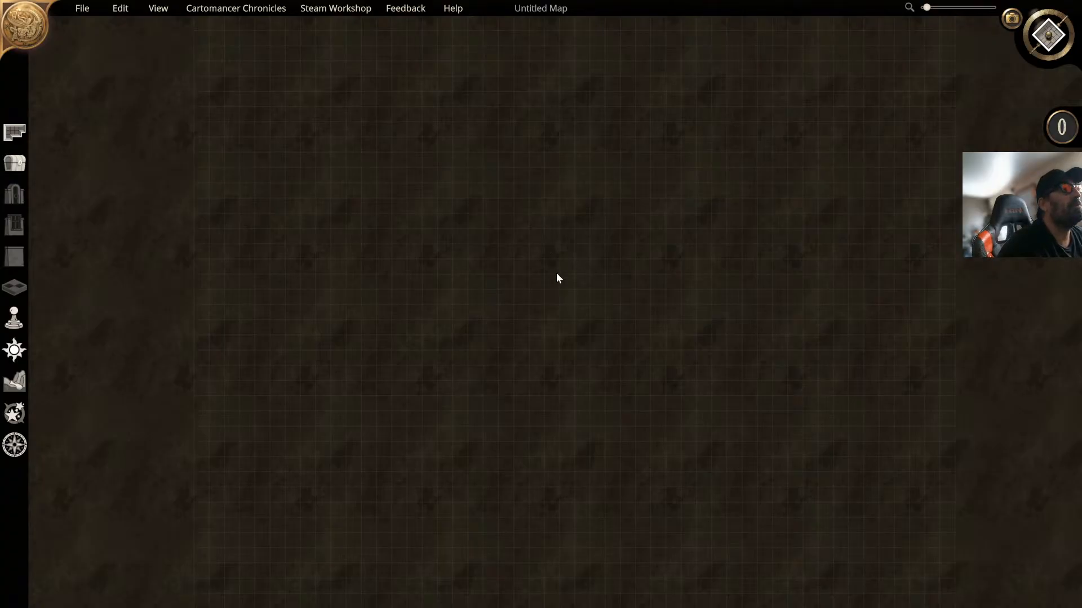
middle_click_drag(560, 179, 529, 123)
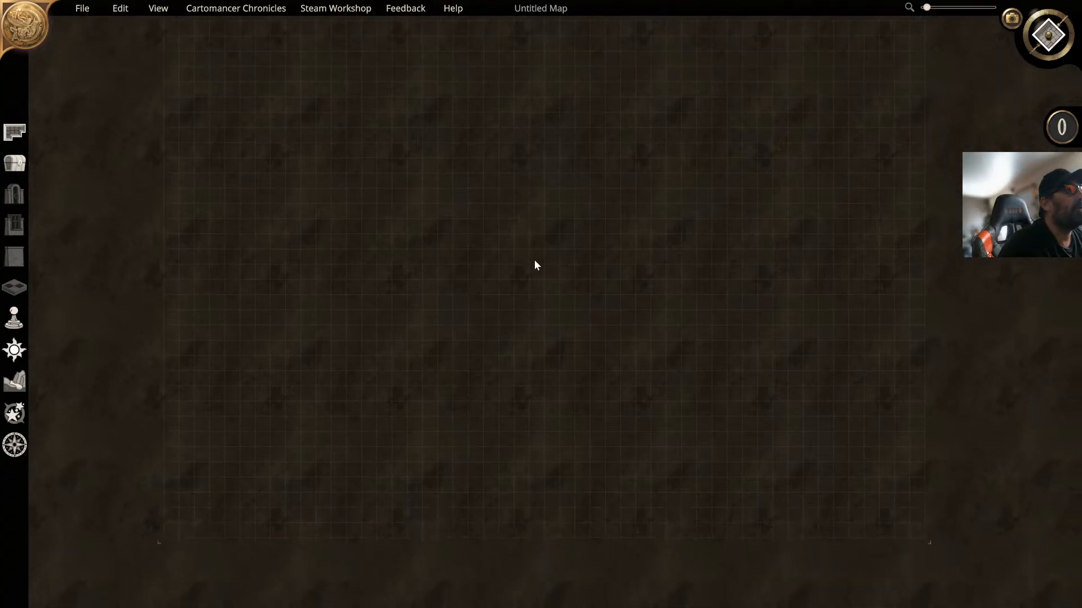
middle_click_drag(535, 267, 593, 184)
scroll(559, 231, "up", 1)
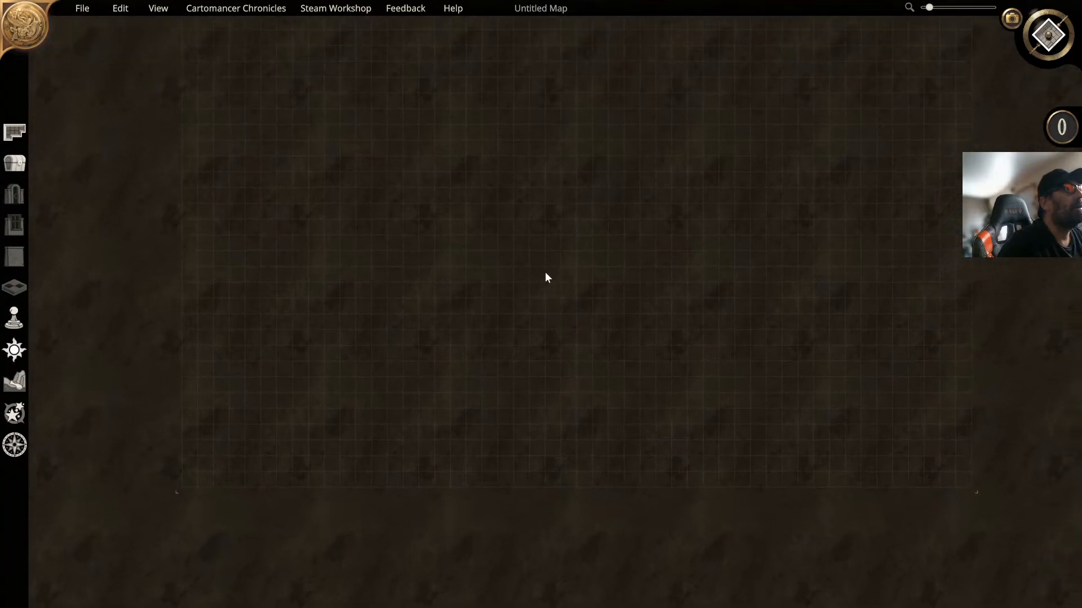
middle_click_drag(383, 234, 399, 244)
middle_click_drag(417, 180, 402, 196)
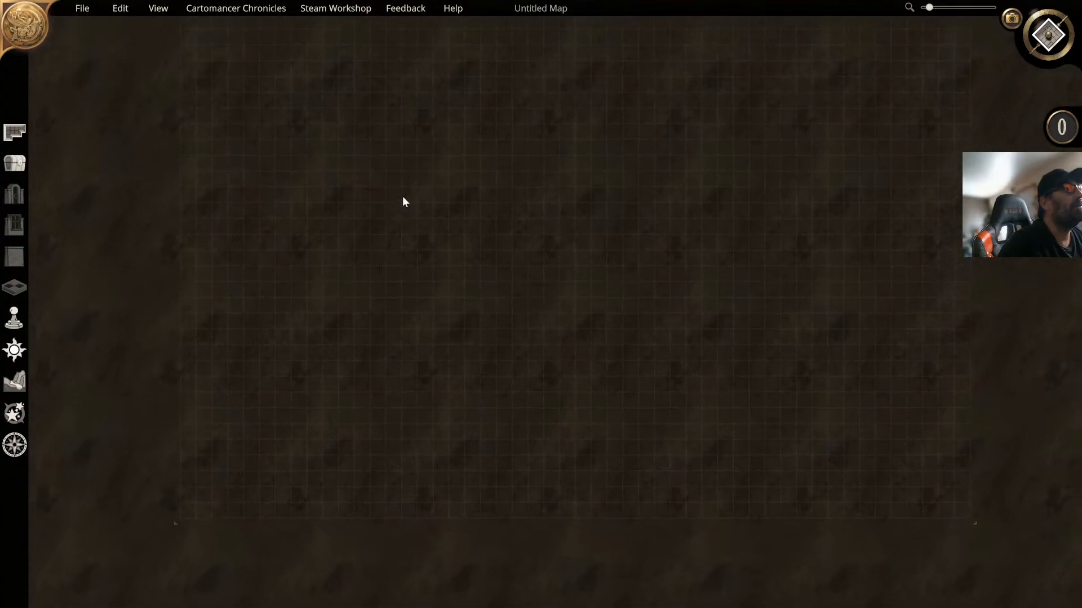
Step: Build a furnished room of about 6 by 4 tiles using the Random type of Abandoned Ruins, with automatic light sources enabled
left_click(15, 133)
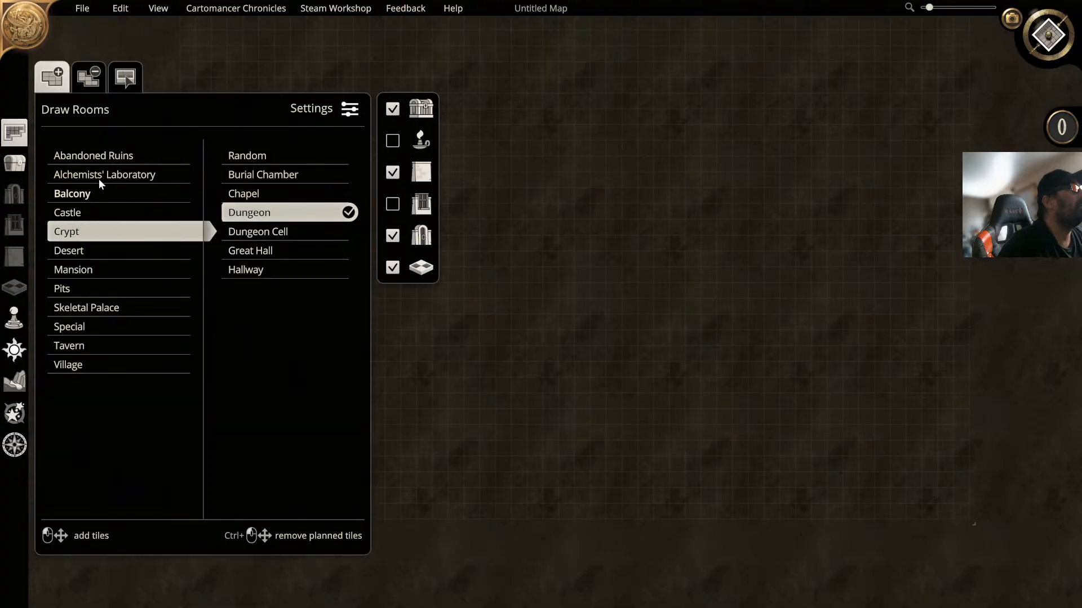
left_click(102, 157)
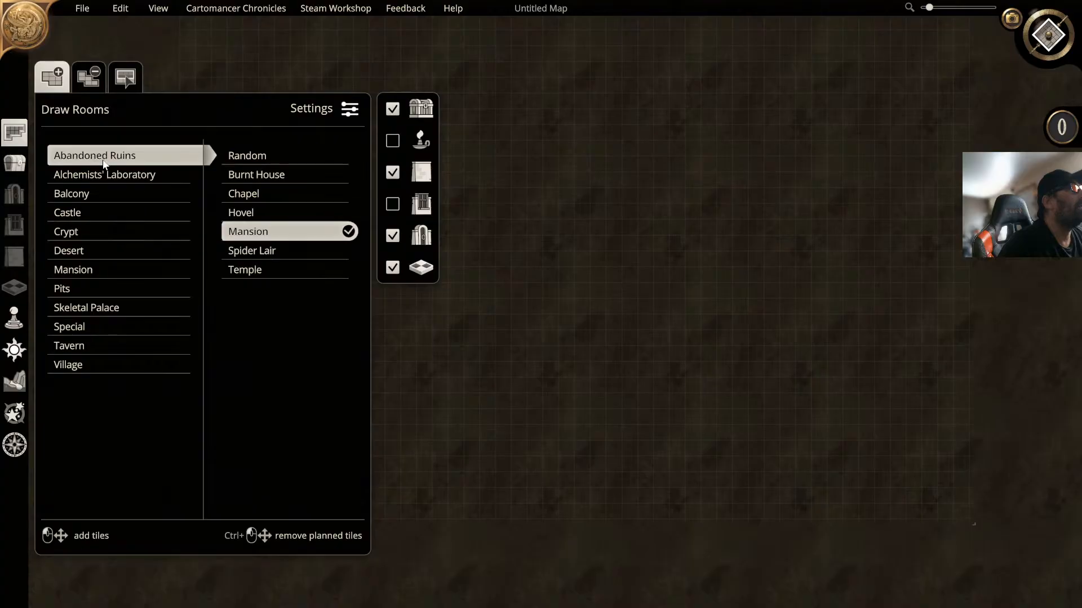
left_click(260, 156)
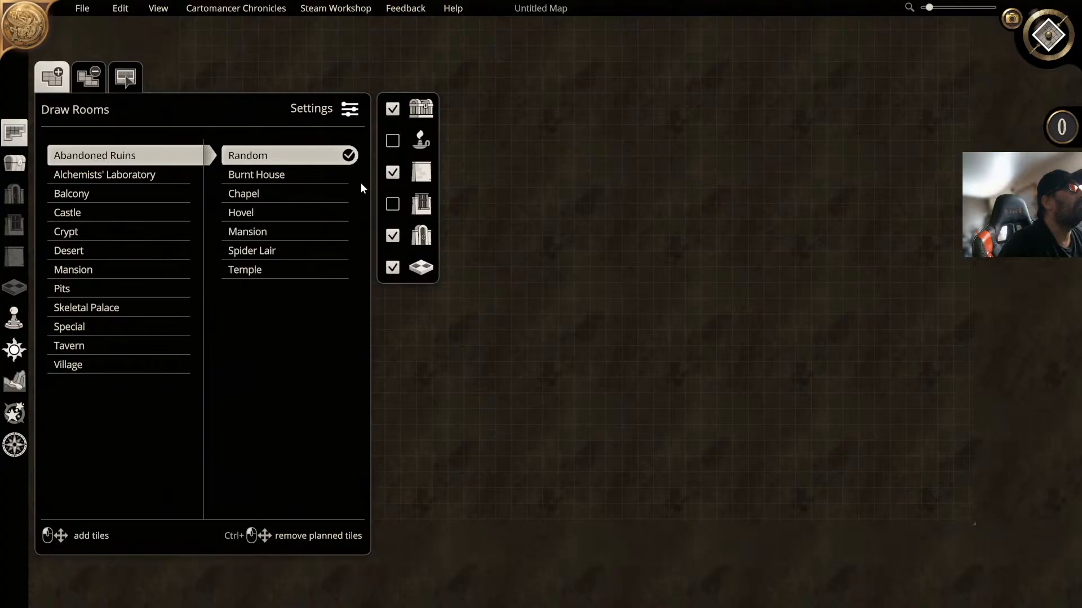
left_click(393, 141)
left_click(392, 205)
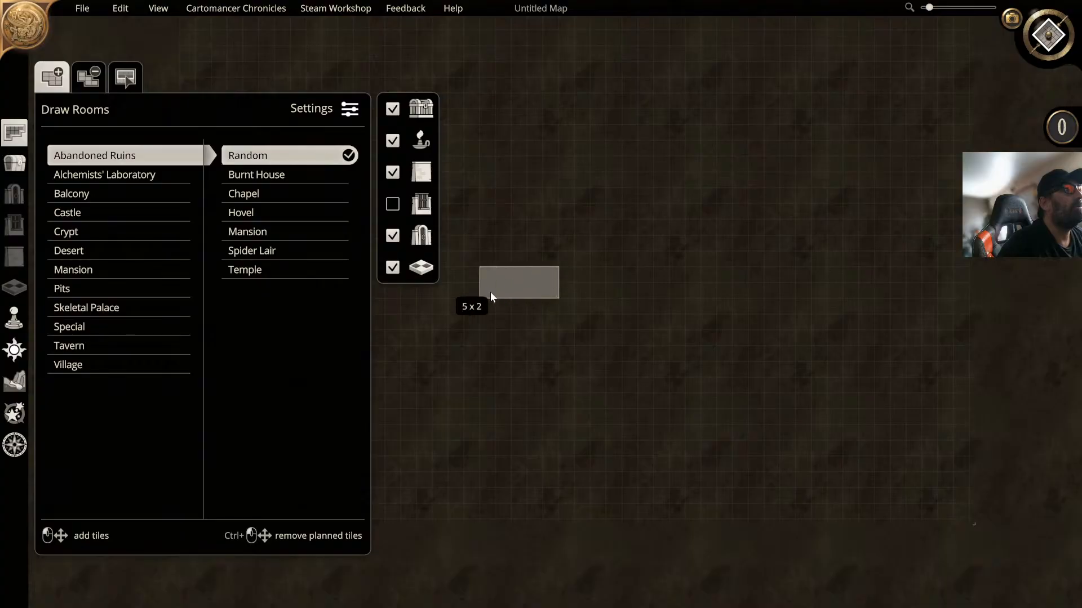
left_click_drag(491, 293, 478, 319)
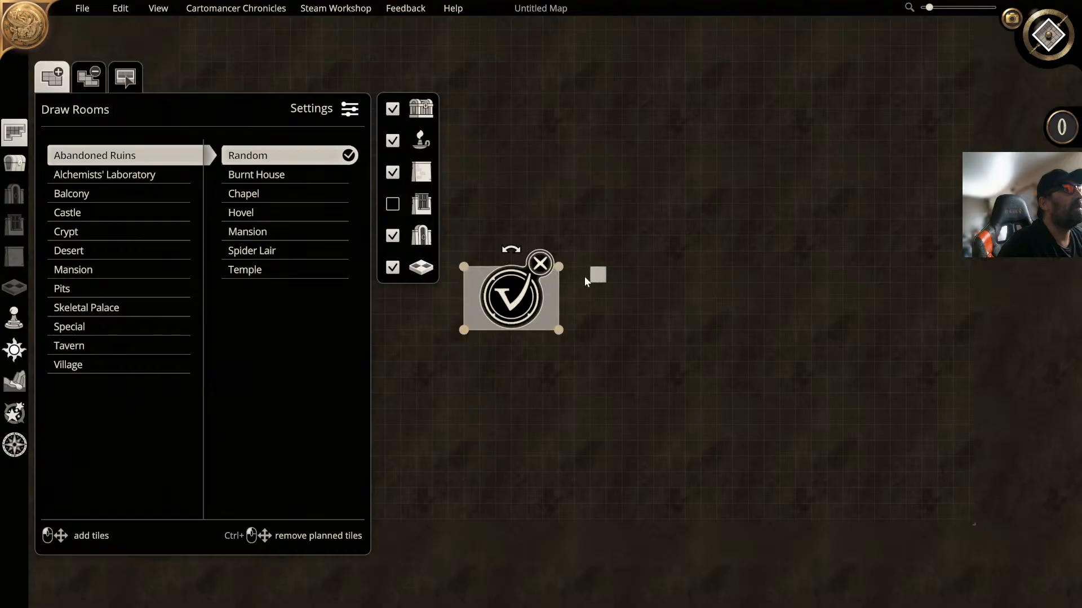
left_click(516, 302)
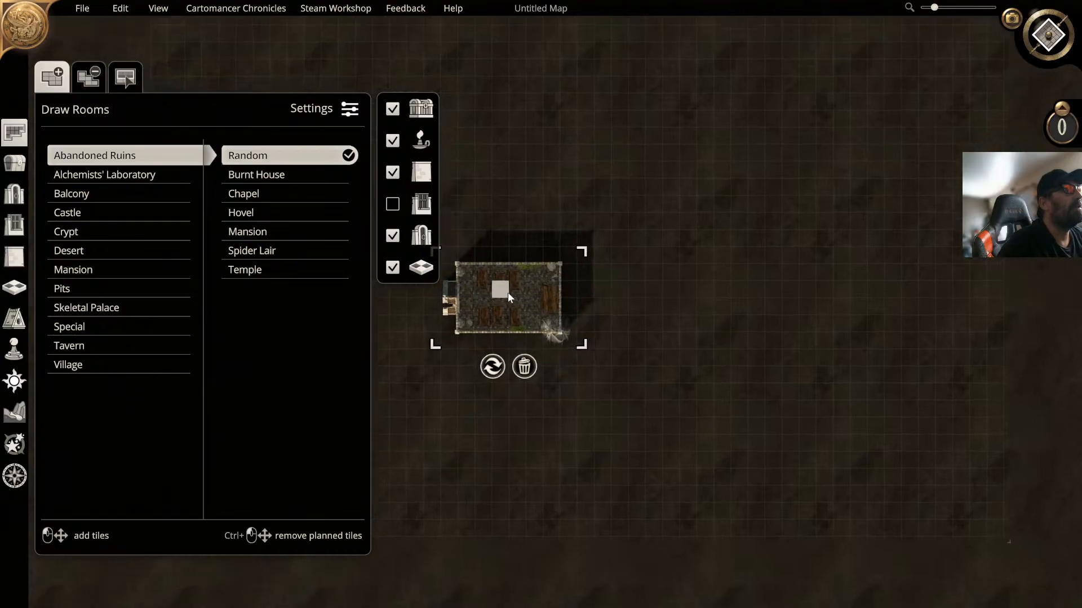
Step: Inspect the new room's furniture and walls up close from directly above
scroll(508, 293, "up", 3)
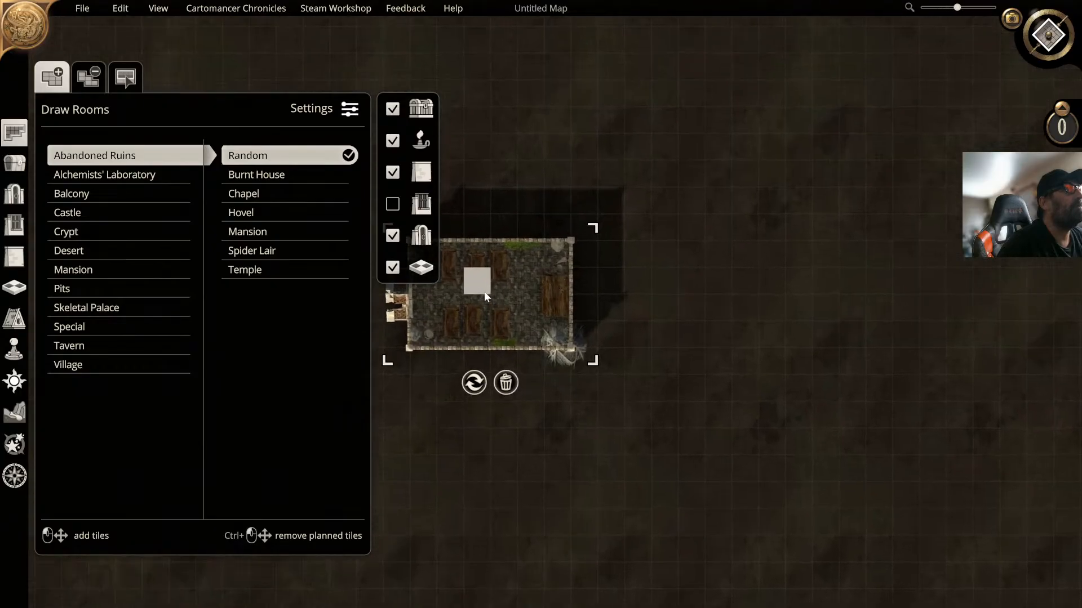
scroll(485, 293, "up", 2)
middle_click_drag(485, 292, 665, 286)
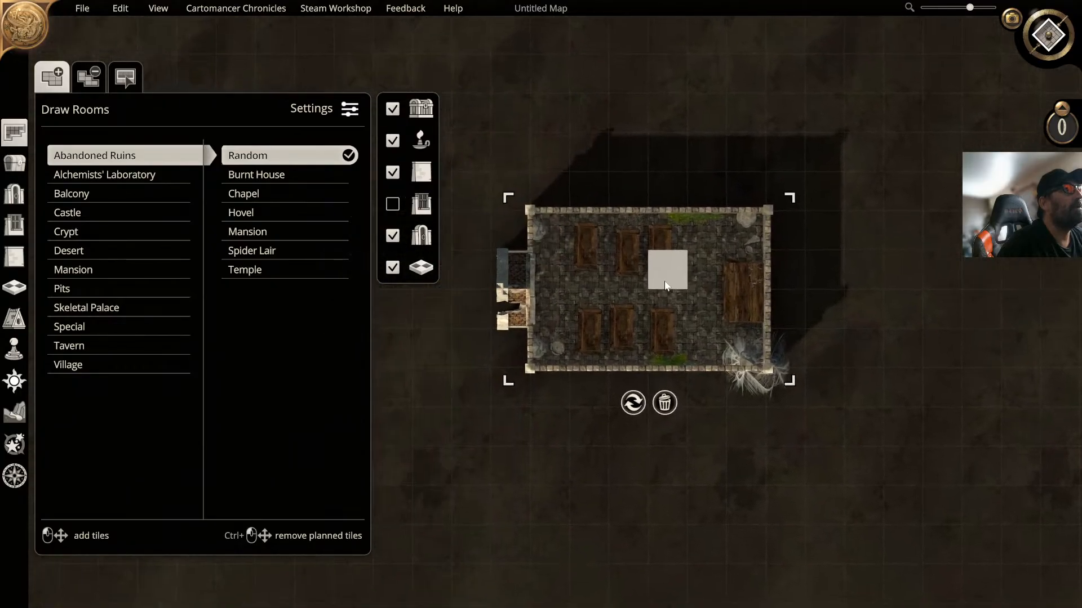
scroll(665, 286, "up", 3)
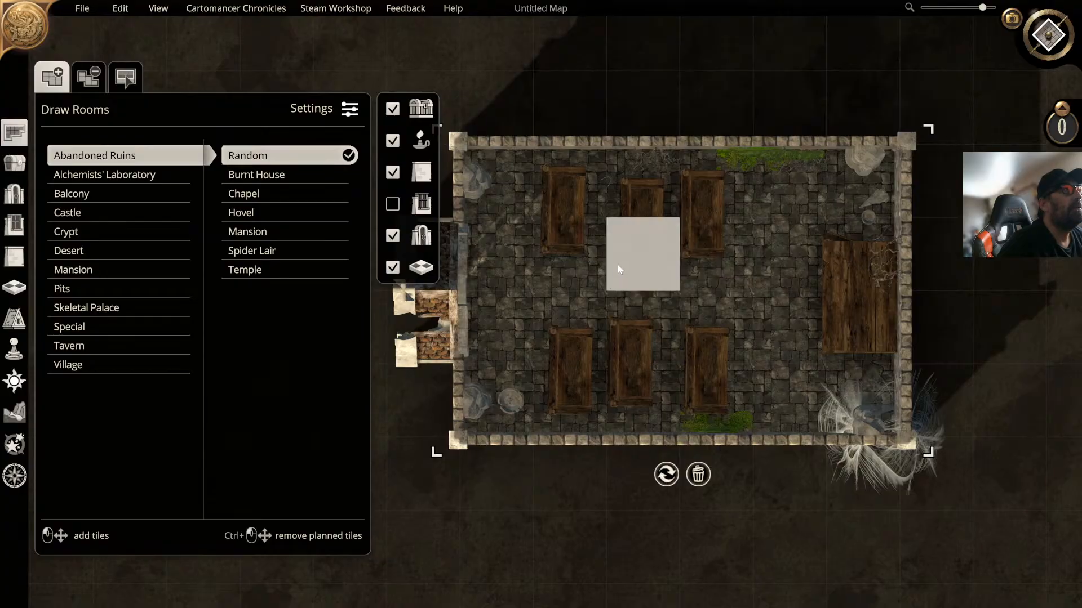
scroll(614, 266, "up", 2)
scroll(607, 267, "down", 2)
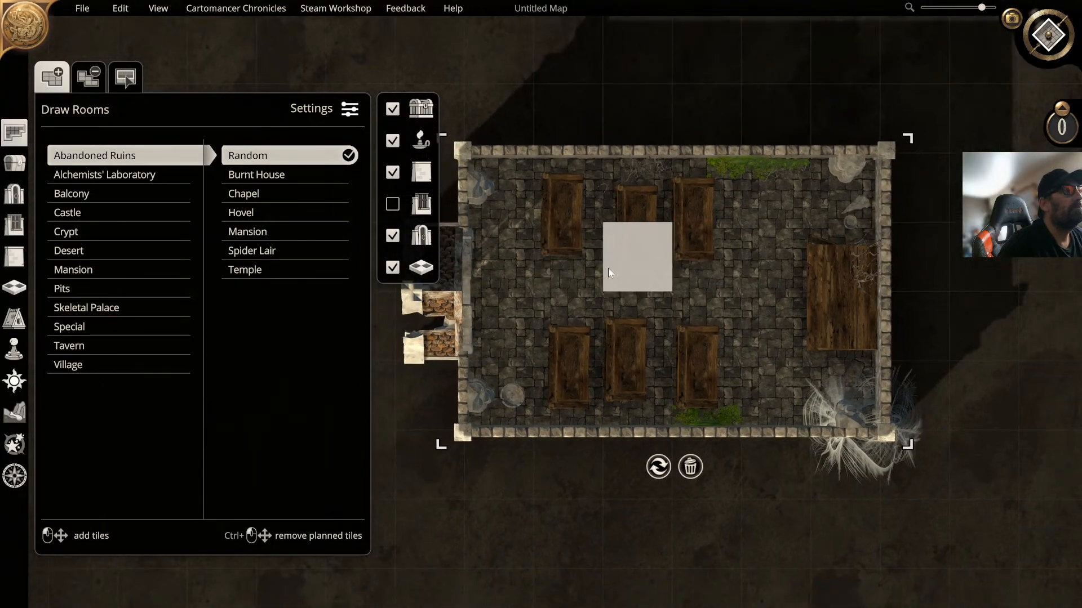
scroll(607, 268, "down", 1)
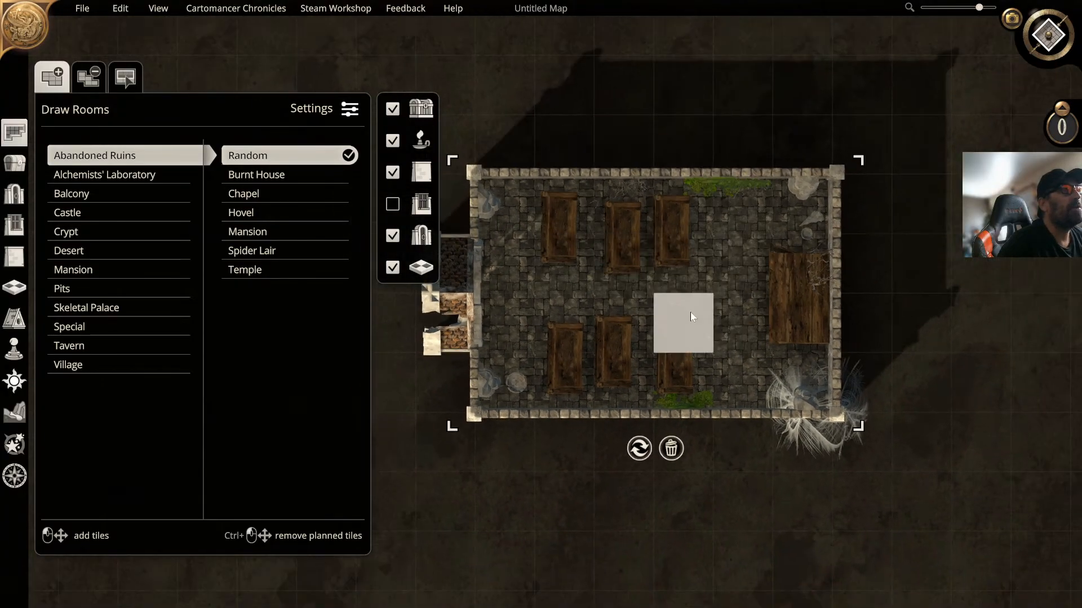
Step: Switch the camera to perspective and examine the room's interior from an oblique angle, with the large wooden table in view
left_click(1046, 40)
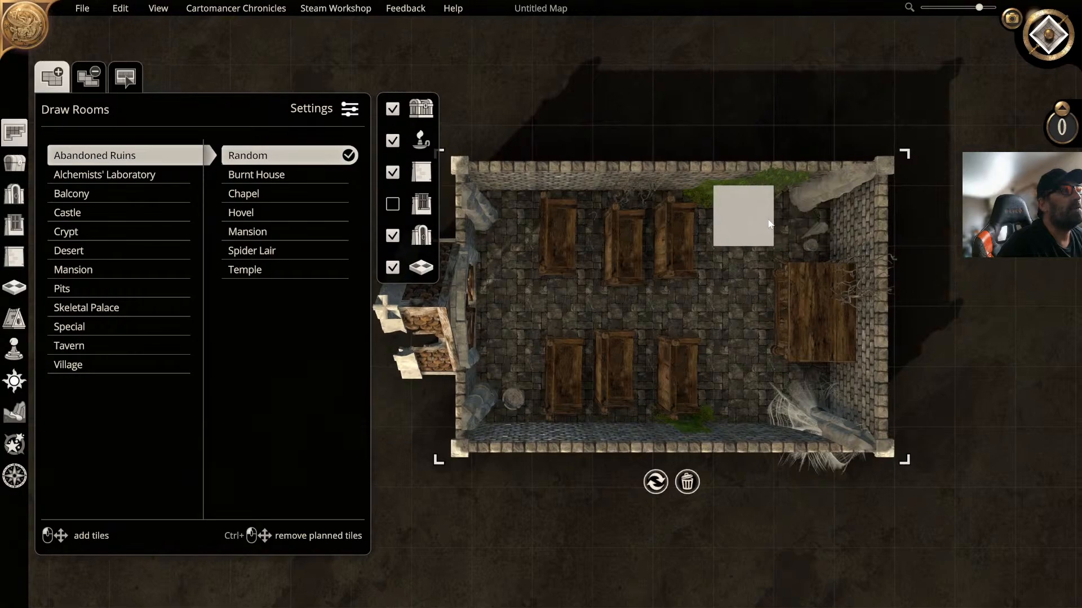
left_click(755, 193)
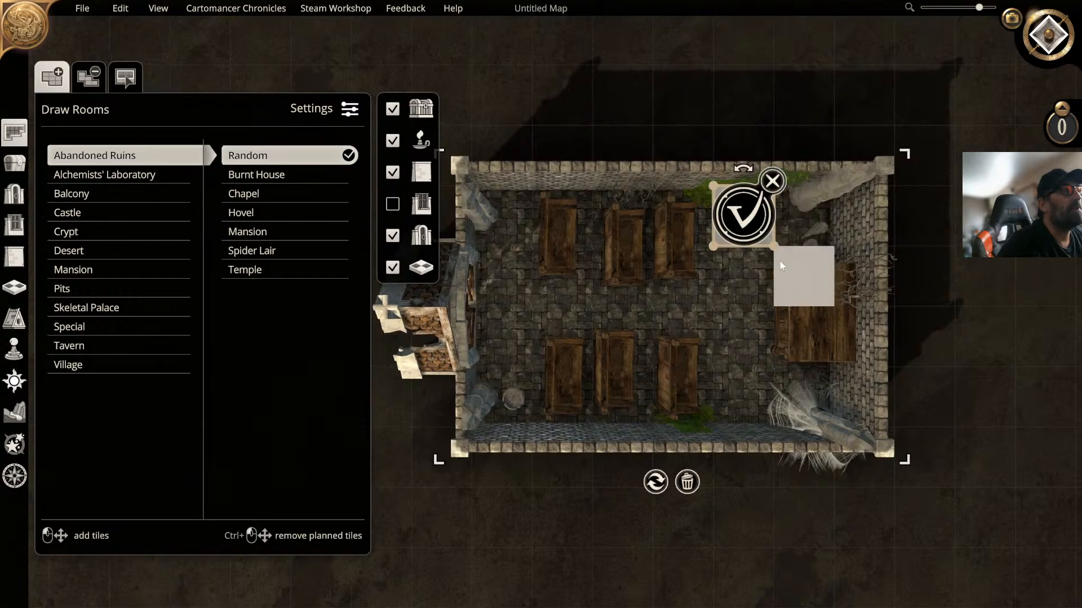
left_click(772, 181)
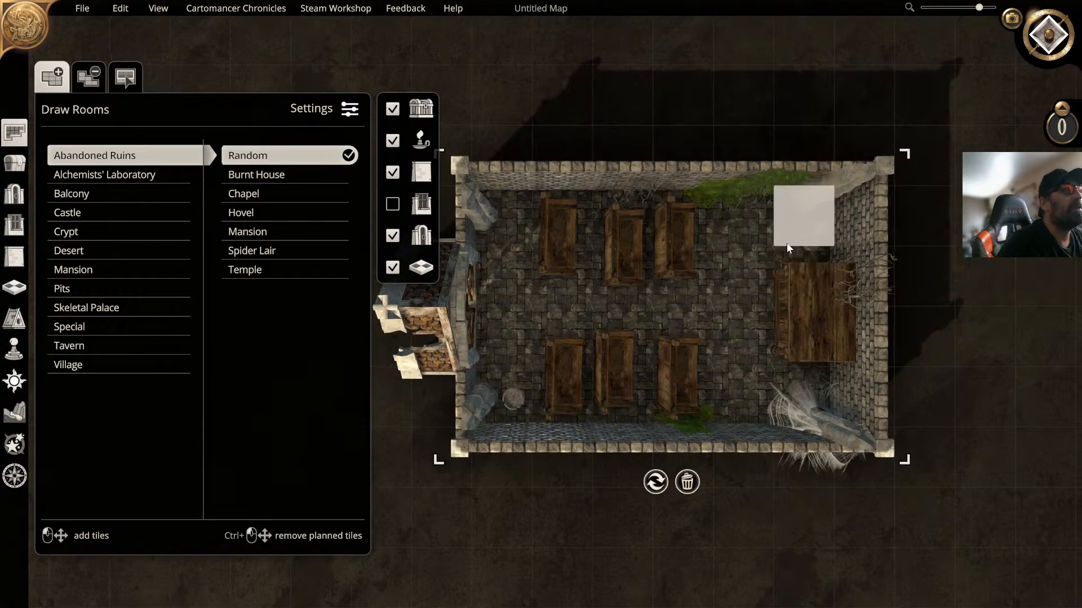
right_click_drag(770, 217, 853, 162)
scroll(779, 117, "up", 3)
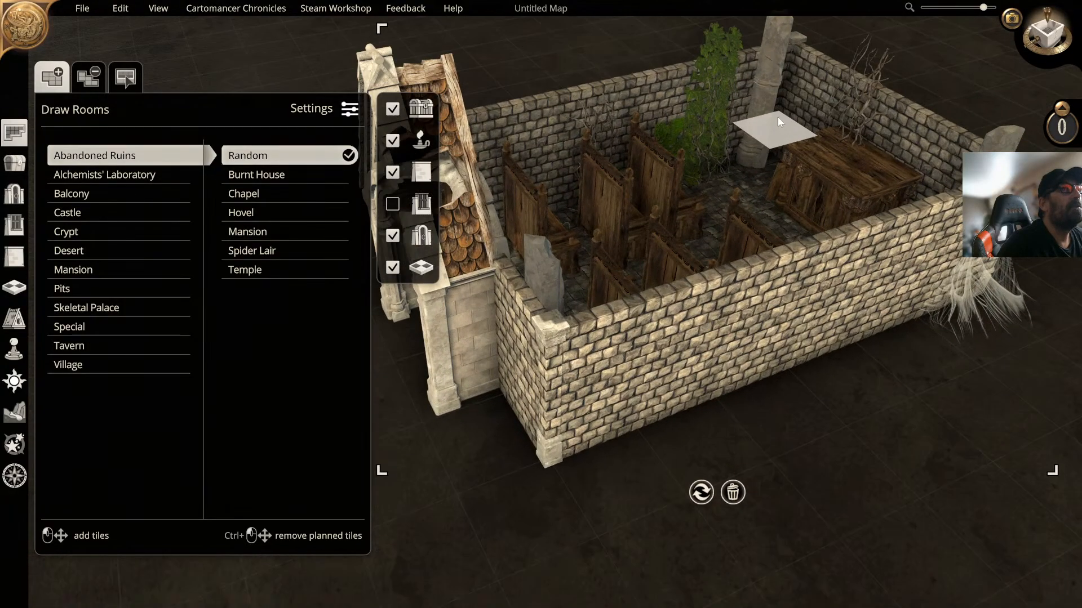
scroll(883, 133, "up", 3)
right_click_drag(904, 131, 837, 230)
scroll(832, 219, "up", 3)
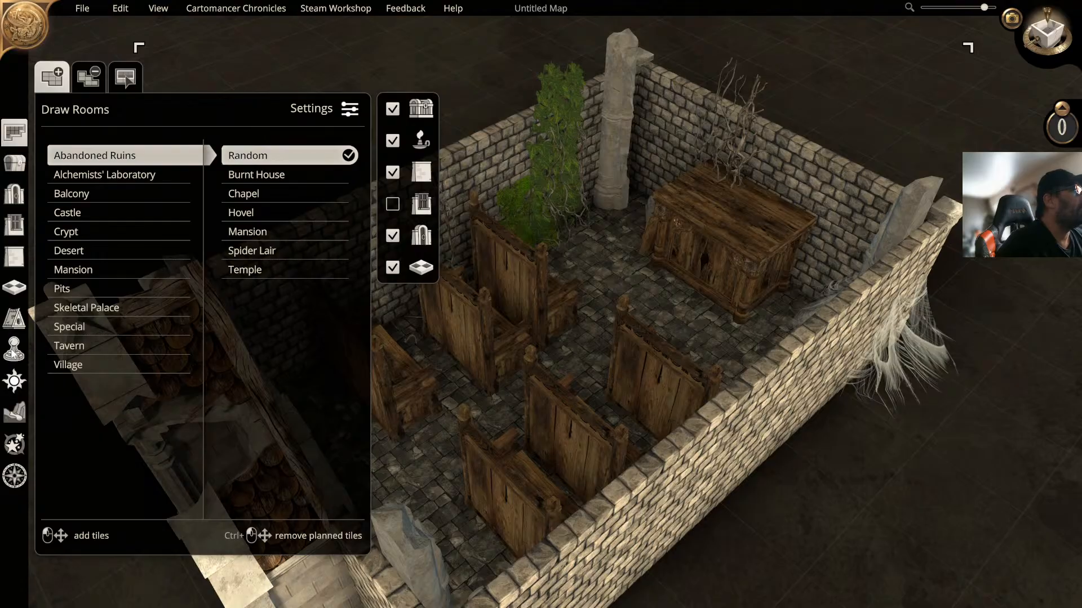
Step: Search the placeable objects for "statue" and place the Bust, Cat on top of the large wooden table
left_click(14, 350)
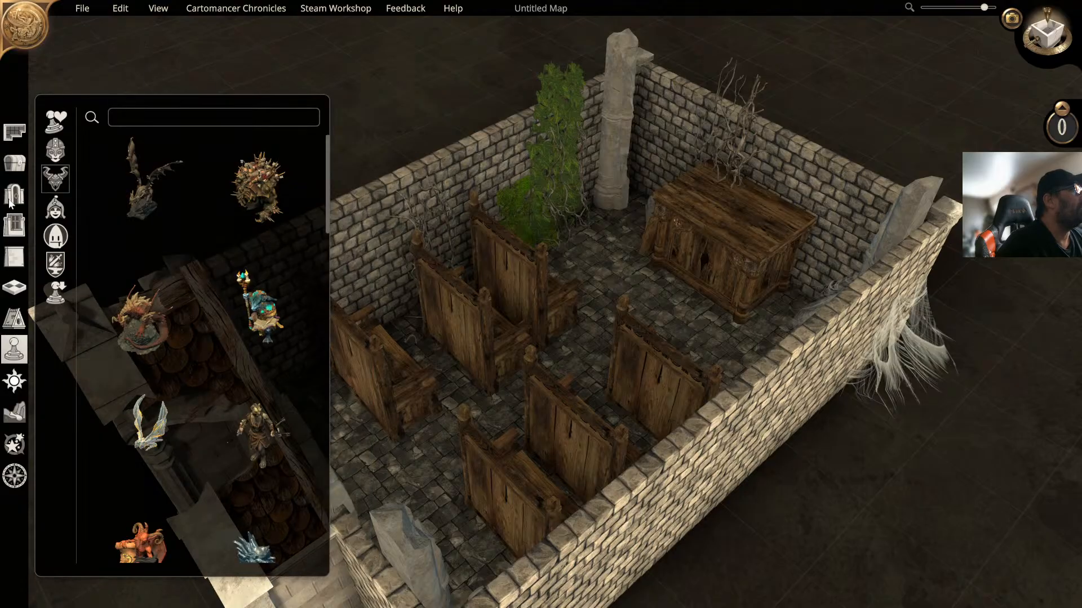
left_click(15, 163)
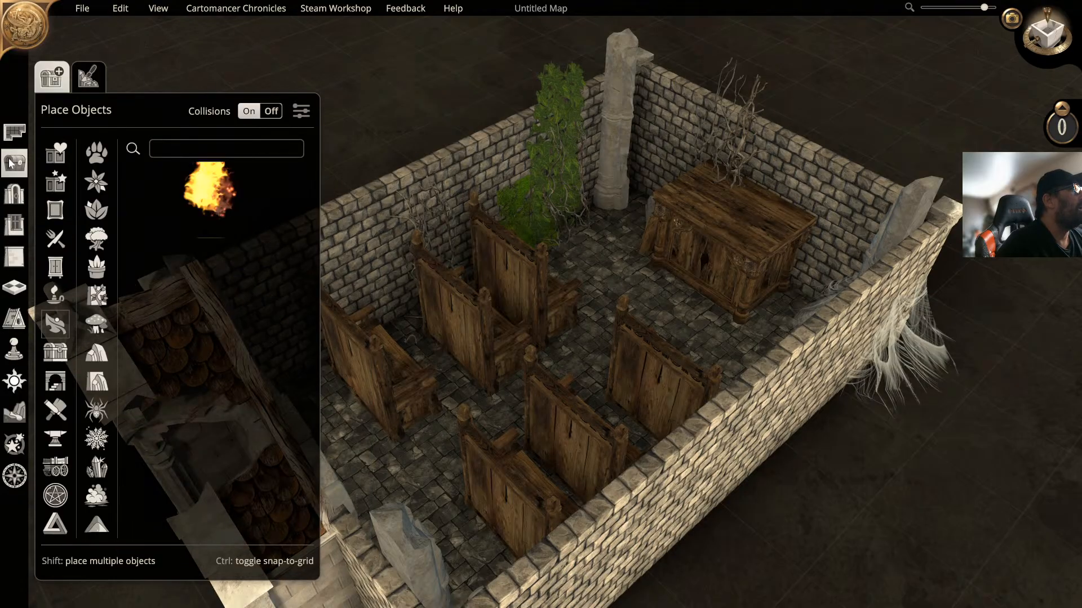
left_click(184, 147)
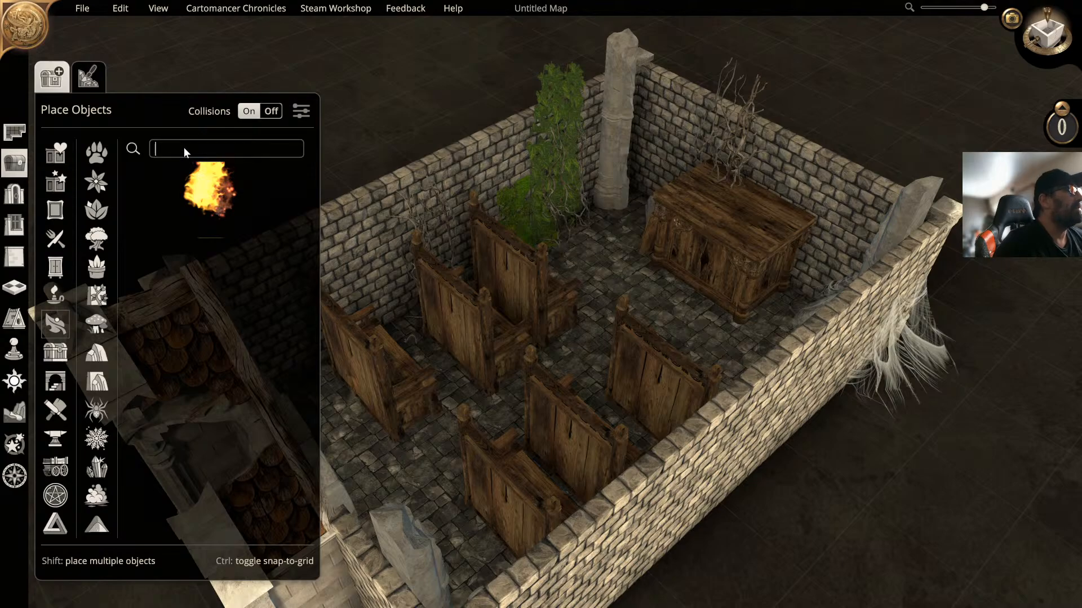
type("statu")
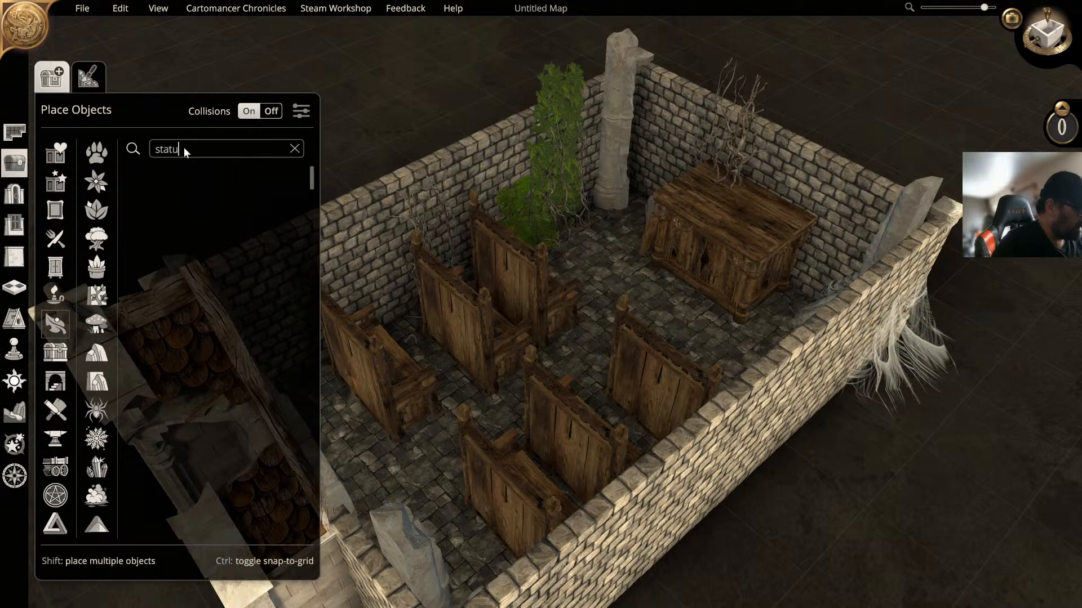
type("e")
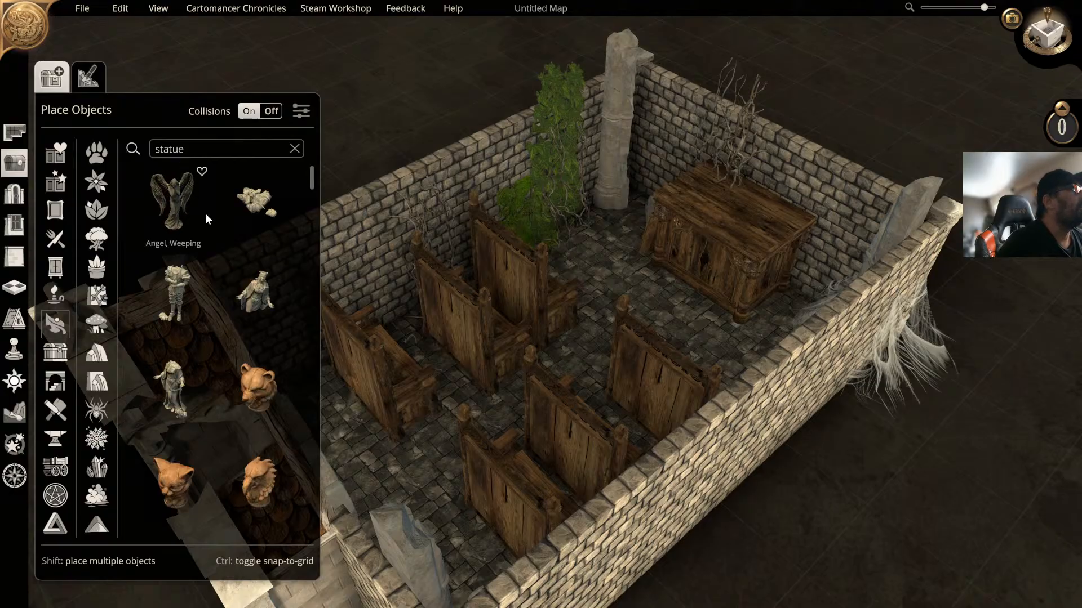
scroll(209, 240, "down", 1)
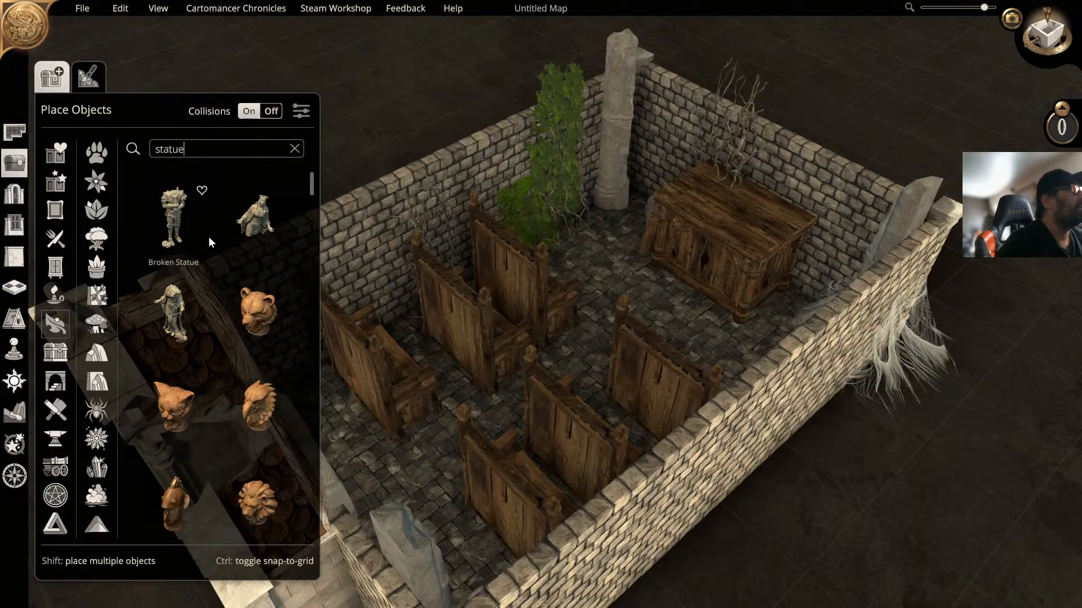
scroll(208, 236, "down", 2)
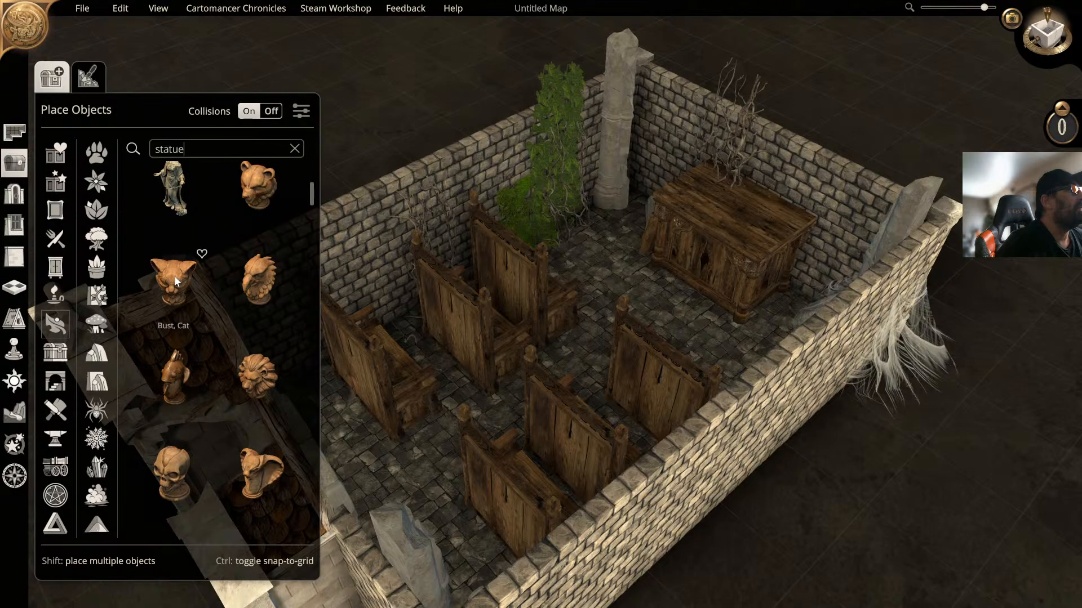
left_click(179, 264)
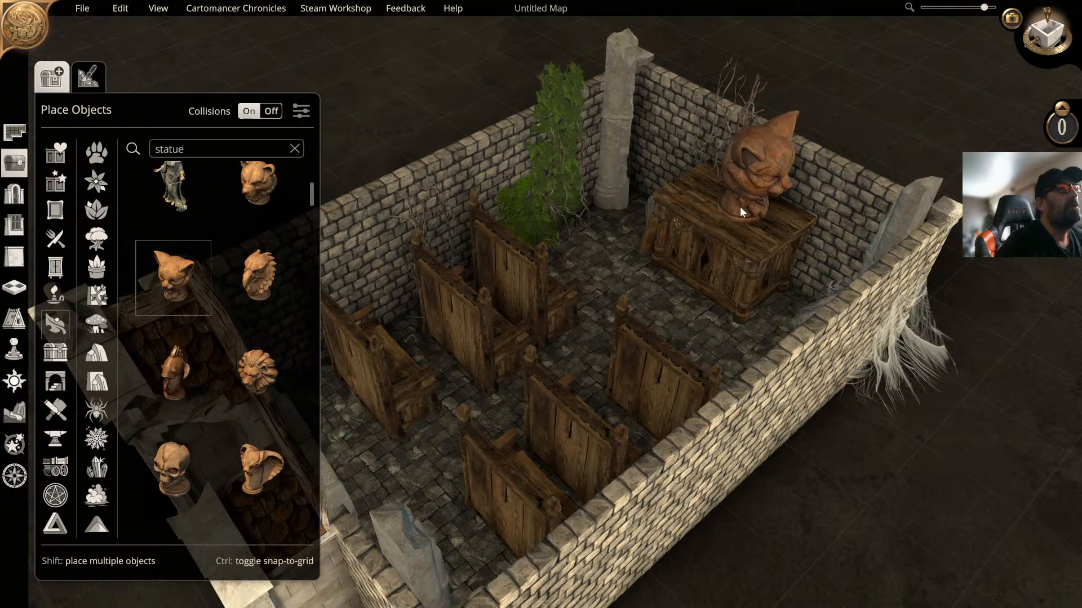
left_click(739, 206)
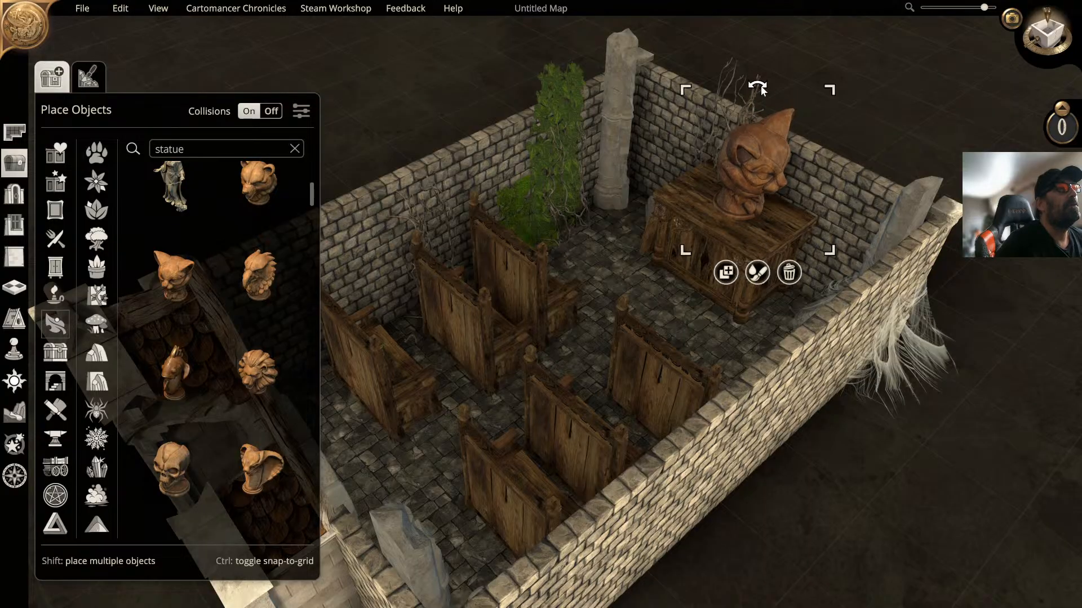
Step: Rotate the cat bust to face the benches, scale it down and shift it slightly further back on the table
mouse_move(760, 86)
left_mouse_down()
mouse_move(777, 76)
mouse_move(825, 119)
mouse_move(819, 159)
mouse_move(800, 165)
left_mouse_up()
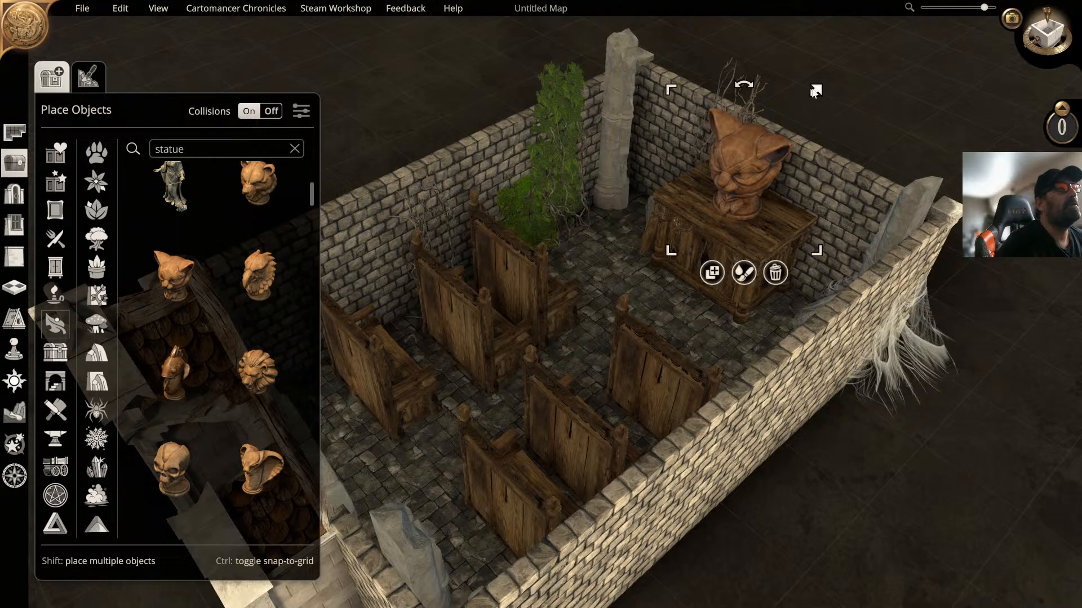
left_click_drag(815, 92, 776, 106)
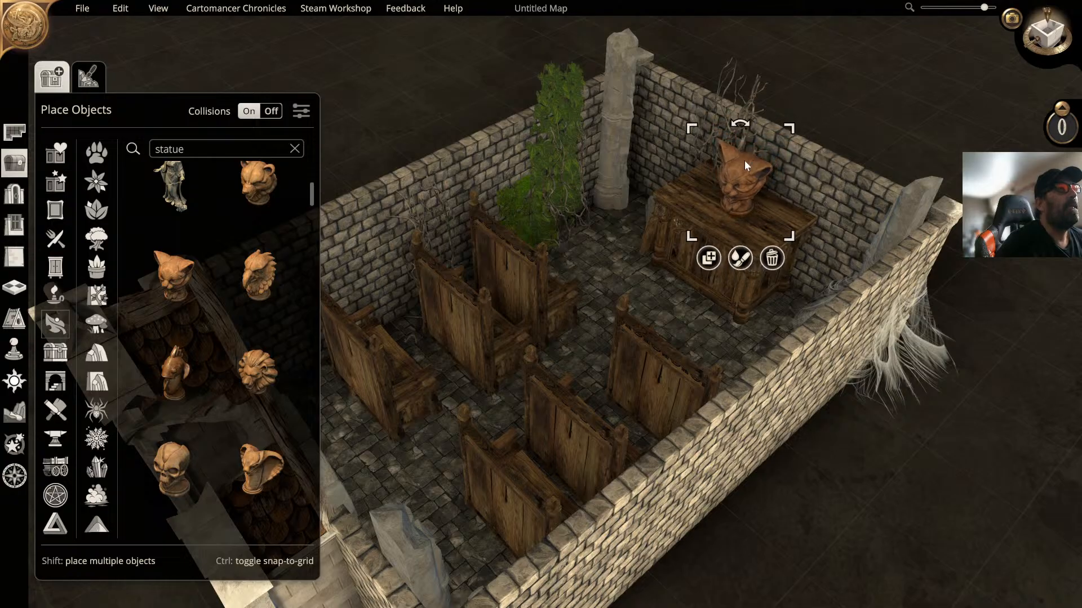
left_click_drag(744, 165, 752, 154)
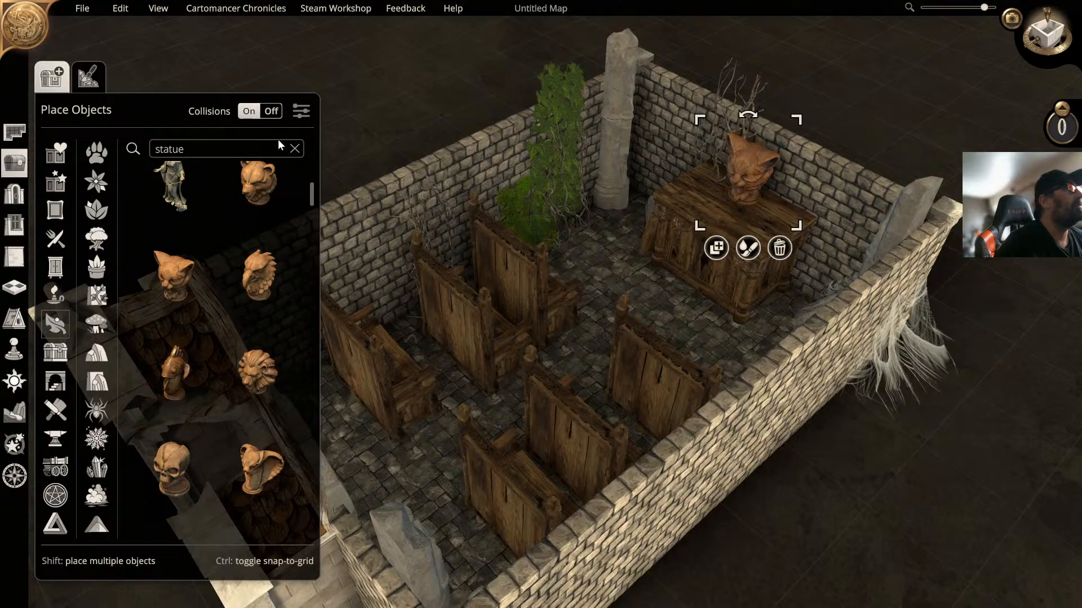
Step: Search the placeable objects for "pedesta" and place the octagonal wooden pedestal on the floor between the benches and the table
left_click(295, 148)
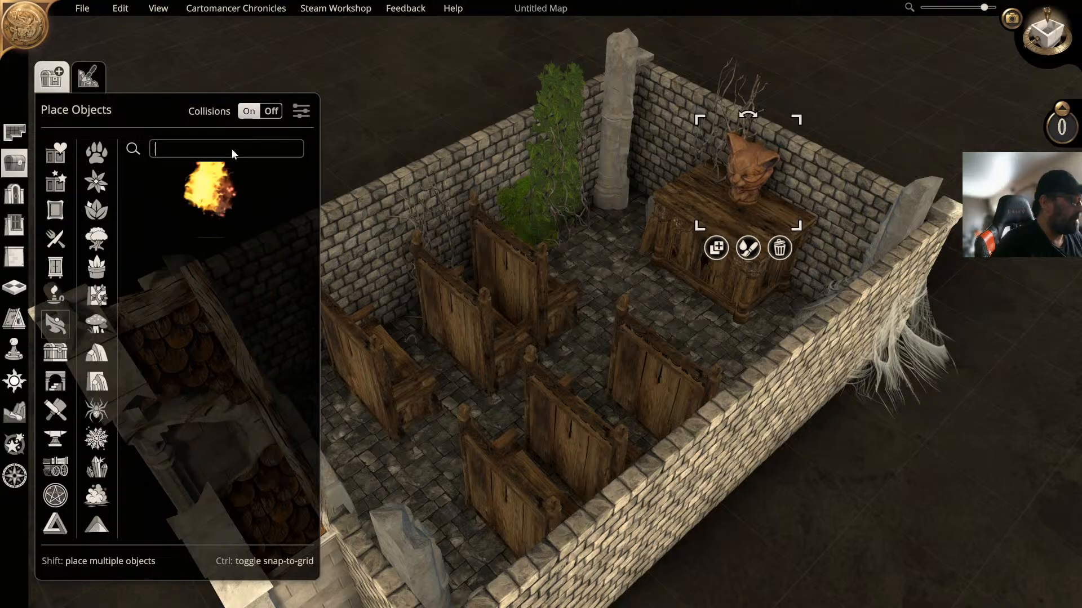
type("pede")
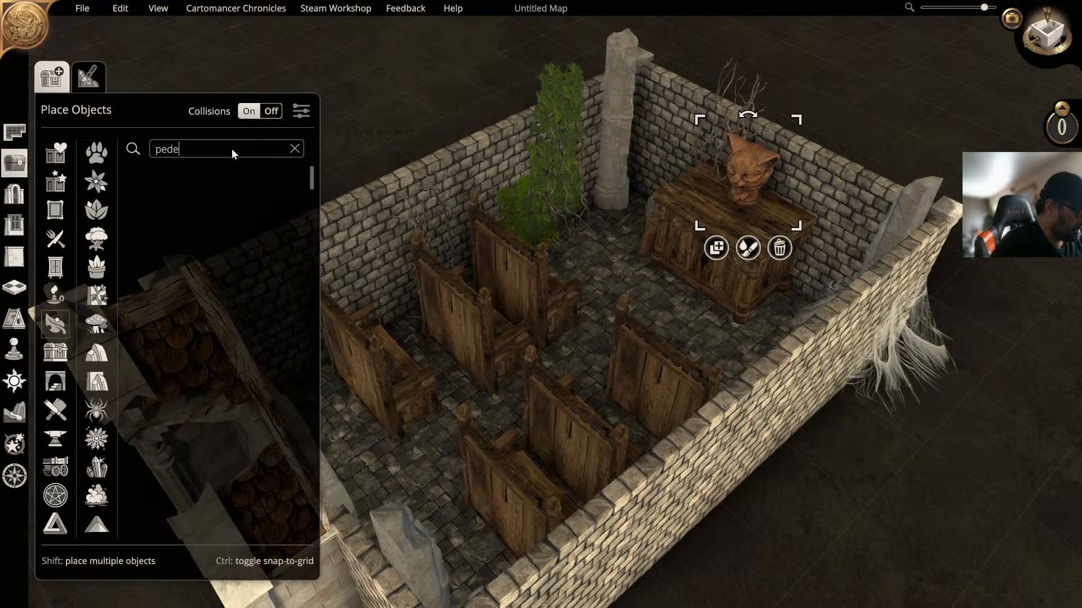
type("stas")
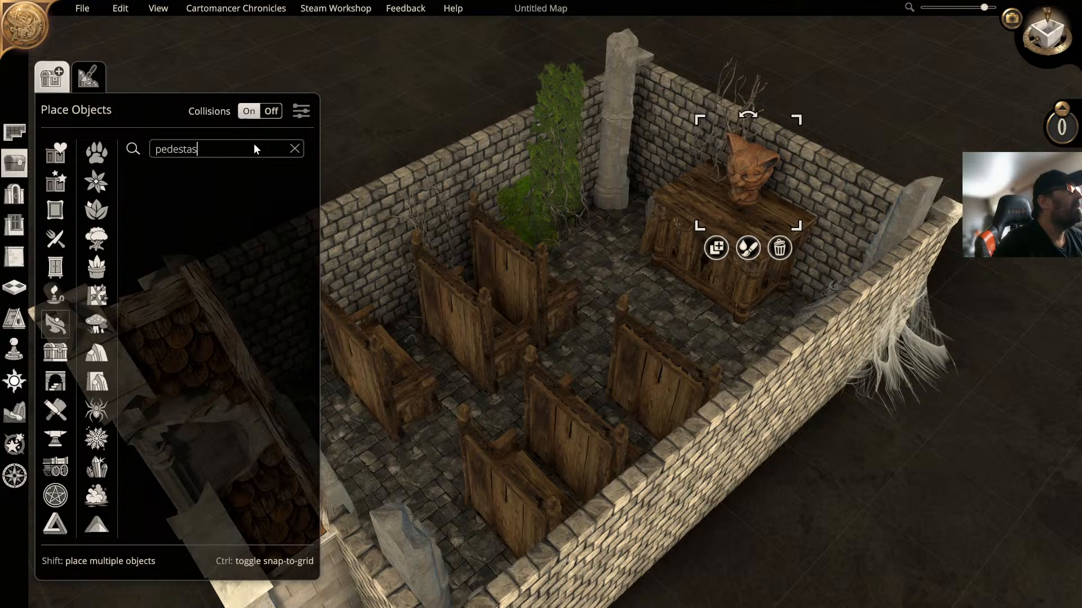
key("BackSpace")
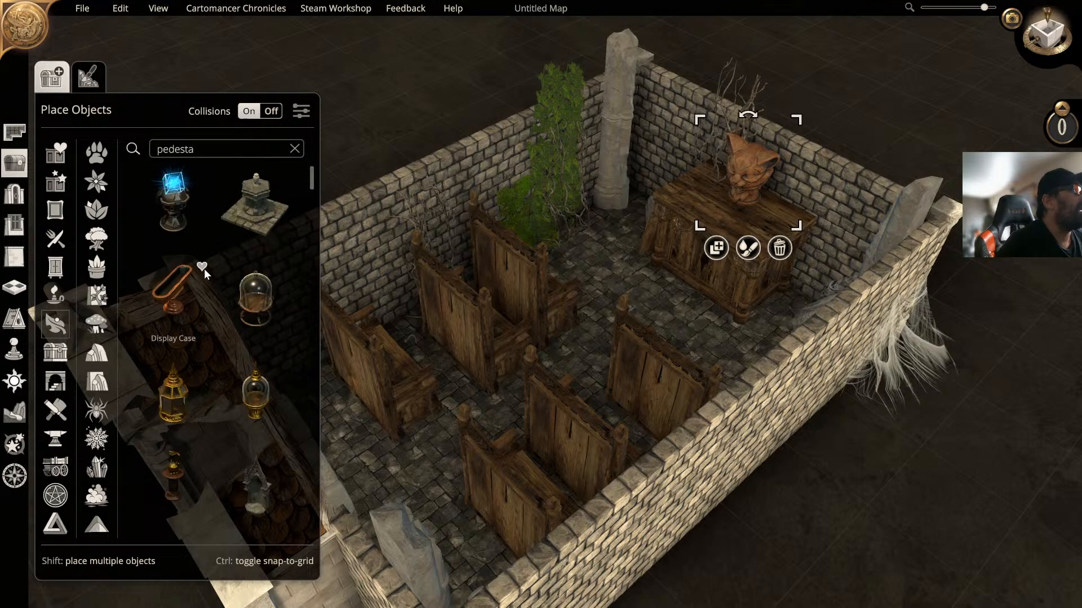
scroll(228, 286, "down", 5)
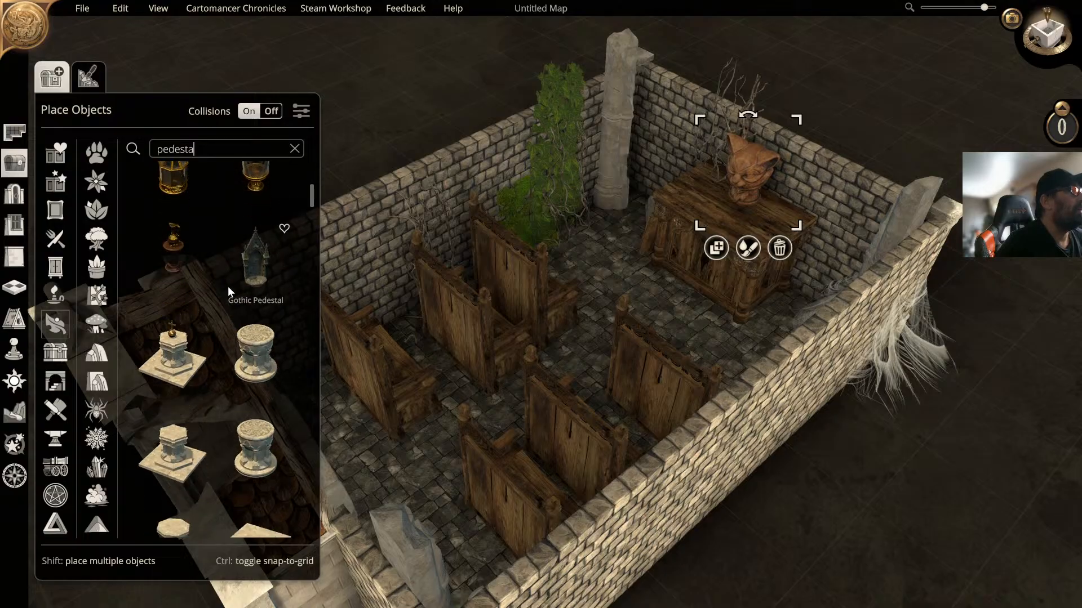
scroll(228, 287, "down", 2)
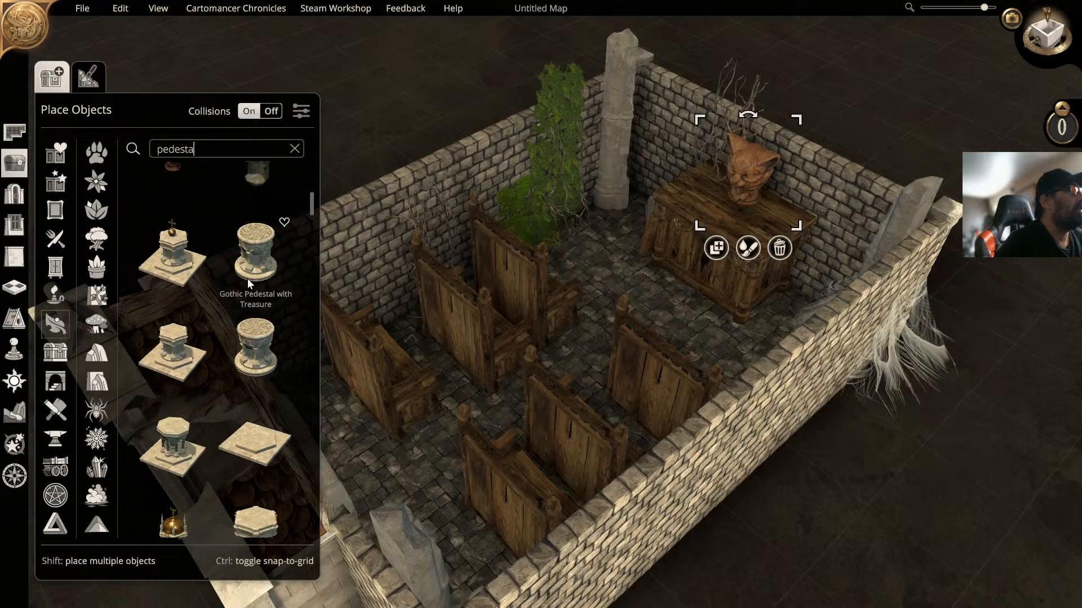
left_click_drag(312, 211, 303, 243)
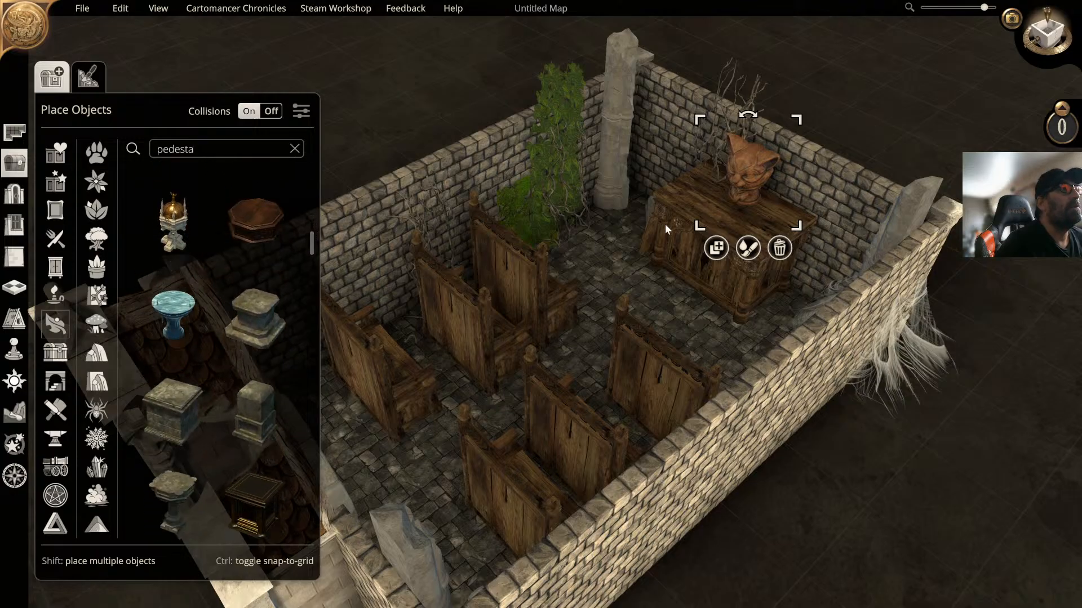
scroll(259, 265, "up", 1)
left_click(268, 248)
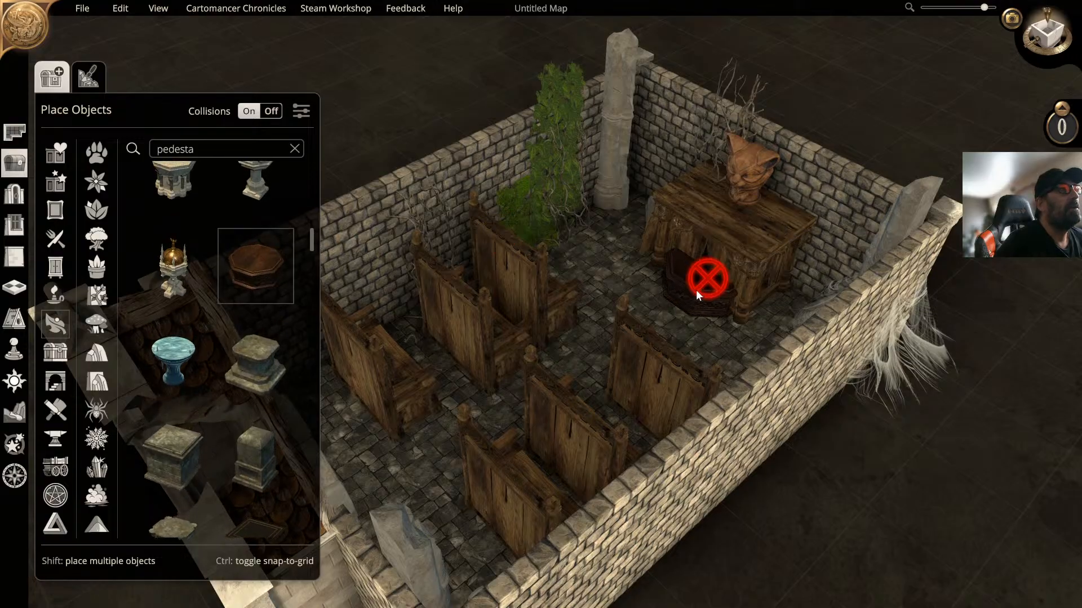
left_click(656, 304)
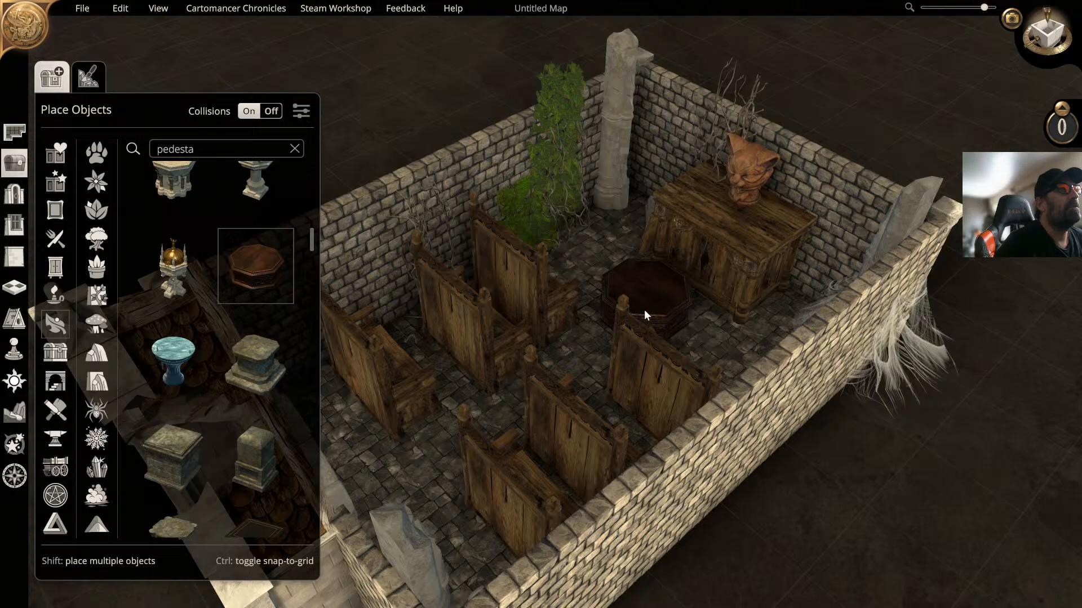
Step: Move the cat bust off the table to the floor beside the green bush and delete the bare branches behind the table
left_click(747, 181)
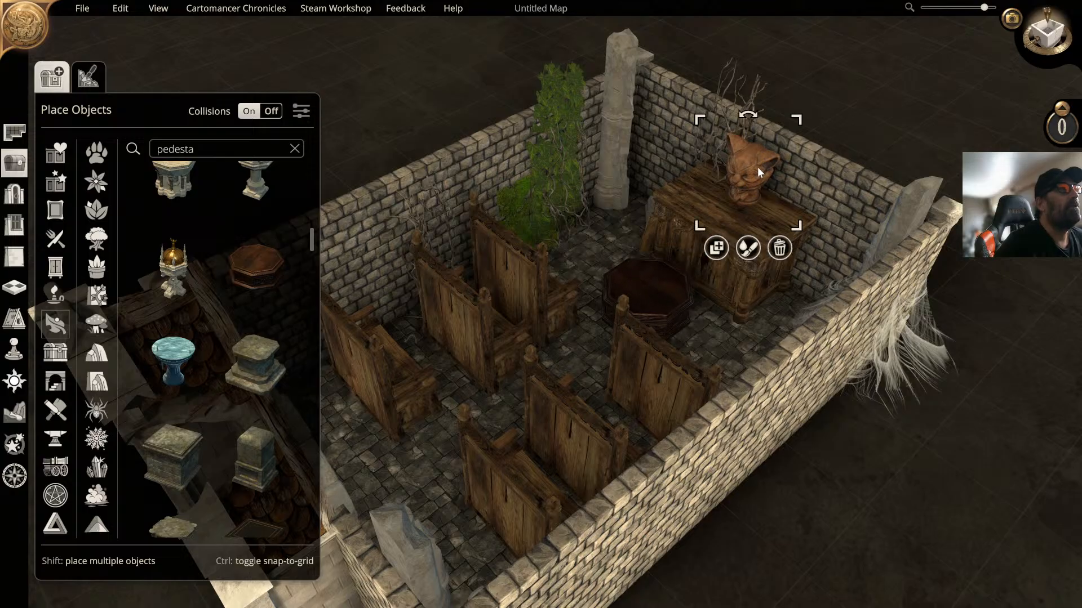
left_click_drag(755, 167, 587, 215)
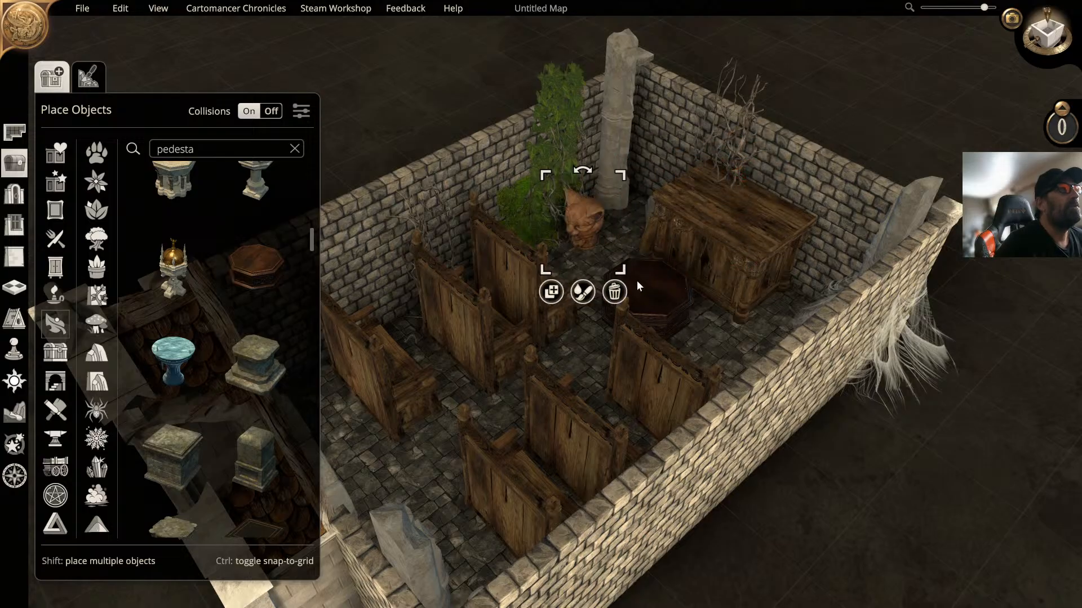
left_click(724, 153)
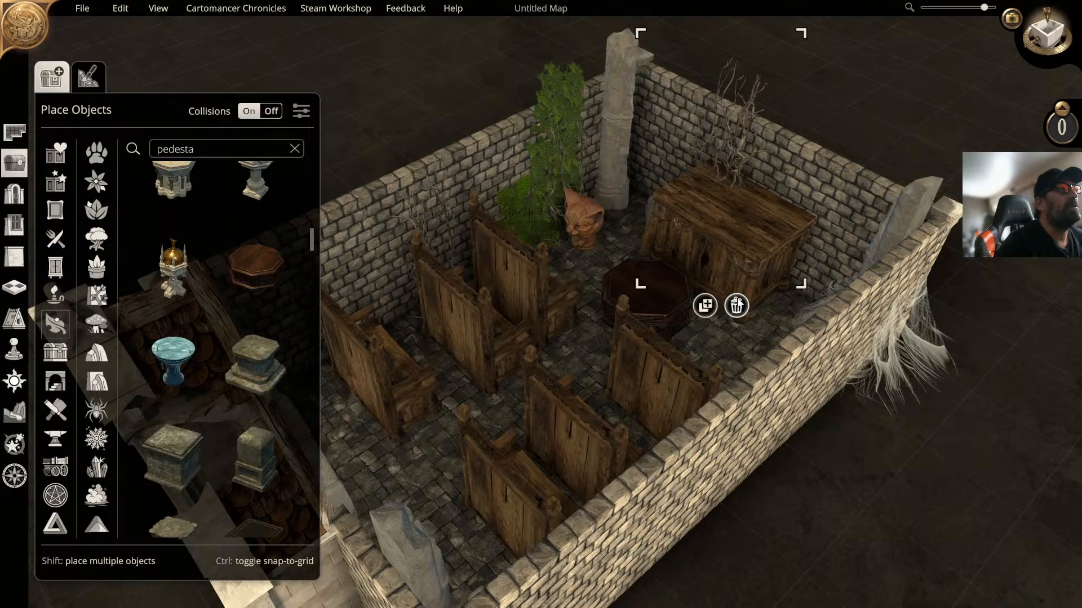
left_click(736, 304)
Step: Move the octagonal pedestal onto the table, scale it down to fit the cat bust, and set the bust on top
left_click(656, 282)
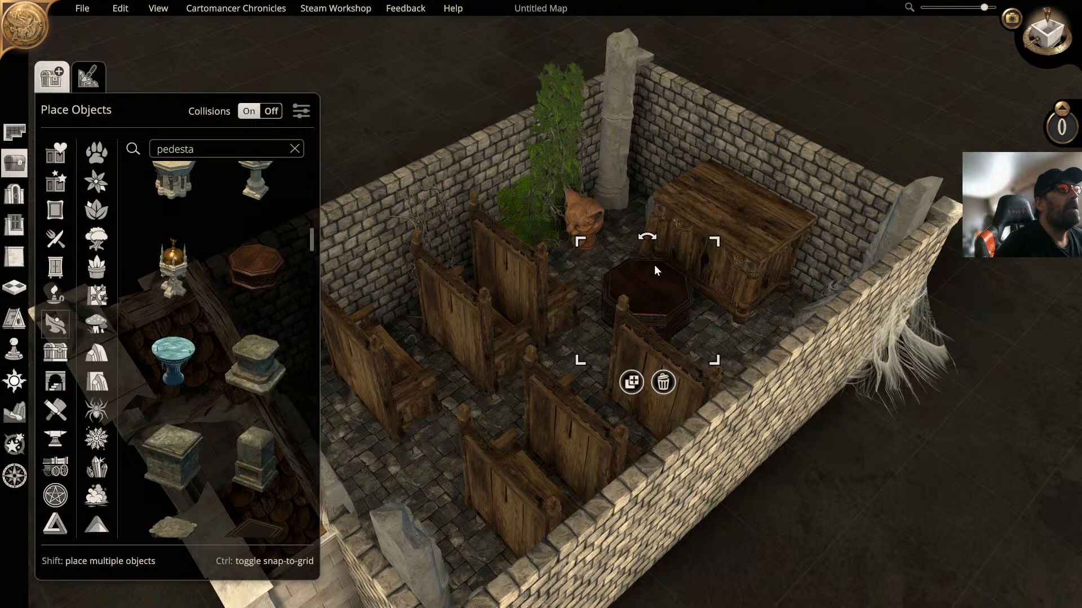
left_click_drag(655, 268, 743, 169)
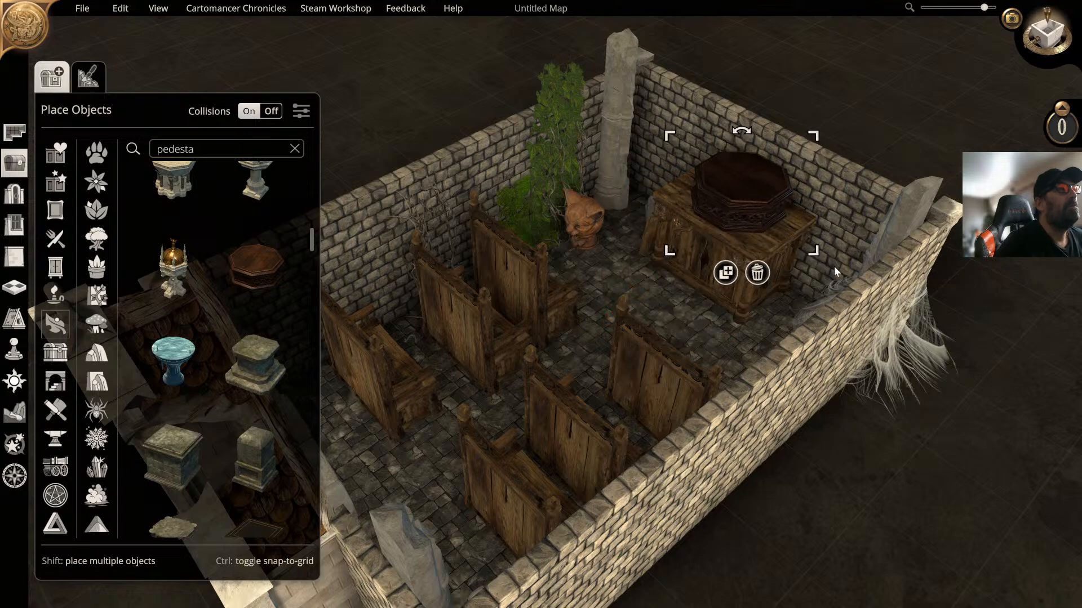
left_click_drag(819, 255, 782, 236)
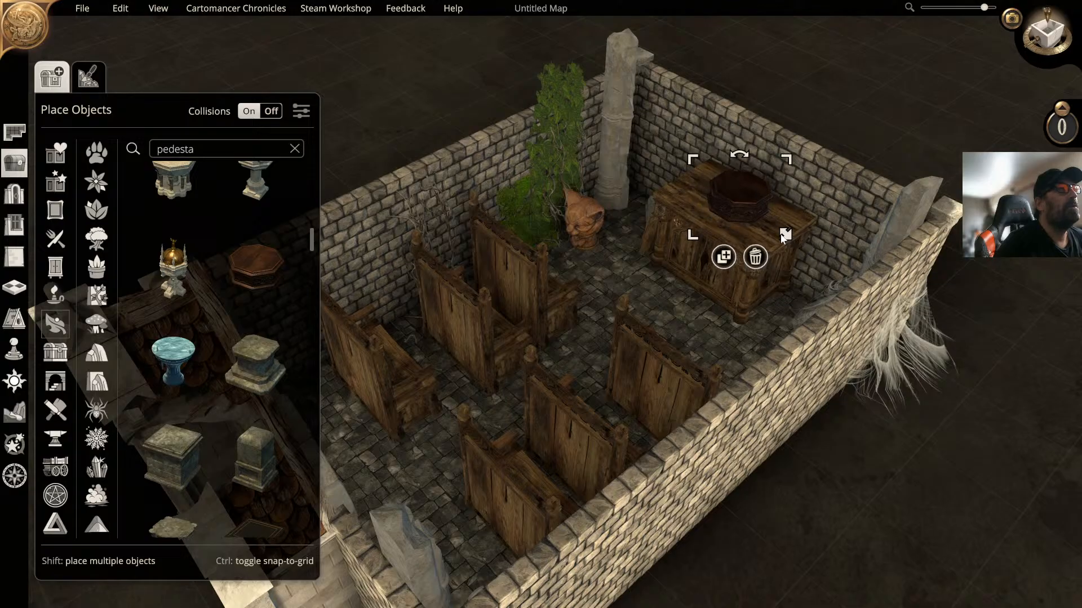
left_click_drag(587, 221, 753, 150)
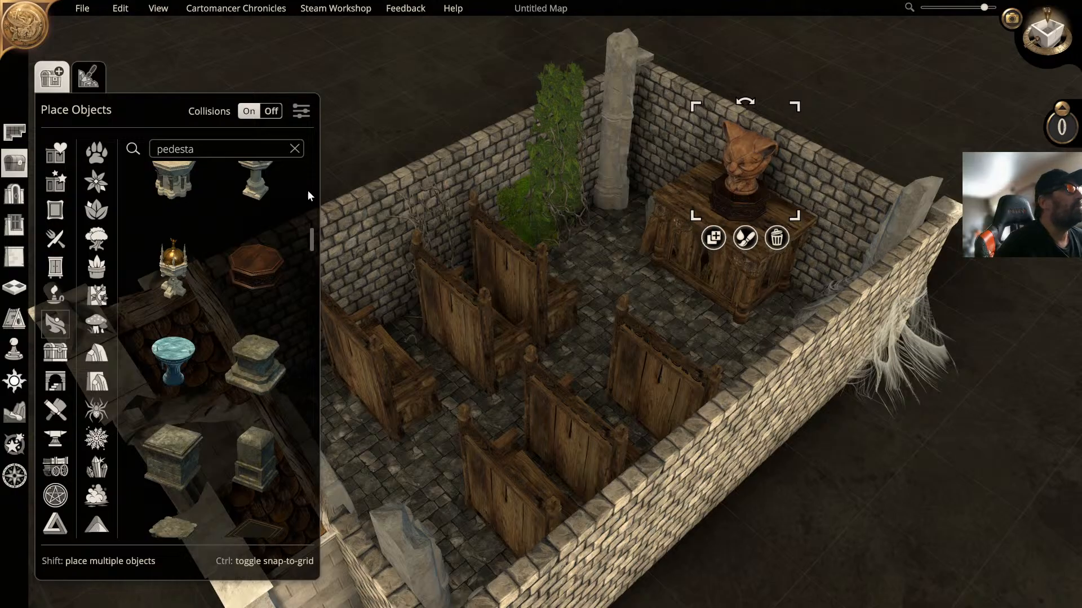
Step: Search the placeable objects for "candle"
left_click(293, 148)
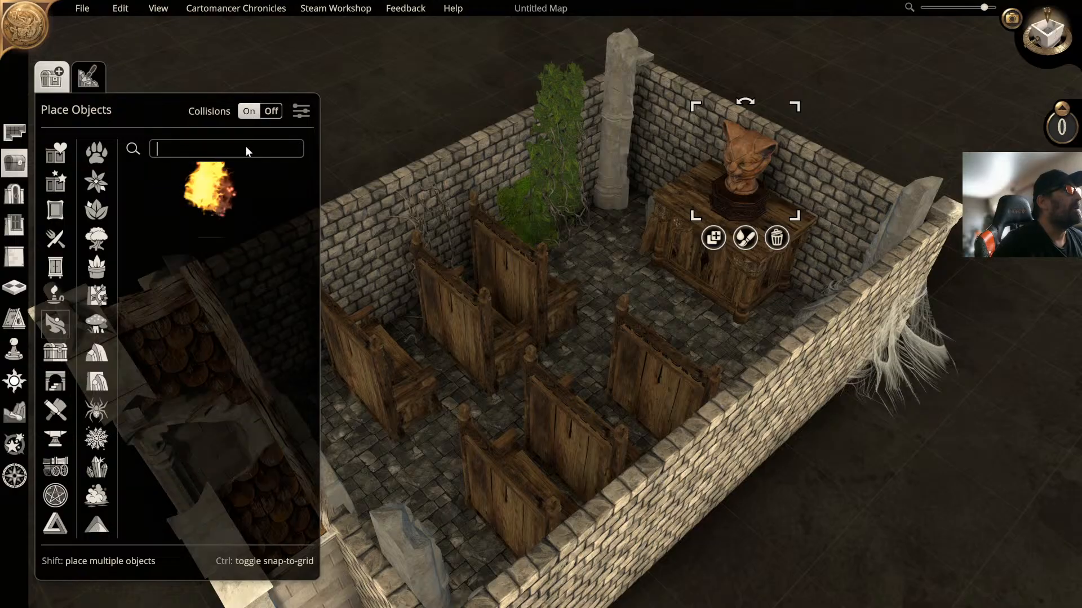
type("cast")
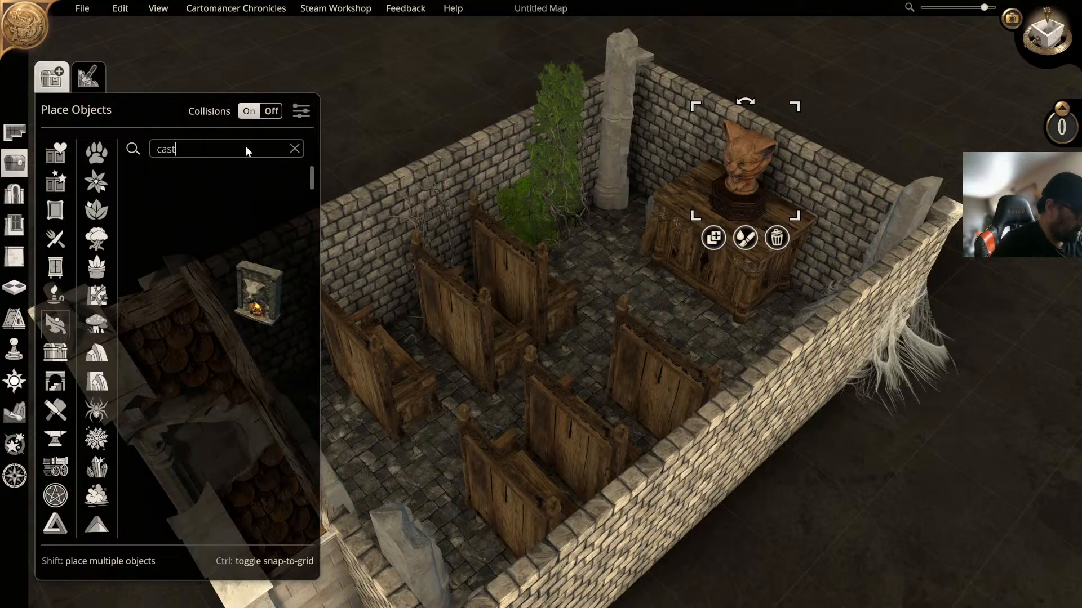
key("BackSpace")
key("BackSpace")
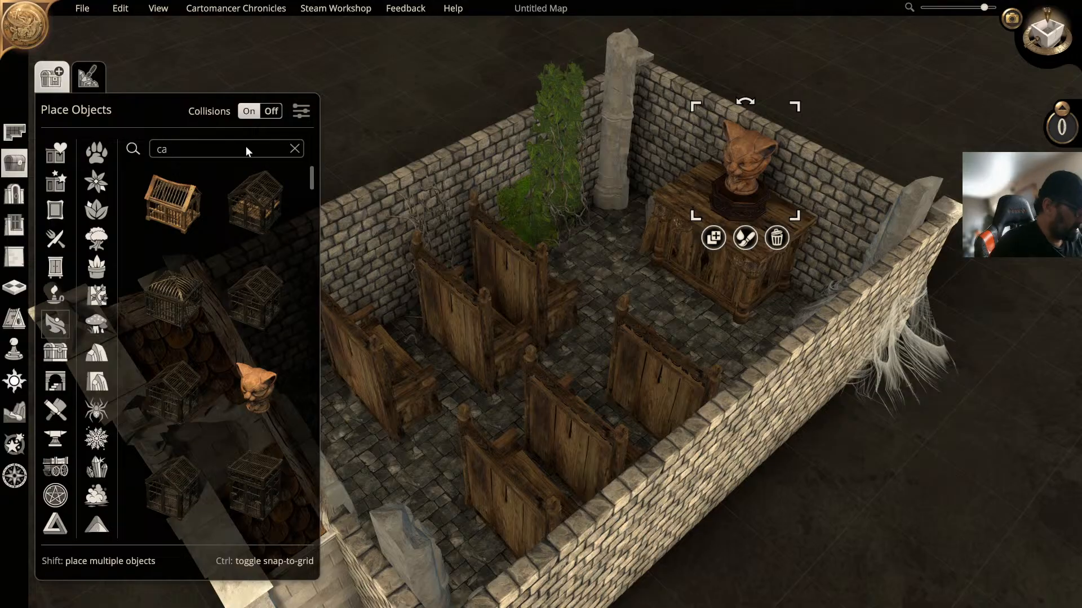
type("nd")
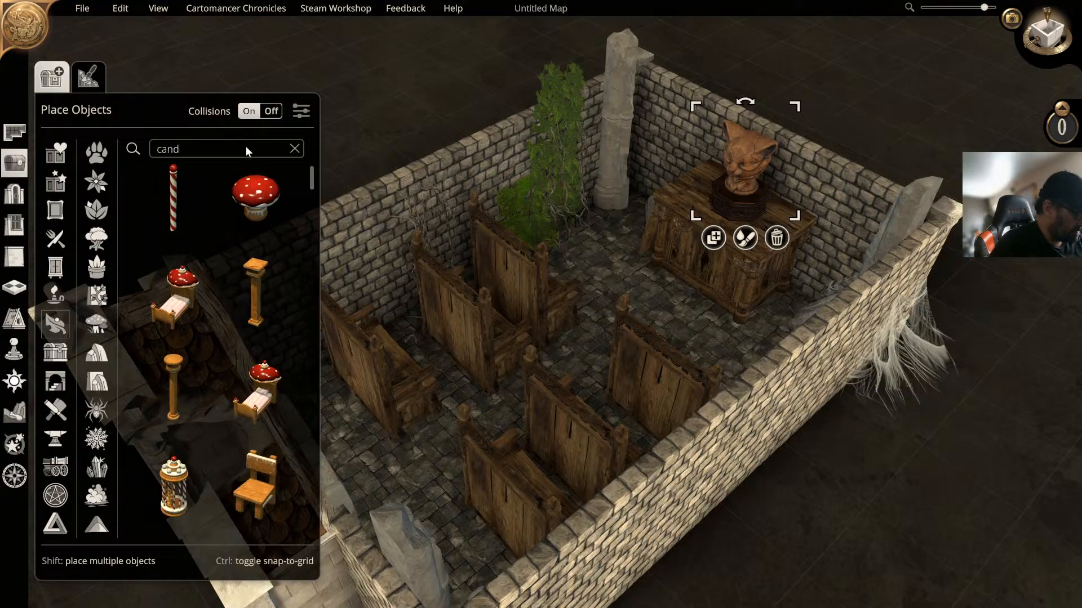
type("le")
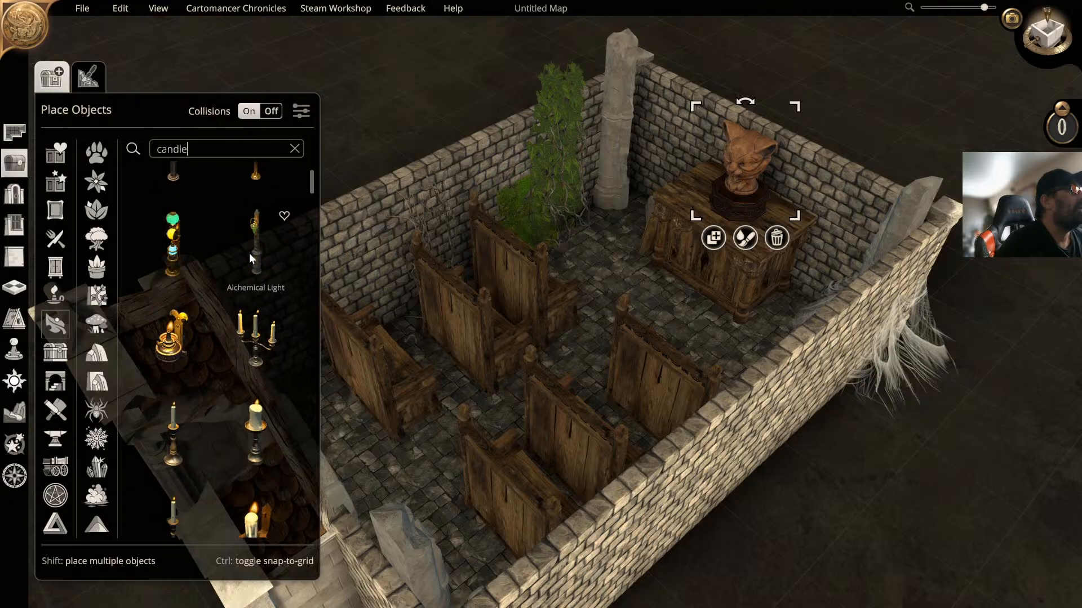
Step: Place the thick lit candle on the table between the cat bust and the stone column, and scale it down
scroll(249, 253, "down", 2)
scroll(237, 314, "down", 10)
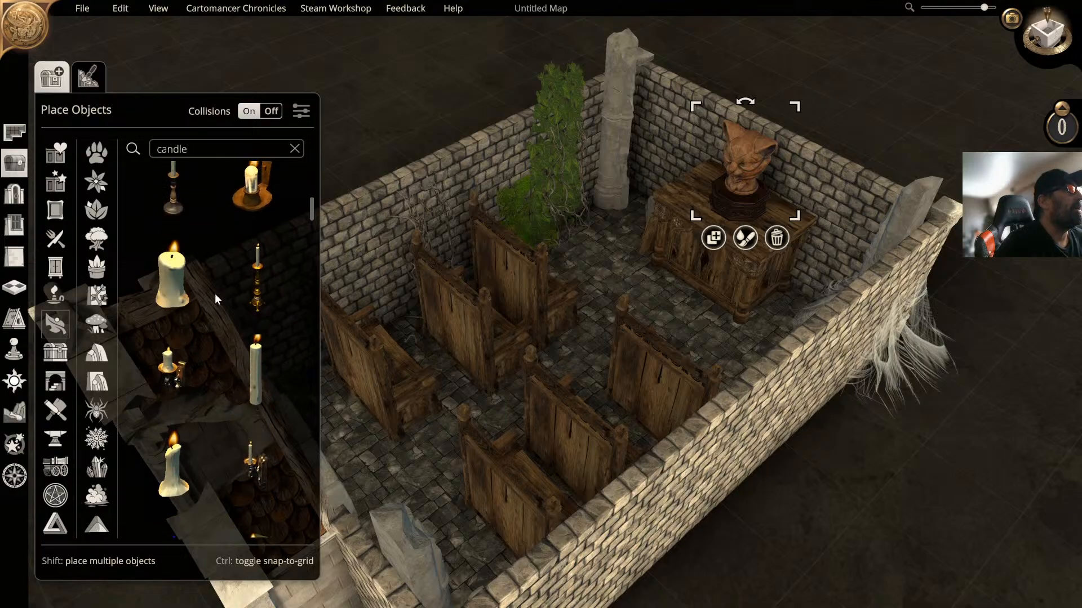
left_click(167, 279)
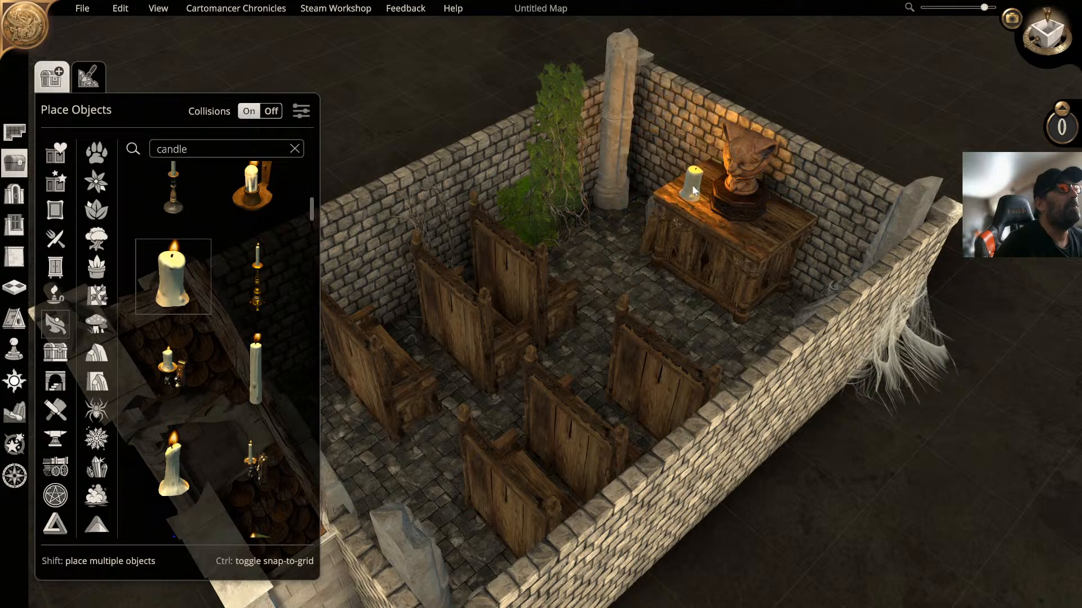
left_click(699, 183)
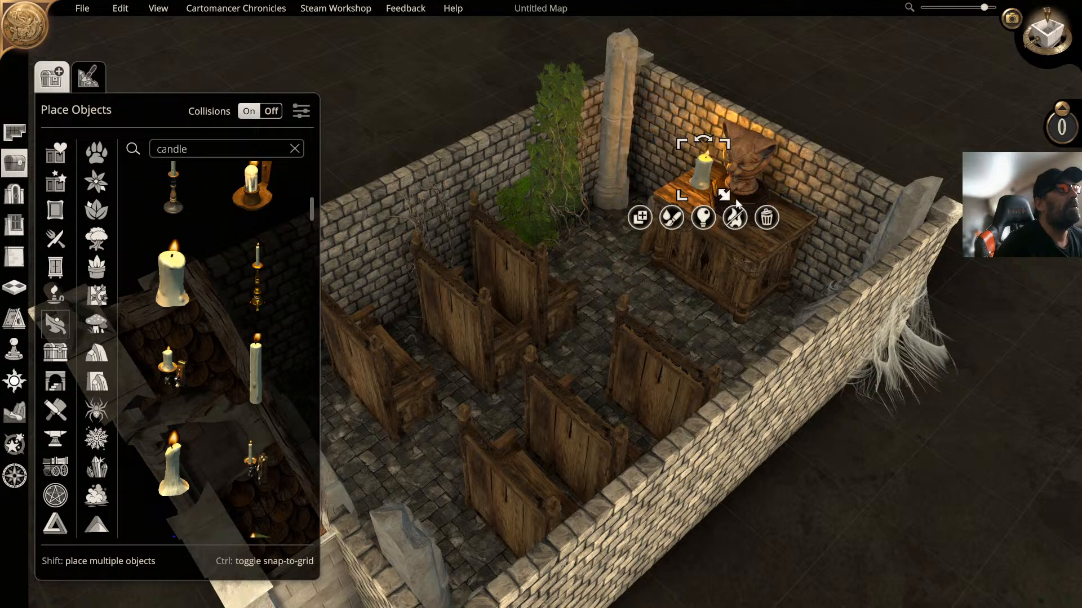
left_click_drag(721, 193, 712, 188)
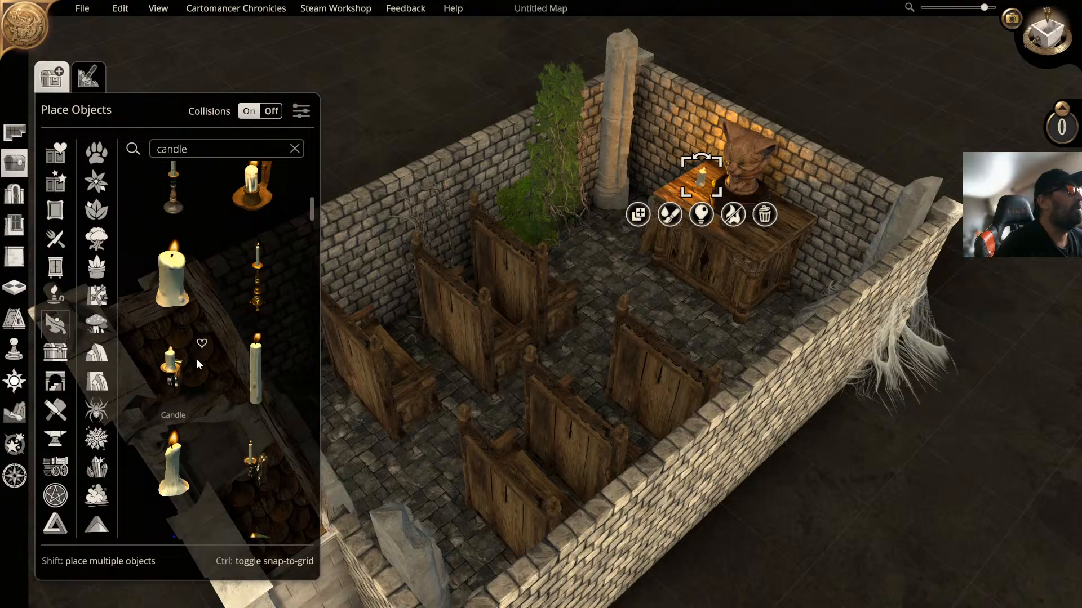
Step: Place the slender melted candle on the table's opposite side of the cat bust, and add one tall candle beside each existing candle
left_click(174, 453)
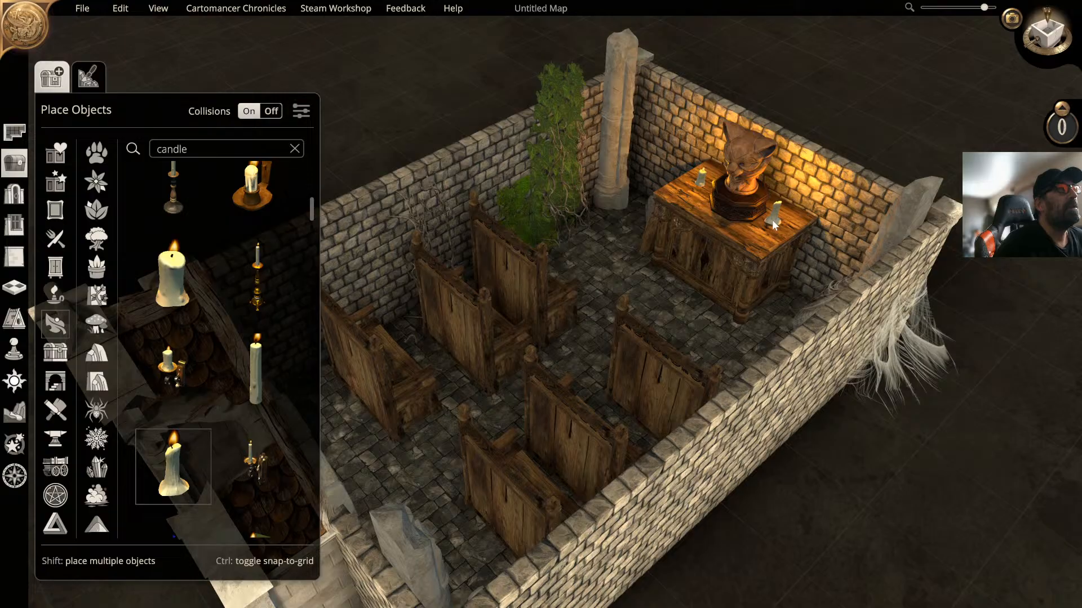
left_click(772, 220)
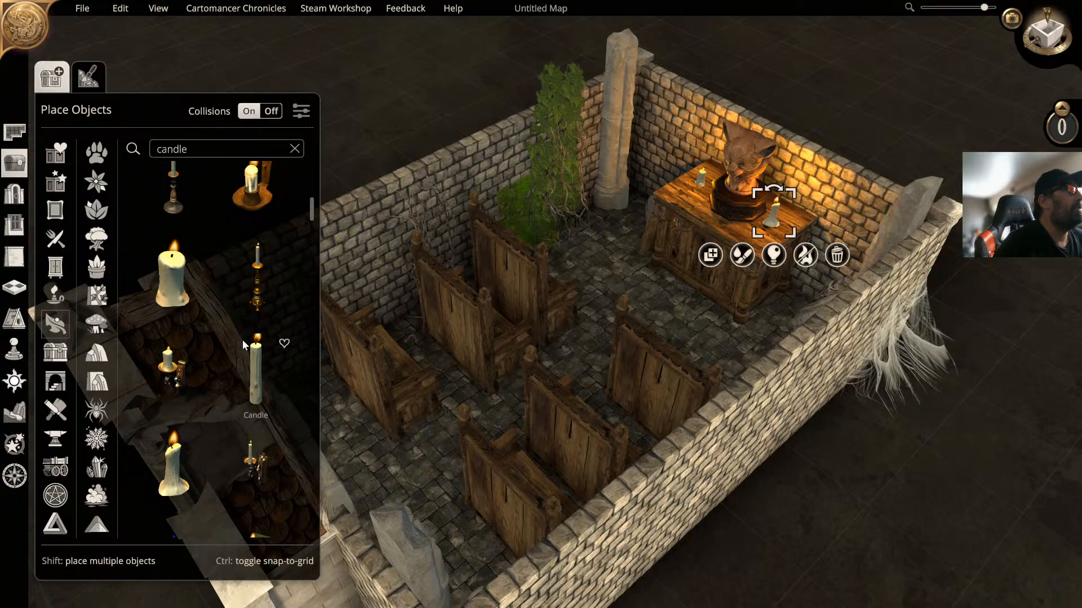
scroll(242, 340, "down", 2)
left_click(256, 279)
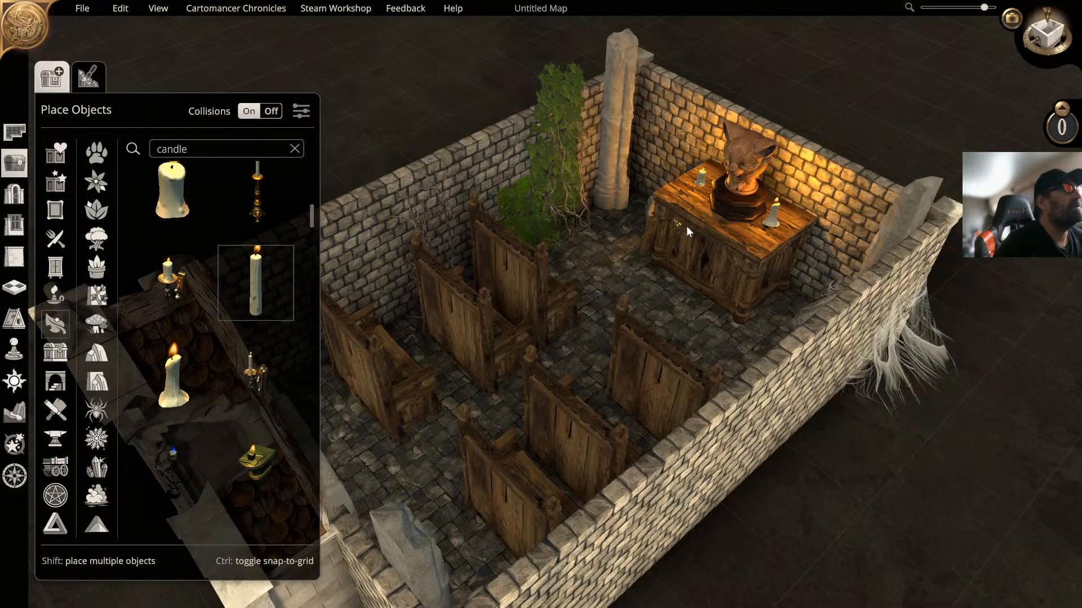
left_click(773, 207)
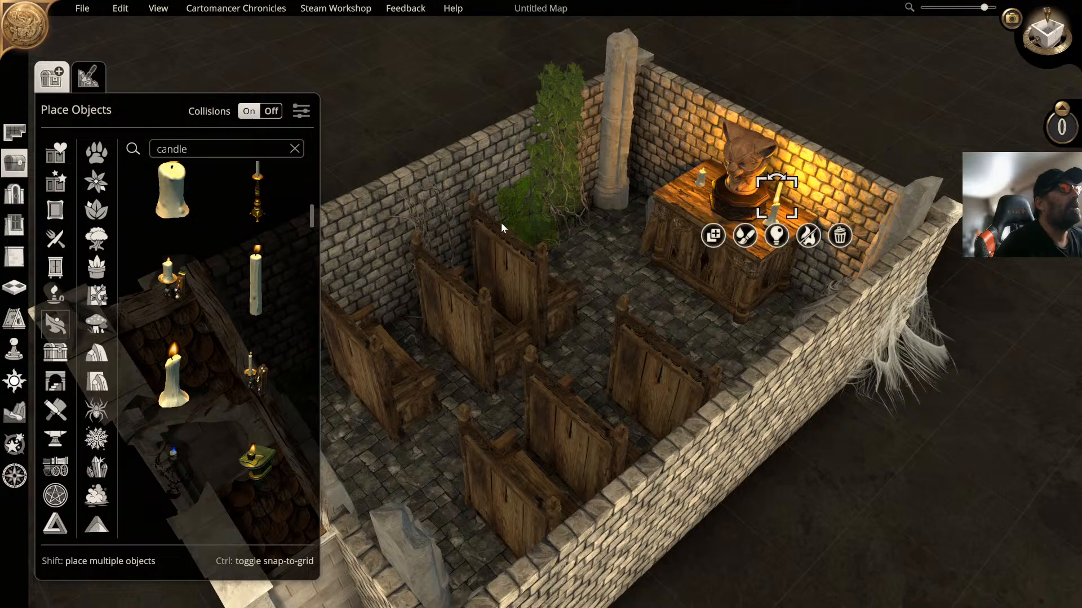
left_click(271, 286)
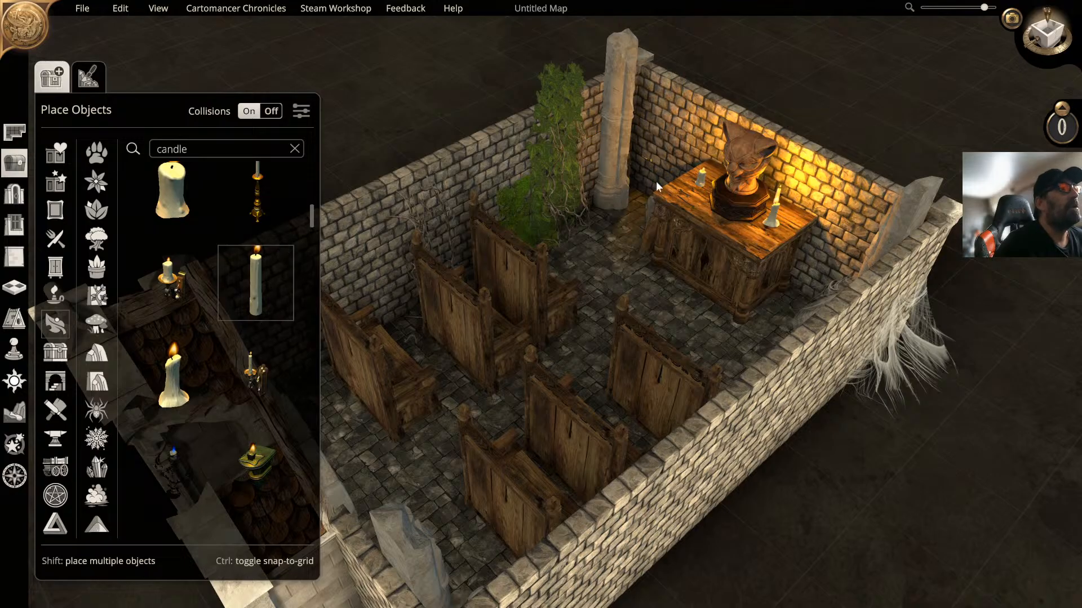
left_click(683, 188)
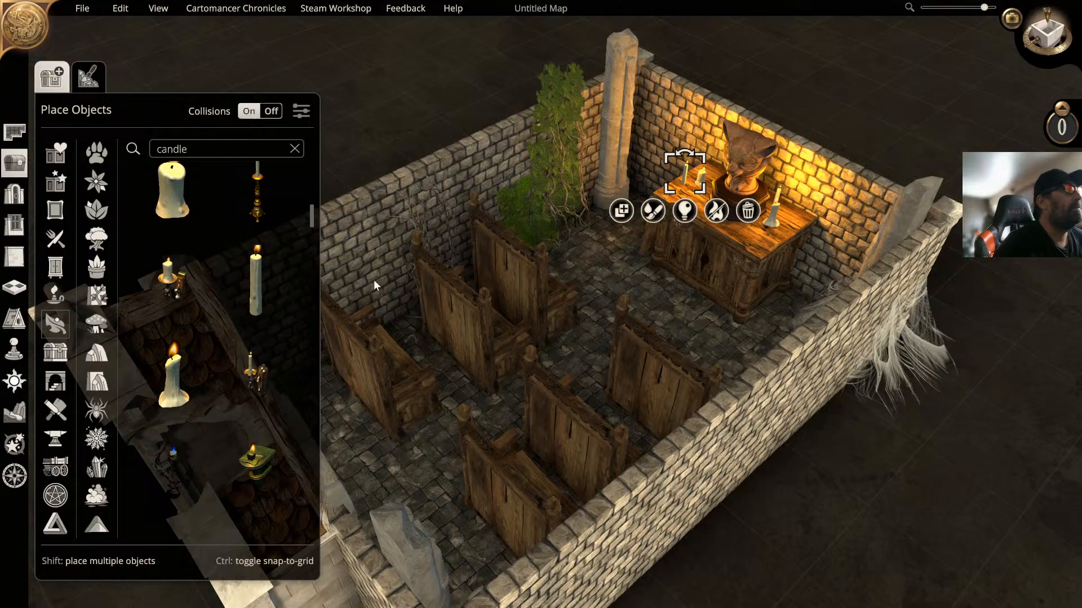
Step: Look through the candle search results for further candles, lanterns and lamps that suit the room
scroll(302, 347, "down", 2)
scroll(303, 347, "down", 5)
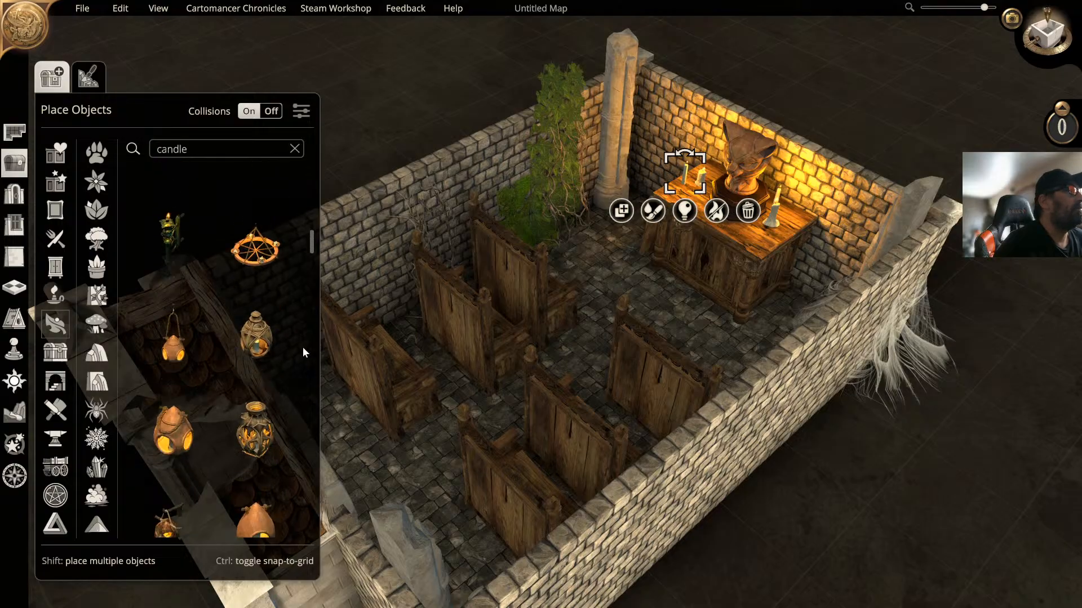
scroll(302, 348, "down", 4)
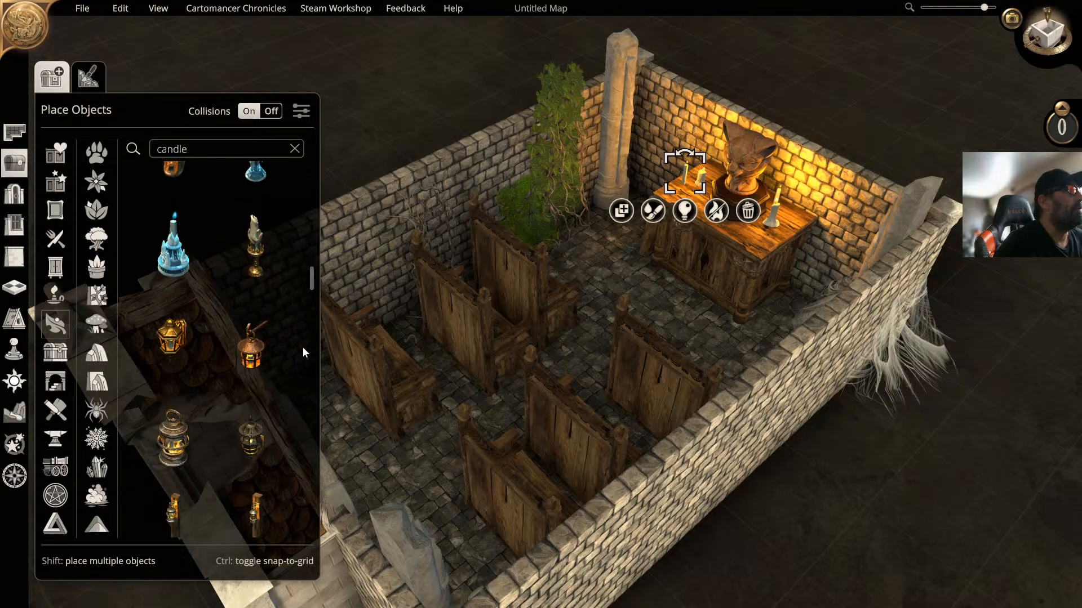
scroll(275, 320, "down", 5)
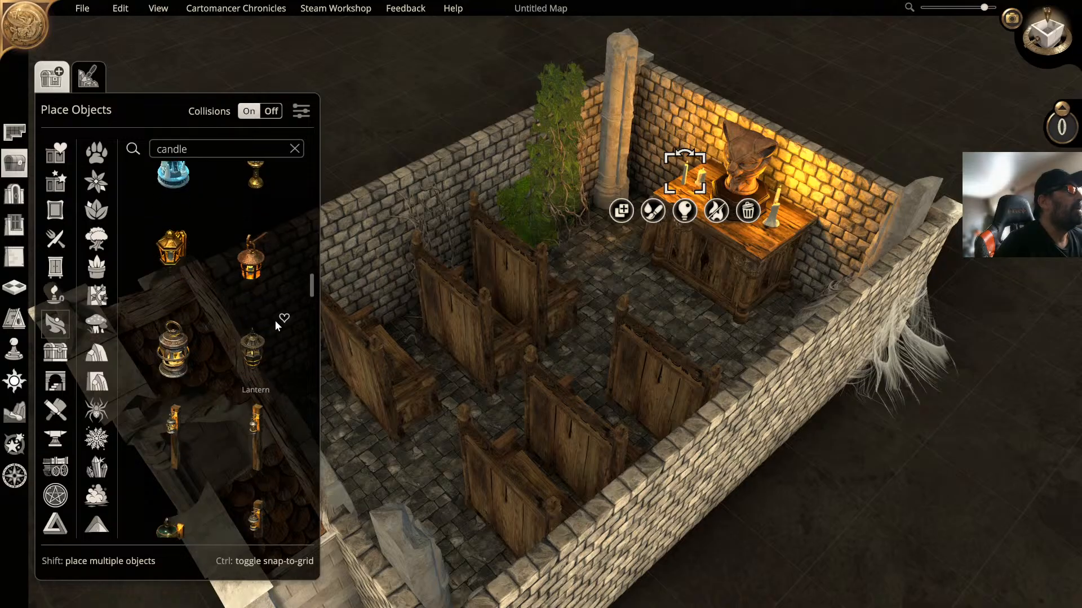
scroll(274, 321, "down", 5)
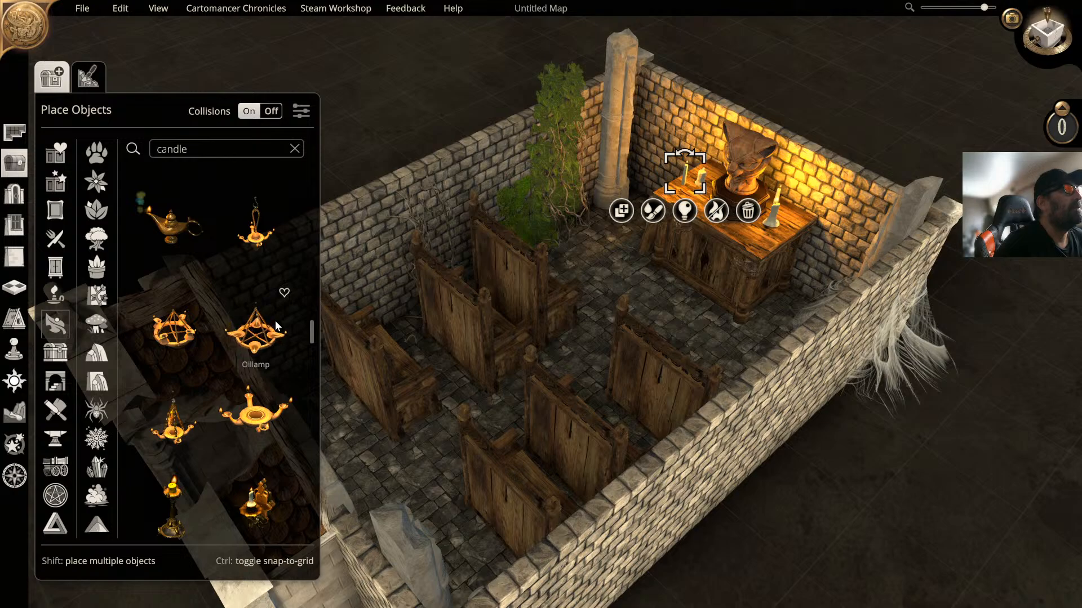
scroll(275, 324, "down", 3)
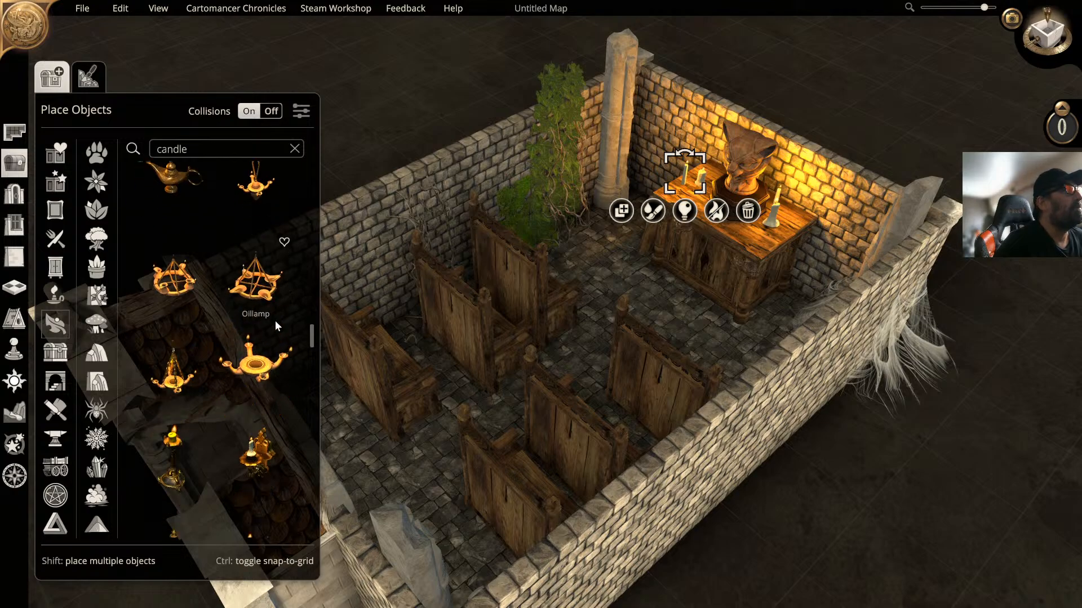
scroll(275, 321, "down", 6)
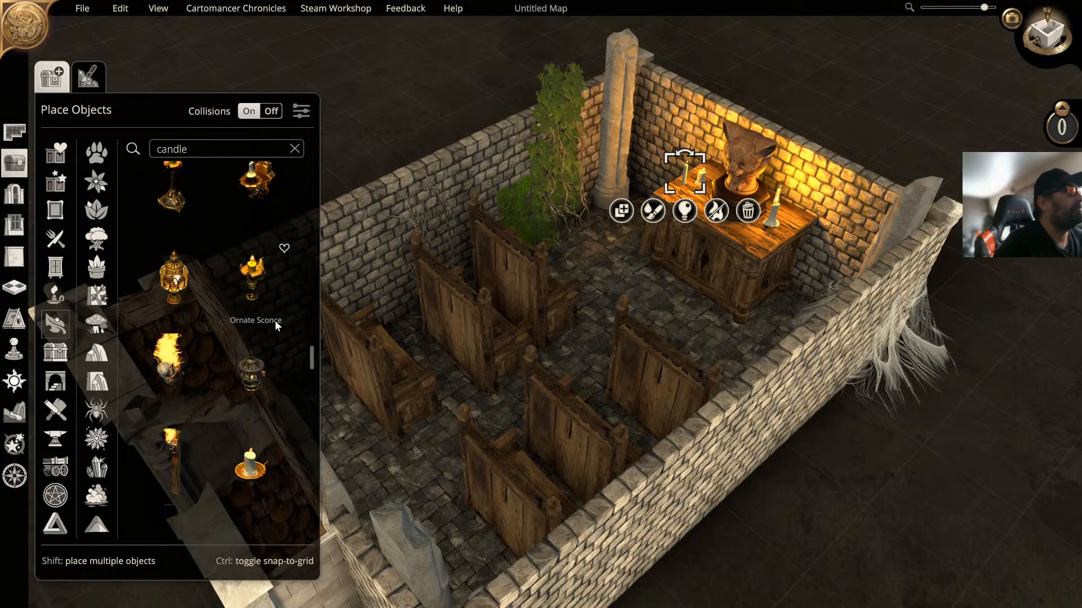
scroll(275, 323, "down", 4)
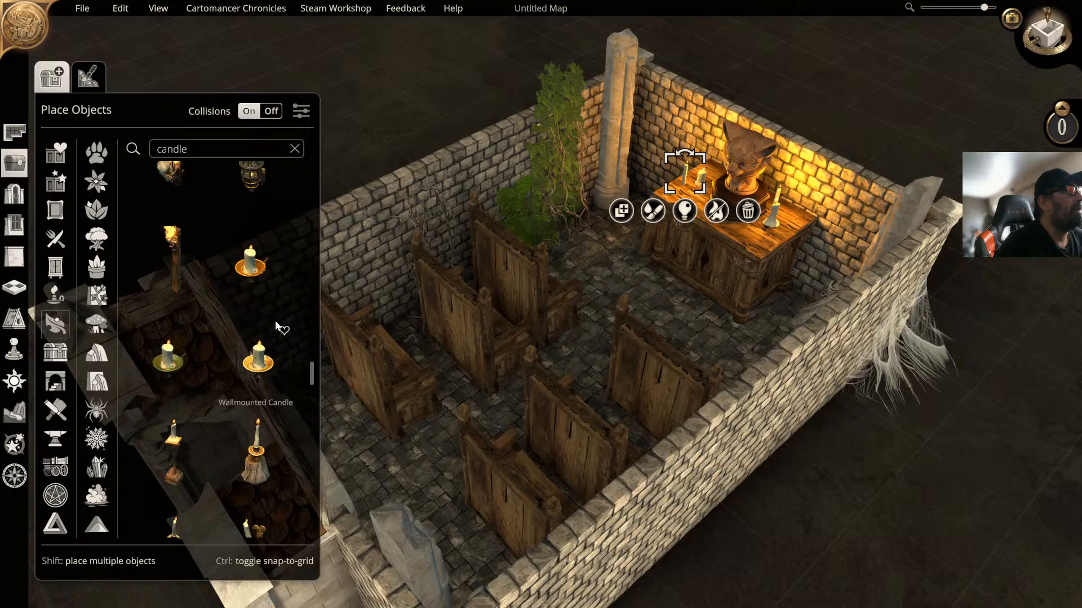
scroll(274, 324, "down", 4)
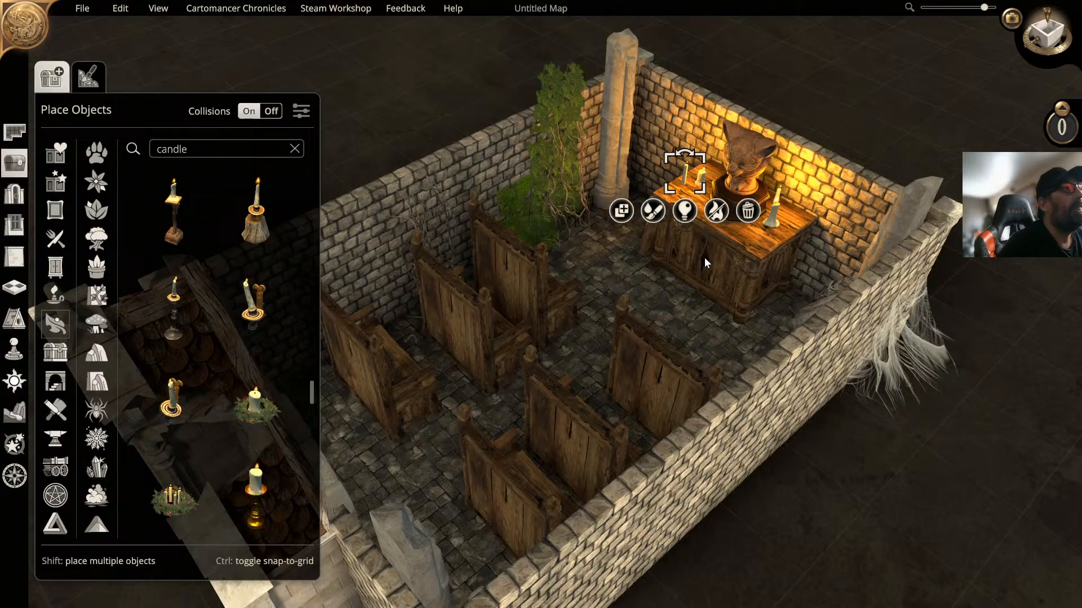
Step: Examine the chapel from its entrance side and select the ruined entrance arch
scroll(909, 121, "down", 5)
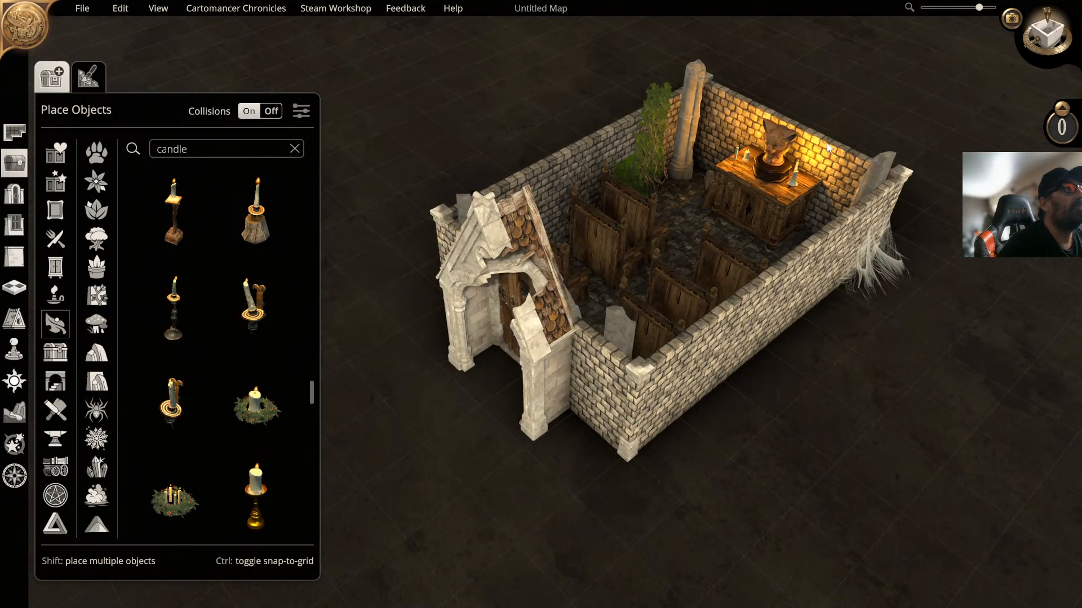
middle_click_drag(828, 145, 805, 117)
scroll(722, 185, "up", 2)
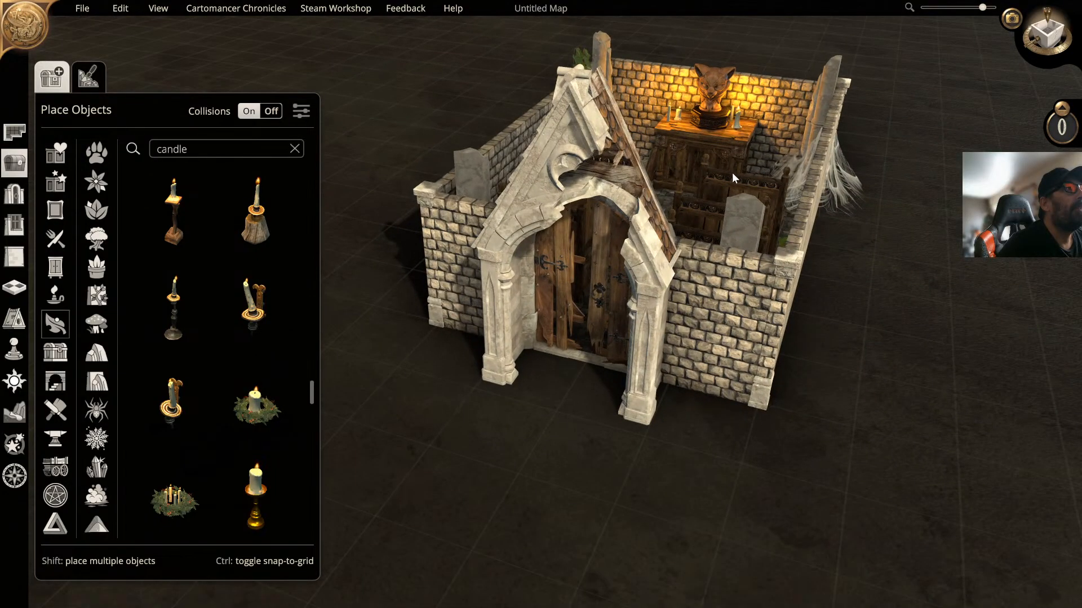
middle_click_drag(732, 172, 658, 173)
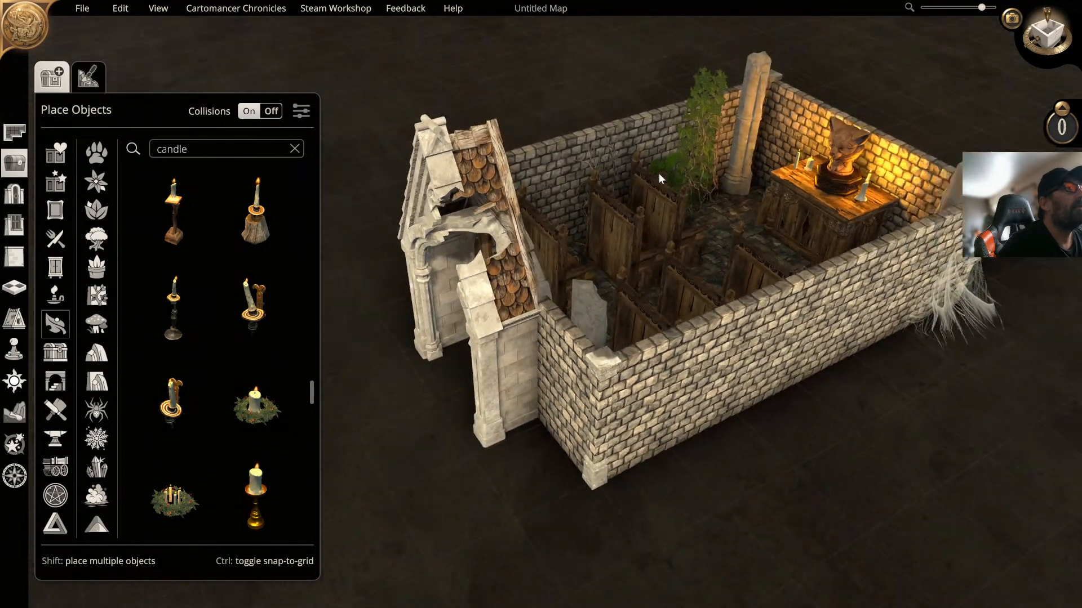
left_click(440, 166)
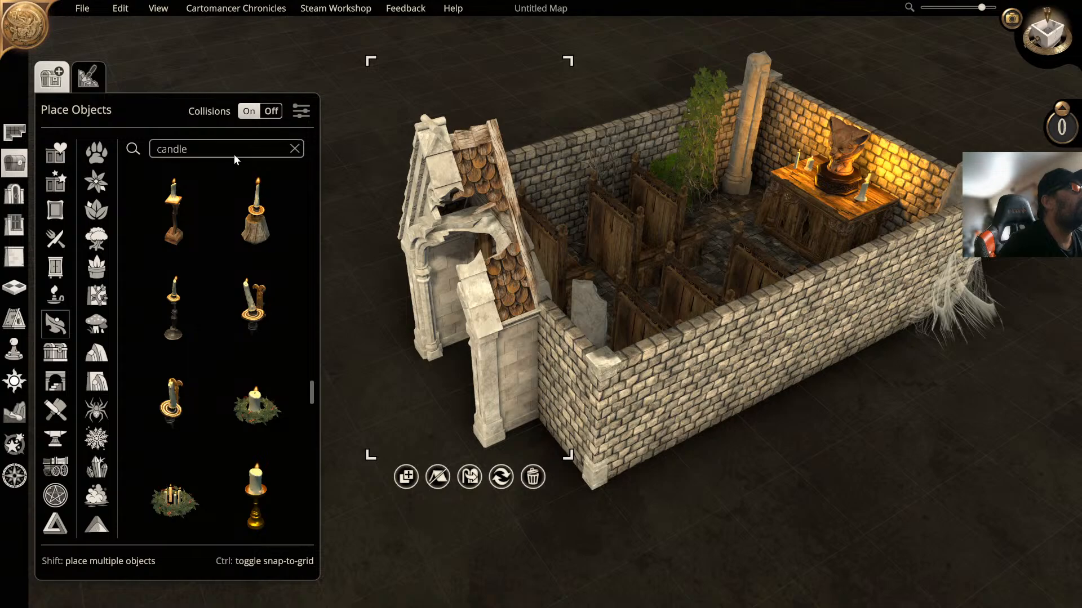
Step: Replace the candle search in the placeable objects with a search for "rch"
left_click(297, 149)
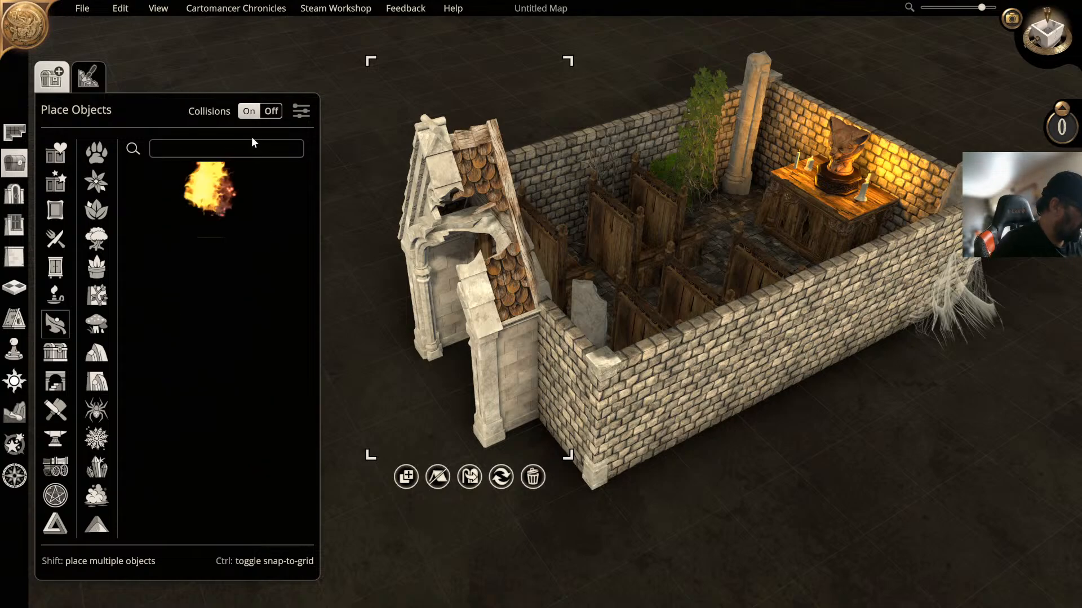
key("d")
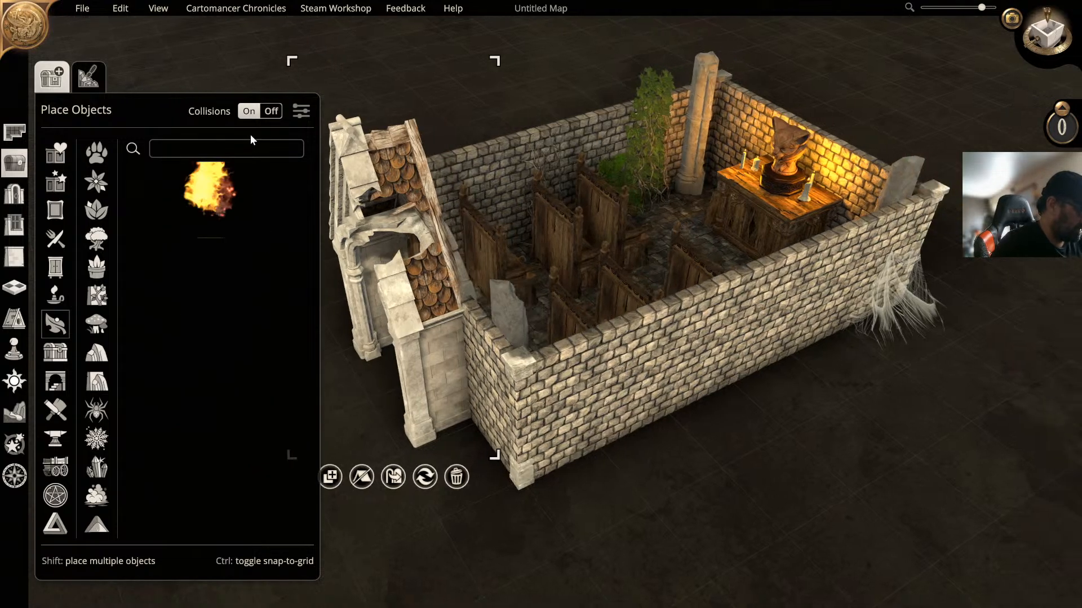
key("a")
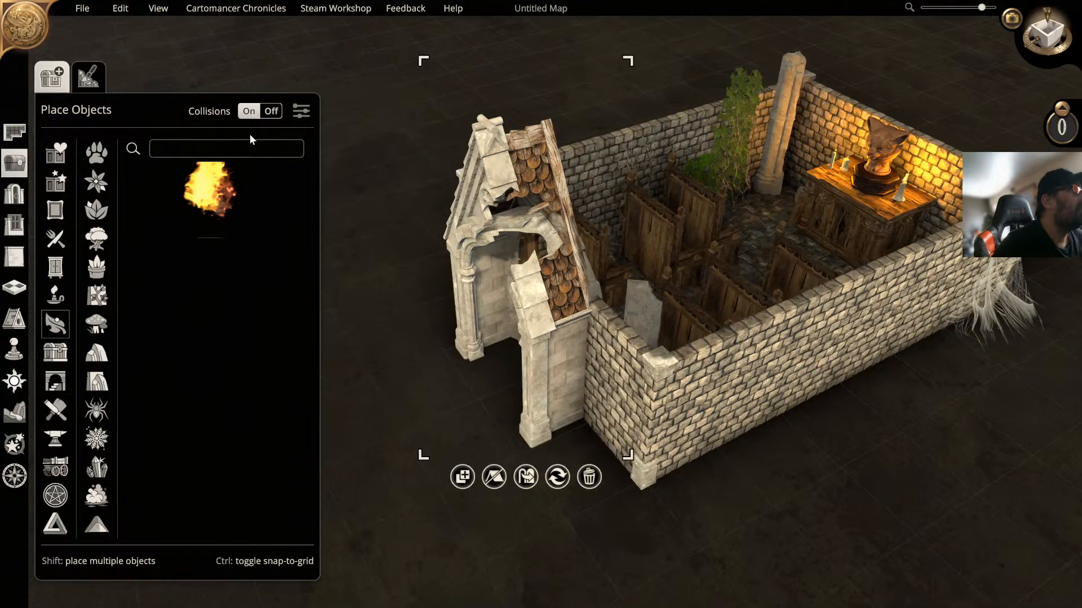
left_click(248, 145)
type("a")
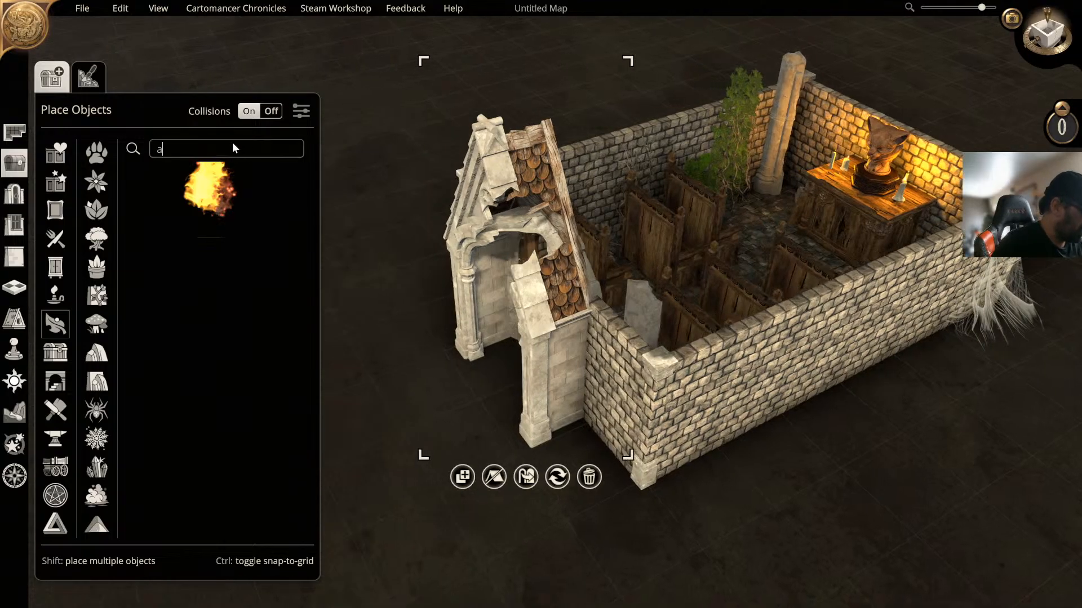
key("BackSpace")
type("r")
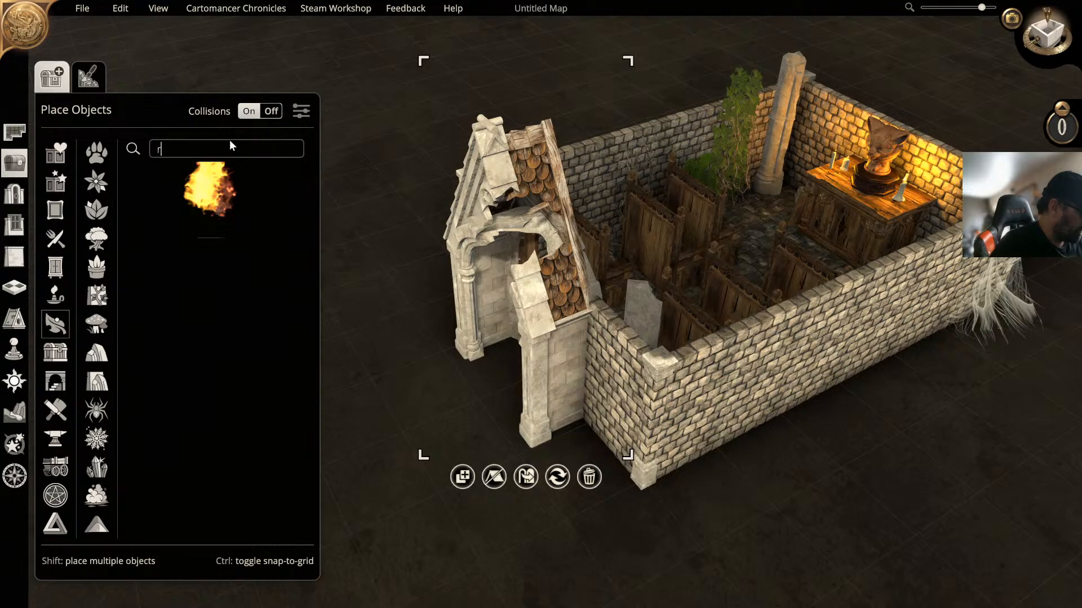
type("ch")
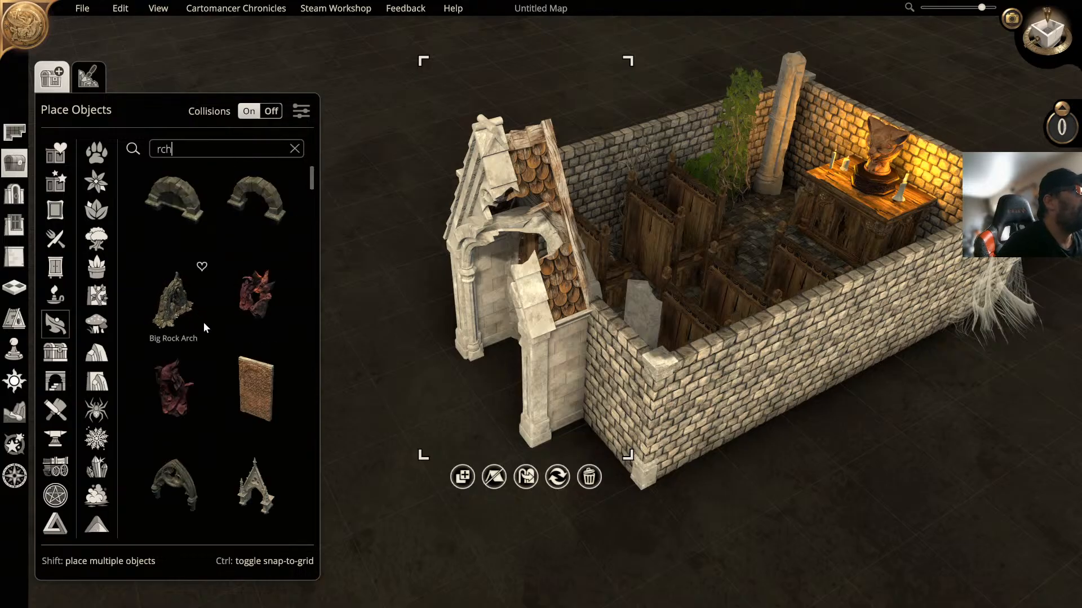
Step: Look through all the search results for arches, torches, altars, pews and other church furnishings
scroll(204, 323, "down", 1)
scroll(204, 323, "down", 1)
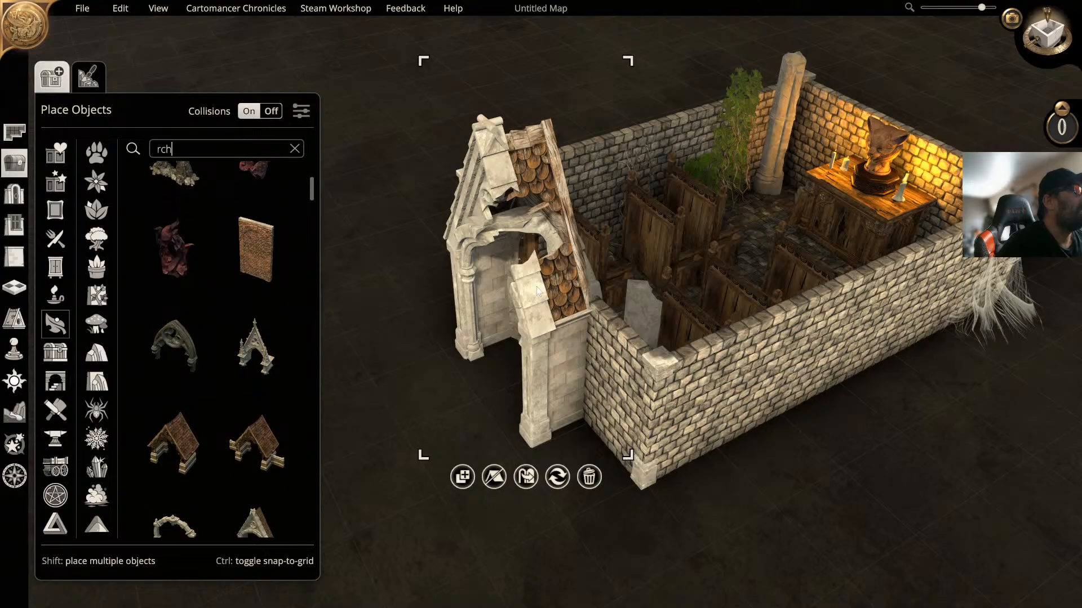
scroll(259, 291, "down", 4)
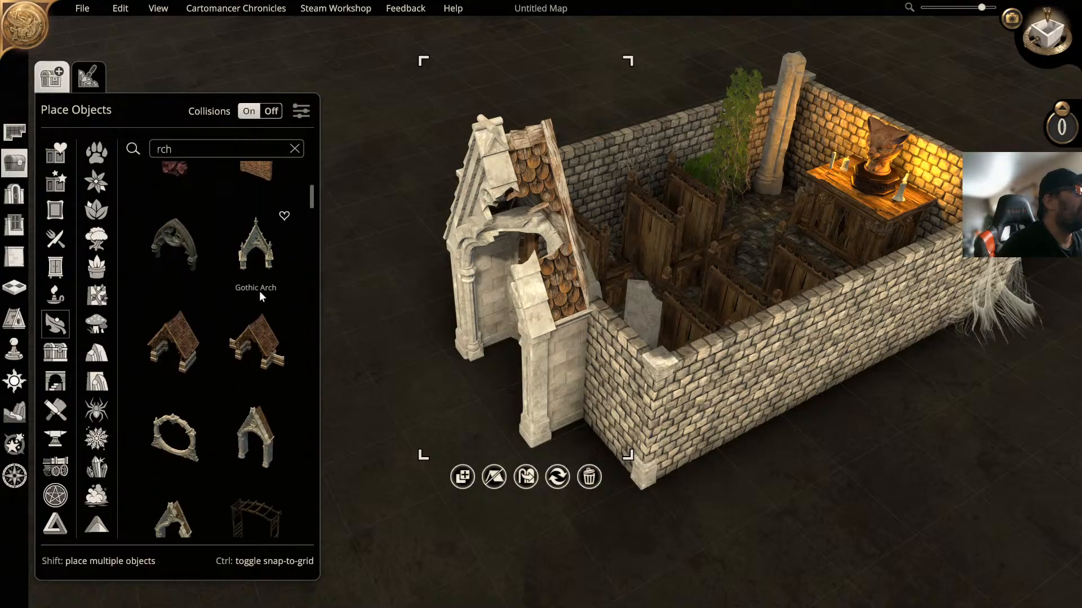
scroll(245, 295, "down", 3)
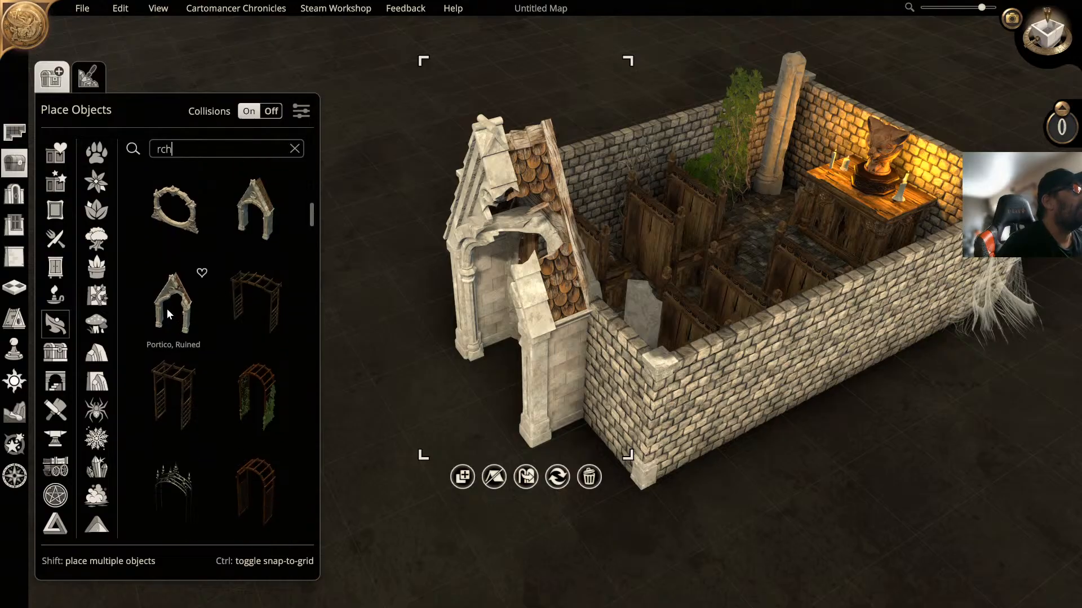
scroll(183, 302, "down", 3)
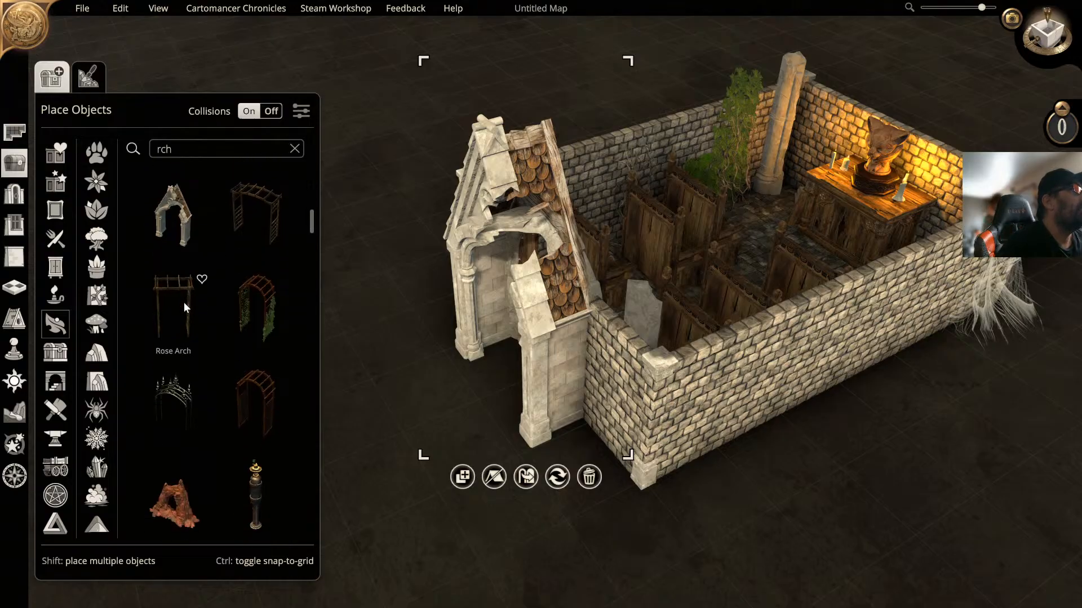
scroll(184, 302, "down", 5)
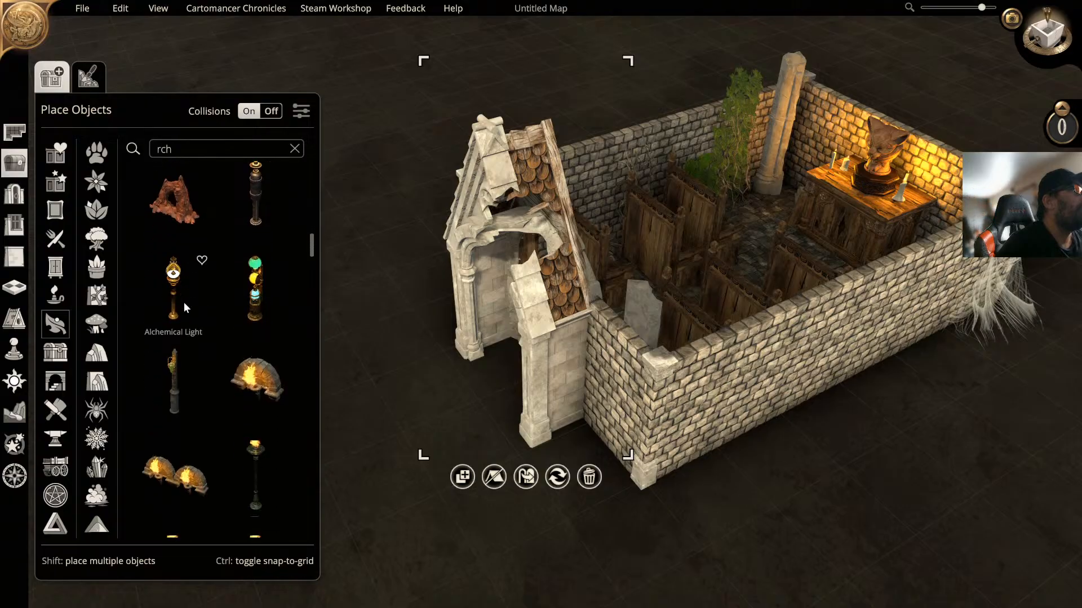
scroll(184, 302, "down", 2)
left_click_drag(309, 253, 296, 285)
scroll(292, 289, "down", 5)
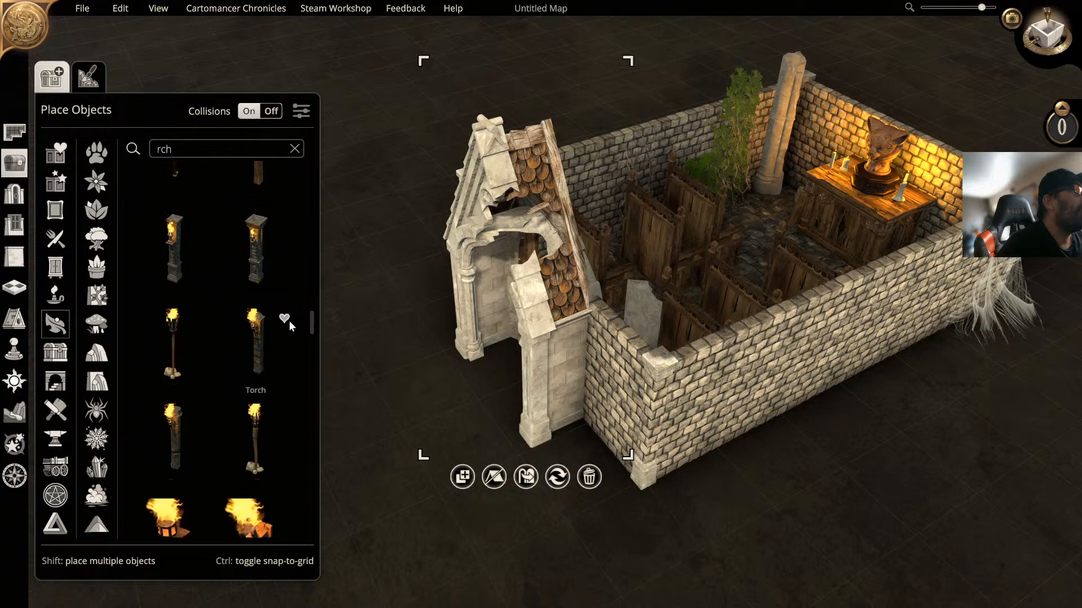
scroll(288, 325, "down", 3)
scroll(289, 327, "up", 1)
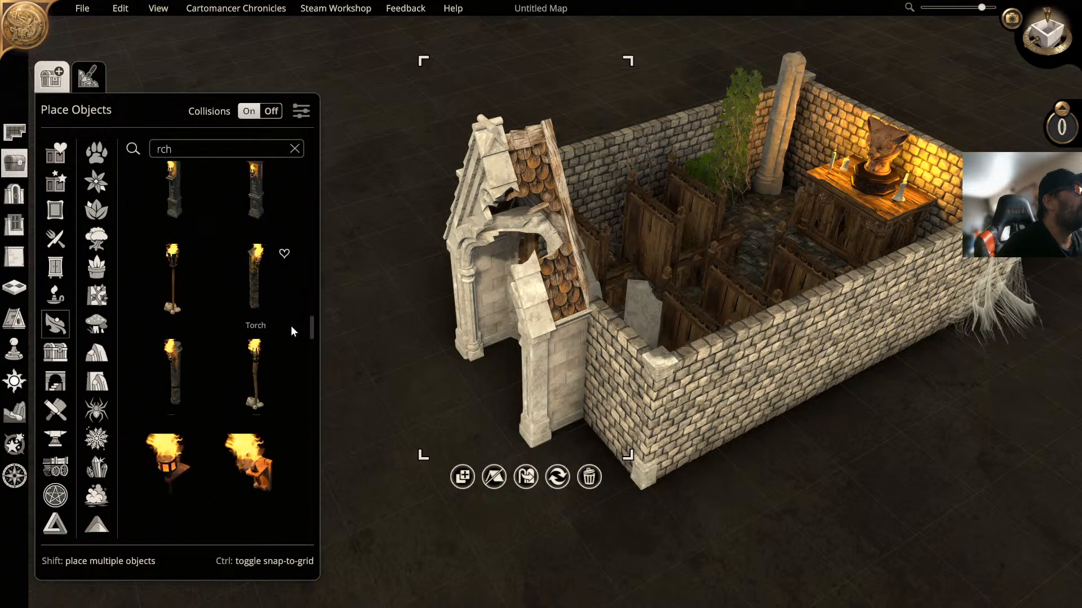
scroll(290, 329, "down", 1)
scroll(289, 338, "down", 6)
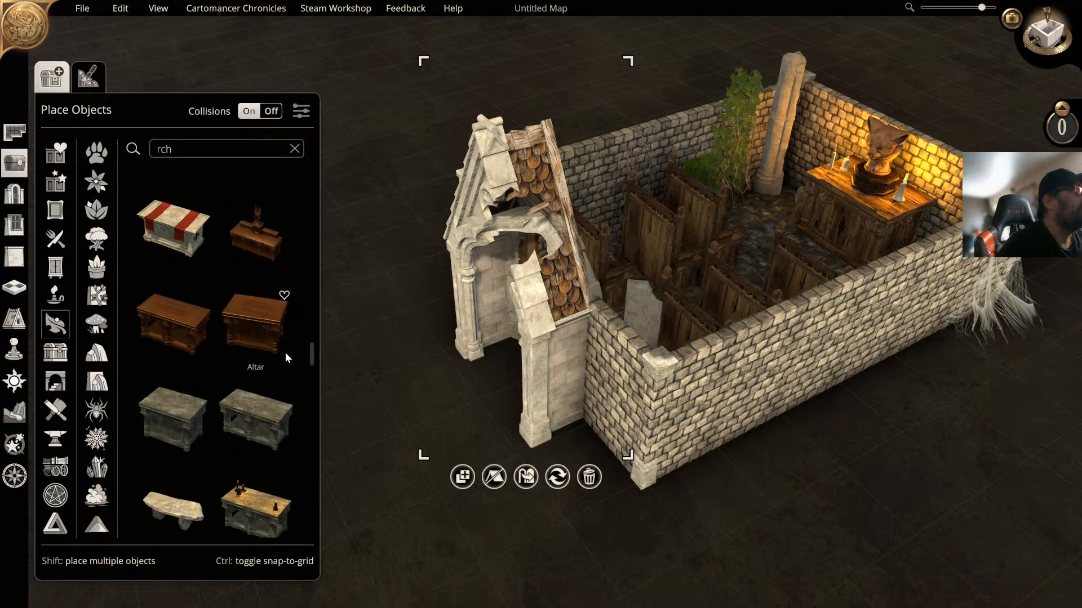
scroll(283, 369, "down", 2)
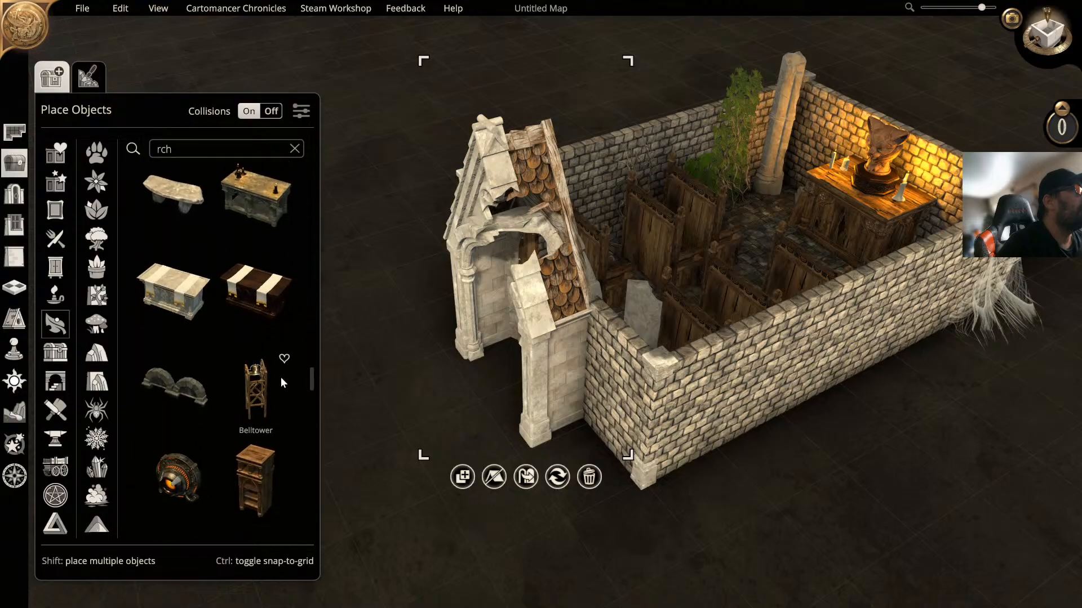
scroll(281, 386, "down", 1)
scroll(279, 388, "down", 3)
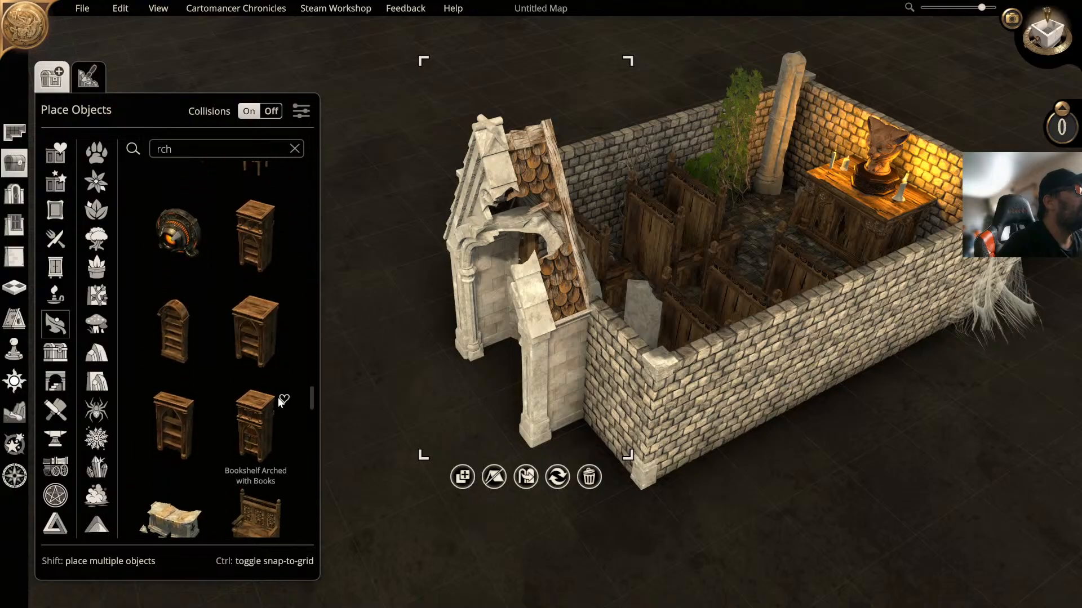
scroll(275, 417, "down", 5)
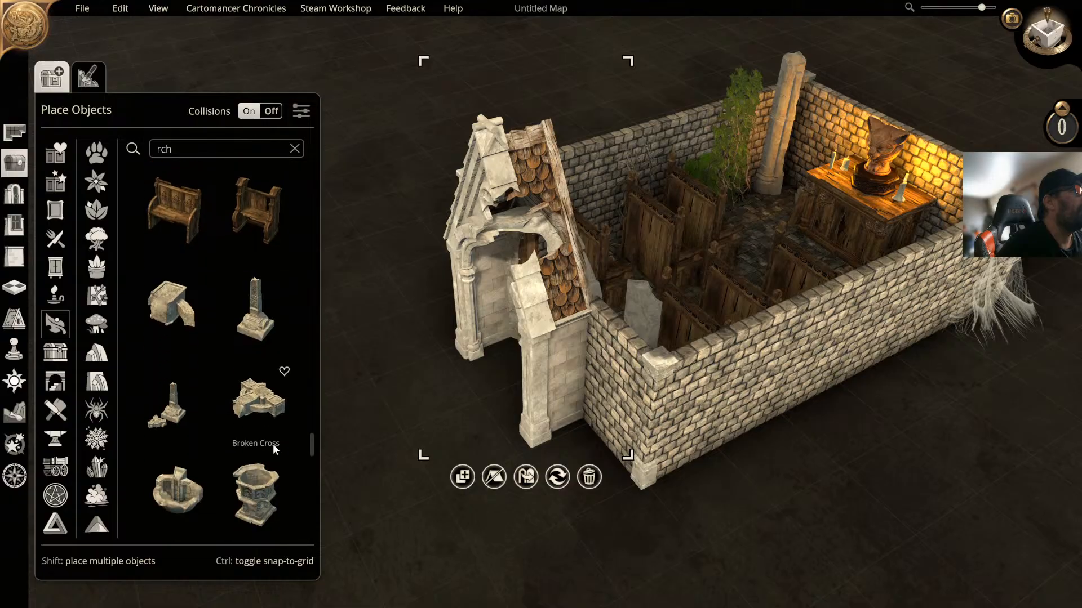
scroll(271, 451, "down", 3)
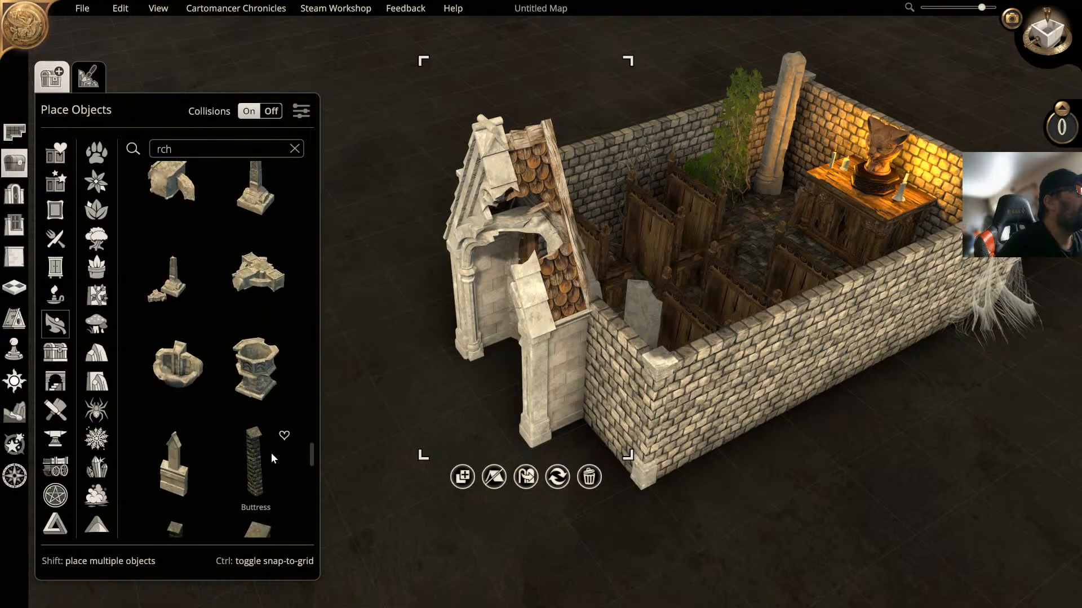
scroll(272, 458, "down", 4)
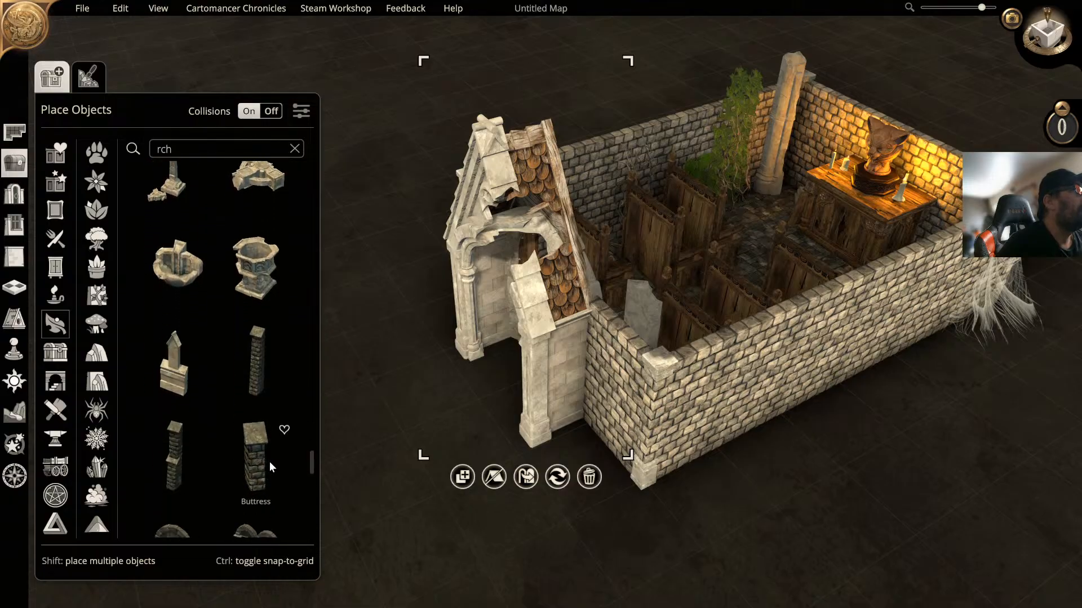
scroll(266, 473, "down", 5)
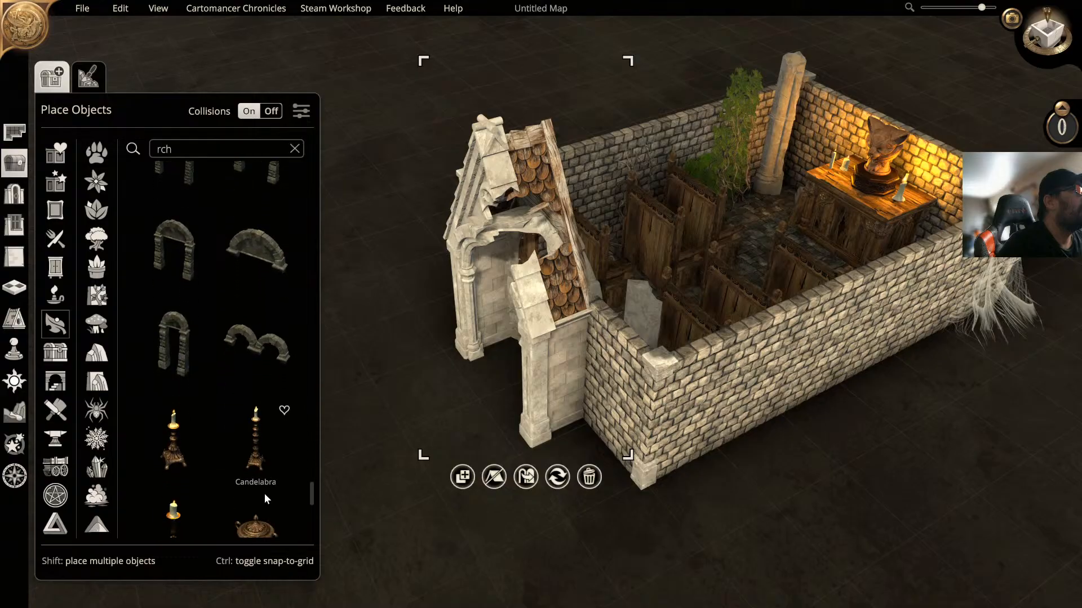
scroll(264, 504, "down", 4)
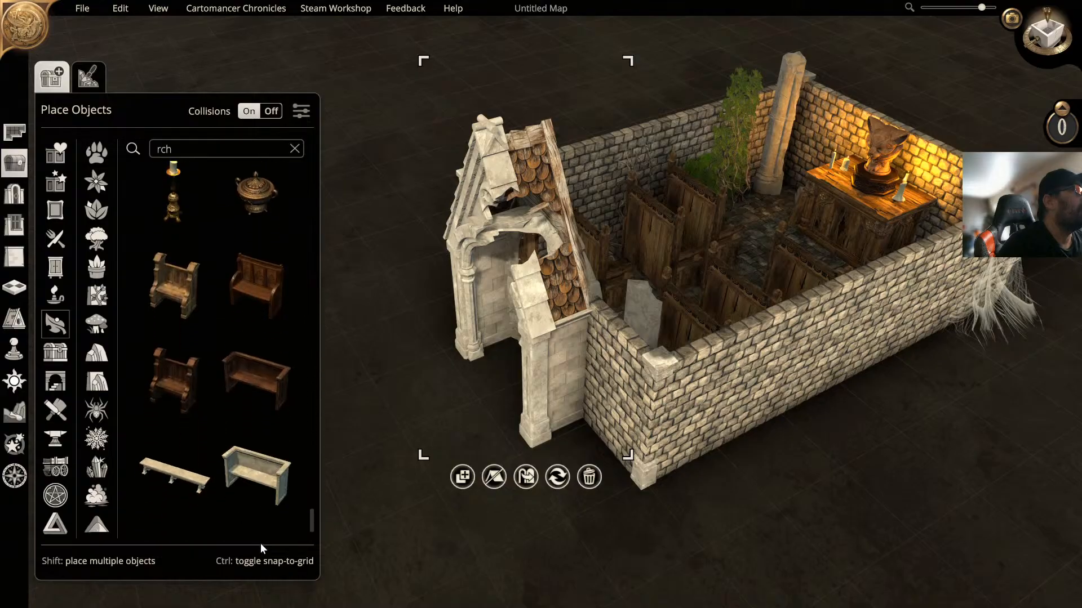
Step: Clear the object search and search the placeable doors for "secret"
left_click(295, 149)
left_click(14, 132)
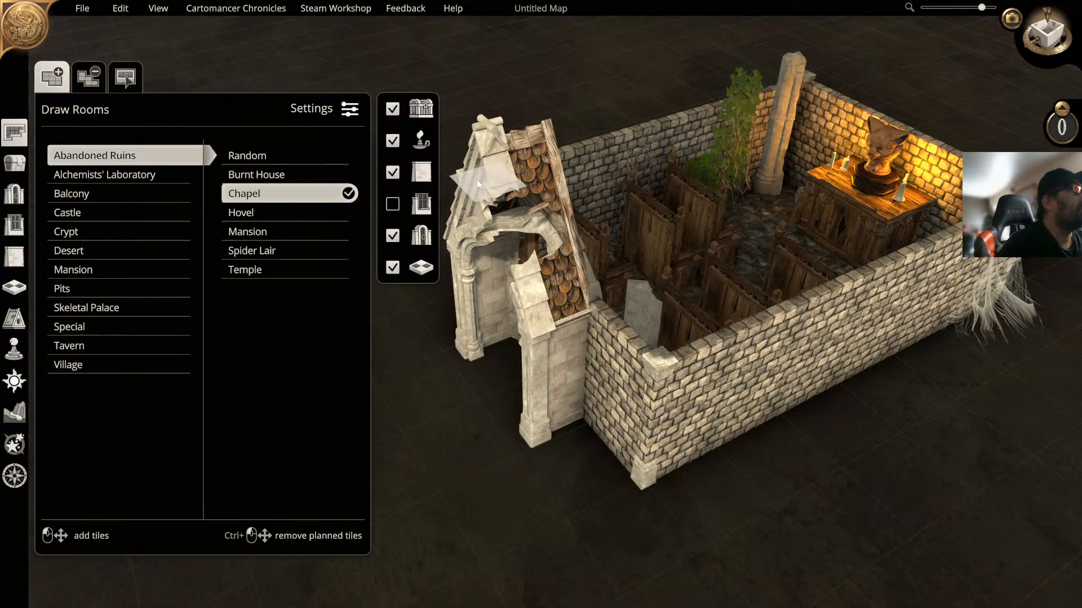
scroll(477, 180, "down", 4)
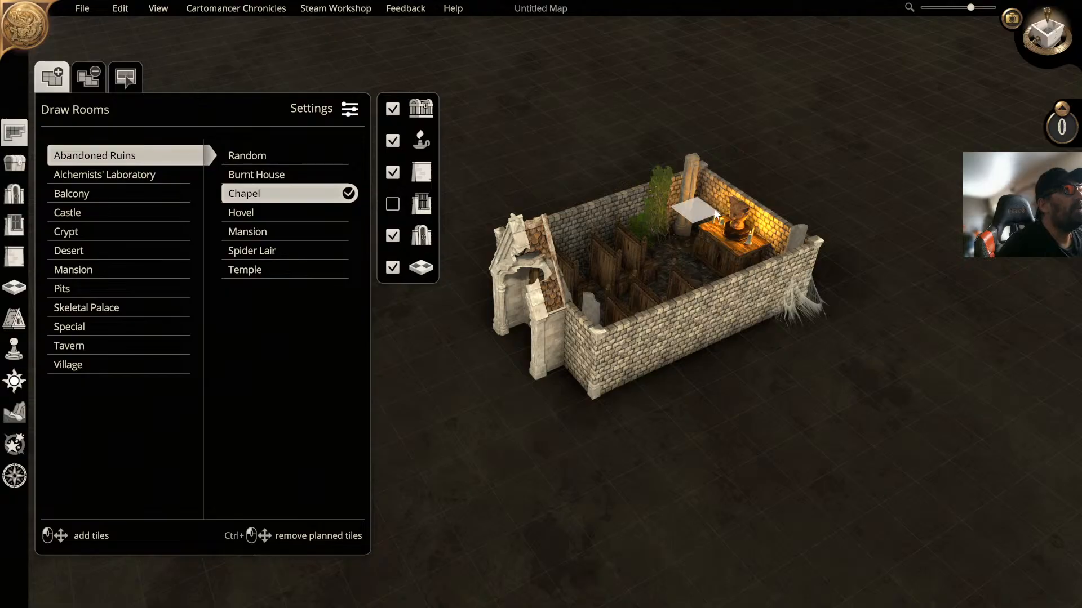
middle_click_drag(731, 161, 712, 197)
scroll(691, 141, "up", 4)
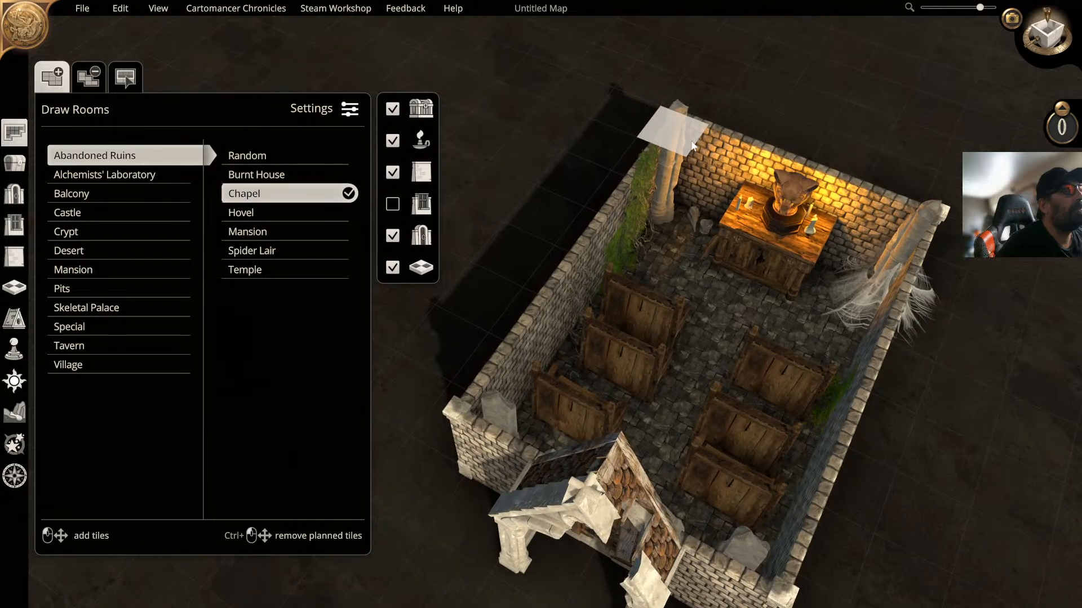
scroll(691, 140, "up", 4)
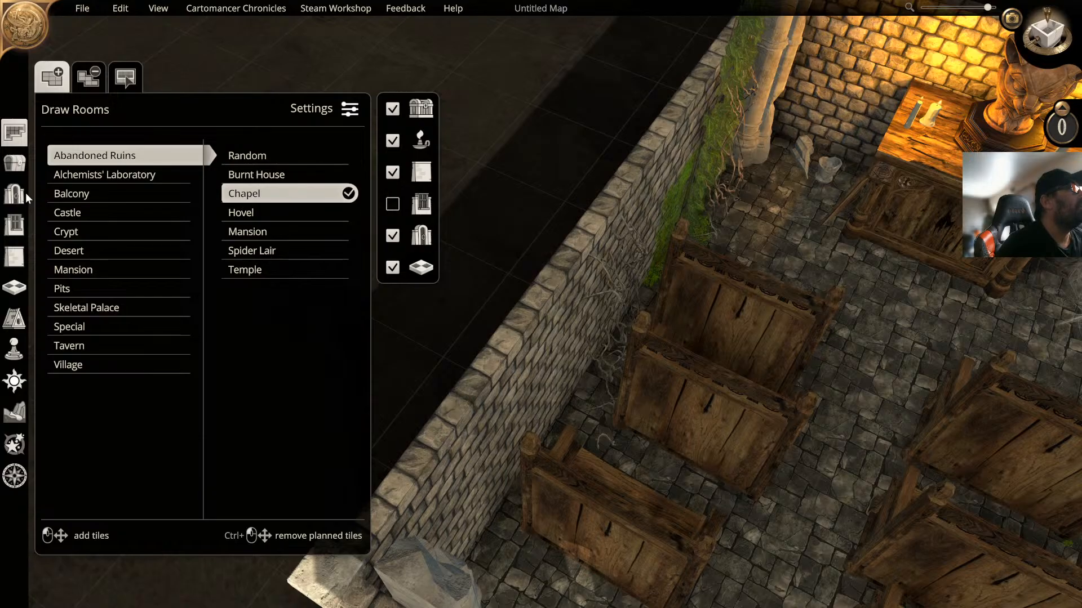
left_click(7, 196)
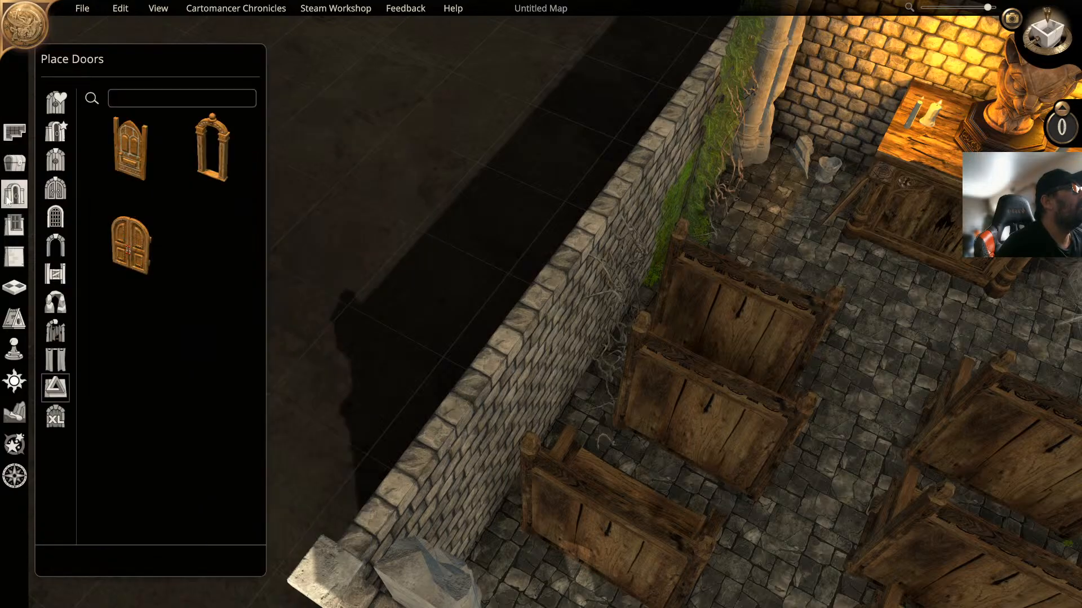
left_click(183, 100)
type("se")
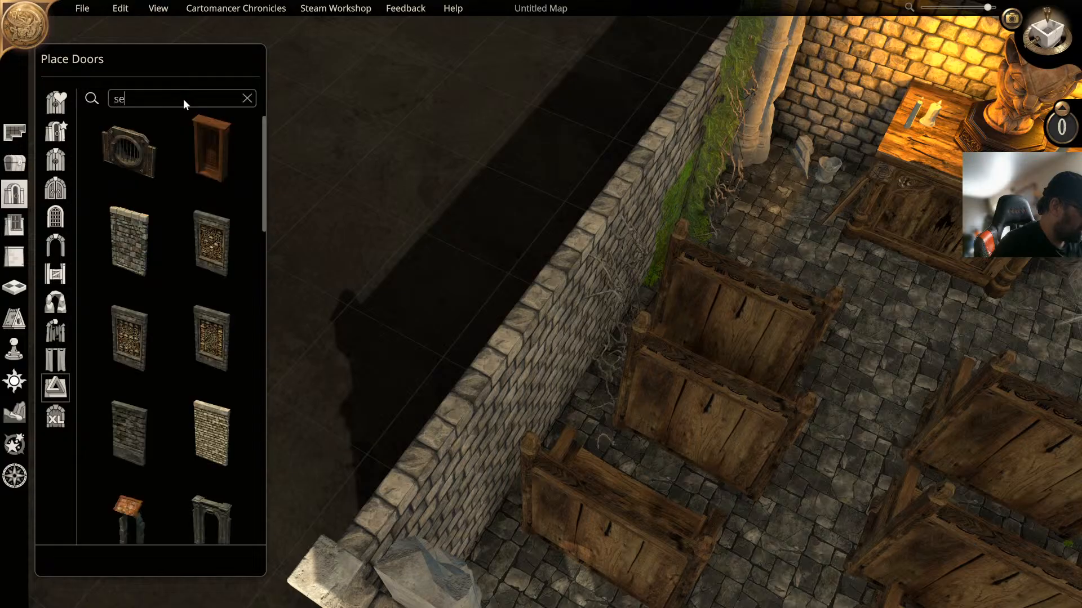
type("cret")
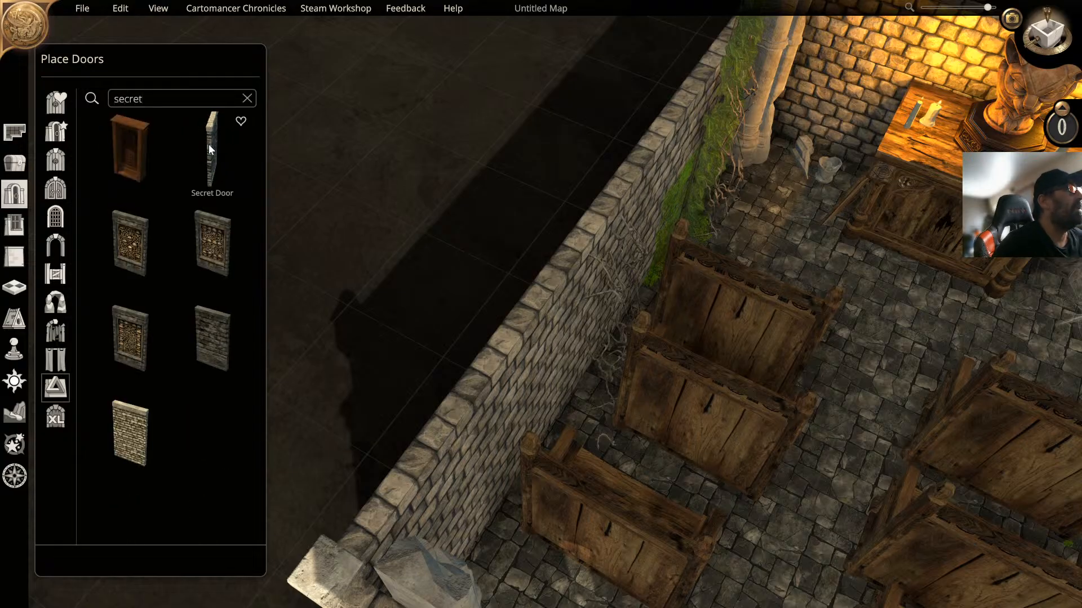
Step: Place skull-decorated secret doors in the chapel's back wall on both sides of the altar
left_click(129, 248)
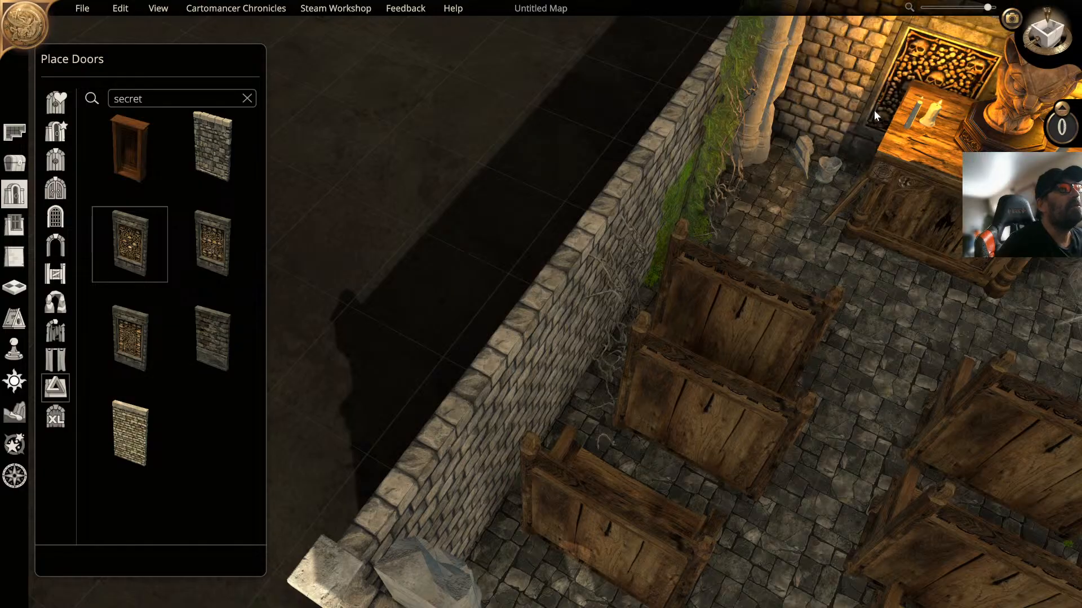
left_click(852, 108)
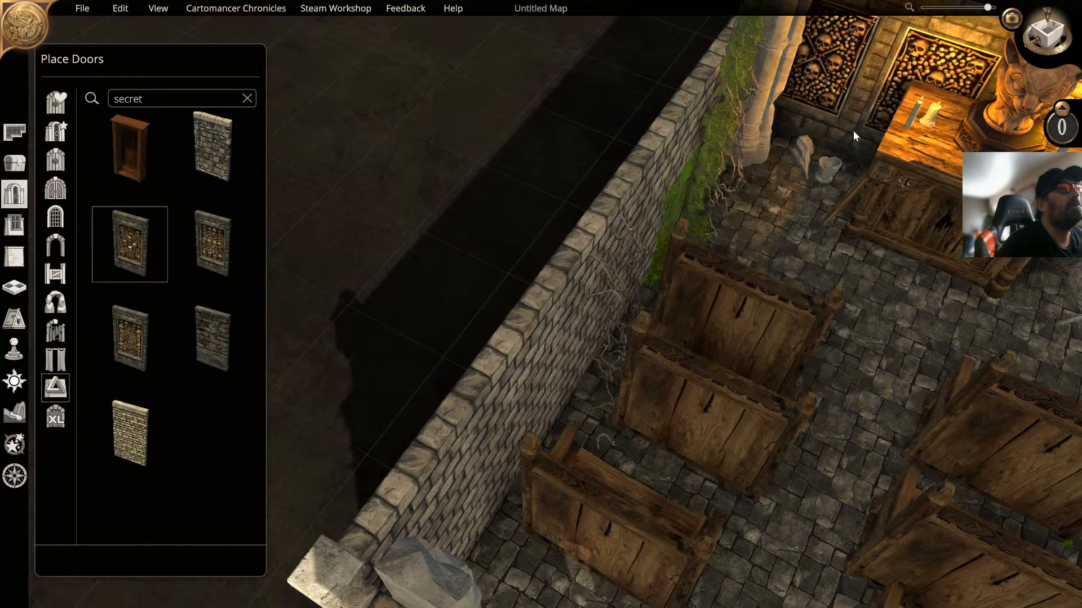
right_click_drag(853, 130, 693, 231)
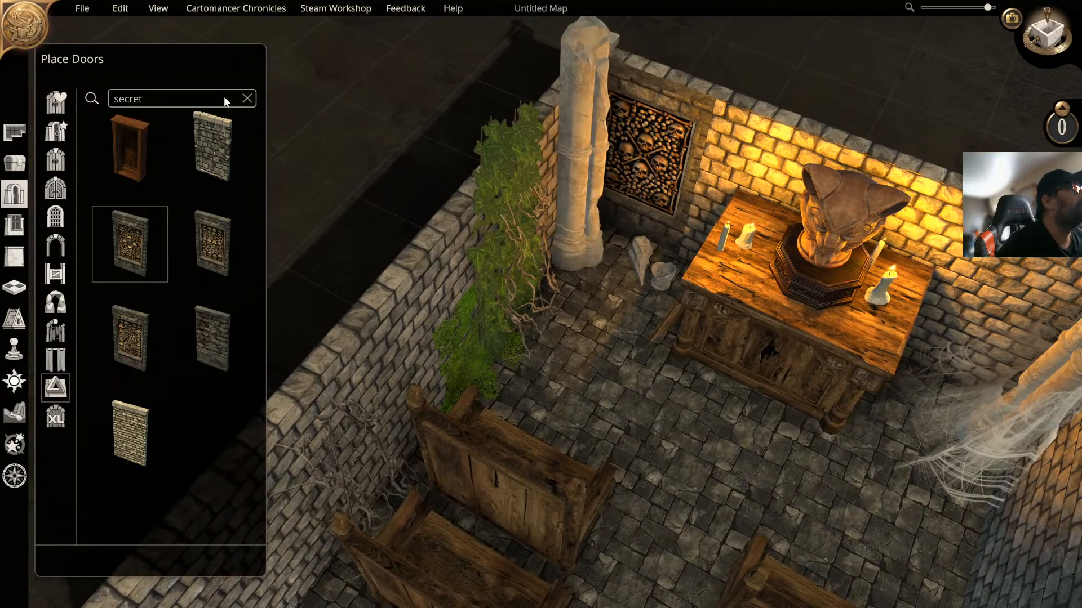
middle_click_drag(385, 103, 411, 55)
scroll(411, 56, "down", 2)
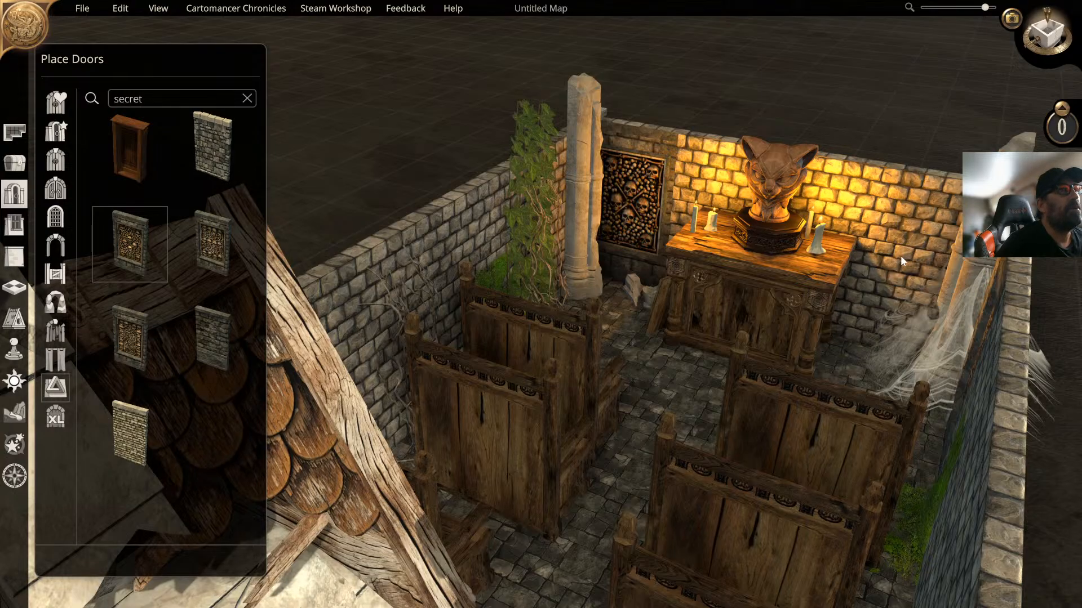
left_click(865, 332)
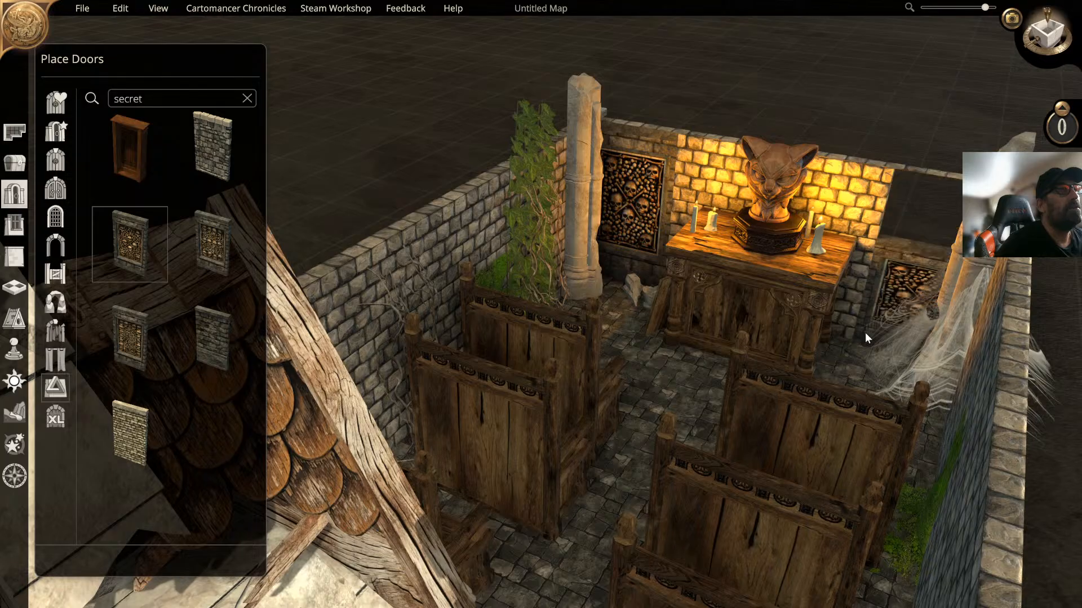
Step: Look through the archways and new doors, and search the placeable doors for "pillar"
left_click(54, 247)
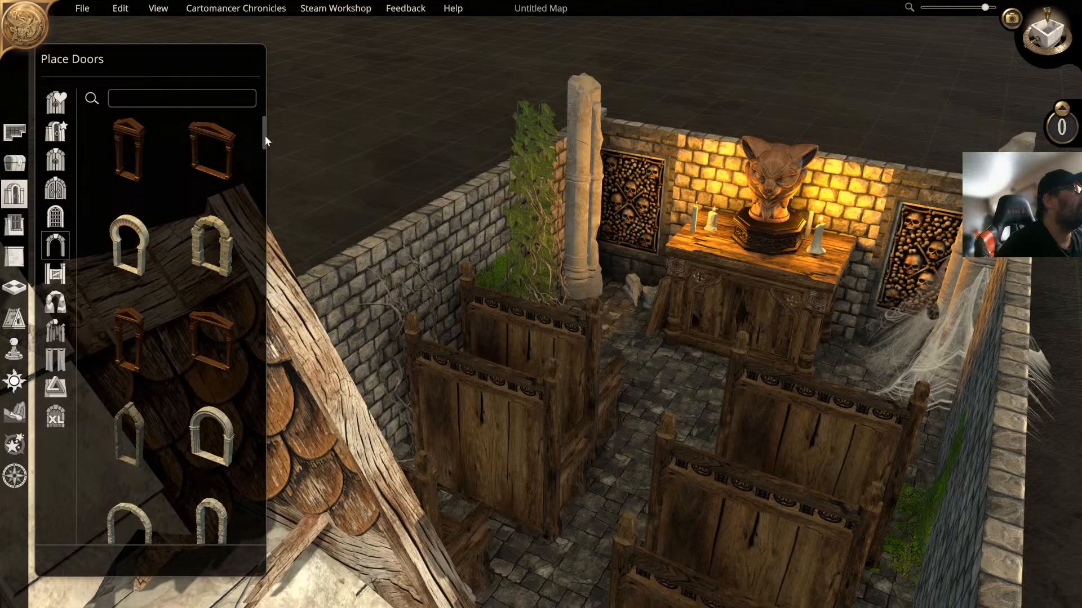
left_click_drag(265, 135, 230, 557)
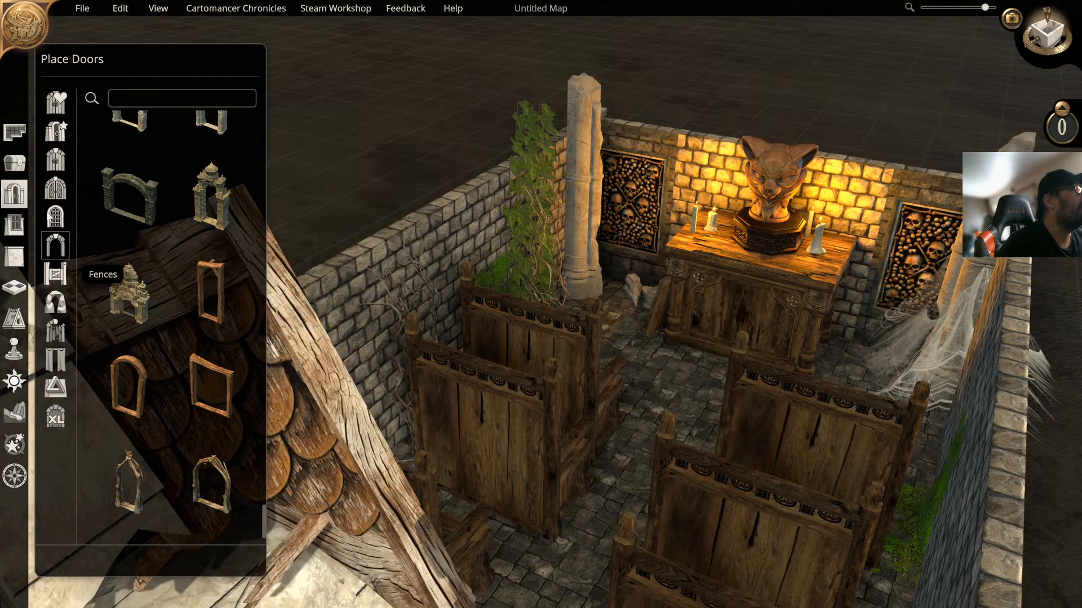
left_click(55, 131)
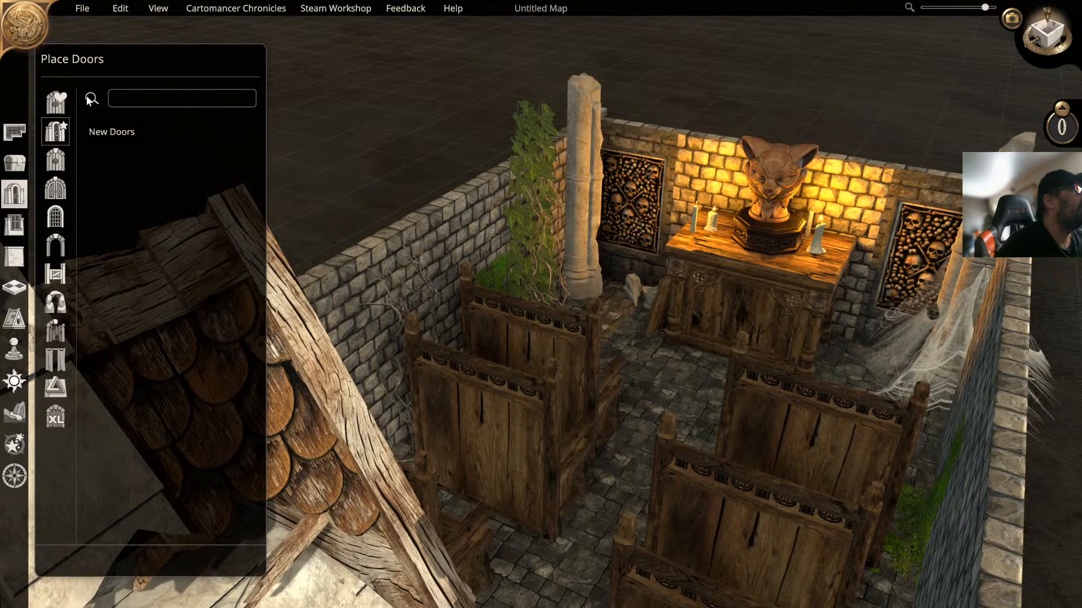
left_click(123, 98)
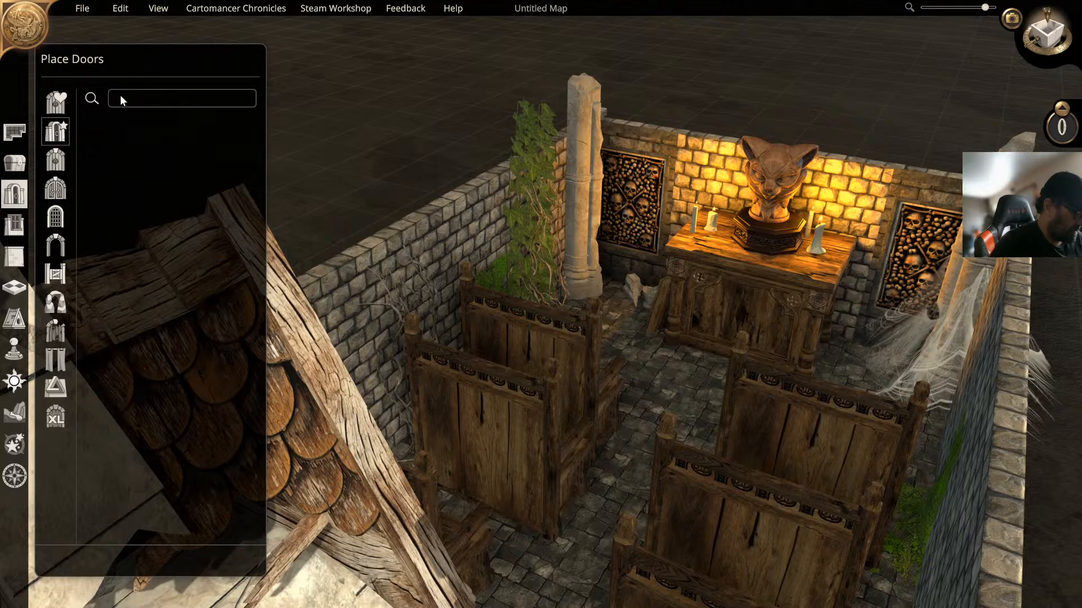
type("pl")
type("llar")
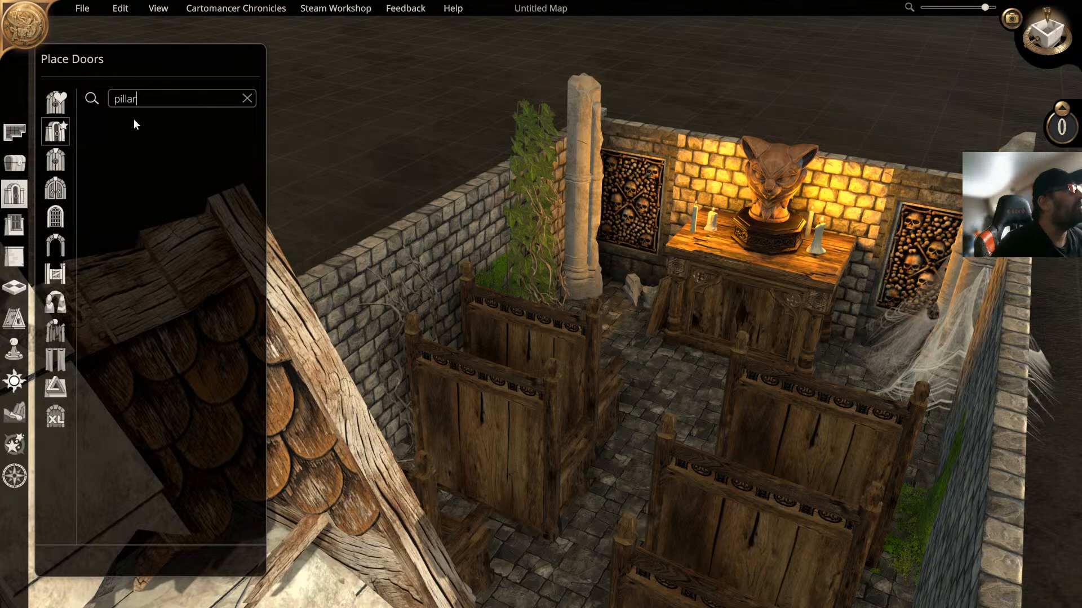
Step: Look through the available wall styles for painting all walls in a room
left_click(14, 163)
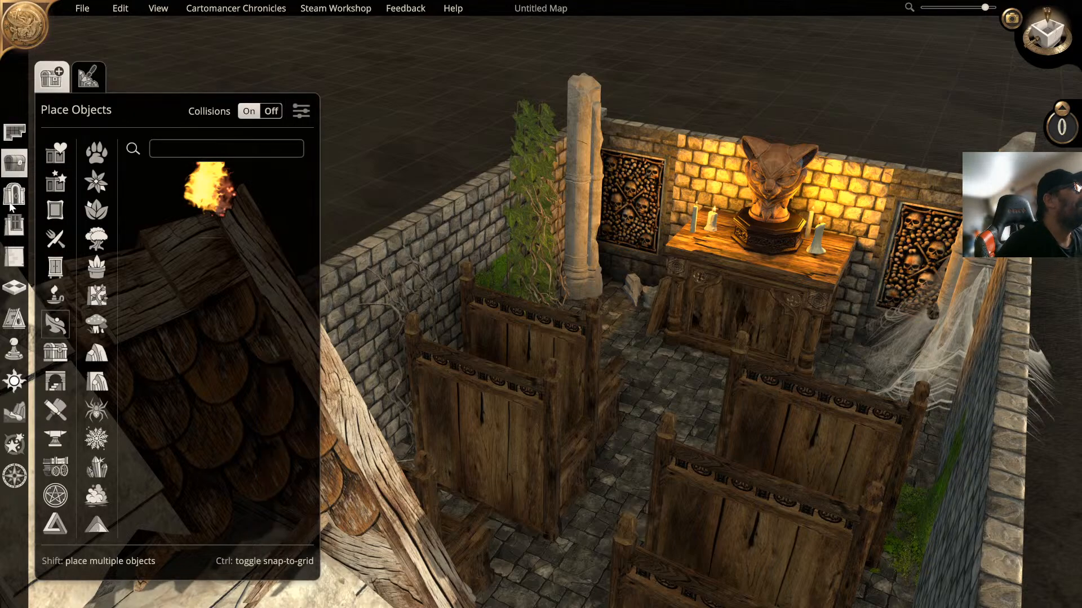
left_click(14, 259)
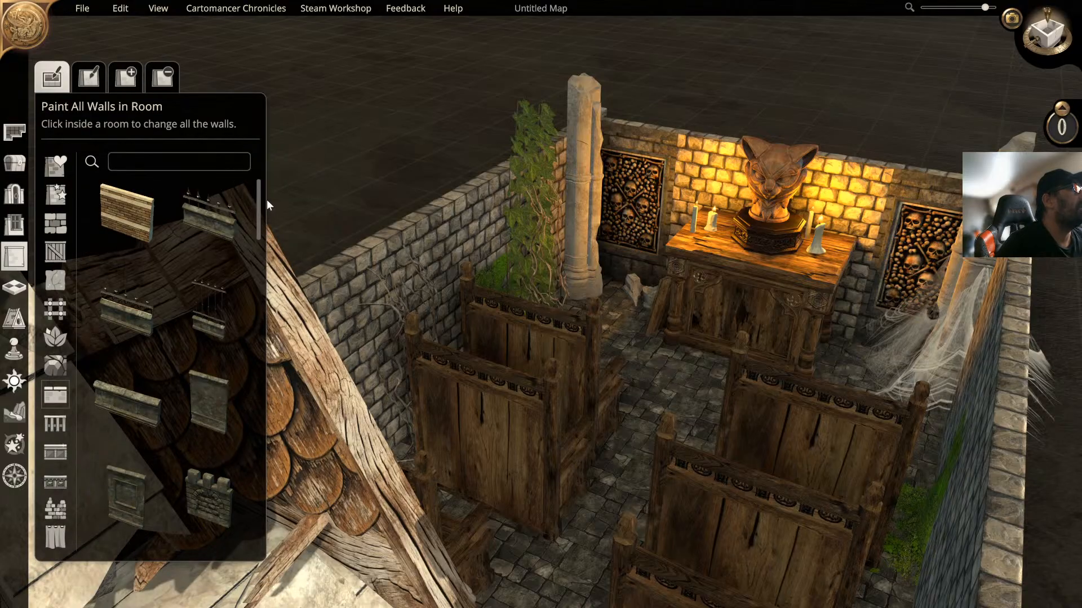
left_click_drag(258, 205, 224, 544)
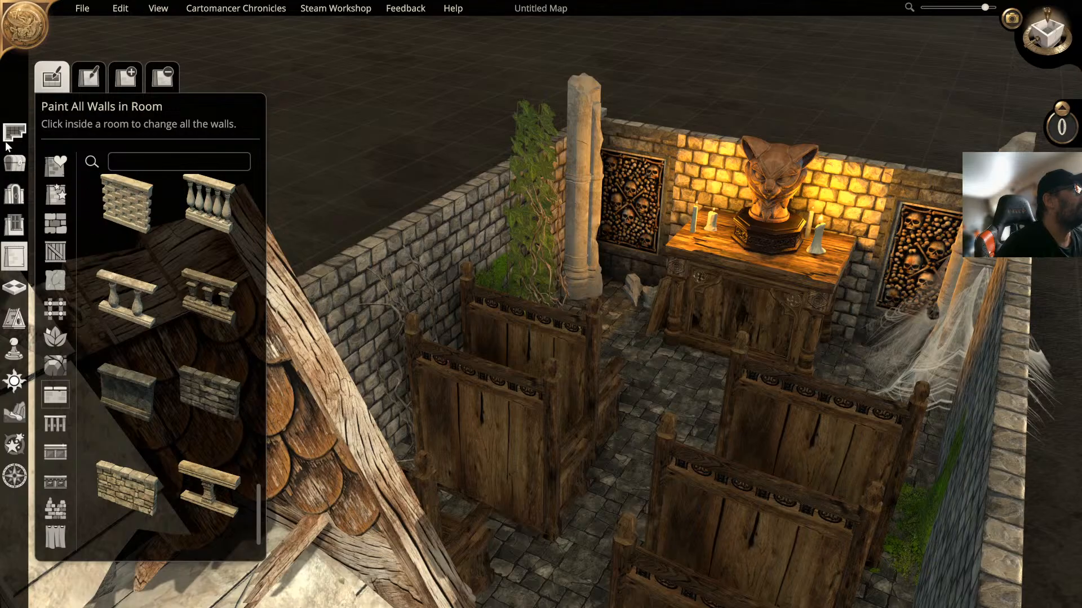
Step: Search the placeable objects for "pillar" and place the tall stone pillar with a carved capital beside the altar
left_click(14, 164)
left_click(184, 152)
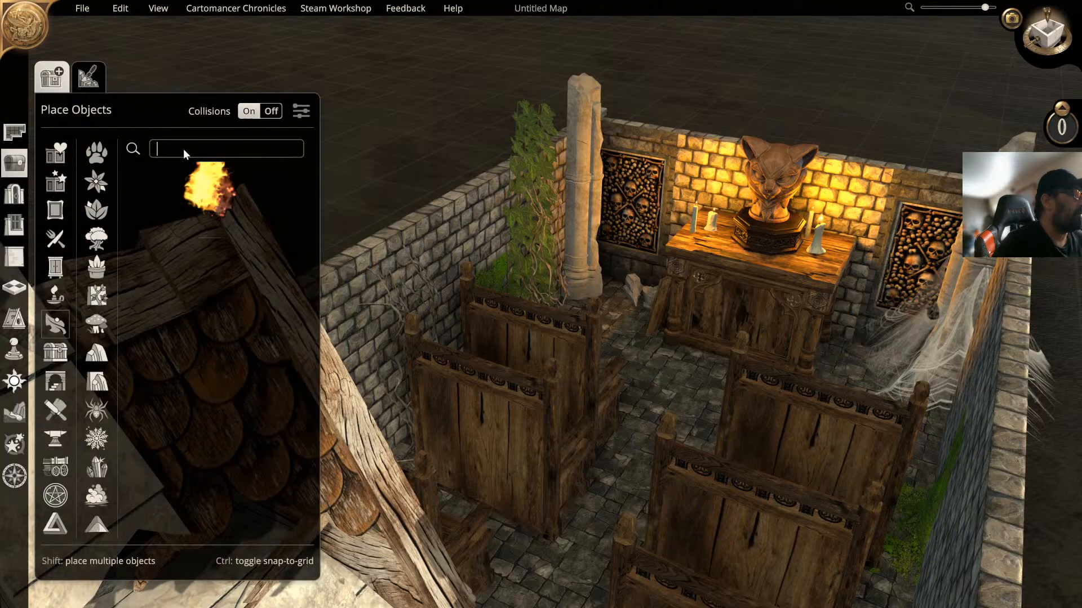
type("pillar")
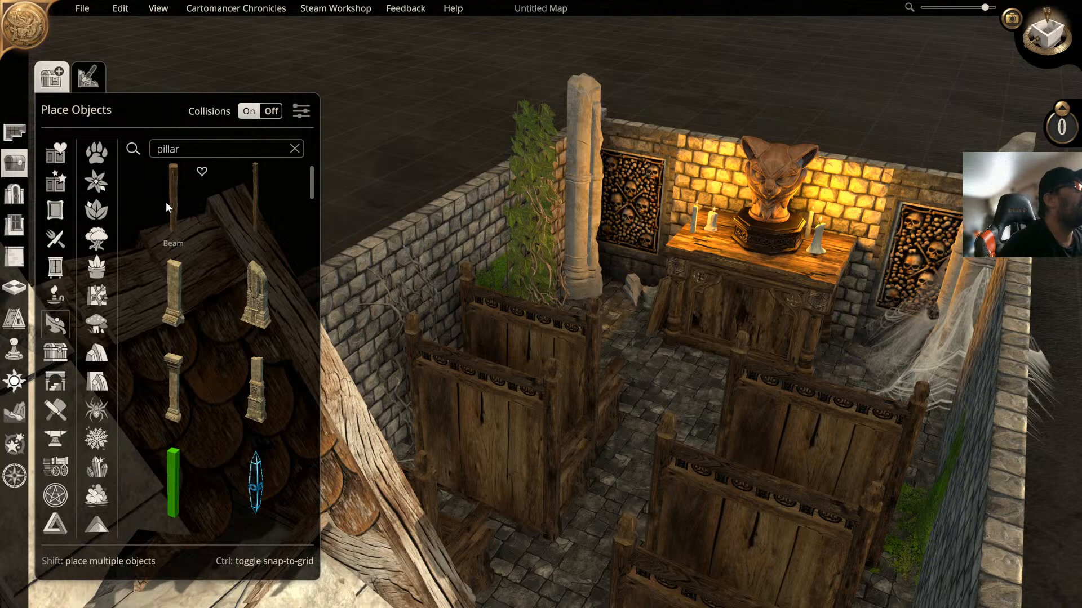
left_click(169, 284)
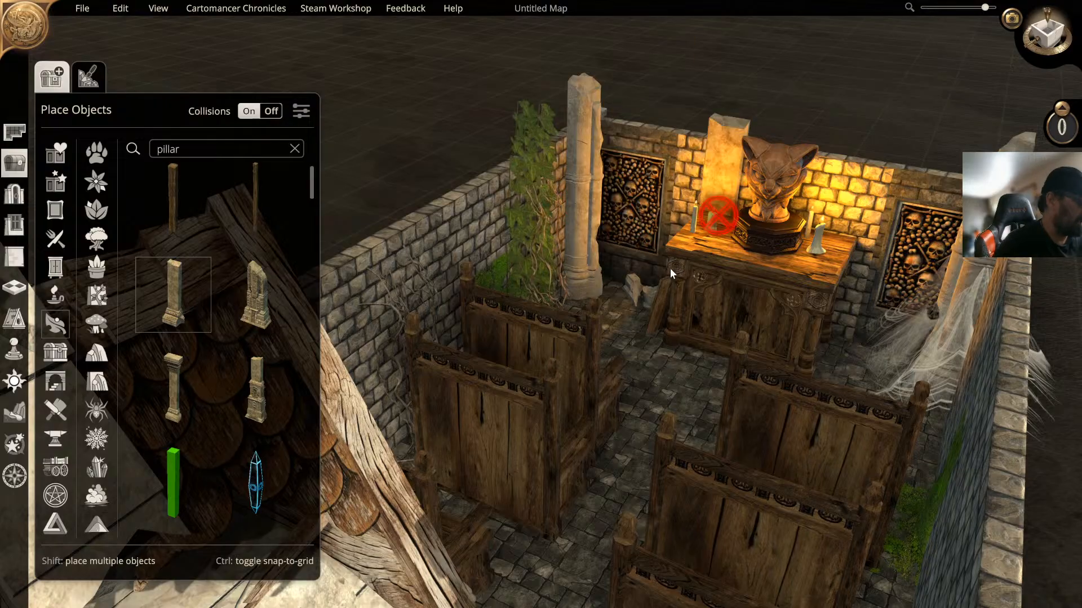
left_click(637, 323)
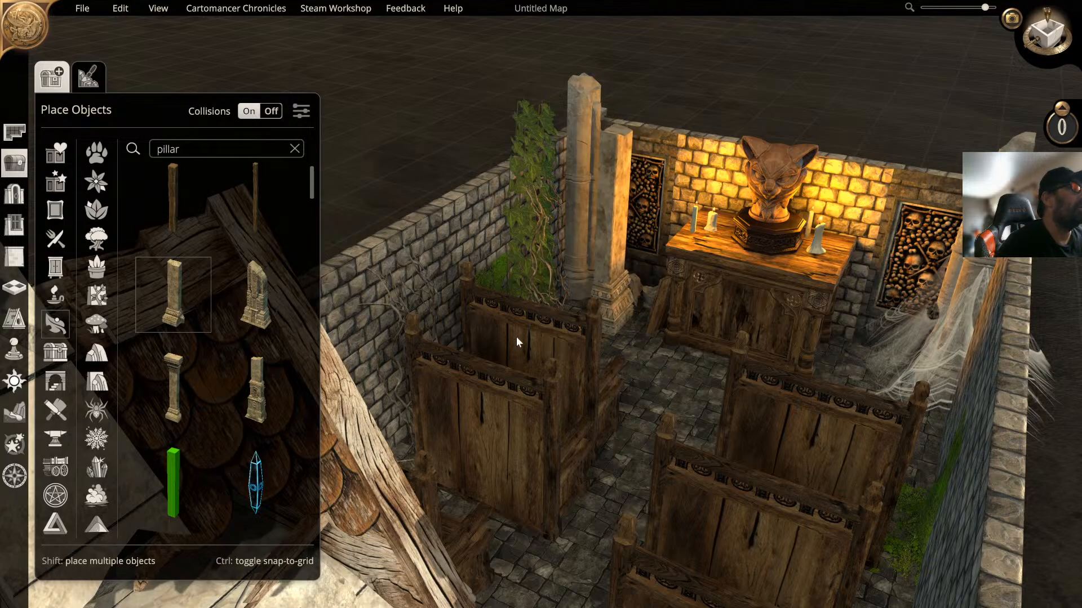
left_click(176, 376)
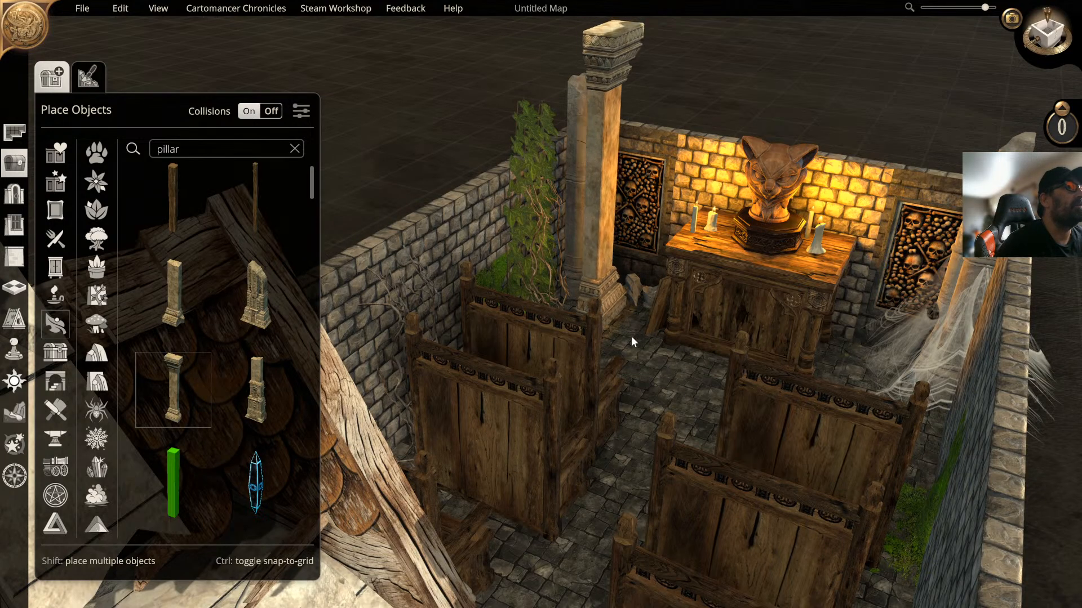
left_click(648, 347)
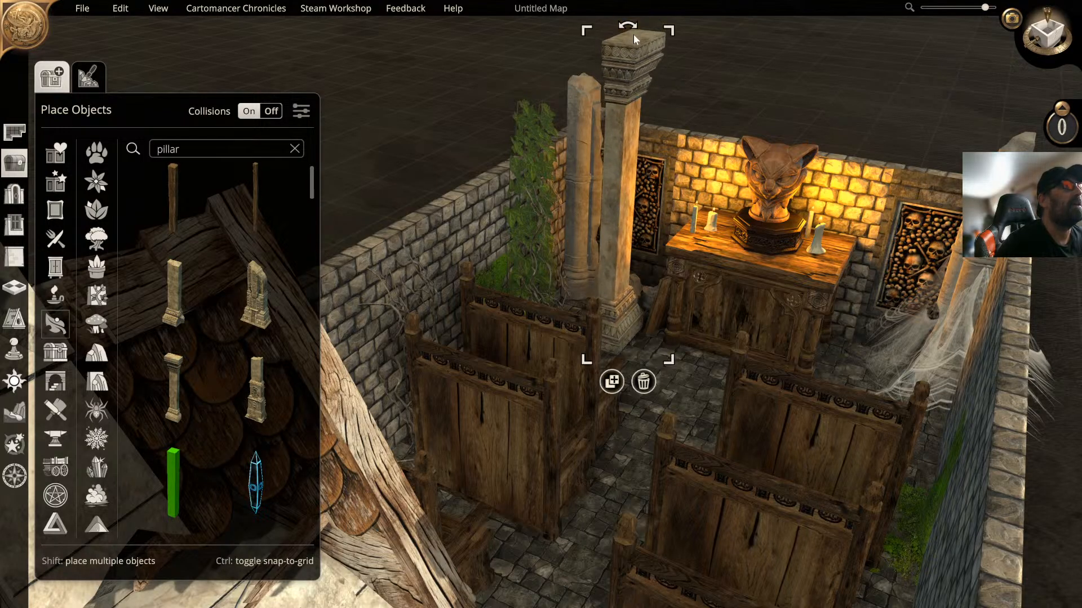
Step: Rotate the tall stone pillar and shift it closer to the altar
left_click_drag(629, 28, 770, 62)
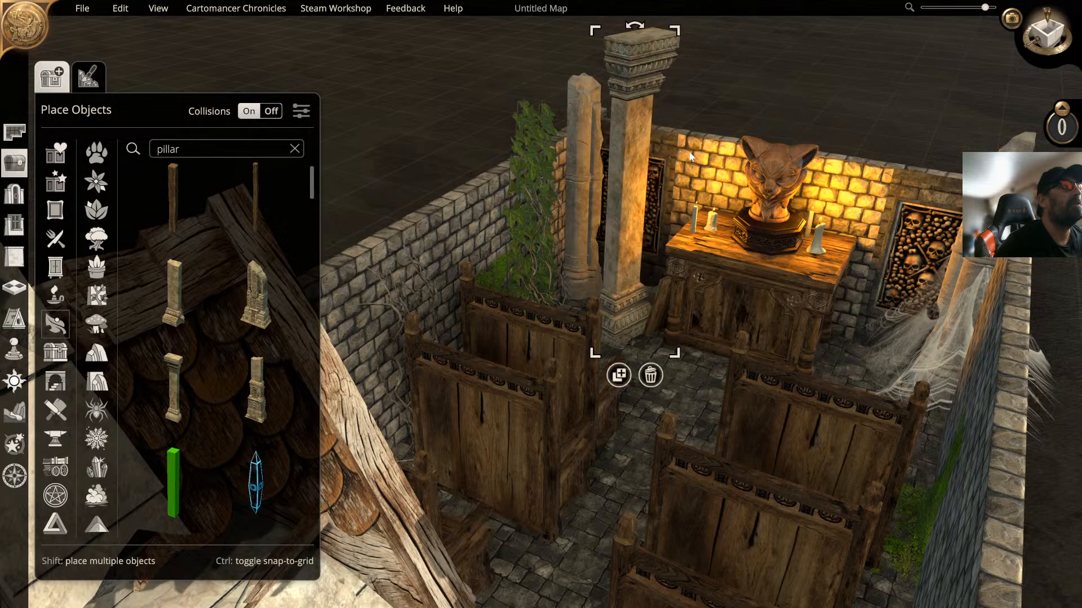
left_click_drag(625, 231, 673, 294)
left_click_drag(676, 45, 854, 90)
left_click_drag(721, 184, 661, 82)
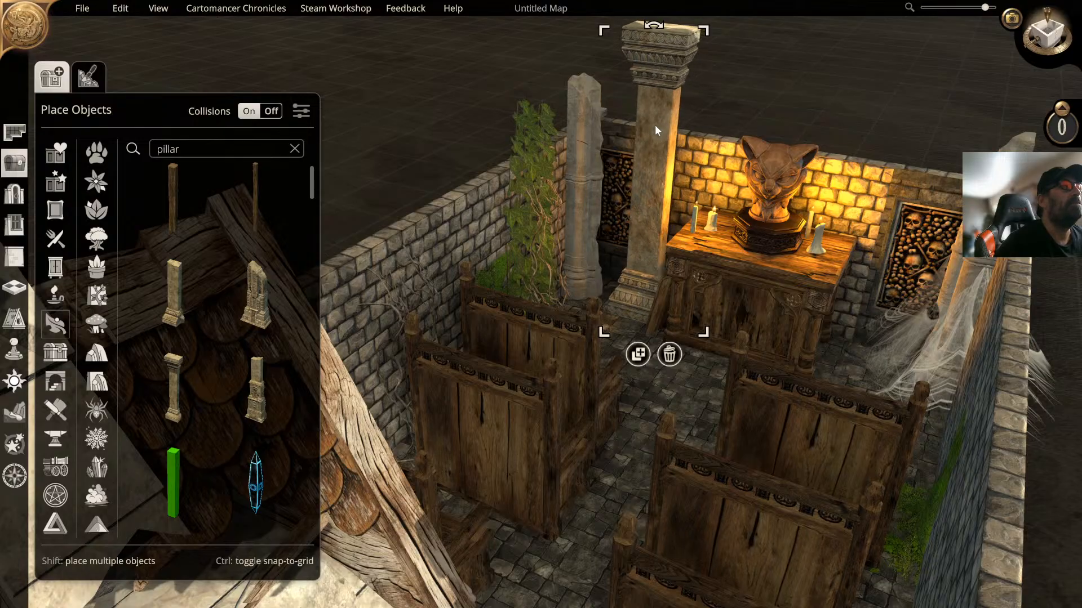
left_click(829, 50)
Step: Move the tall stone pillar to the ivy-covered side wall, clear of the skull door
scroll(823, 55, "down", 3)
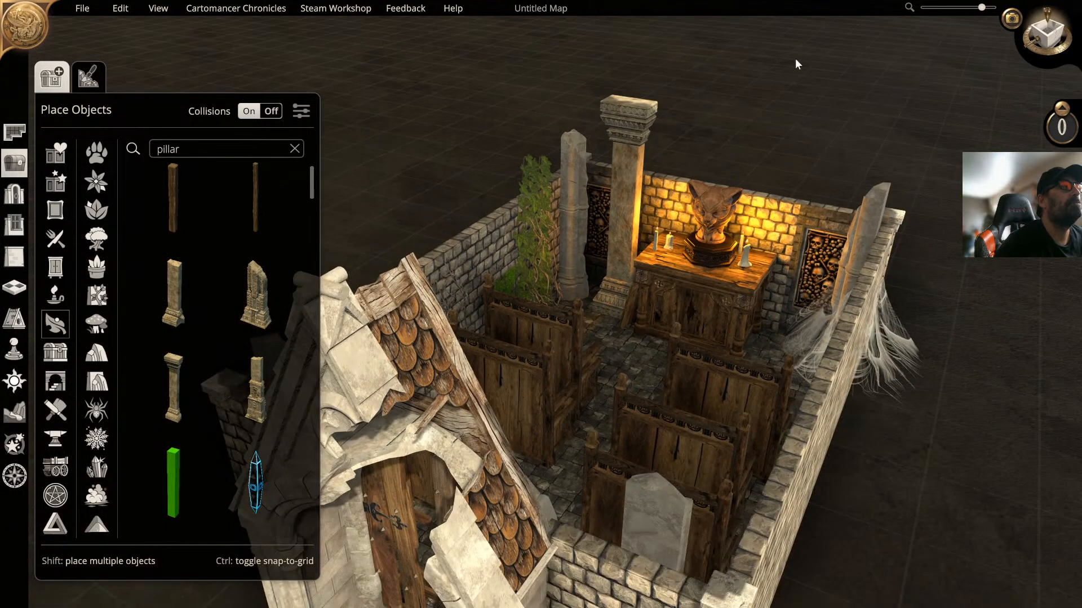
scroll(779, 147, "up", 5)
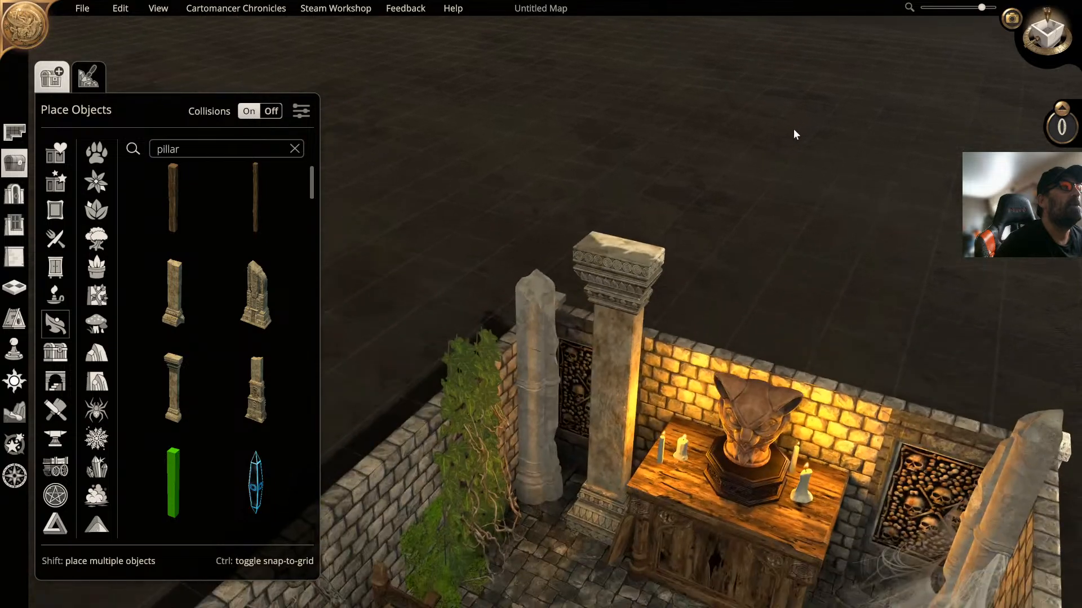
left_click(589, 265)
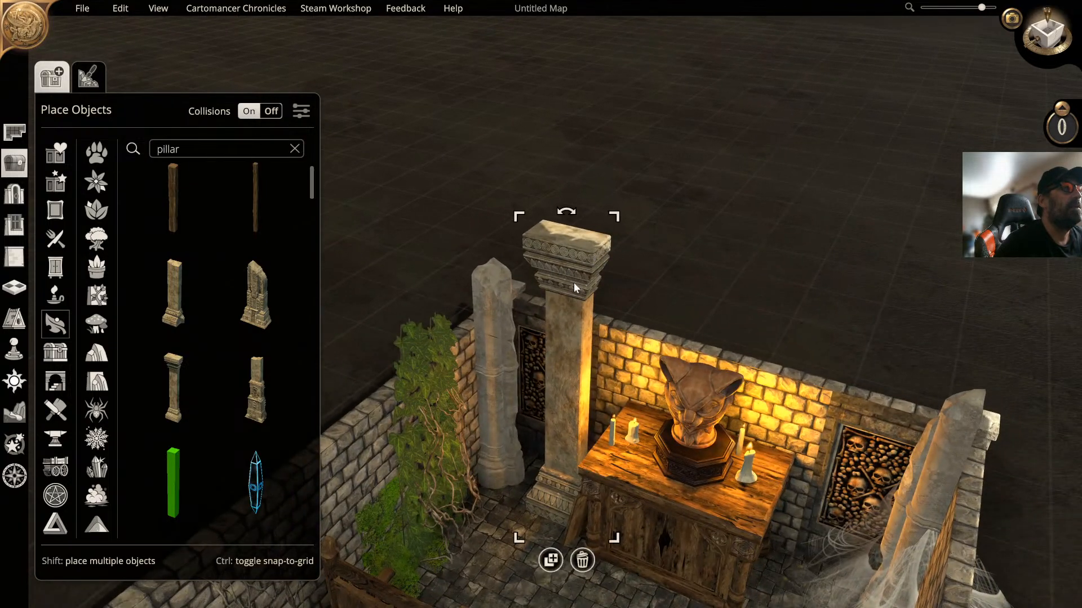
left_click_drag(574, 282, 492, 290)
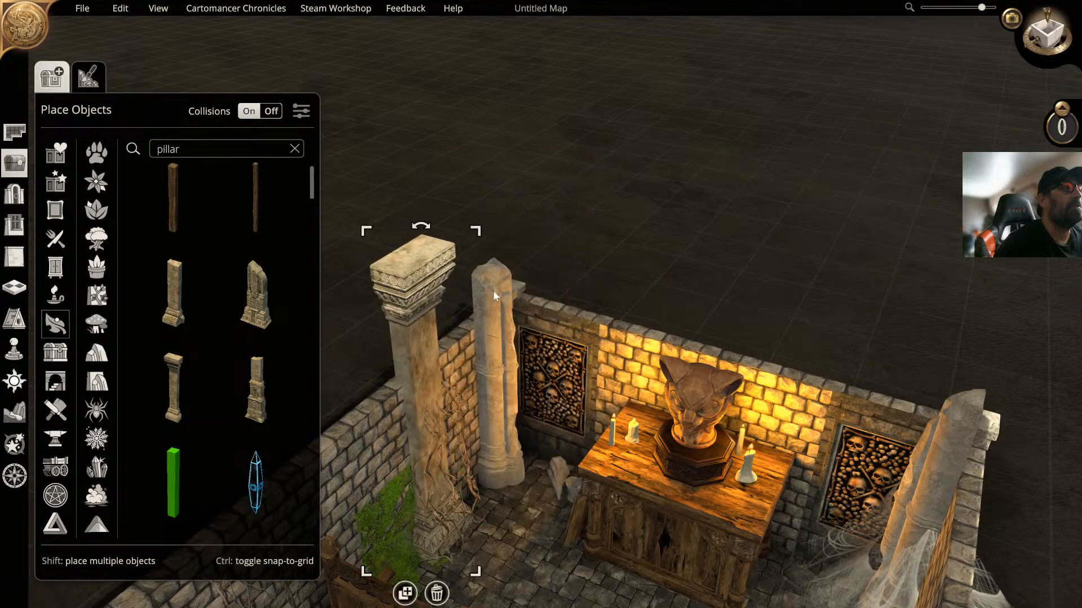
Step: Delete the loose stone beside the altar and move the small pot onto the altar next to the cat bust
left_click(555, 465)
left_click(580, 526)
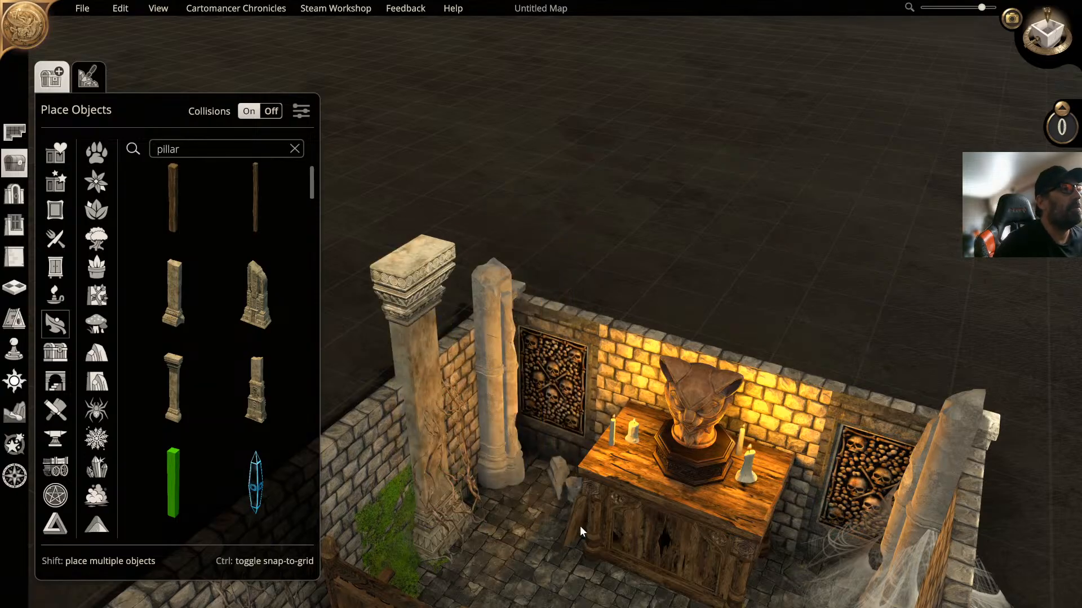
left_click(573, 488)
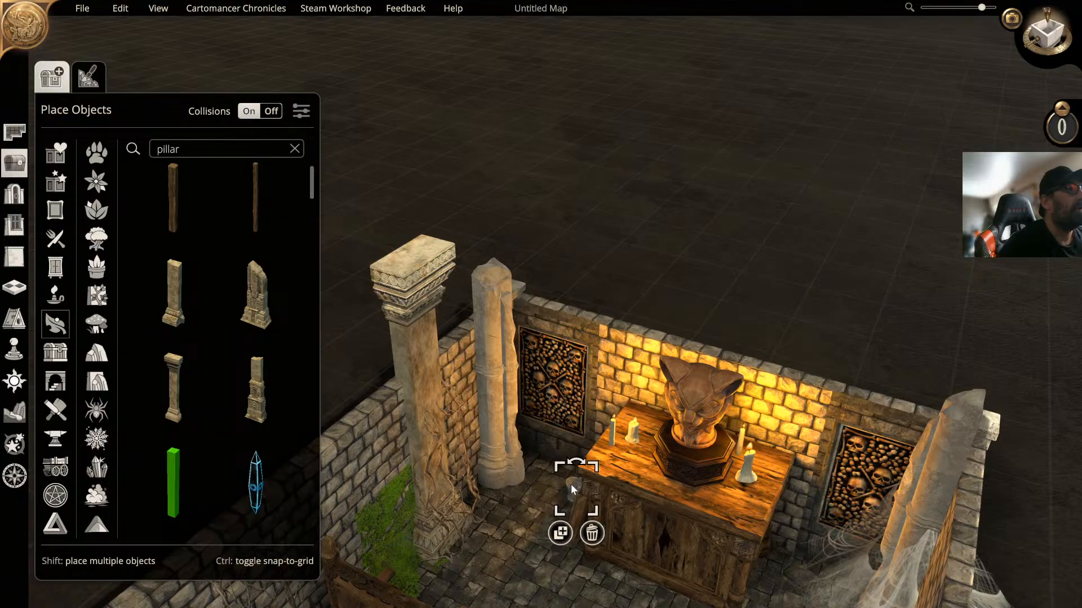
left_click_drag(570, 484, 642, 445)
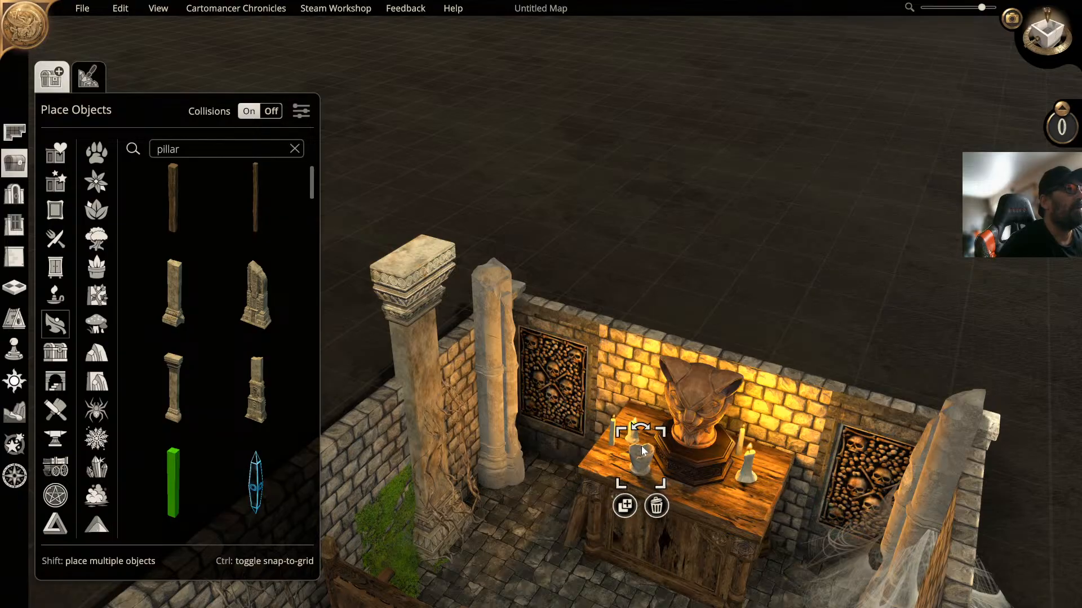
Step: Move the tall stone pillar from the ivy-covered side wall toward the altar and rotate it
left_click(539, 482)
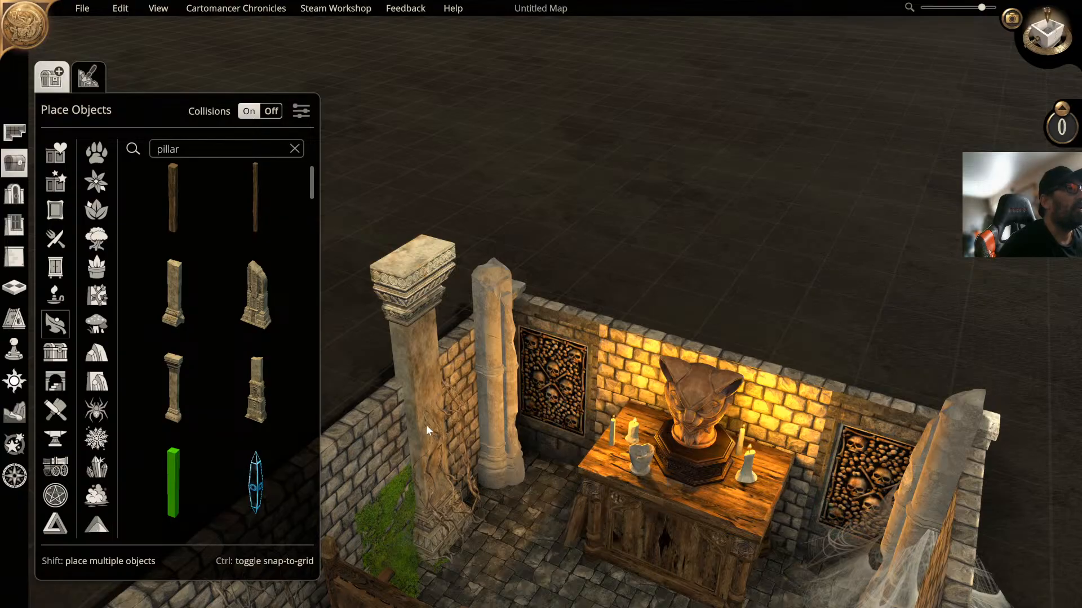
left_click(409, 408)
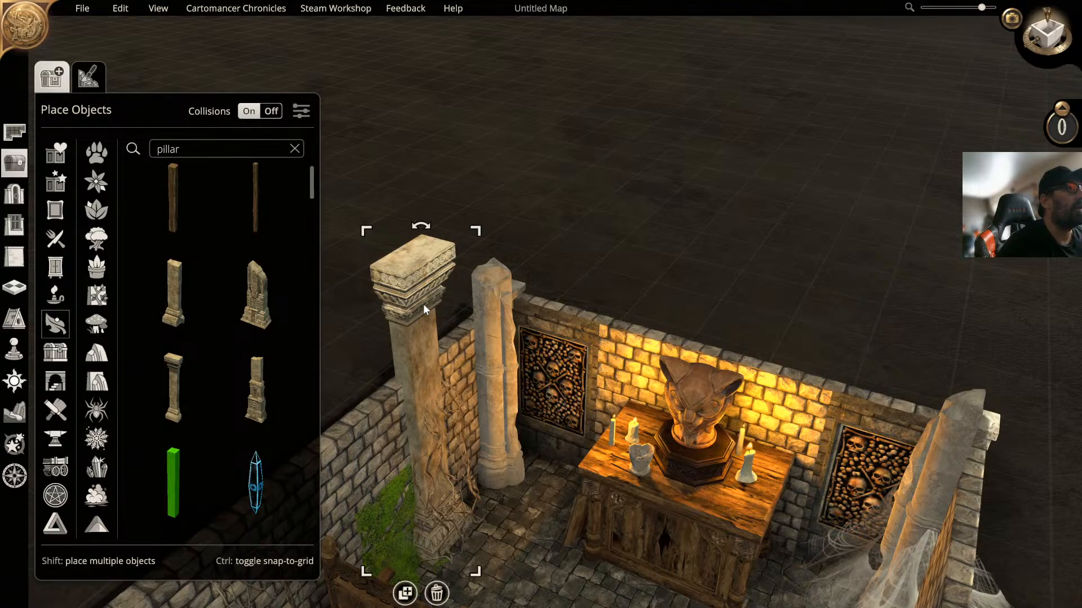
left_click_drag(428, 303, 578, 228)
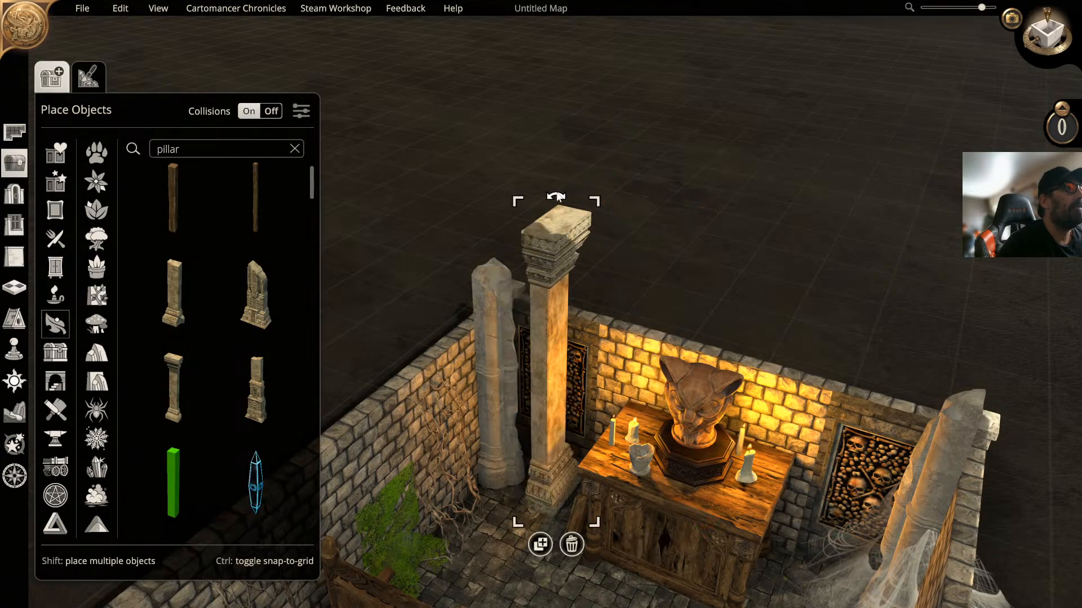
left_click_drag(556, 197, 747, 227)
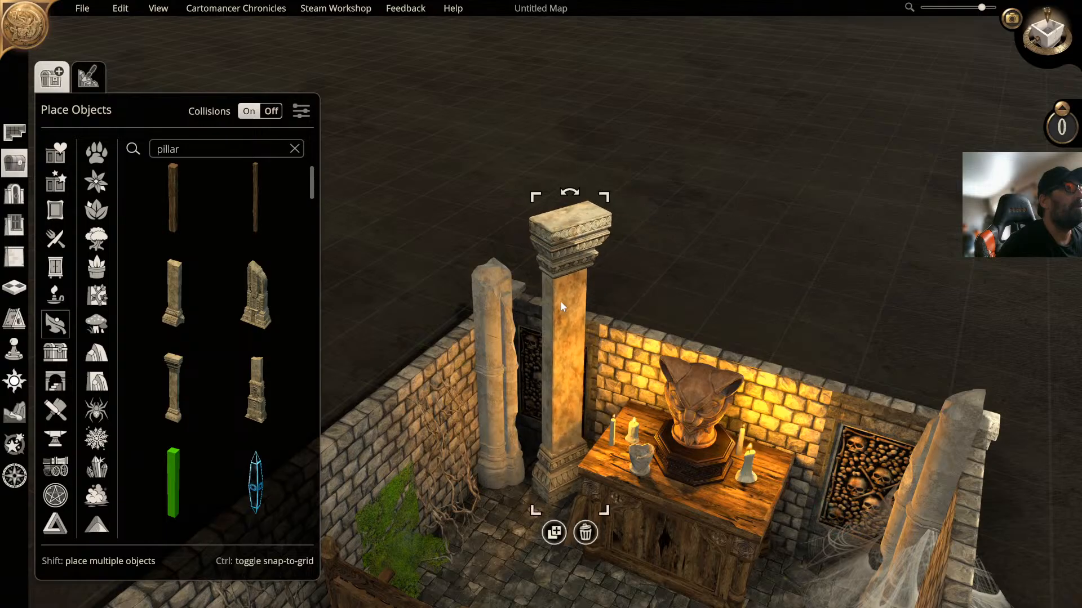
left_click_drag(560, 307, 518, 406)
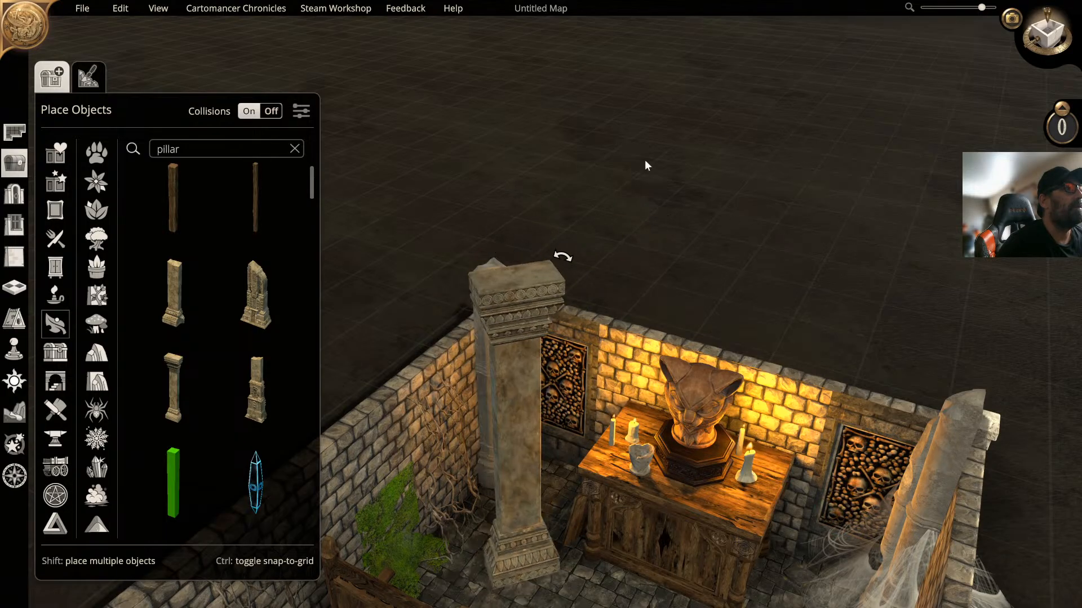
Step: Turn the tall stone pillar parallel to the back wall and set it between the ivy-side skull door and the altar
left_click_drag(562, 256, 708, 343)
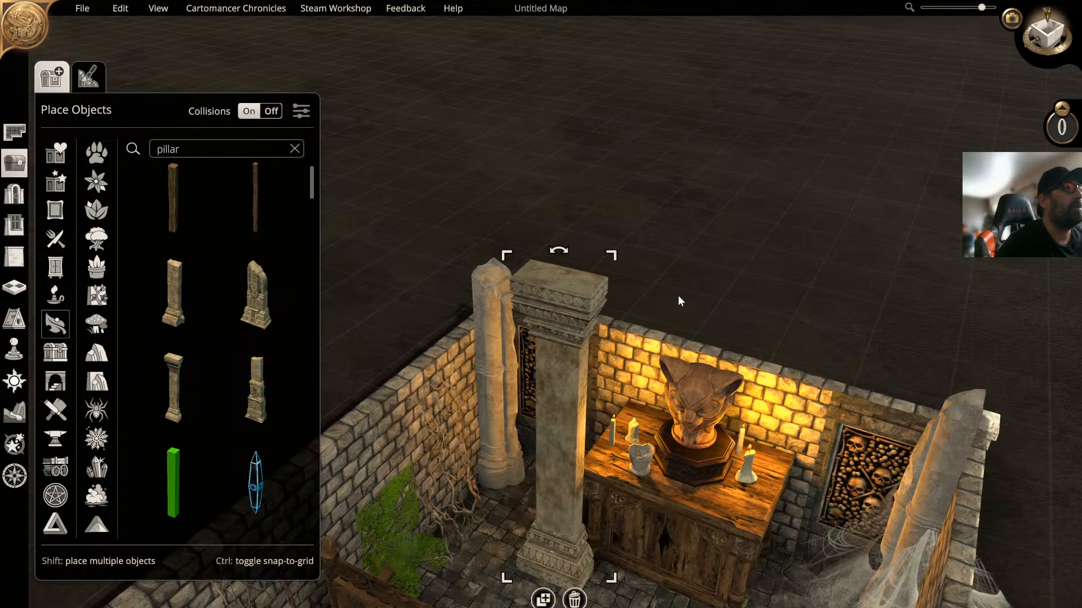
left_click_drag(571, 372, 534, 271)
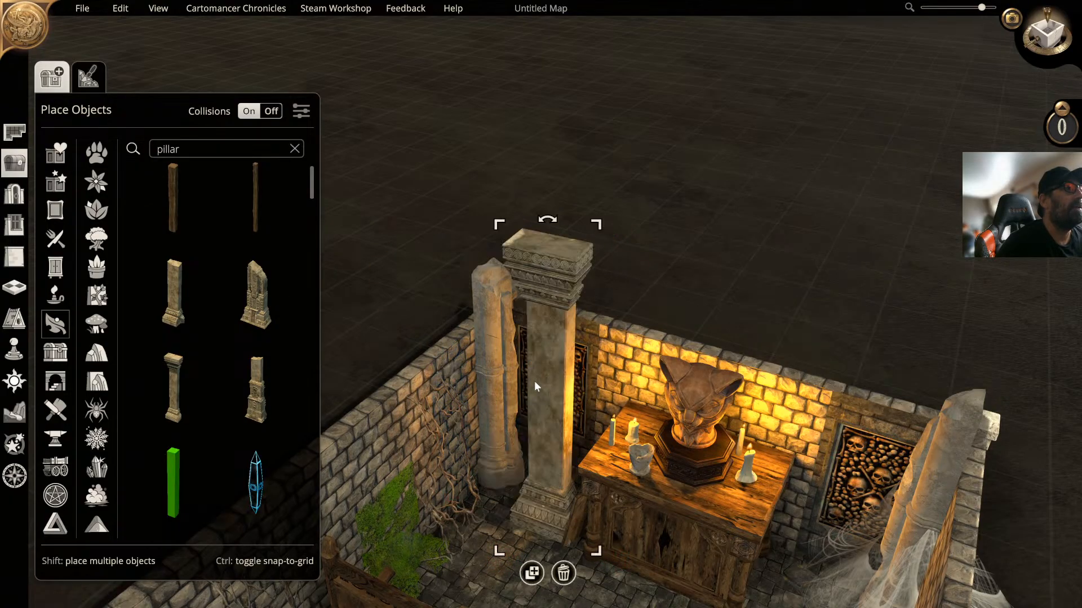
left_click_drag(534, 381, 545, 279)
left_click_drag(557, 385, 596, 330)
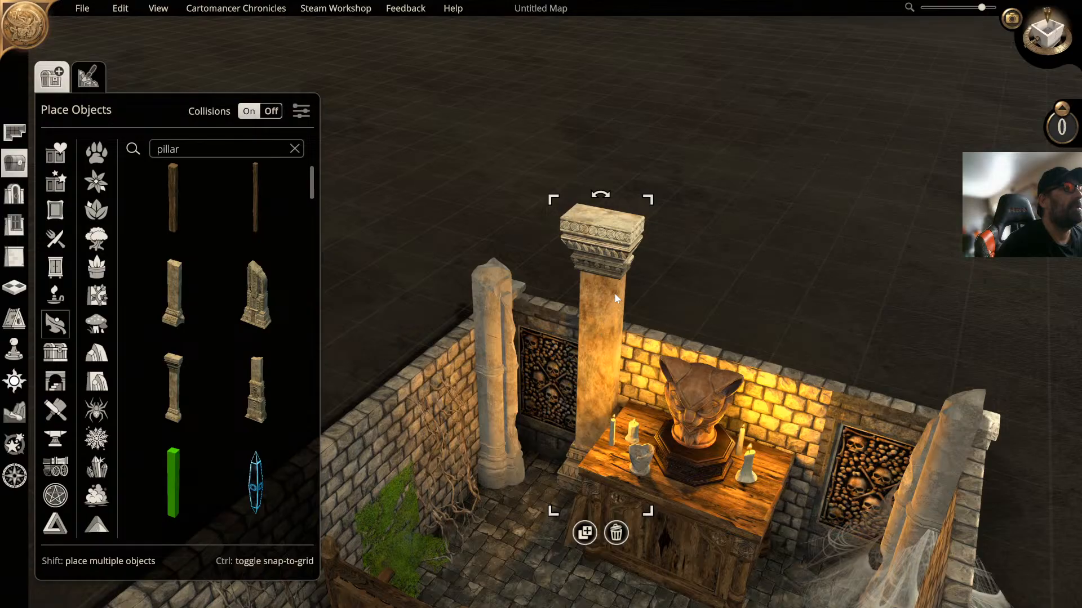
right_click_drag(731, 267, 758, 255)
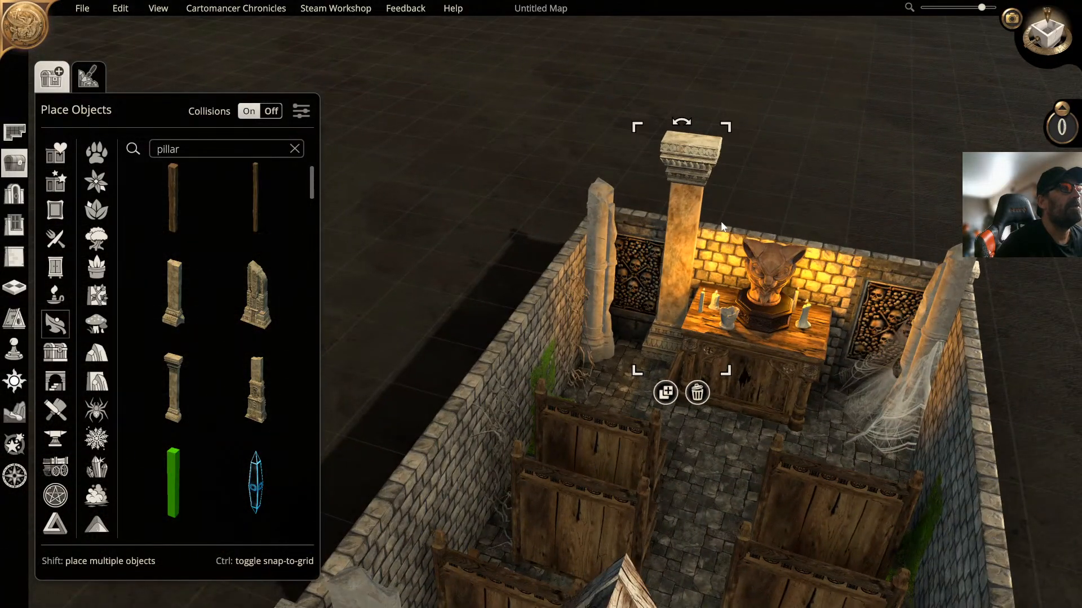
left_click_drag(690, 117, 698, 130)
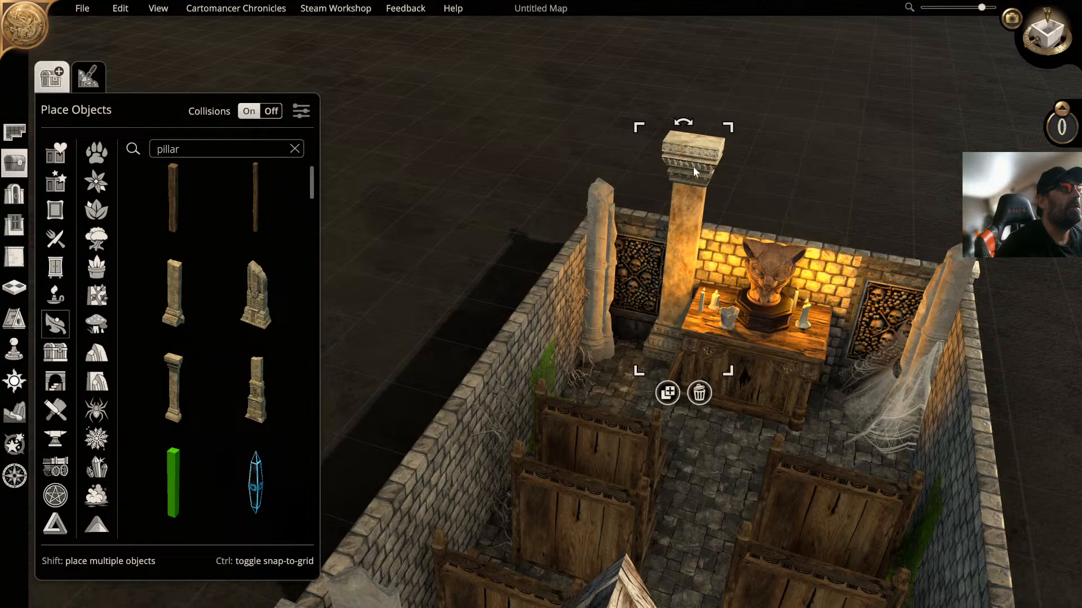
Step: Duplicate the tall stone pillar and place the copy on the opposite side of the altar
left_click(668, 393)
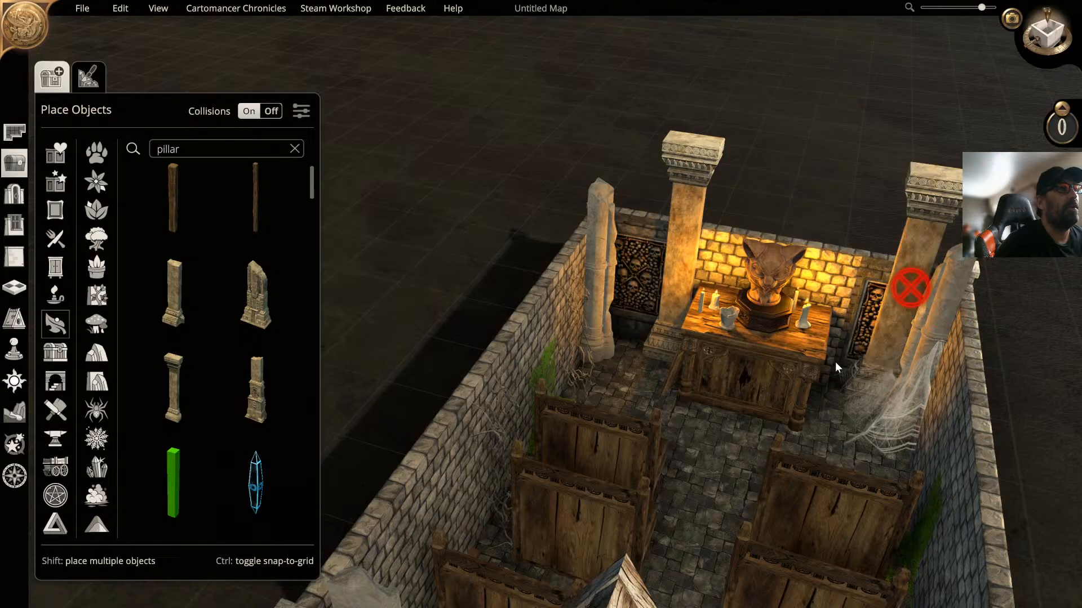
left_click(827, 468)
left_click_drag(833, 428, 867, 275)
Step: Delete the cobweb at the foot of the leaning pillar
left_click(884, 395)
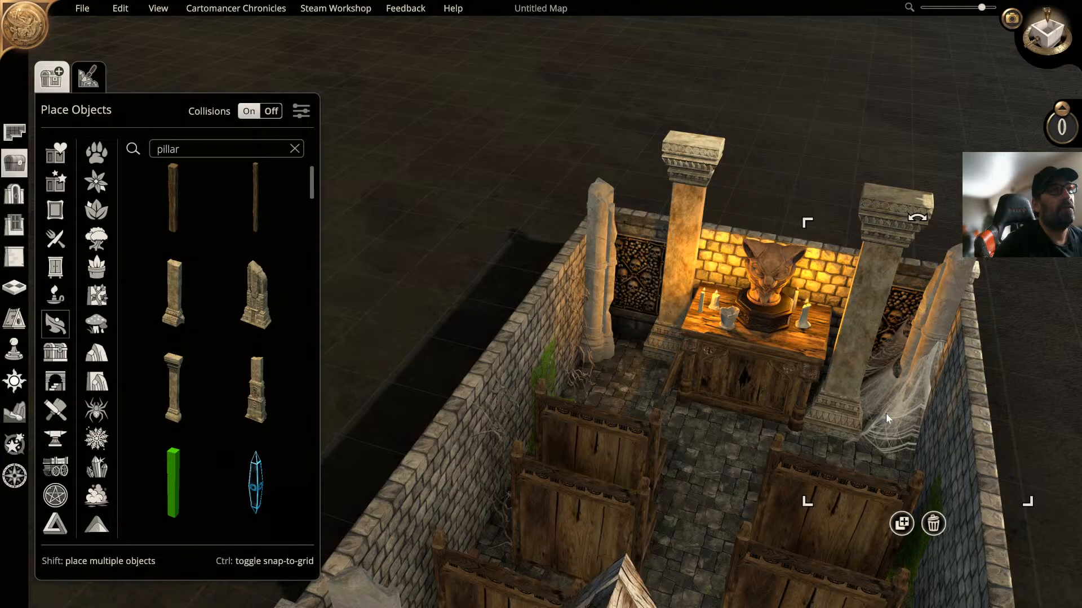
key("Delete")
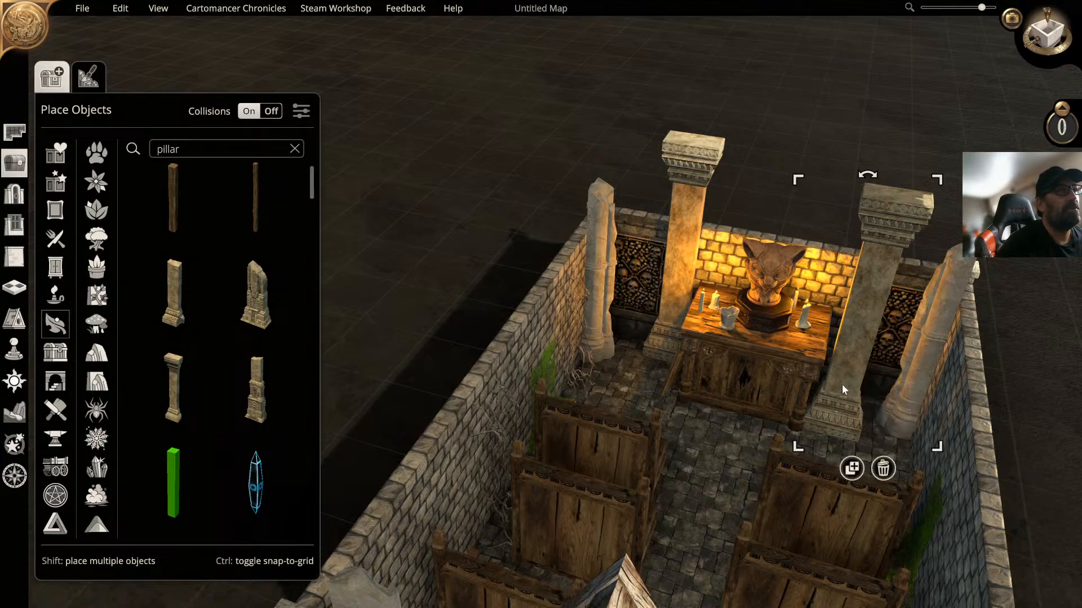
Step: Nudge the copied pillar back and forth beside the altar to line it up with its twin
left_click_drag(842, 384, 845, 336)
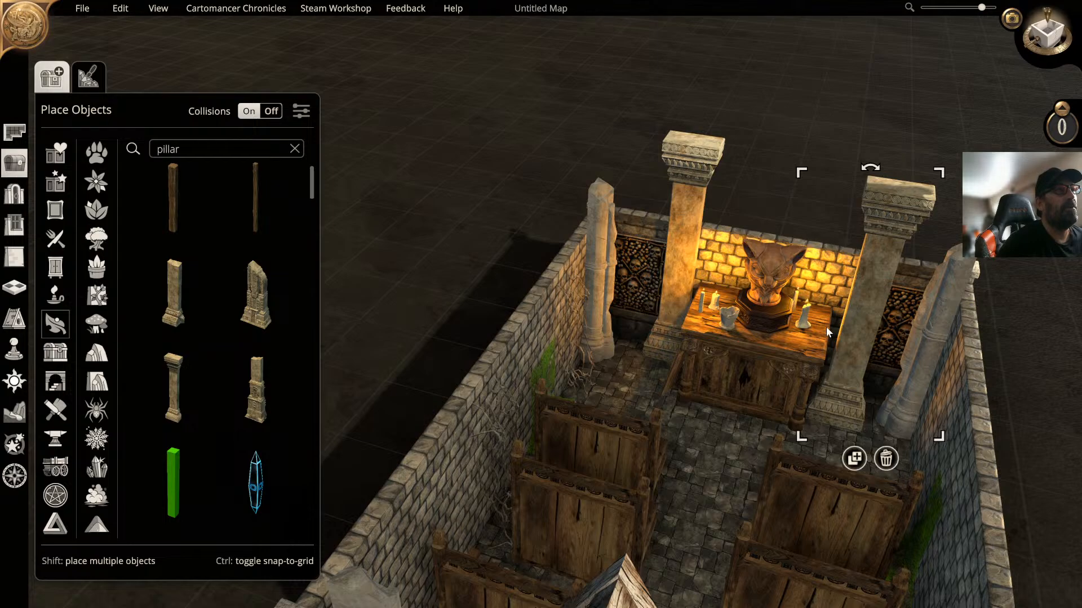
left_click_drag(842, 384, 833, 412)
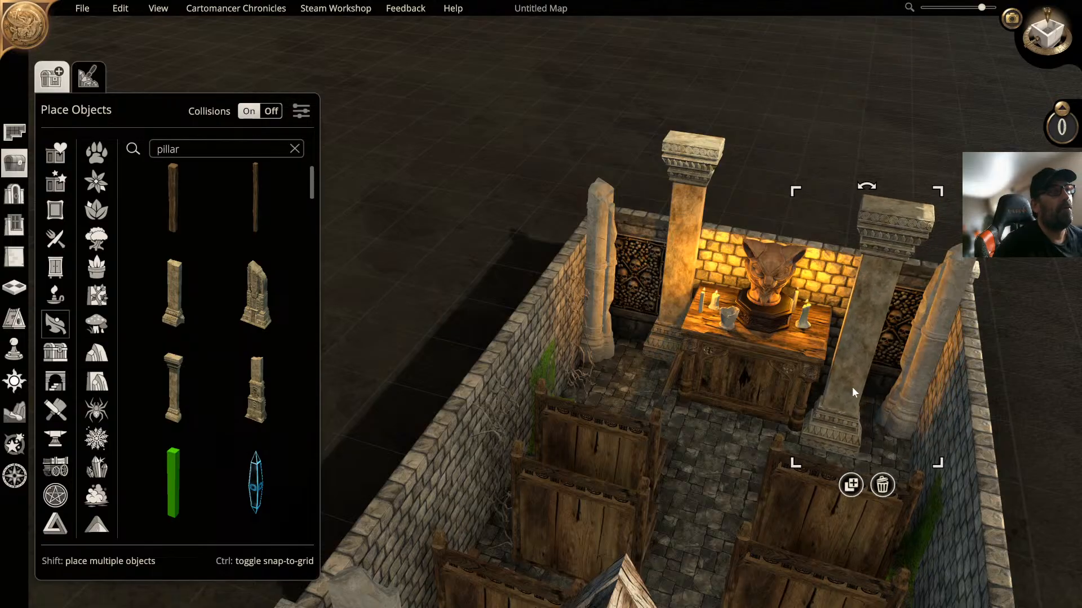
Step: Delete both tall carved stone pillars flanking the altar
key("Delete")
left_click(688, 167)
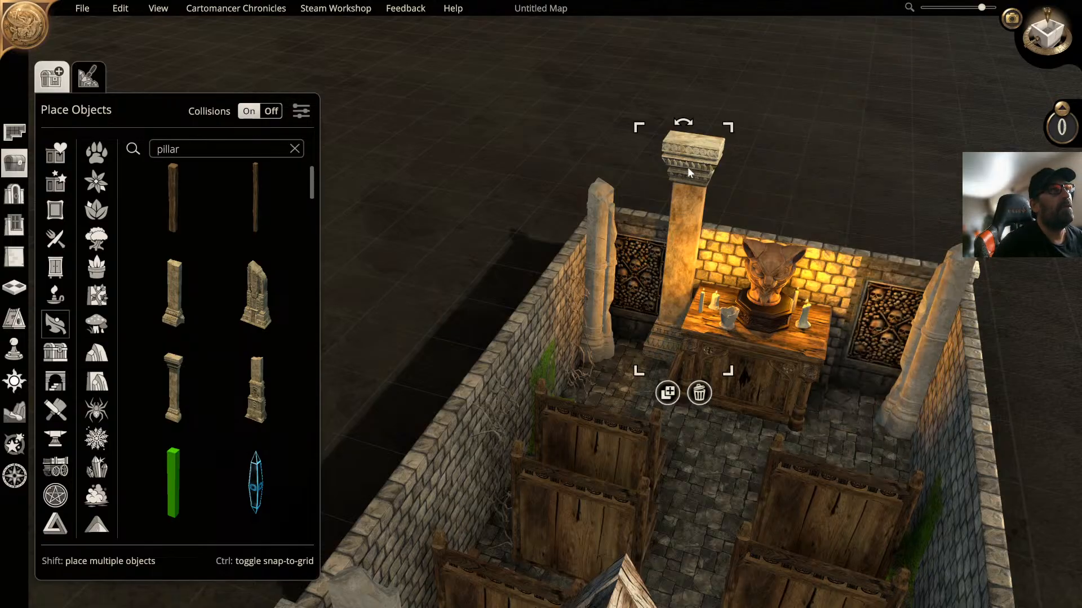
key("Delete")
Step: Place the thin wooden Beam against the back wall between the ivy-side skull door and the altar
scroll(285, 291, "down", 1)
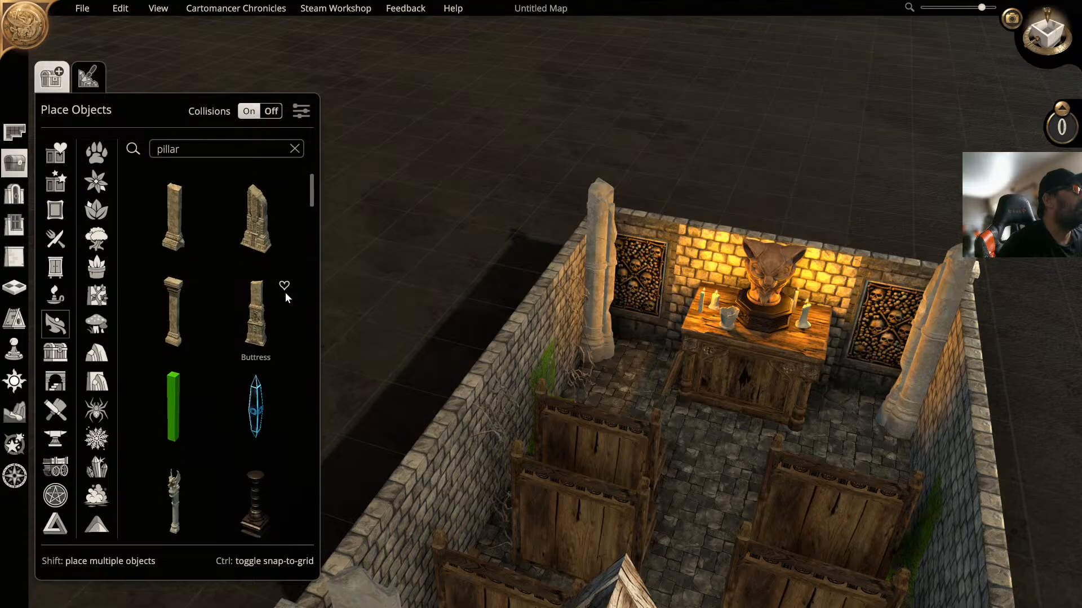
scroll(285, 292, "up", 1)
left_click(254, 211)
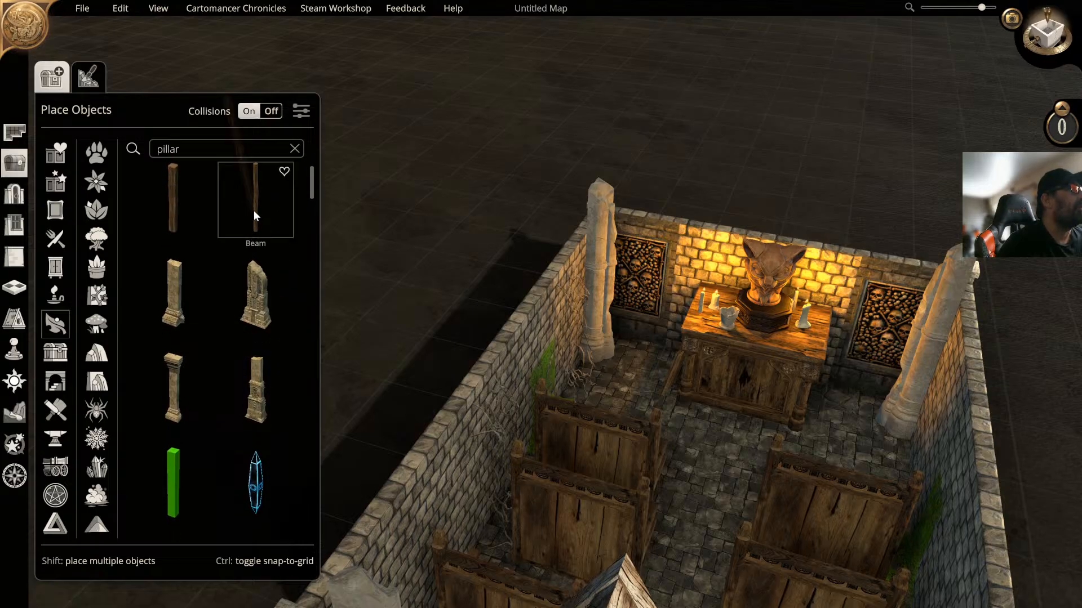
left_click(664, 355)
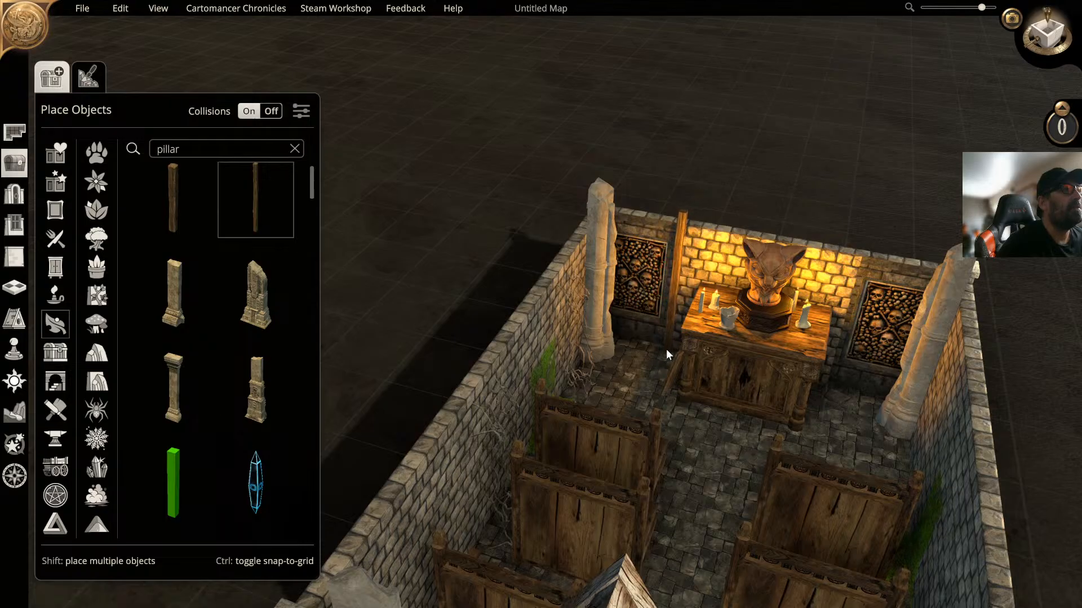
Step: Duplicate the wooden beam and place the copy between the altar and the other skull door
left_click(666, 349)
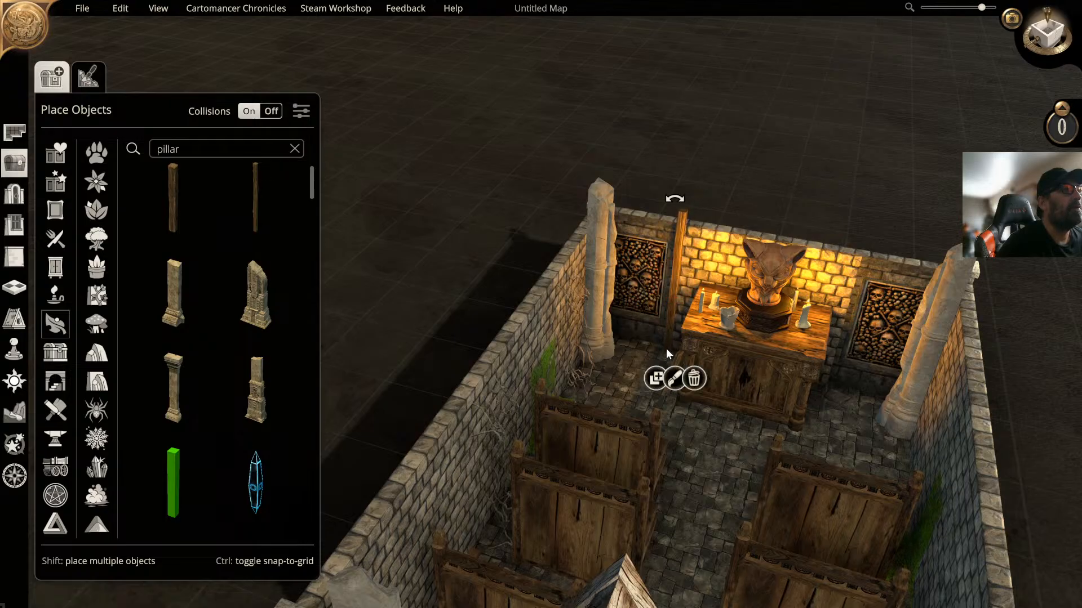
left_click(643, 378)
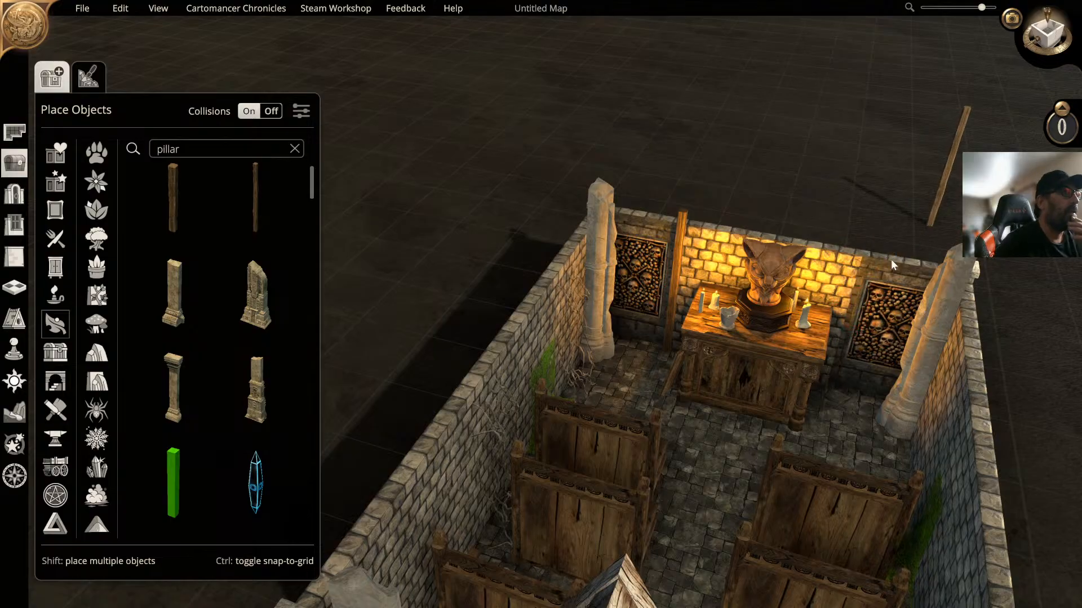
left_click(829, 386)
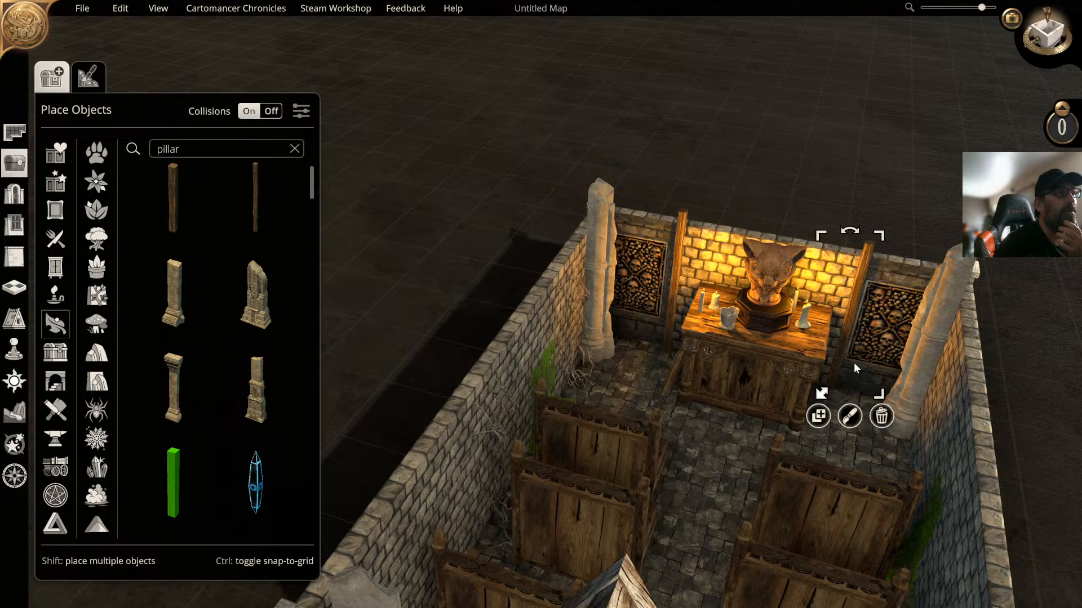
middle_click_drag(907, 156, 846, 110)
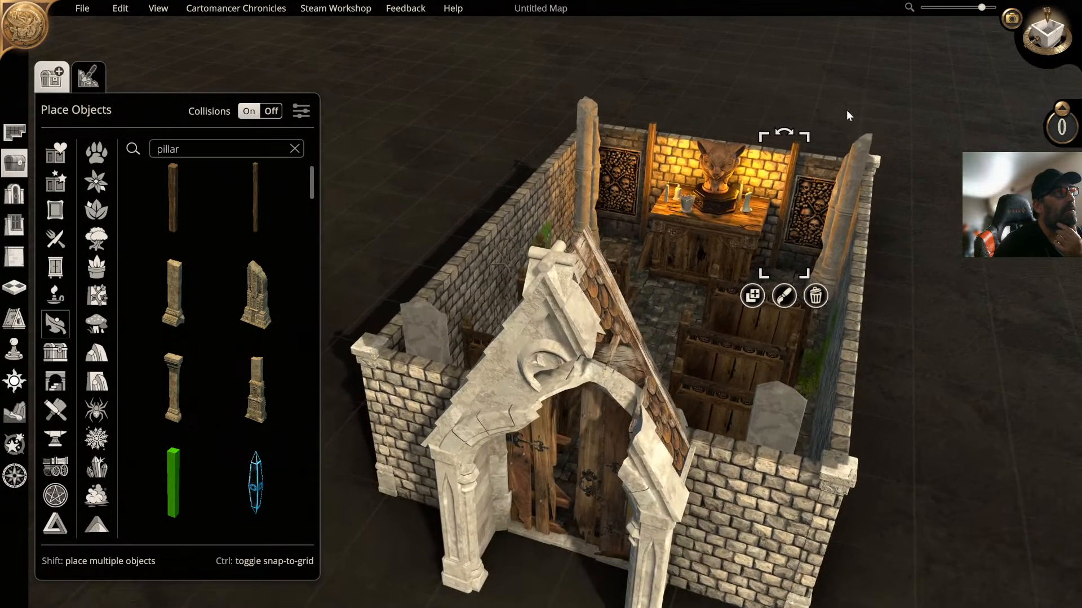
mouse_move(837, 147)
middle_mouse_down()
mouse_move(817, 177)
mouse_move(775, 160)
mouse_move(856, 130)
mouse_move(840, 126)
middle_mouse_up()
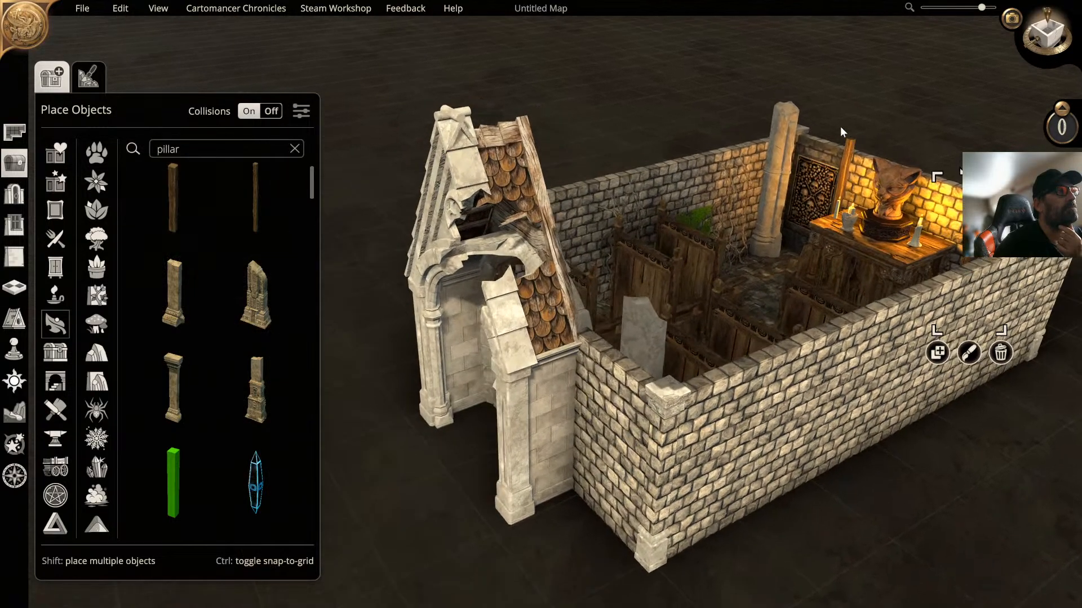
left_click(15, 132)
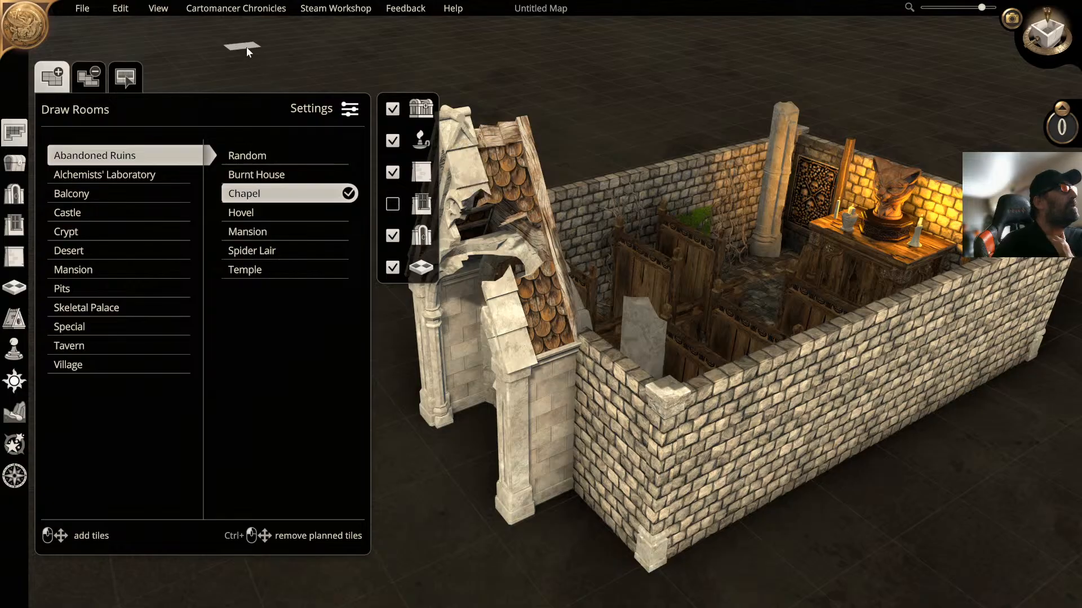
left_click(89, 79)
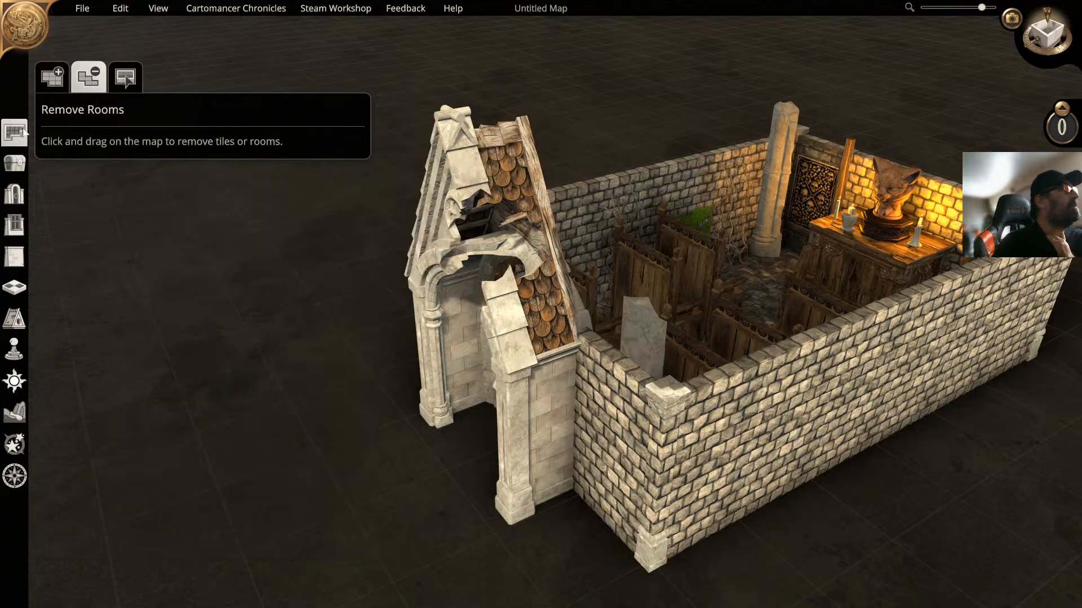
Step: Delete the ruined gabled entrance from the chapel's front wall
left_click(15, 163)
left_click(459, 206)
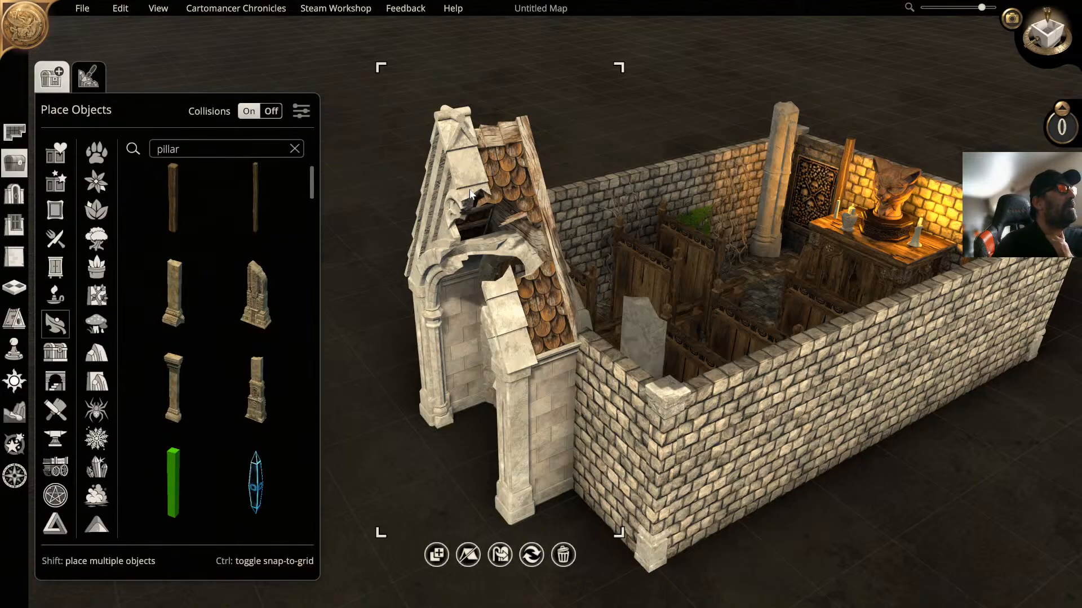
left_click(560, 554)
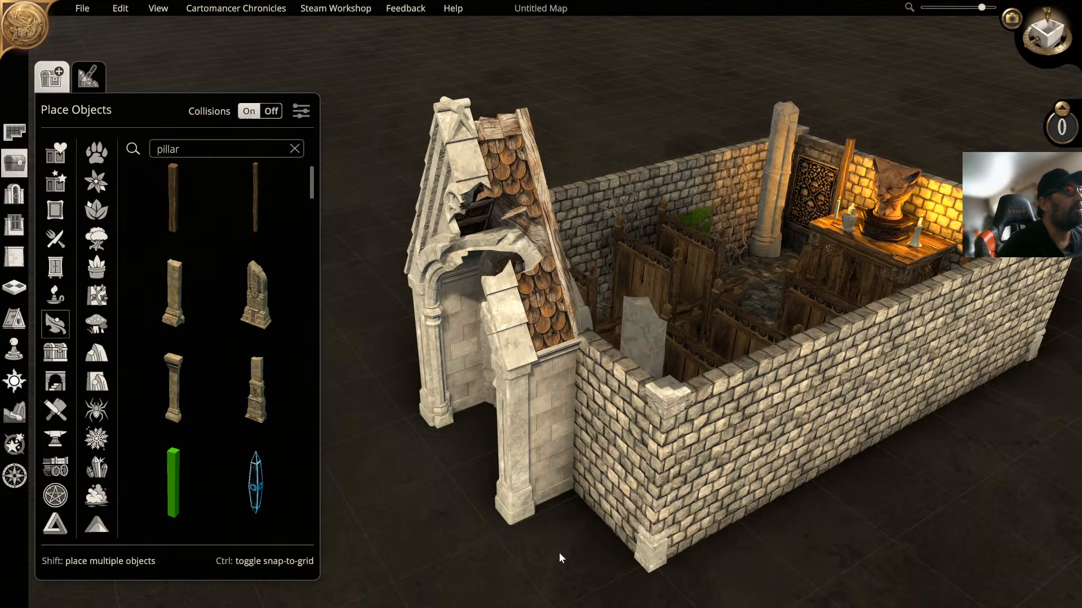
Step: Place the arched wooden double door with the grey stone frame in the middle of the chapel's front wall
left_click(19, 201)
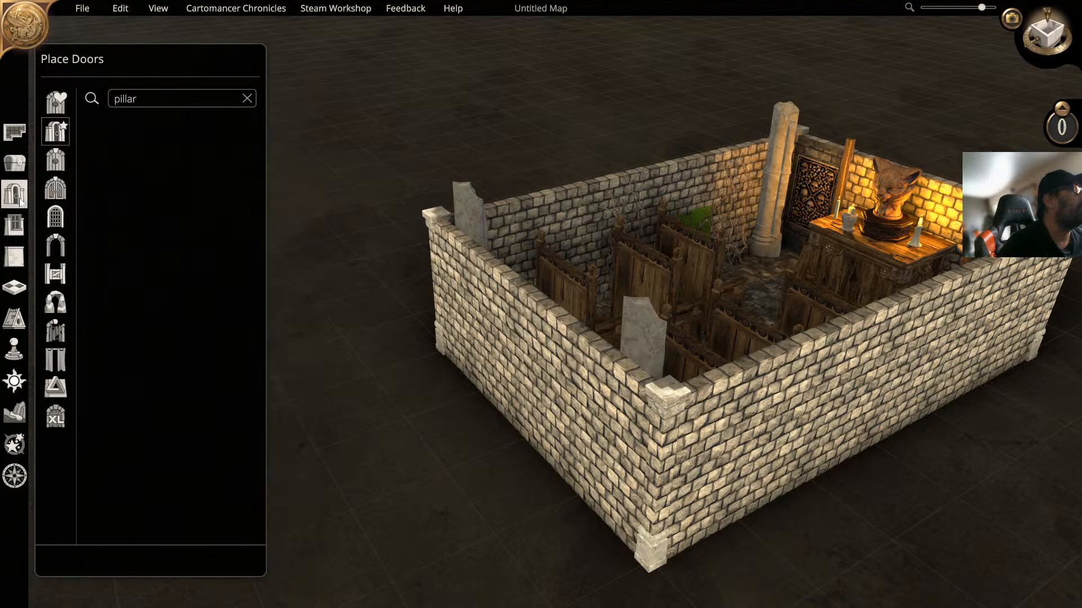
left_click(56, 192)
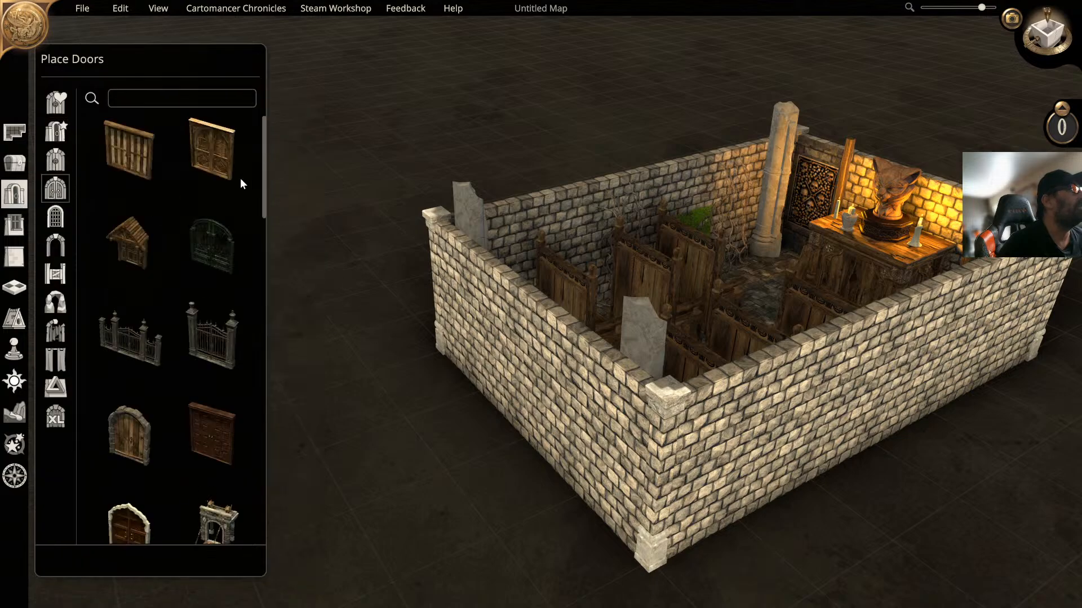
scroll(183, 273, "down", 4)
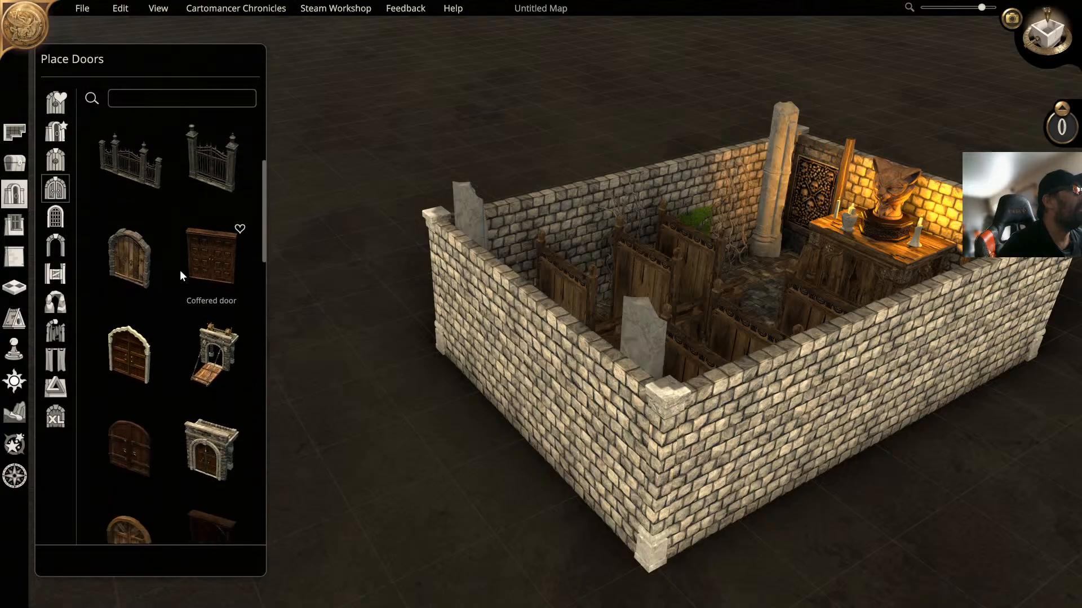
scroll(180, 275, "down", 2)
left_click(128, 166)
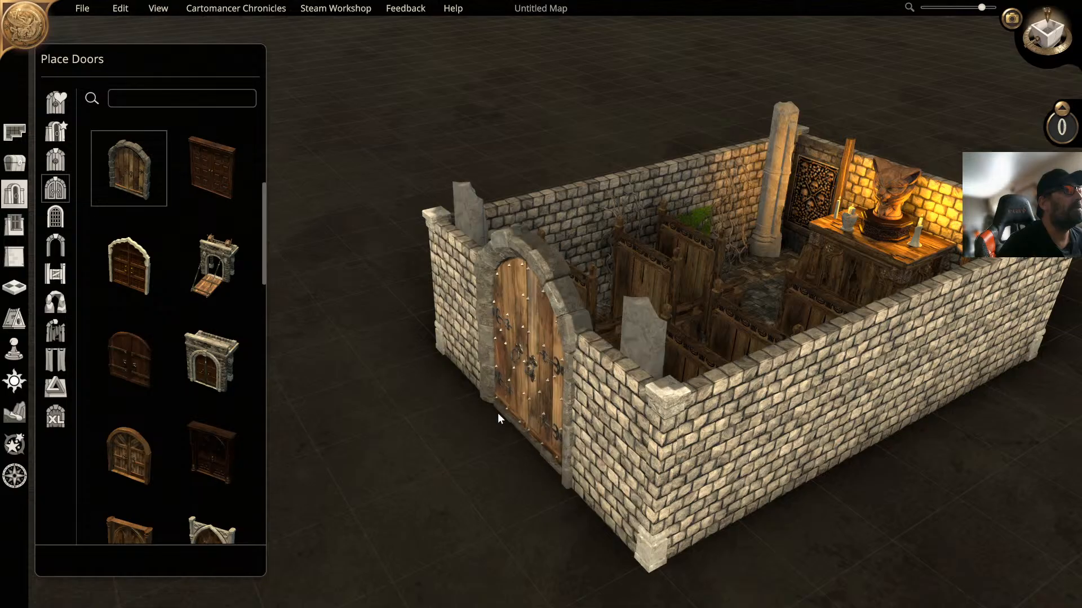
left_click(529, 387)
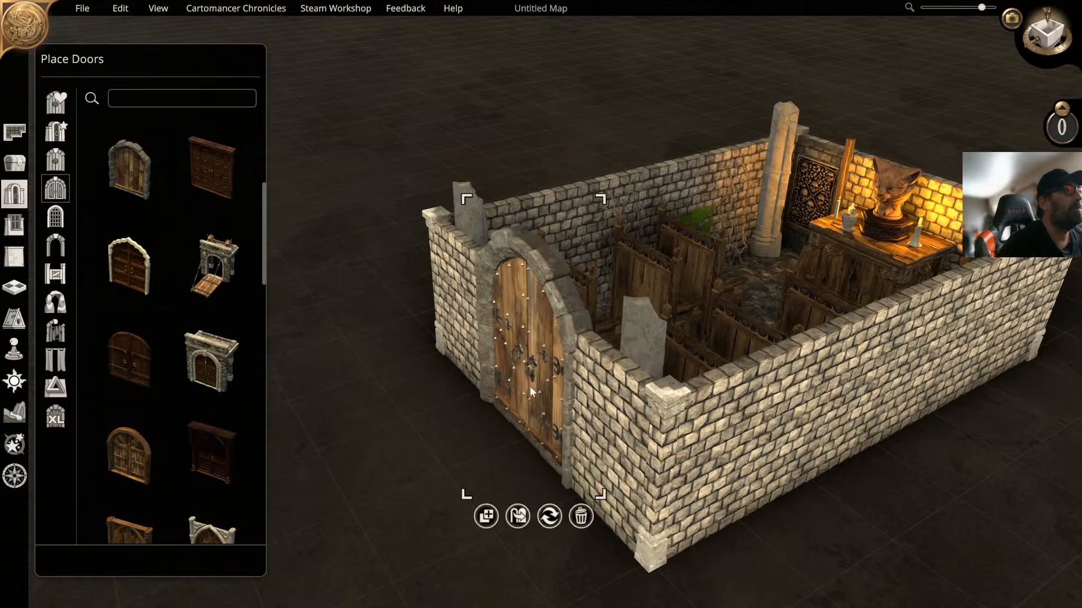
middle_click_drag(345, 404, 364, 385)
right_click(523, 342)
right_click(523, 342)
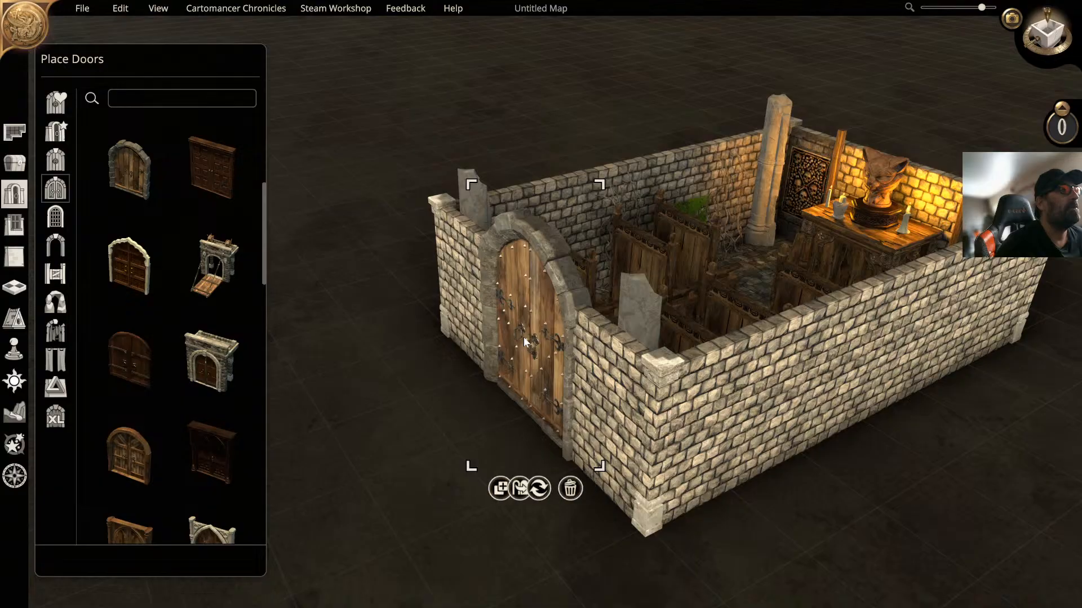
right_click(524, 342)
right_click(524, 342)
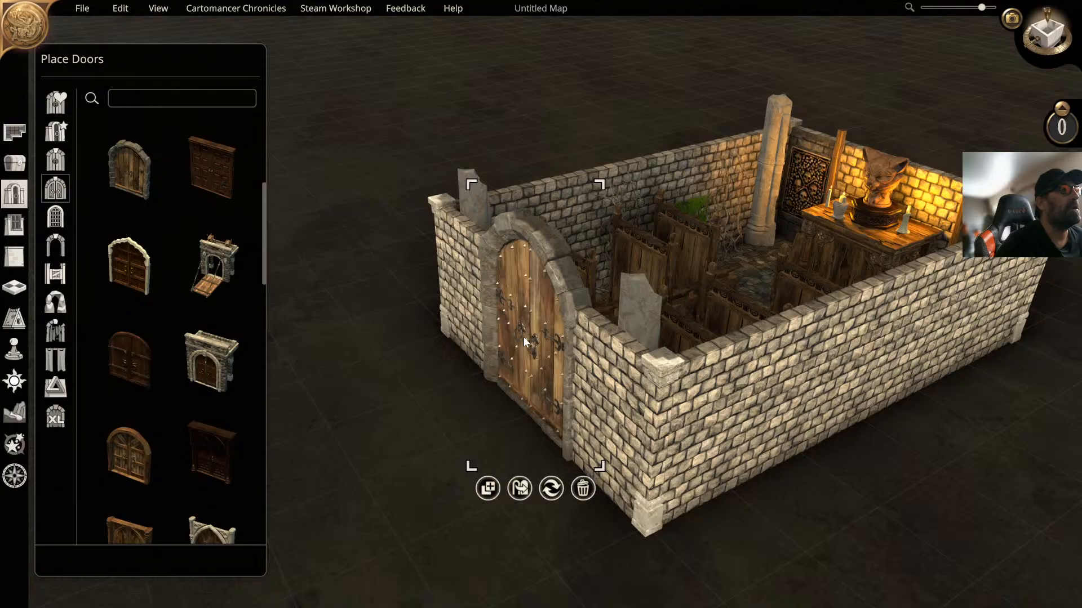
Step: Build a Crypt Dungeon room directly in front of the chapel's entrance door, spanning the full width of the front wall
left_click(16, 133)
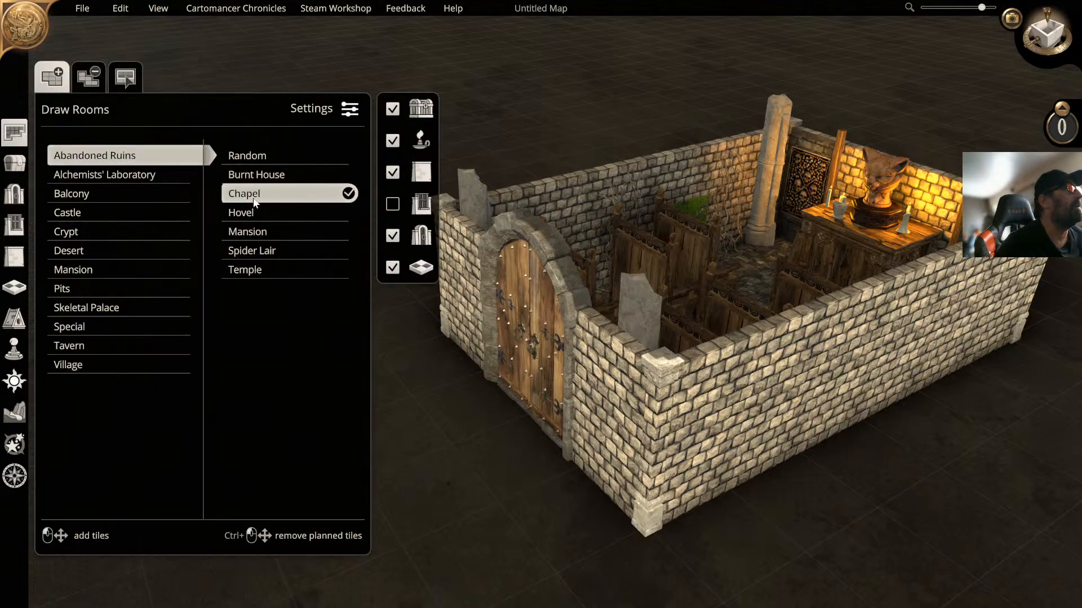
left_click(69, 233)
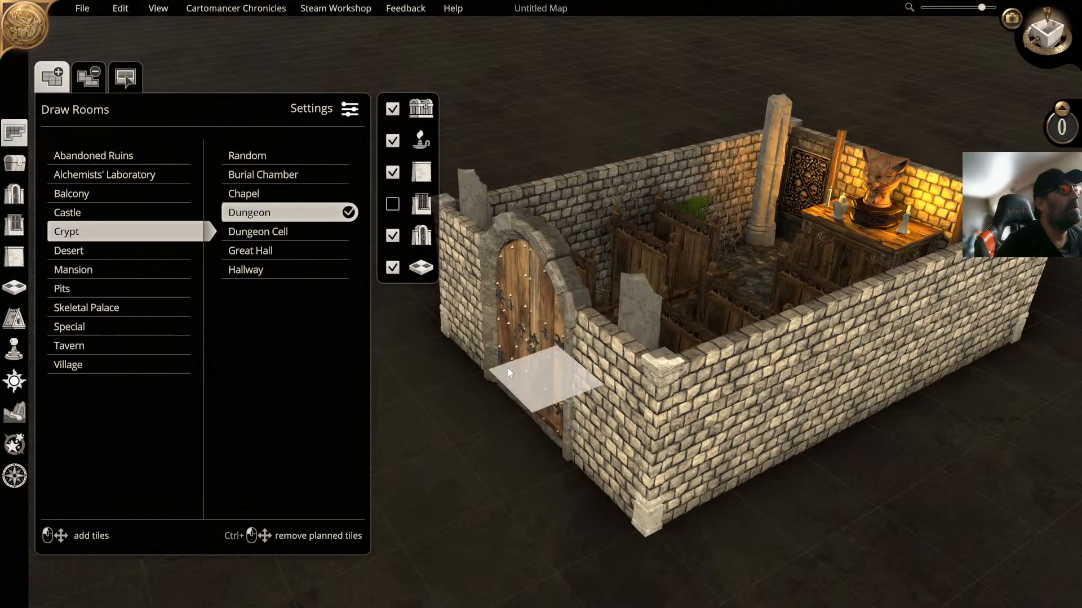
scroll(508, 367, "down", 4)
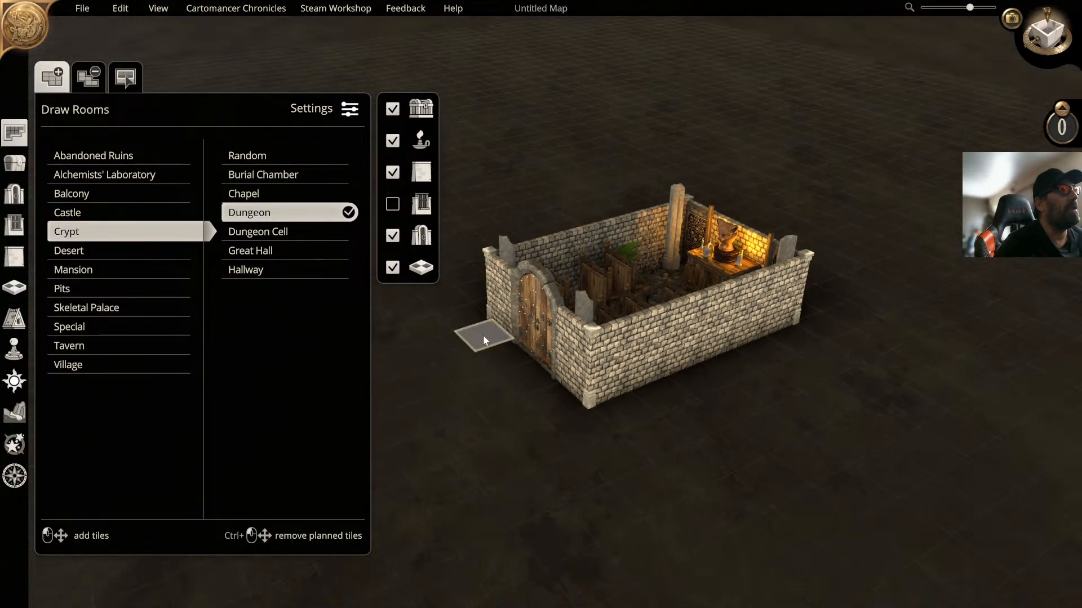
left_click_drag(482, 335, 516, 421)
left_click(501, 375)
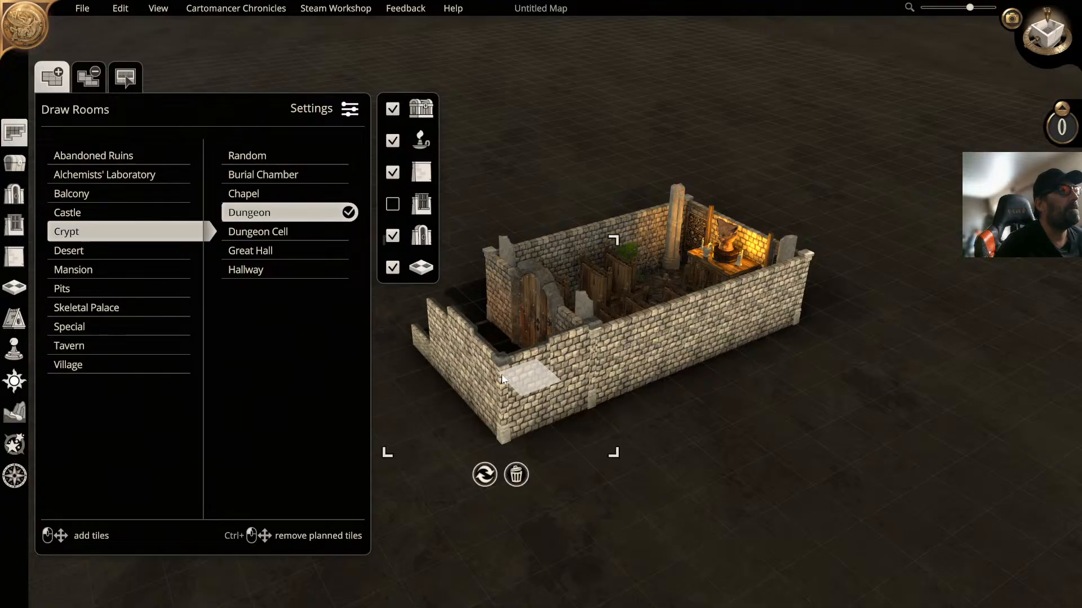
key("d")
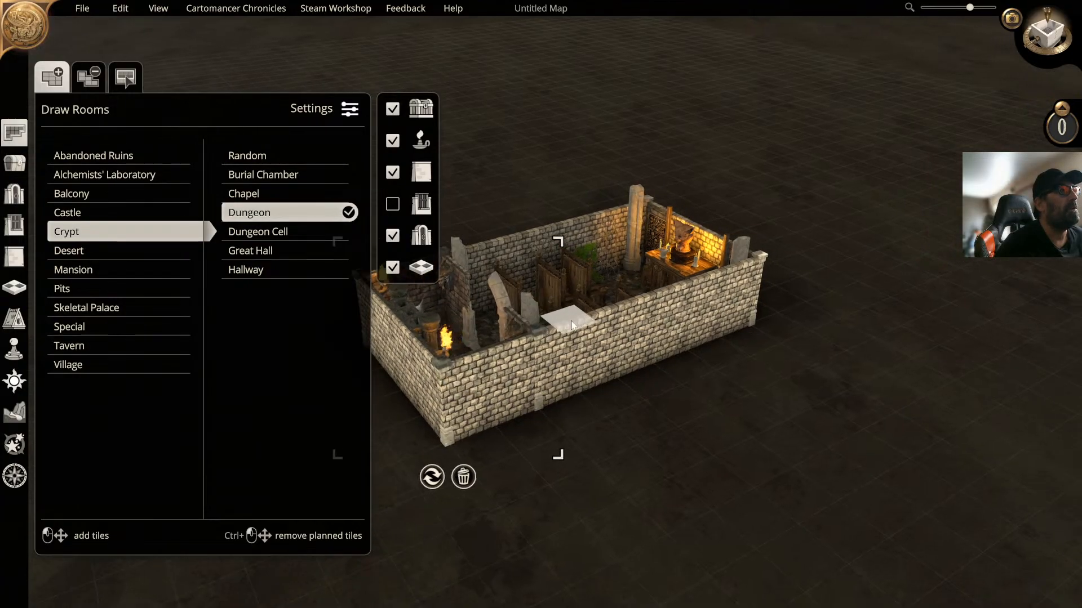
right_click_drag(570, 320, 664, 327)
middle_click_drag(664, 327, 505, 341)
right_click_drag(504, 340, 680, 332)
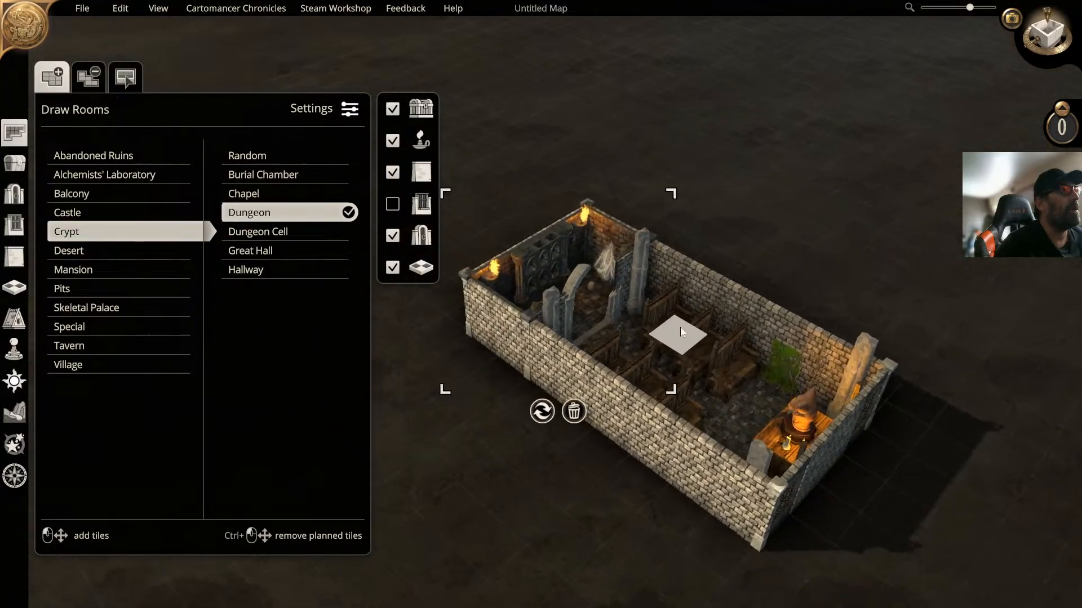
scroll(569, 347, "up", 5)
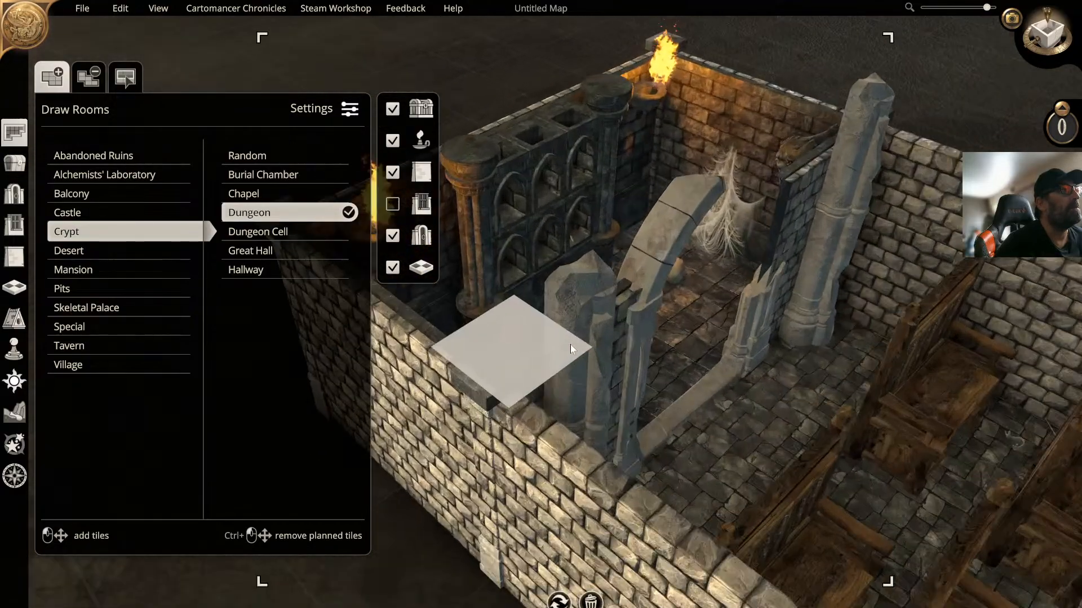
Step: Undo the furnished dungeon room and rebuild it on the same outline with automatic objects and small props excluded
key("ctrl+z")
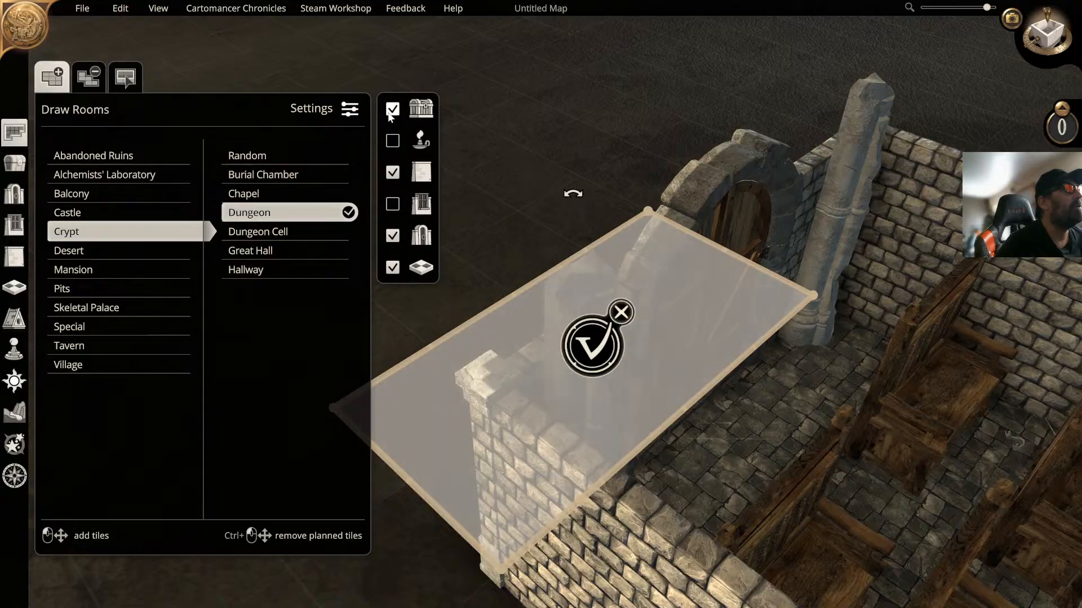
left_click(391, 111)
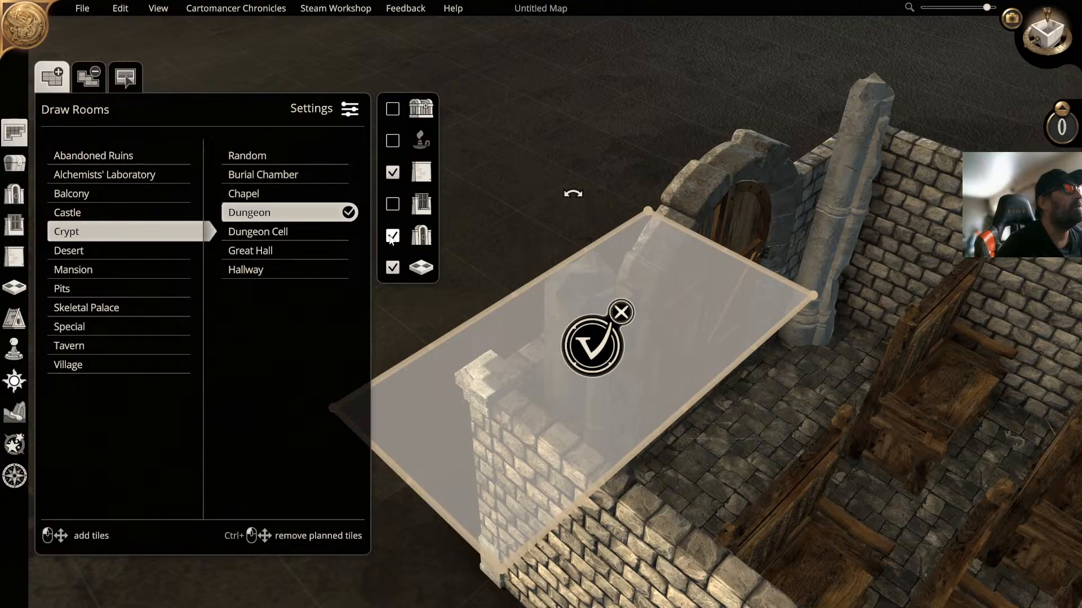
left_click(597, 350)
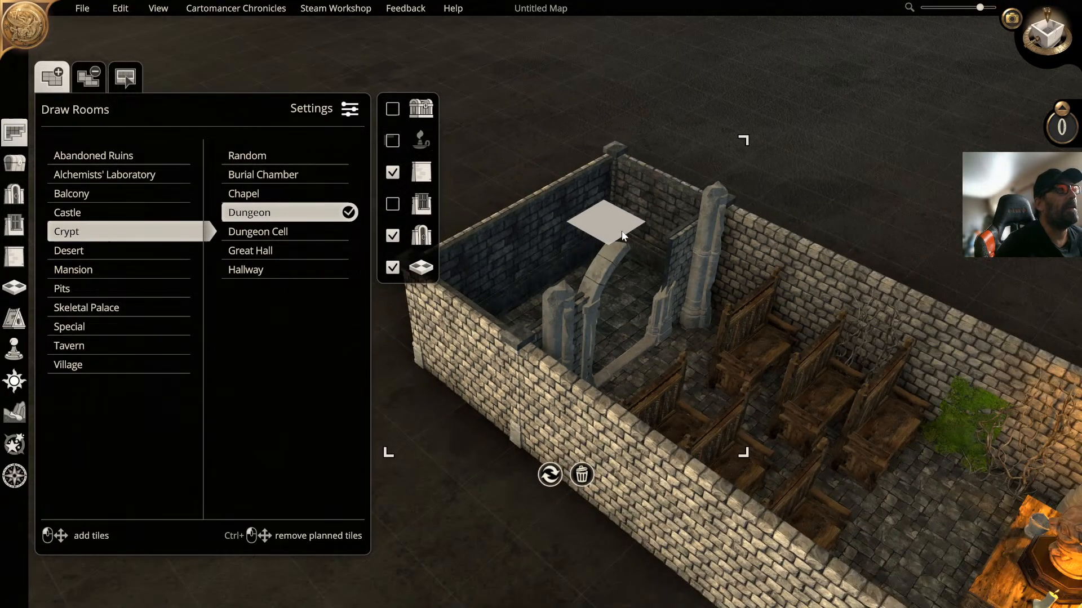
Step: Delete the broken stone arch from the wall between the new dungeon room and the chapel
middle_click_drag(621, 231, 664, 184)
right_click_drag(634, 168, 718, 214)
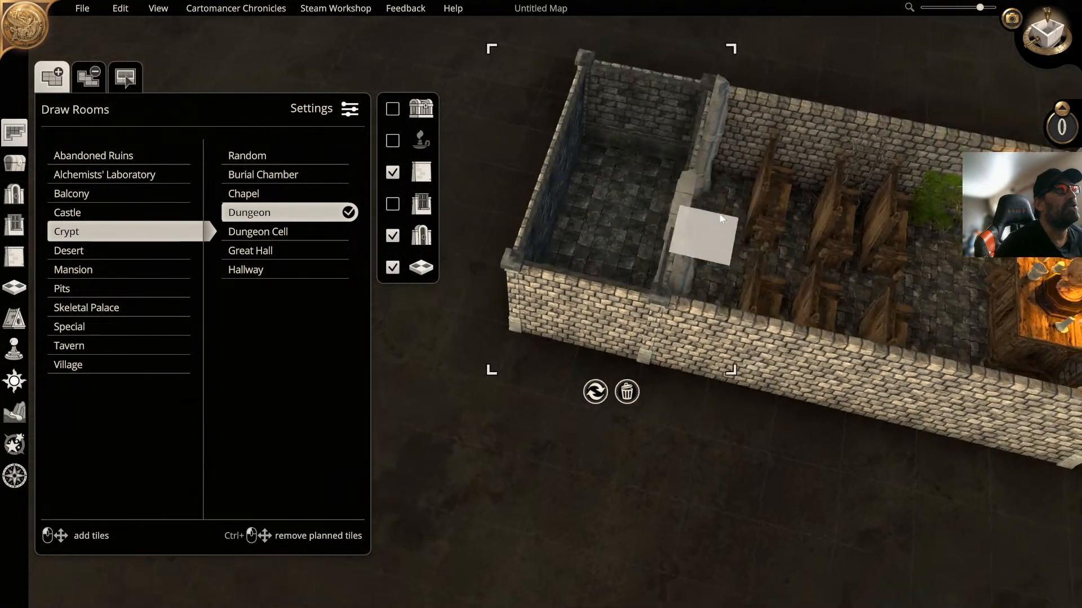
right_click_drag(575, 150, 709, 206)
middle_click_drag(714, 204, 606, 196)
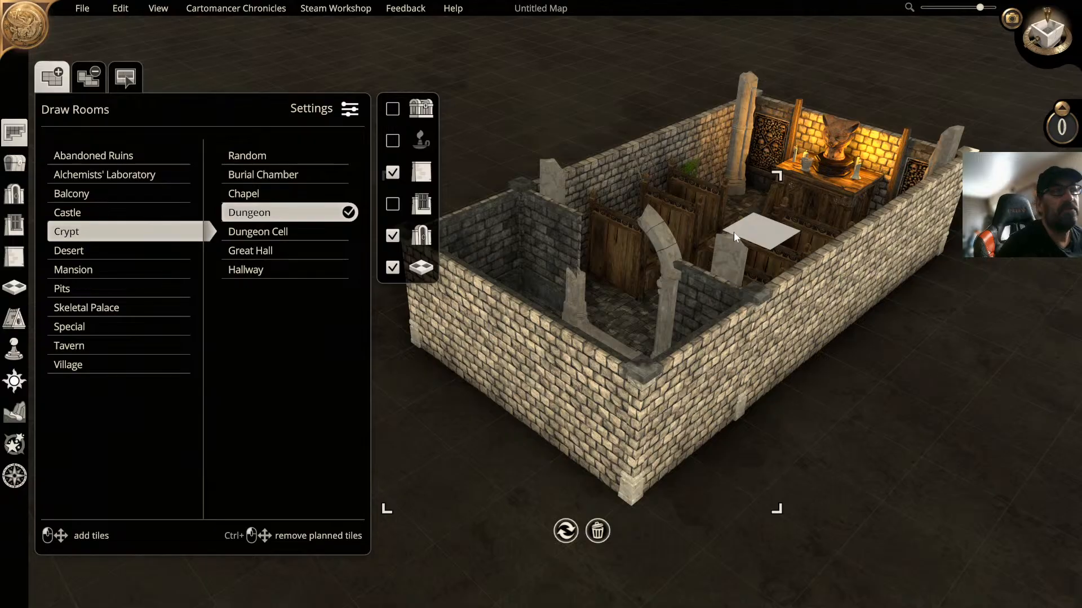
right_click_drag(692, 217, 761, 196)
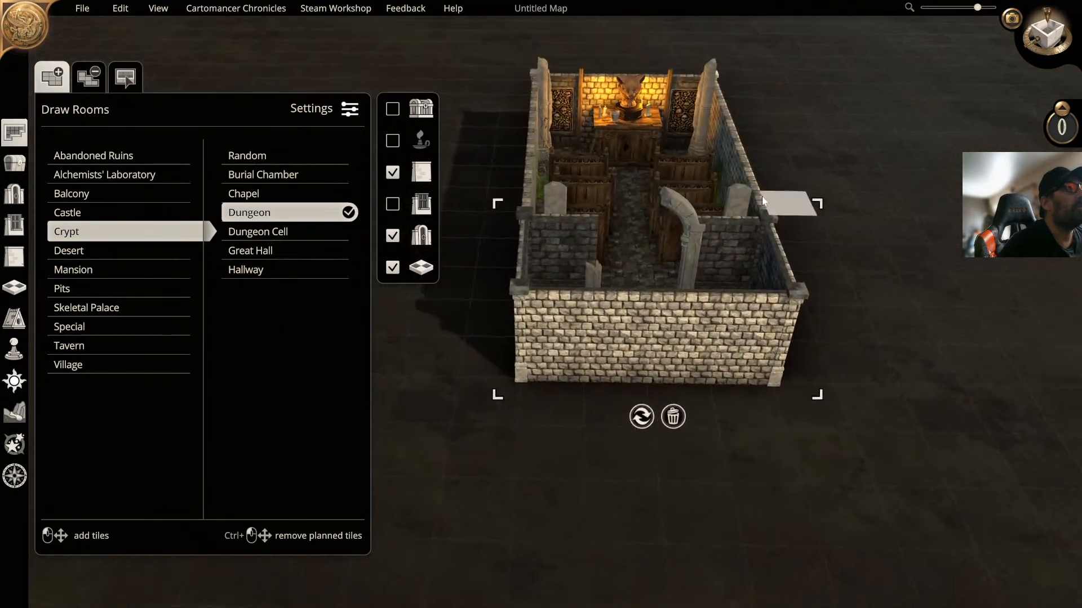
scroll(762, 196, "up", 3)
right_click_drag(810, 255, 728, 204)
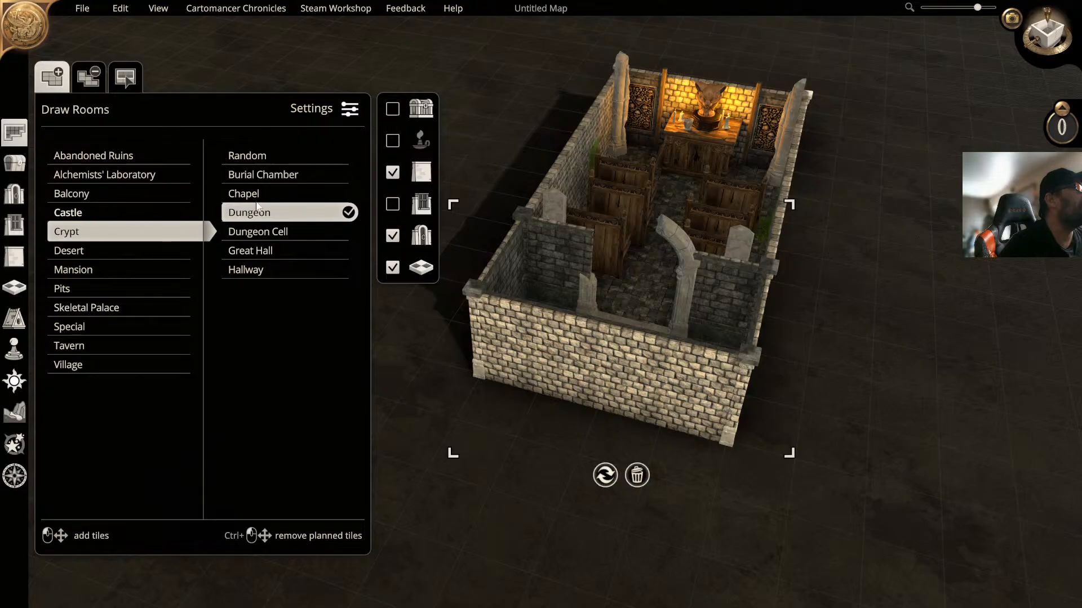
left_click(8, 202)
left_click(677, 237)
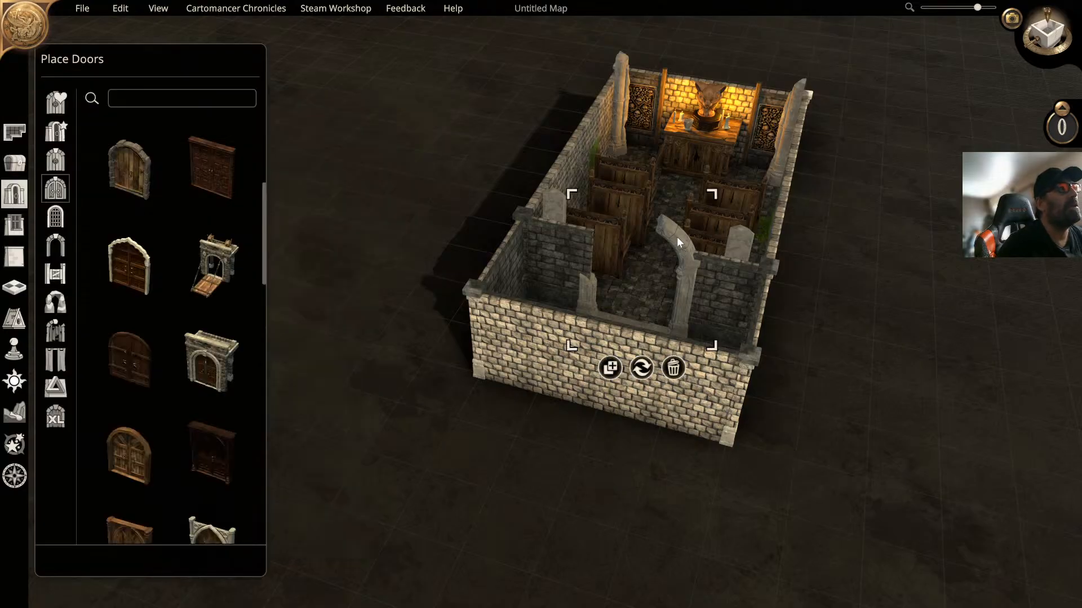
key("Delete")
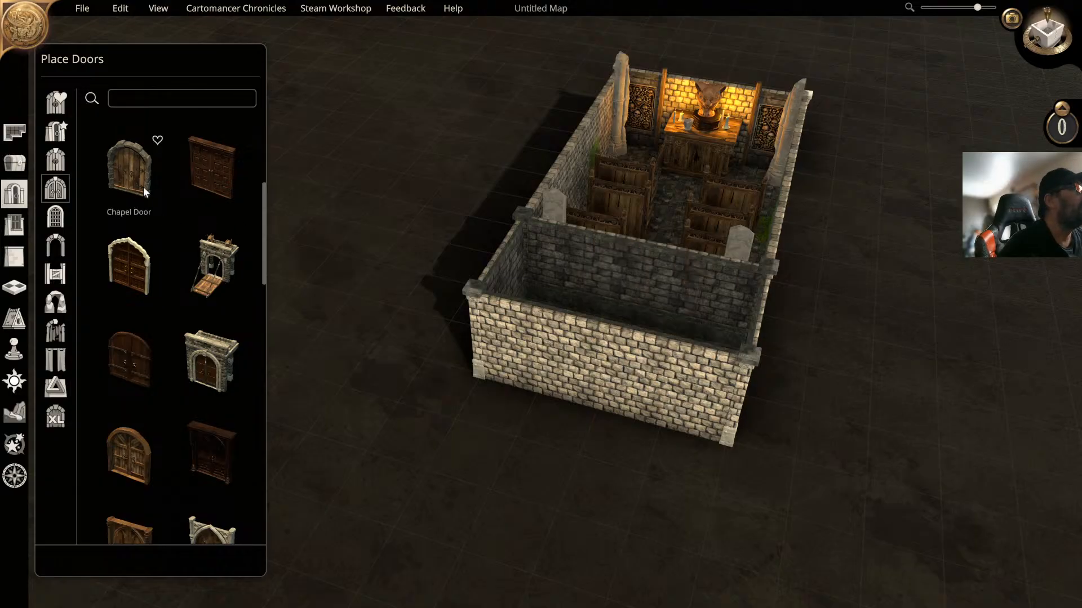
Step: Place a Chapel Door in the middle of the wall separating the dungeon room from the chapel
left_click(131, 176)
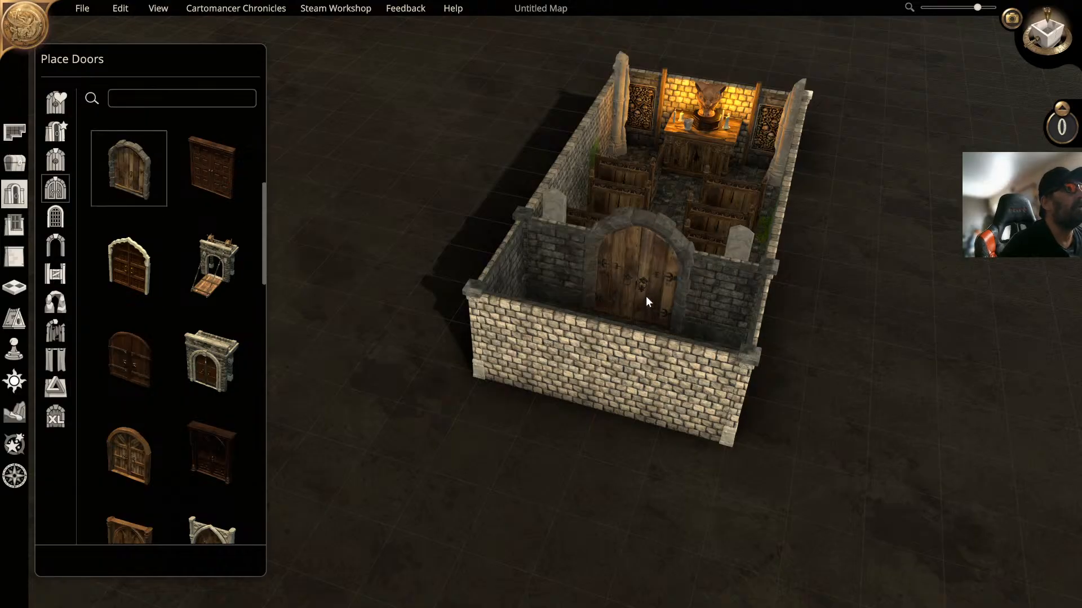
left_click(645, 295)
middle_click_drag(698, 141, 557, 153)
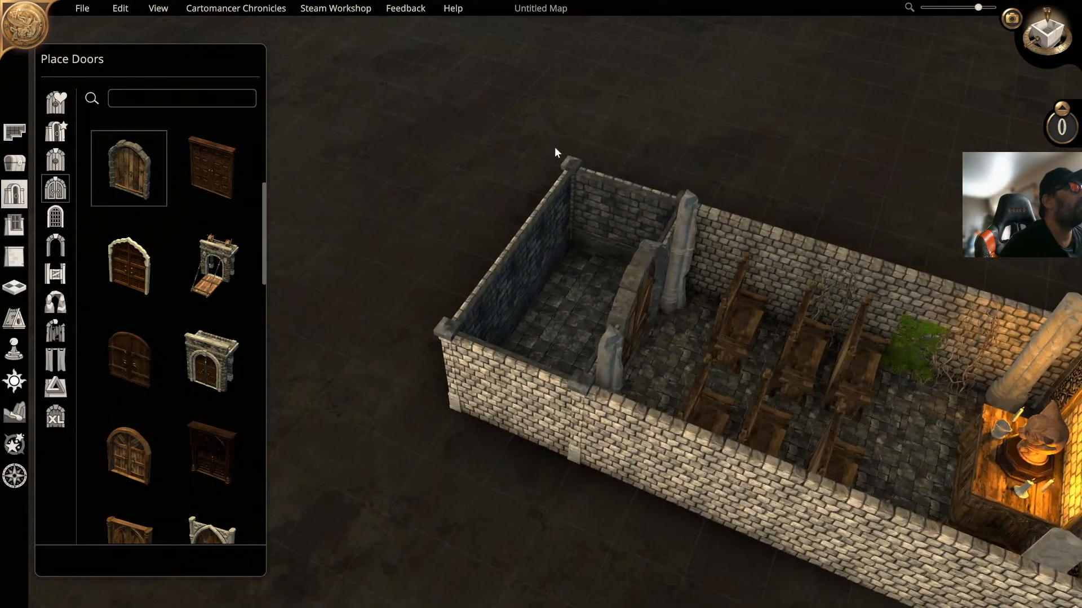
scroll(560, 163, "up", 2)
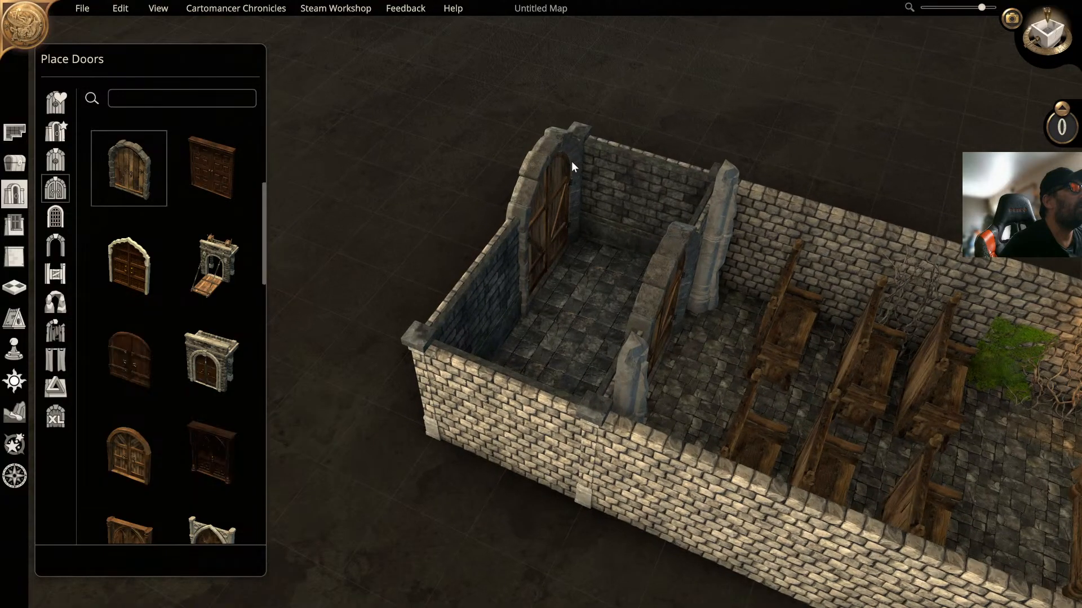
Step: Search the placeable objects for "torch" and mount the plain wall torch beside the Chapel Door, inside the dungeon room
left_click(14, 166)
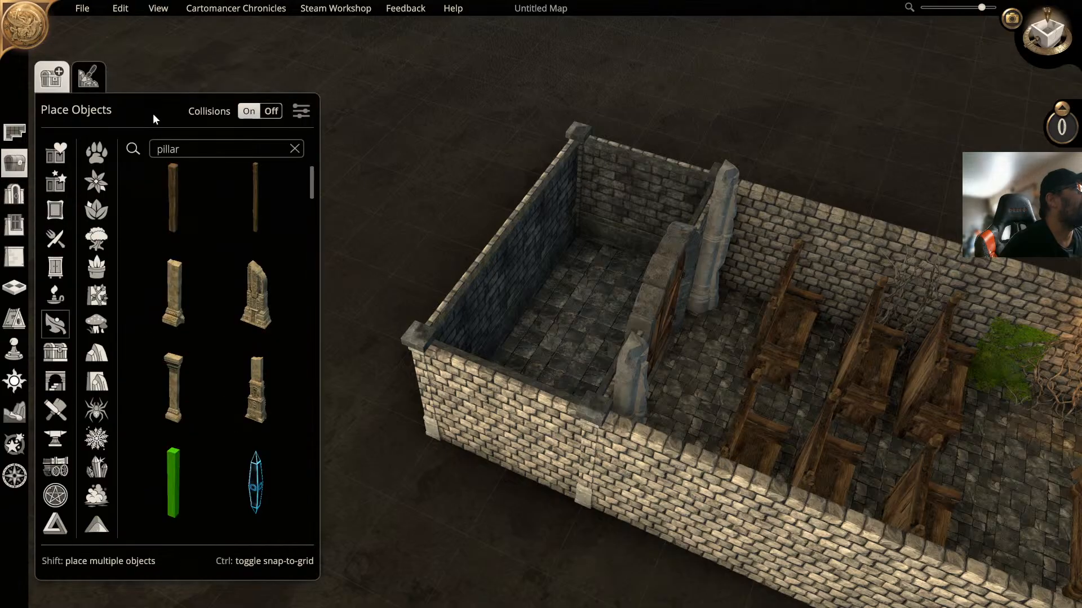
left_click(294, 149)
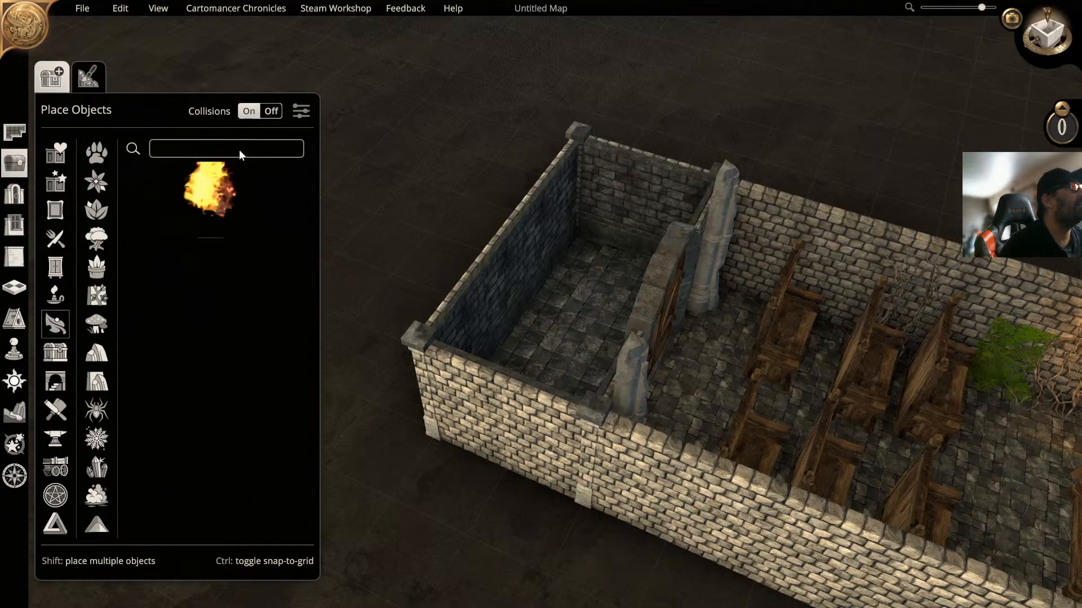
left_click(197, 143)
type("to")
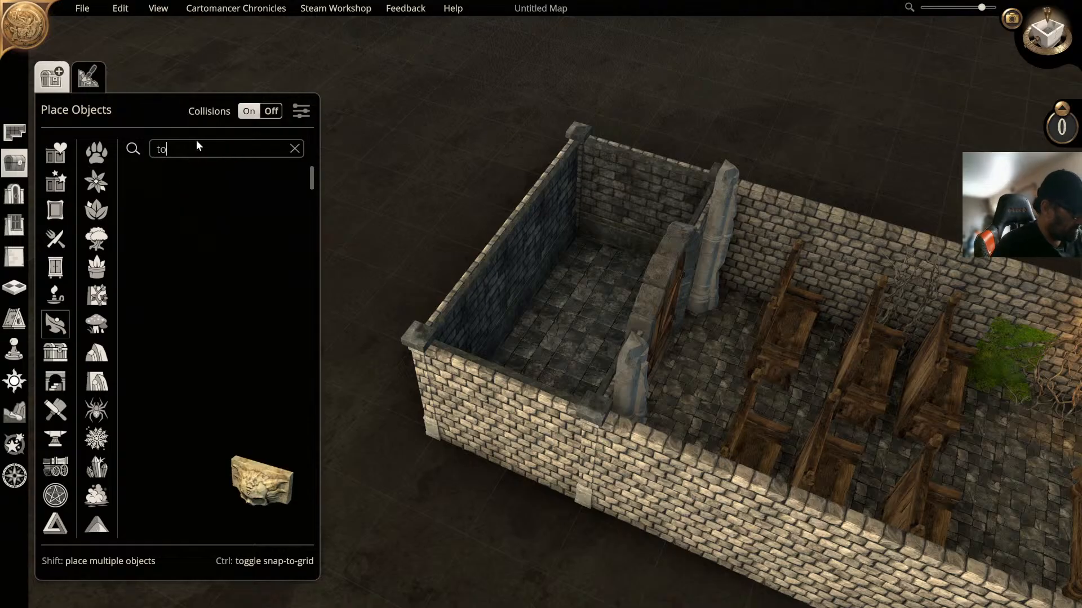
type("rch")
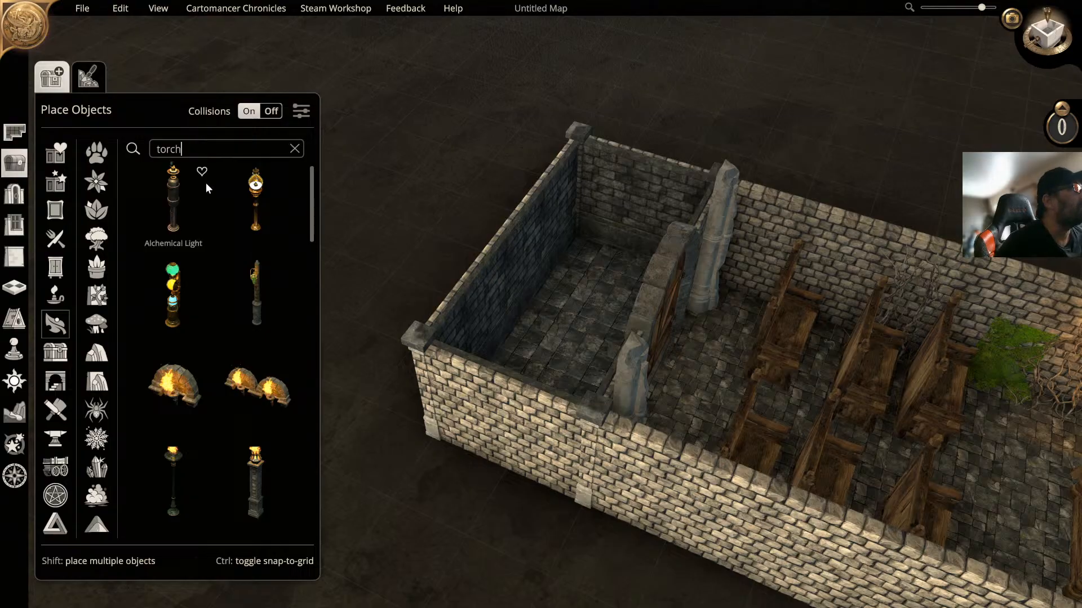
scroll(228, 276, "down", 1)
scroll(228, 279, "down", 3)
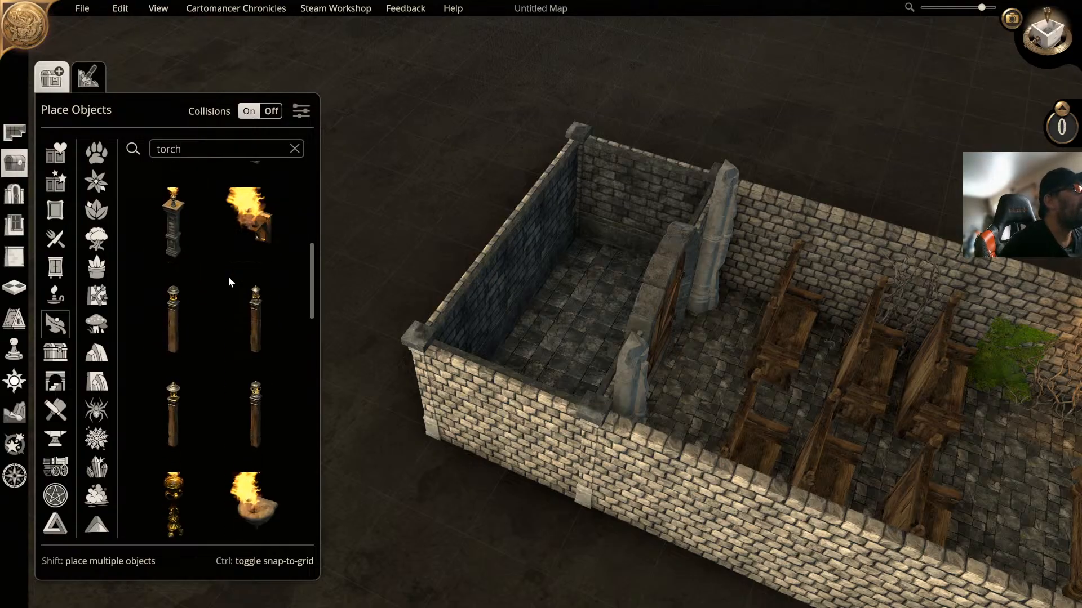
scroll(228, 282, "down", 3)
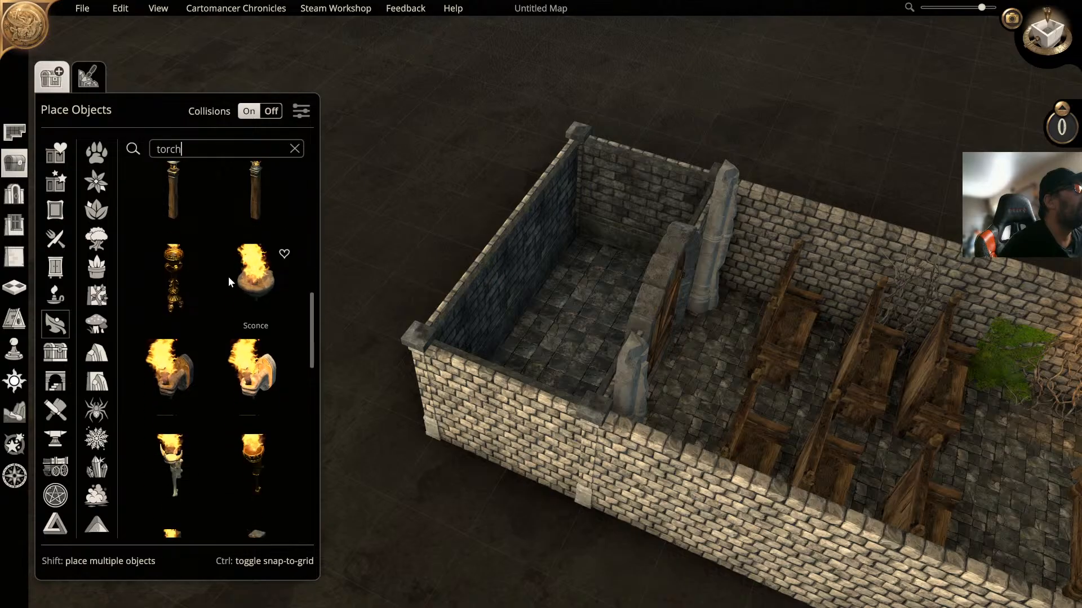
scroll(228, 277, "down", 1)
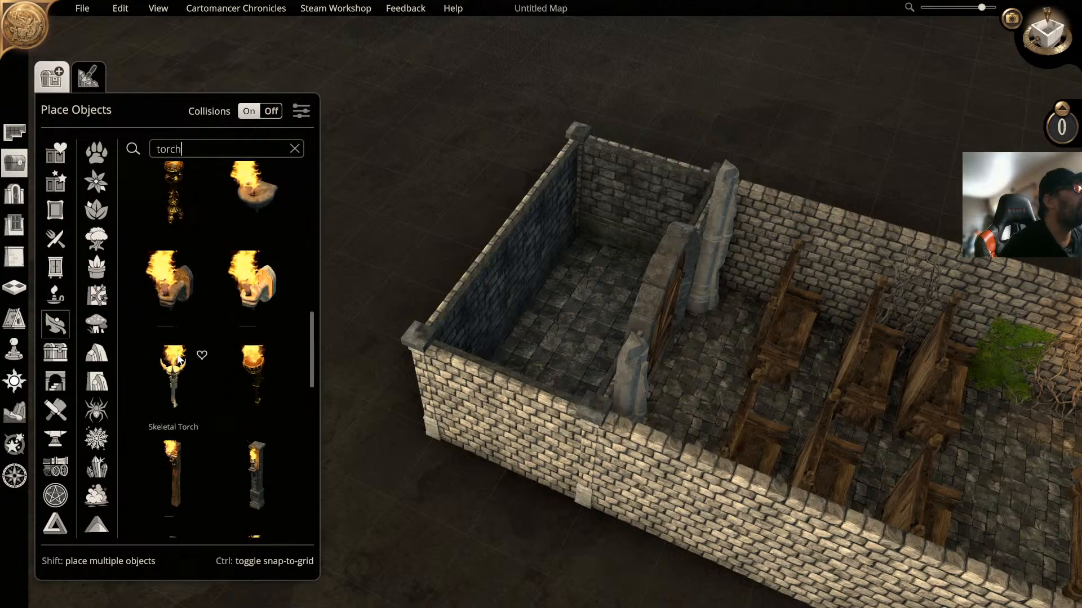
left_click(255, 371)
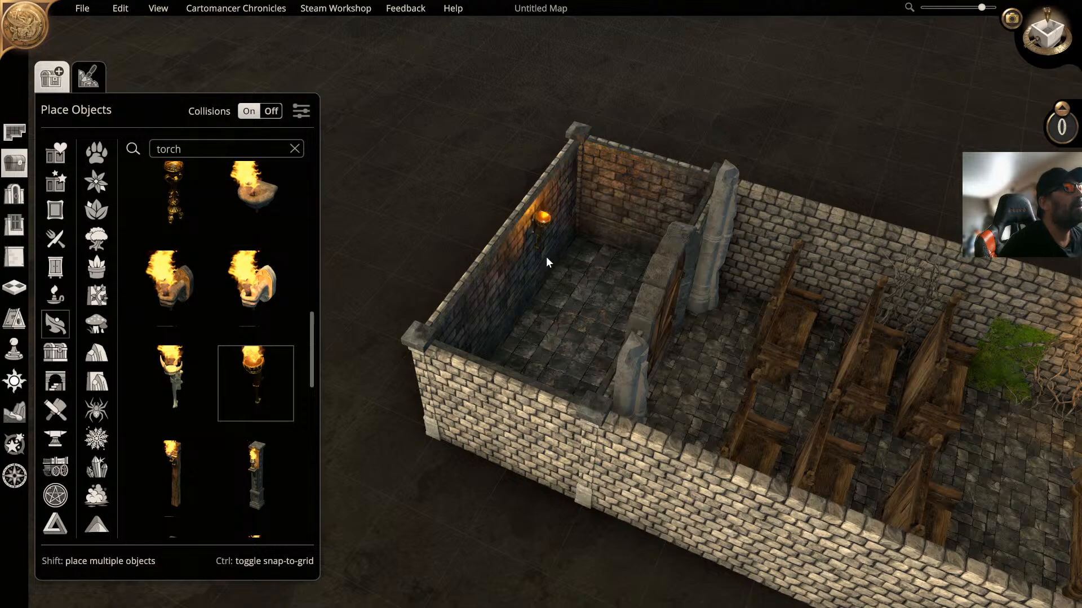
right_click_drag(562, 239, 688, 217)
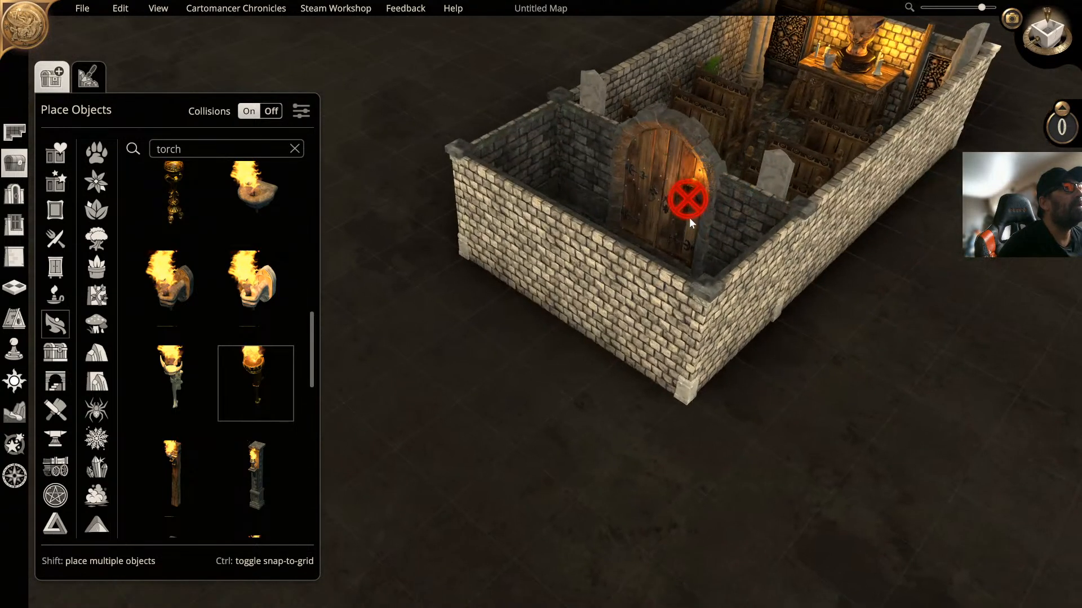
left_click(728, 226)
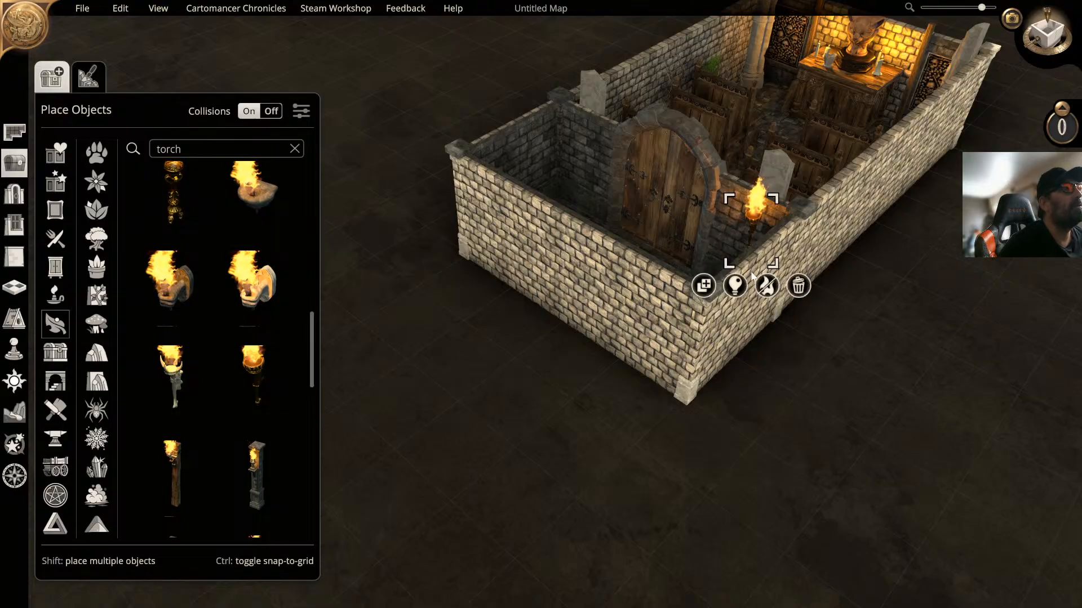
Step: Duplicate the wall torch and mount the copy on the same wall at the other side of the Chapel Door
left_click(703, 286)
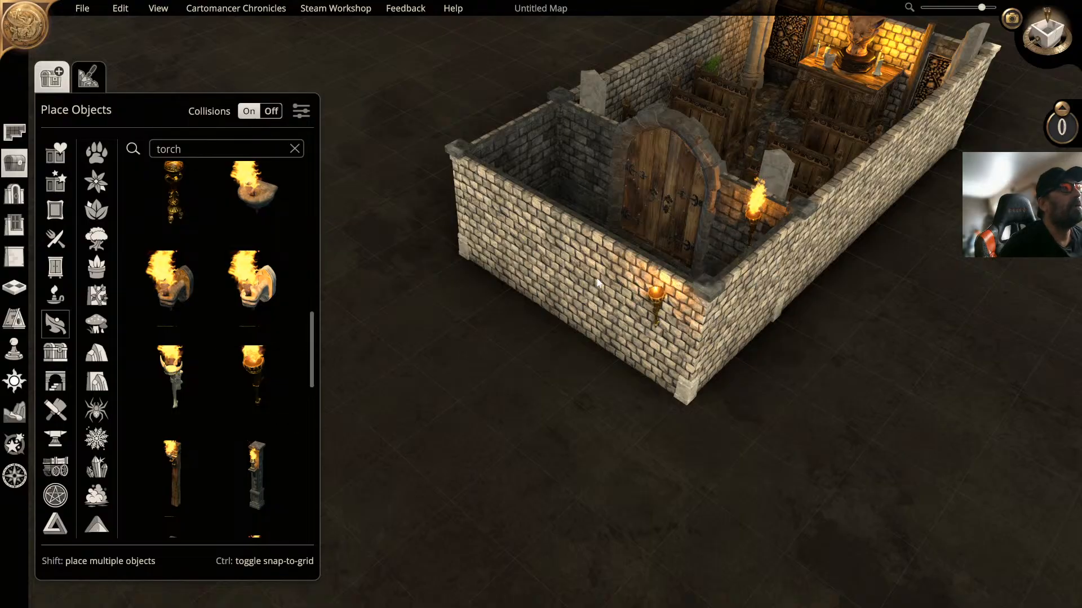
left_click(587, 197)
right_click_drag(578, 127, 549, 130)
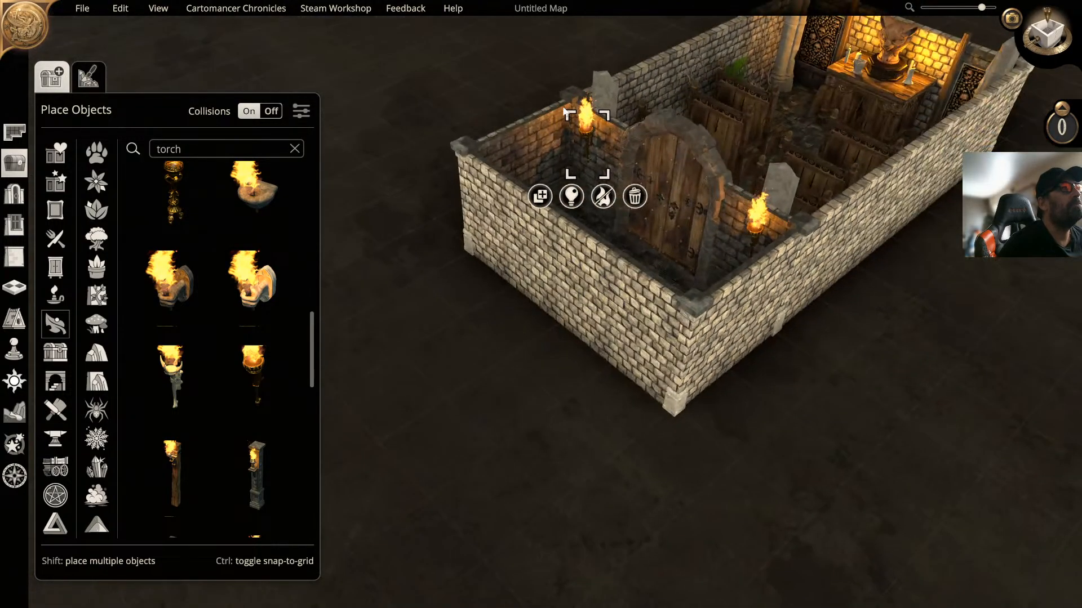
middle_click_drag(592, 91, 530, 123)
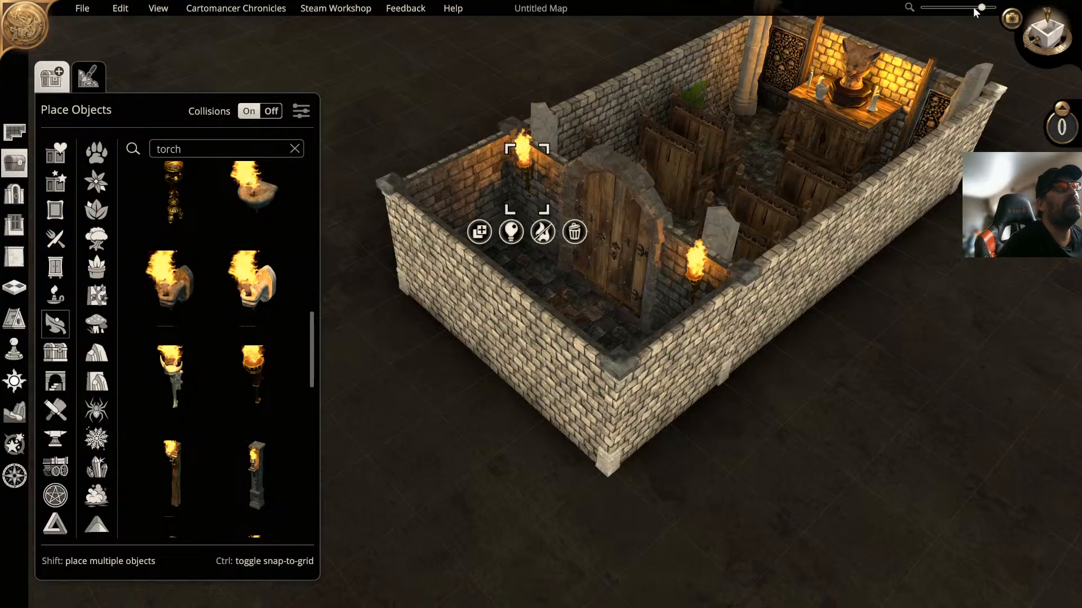
Step: Draw and build a narrow Crypt Dungeon corridor extending outward from the side wall of the torch-lit dungeon room
left_click_drag(980, 8, 969, 7)
mouse_move(896, 48)
right_mouse_down()
mouse_move(908, 32)
mouse_move(902, 16)
mouse_move(880, 35)
right_mouse_up()
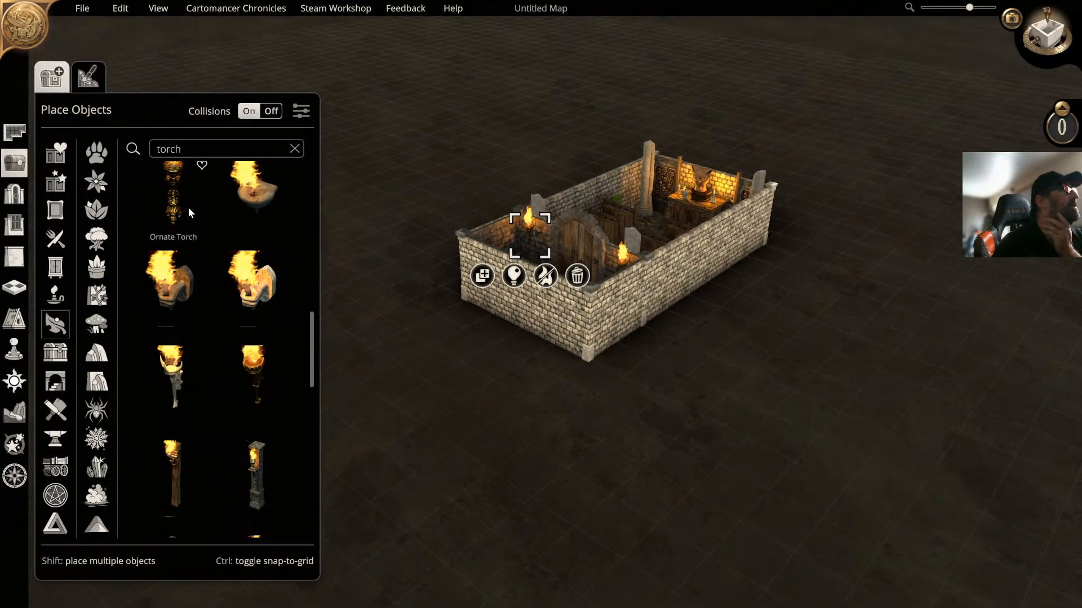
left_click(14, 133)
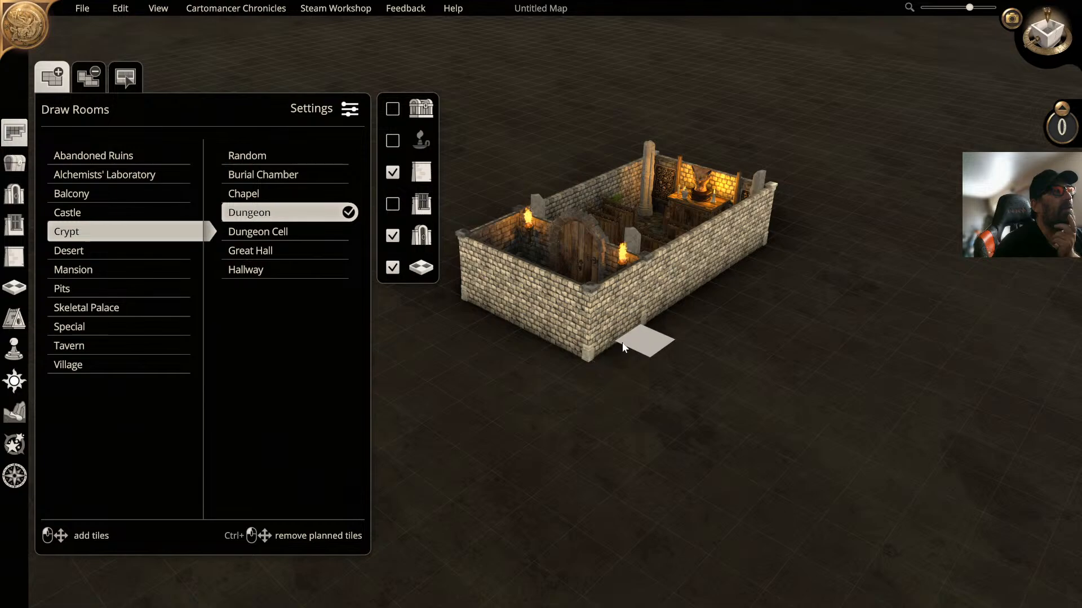
left_click_drag(613, 347, 748, 391)
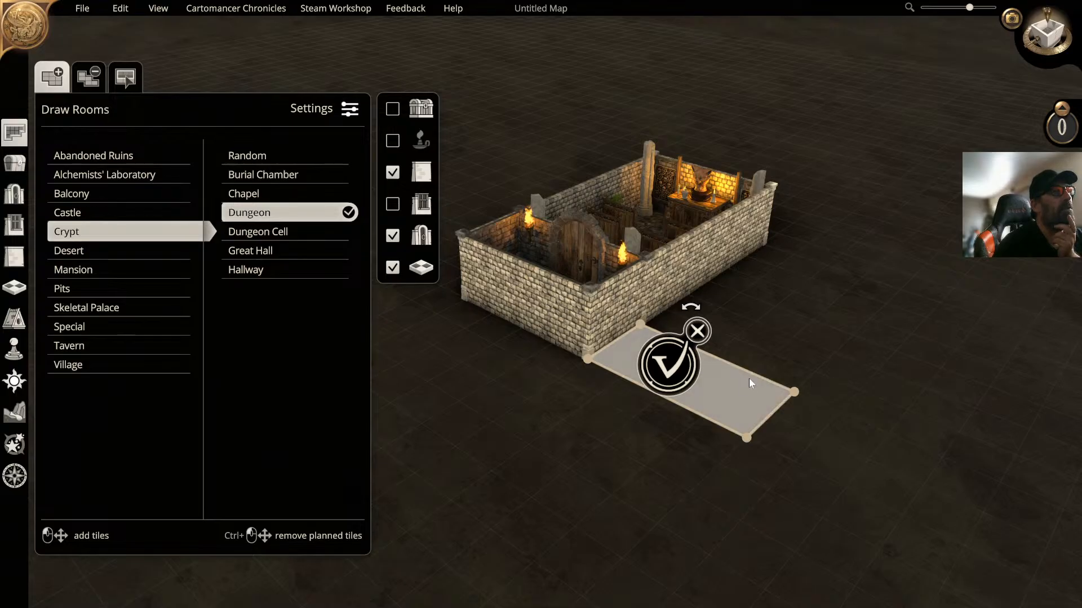
left_click(666, 361)
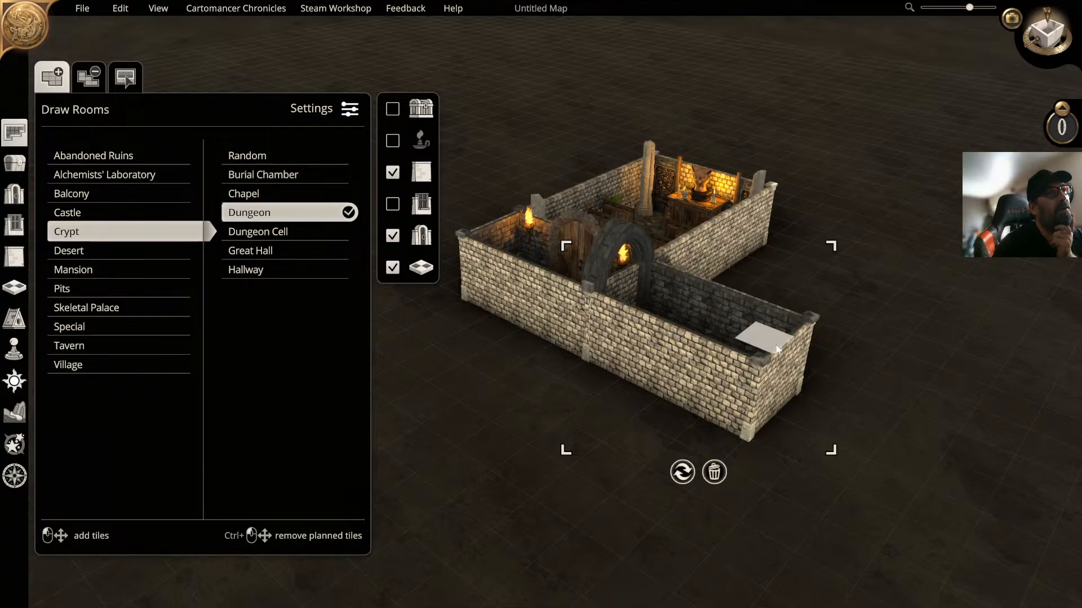
Step: Add two narrow Crypt Dungeon side corridors at the far end of the new corridor, running in opposite directions
left_click_drag(793, 377, 866, 292)
left_click_drag(732, 420, 582, 539)
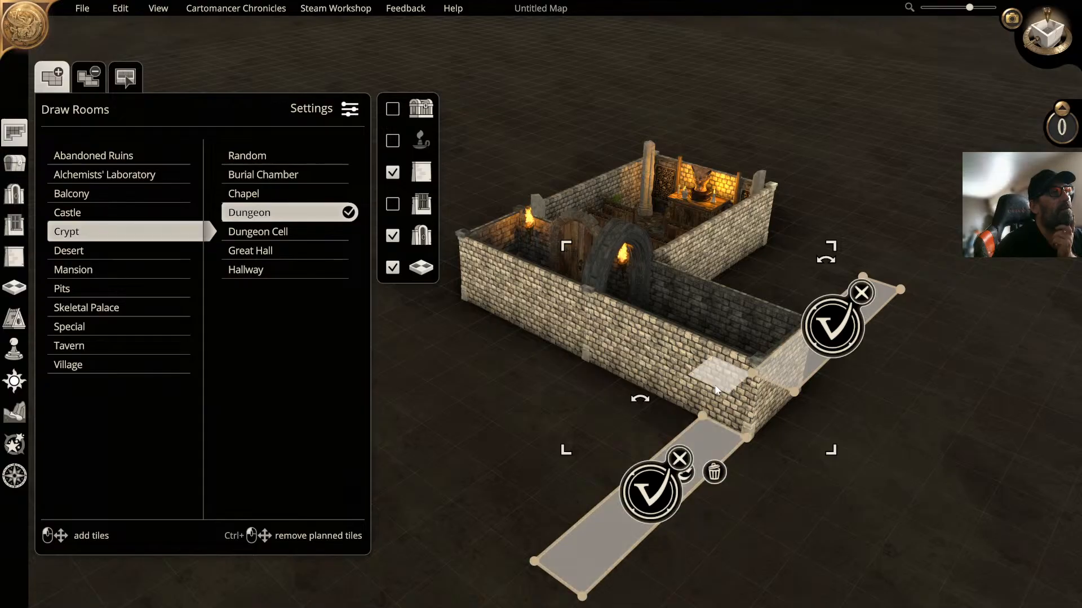
left_click(838, 335)
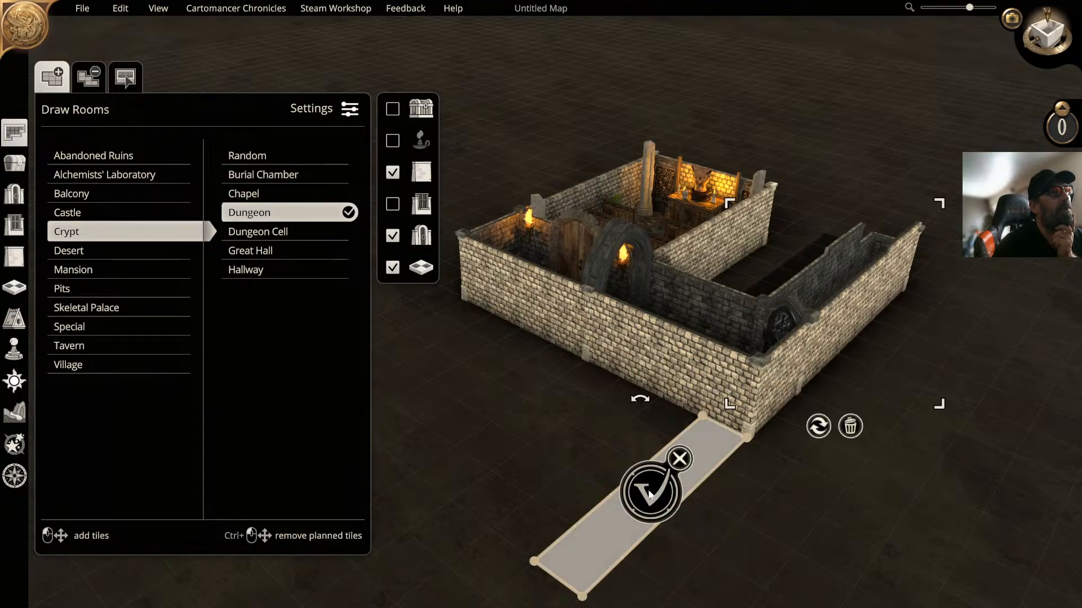
middle_click_drag(721, 381, 586, 369)
right_click_drag(595, 363, 881, 326)
scroll(882, 325, "down", 1)
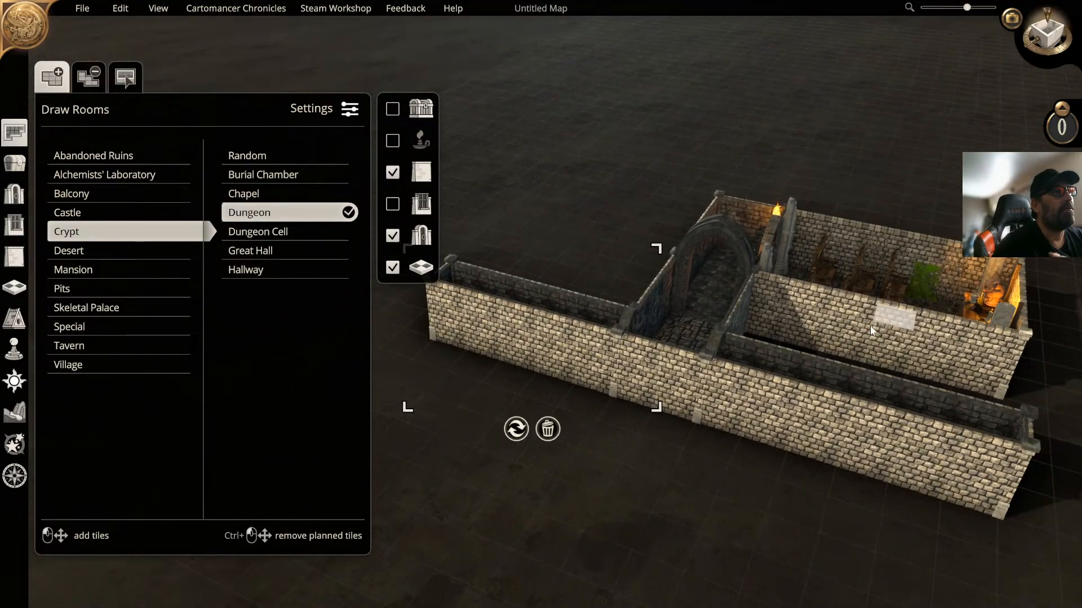
Step: Delete the dark ornate door between the connecting corridor and the side corridor running alongside the chapel
middle_click_drag(853, 337, 754, 332)
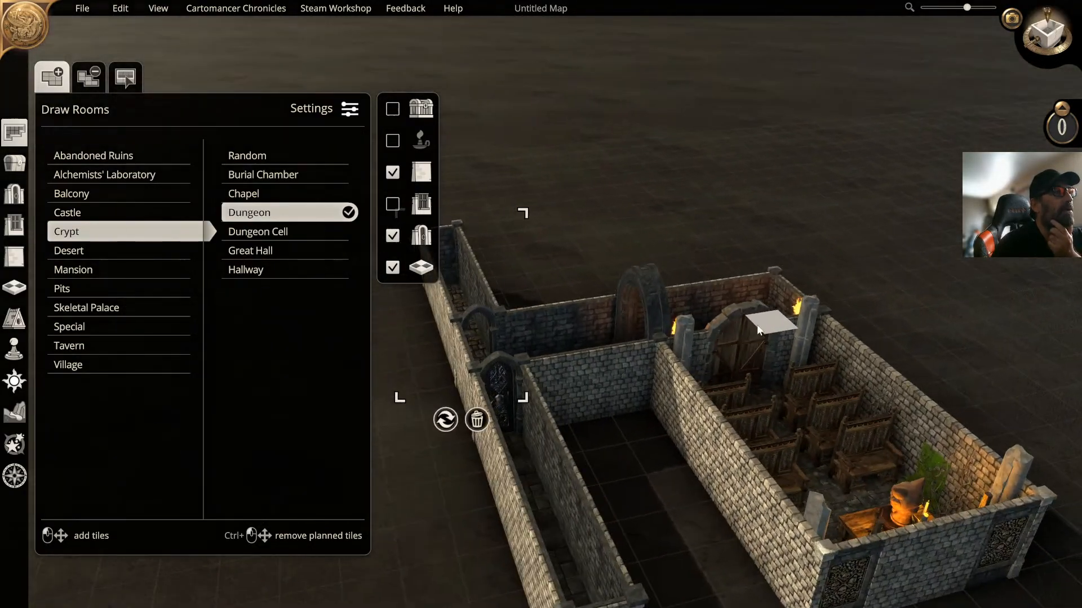
scroll(571, 385, "up", 1)
right_click_drag(625, 378, 721, 370)
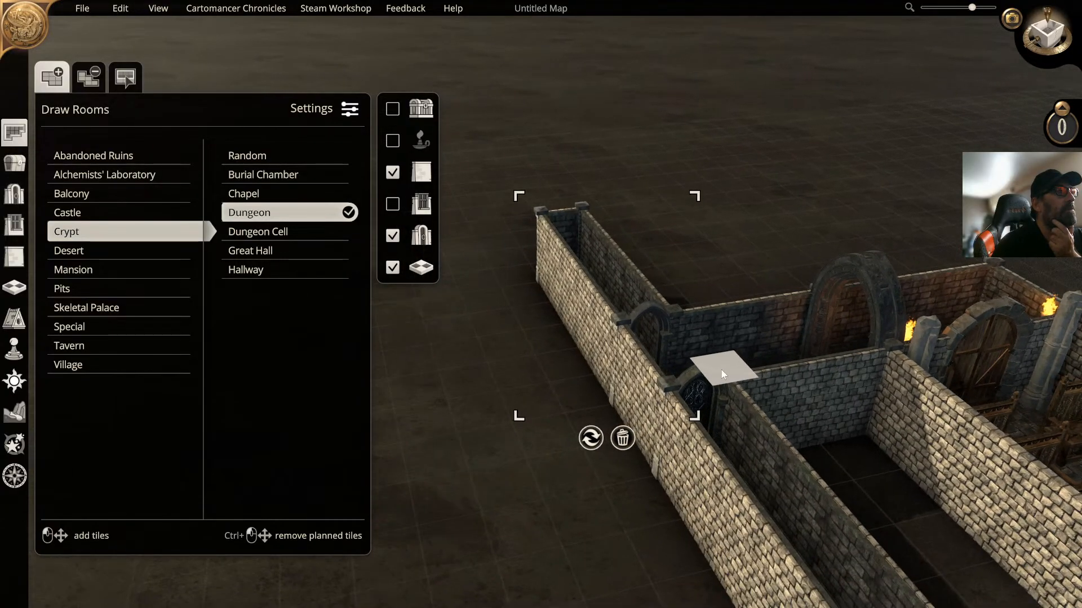
middle_click_drag(721, 369, 678, 367)
scroll(676, 367, "up", 1)
right_click_drag(664, 364, 645, 254)
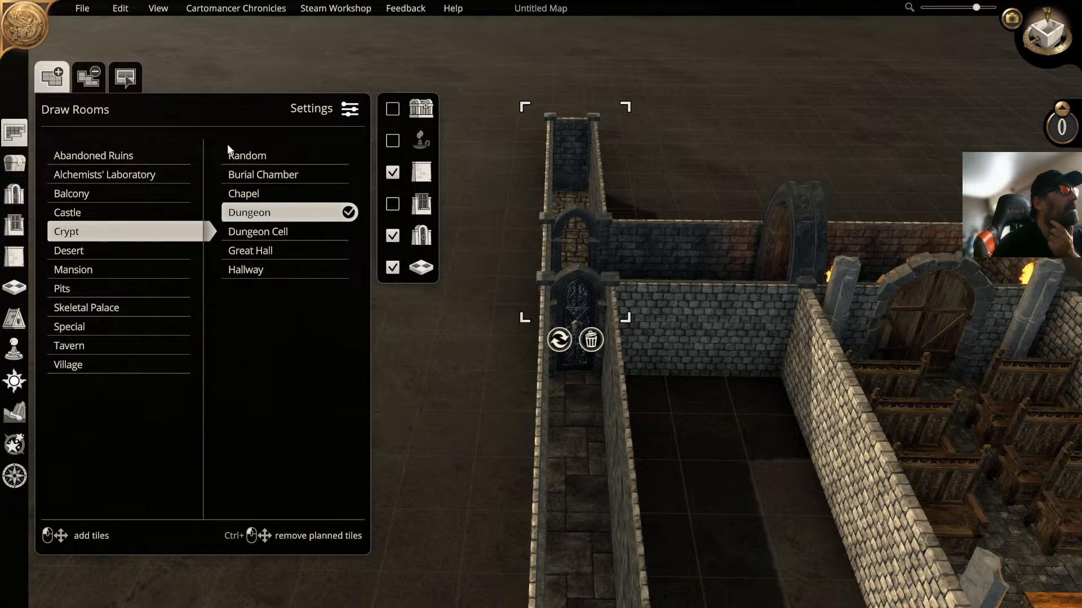
left_click(11, 202)
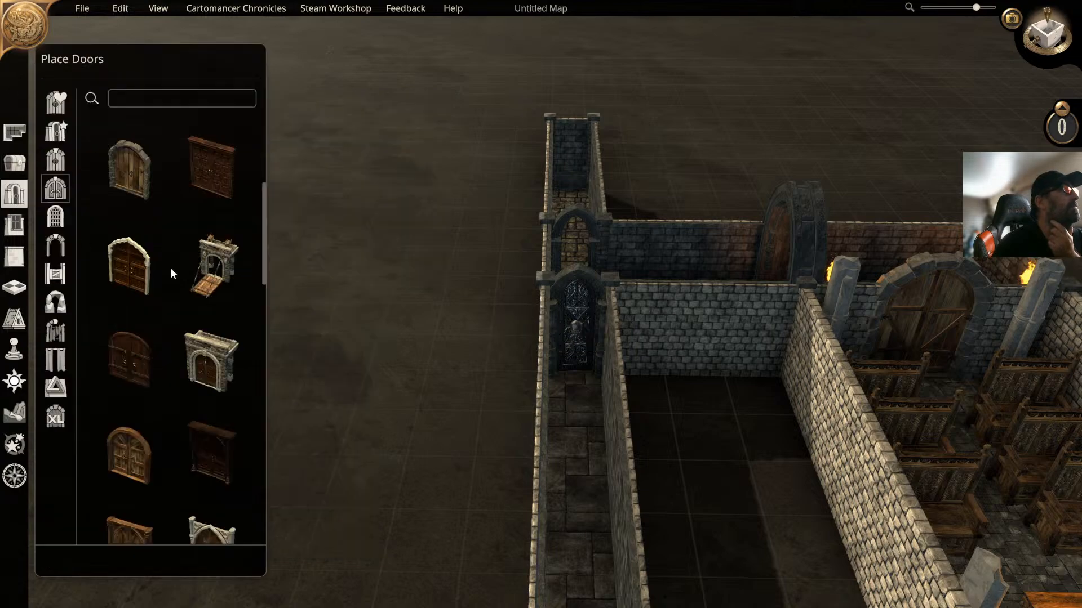
left_click(570, 311)
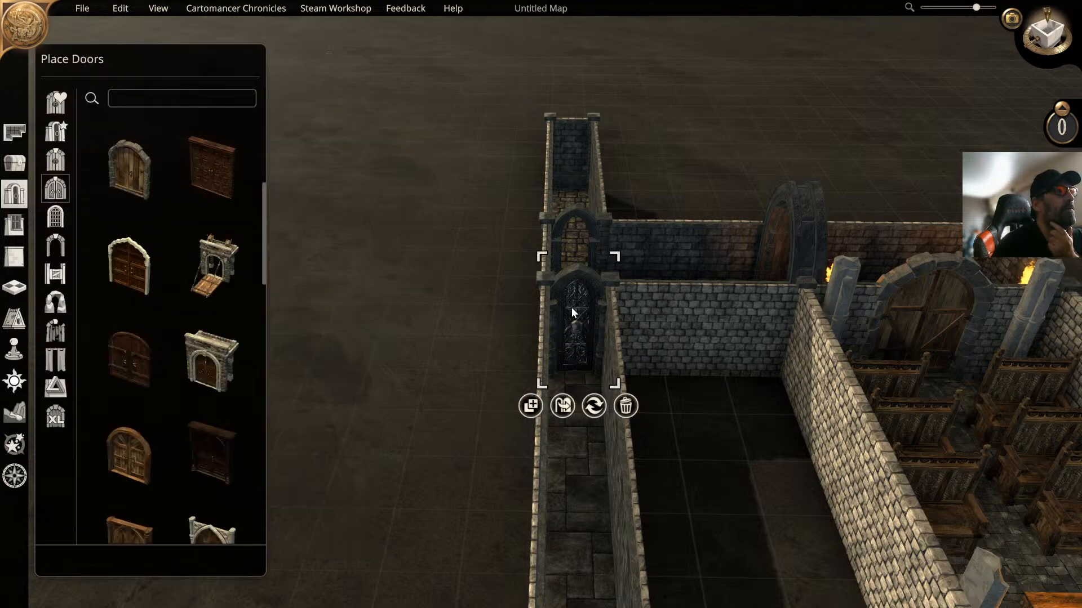
left_click(625, 407)
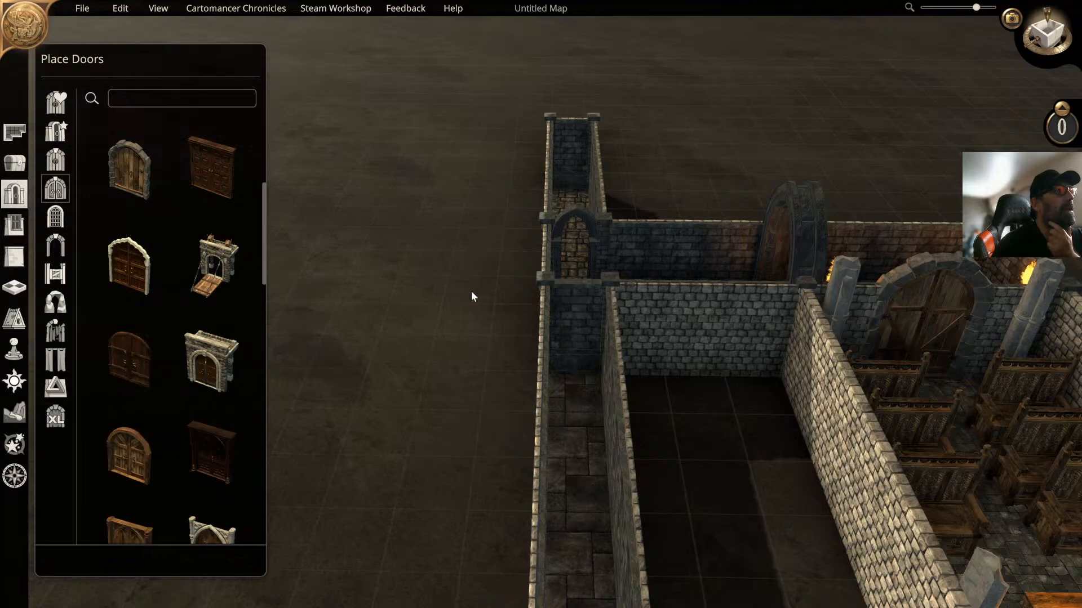
Step: Place a narrow dark stone archway in the wall where the ornate door stood
left_click(55, 246)
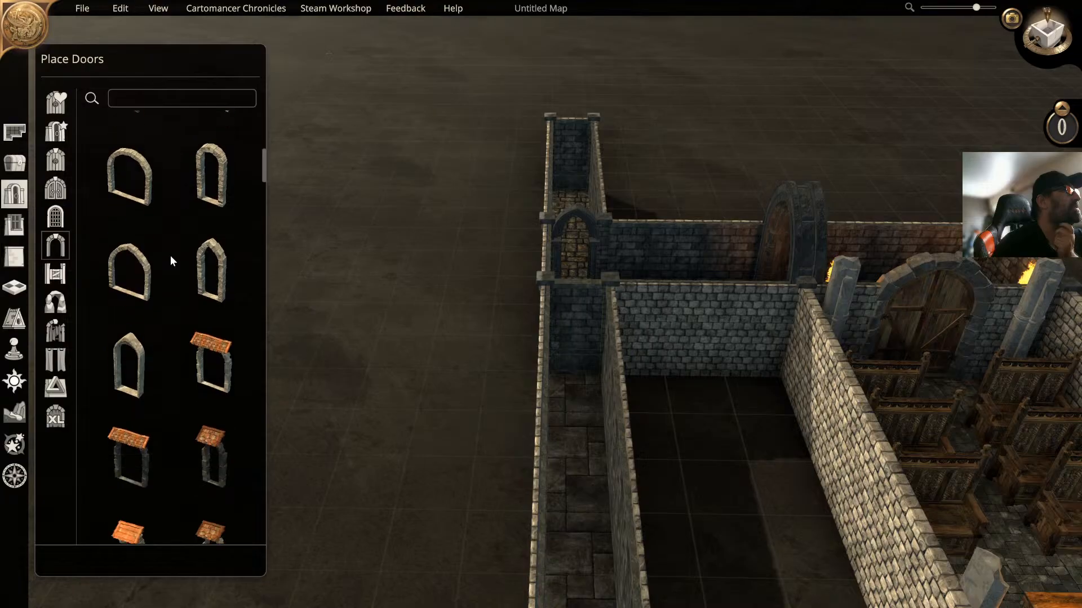
scroll(170, 261, "down", 3)
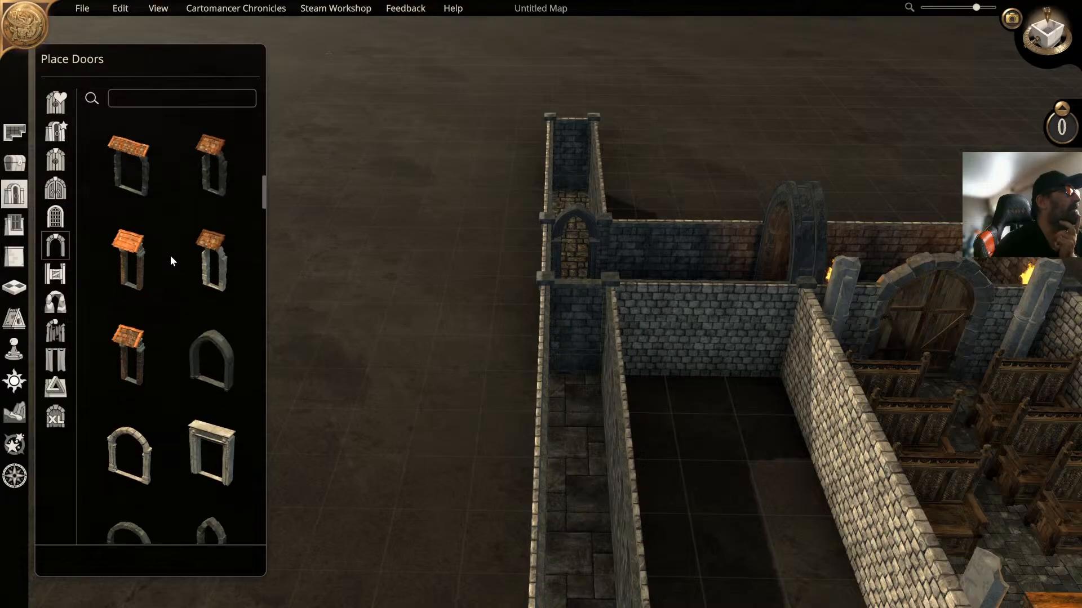
left_click_drag(264, 194, 256, 229)
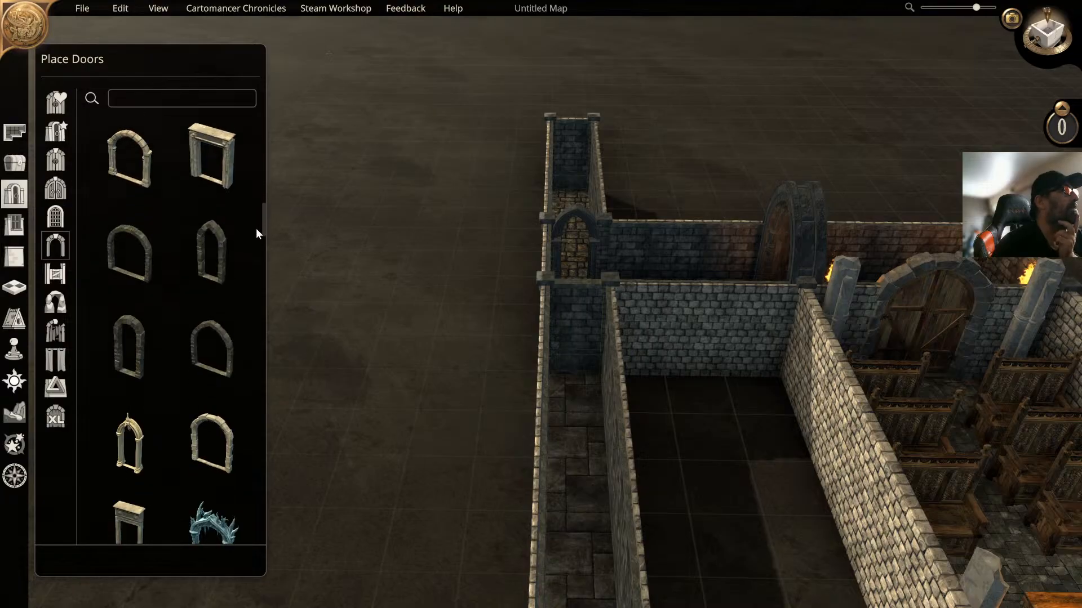
scroll(256, 229, "down", 2)
left_click(137, 173)
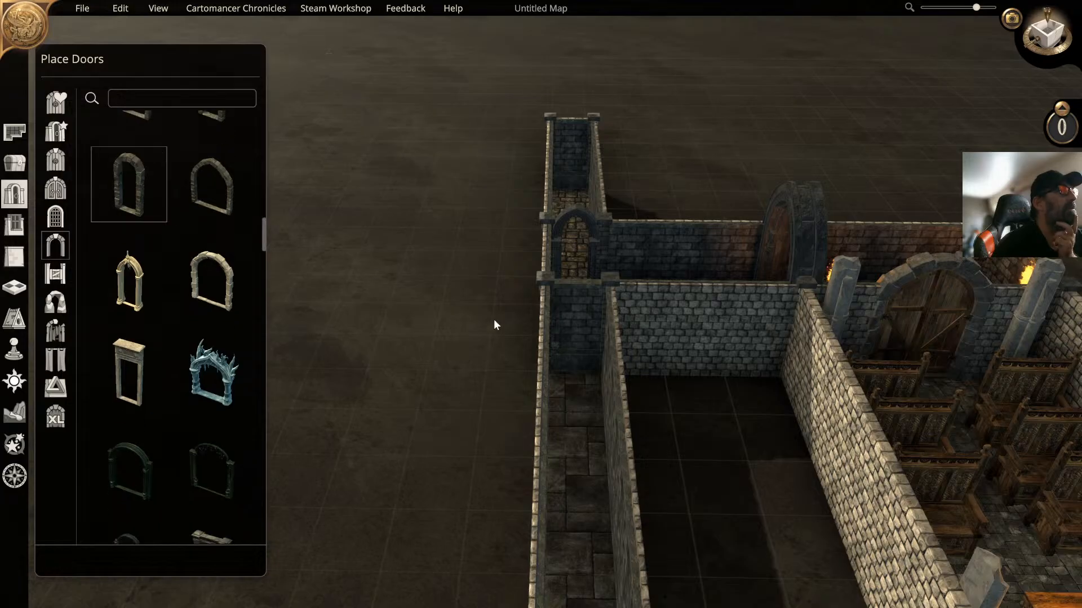
left_click(589, 347)
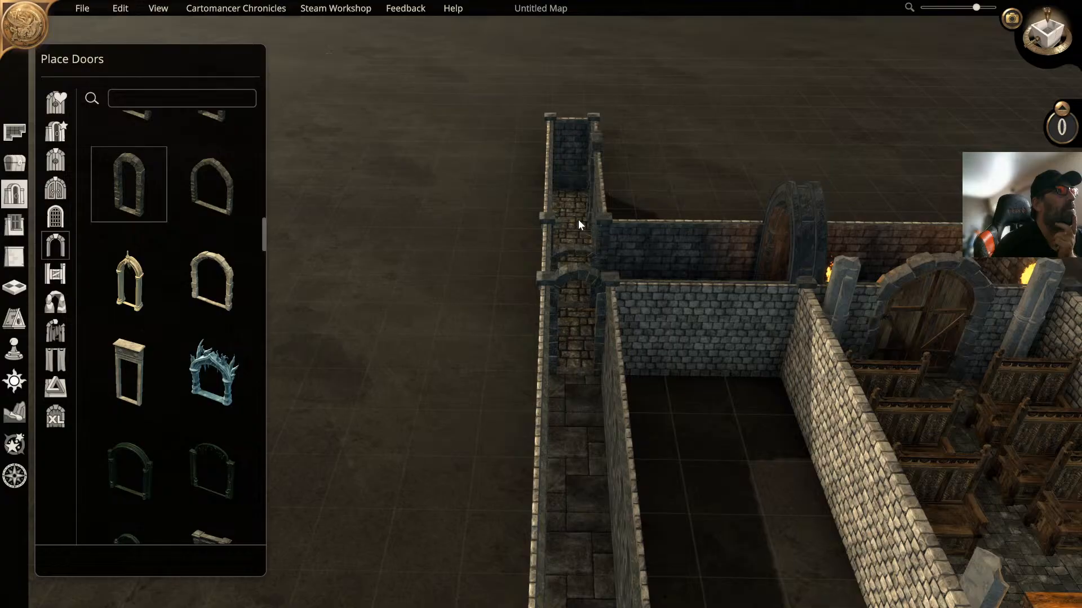
Step: Delete the large stone arch between the torch-lit dungeon room and the connecting corridor
middle_click_drag(481, 238, 539, 241)
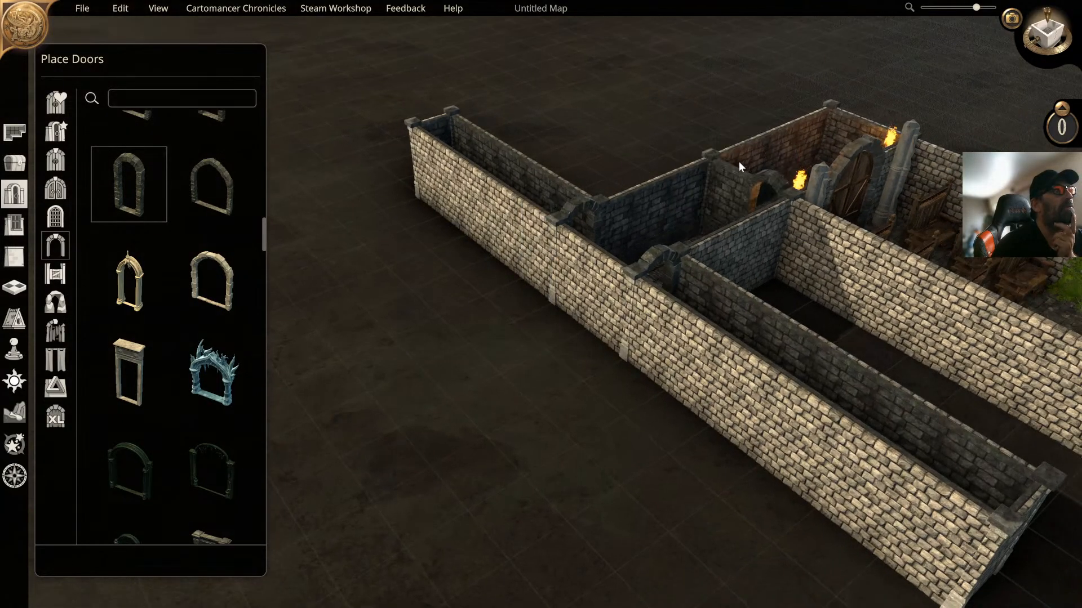
middle_click_drag(702, 172, 596, 218)
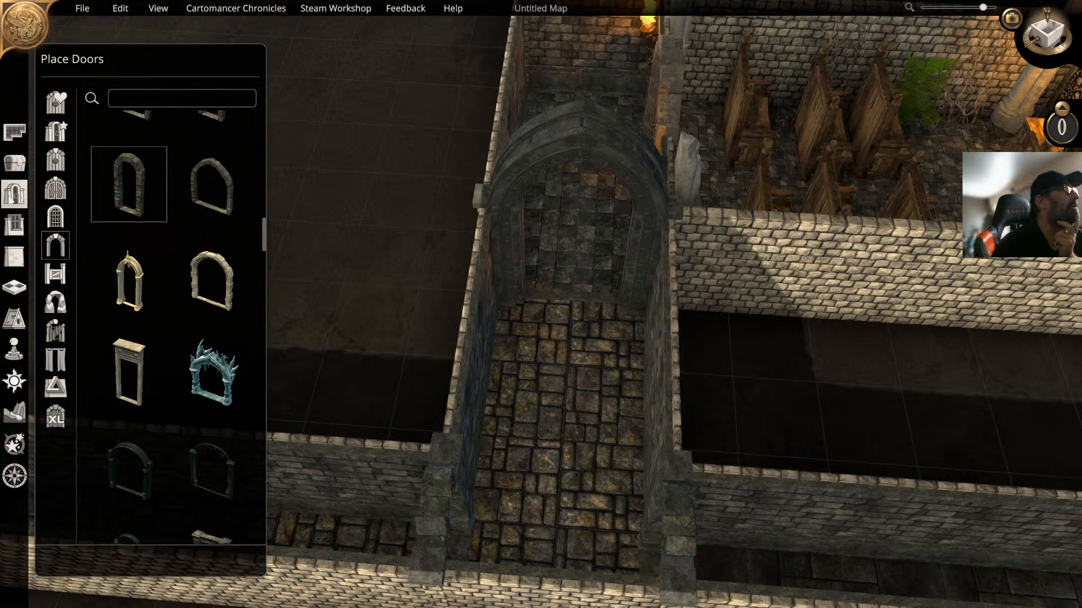
left_click(12, 196)
left_click(557, 149)
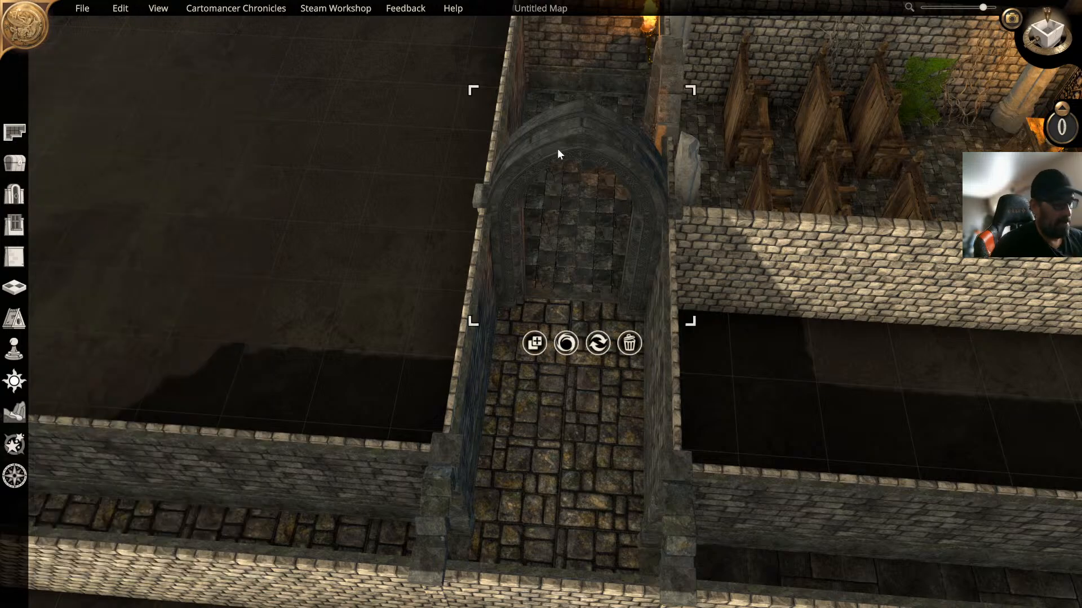
key("Delete")
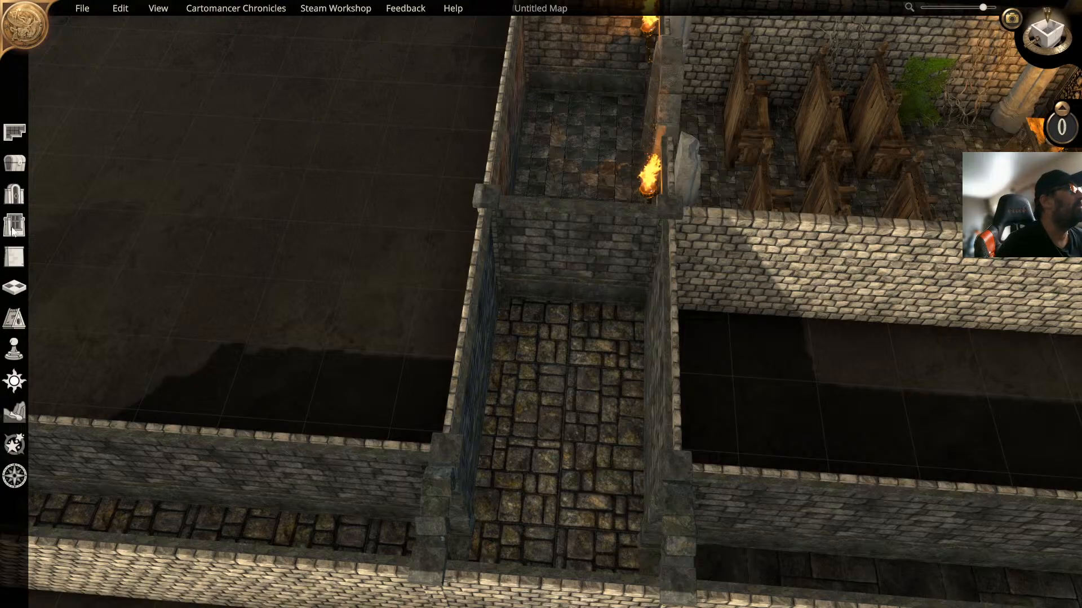
Step: Remove the wall separating the torch-lit dungeon room from the connecting corridor by brushing over it with Remove Walls
left_click(14, 260)
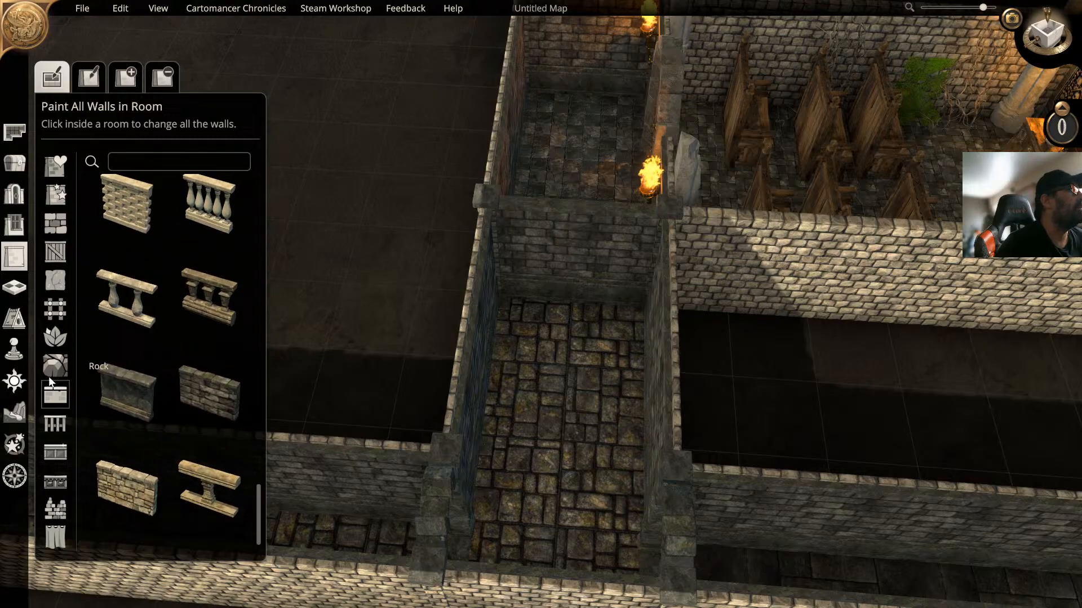
scroll(49, 377, "down", 2)
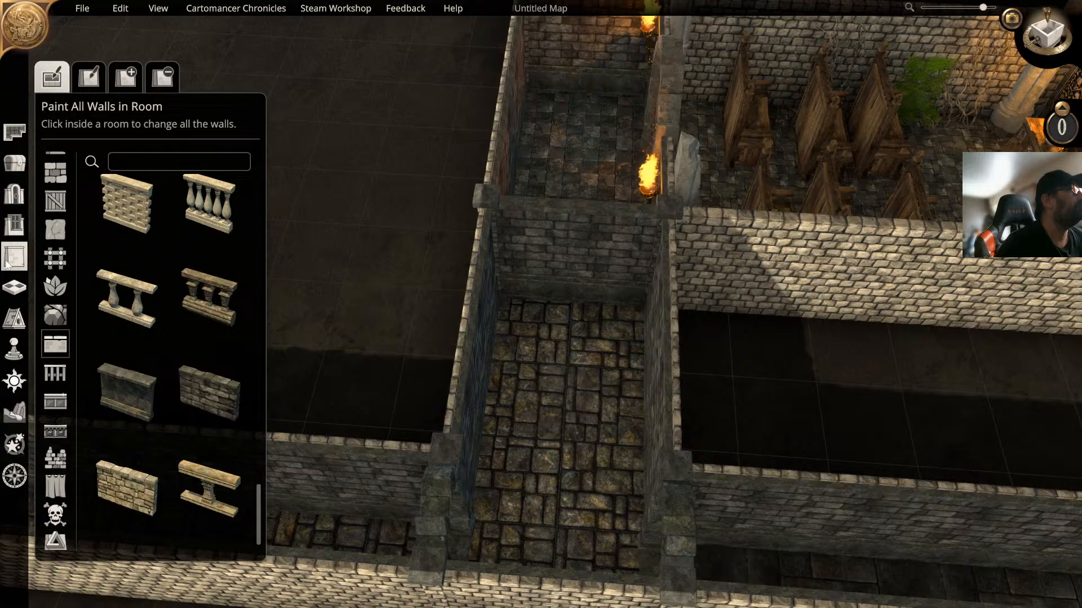
left_click(163, 77)
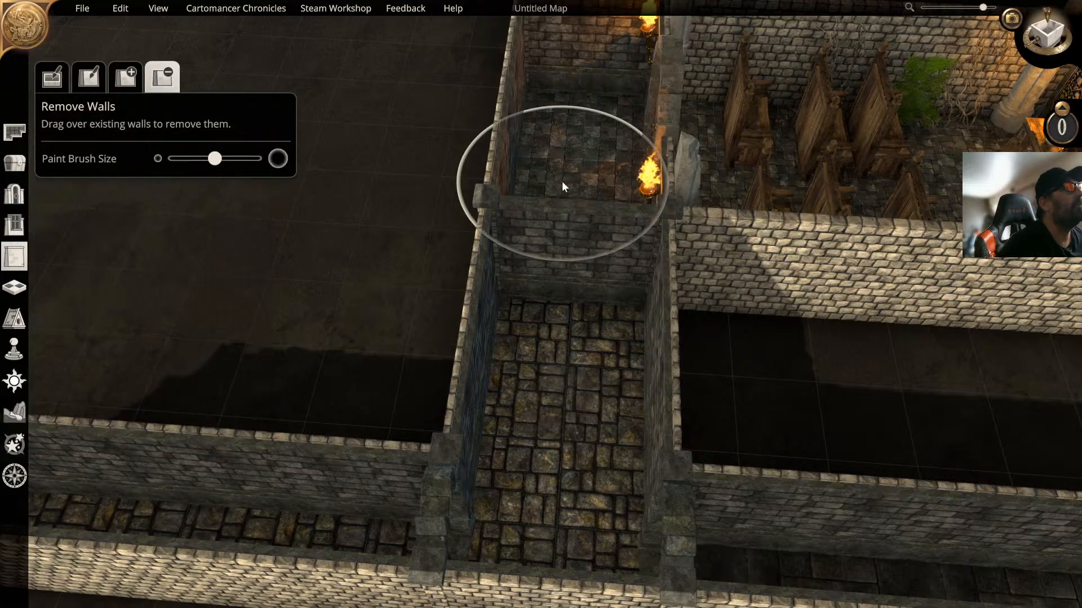
left_click_drag(570, 273, 562, 235)
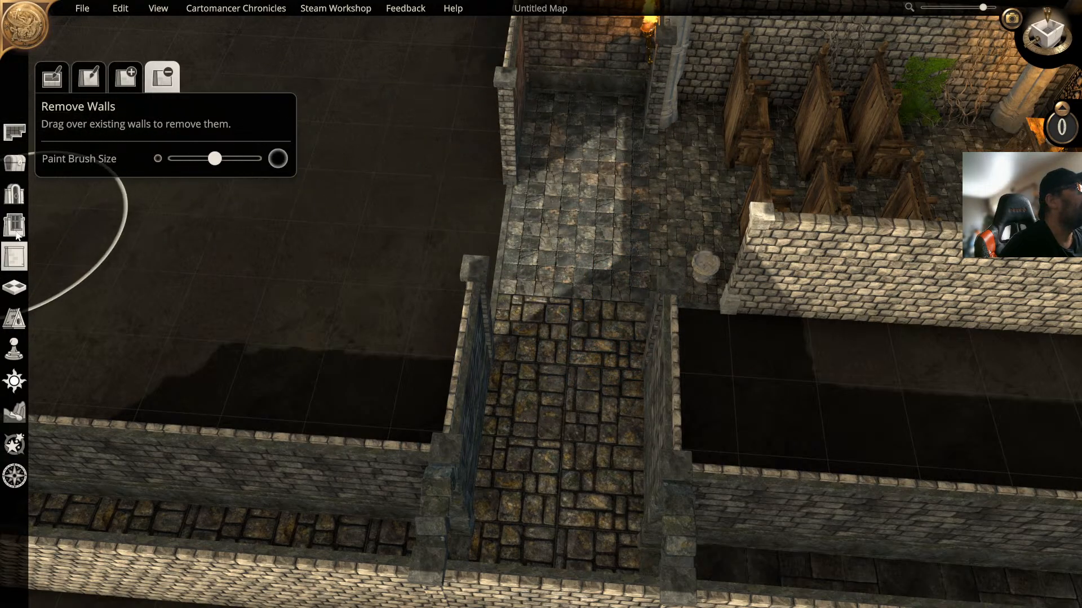
left_click(125, 77)
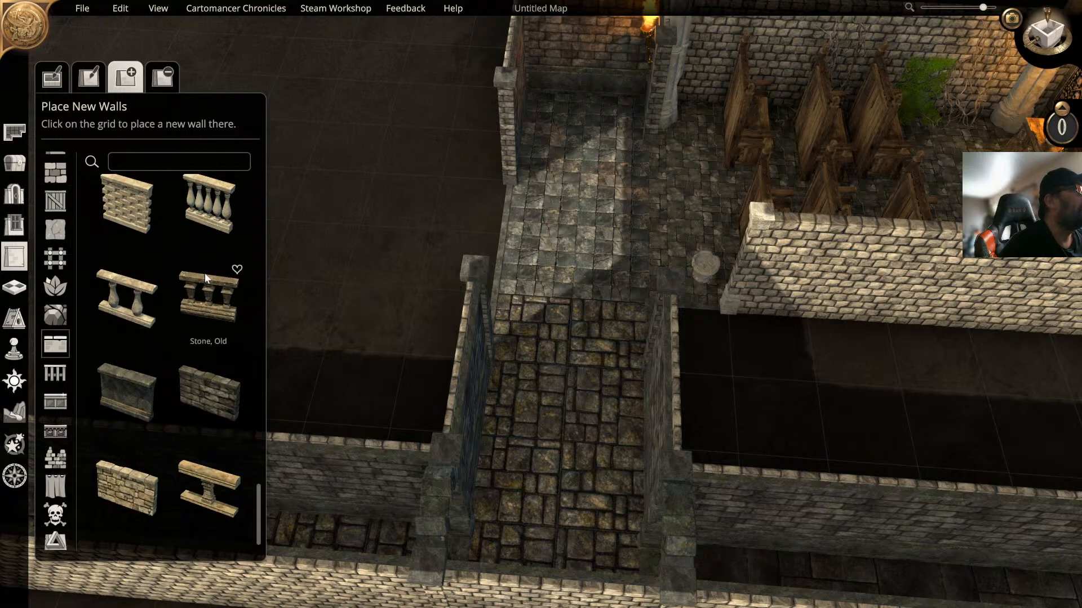
left_click(208, 390)
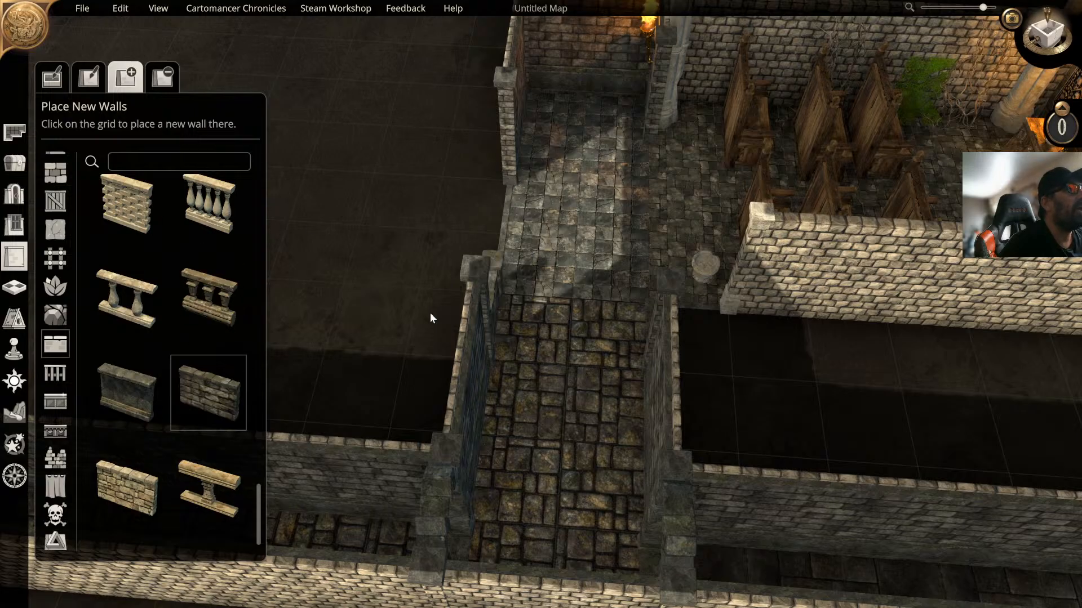
left_click(148, 387)
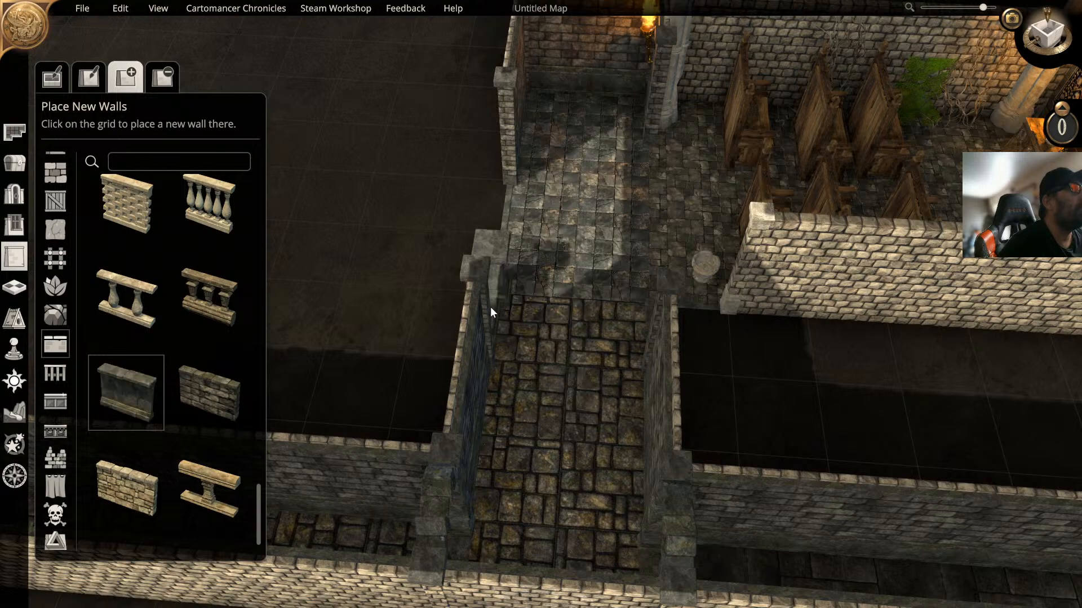
scroll(250, 344, "down", 1)
scroll(250, 344, "up", 1)
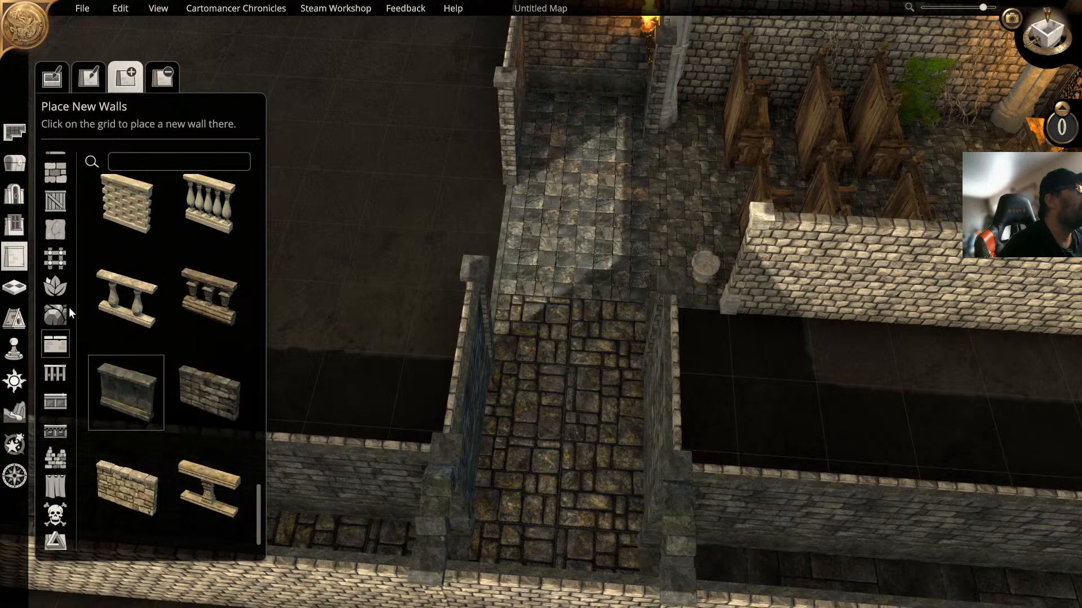
scroll(48, 293, "up", 3)
scroll(48, 292, "down", 1)
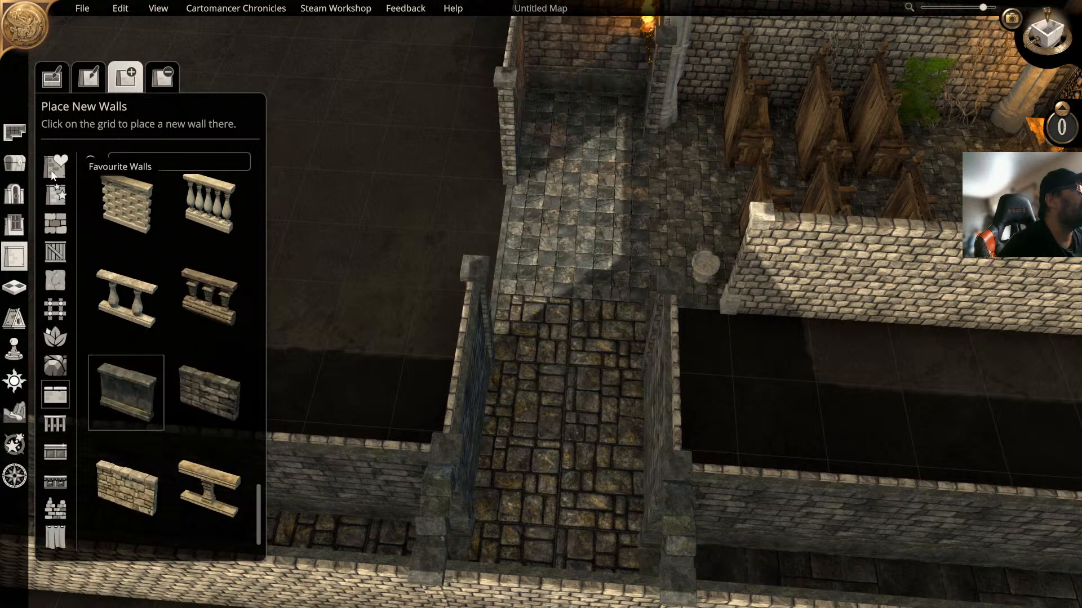
left_click(54, 169)
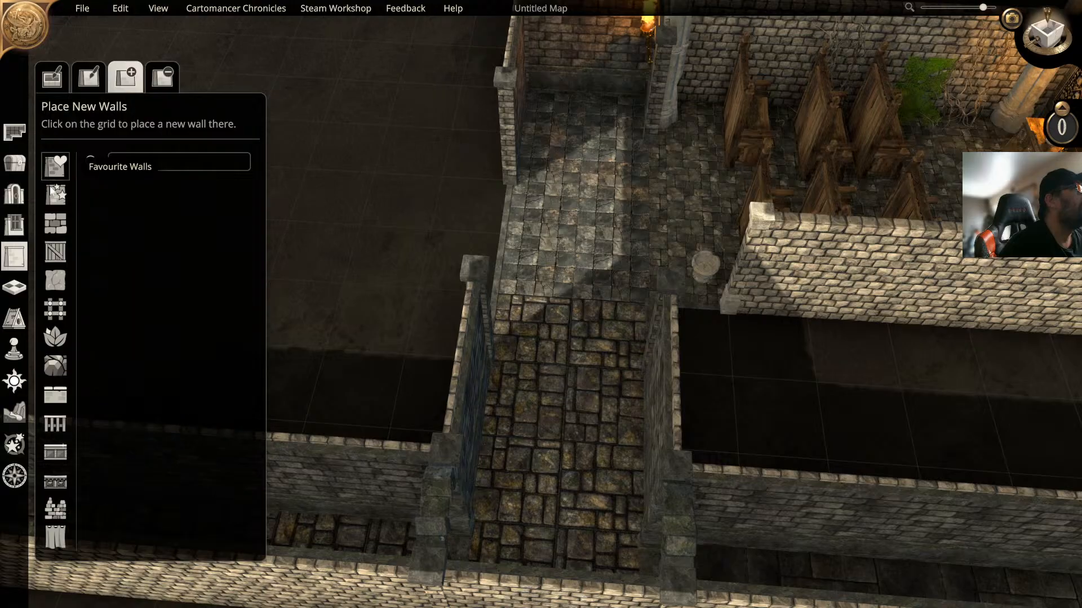
Step: Place Crypt Stone walls along the open outer side between the torch-lit end and the connecting corridor
left_click(55, 224)
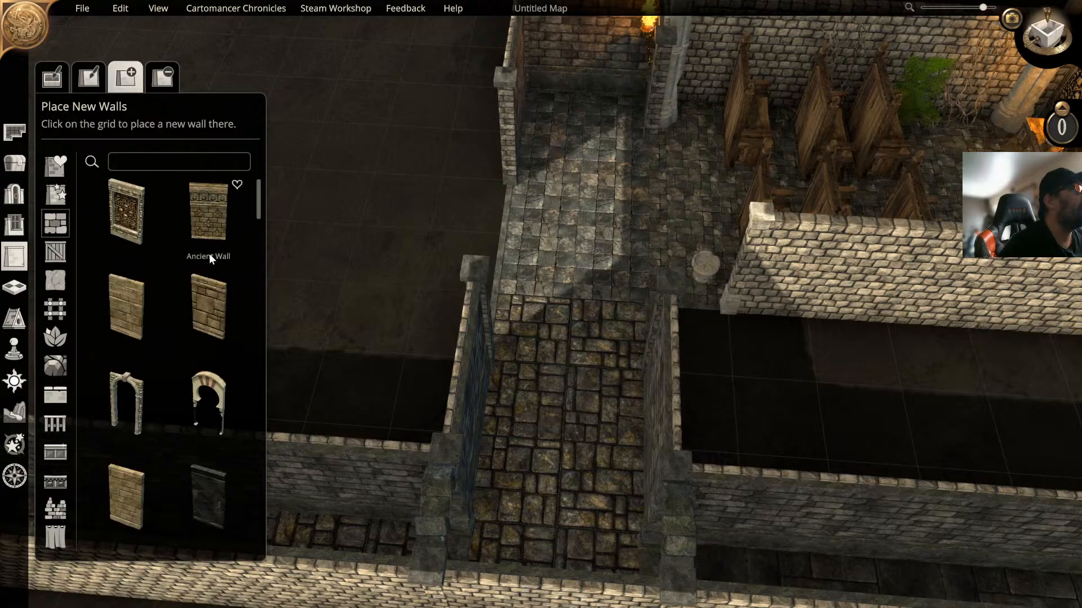
scroll(132, 302, "down", 5)
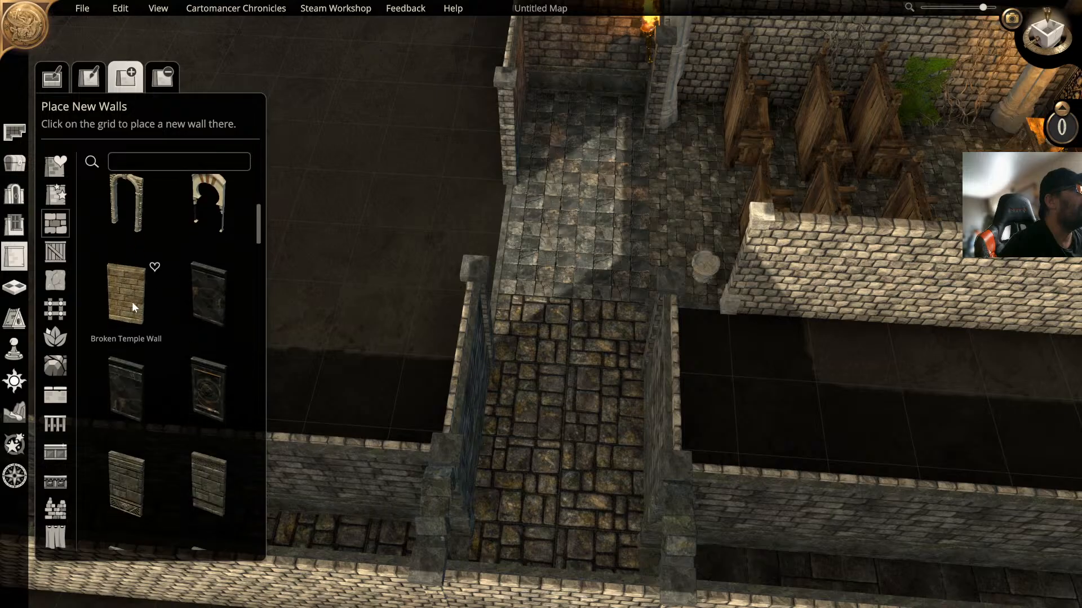
scroll(132, 302, "down", 3)
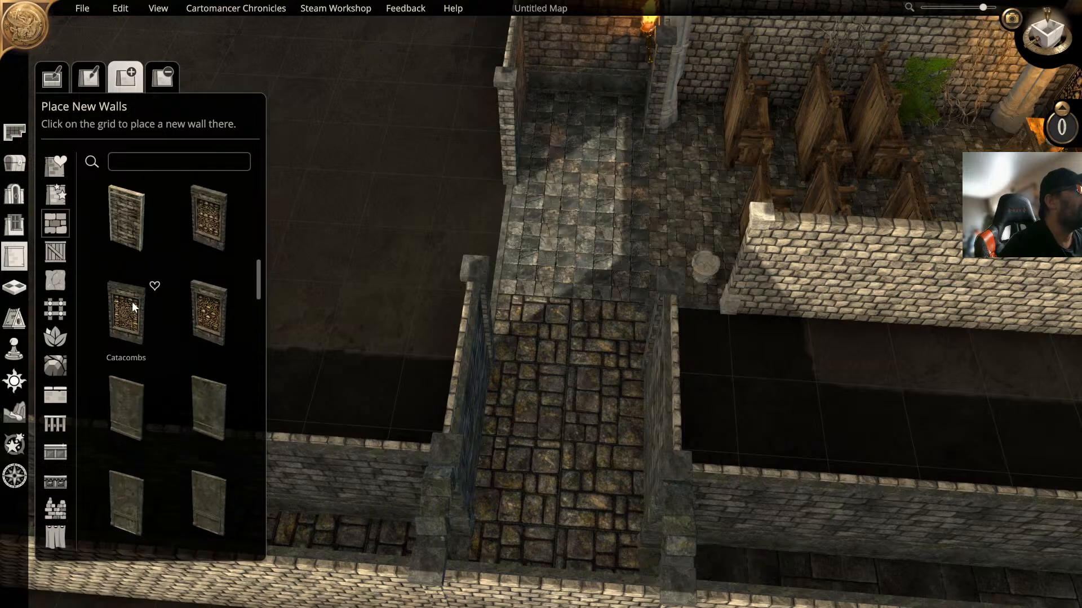
scroll(186, 233, "down", 2)
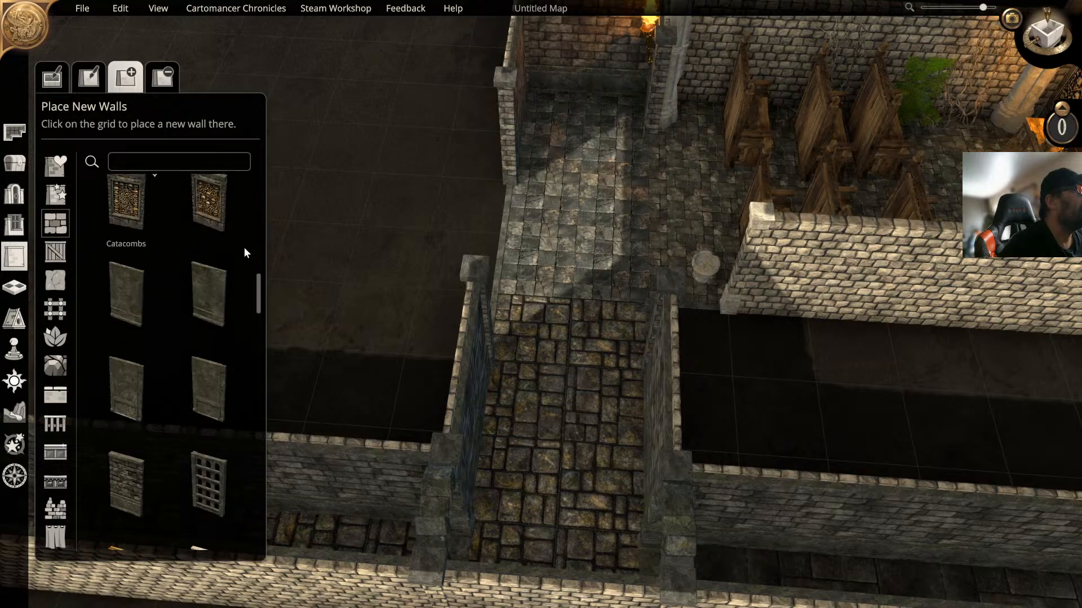
left_click_drag(259, 289, 254, 306)
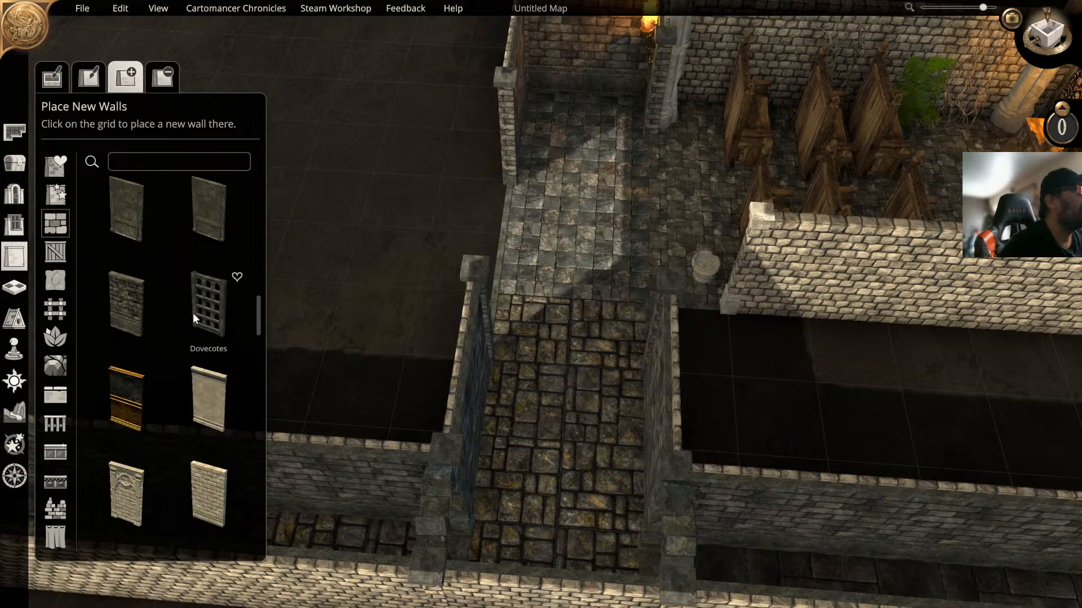
left_click(133, 309)
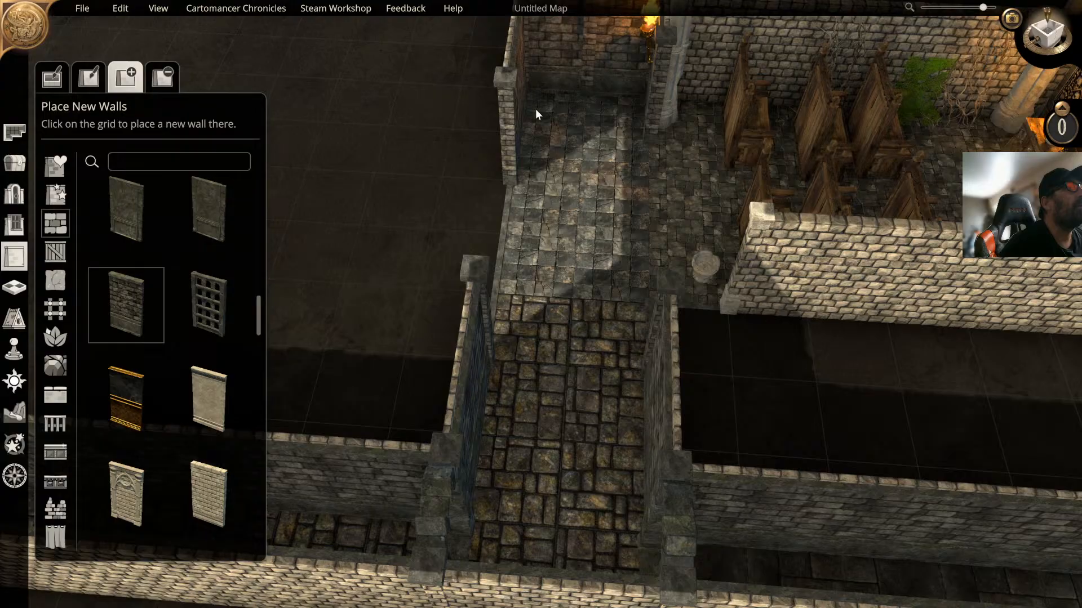
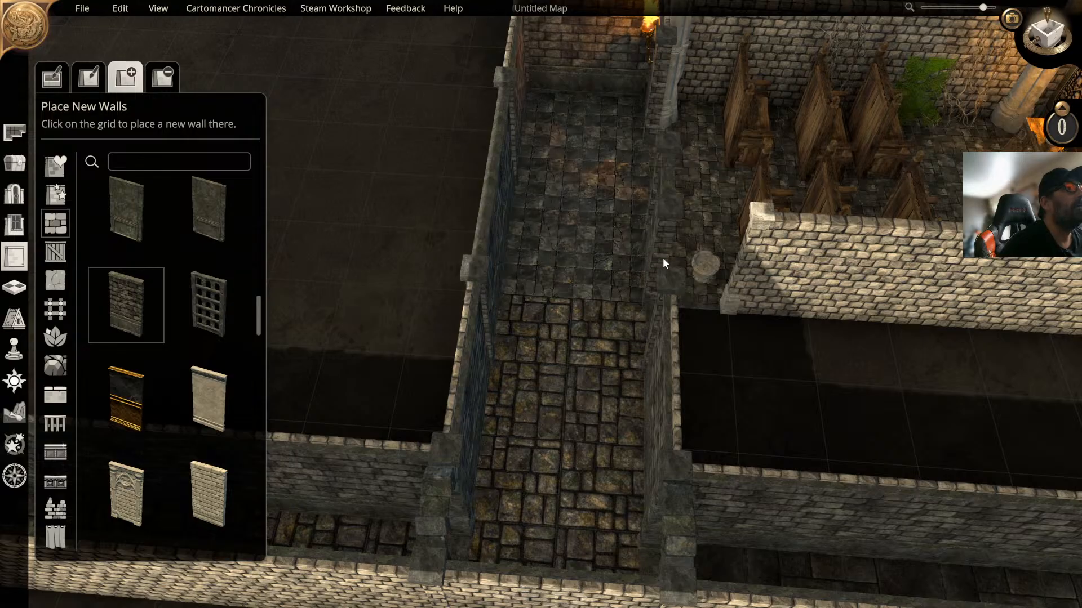
Step: Extend the connecting corridor's inner wall past the pews with a Crypt Stone section
middle_click_drag(606, 244, 681, 306)
left_click(715, 347)
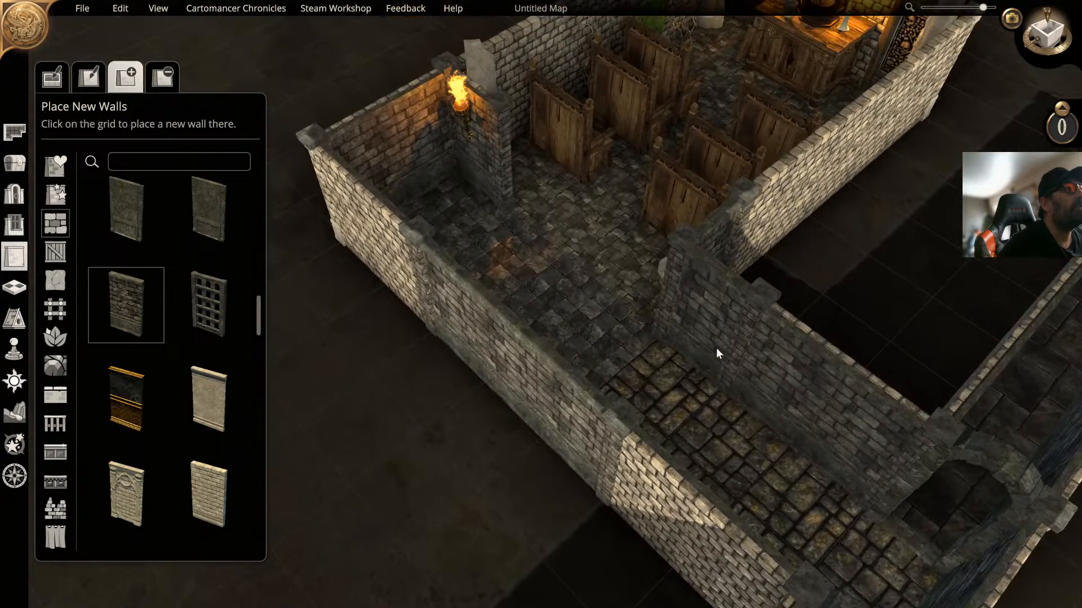
left_click_drag(587, 248, 640, 296)
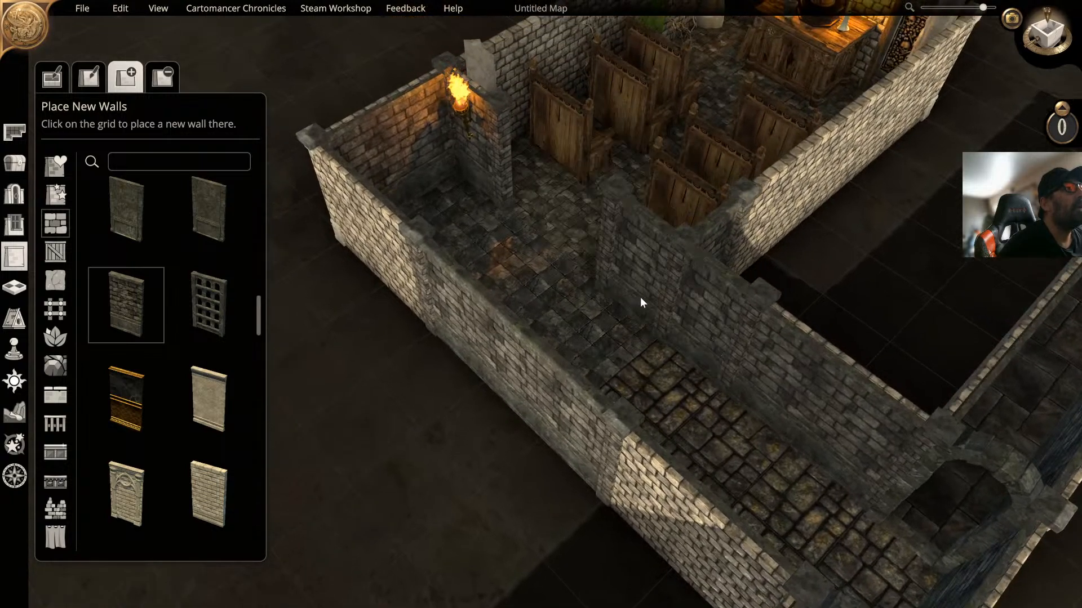
middle_click_drag(553, 262, 519, 265)
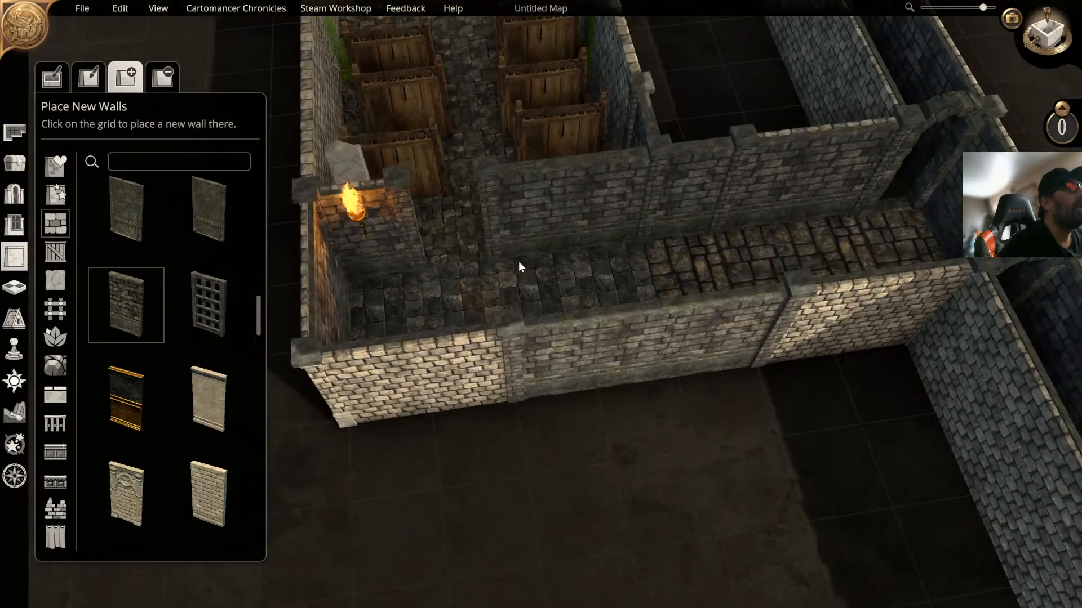
Step: Choose the arched wooden double door with the stone frame from the double doors
left_click(14, 197)
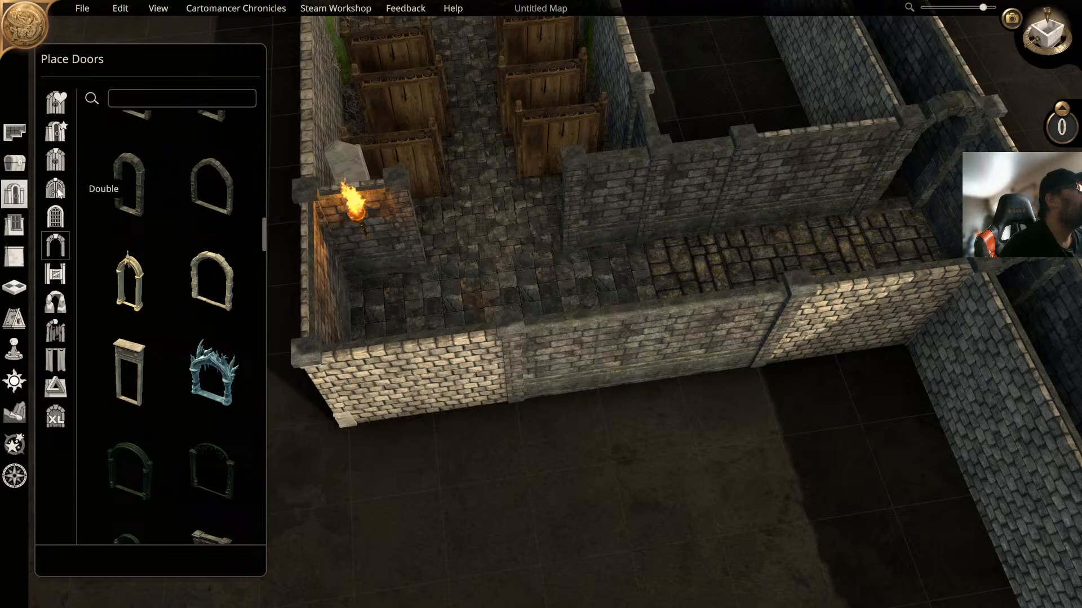
left_click(55, 188)
scroll(152, 260, "up", 5)
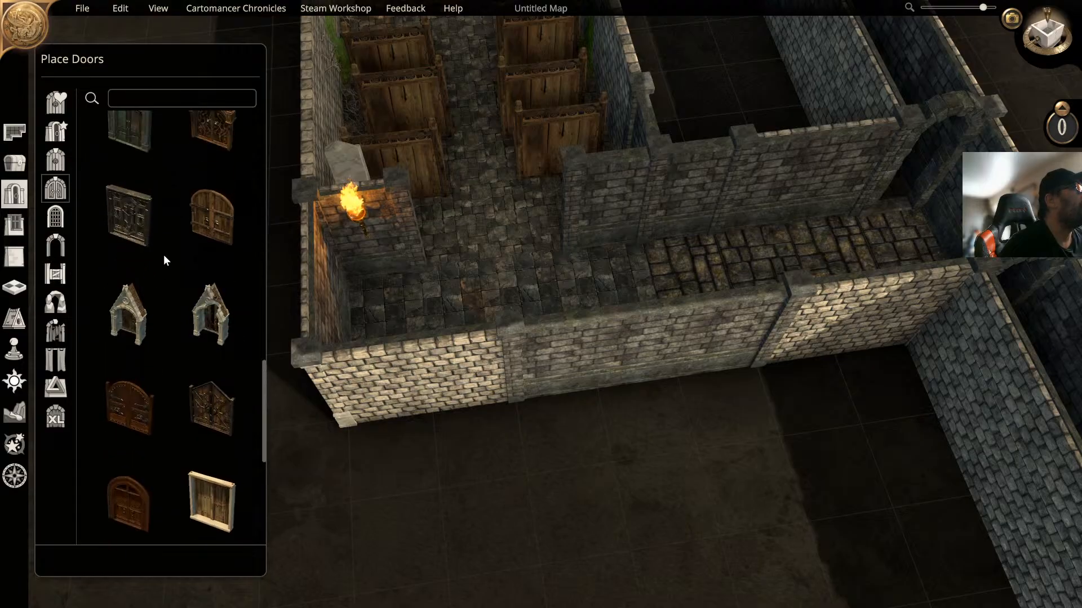
scroll(174, 249, "up", 2)
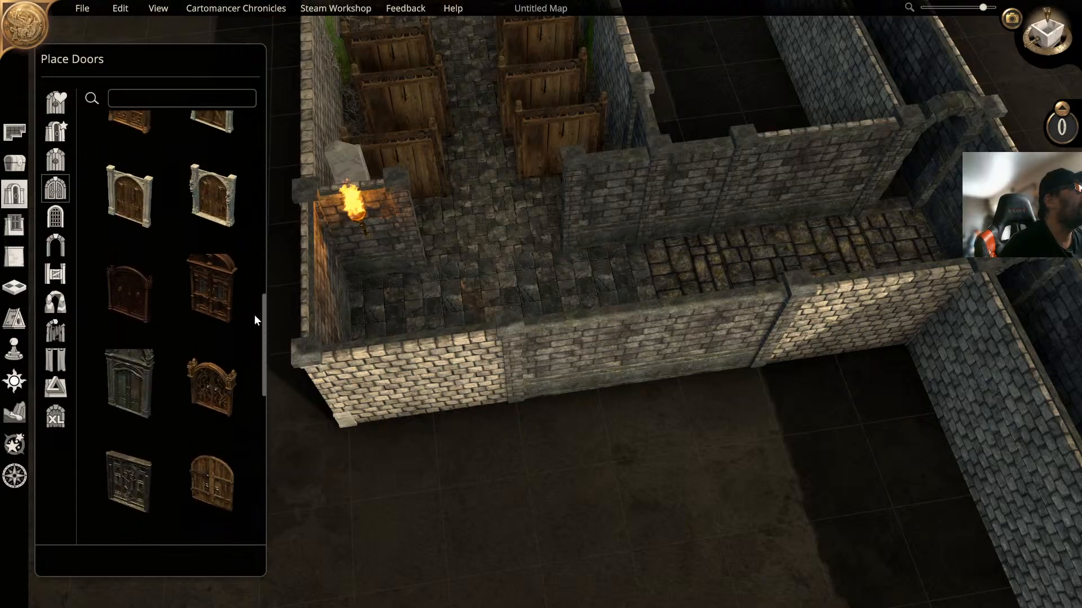
scroll(264, 311, "up", 2)
scroll(257, 277, "up", 5)
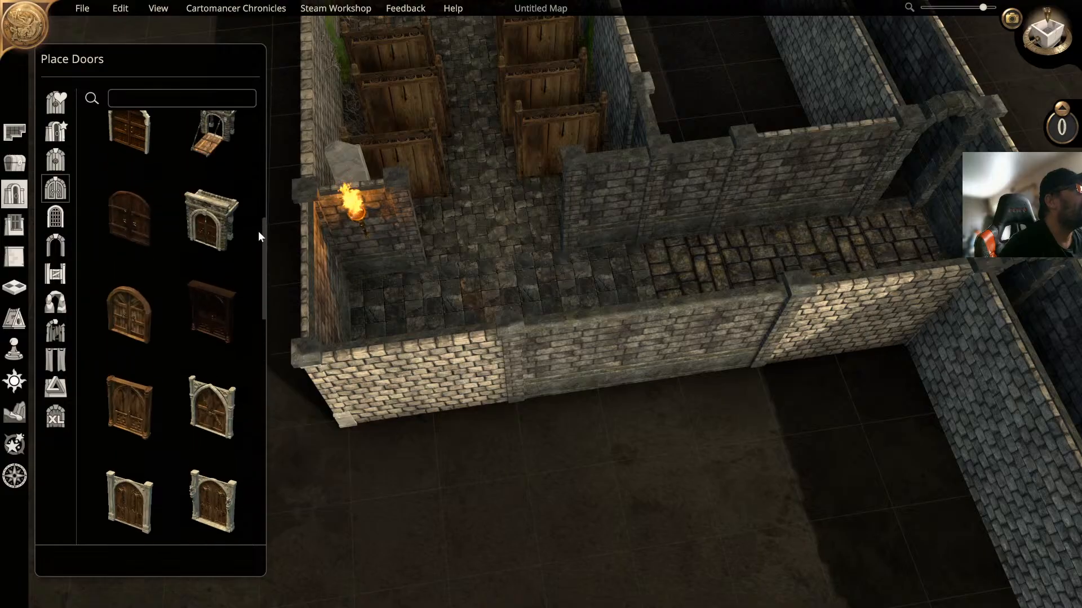
scroll(246, 186, "up", 3)
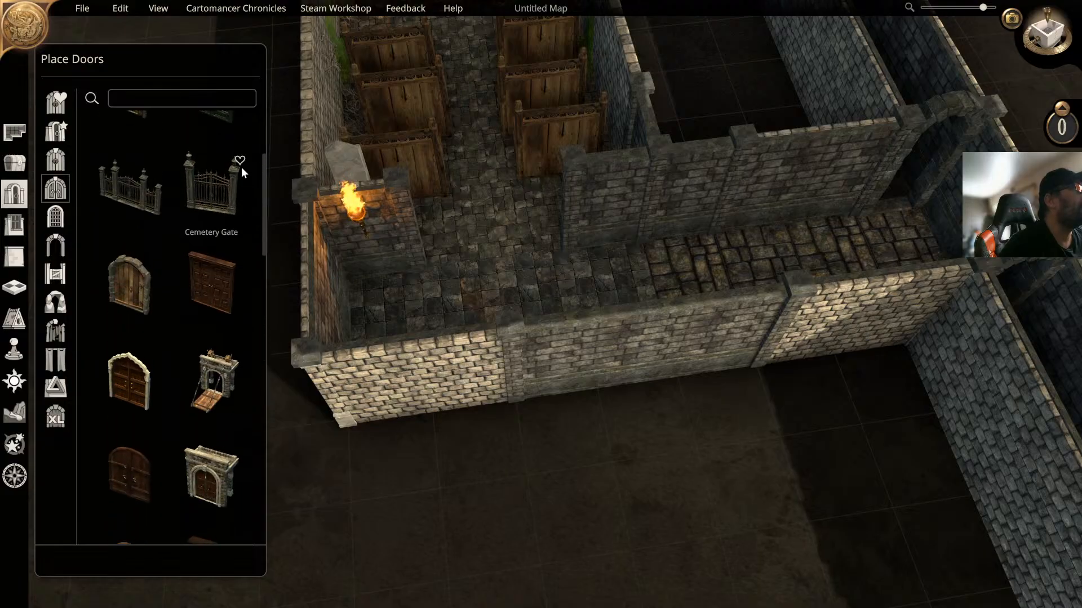
left_click(136, 309)
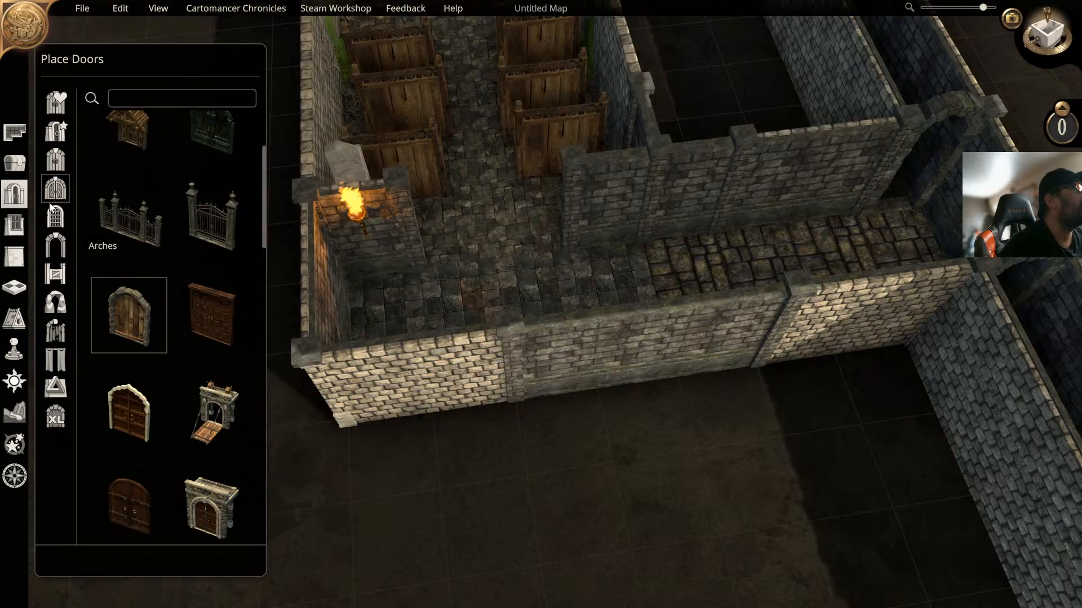
Step: Place a Crypt Stone wall across the remaining opening between the chapel pews and the corridor, up to the torch
left_click(14, 256)
scroll(143, 240, "down", 2)
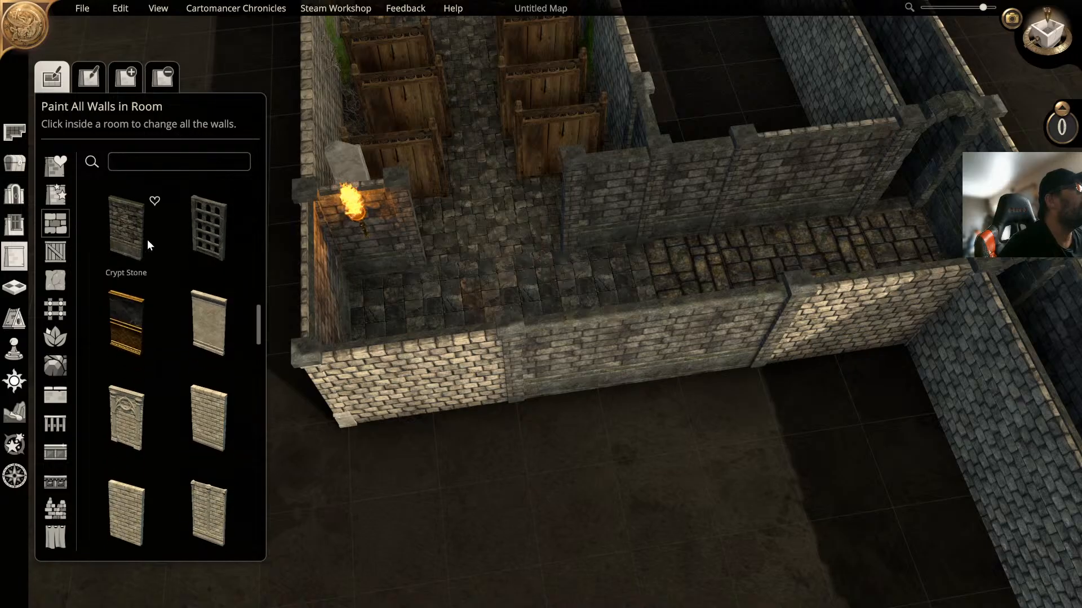
left_click(126, 222)
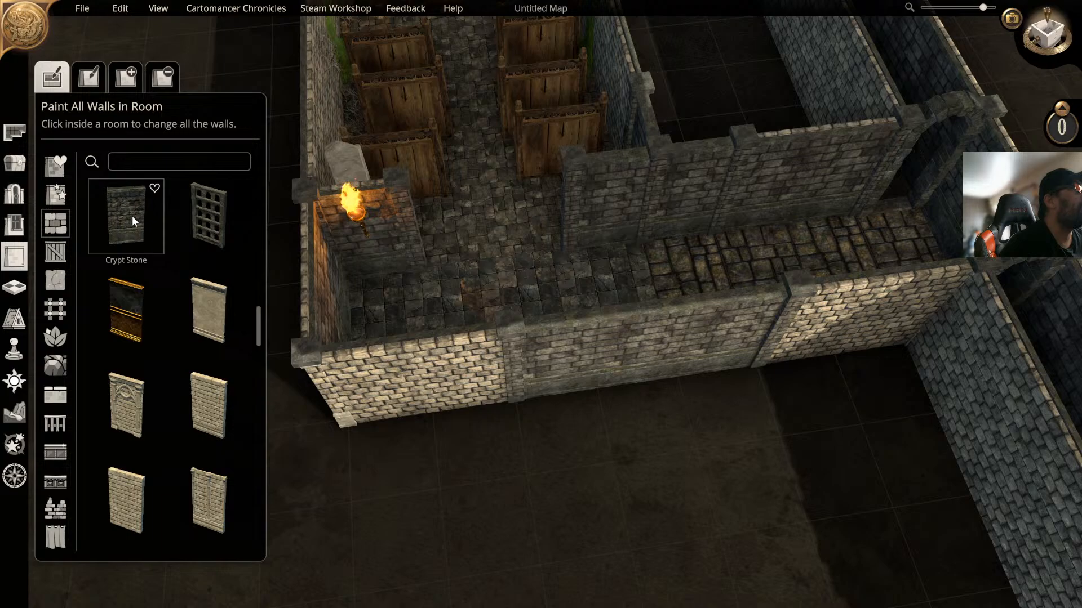
scroll(480, 221, "up", 3)
key("e")
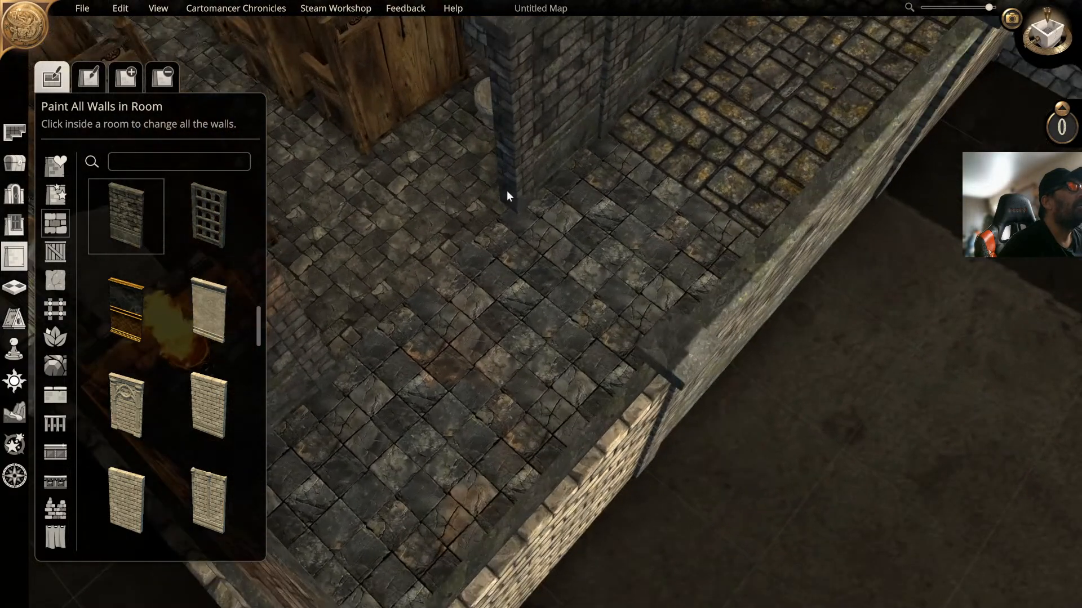
scroll(505, 161, "down", 2)
scroll(504, 161, "down", 3)
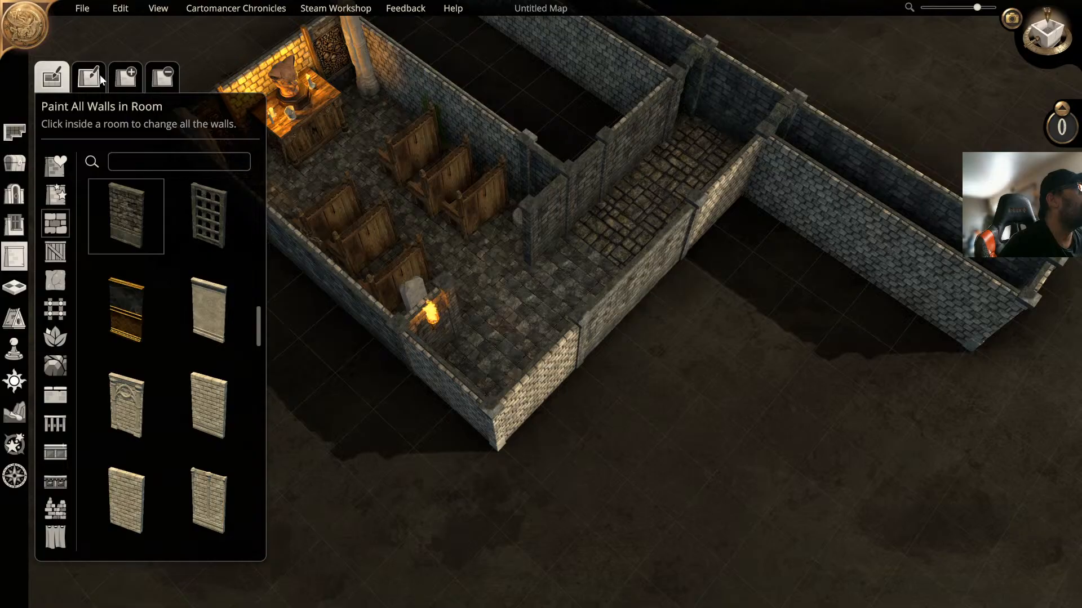
left_click(125, 81)
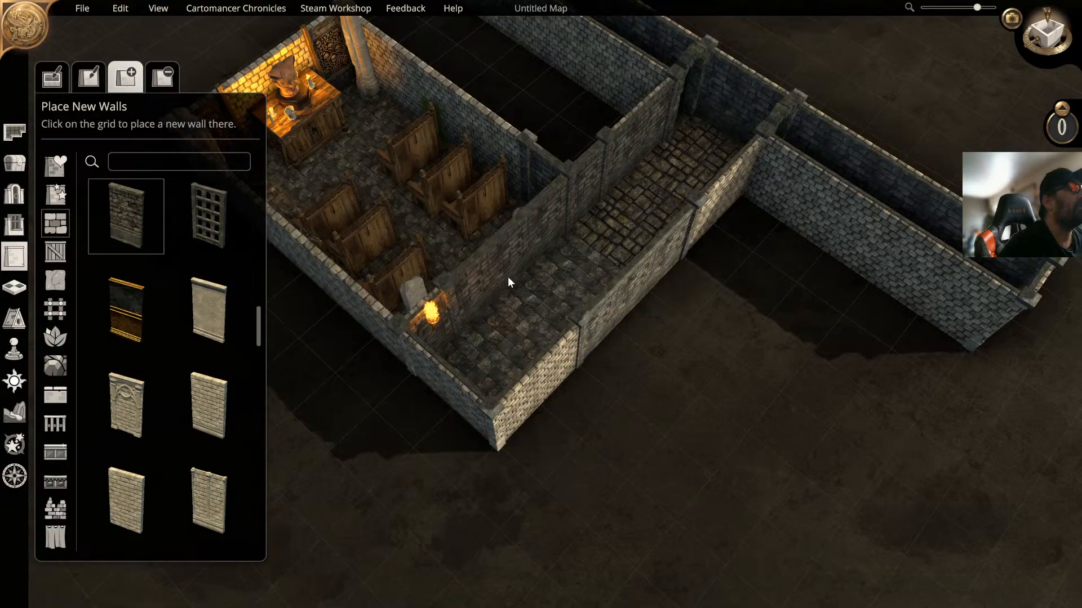
left_click(425, 338)
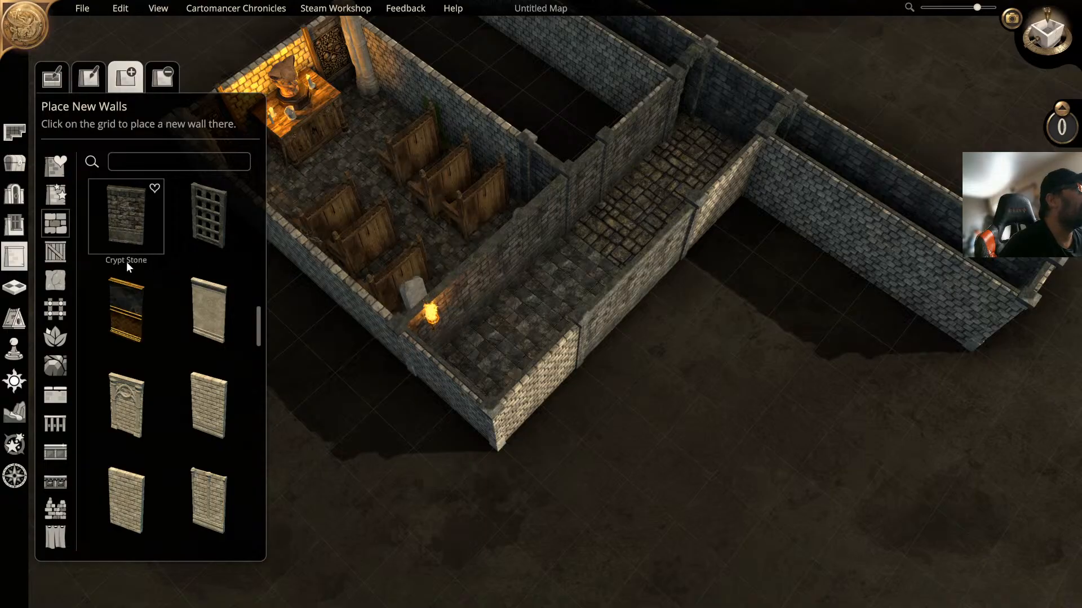
Step: Place the stone-framed arched wooden double door in the new Crypt Stone wall beside the torch
left_click(14, 194)
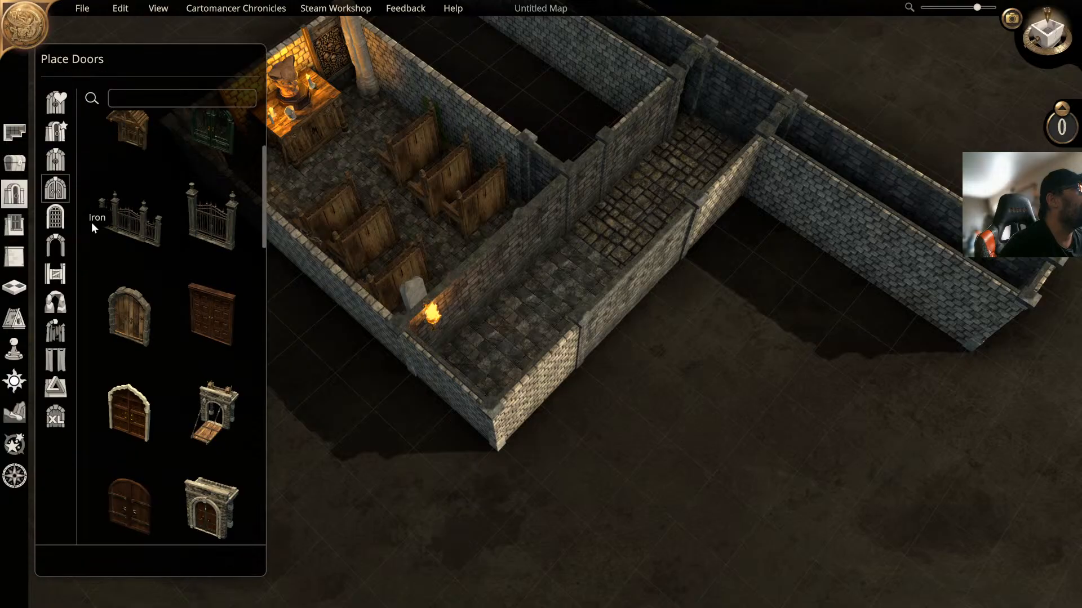
left_click(135, 329)
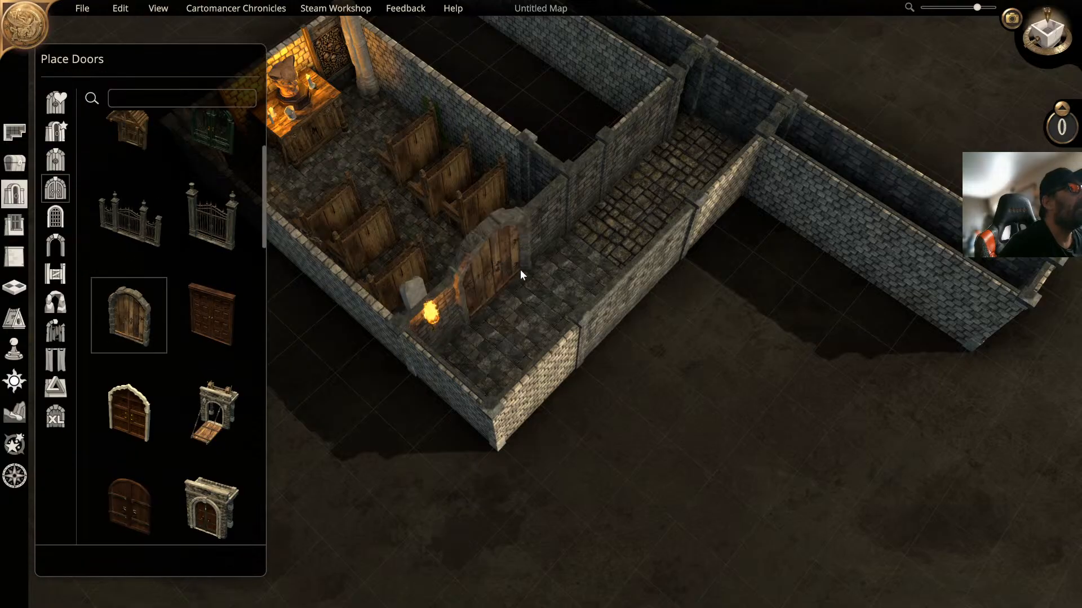
left_click(487, 283)
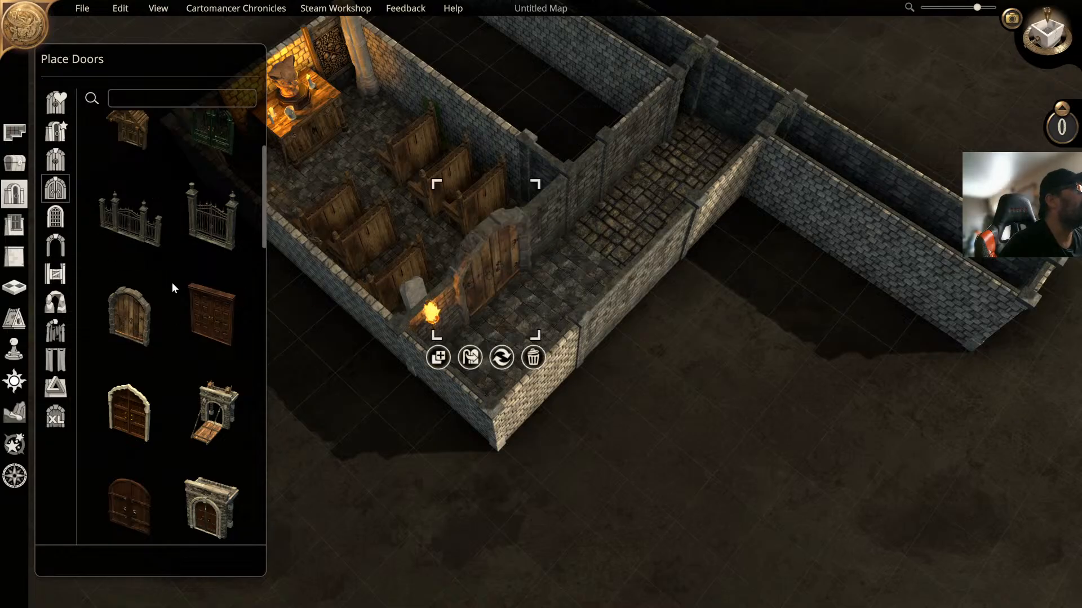
left_click(341, 361)
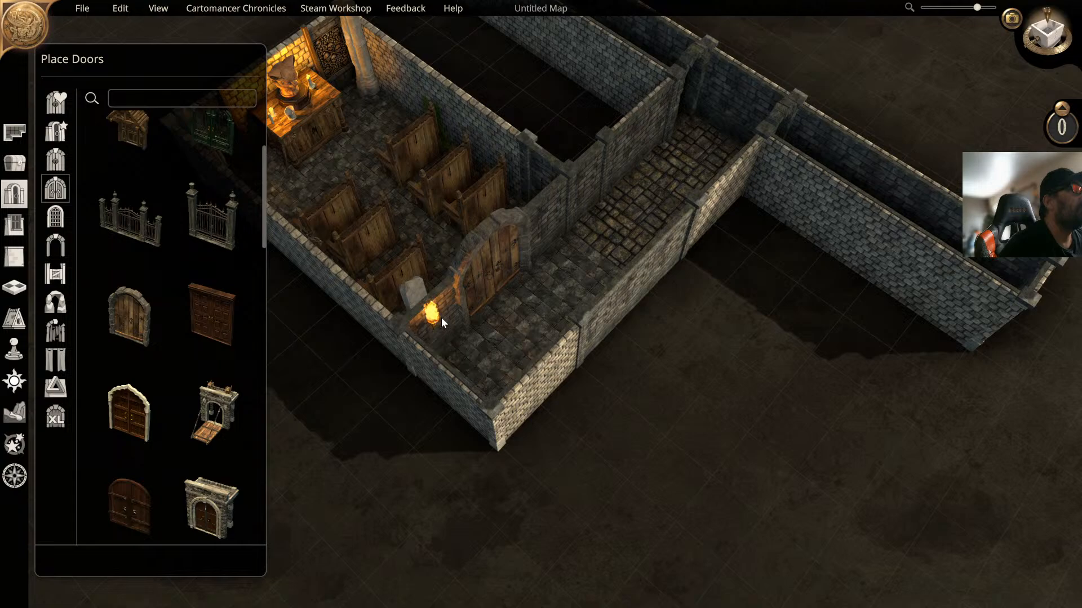
Step: Duplicate the wall torch and place the copy on the same wall on the other side of the double door
left_click(433, 319)
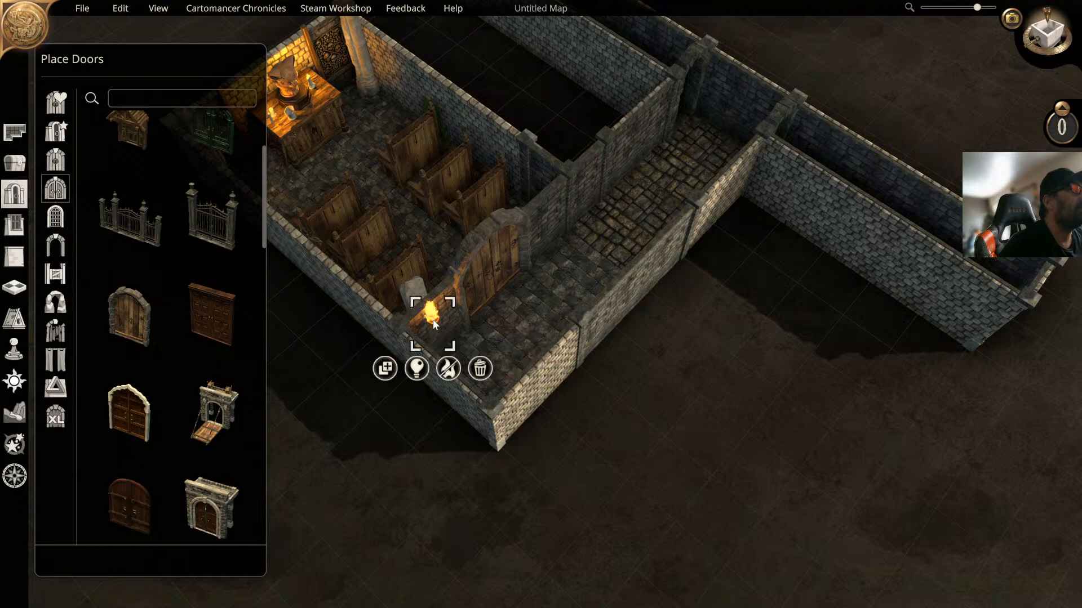
left_click(385, 368)
left_click(561, 270)
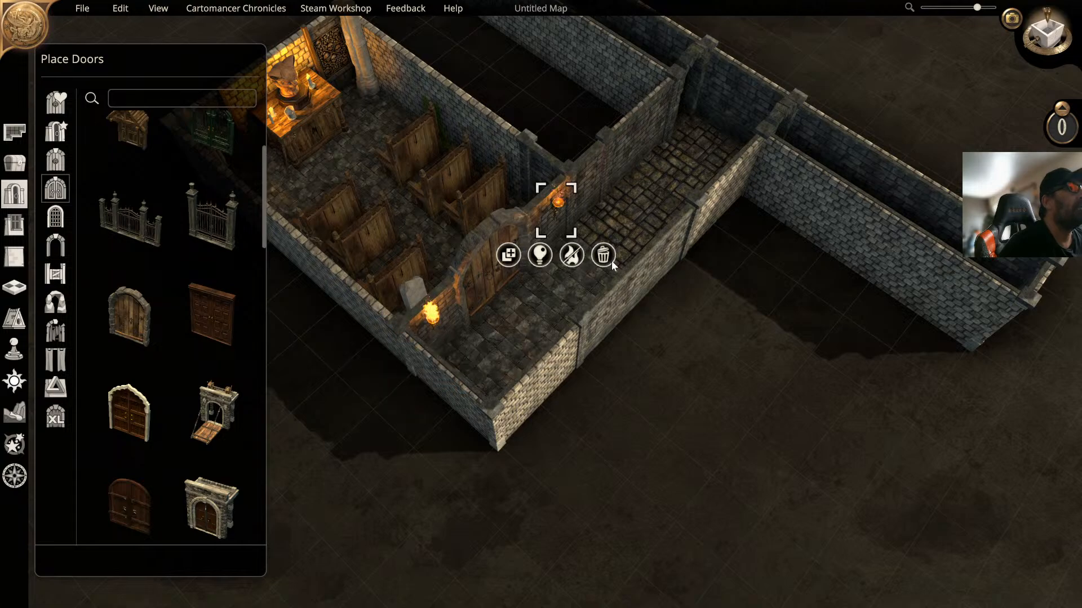
right_click_drag(635, 268, 680, 297)
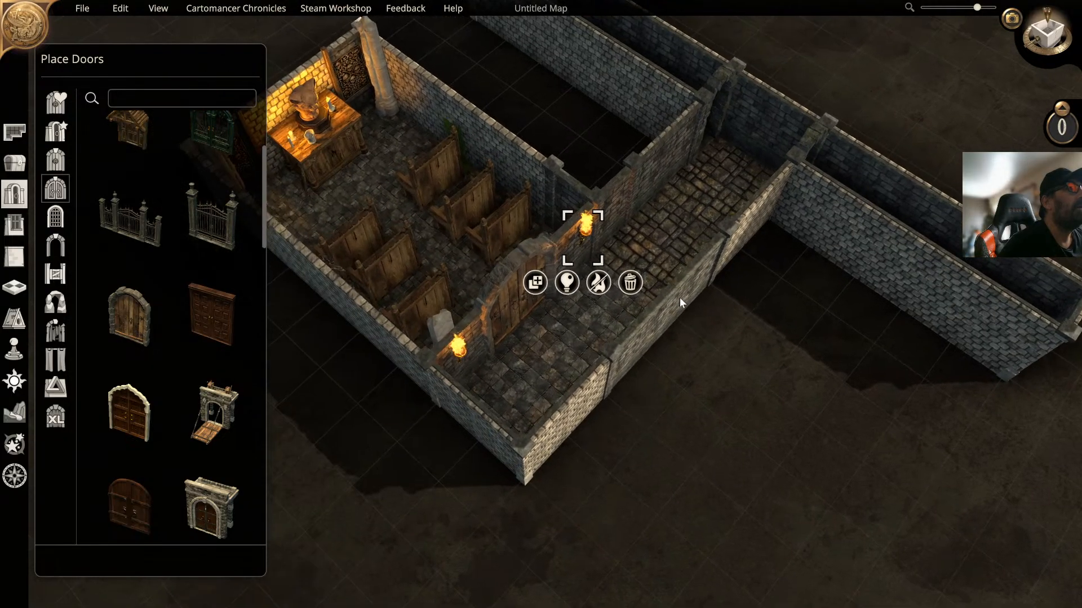
Step: Draw and build a 3 x 3 Crypt Dungeon room between the altar end of the chapel and the parallel corridor
middle_click_drag(679, 297, 495, 246)
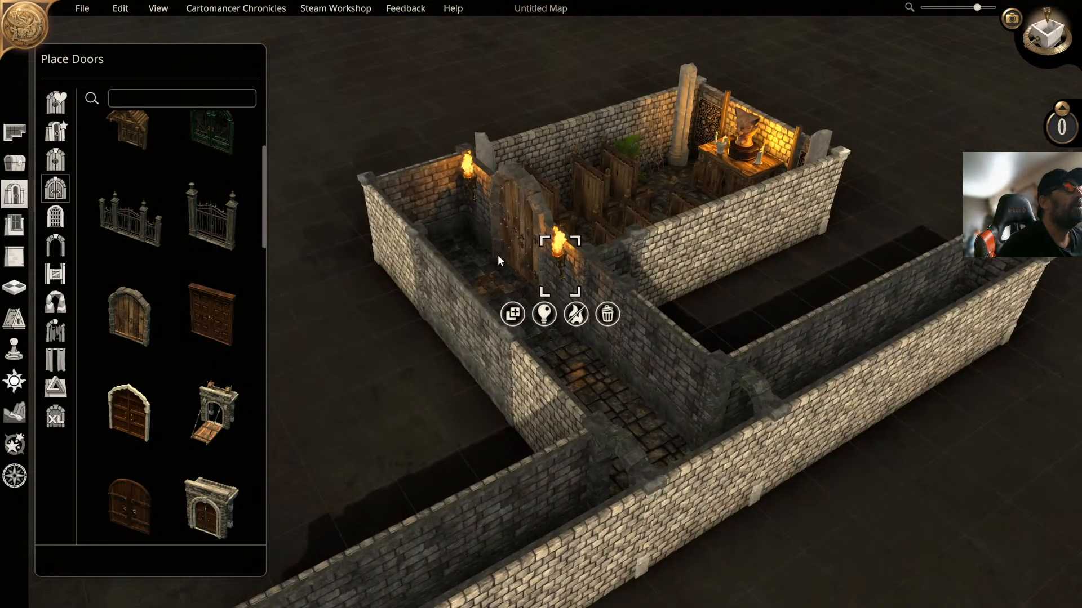
right_click_drag(498, 254, 522, 212)
middle_click_drag(522, 212, 647, 289)
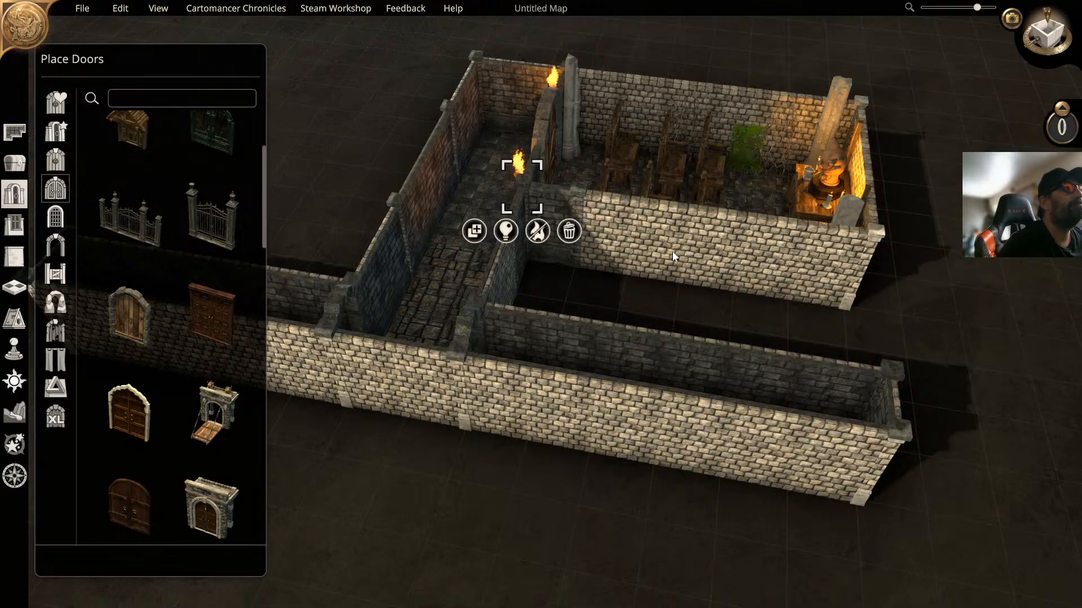
middle_click_drag(671, 252, 753, 309)
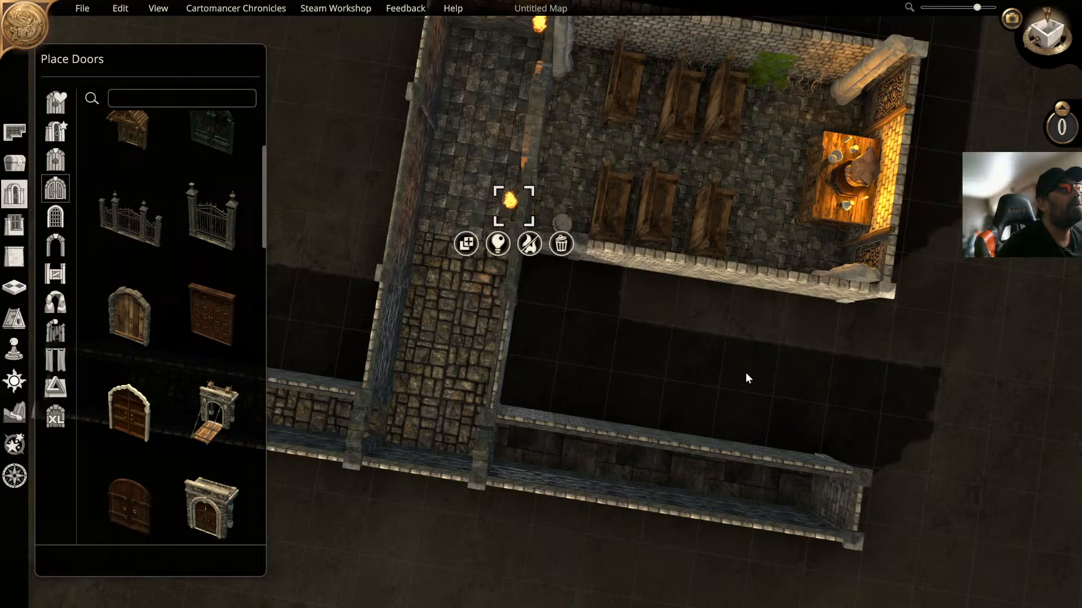
middle_click_drag(759, 159, 660, 262)
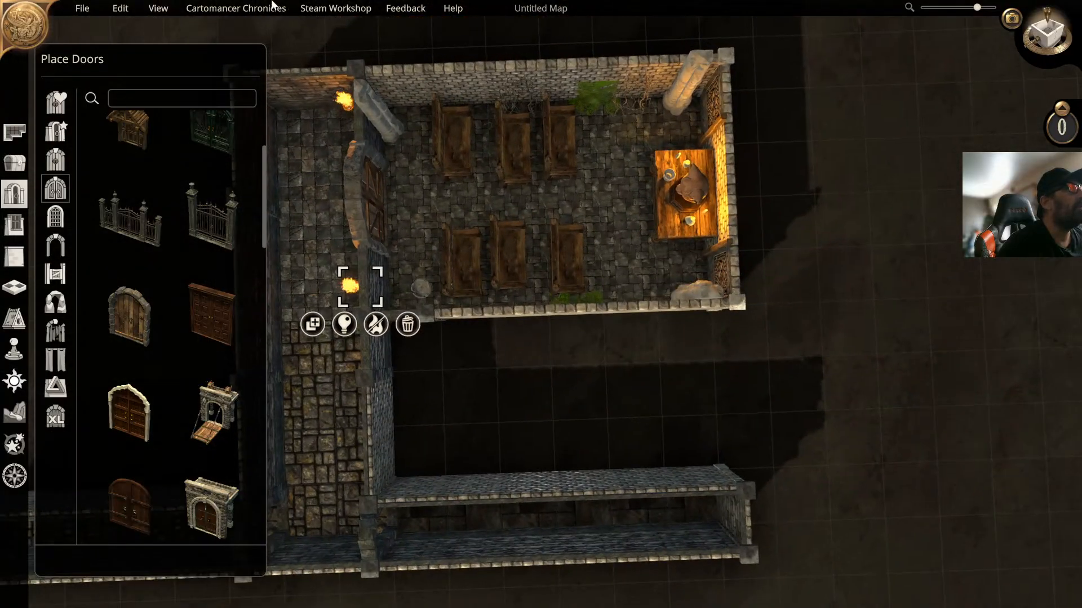
left_click(13, 135)
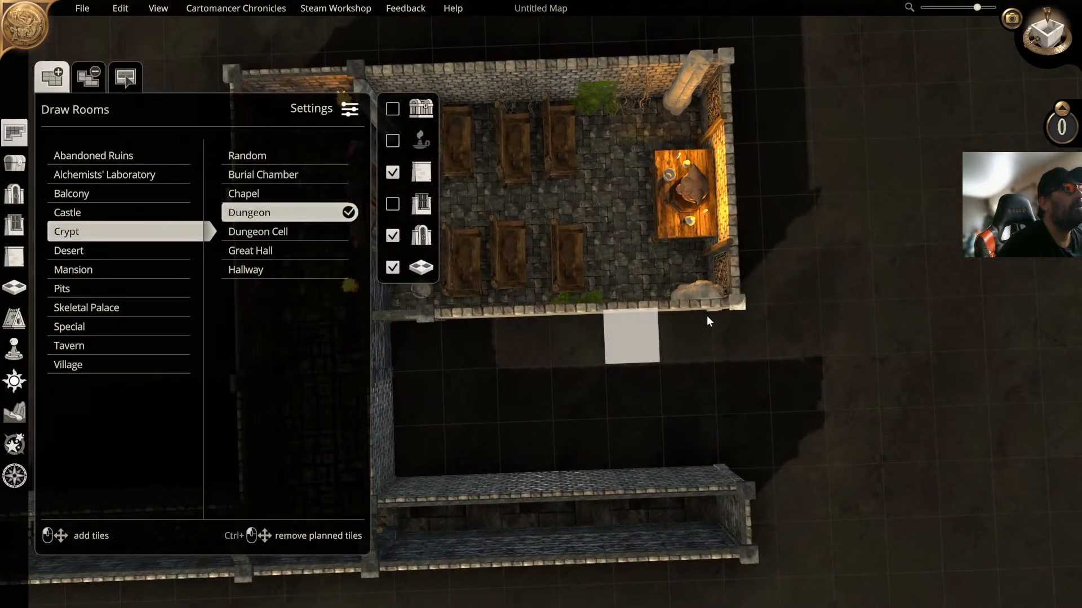
left_click_drag(691, 320, 608, 440)
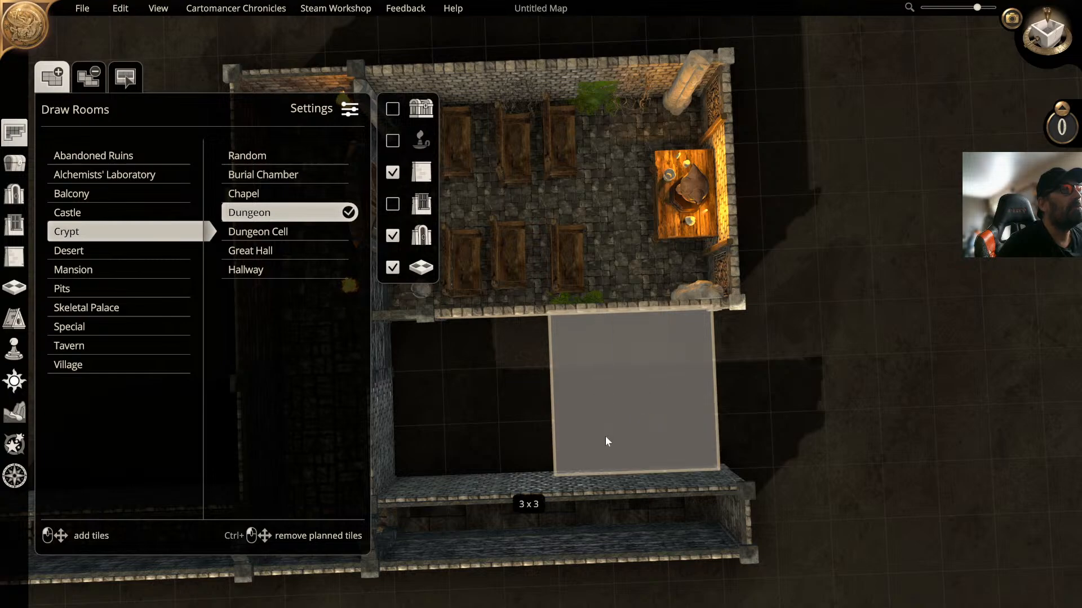
left_click_drag(605, 436, 604, 436)
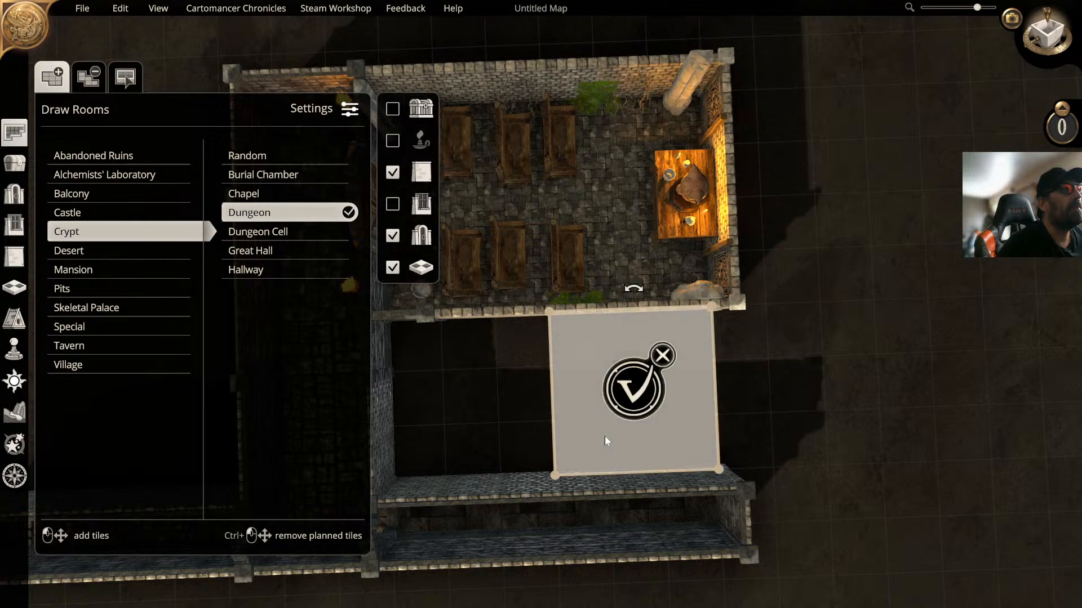
left_click(634, 390)
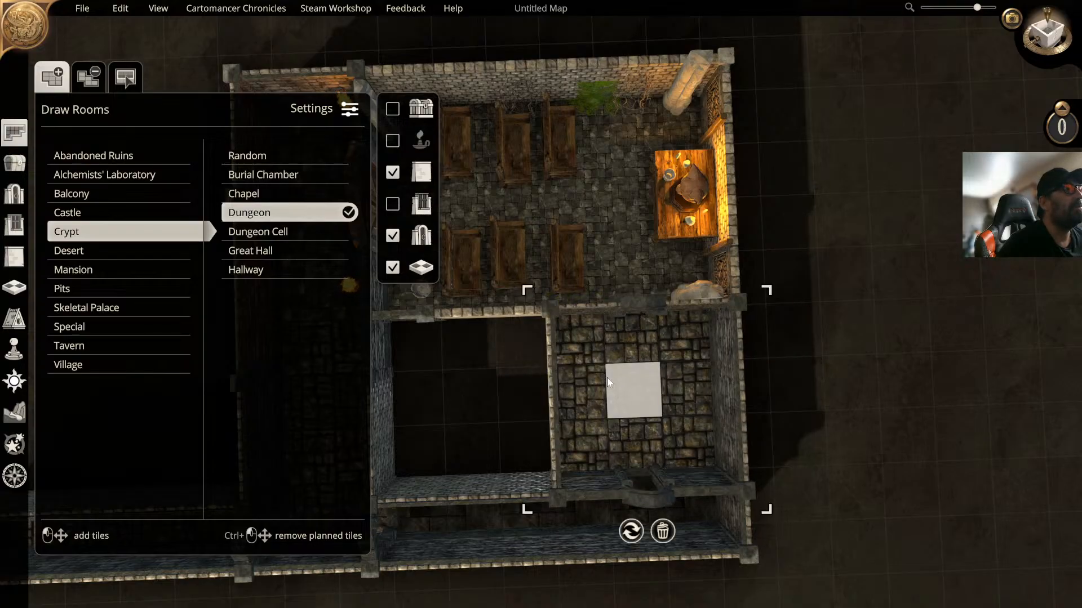
Step: Show the single doors in the door catalogue for the archway between the chapel and the new room
middle_click_drag(607, 378, 672, 341)
scroll(654, 304, "up", 3)
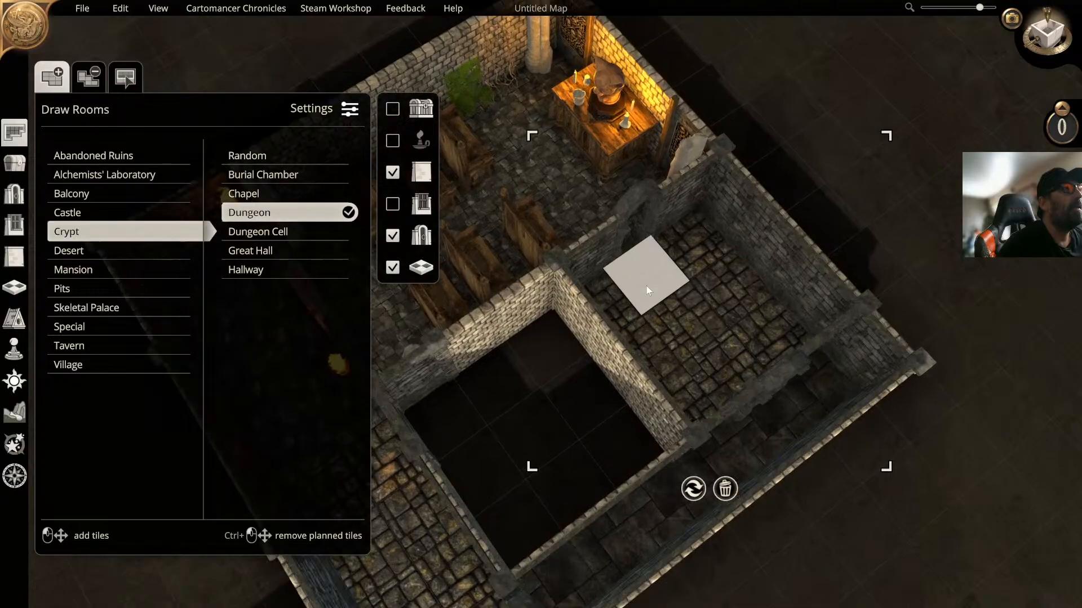
left_click(14, 194)
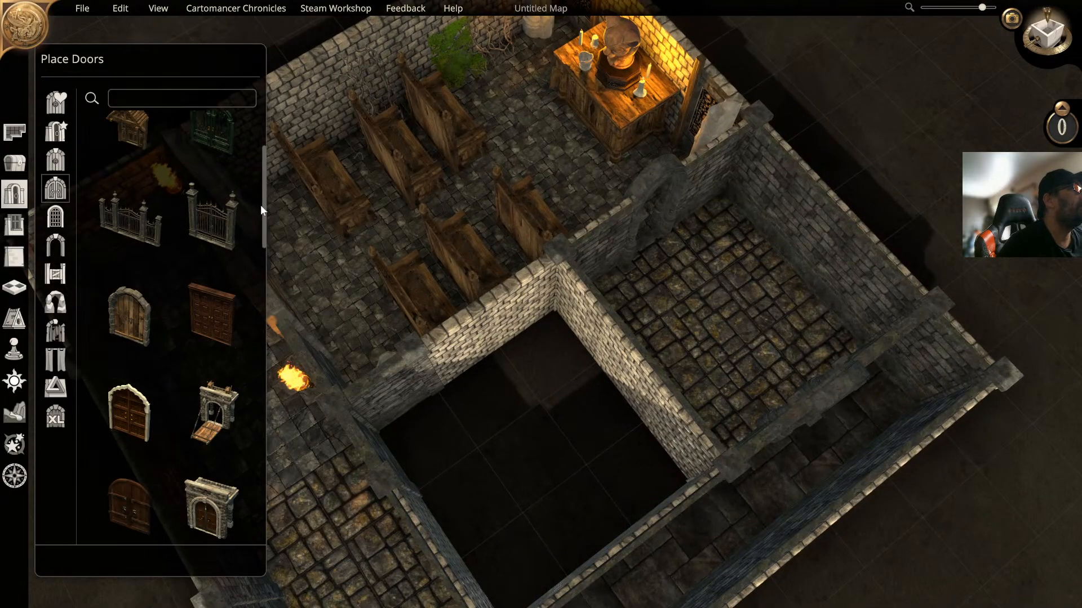
left_click_drag(262, 205, 266, 163)
scroll(255, 235, "down", 10)
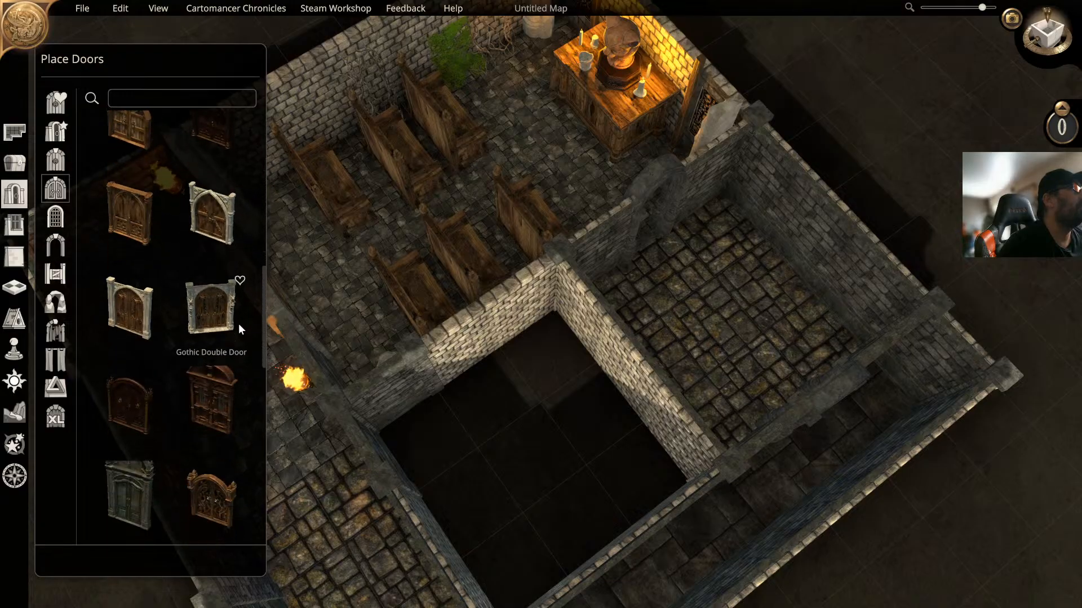
left_click(55, 160)
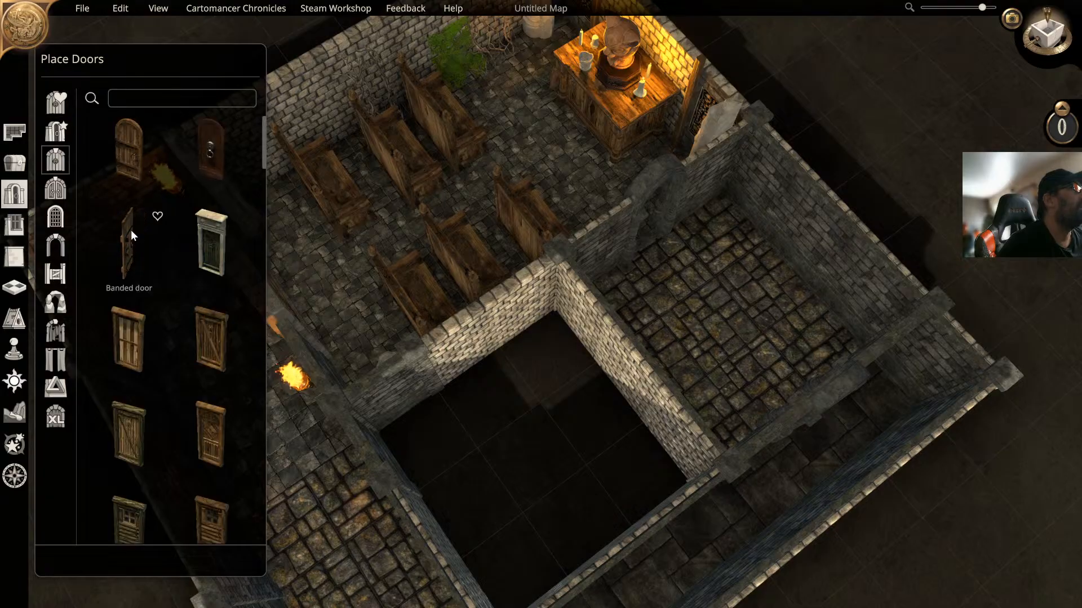
Step: Try the arched wooden door and the Banded door in the archway between the chapel and the new room
left_click(126, 157)
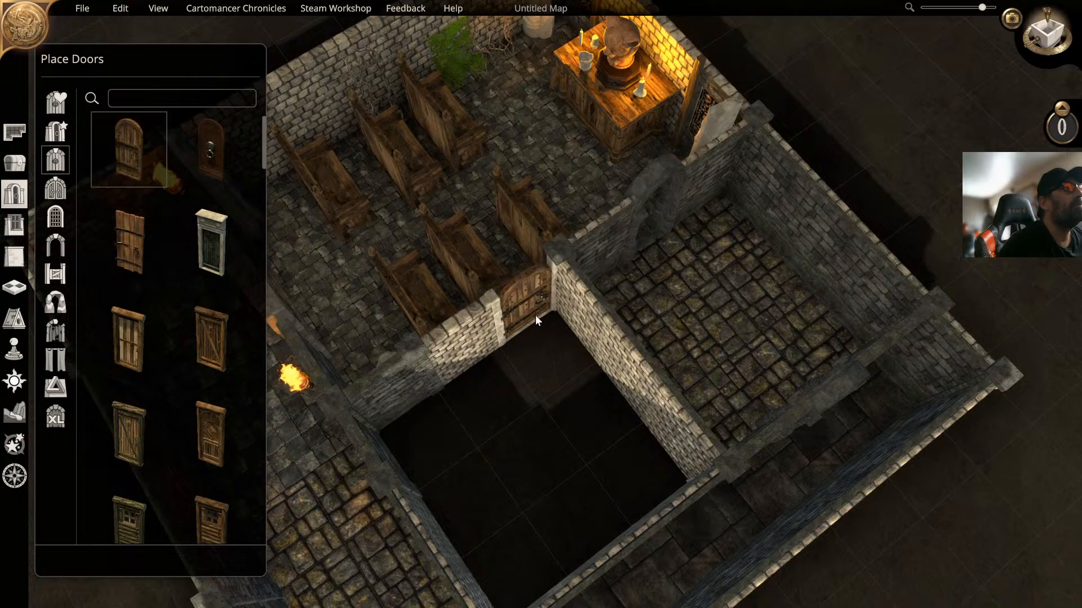
left_click(662, 233)
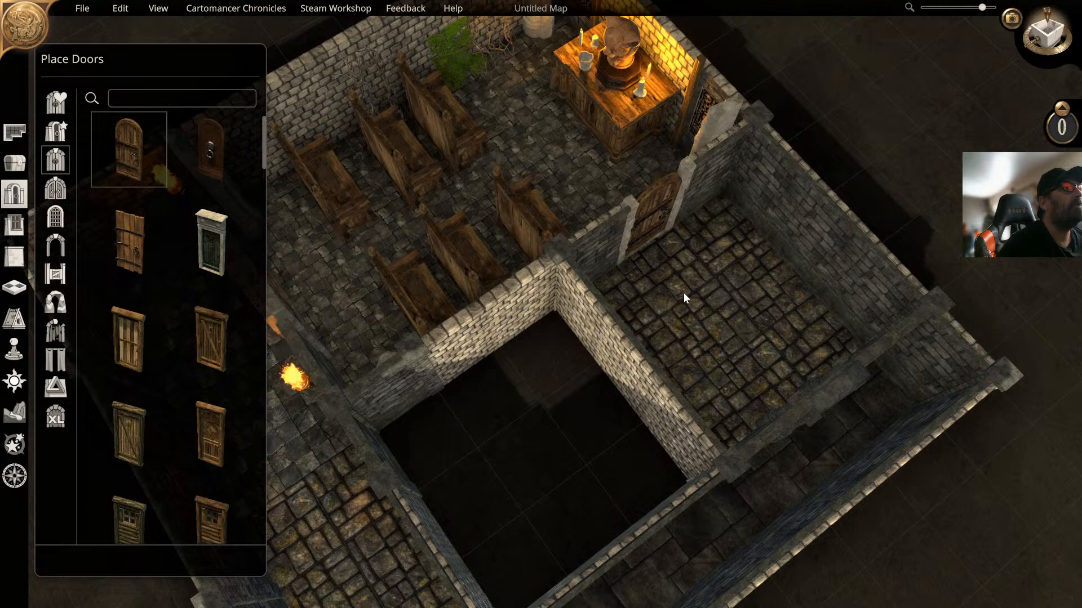
middle_click_drag(684, 292, 630, 249)
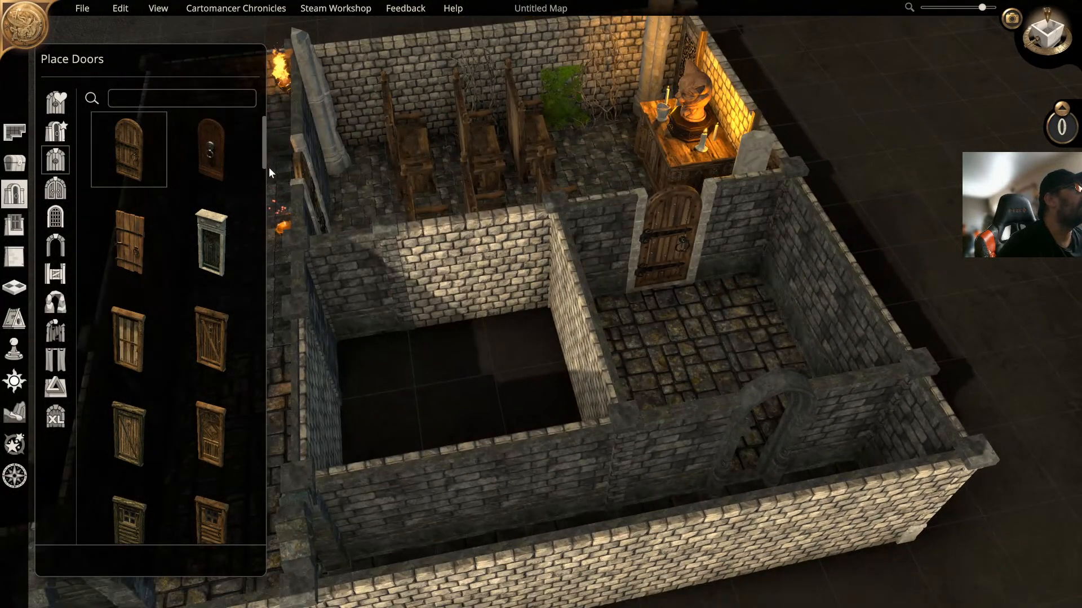
left_click(139, 254)
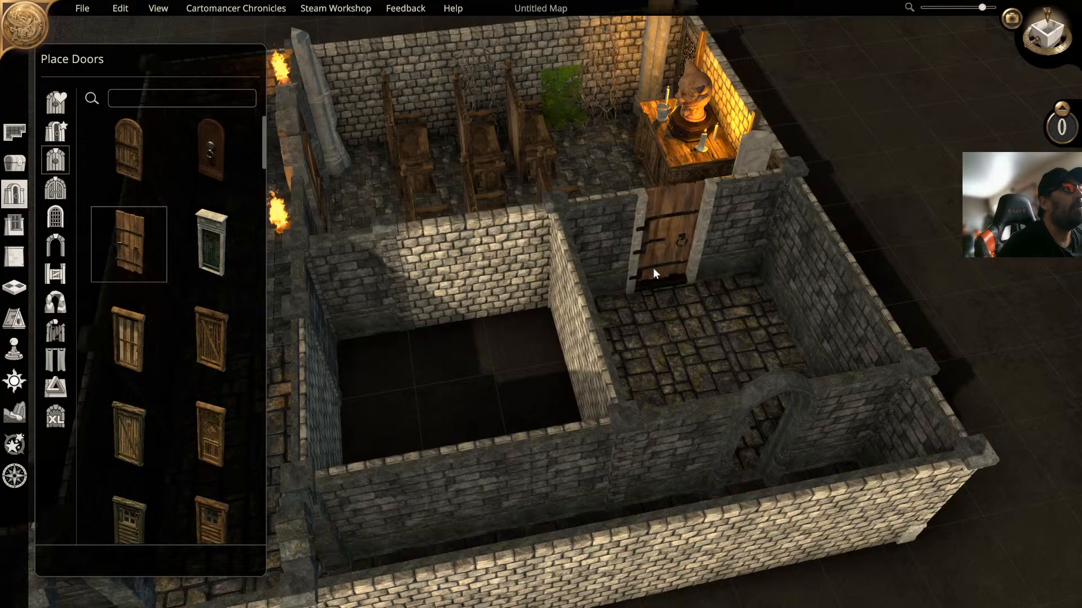
Step: Place the Heavy Door in the opening between the chapel and the new dungeon room
left_click_drag(262, 147, 234, 275)
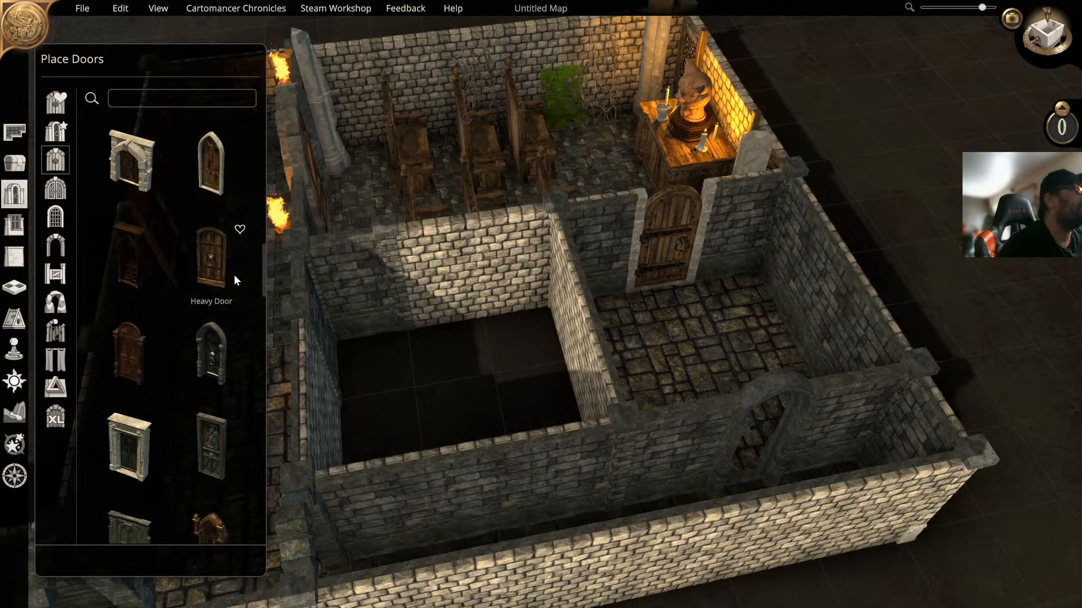
left_click(210, 256)
left_click(654, 281)
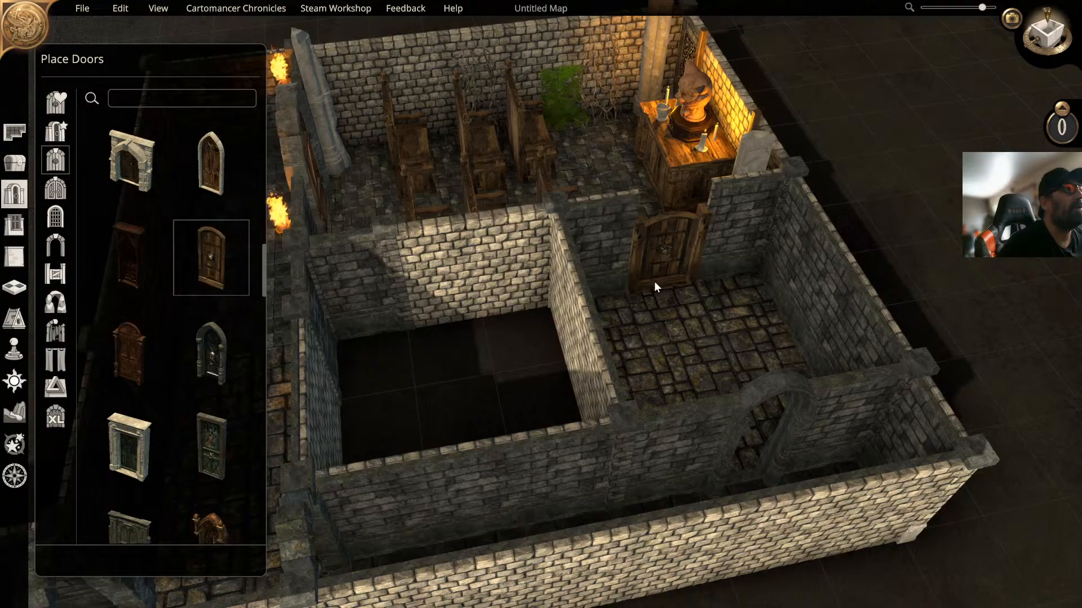
Step: Flip the Heavy Door beside the altar so its plain front faces the chapel and its braced back faces the new room
right_click_drag(410, 275, 600, 252)
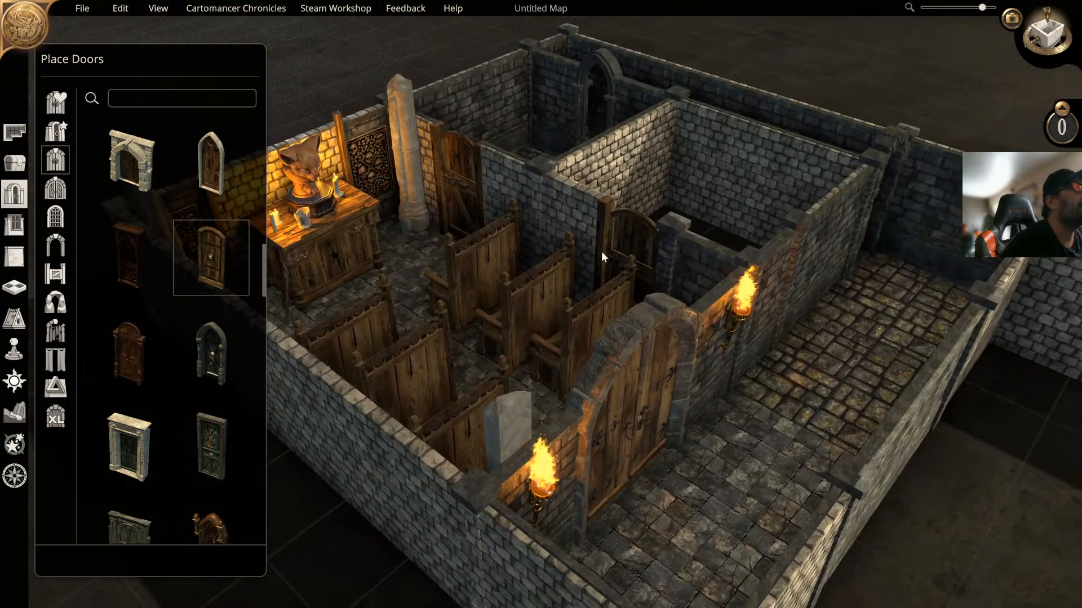
scroll(458, 184, "down", 1)
left_click(458, 183)
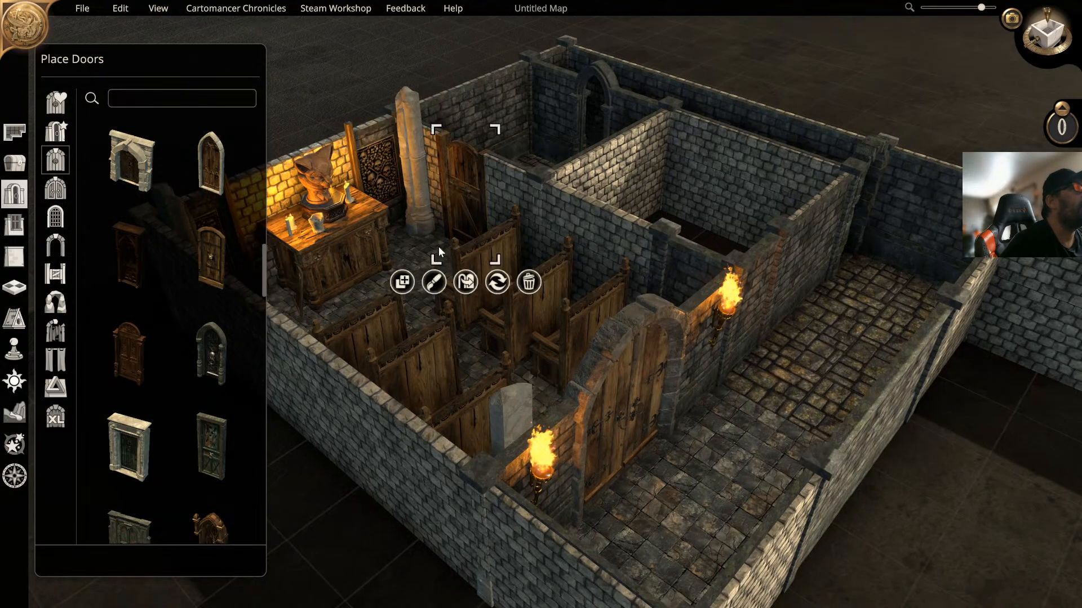
left_click(468, 165)
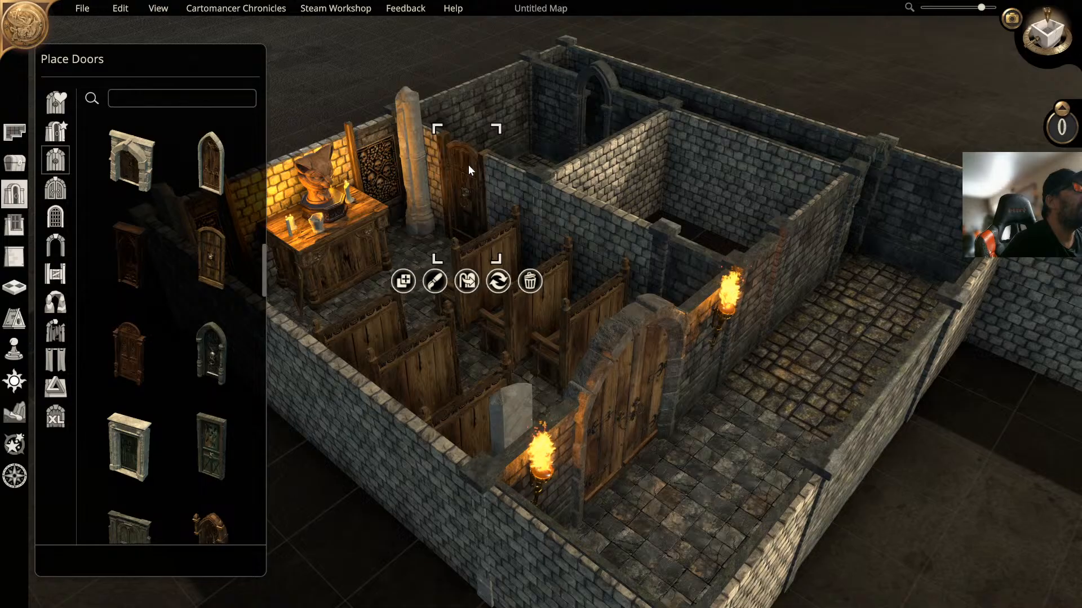
key("q")
key("e")
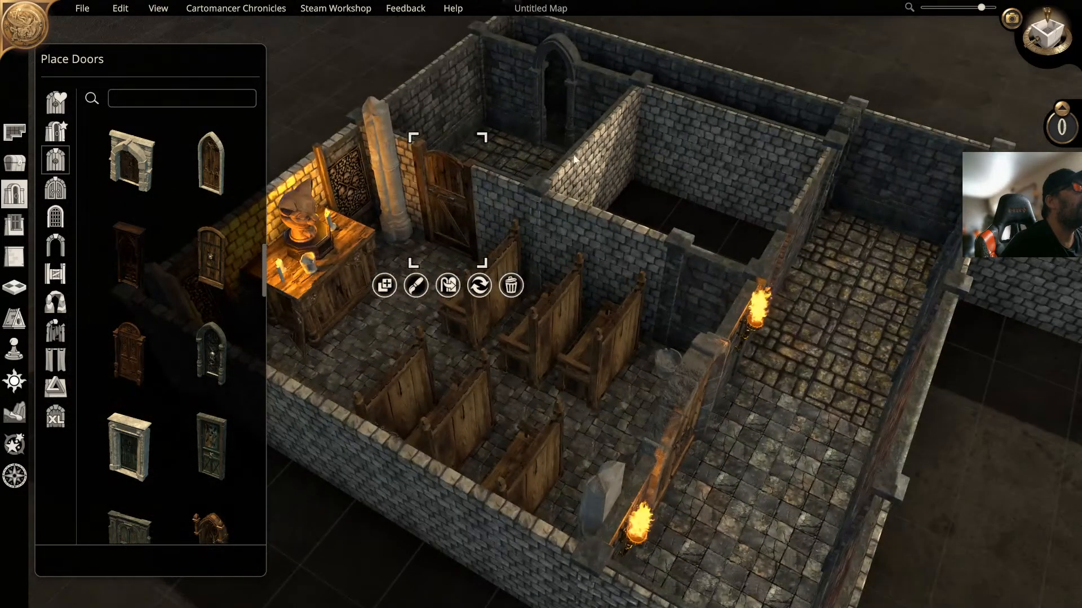
left_click(444, 191)
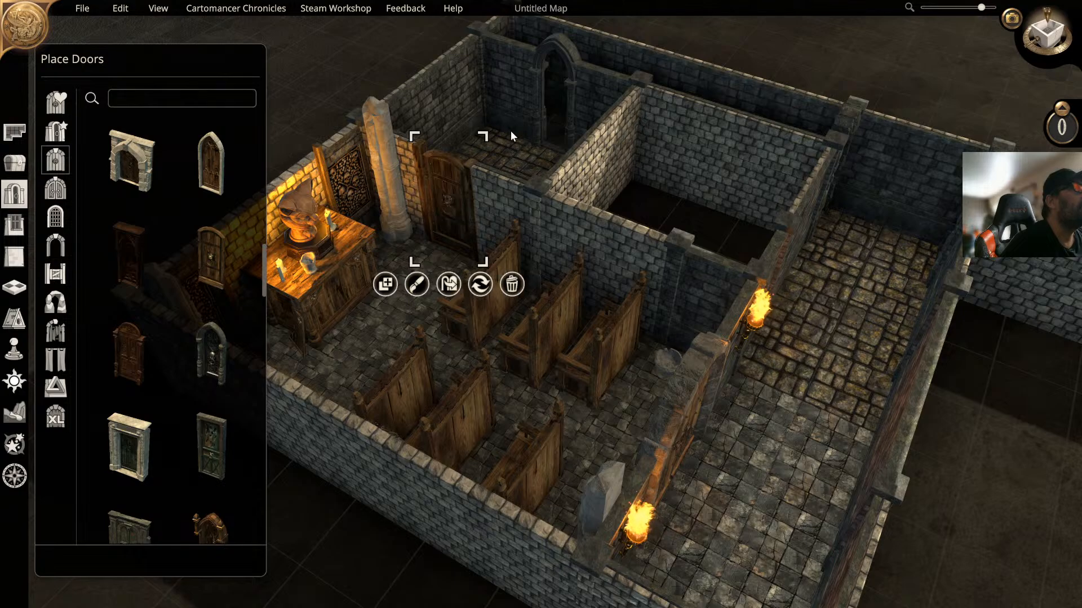
left_click(581, 185)
key("q")
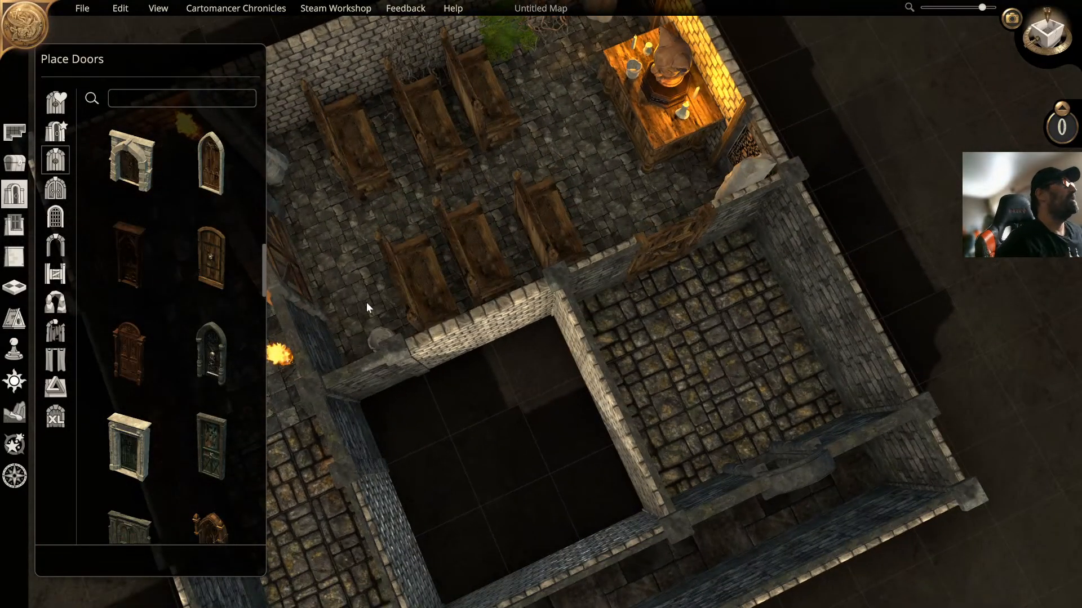
left_click(130, 98)
type("s")
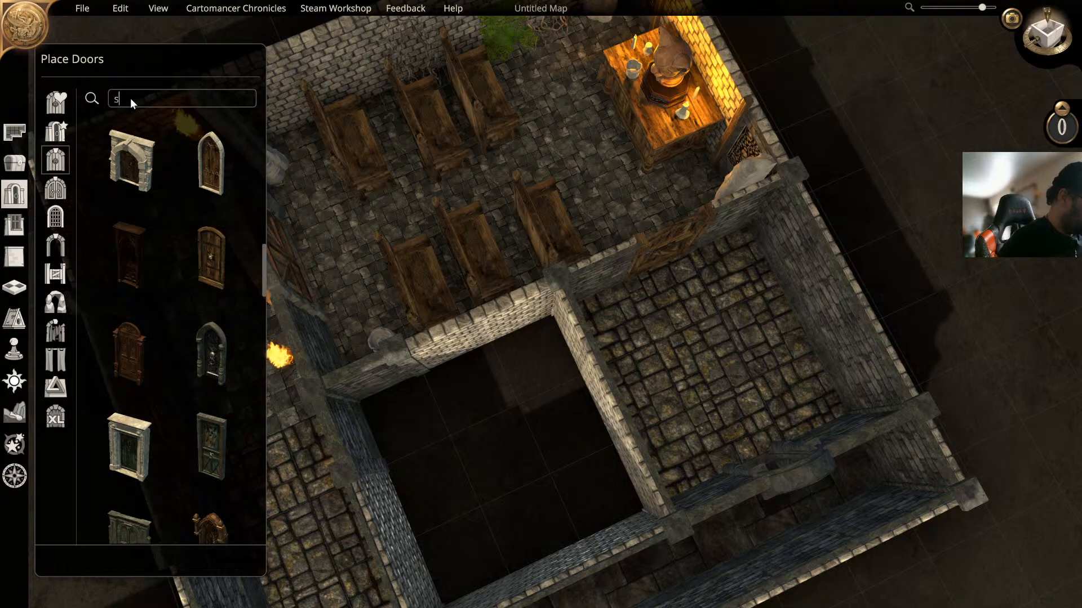
type("helves")
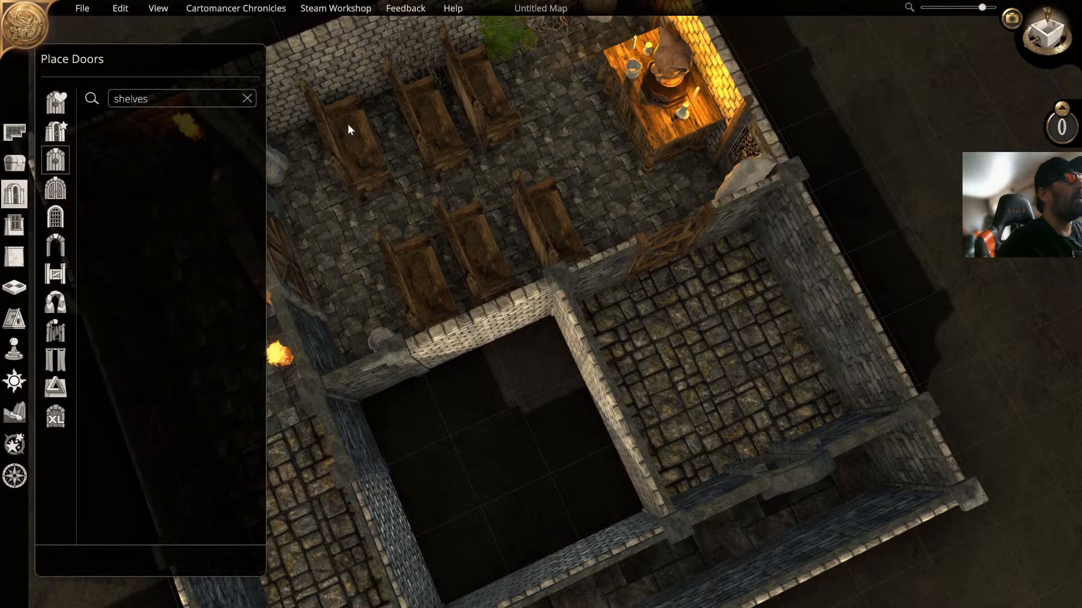
Step: Search the placeable objects for "shelves" in place of the earlier torch search
left_click(14, 163)
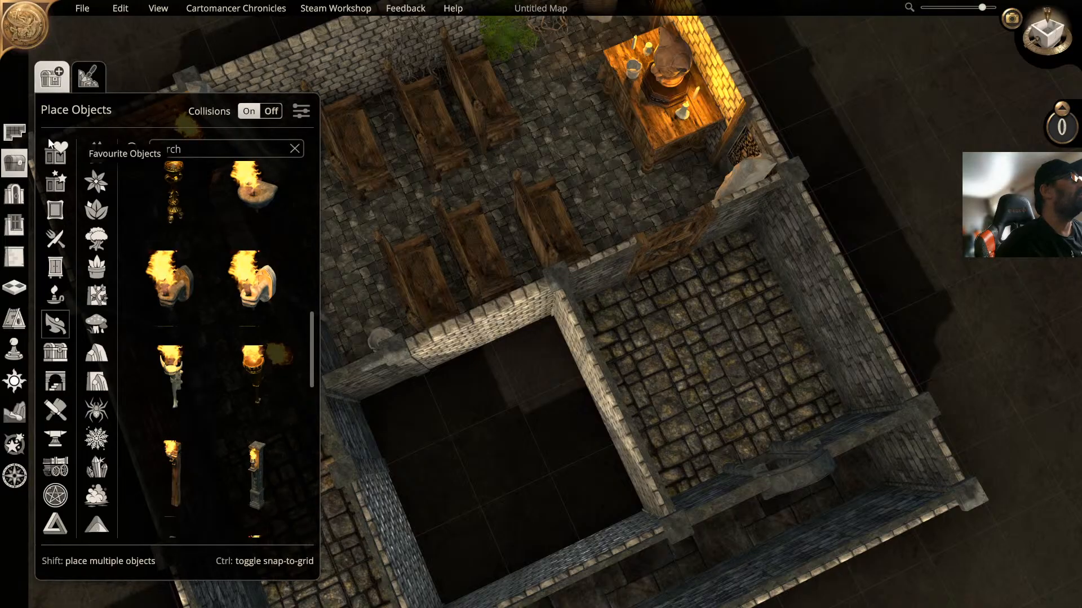
double_click(187, 147)
left_click(294, 148)
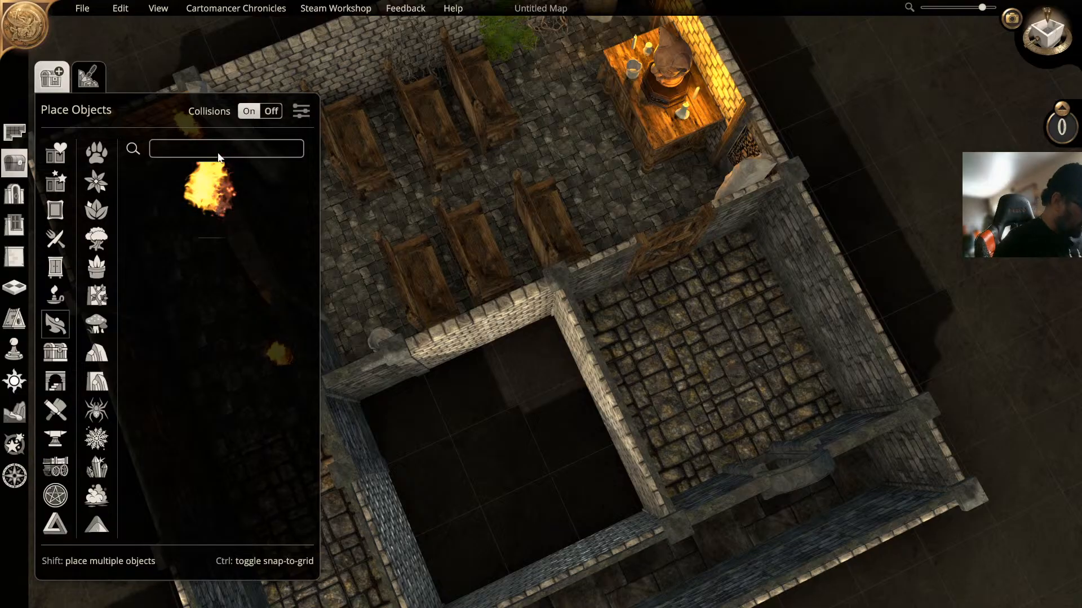
key("Down")
key("e")
key("e")
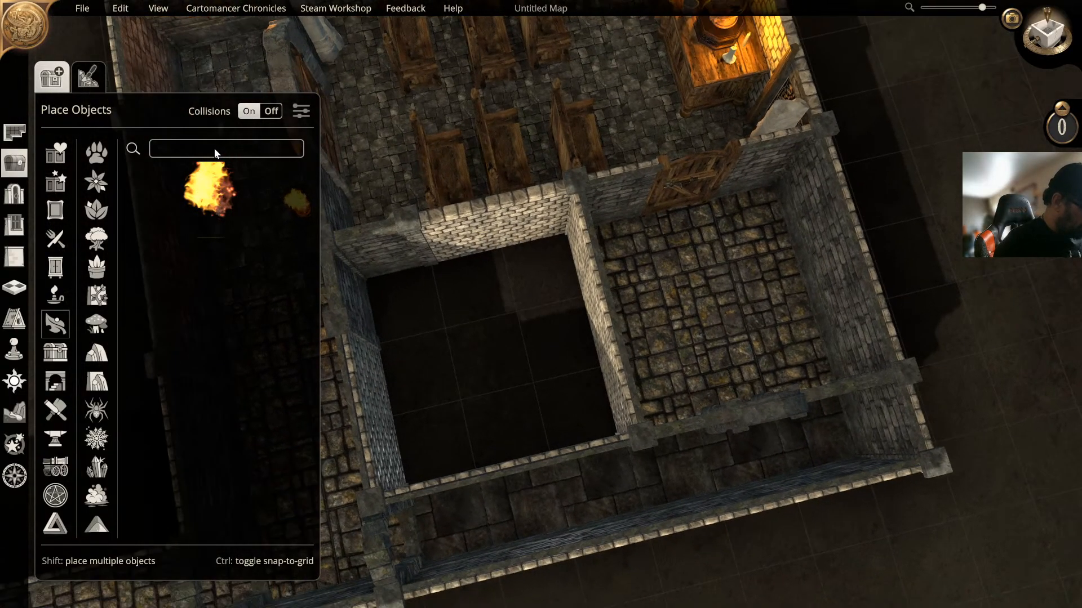
key("s")
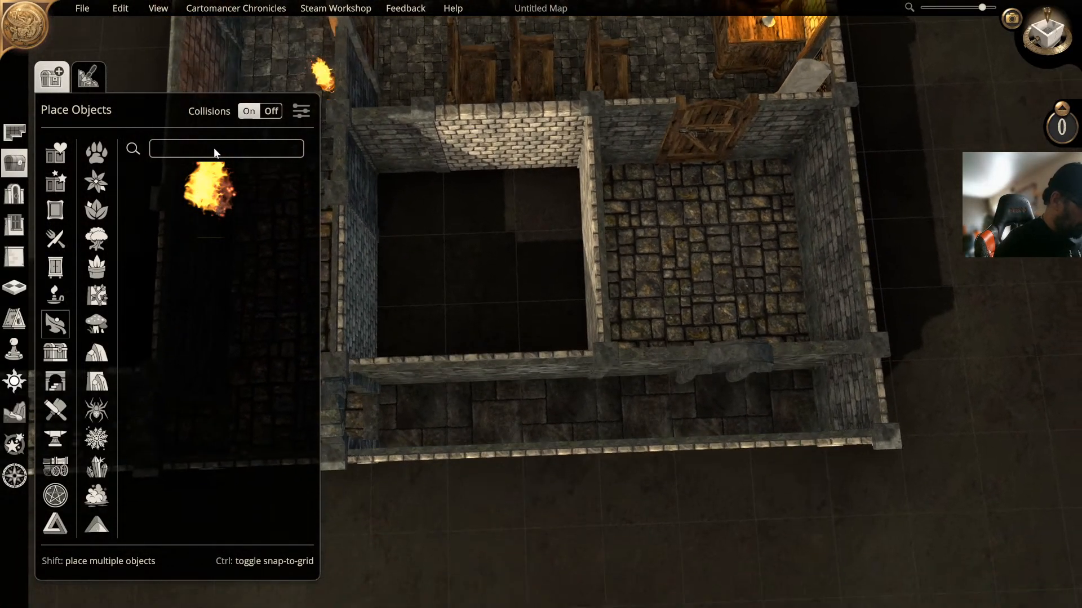
left_click(171, 152)
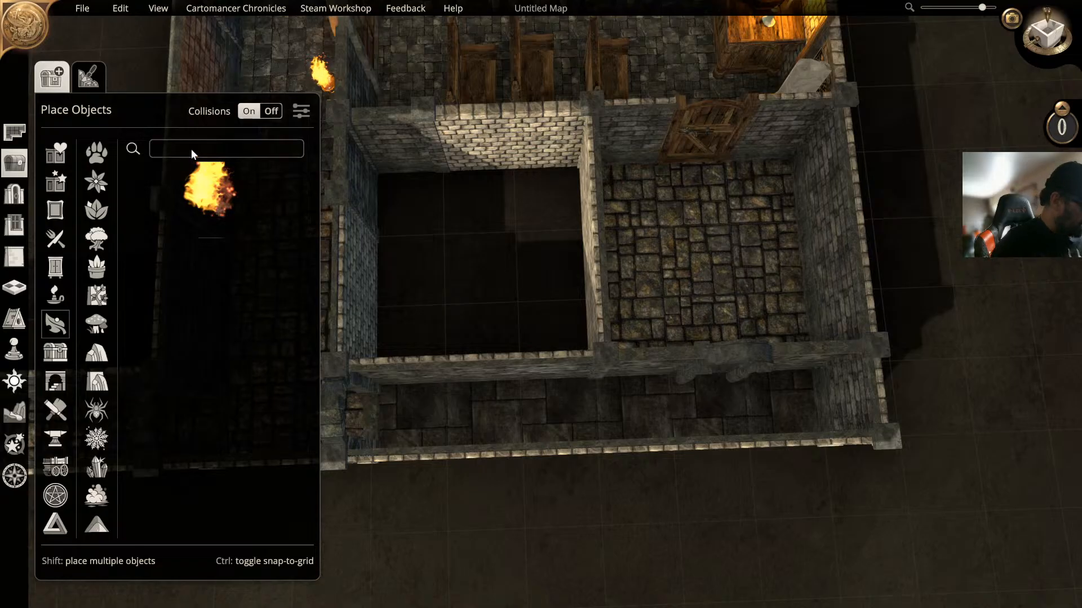
type("shelves")
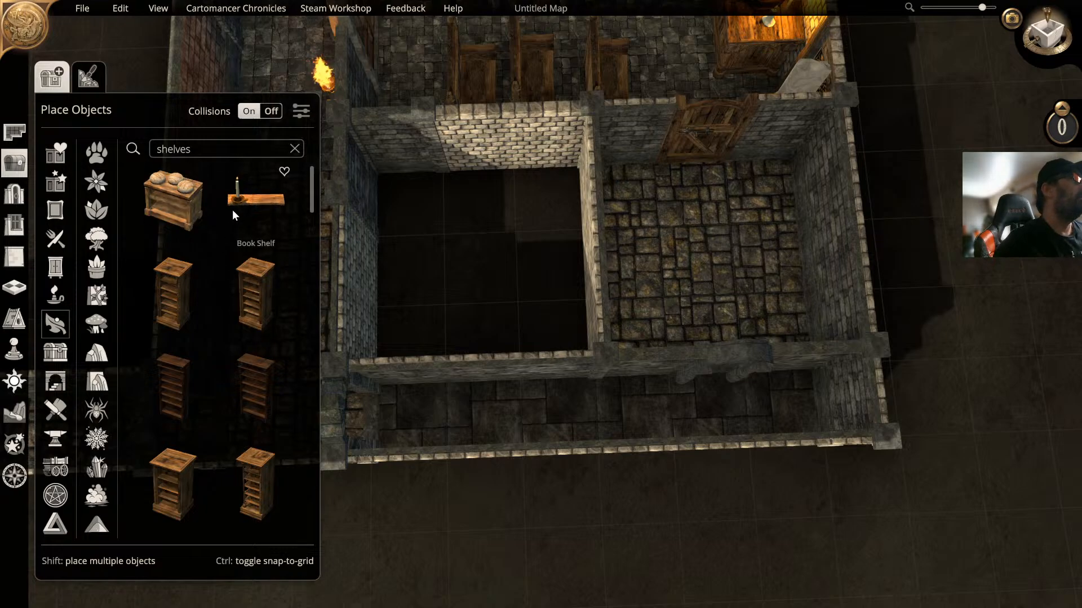
Step: Place the wall shelf with the green flask and small ingredients on the new room's wall beside the Heavy Door
scroll(261, 276, "down", 1)
scroll(261, 276, "down", 6)
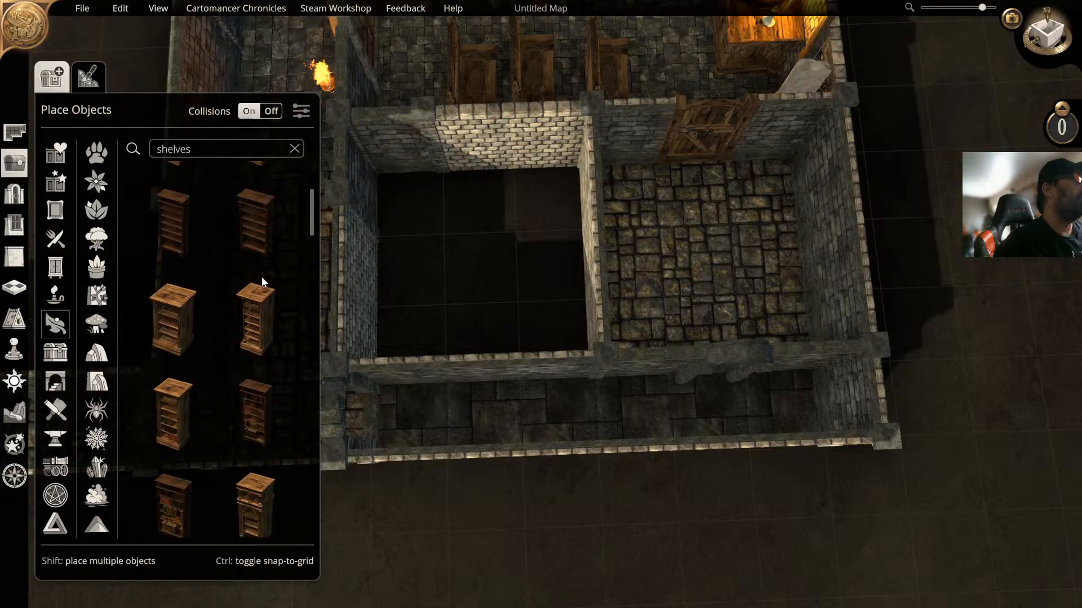
scroll(261, 276, "down", 1)
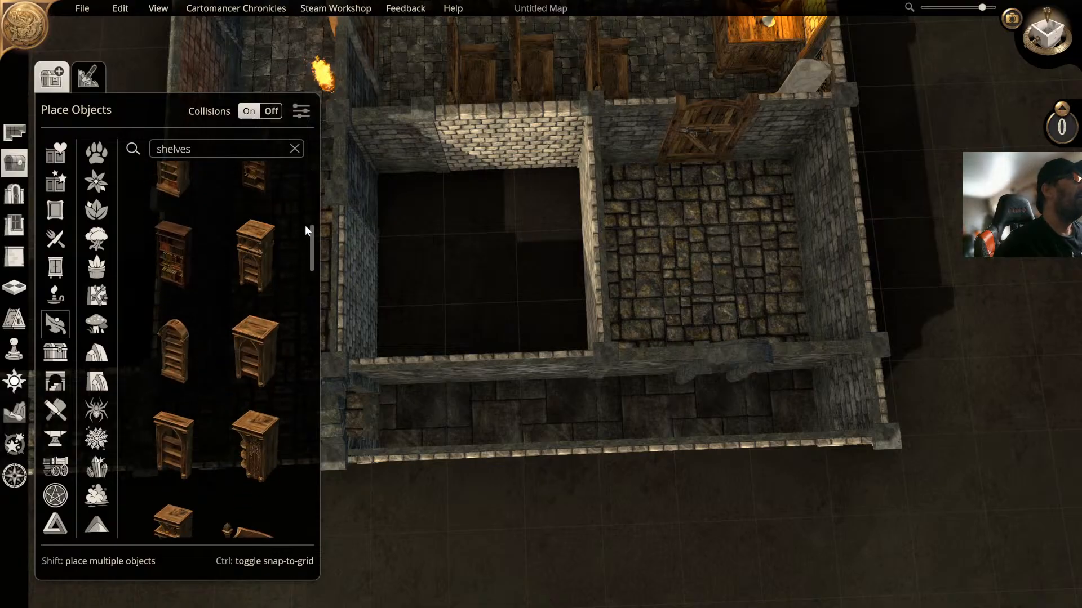
left_click_drag(314, 233, 295, 373)
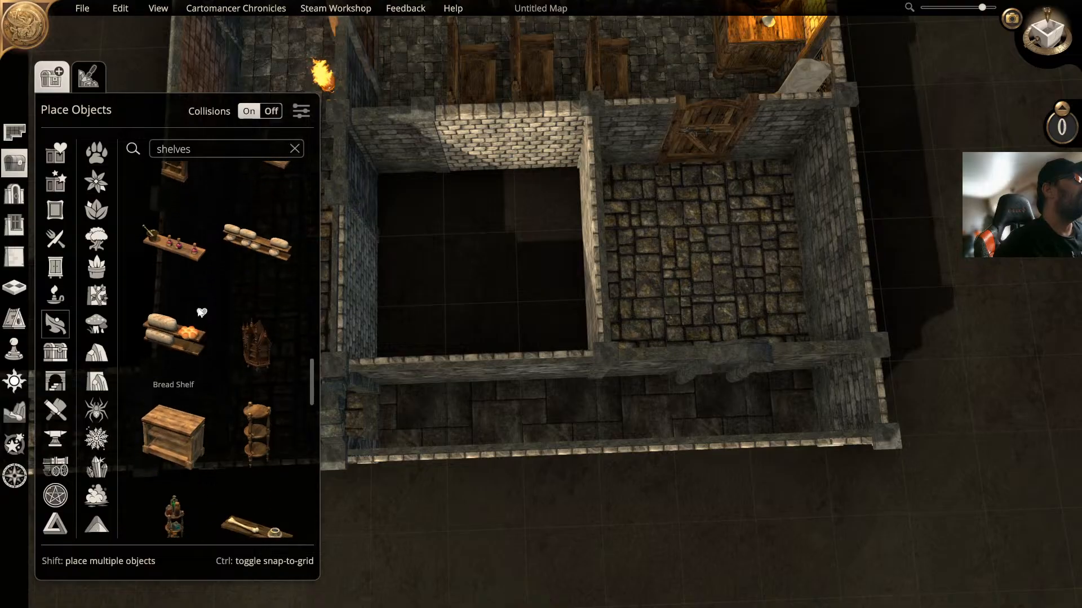
left_click(178, 251)
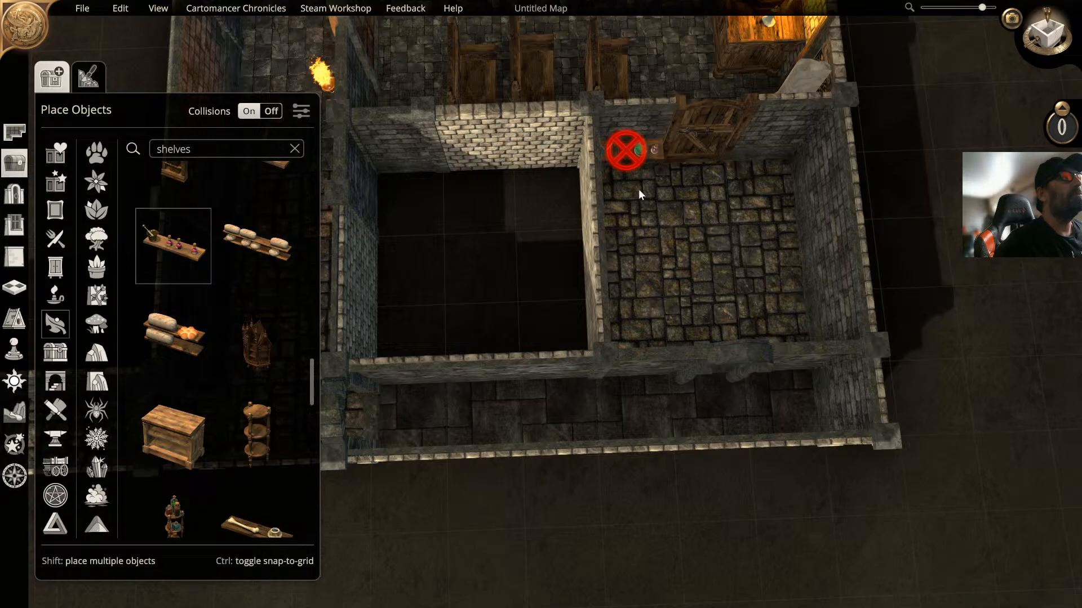
left_click(748, 174)
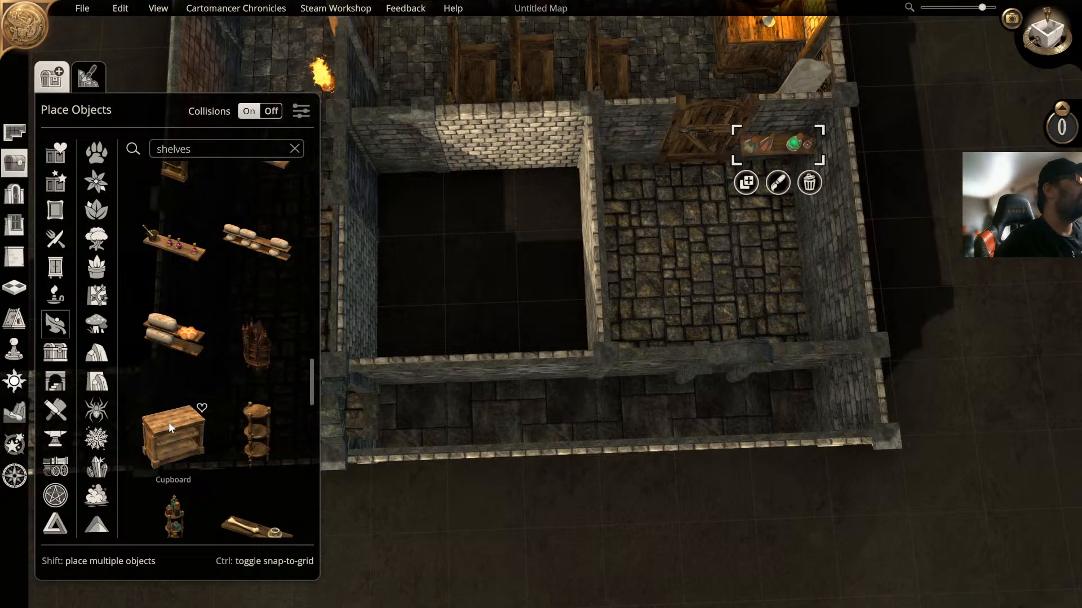
Step: Mount the Potion Shelf on the same wall, directly above the shelf with the green flask
scroll(168, 422, "down", 5)
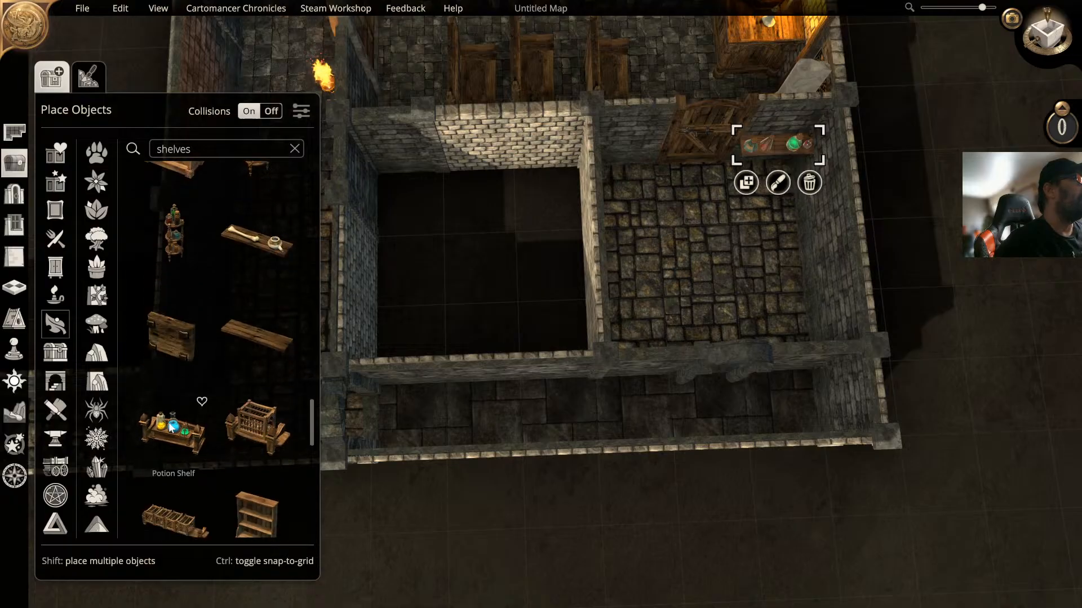
scroll(168, 421, "down", 1)
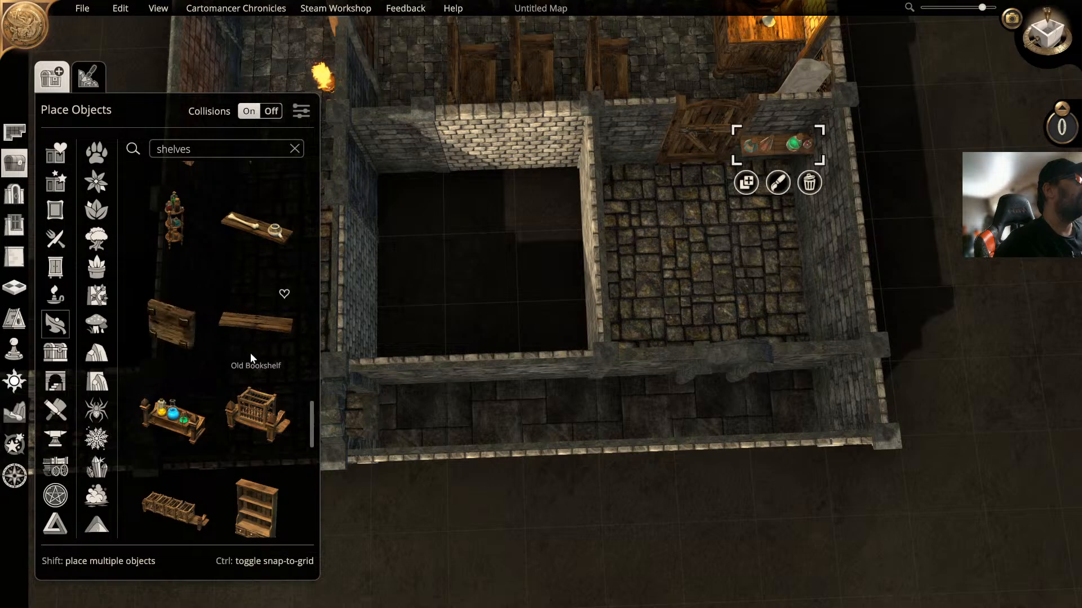
scroll(251, 352, "down", 3)
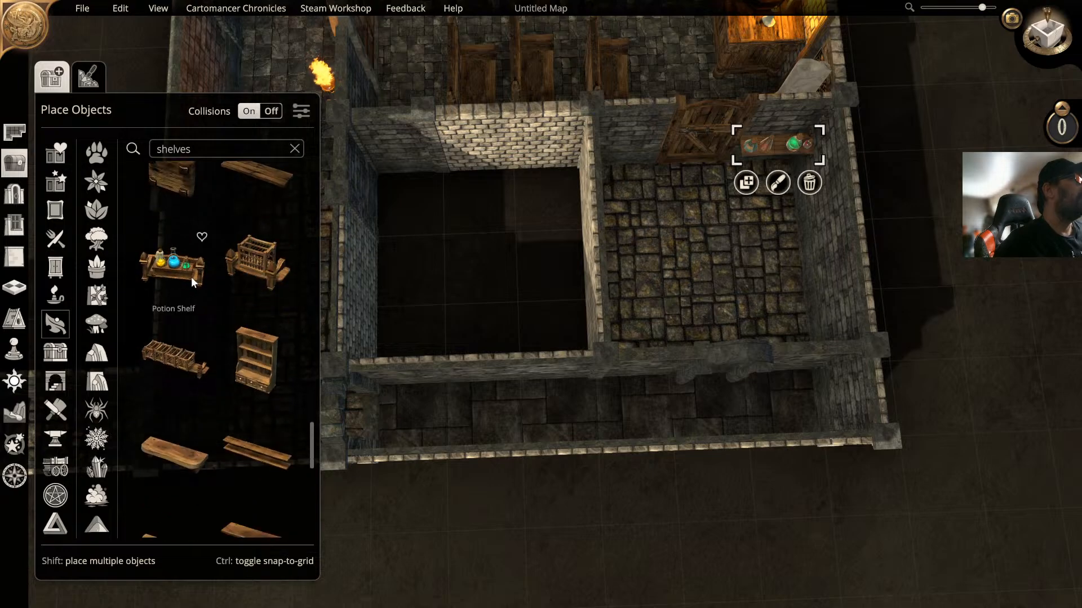
left_click(191, 276)
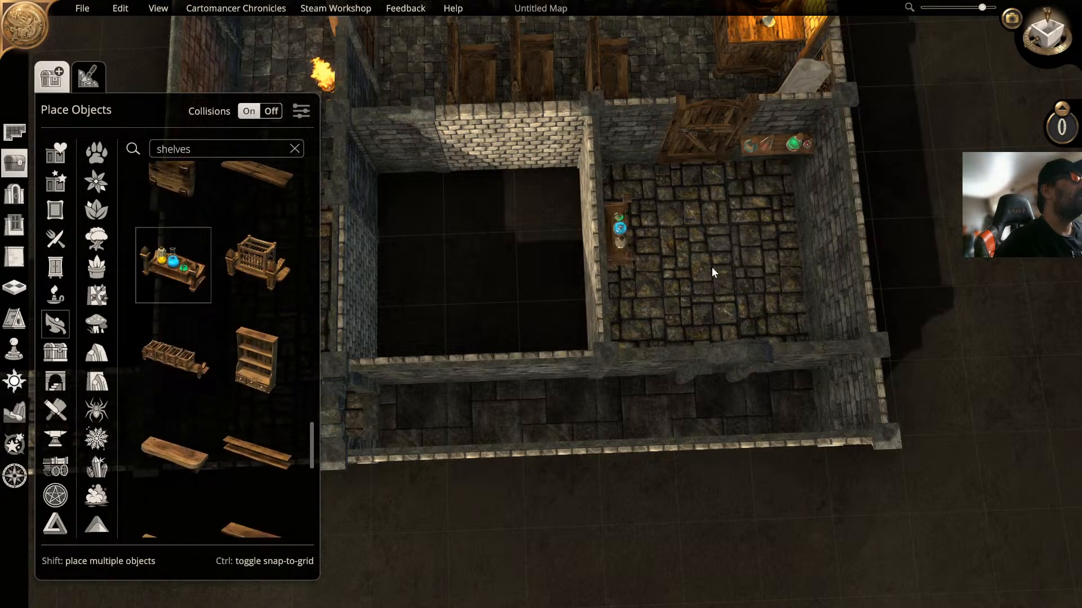
left_click(711, 196)
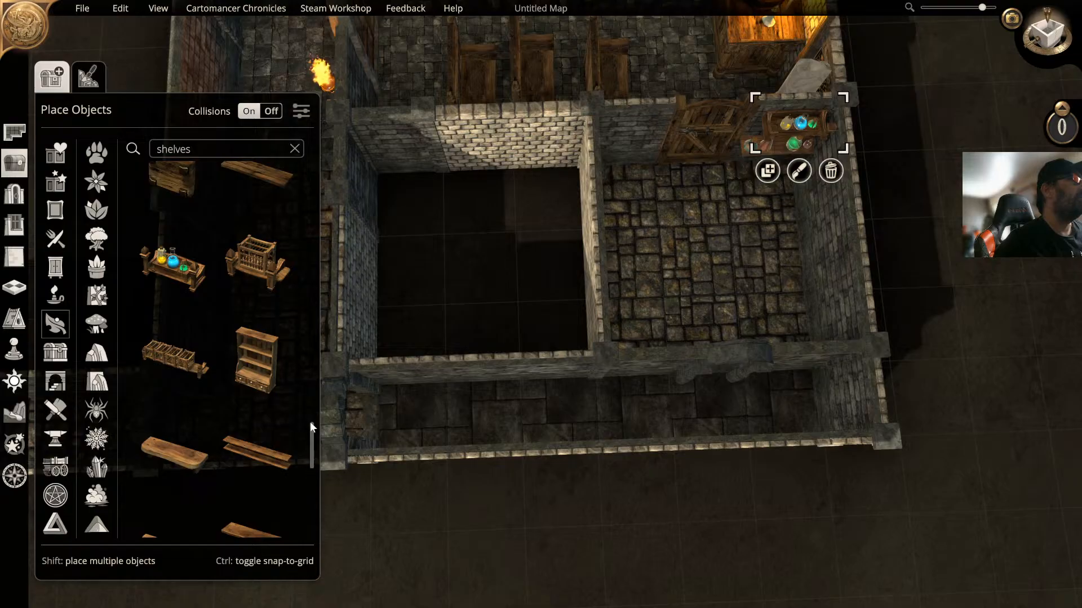
Step: Place the tall Shelf with drawers against the new room's outer wall, next to the two potion shelves
scroll(298, 411, "down", 1)
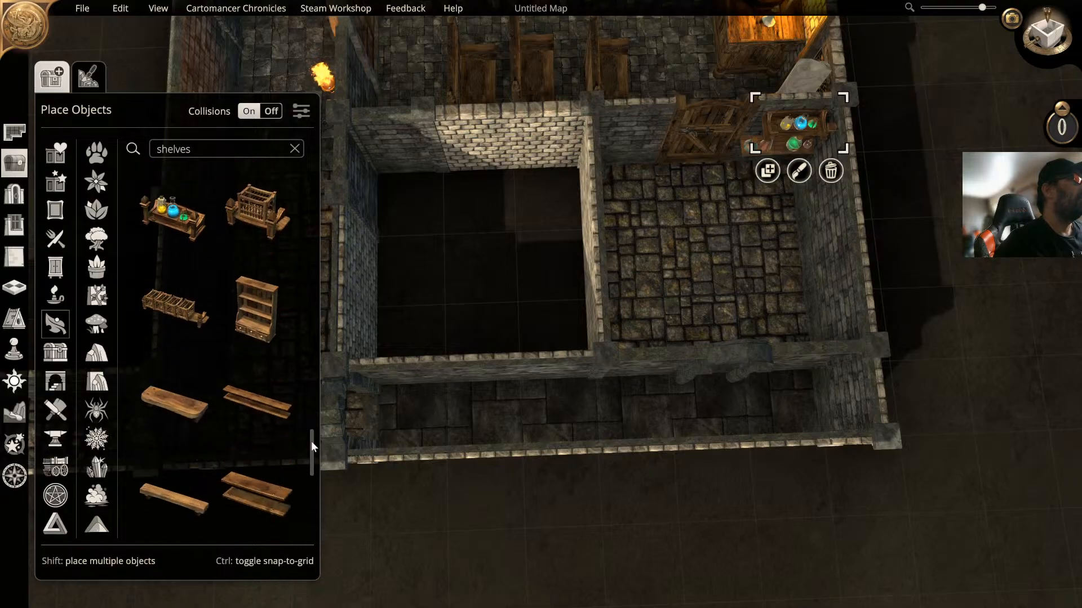
mouse_move(311, 441)
left_mouse_down()
mouse_move(307, 498)
mouse_move(310, 439)
left_mouse_up()
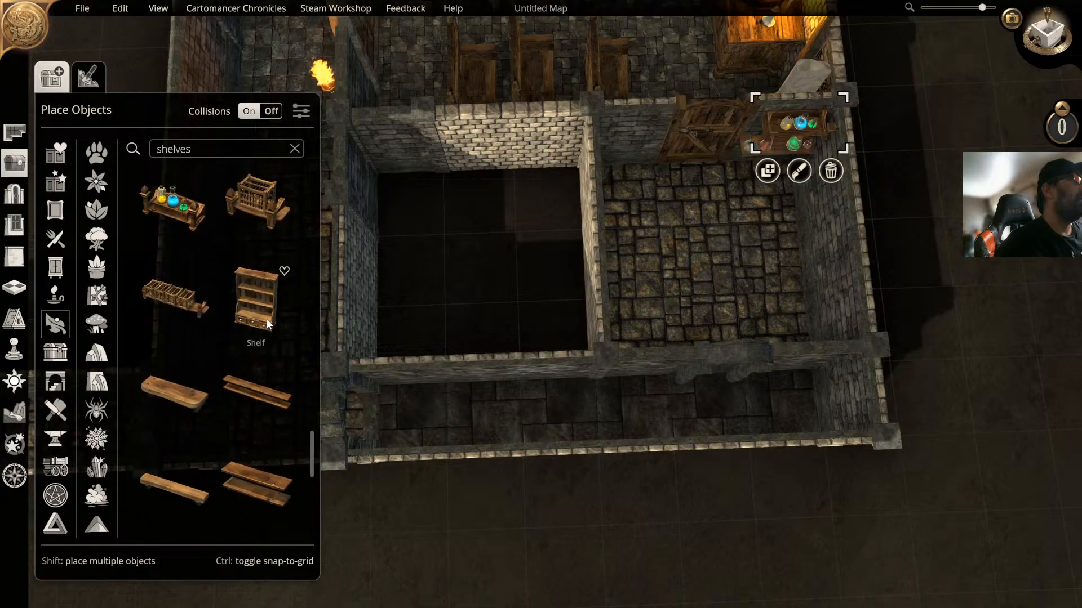
left_click(255, 279)
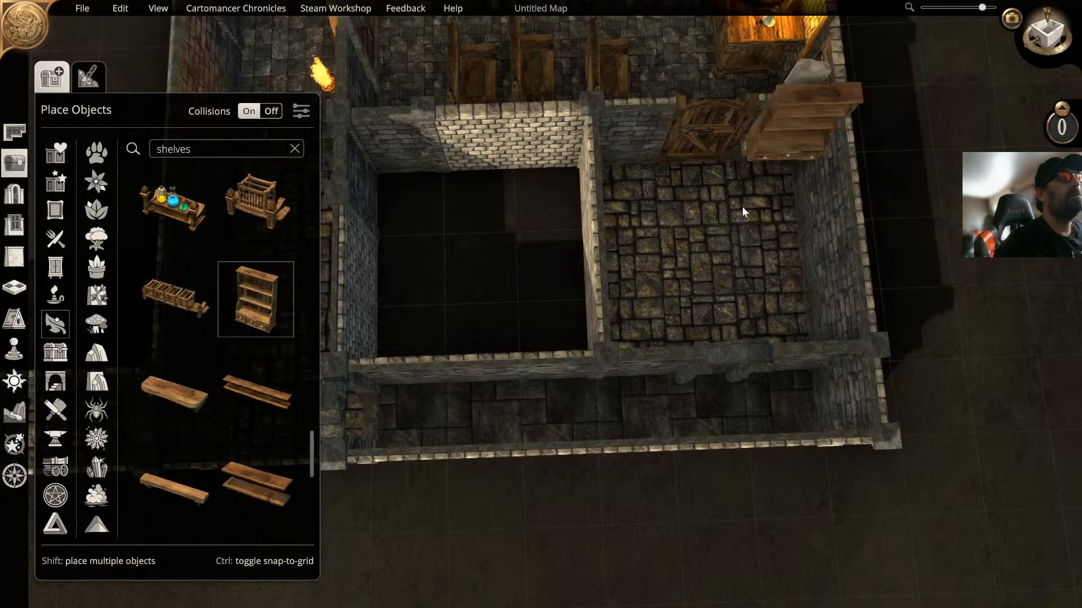
left_click(738, 241)
right_click_drag(718, 232, 834, 167)
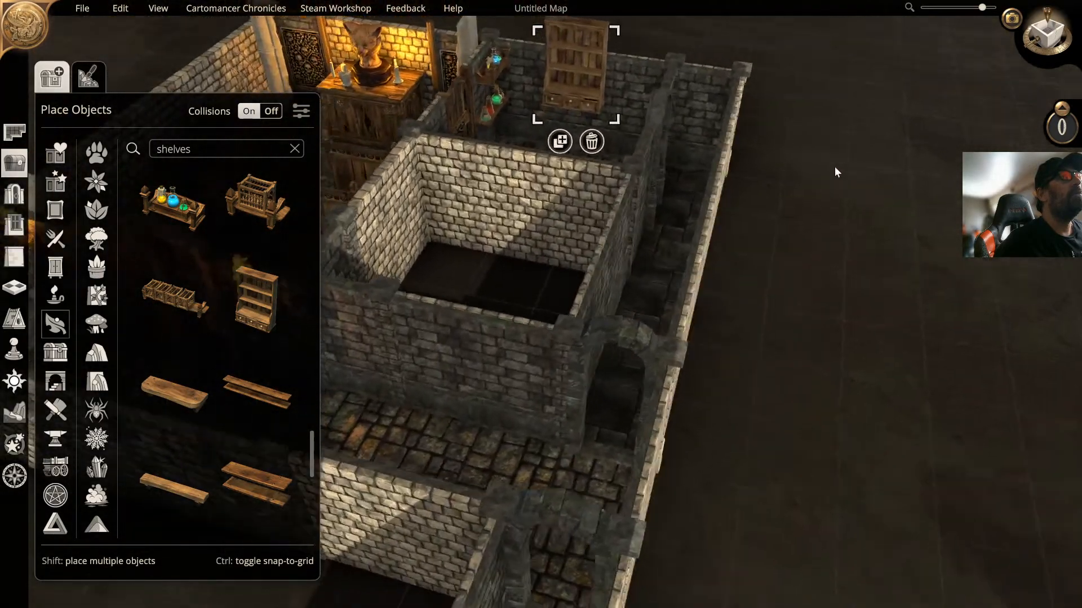
key("w")
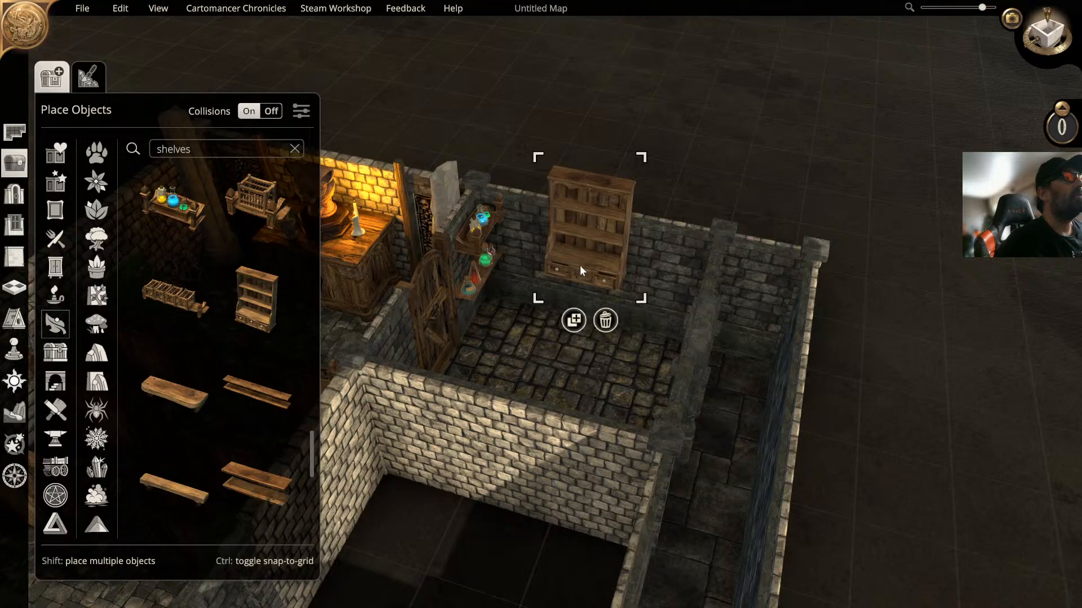
left_click_drag(613, 270, 557, 270)
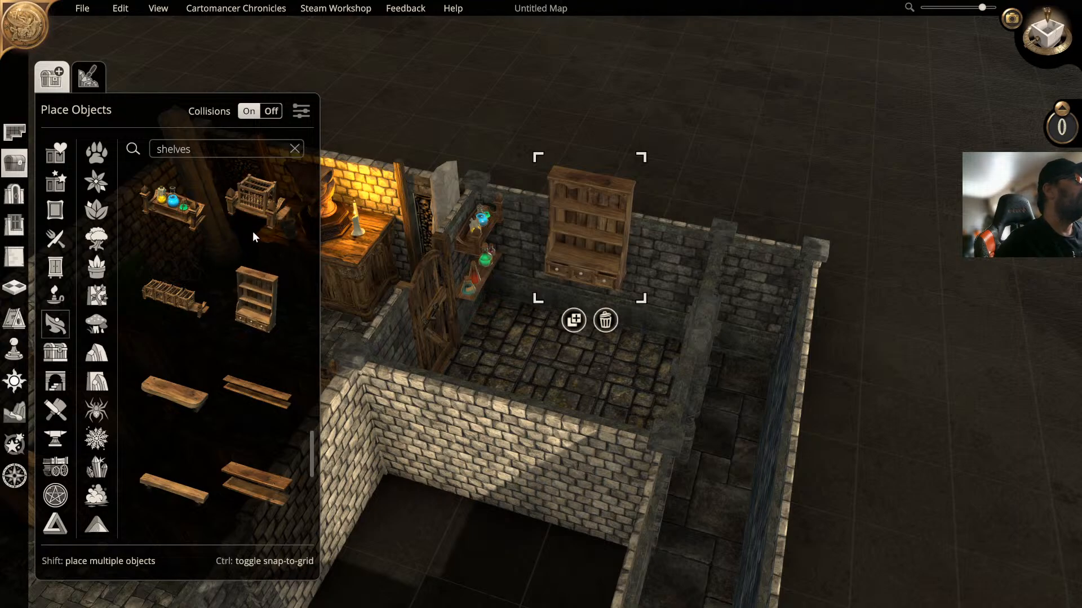
Step: Mount the shelf of wooden crates on the wall opposite the tall shelf, bordering the empty unfloored area
left_click(181, 301)
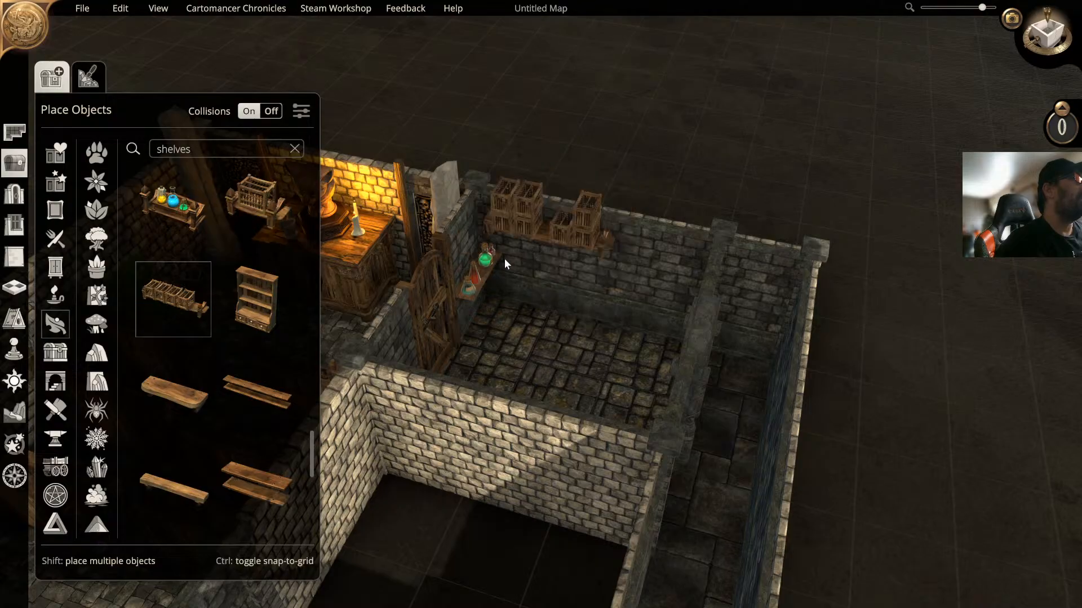
middle_click_drag(547, 155, 641, 195)
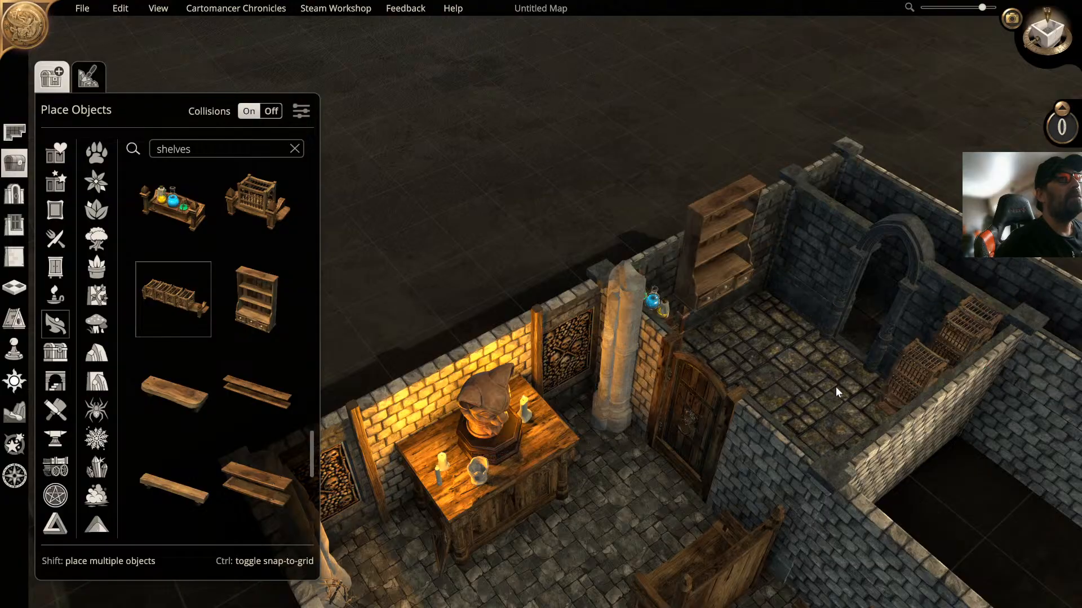
middle_click_drag(805, 389, 965, 350)
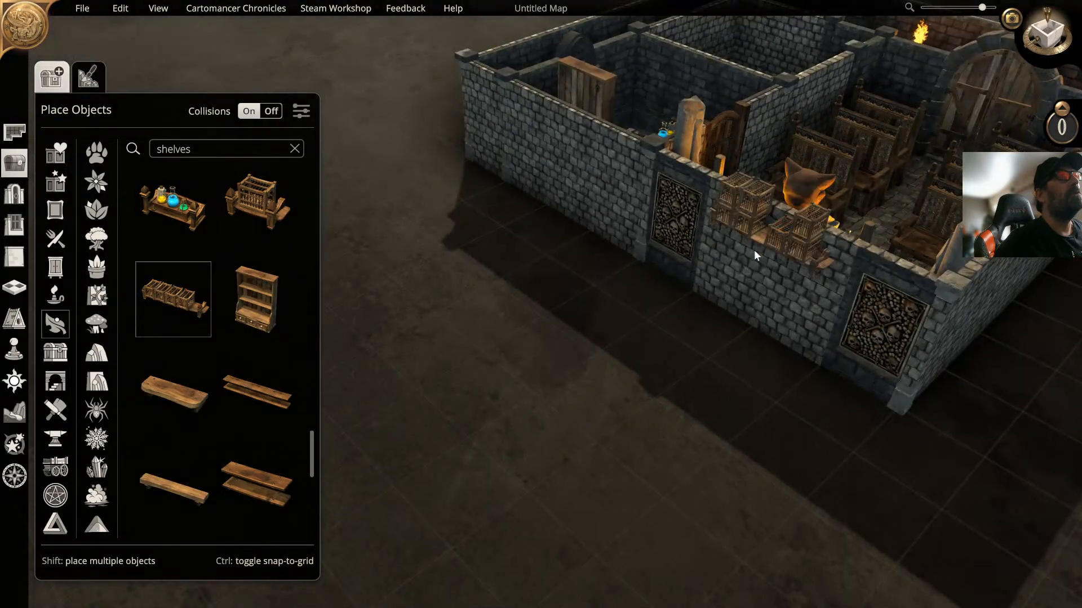
middle_click_drag(754, 249, 759, 541)
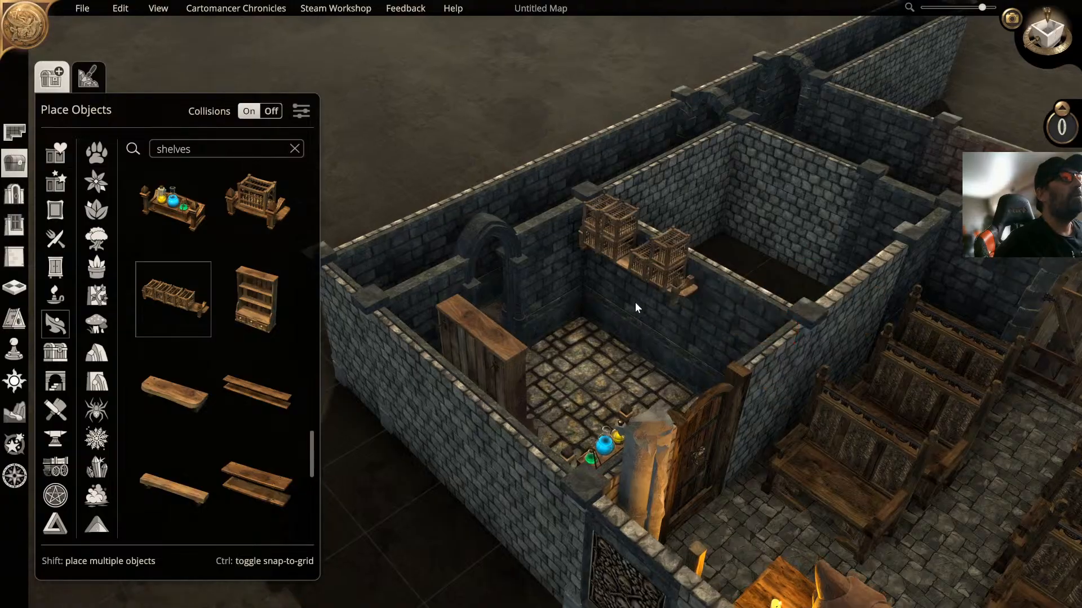
left_click(634, 302)
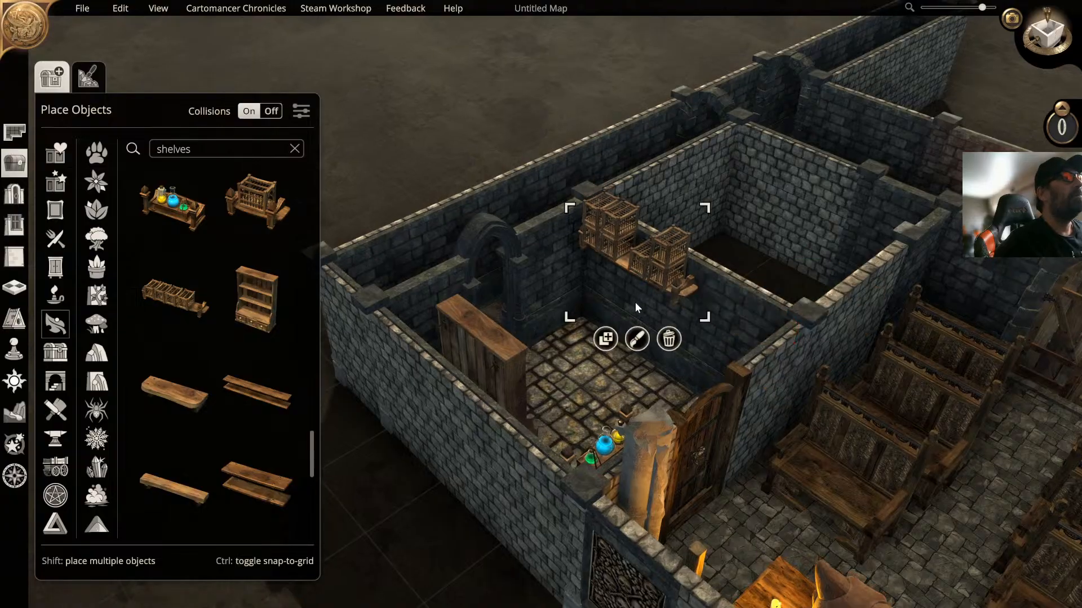
Step: Try the plain wooden shelves, the Driftwood shelf and the shelf with food in the new room
left_click(178, 397)
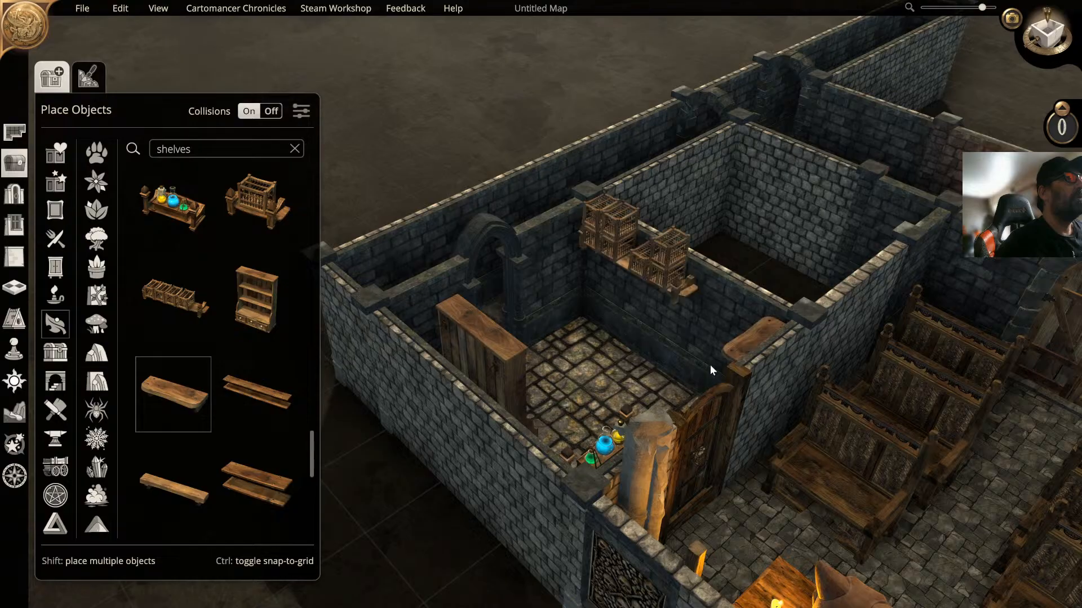
left_click(181, 499)
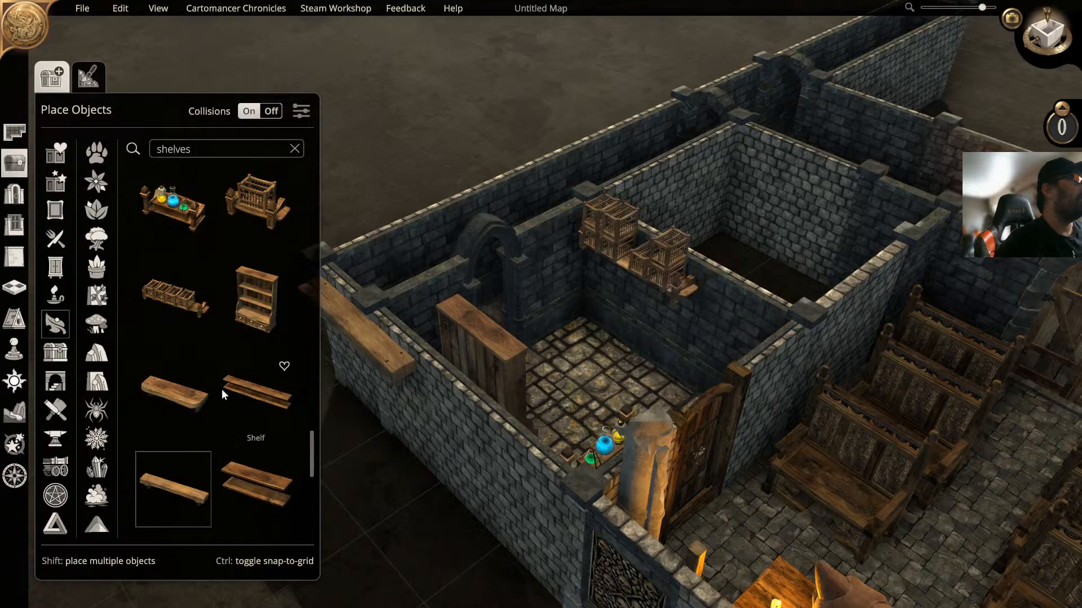
scroll(223, 369, "up", 2)
scroll(222, 369, "down", 3)
scroll(222, 369, "down", 3)
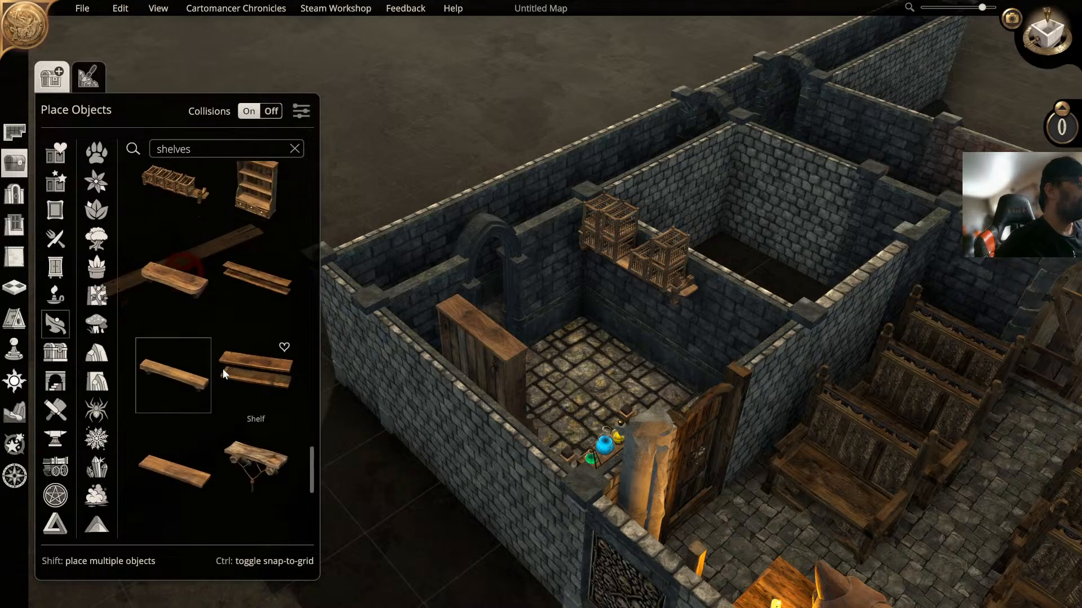
left_click(252, 397)
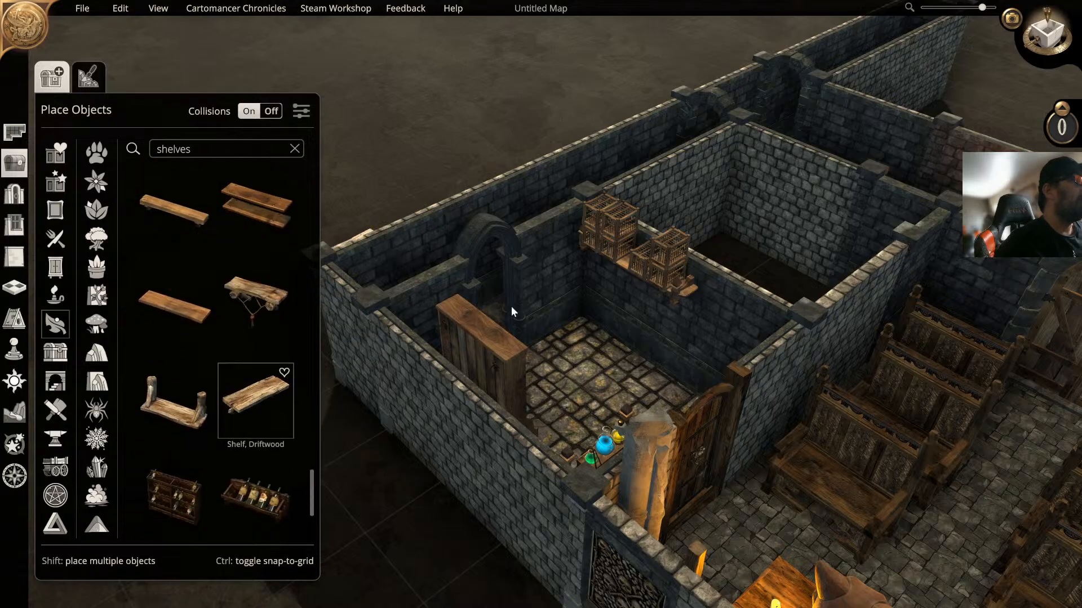
scroll(273, 486, "down", 2)
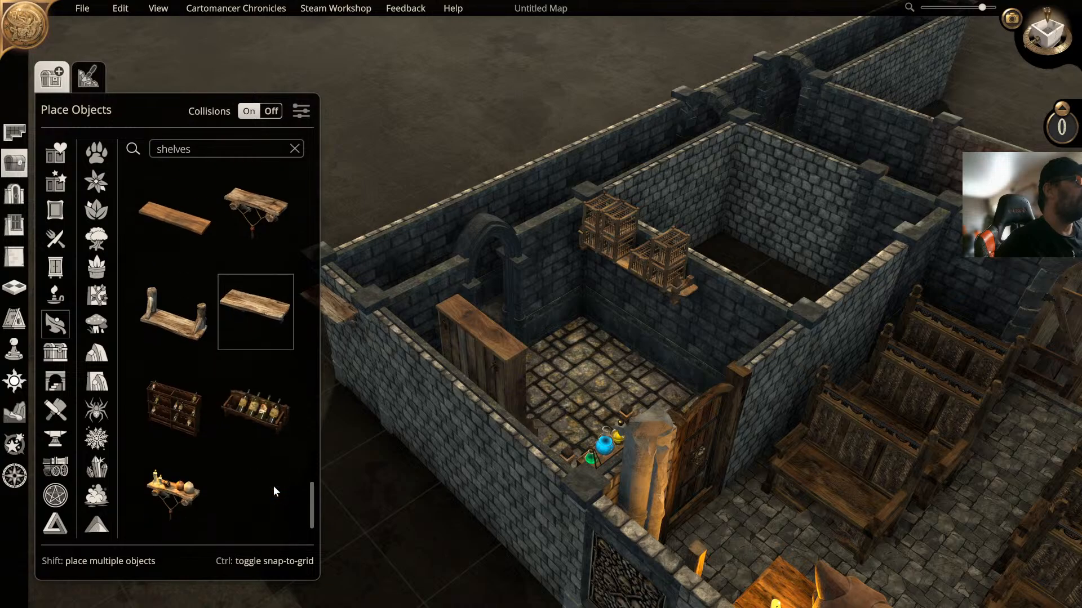
left_click(186, 498)
left_click(580, 351)
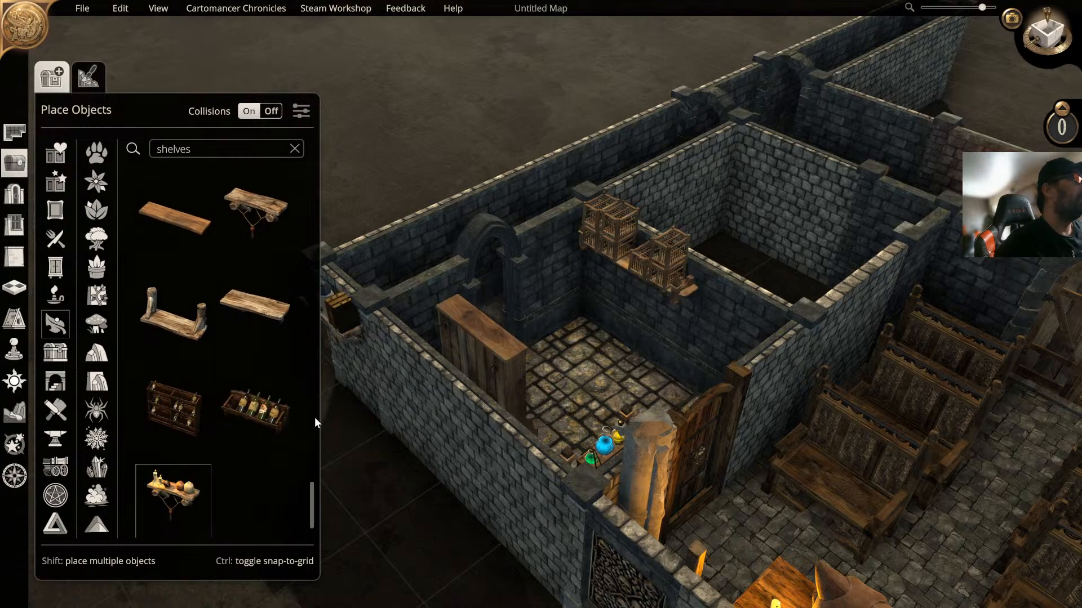
Step: Place the Cupboard on the floor under the crate shelf, in the corner near the stone archway
left_click_drag(311, 498, 319, 378)
left_click(174, 390)
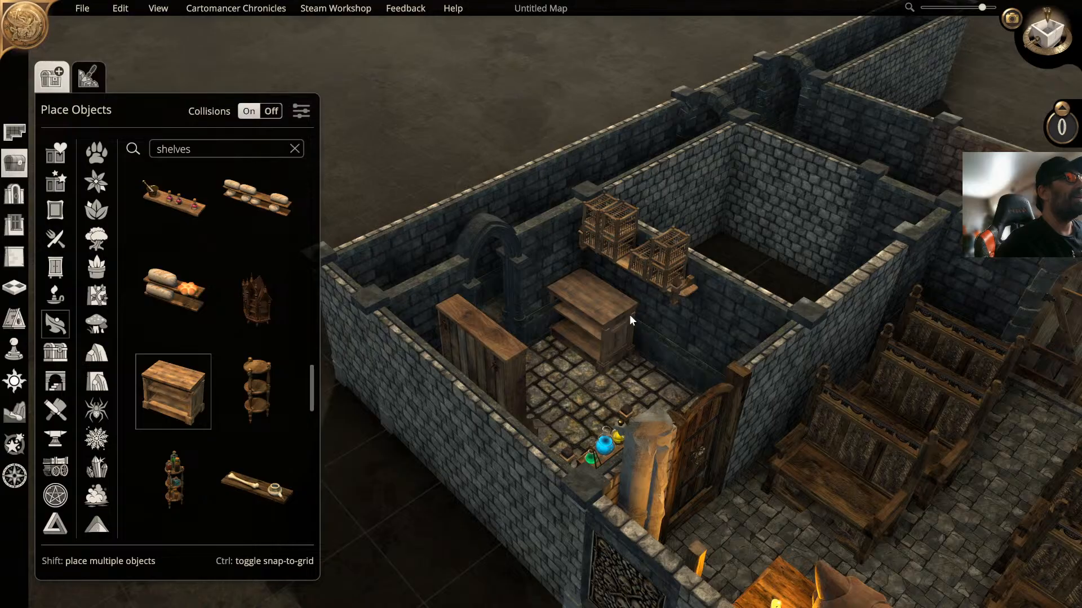
left_click(630, 315)
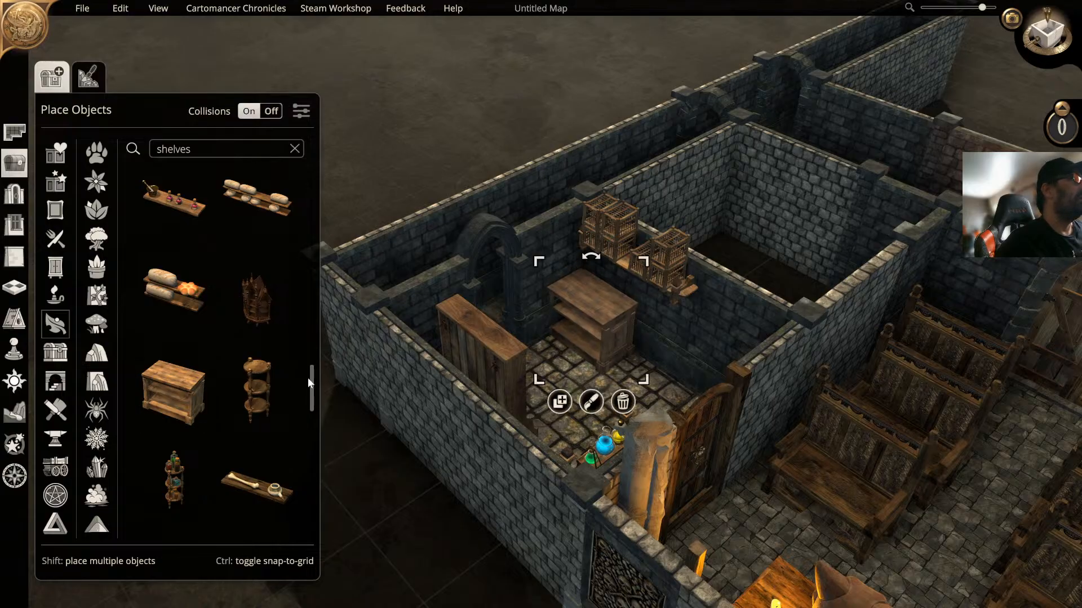
Step: Place the round tiered shelf with bottles on the floor between the tall shelf and the wall-mounted potion shelves
right_click_drag(427, 225, 399, 266)
middle_click_drag(399, 265, 521, 265)
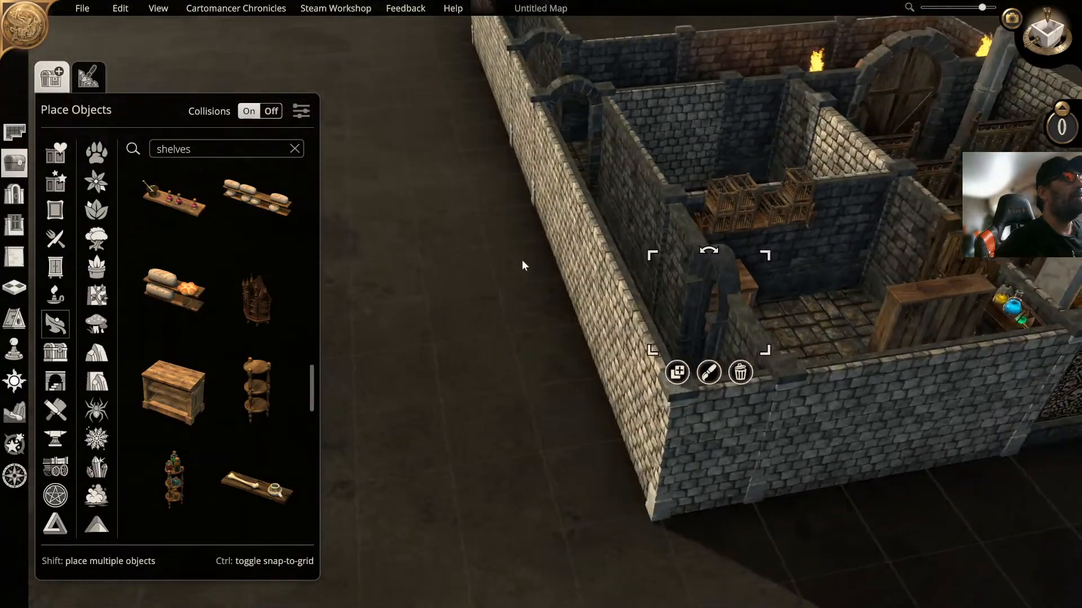
right_click_drag(522, 261, 346, 297)
middle_click_drag(346, 297, 367, 310)
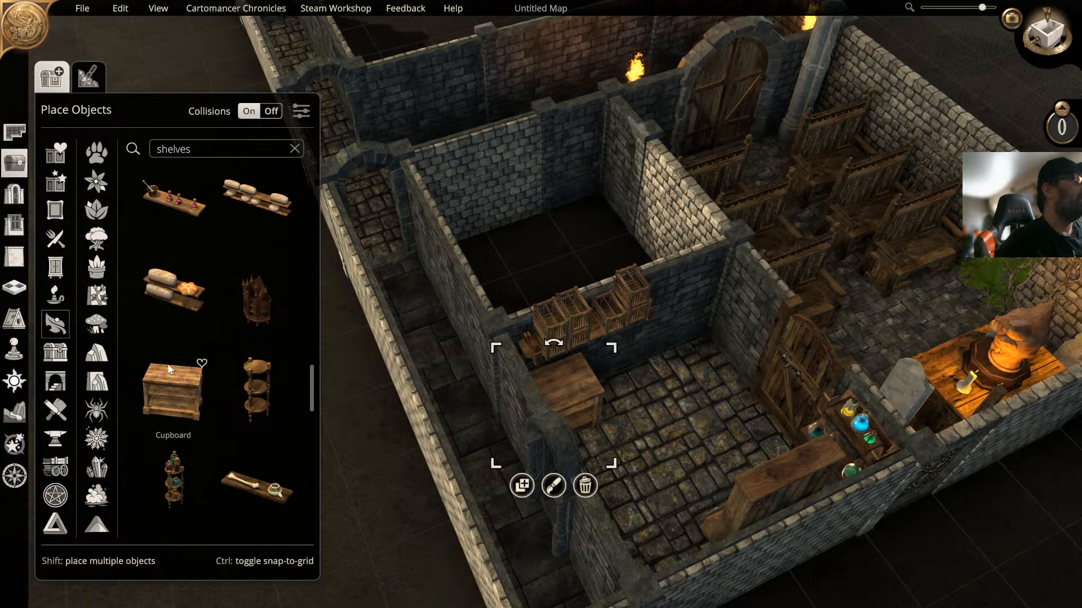
left_click(171, 472)
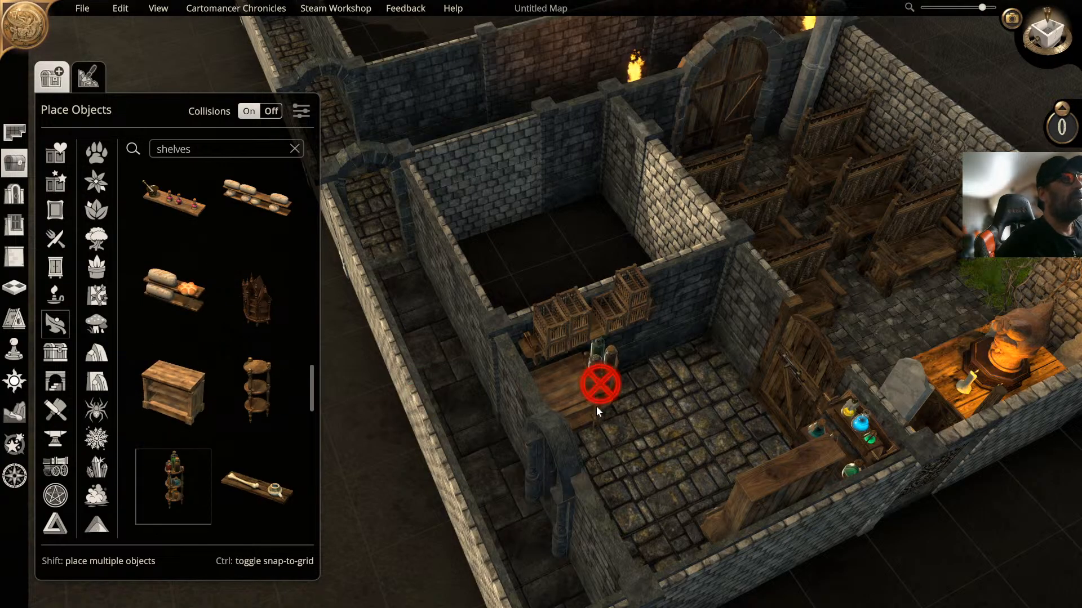
left_click(708, 364)
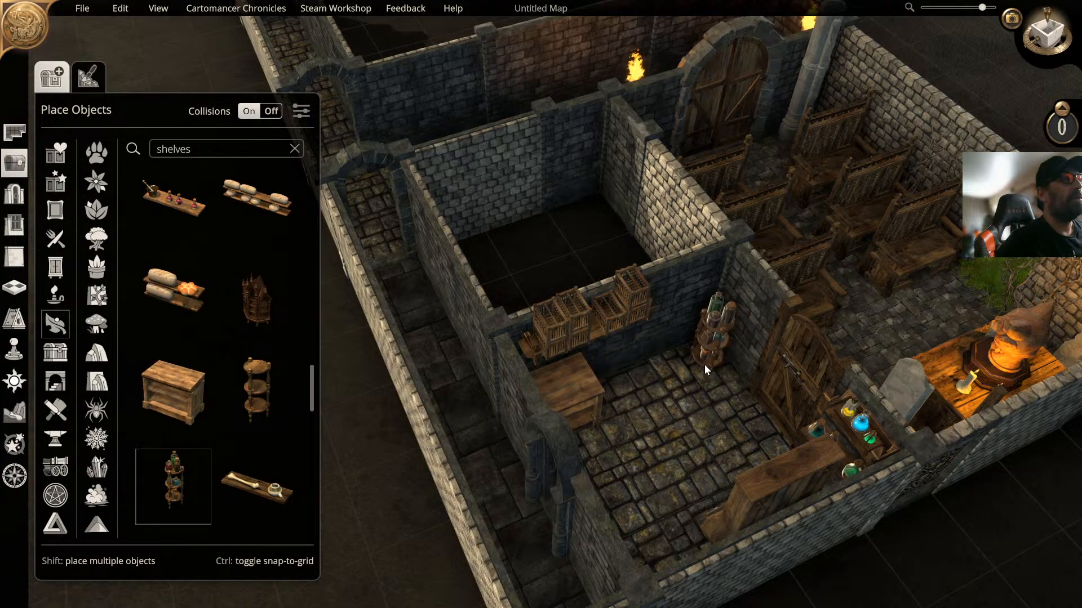
middle_click_drag(718, 363, 917, 361)
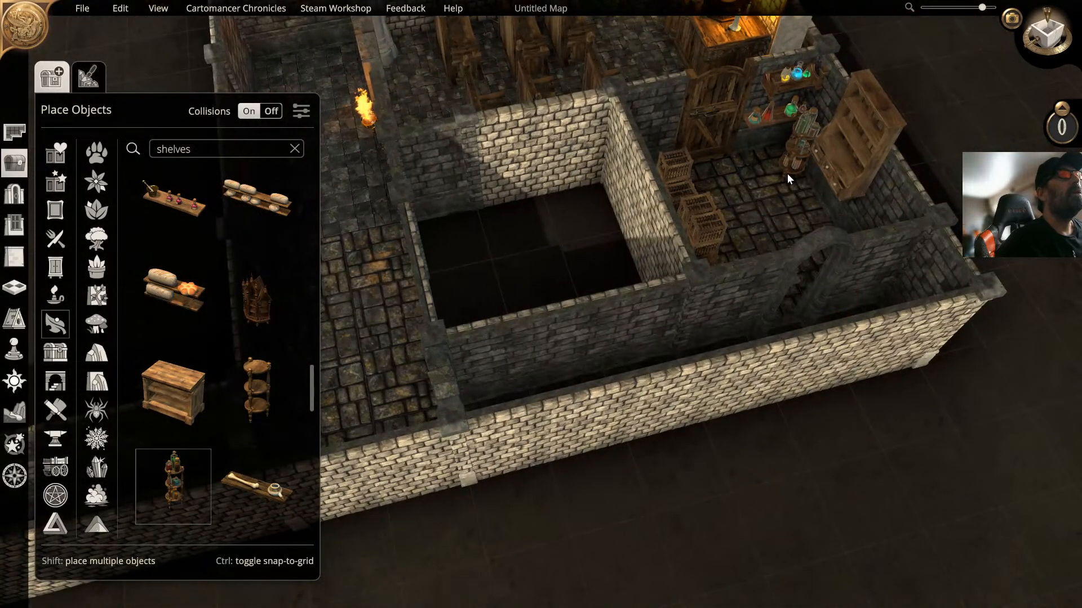
left_click(786, 175)
right_click_drag(786, 184, 661, 317)
scroll(669, 287, "down", 3)
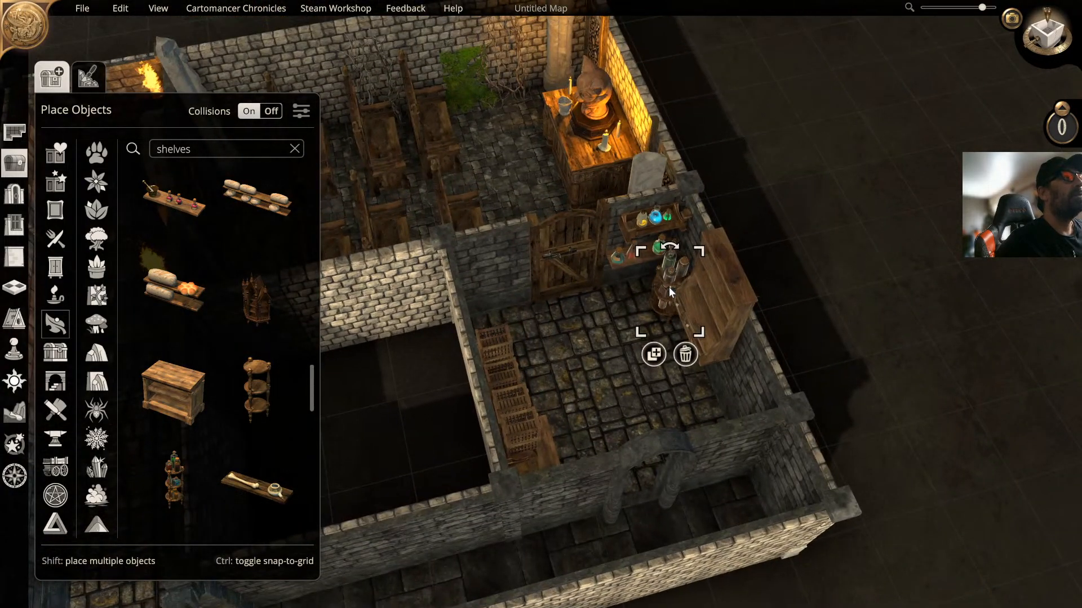
Step: Inspect the small storage room's shelves and walls from both sides and browse the available shelf objects
left_click(812, 280)
scroll(811, 280, "up", 2)
middle_click_drag(809, 282, 786, 273)
scroll(779, 270, "down", 2)
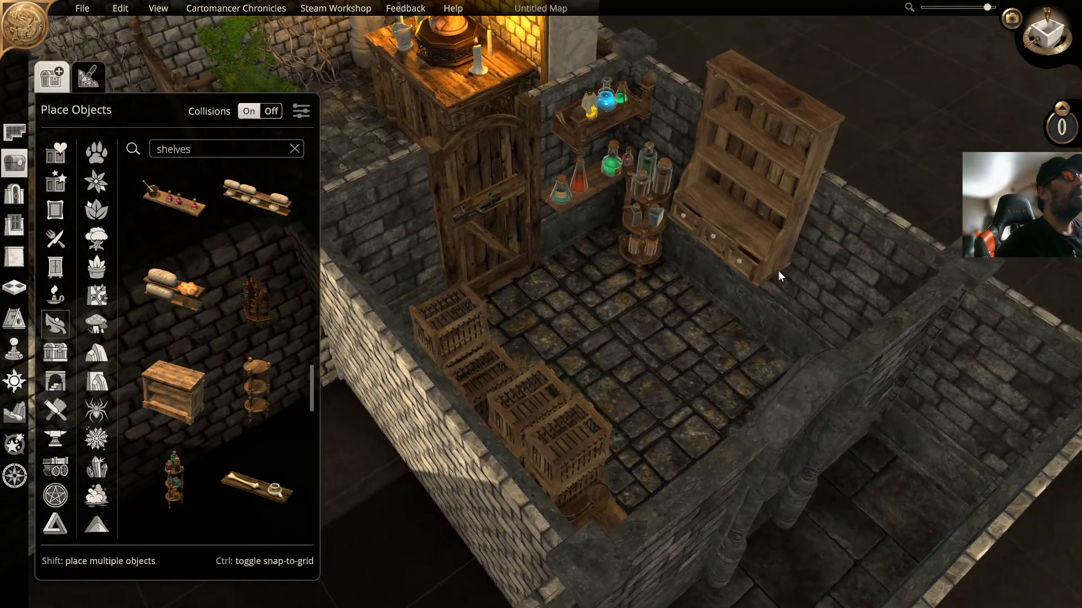
scroll(779, 270, "down", 1)
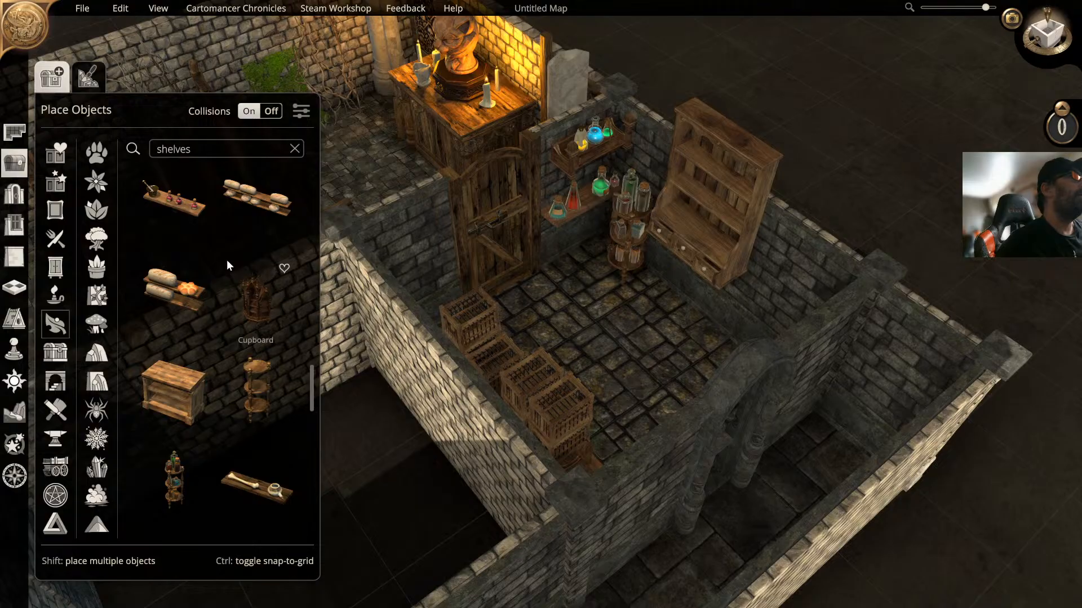
scroll(186, 265, "up", 5)
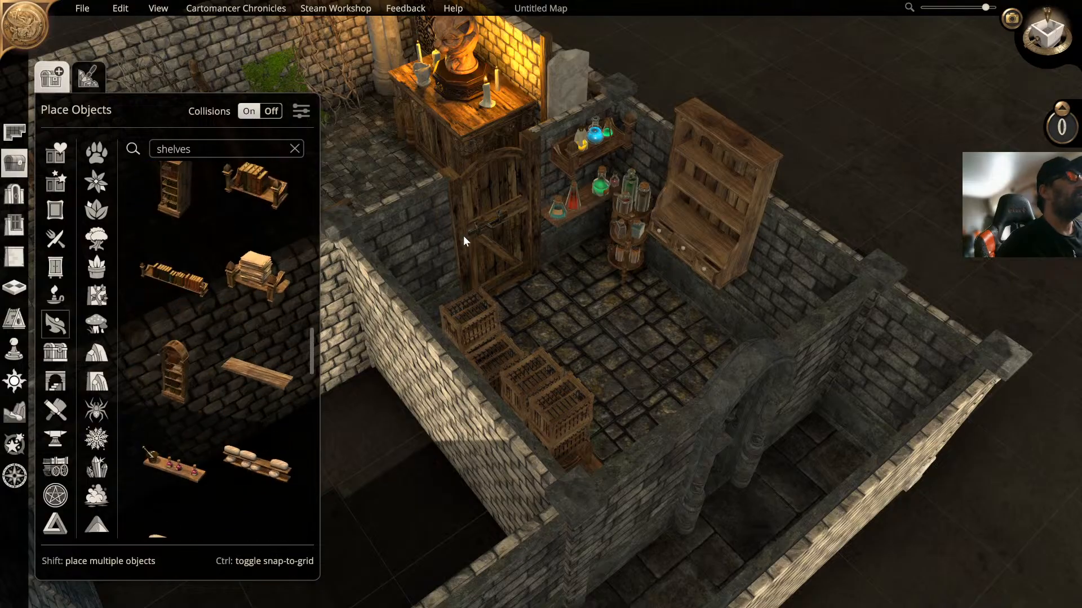
middle_click_drag(463, 236, 538, 258)
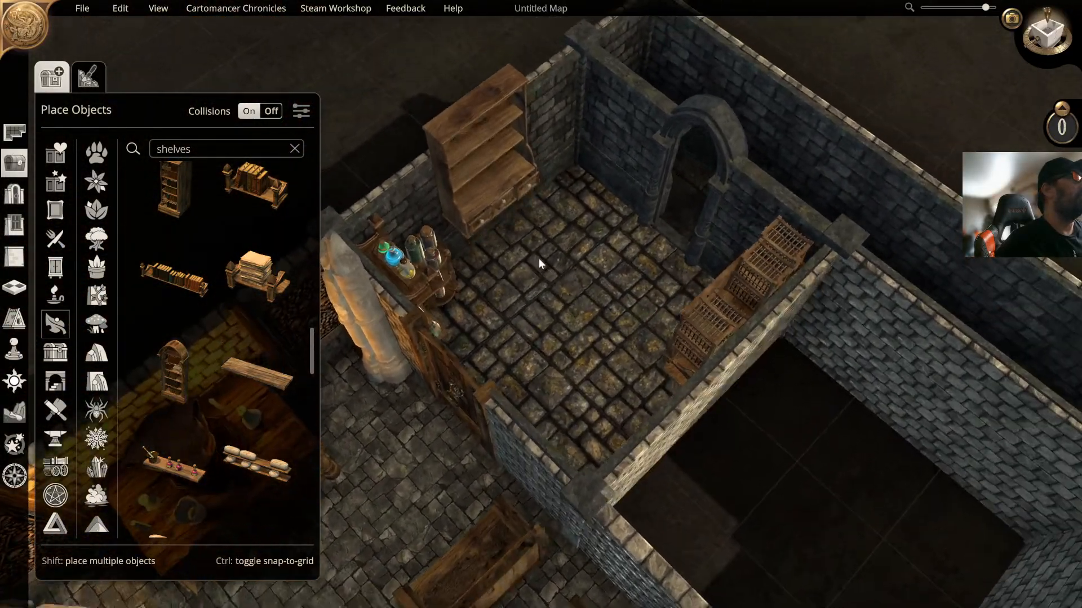
scroll(252, 290, "up", 1)
left_click(253, 290)
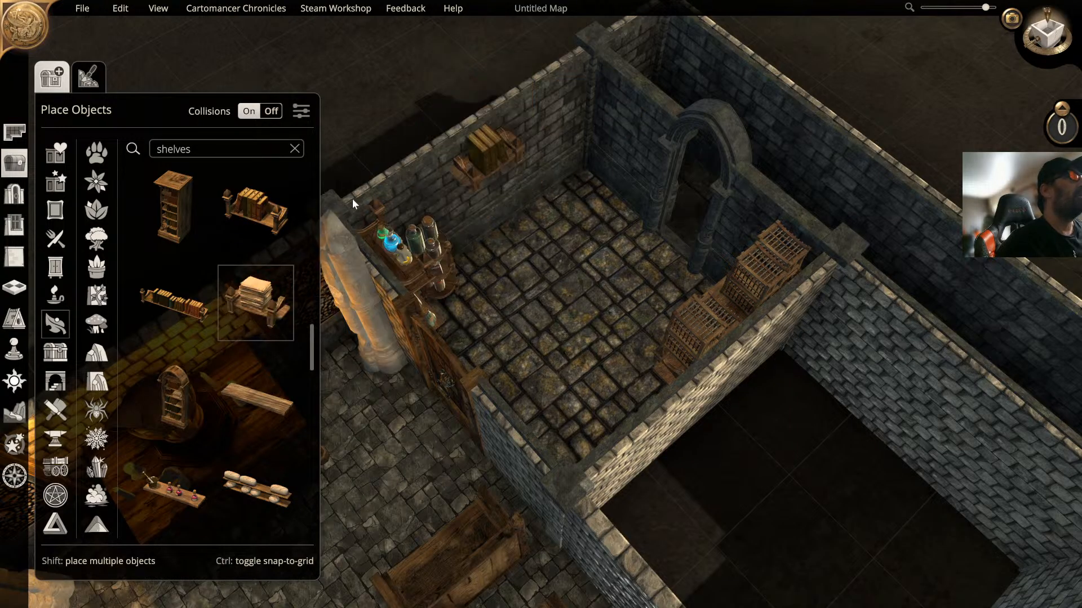
left_click(173, 207)
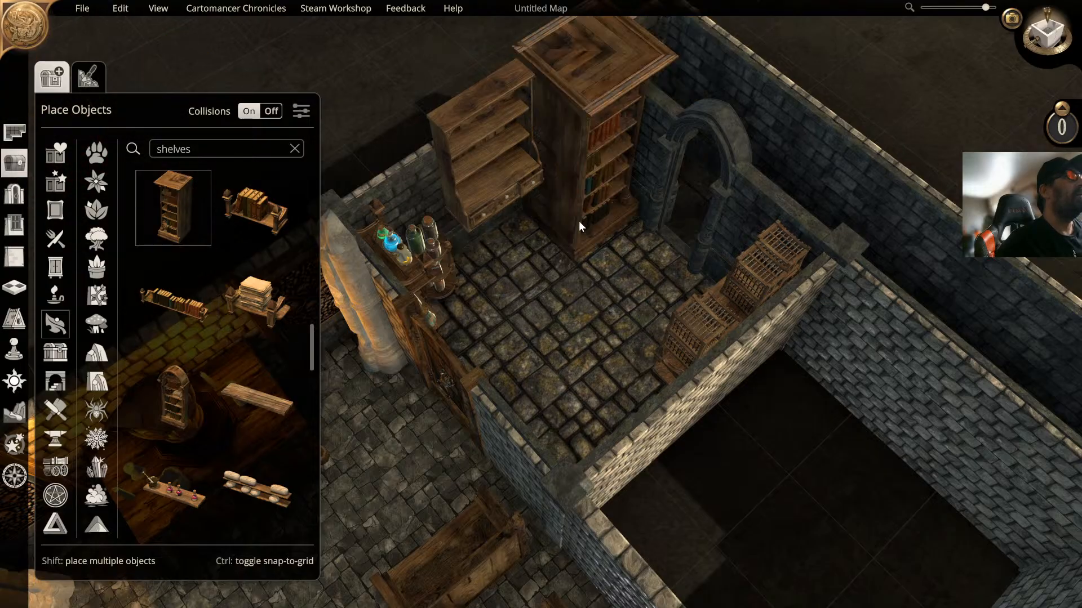
scroll(582, 222, "down", 3)
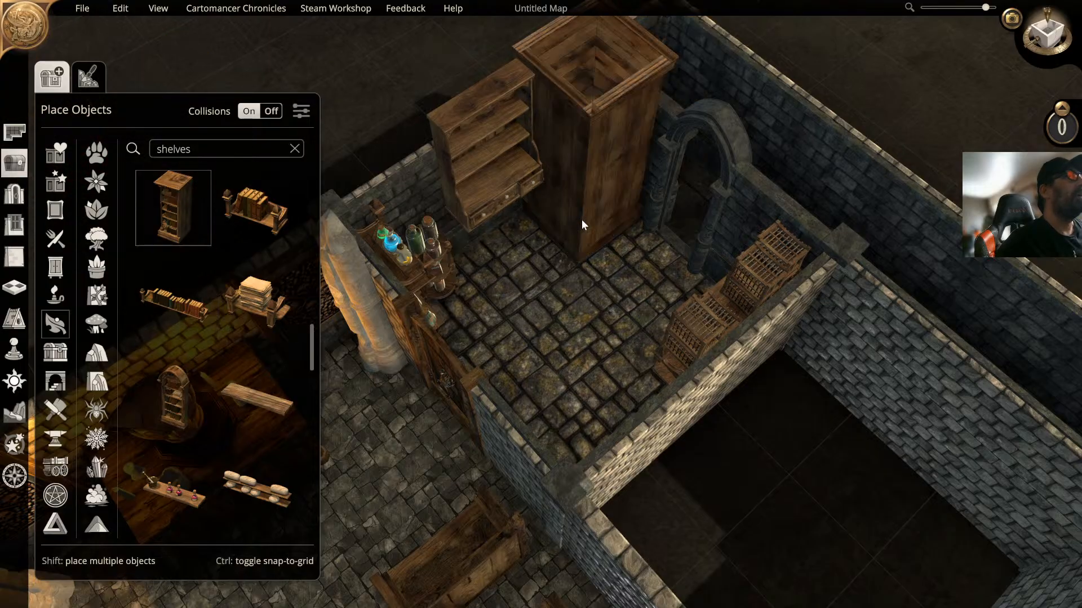
scroll(581, 223, "down", 1)
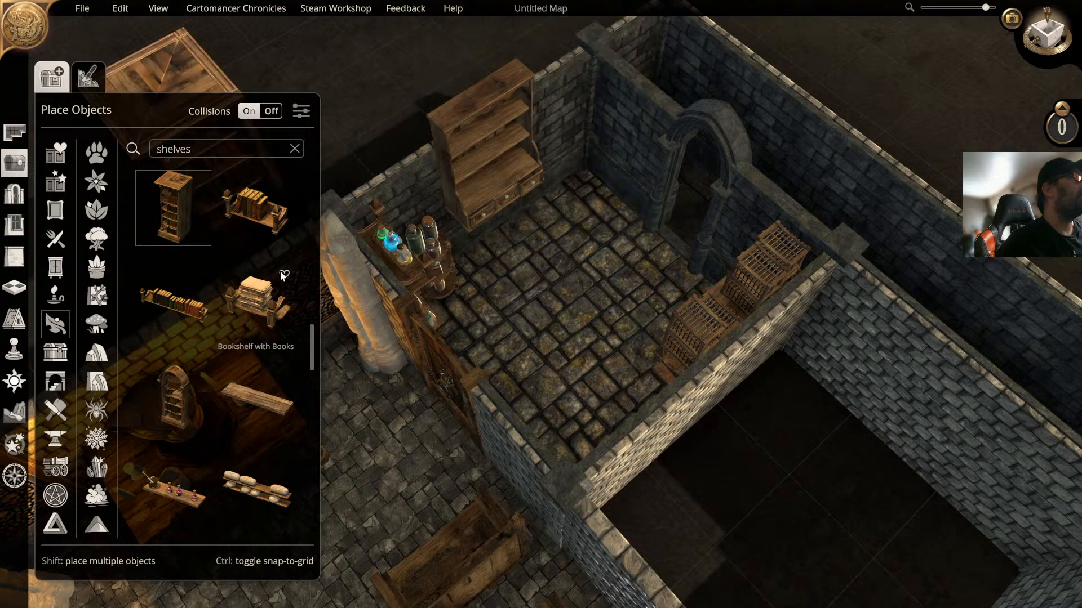
left_click(187, 308)
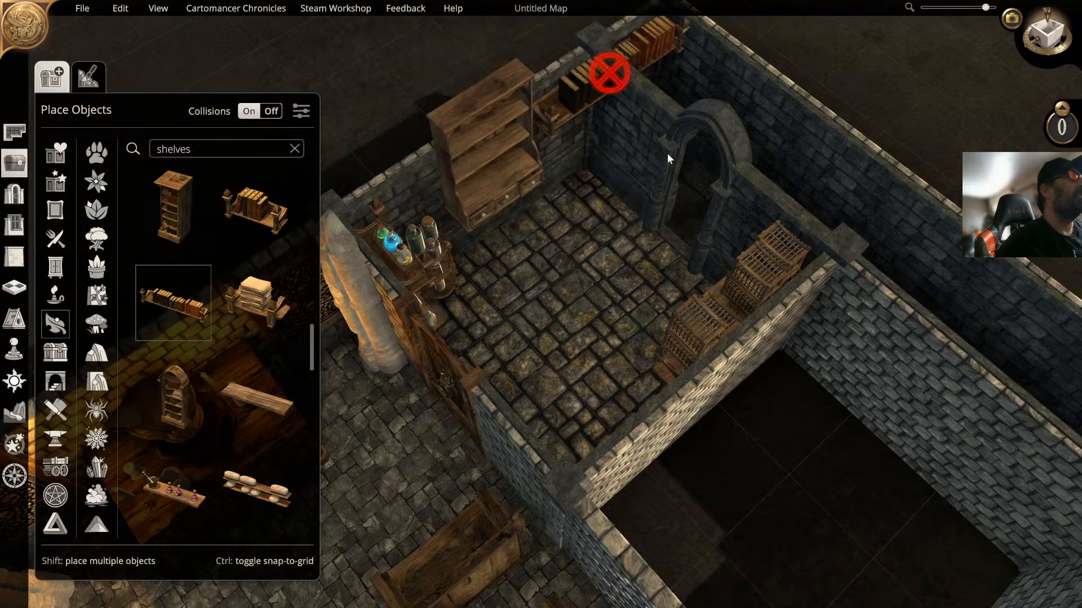
left_click(265, 299)
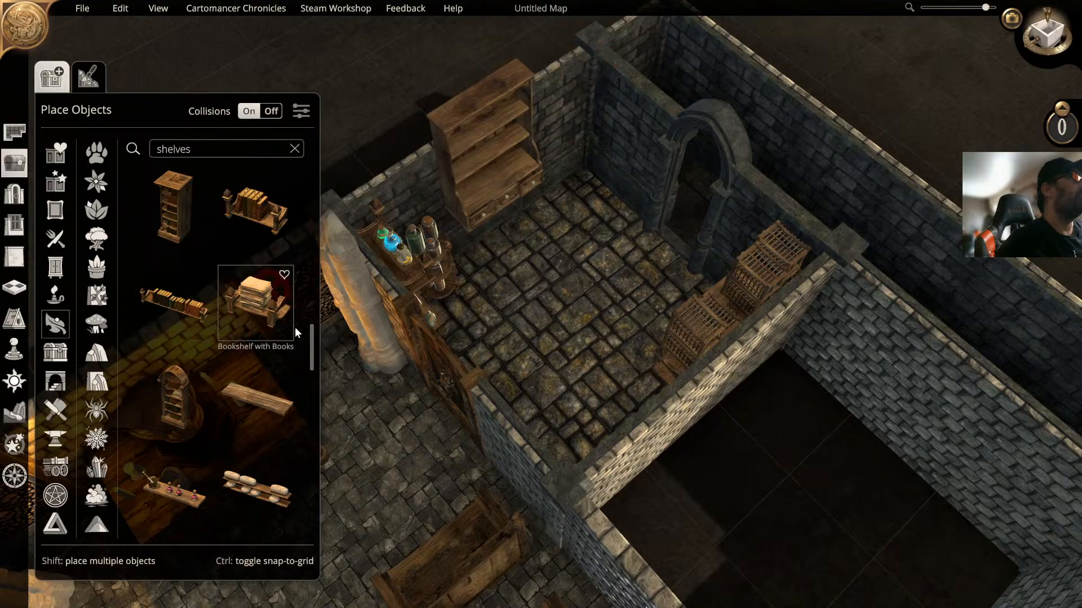
left_click_drag(312, 333, 316, 297)
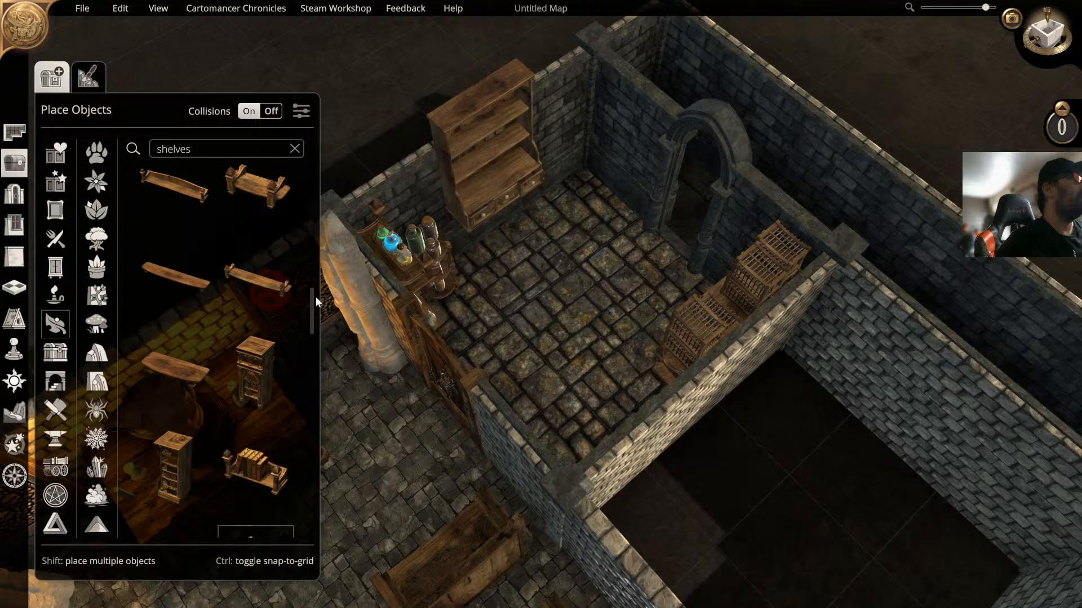
left_click(251, 358)
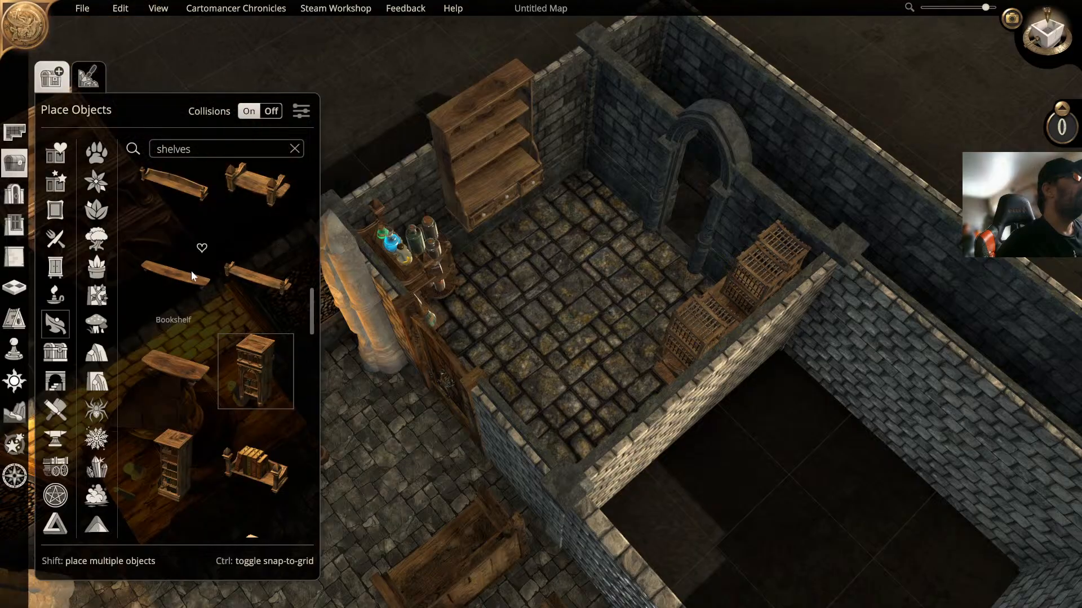
Step: Place a dark bookcase filled with books between the wooden cupboard and the stone archway, its shelves facing into the room
scroll(189, 269, "up", 2)
scroll(201, 279, "up", 4)
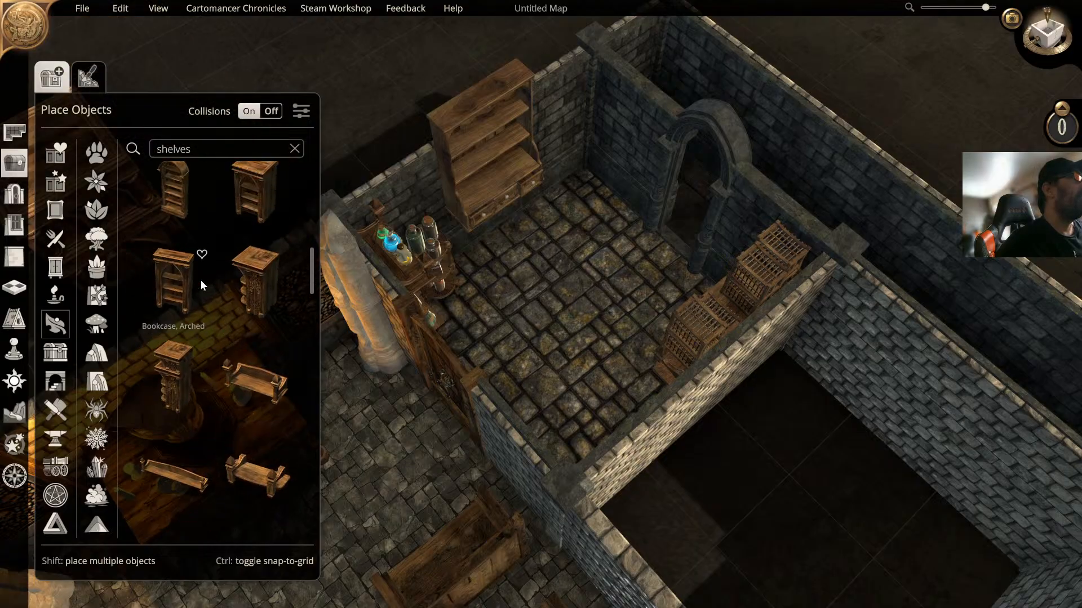
scroll(192, 307, "up", 4)
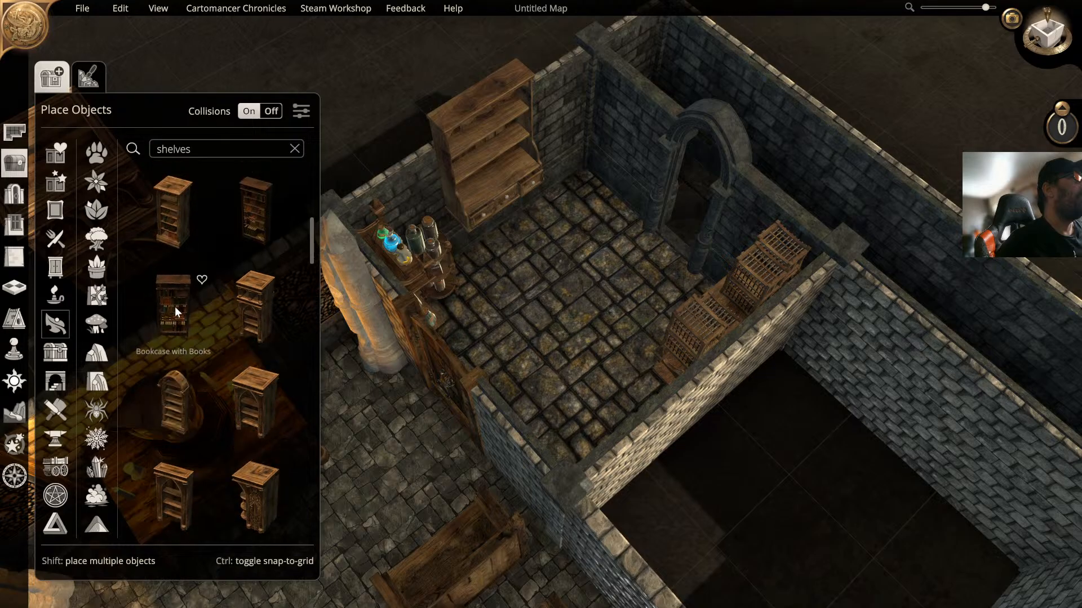
scroll(174, 306, "up", 4)
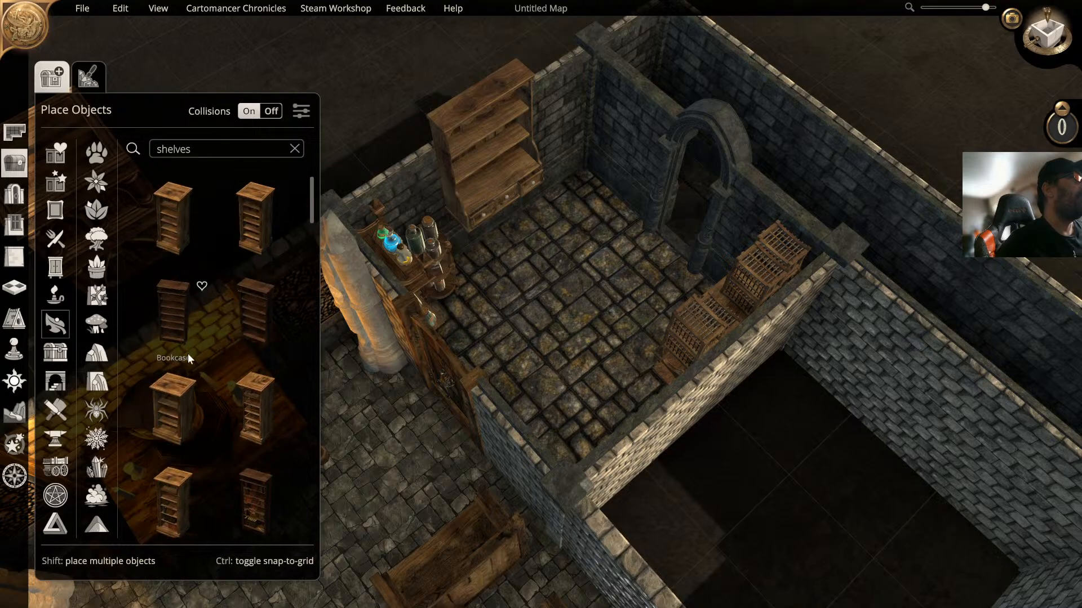
left_click(248, 512)
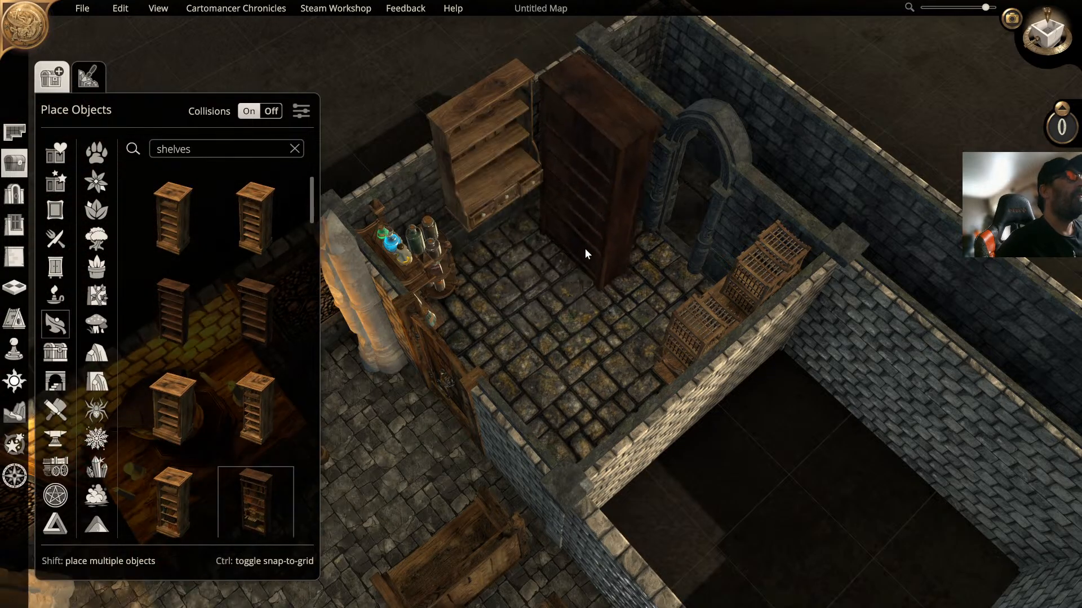
scroll(585, 248, "down", 3)
scroll(585, 248, "up", 1)
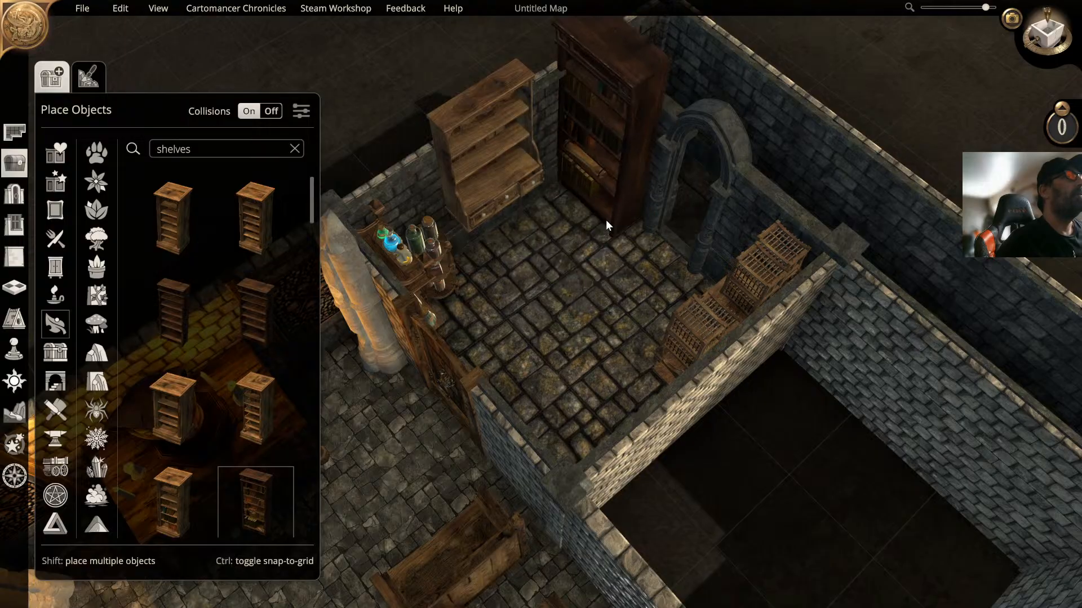
left_click(606, 221)
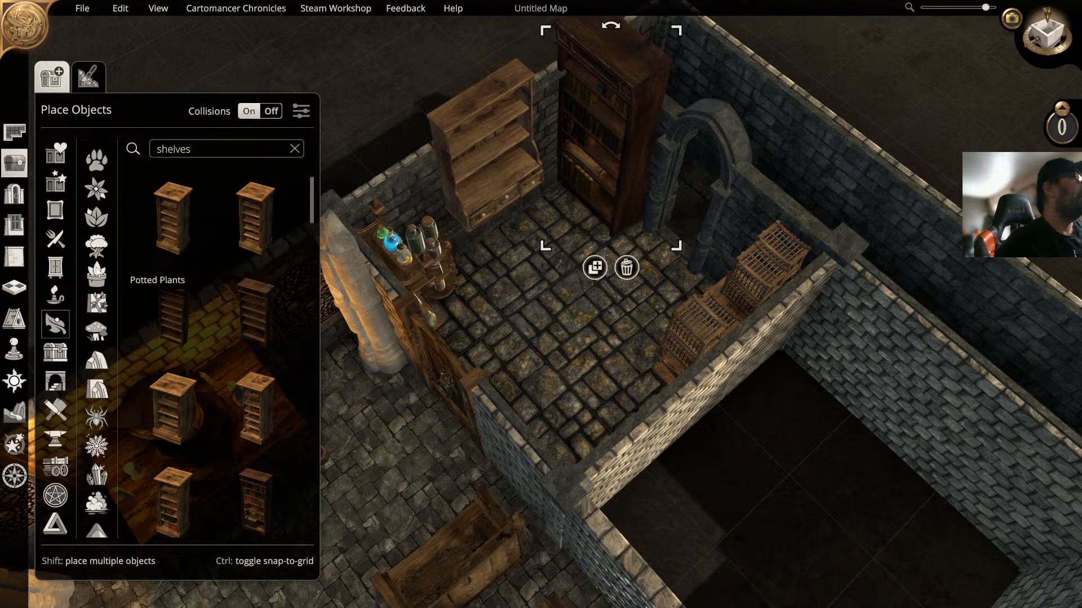
left_click(96, 207)
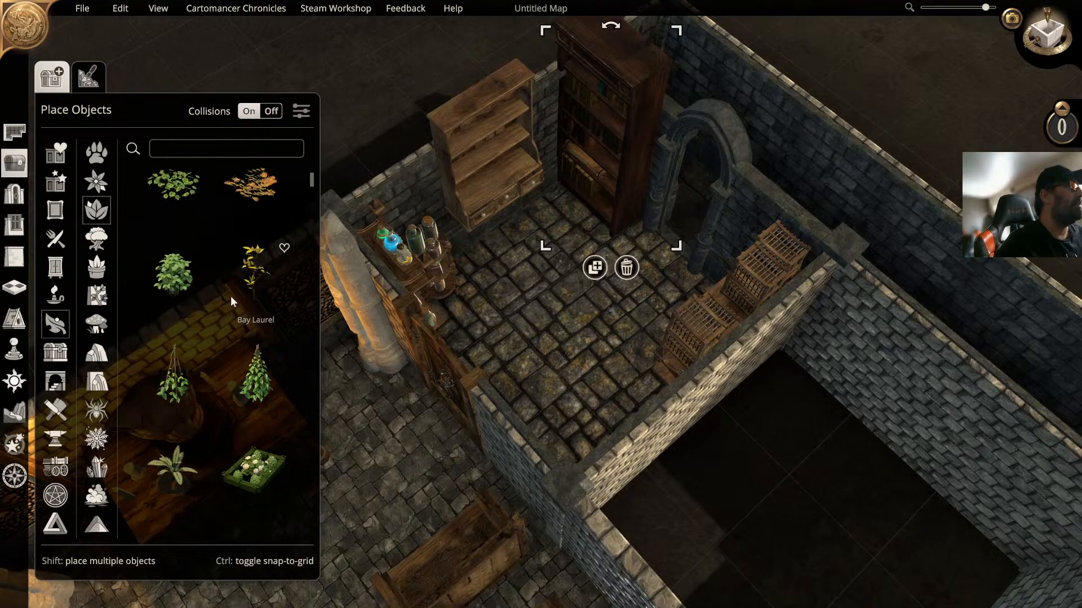
scroll(232, 302, "down", 8)
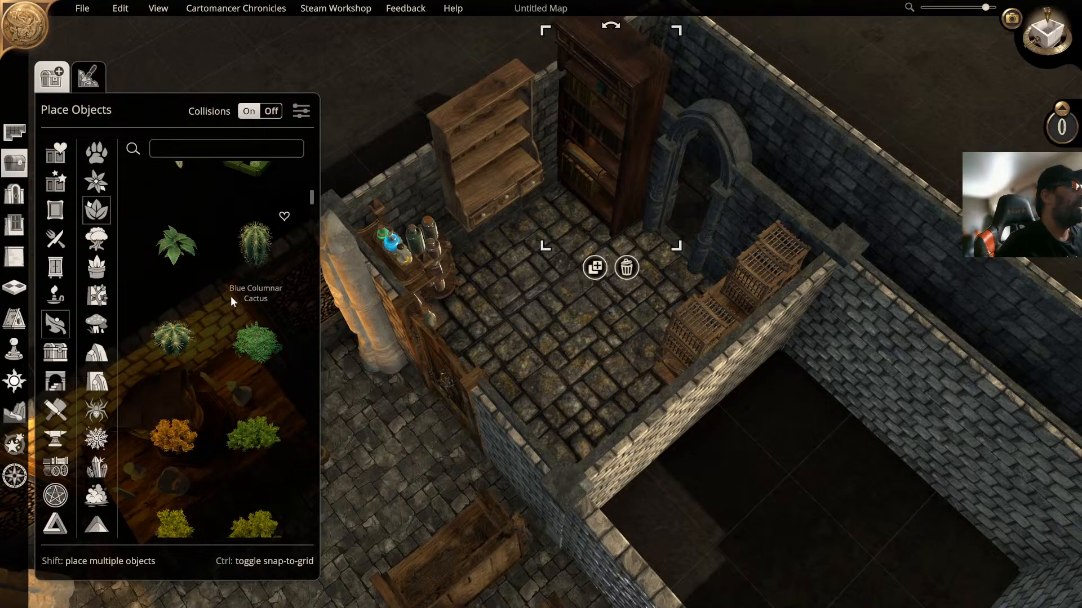
scroll(231, 296, "down", 3)
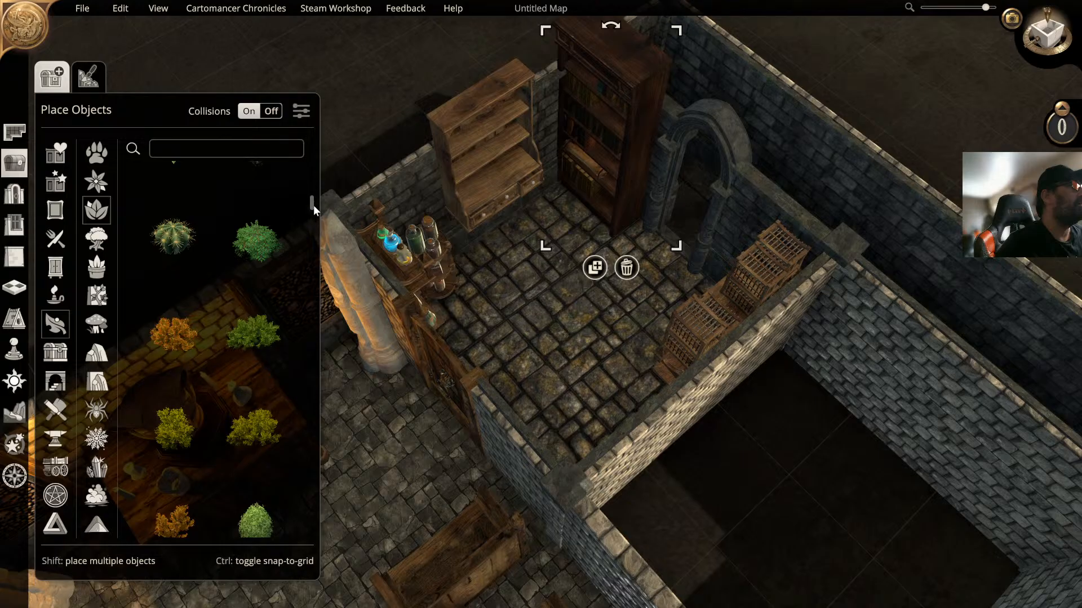
left_click_drag(313, 205, 267, 443)
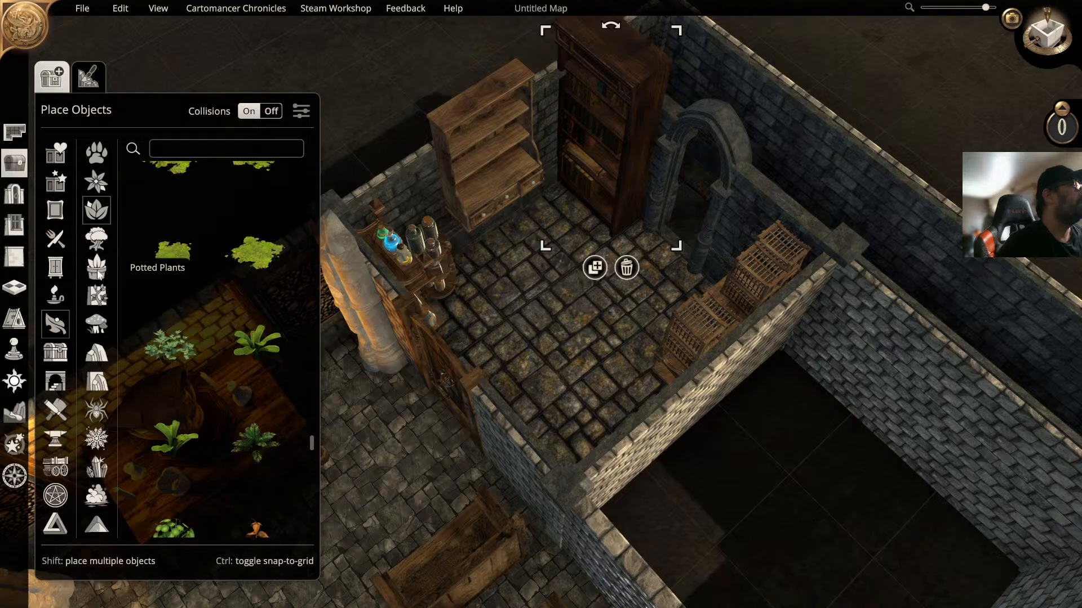
Step: Place a domed, metal-banded chest from the Storage chests against the wall by the wooden cupboard, its front facing the room
scroll(57, 324, "down", 1)
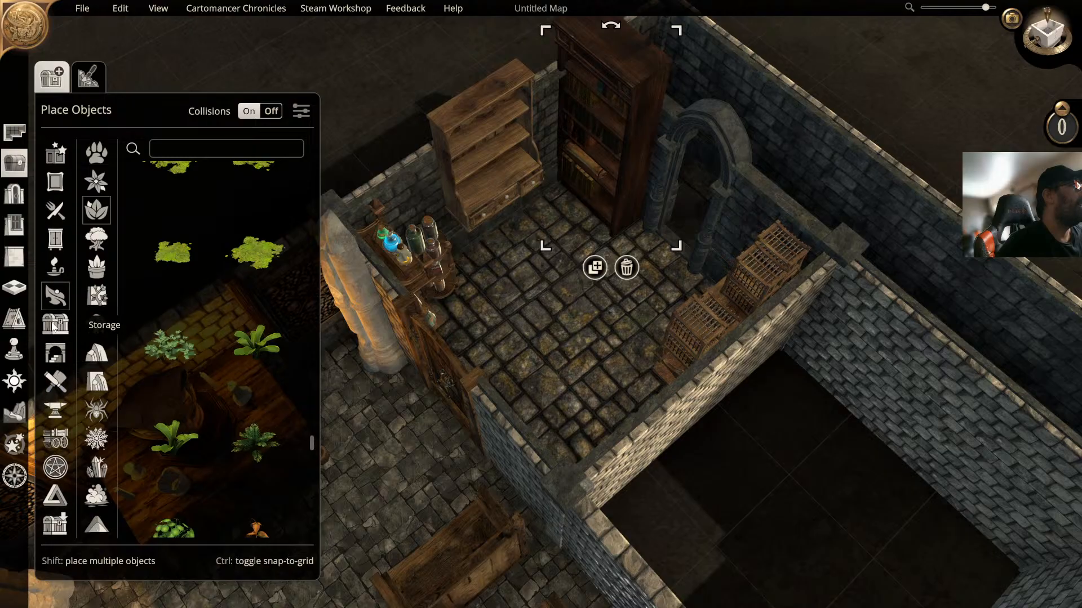
left_click(54, 325)
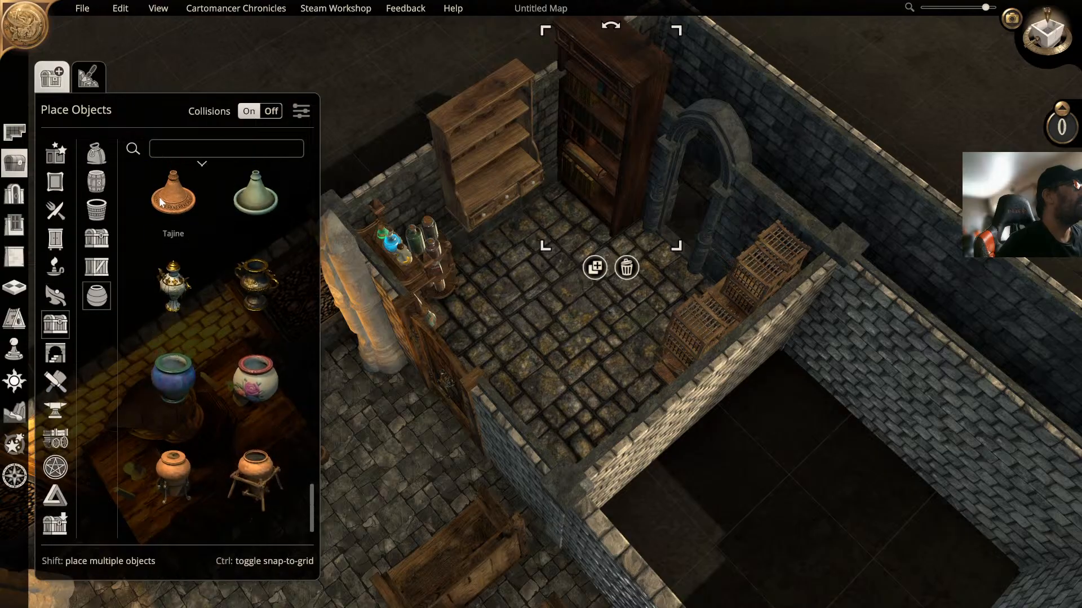
left_click(96, 238)
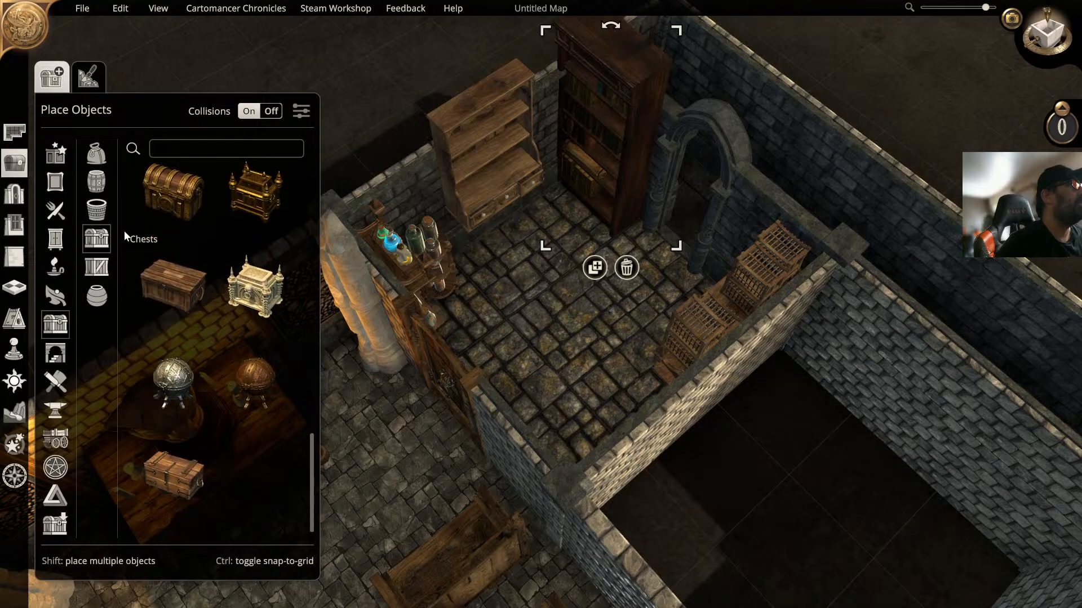
left_click(173, 193)
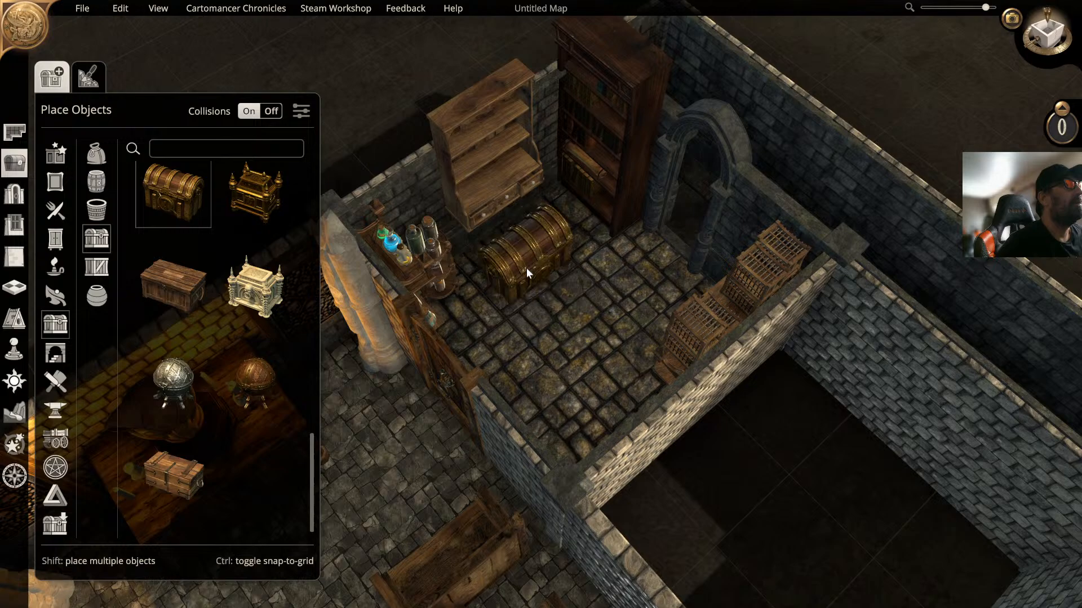
scroll(527, 274, "down", 5)
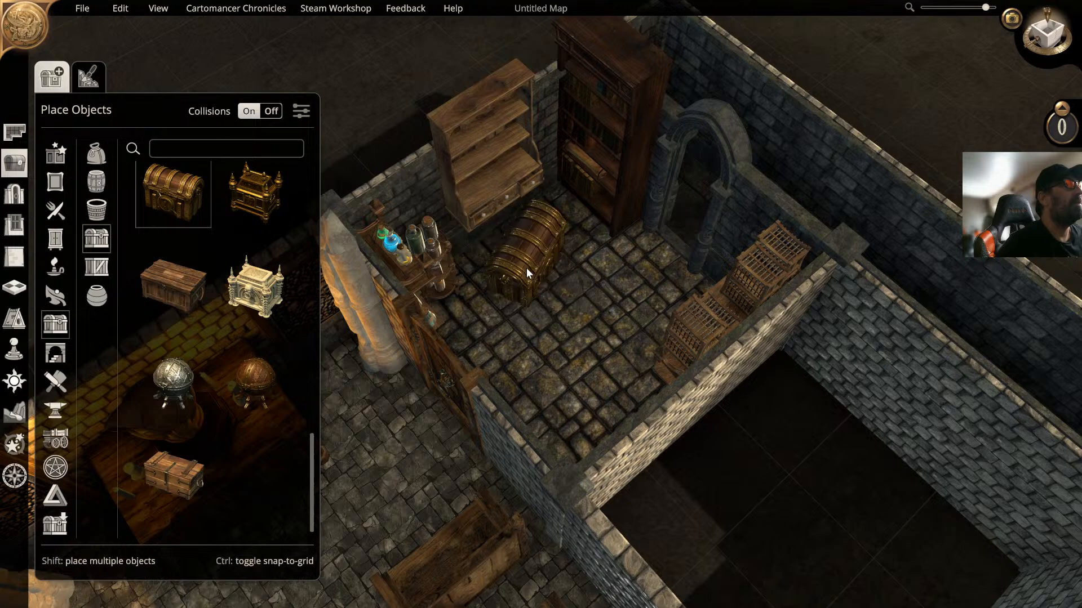
scroll(526, 268, "up", 1)
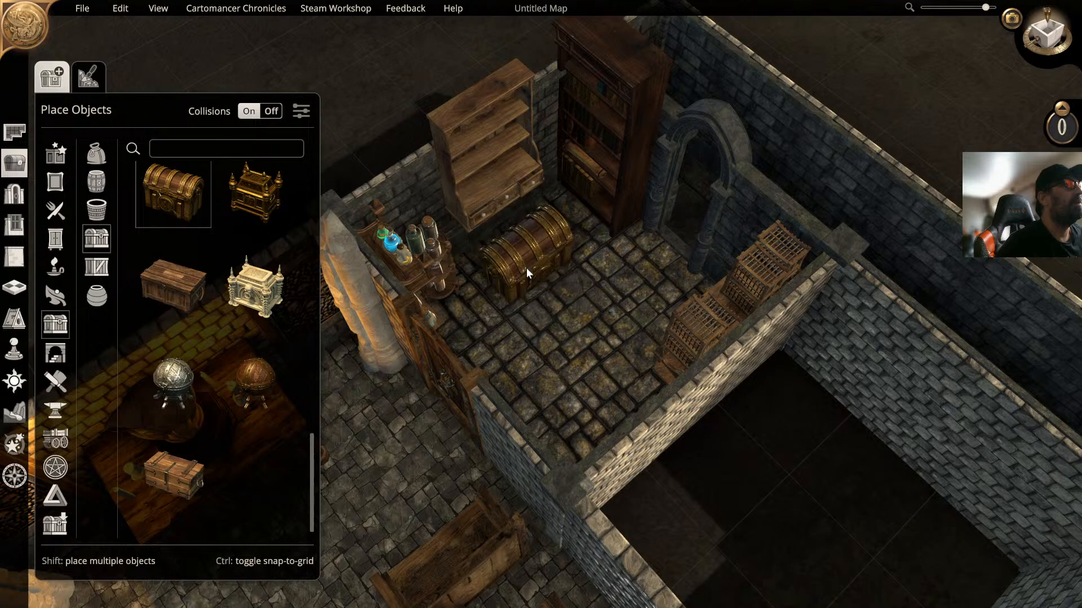
left_click(514, 241)
Step: Place a rotated wooden chest on the low wooden furniture beside the crates, near the stone archway
right_click_drag(514, 231, 404, 252)
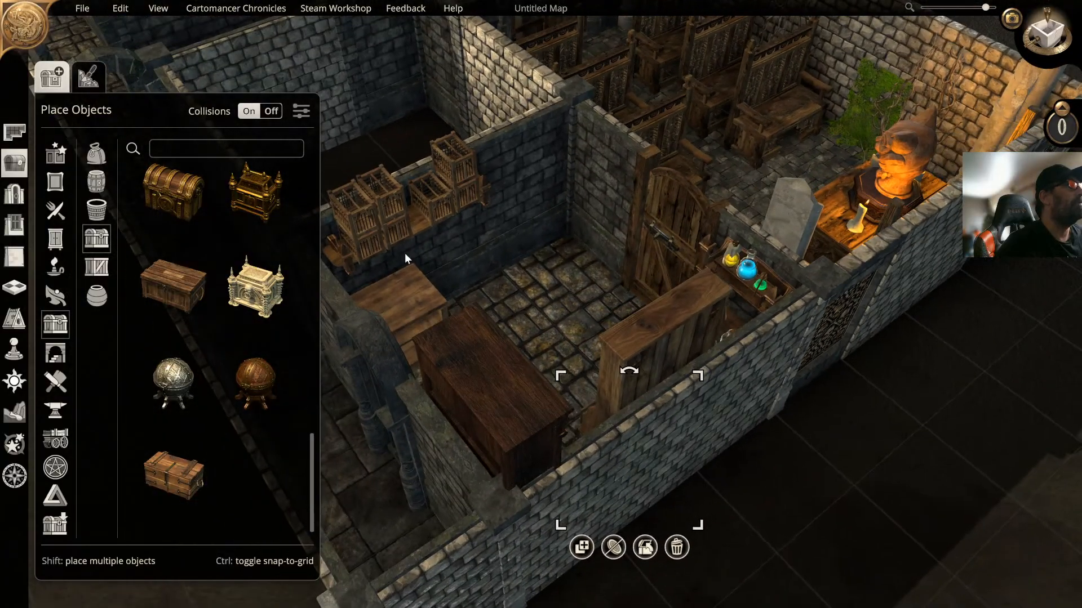
left_click(175, 467)
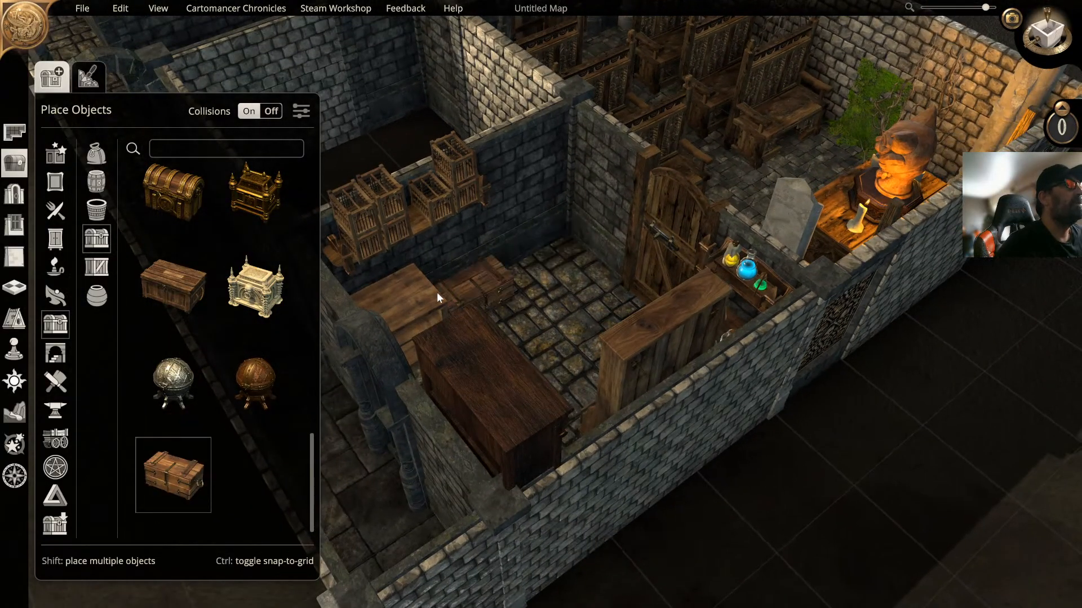
scroll(381, 299, "down", 4)
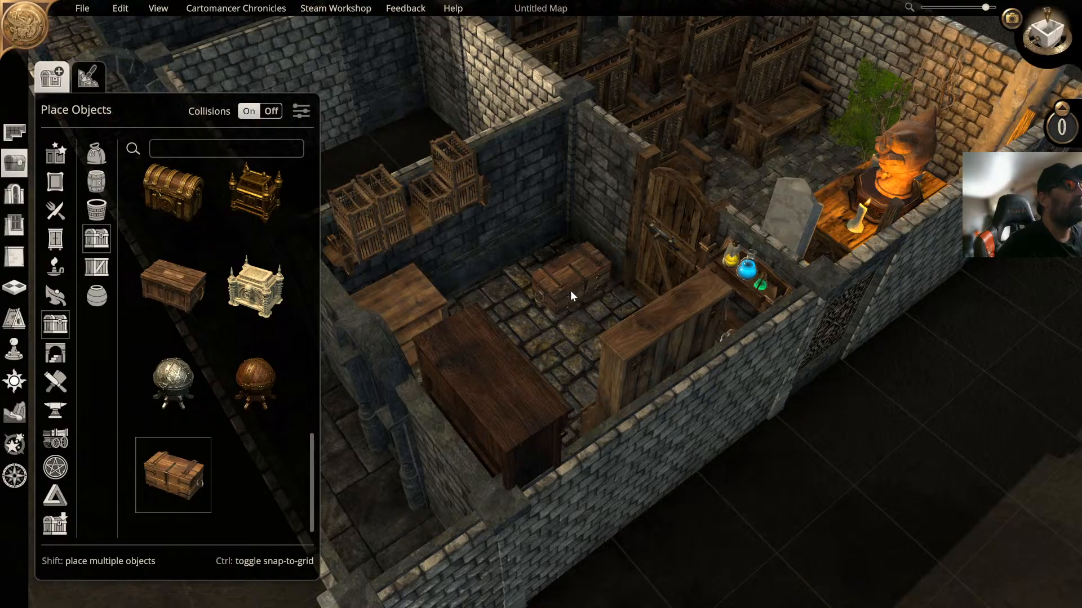
scroll(570, 289, "down", 2)
scroll(570, 289, "down", 5)
scroll(381, 295, "down", 1)
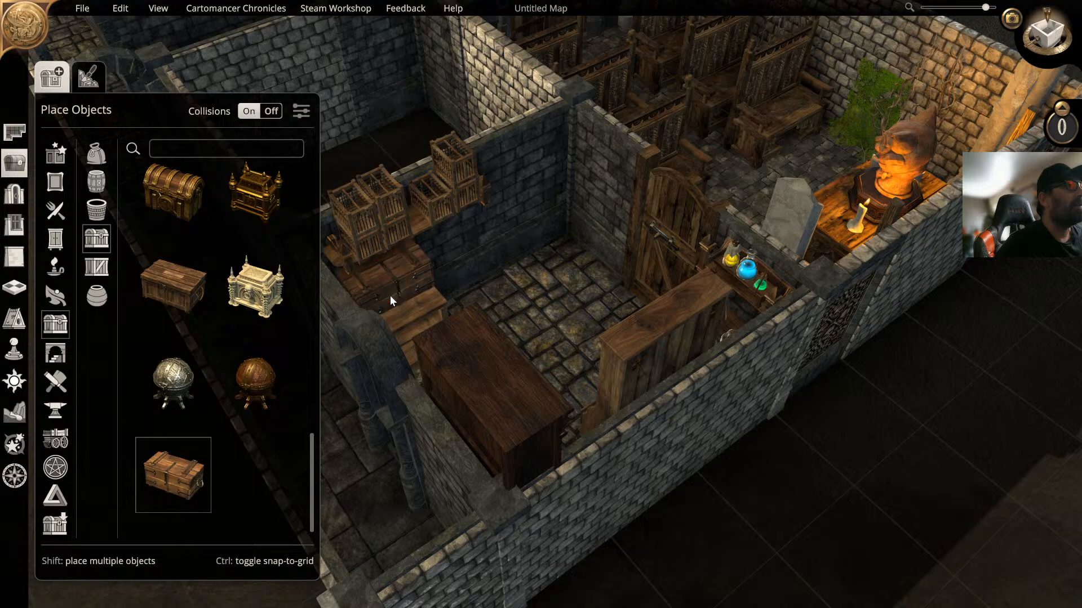
left_click(390, 296)
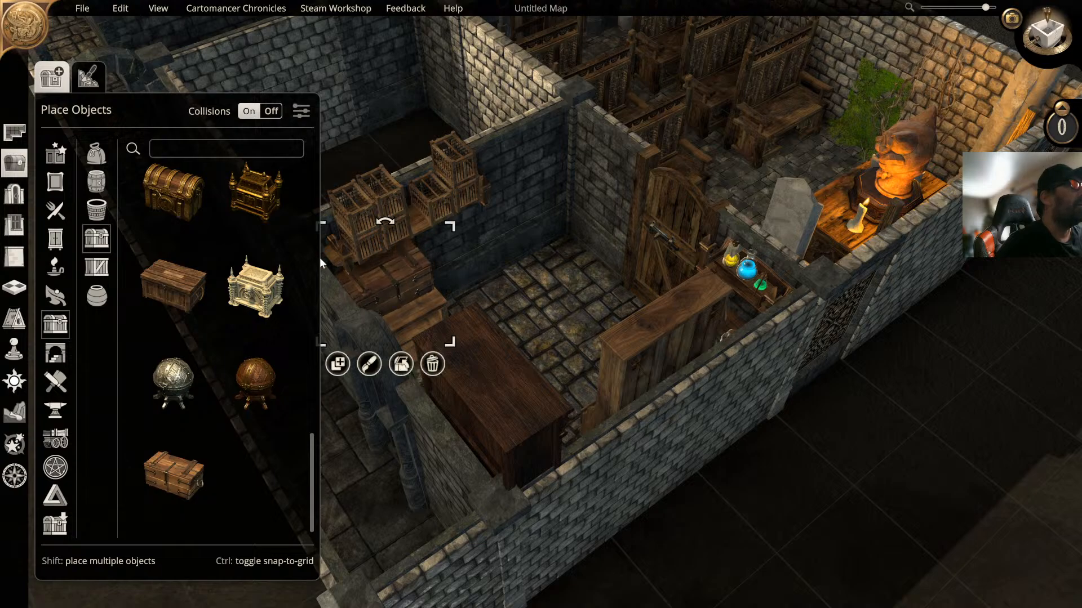
Step: Place a bronze spherical chest on legs on the small storage room's floor and shrink it to a small ornament
scroll(255, 289, "up", 1)
scroll(255, 290, "down", 1)
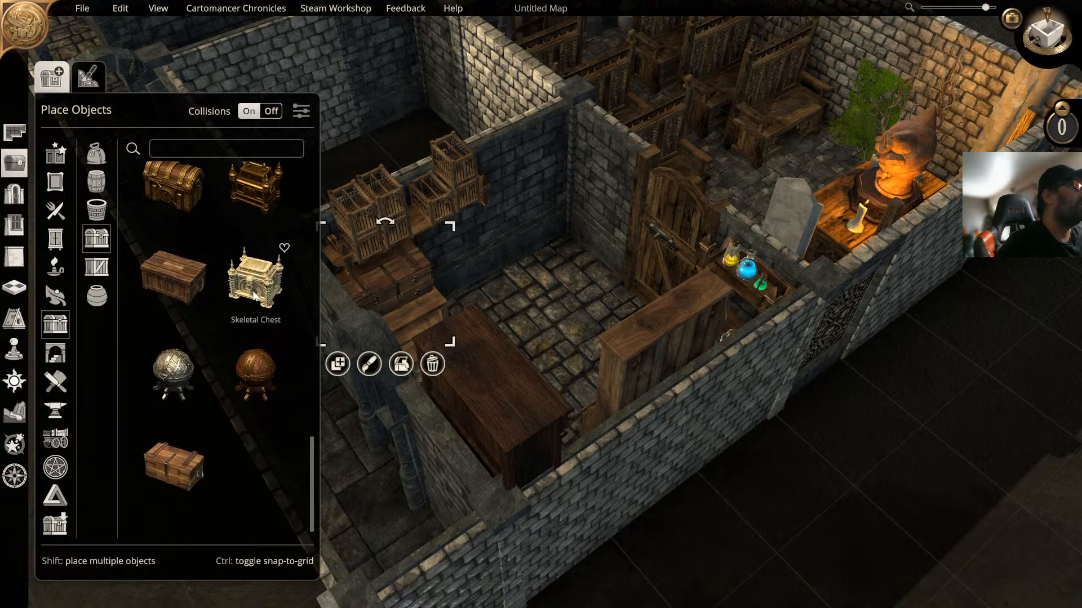
left_click(262, 378)
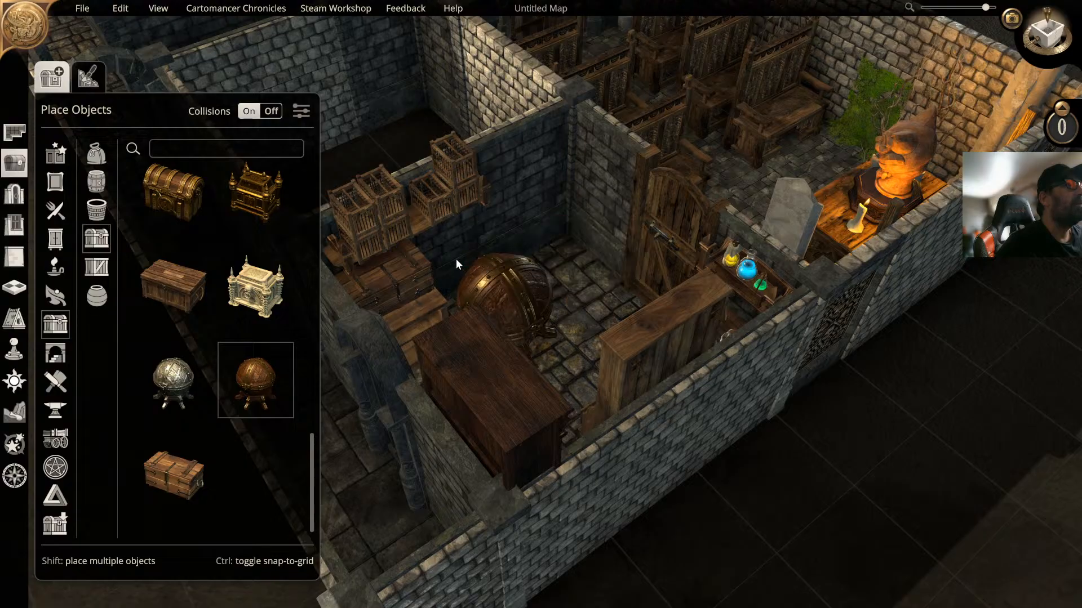
left_click(580, 259)
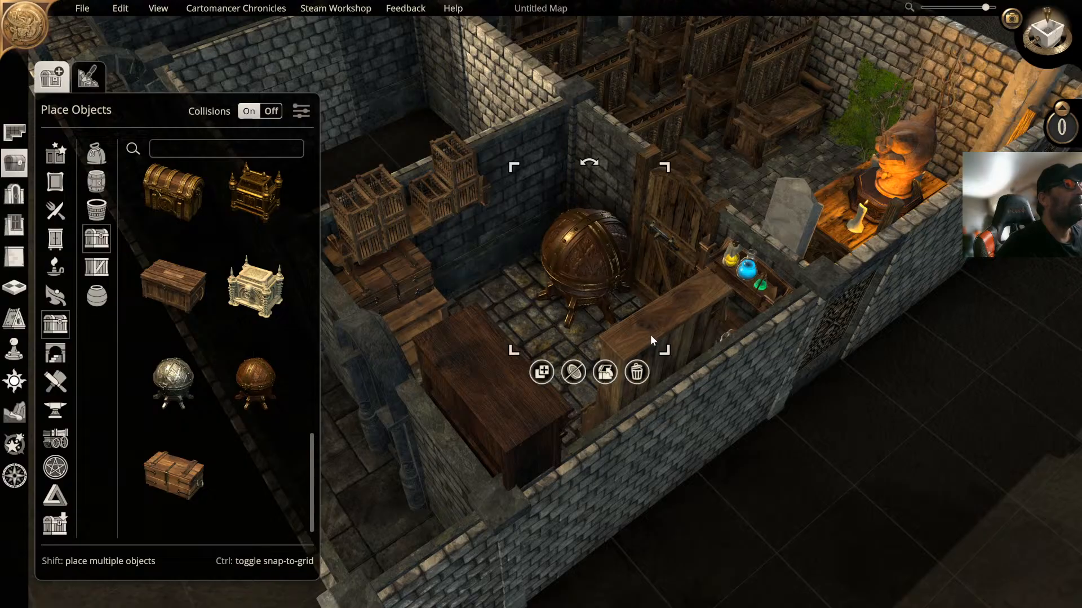
left_click_drag(665, 351, 578, 286)
Step: Move the small spherical chest onto the wooden cupboard above the banded chest and scale it down slightly to fit
key("w")
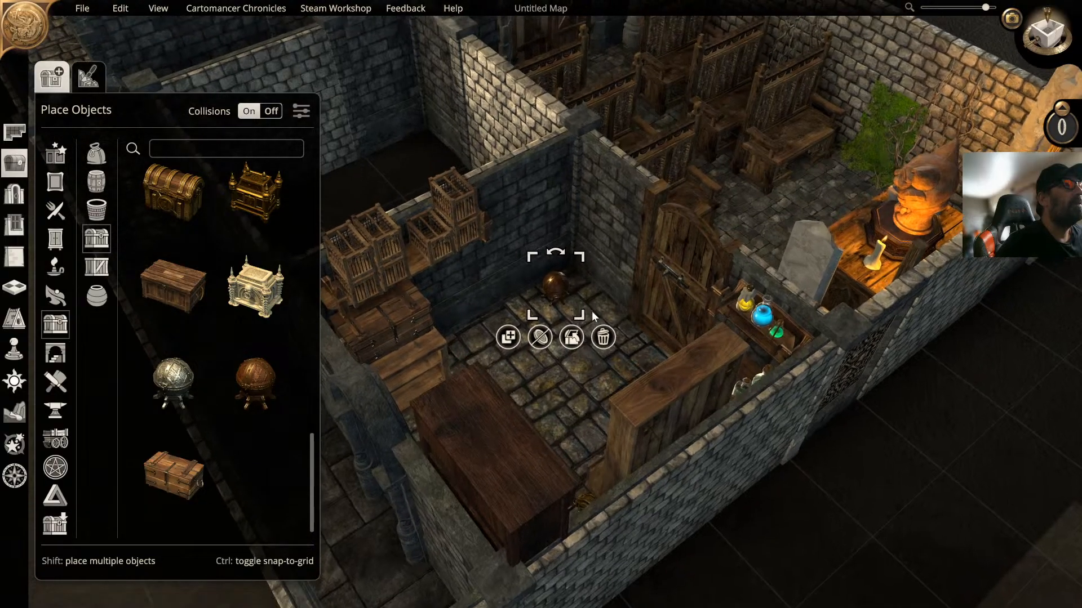
key("d")
middle_click_drag(590, 310, 543, 282)
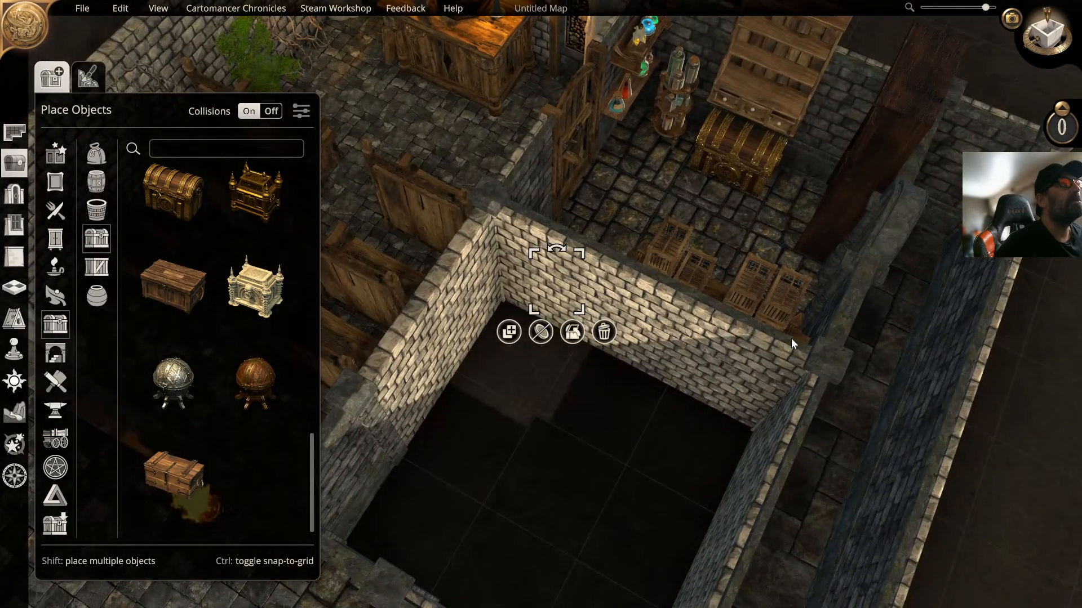
left_click_drag(563, 288, 856, 214)
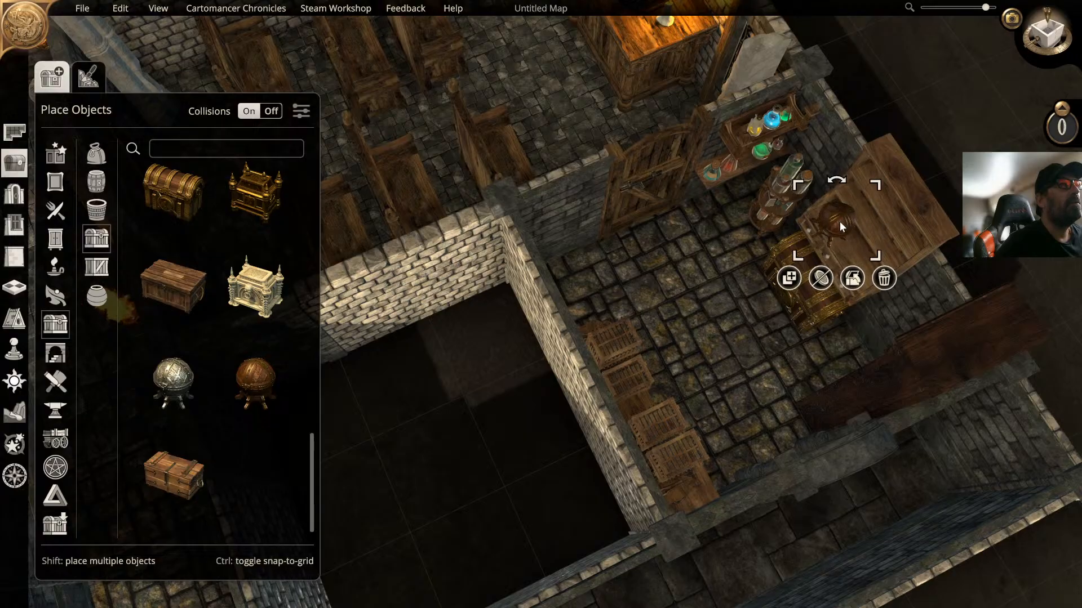
middle_click_drag(839, 223, 739, 258)
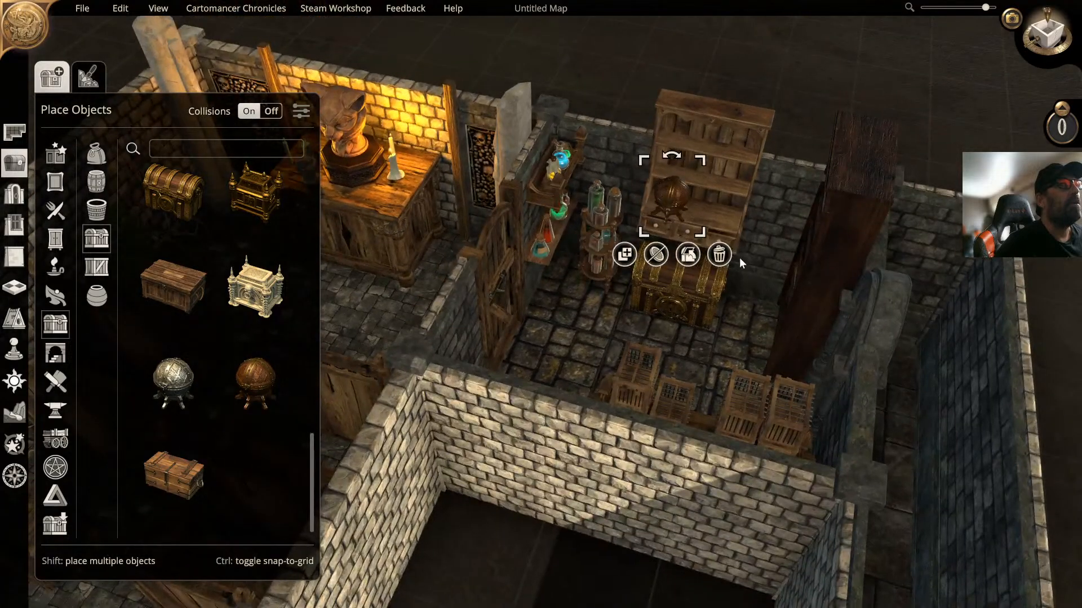
left_click_drag(705, 235, 688, 226)
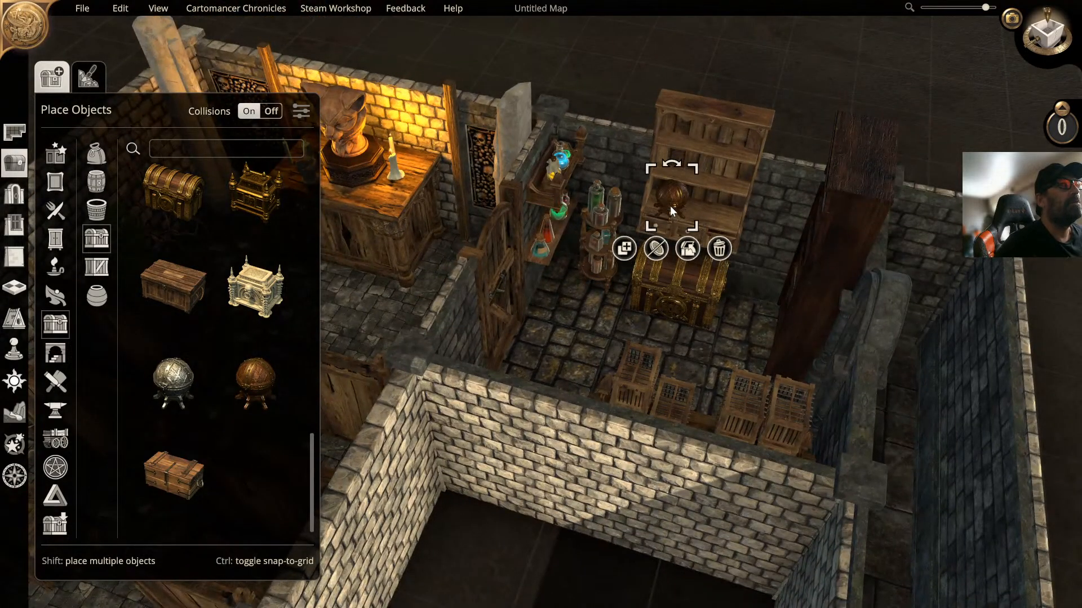
middle_click_drag(670, 200, 756, 162)
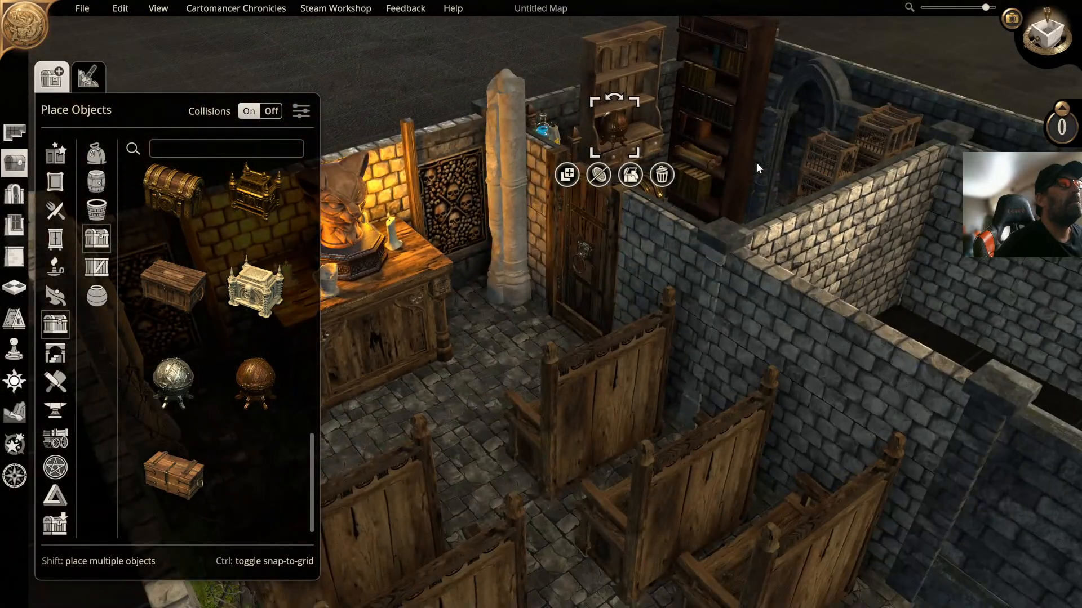
Step: Move the small spherical chest from the cupboard onto the altar table beside the horned statue
left_click_drag(617, 120, 725, 143)
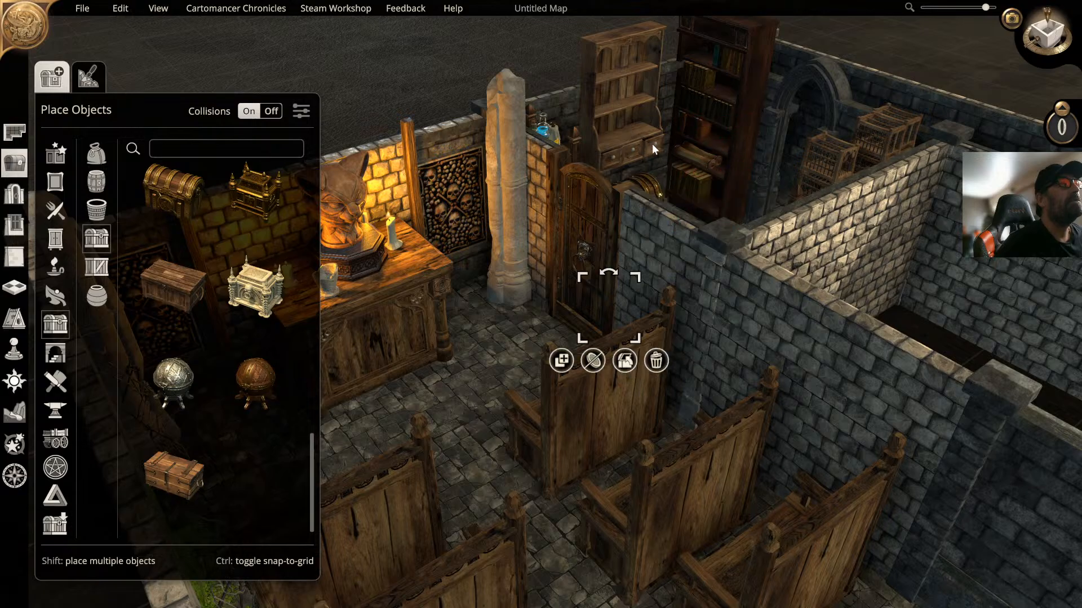
left_click_drag(651, 148, 416, 234)
middle_click_drag(428, 233, 534, 245)
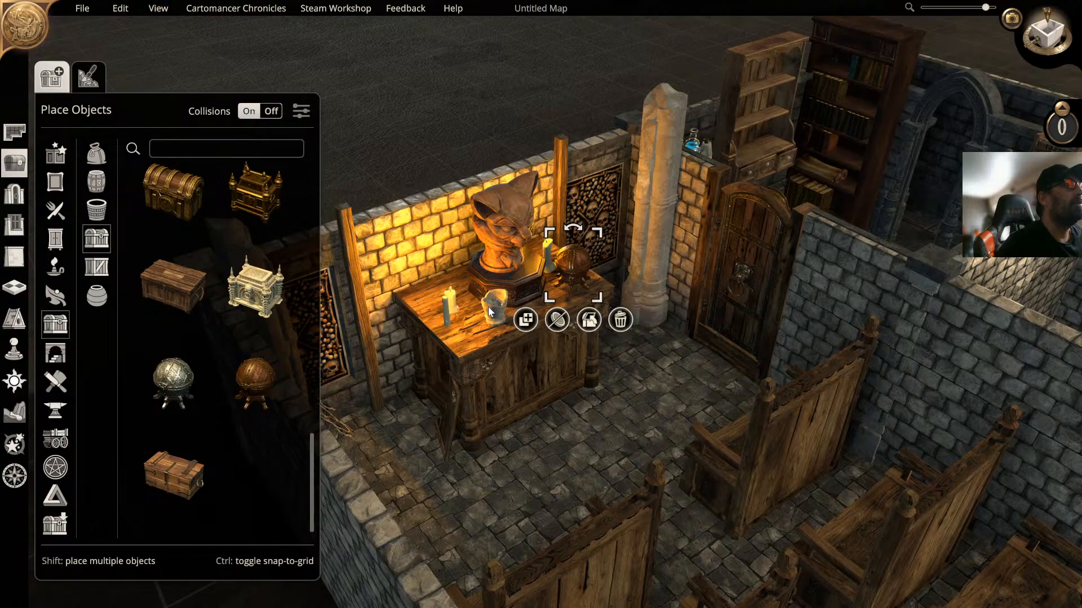
Step: Swap the pale vessel and the spherical chest on the altar table, setting the sphere beside the candle on the statue's opposite side
left_click(490, 312)
left_click_drag(489, 313, 459, 324)
mouse_move(576, 267)
left_mouse_down()
mouse_move(466, 320)
mouse_move(585, 271)
left_mouse_up()
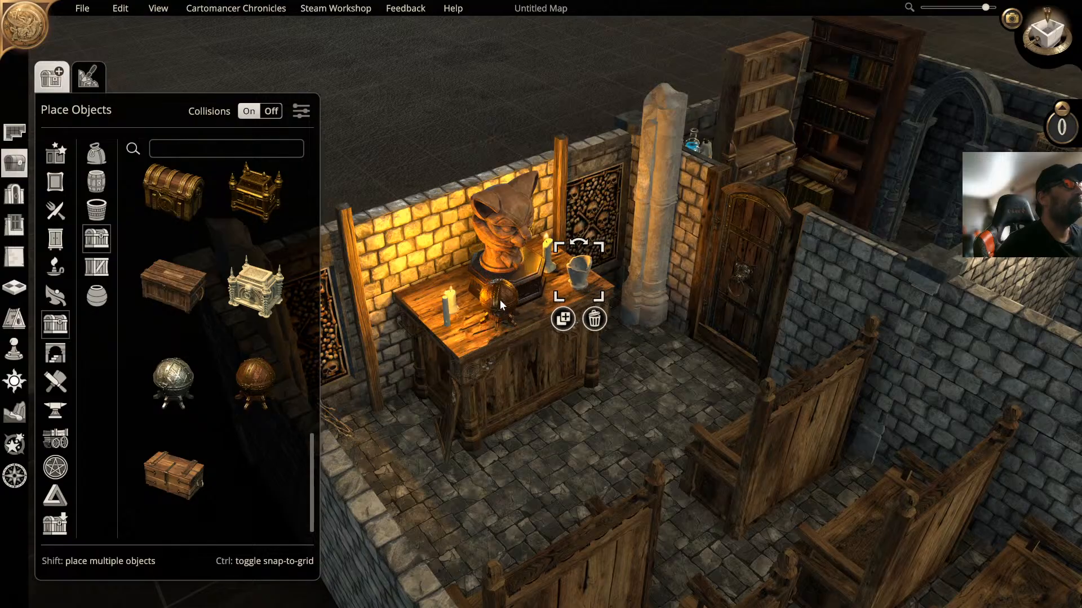
left_click_drag(499, 302, 474, 315)
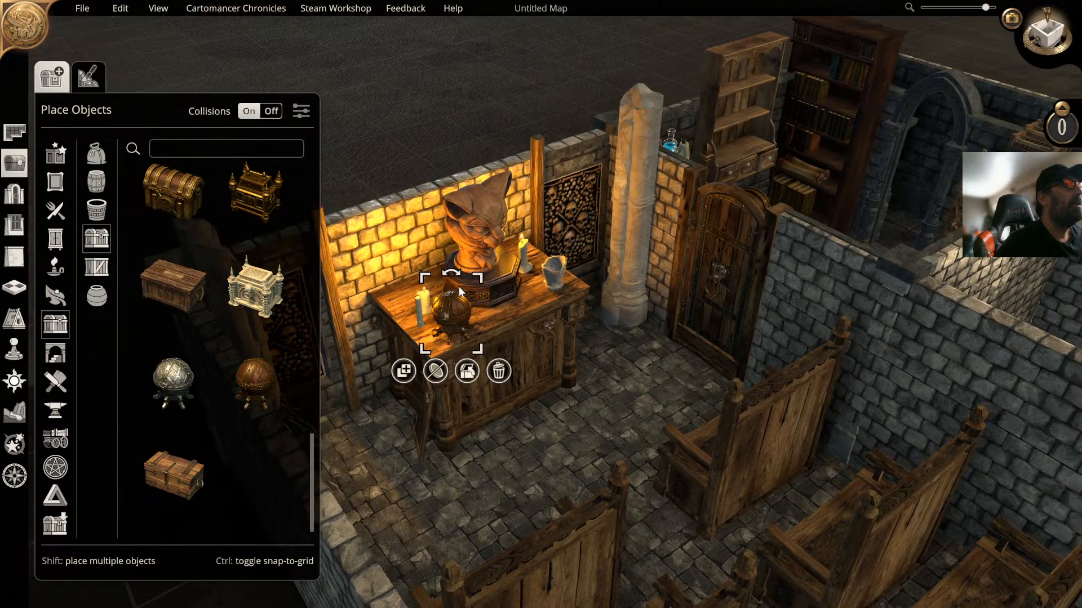
Step: Inspect the altar arrangement and the storage room's furniture and free floor space from several angles
scroll(458, 286, "up", 5)
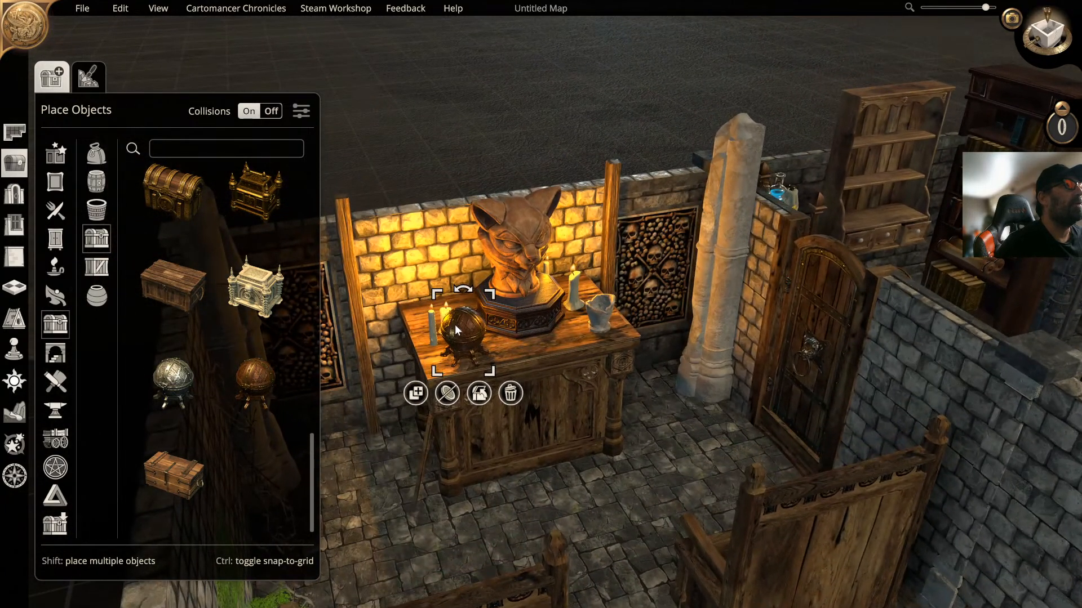
middle_click_drag(455, 325, 468, 308)
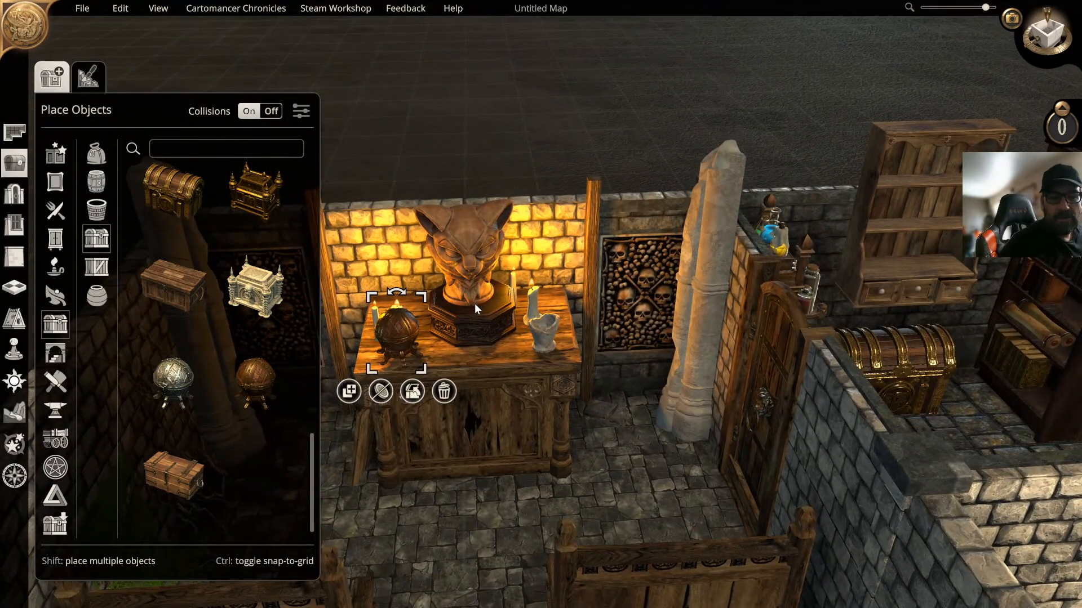
right_click_drag(445, 290, 440, 239)
middle_click_drag(441, 239, 493, 251)
right_click_drag(494, 251, 342, 255)
middle_click_drag(342, 255, 396, 245)
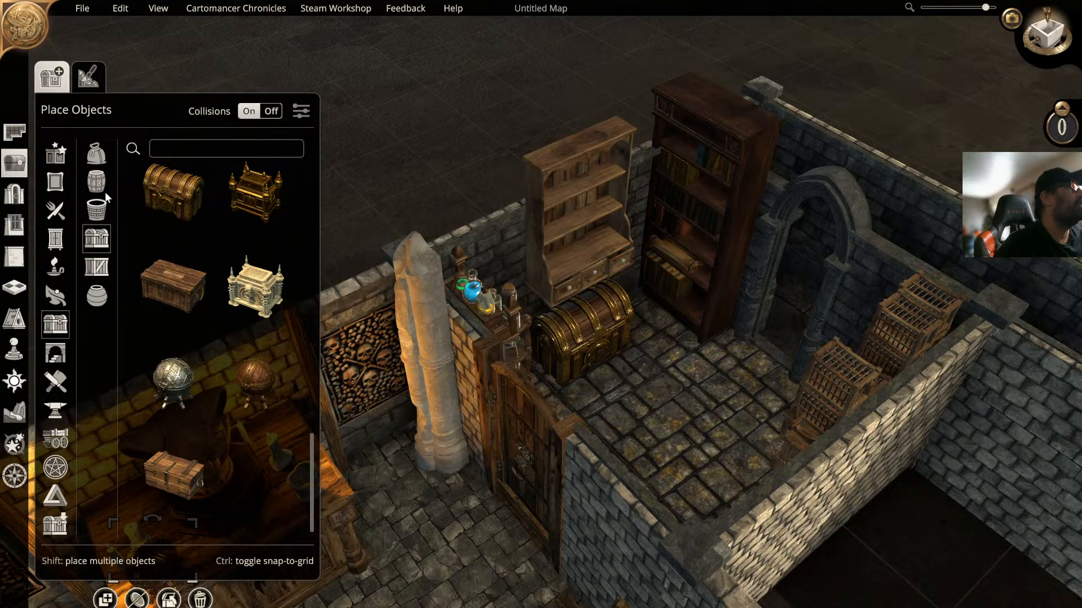
middle_click_drag(449, 195, 664, 255)
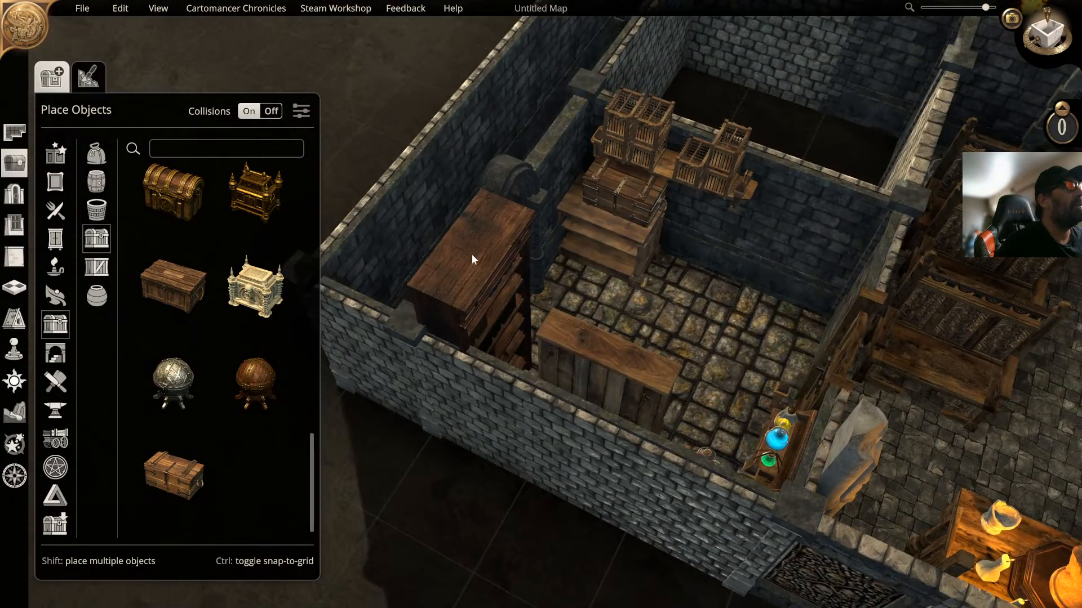
Step: Find a desk by searching for "desk", place the long one with a stool along the storage room's crate-side wall, and clear the search
left_click(198, 149)
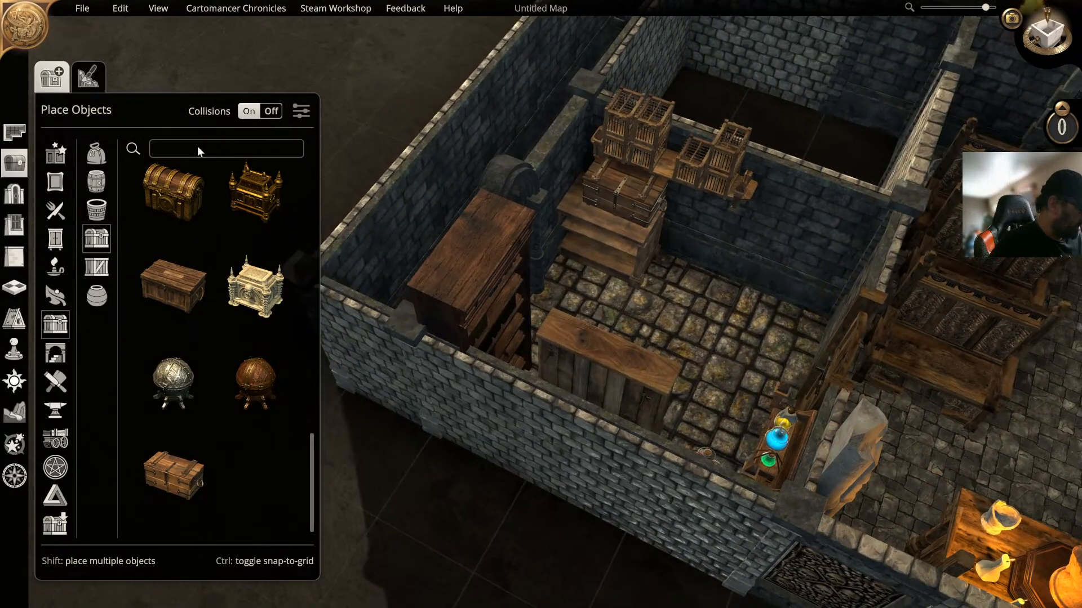
type("desk")
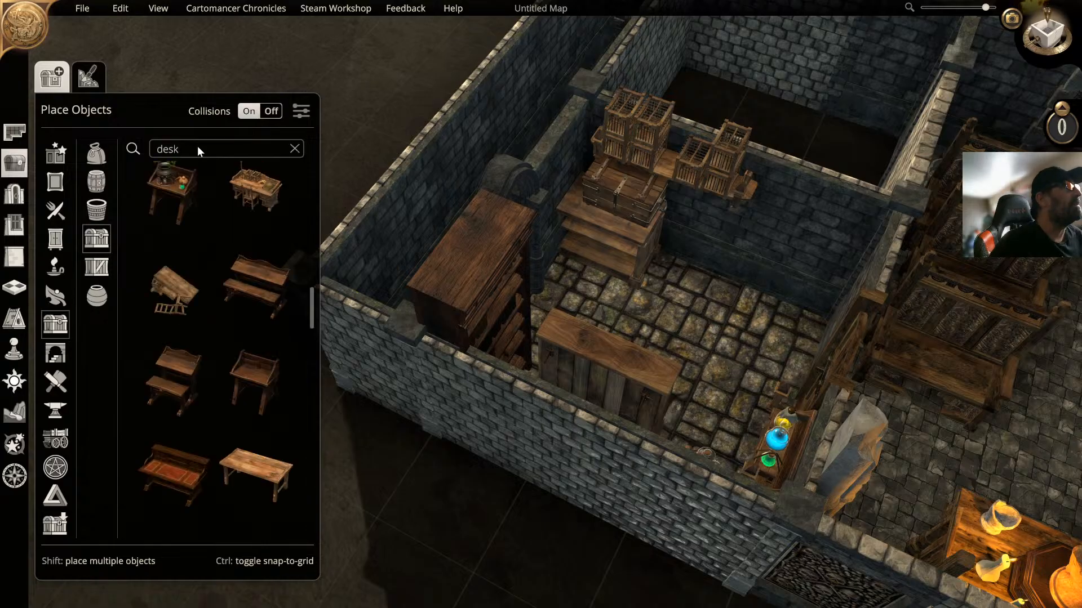
left_click(255, 194)
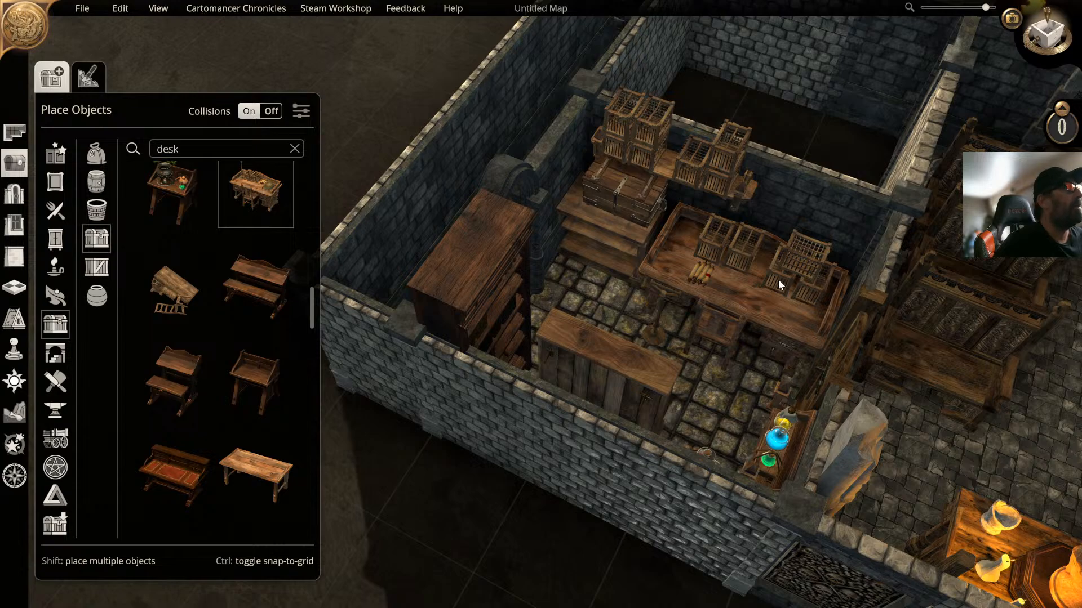
left_click(775, 279)
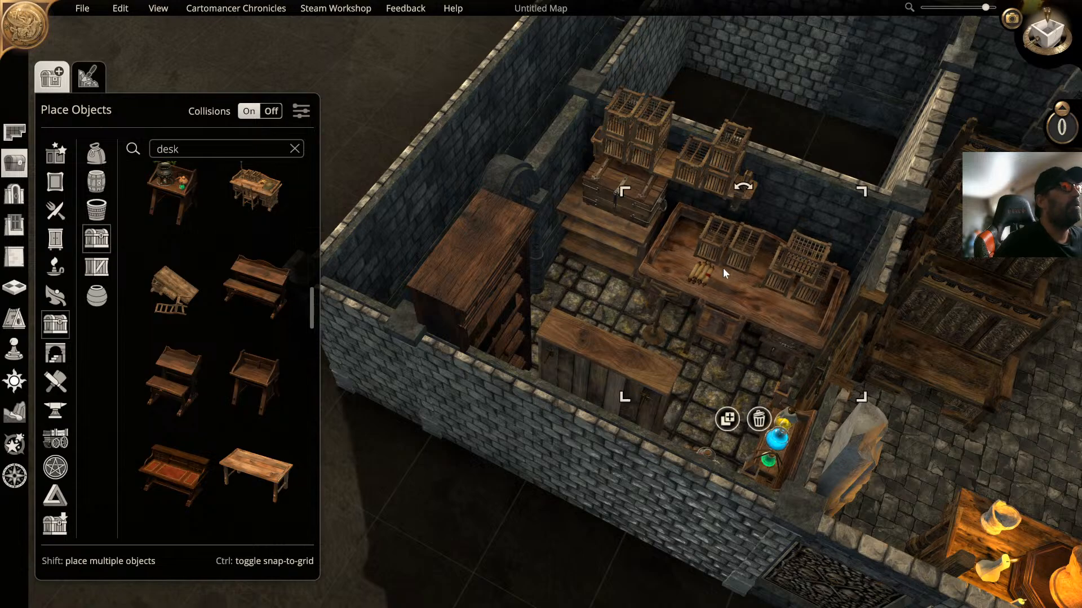
right_click_drag(722, 268, 740, 232)
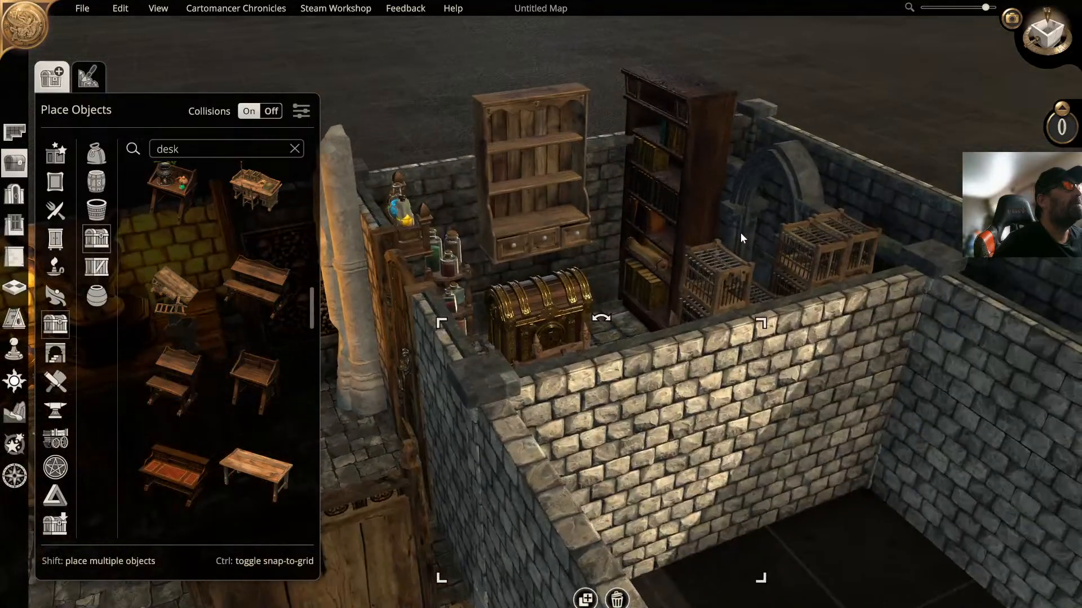
left_click(294, 148)
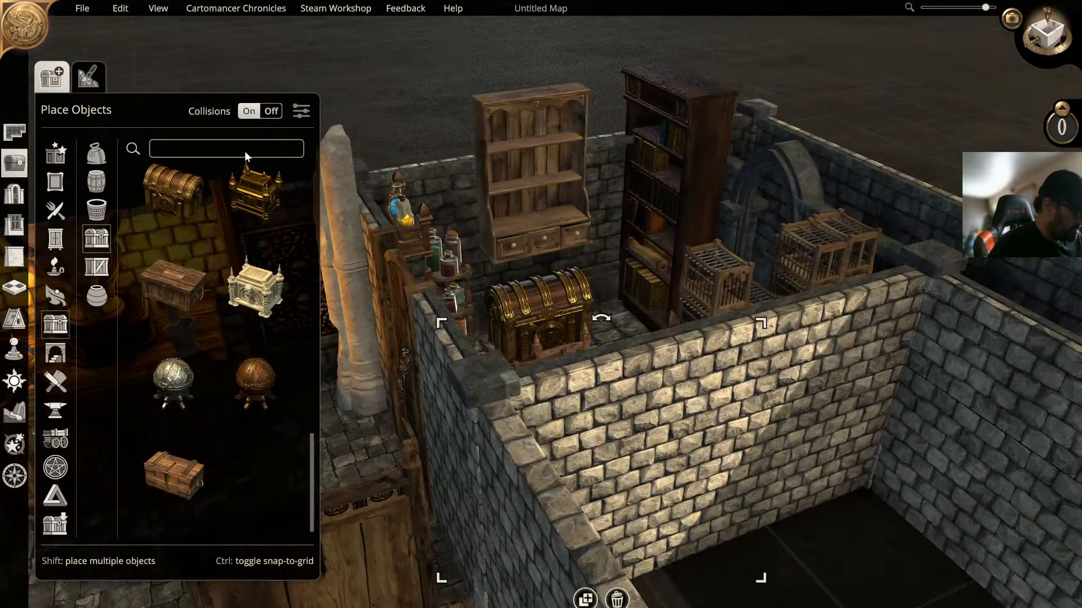
Step: Open the banded treasure chest beneath the cupboard in the interface-free camera view and return to map editing
key("Tab")
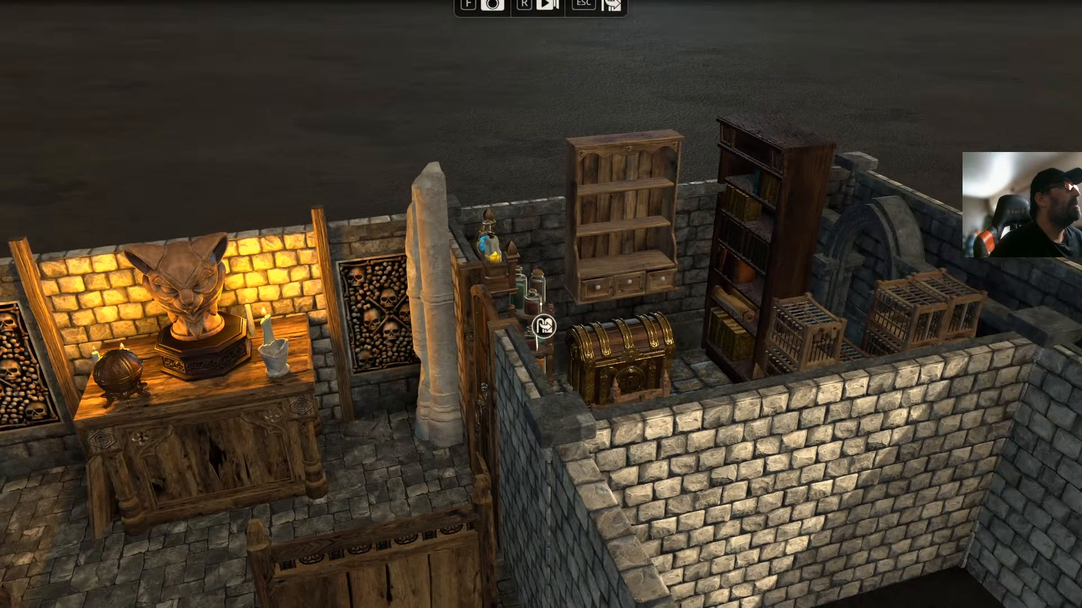
left_click(541, 304)
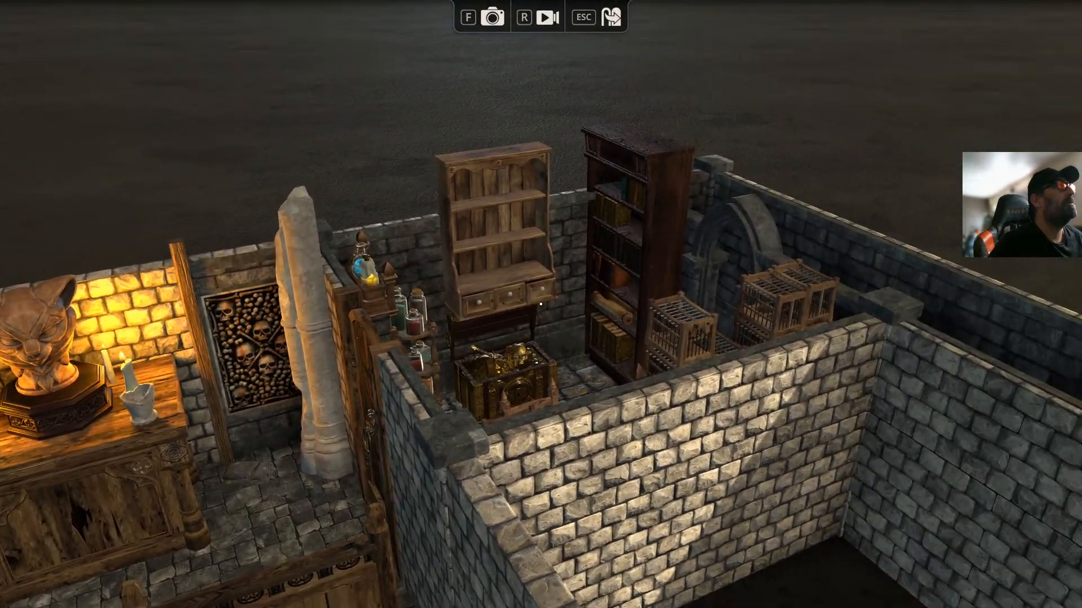
key("Escape")
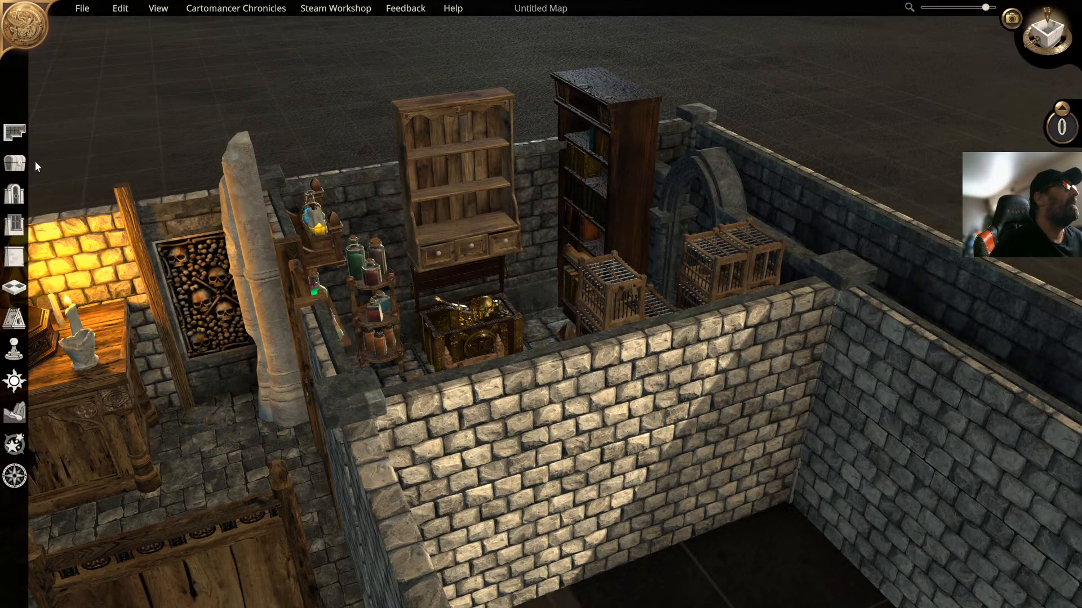
Step: Search the placeable objects for "book" and place the dark red book at one end of the wooden cupboard's lowest shelf
left_click(15, 164)
left_click(211, 148)
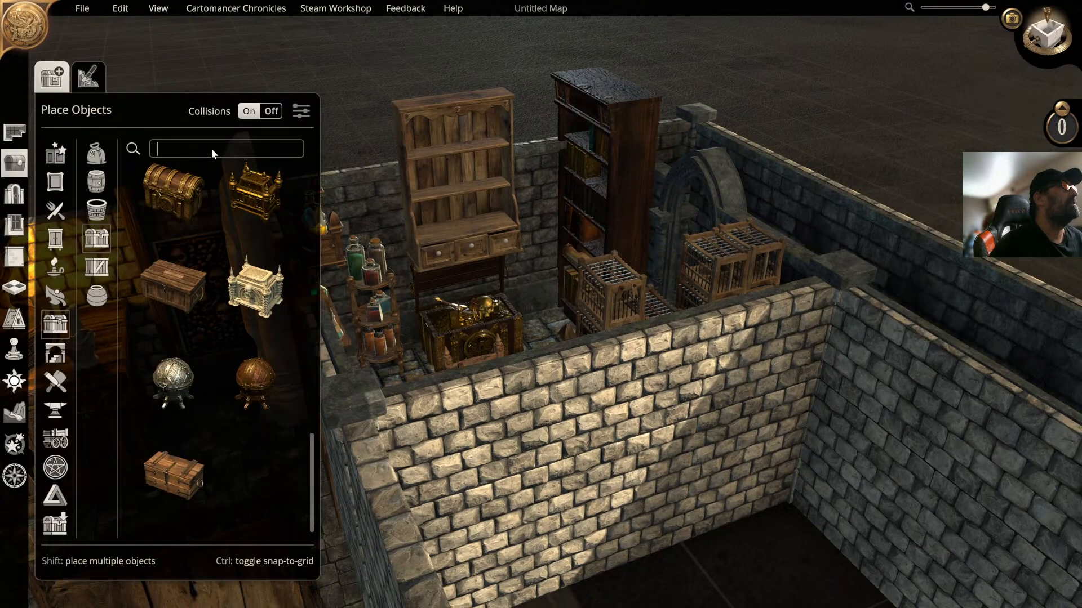
type("booj")
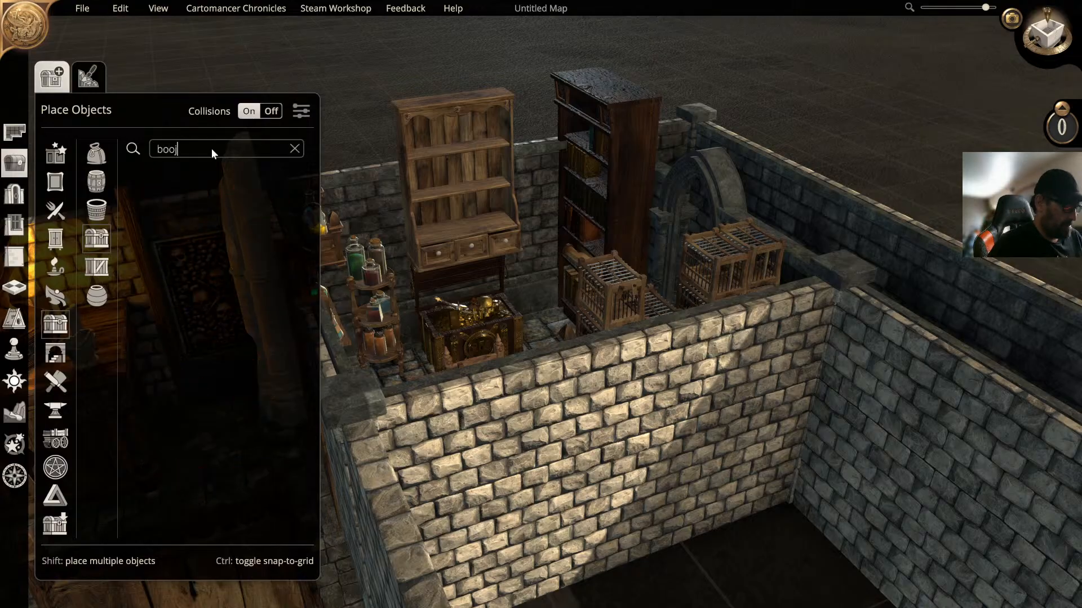
key("BackSpace")
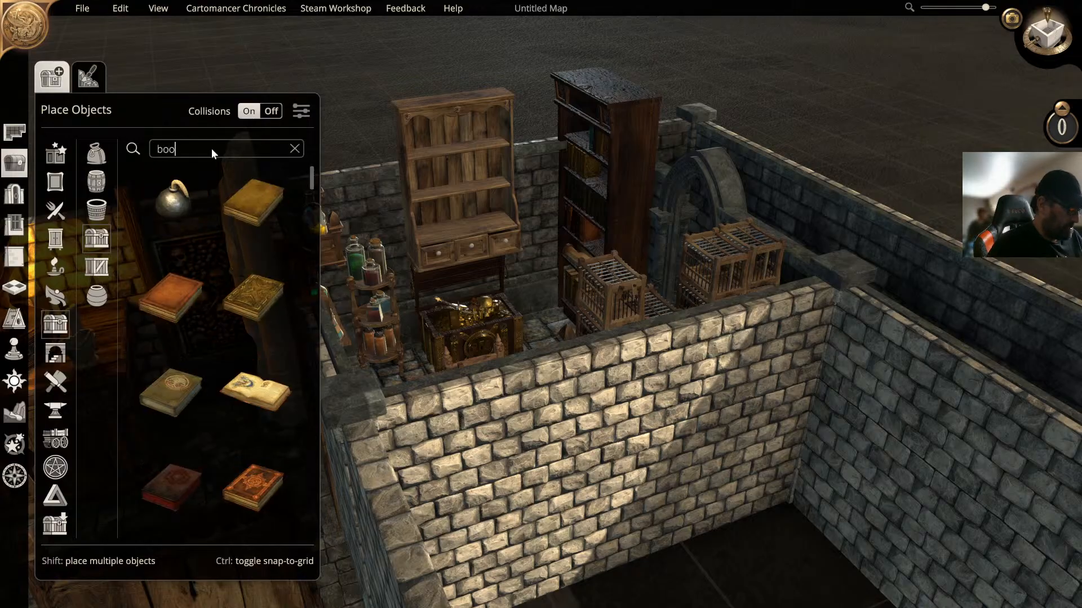
type("k")
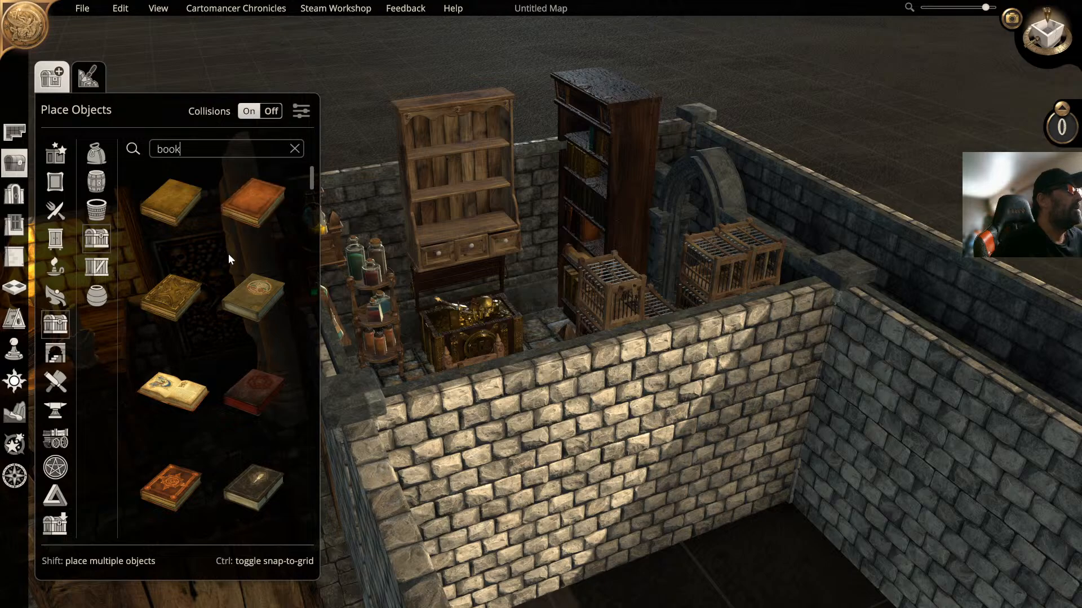
scroll(228, 257, "down", 3)
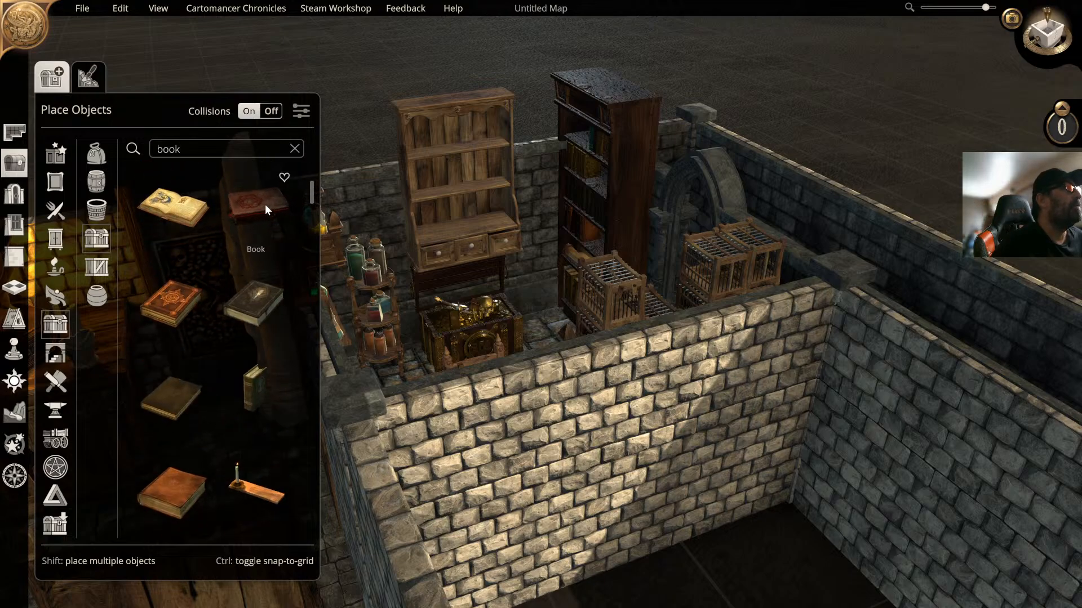
left_click(265, 204)
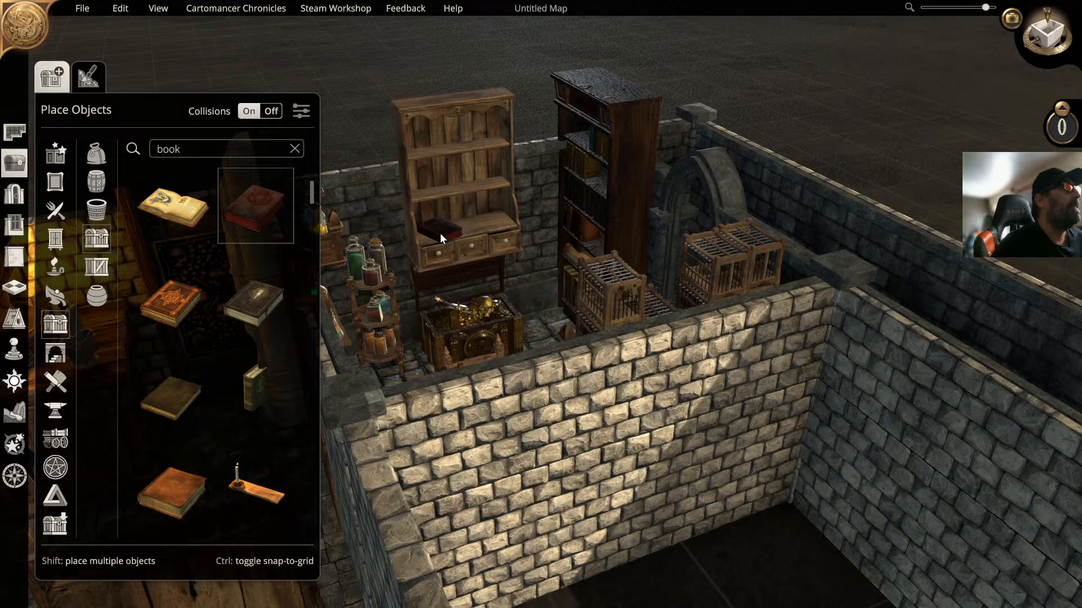
left_click(441, 233)
Step: Place the dark grey book at the free end of the cupboard's lowest shelf and a leaning row of brown books on the shelf above it
left_click(258, 290)
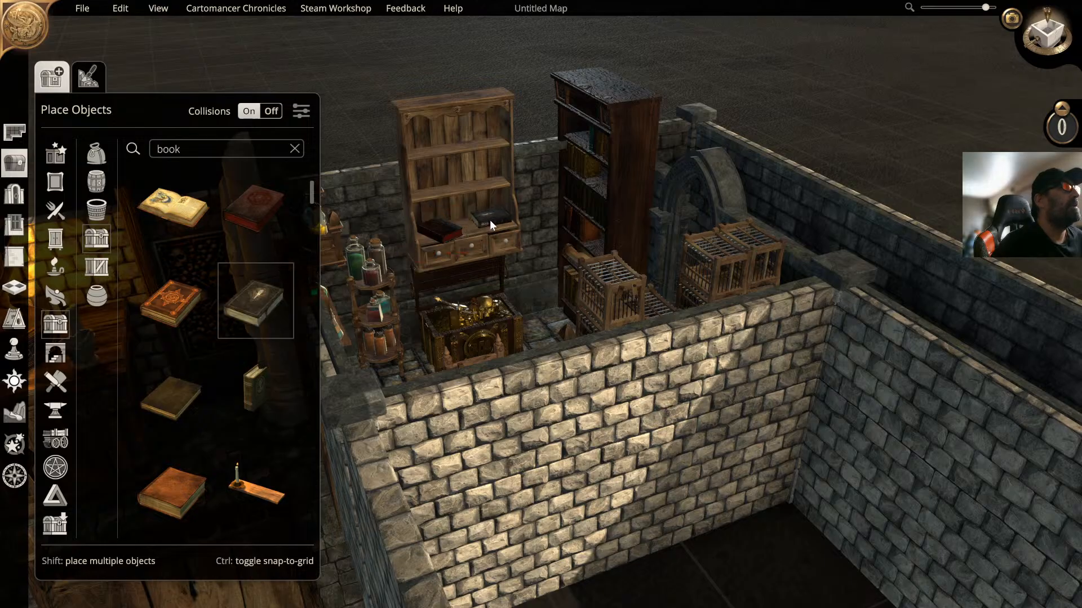
left_click(489, 220)
scroll(246, 371, "down", 2)
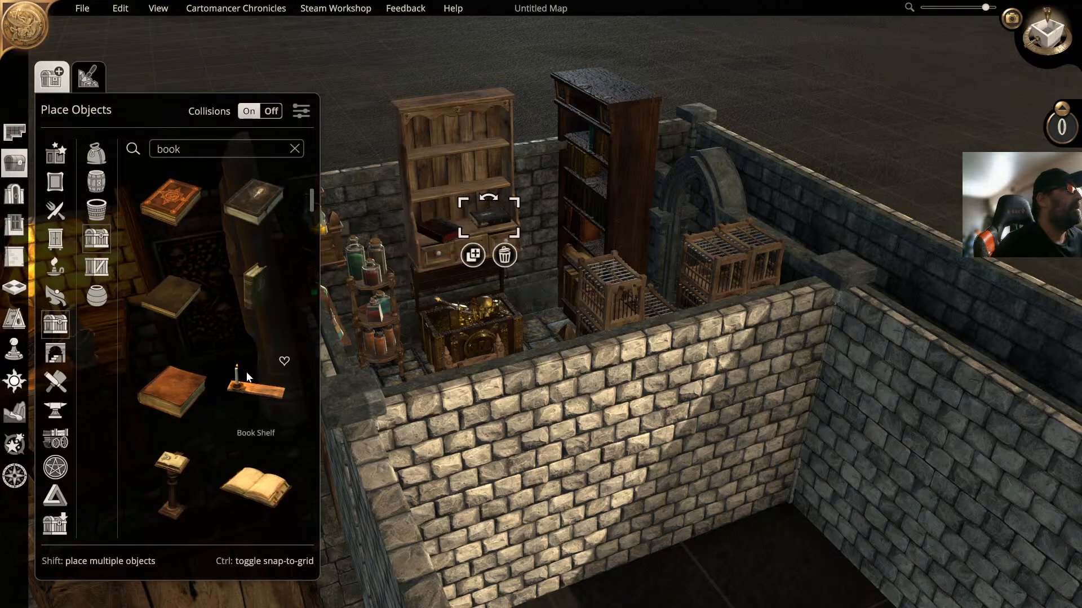
scroll(246, 372, "down", 4)
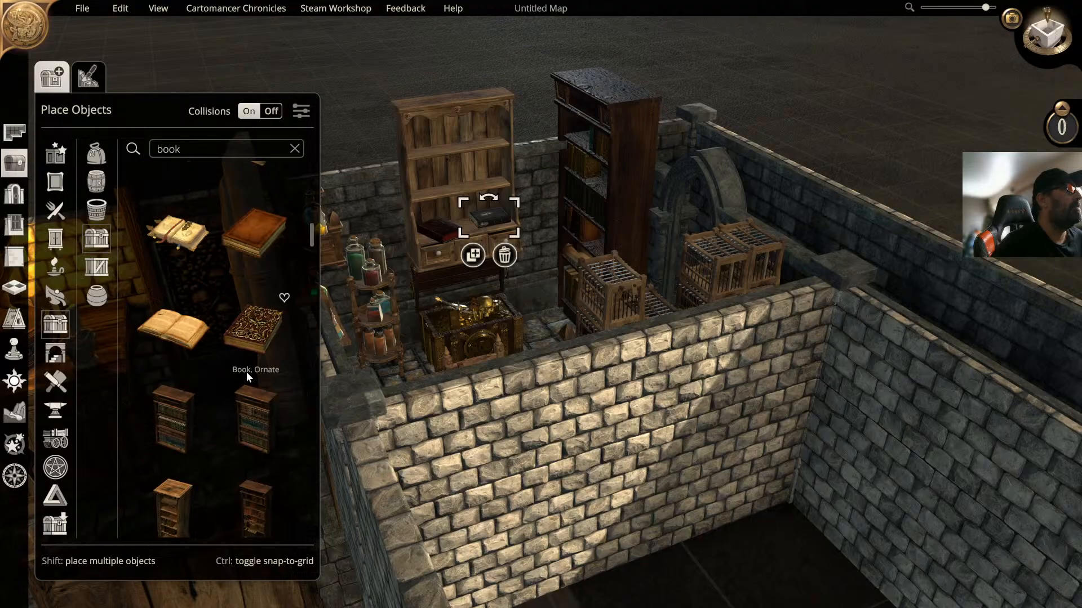
scroll(246, 372, "down", 4)
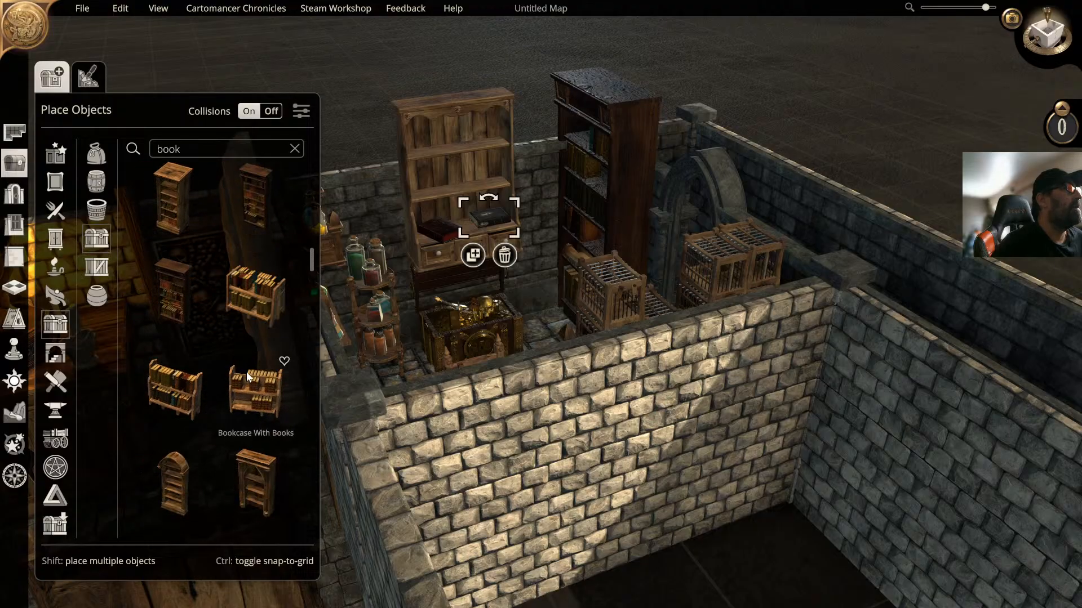
scroll(246, 371, "down", 3)
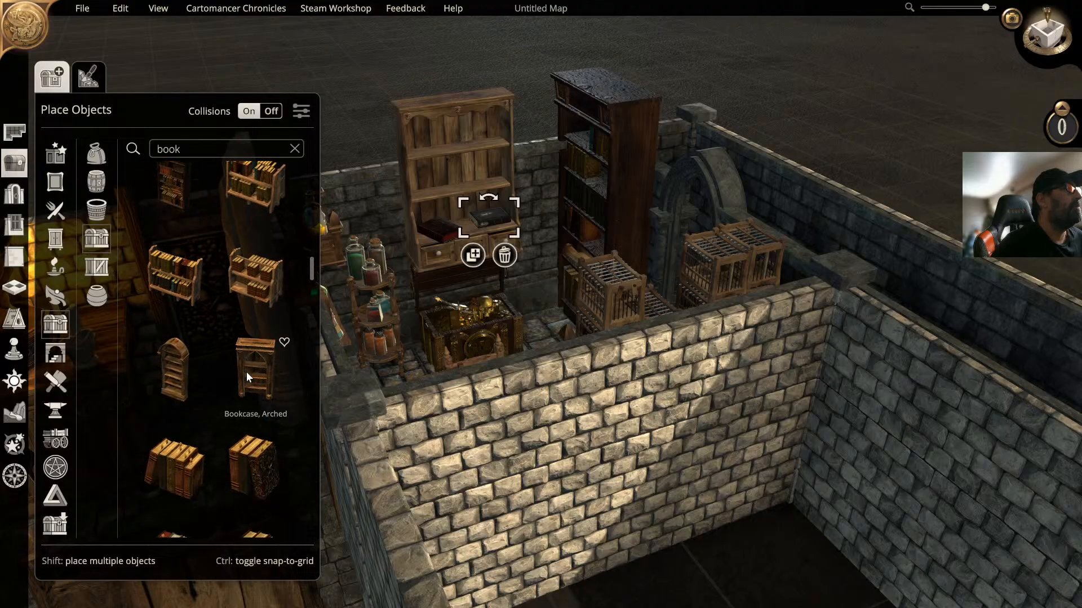
left_click(172, 296)
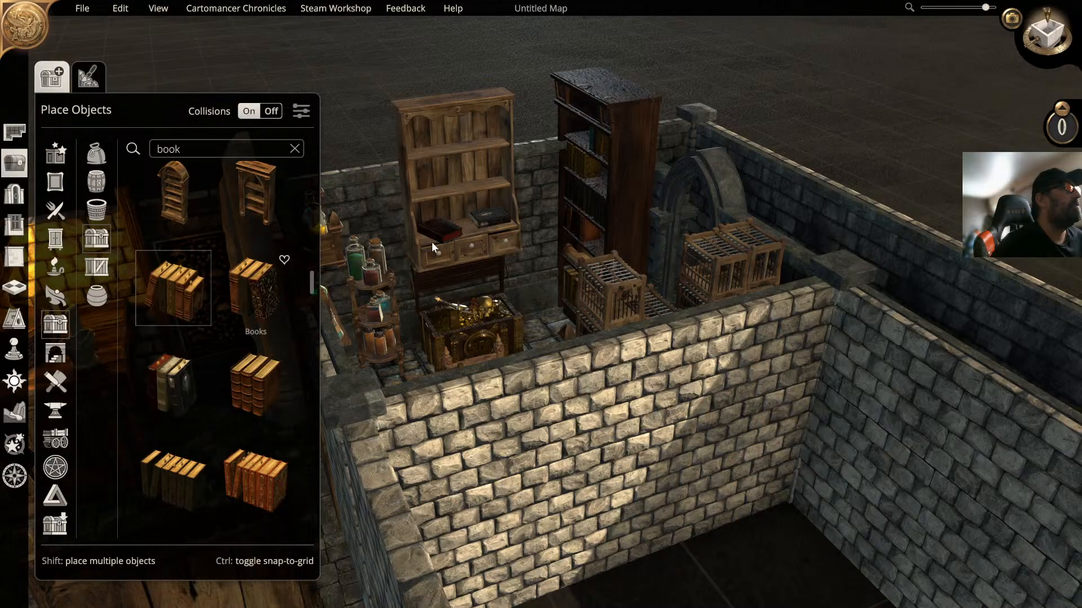
left_click(484, 184)
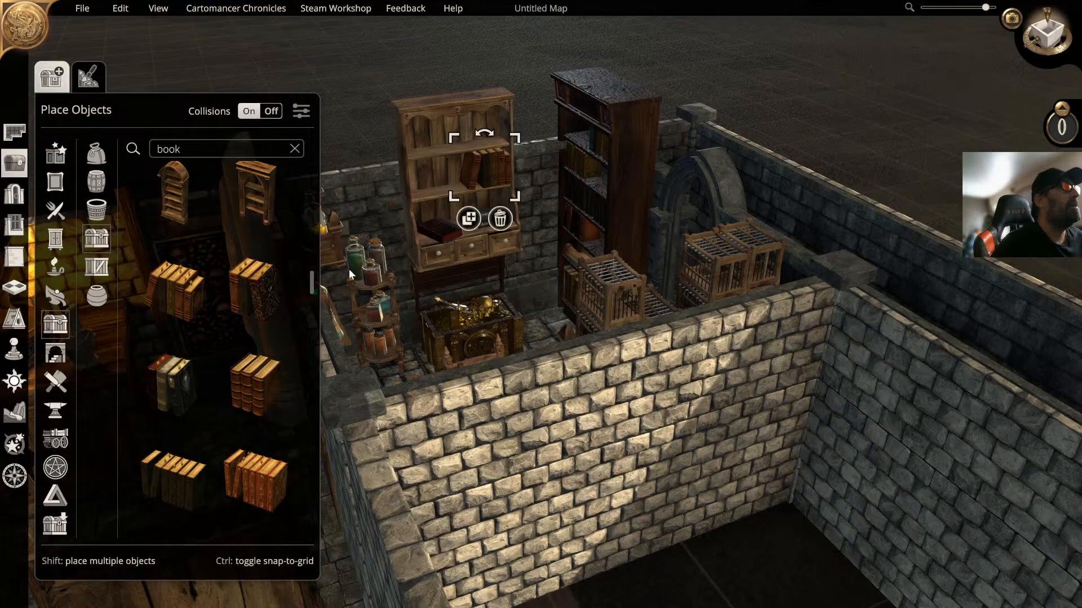
Step: Place the row of dark mixed-colour books at the opposite end of the cupboard's middle shelf
left_click(173, 383)
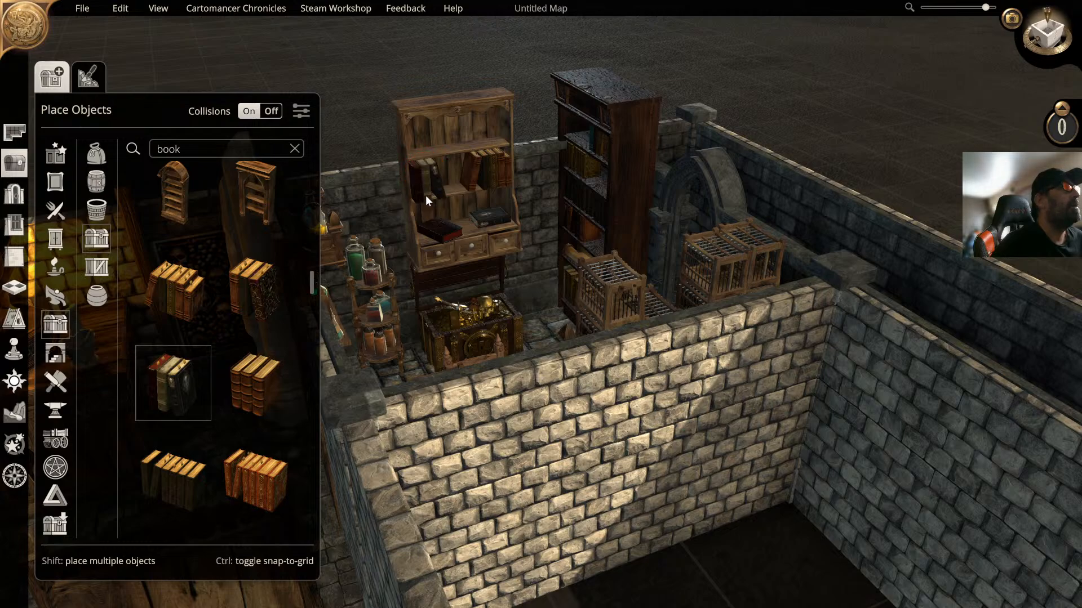
left_click(424, 194)
right_click_drag(525, 218, 655, 188)
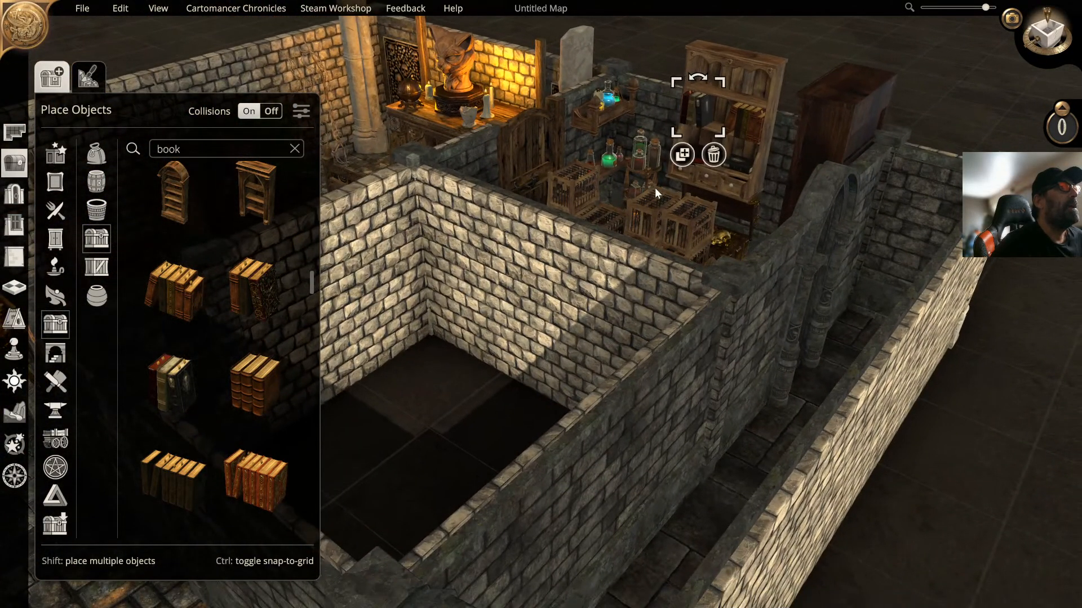
left_click(903, 77)
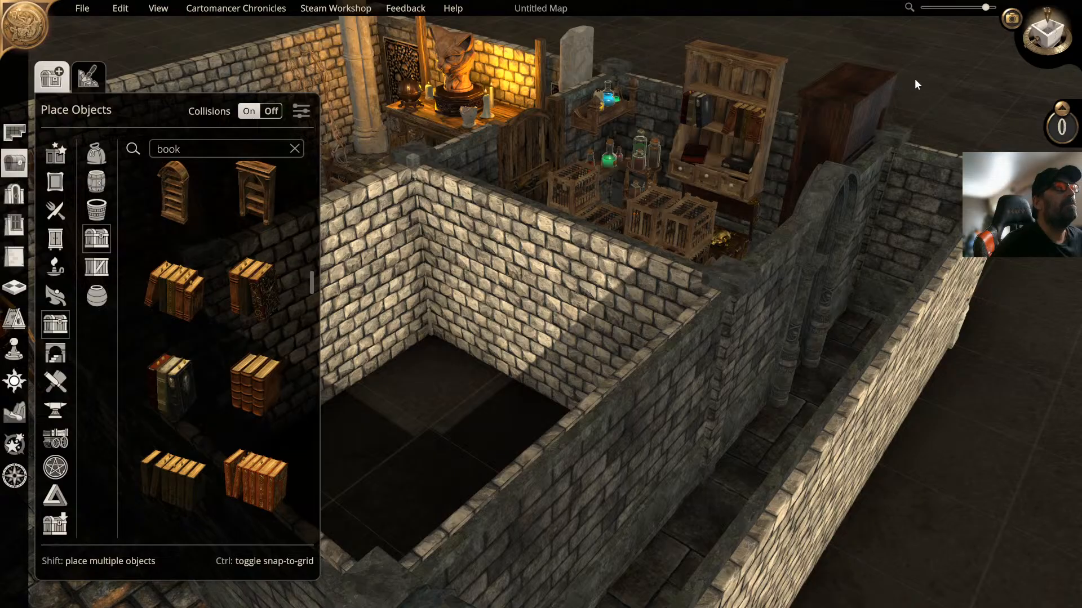
Step: Clear the book search and search the placeable objects for "secret"
right_click_drag(914, 79, 802, 150)
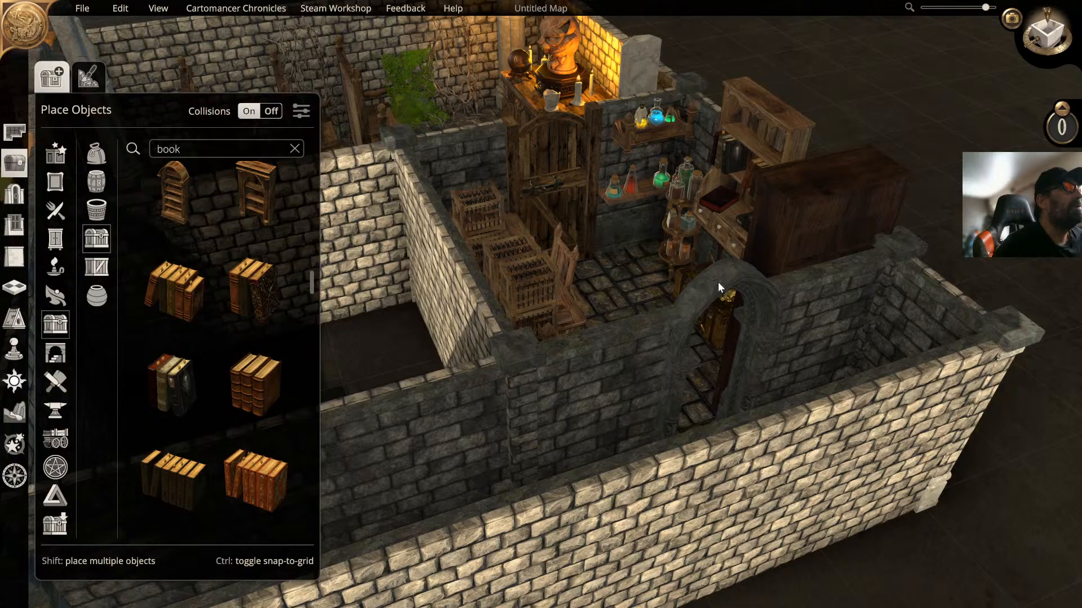
scroll(717, 286, "down", 2)
right_click_drag(693, 260, 743, 253)
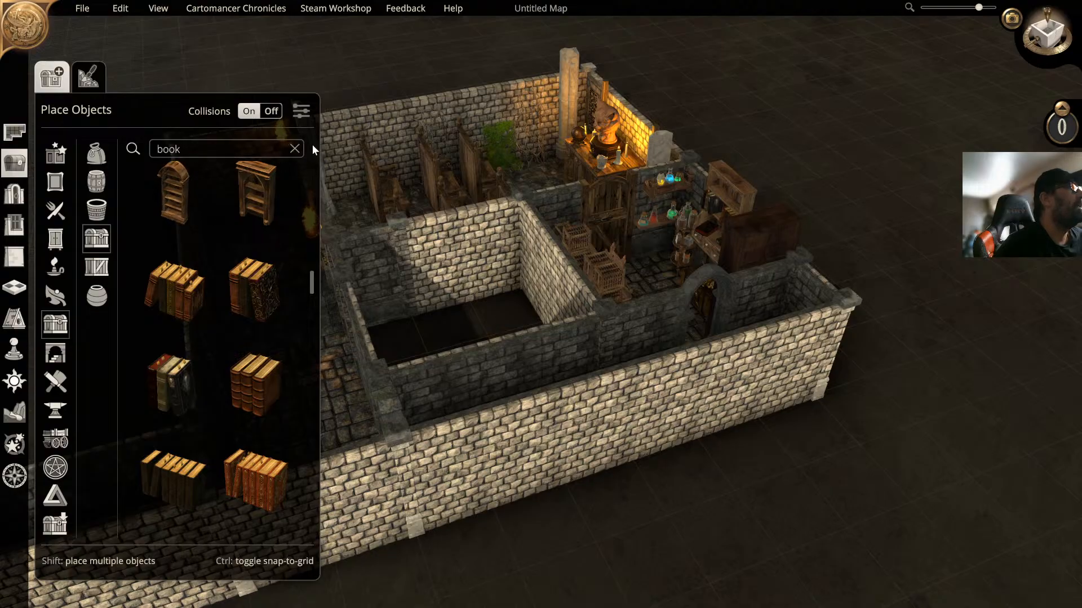
left_click(294, 150)
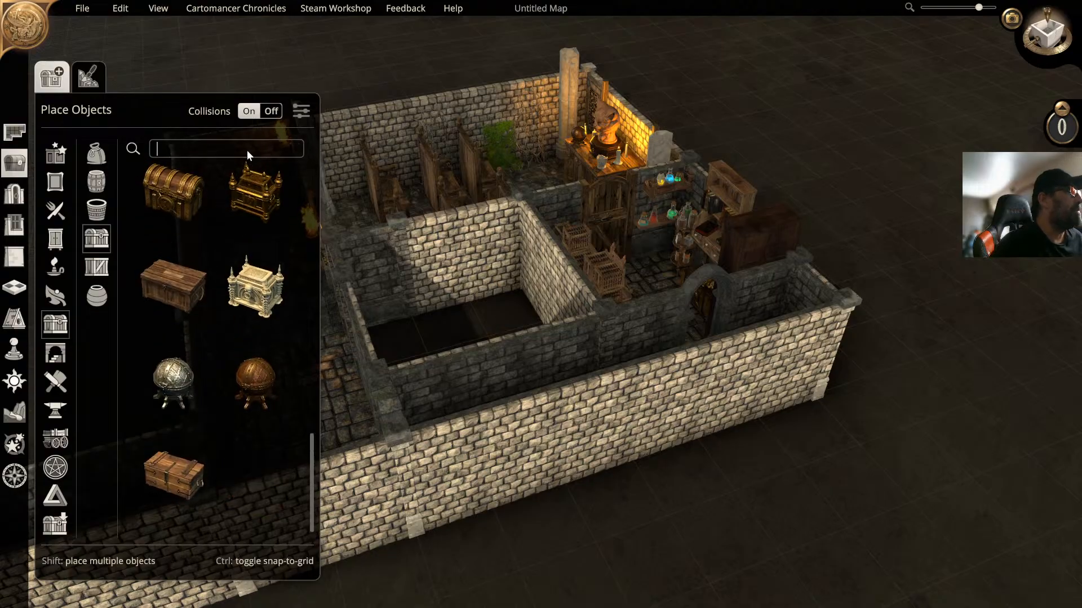
type("secret")
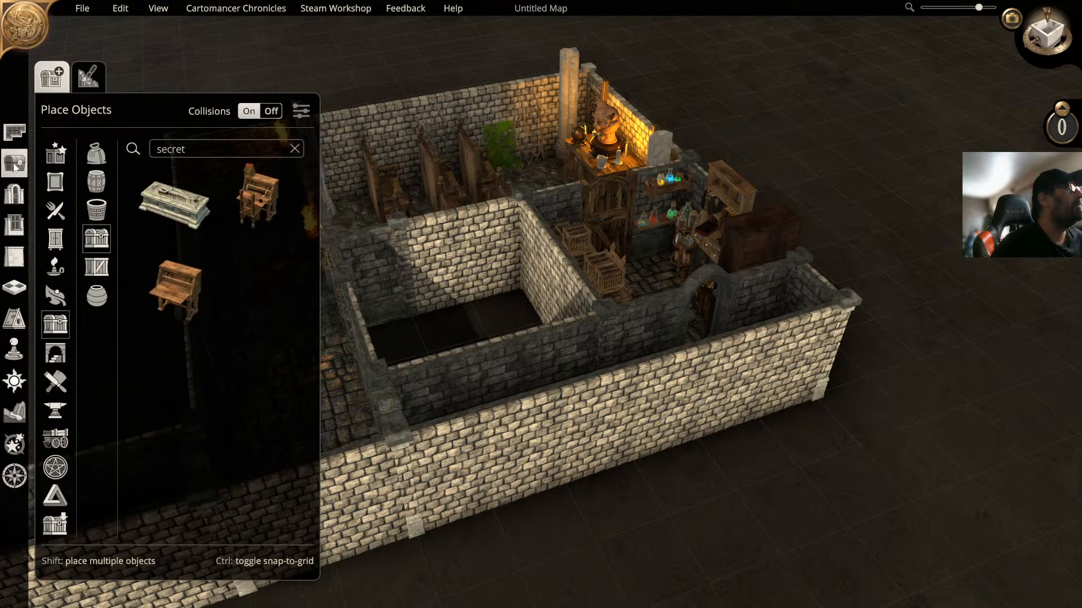
Step: Search the placeable doors for "secret" and replace the archway between the storage room and the narrow corridor with the dark stone secret door
left_click(14, 193)
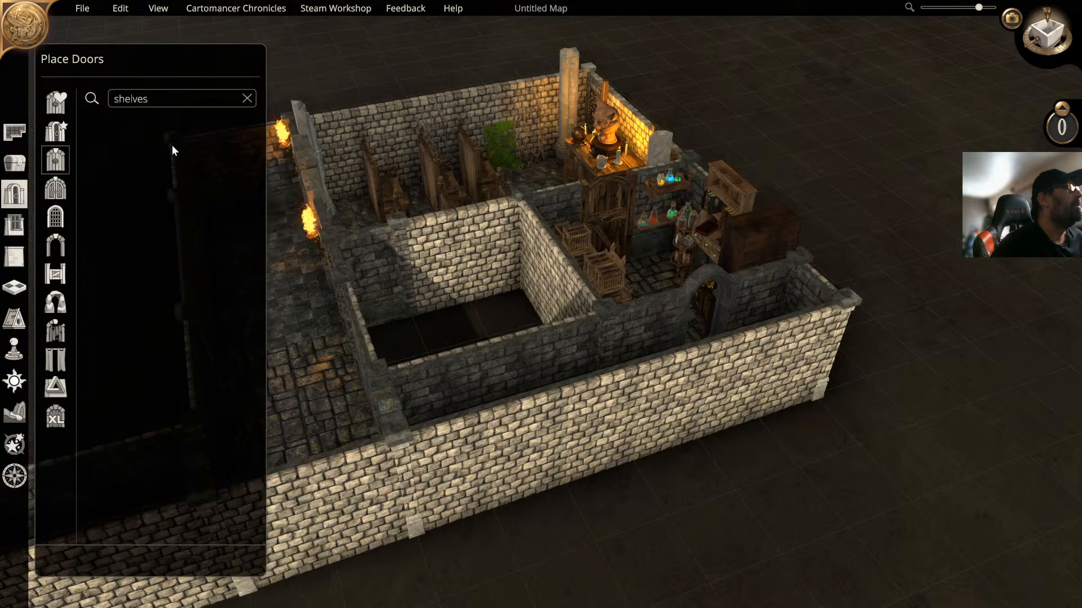
double_click(163, 99)
type("secret")
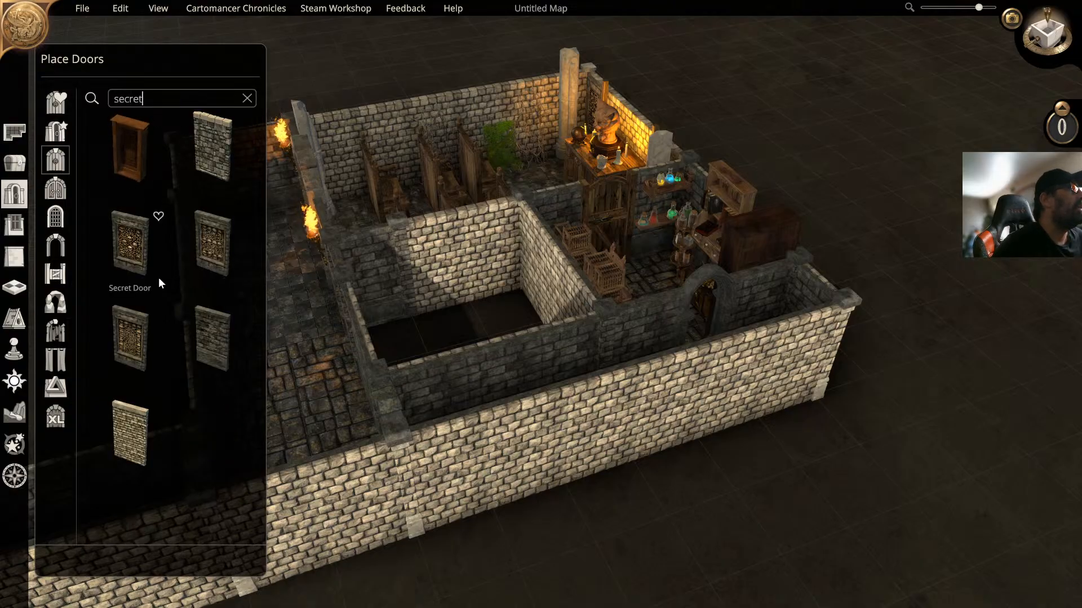
left_click(135, 431)
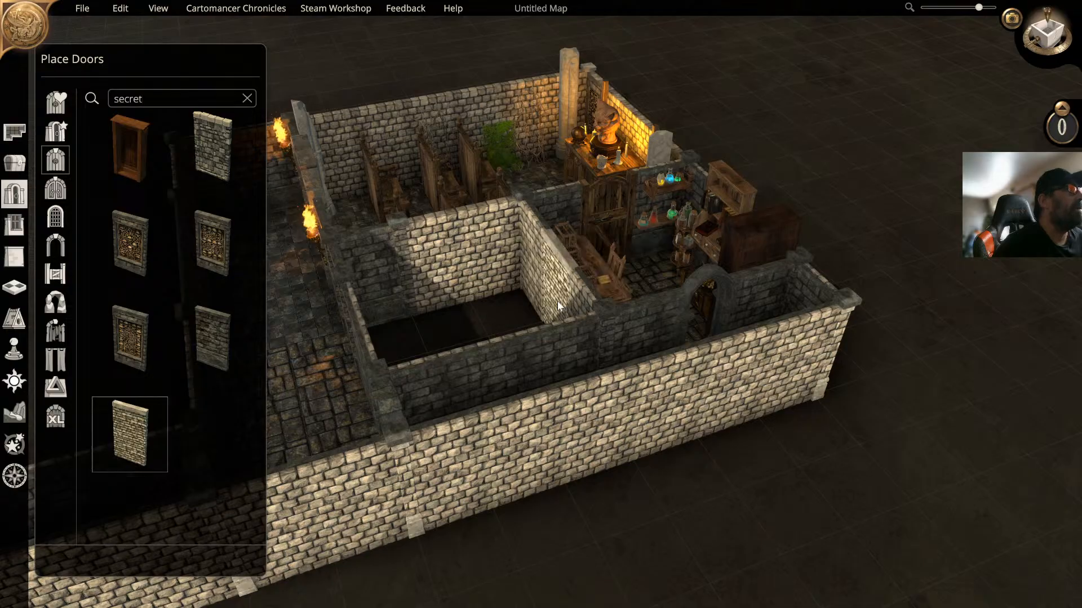
left_click(225, 354)
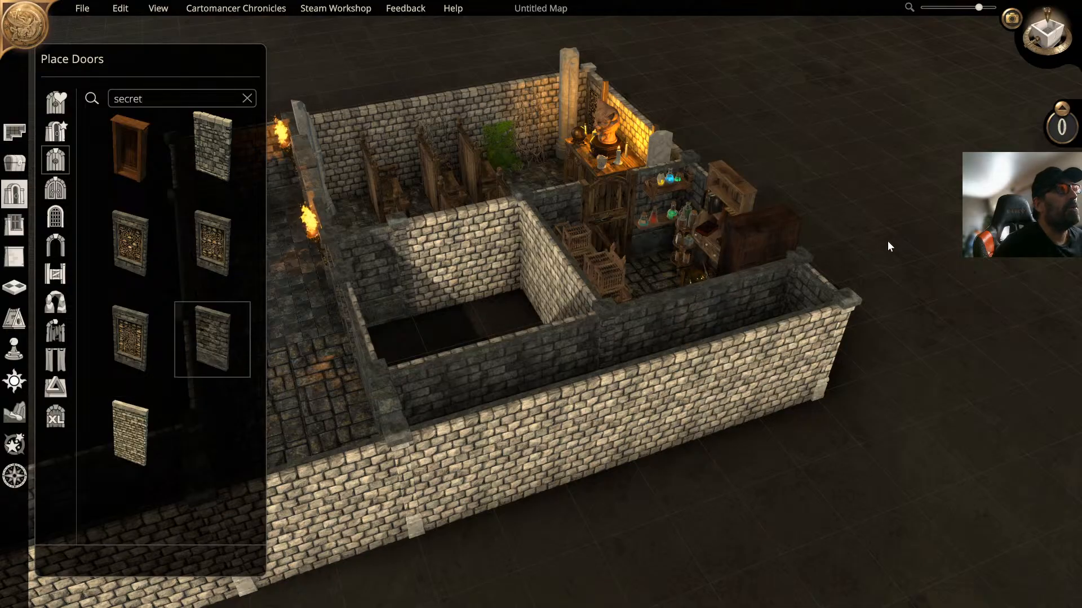
middle_click_drag(806, 255, 850, 269)
right_click_drag(849, 269, 901, 267)
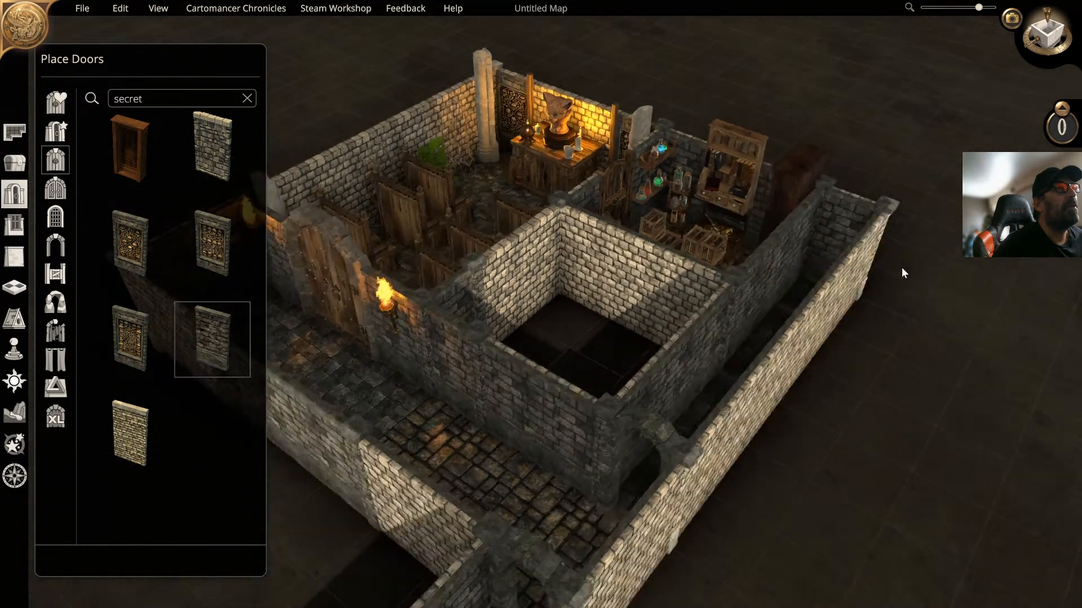
Step: Open and close the storage room's secret door to check how it blends into the corridor wall from several angles
left_click(781, 246)
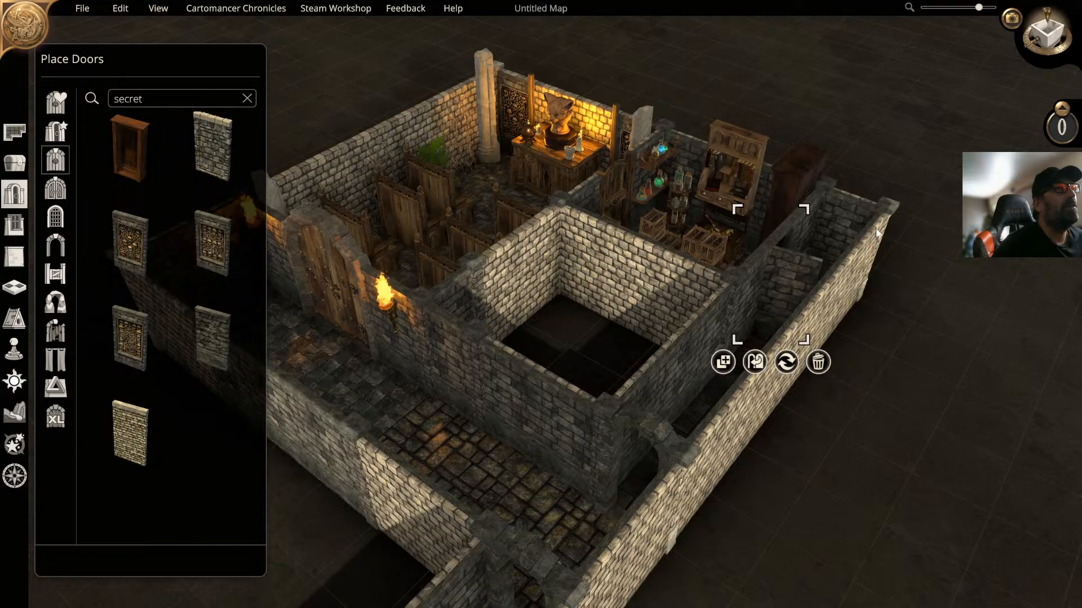
middle_click_drag(876, 228, 791, 241)
right_click_drag(828, 232, 833, 263)
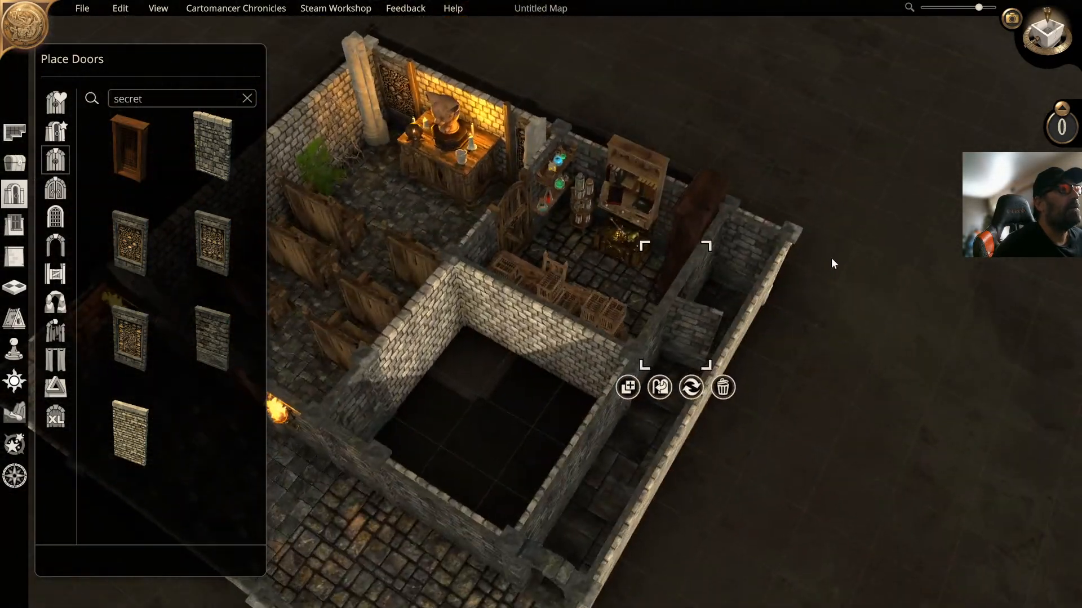
left_click(656, 388)
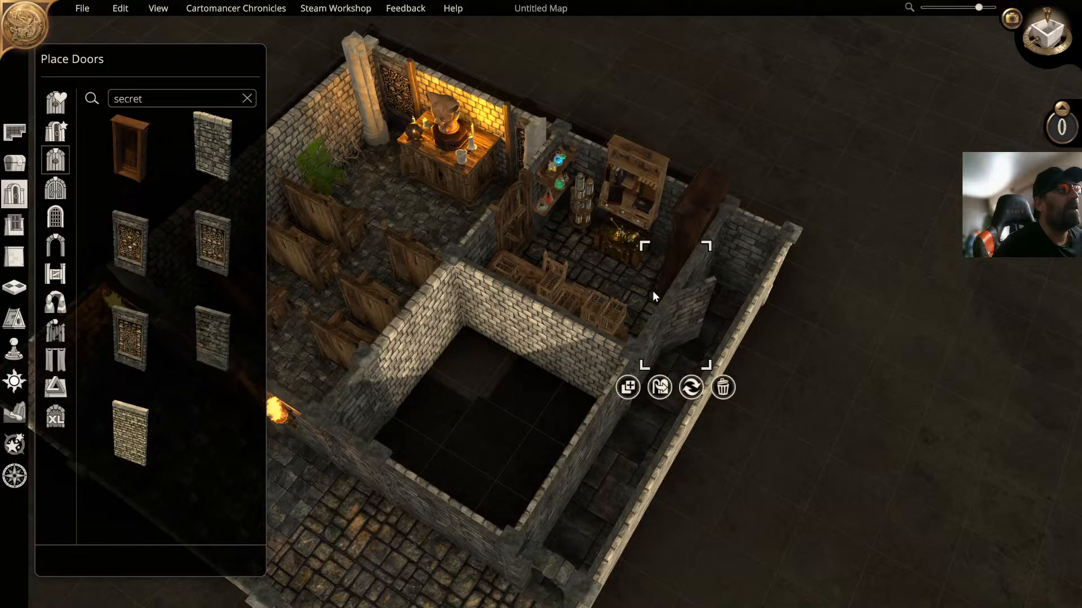
left_click(818, 308)
right_click_drag(815, 313, 639, 362)
left_click(638, 362)
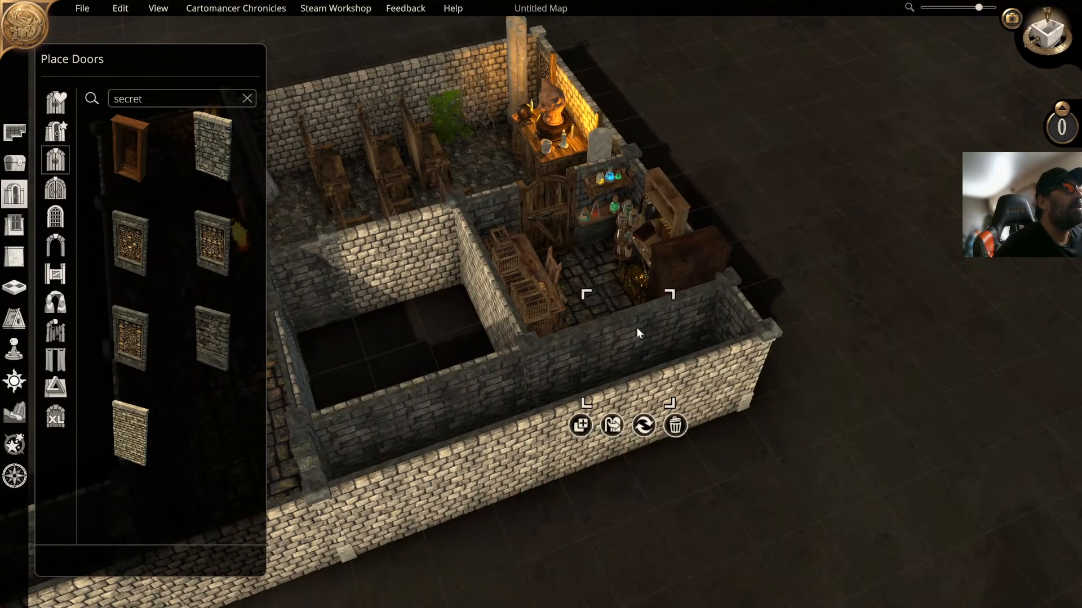
left_click(612, 425)
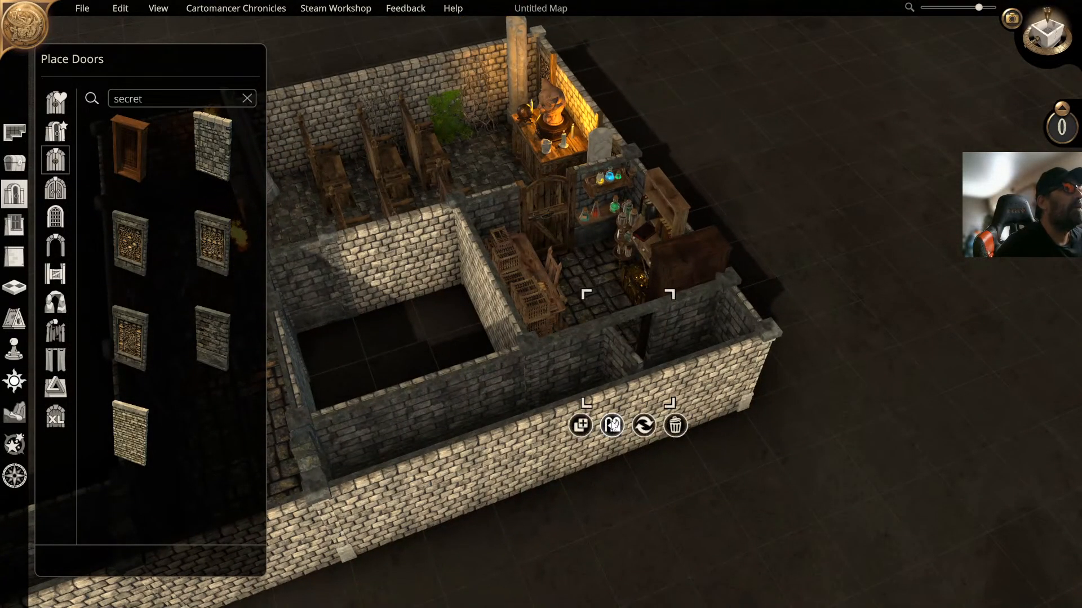
right_click_drag(616, 358, 692, 319)
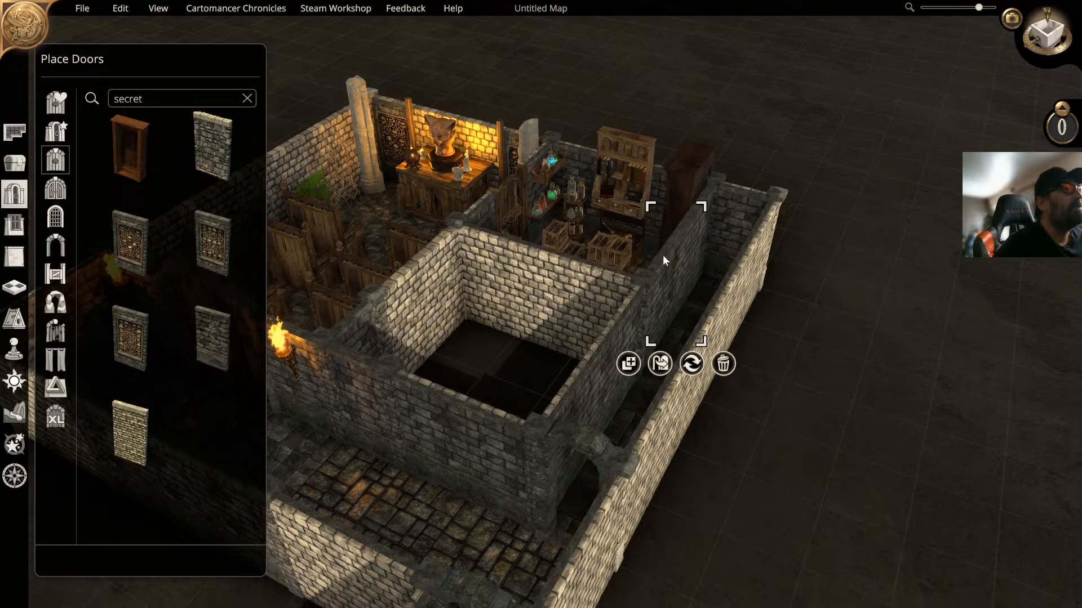
Step: Paint all walls of the empty room beside the storage room with the dark stone brick wall style
middle_click_drag(663, 255, 724, 232)
right_click_drag(724, 233, 638, 223)
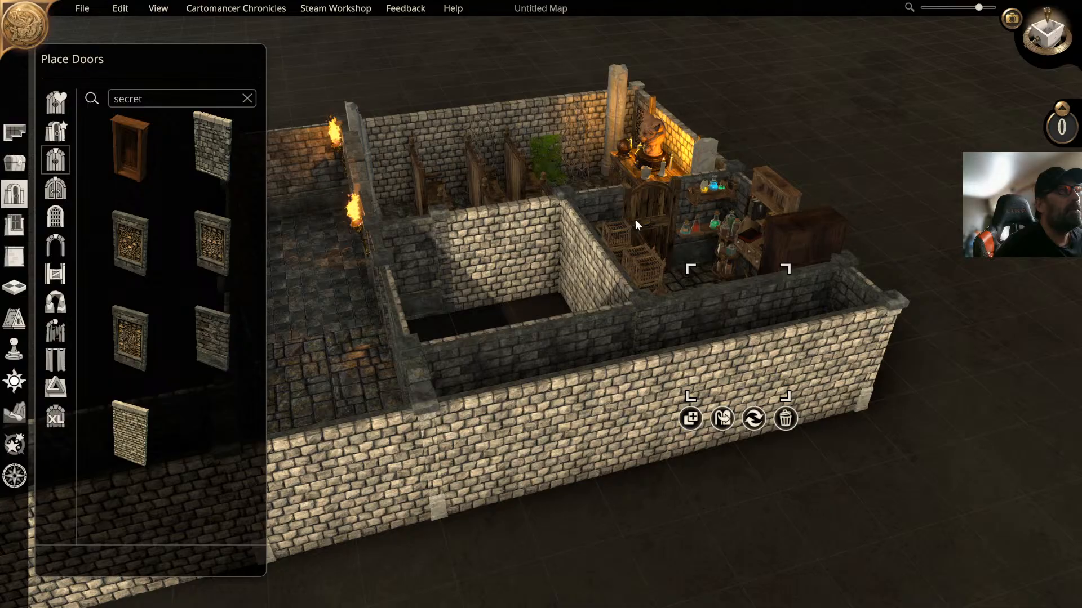
middle_click_drag(515, 235, 552, 218)
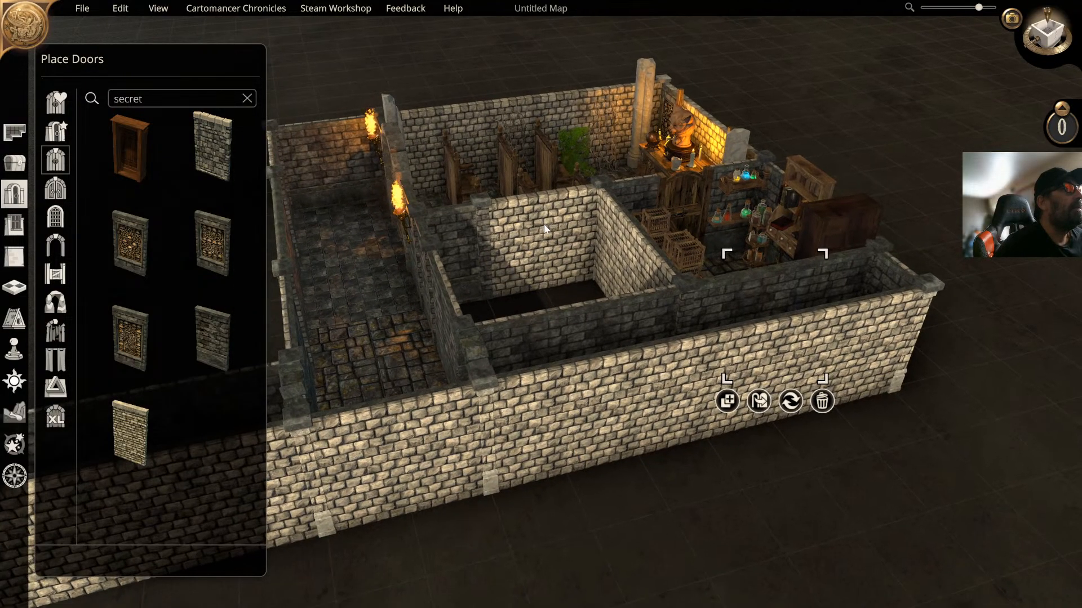
right_click_drag(543, 224, 615, 248)
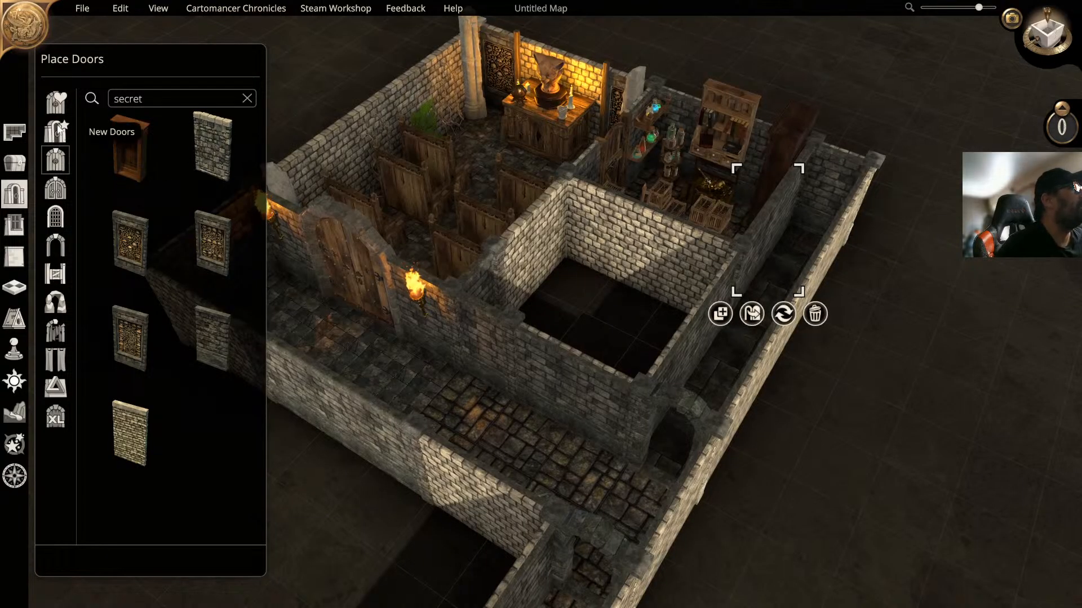
left_click(15, 258)
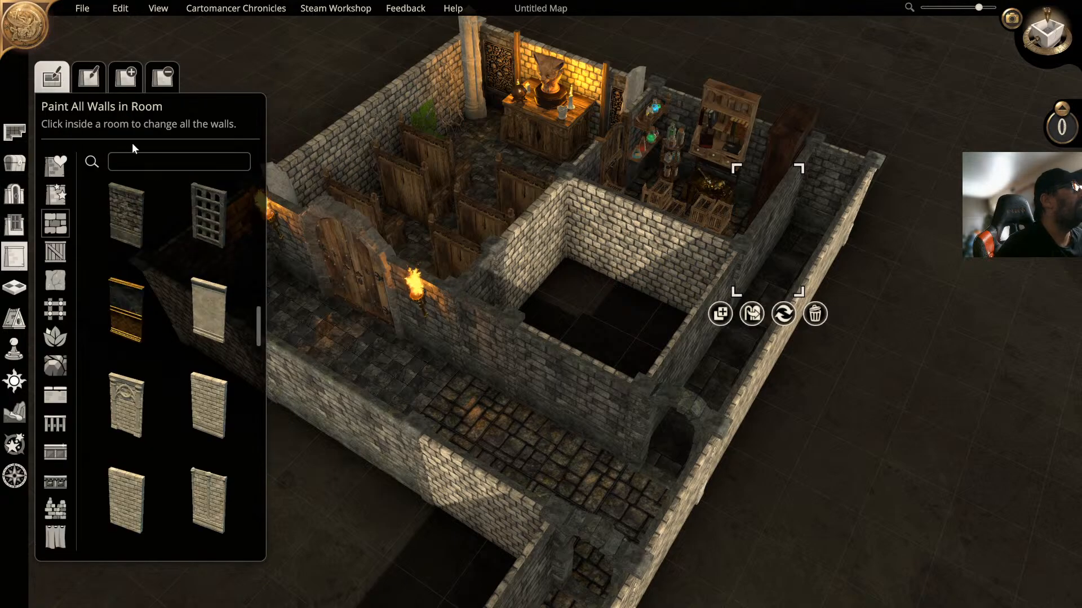
left_click(126, 208)
left_click(613, 260)
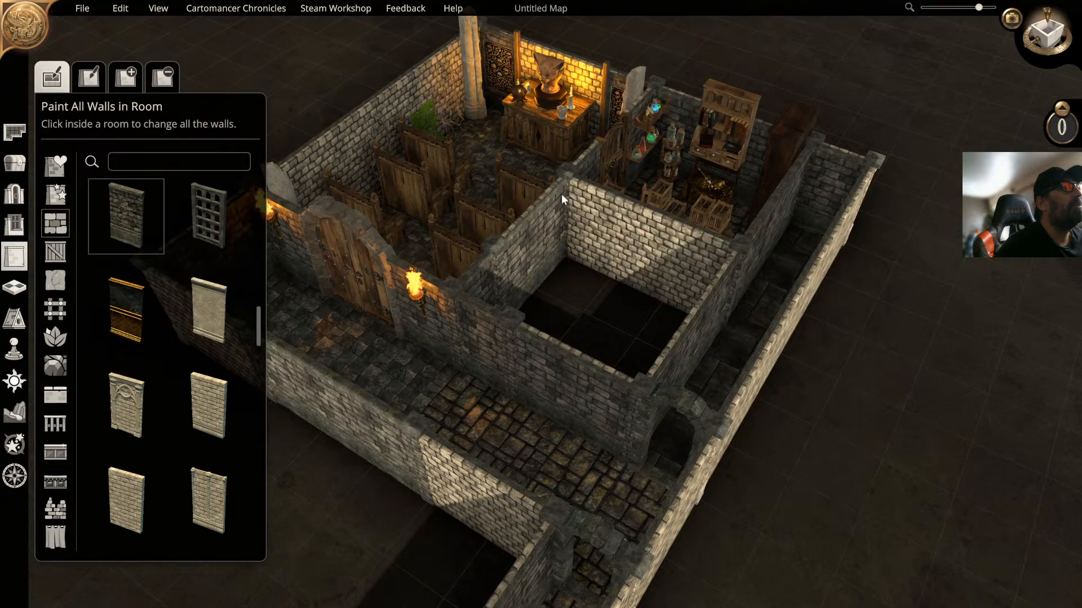
left_click(600, 219)
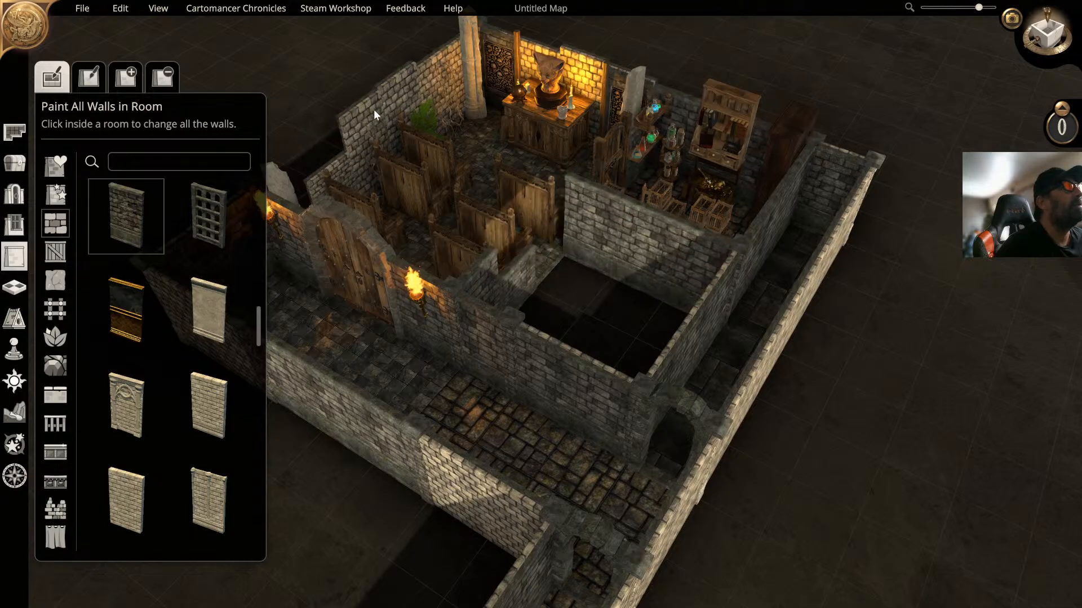
Step: Paint the walls of the hall with the pews and the adjoining stone-floored corridors with the same dark stone brick style
scroll(374, 110, "down", 1)
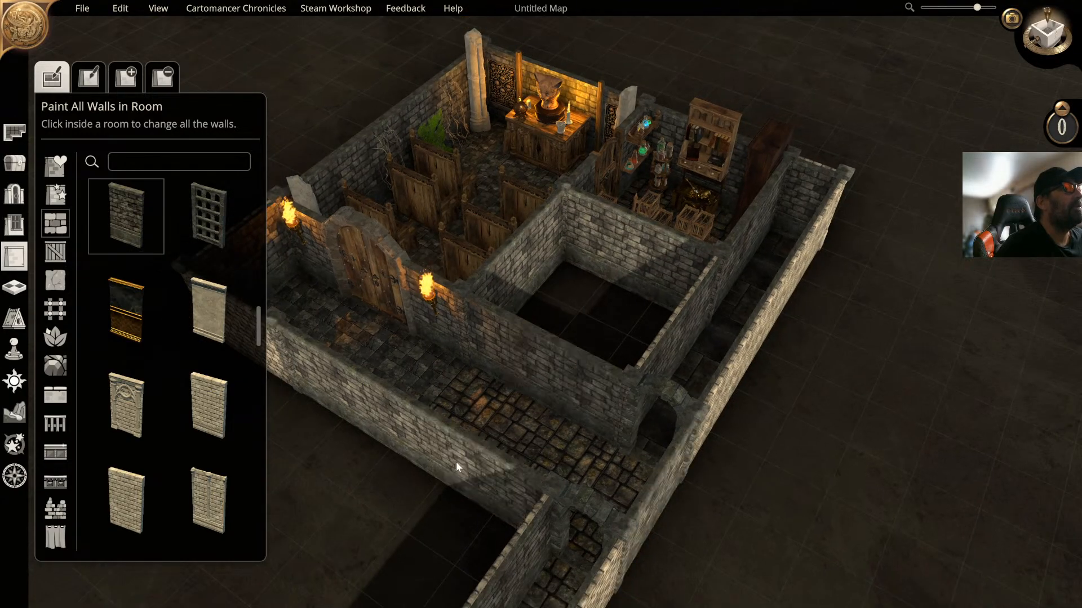
scroll(462, 437, "down", 1)
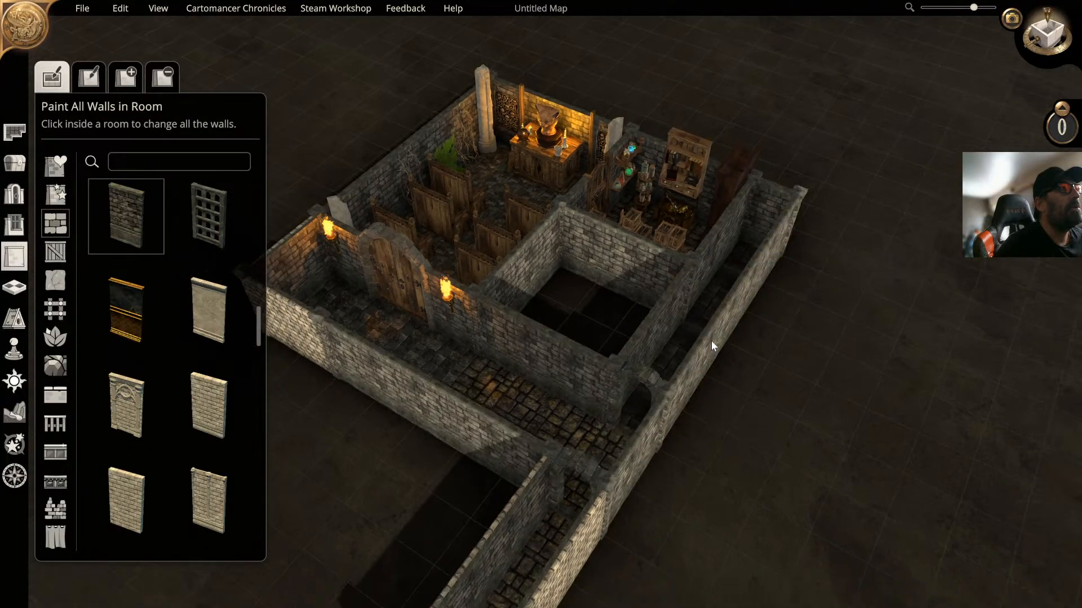
middle_click_drag(685, 350, 702, 346)
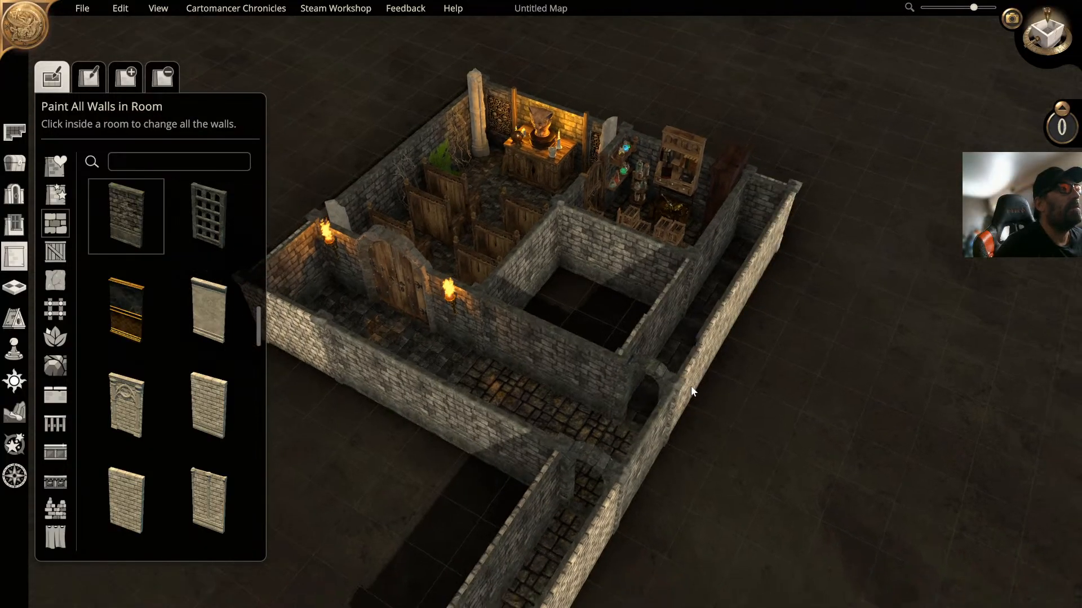
scroll(600, 532, "down", 1)
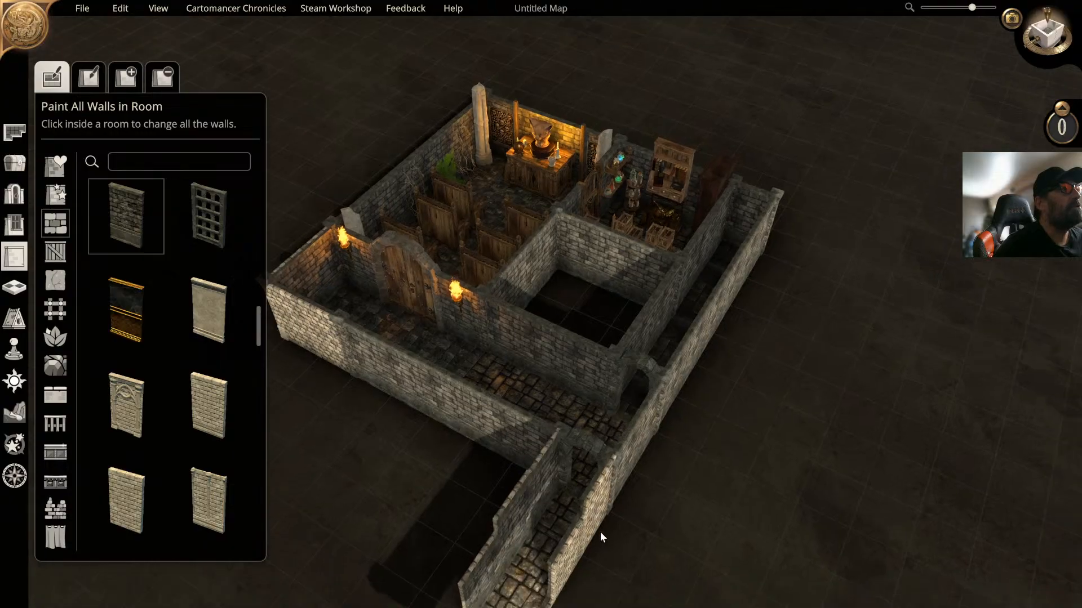
Step: Inspect the repainted dark stone walls of the hall, empty room and corridors from low angles and in the overhead view
middle_click_drag(600, 532, 587, 411)
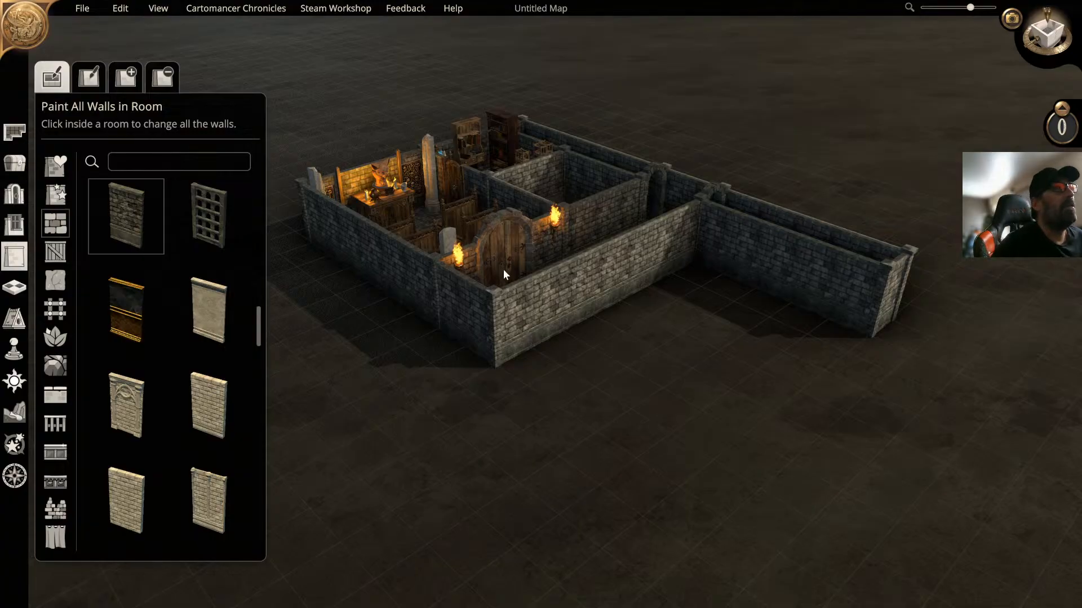
scroll(505, 267, "up", 1)
scroll(509, 269, "up", 3)
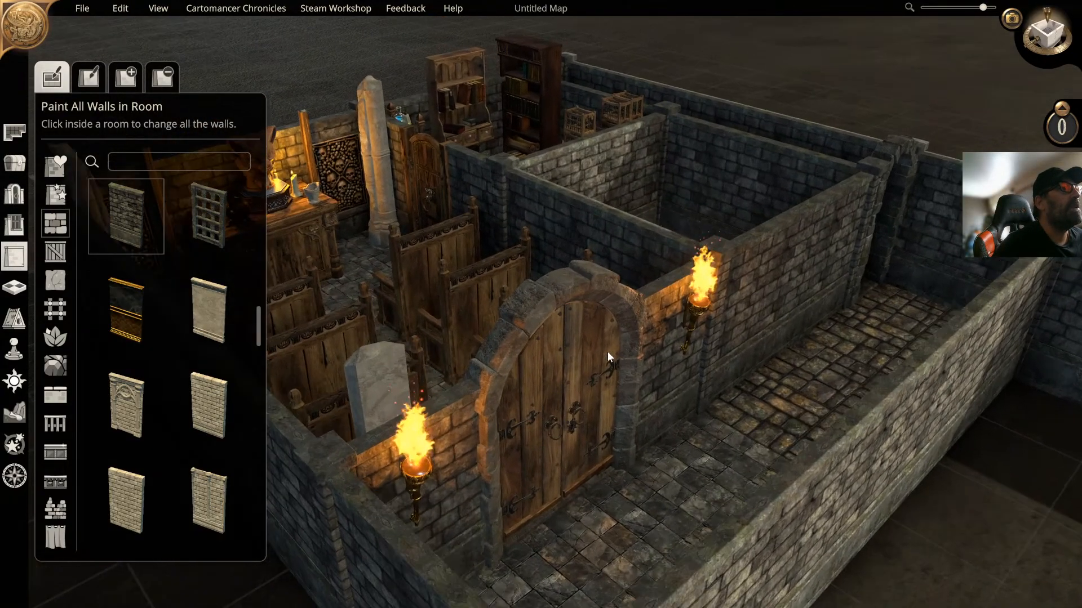
middle_click_drag(607, 352, 513, 364)
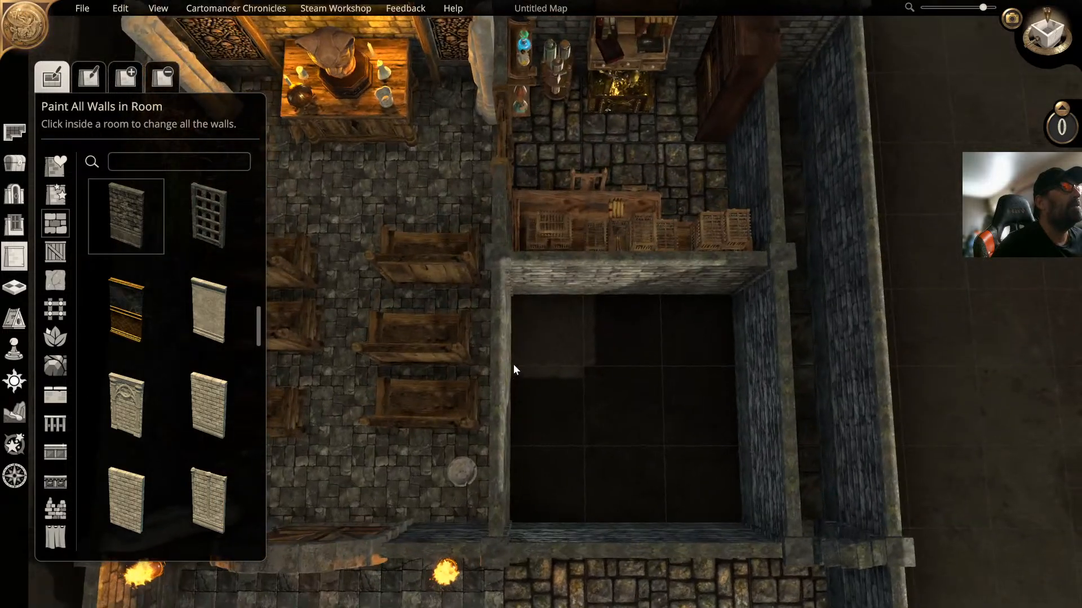
left_click(1043, 42)
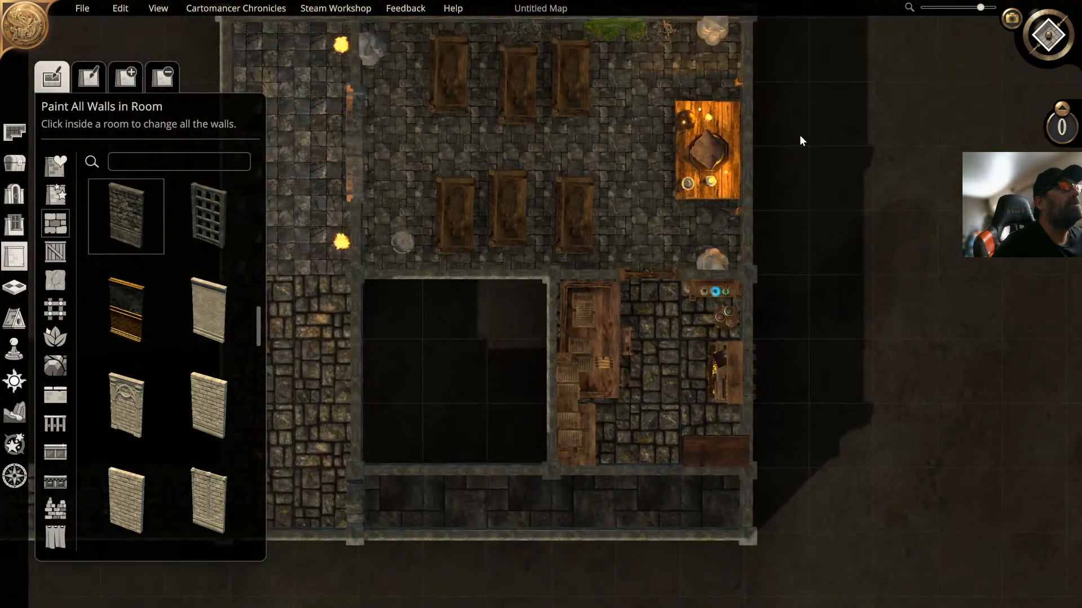
scroll(800, 136, "down", 1)
right_click_drag(800, 136, 893, 163)
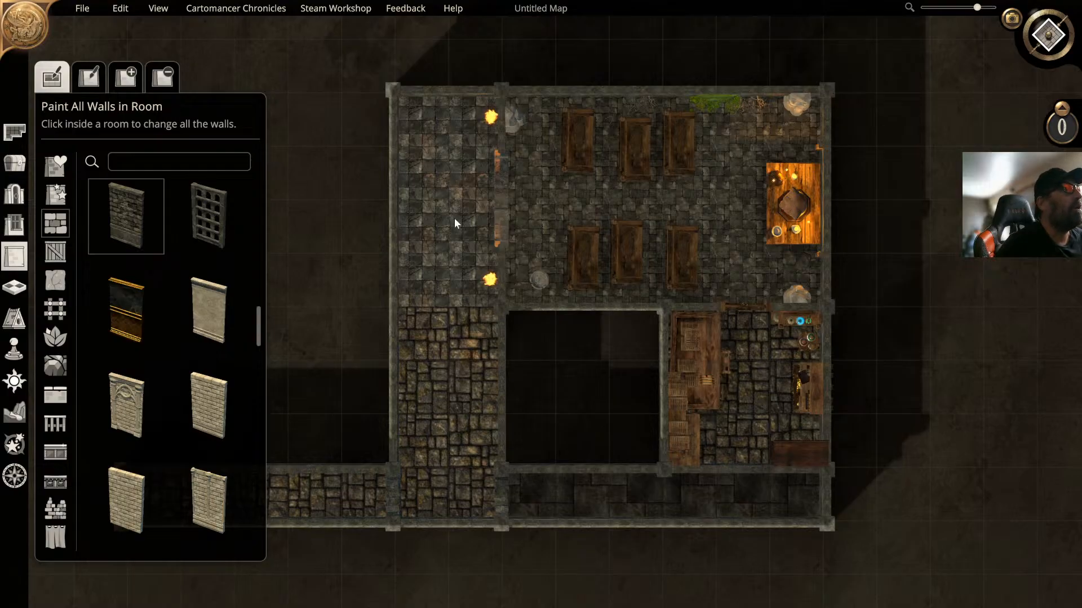
middle_click_drag(566, 219, 610, 164)
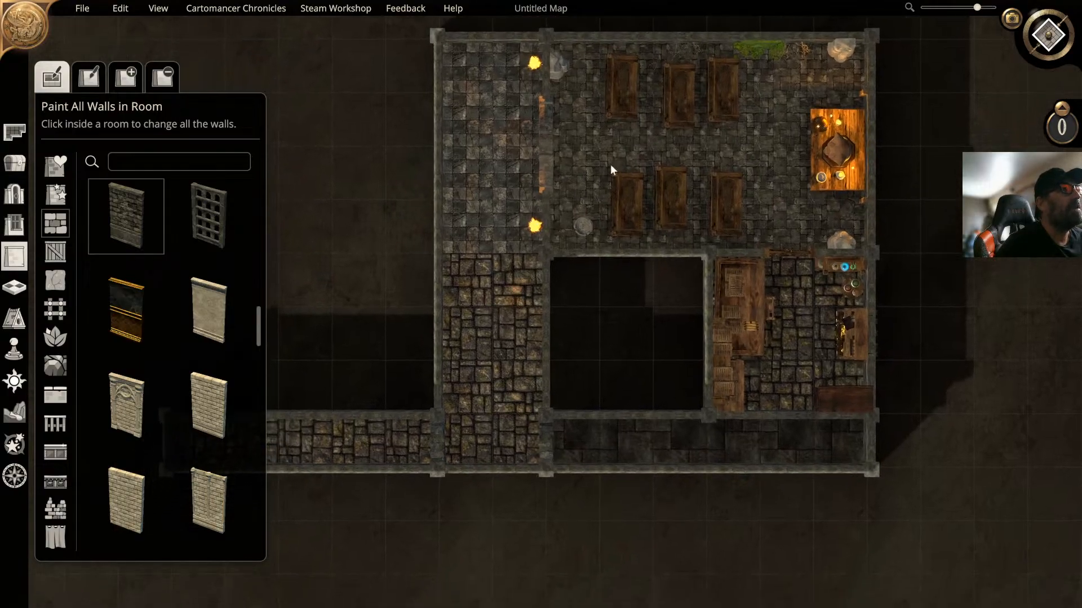
middle_click_drag(475, 389, 558, 360)
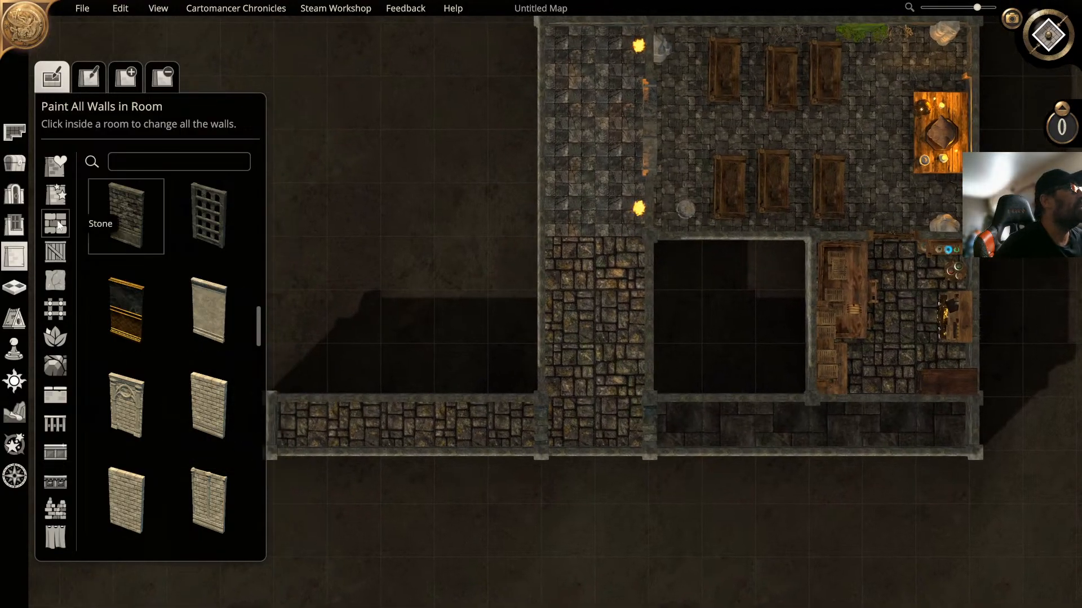
Step: Browse the artificial stone floor tiles and preview the dark cobblestone style on the long side corridor's floor
left_click(14, 287)
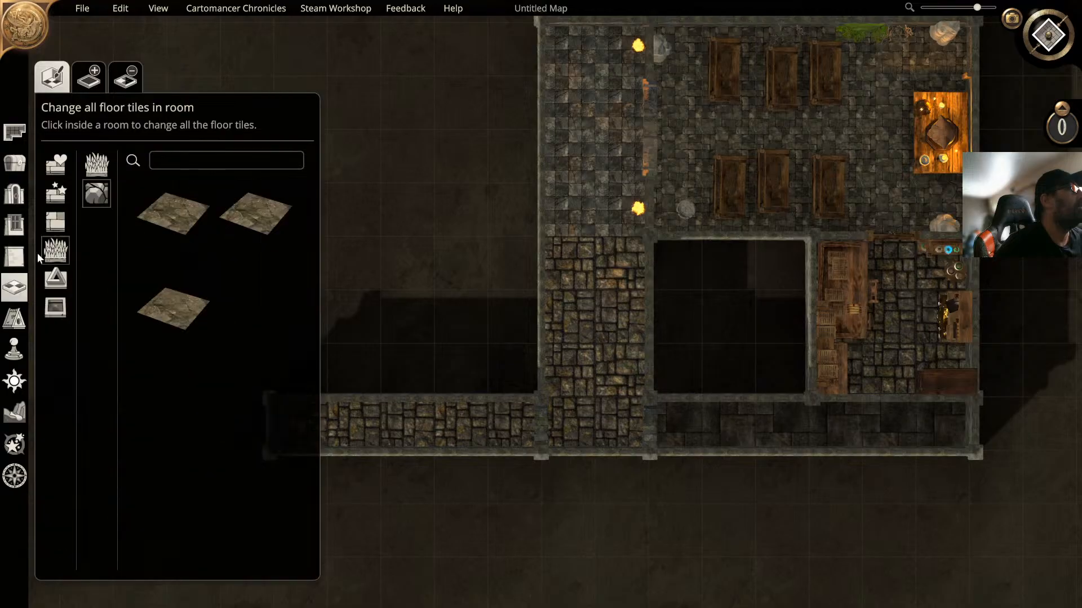
left_click(55, 223)
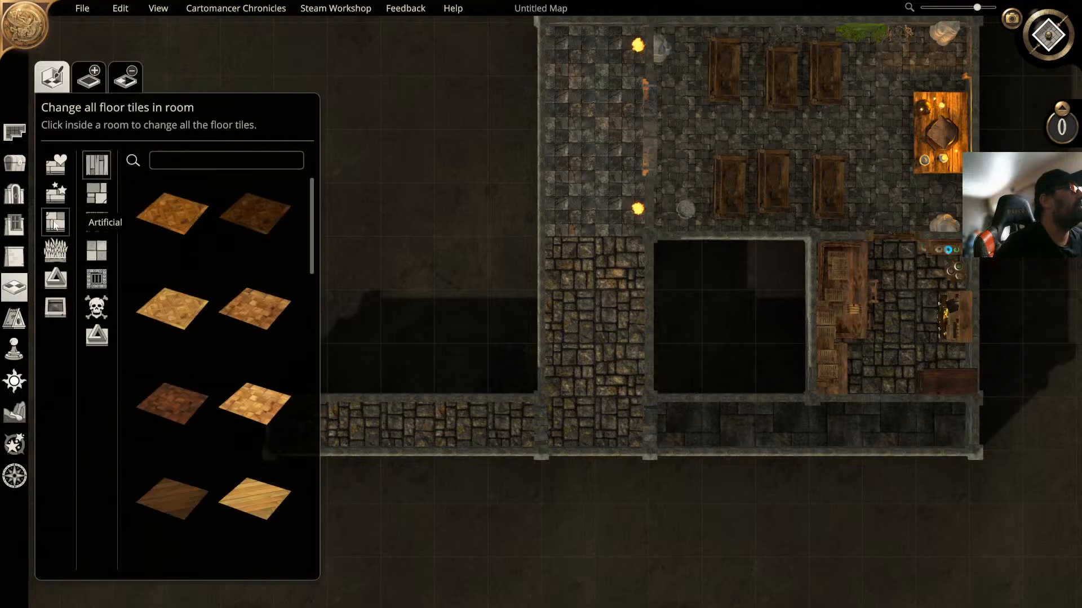
left_click(97, 197)
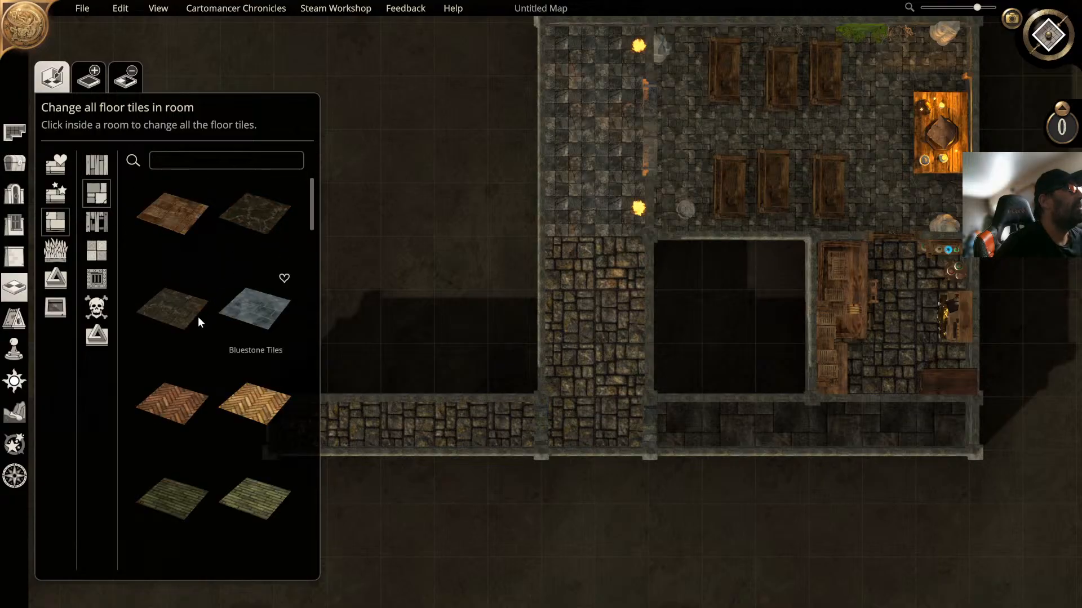
scroll(198, 321, "down", 2)
scroll(200, 324, "down", 8)
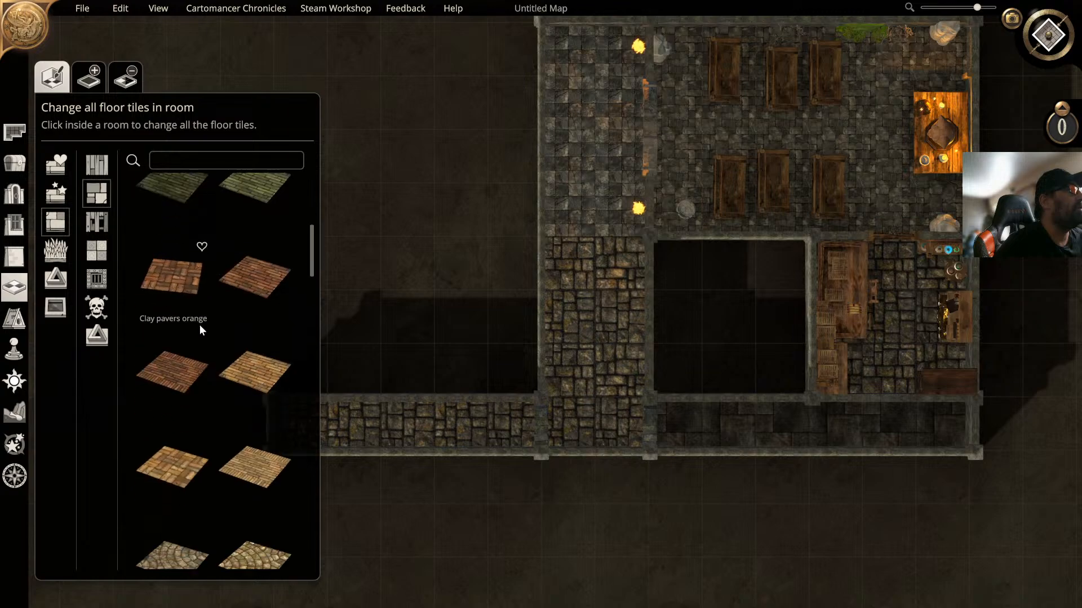
scroll(199, 324, "down", 3)
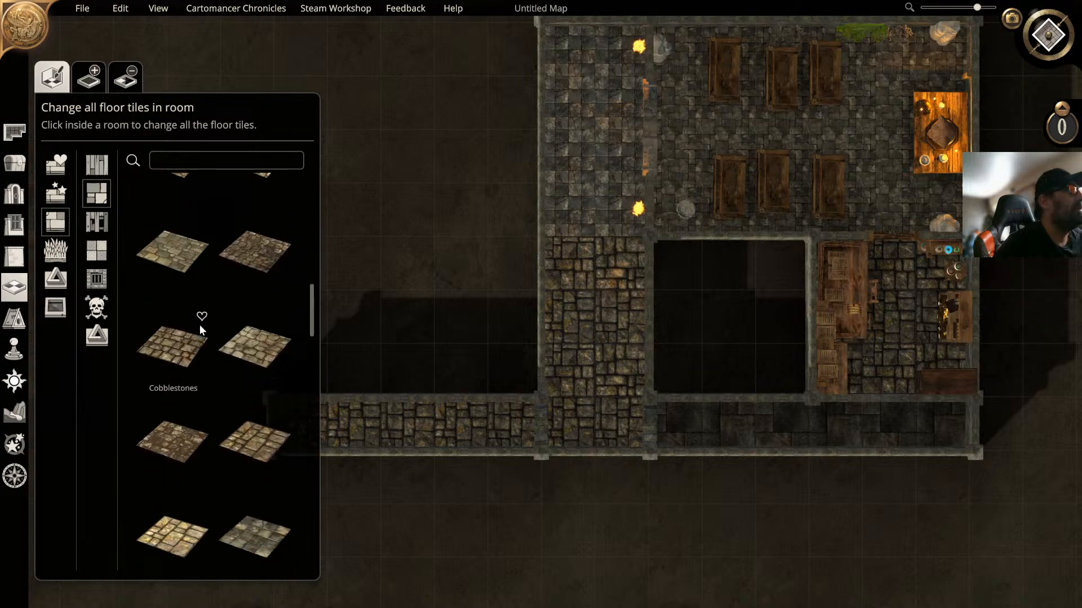
left_click(252, 255)
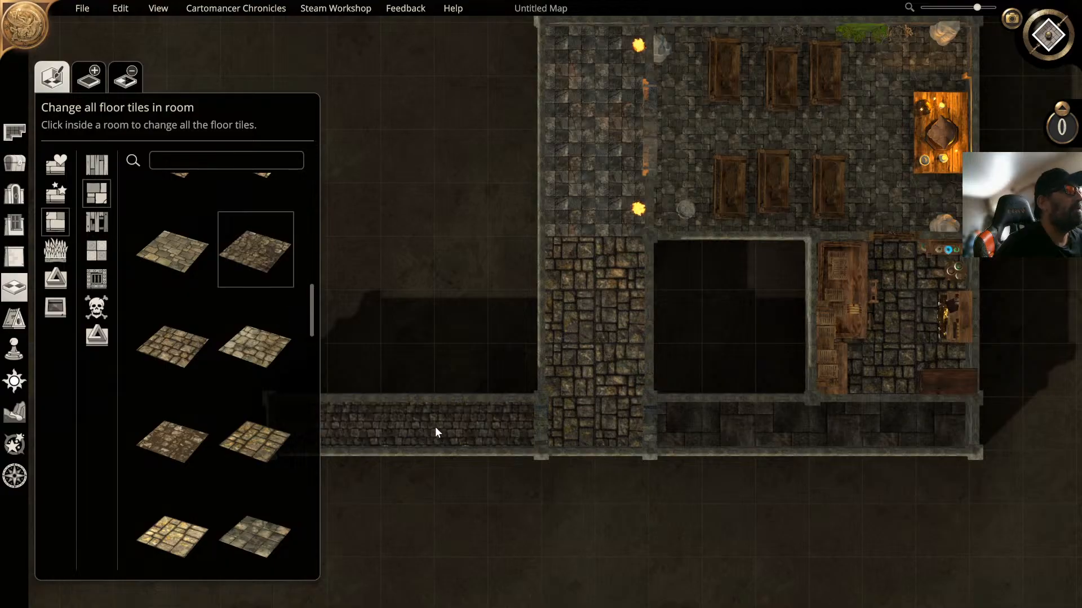
scroll(229, 283, "down", 3)
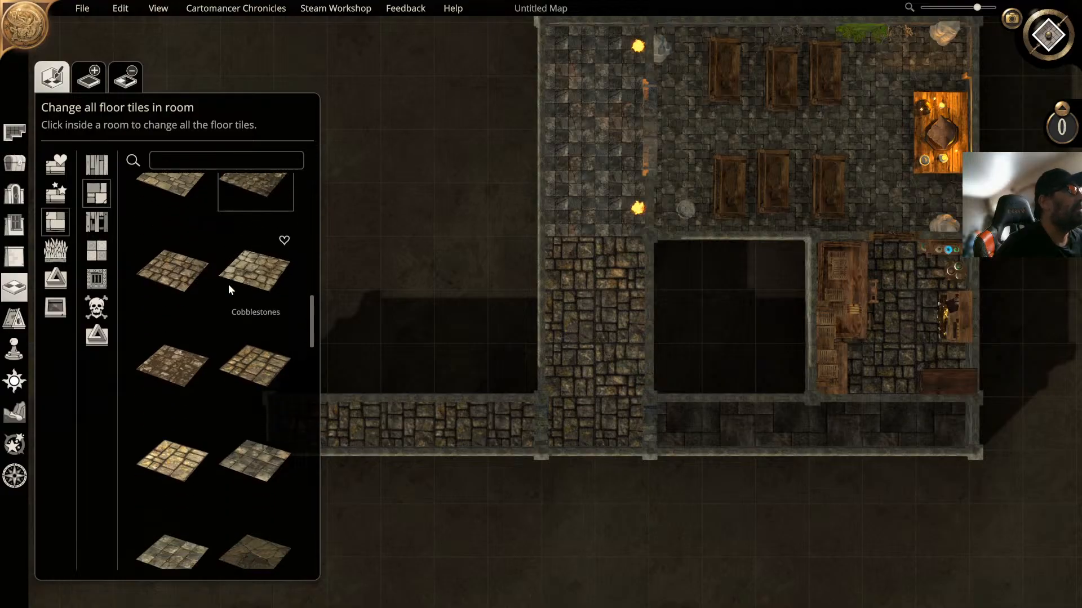
scroll(228, 283, "down", 1)
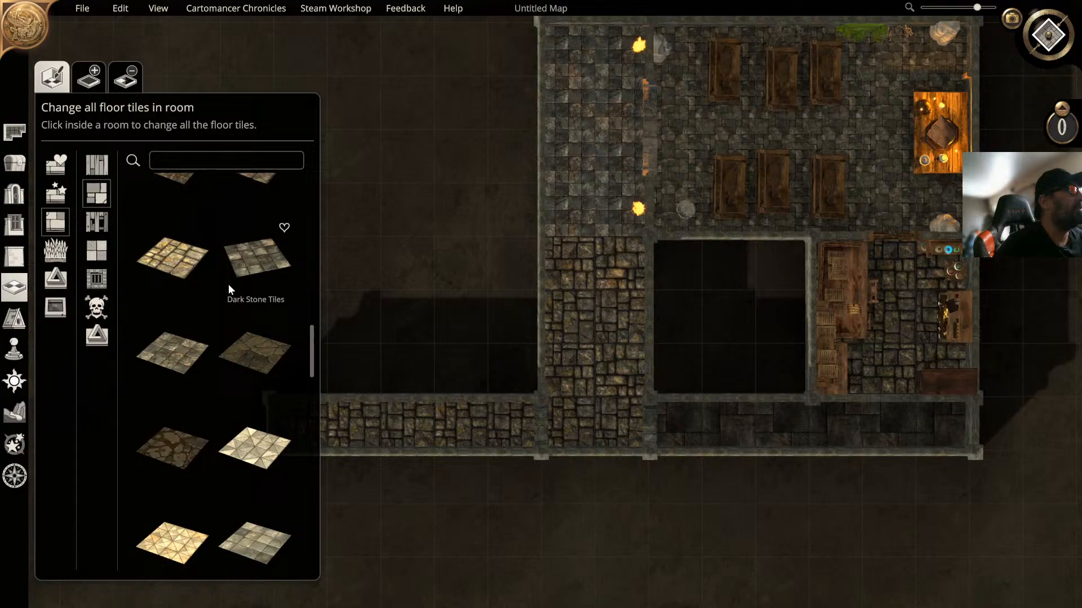
Step: Change the floors of the wide corridors, side corridor, pew hall and storage room to the dark brown cracked stone style
left_click(174, 443)
left_click(482, 434)
left_click(573, 411)
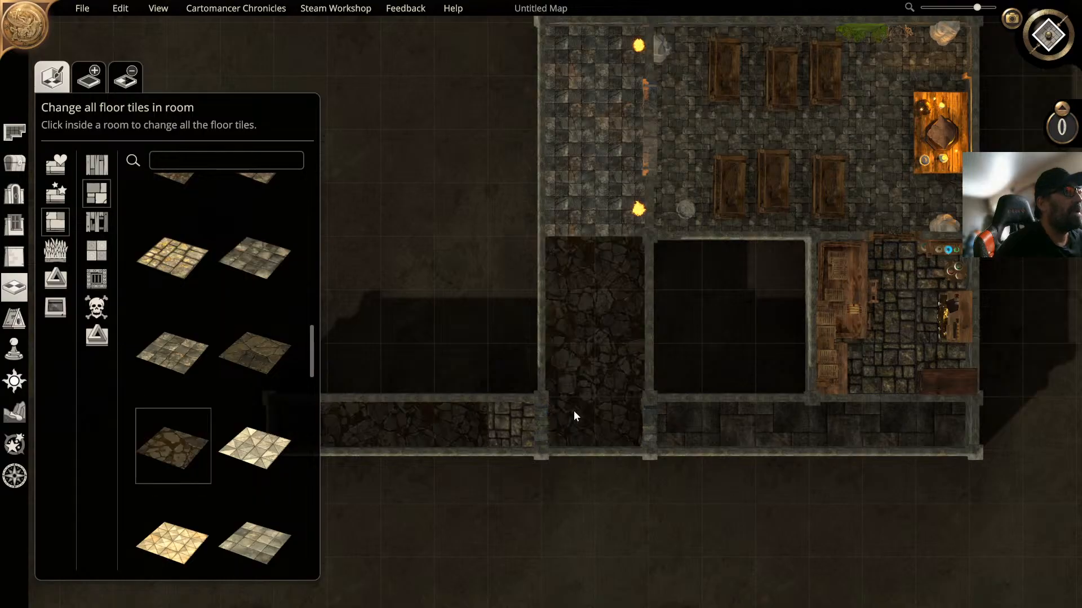
left_click(611, 181)
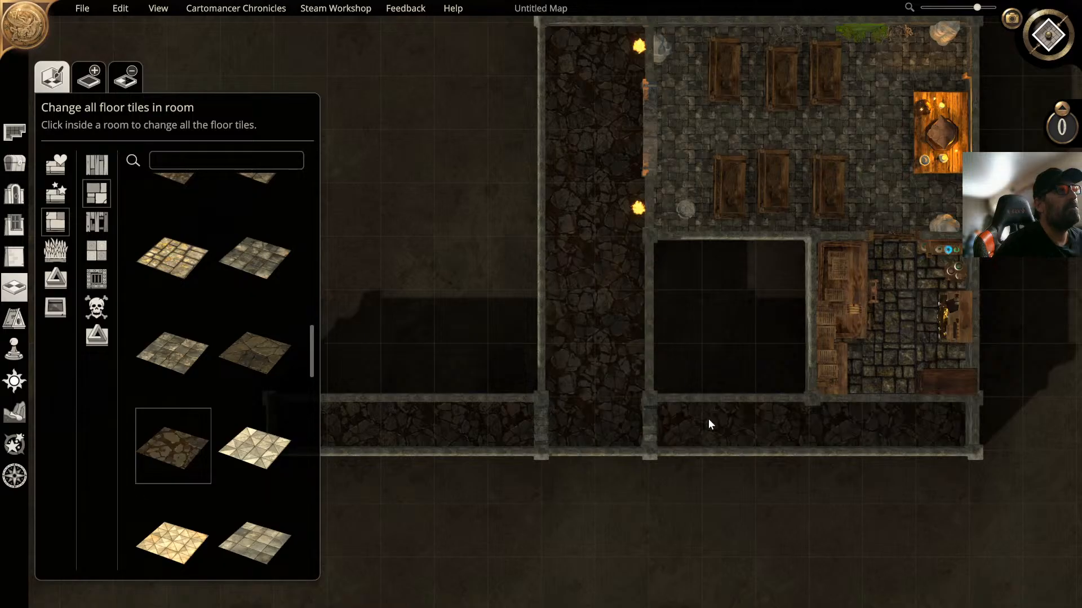
left_click(866, 337)
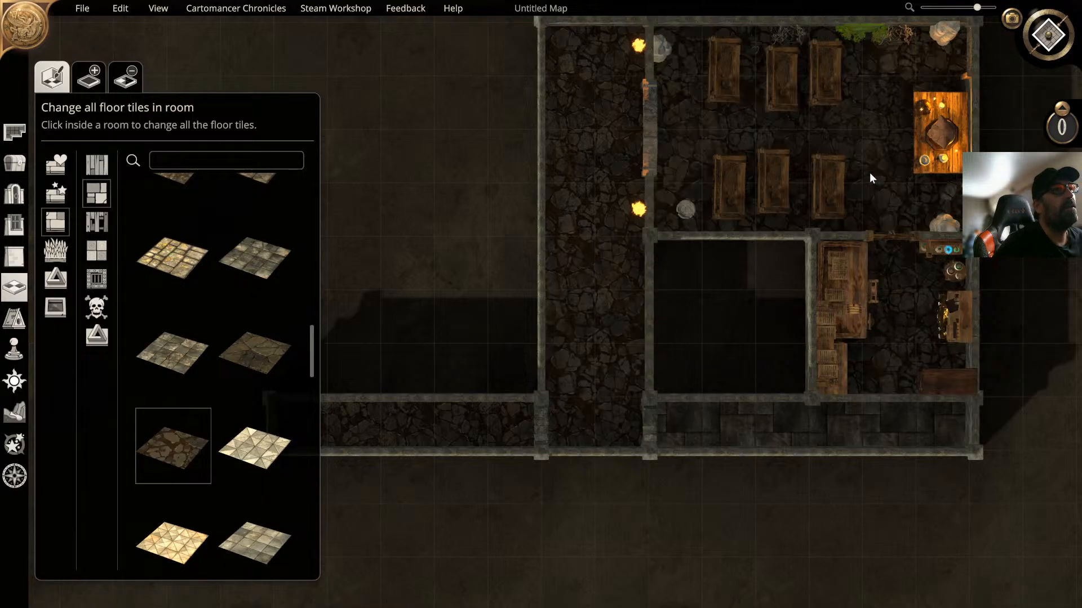
left_click(738, 221)
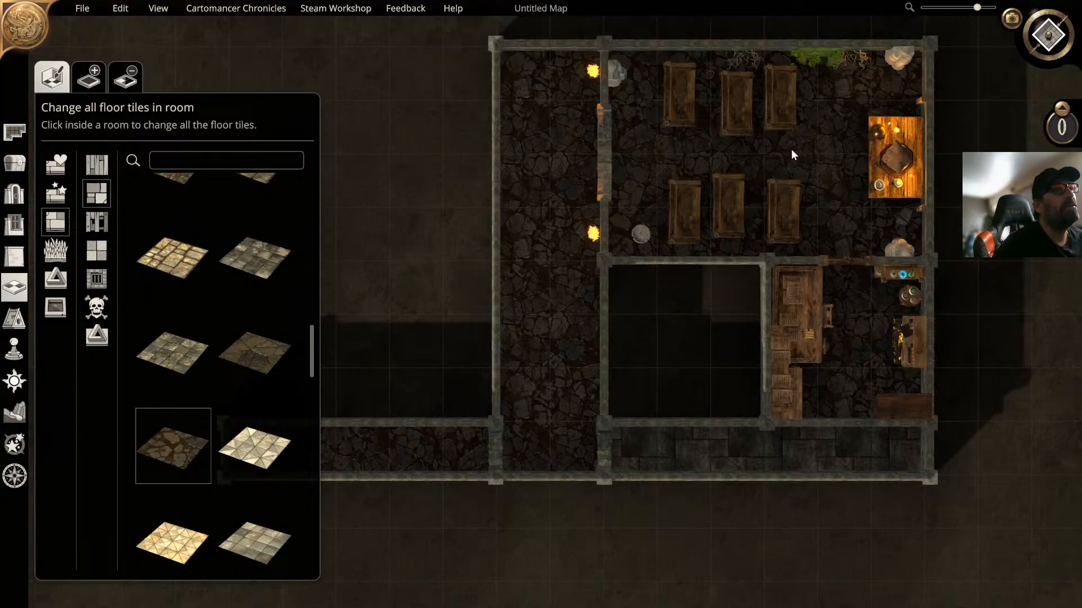
Step: Switch to the 3D view and change the floor of the wide corridor beside the empty room to Dark Stone Tiles
left_click(1049, 47)
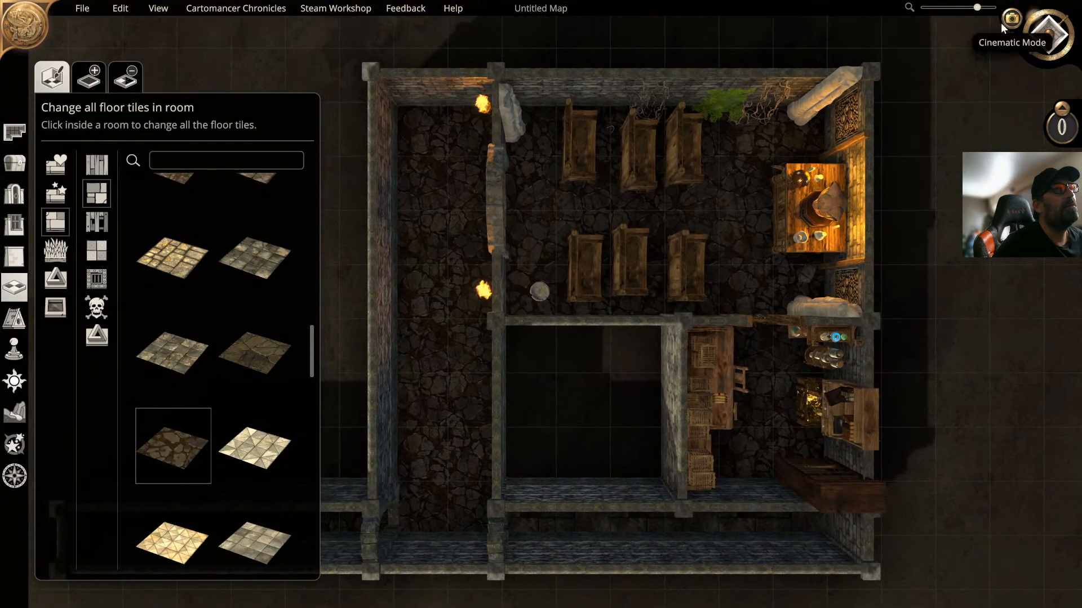
left_click(1050, 47)
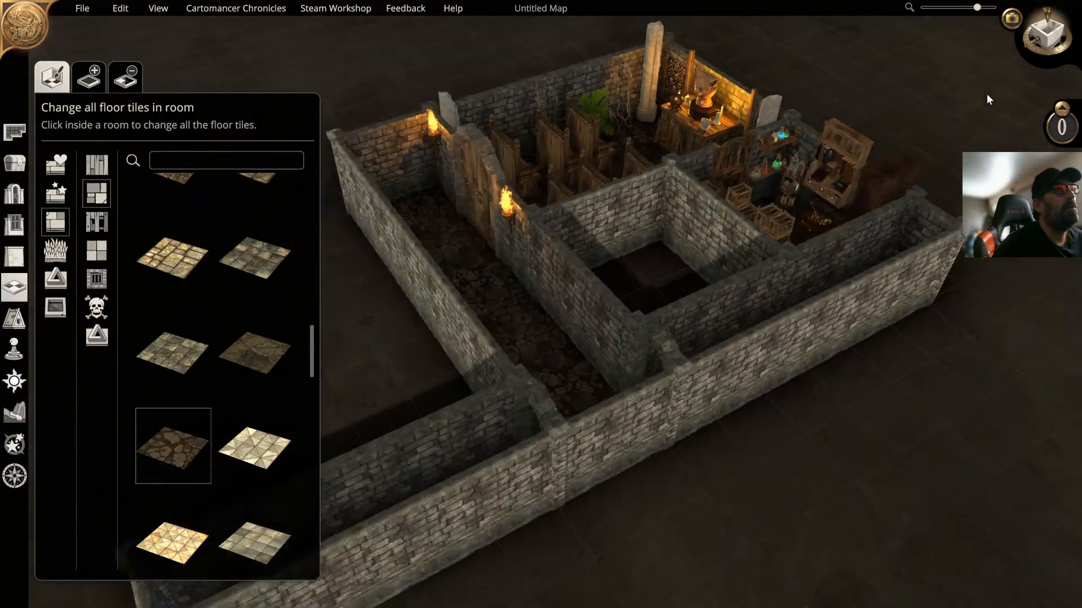
middle_click_drag(987, 95, 867, 87)
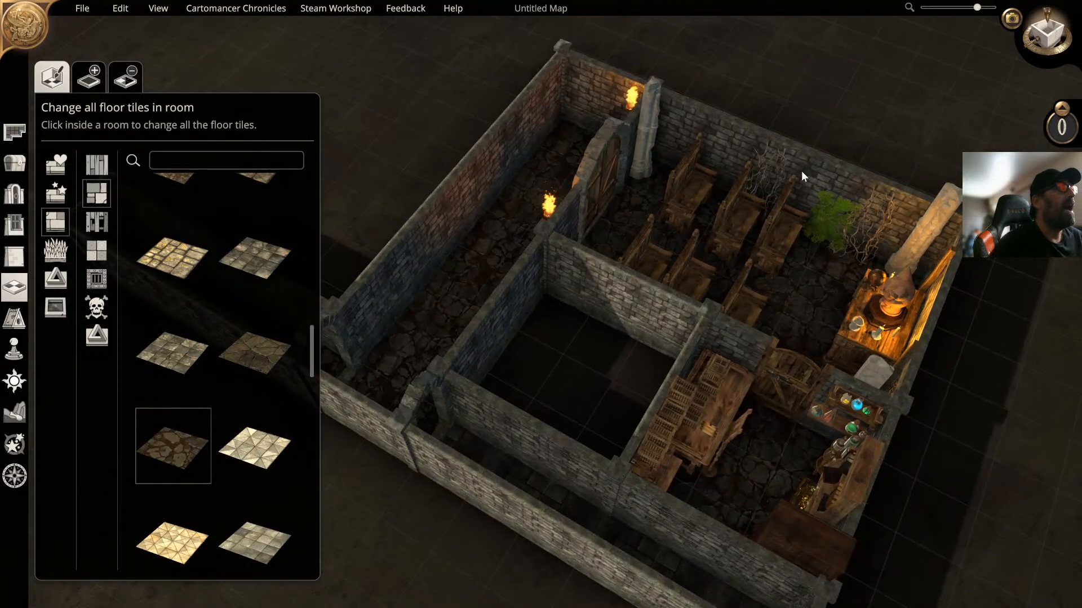
scroll(801, 171, "up", 2)
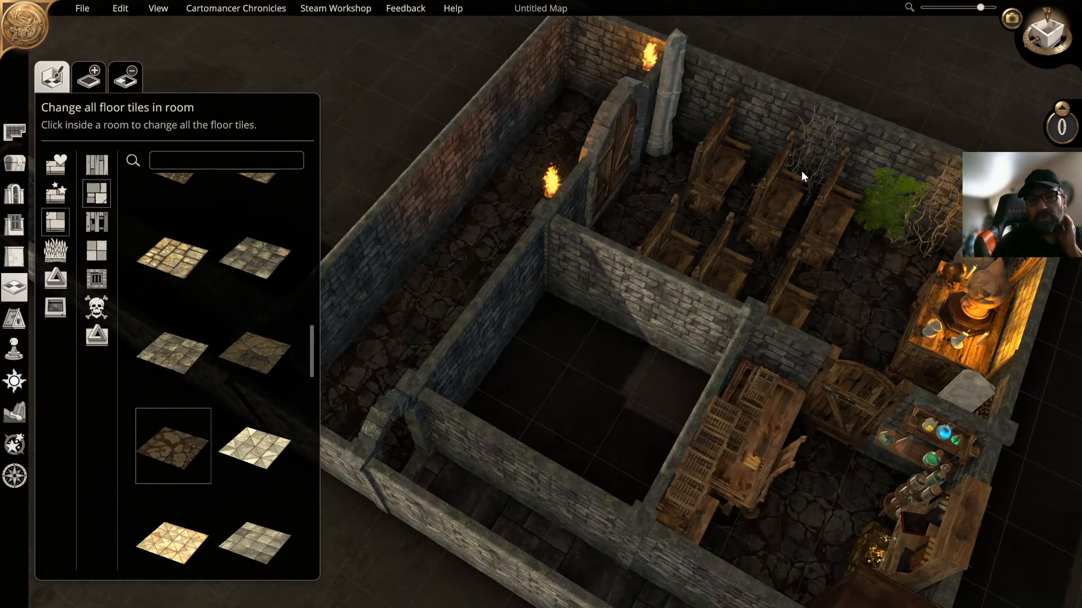
scroll(265, 296, "down", 3)
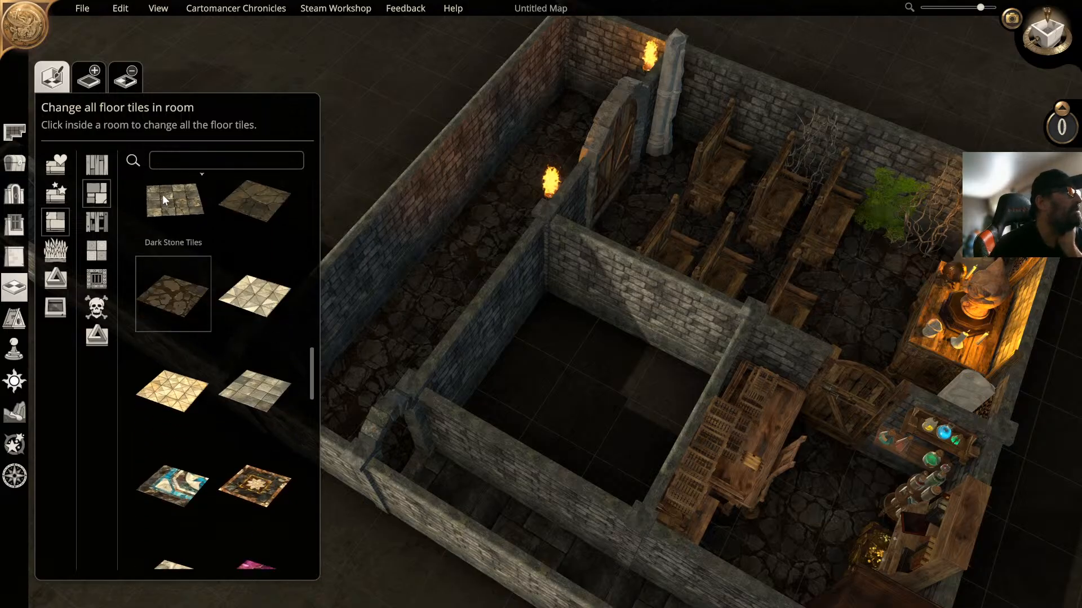
left_click(162, 195)
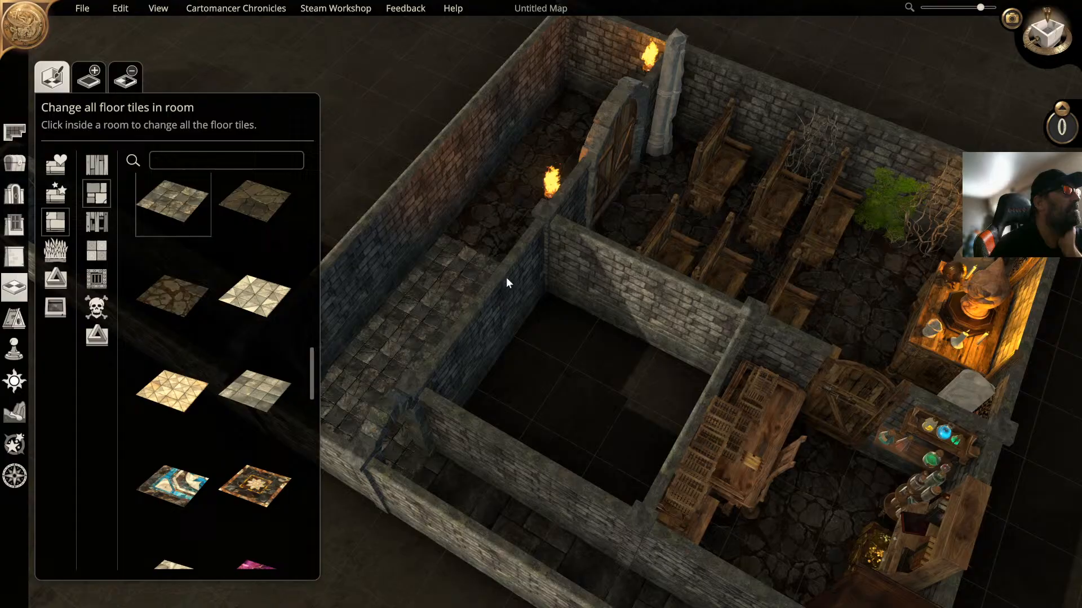
left_click(461, 277)
middle_click_drag(461, 275, 536, 263)
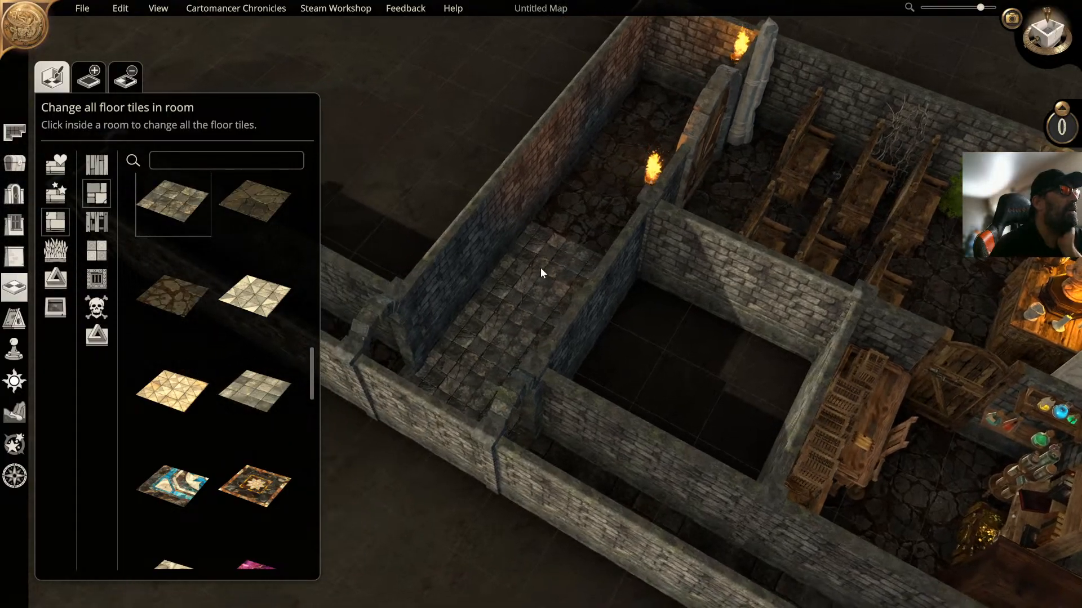
Step: Change the floor of the wide corridor beside the empty room and the section outside the hall's doors to Stones
scroll(226, 313, "down", 2)
scroll(225, 313, "down", 2)
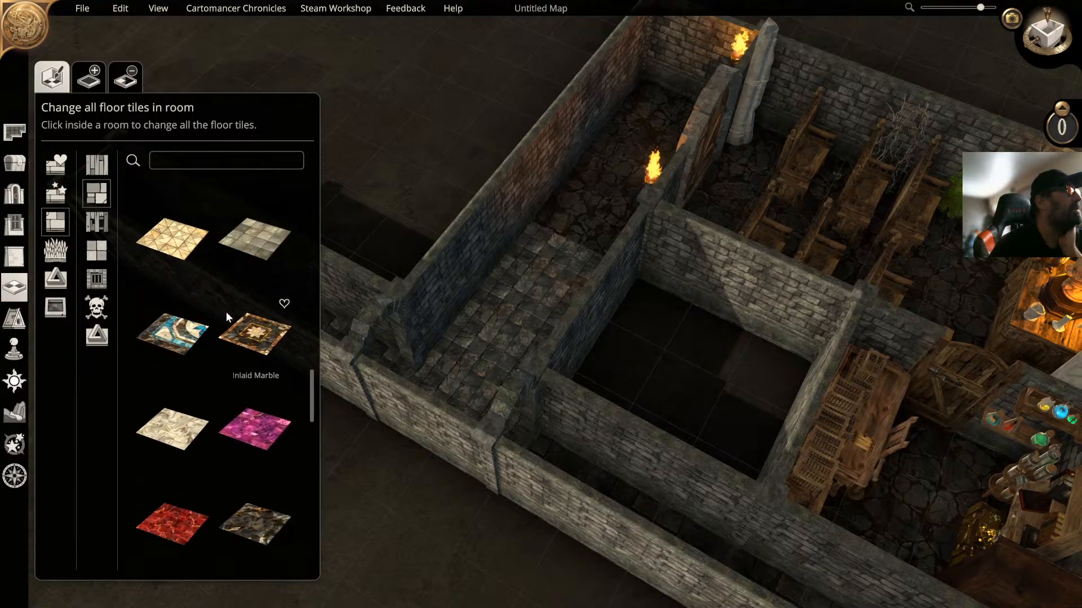
scroll(276, 349, "down", 2)
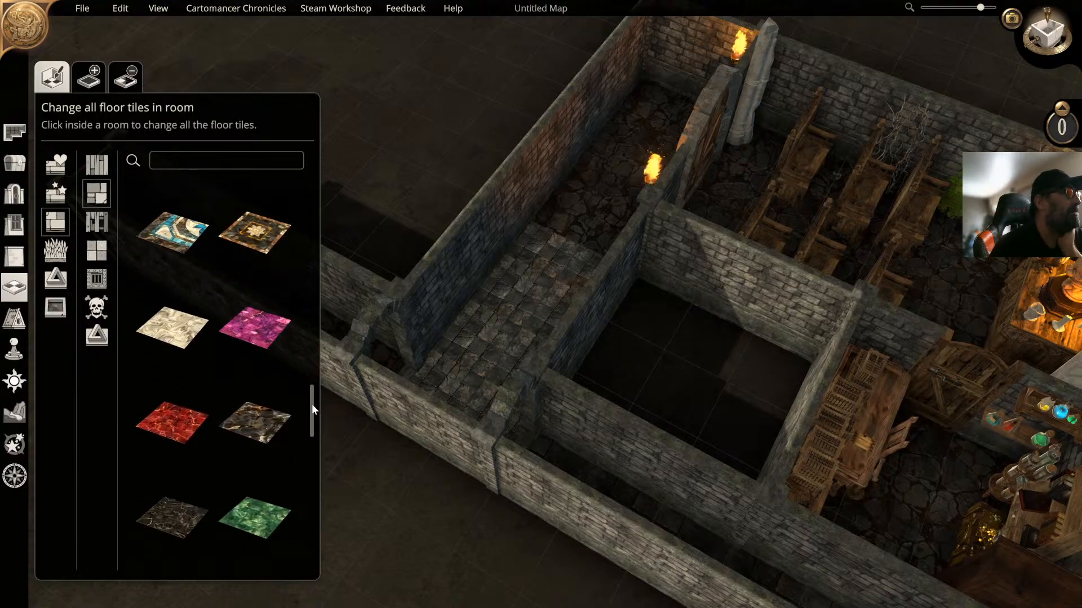
left_click_drag(312, 404, 295, 517)
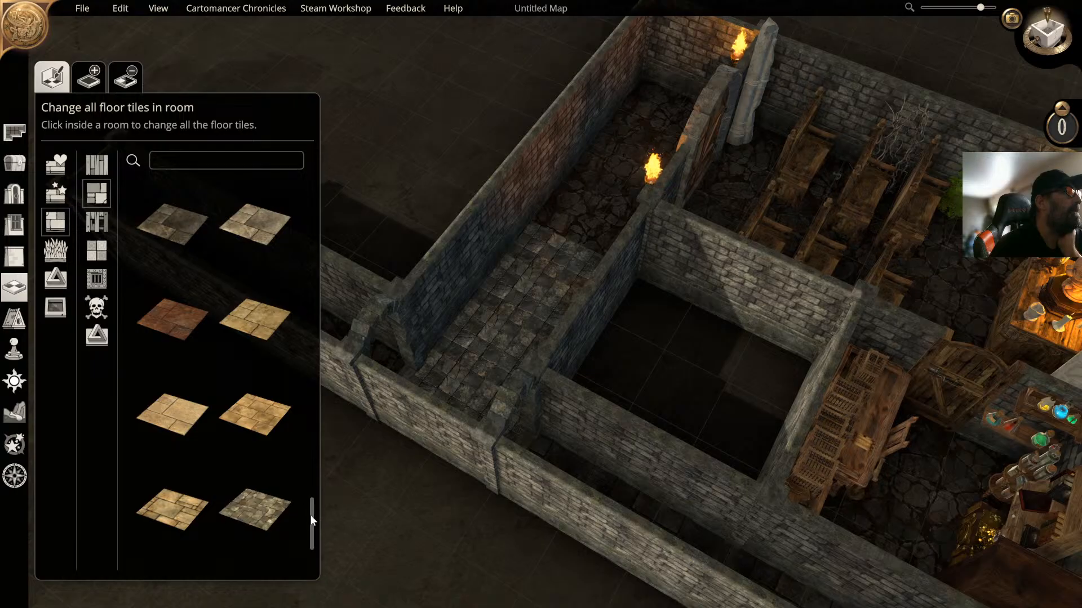
left_click_drag(309, 515, 309, 539)
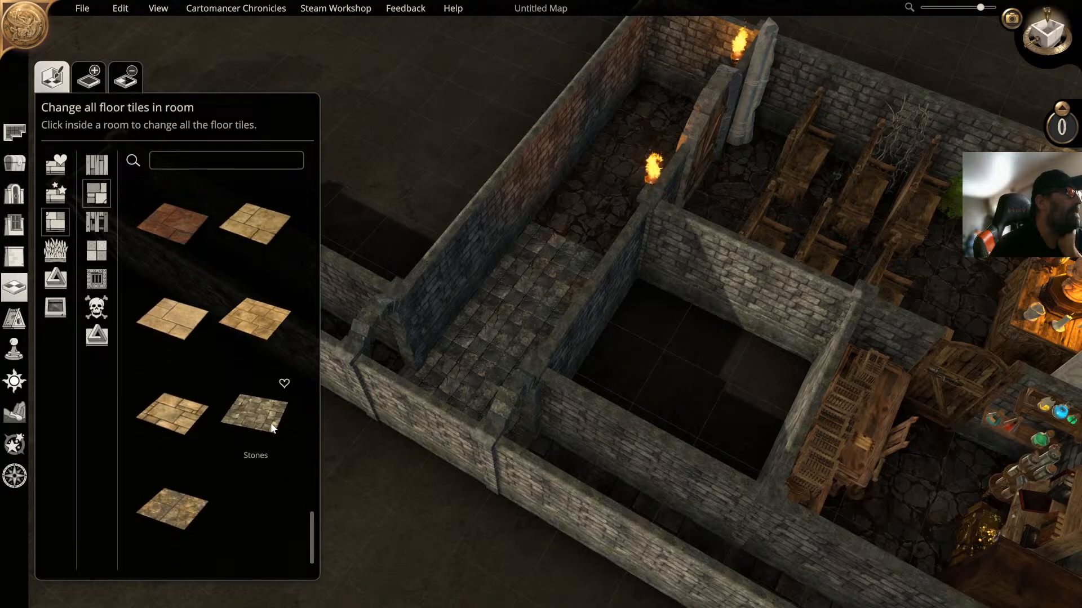
left_click(257, 413)
left_click(484, 362)
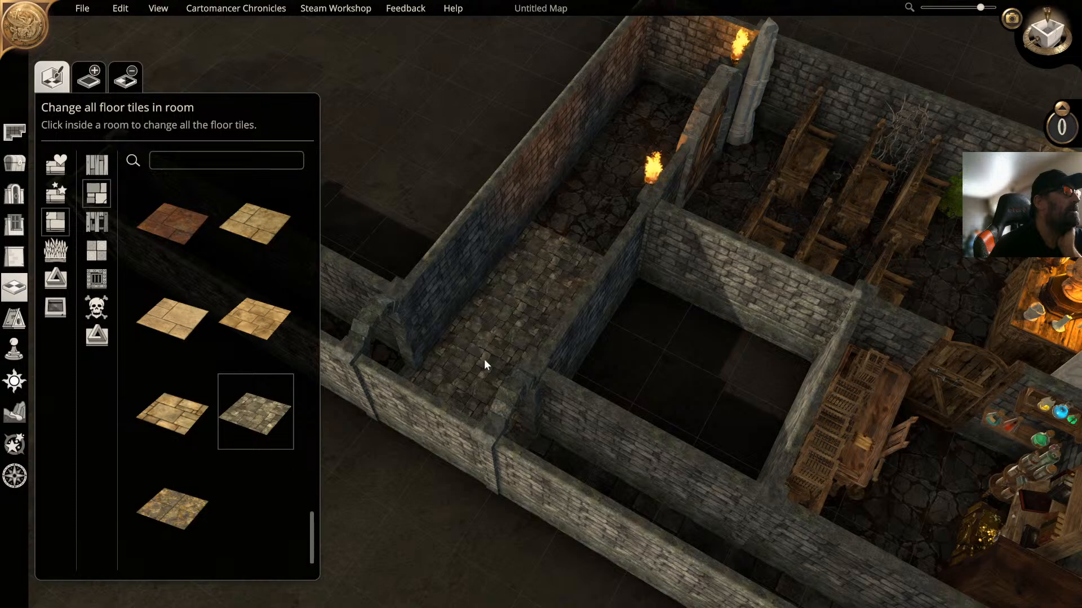
left_click(628, 191)
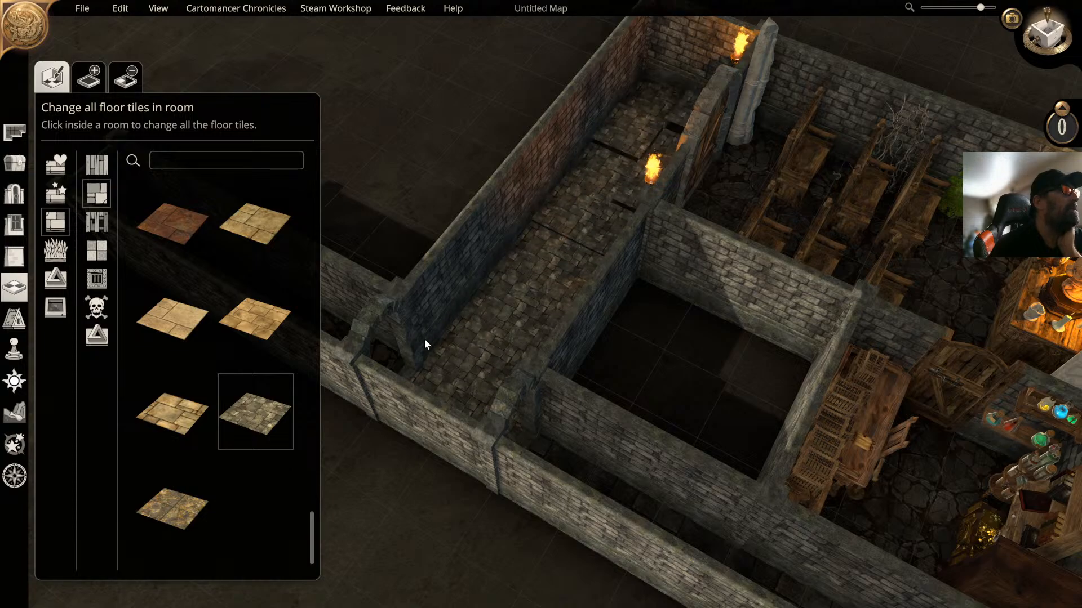
Step: Browse the floor tile styles and try the light grey square stone tiles on the wide corridor beside the empty room
left_click_drag(312, 522, 288, 249)
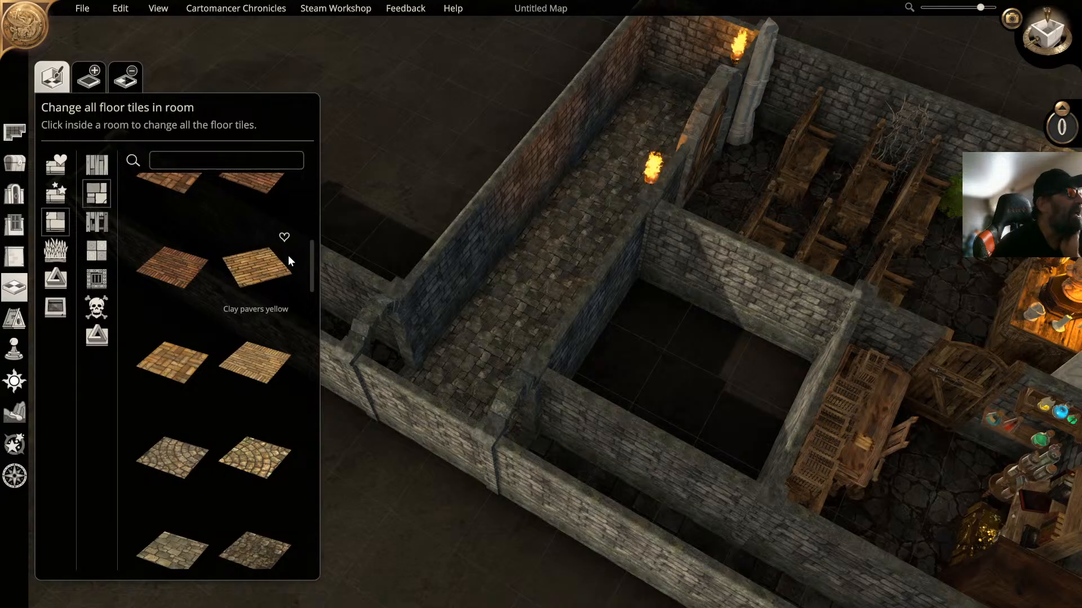
scroll(283, 265, "down", 2)
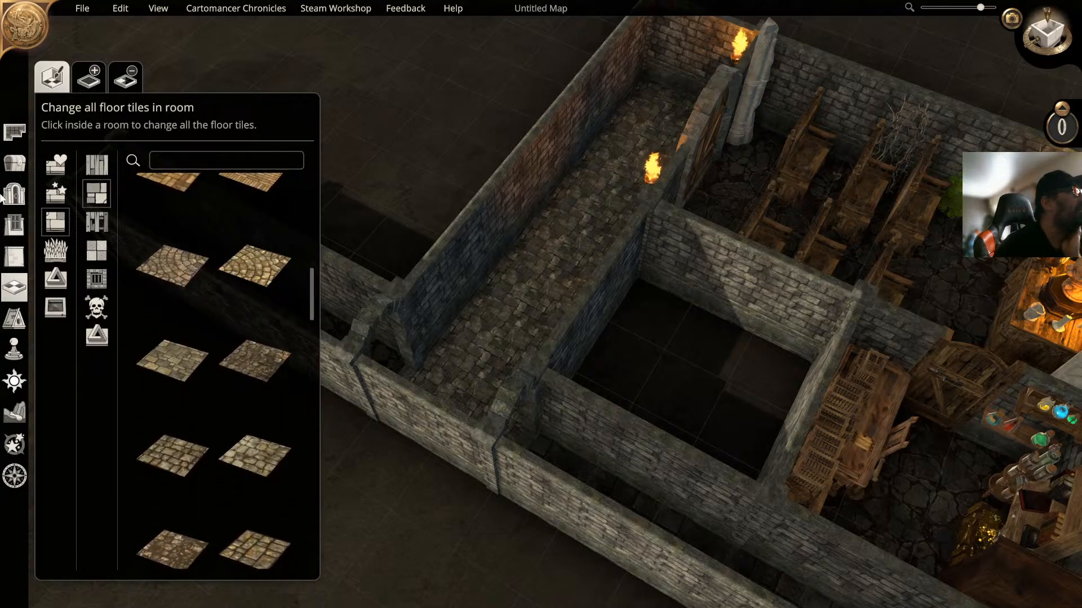
left_click(96, 245)
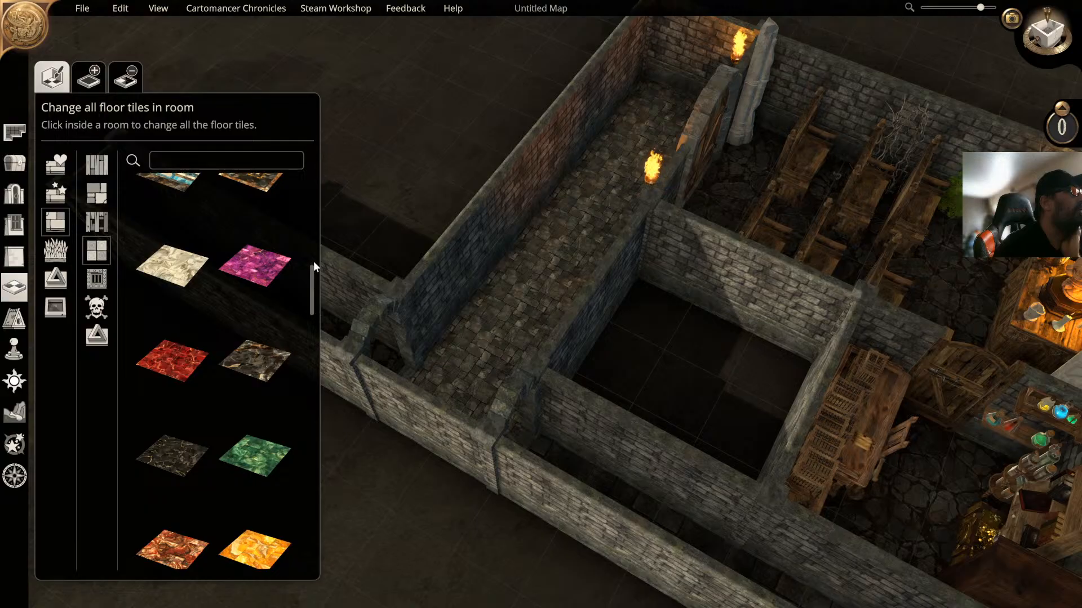
scroll(312, 272, "up", 3)
left_click_drag(313, 230, 308, 181)
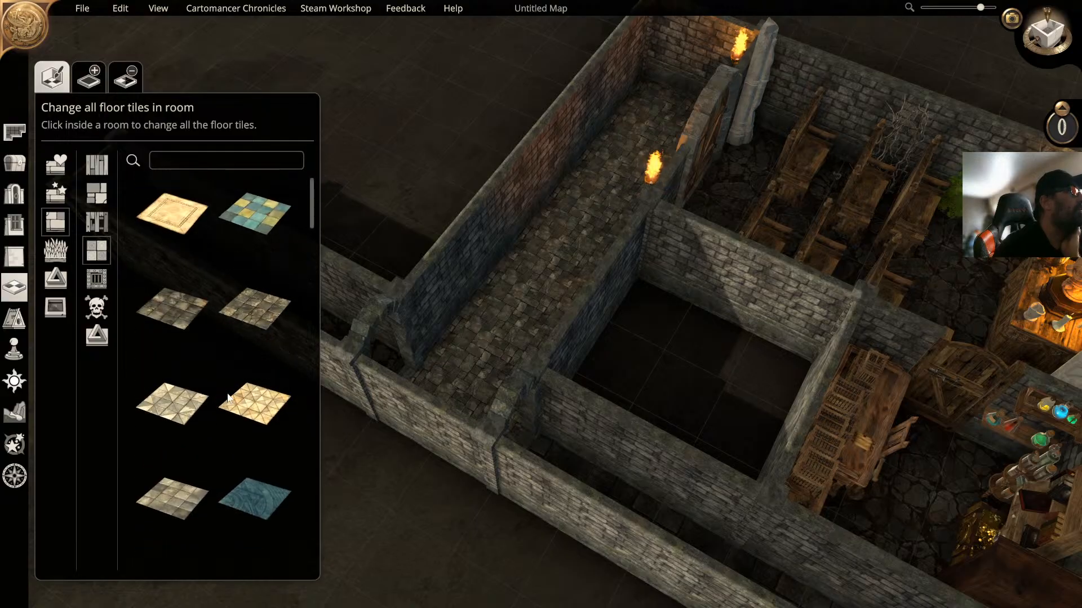
left_click(177, 491)
left_click(560, 282)
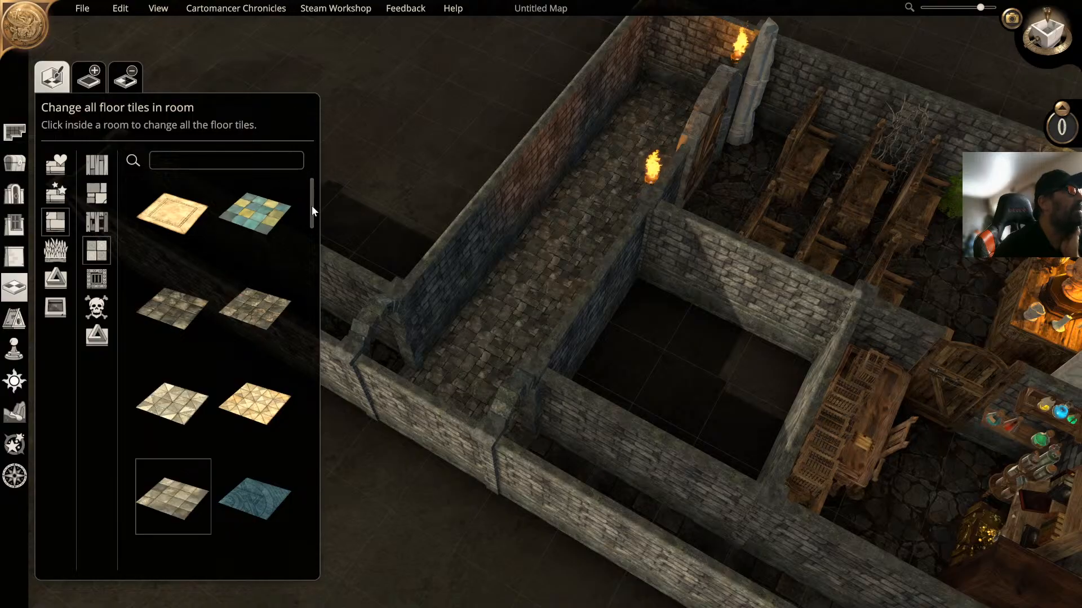
Step: Try Dark Stone Tiles and the plain dark grey square tiles for the wide corridor's floor
mouse_move(313, 205)
left_mouse_down()
mouse_move(313, 245)
mouse_move(309, 206)
left_mouse_up()
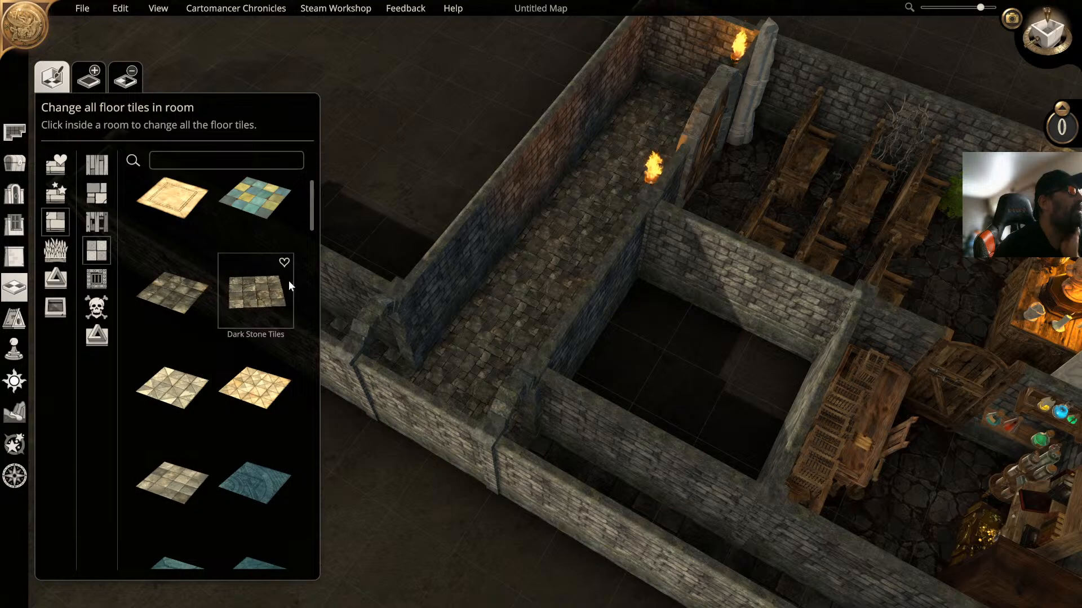
left_click(256, 291)
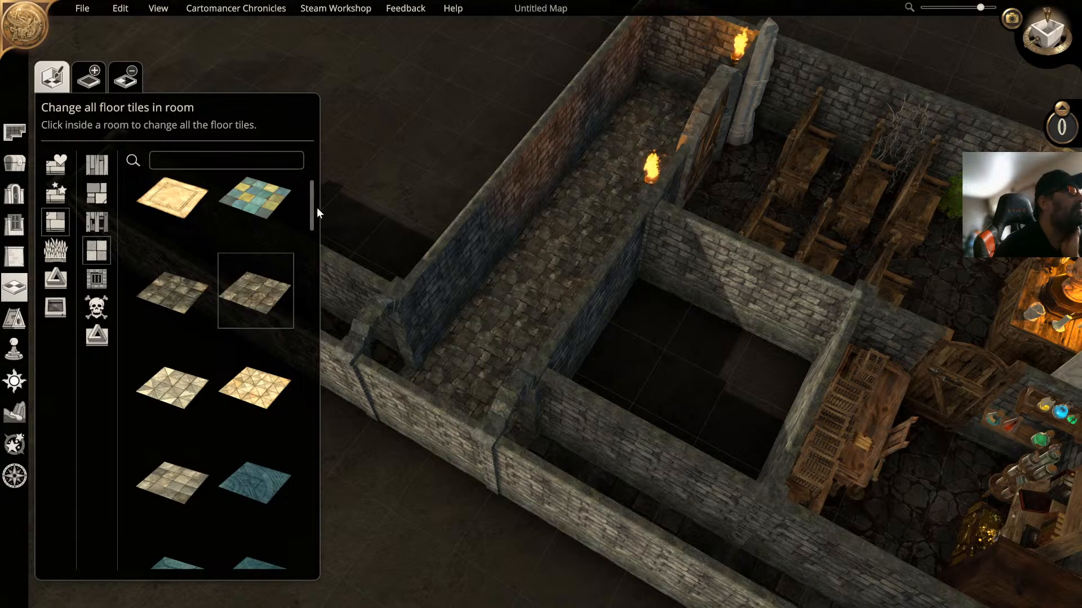
left_click_drag(309, 210, 282, 533)
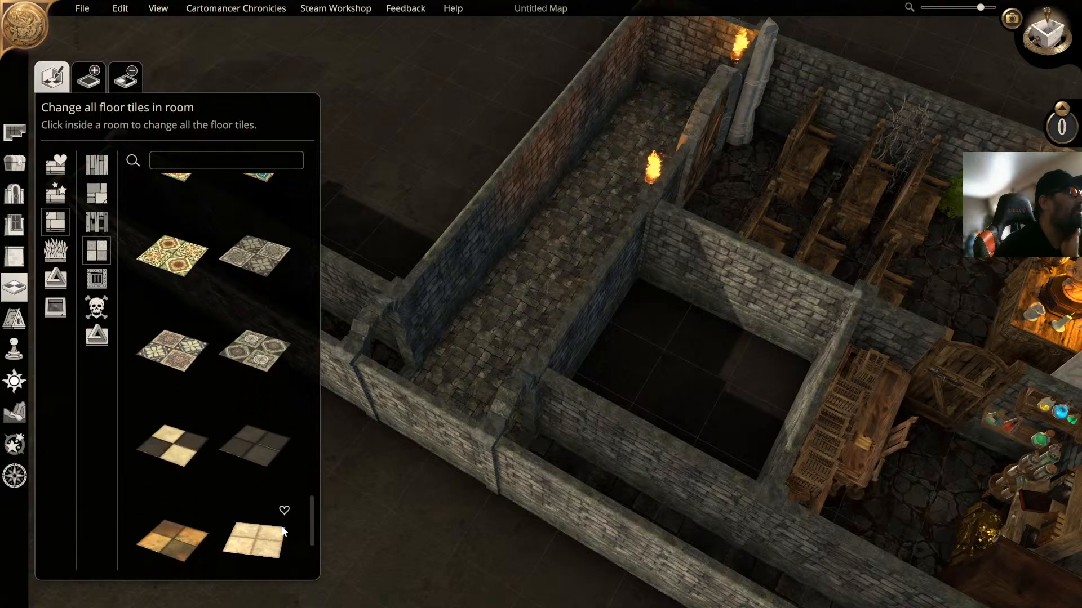
scroll(280, 538, "down", 3)
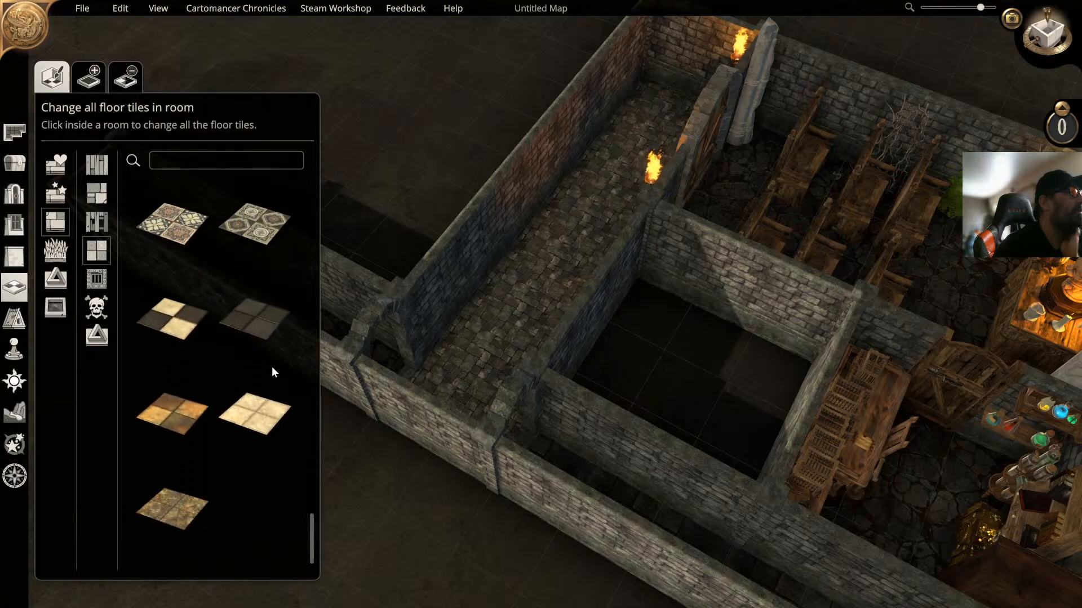
left_click(259, 312)
left_click(483, 316)
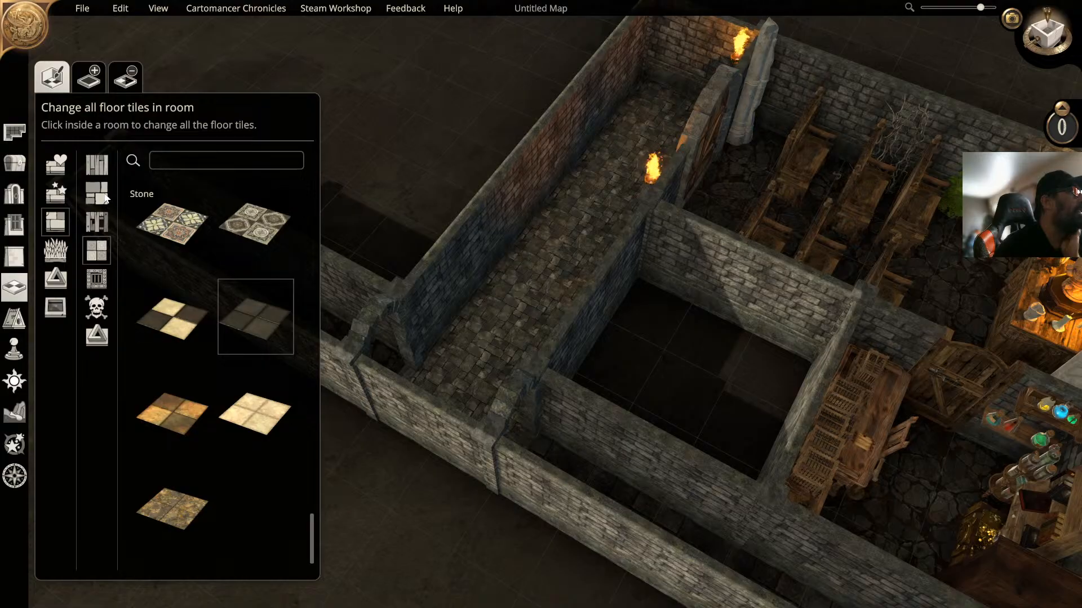
Step: Compare the mossy grey flagstone and the plain grey flagstone styles on the wide corridor's floor
left_click(100, 221)
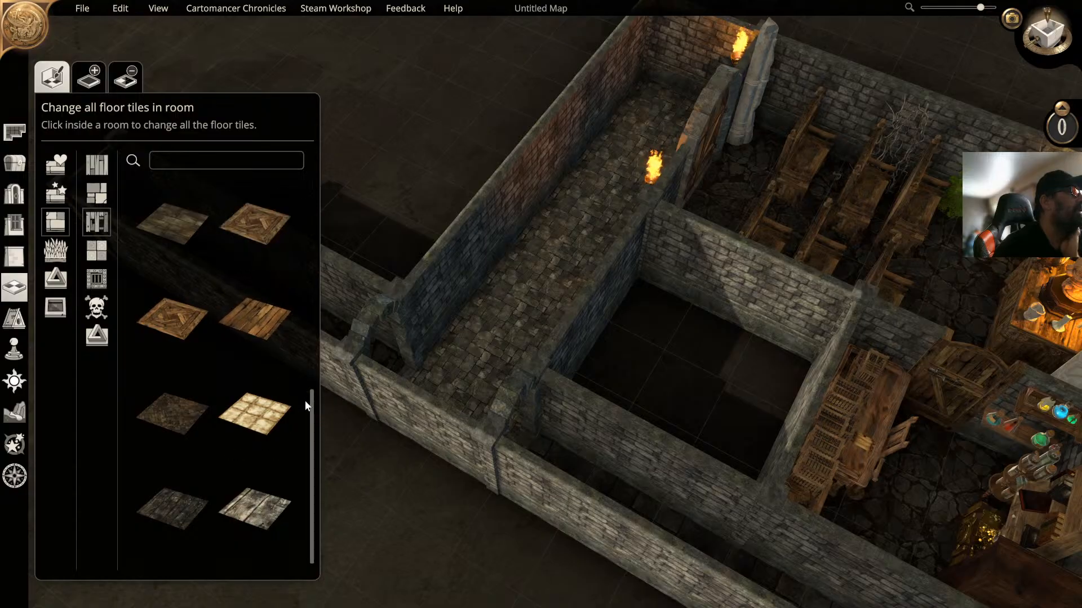
left_click_drag(311, 402, 304, 174)
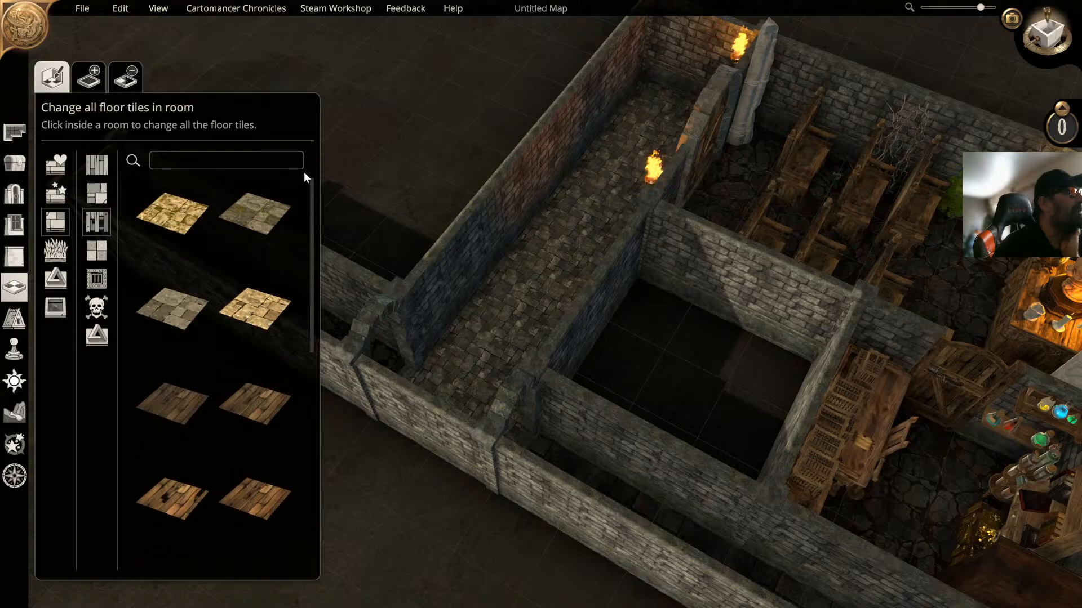
left_click(255, 217)
left_click(530, 273)
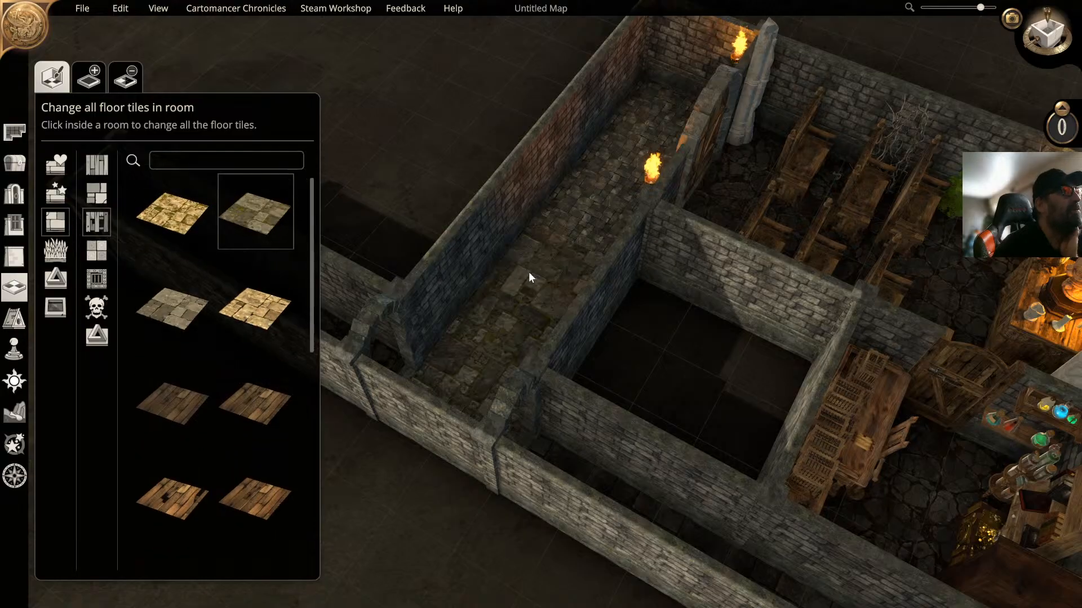
left_click(191, 307)
left_click(525, 270)
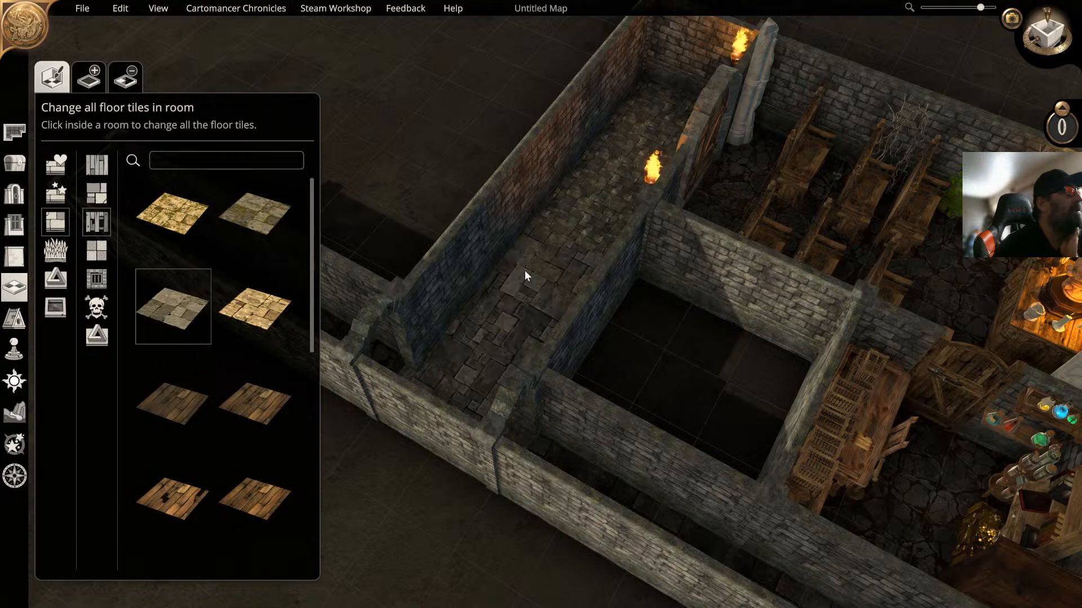
Step: Change the floors of the wide corridor, the section outside the hall's doors, pew hall, storage room and side corridor to mossy grey flagstones
left_click(258, 217)
left_click(650, 102)
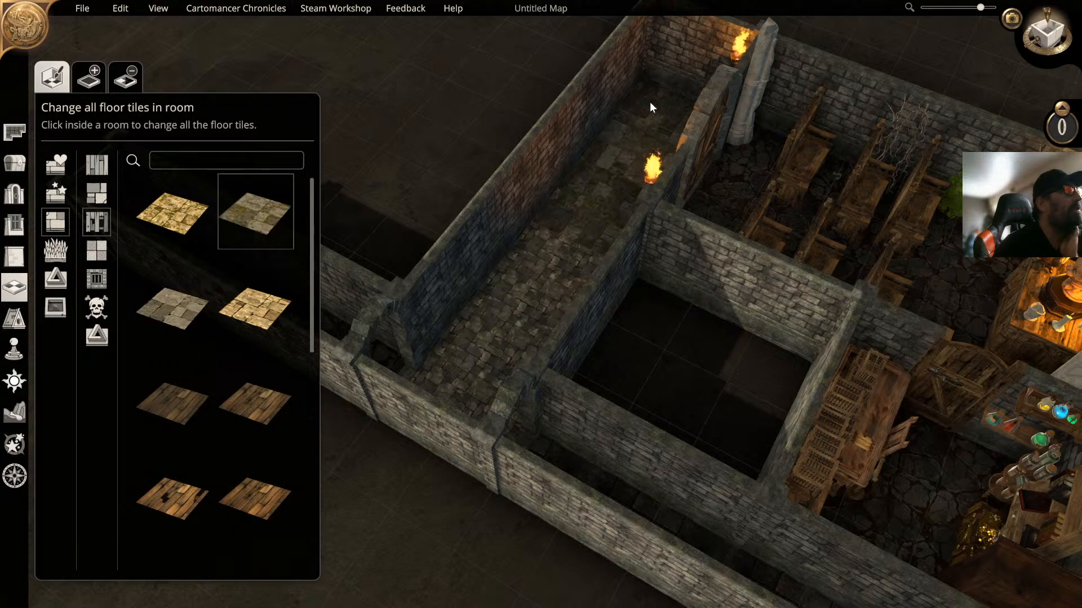
left_click(745, 210)
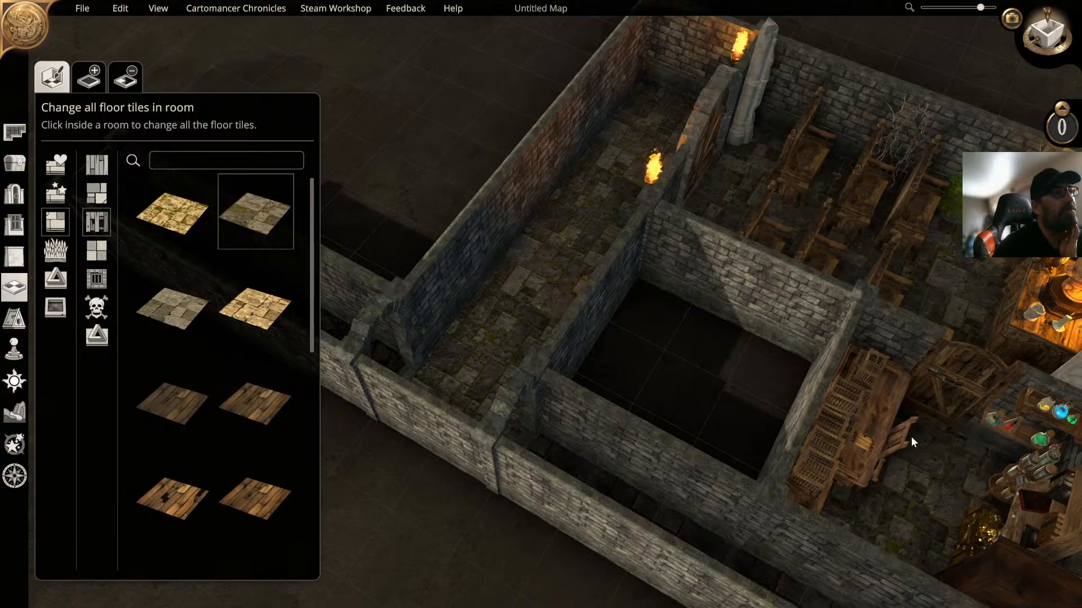
middle_click_drag(673, 382, 787, 402)
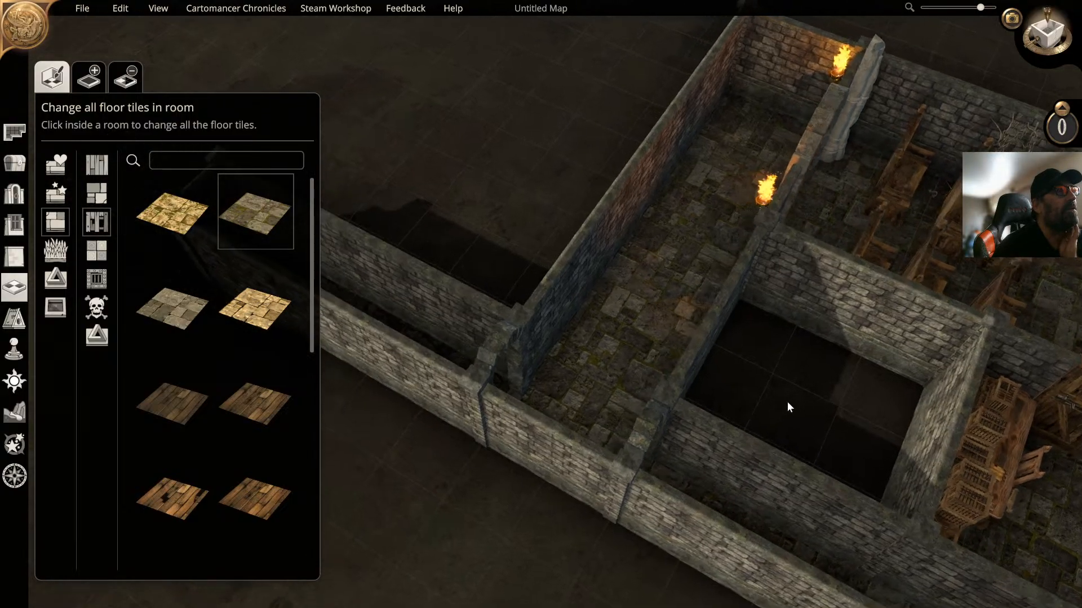
middle_click_drag(495, 373, 426, 333)
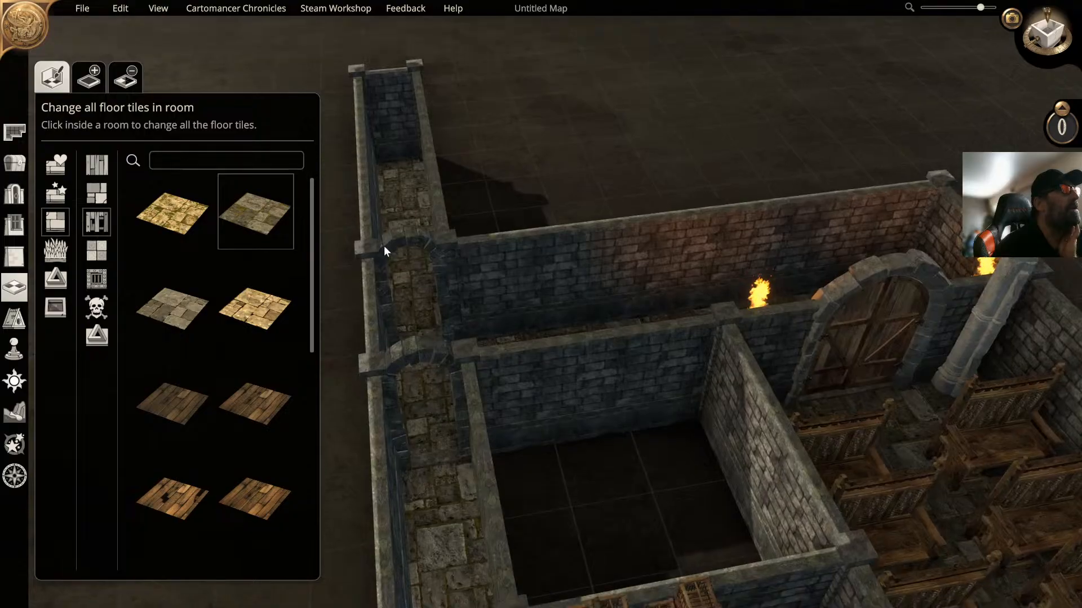
scroll(688, 276, "down", 3)
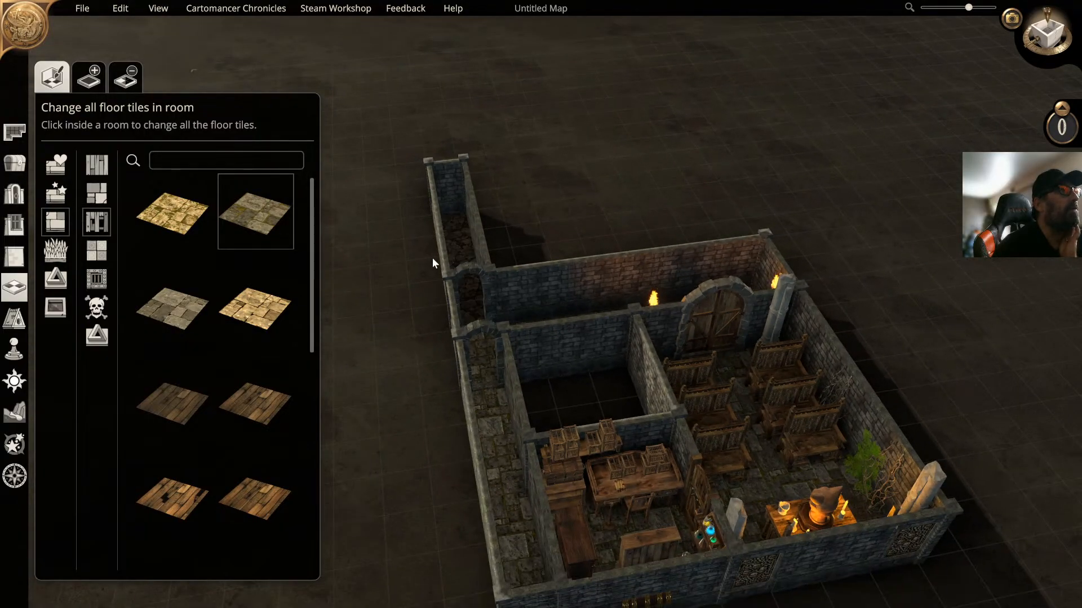
middle_click_drag(490, 240, 618, 262)
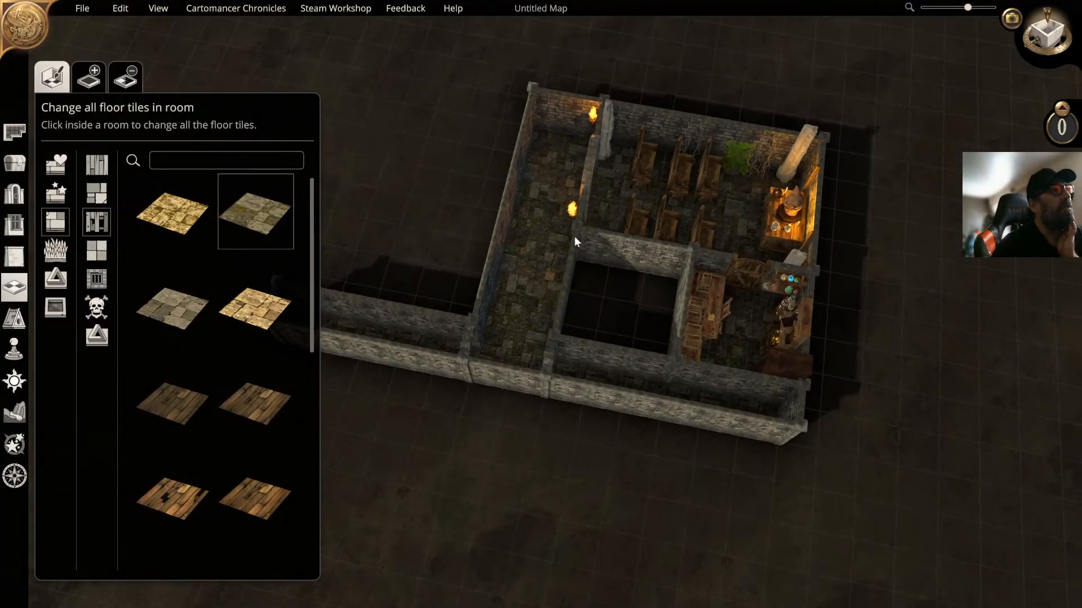
scroll(574, 238, "up", 4)
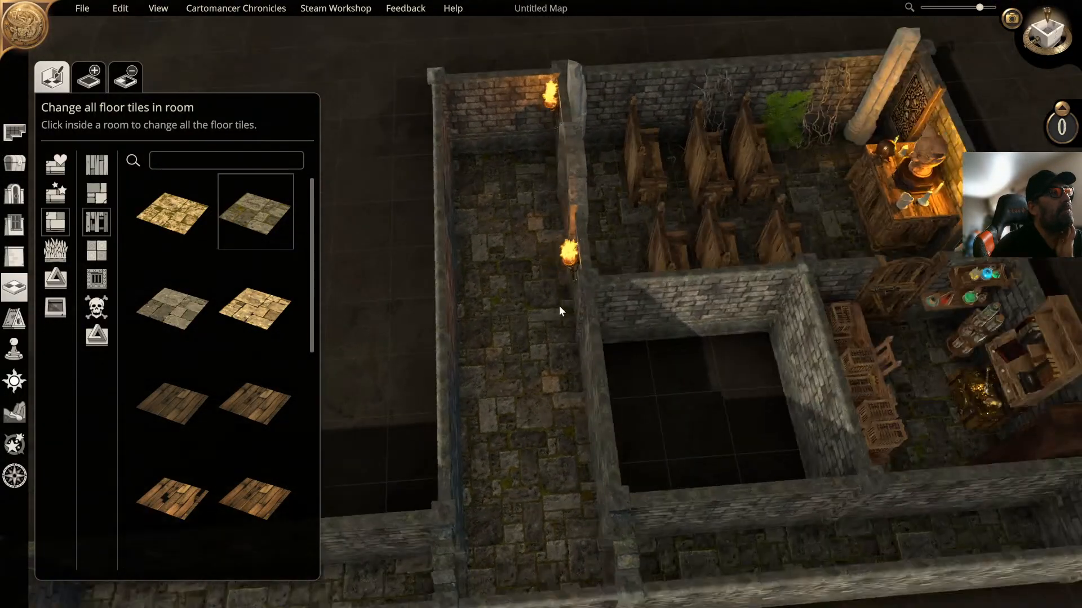
Step: Examine the refloored corridors, the pew hall and the walls around the empty room from several angles
middle_click_drag(560, 311, 584, 302)
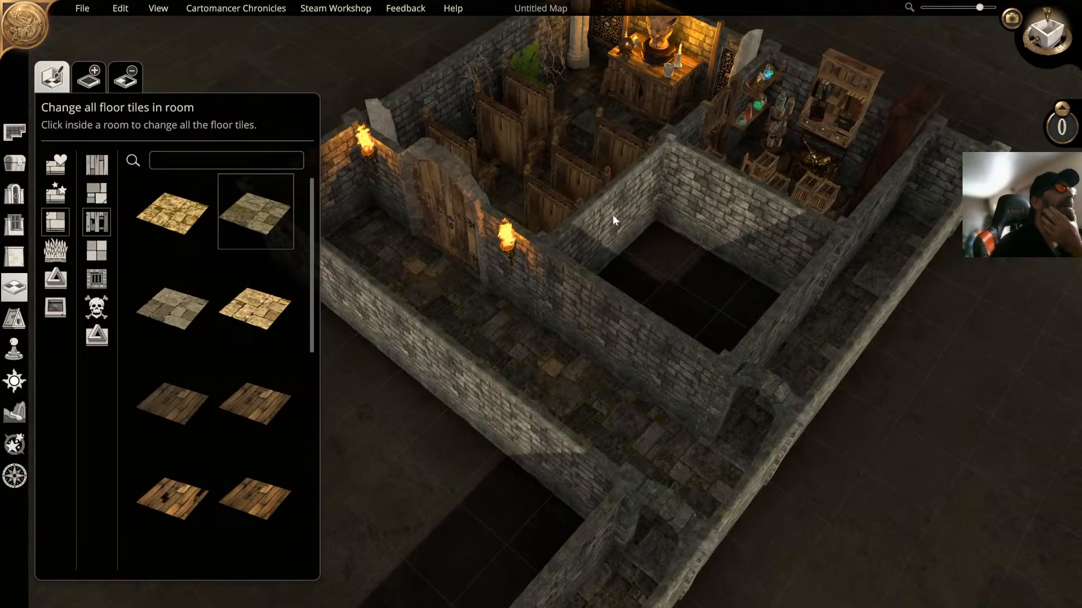
middle_click_drag(613, 215, 572, 256)
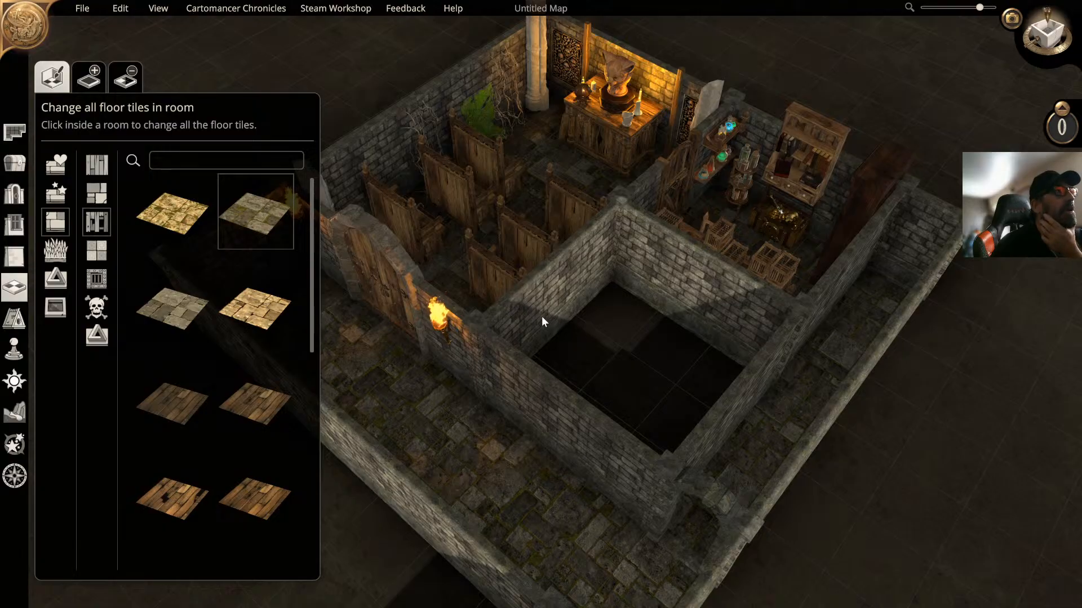
key("d")
key("d")
middle_click_drag(590, 255, 628, 282)
key("s")
key("d")
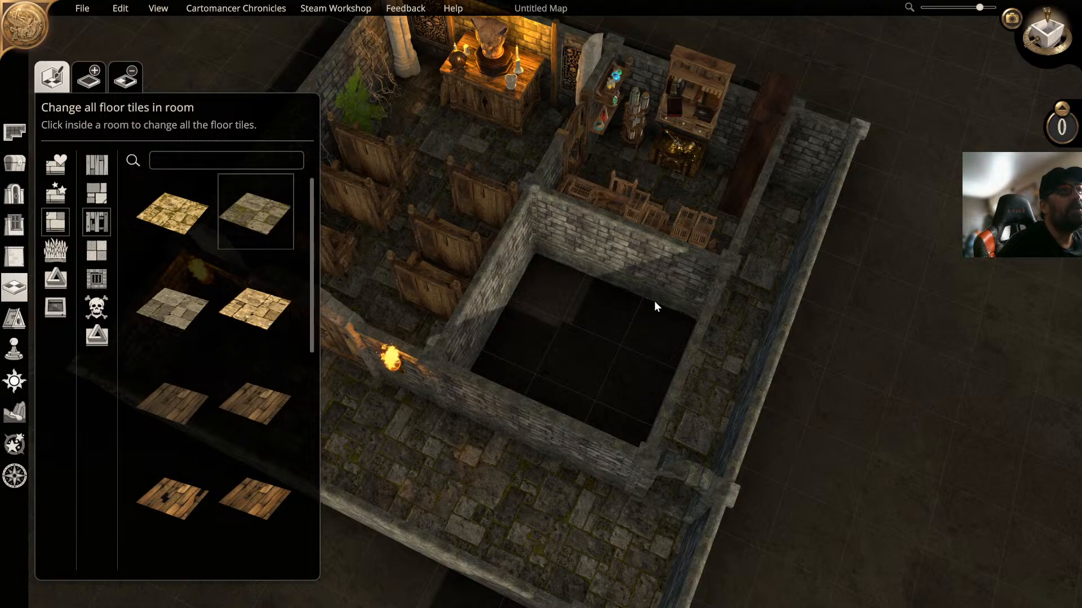
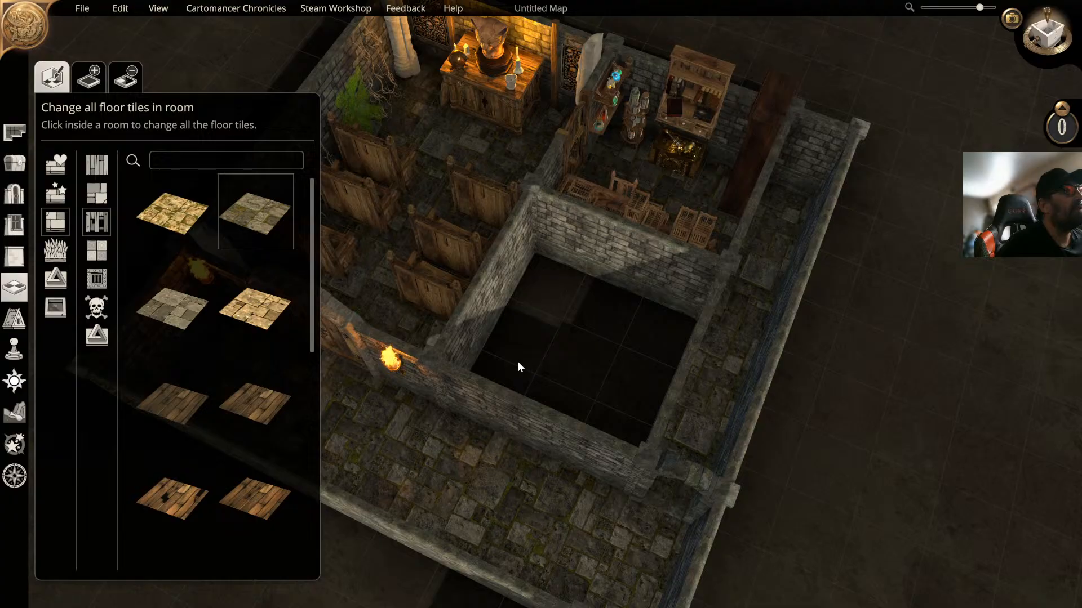
right_click_drag(489, 311, 553, 355)
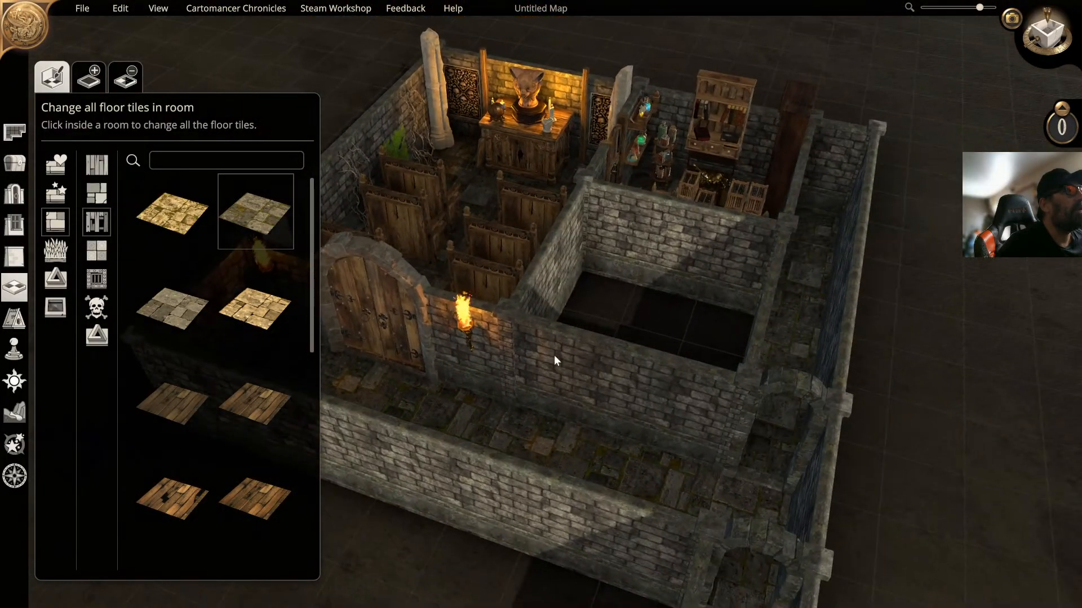
middle_click_drag(614, 361, 554, 319)
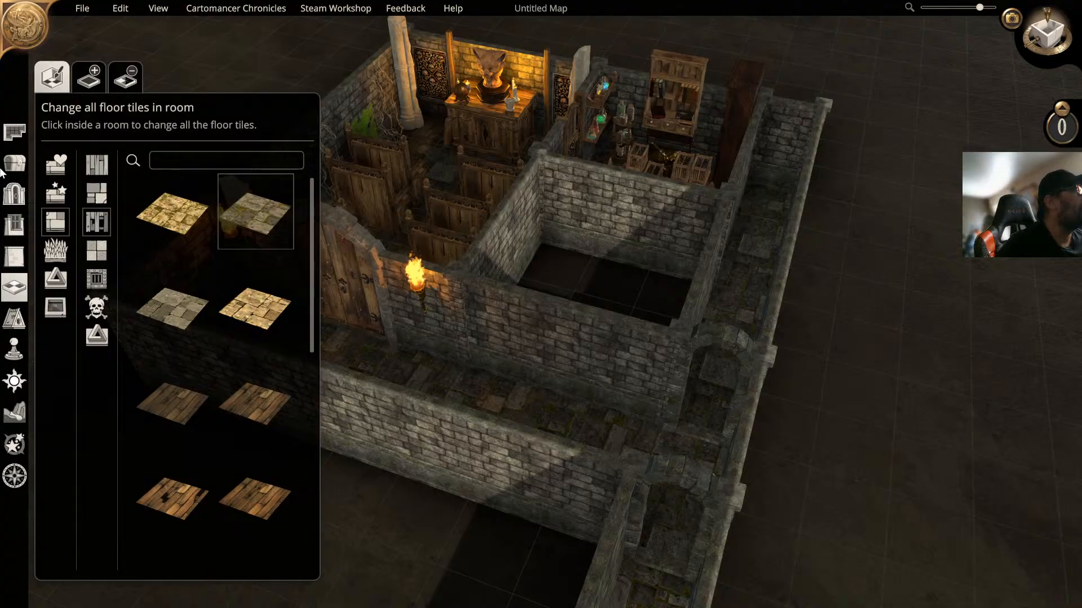
Step: Search the doors for "wizard" and try the arched wooden door with the overgrown frame on the empty room's corridor wall
left_click(14, 195)
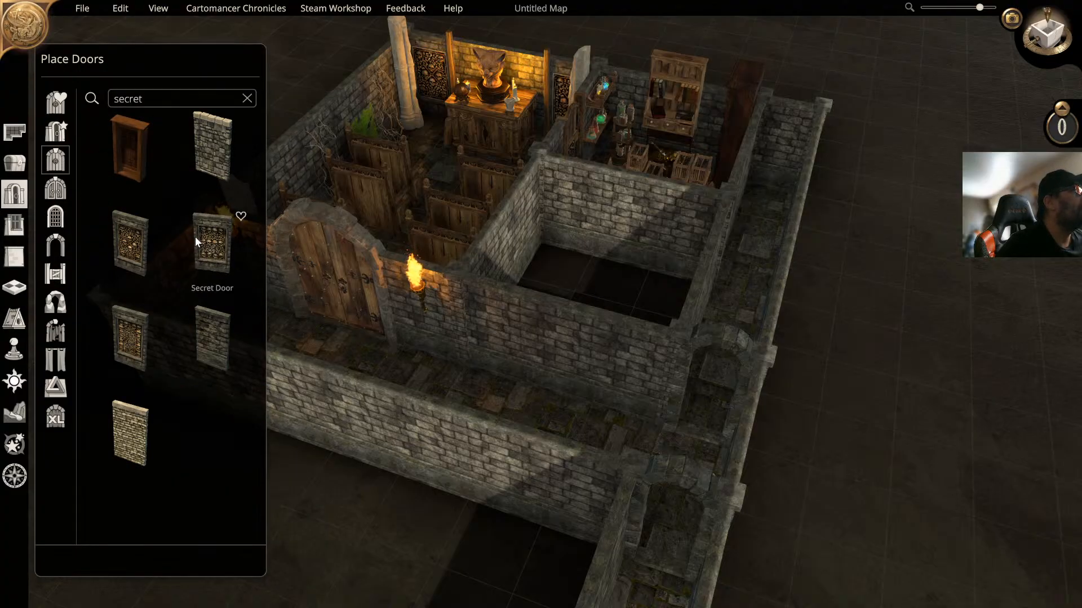
left_click(247, 98)
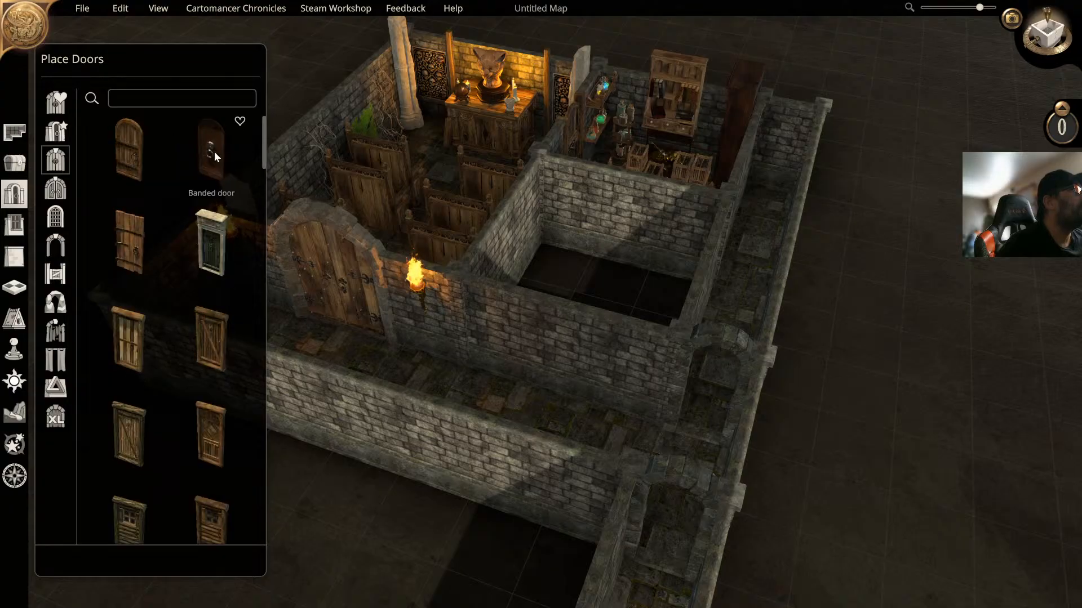
scroll(187, 202, "down", 1)
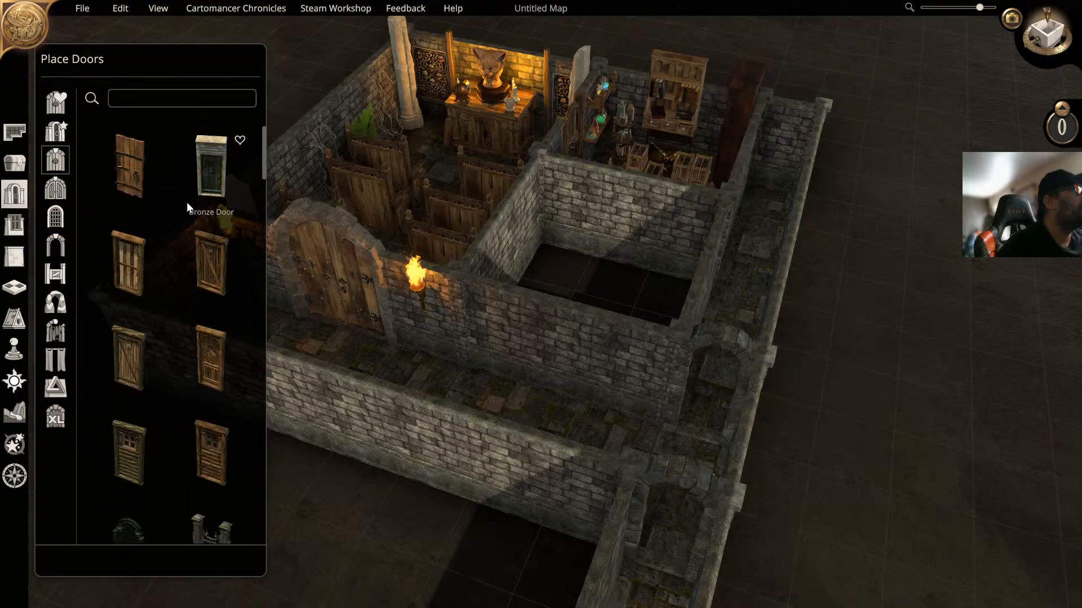
left_click(170, 96)
type("w")
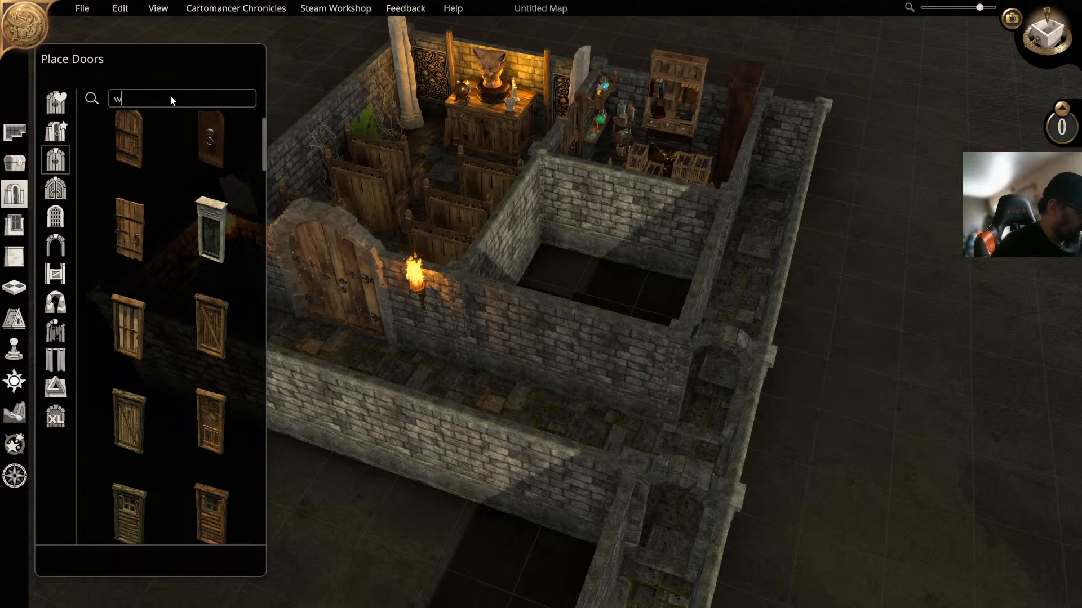
type("izard")
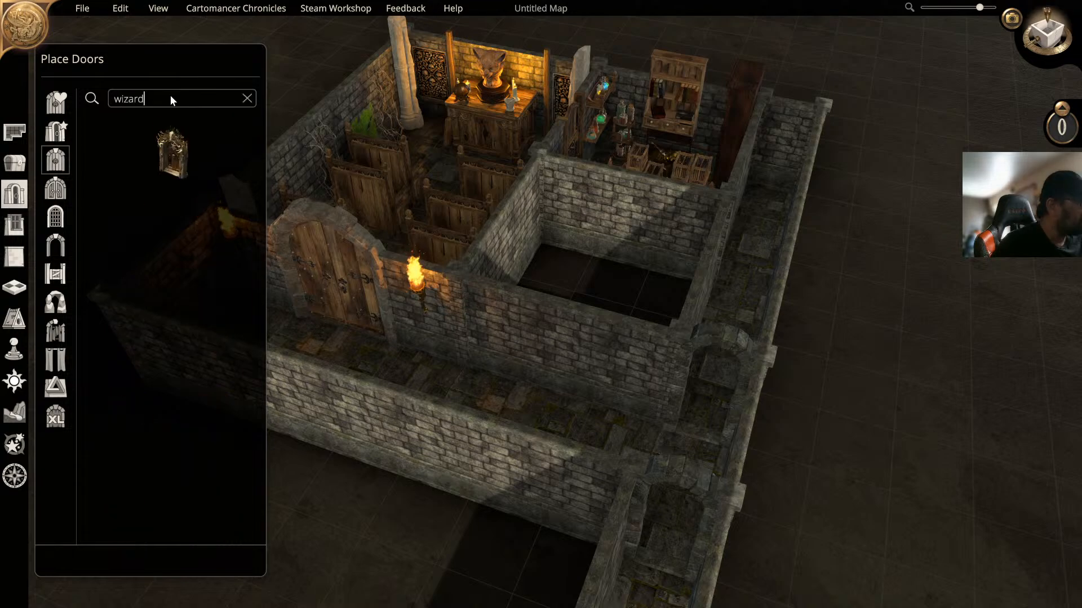
left_click(169, 149)
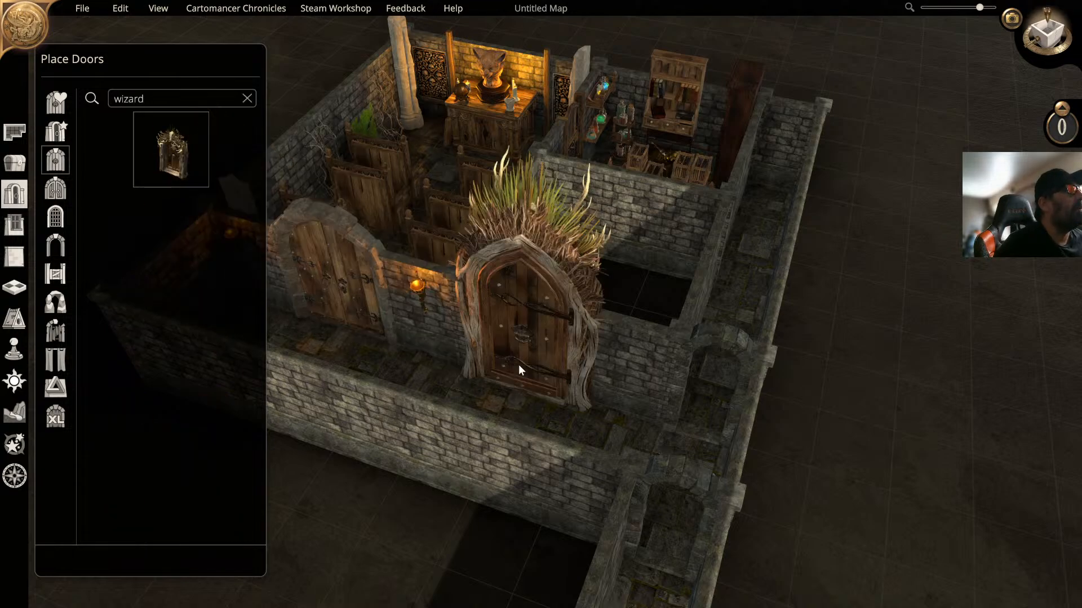
Step: Clear the door search and place the arched dark metal door with the stone frame on the empty room's corridor wall
left_click(246, 99)
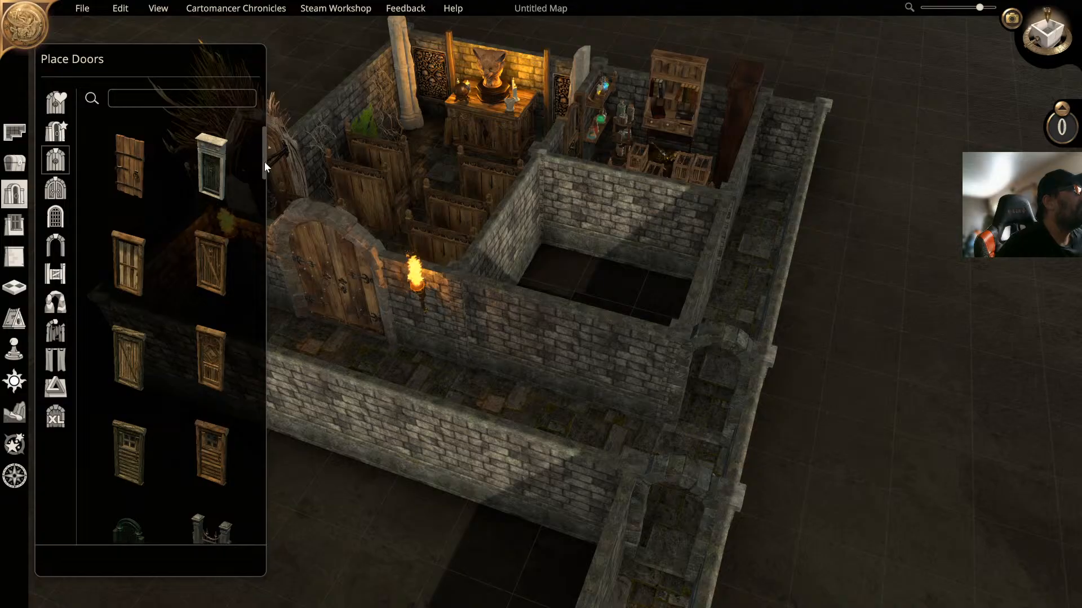
left_click_drag(265, 161, 260, 213)
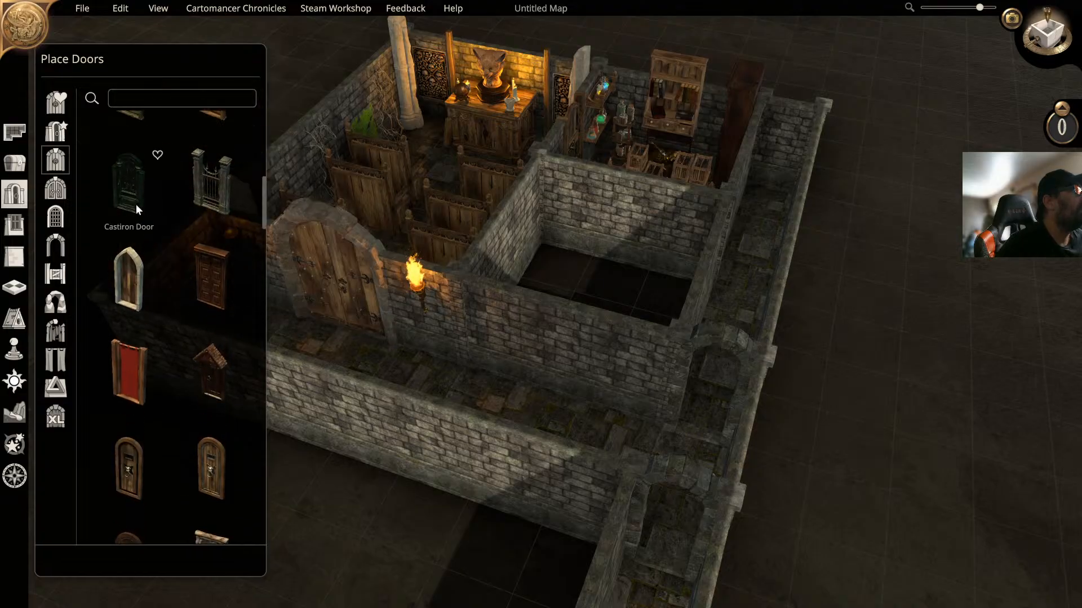
left_click_drag(260, 209, 247, 303)
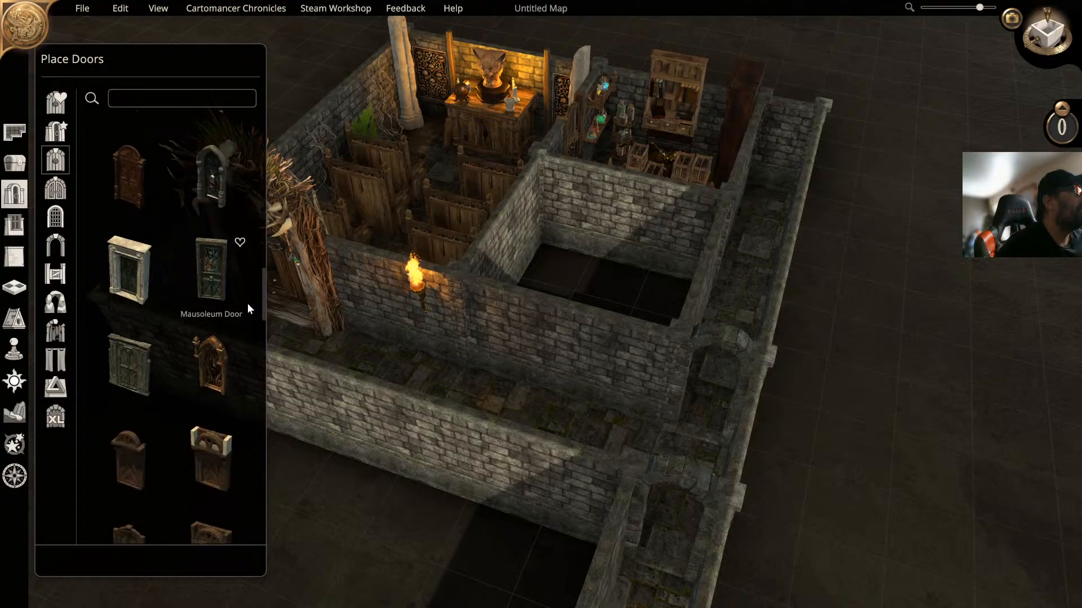
left_click(214, 191)
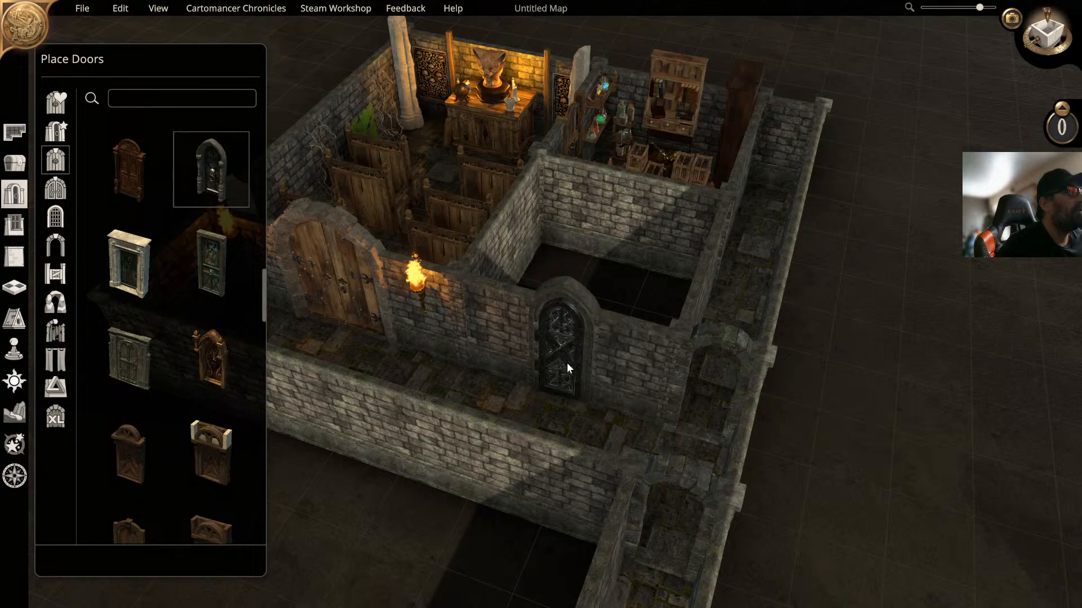
left_click(567, 362)
right_click_drag(636, 358, 442, 374)
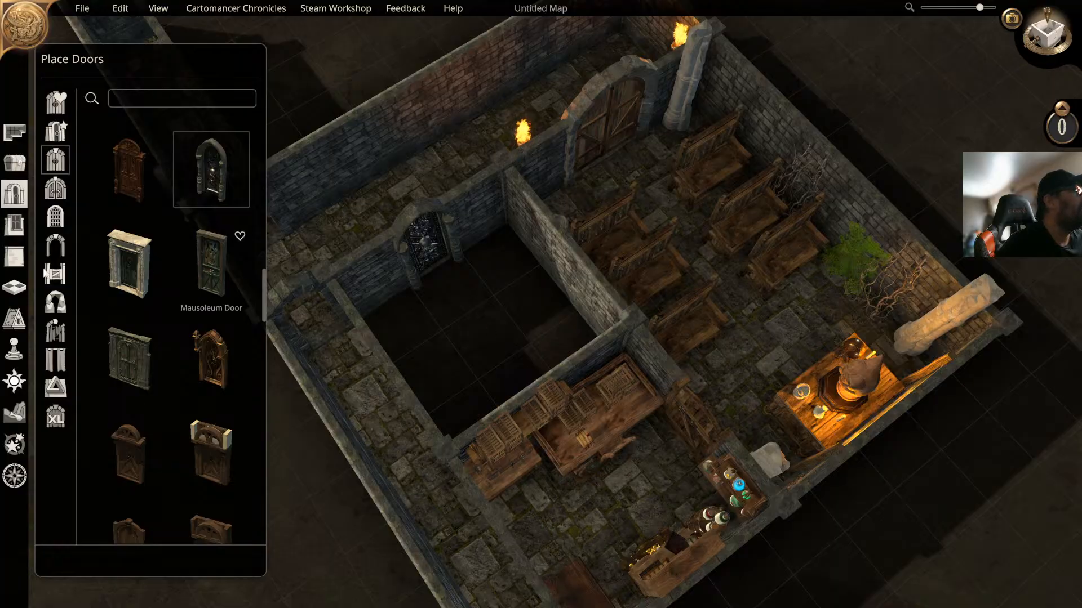
Step: Look through the floor tile categories and choose a patterned hardwood parquet style for the empty room
left_click(16, 288)
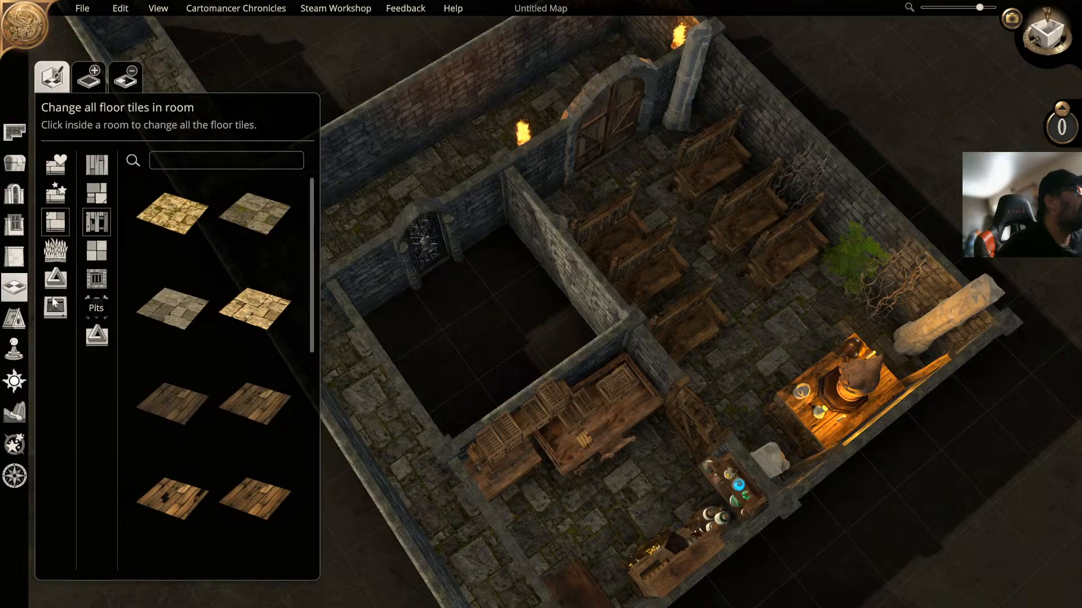
left_click(53, 278)
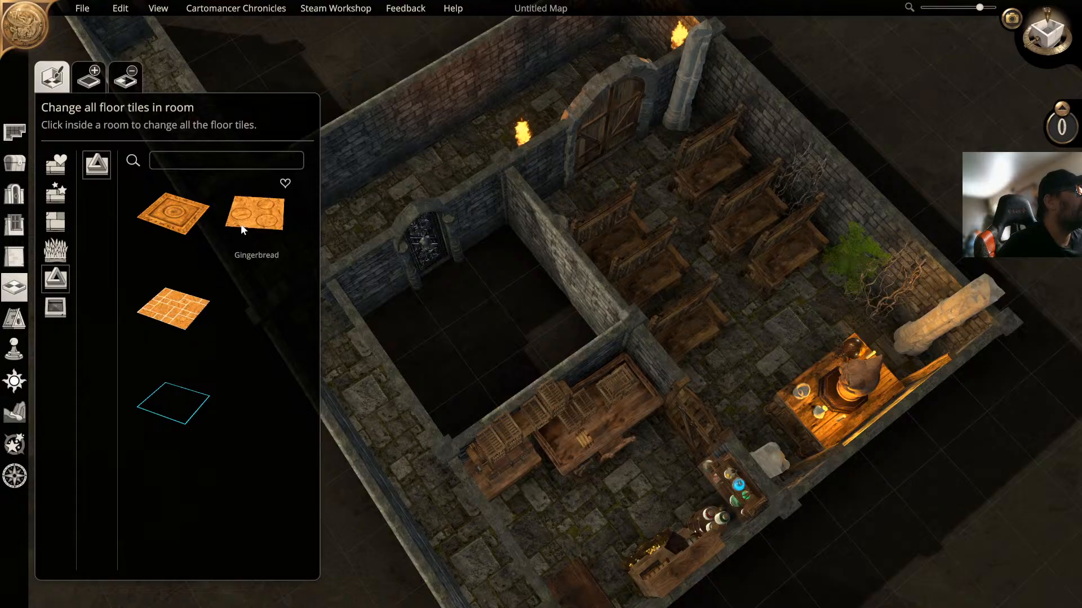
left_click(57, 220)
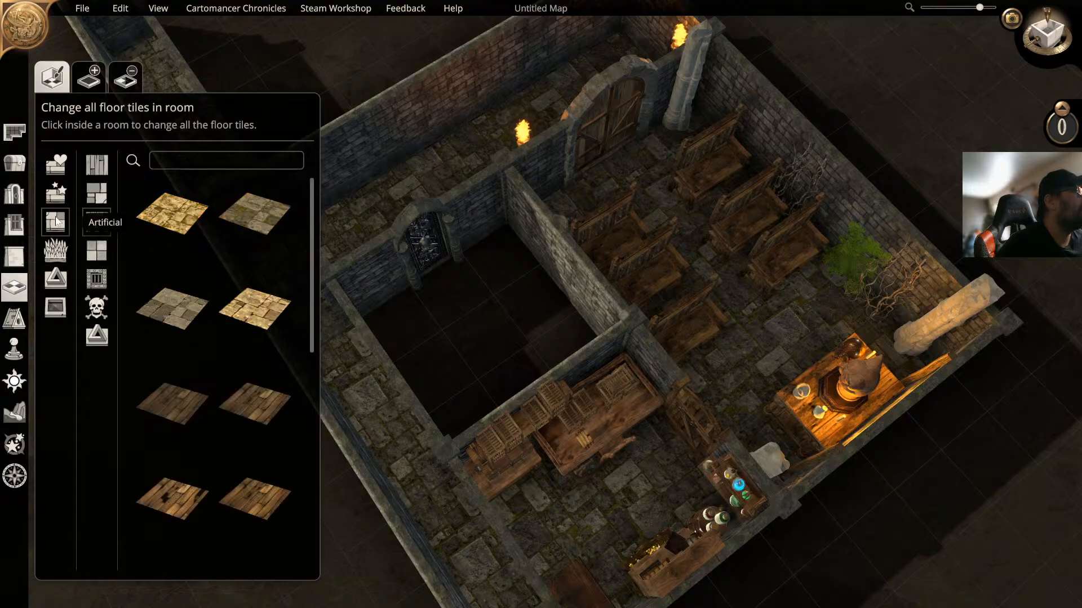
left_click(97, 164)
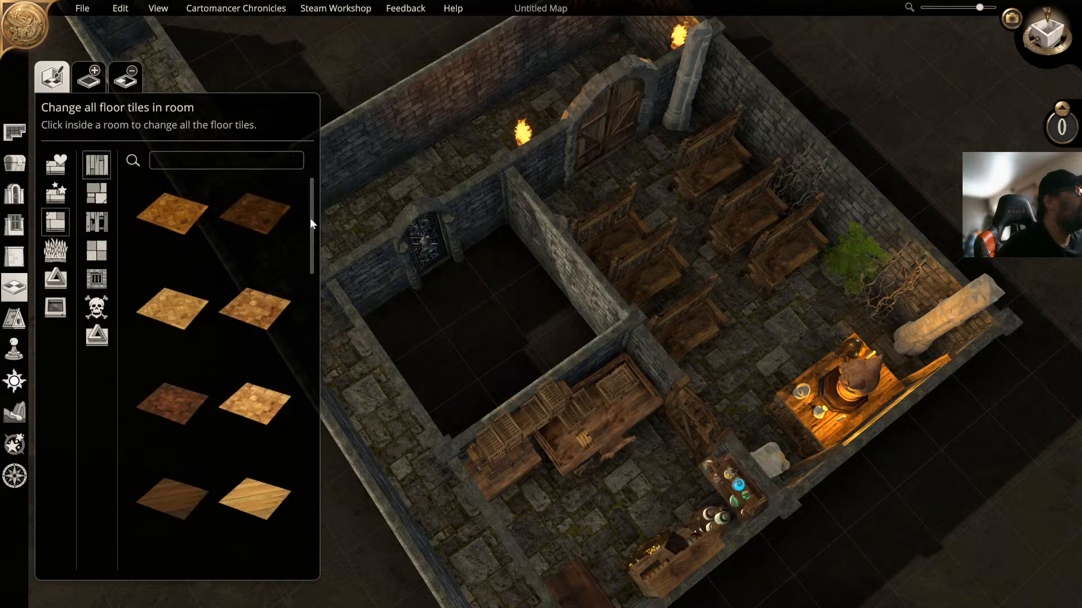
left_click_drag(309, 218, 295, 315)
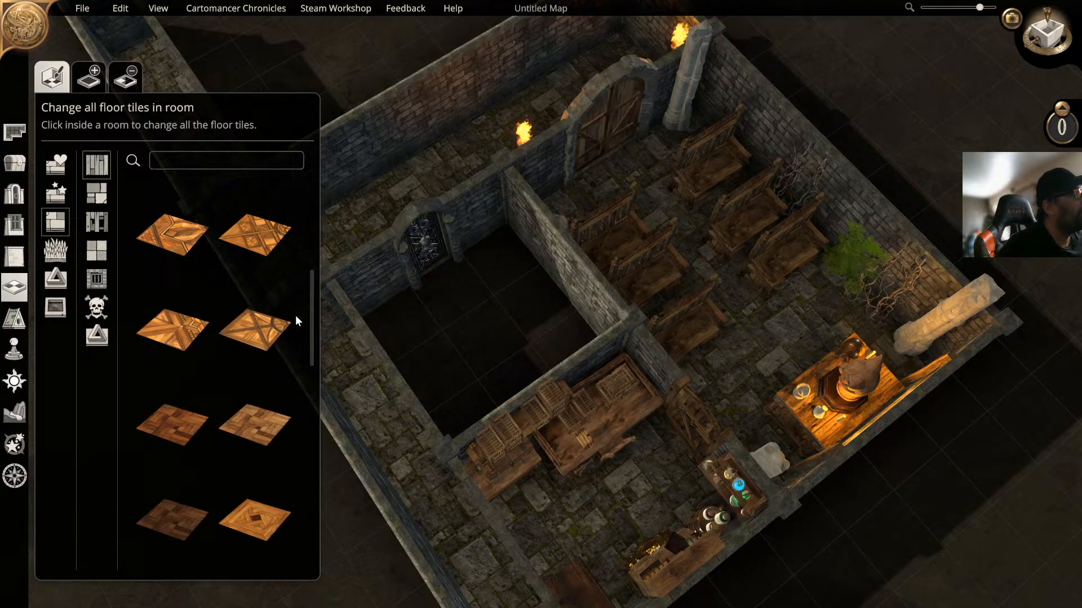
left_click(242, 232)
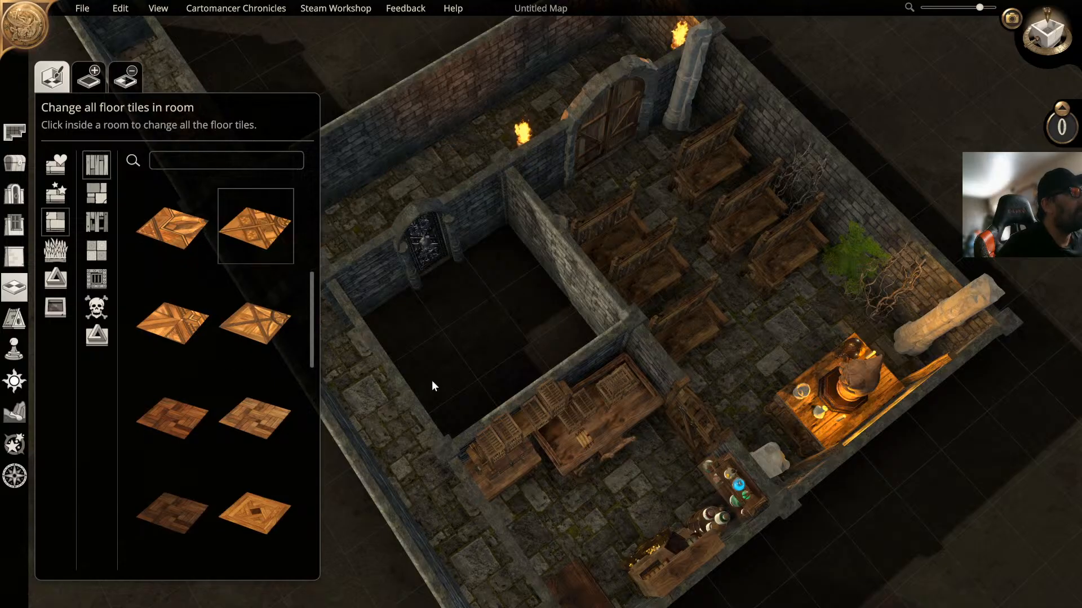
Step: Draw a Crypt-style Dungeon room across the empty room's interior to give it a floor
right_click_drag(448, 386, 513, 361)
middle_click_drag(514, 361, 698, 360)
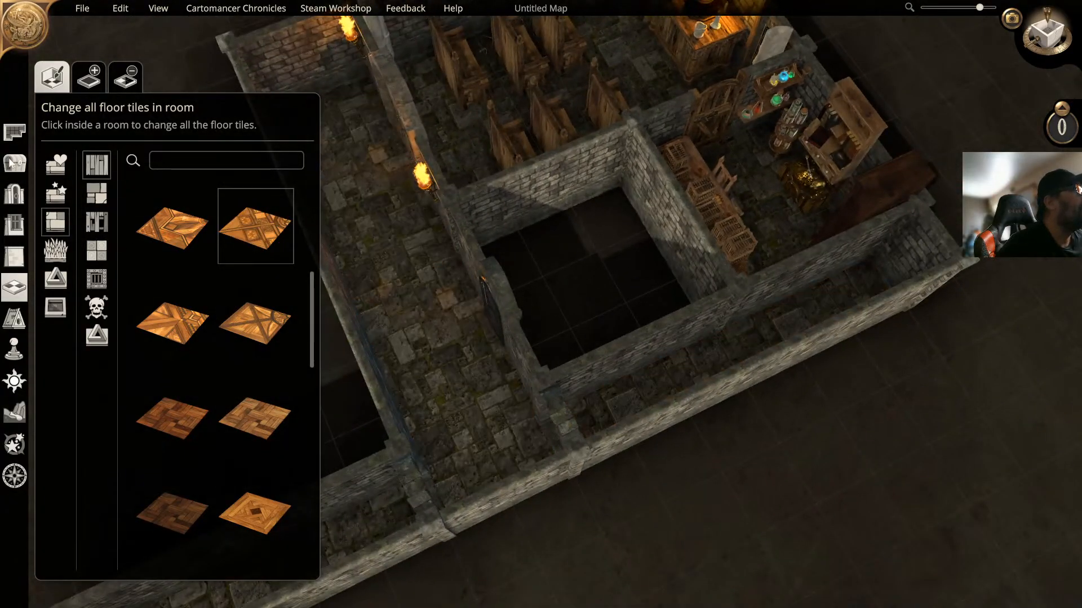
left_click(22, 135)
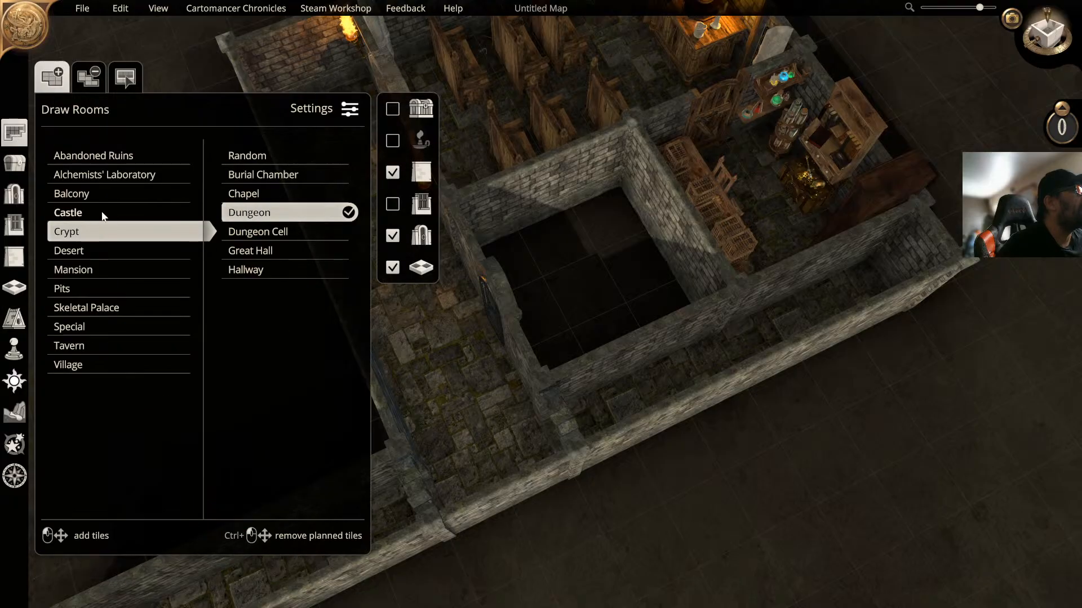
left_click_drag(620, 218, 550, 347)
left_click(583, 286)
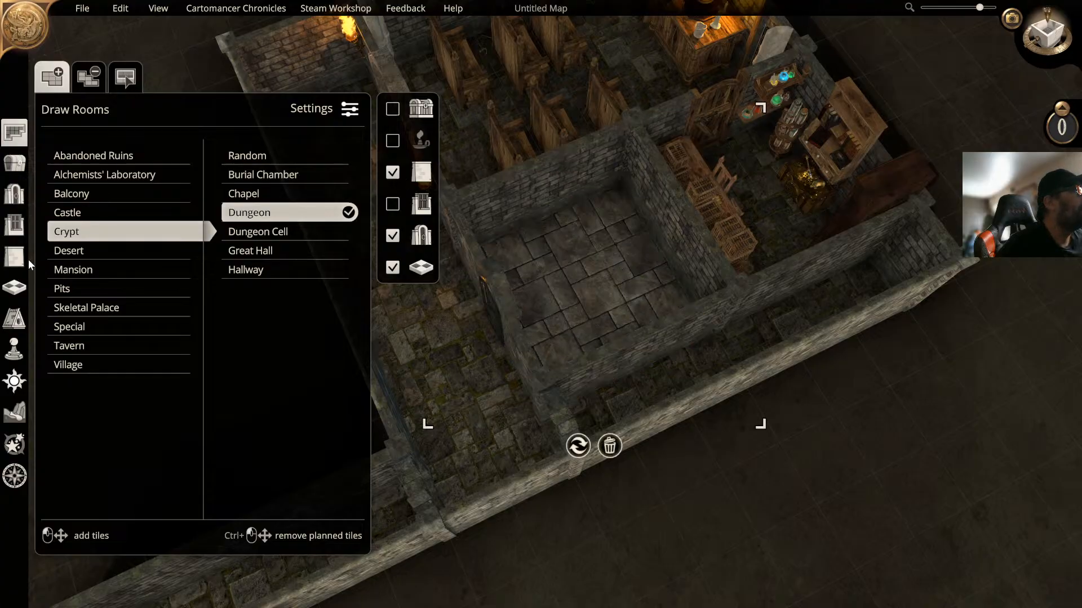
Step: Try different patterned hardwood parquet floors on the newly floored room
left_click(14, 287)
left_click(638, 252)
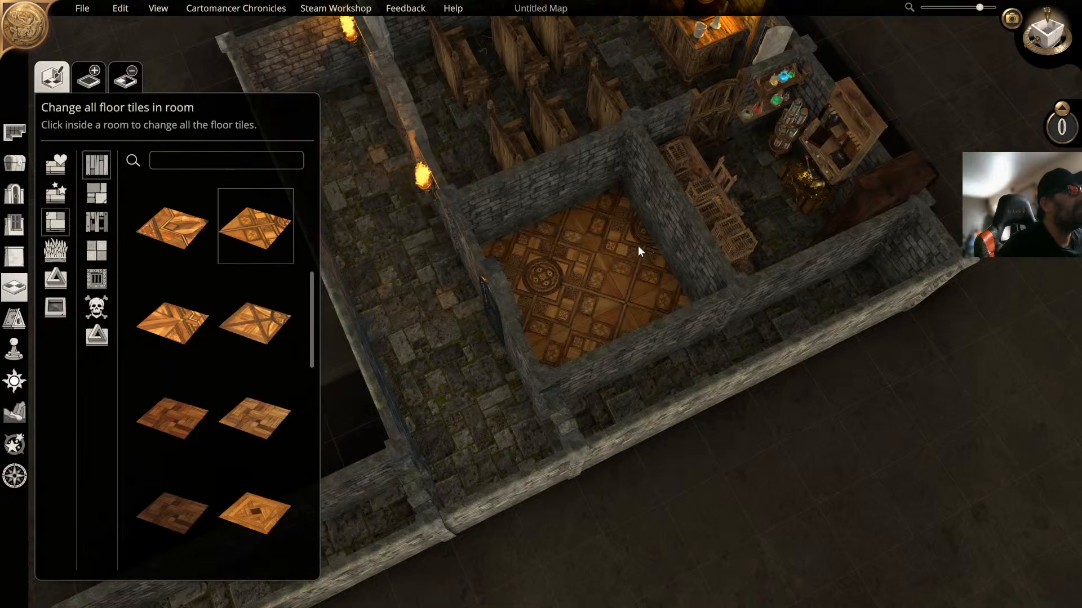
left_click(259, 323)
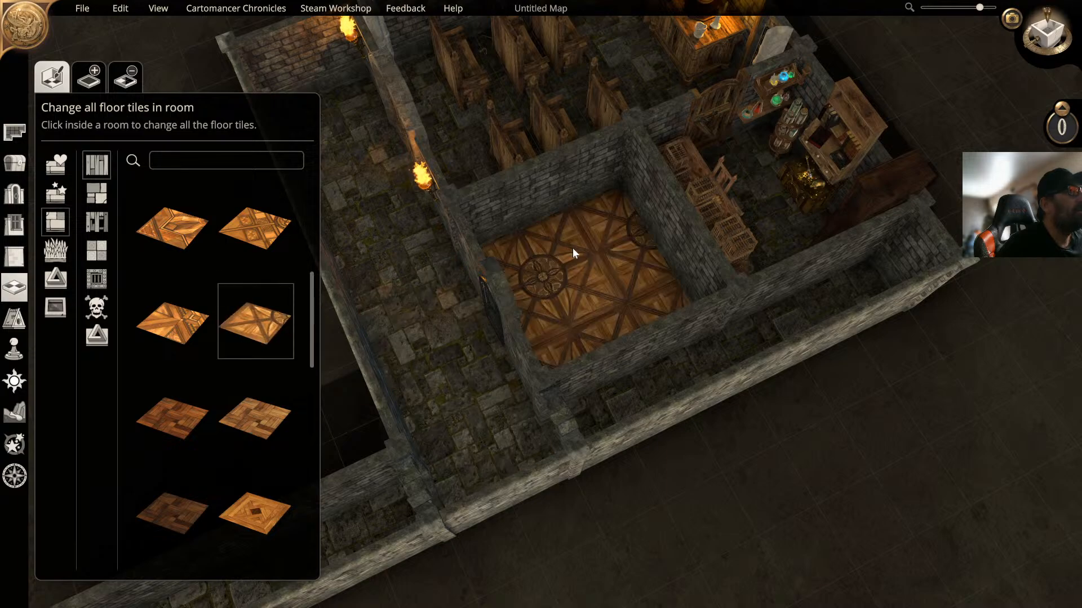
left_click(161, 317)
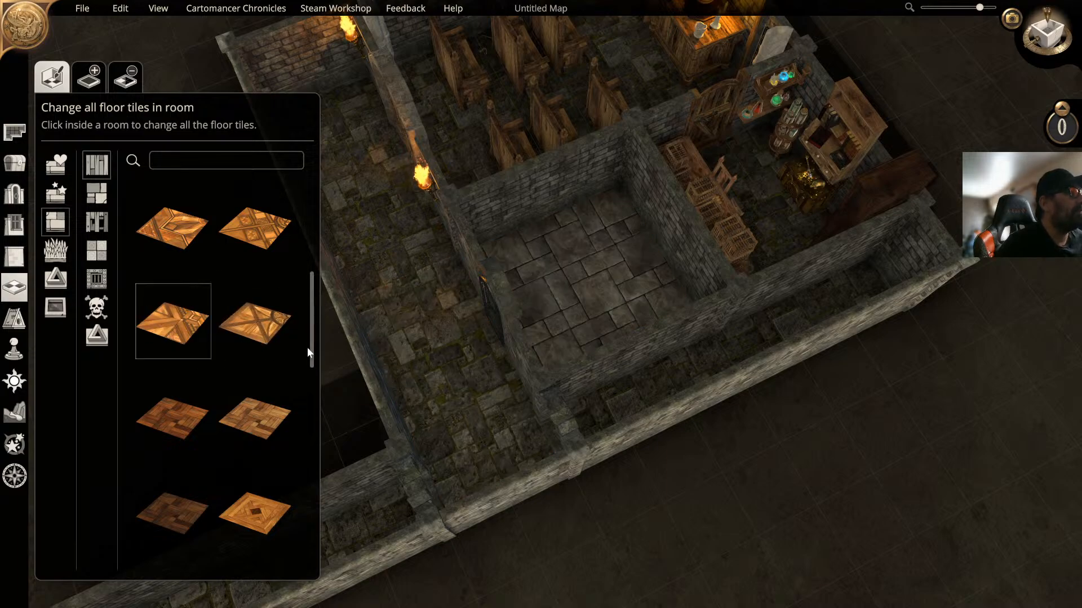
Step: Search the remaining hardwood and plank styles and change the small room's floor to dark, weathered wooden planks
scroll(252, 340, "down", 1)
scroll(252, 340, "down", 5)
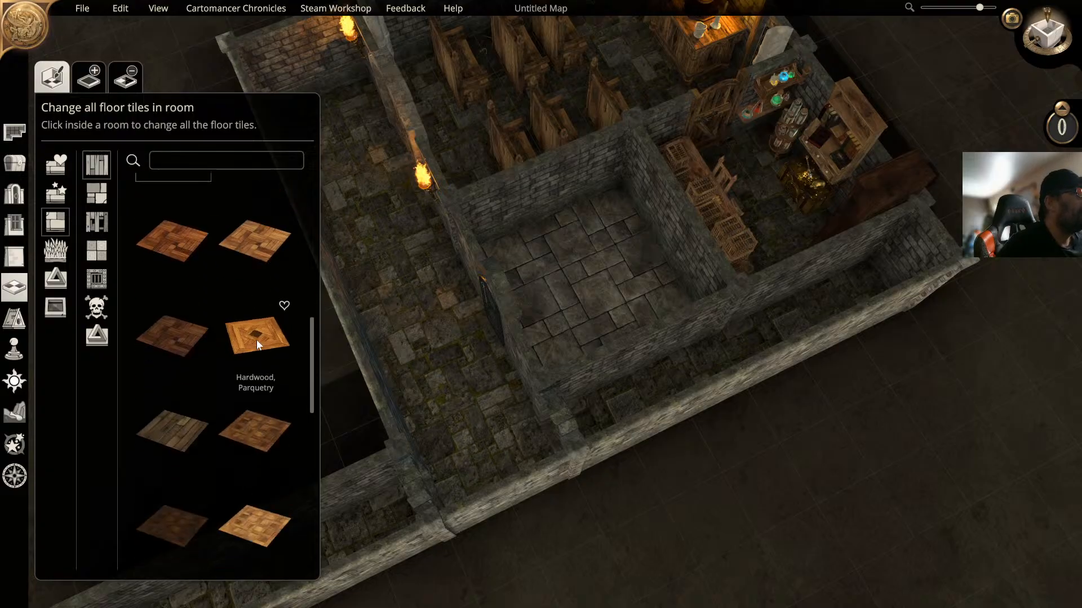
left_click(255, 340)
scroll(248, 371, "down", 4)
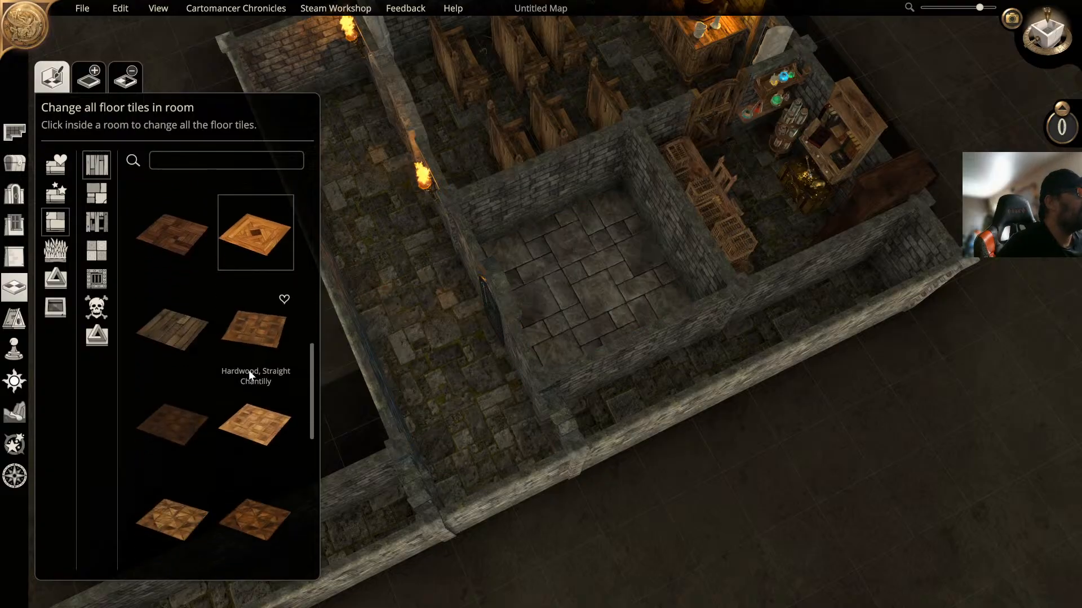
left_click(172, 332)
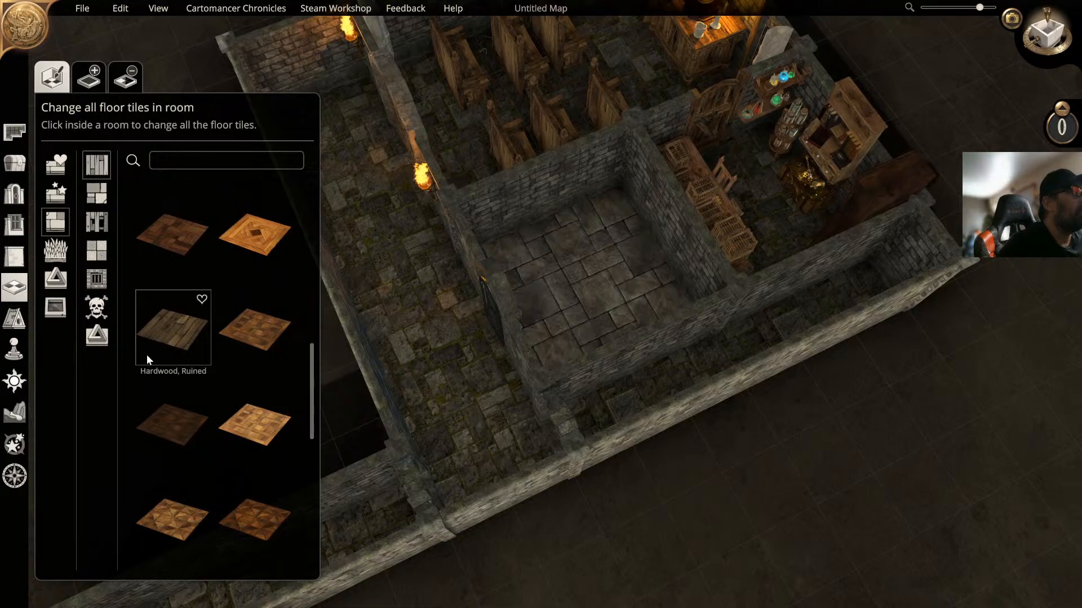
scroll(192, 342, "down", 7)
scroll(192, 342, "down", 6)
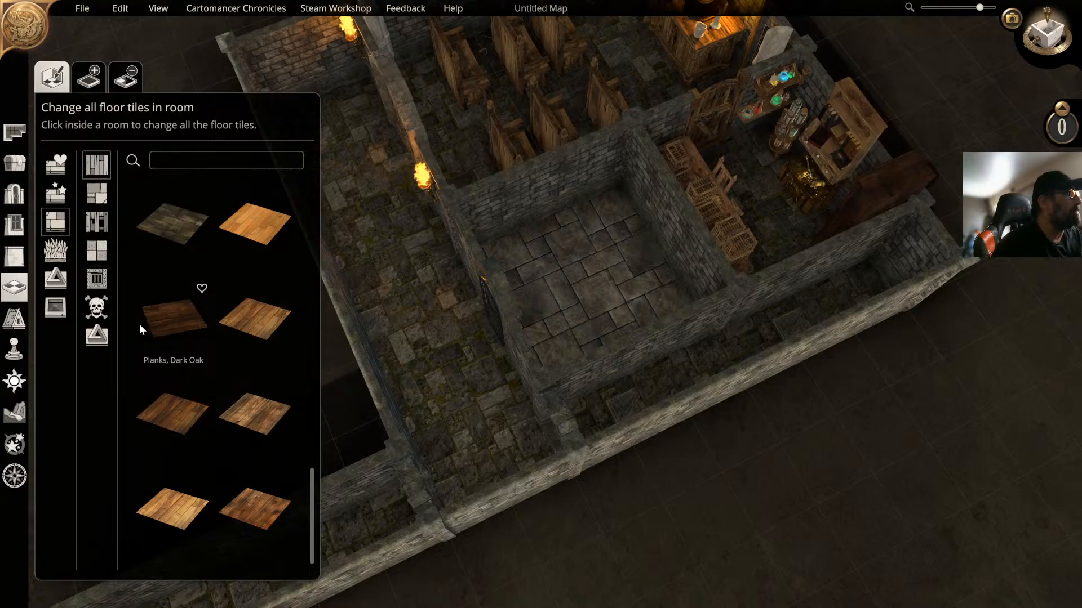
left_click(190, 205)
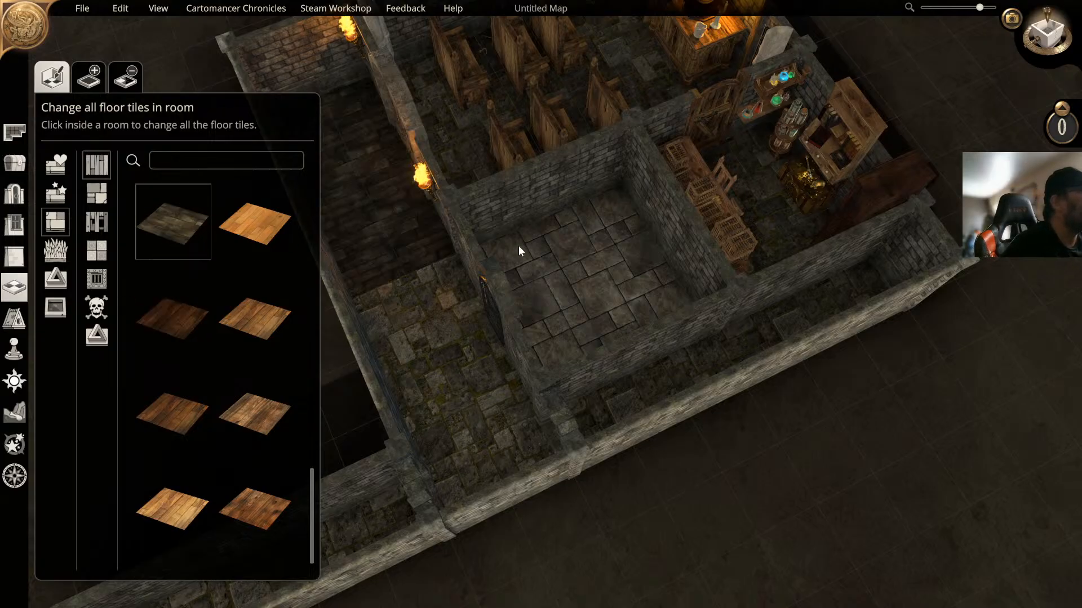
left_click(543, 265)
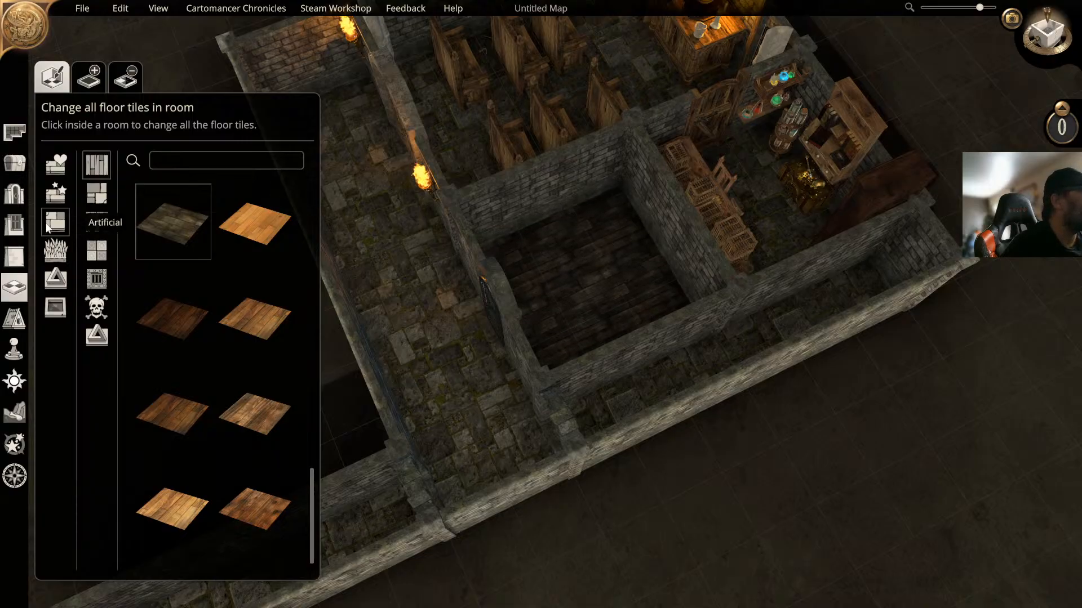
Step: Change the small room's floor to the dark, irregular cracked stone style
left_click(91, 199)
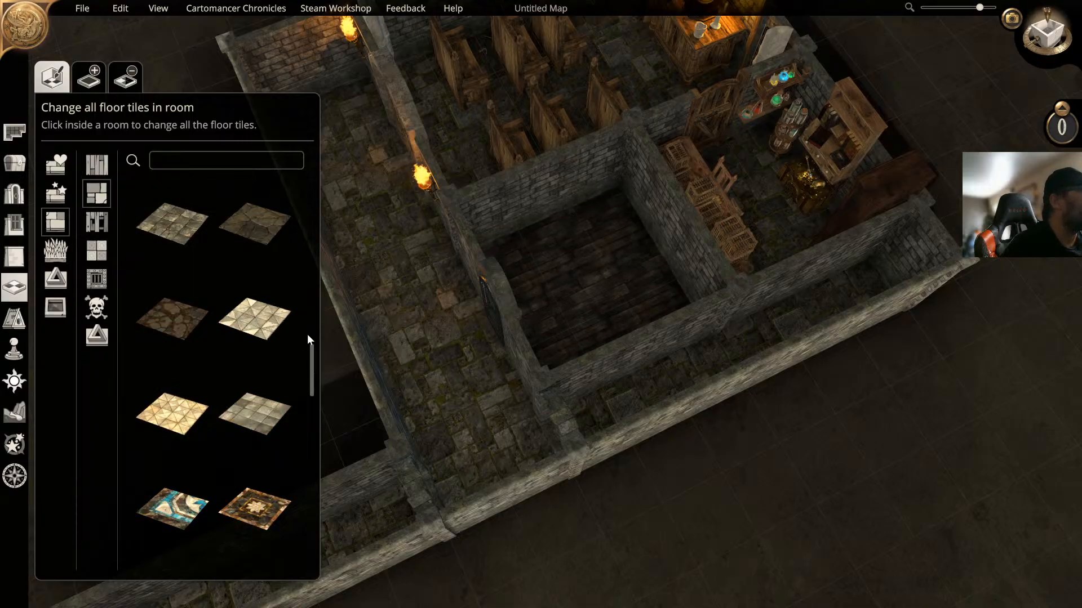
left_click(268, 234)
left_click(625, 332)
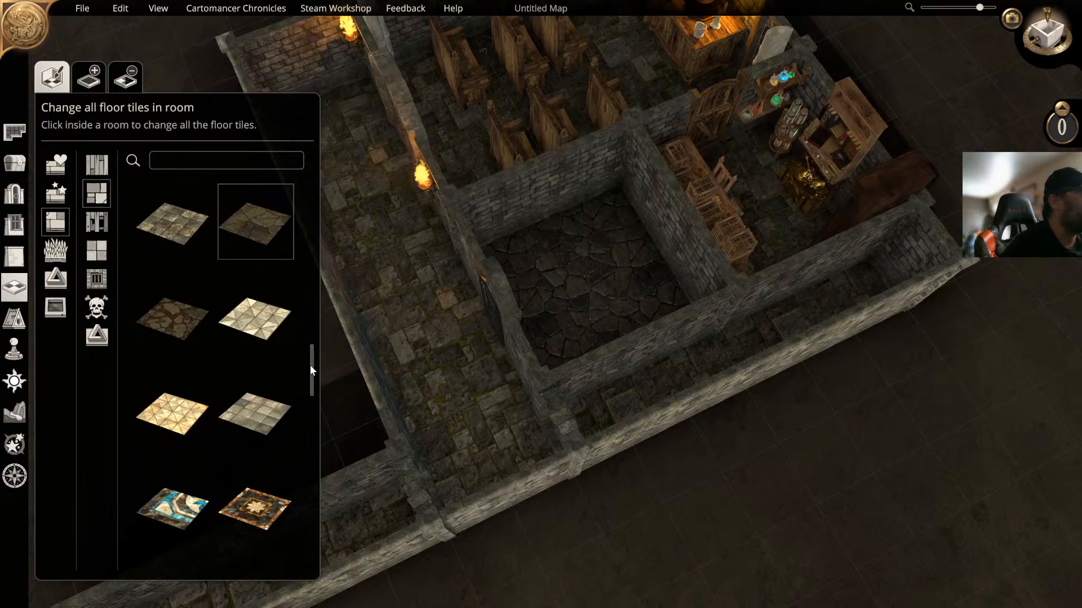
Step: Compare the other stone floors and the dark and pale carved skull-category floors with the small room's current floor
left_click_drag(310, 365, 302, 442)
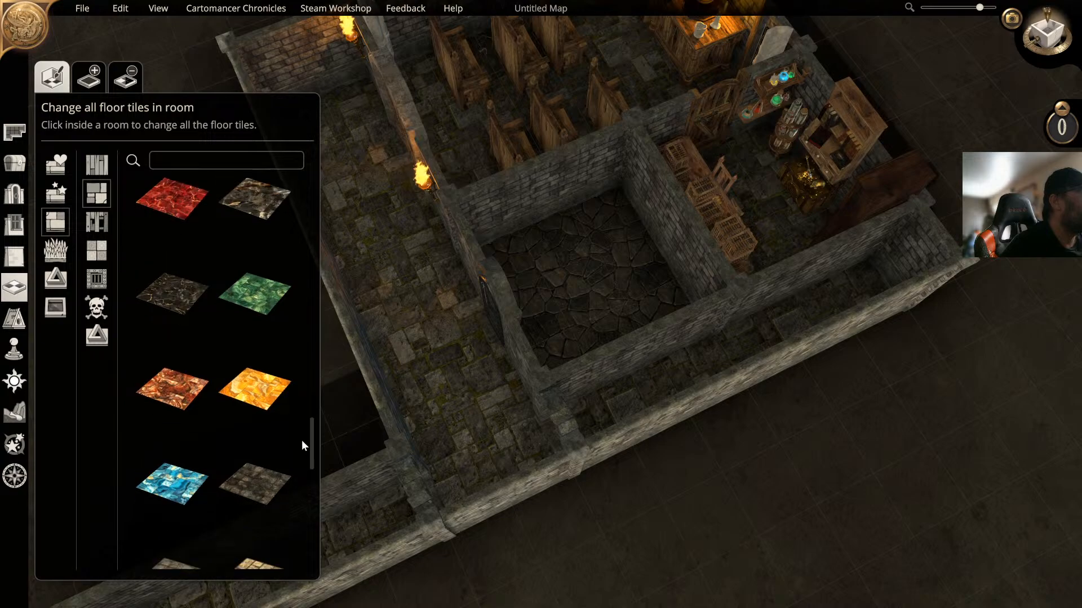
scroll(292, 500, "down", 10)
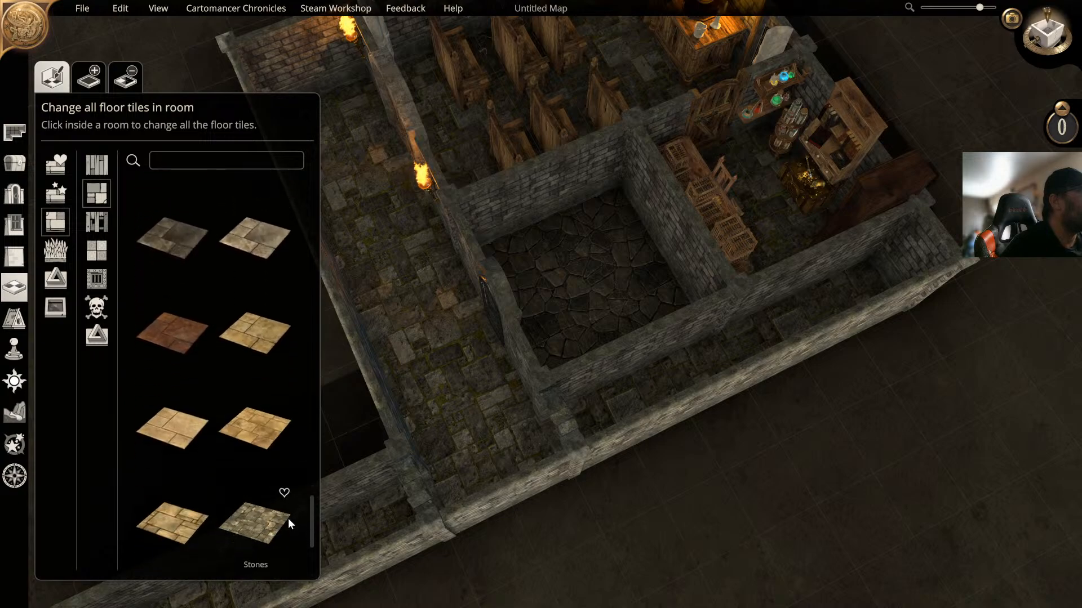
scroll(289, 519, "down", 1)
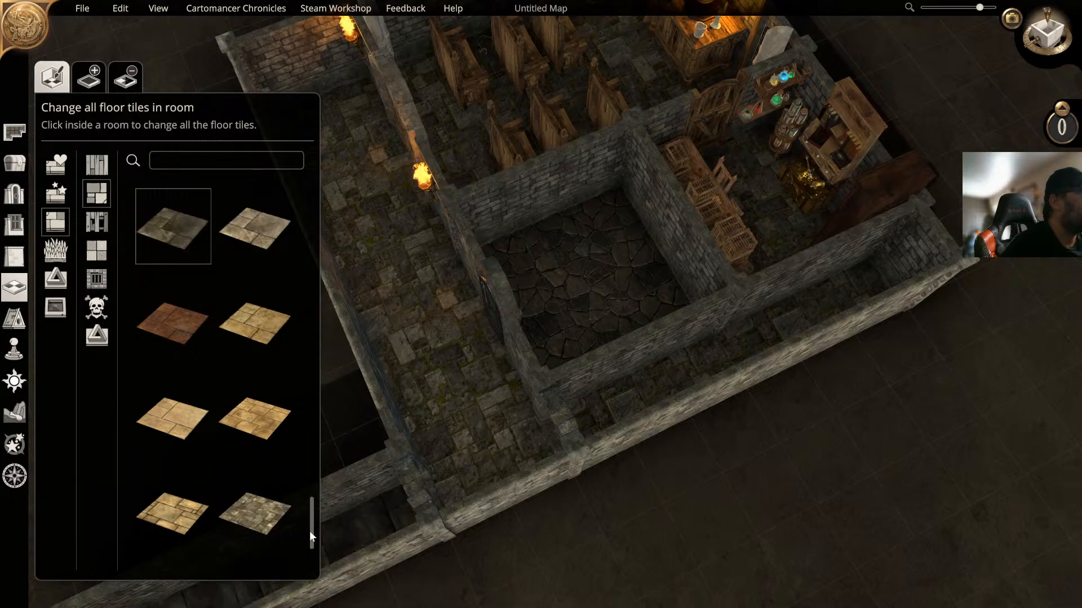
left_click(96, 313)
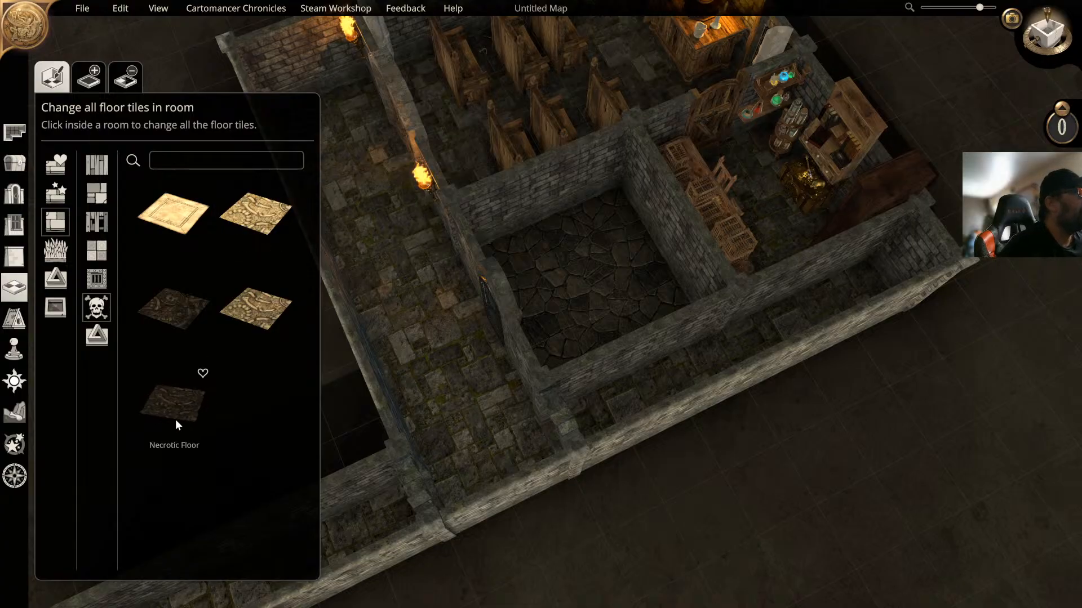
left_click(178, 313)
left_click(631, 285)
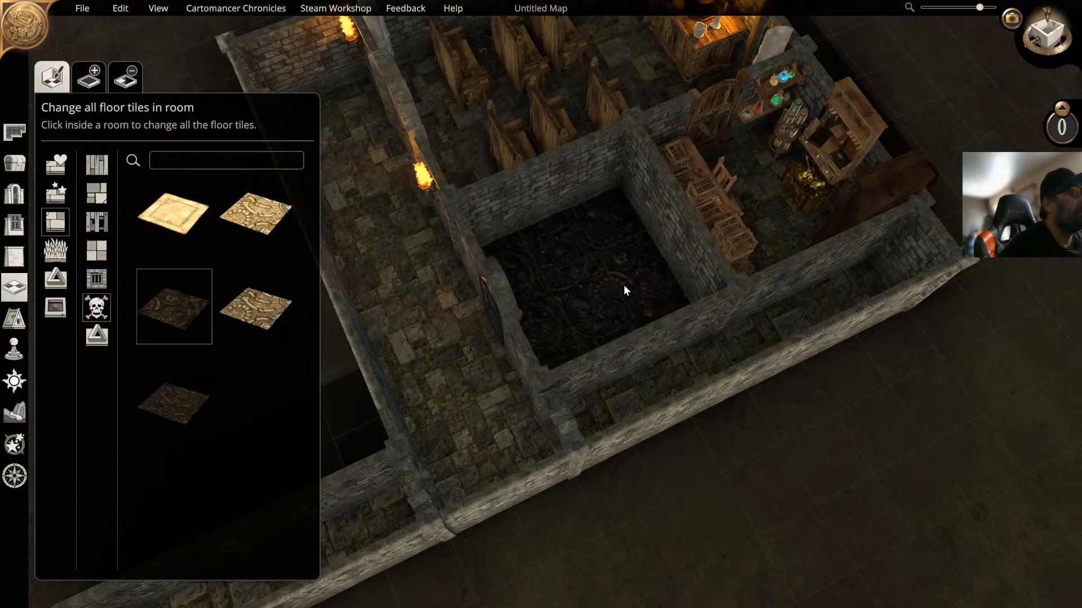
left_click(273, 306)
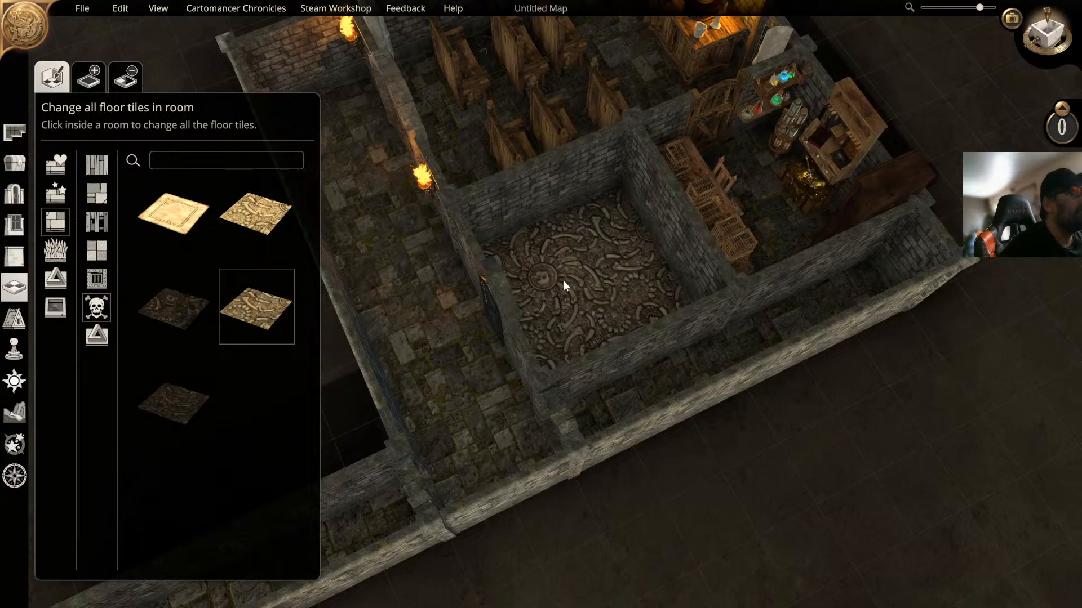
left_click(261, 215)
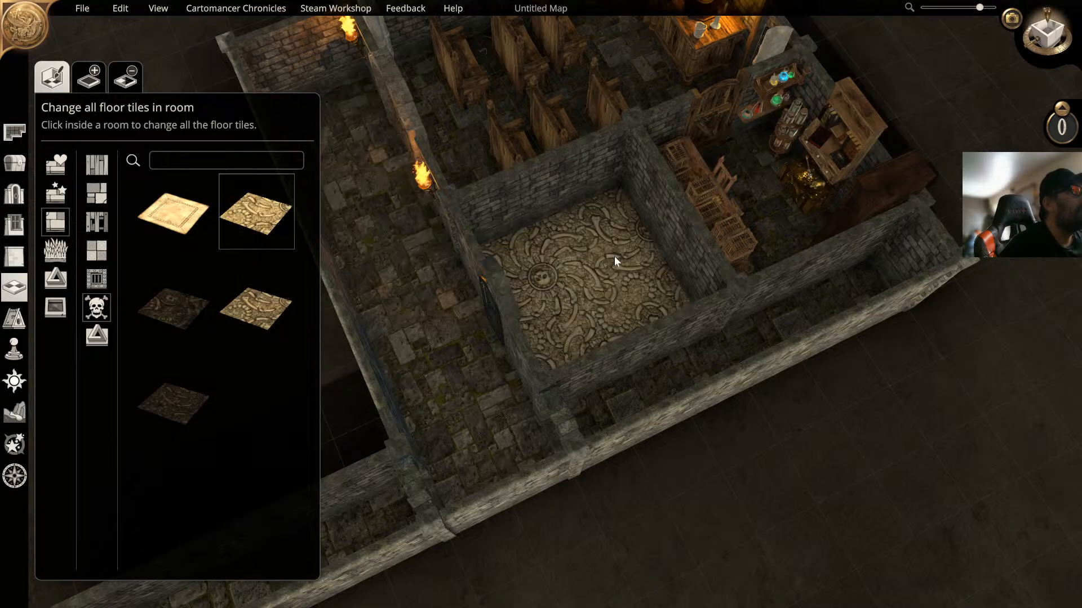
left_click(176, 214)
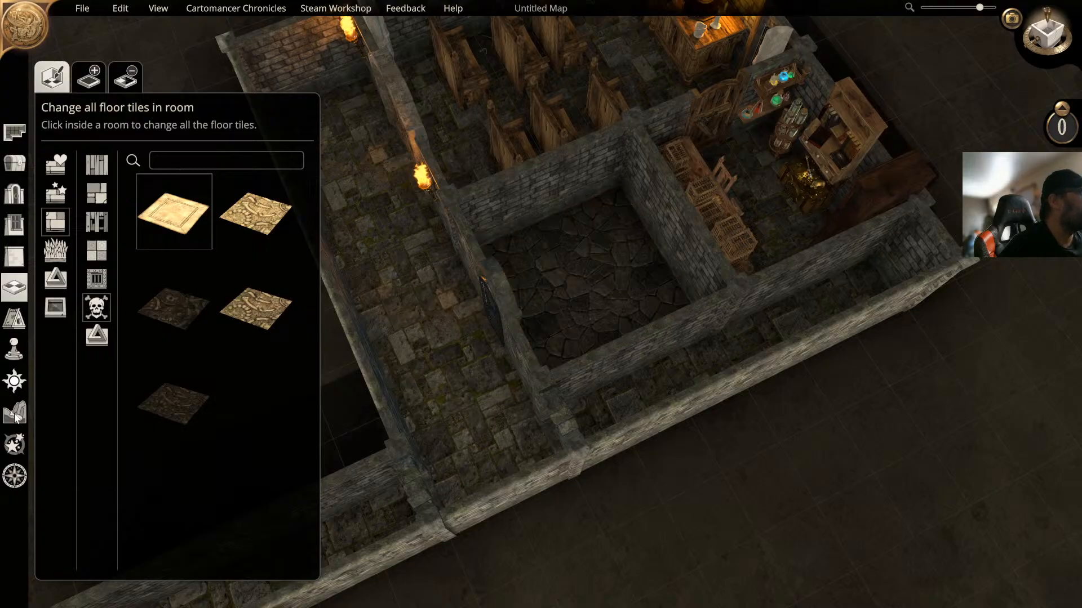
Step: Try painting the Electric Arcs magic effect over the small room's cracked stone floor
left_click(17, 476)
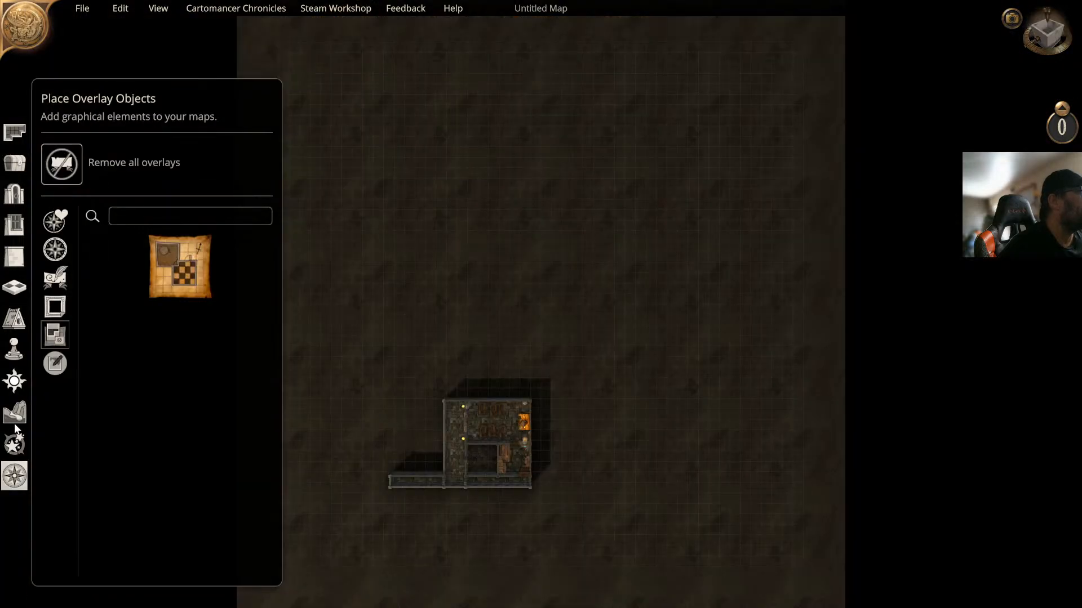
left_click(13, 438)
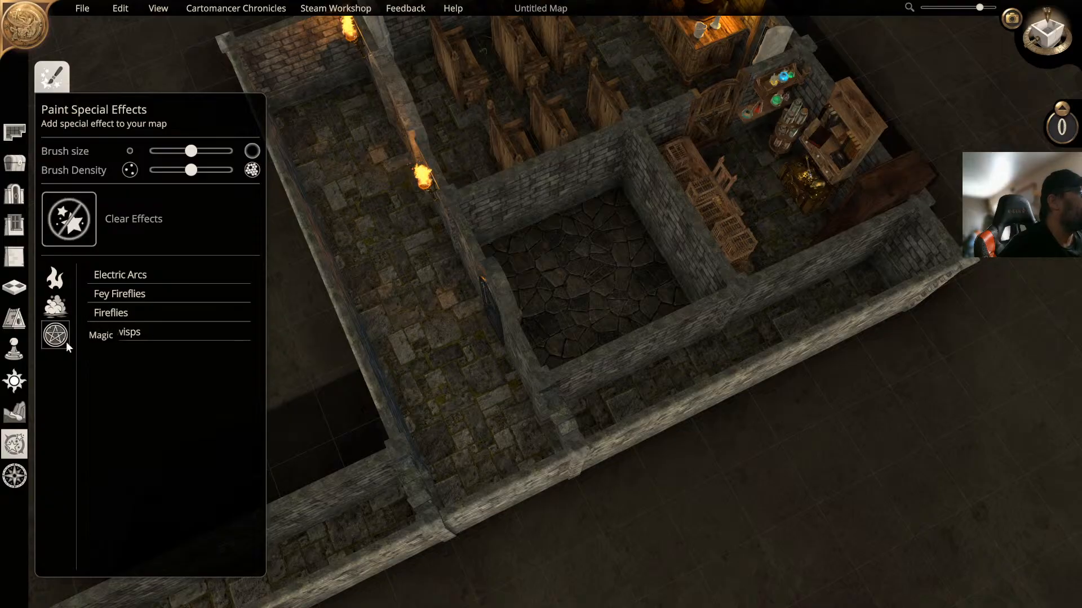
left_click(113, 276)
left_click(596, 279)
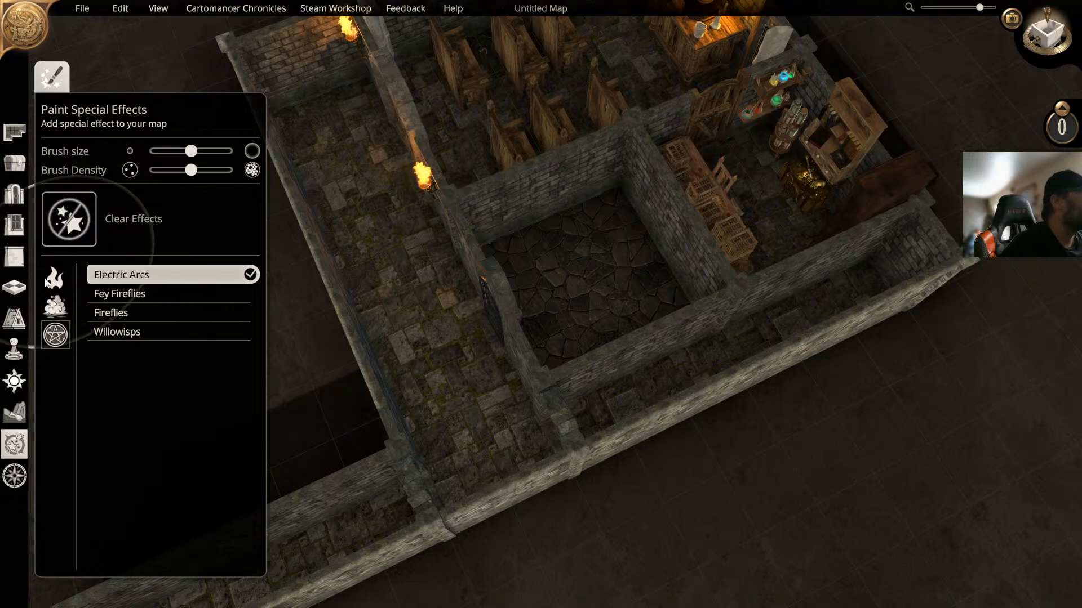
Step: Clear the "secret" object search and examine the magical decorations for pieces that suit the wizard chamber
left_click(14, 172)
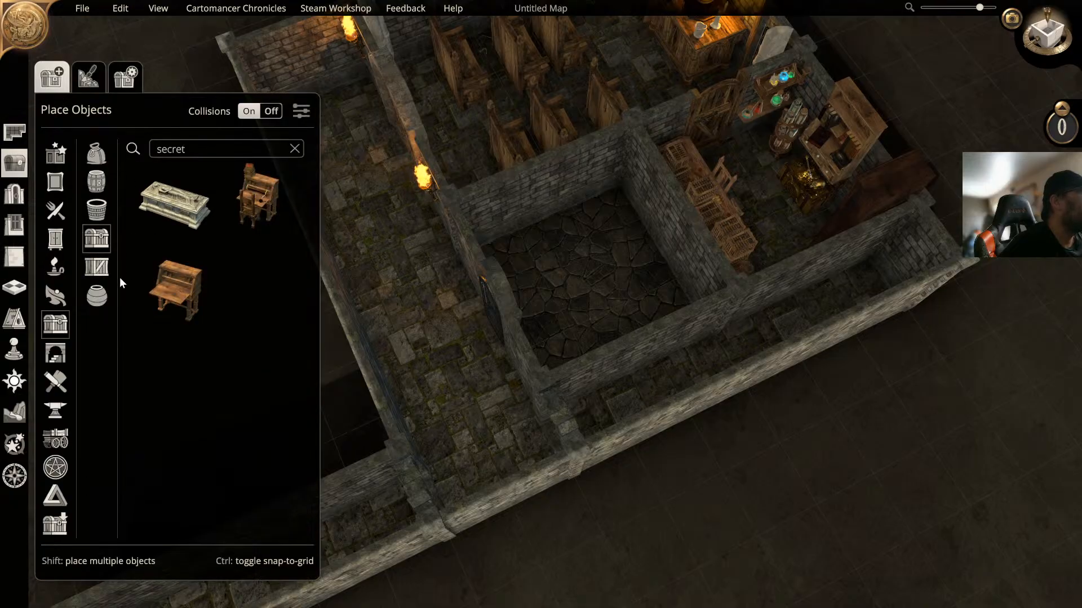
left_click(298, 148)
scroll(57, 327, "down", 1)
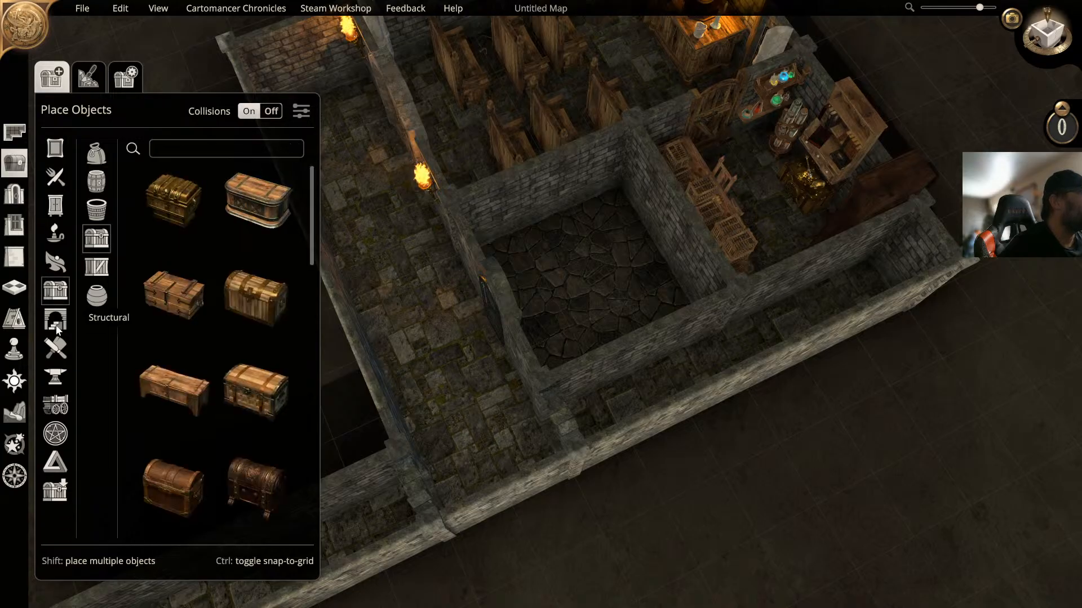
scroll(57, 329, "up", 1)
left_click(55, 472)
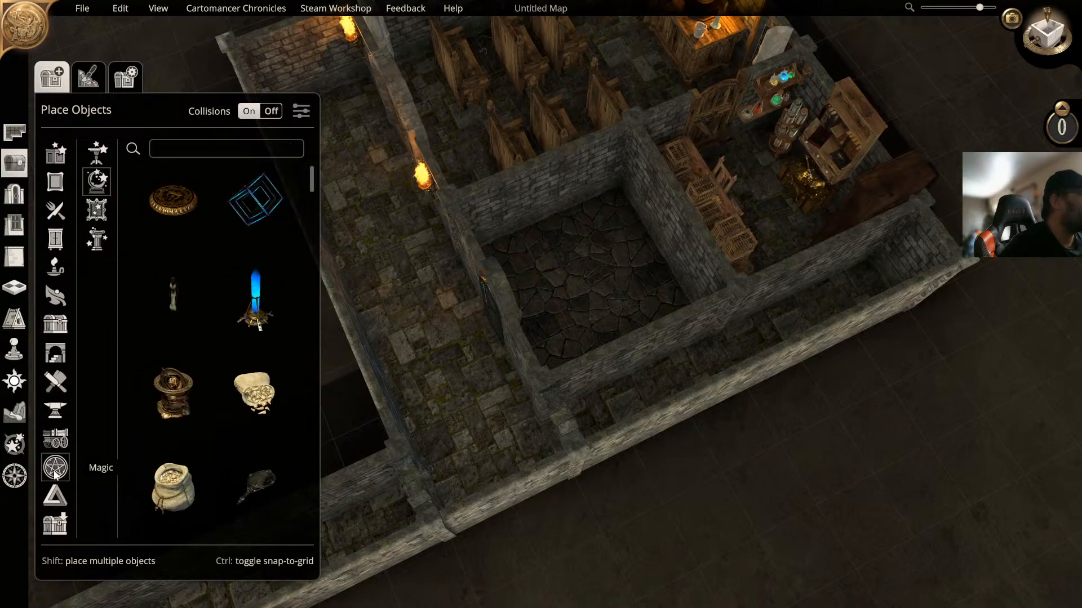
left_click(97, 209)
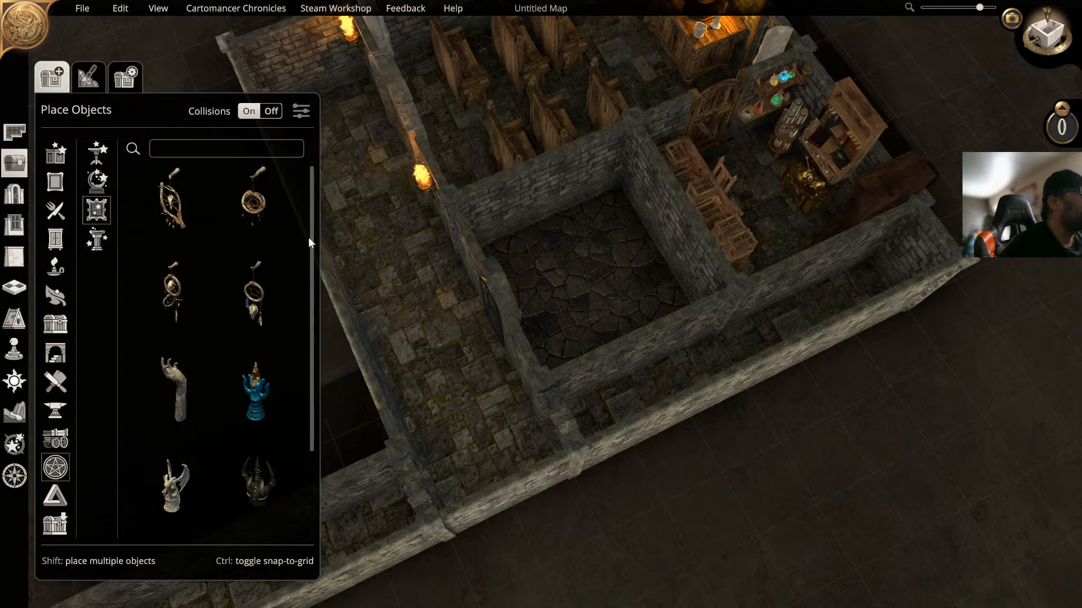
scroll(310, 289, "down", 5)
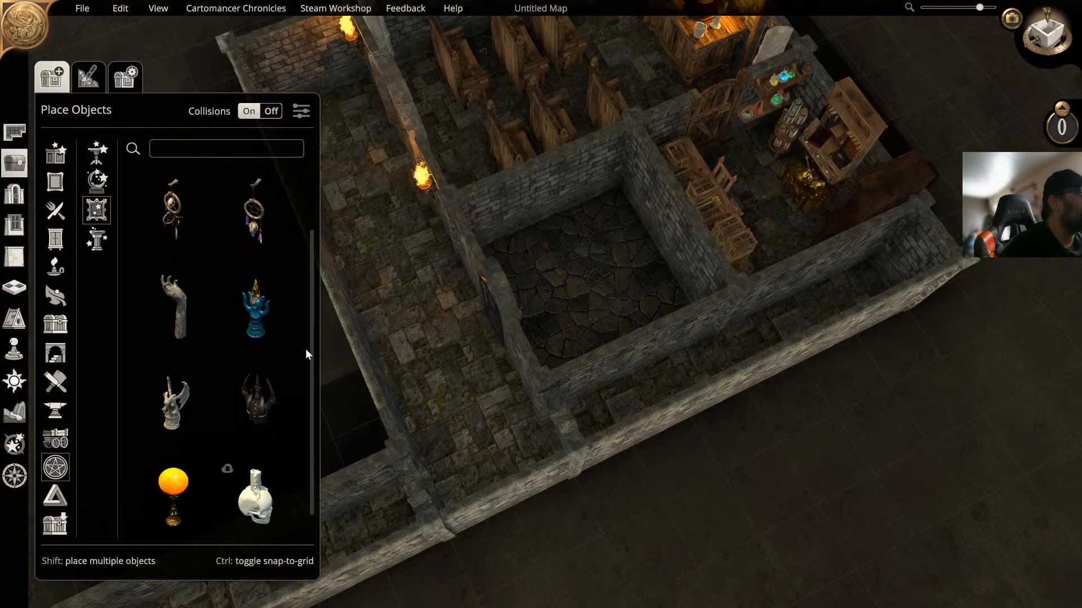
scroll(303, 364, "up", 5)
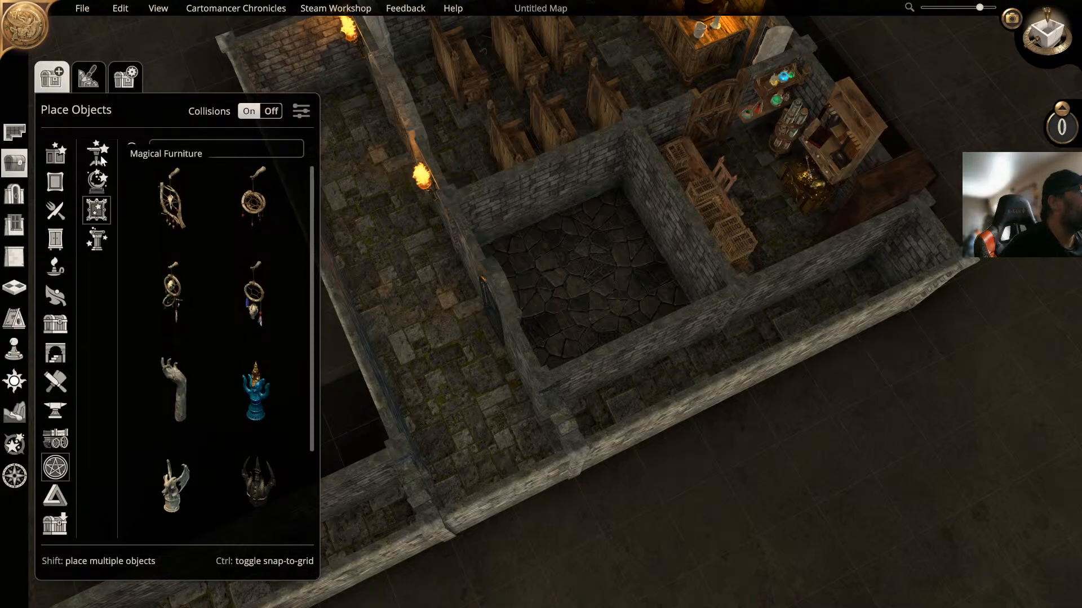
Step: Examine the full range of magical utility objects for the wizard chamber, picking up the right chickenfoot as a candidate
left_click(104, 182)
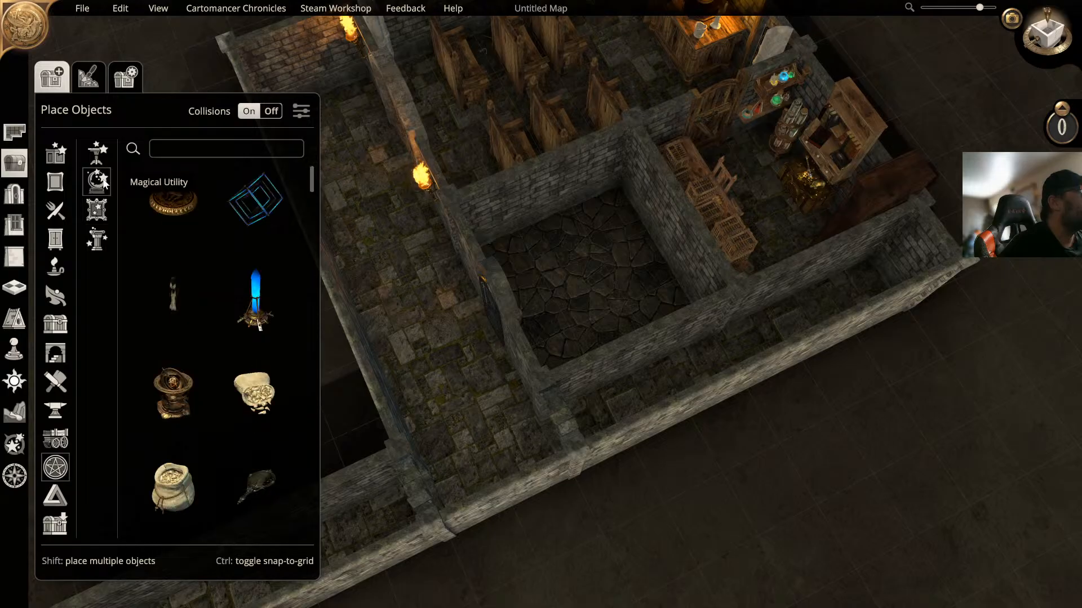
scroll(209, 280, "down", 4)
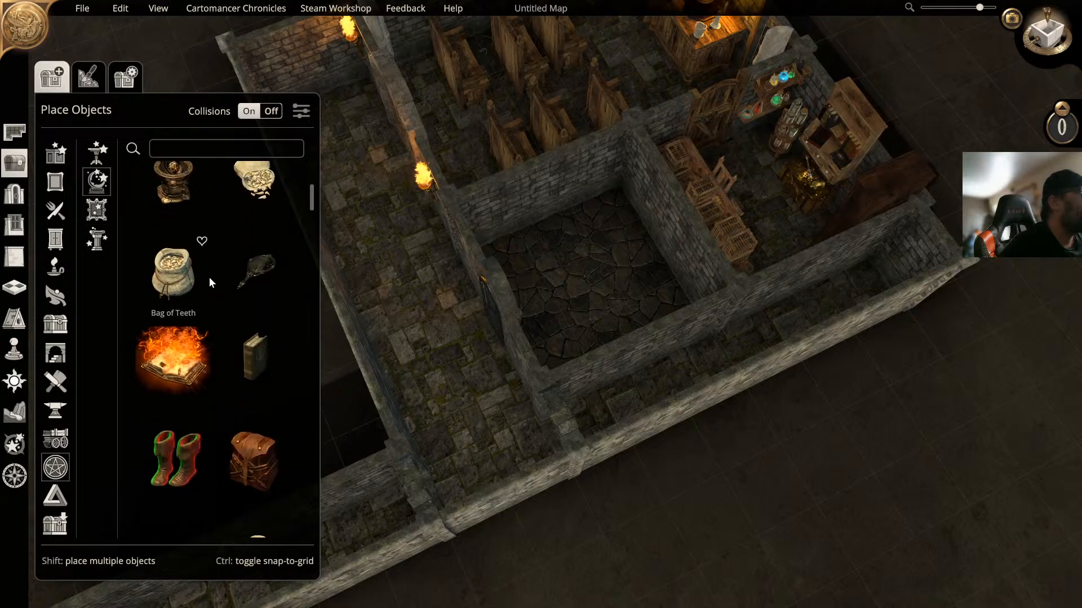
scroll(209, 282, "down", 3)
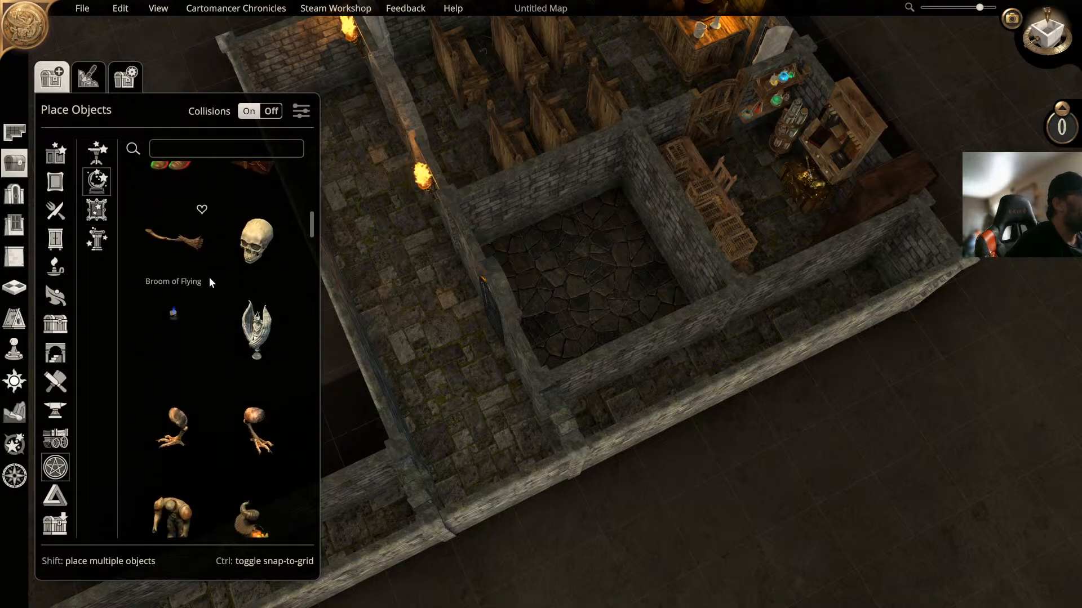
scroll(210, 281, "down", 3)
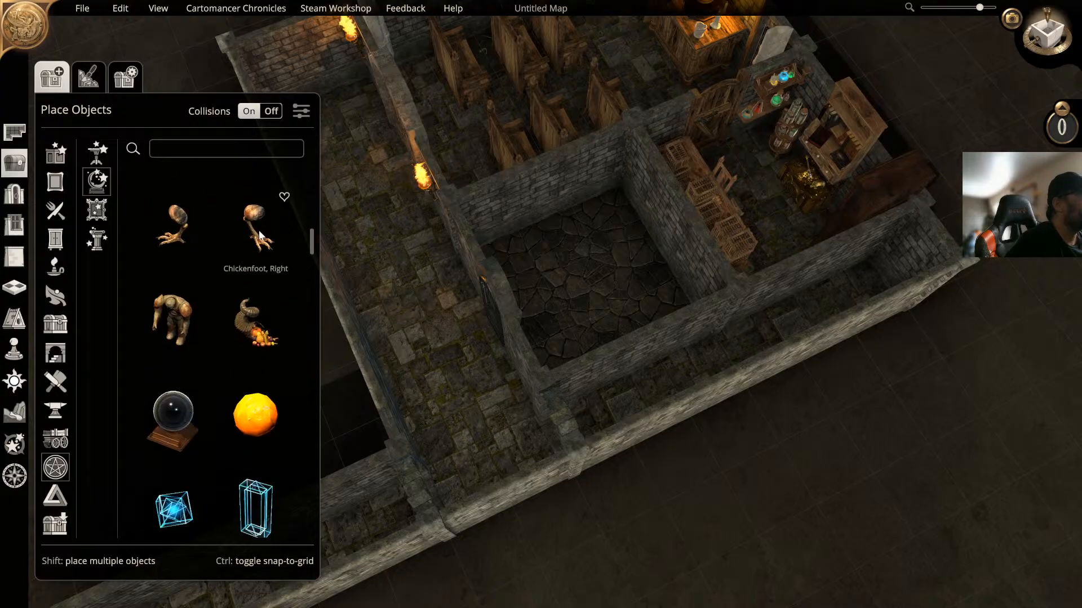
scroll(253, 239, "down", 2)
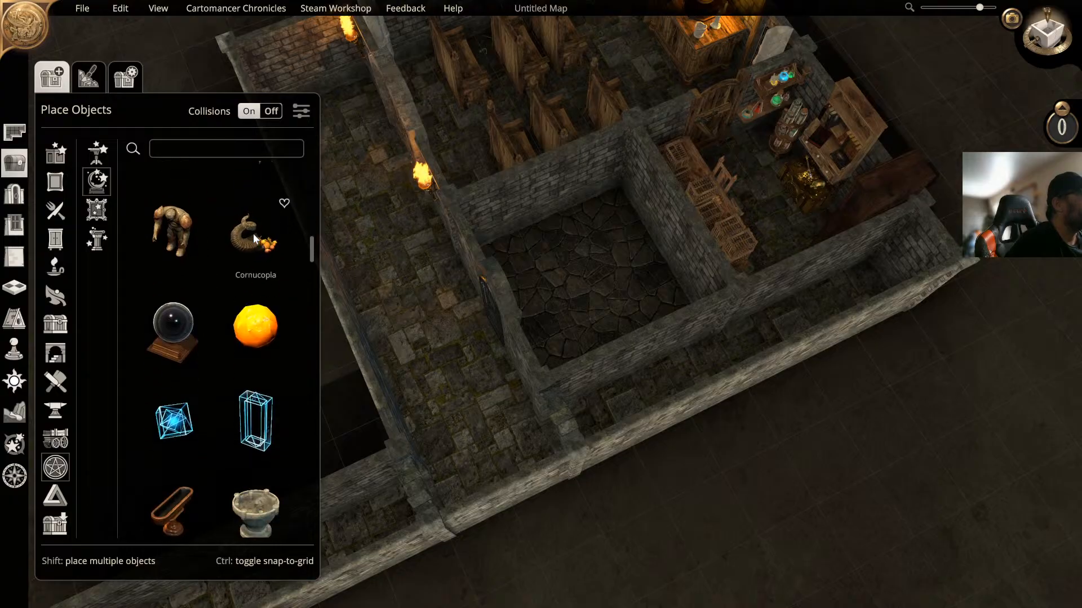
scroll(253, 233, "up", 2)
left_click(256, 242)
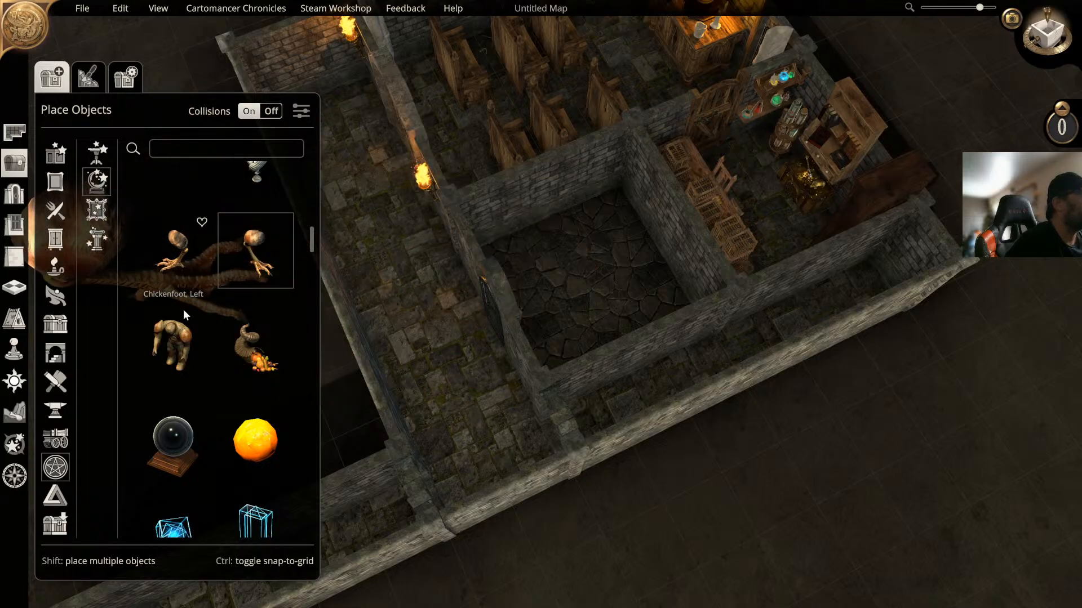
scroll(184, 316, "down", 3)
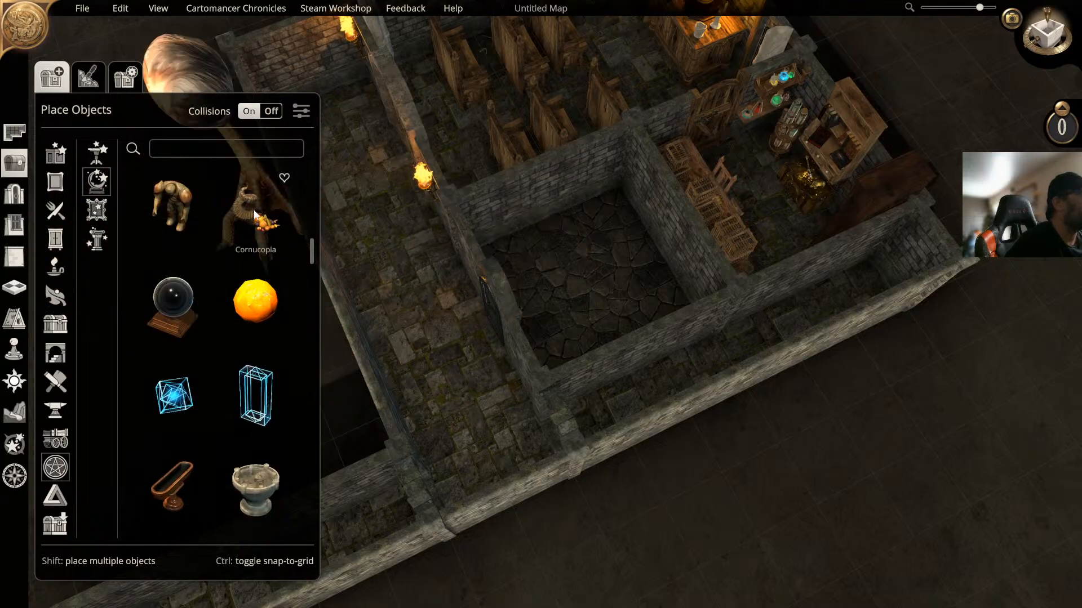
scroll(204, 257, "down", 3)
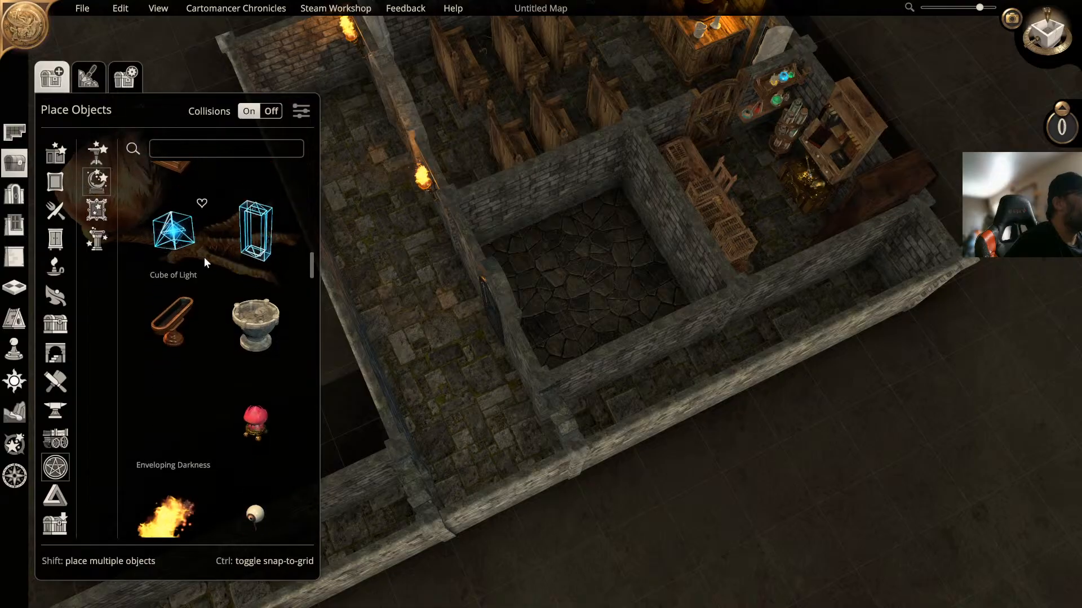
scroll(204, 257, "down", 2)
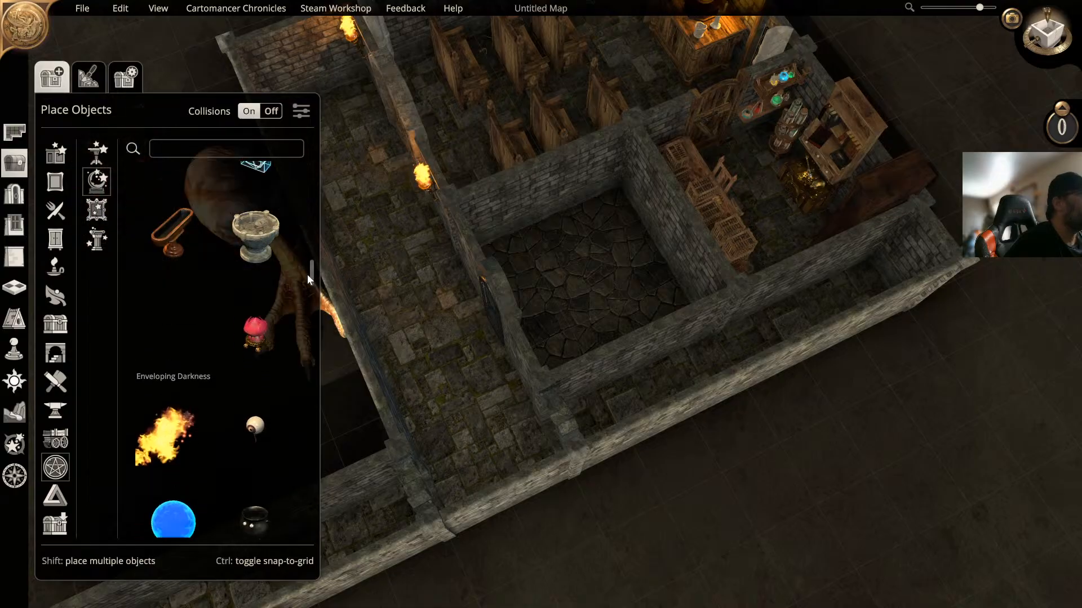
scroll(309, 276, "down", 3)
scroll(306, 303, "down", 6)
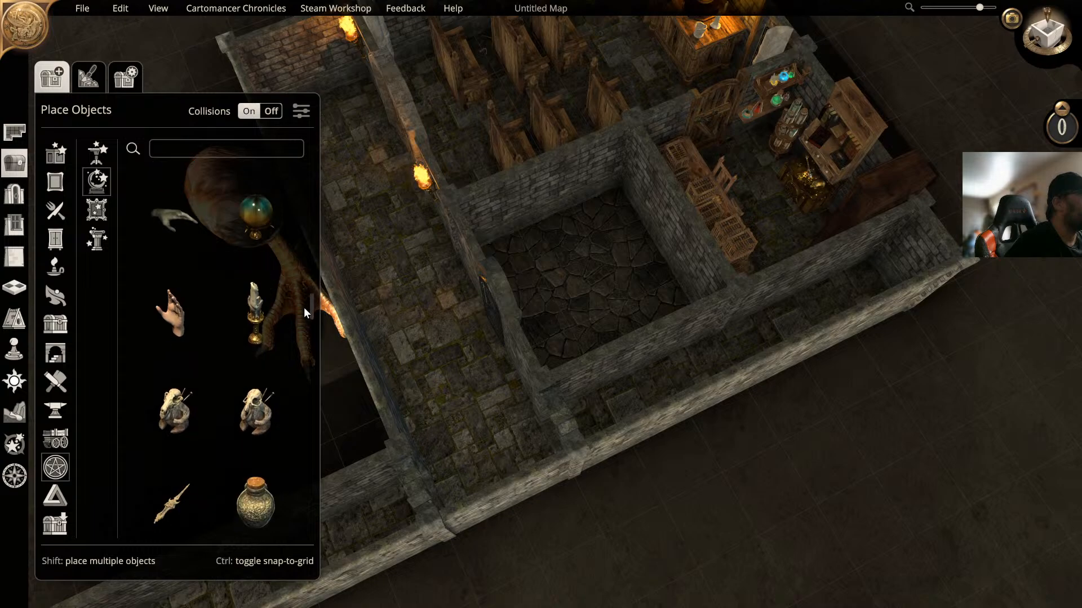
scroll(303, 348, "down", 5)
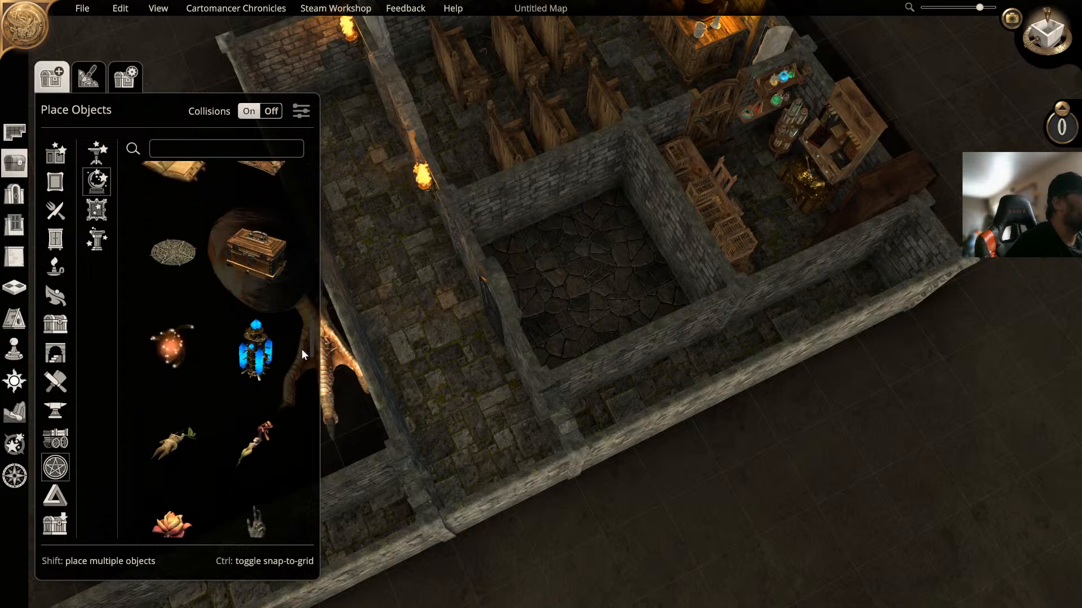
scroll(299, 405, "down", 10)
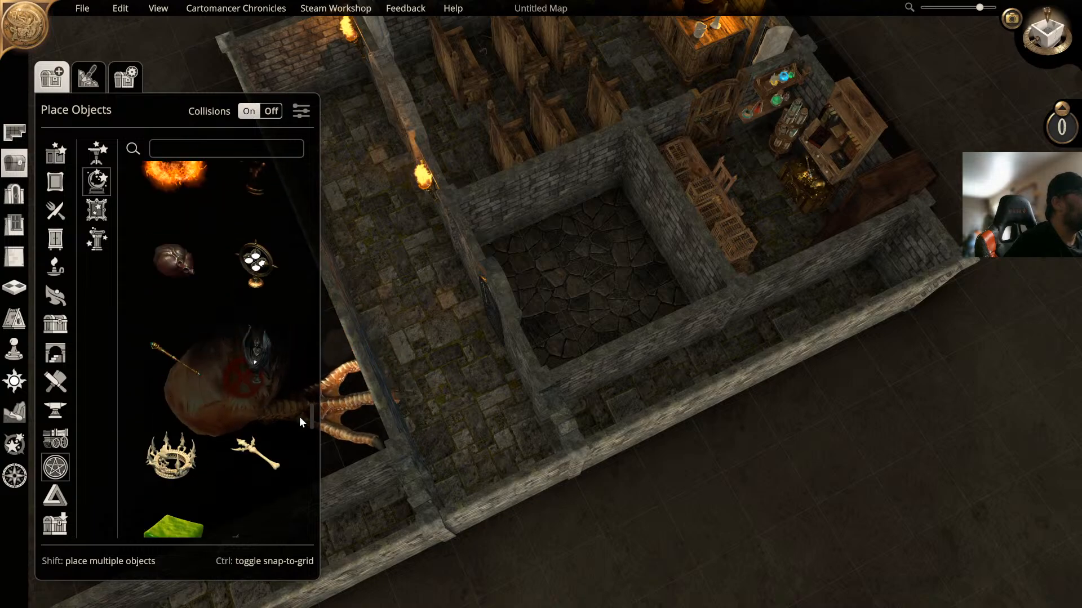
scroll(297, 499, "down", 5)
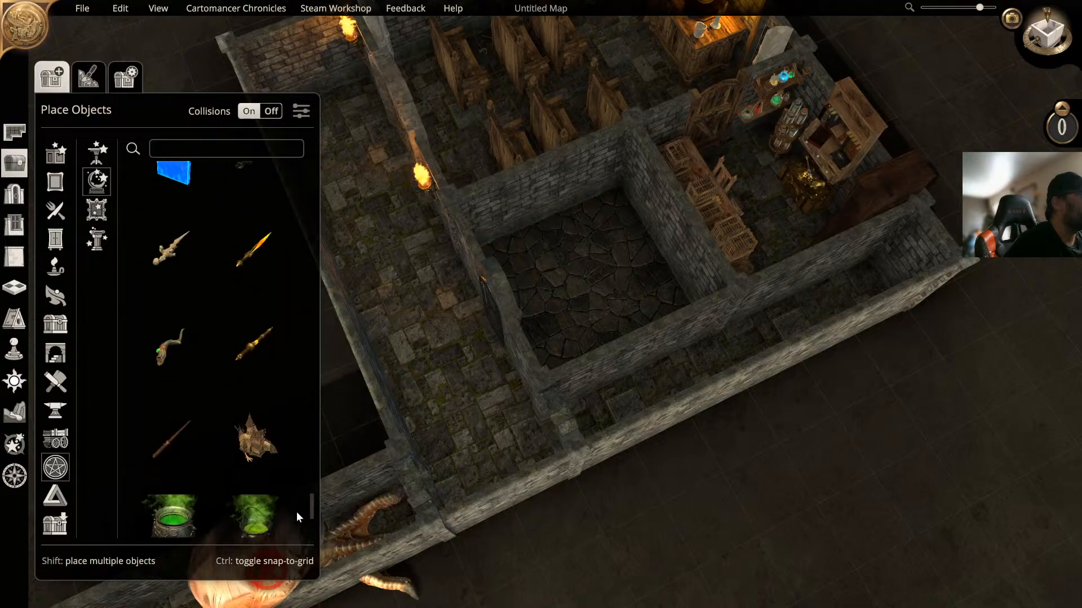
Step: Search the magical utility objects for "symbol" and let go of the held chickenfoot
left_click(226, 150)
type("symbol")
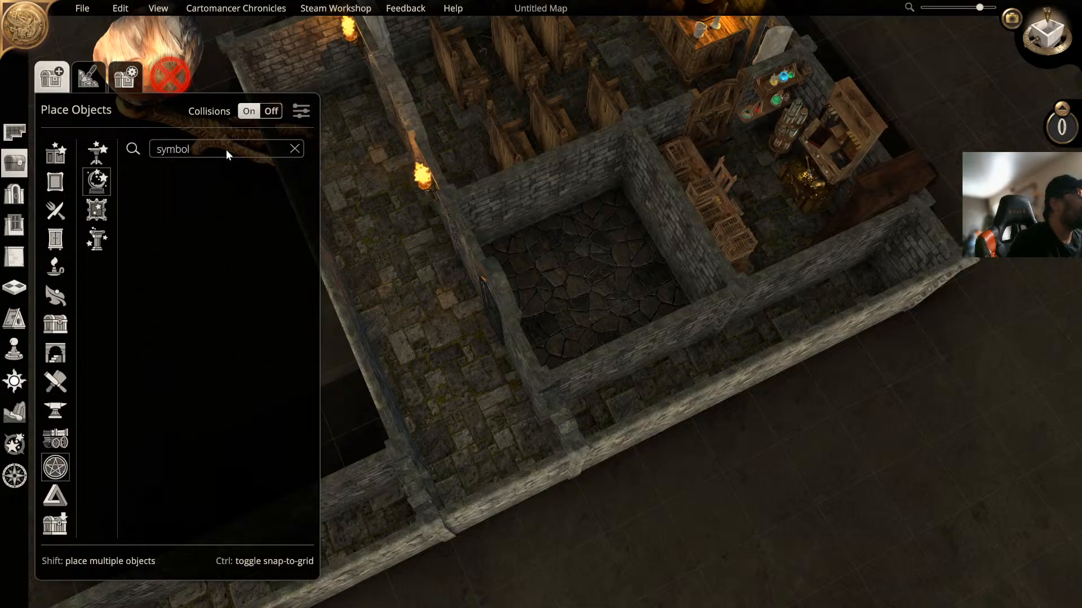
left_click(18, 170)
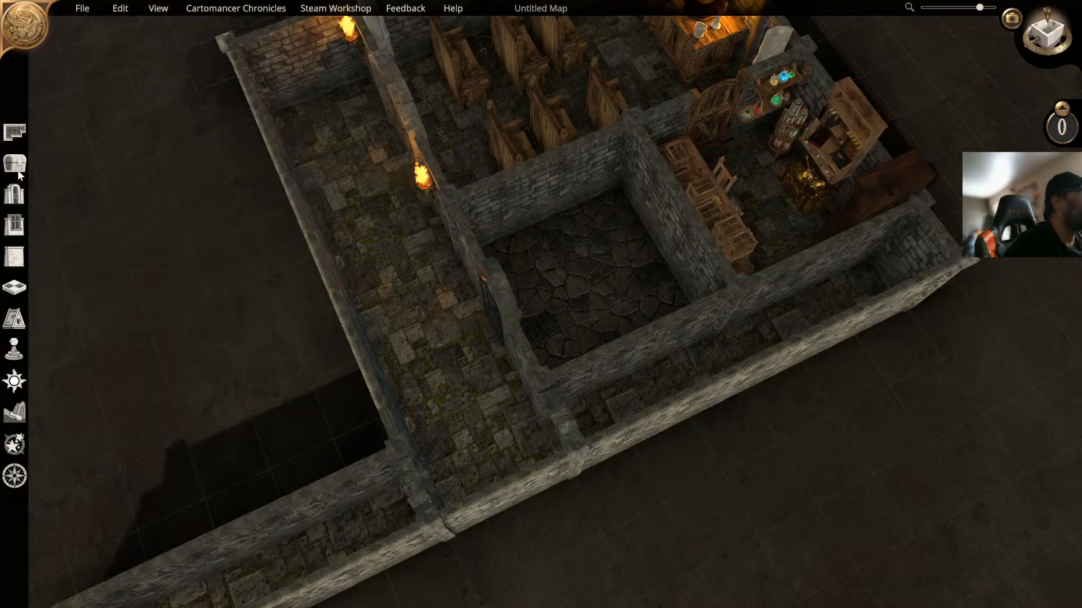
left_click(16, 163)
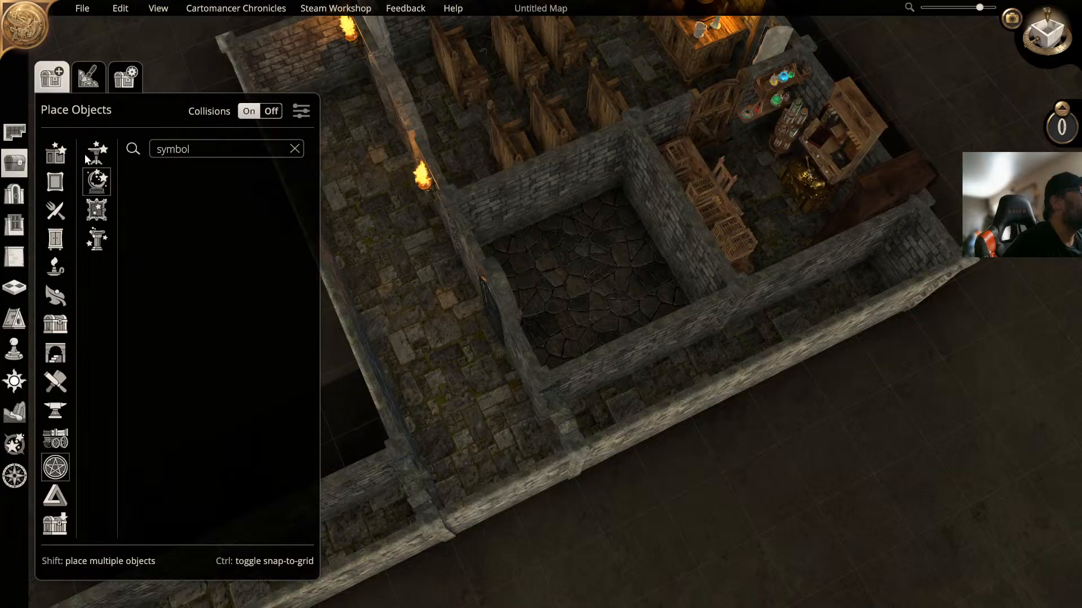
Step: Search the starred object category and the decoration signs for "symbol"
left_click(54, 181)
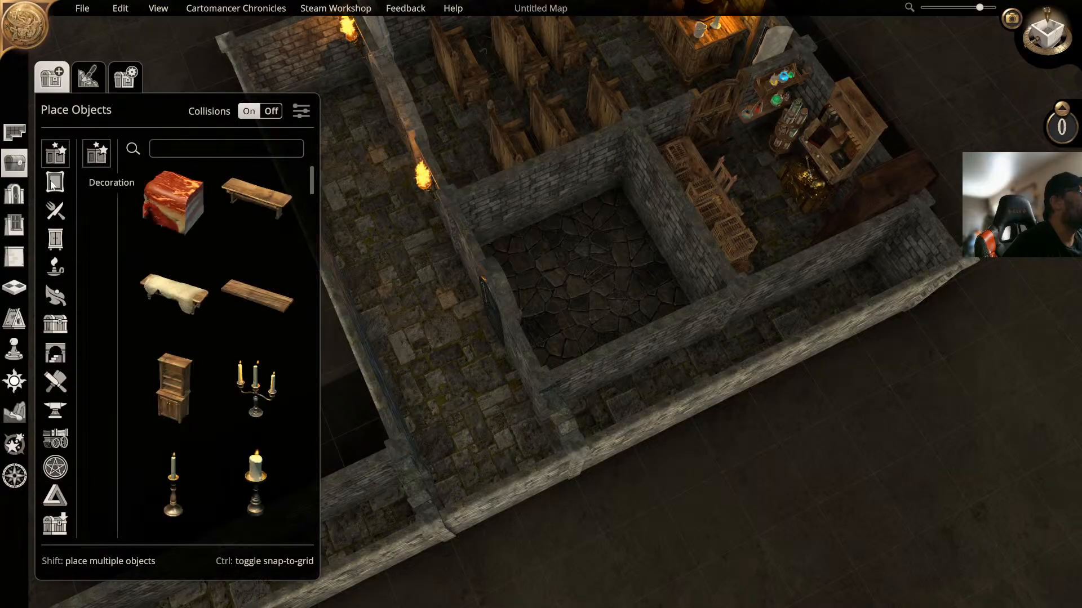
left_click(187, 148)
type("symbol")
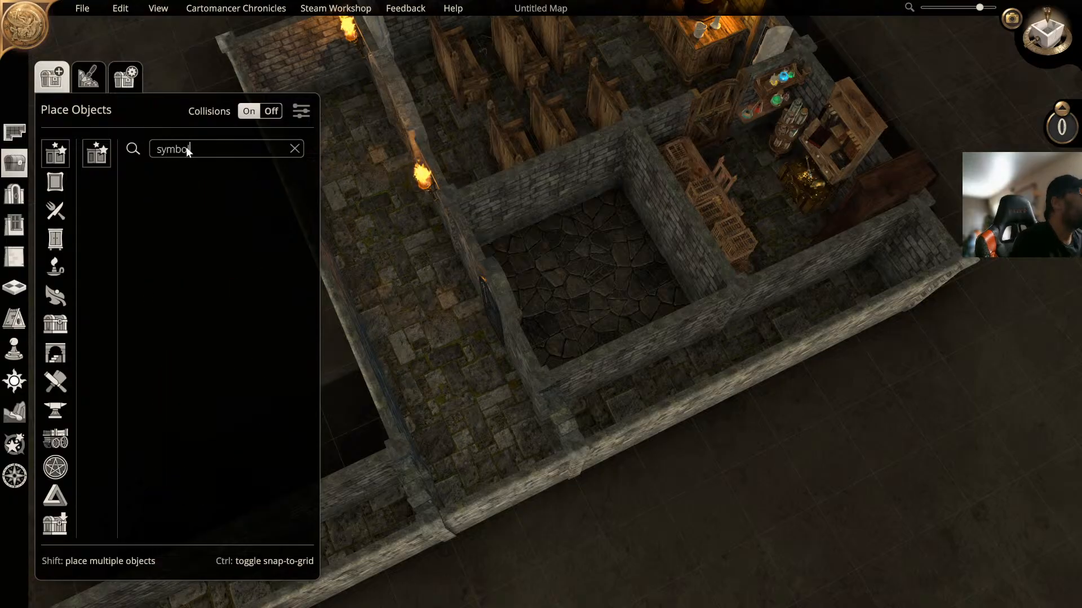
left_click(56, 183)
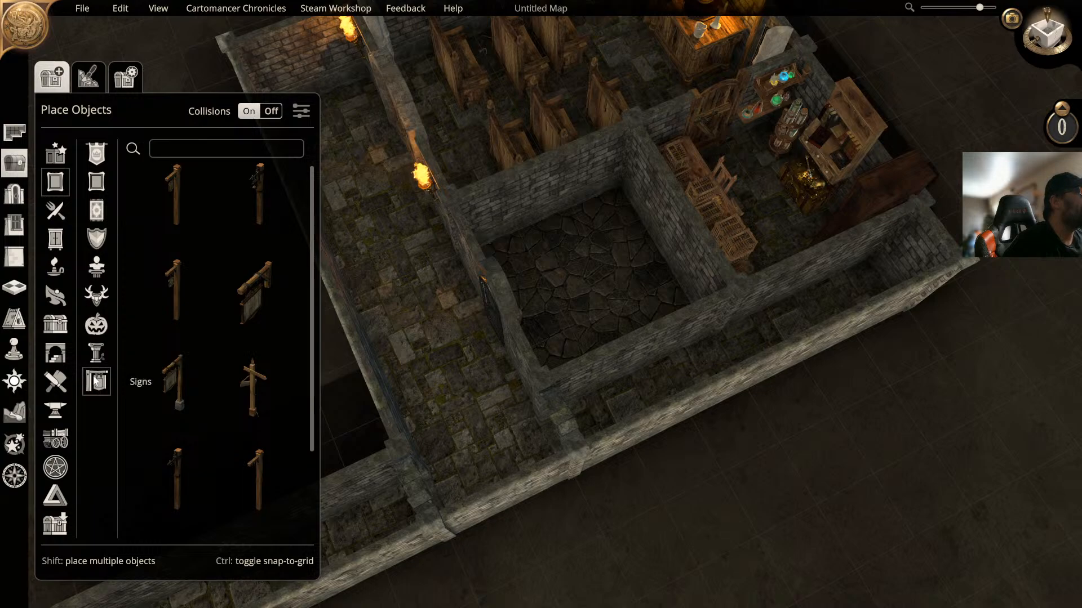
left_click(184, 150)
type("s")
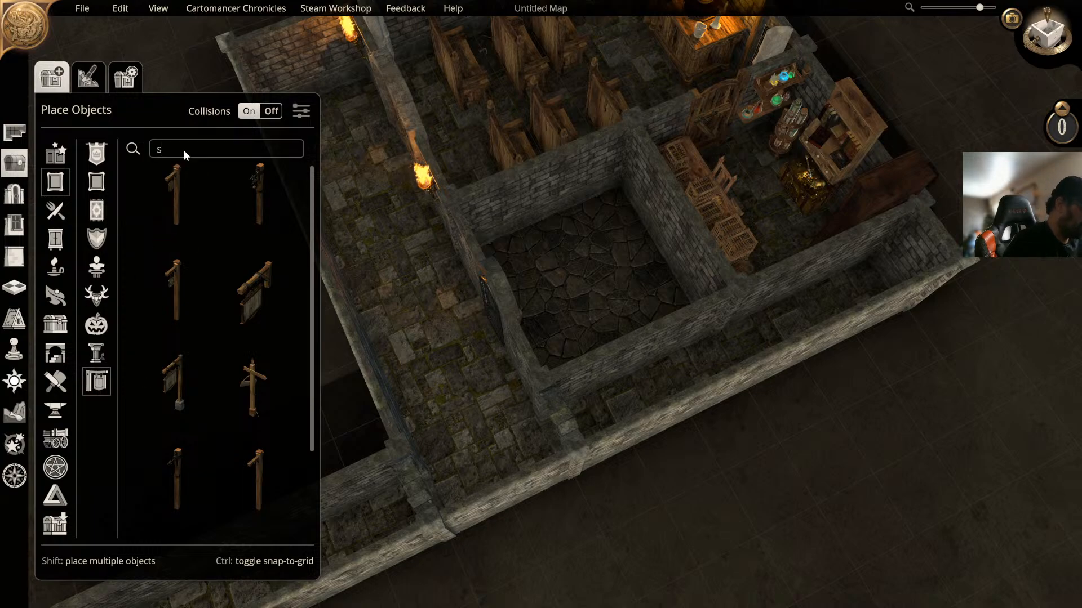
type("ymbol")
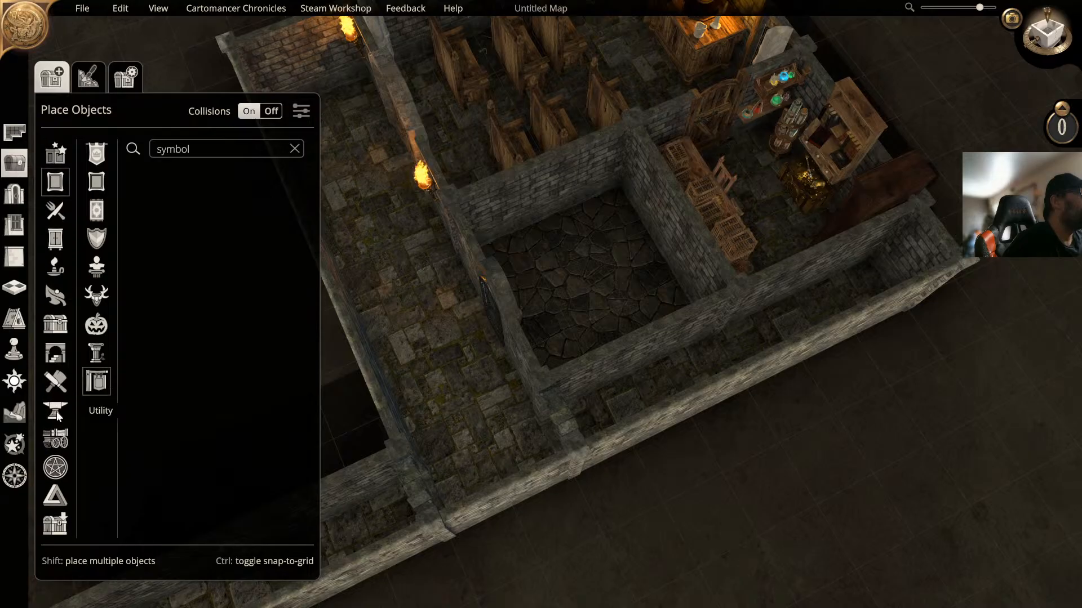
Step: Examine the basic green shapes, the magical structures and the magical decorations for a centrepiece for the small room
left_click(56, 498)
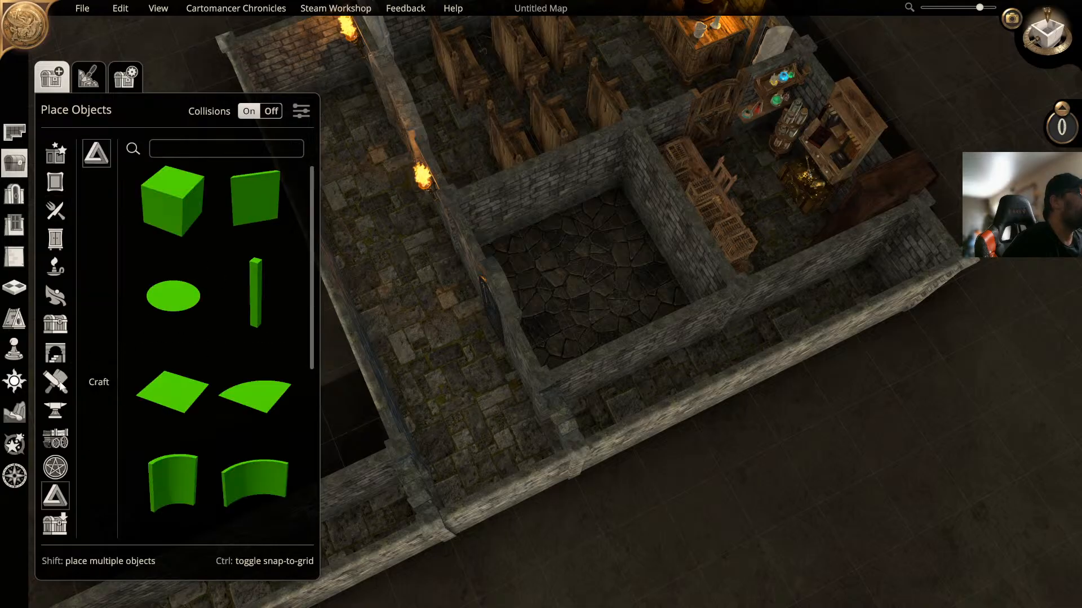
left_click(54, 466)
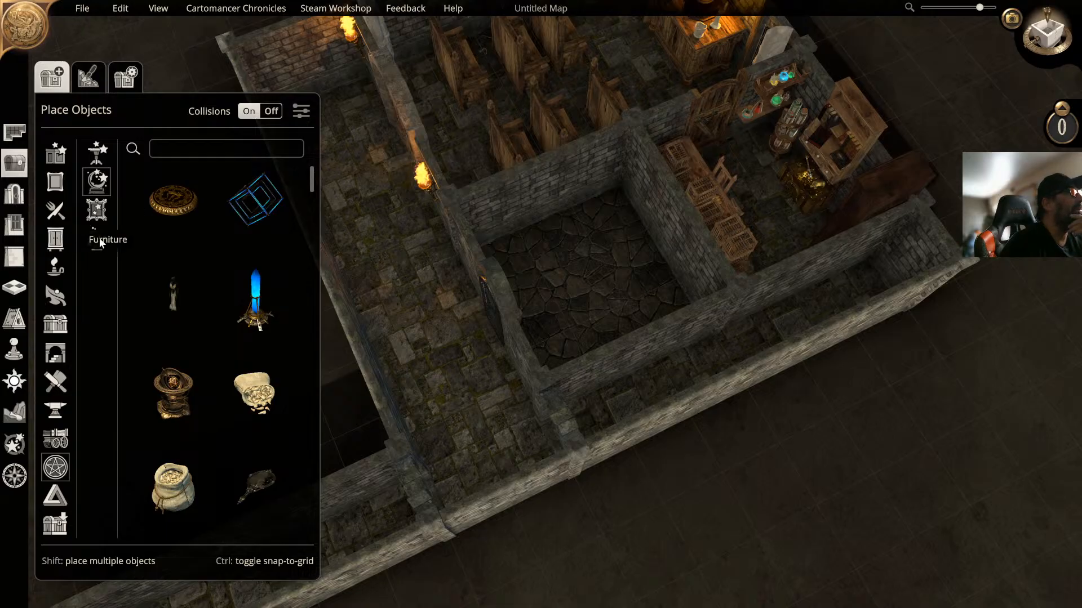
left_click(99, 238)
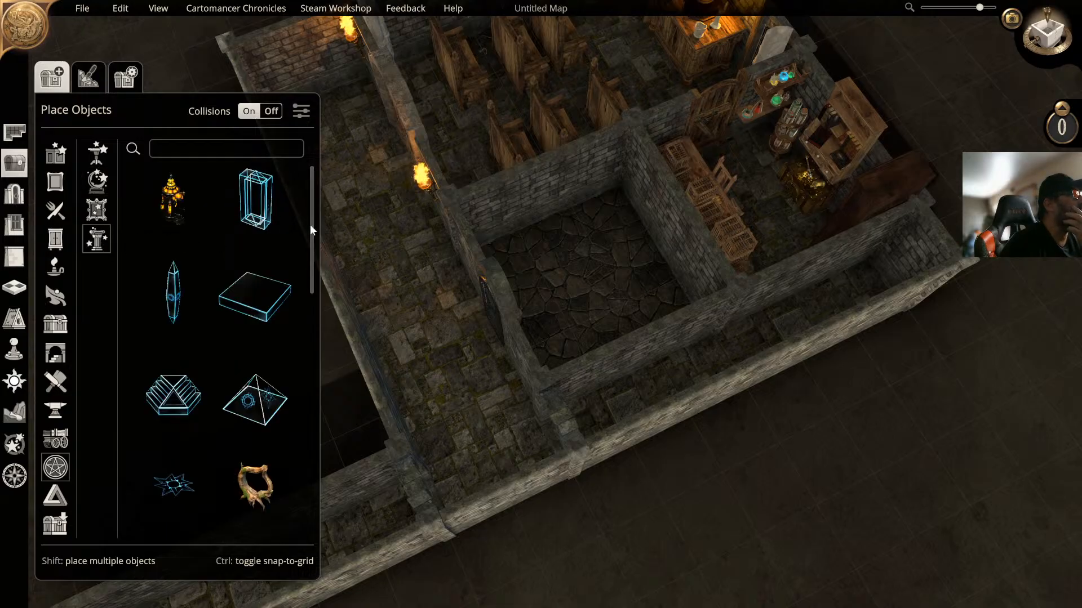
left_click_drag(309, 262, 289, 521)
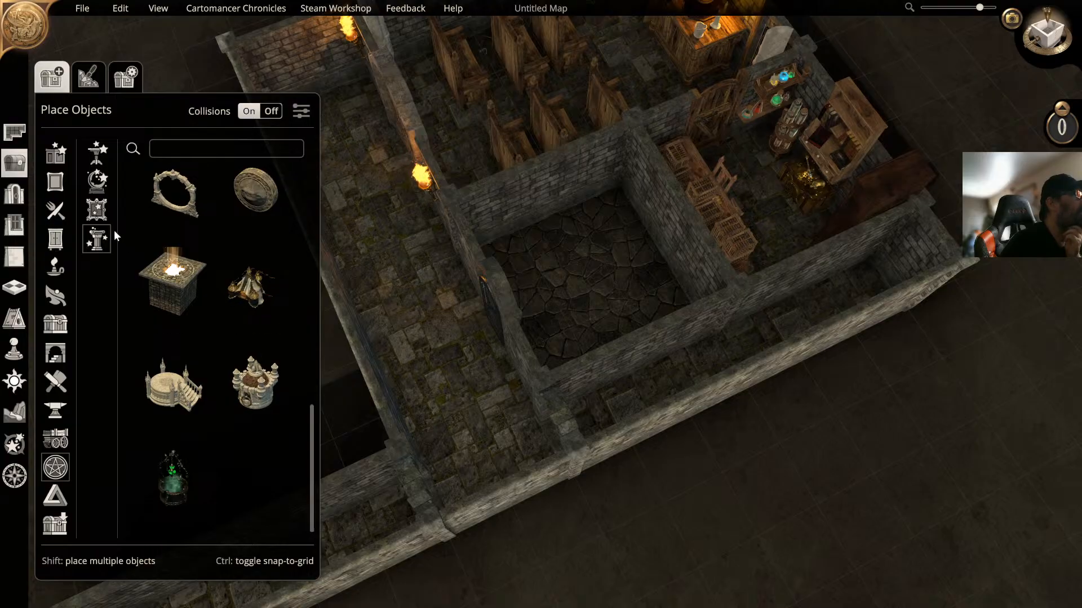
left_click(102, 213)
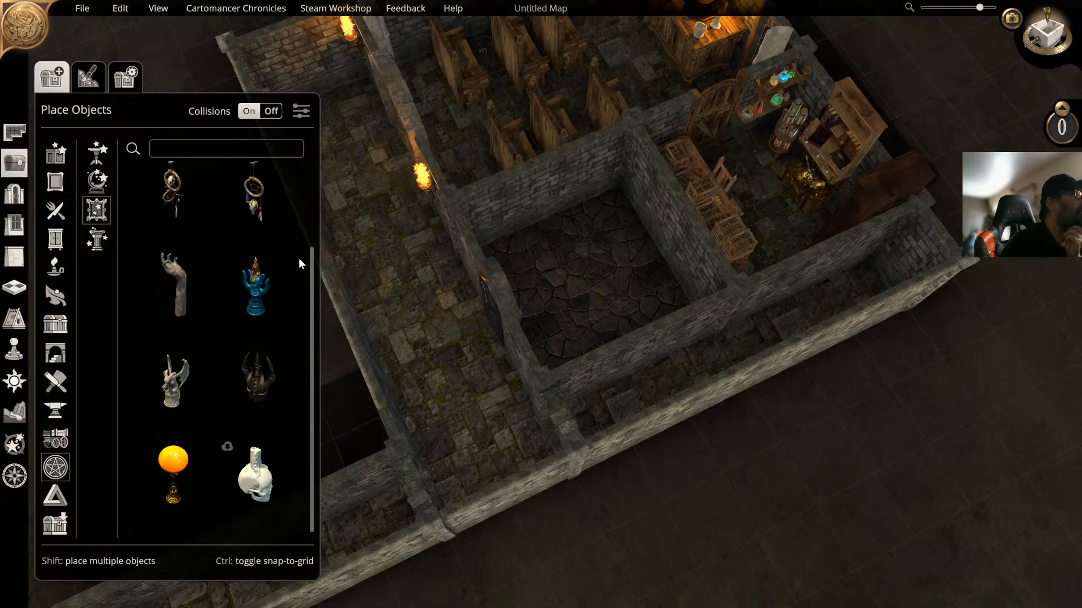
Step: Find the round engraved star circle among the magical utility objects and place it on the small room's floor near the middle
left_click_drag(311, 272, 310, 164)
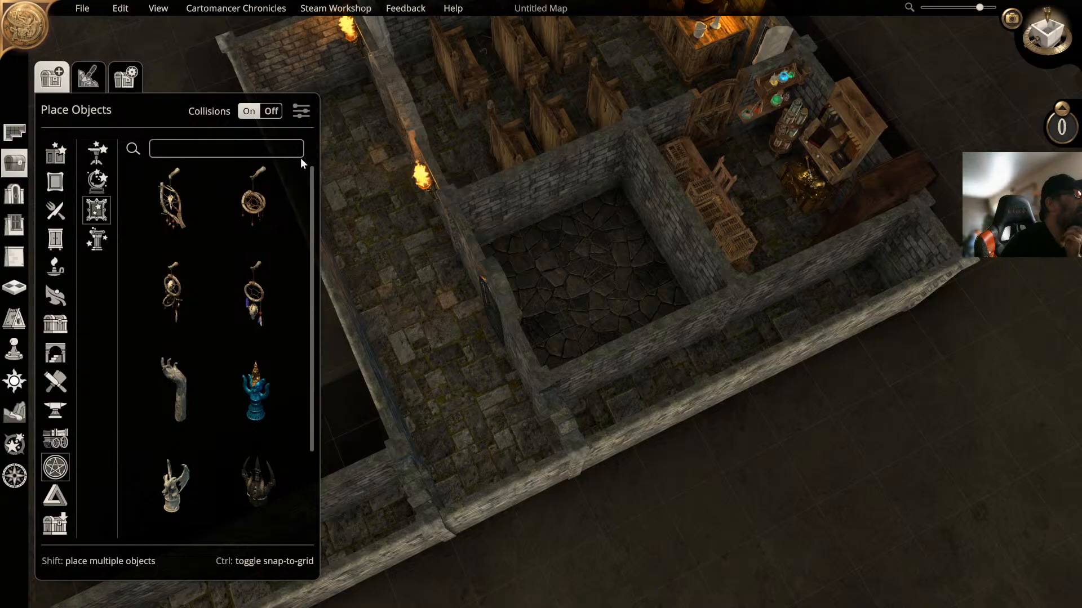
left_click(95, 187)
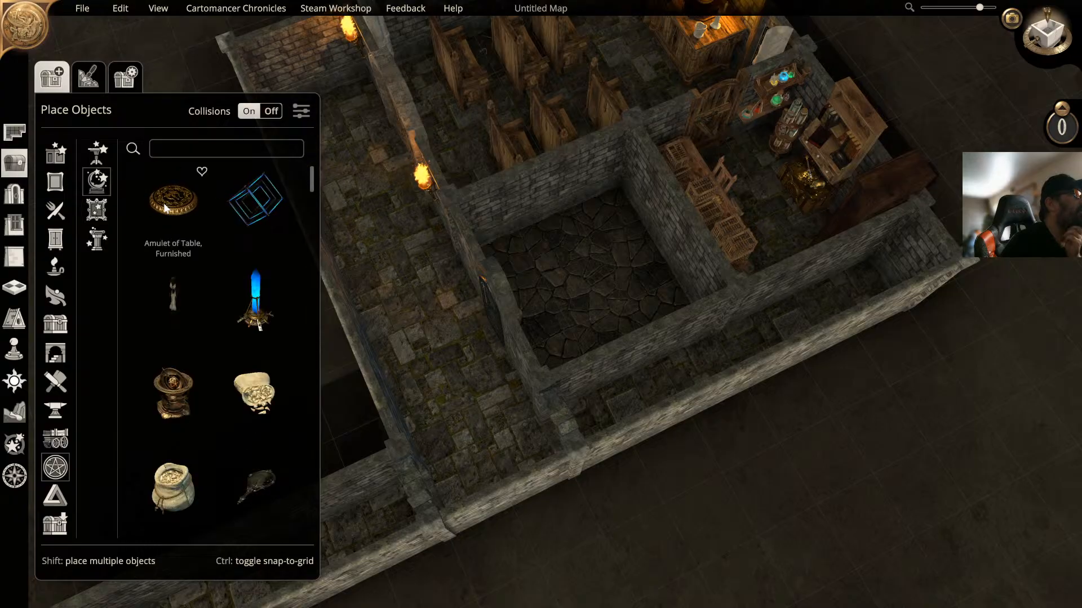
left_click_drag(313, 177, 289, 341)
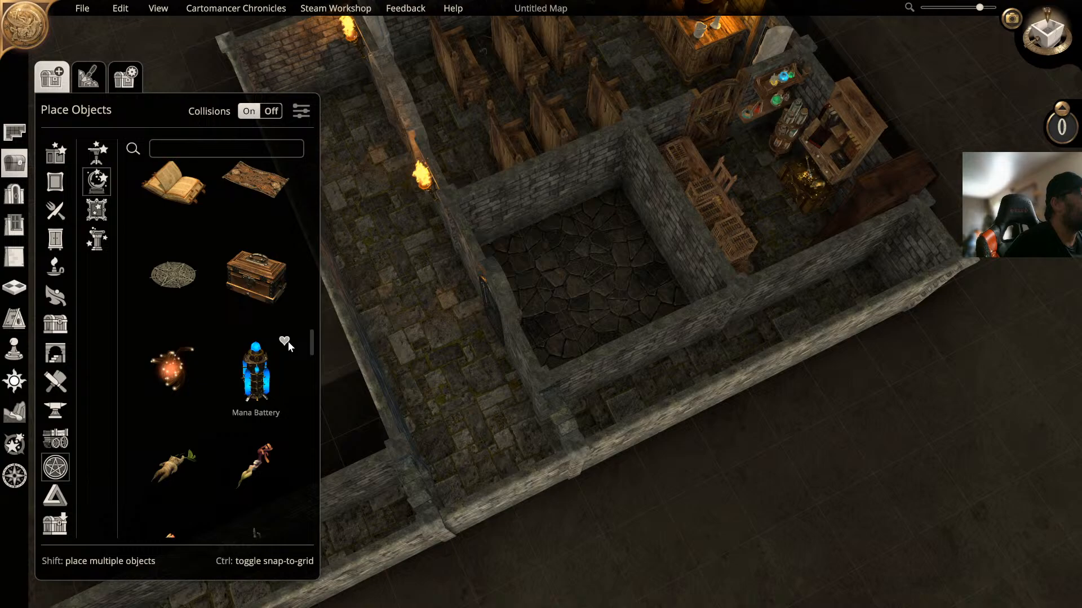
left_click(180, 279)
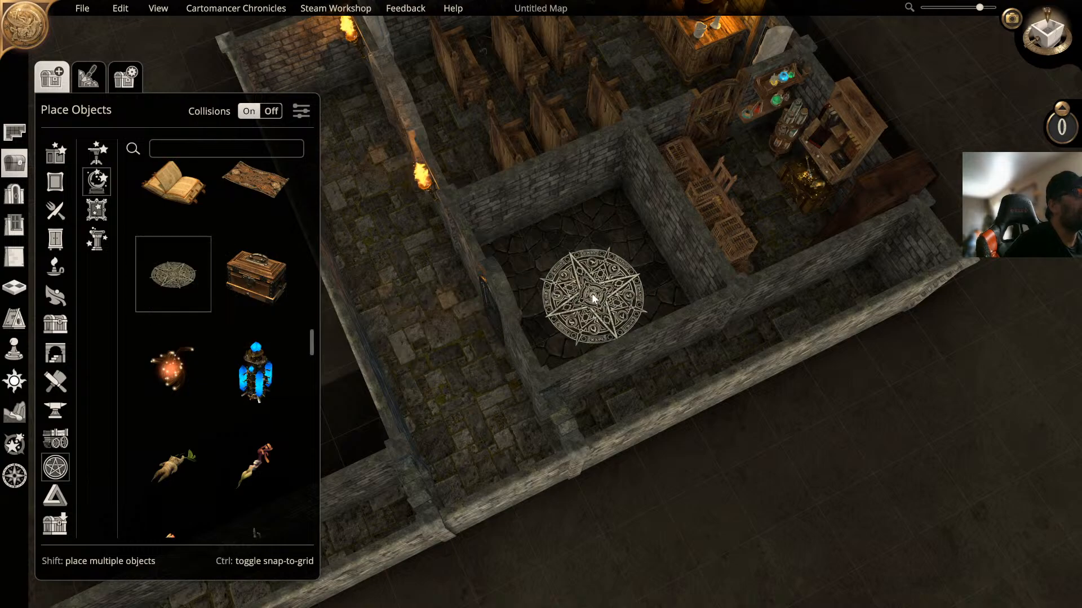
left_click(587, 294)
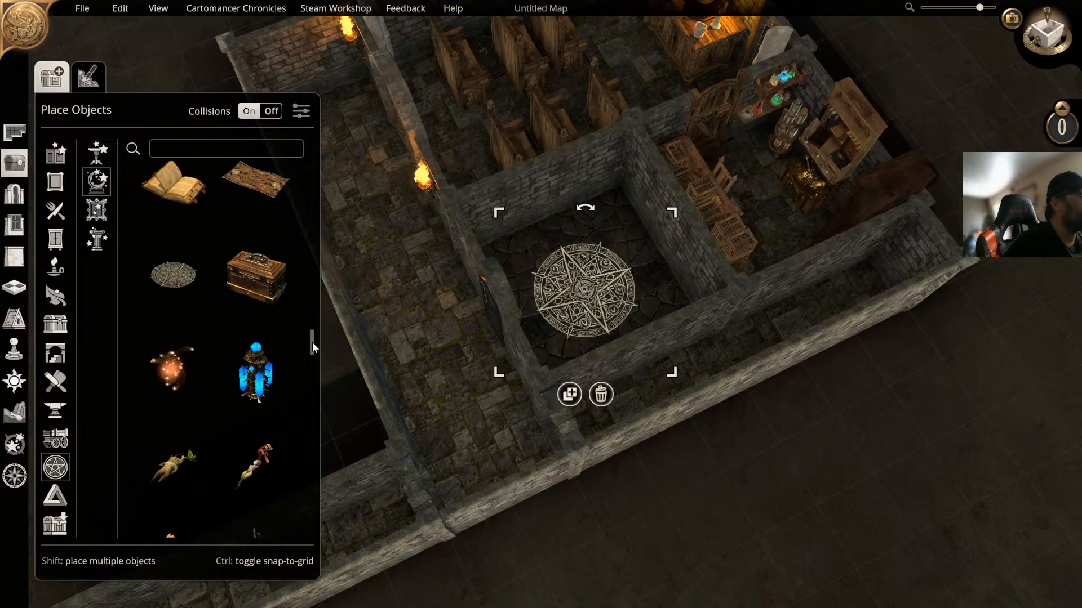
Step: Place the smaller green-steaming Witches' Cauldron at the centre of the star circle in the small room
left_click_drag(312, 343, 302, 381)
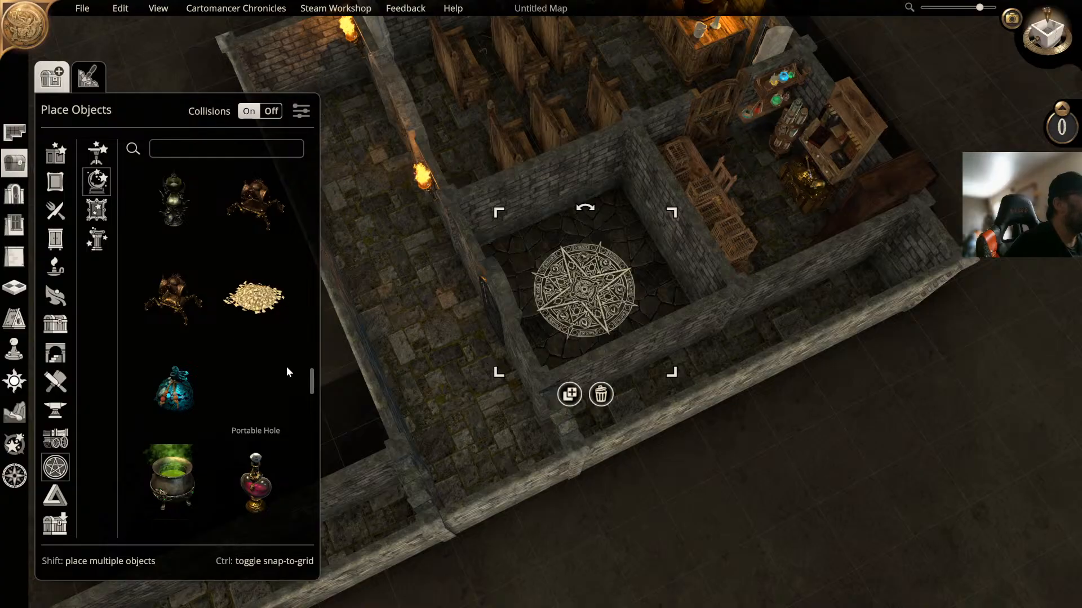
left_click_drag(312, 383, 299, 523)
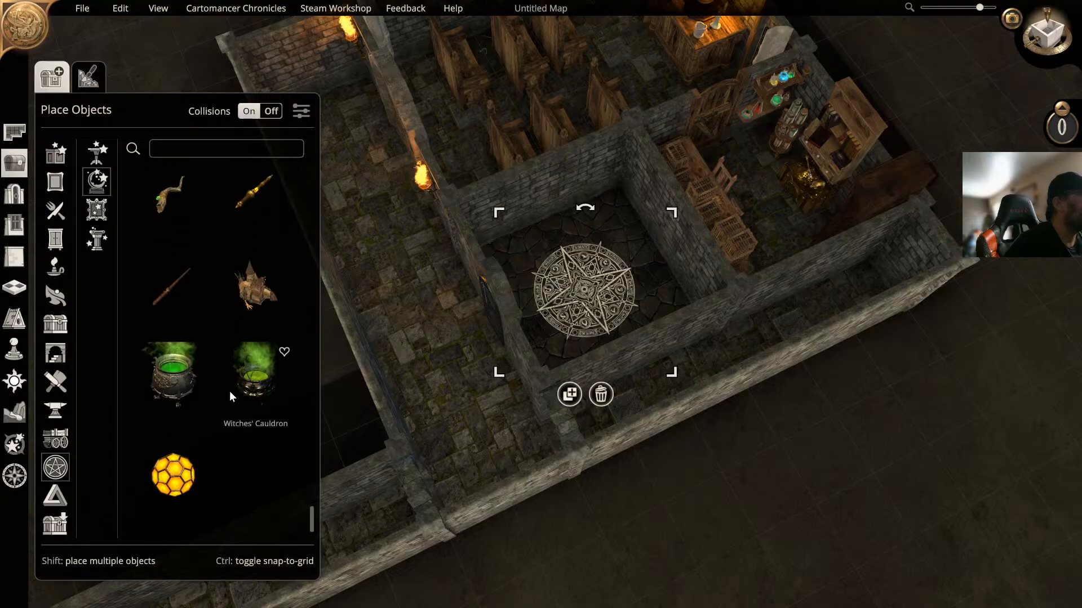
left_click(184, 380)
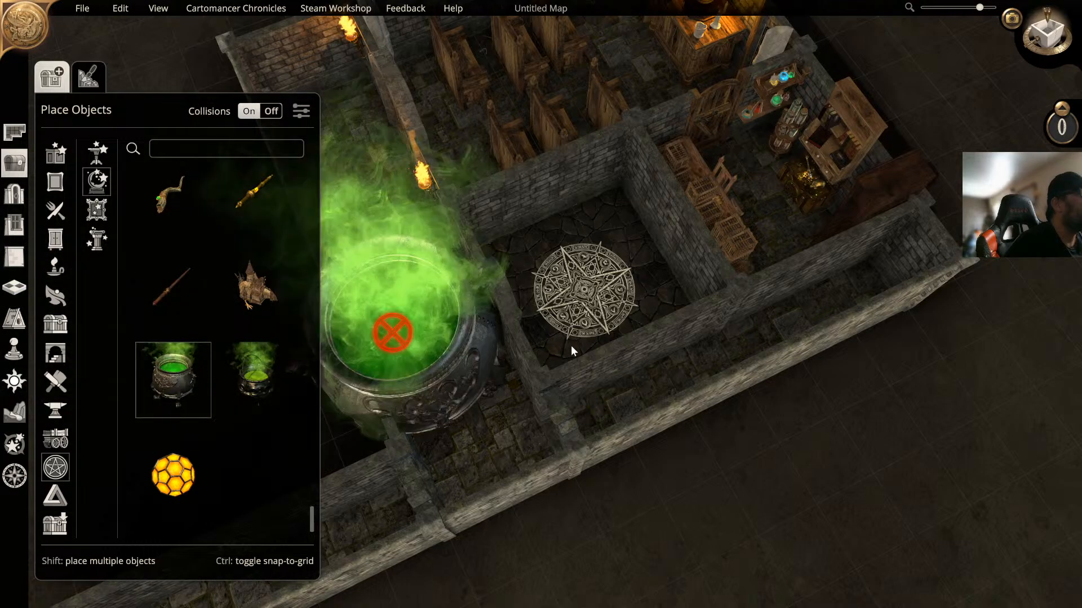
left_click(262, 380)
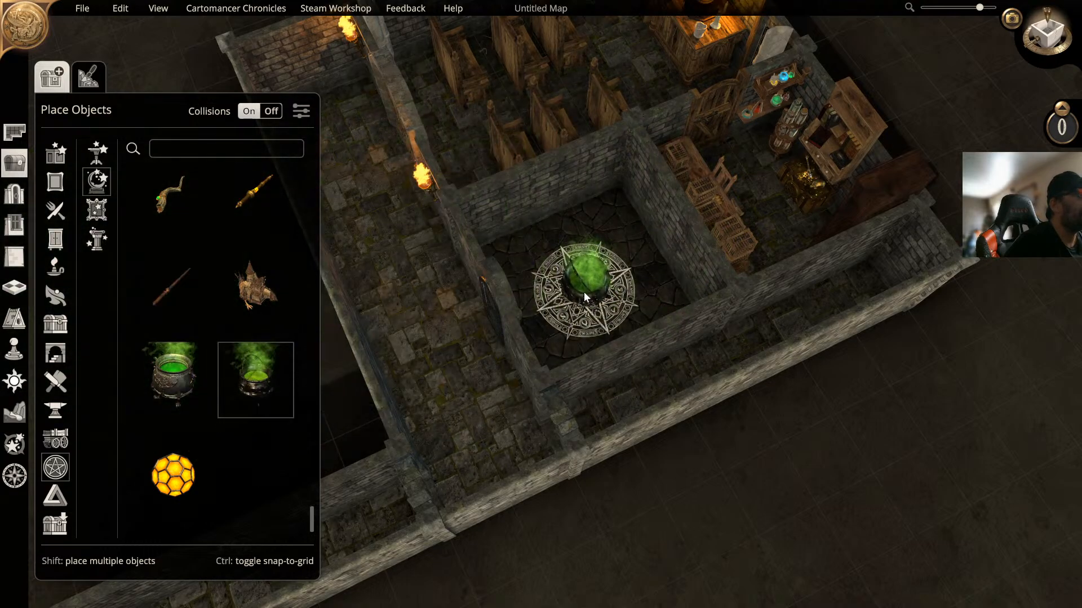
left_click(584, 293)
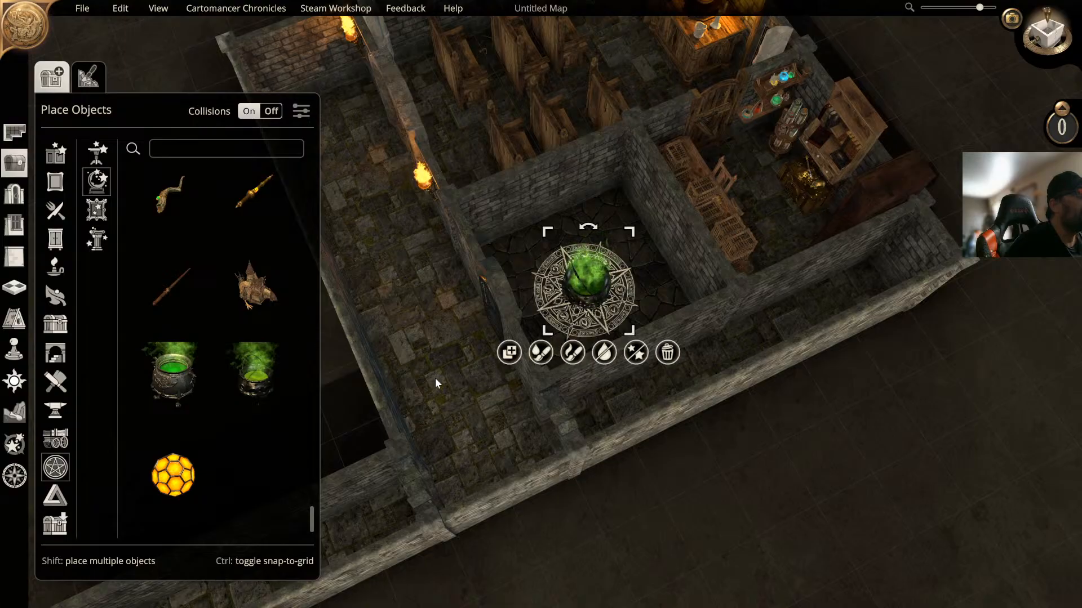
Step: Set the map's time of day to night and check how the cauldron room looks in the dark
right_click_drag(550, 294, 501, 340)
middle_click_drag(501, 341, 574, 305)
scroll(581, 287, "down", 4)
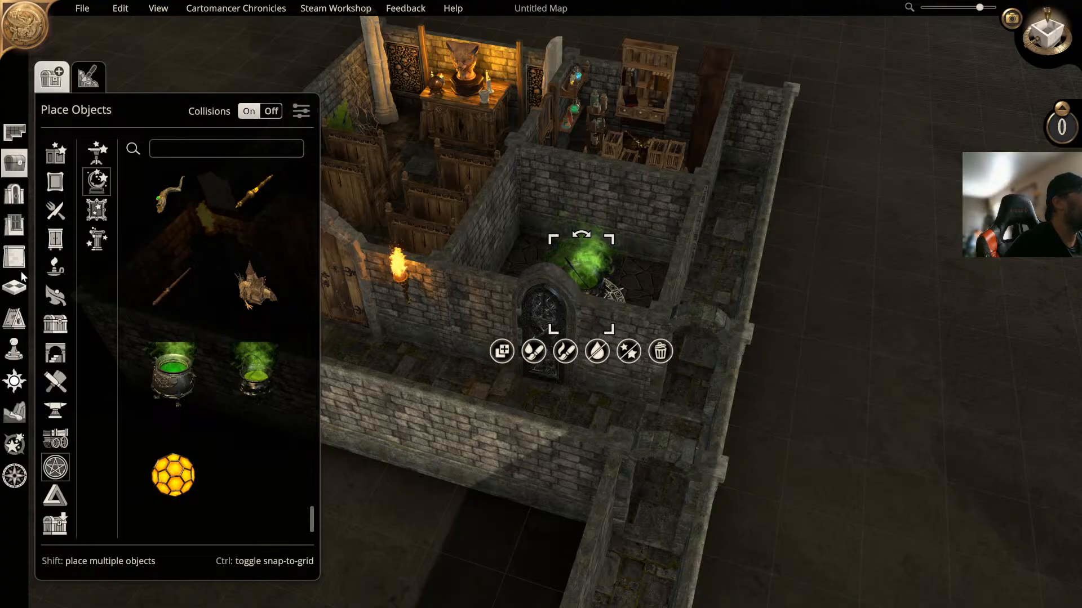
left_click(14, 382)
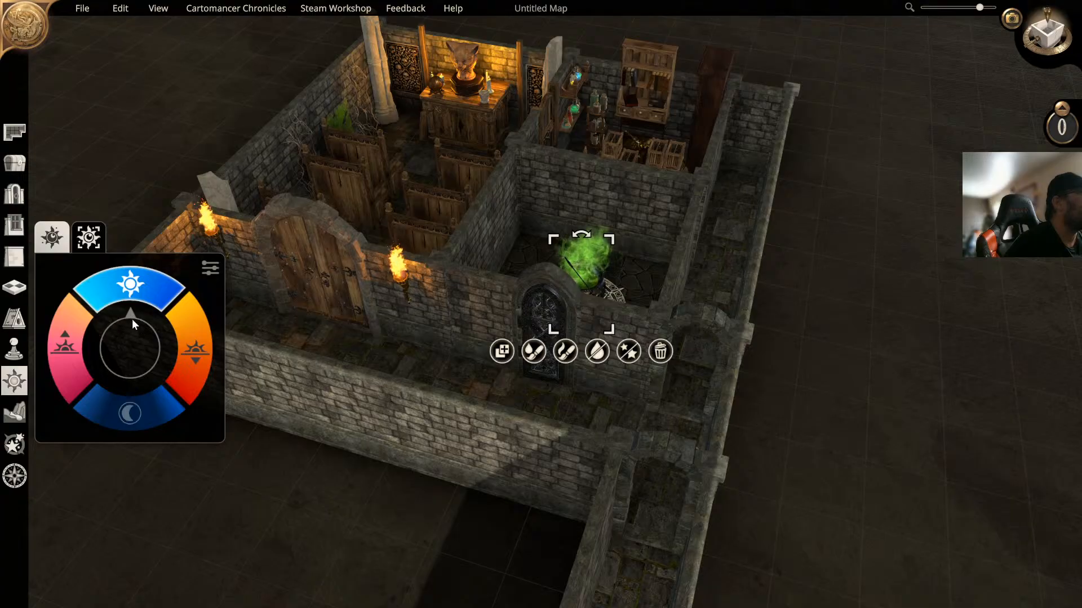
left_click(136, 415)
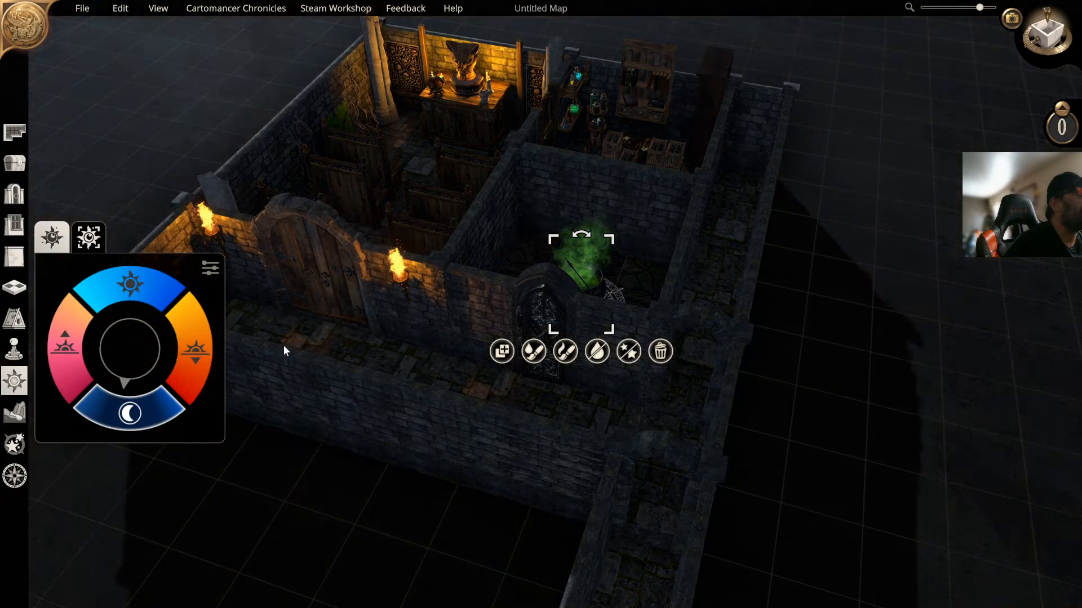
middle_click_drag(302, 336, 356, 386)
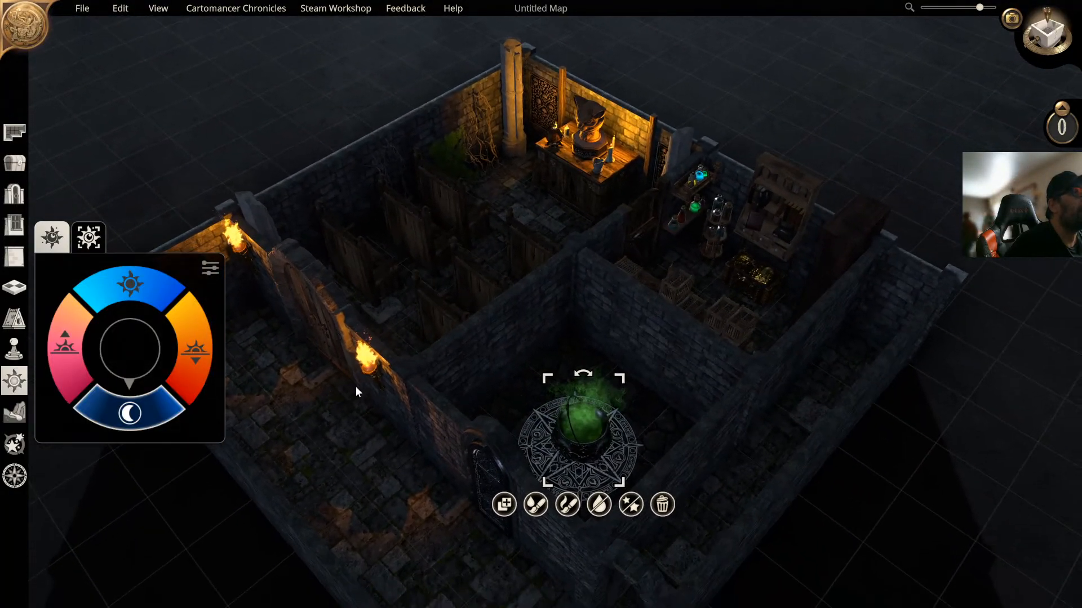
Step: Search the magical objects for "light" and examine the wall-mounted, abstract and post-mounted lights for the wizard chamber
left_click(14, 164)
left_click(207, 150)
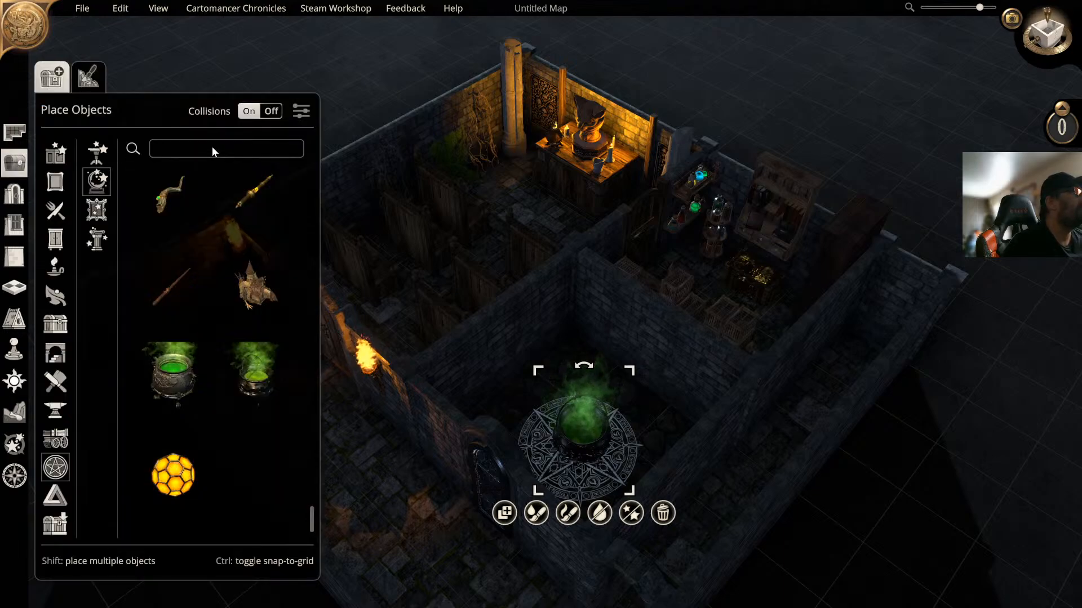
type("l")
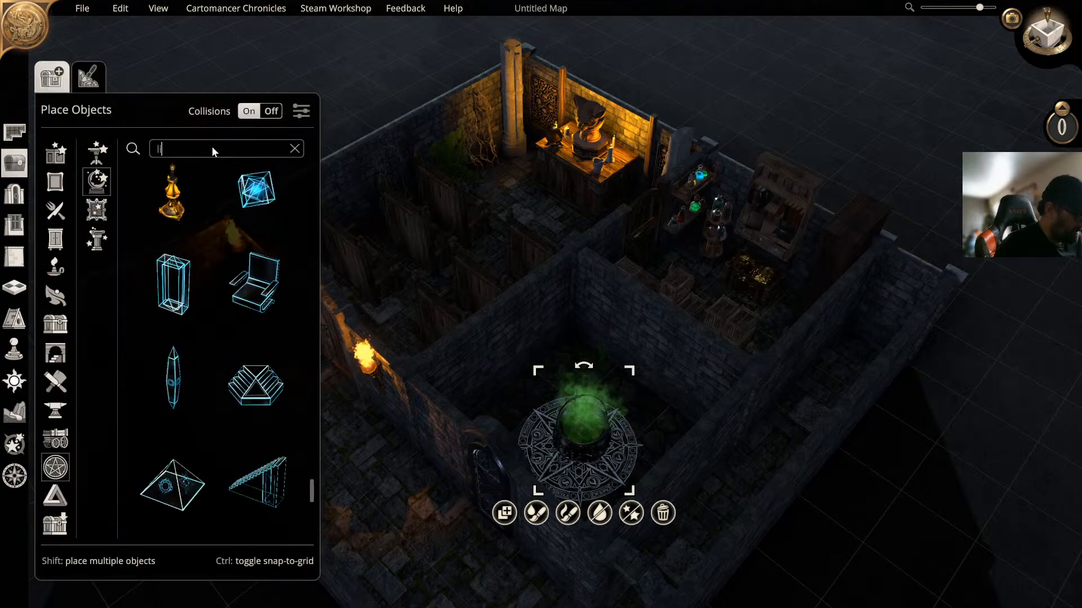
type("ight")
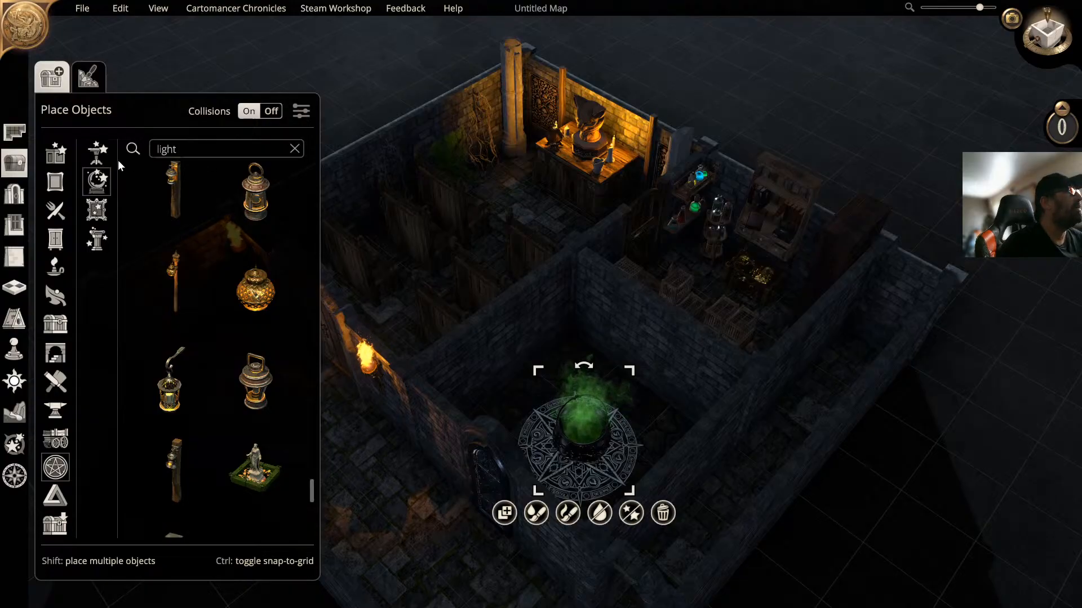
left_click(60, 274)
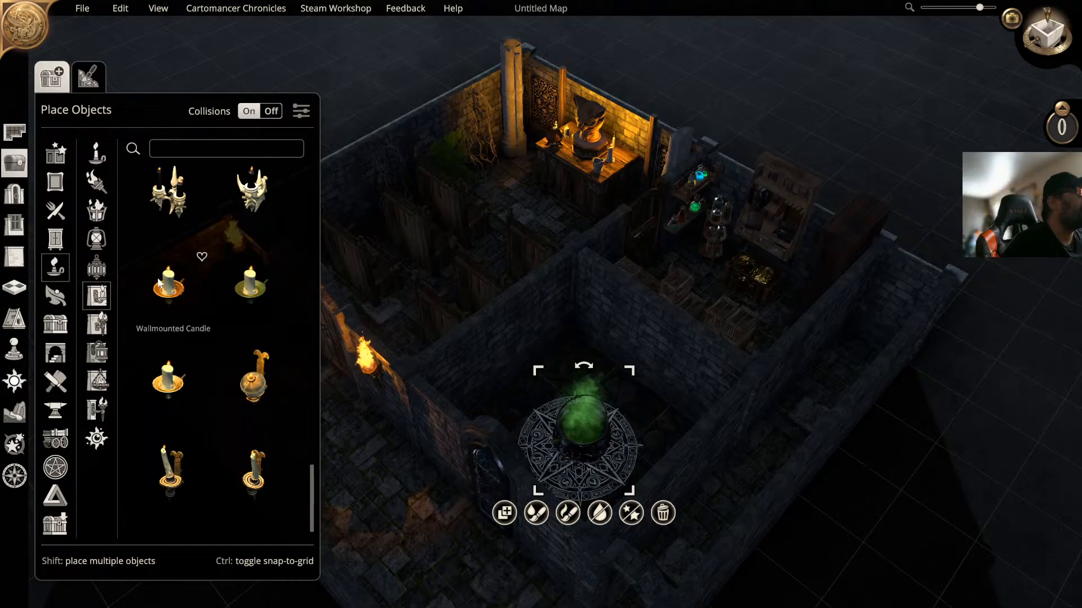
scroll(158, 278, "up", 1)
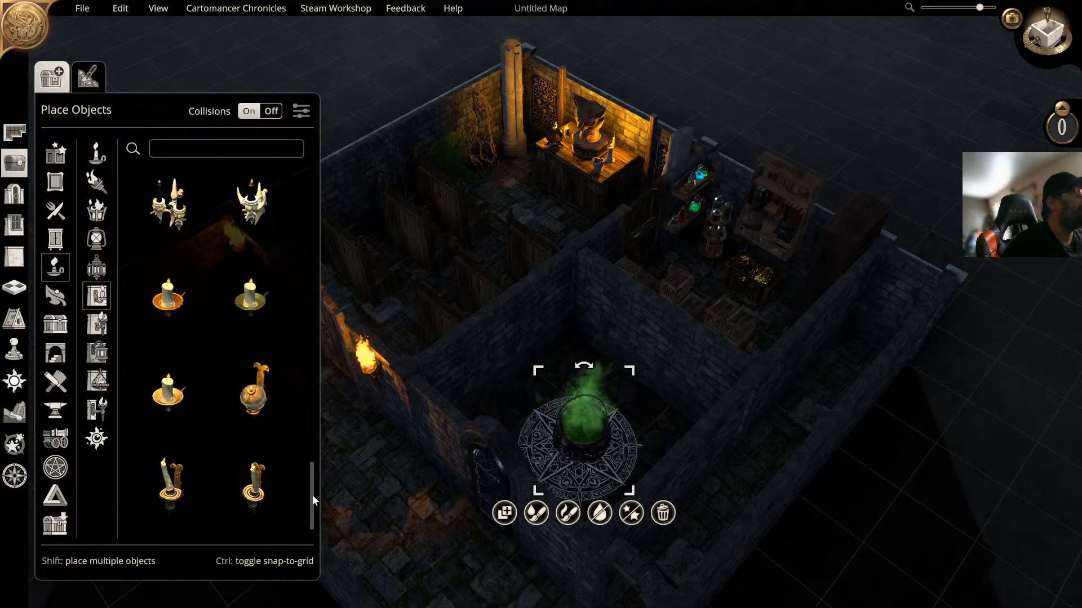
left_click_drag(310, 479, 339, 161)
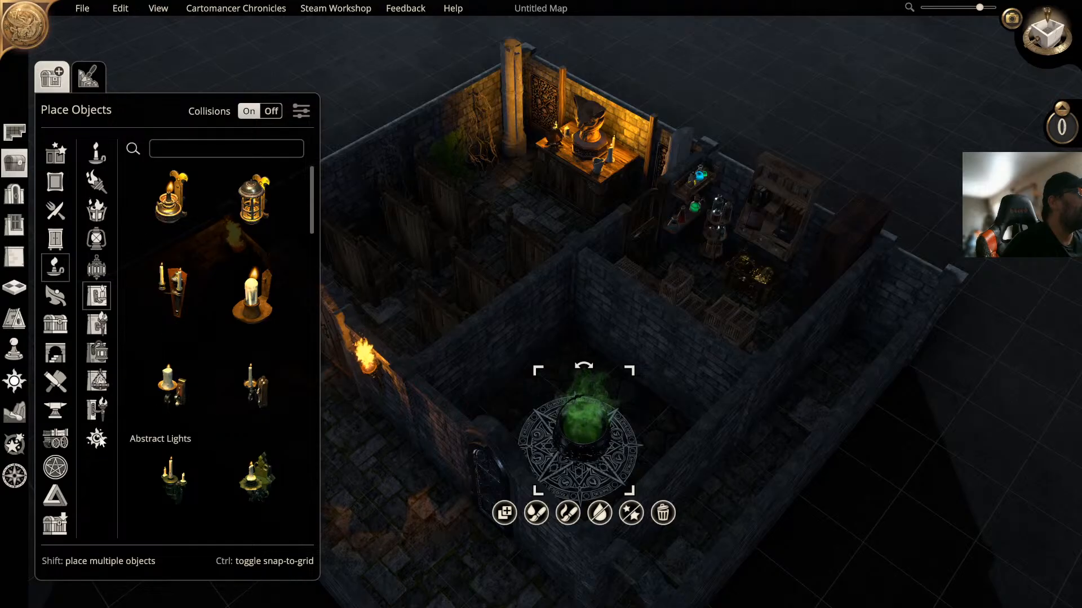
left_click(97, 438)
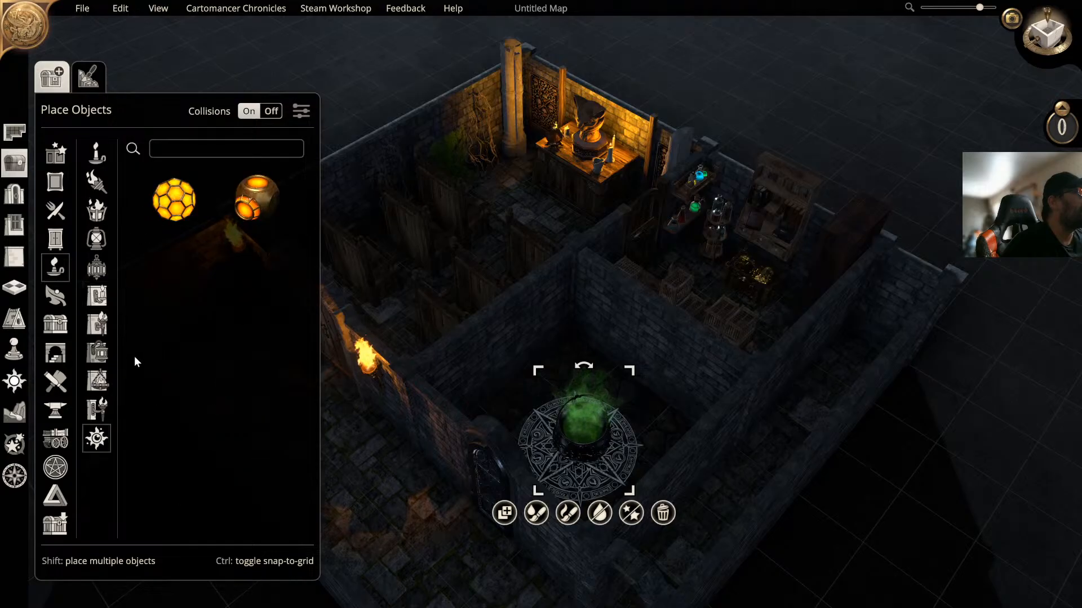
left_click(98, 410)
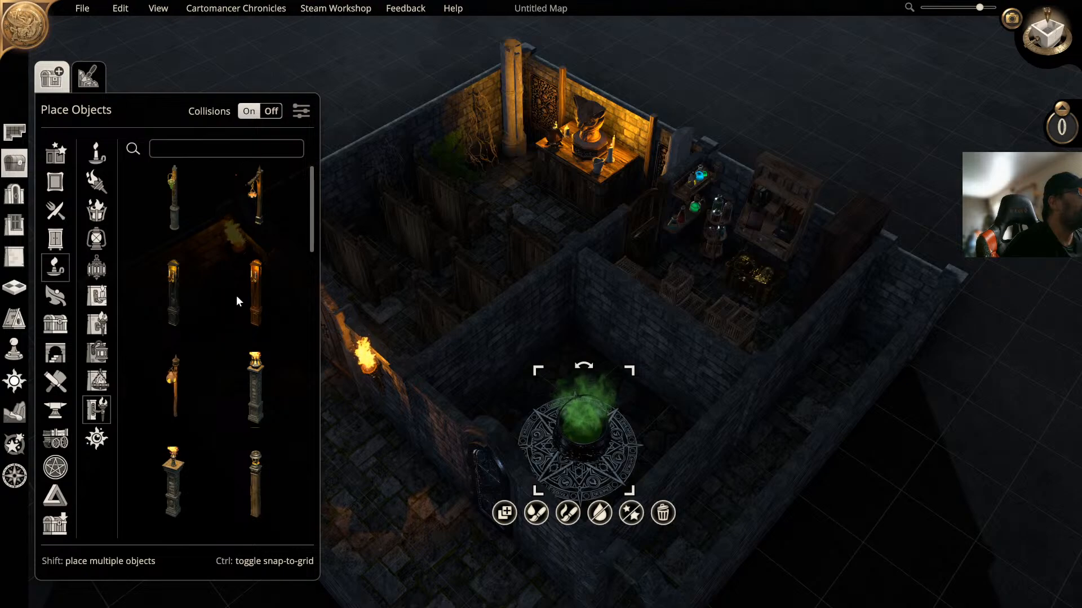
Step: Try several post-mounted lights and place a dark post lamp in the small room's back corner behind the cauldron
left_click(174, 198)
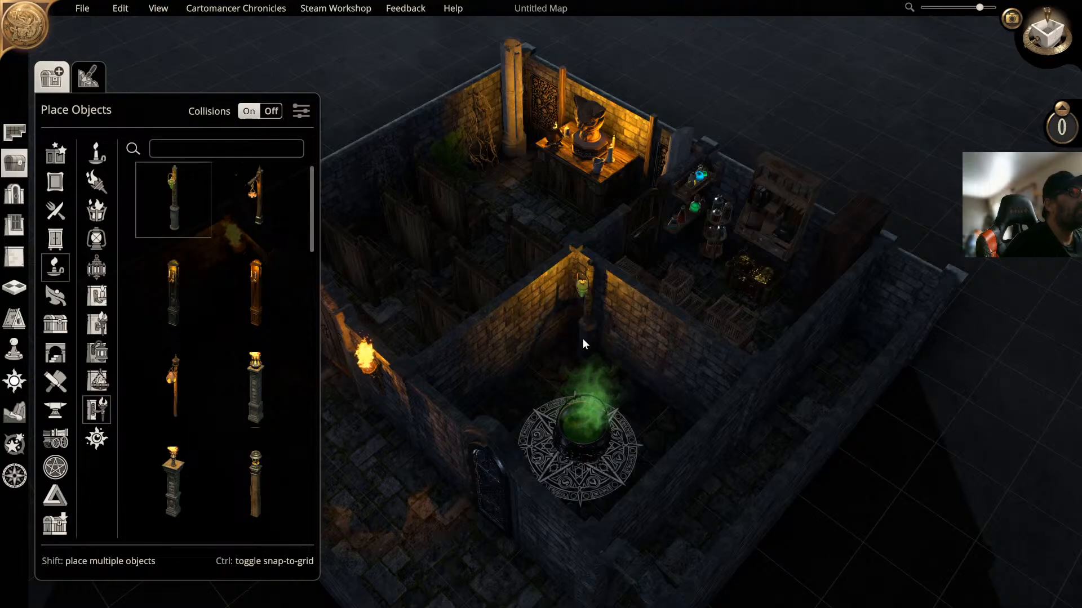
left_click(272, 212)
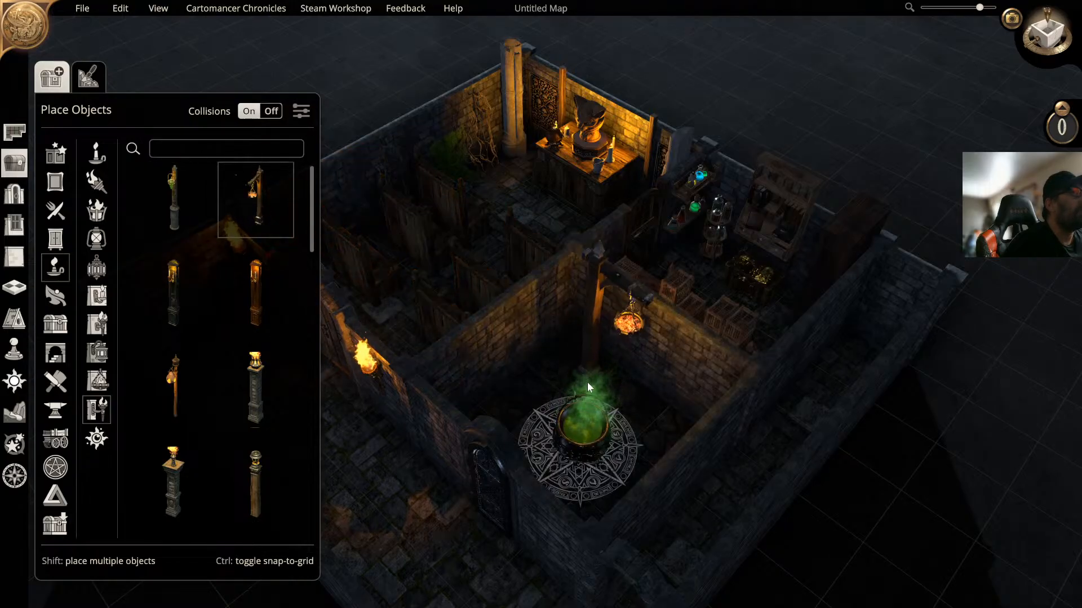
scroll(231, 345, "down", 2)
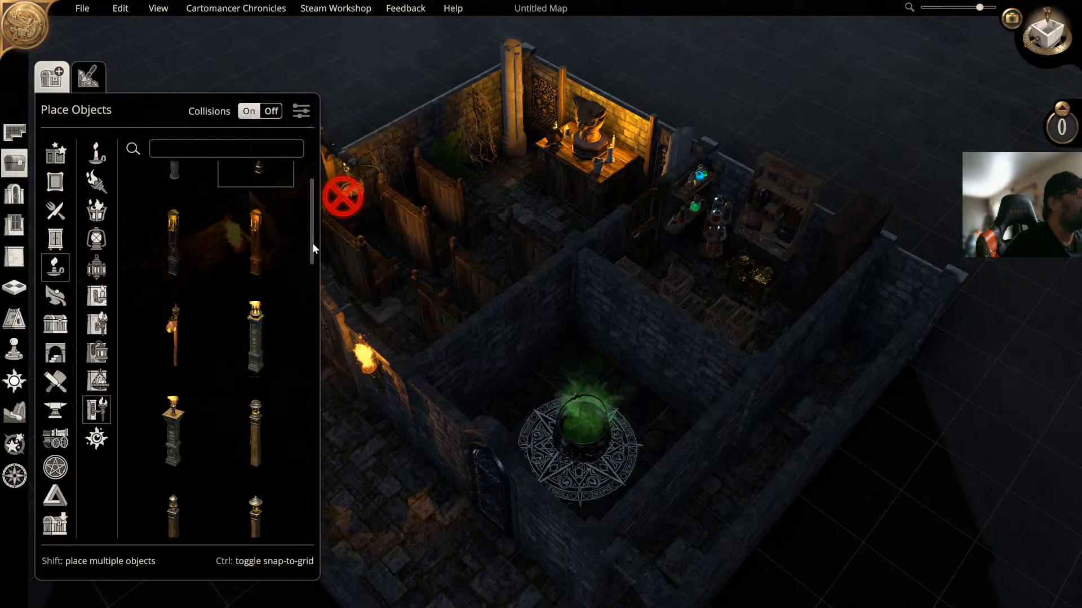
left_click_drag(312, 243, 307, 279)
left_click(173, 214)
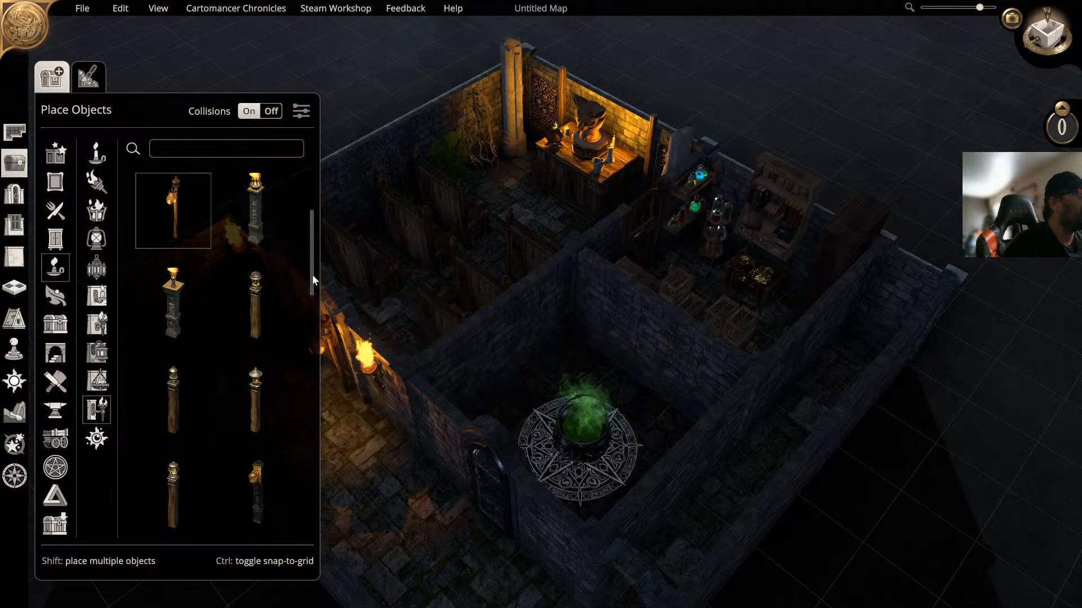
left_click_drag(312, 275, 308, 310)
scroll(305, 354, "down", 3)
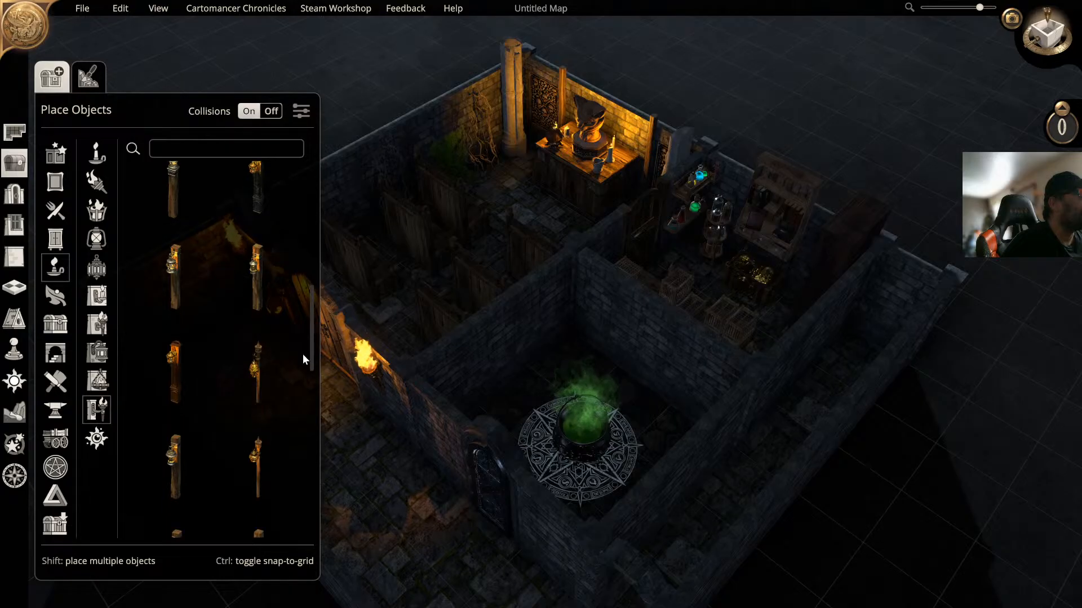
scroll(308, 338, "up", 3)
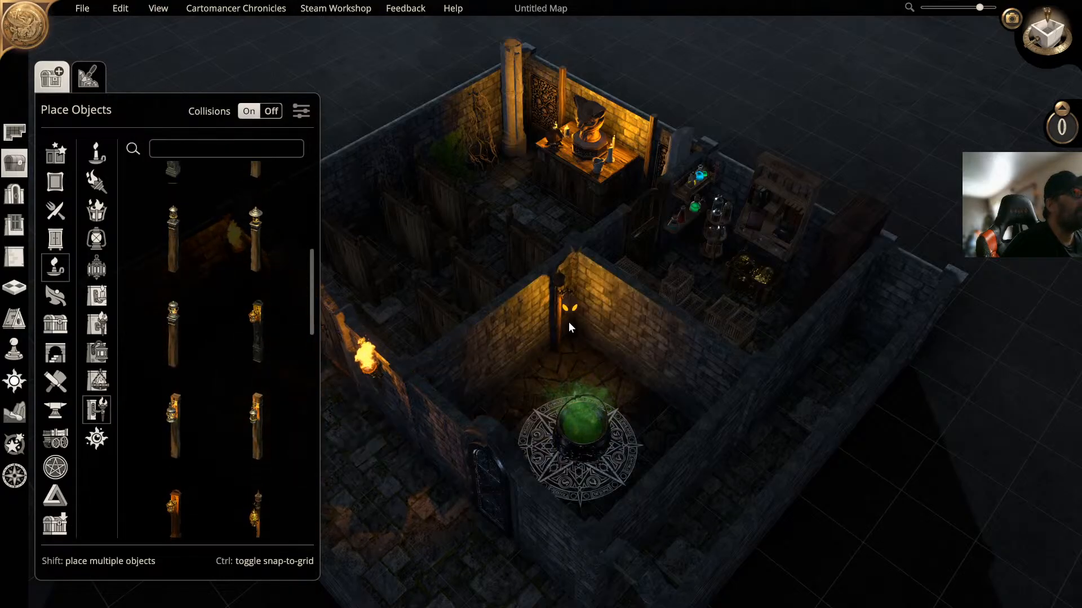
left_click(572, 317)
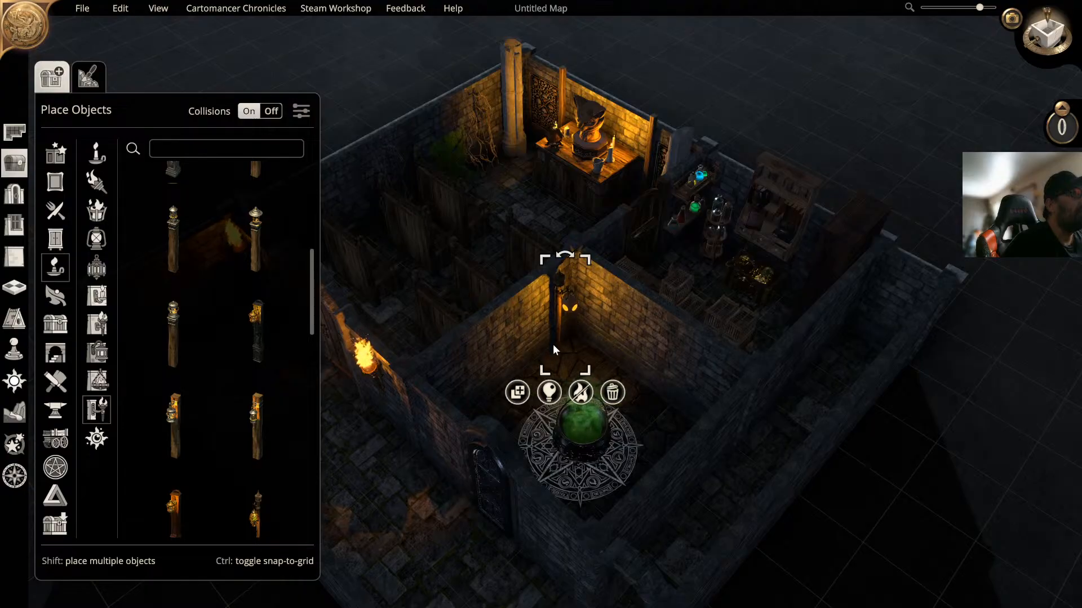
Step: Set the light colour of the corner post lamp to green and toggle its flame effect off and on again
left_click(546, 399)
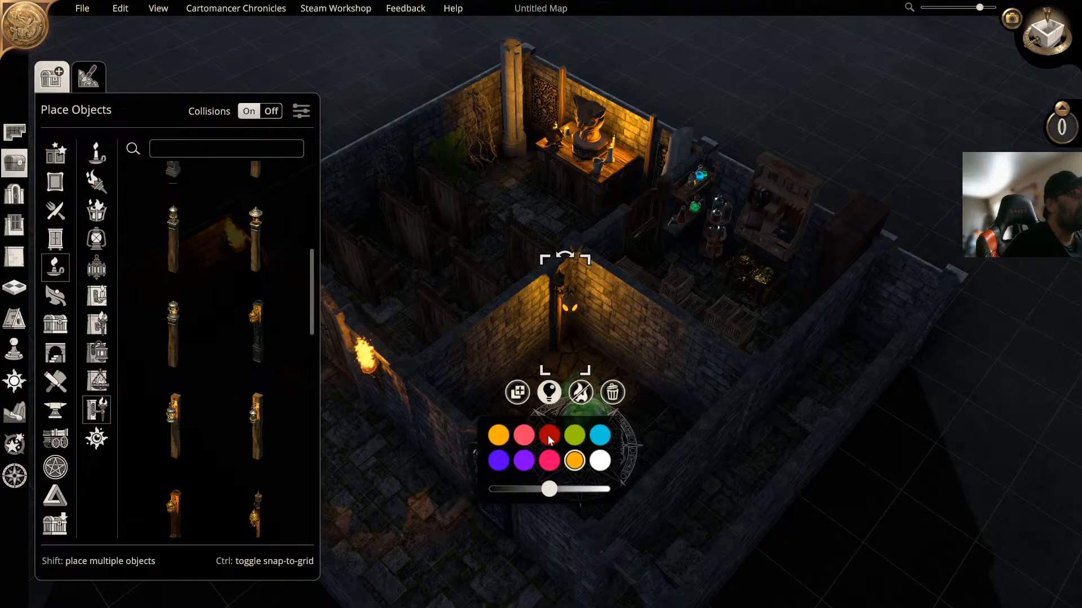
left_click(573, 442)
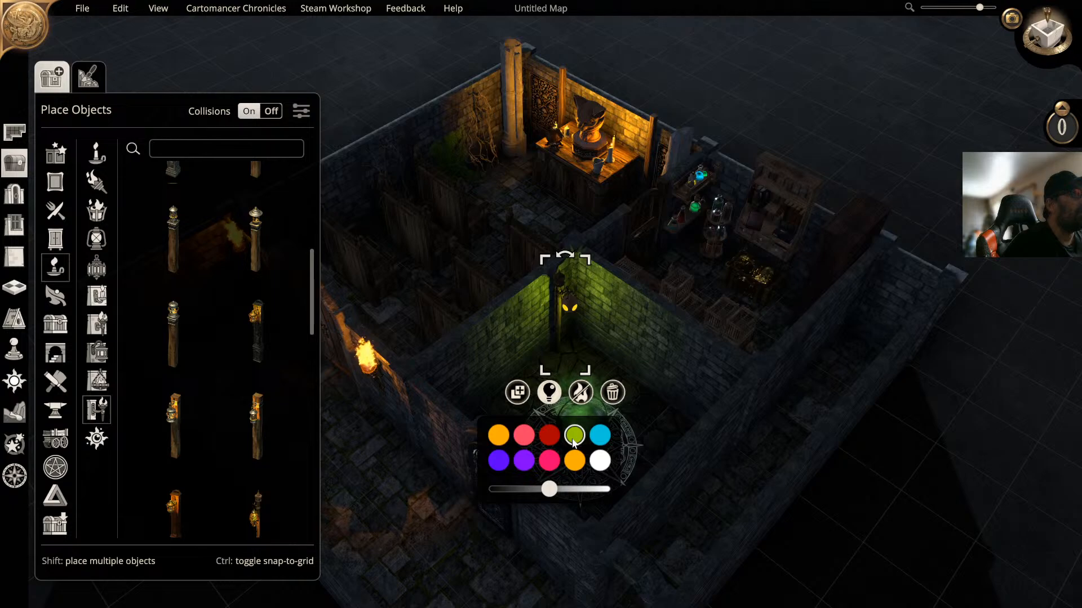
left_click(579, 393)
left_click(580, 393)
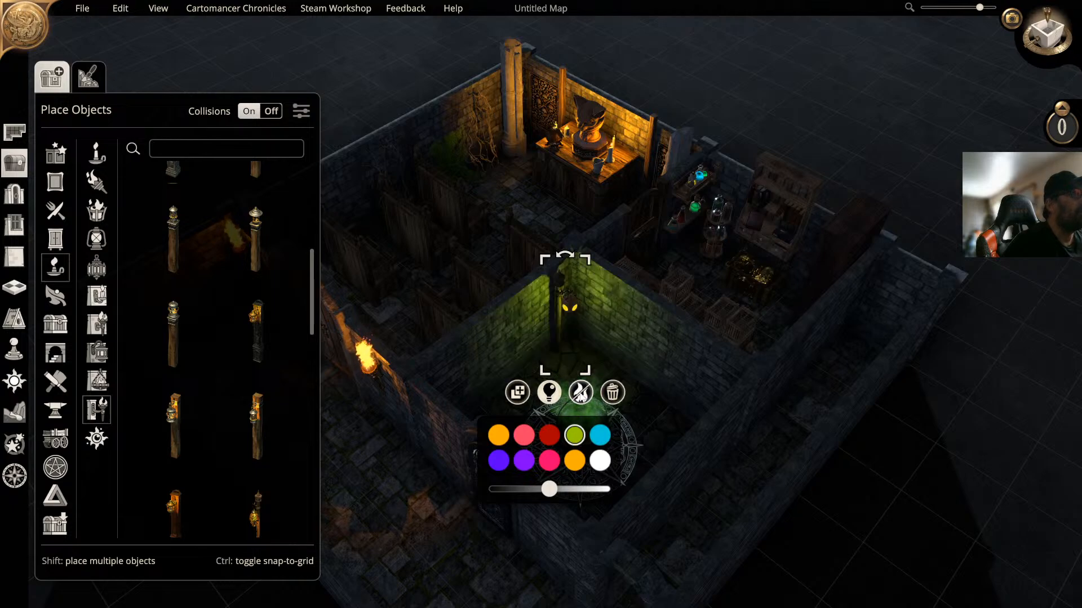
left_click(670, 374)
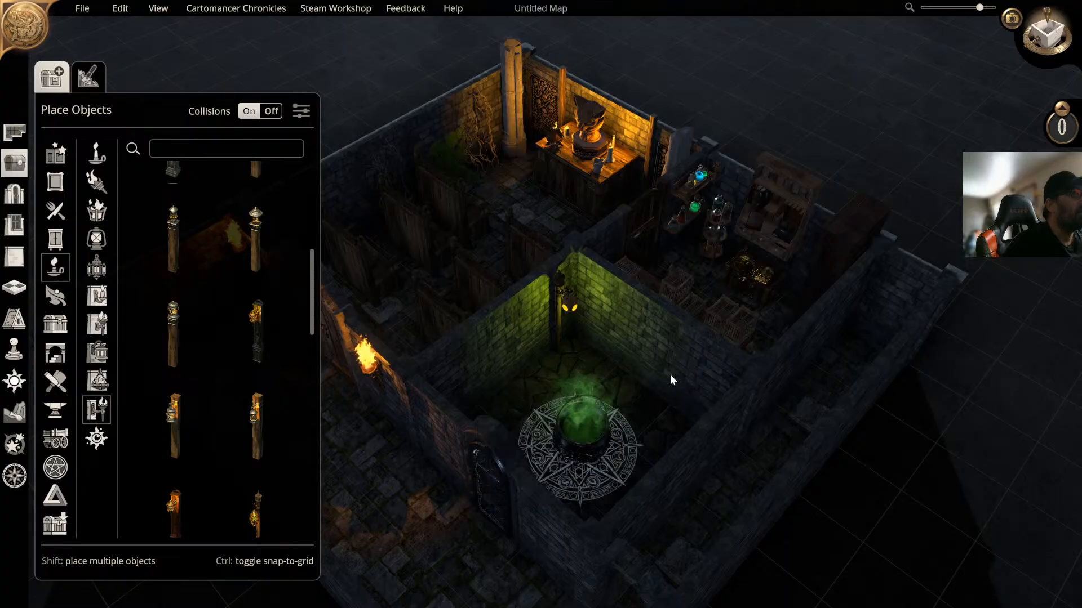
Step: Delete the green-lit post lamp from the small room's back corner and look through further post lanterns
left_click(560, 288)
key("Delete")
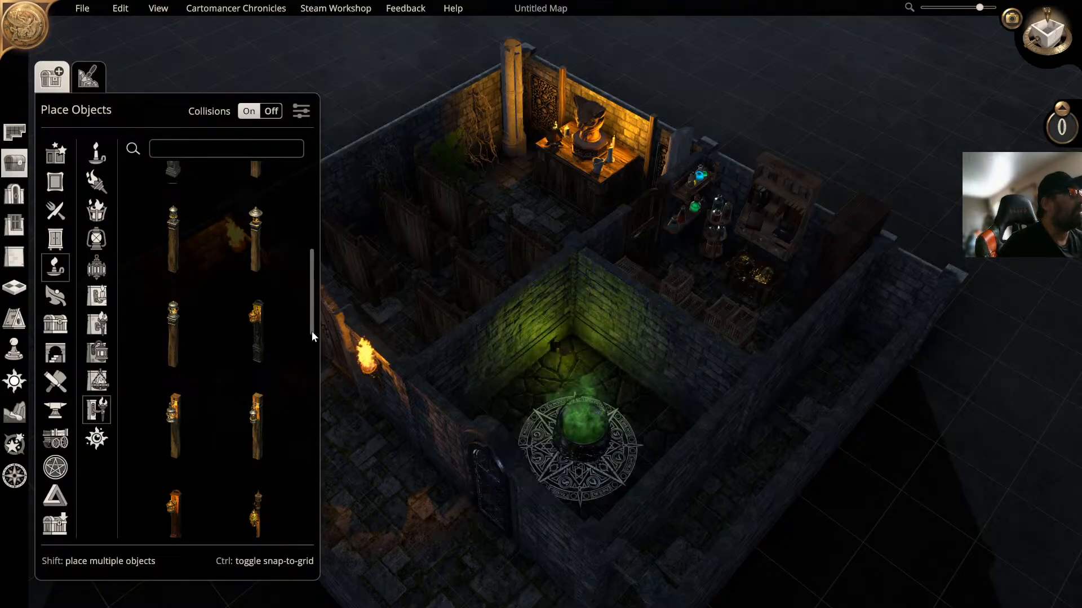
left_click_drag(311, 306, 308, 364)
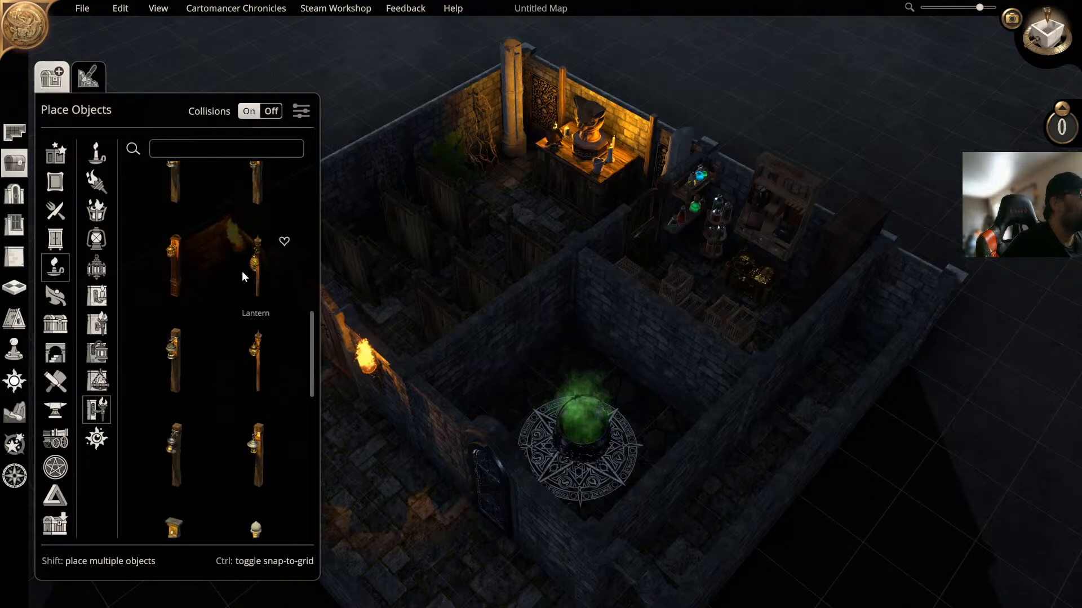
Step: Place a wooden post lantern in the small room's back corner behind the cauldron and set its light colour to green
left_click(257, 258)
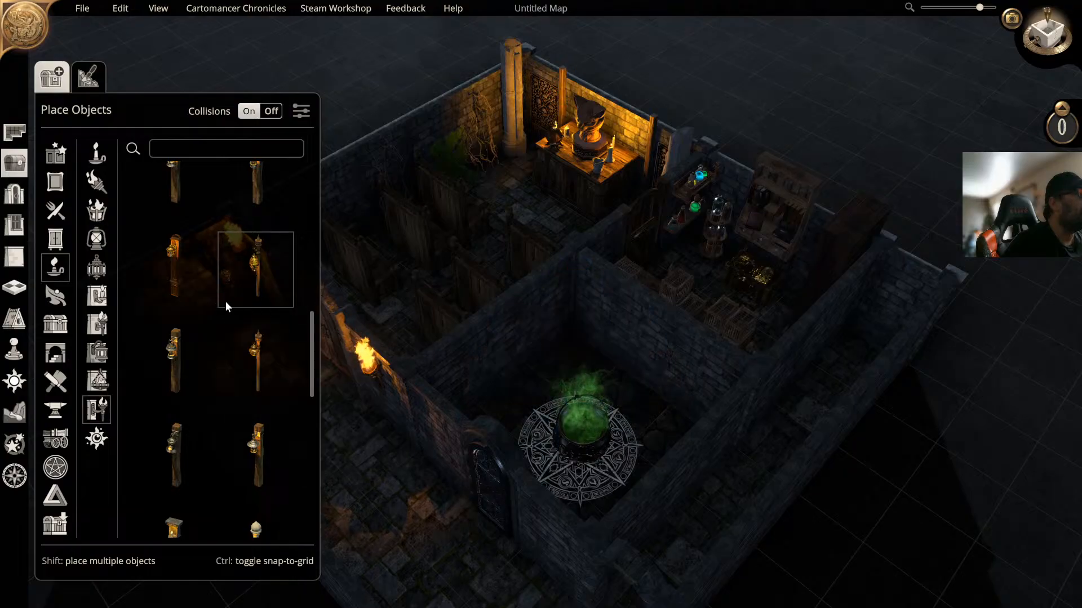
left_click_drag(309, 346, 296, 488)
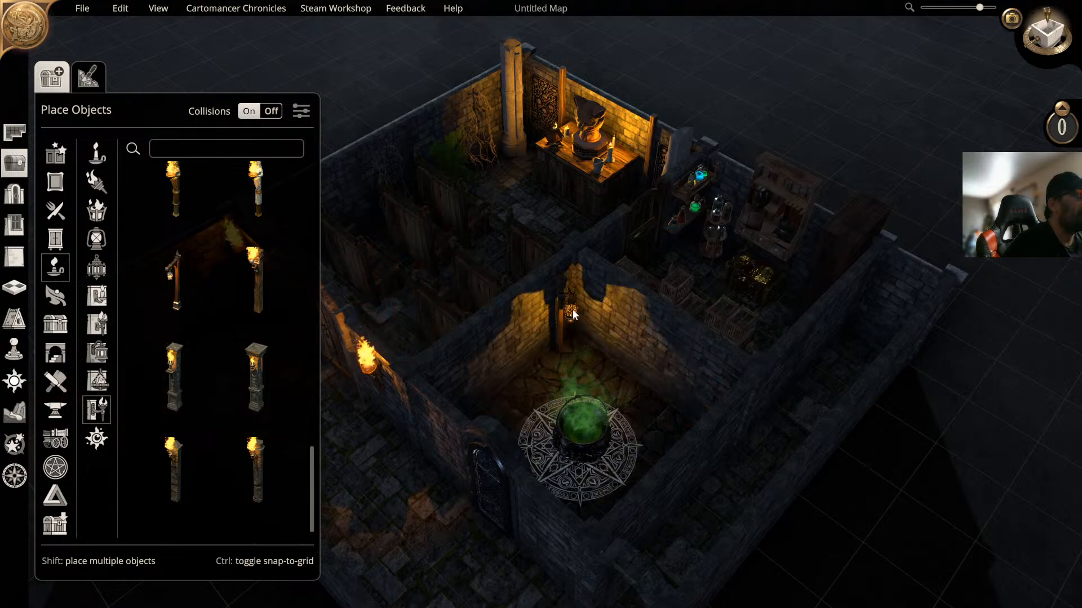
left_click(581, 310)
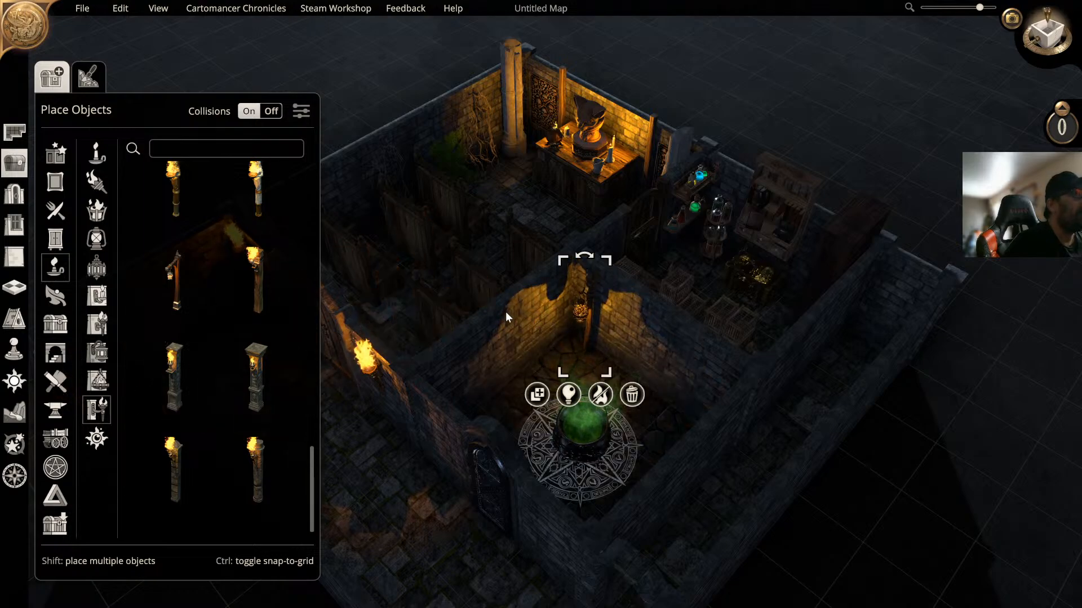
middle_click_drag(505, 312, 525, 327)
left_click(594, 420)
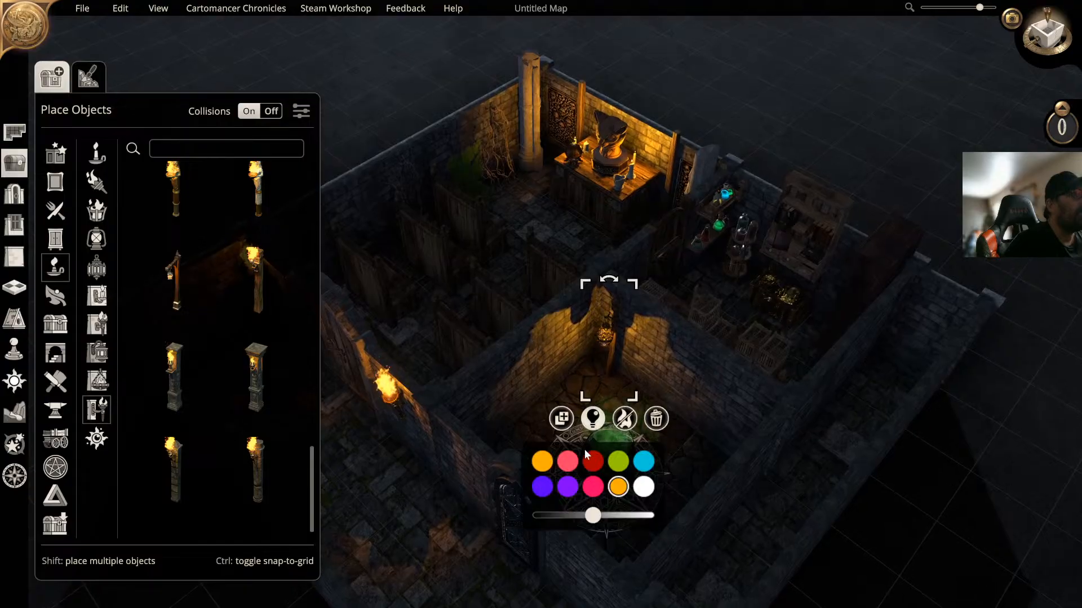
left_click(613, 465)
middle_click_drag(543, 390, 733, 350)
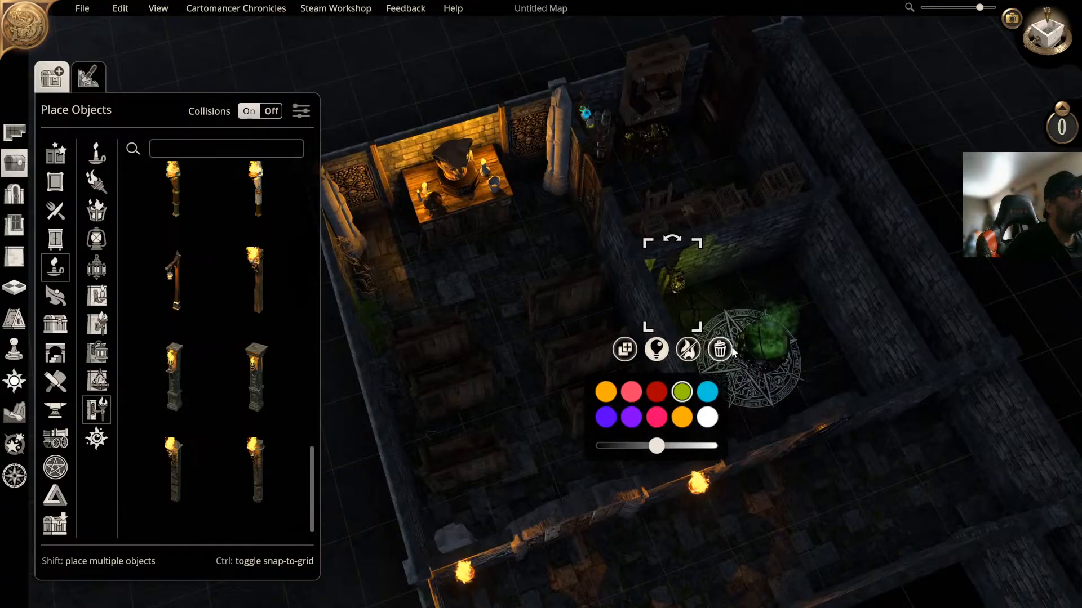
middle_click_drag(809, 362, 685, 373)
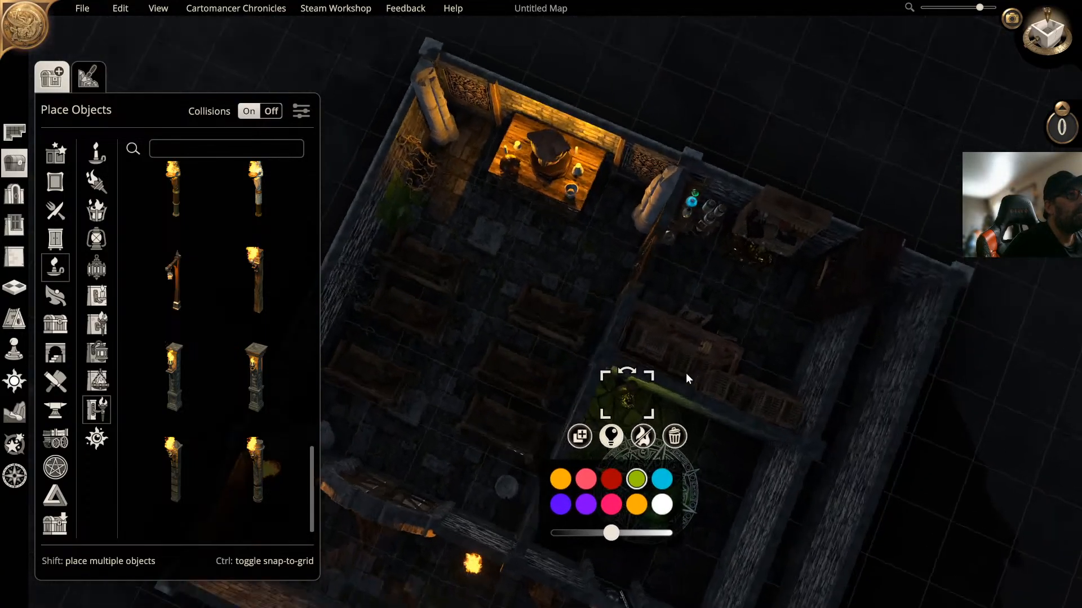
Step: Try to rotate the green-lit post lantern and move it tighter into the small room's back corner
left_click(633, 375)
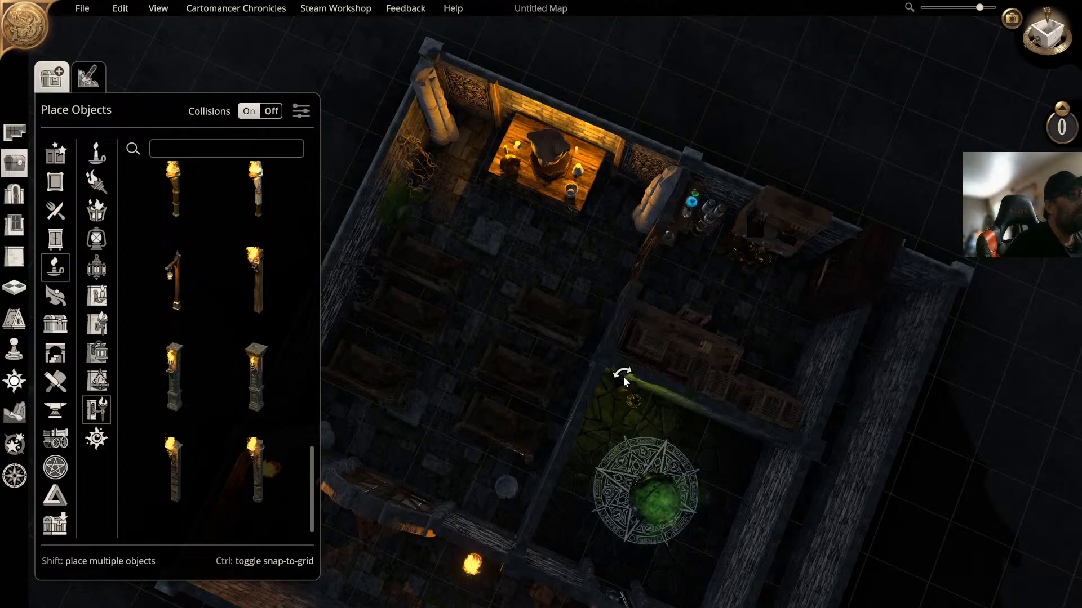
left_click(623, 376)
mouse_move(634, 397)
left_mouse_down()
mouse_move(620, 395)
mouse_move(625, 384)
left_mouse_up()
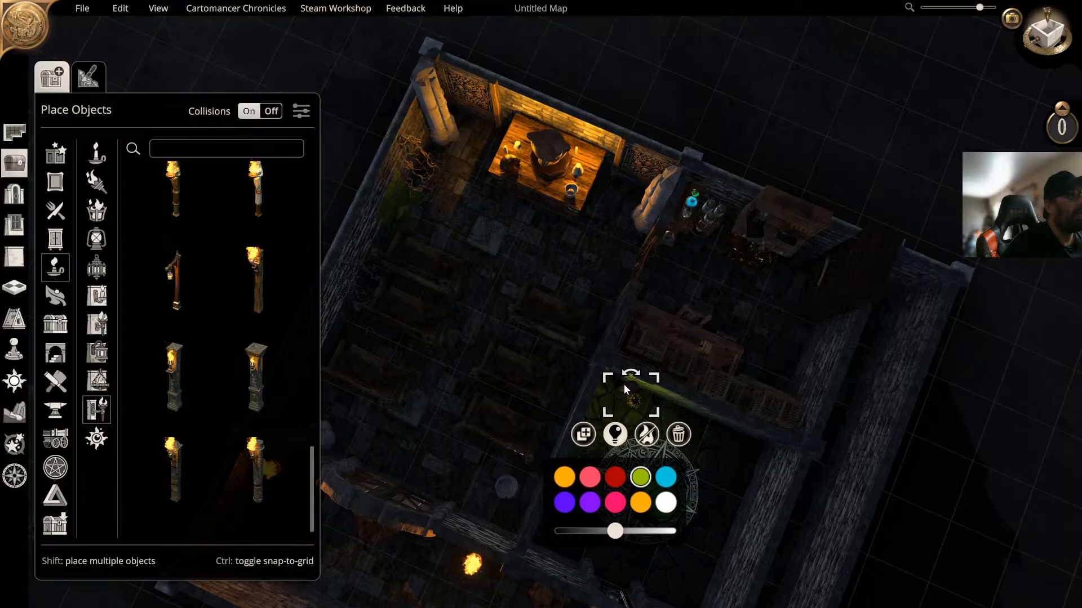
left_click(731, 360)
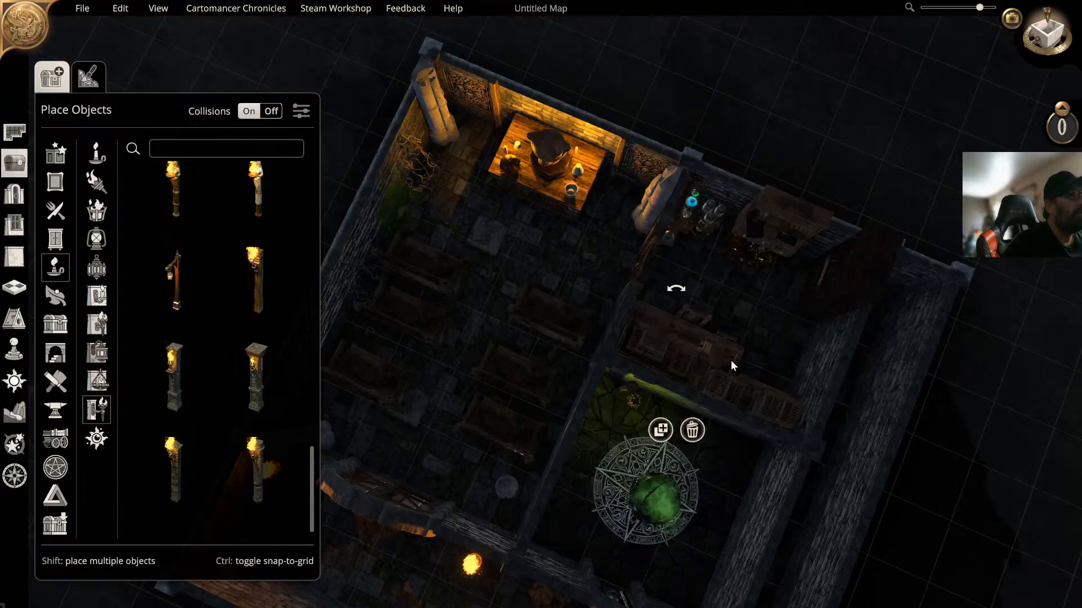
left_click(634, 392)
mouse_move(628, 403)
left_mouse_down()
mouse_move(616, 401)
mouse_move(644, 400)
left_mouse_up()
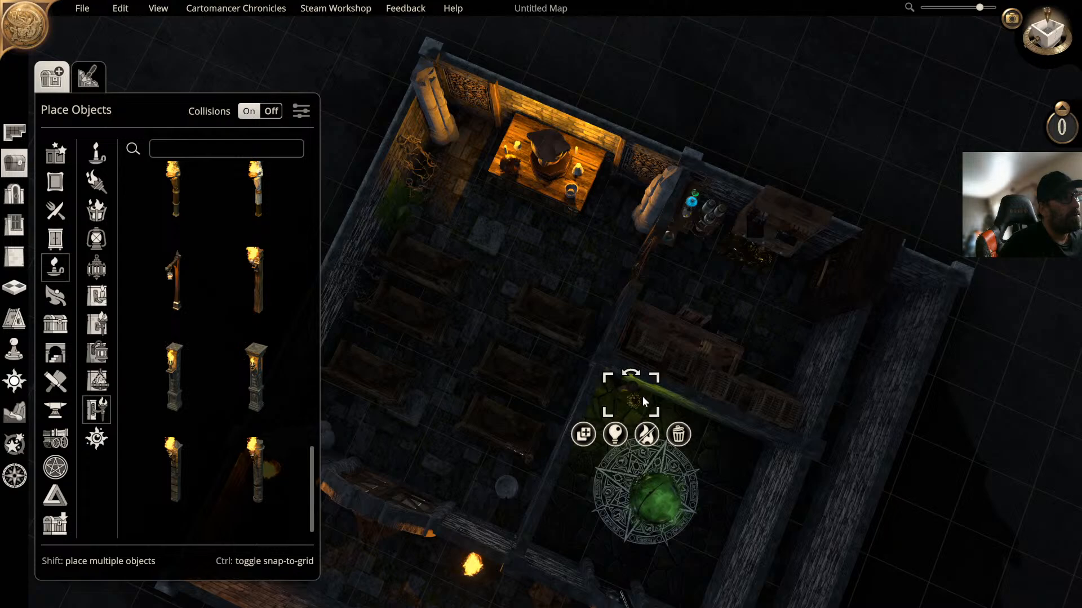
left_click(716, 391)
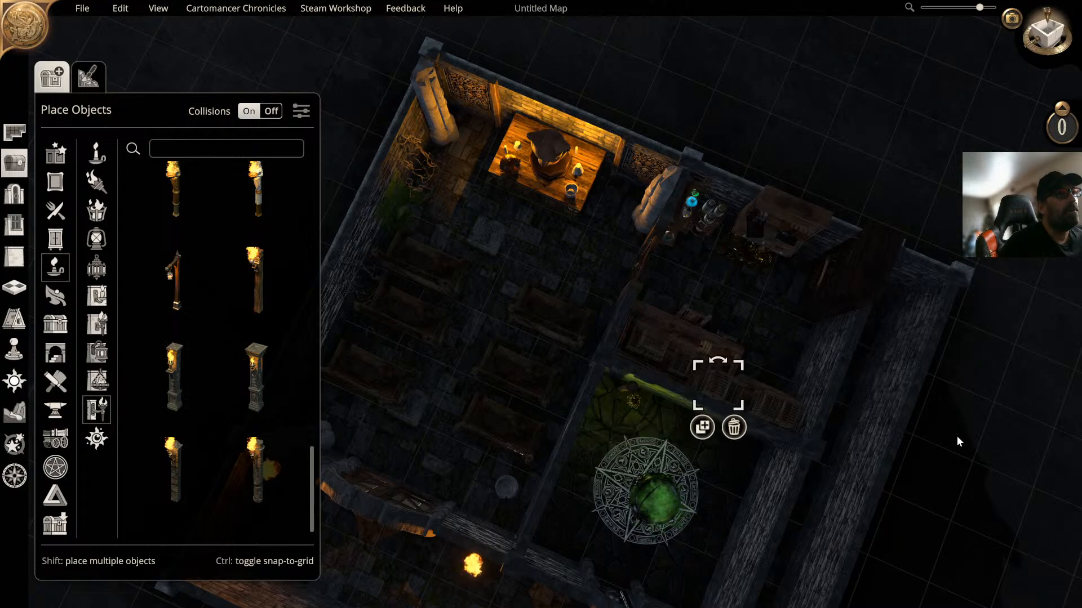
Step: Turn the green-lit post lantern in a close-up view and try to push it towards the corner walls
middle_click_drag(960, 441, 773, 336)
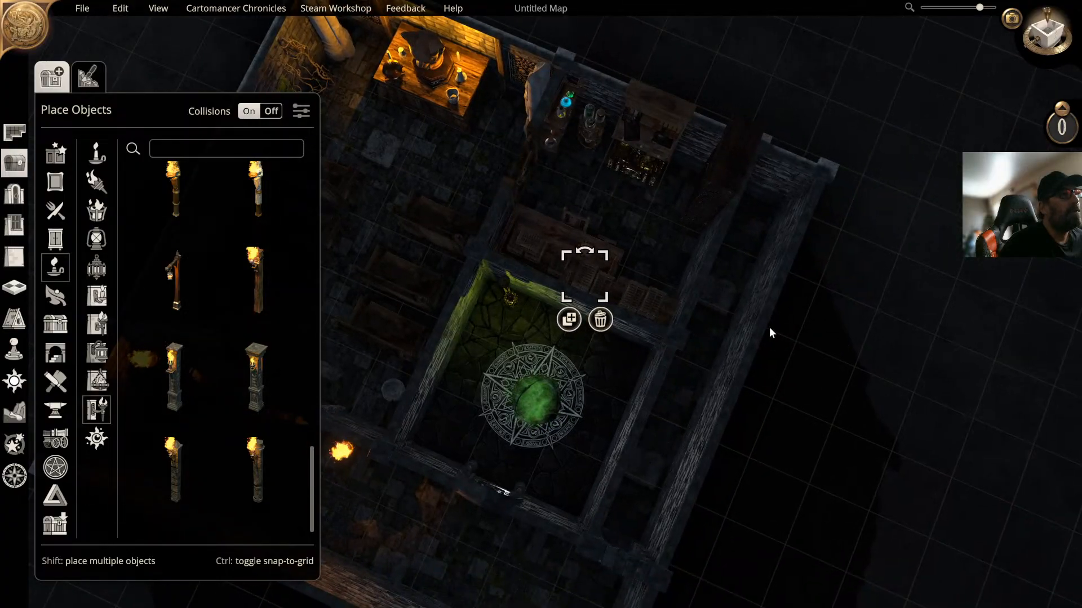
right_click_drag(759, 353, 738, 319)
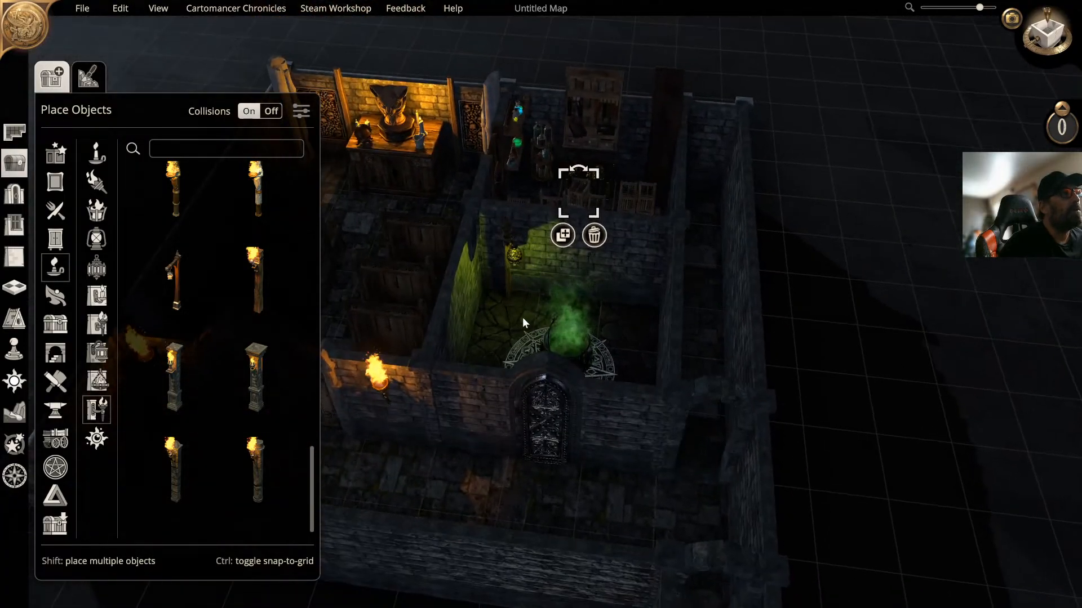
middle_click_drag(546, 272, 629, 350)
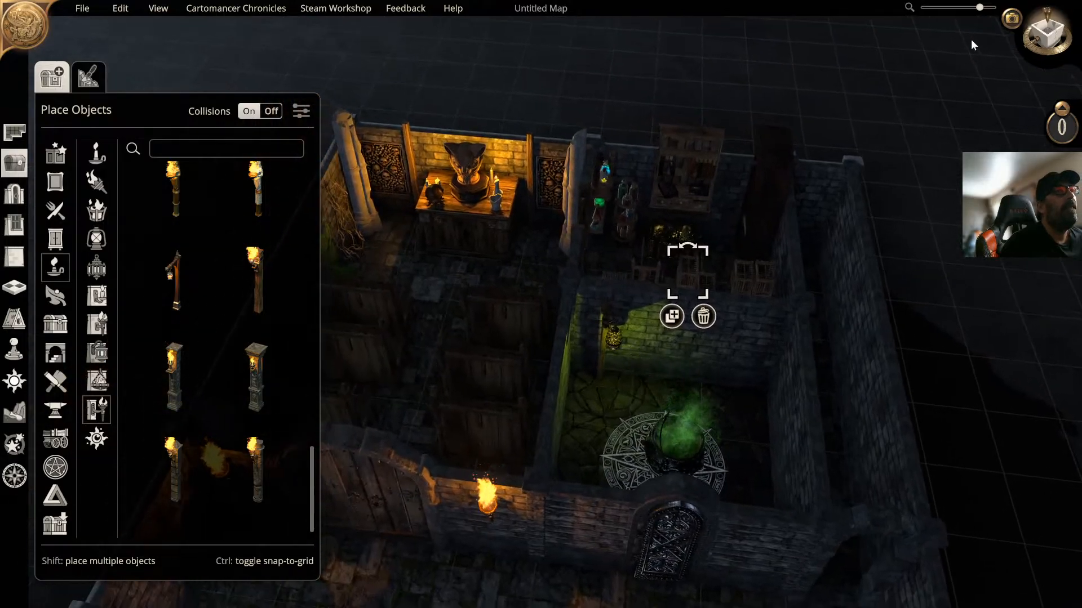
left_click_drag(979, 10, 991, 7)
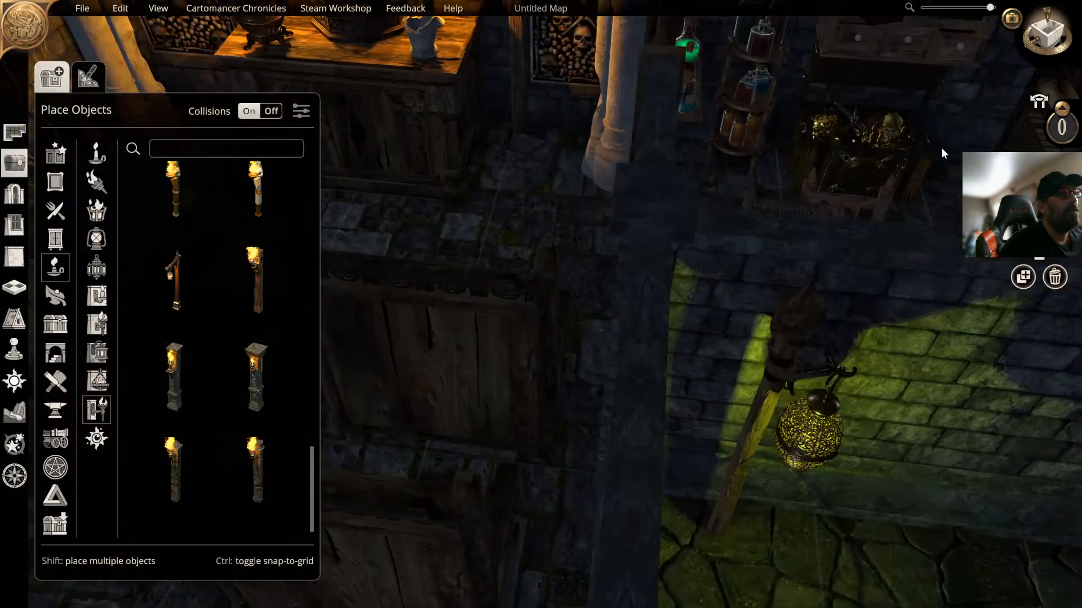
middle_click_drag(865, 240, 758, 145)
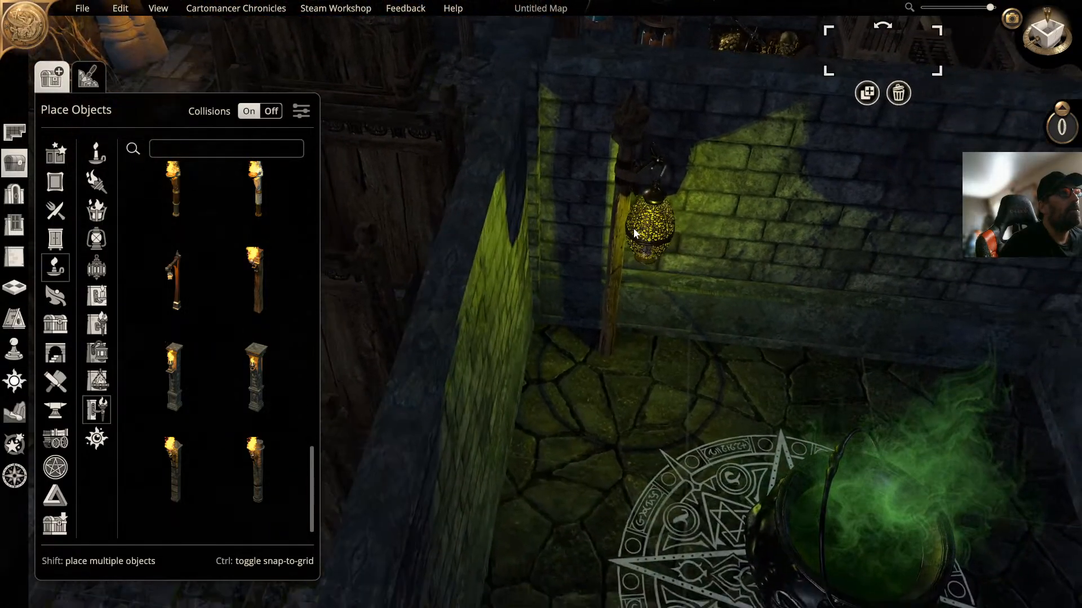
left_click(640, 226)
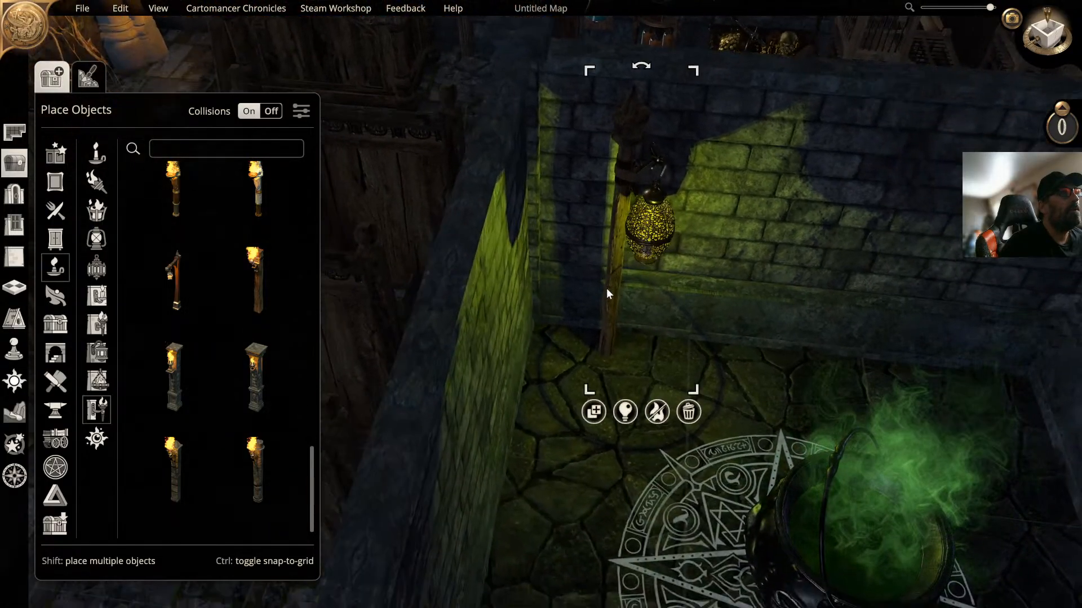
left_click_drag(606, 289, 593, 327)
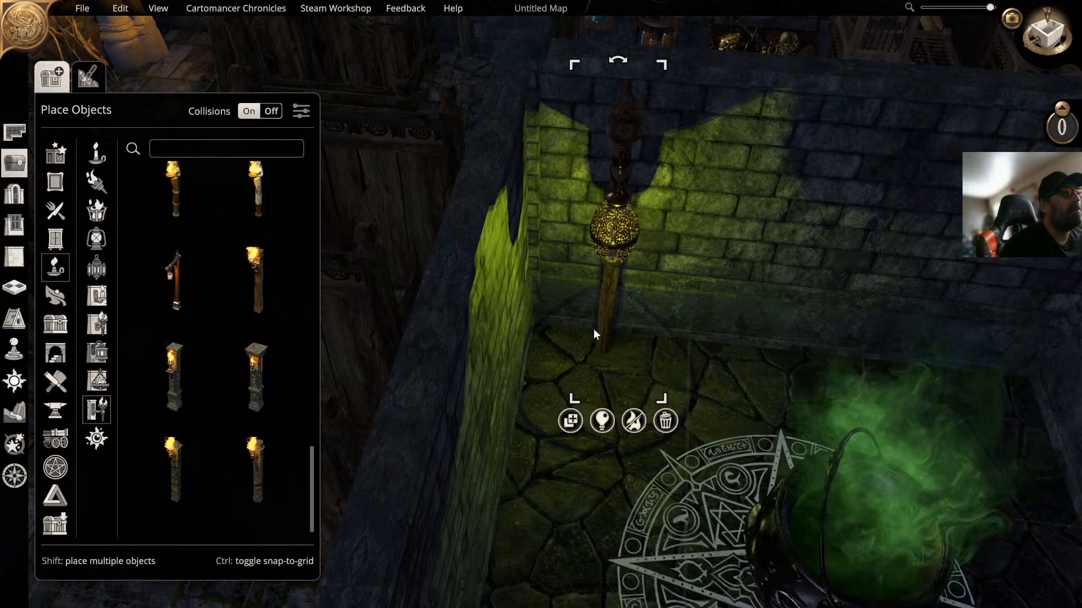
left_click_drag(603, 315, 555, 304)
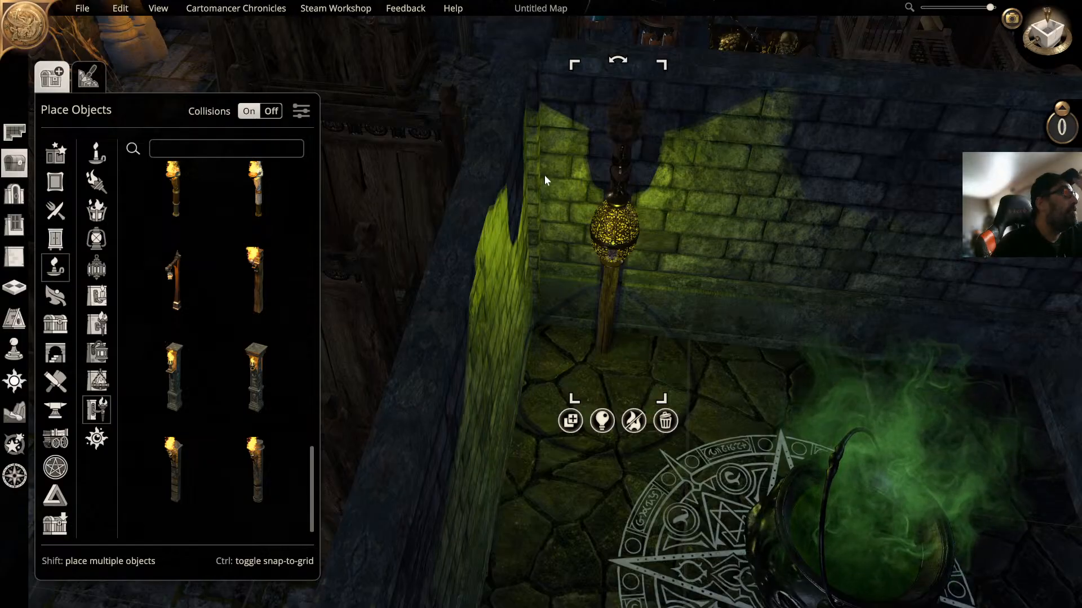
Step: Turn object collisions off, rotate the post lantern and move its post right into the small room's back corner
left_click(271, 111)
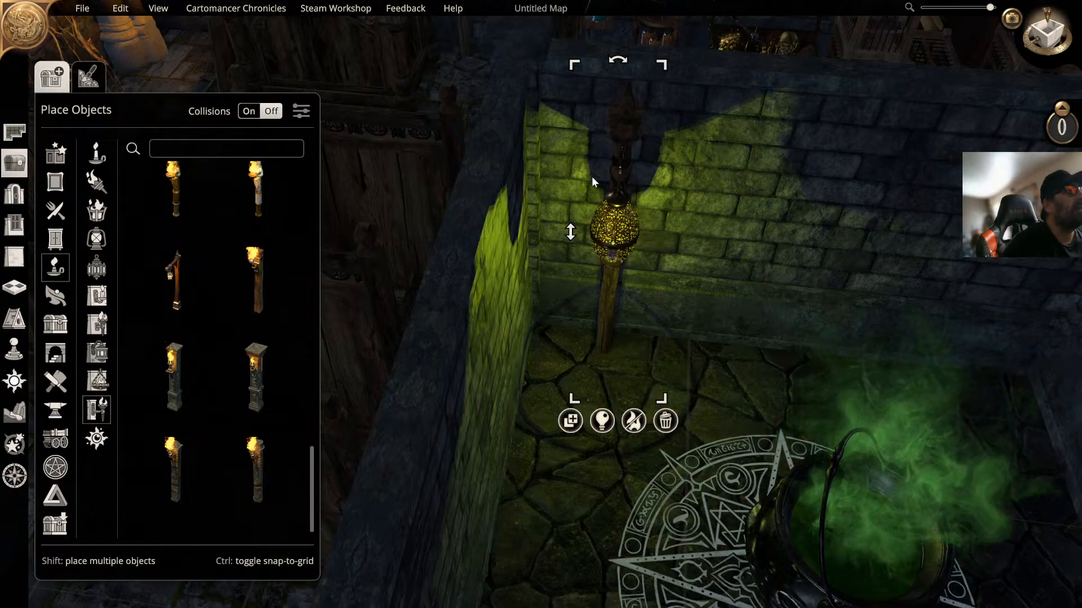
left_click_drag(618, 62, 490, 74)
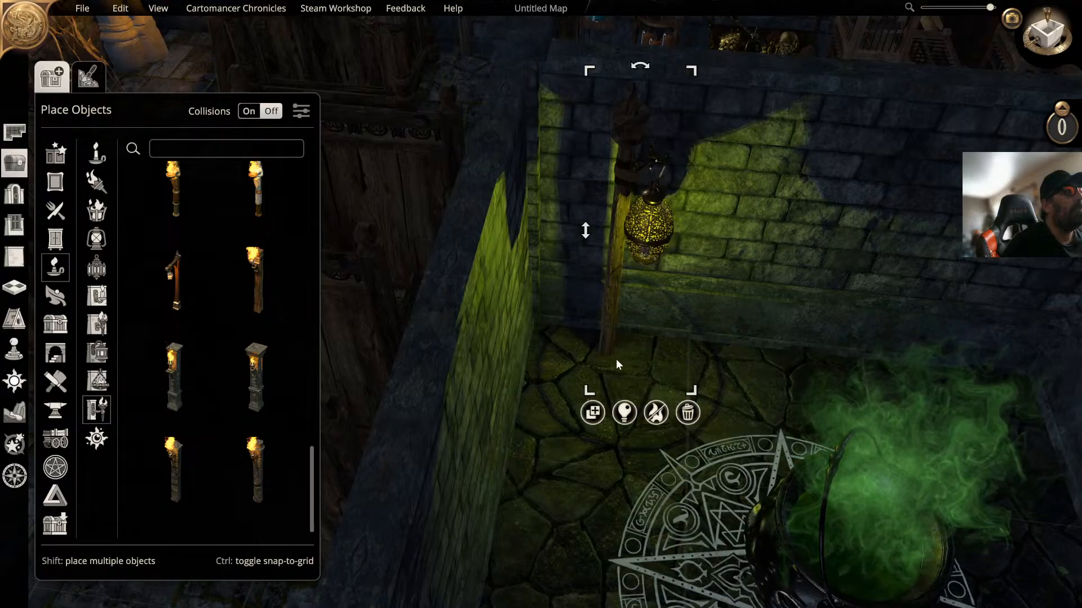
left_click_drag(616, 361, 546, 337)
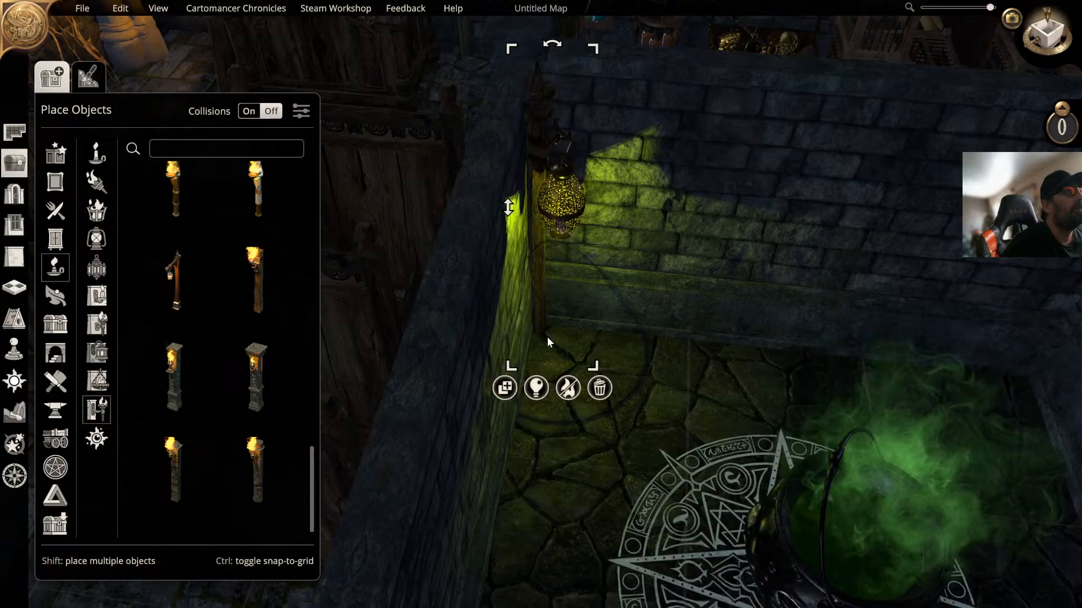
left_click(742, 336)
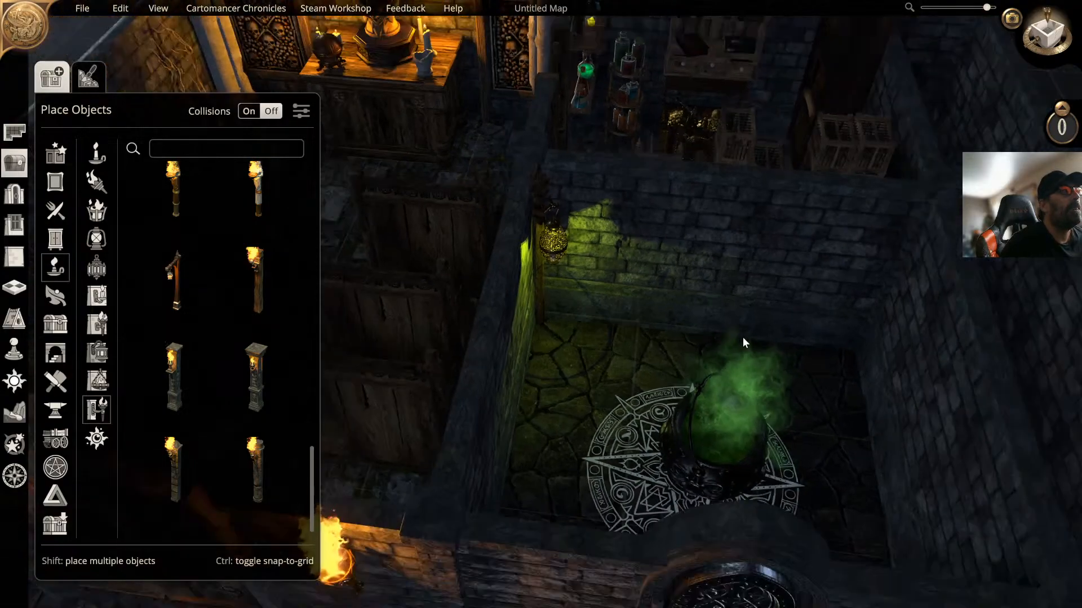
scroll(743, 337, "down", 2)
right_click_drag(742, 337, 644, 305)
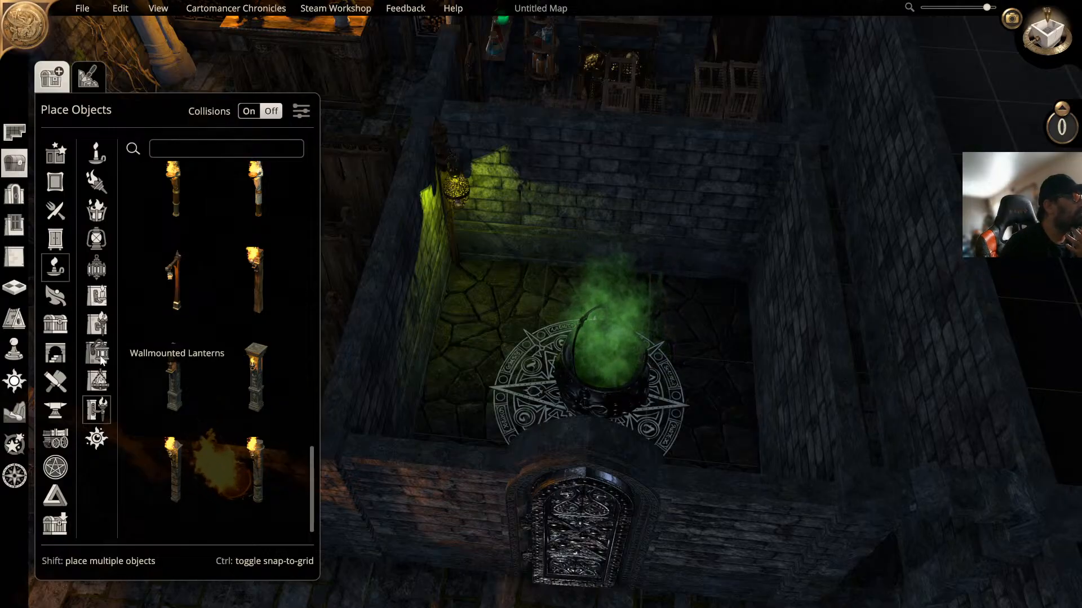
Step: Try out the wall-mounted hanging fire bowl in the small room and look through the torches
left_click(96, 382)
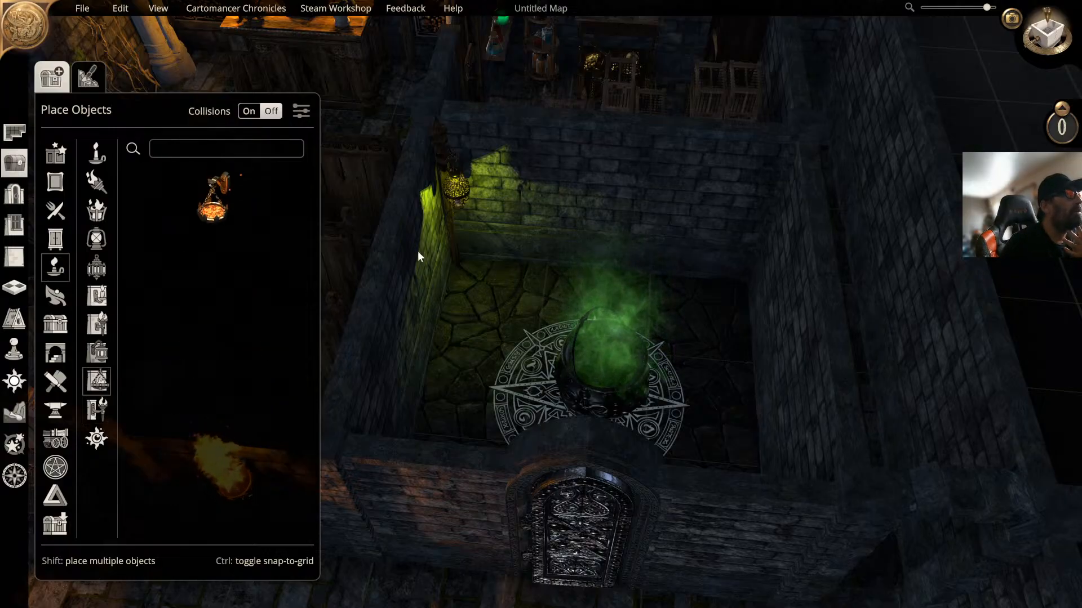
left_click(215, 200)
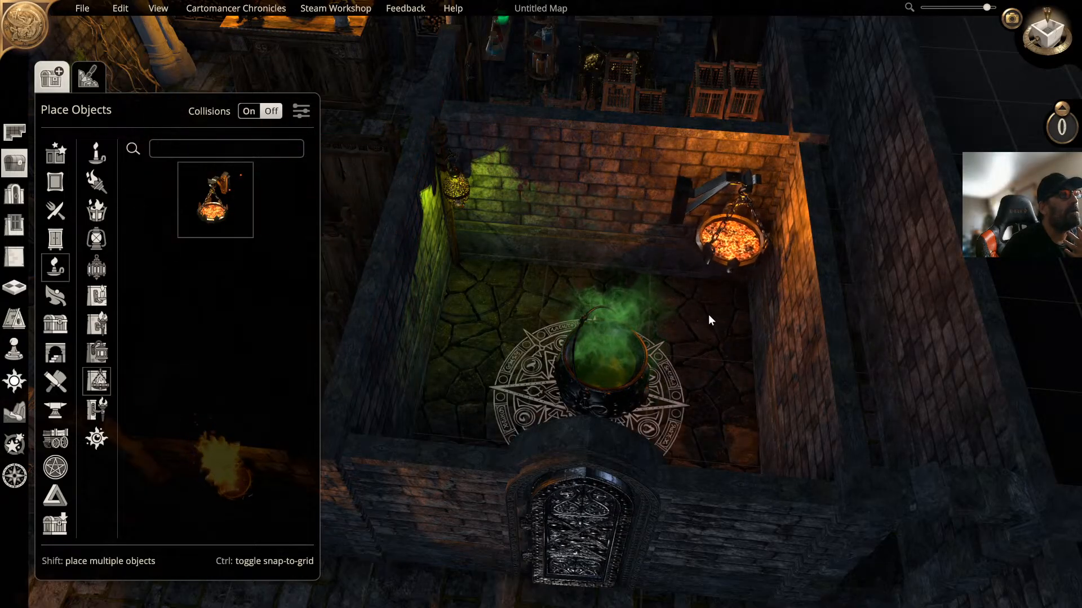
left_click(491, 307)
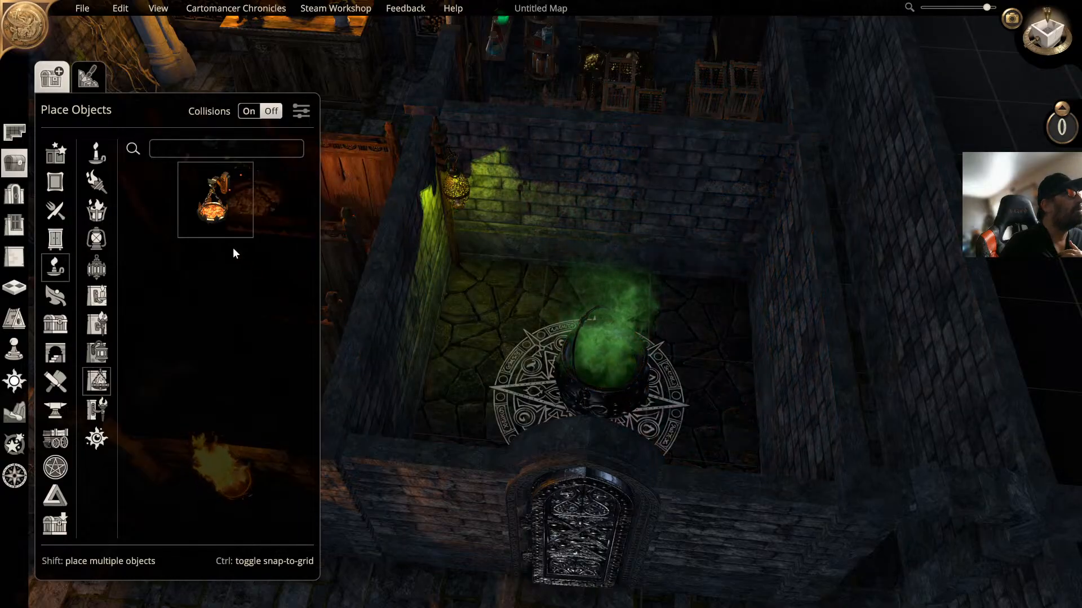
left_click(96, 181)
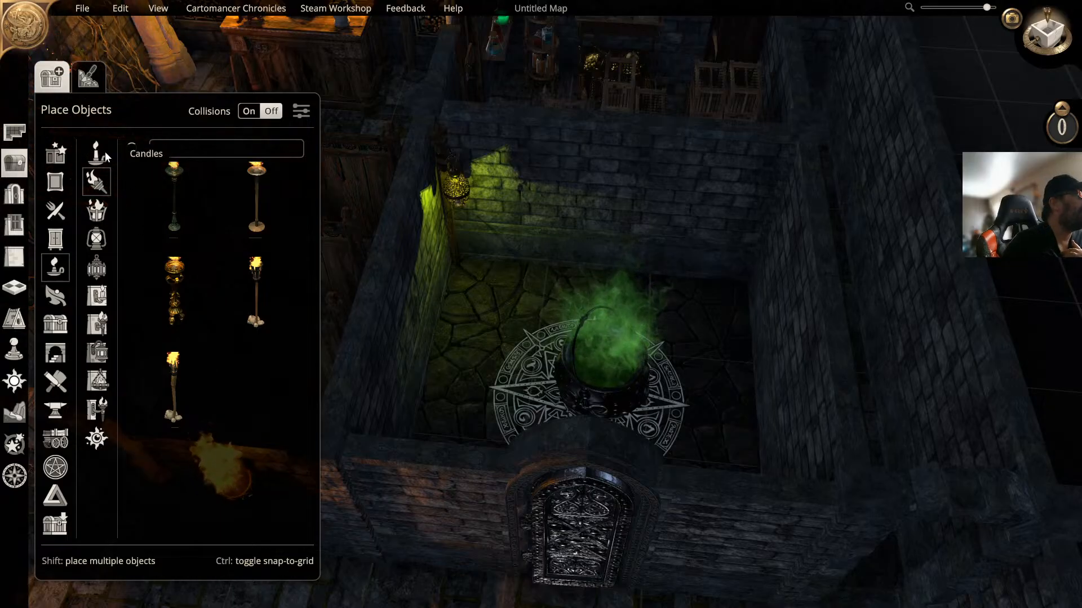
Step: Place the hanging lamp with green glass globes in the front corner of the small room beside the door
left_click(97, 267)
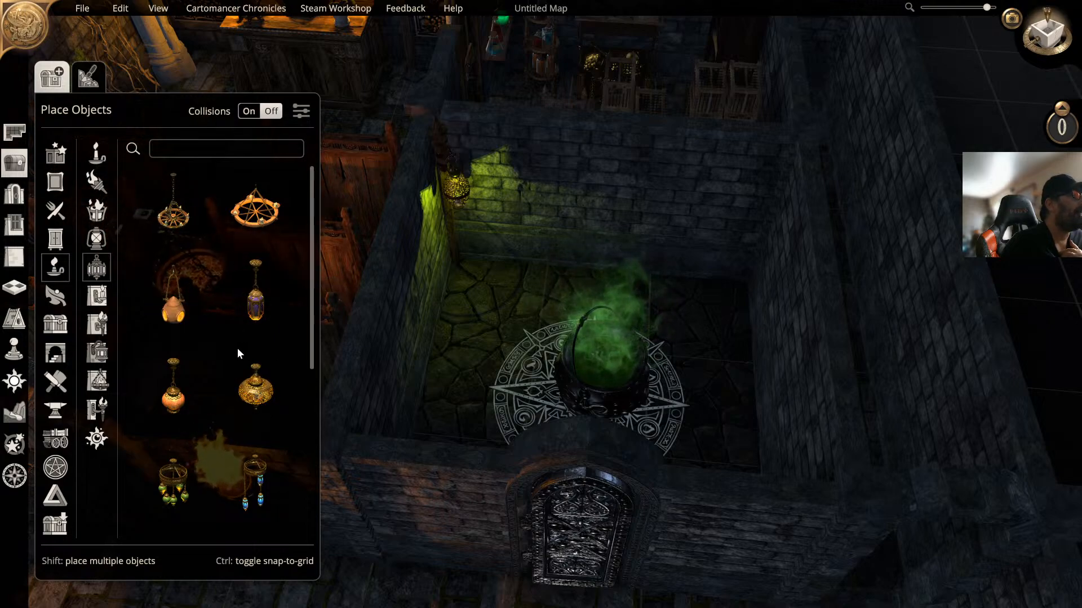
scroll(204, 339, "down", 5)
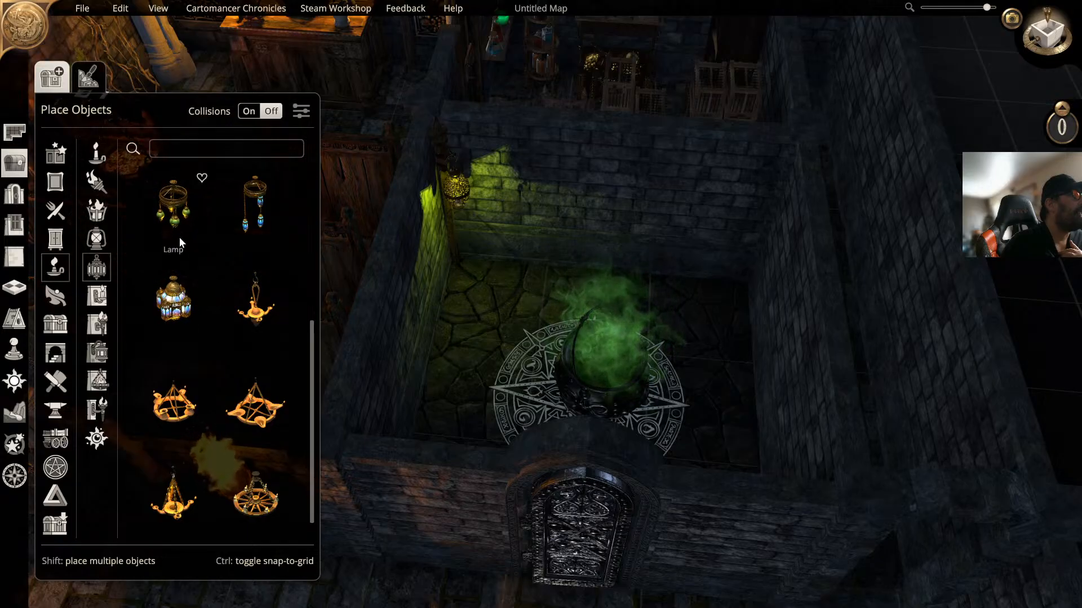
left_click(172, 194)
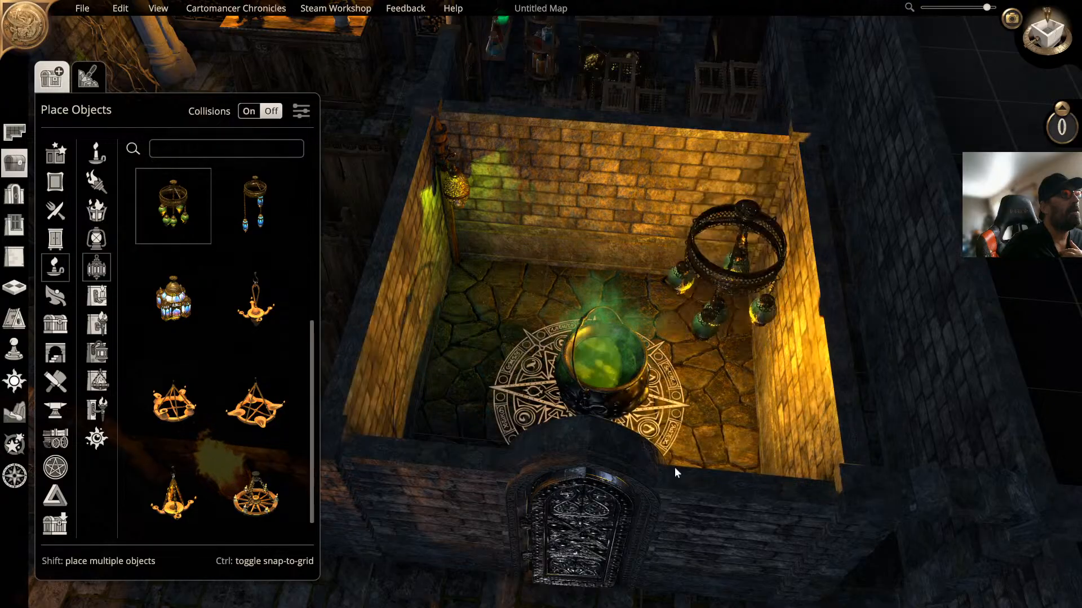
left_click(702, 523)
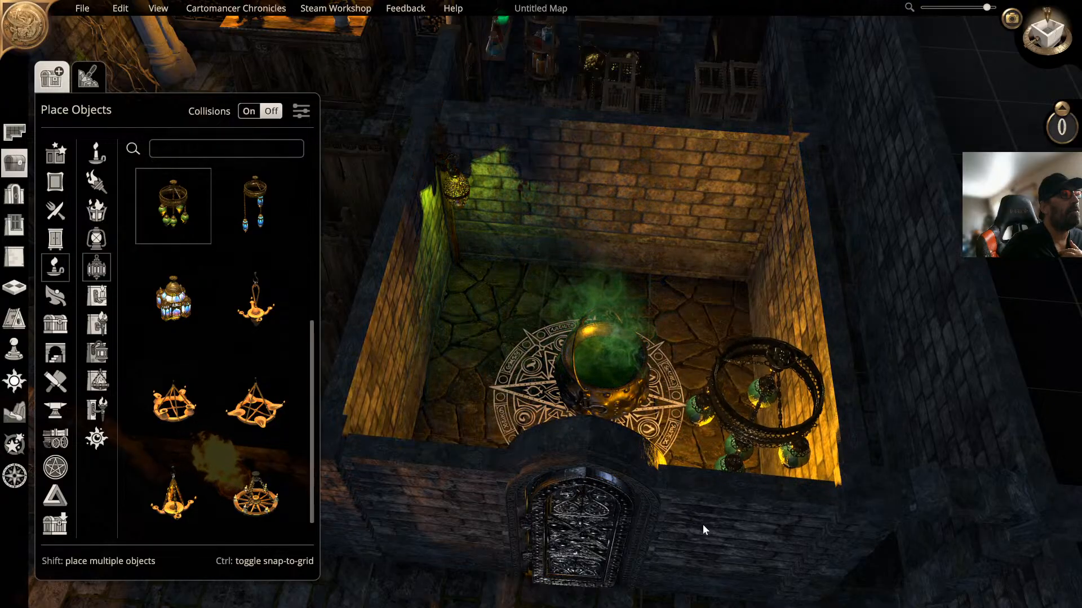
Step: Set the hanging globe lamp's light colour to green and view the room from the side
middle_click_drag(621, 402, 775, 377)
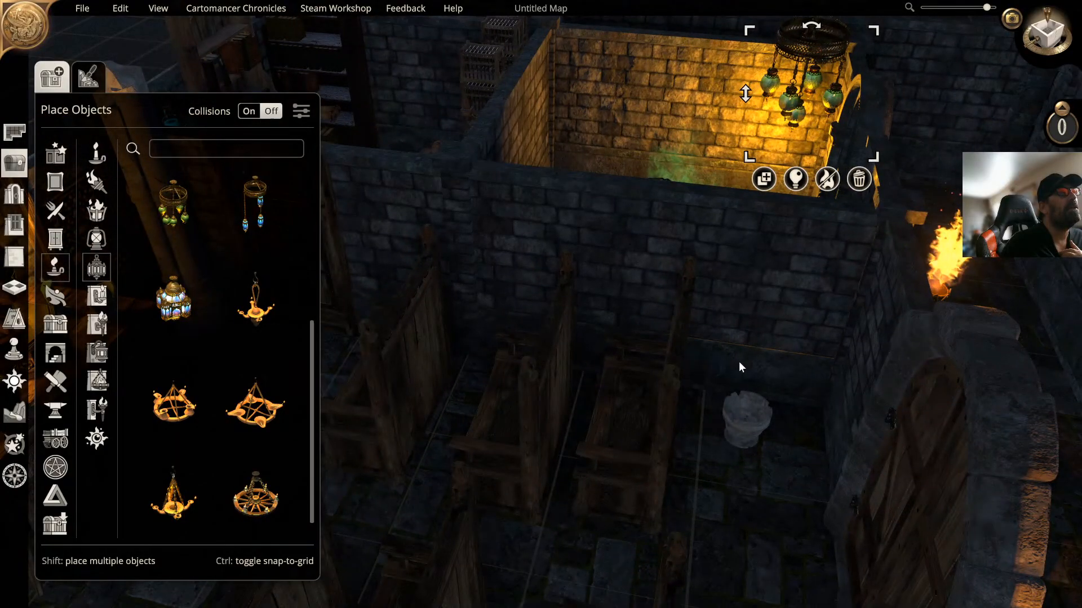
left_click(796, 179)
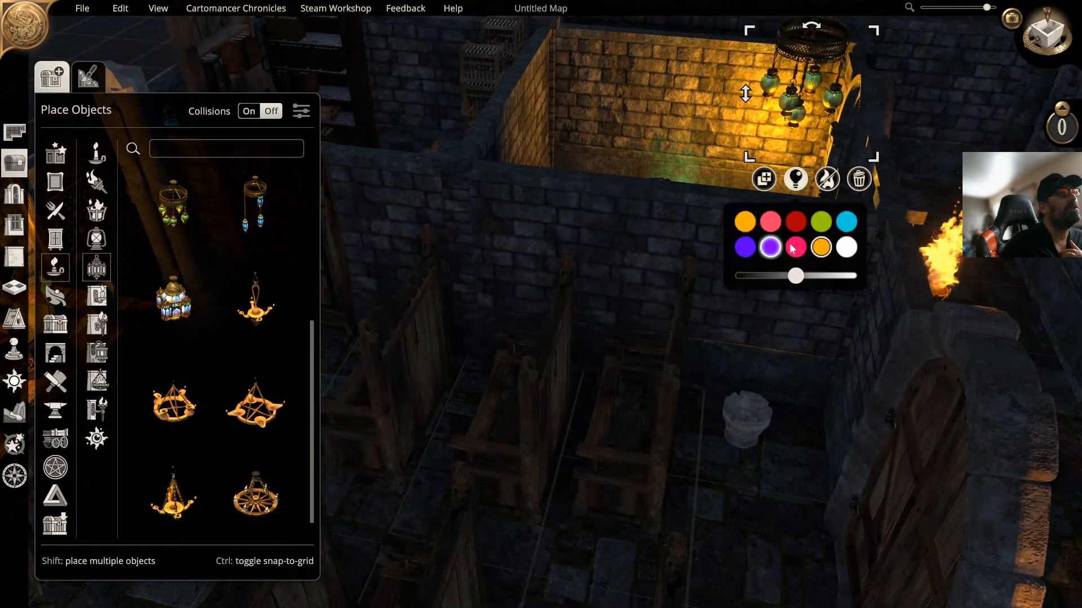
left_click(821, 222)
right_click_drag(637, 141, 590, 289)
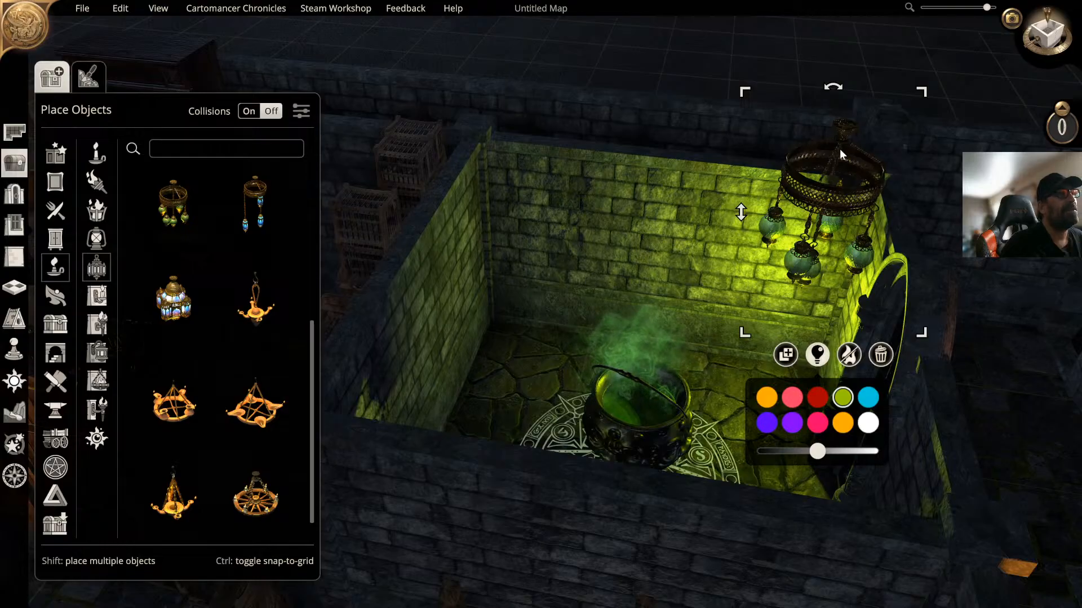
Step: Delete the green hanging globe lamp from the small room and browse the hanging lamps and wall-mounted torches for a replacement
key("Delete")
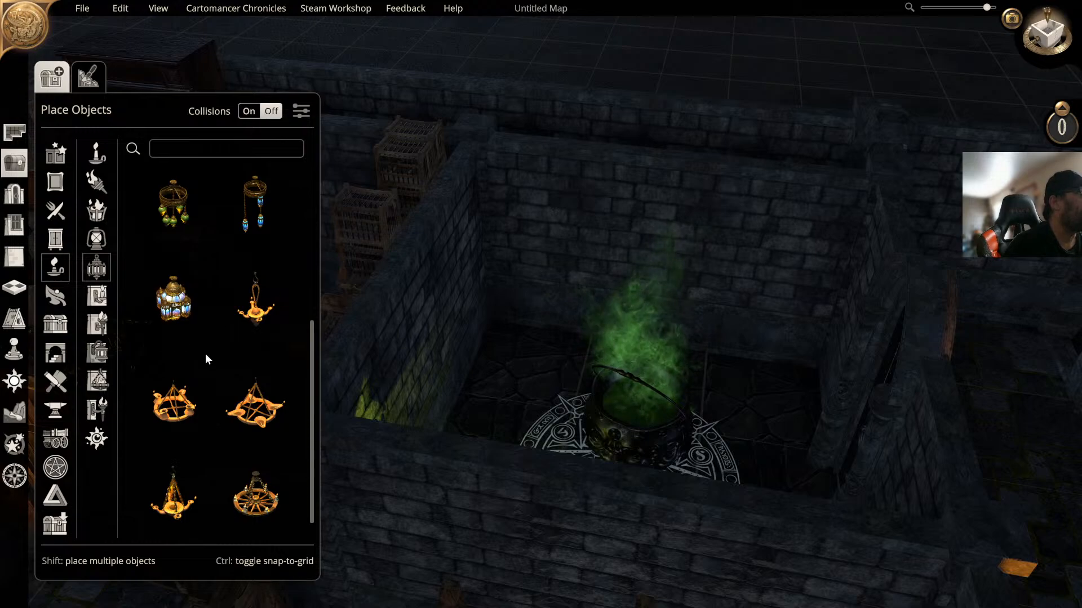
scroll(205, 349, "down", 1)
scroll(205, 346, "up", 5)
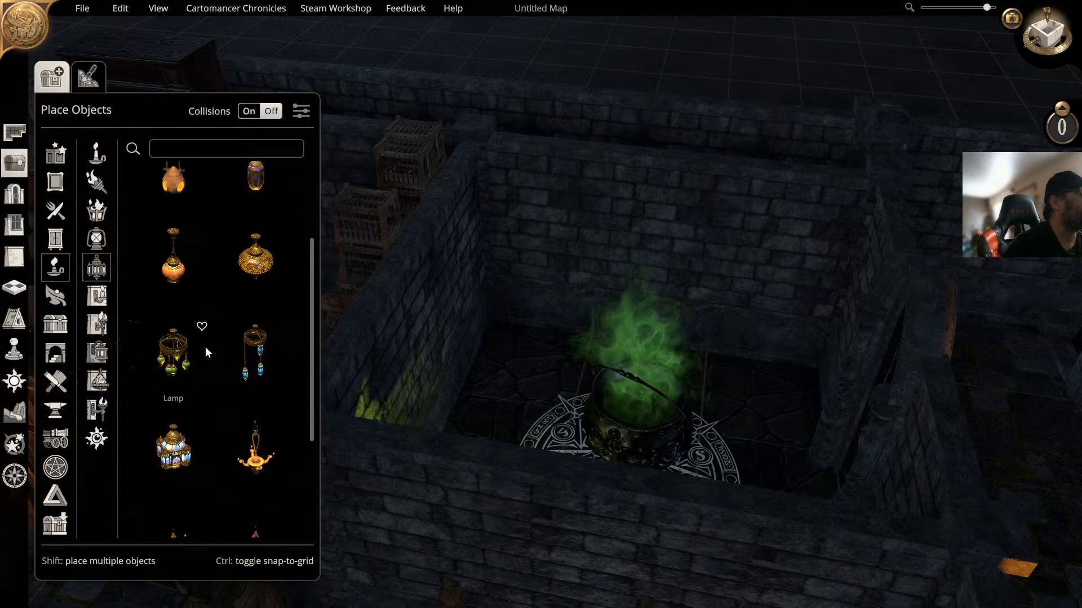
left_click_drag(312, 275, 301, 176)
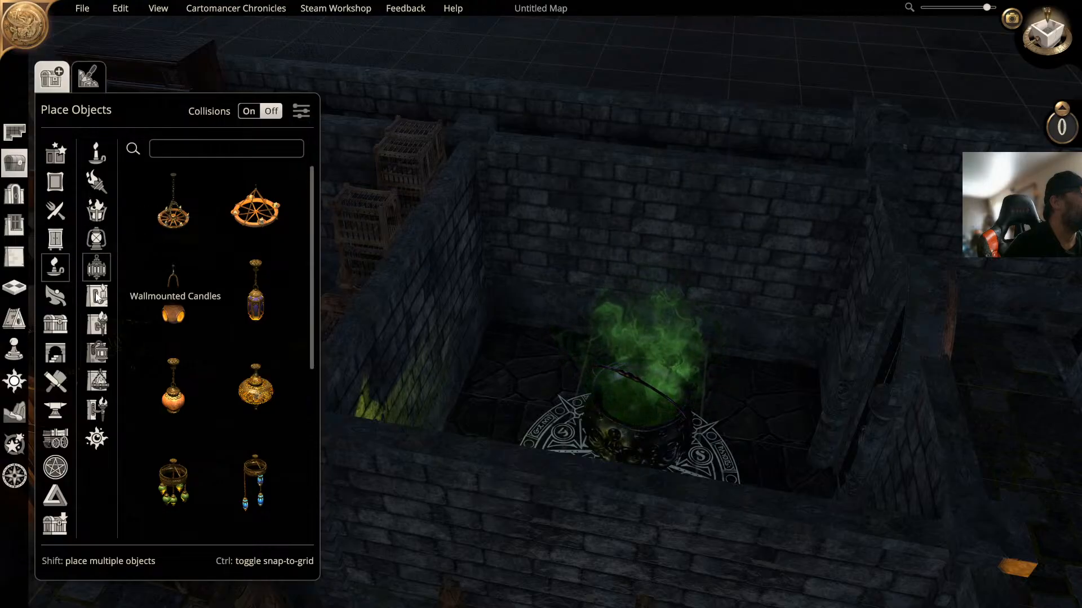
left_click(102, 335)
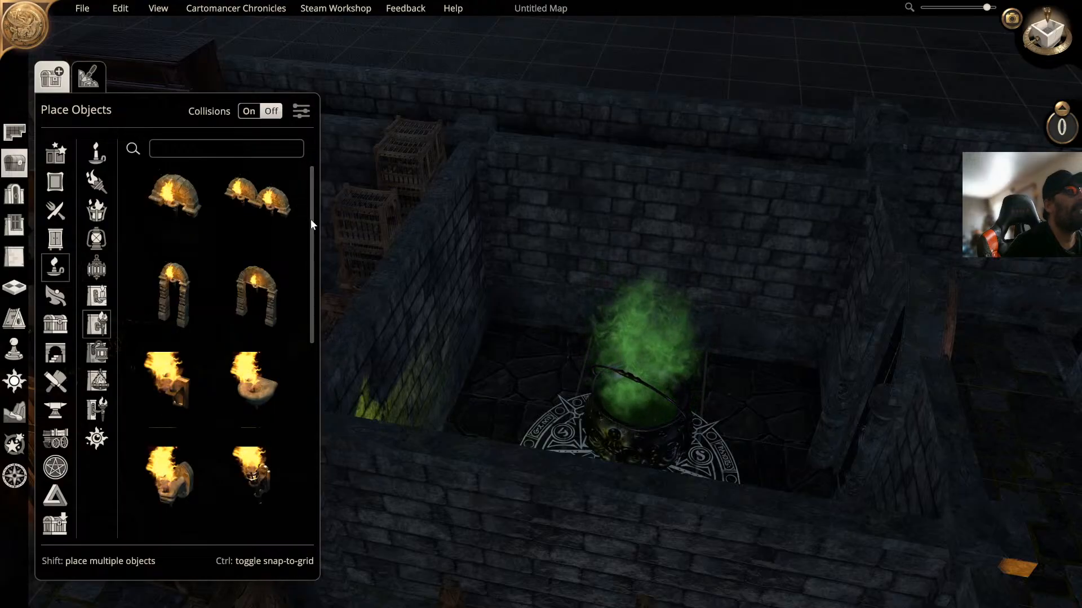
Step: Place the wide stone arch with the built-in torch against the middle of the small room's back wall, behind the cauldron
left_click(256, 290)
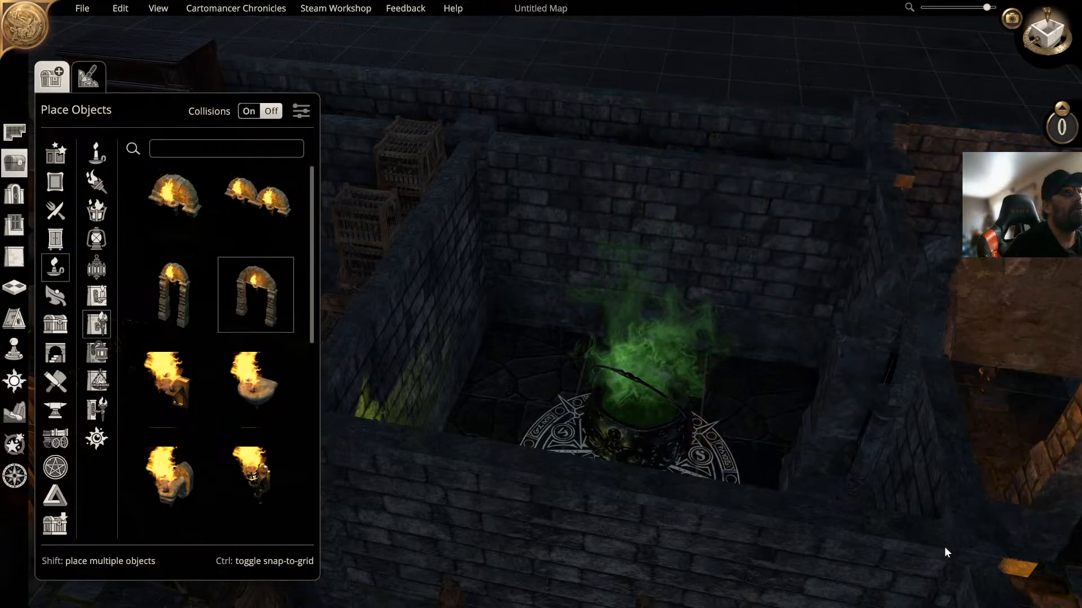
left_click(247, 112)
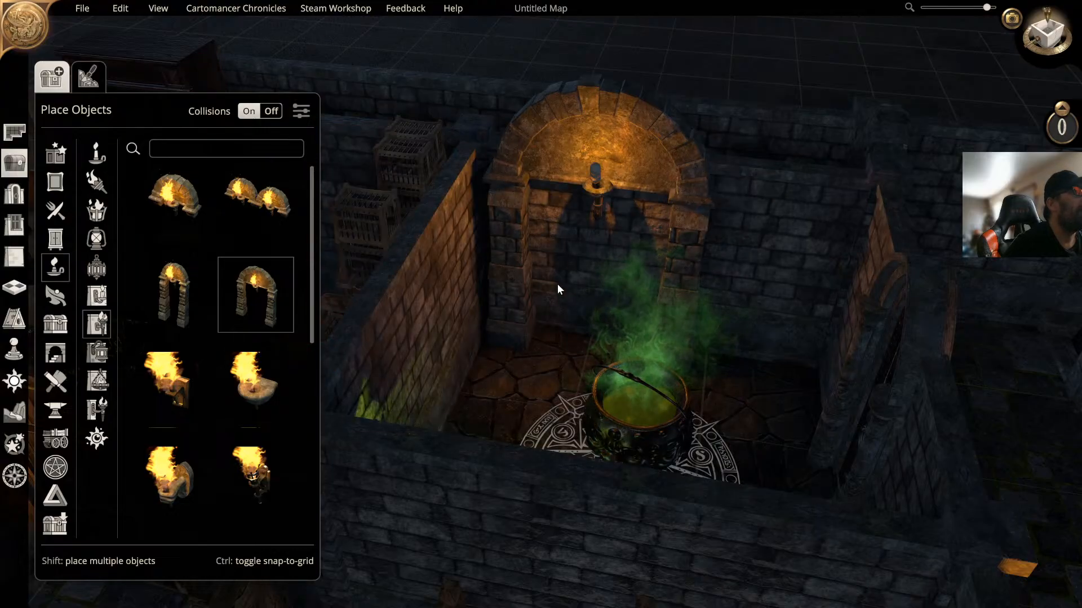
middle_click_drag(557, 284, 661, 143)
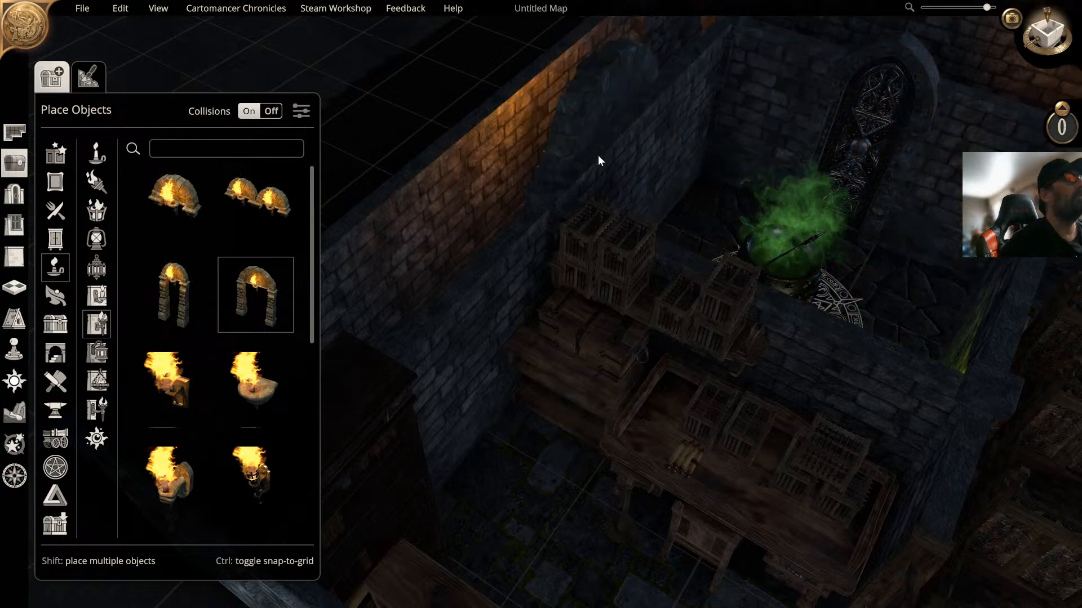
middle_click_drag(647, 126, 669, 230)
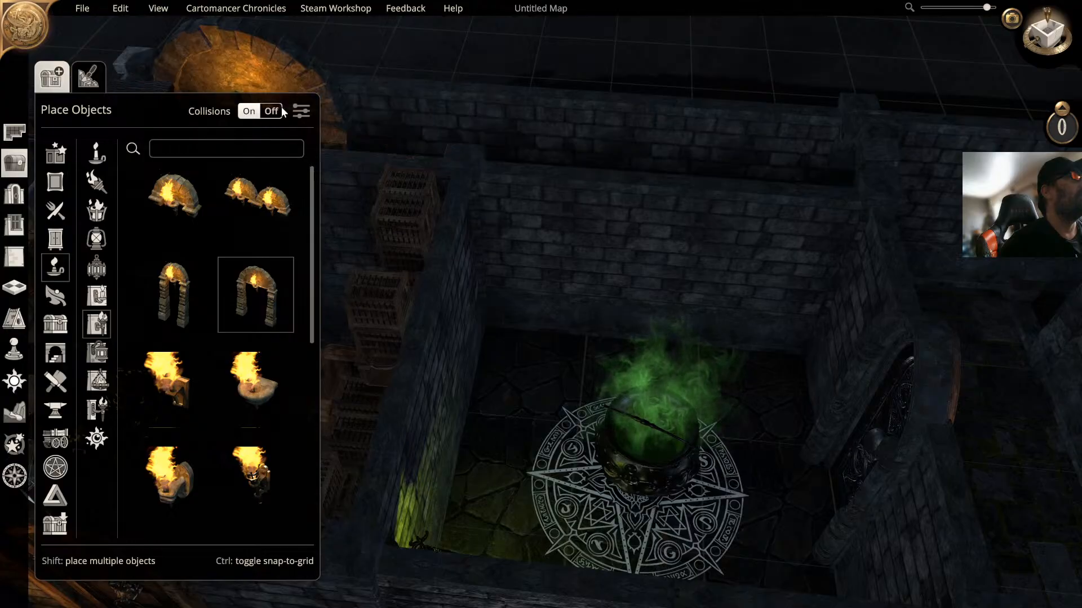
left_click(657, 357)
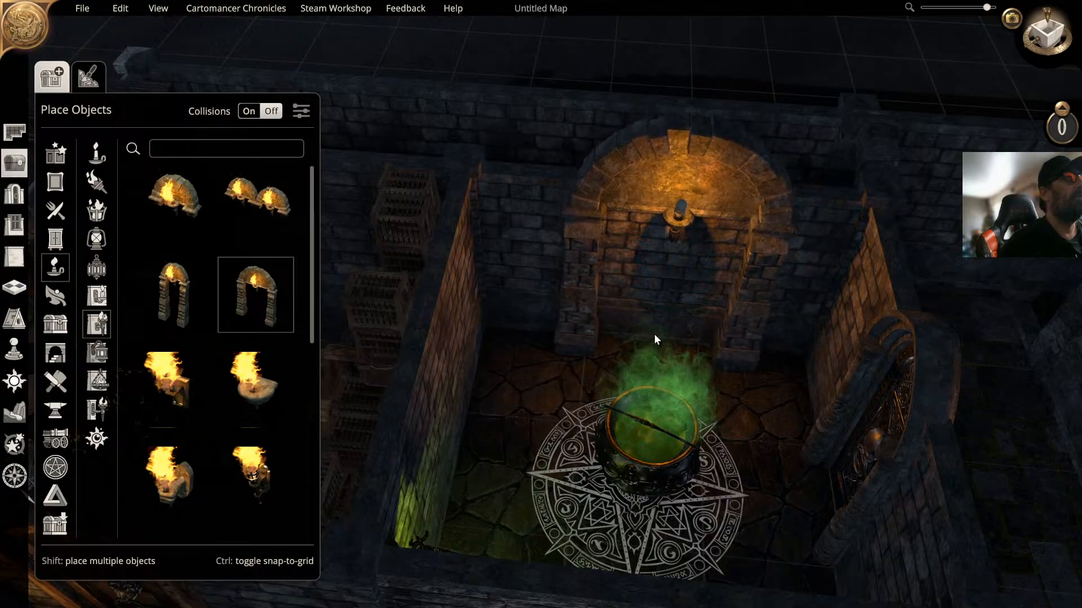
left_click(675, 327)
Step: Set the torch arch's light colour to green, check it from outside the small room's door and deselect it
middle_click_drag(675, 328, 893, 316)
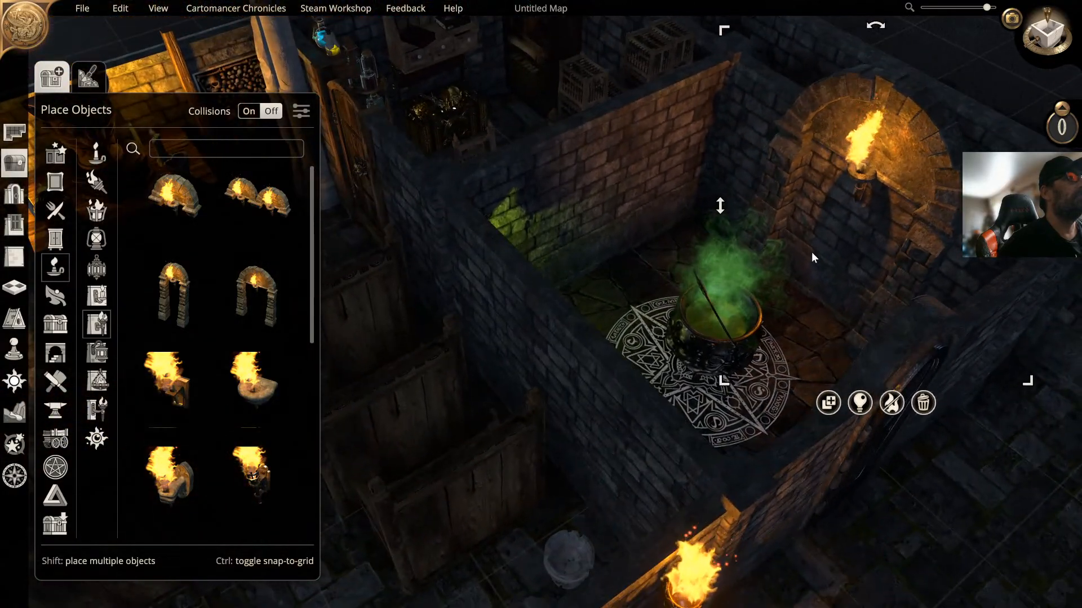
left_click(861, 404)
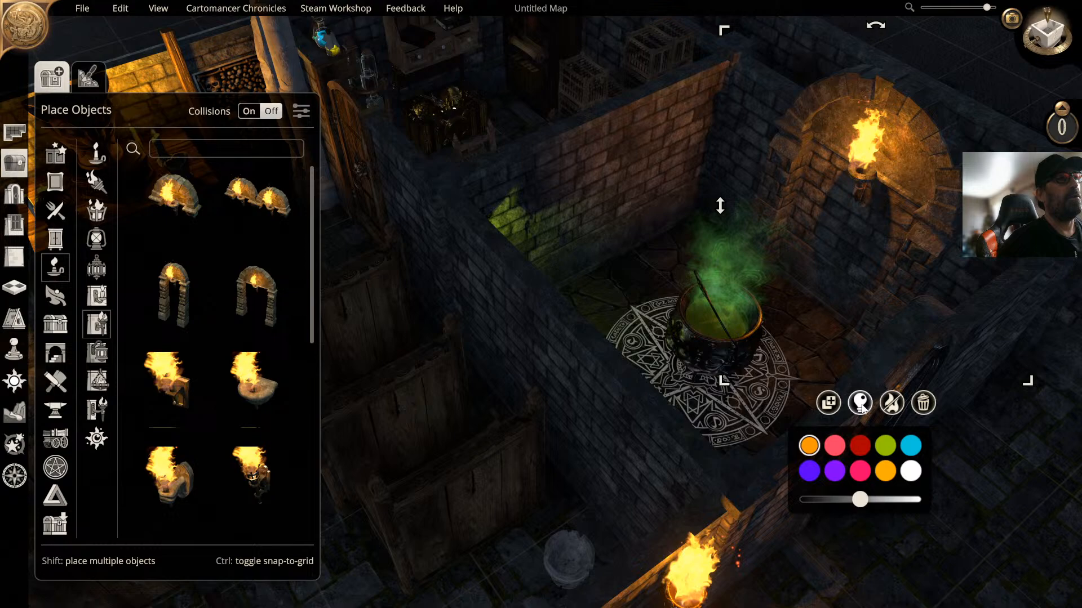
left_click(911, 446)
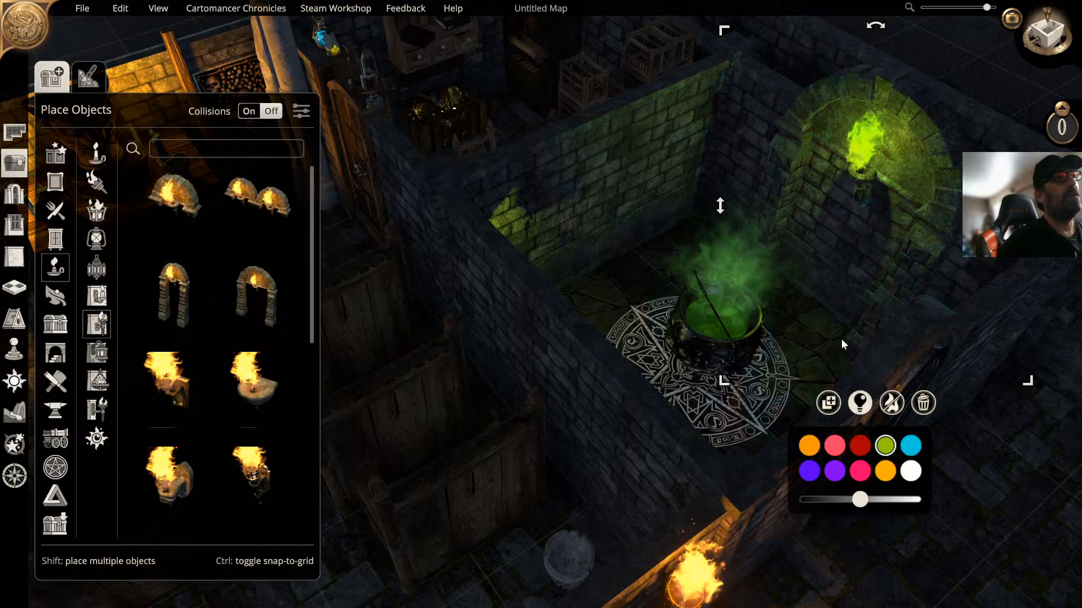
scroll(776, 289, "up", 5)
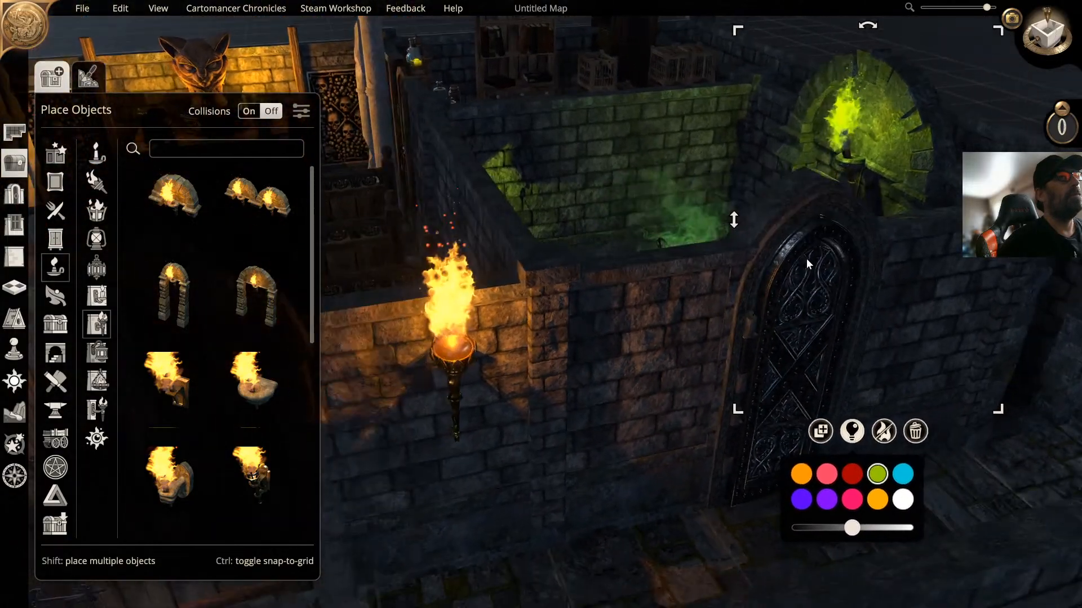
left_click_drag(806, 265, 806, 269)
key("ctrl+z")
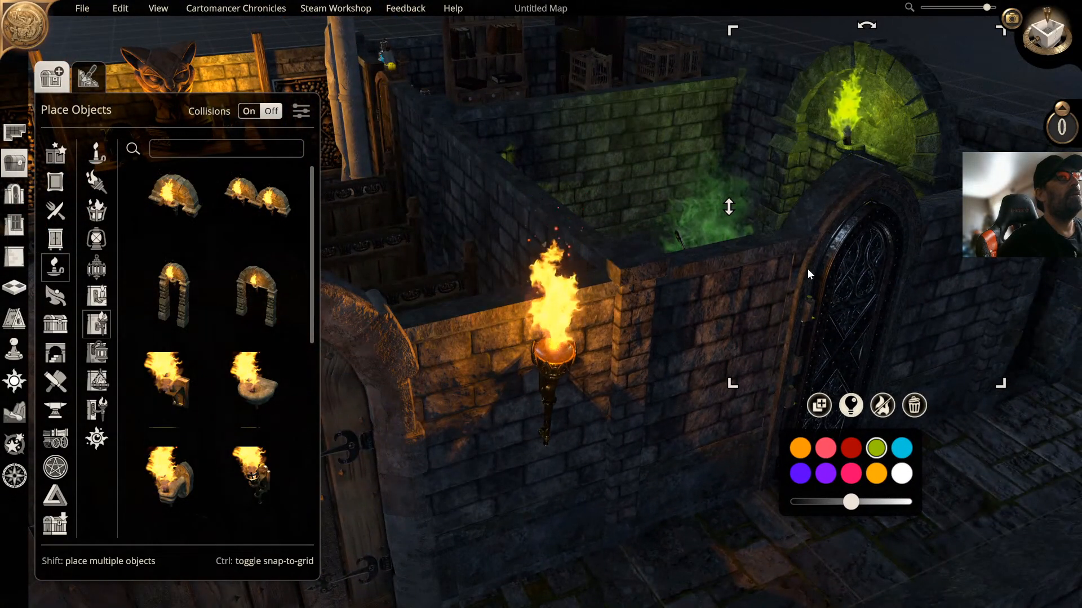
left_click(733, 275)
Step: Examine the whole dungeon layout and the lighting of its rooms and corridors from several angles
scroll(729, 270, "down", 3)
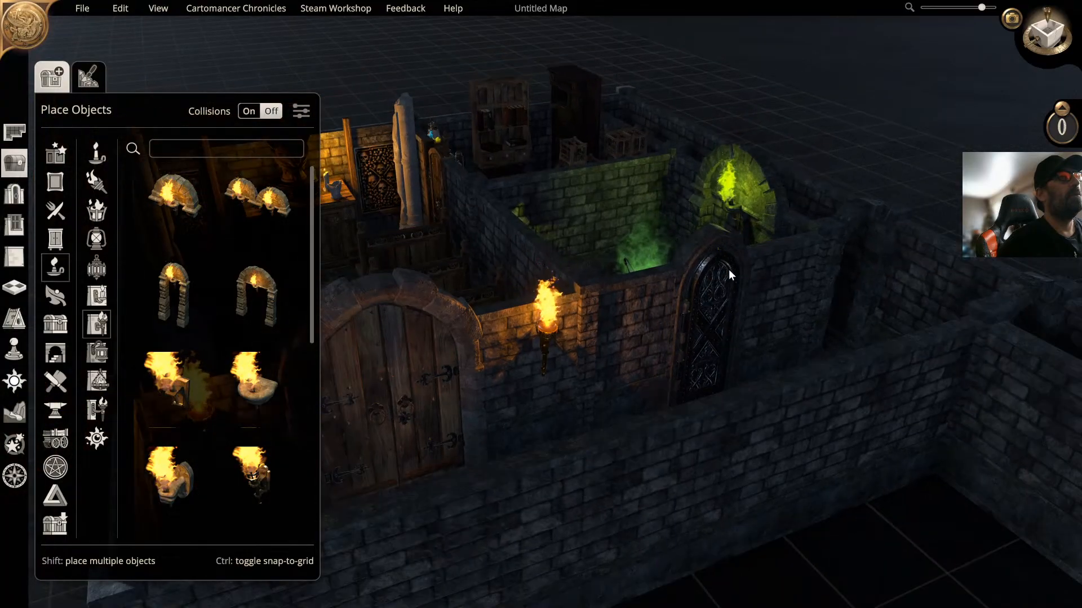
scroll(728, 269, "down", 3)
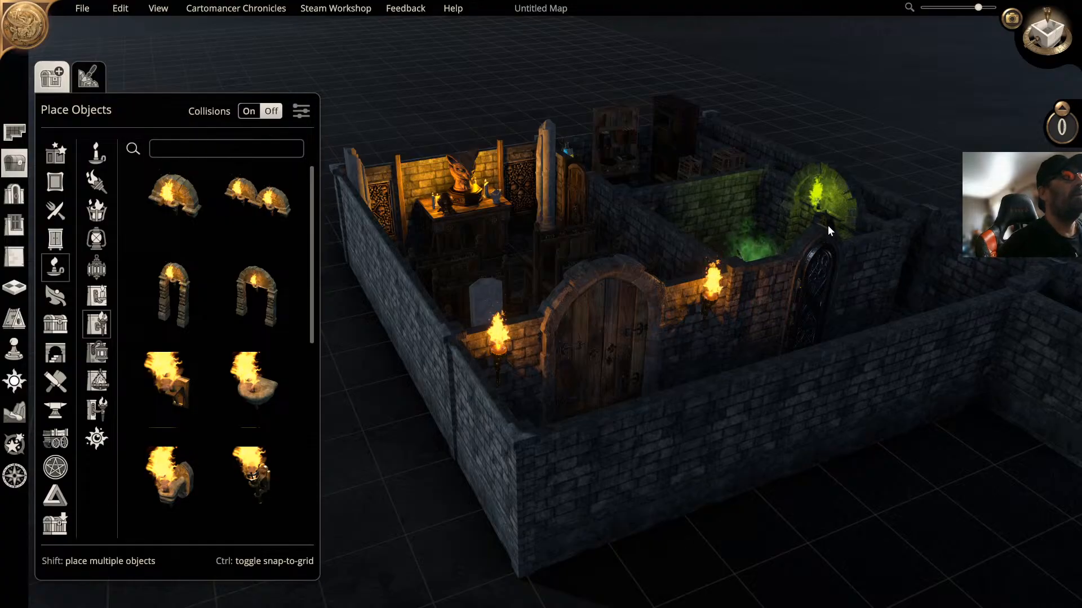
middle_click_drag(857, 194, 772, 171)
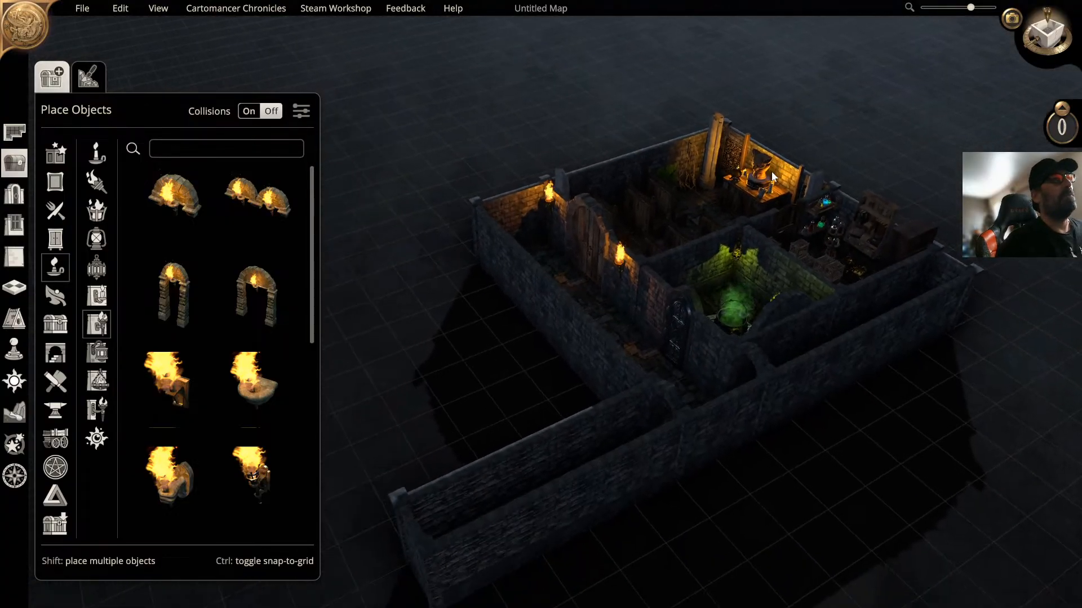
middle_click_drag(716, 210, 628, 168)
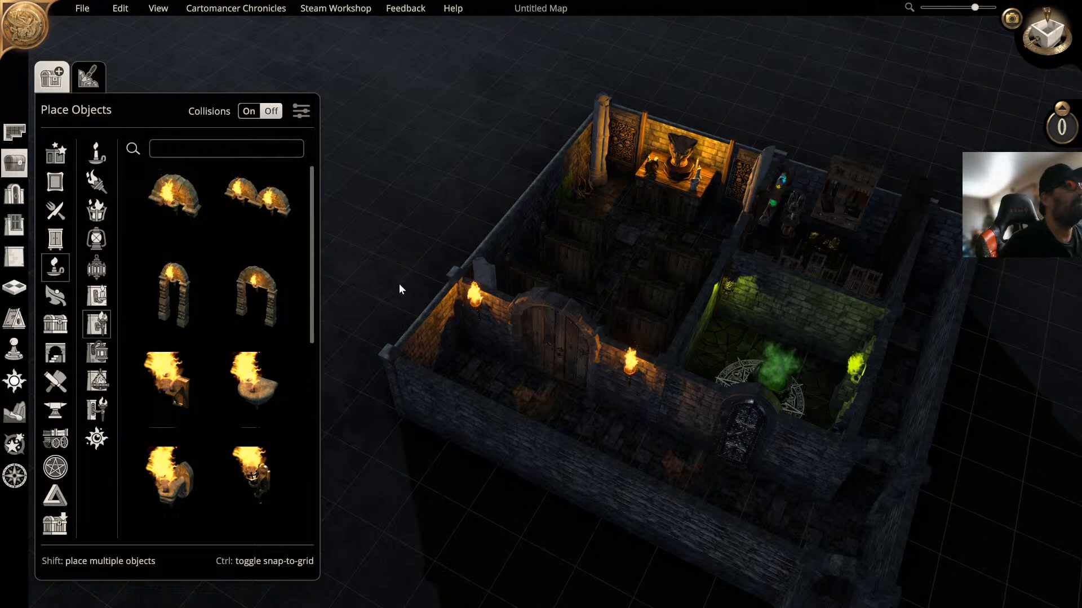
right_click_drag(580, 345, 583, 231)
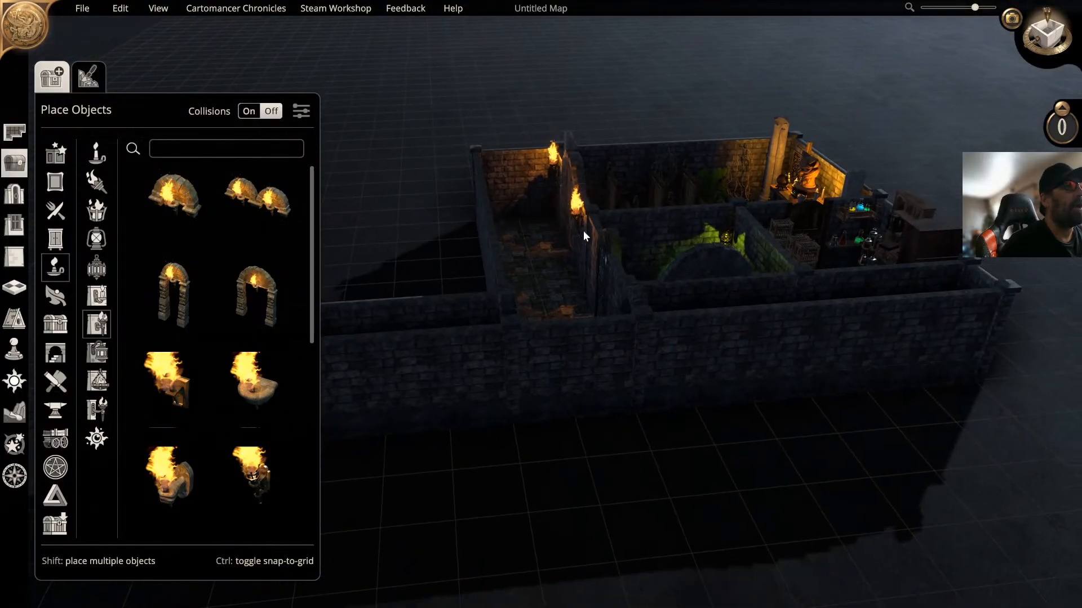
right_click_drag(568, 287, 695, 326)
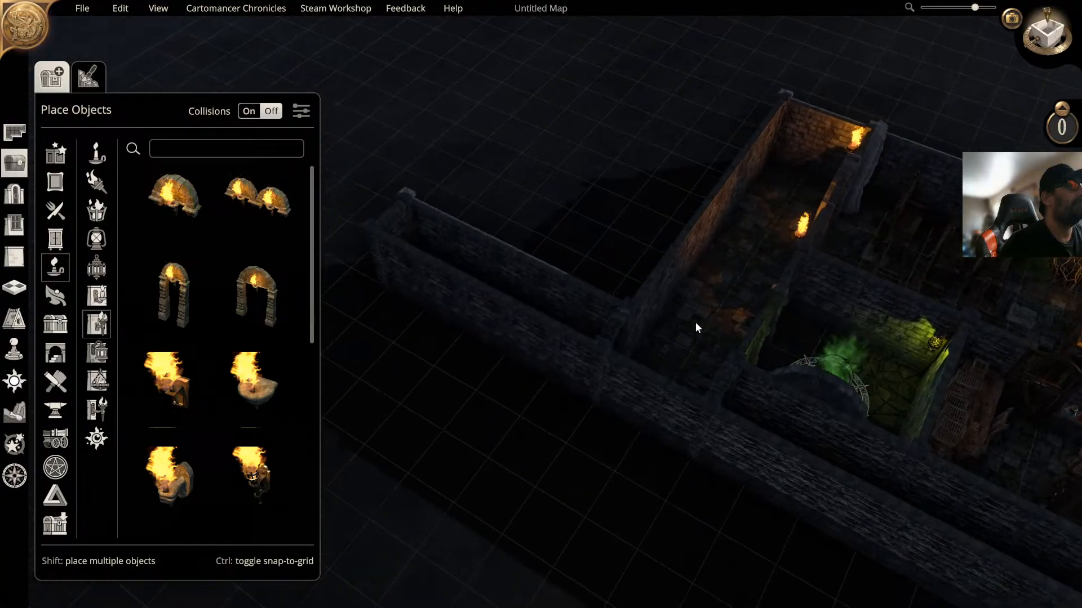
right_click_drag(538, 346, 561, 483)
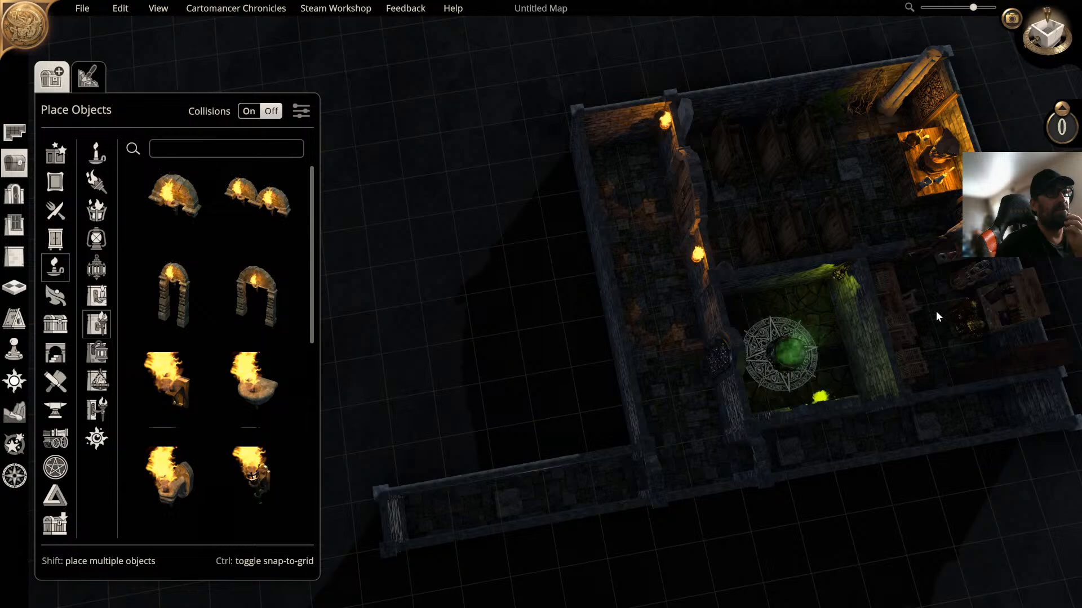
right_click_drag(935, 311, 777, 186)
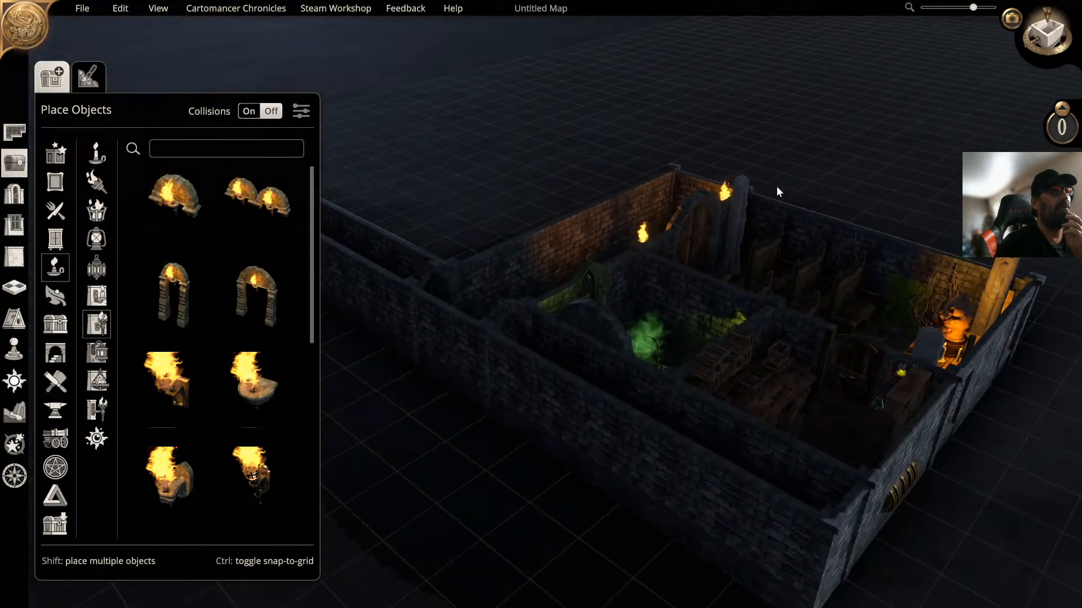
Step: Nudge the gold-filled treasure chest in the room beside the green cauldron and switch it to its closed version
right_click_drag(887, 383, 845, 192)
scroll(845, 192, "up", 5)
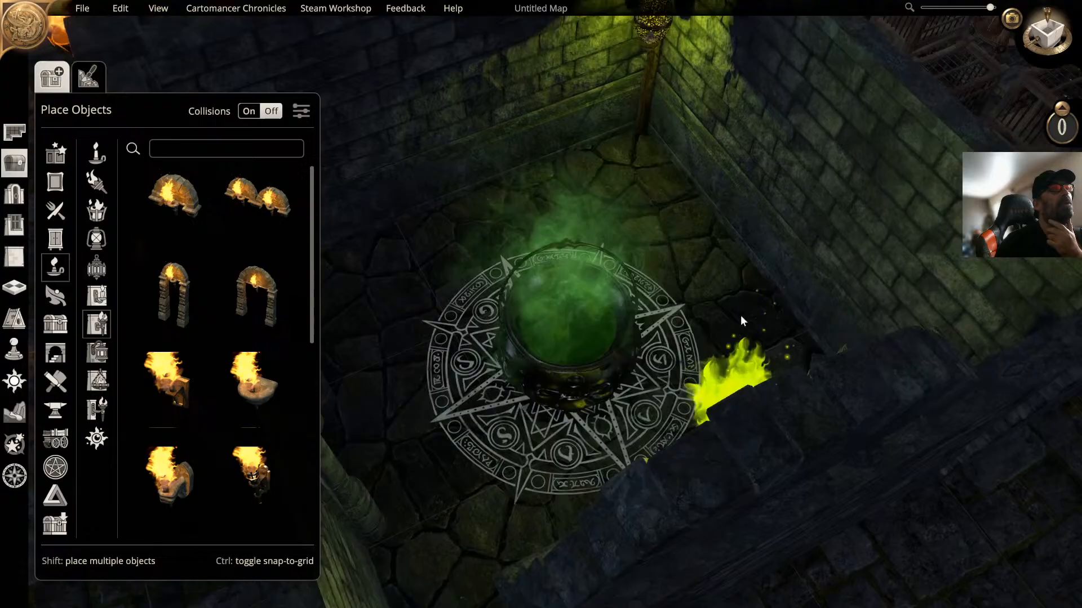
middle_click_drag(740, 315, 586, 378)
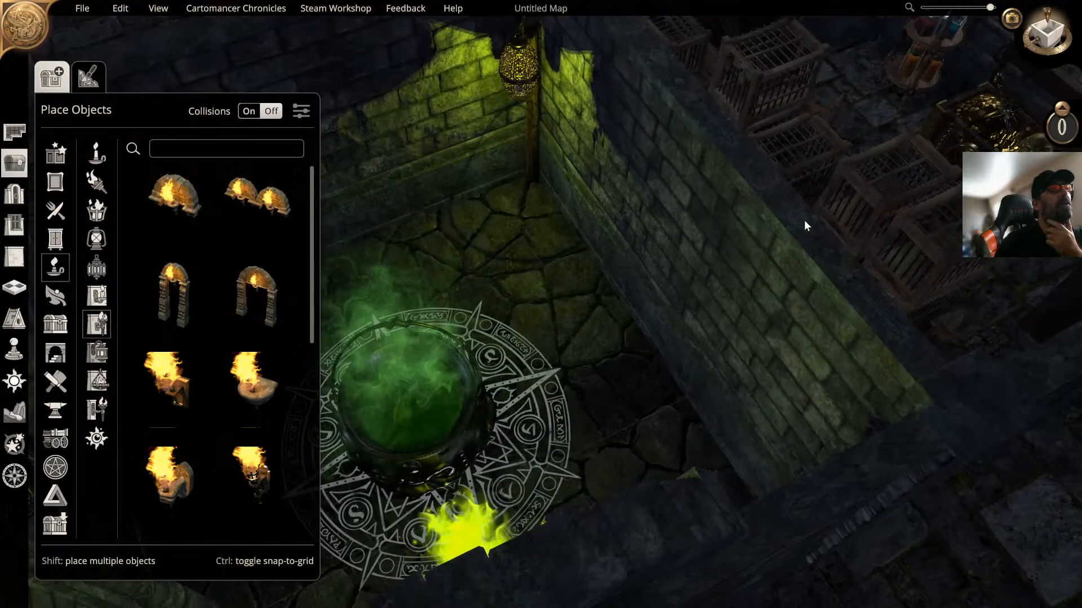
middle_click_drag(868, 174, 663, 317)
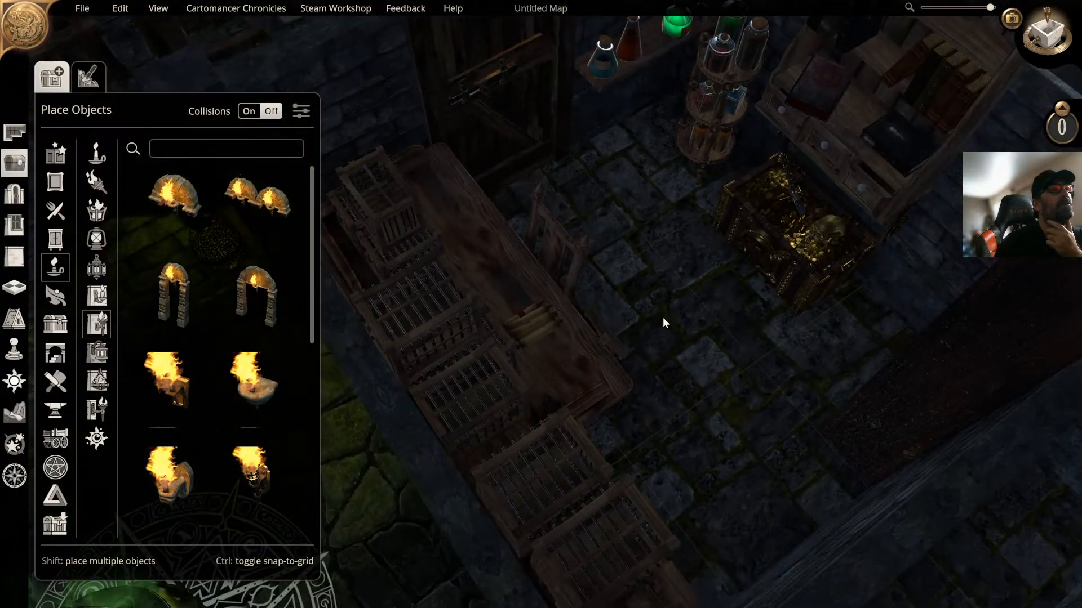
left_click(796, 236)
left_click_drag(786, 247, 778, 254)
middle_click_drag(773, 241, 791, 224)
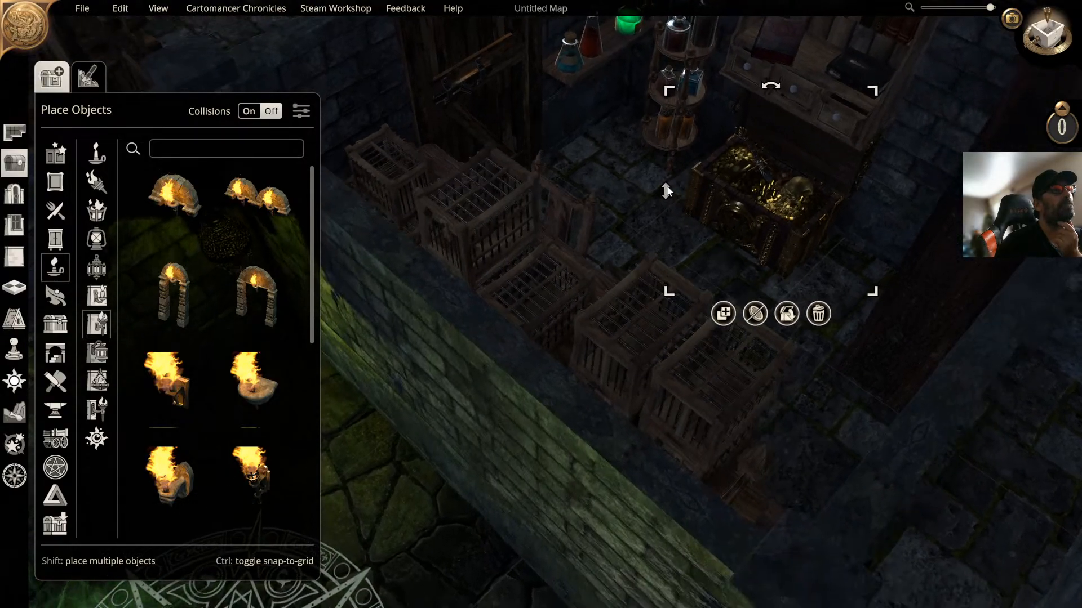
mouse_move(667, 188)
left_mouse_down()
mouse_move(667, 176)
mouse_move(665, 191)
left_mouse_up()
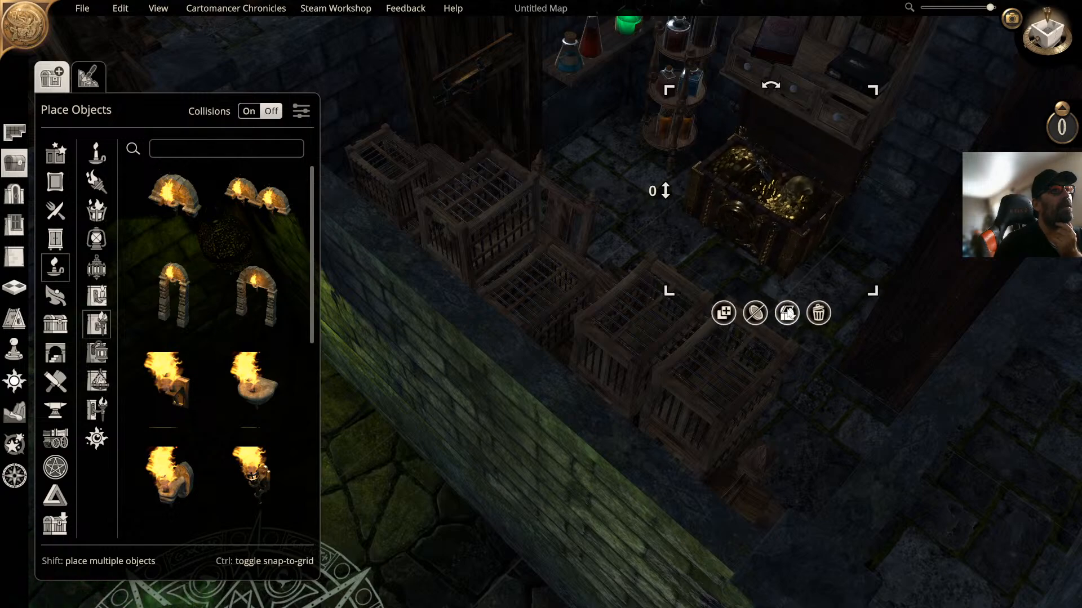
left_click(786, 313)
key("d")
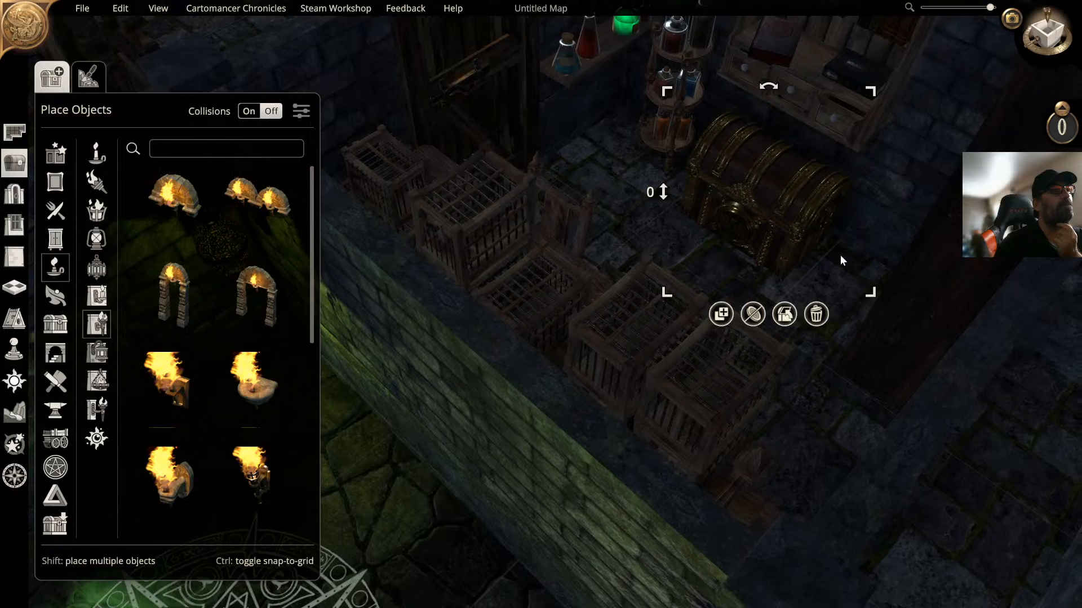
left_click(830, 384)
Step: Examine the outside of the dungeon and the narrow corridor wing from several angles
middle_click_drag(830, 384, 671, 301)
scroll(679, 278, "down", 3)
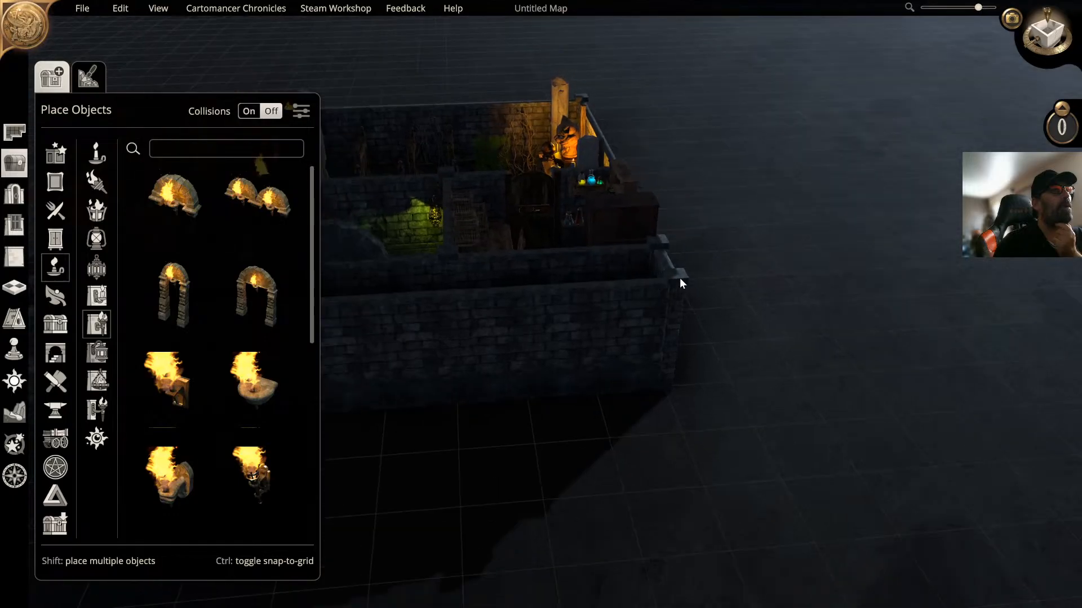
middle_click_drag(730, 328, 809, 289)
scroll(833, 258, "down", 1)
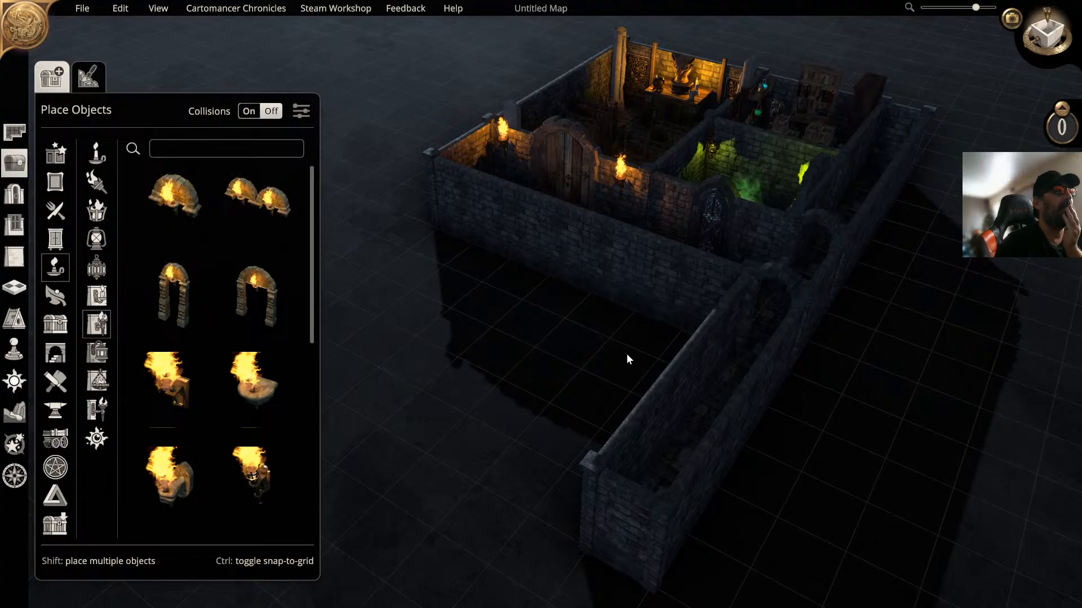
right_click_drag(540, 368, 654, 298)
middle_click_drag(654, 299, 590, 313)
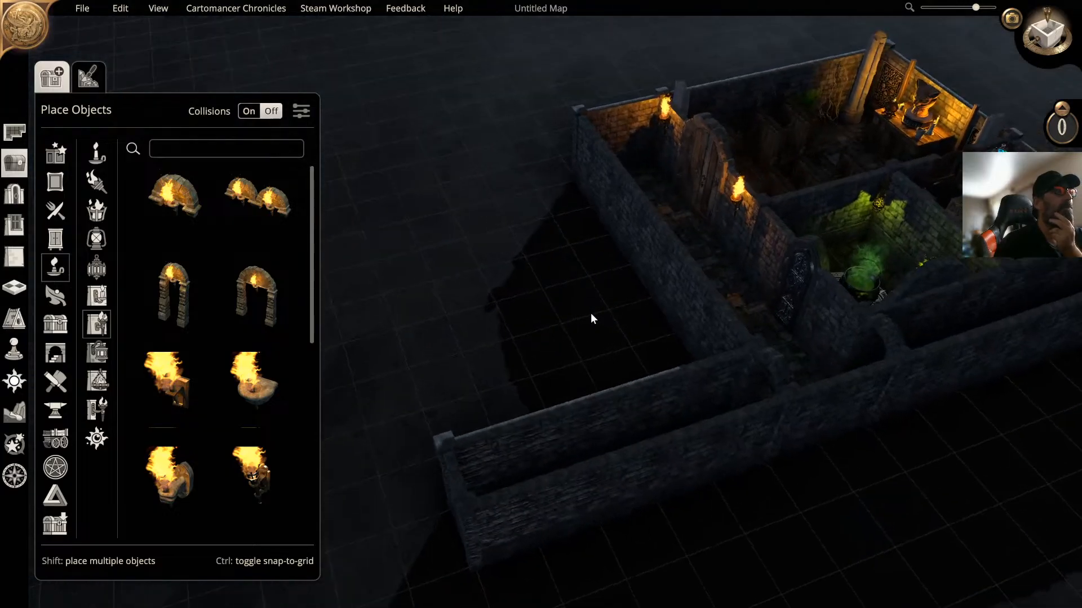
right_click_drag(591, 313, 616, 296)
middle_click_drag(617, 295, 575, 311)
right_click_drag(586, 291, 589, 270)
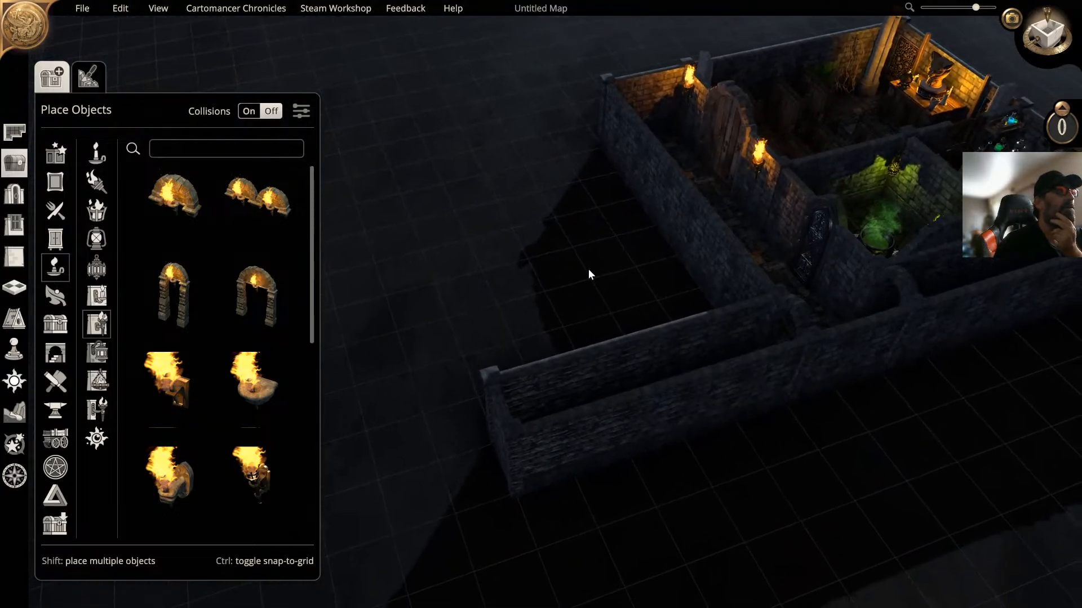
scroll(556, 349, "up", 2)
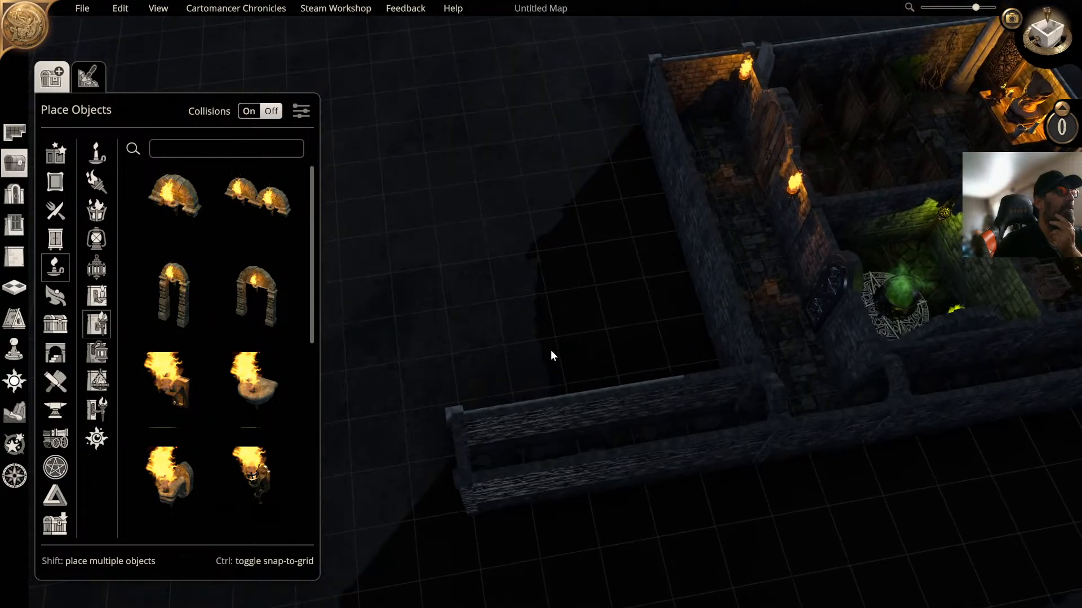
scroll(573, 296, "up", 1)
middle_click_drag(627, 291, 657, 250)
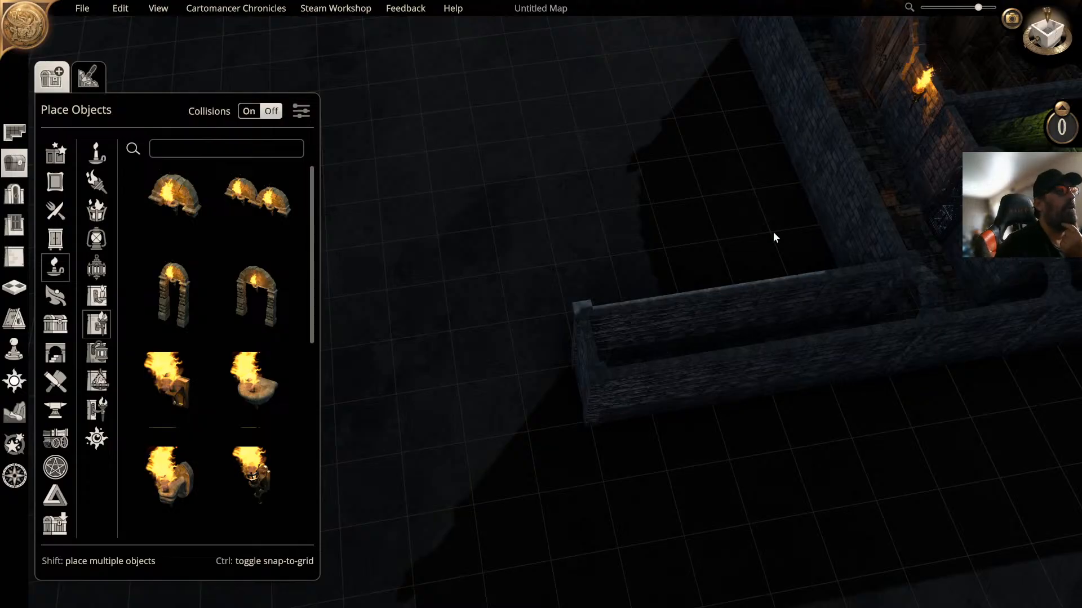
right_click_drag(772, 231, 673, 273)
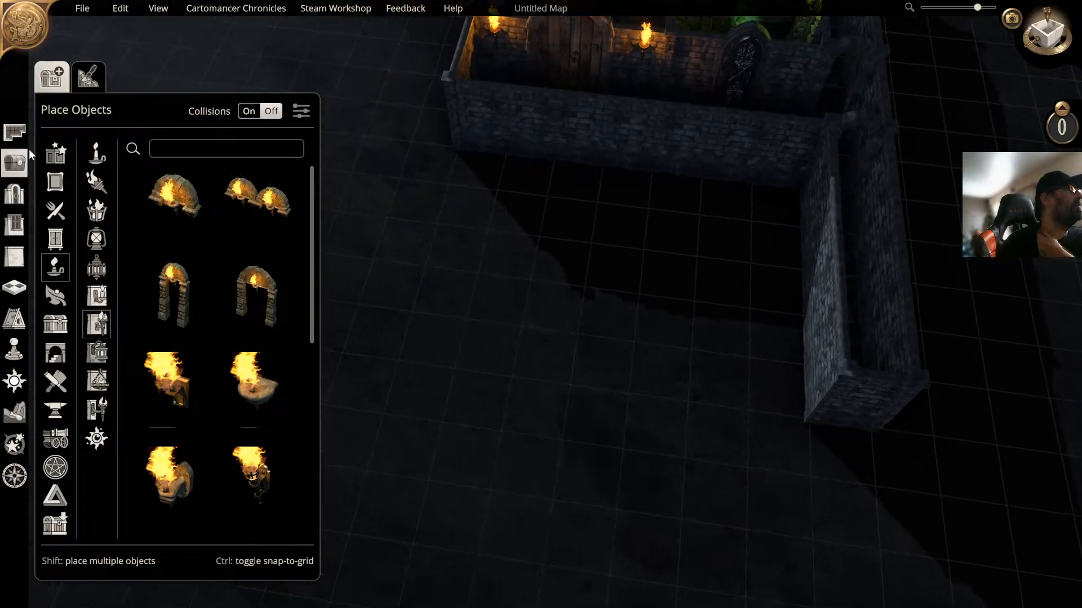
Step: Draw a rectangular Castle Barracks room beside the end of the narrow corridor and select it
left_click(16, 134)
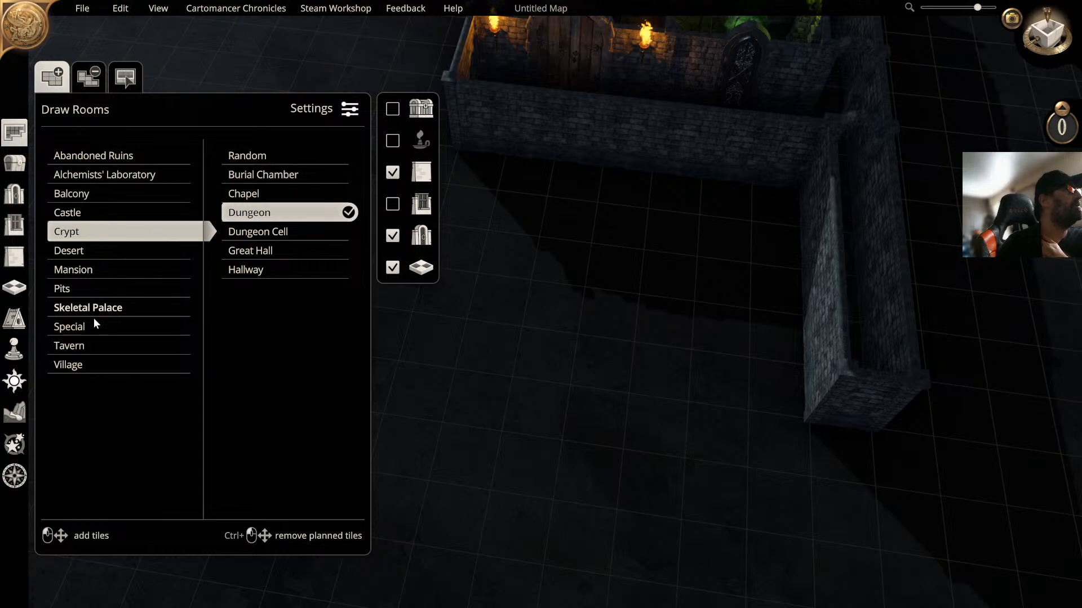
left_click(108, 214)
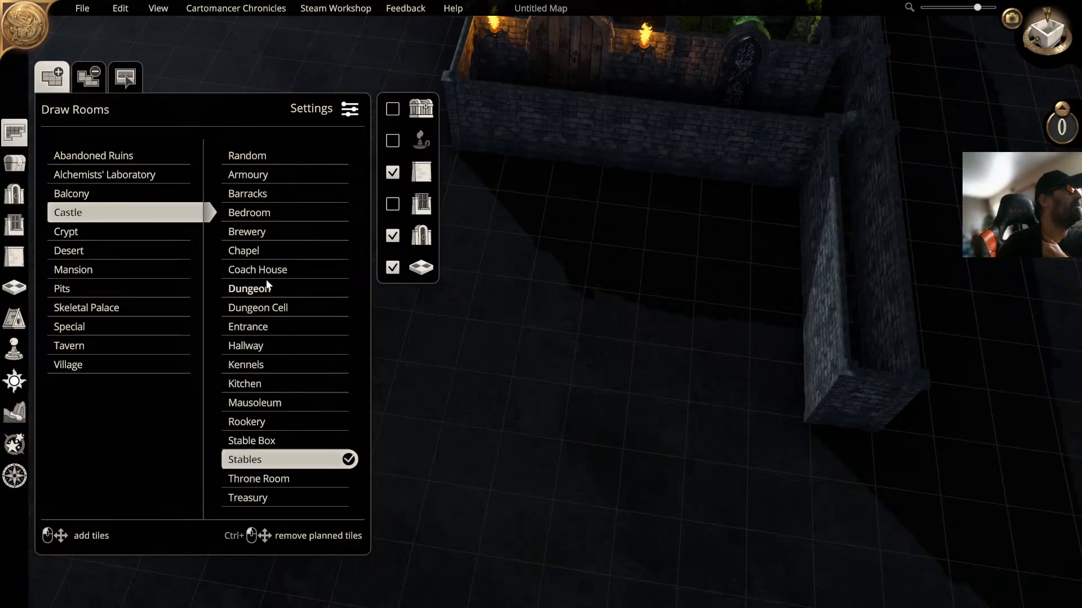
left_click(259, 195)
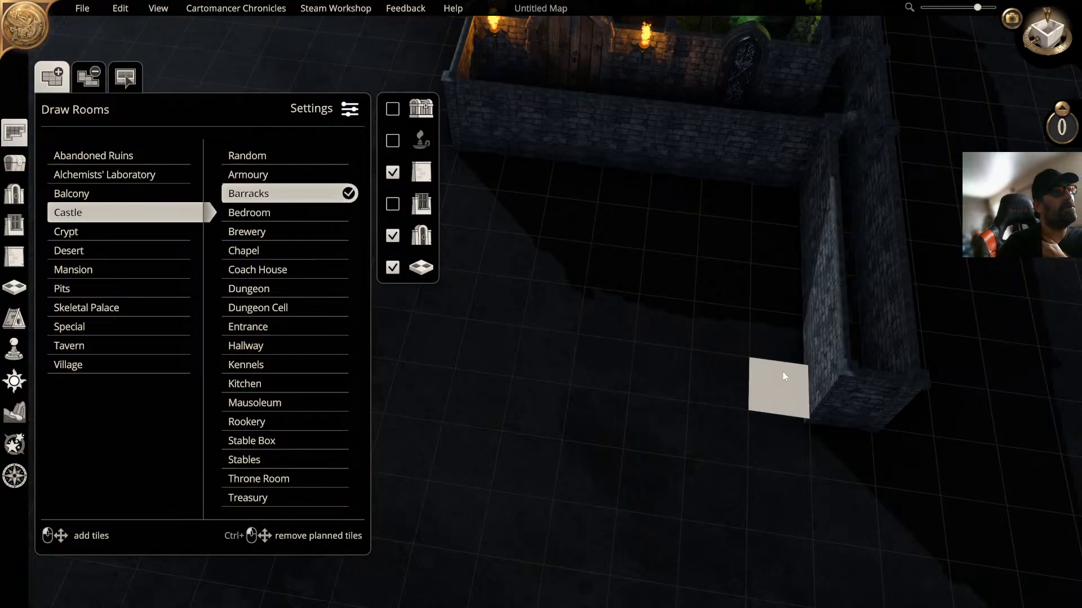
left_click_drag(783, 371, 518, 246)
key("w")
left_click(634, 284)
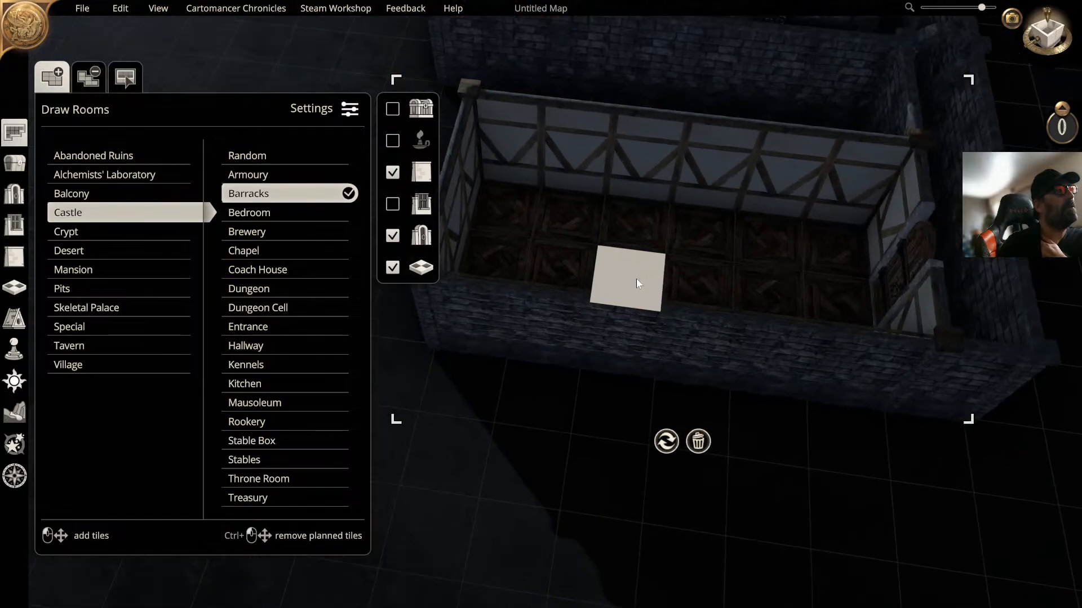
key("w")
middle_click_drag(655, 364, 718, 364)
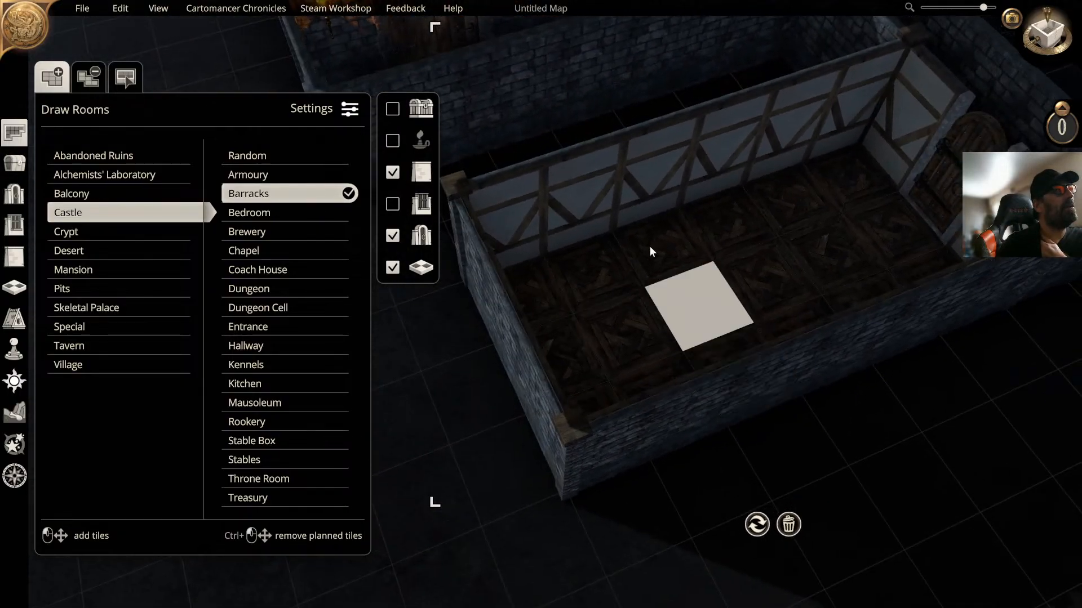
Step: Enable furniture objects for room generation and regenerate the barracks with them
left_click(392, 109)
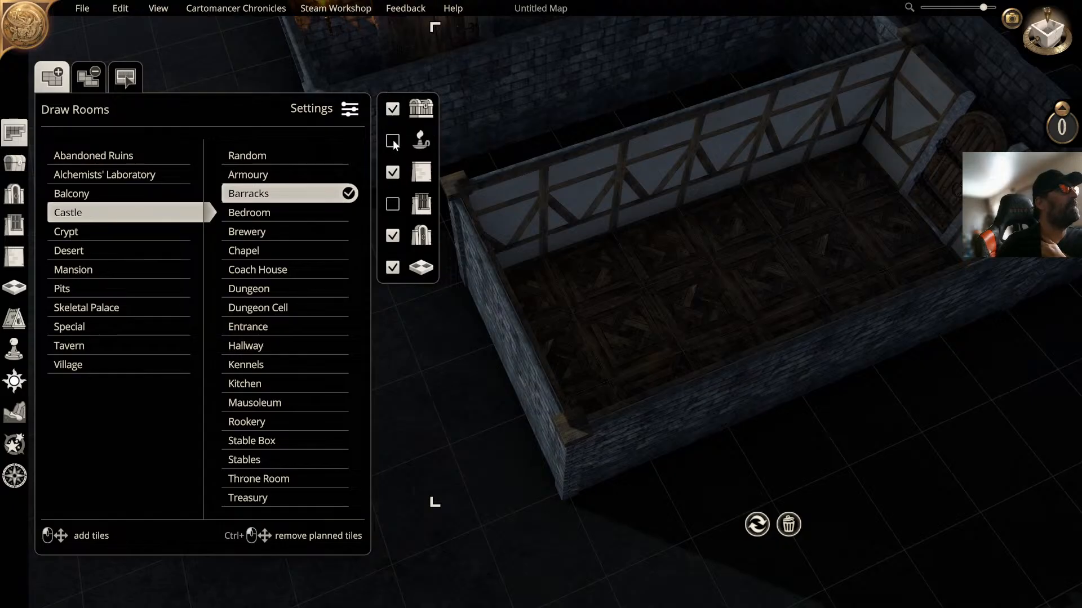
left_click(757, 524)
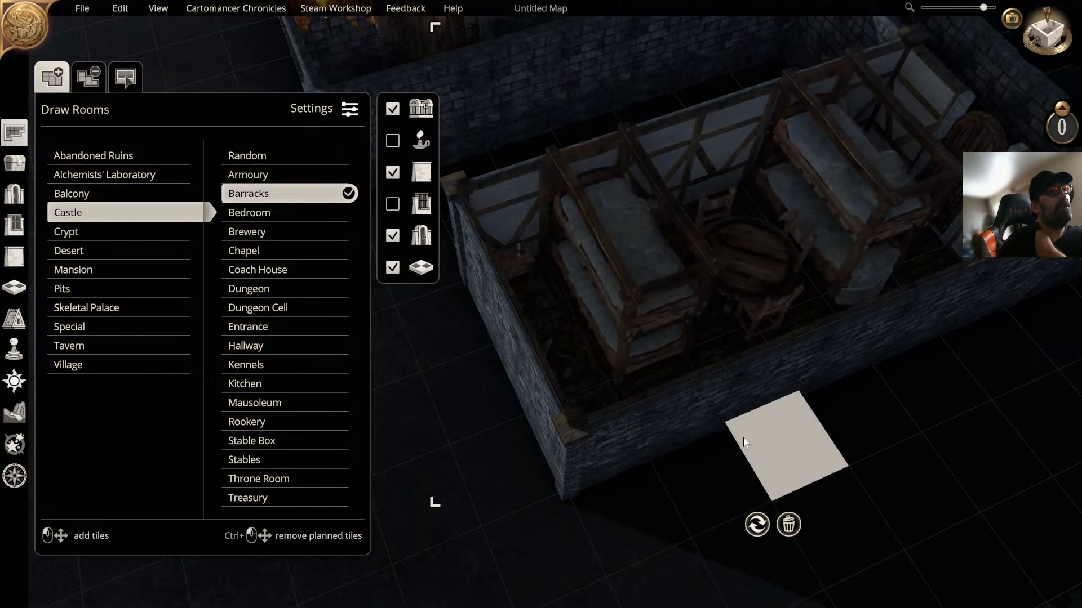
scroll(743, 388, "up", 5)
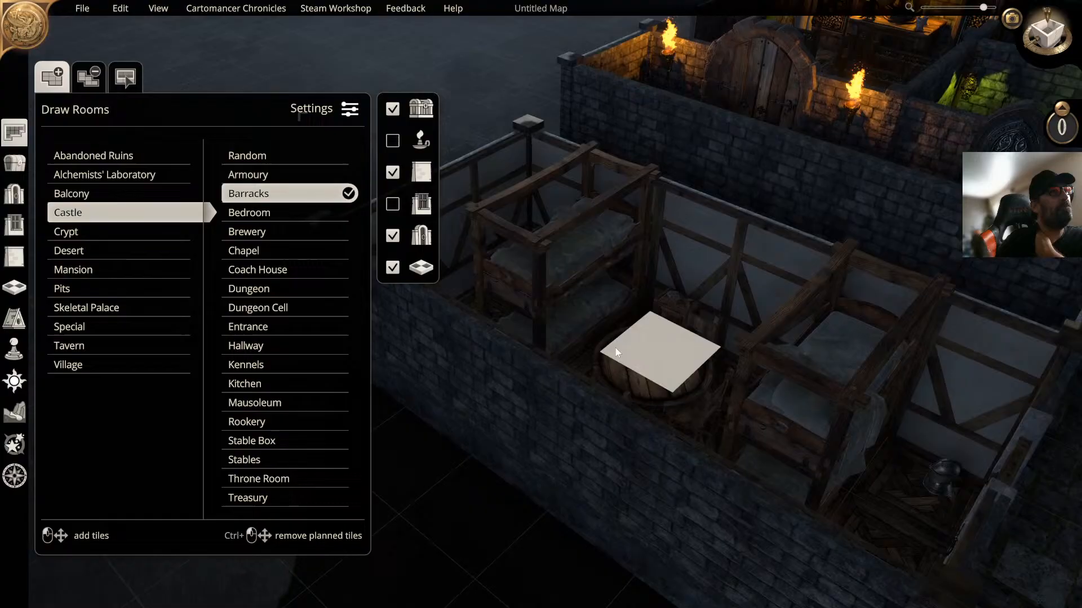
middle_click_drag(615, 348, 733, 368)
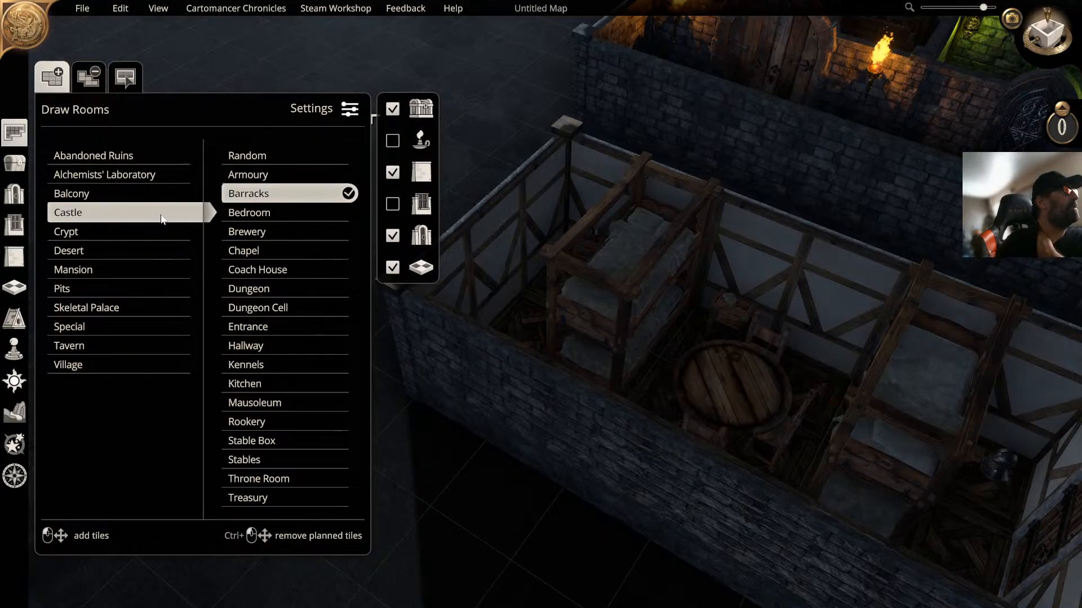
Step: Turn object collisions on and move the bunk bed farthest from the door against the barracks' end wall
left_click(14, 163)
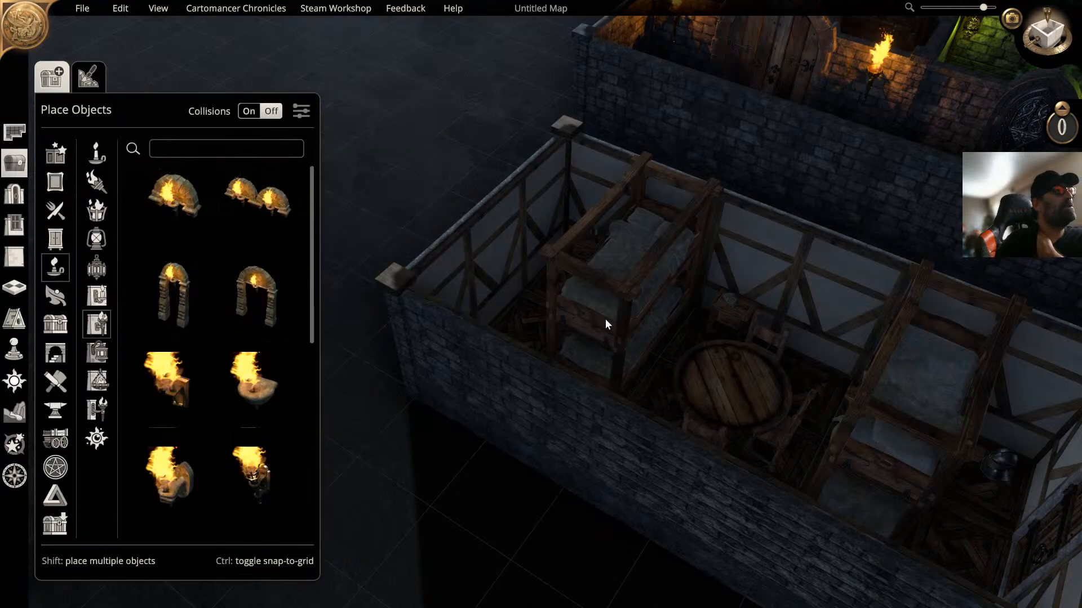
left_click(628, 305)
left_click_drag(641, 315, 593, 292)
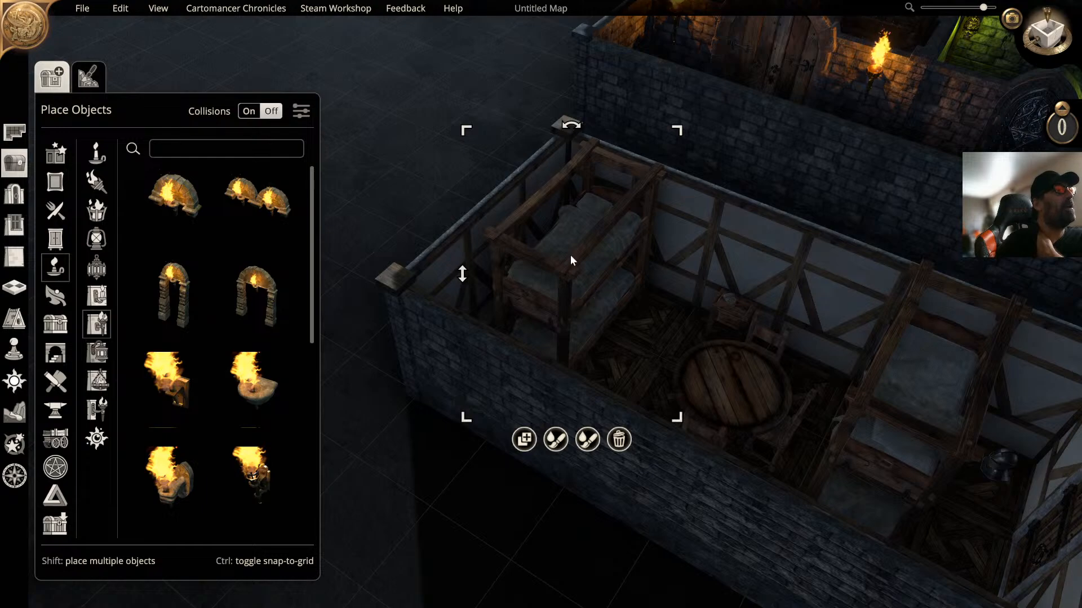
left_click(250, 111)
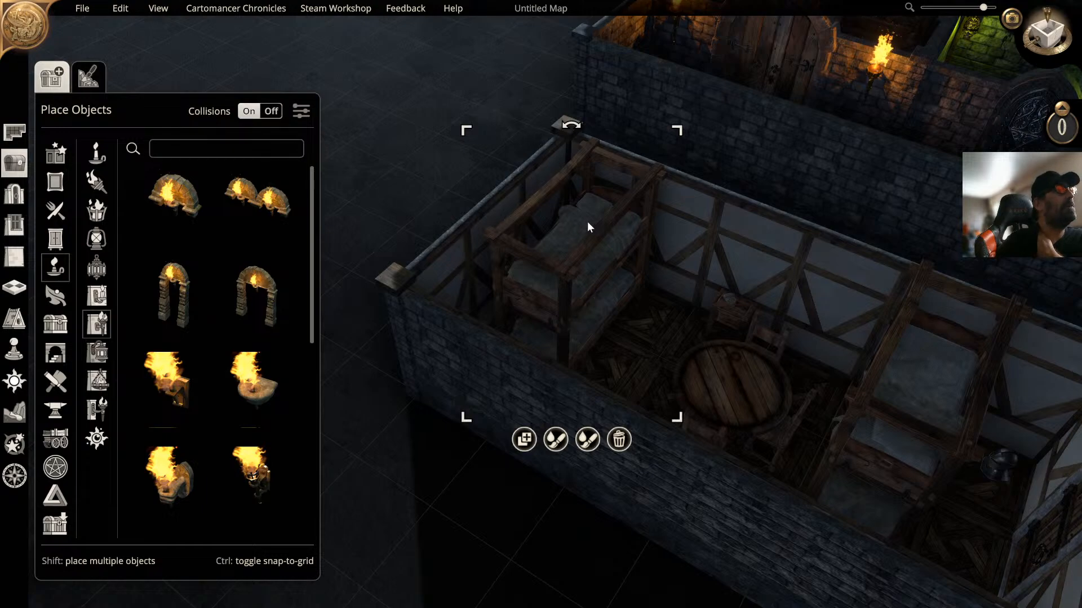
left_click_drag(588, 222, 640, 210)
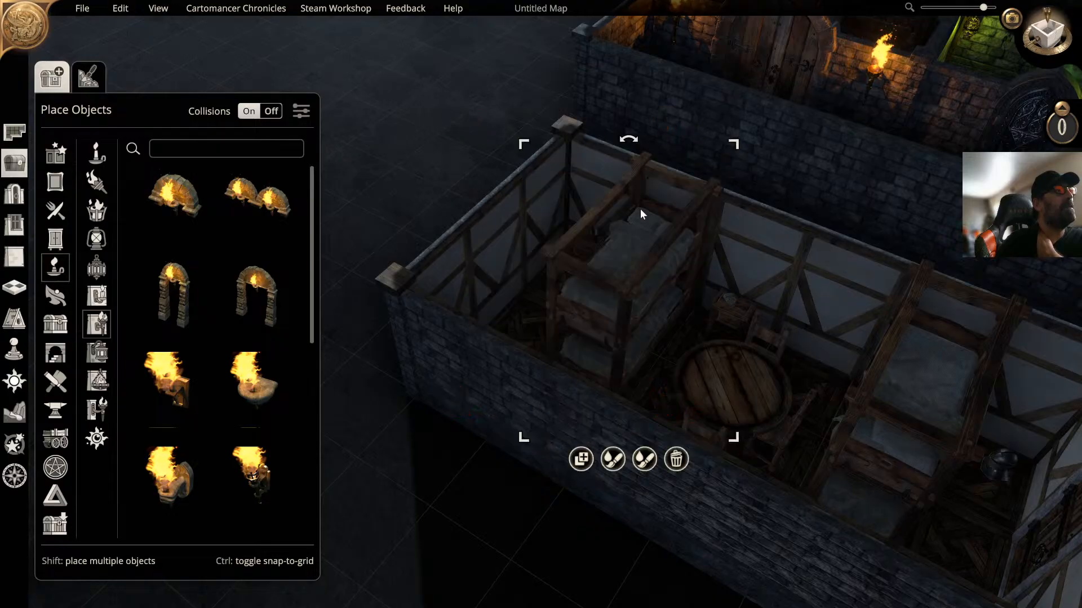
left_click(566, 214)
left_click_drag(637, 248, 519, 229)
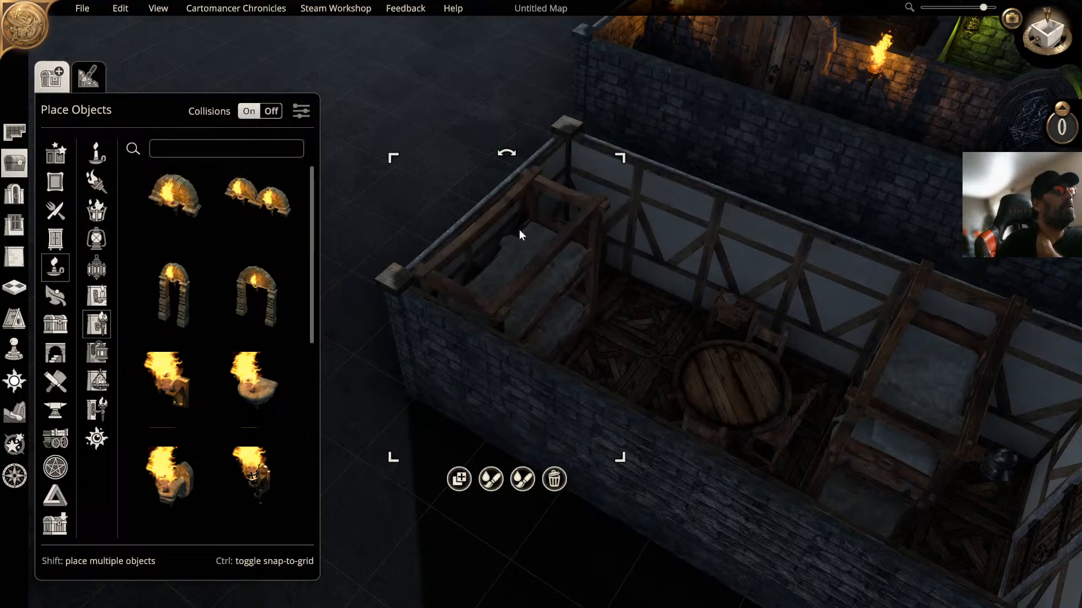
Step: Move the round table next to the relocated bunk bed and shift the small stand along the long wall
right_click_drag(656, 232, 669, 186)
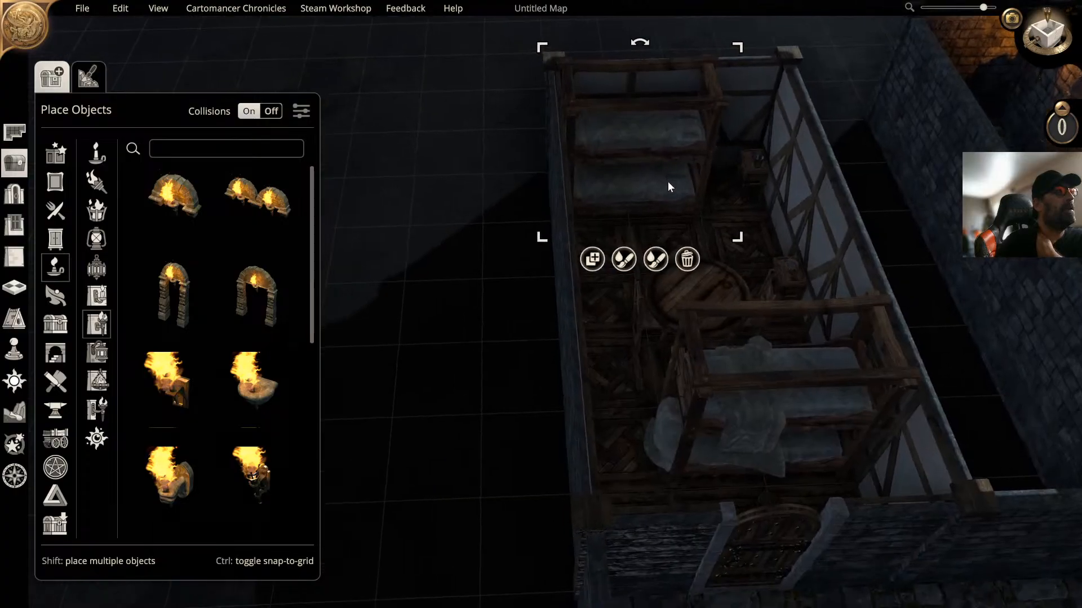
left_click(697, 286)
left_click_drag(696, 285, 653, 239)
left_click(784, 281)
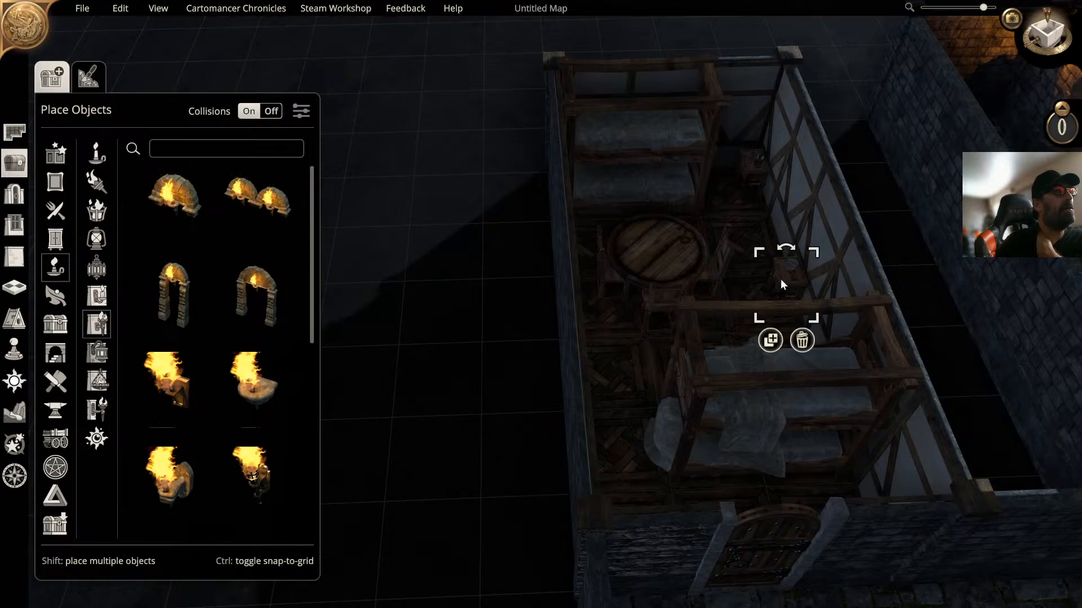
left_click_drag(785, 277, 778, 240)
Step: Move the bunk bed nearest the door across the barracks to the opposite long wall
right_click_drag(772, 240, 764, 206)
middle_click_drag(763, 225, 724, 249)
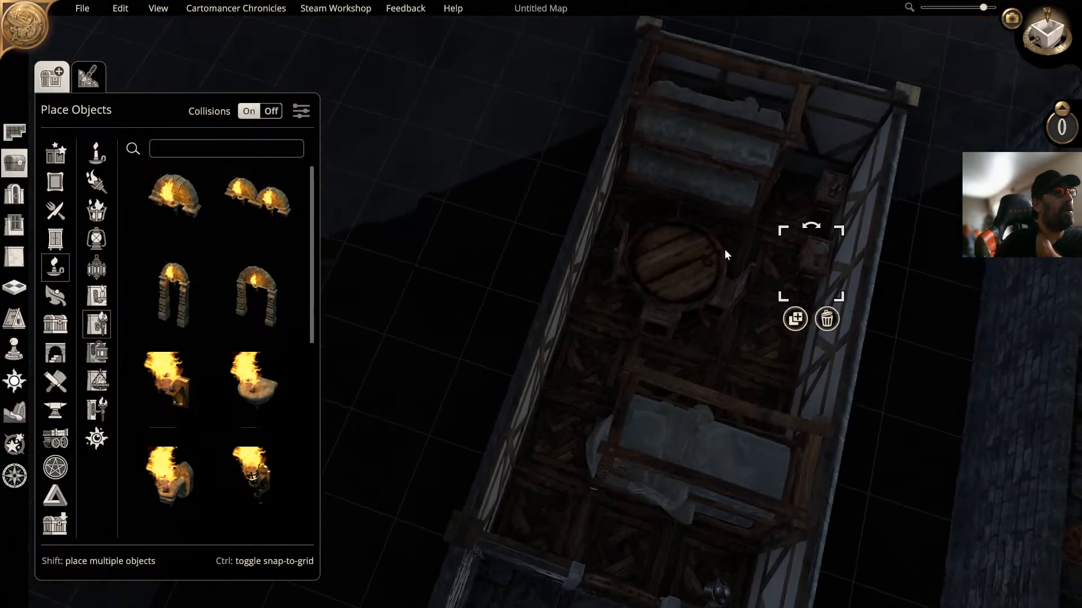
right_click_drag(718, 248, 710, 197)
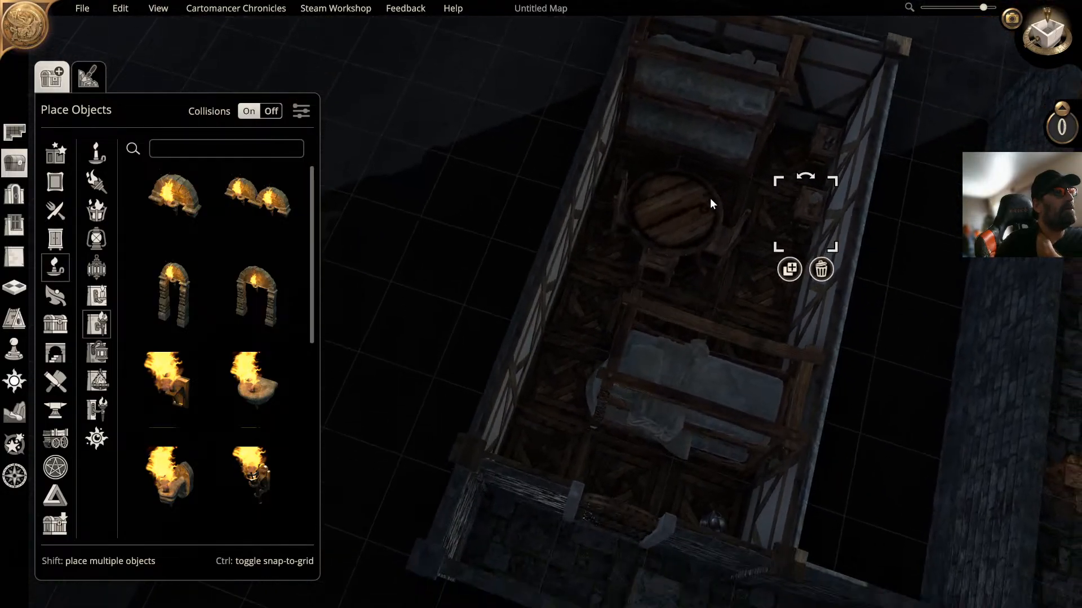
left_click(713, 375)
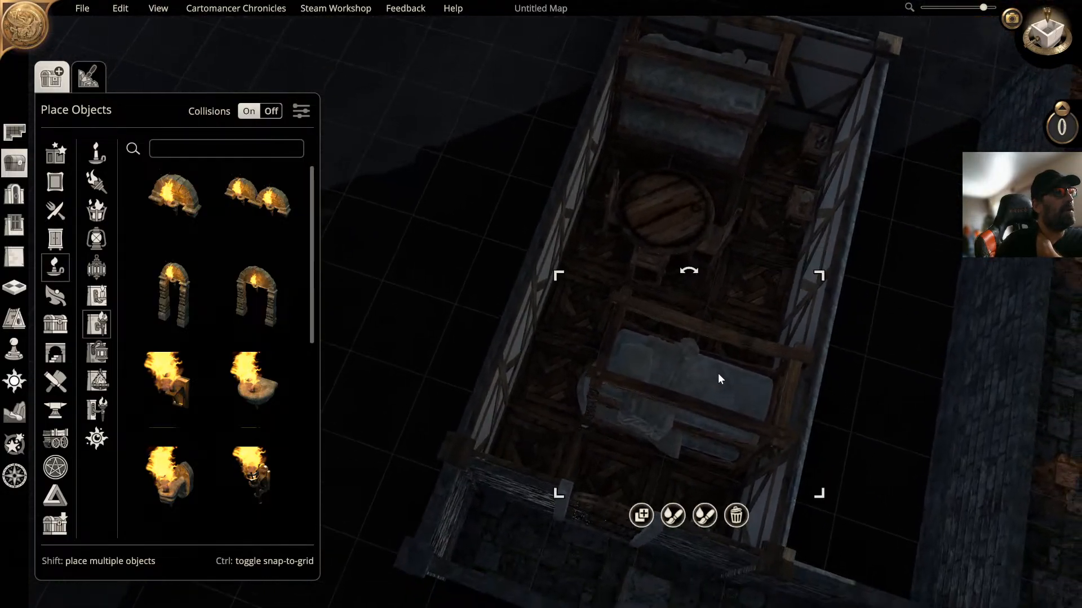
mouse_move(693, 280)
left_mouse_down()
mouse_move(699, 330)
mouse_move(701, 294)
left_mouse_up()
left_click_drag(720, 390, 640, 366)
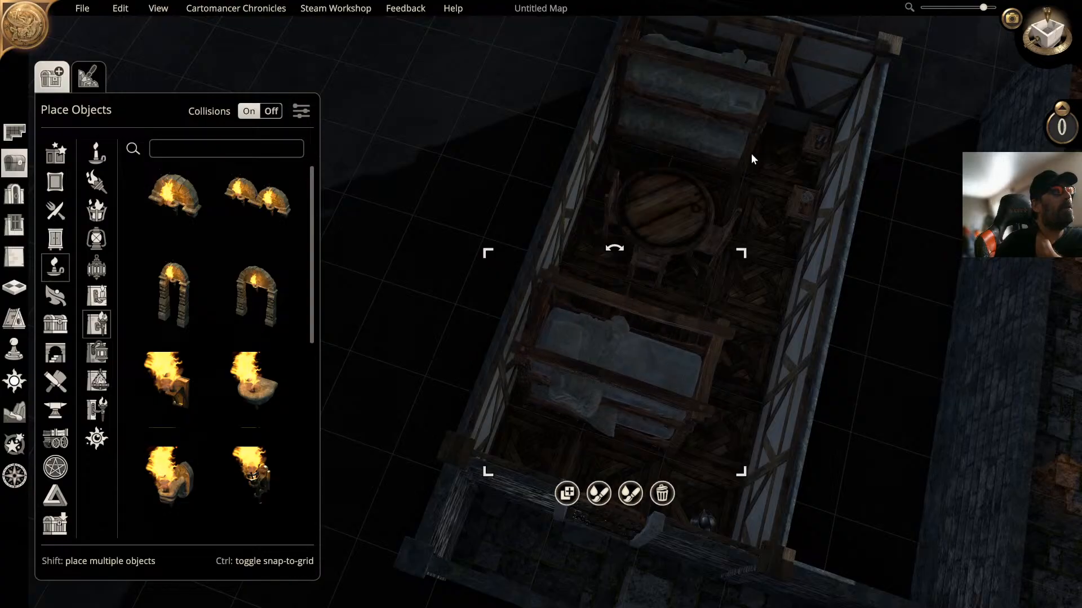
Step: Delete the small item on the corner stand and move the stand along the long wall beside the bunk bed nearest the door
left_click(818, 142)
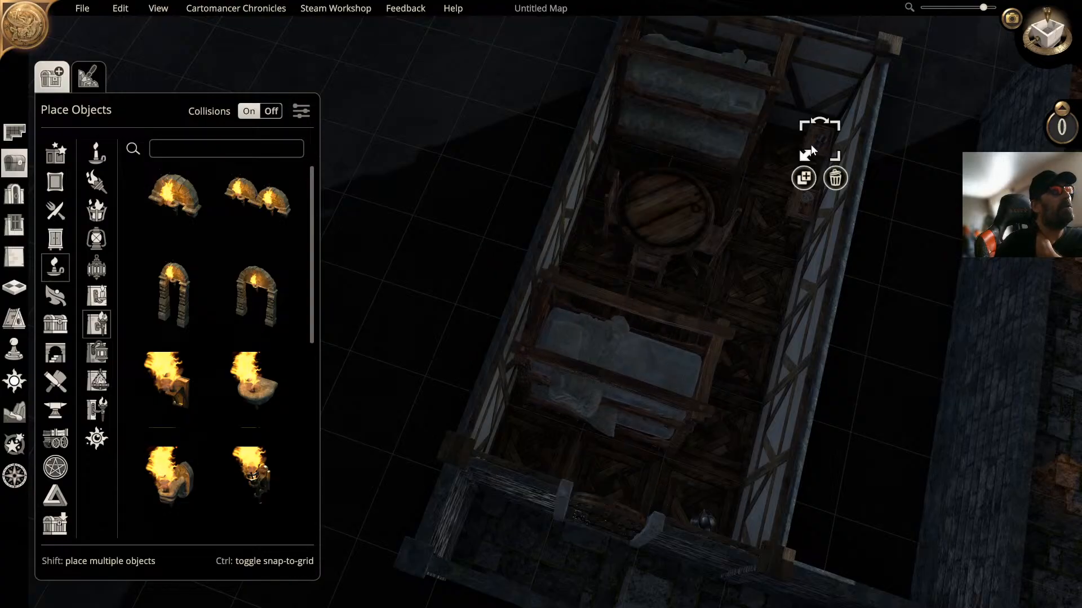
left_click(815, 136)
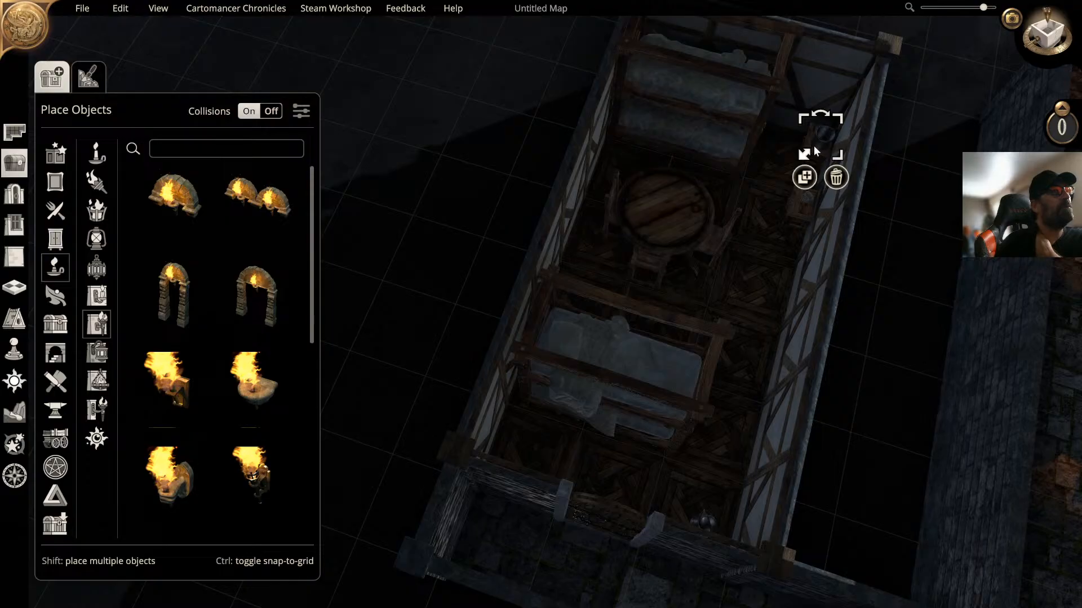
key("Delete")
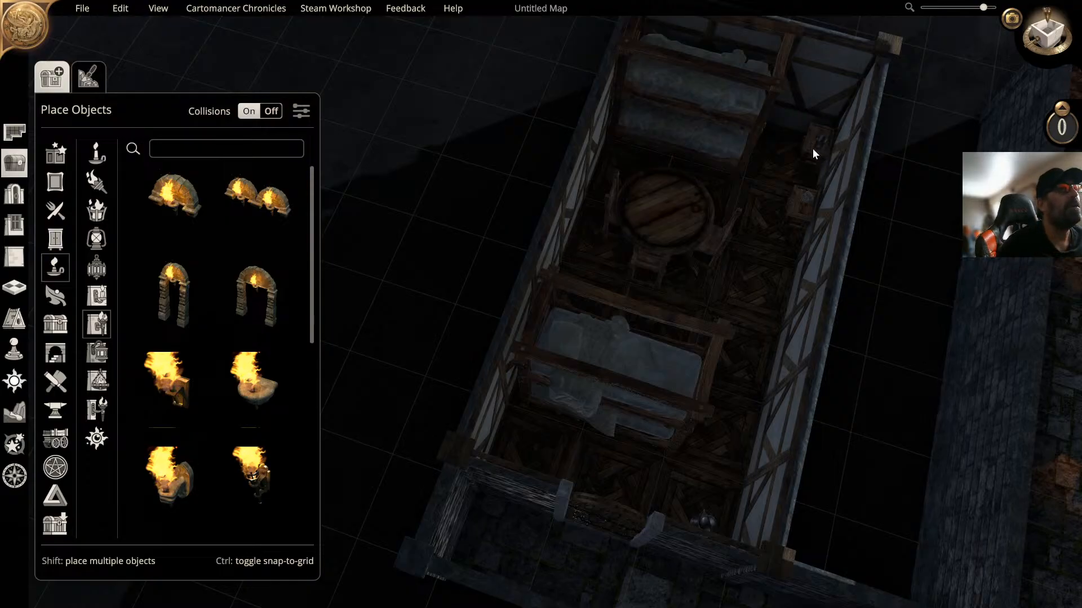
left_click_drag(812, 147, 766, 325)
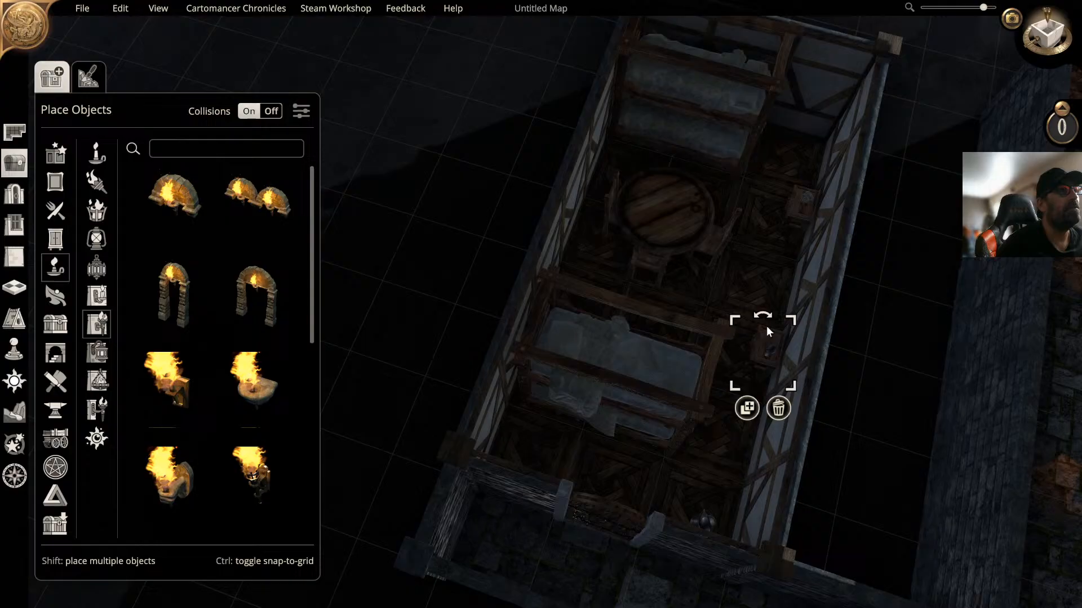
Step: Move the end-wall bunk bed into the opposite corner and place the stand beside it in the vacated corner
left_click(739, 94)
left_click(685, 85)
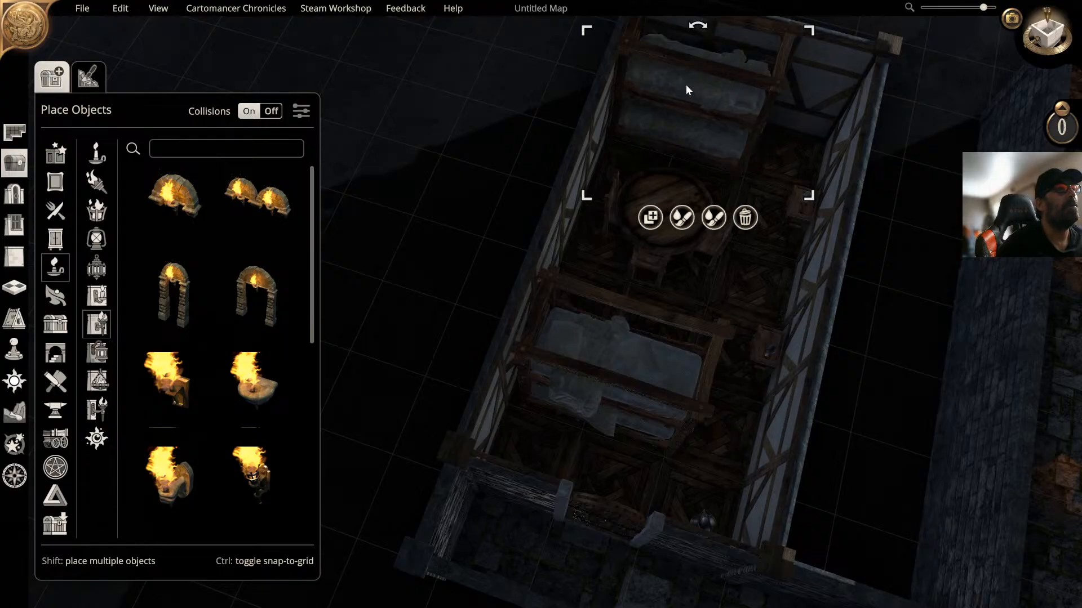
left_click_drag(686, 91, 756, 107)
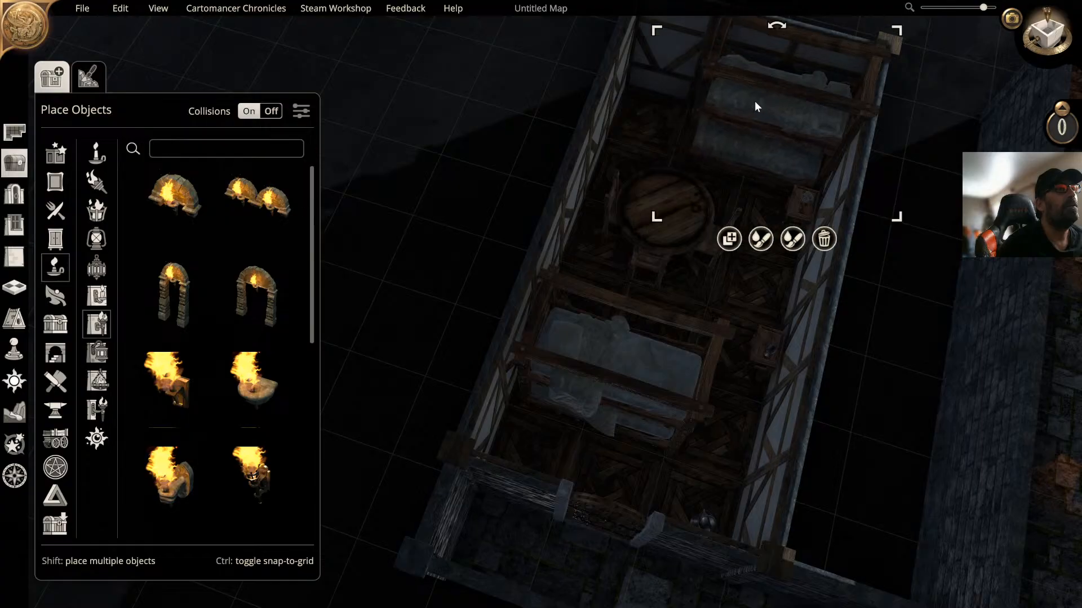
right_click_drag(723, 170, 721, 148)
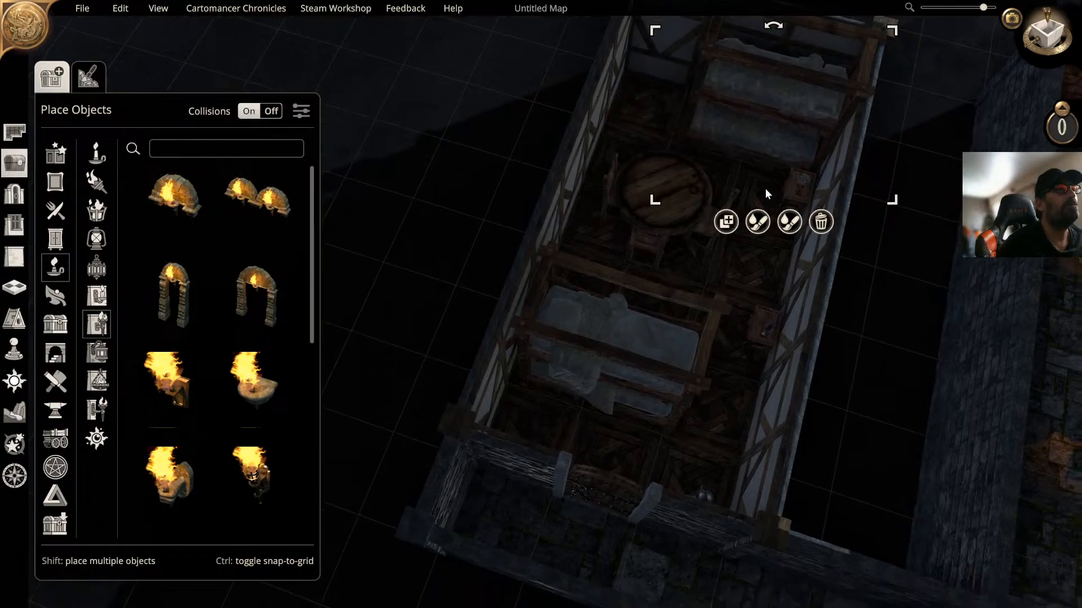
left_click(787, 201)
left_click_drag(787, 201, 648, 76)
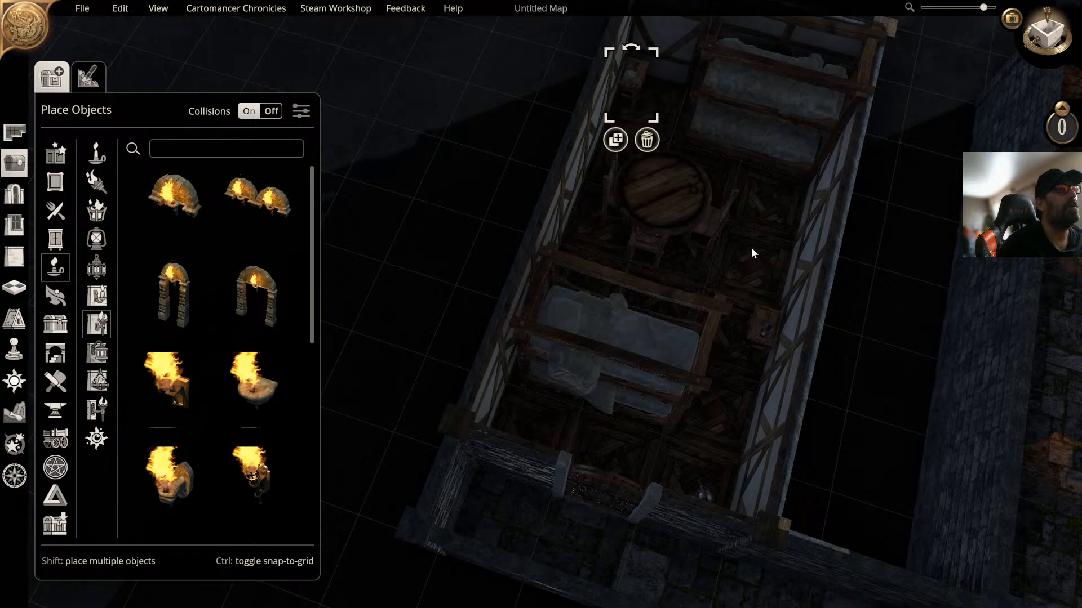
Step: Move the remaining small stand across the barracks into the corner between the door wall and the nearest bunk bed
right_click_drag(746, 222, 567, 181)
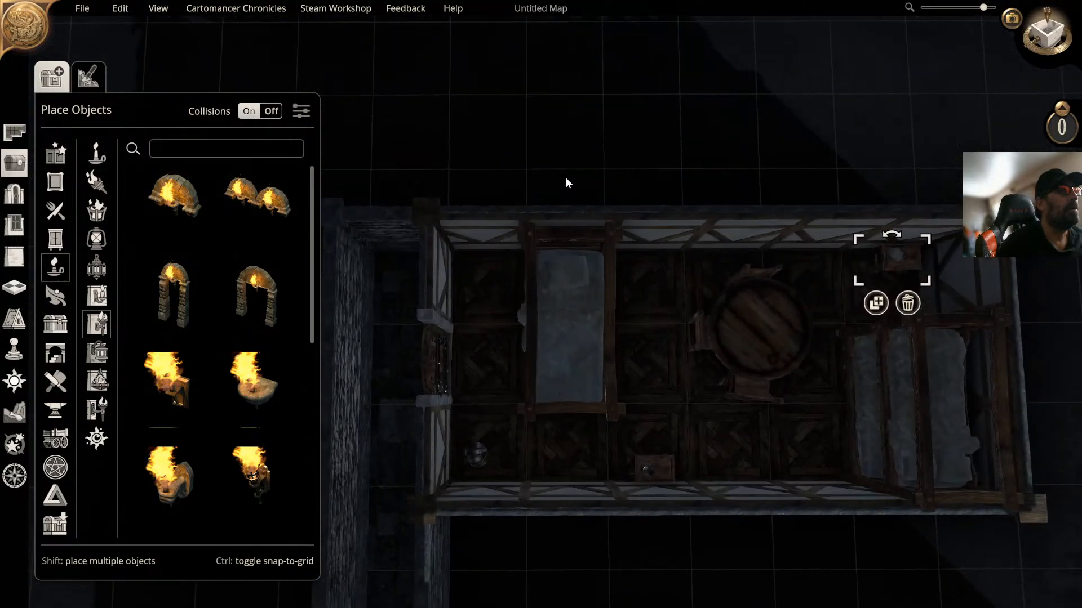
left_click(653, 458)
left_click_drag(655, 461, 487, 265)
middle_click_drag(492, 265, 498, 208)
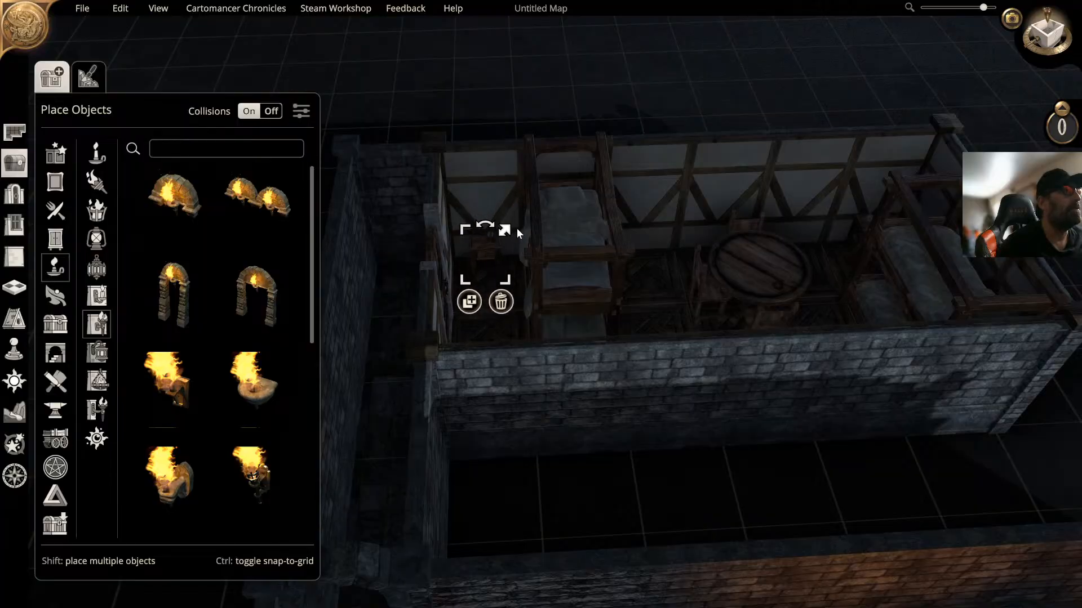
left_click(516, 228)
Step: Delete the small metal object in the barracks corner by the door
right_click_drag(563, 244, 624, 226)
middle_click_drag(624, 226, 461, 258)
left_click(420, 303)
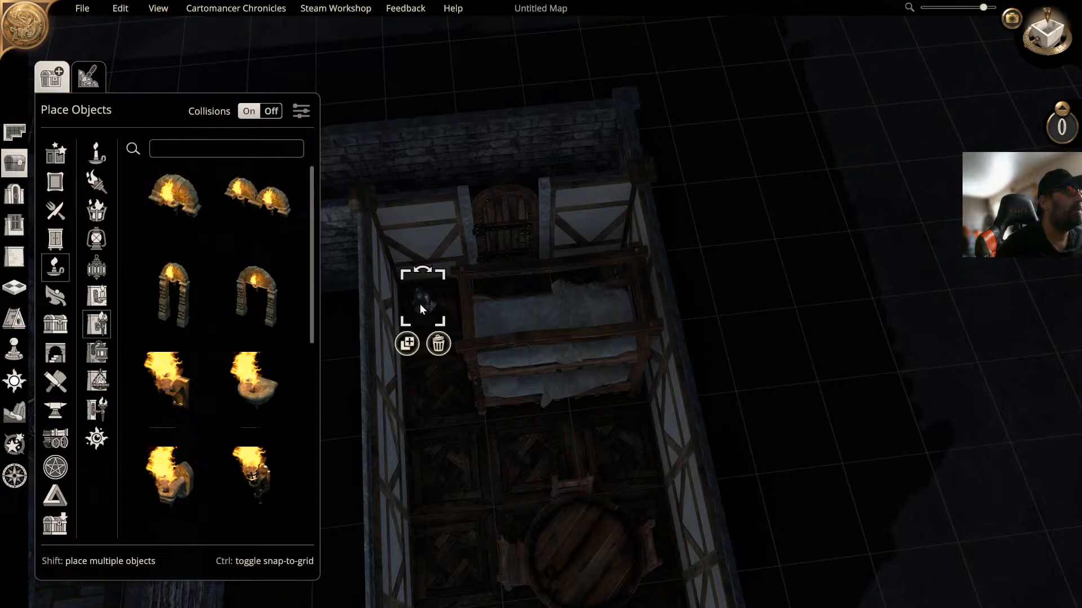
left_click_drag(420, 303, 453, 434)
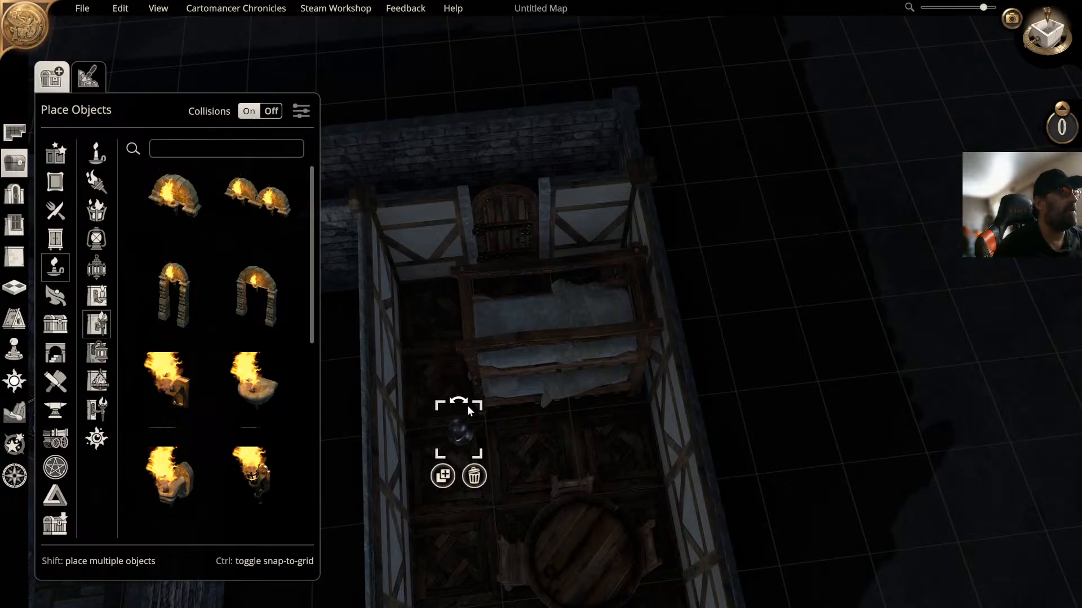
key("Delete")
Step: Examine the rearranged barracks and its position beside the corridor from several angles
right_click_drag(468, 405, 520, 327)
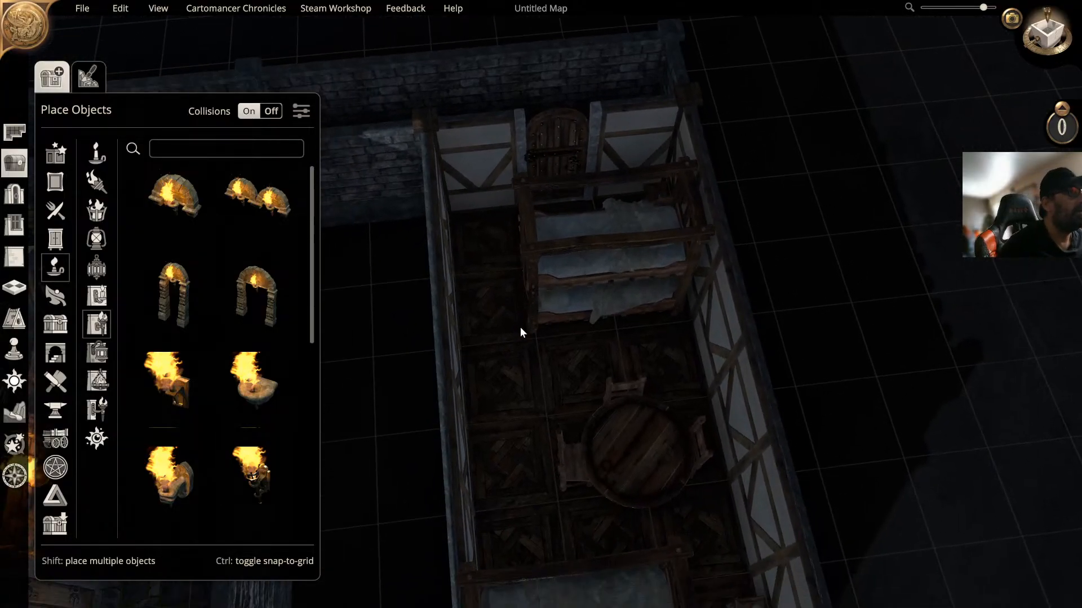
middle_click_drag(520, 327, 619, 233)
scroll(579, 270, "up", 2)
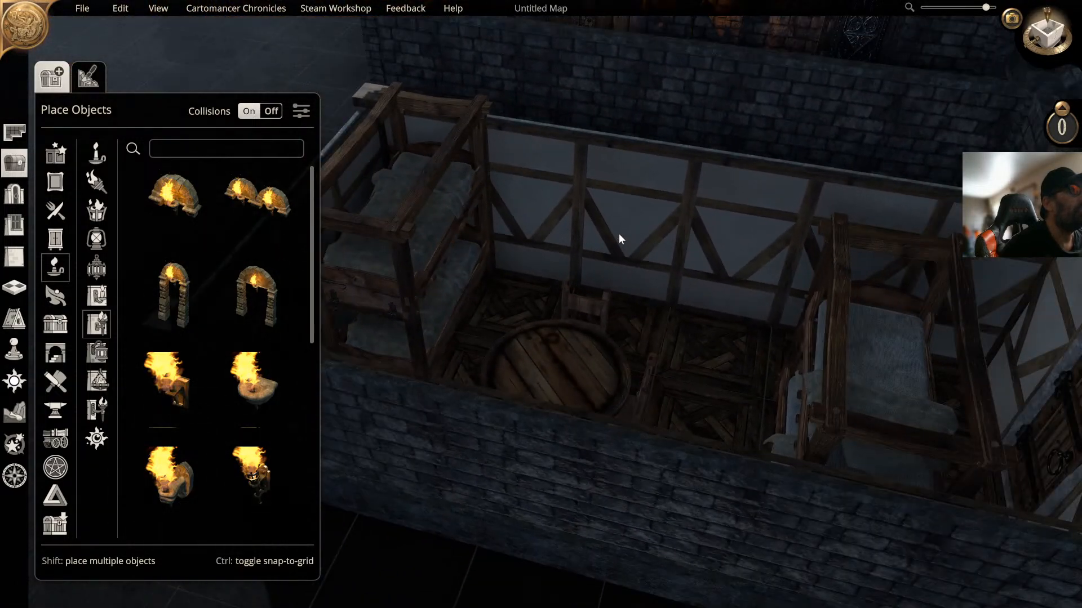
scroll(623, 232, "down", 2)
right_click_drag(628, 238, 682, 228)
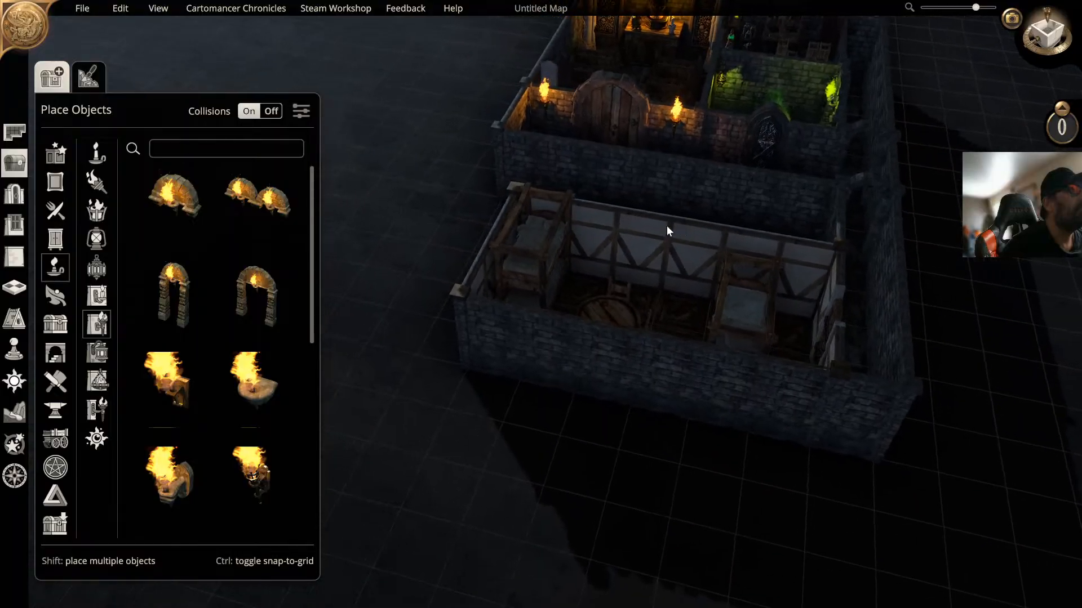
middle_click_drag(667, 225, 778, 234)
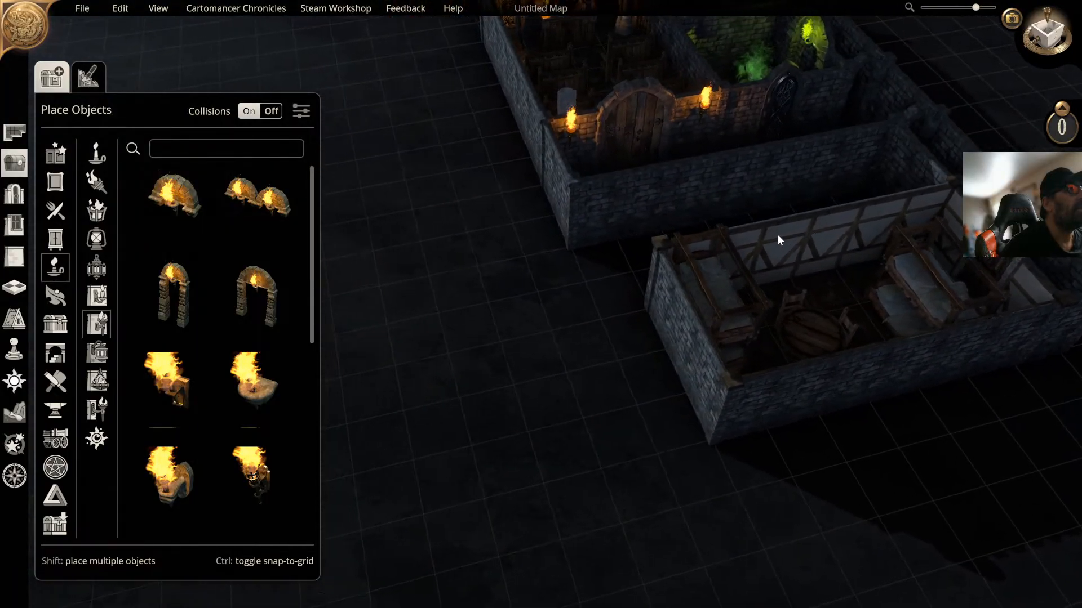
right_click_drag(772, 247, 644, 225)
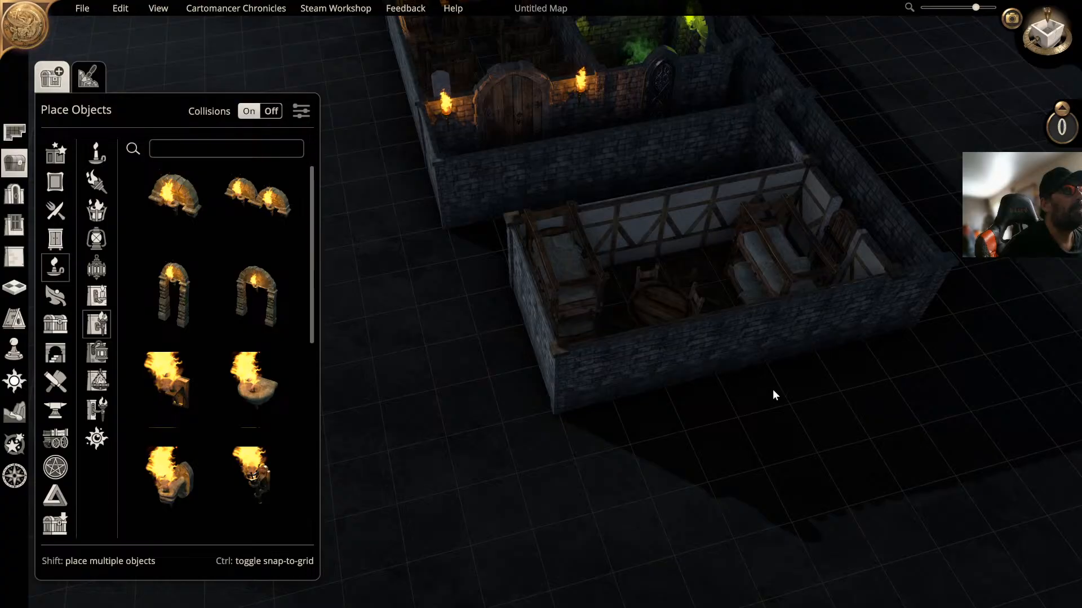
right_click_drag(747, 350, 698, 321)
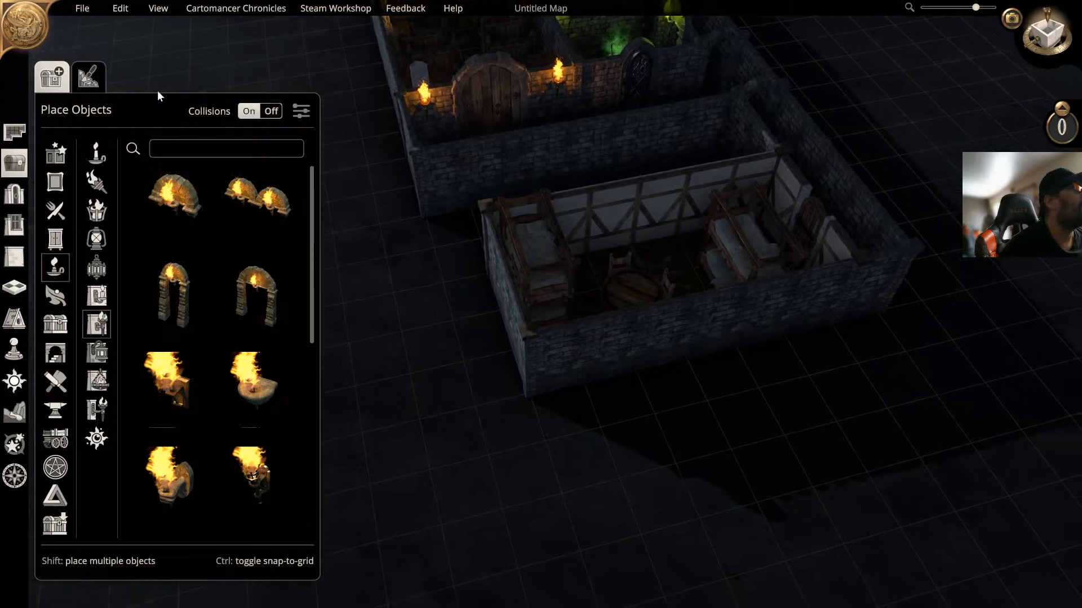
Step: Select the barracks room for editing and review its room options
left_click(14, 133)
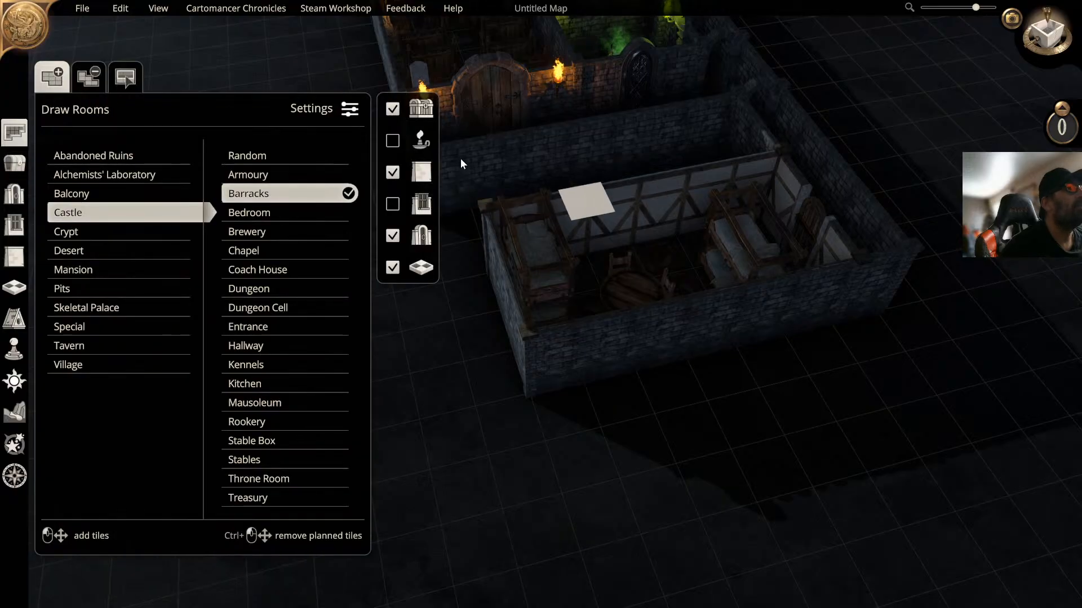
left_click(125, 78)
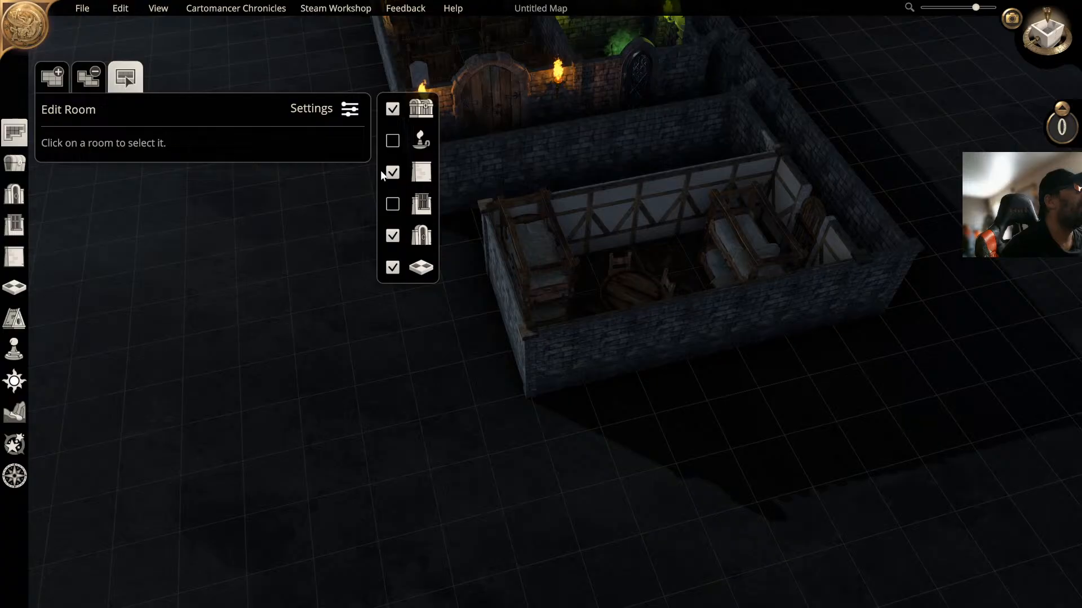
left_click(591, 219)
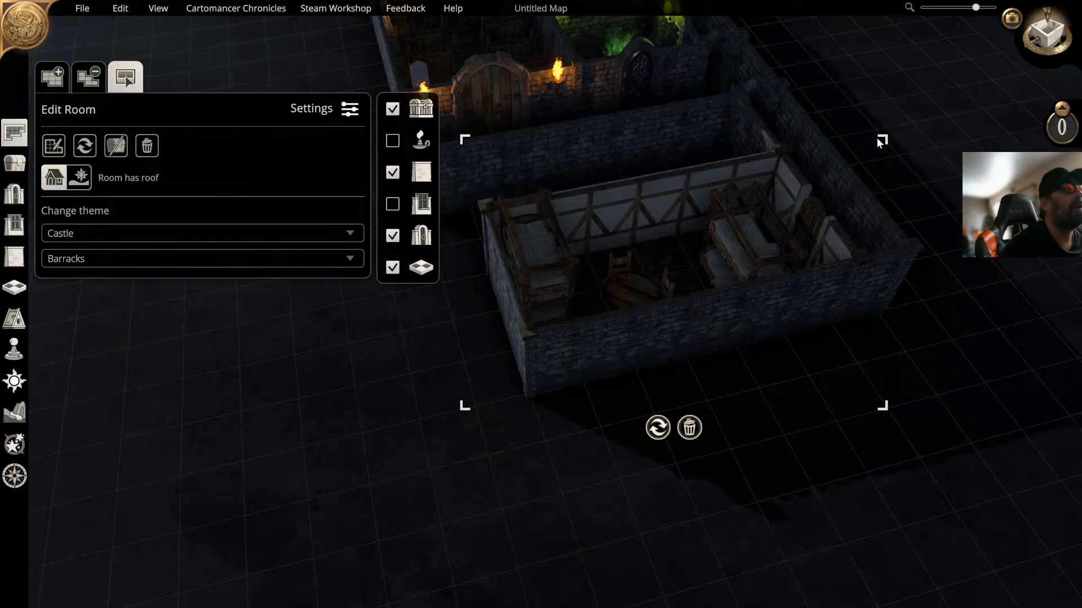
middle_click_drag(693, 217, 740, 263)
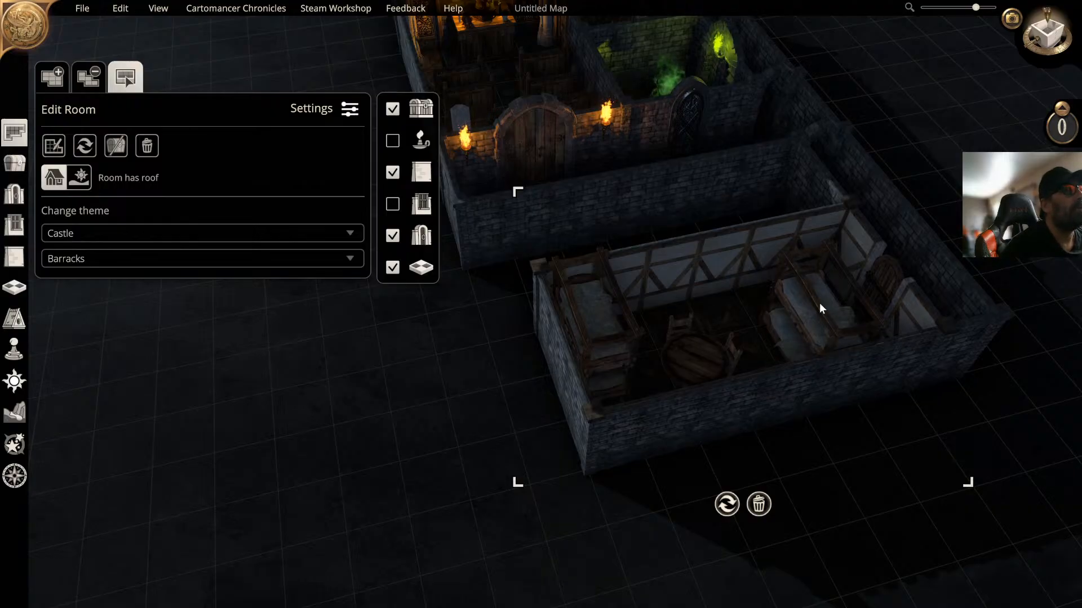
right_click_drag(819, 303, 753, 203)
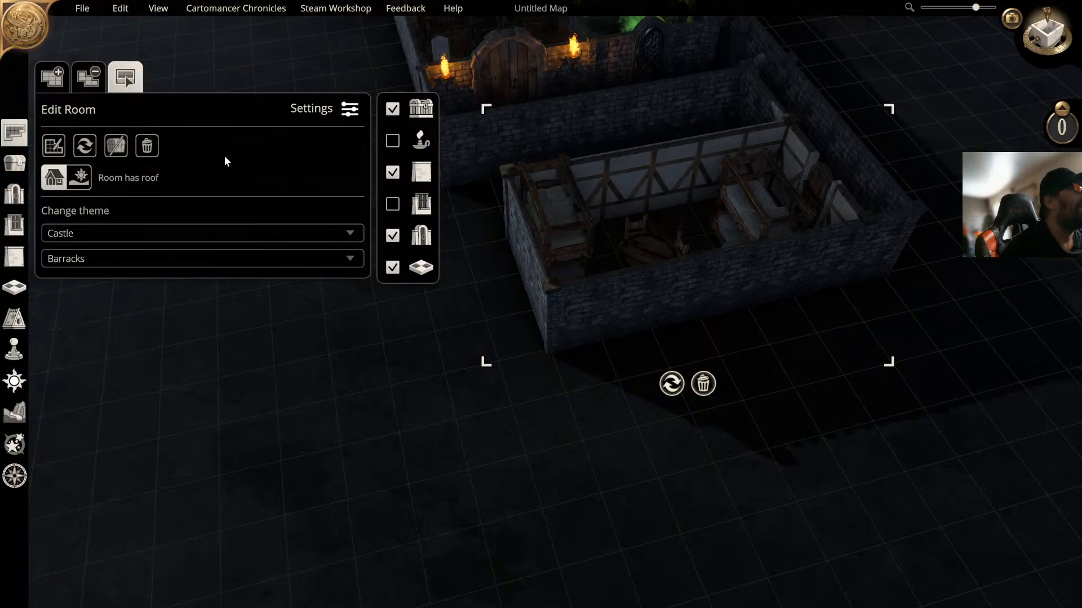
Step: Draw and build a second castle barracks room along the outer long wall of the existing barracks
left_click(20, 134)
left_click(19, 129)
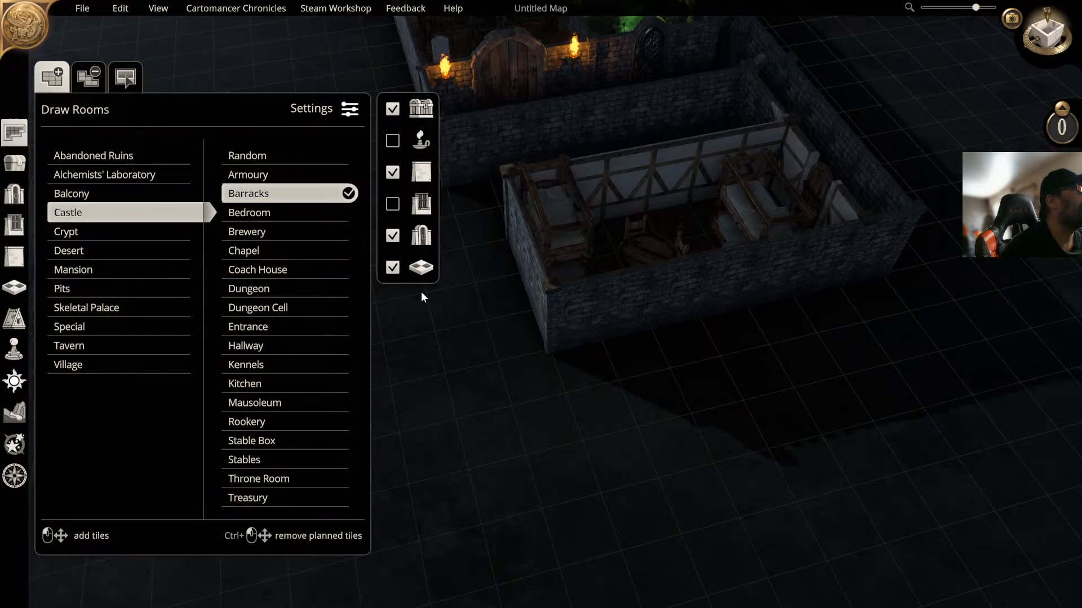
left_click_drag(594, 373, 888, 372)
right_click_drag(874, 365, 799, 332)
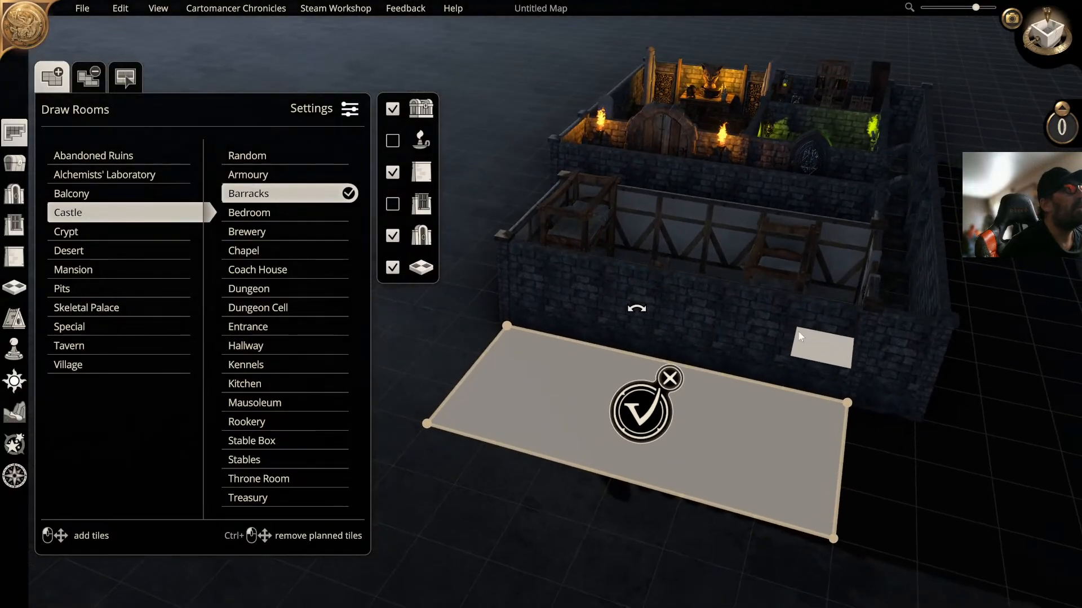
left_click(644, 417)
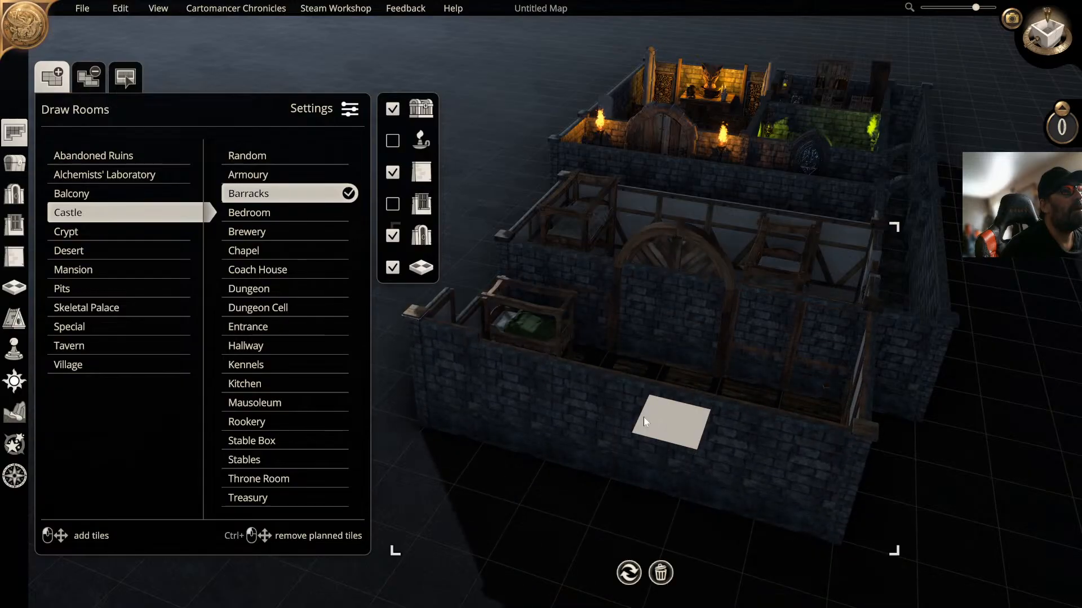
Step: Examine the second barracks room's bunk beds, connecting door and wall decorations from several angles
scroll(683, 415, "up", 3)
right_click_drag(684, 416, 691, 383)
scroll(674, 365, "down", 3)
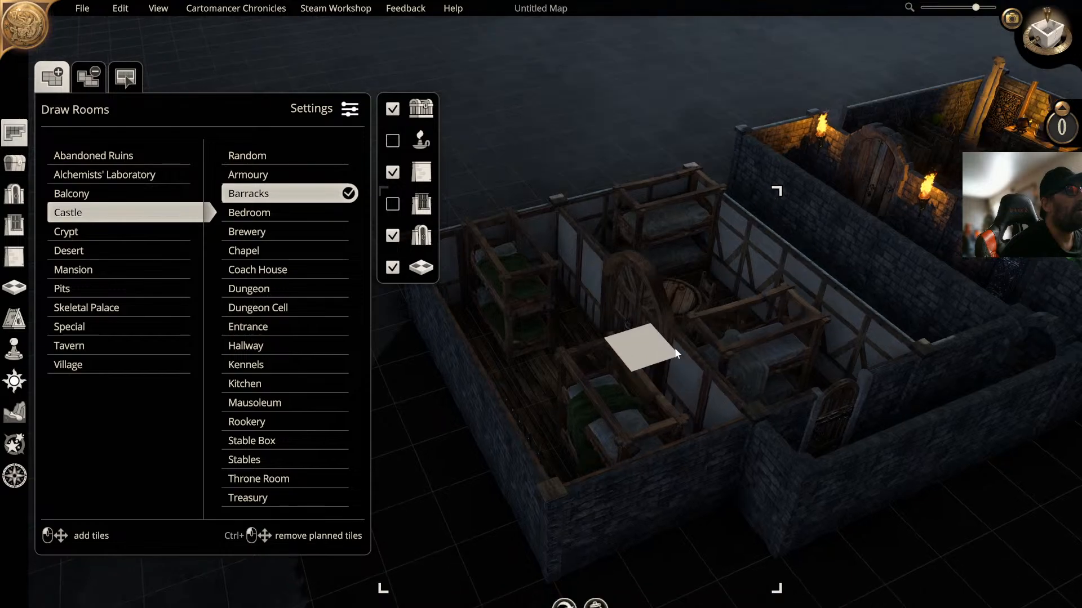
right_click_drag(678, 344, 600, 388)
middle_click_drag(602, 389, 704, 363)
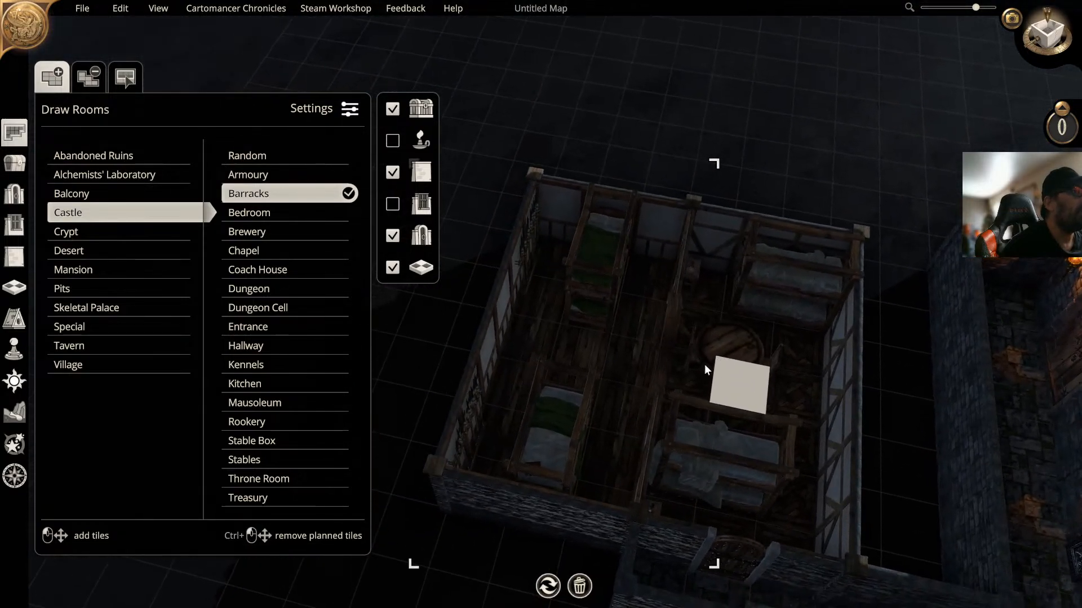
scroll(597, 324, "up", 1)
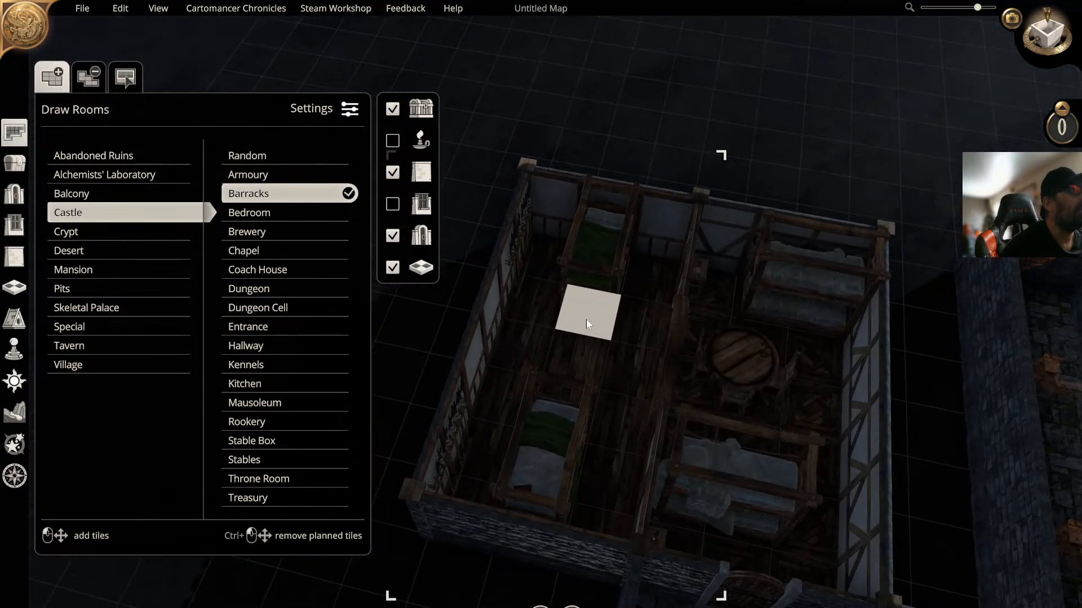
right_click_drag(586, 319, 557, 277)
scroll(557, 277, "up", 2)
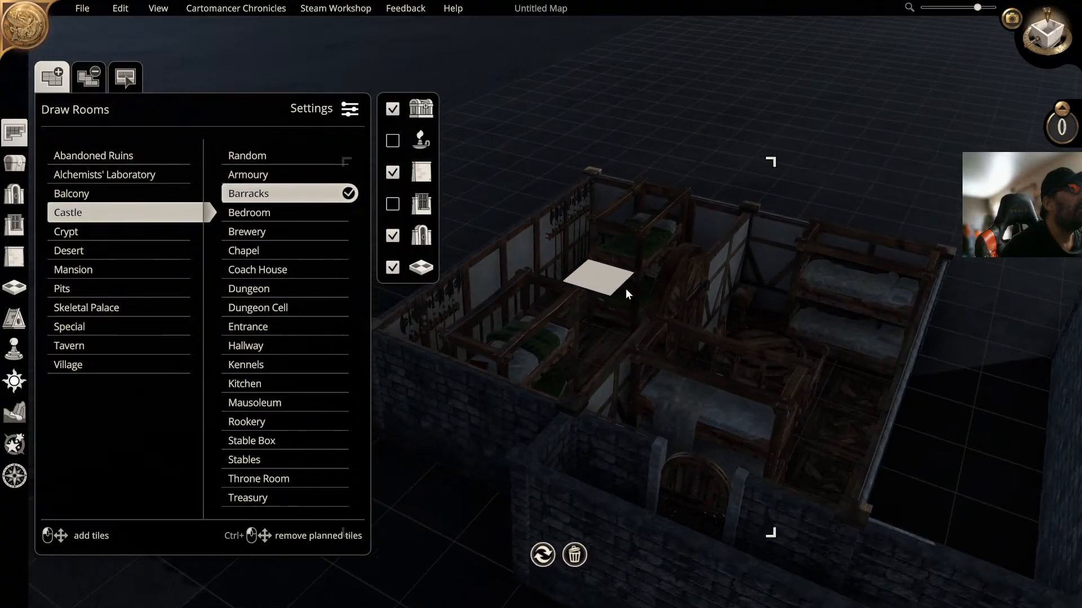
middle_click_drag(626, 290, 666, 288)
right_click_drag(666, 288, 589, 282)
middle_click_drag(614, 282, 667, 279)
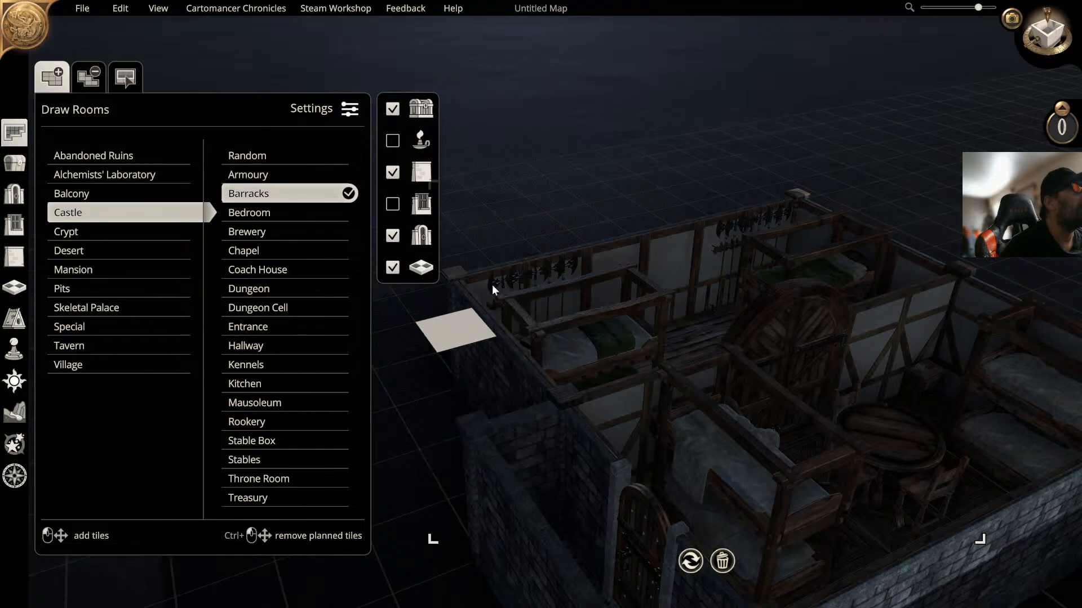
scroll(652, 272, "down", 2)
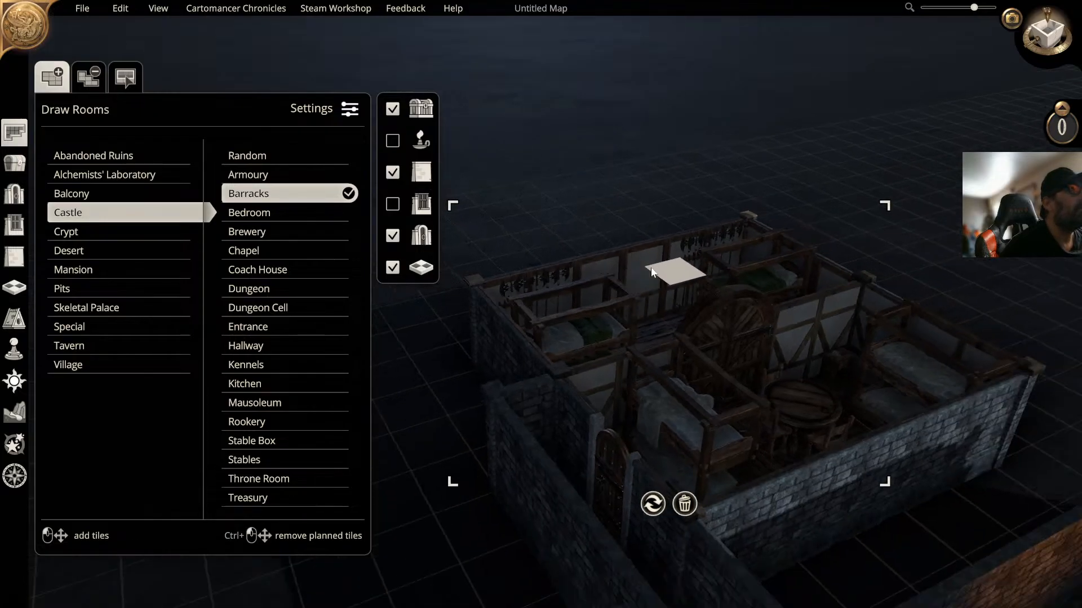
right_click_drag(652, 272, 690, 293)
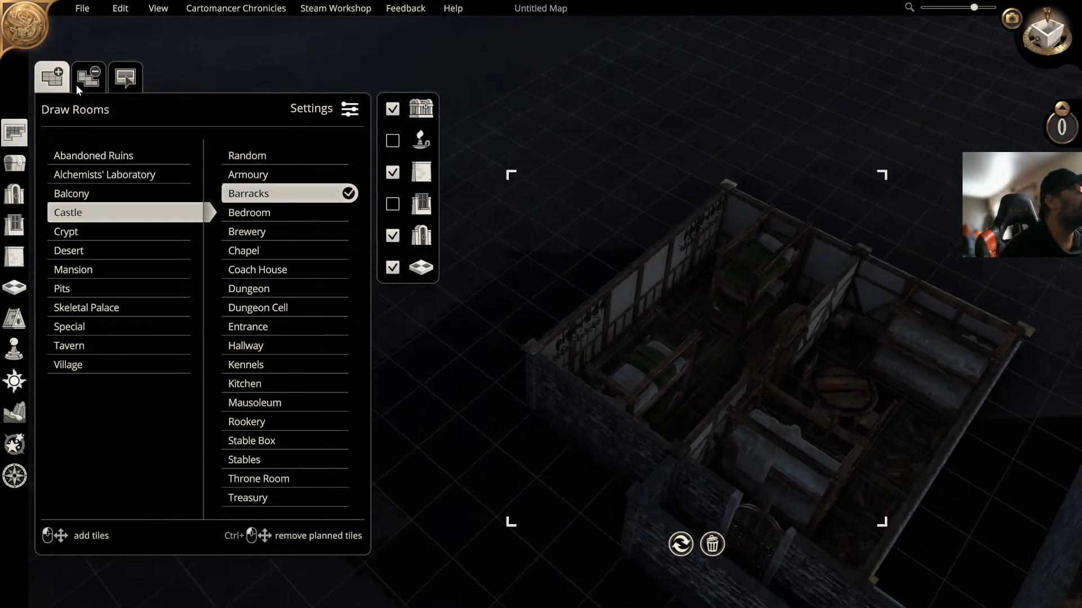
Step: Regenerate the second barracks room with the castle barracks theme
left_click(129, 82)
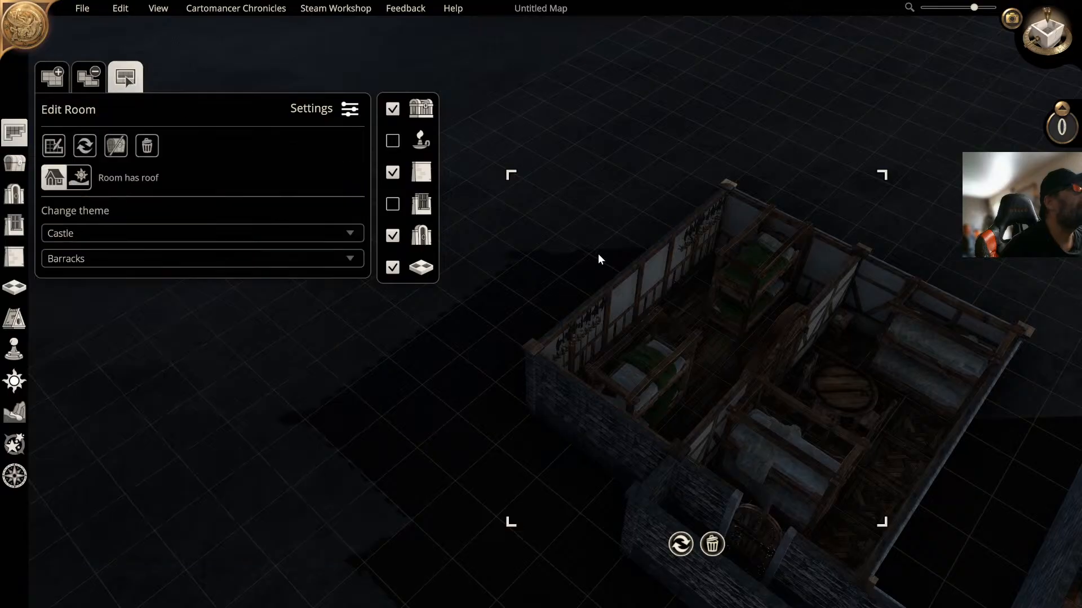
left_click(680, 545)
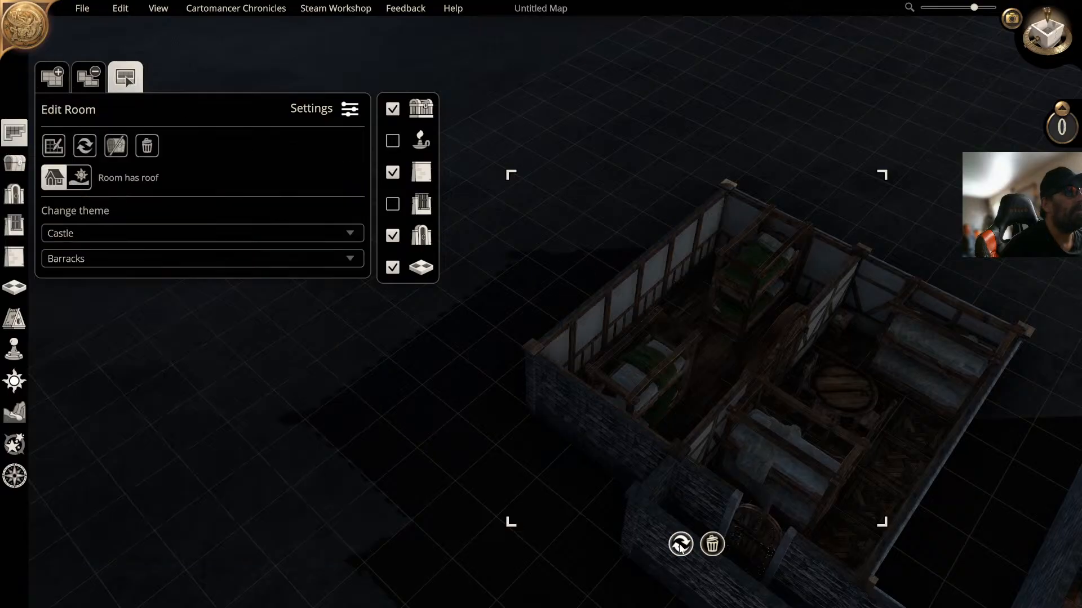
Step: Regenerate the second barracks room again and move its two bunk beds back against the outer long wall
left_click(680, 545)
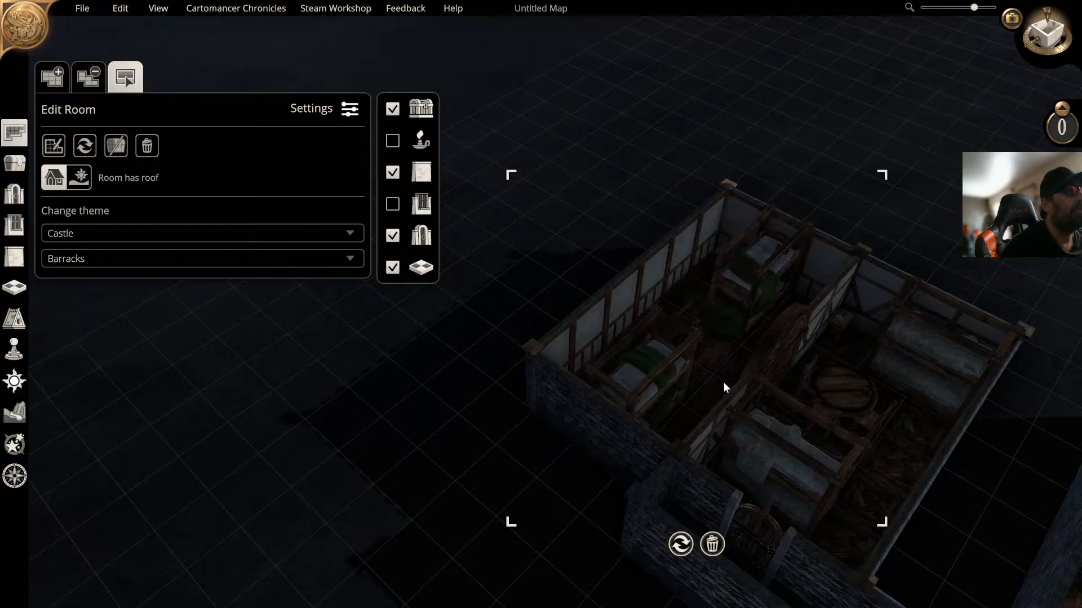
middle_click_drag(723, 383, 874, 301)
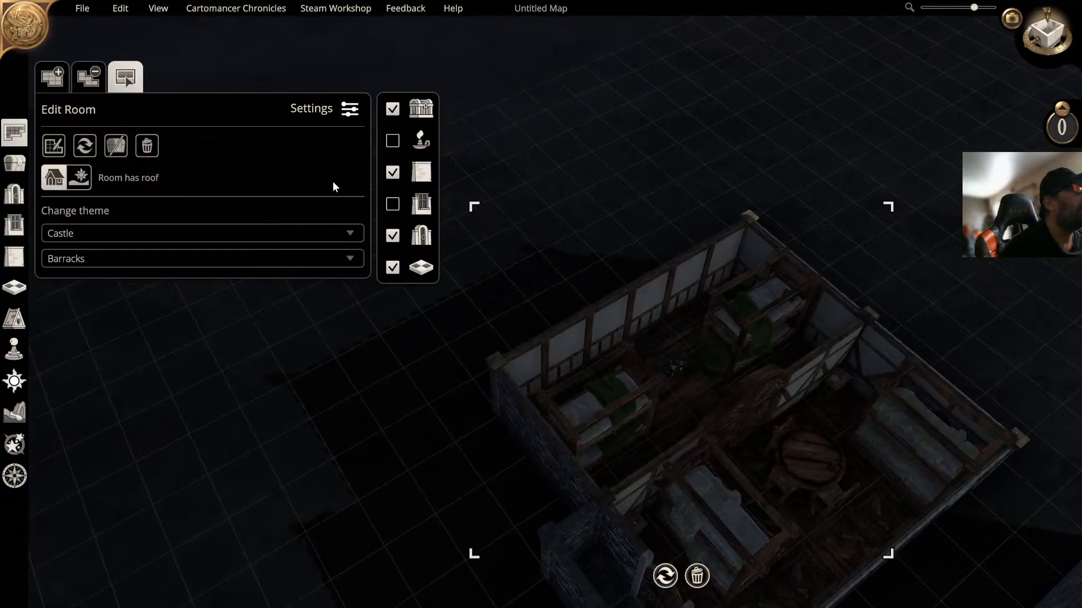
left_click(14, 163)
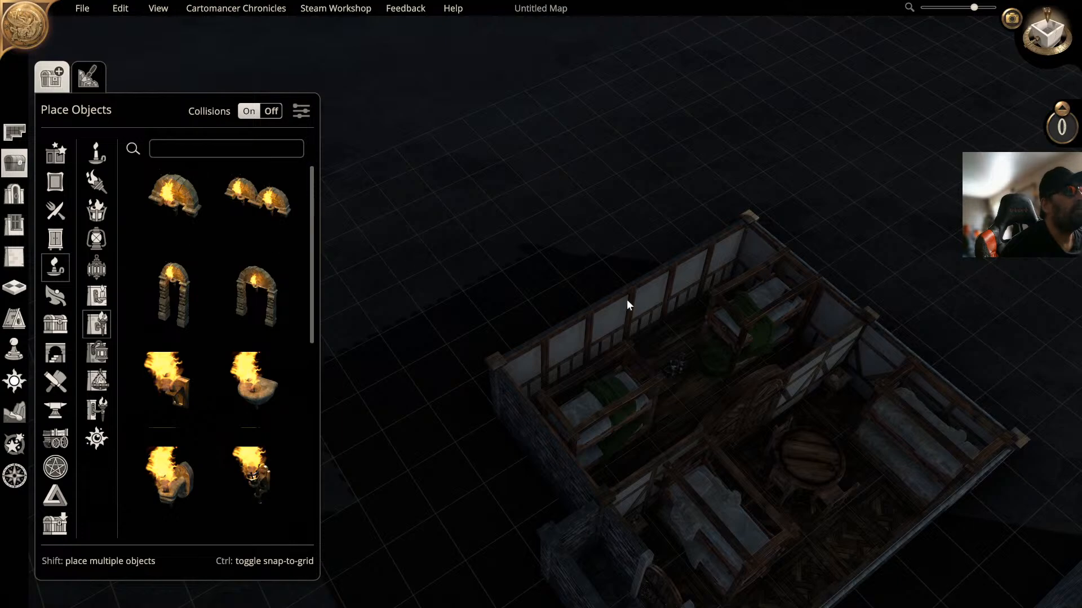
left_click(730, 313)
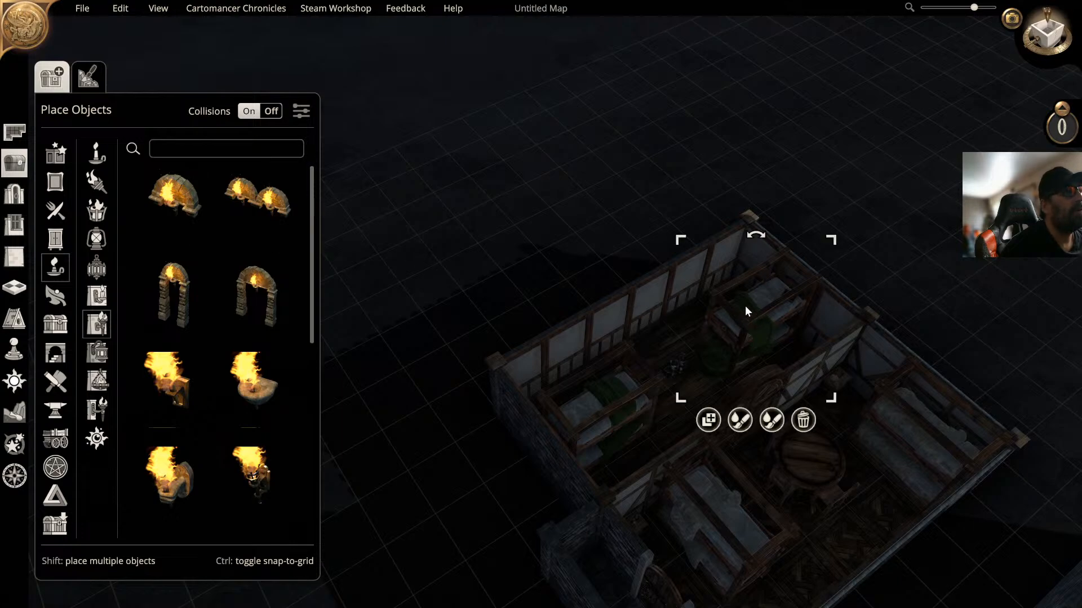
left_click_drag(746, 307, 720, 285)
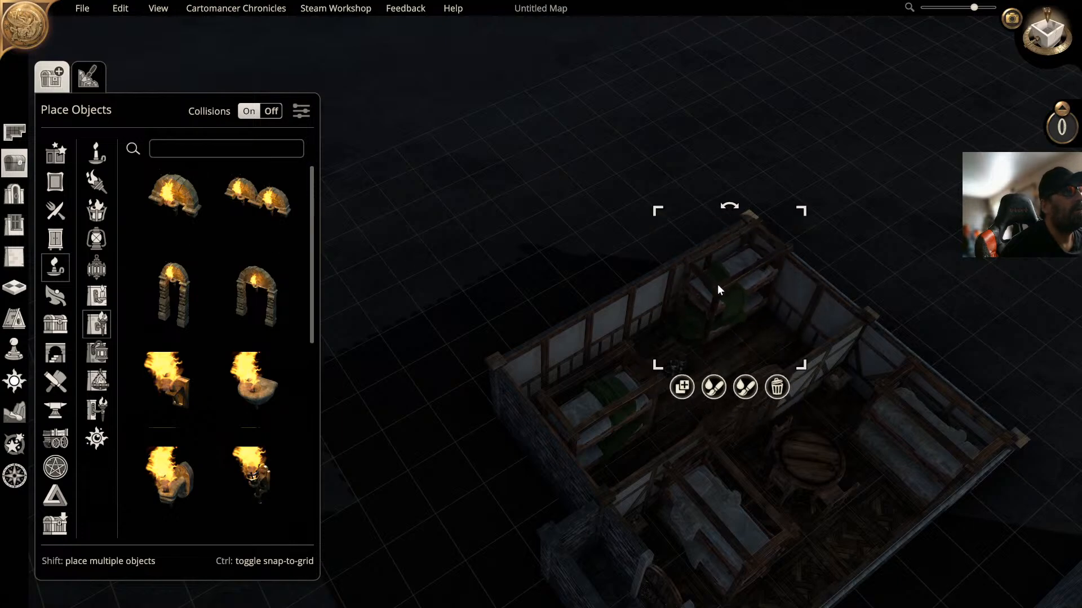
middle_click_drag(718, 285, 661, 261)
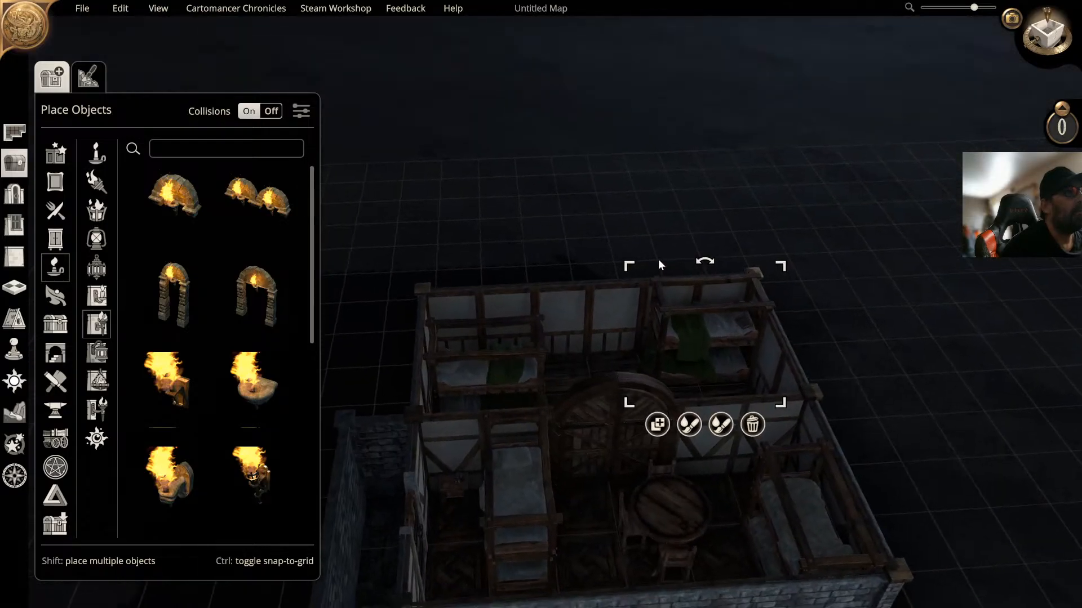
left_click(491, 351)
left_click_drag(475, 358, 458, 322)
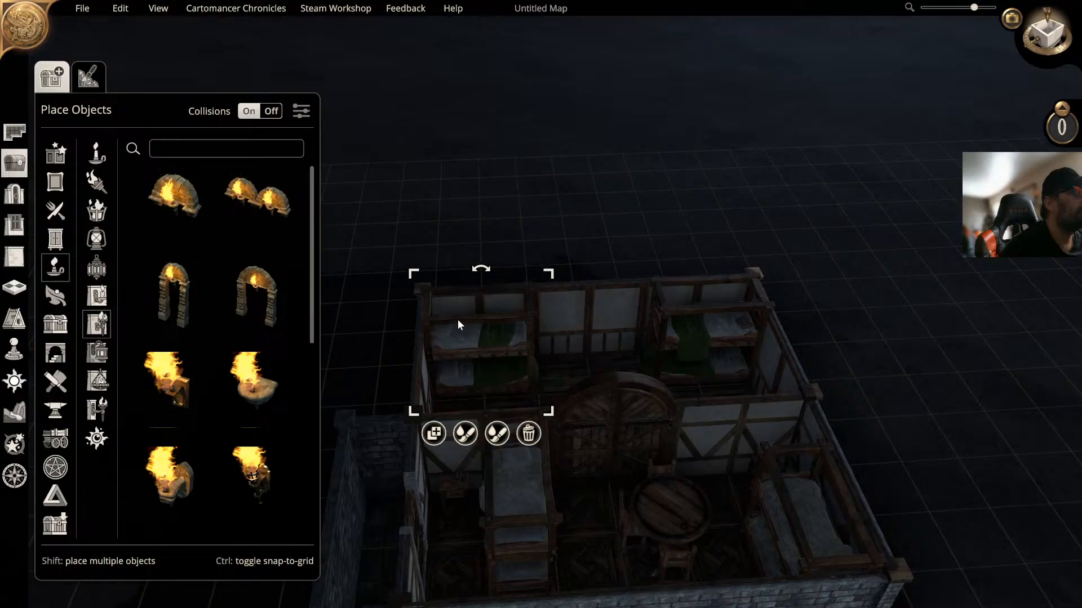
Step: Remove the small clutter object from the middle of the second barracks room's floor
middle_click_drag(695, 302, 678, 334)
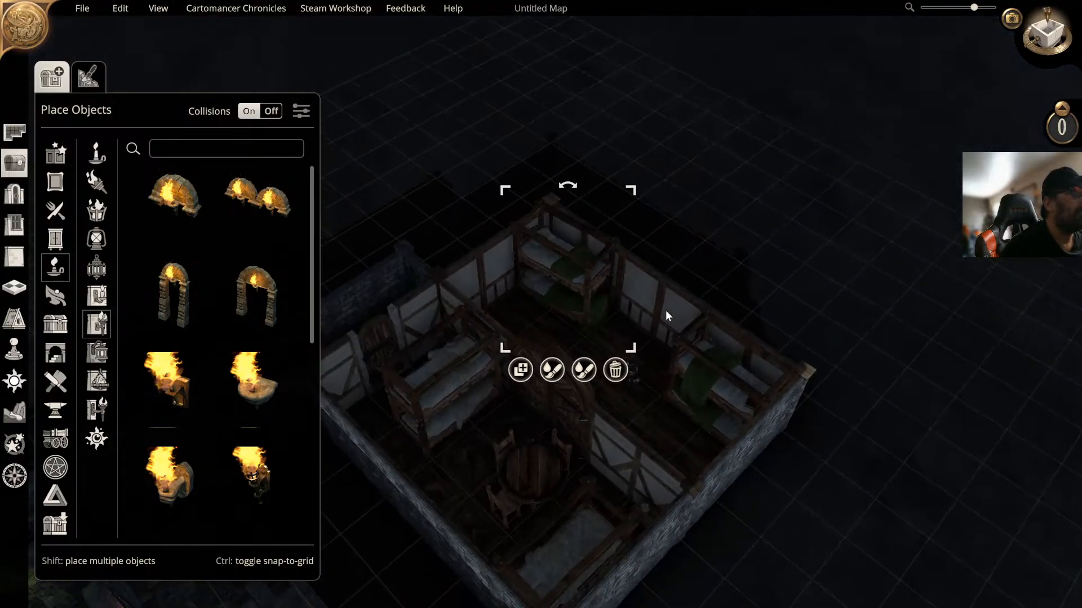
left_click(723, 251)
scroll(677, 354, "up", 3)
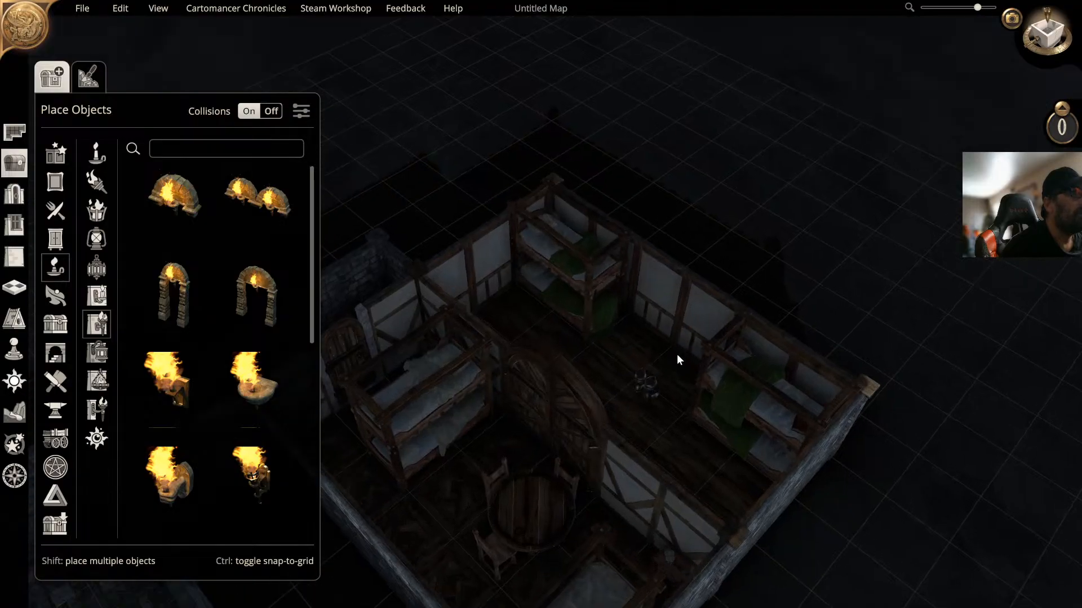
left_click(678, 406)
left_click(678, 406)
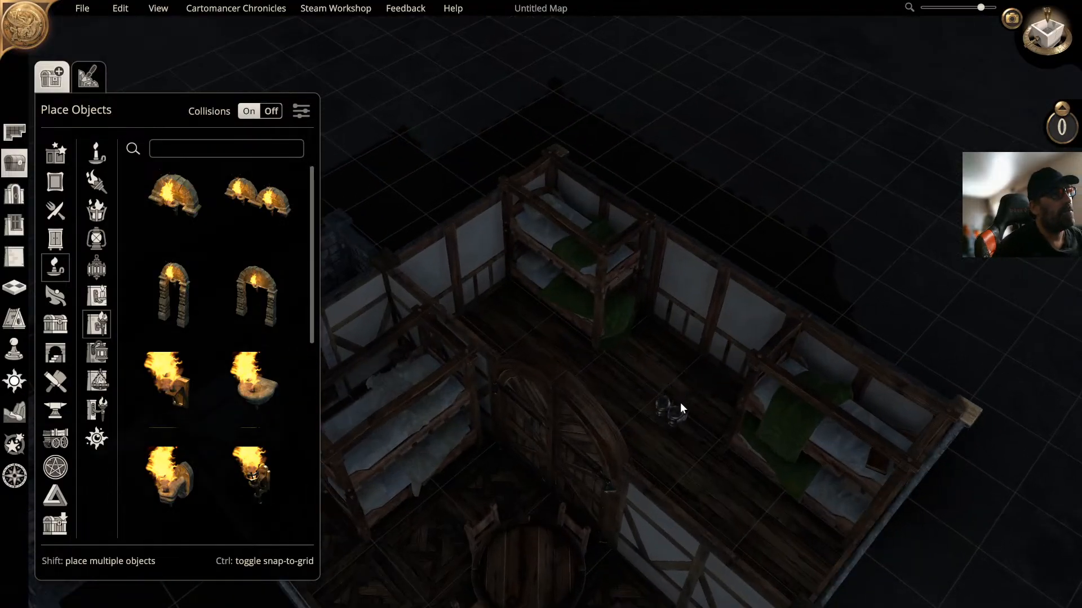
middle_click_drag(680, 402, 729, 423)
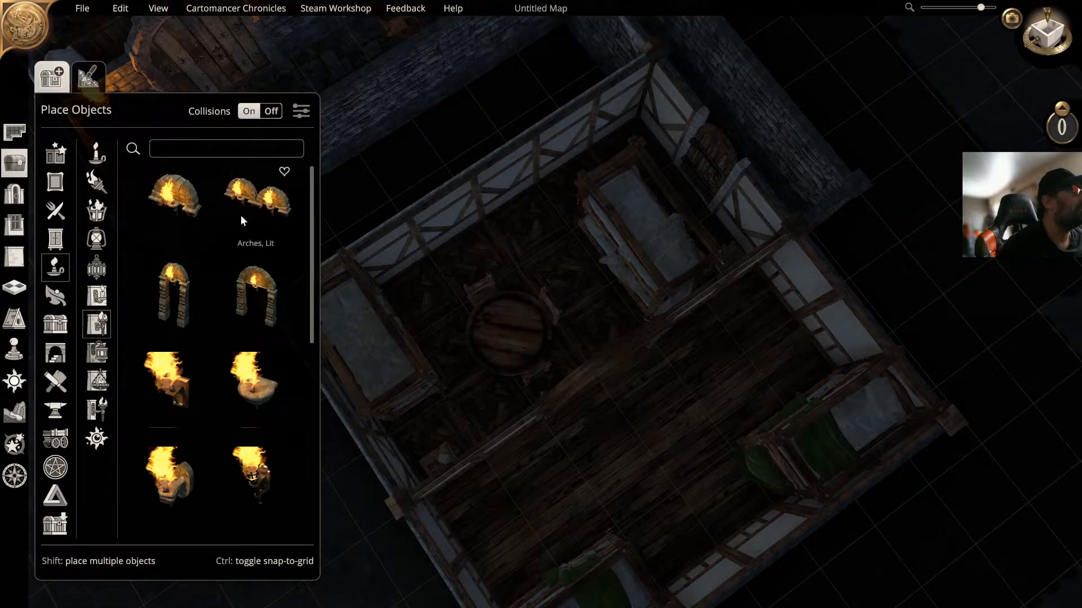
Step: Search the object library for "table" and place a small round wooden table beside a bunk bed at the second barracks room's short wall
left_click(188, 151)
type("table")
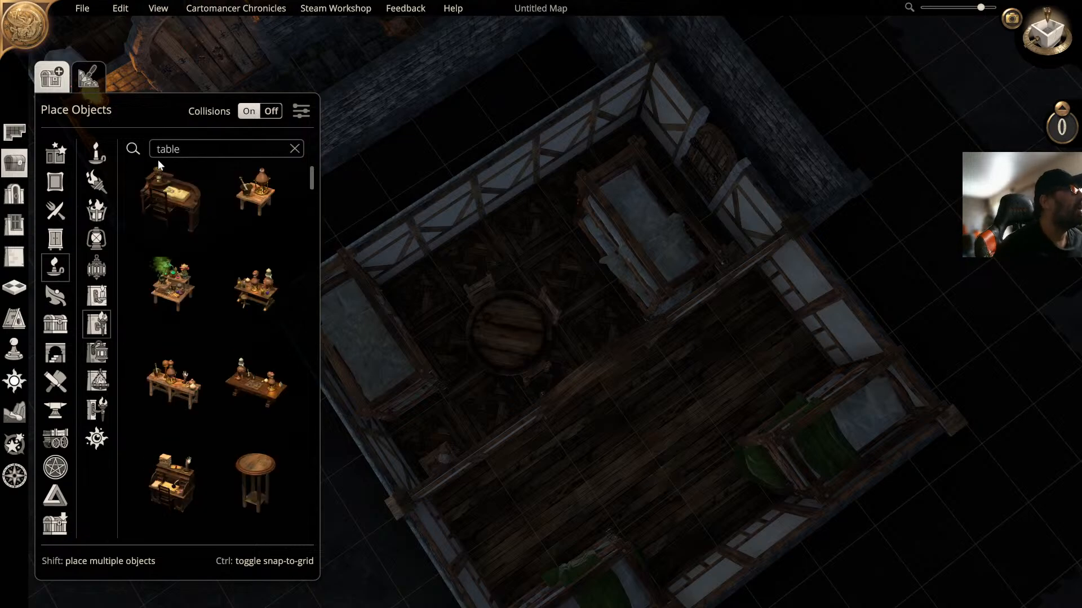
scroll(247, 315, "down", 1)
scroll(246, 315, "down", 2)
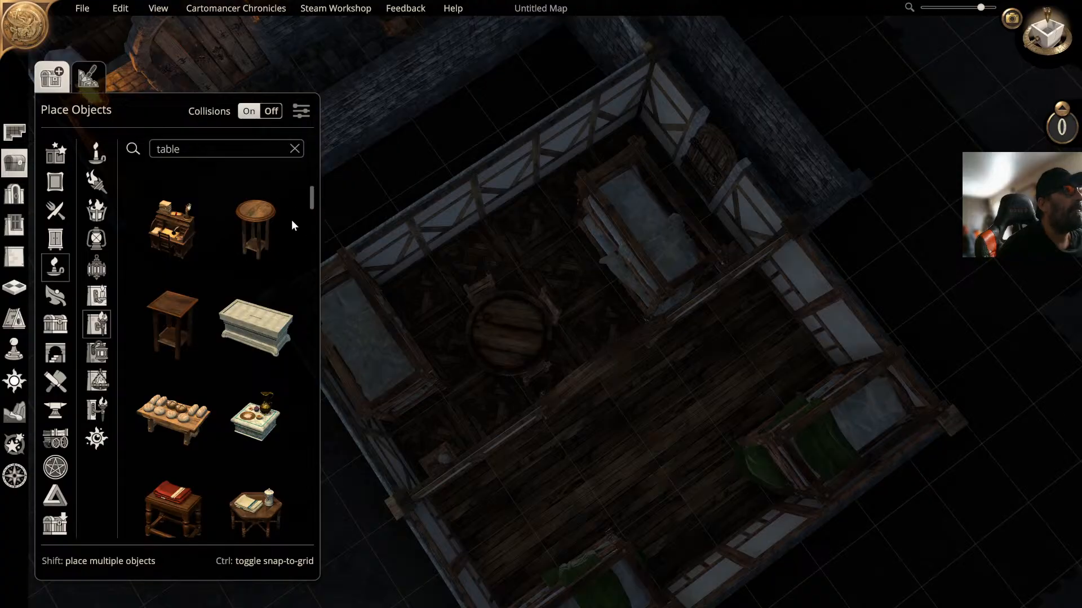
scroll(177, 318, "up", 1)
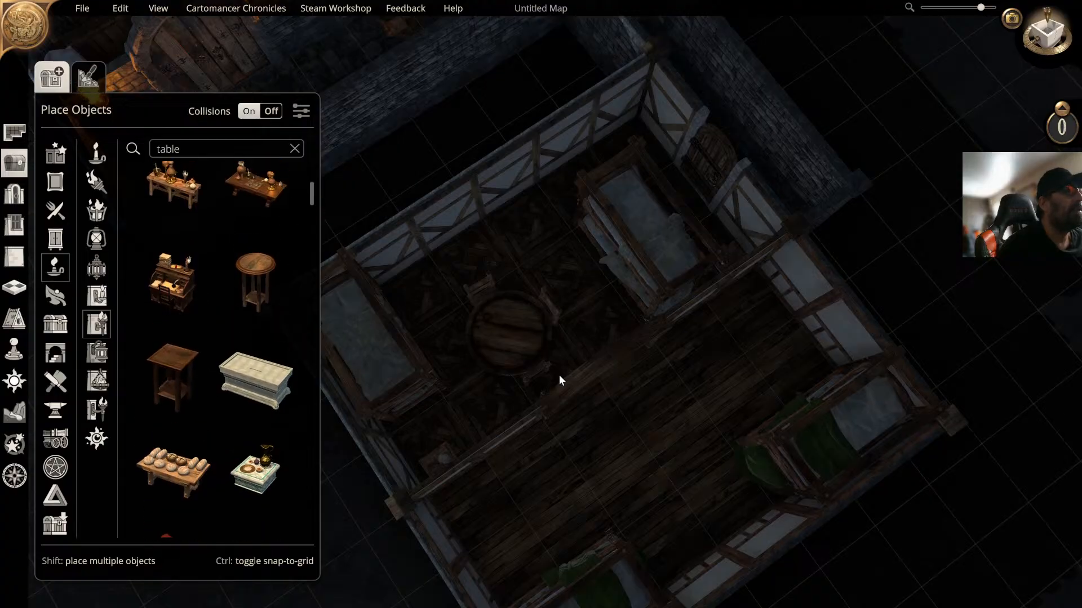
scroll(248, 243, "down", 1)
left_click(255, 235)
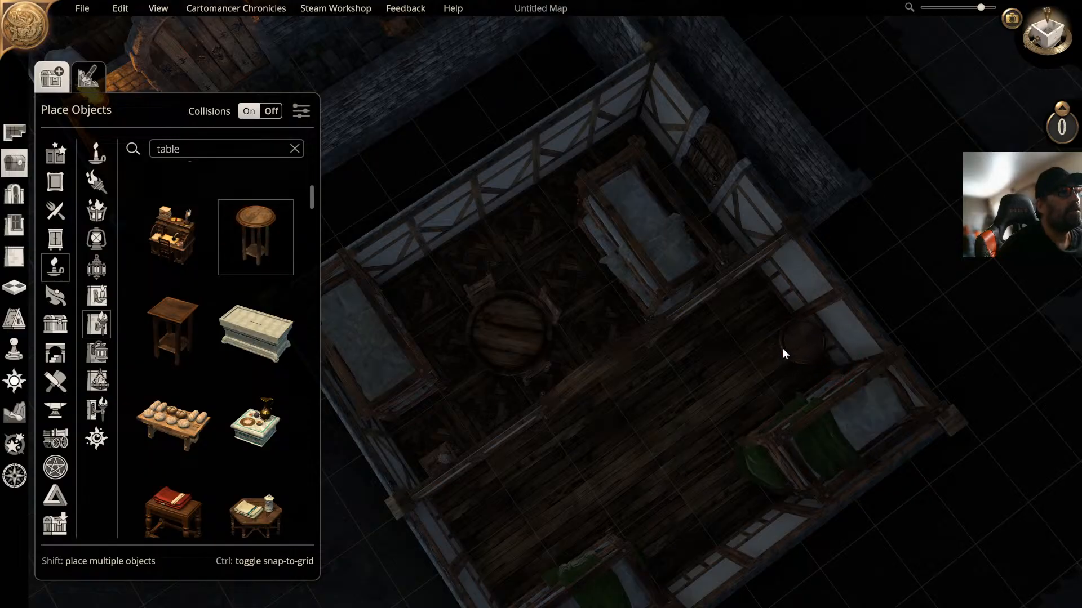
left_click(782, 348)
Step: Place a small square wooden table in the opposite end of the second barracks room, near the dividing wall
middle_click_drag(724, 392, 643, 325)
right_click_drag(706, 339, 860, 339)
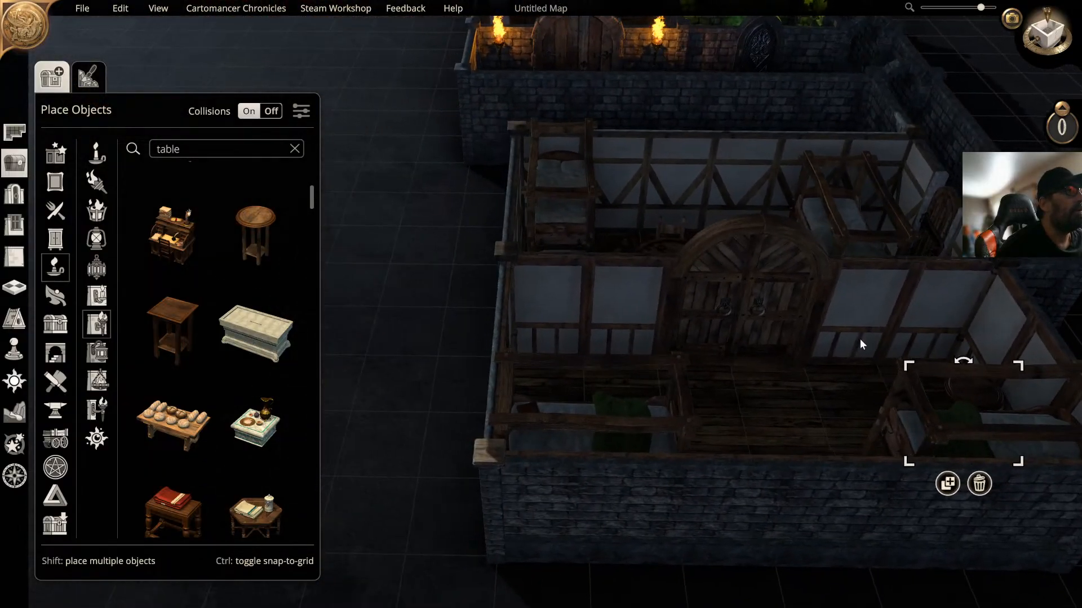
middle_click_drag(859, 339, 699, 367)
right_click_drag(699, 367, 853, 339)
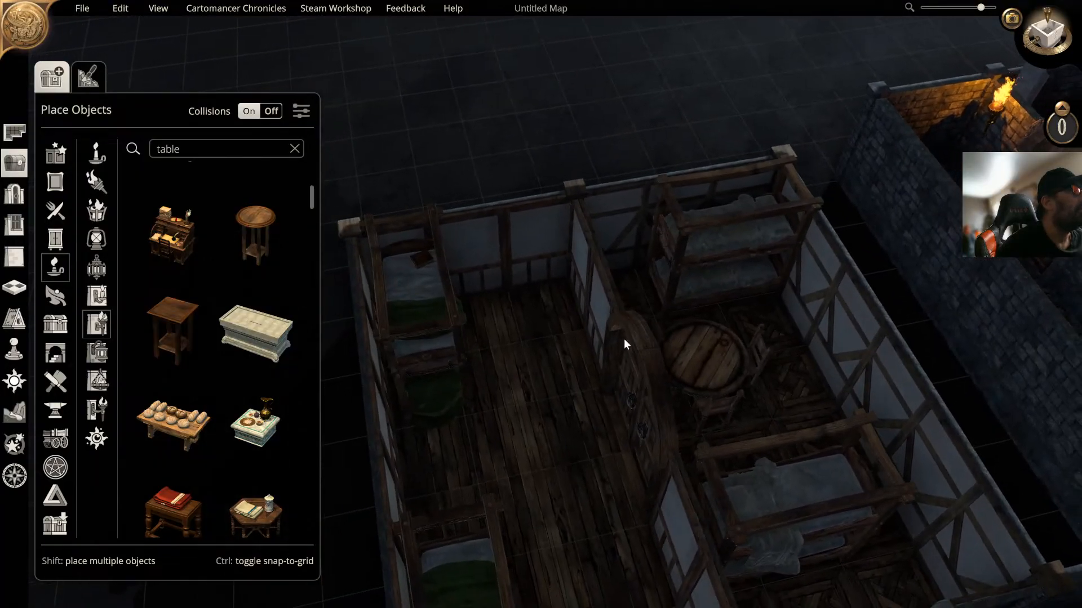
left_click(185, 310)
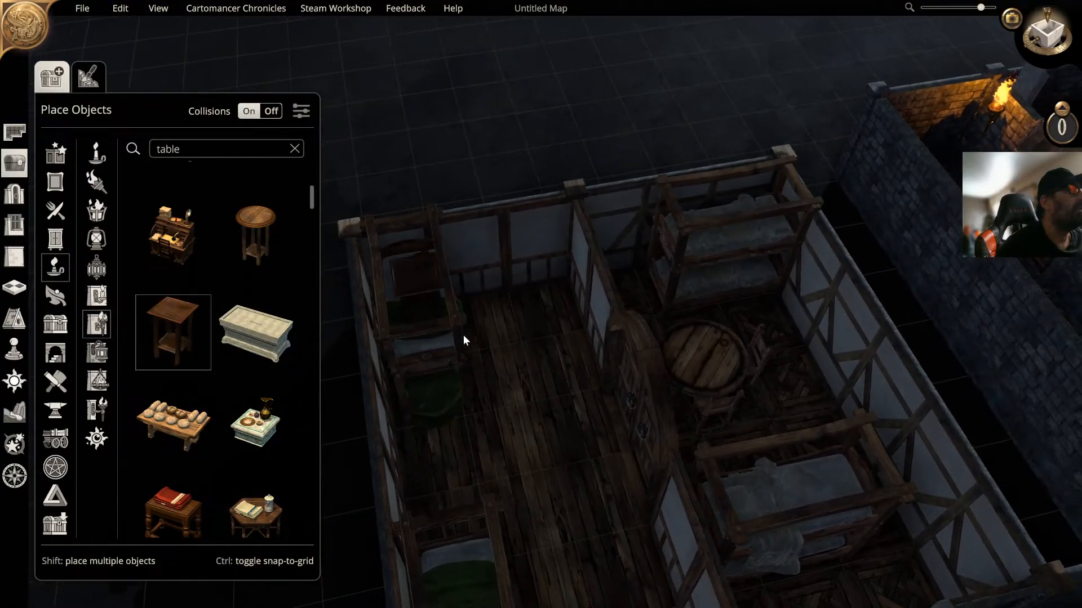
left_click(545, 319)
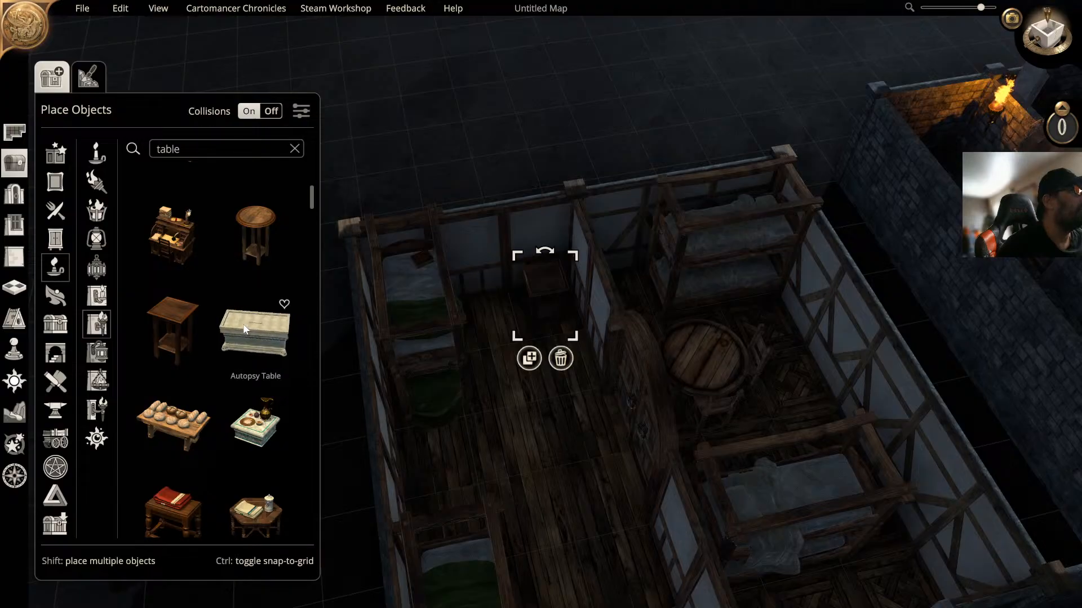
Step: Duplicate the first barracks room's round table with chairs and place the copy between the second room's bunk beds
scroll(256, 338, "down", 2)
scroll(242, 323, "down", 6)
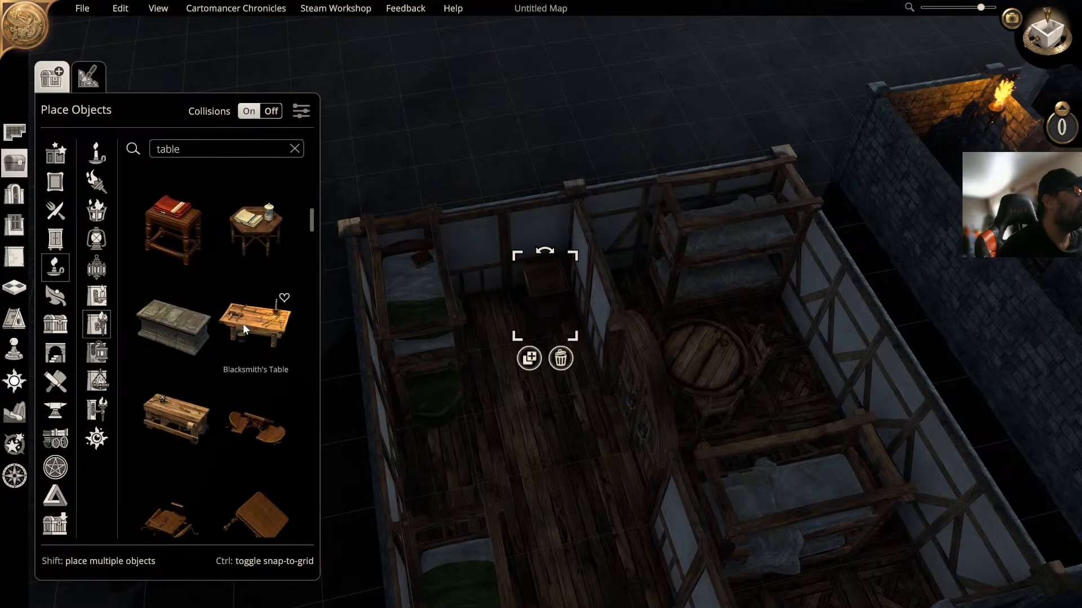
scroll(242, 323, "down", 3)
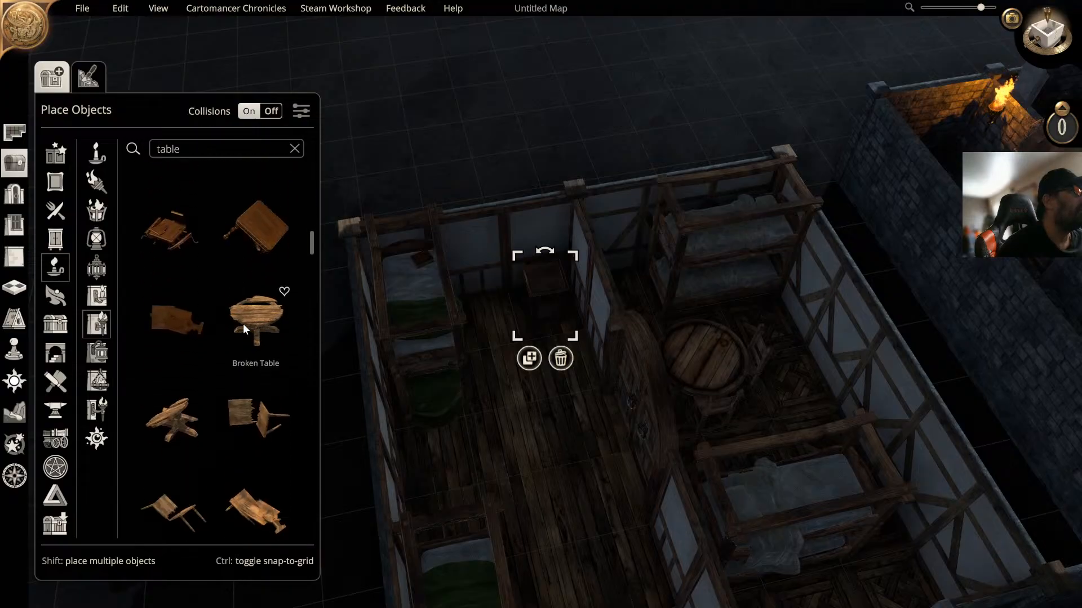
scroll(242, 323, "down", 3)
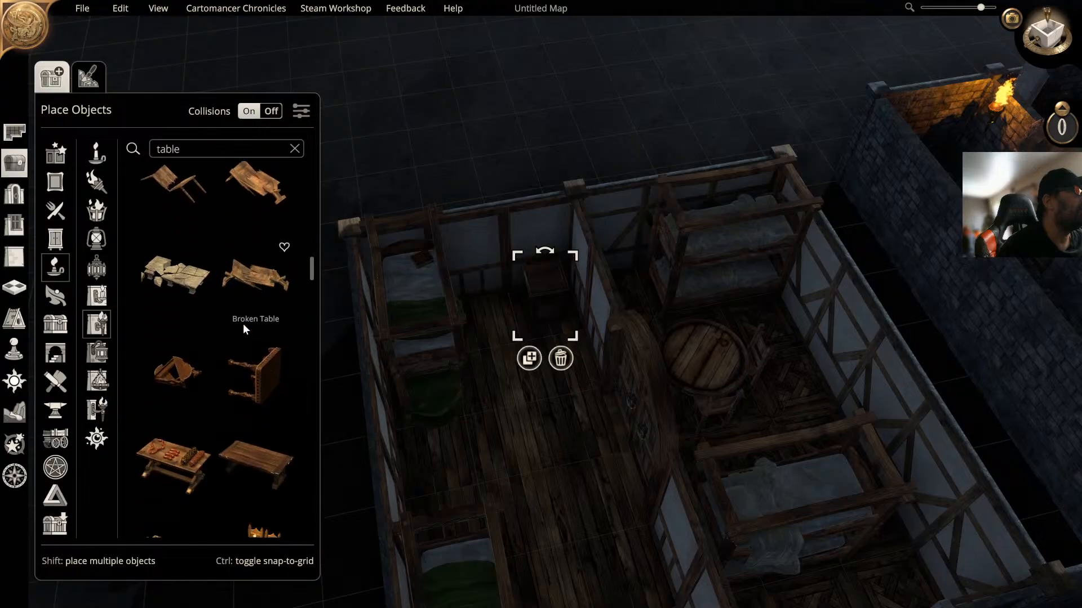
left_click_drag(312, 267, 293, 512)
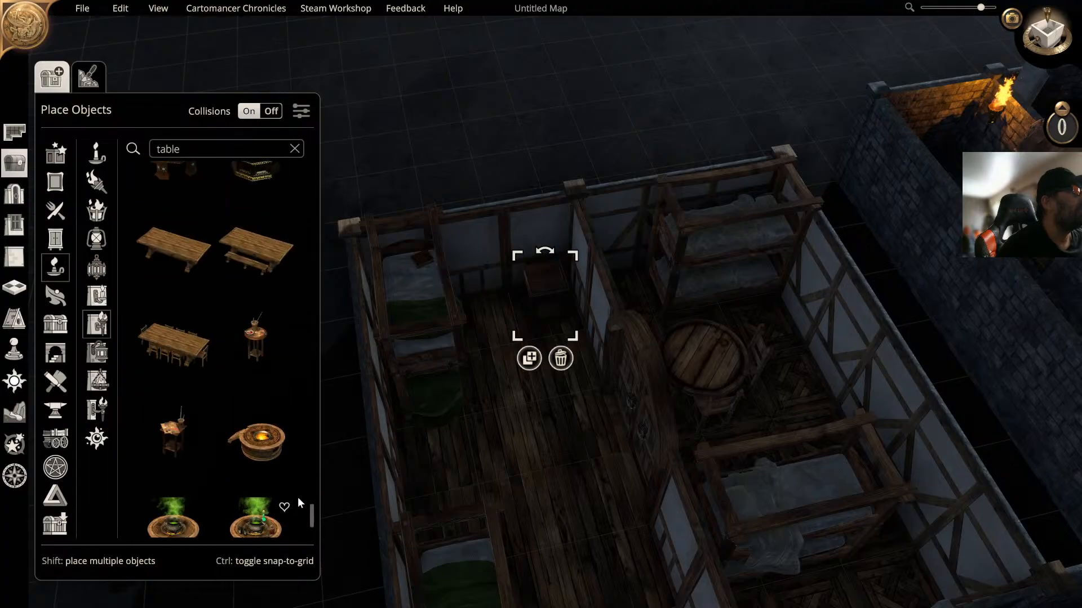
left_click(715, 359)
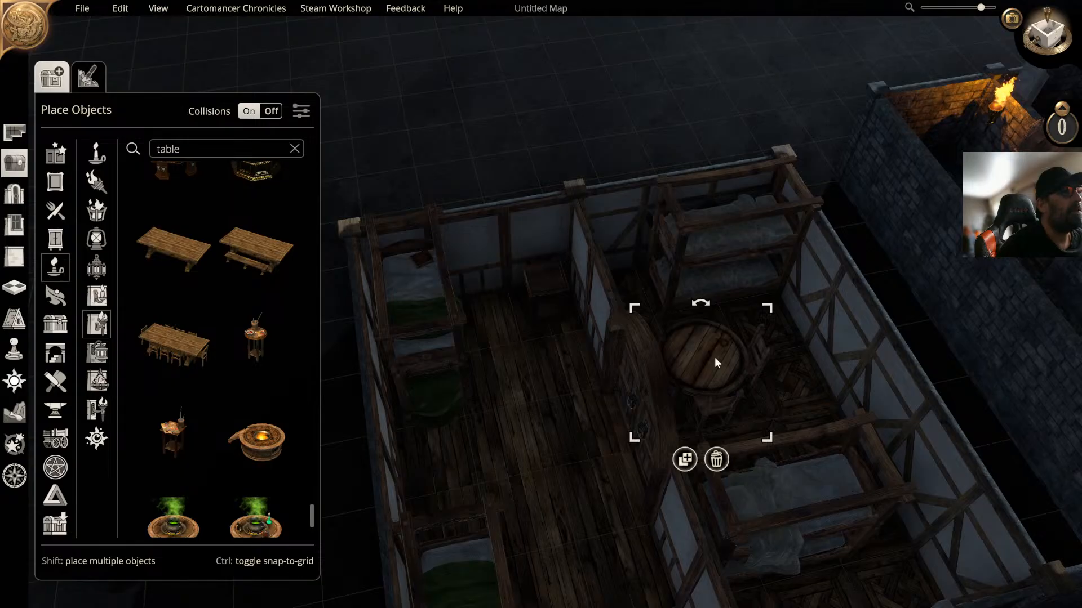
left_click(684, 460)
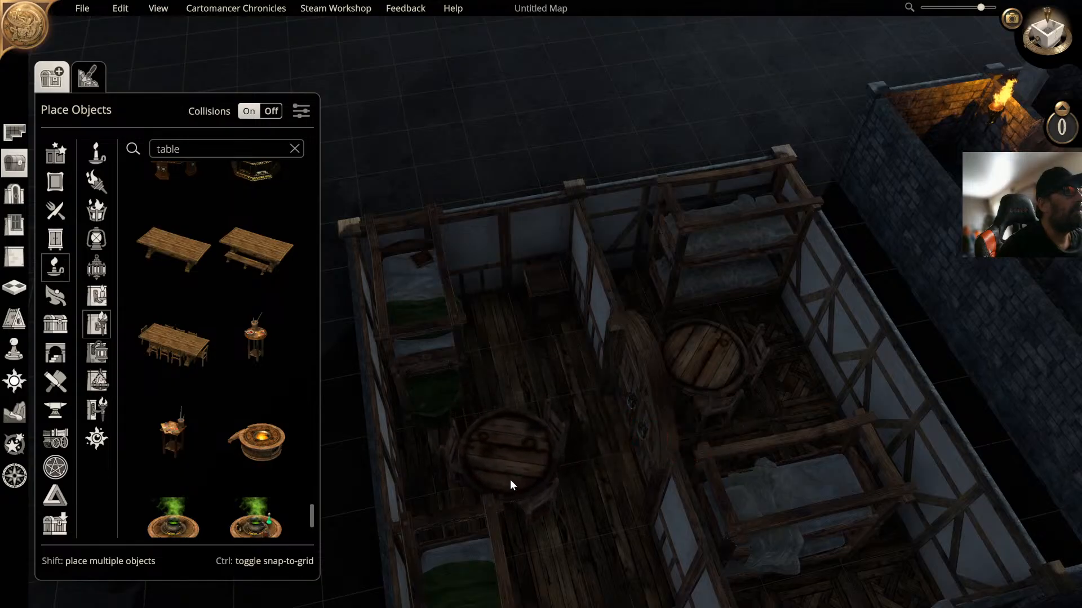
left_click(510, 479)
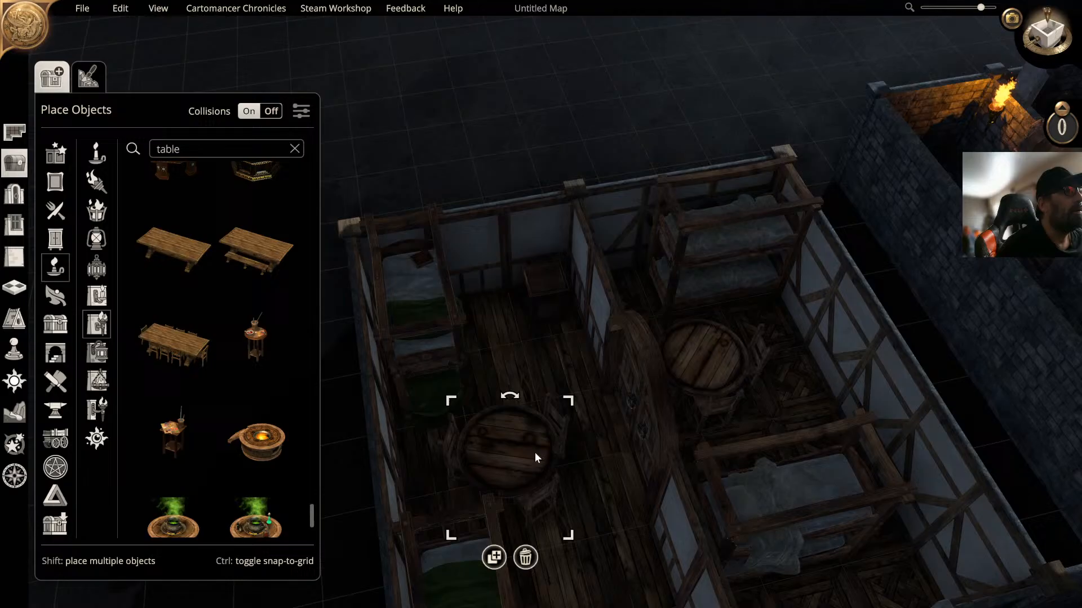
left_click(567, 325)
Step: Delete the large arched double door from the wall between the two barracks rooms
right_click_drag(610, 319, 738, 225)
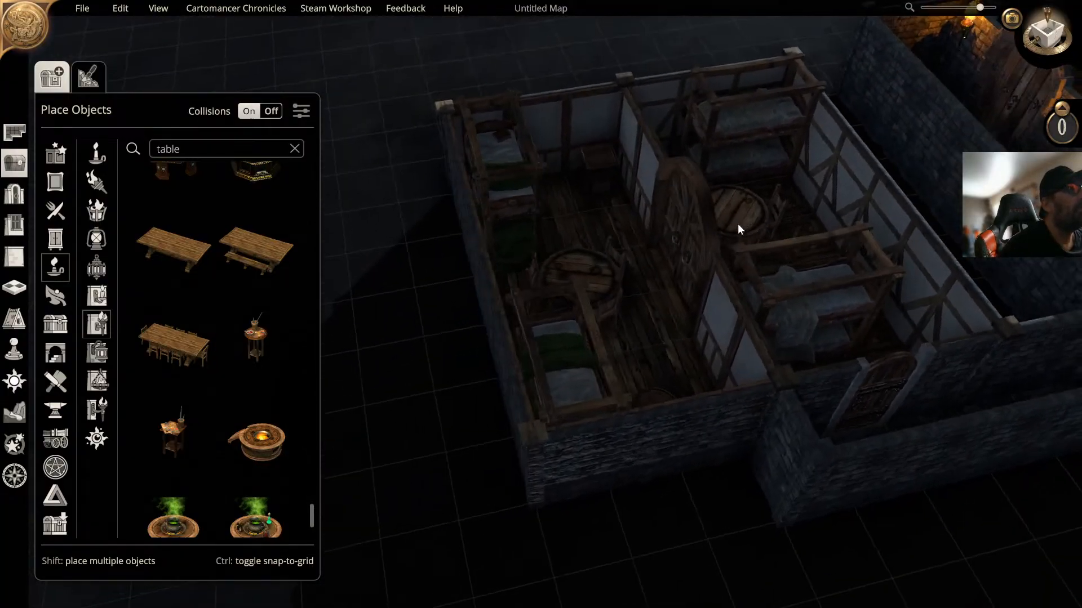
left_click(685, 226)
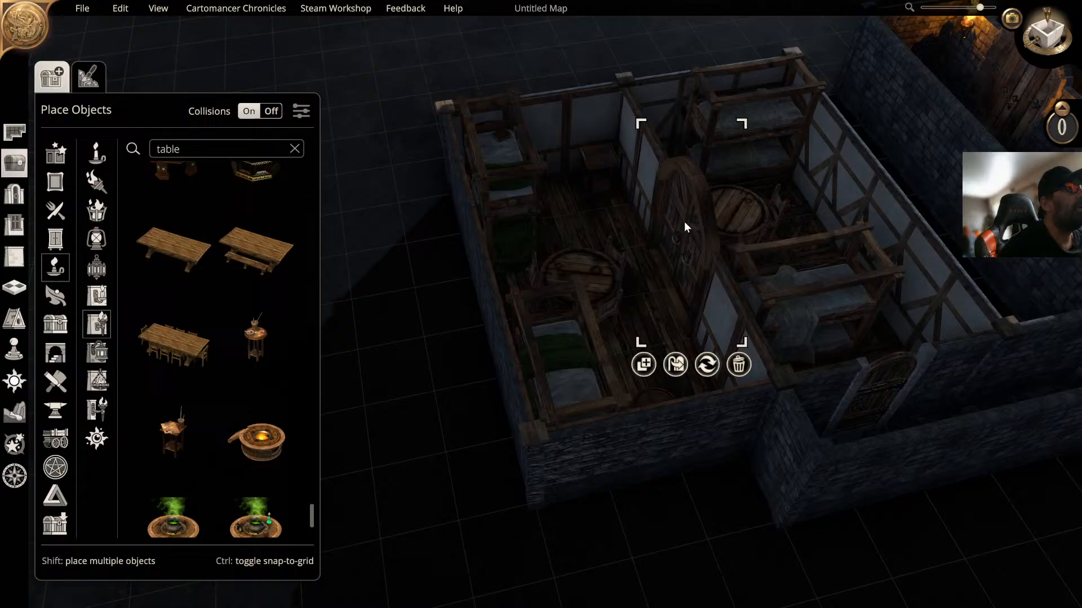
left_click(739, 364)
right_click_drag(742, 338, 770, 317)
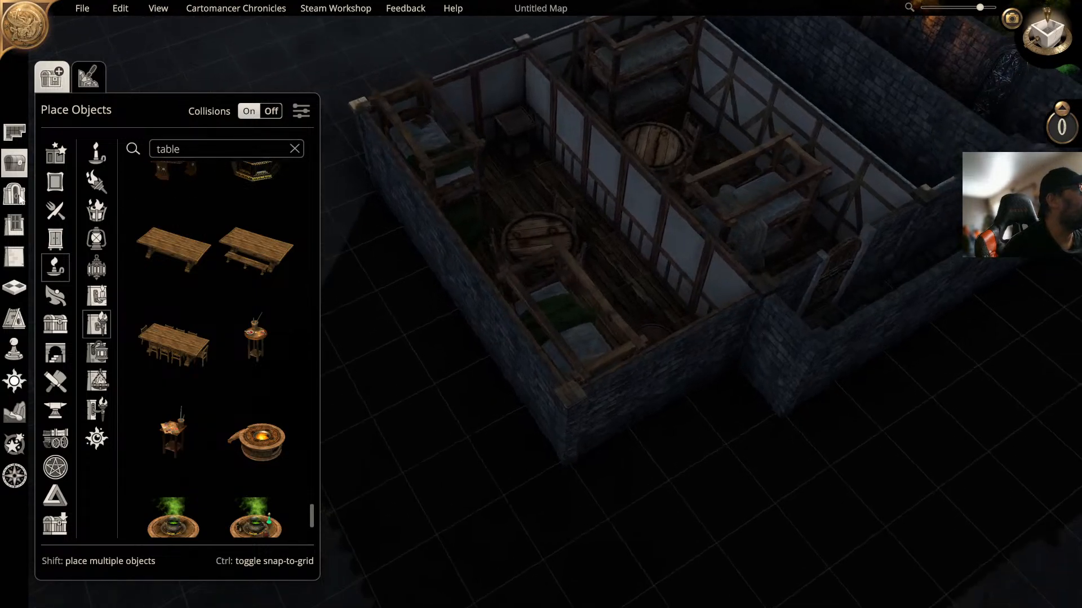
Step: Paint all walls in both barracks rooms with Crypt Stone
left_click(13, 259)
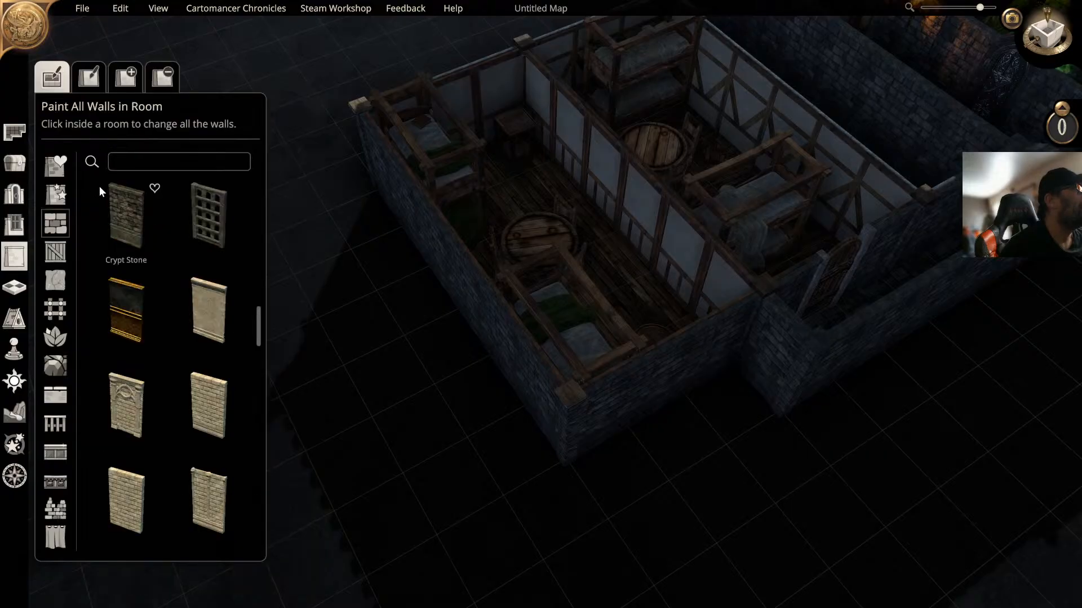
left_click(113, 203)
left_click(460, 158)
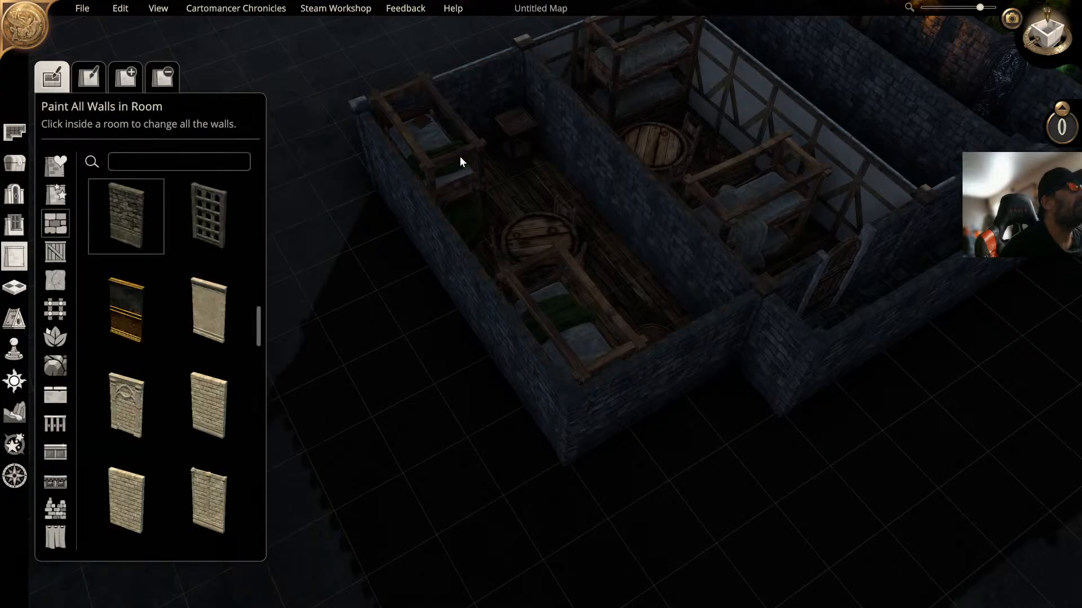
left_click(719, 83)
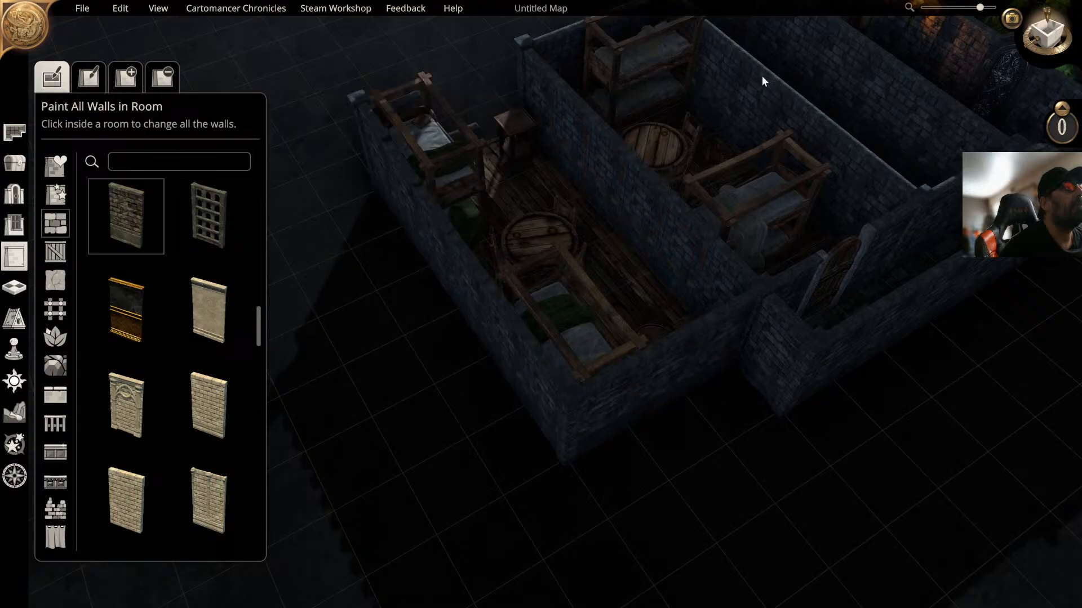
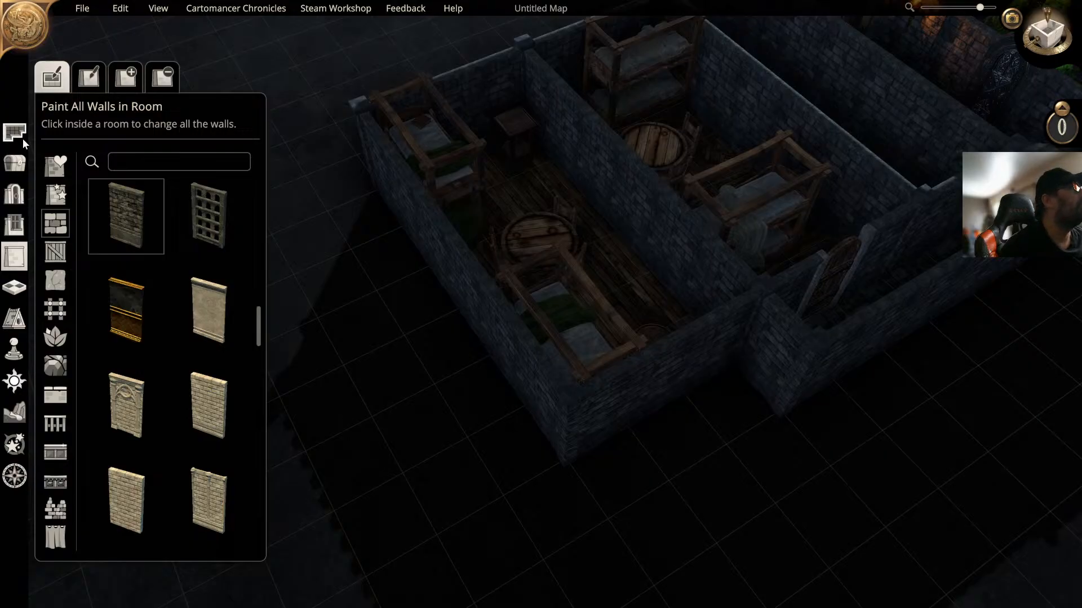
Step: Duplicate the existing arched wooden door and place the copy in the end wall of the green-bedded barracks room, beside the dividing wall
left_click(21, 167)
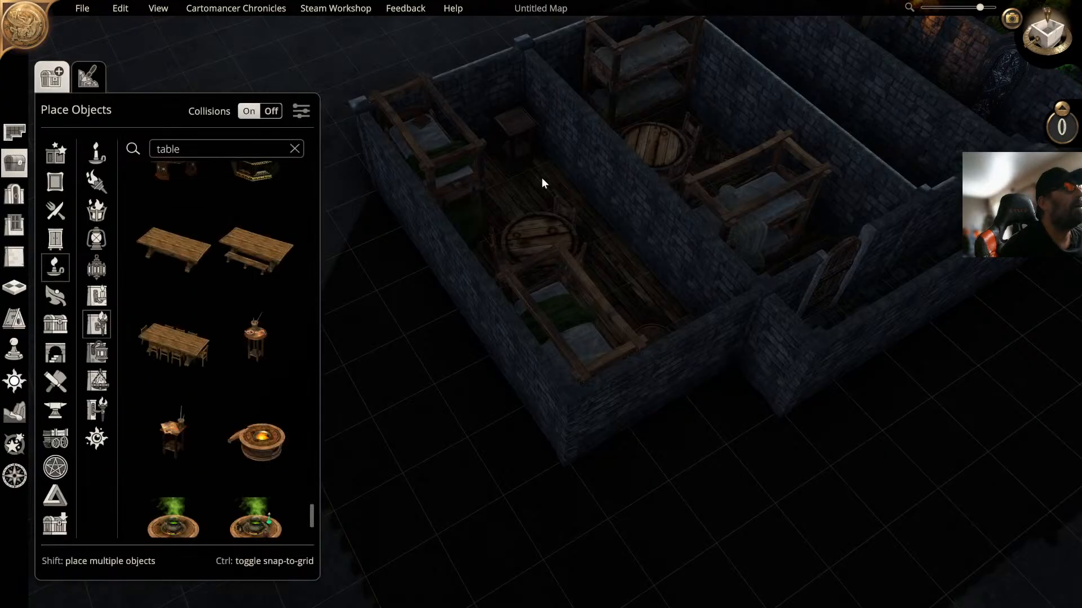
left_click(832, 258)
left_click(766, 356)
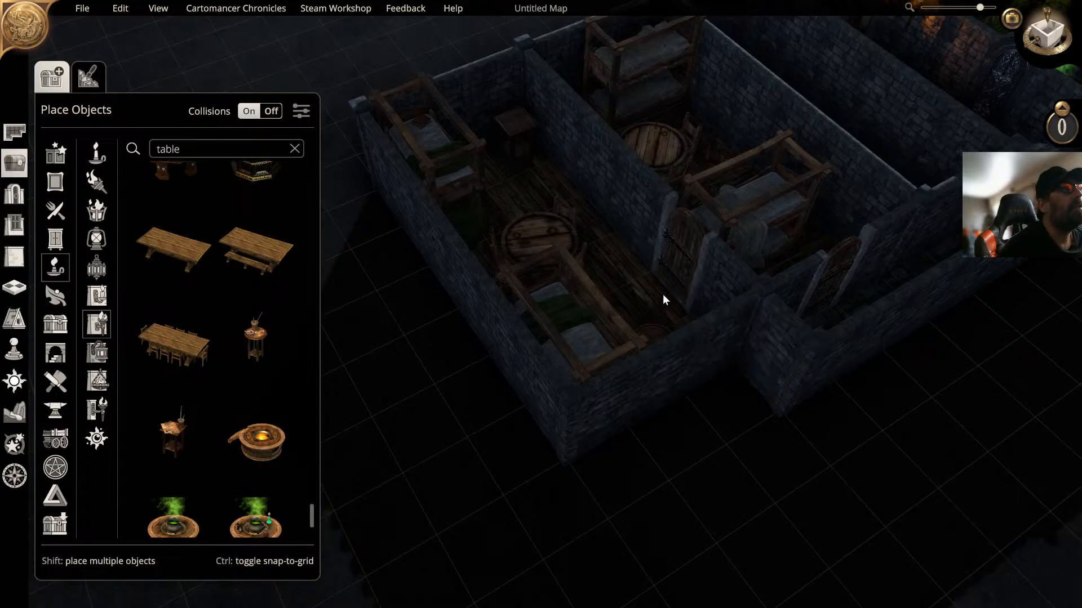
middle_click_drag(638, 330, 608, 417)
left_click(614, 434)
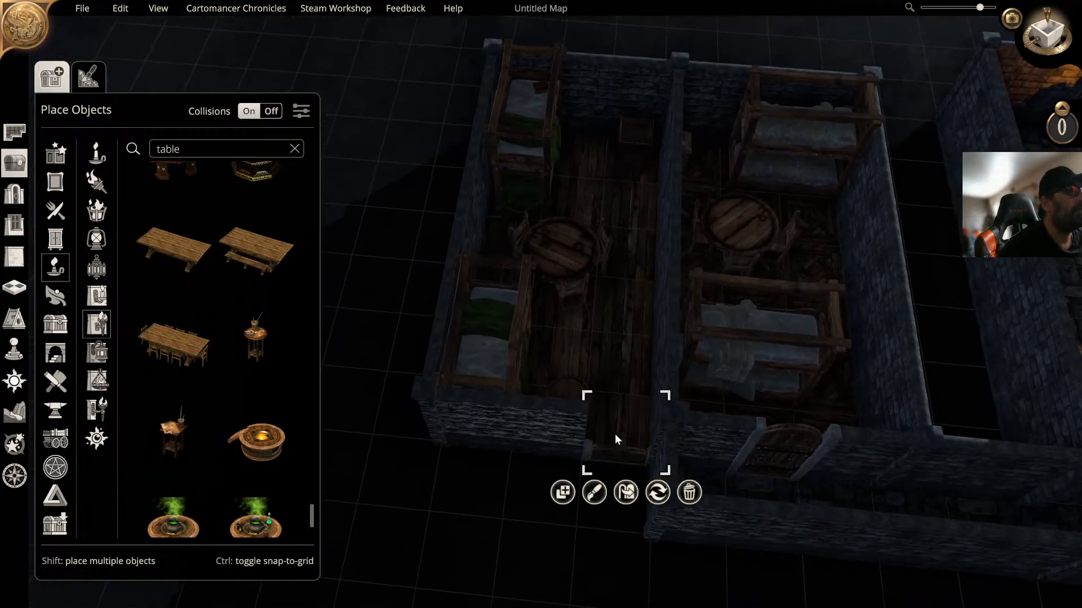
middle_click_drag(634, 380, 722, 346)
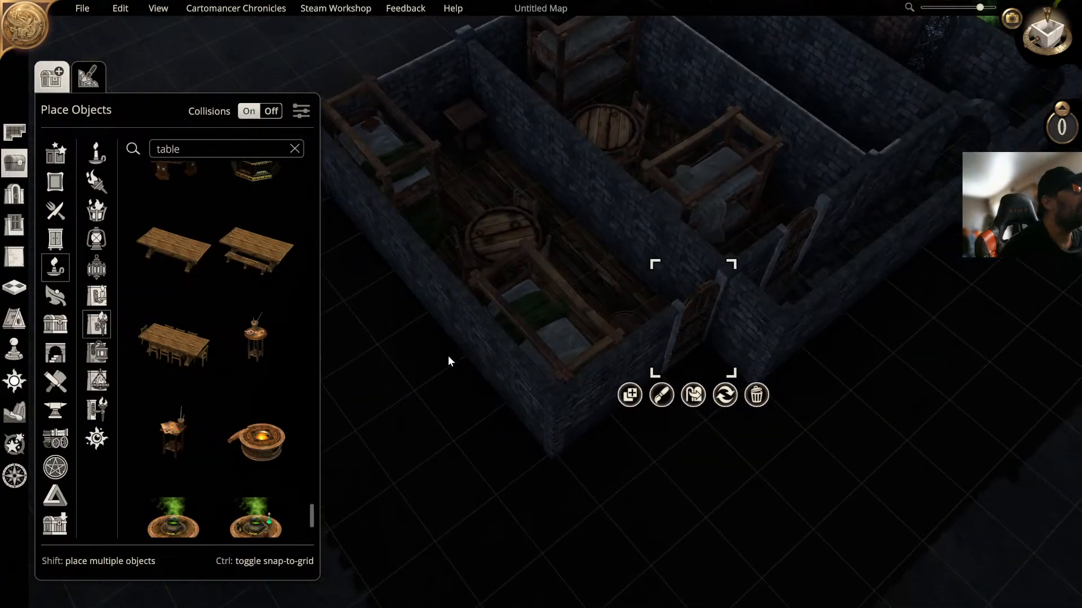
Step: Draw a Castle Hallway four tiles long and one tile wide along the end wall of the barracks rooms, meeting the existing corridor
left_click(13, 138)
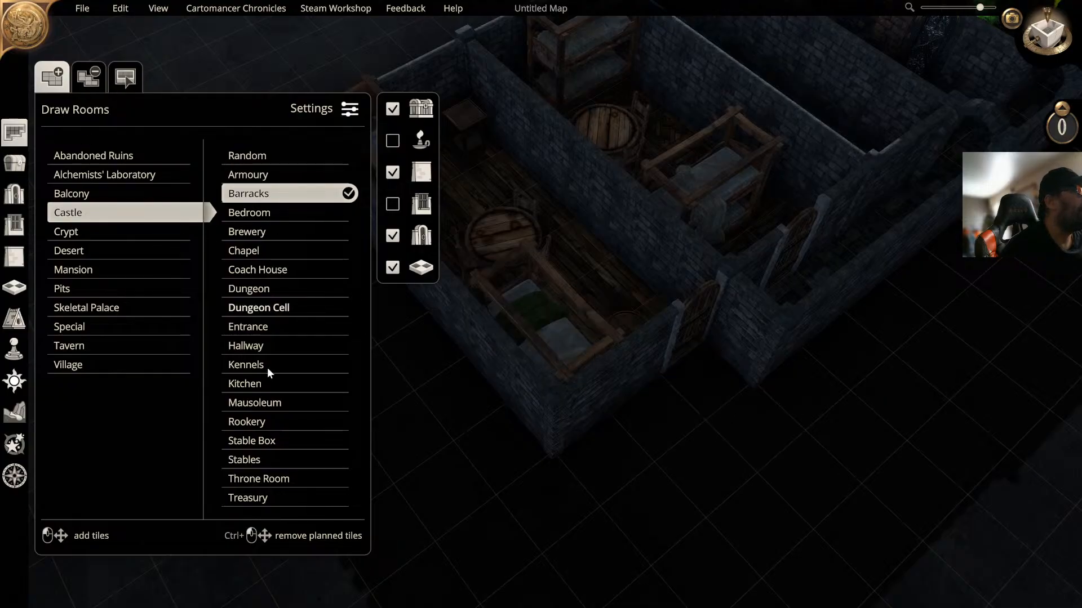
left_click(247, 346)
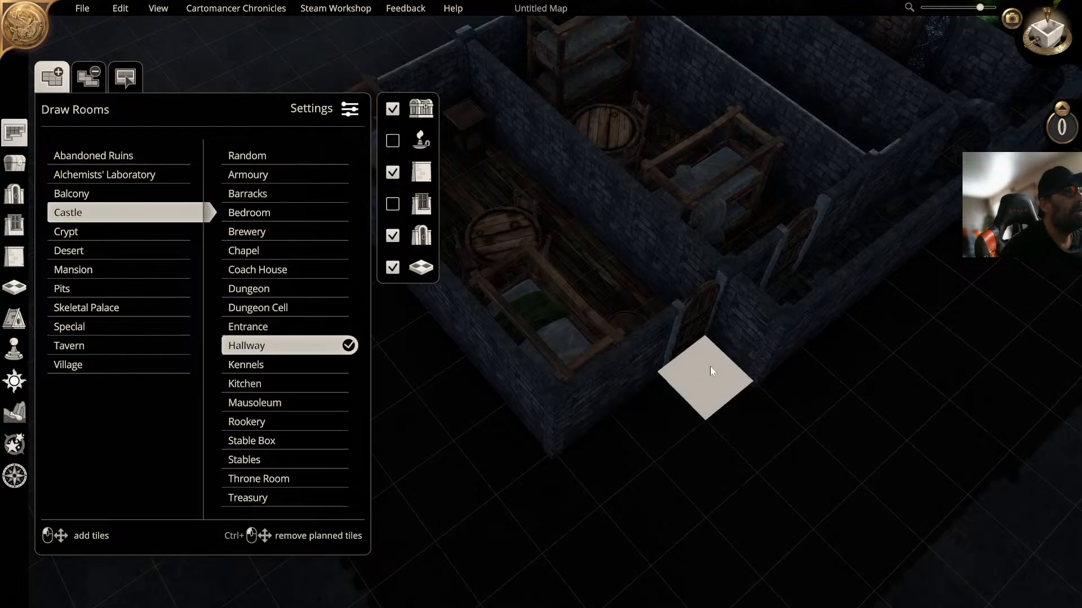
left_click(707, 373)
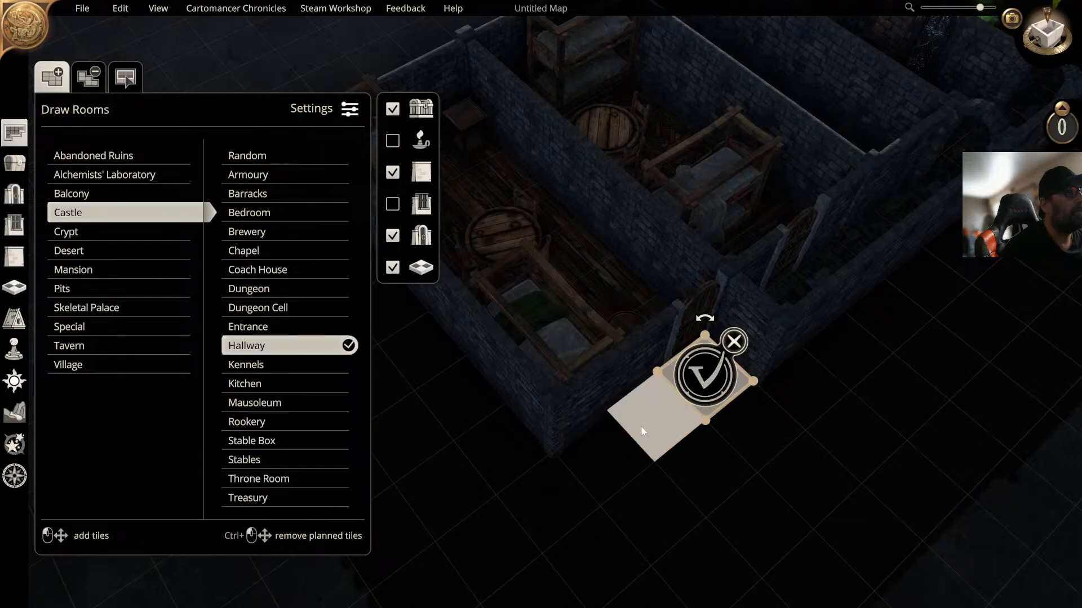
left_click_drag(590, 451, 654, 409)
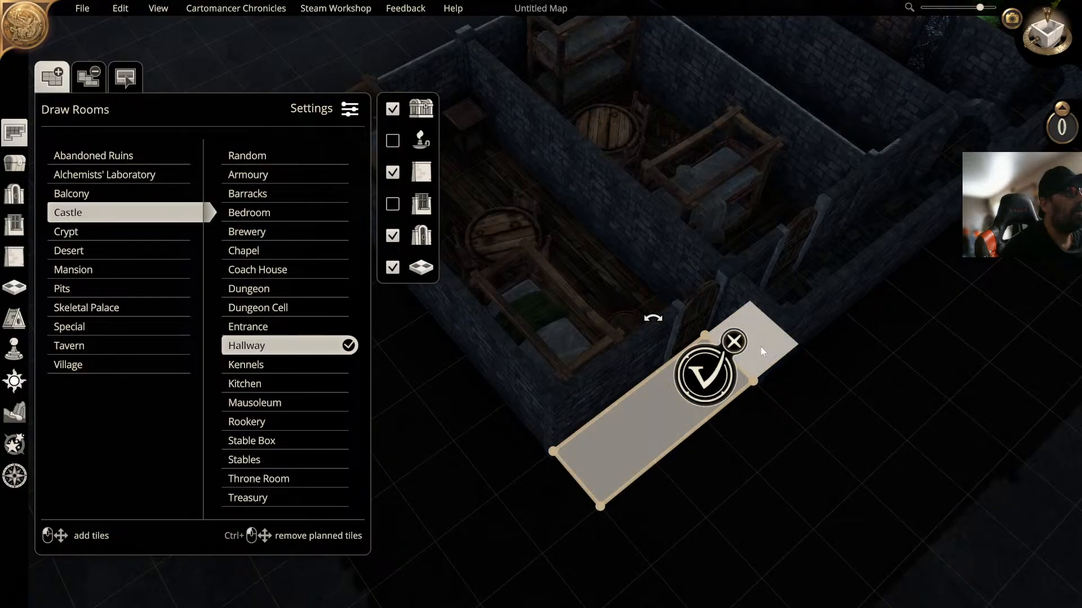
left_click(760, 347)
left_click(710, 376)
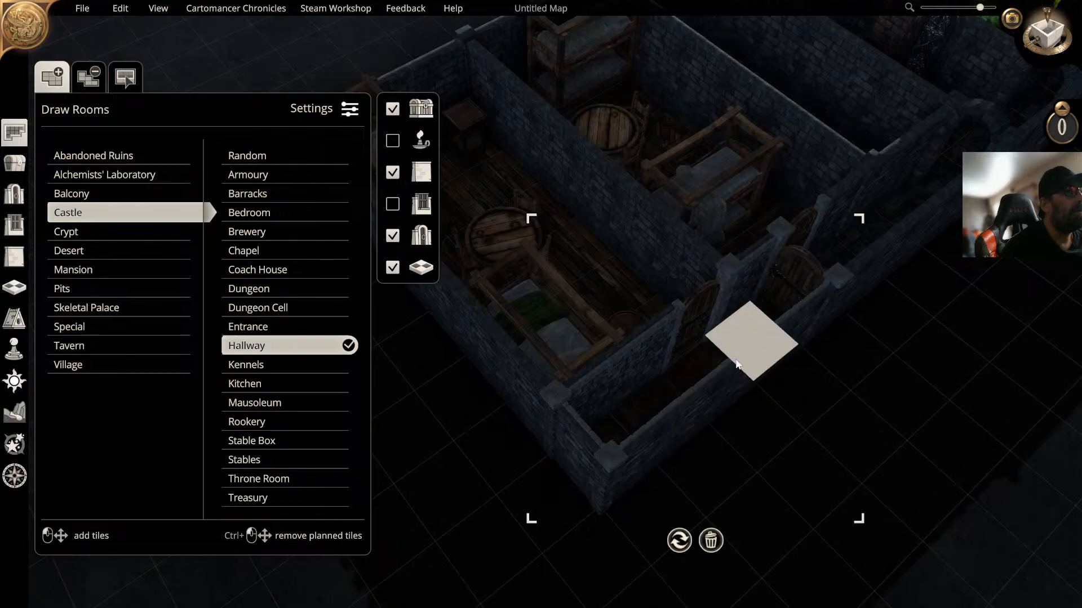
Step: Remove the wall between the new hallway and the existing corridor, using a smaller brush size
key("q")
right_click_drag(666, 359, 613, 314)
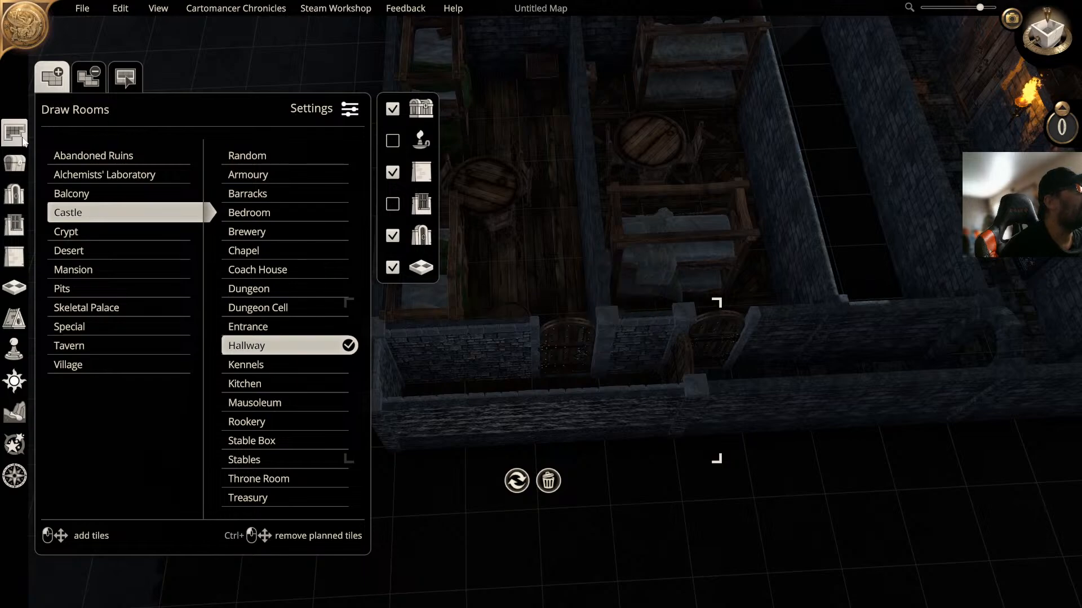
left_click(16, 164)
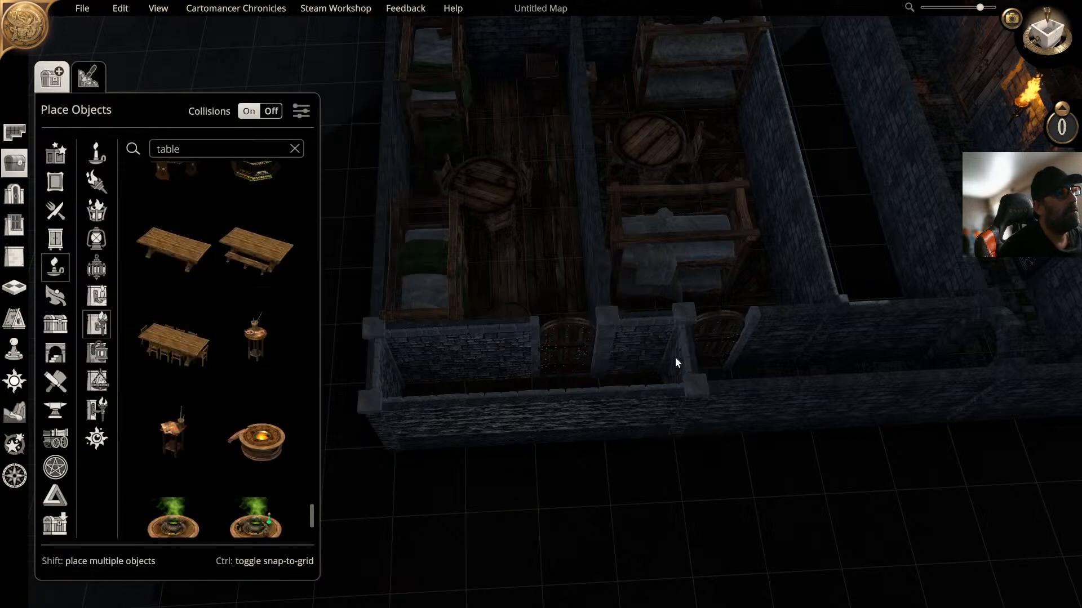
key("e")
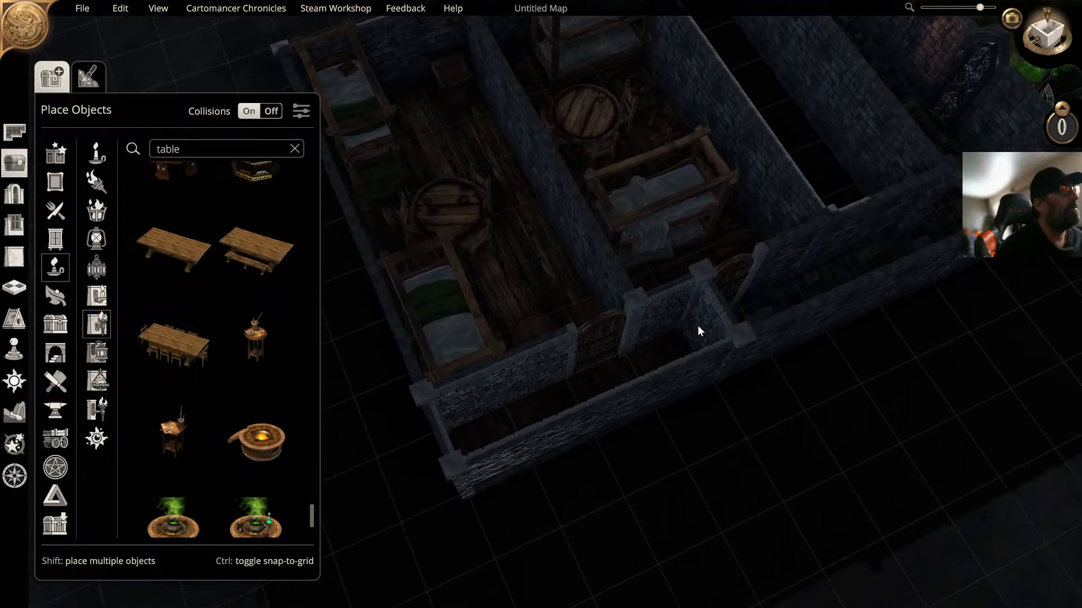
left_click(14, 257)
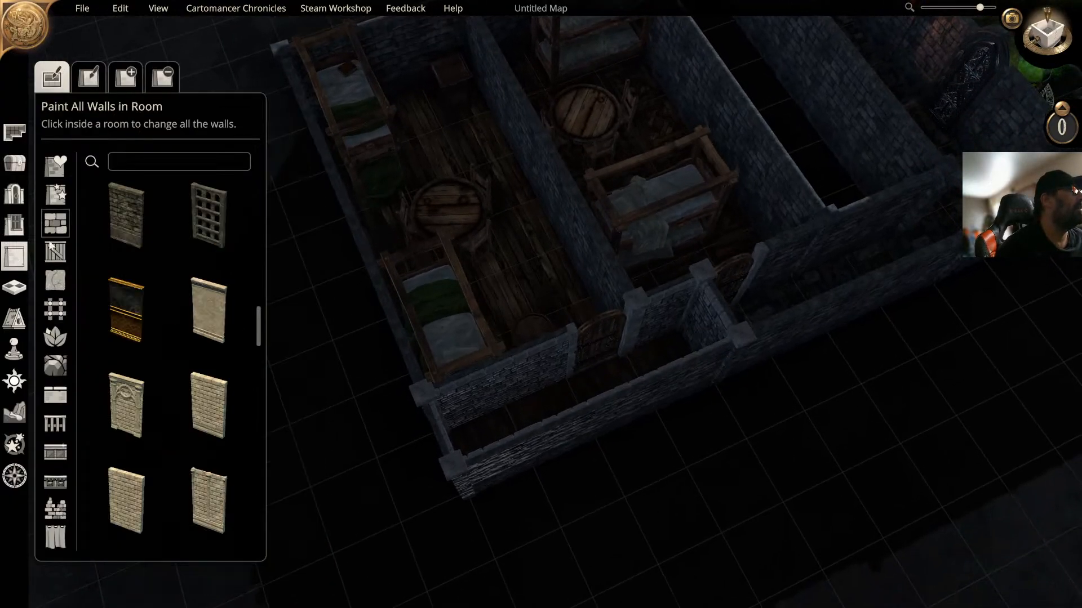
left_click(162, 76)
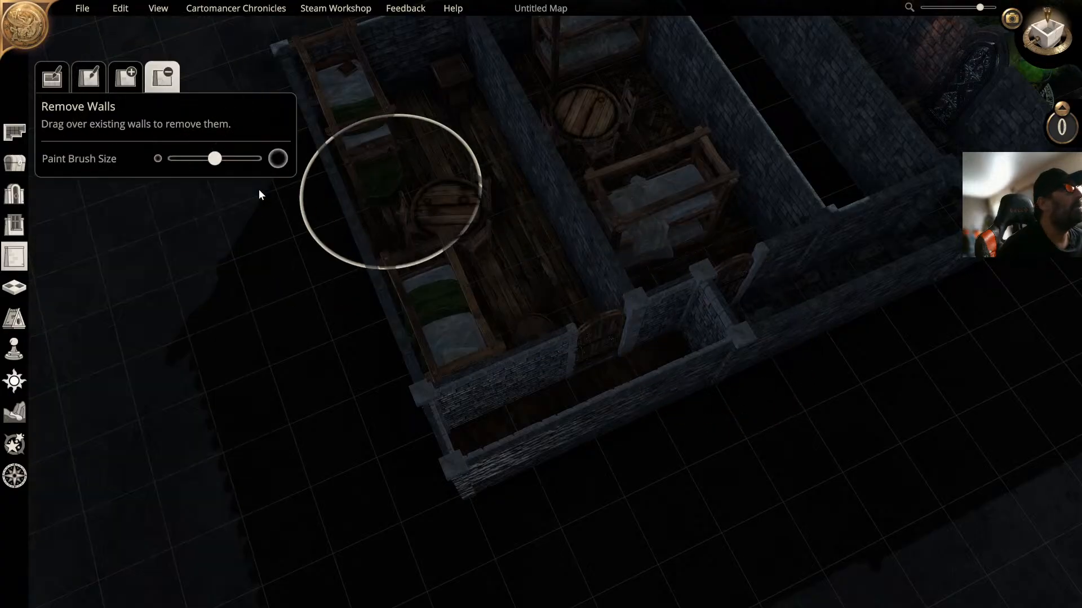
left_click_drag(198, 162, 181, 164)
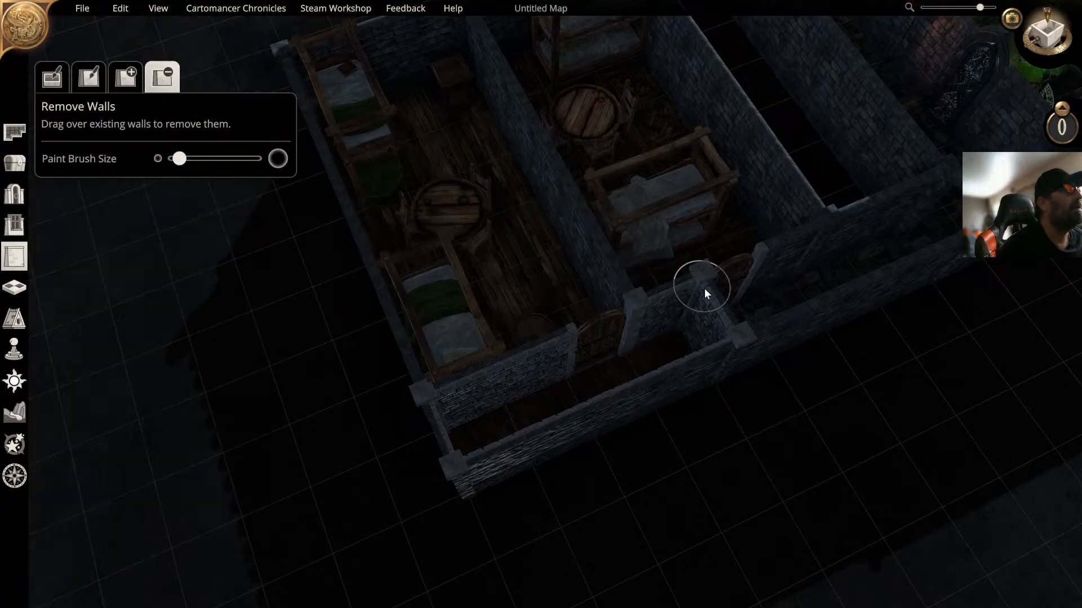
left_click(702, 341)
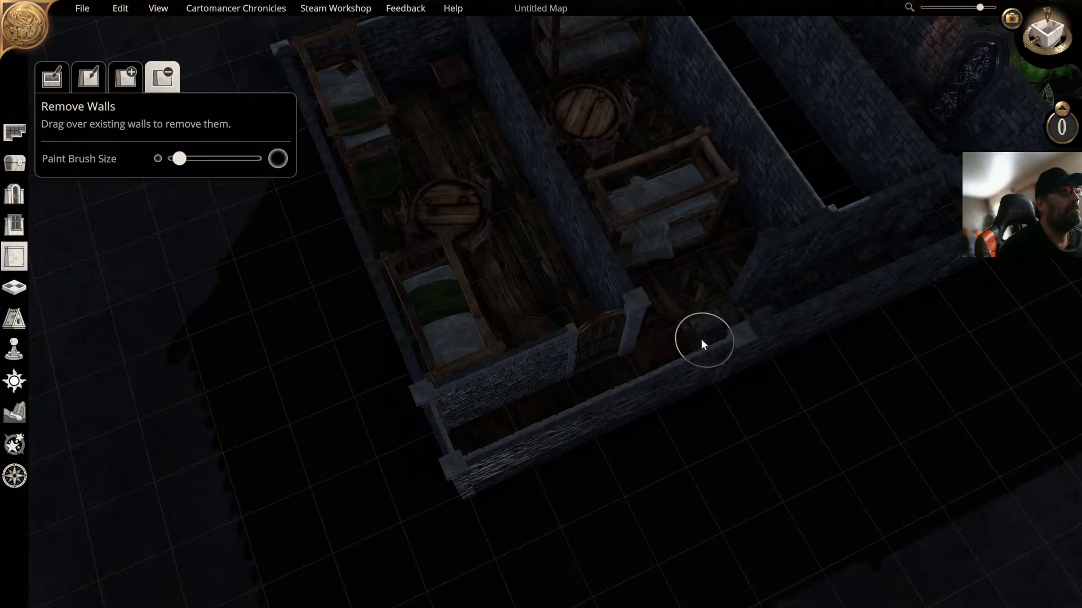
Step: Rebuild the missing wall between the white-bedded barracks room and the hallway with new Crypt Stone wall sections
middle_click_drag(701, 339, 728, 323)
scroll(695, 267, "up", 2)
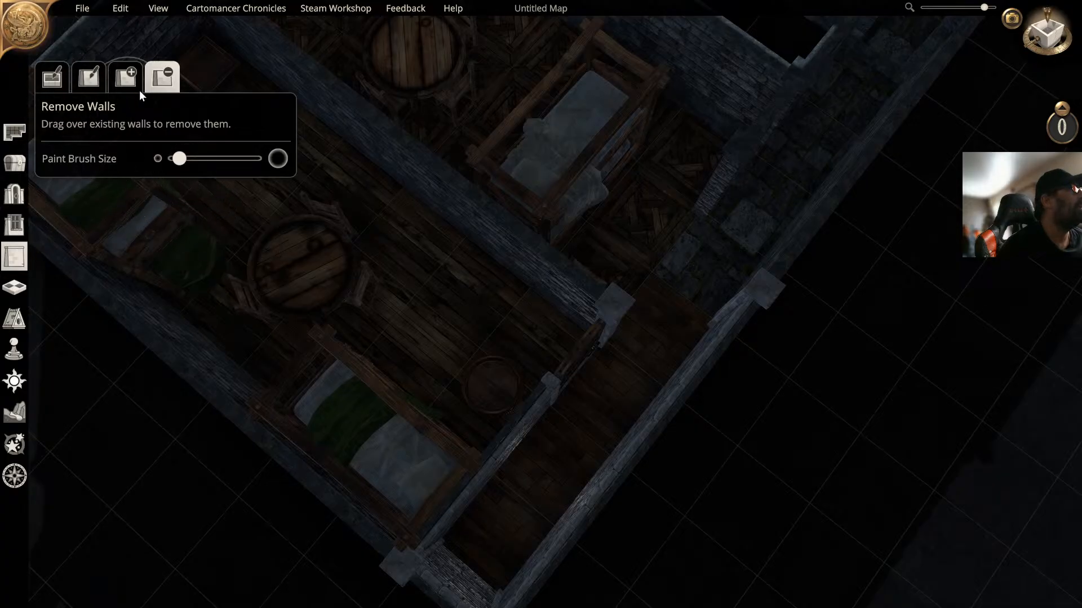
left_click(125, 79)
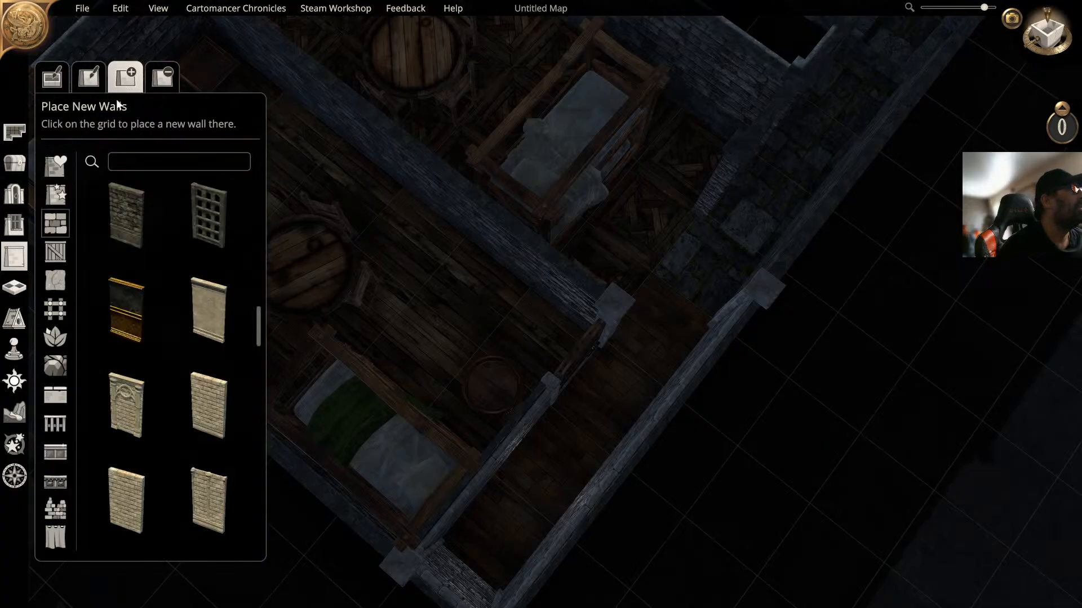
left_click(131, 216)
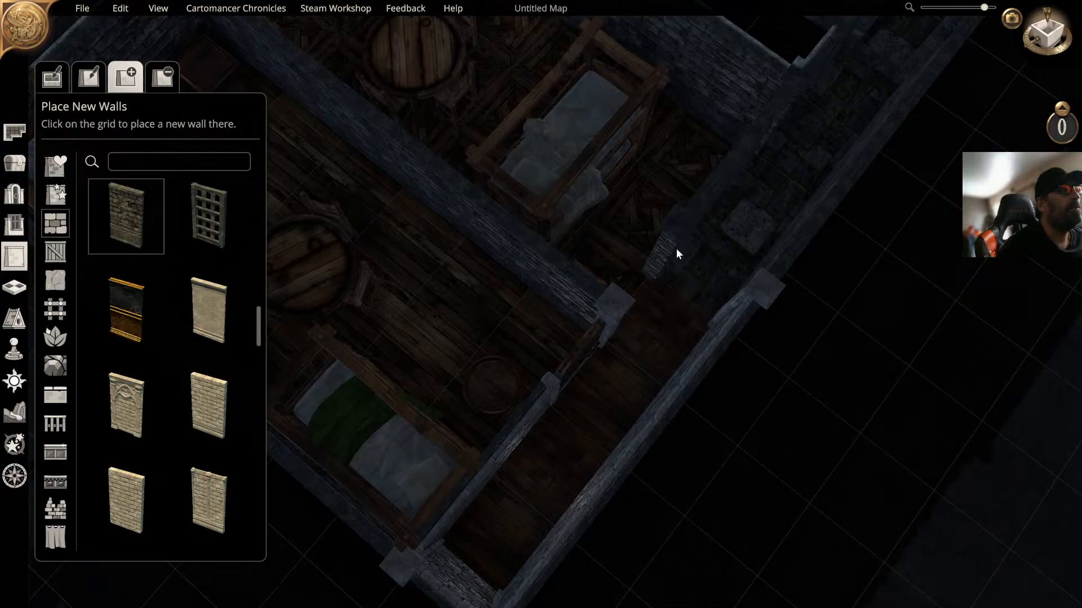
left_click_drag(676, 248, 626, 307)
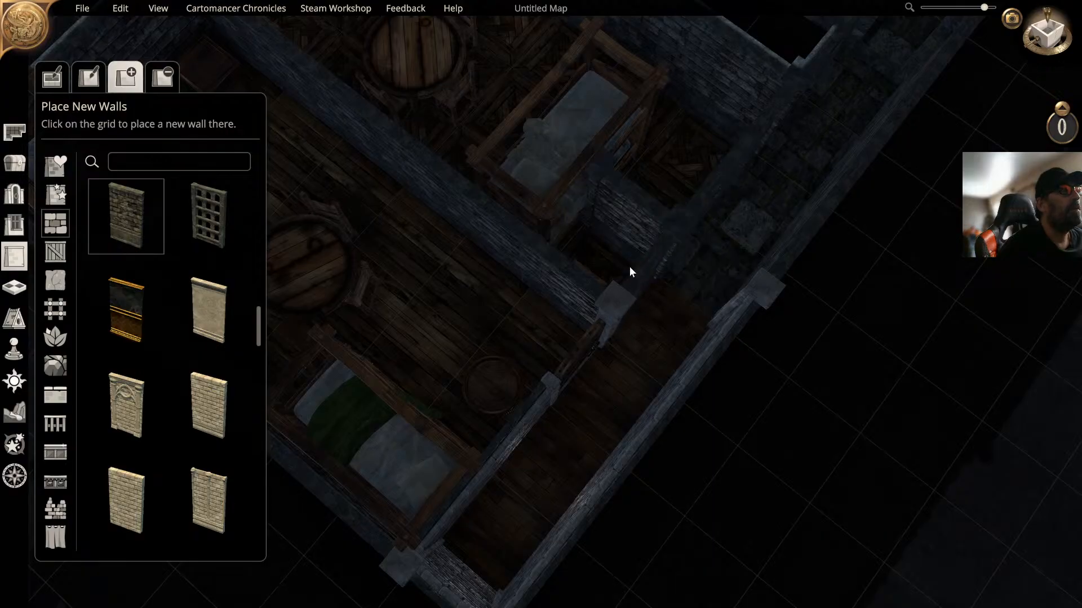
right_click_drag(630, 266, 593, 211)
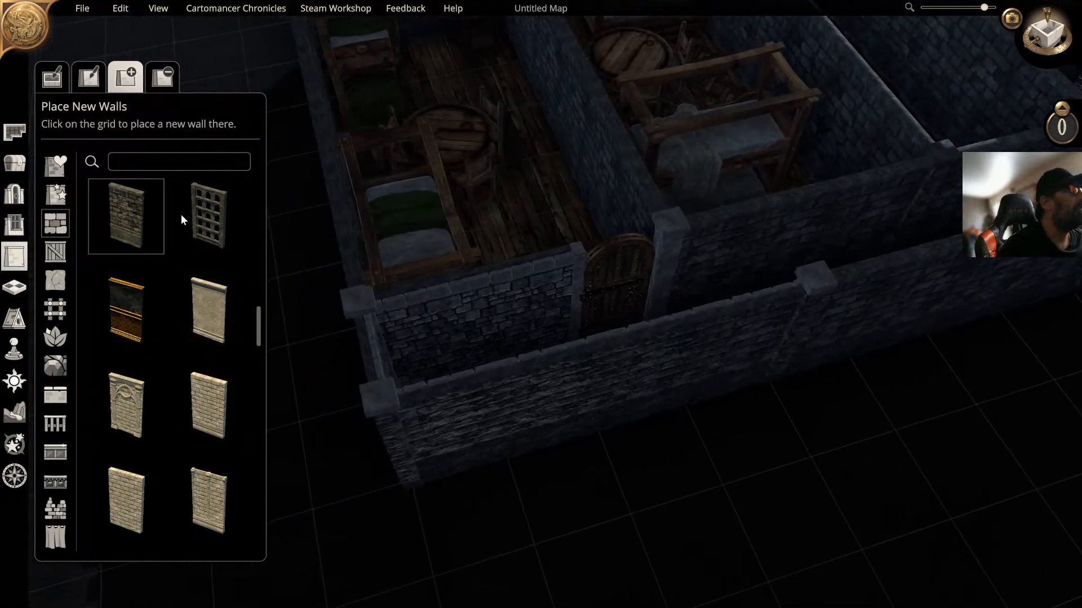
Step: Duplicate the green-bedded room's arched wooden door and place the copy in the rebuilt wall of the white-bedded barracks room
left_click(14, 194)
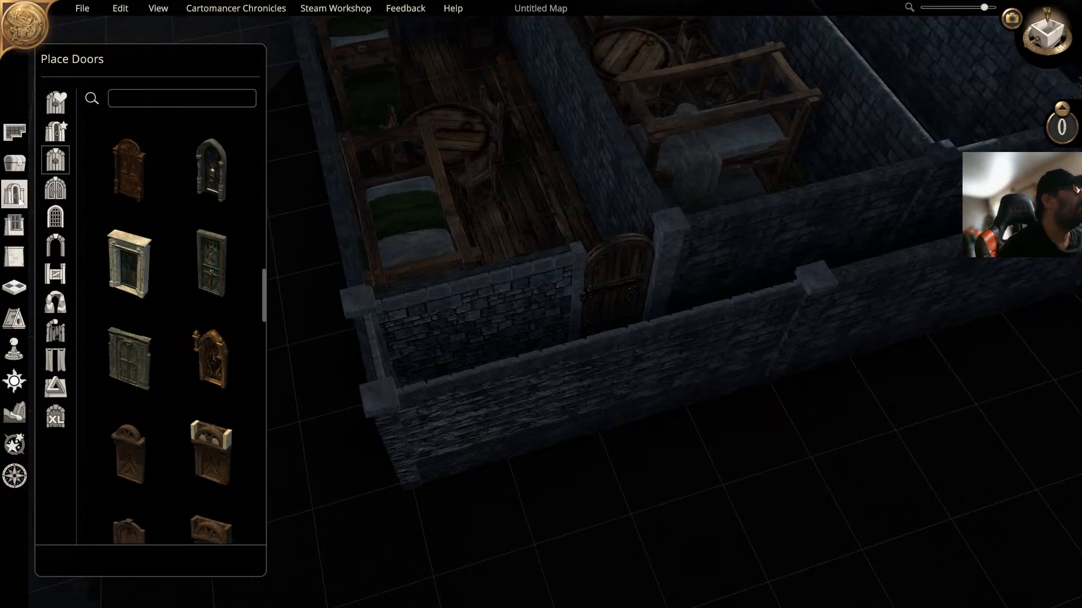
left_click(625, 278)
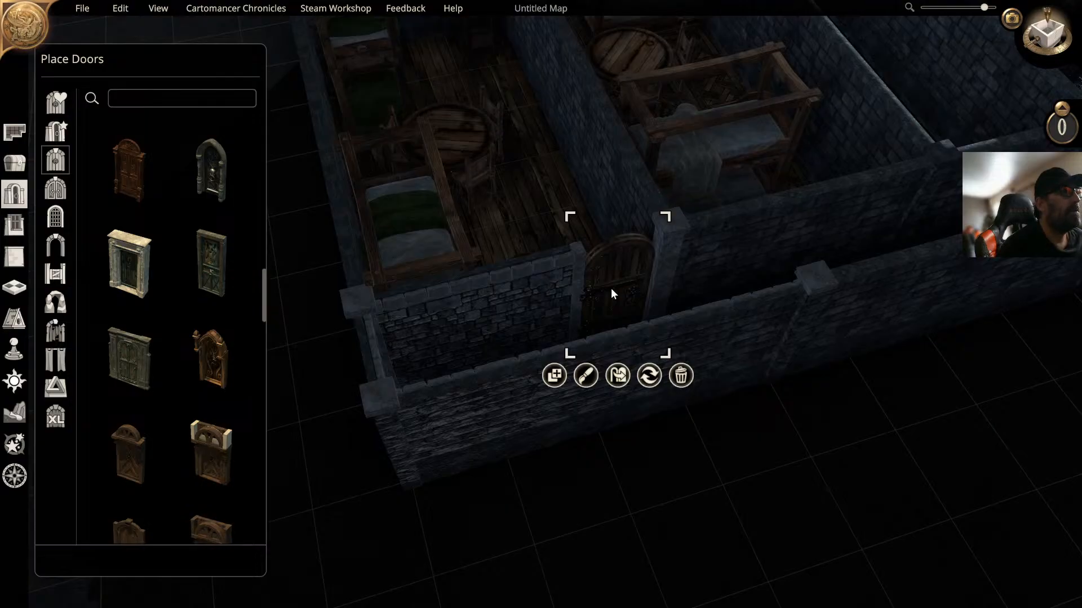
left_click(555, 376)
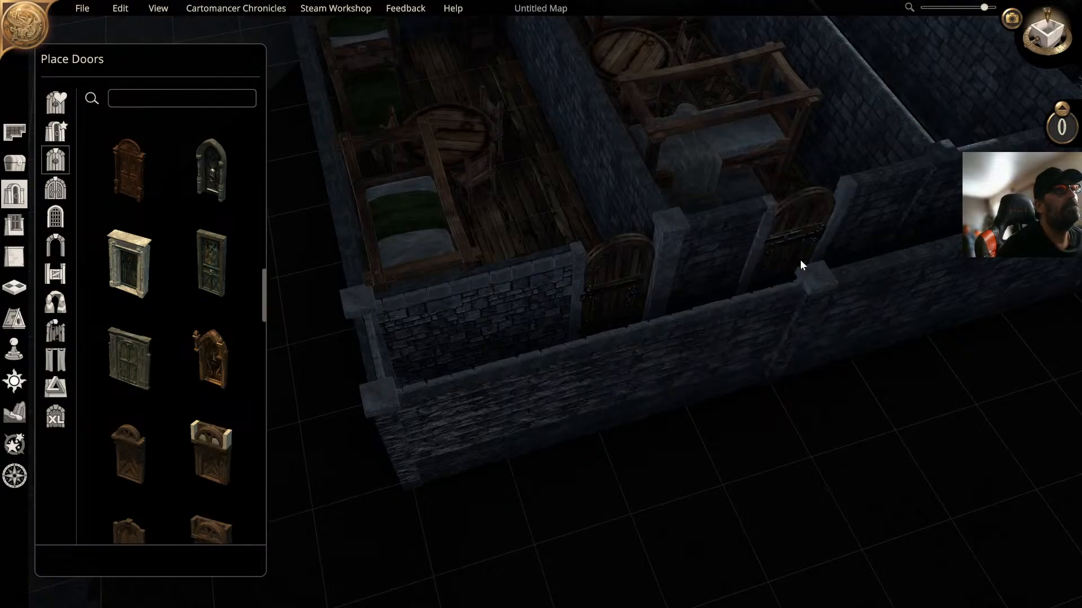
left_click(804, 260)
right_click_drag(801, 255, 717, 276)
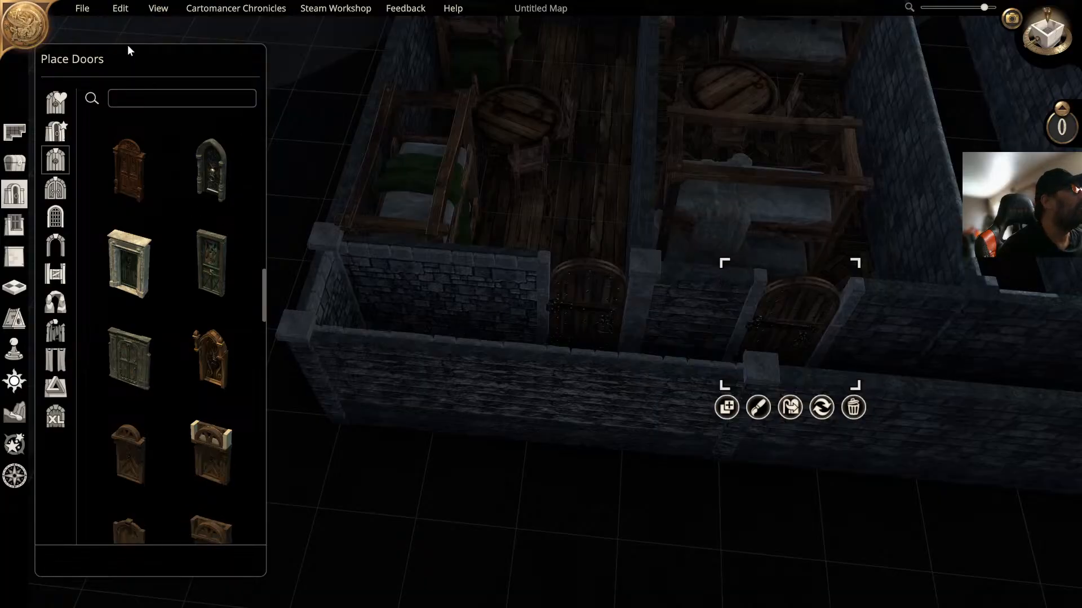
Step: Paint all walls in the new hallway with Crypt Stone
left_click(14, 257)
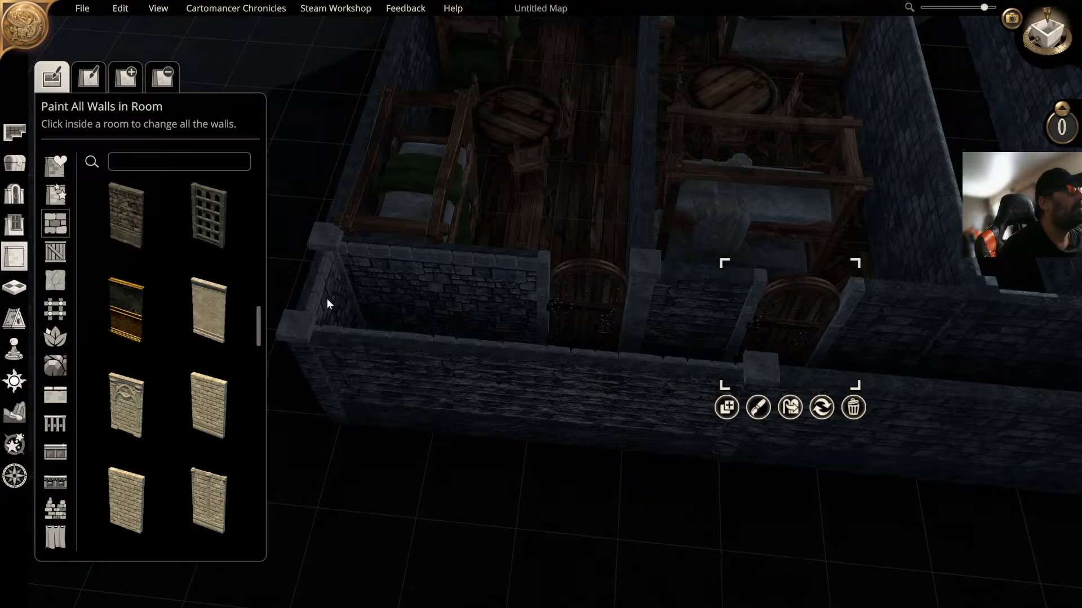
left_click(122, 214)
left_click(474, 313)
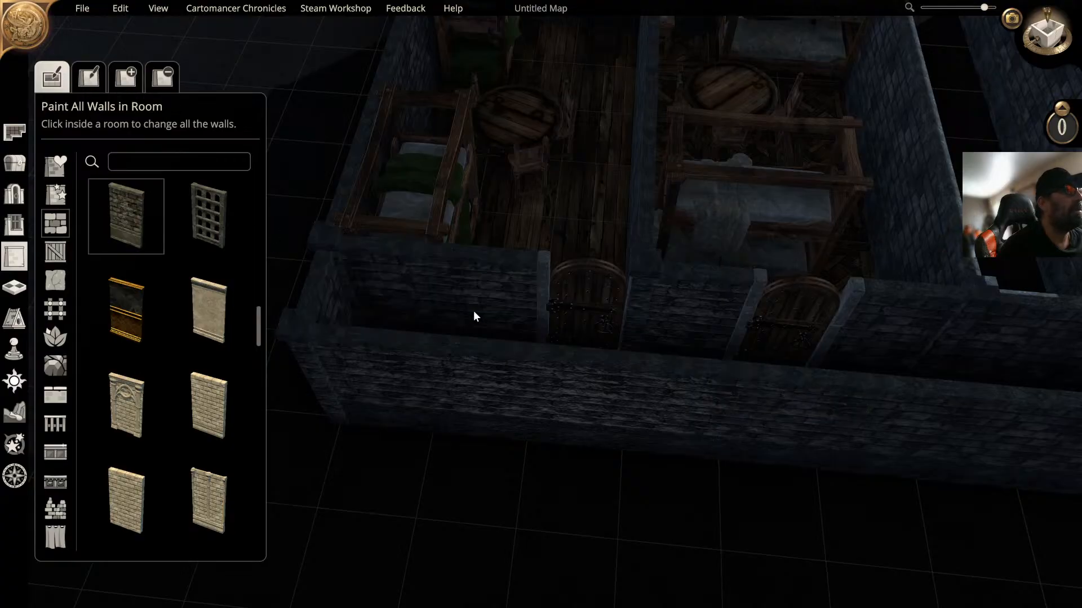
Step: Examine the barracks rooms, hallway and neighbouring torch-lit rooms from several angles, including the empty gap beside the barracks
right_click_drag(451, 307, 593, 327)
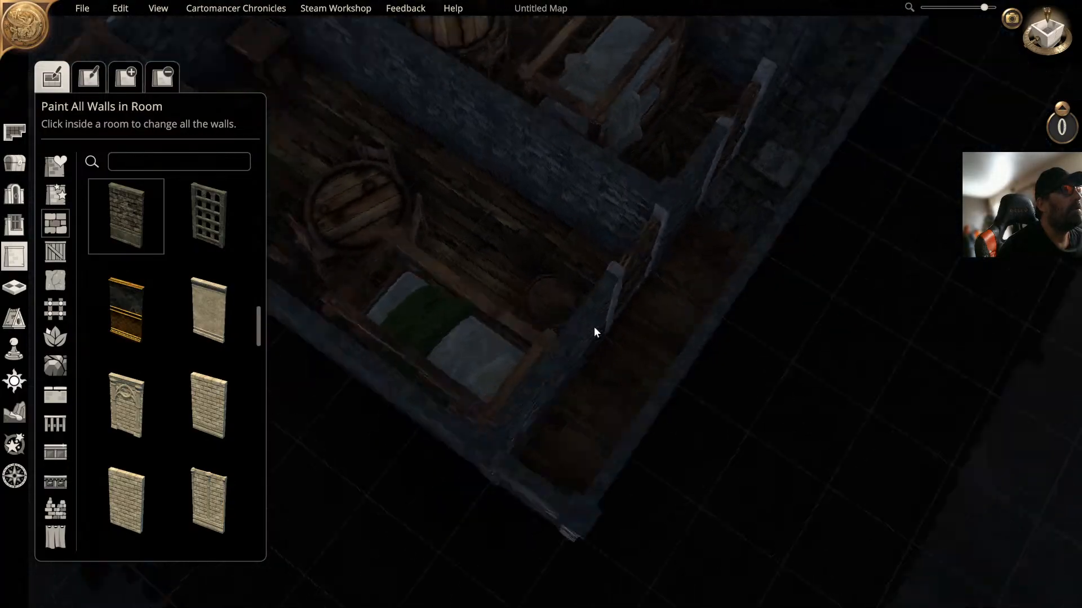
scroll(593, 332, "down", 5)
mouse_move(667, 307)
right_mouse_down()
mouse_move(731, 340)
mouse_move(928, 387)
mouse_move(965, 369)
mouse_move(843, 382)
right_mouse_up()
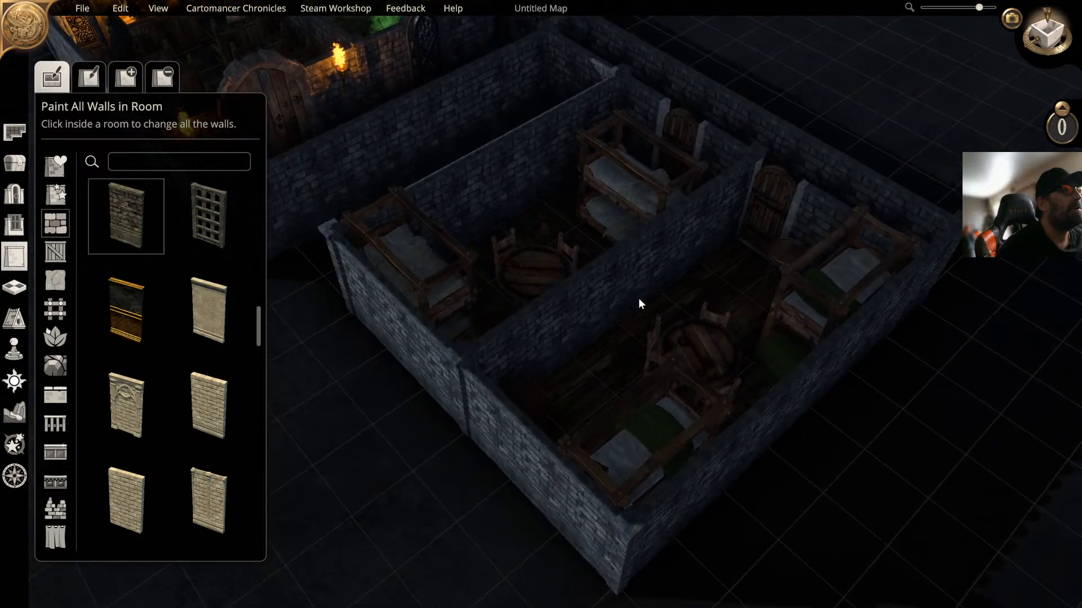
mouse_move(639, 304)
right_mouse_down()
mouse_move(623, 333)
mouse_move(461, 326)
mouse_move(554, 285)
right_mouse_up()
scroll(562, 266, "down", 3)
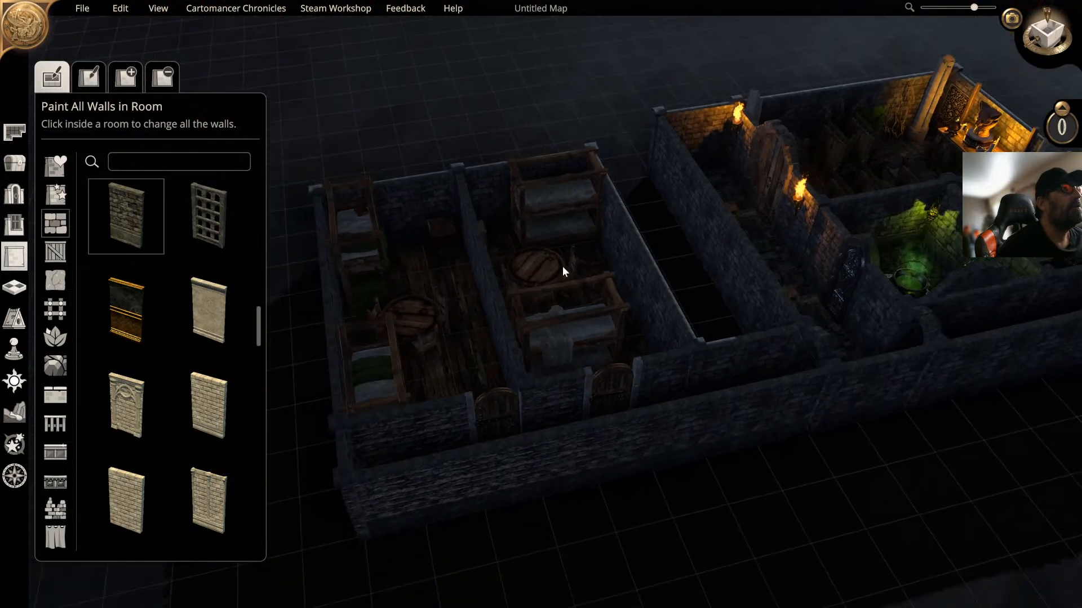
key("d")
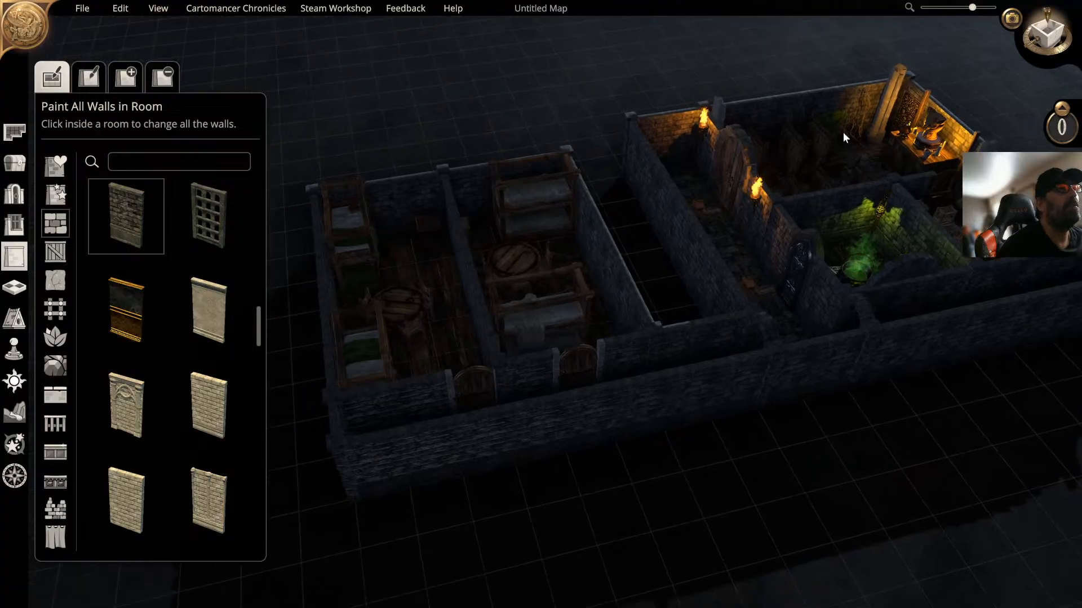
mouse_move(843, 132)
right_mouse_down()
mouse_move(791, 171)
mouse_move(720, 153)
right_mouse_up()
right_click_drag(790, 214, 765, 191)
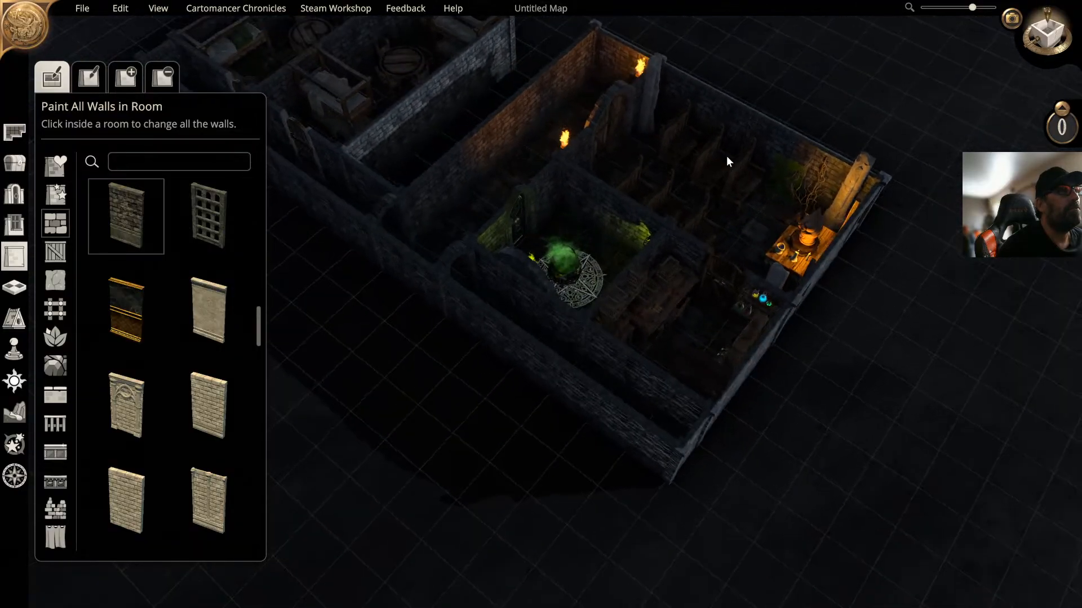
right_click_drag(725, 156, 736, 252)
scroll(680, 279, "up", 3)
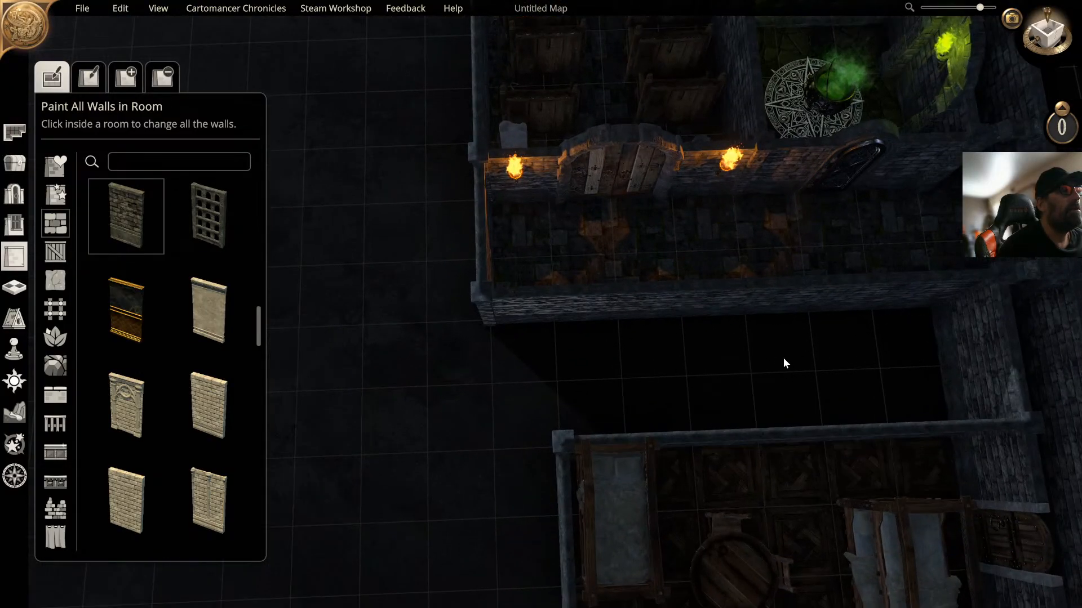
right_click_drag(783, 357, 630, 292)
scroll(660, 280, "down", 3)
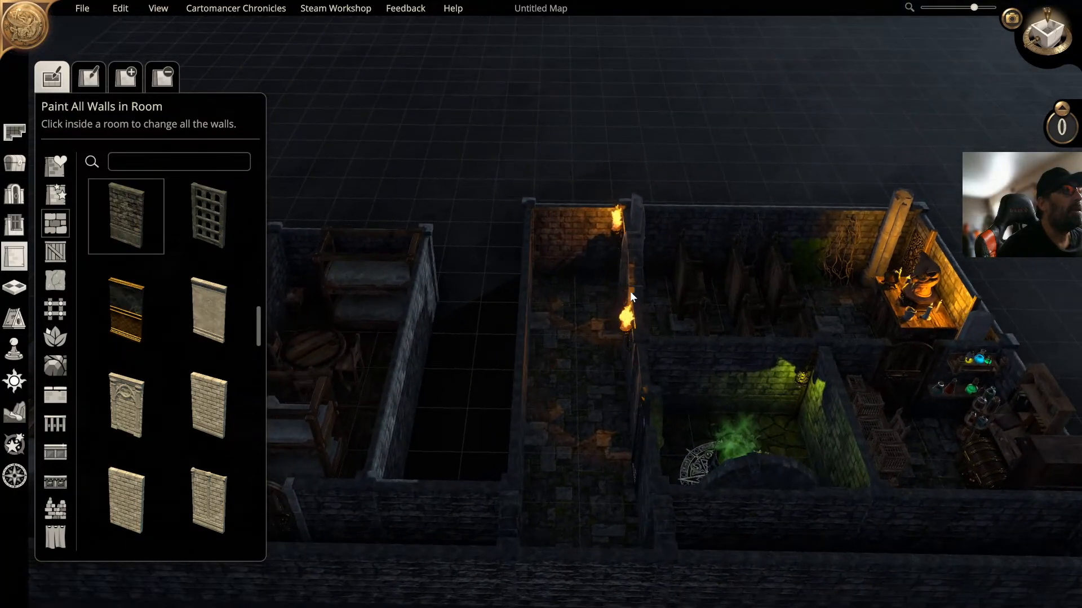
middle_click_drag(614, 297, 690, 264)
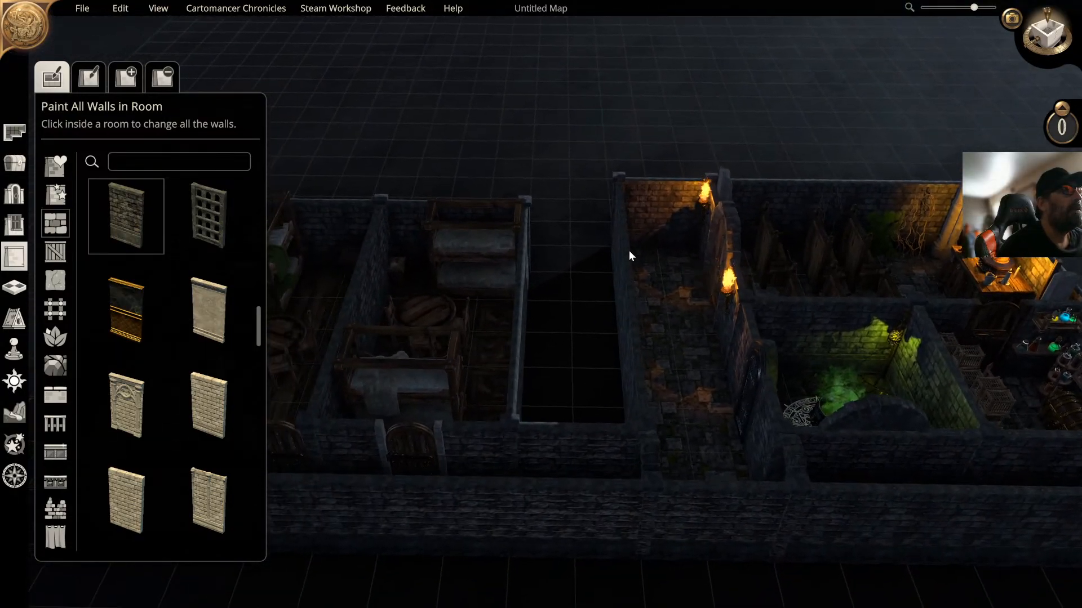
Step: Examine the gap beside the barracks and the empty ground outside the candlelit pew room from several angles
middle_click_drag(661, 380, 646, 353)
right_click_drag(646, 354, 619, 371)
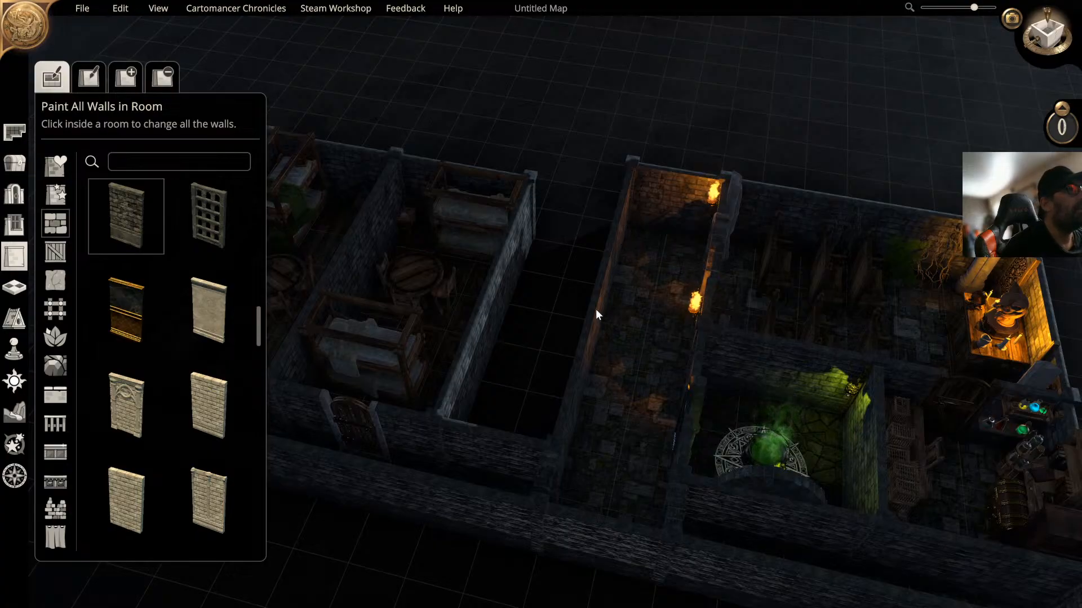
scroll(596, 308, "down", 1)
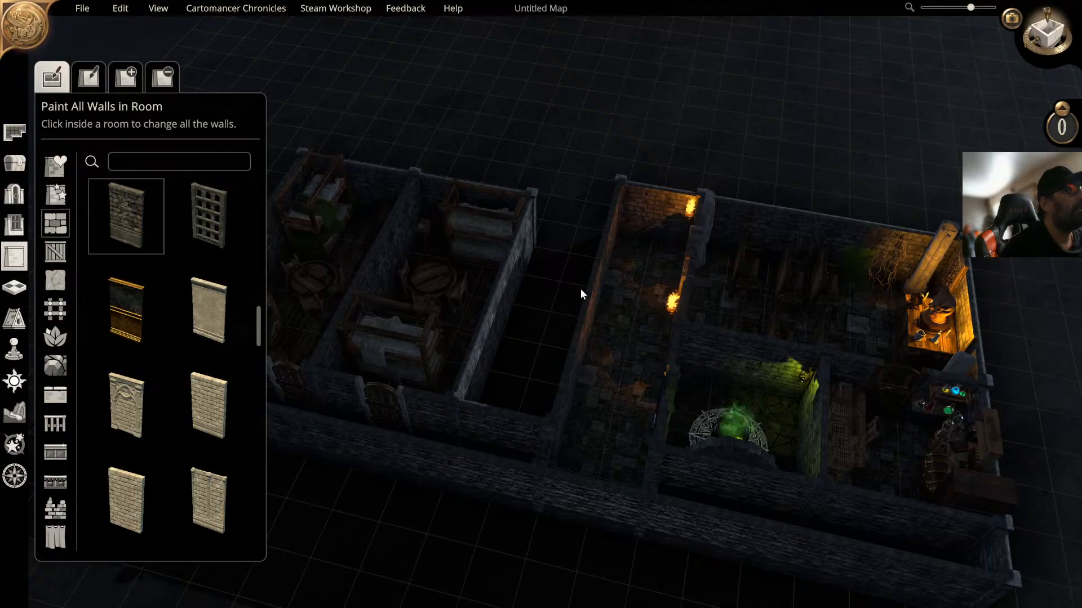
middle_click_drag(580, 289, 691, 299)
right_click_drag(651, 292, 712, 290)
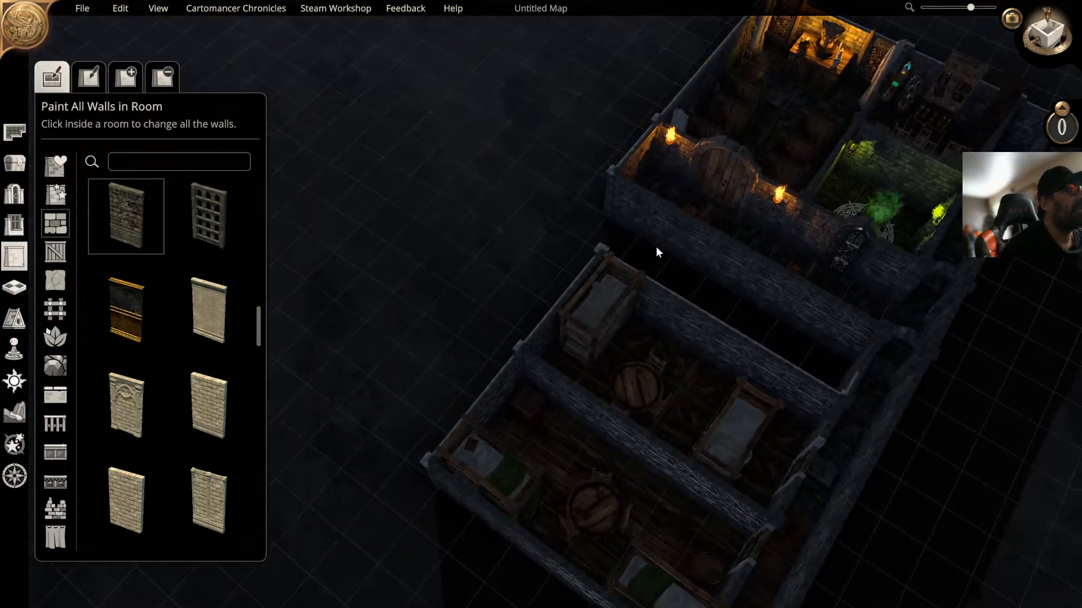
right_click_drag(661, 217, 579, 173)
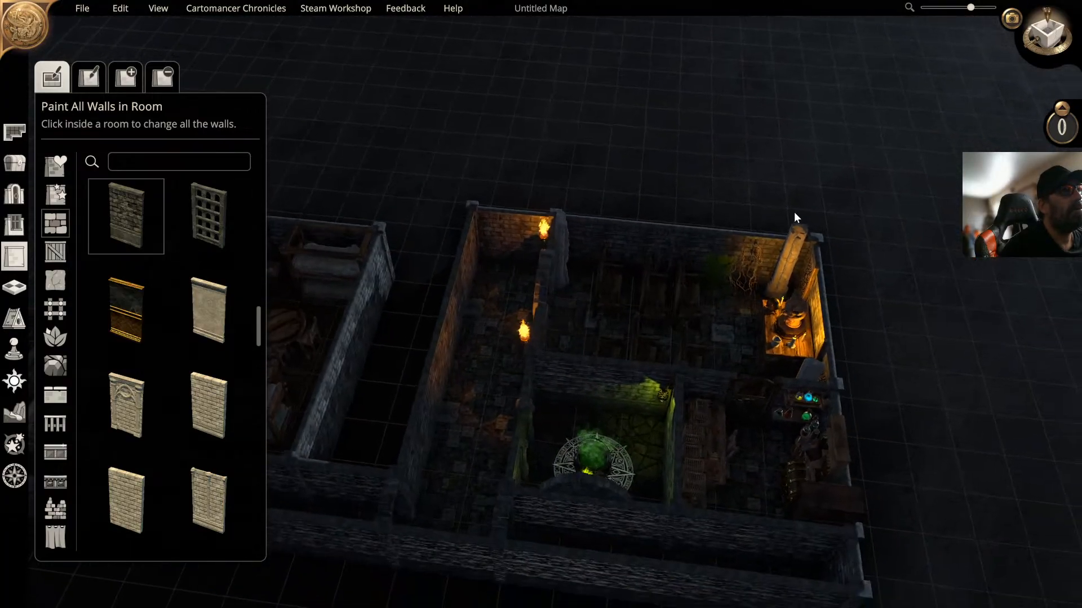
scroll(721, 188, "up", 3)
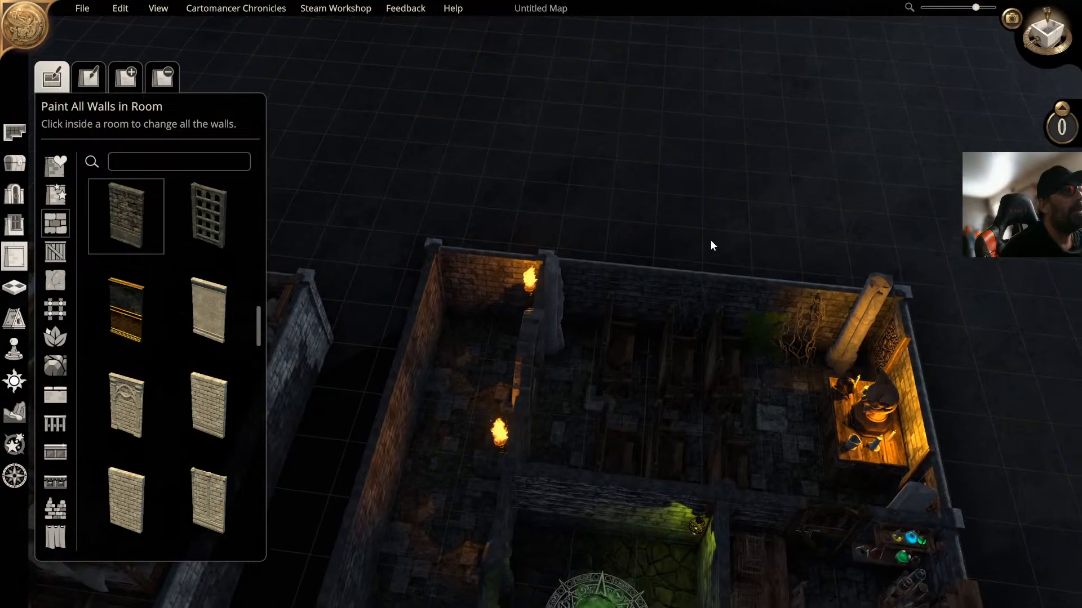
right_click_drag(693, 229, 660, 275)
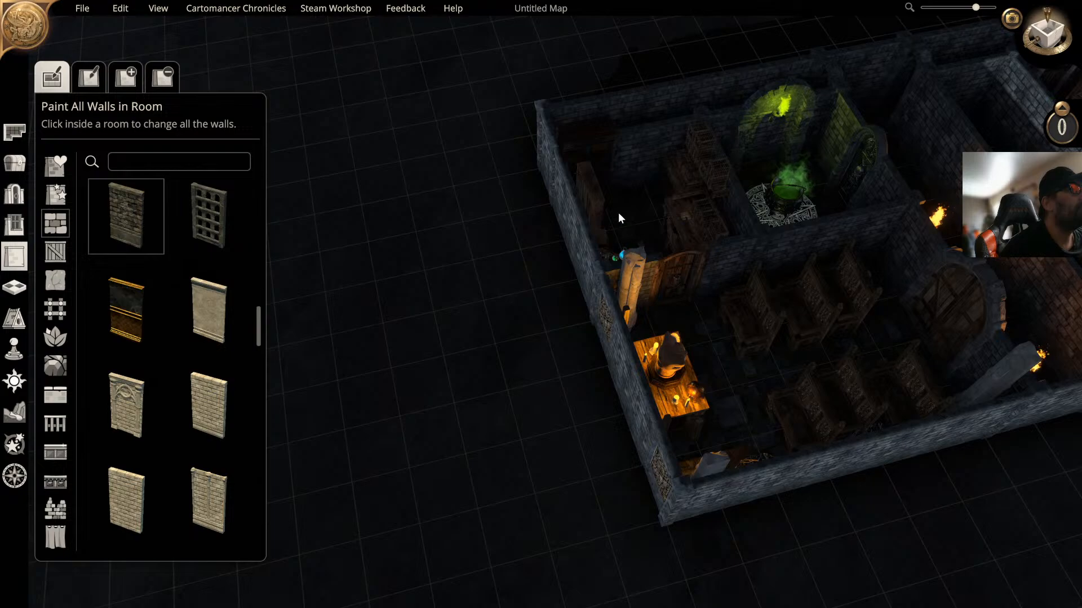
right_click_drag(617, 212, 596, 197)
right_click_drag(563, 236, 670, 210)
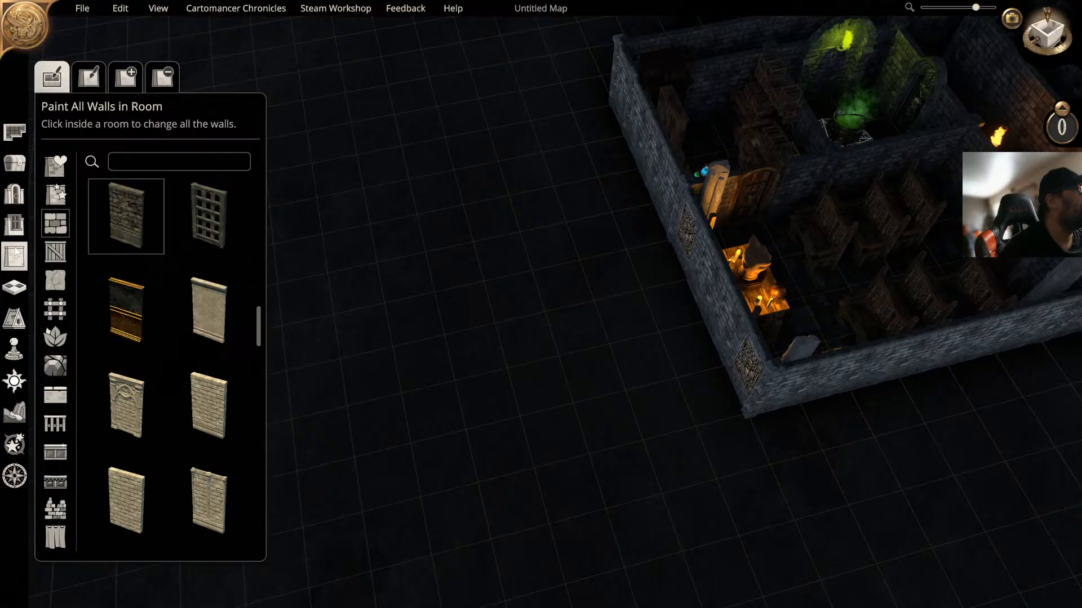
Step: Draw a furnished Castle Bedroom room on the empty ground directly behind the pew room's candlelit altar wall
left_click(12, 133)
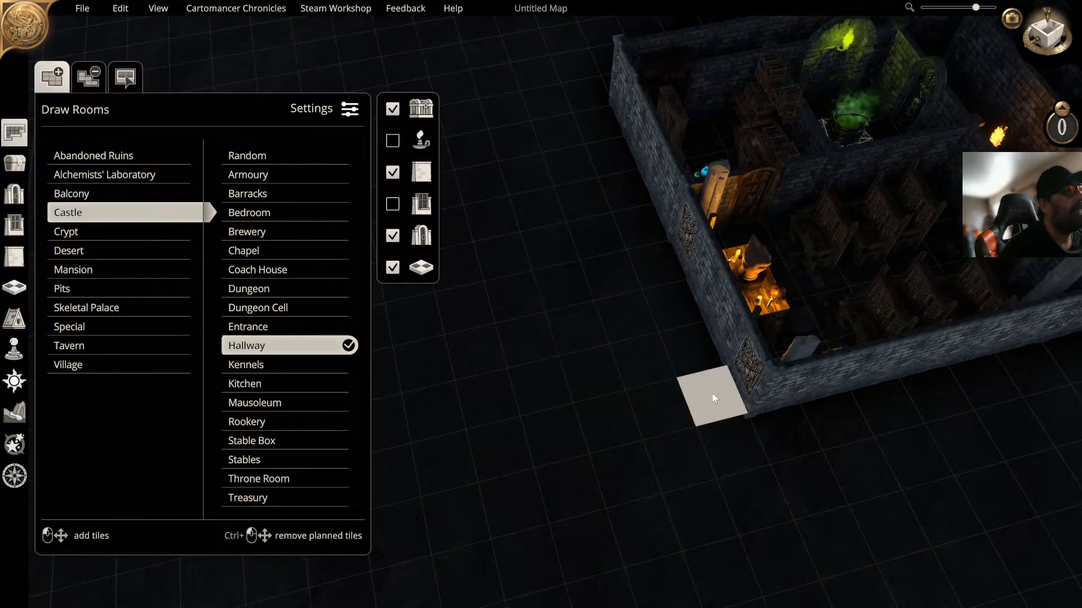
left_click_drag(712, 394, 519, 309)
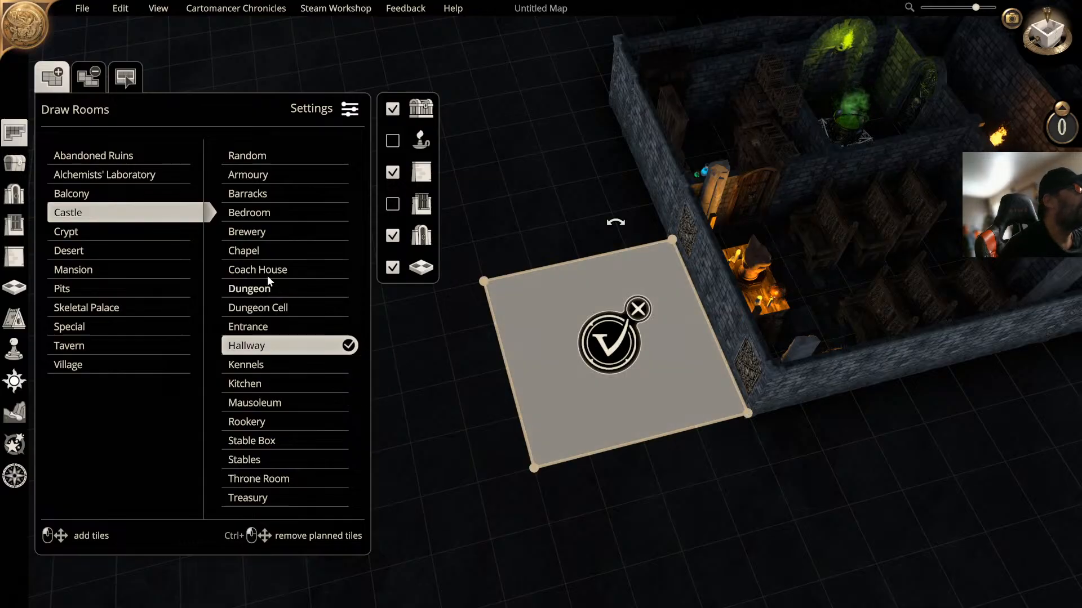
left_click(254, 213)
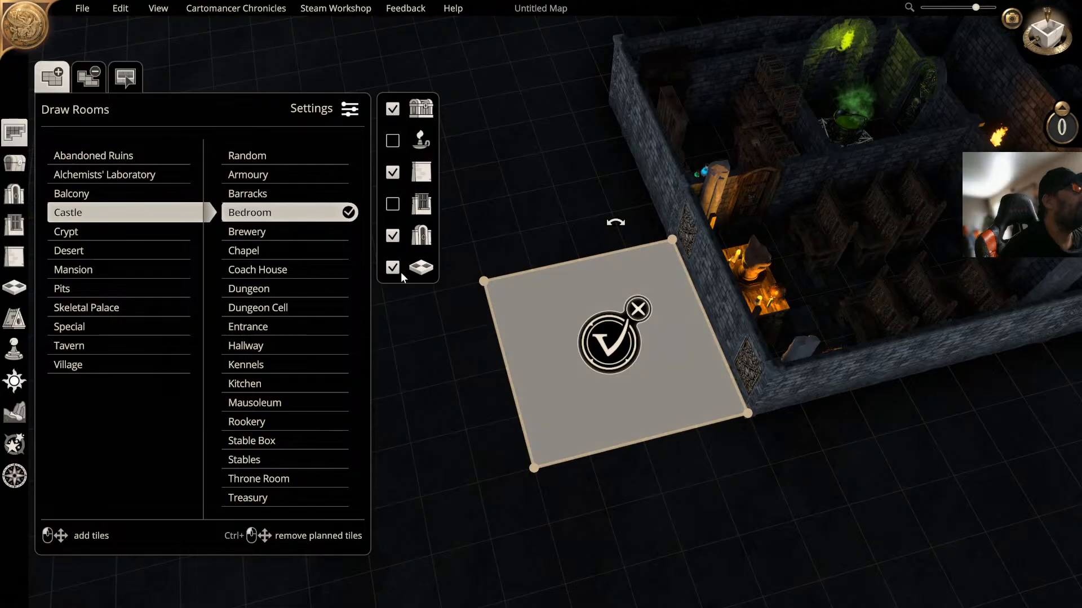
left_click(611, 345)
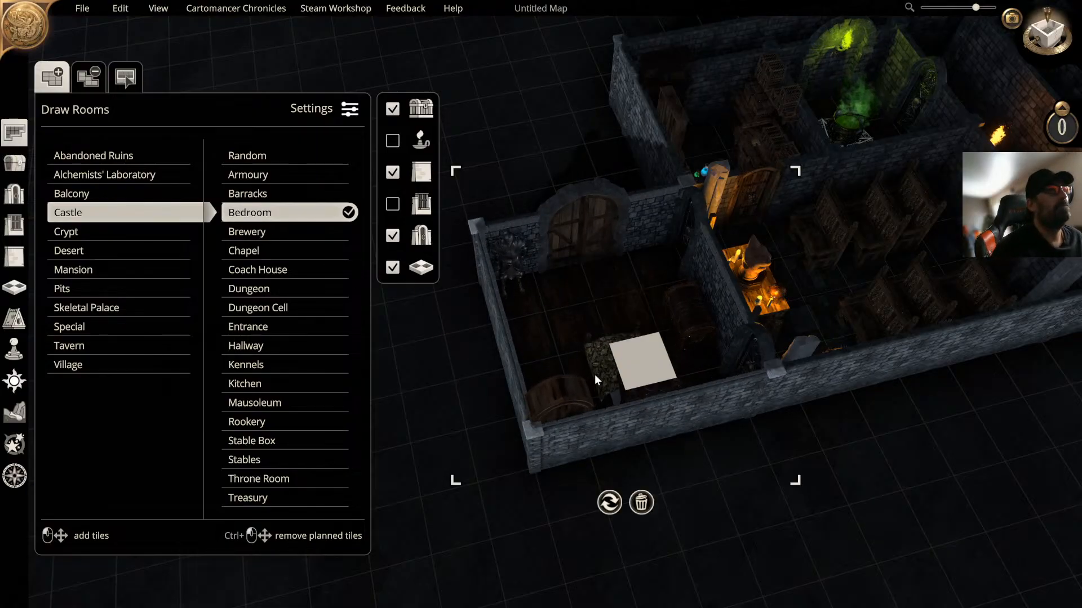
Step: Change the map's lighting from night to sunrise
middle_click_drag(617, 398, 603, 311)
left_click(14, 382)
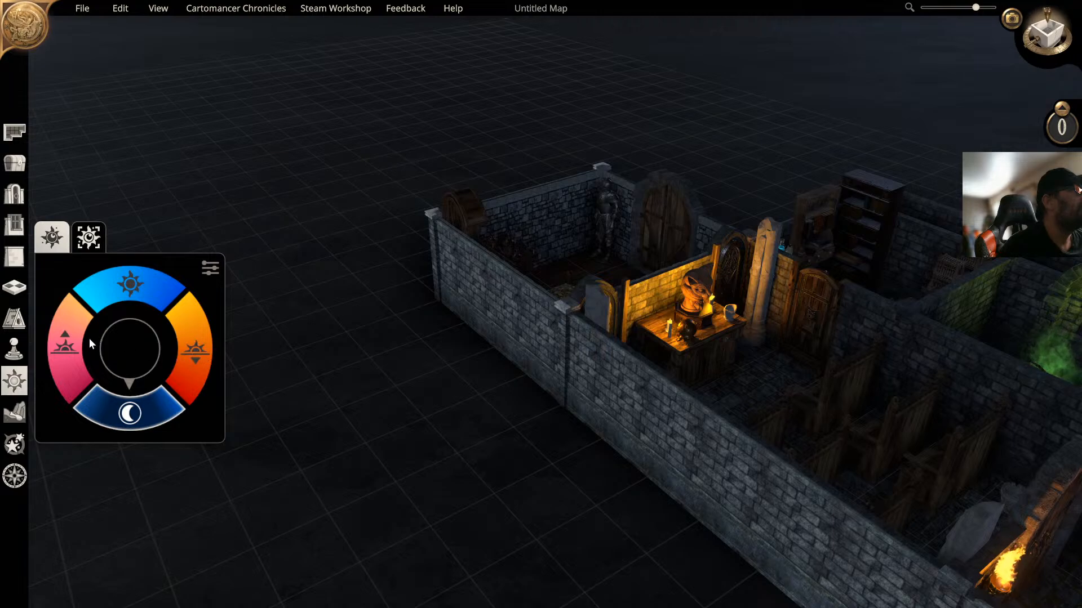
left_click(74, 346)
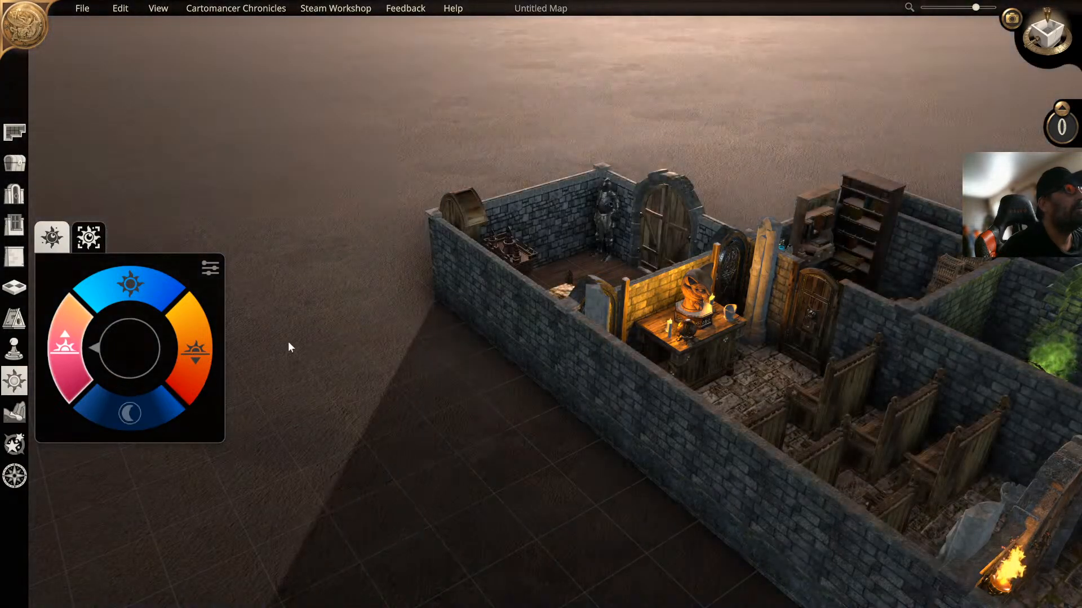
Step: Examine the new bedroom's furniture, walls and doors, including its shared wall with the altar, from several angles
right_click_drag(289, 341, 166, 340)
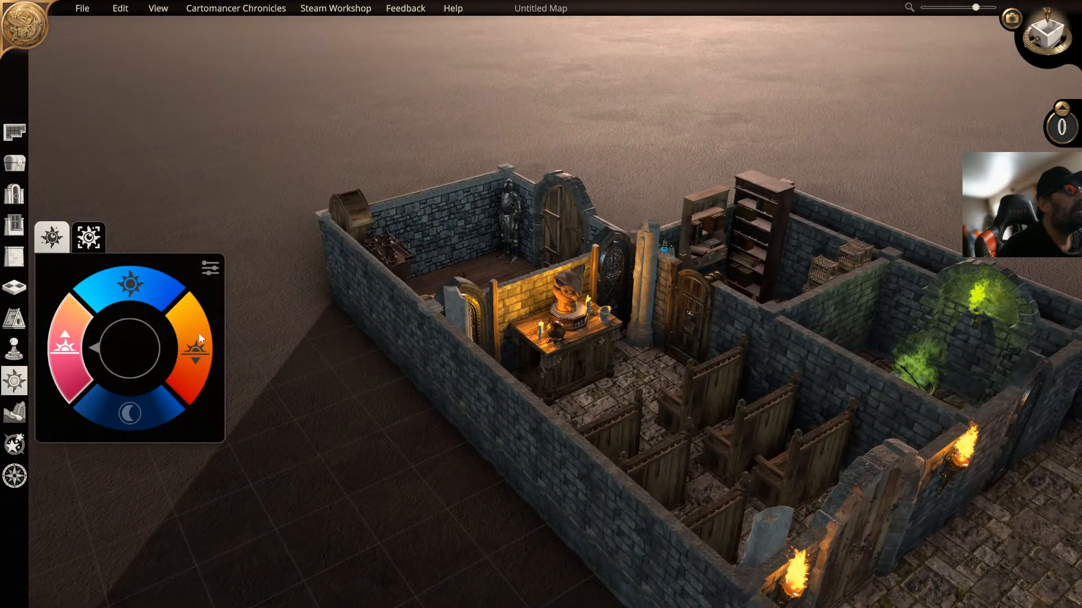
scroll(343, 336, "up", 2)
middle_click_drag(338, 337, 233, 347)
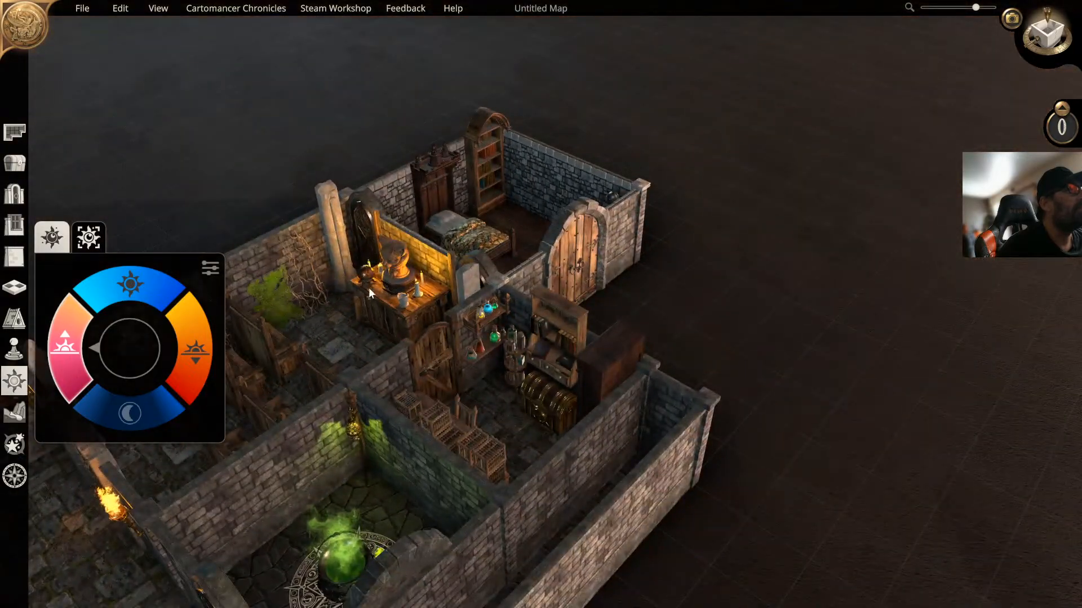
right_click_drag(368, 287, 476, 444)
scroll(627, 377, "up", 5)
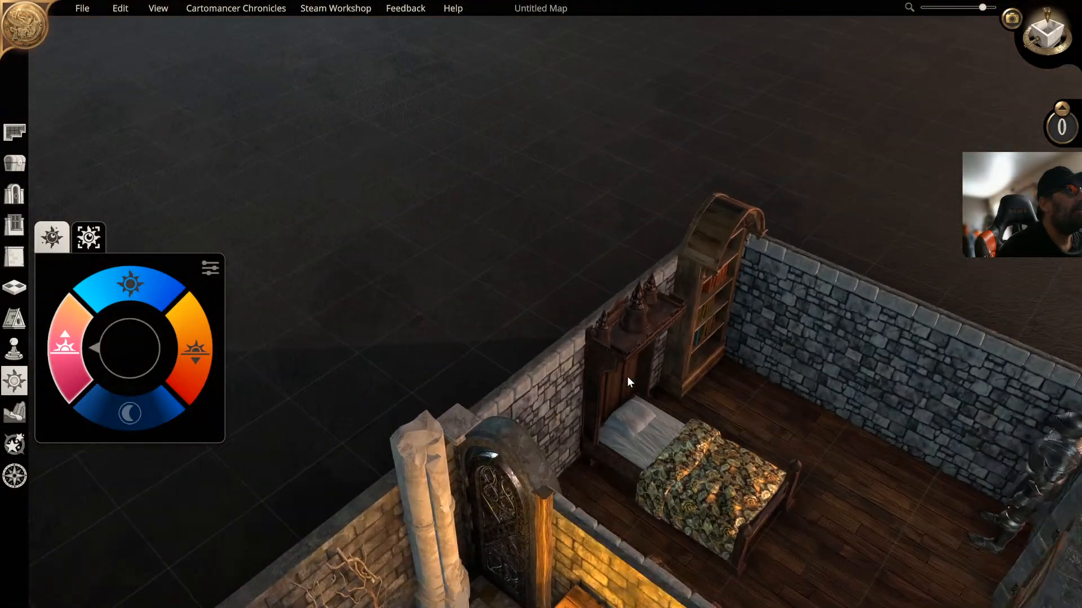
scroll(580, 336, "down", 5)
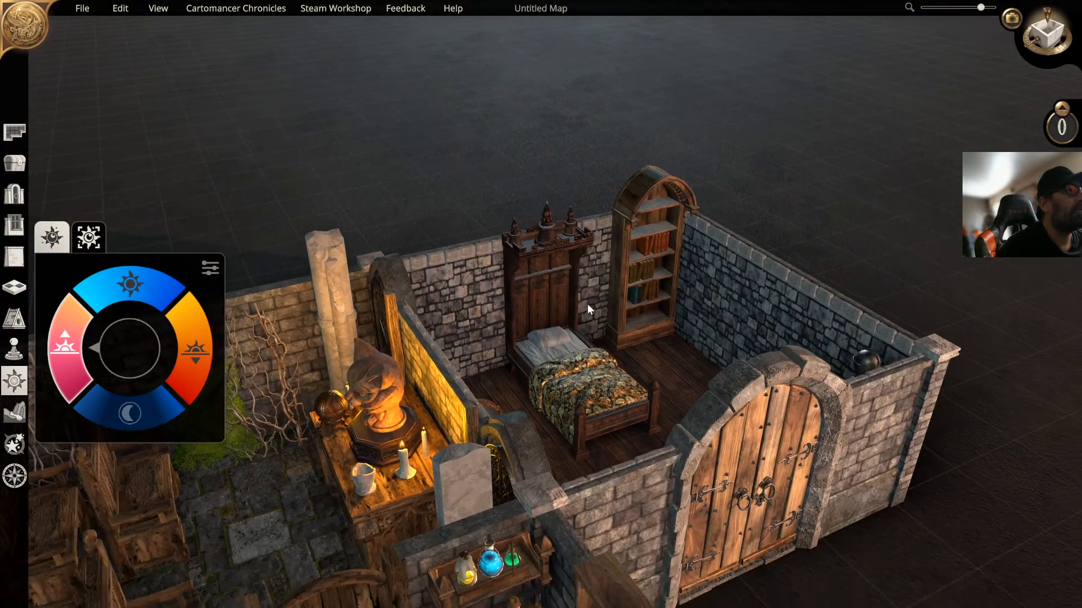
mouse_move(587, 304)
middle_mouse_down()
mouse_move(553, 316)
mouse_move(588, 297)
middle_mouse_up()
scroll(587, 295, "up", 3)
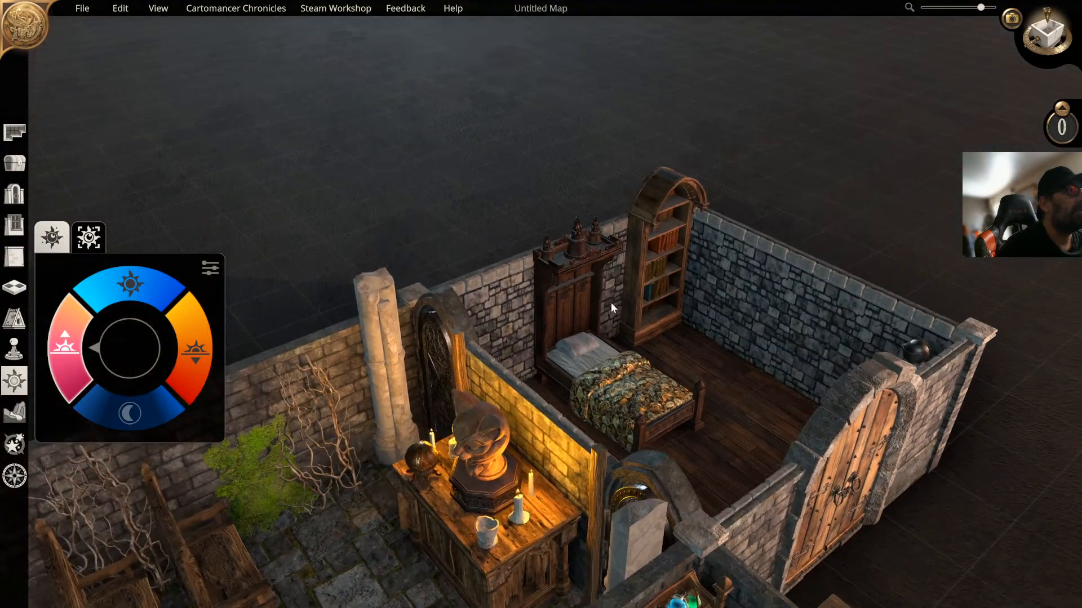
right_click_drag(579, 275, 603, 272)
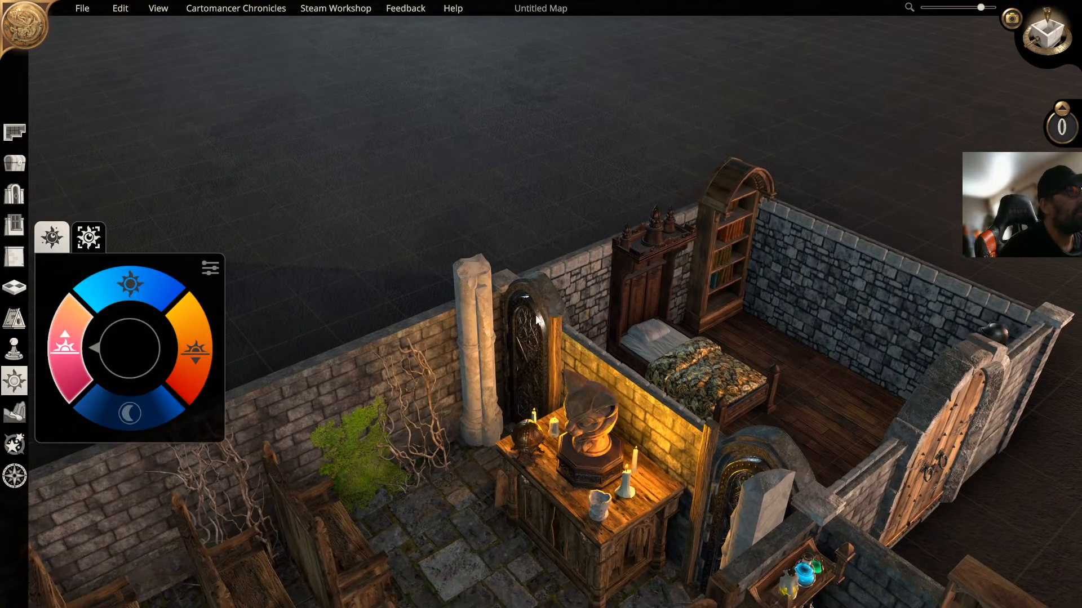
Step: Search the doors for "secre" and replace the dark arched door beside the altar's pillar with the ornate Secret Door
left_click(15, 194)
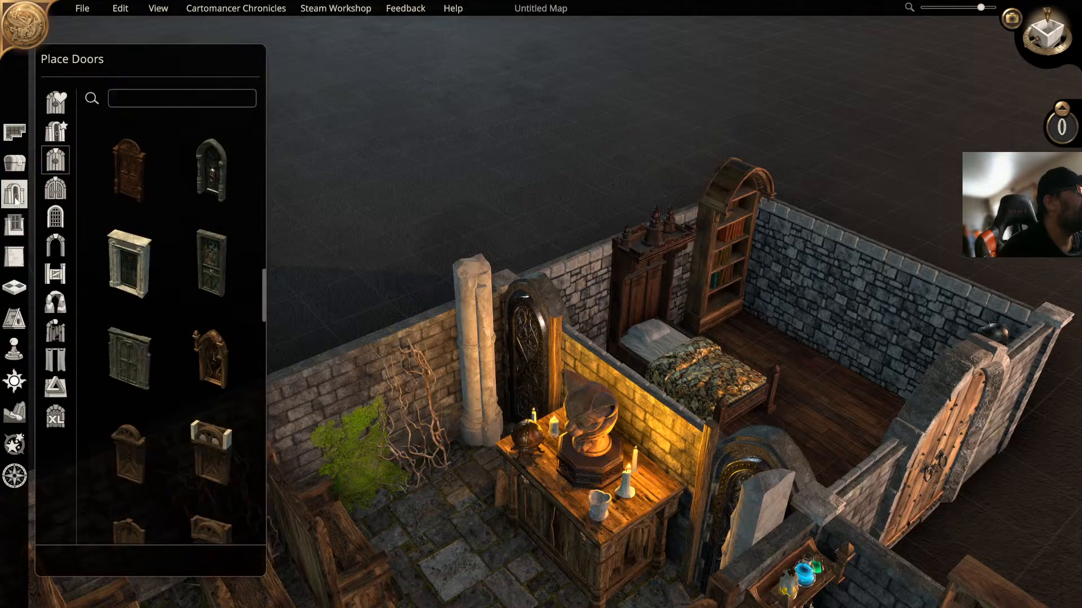
left_click(156, 105)
type("secre")
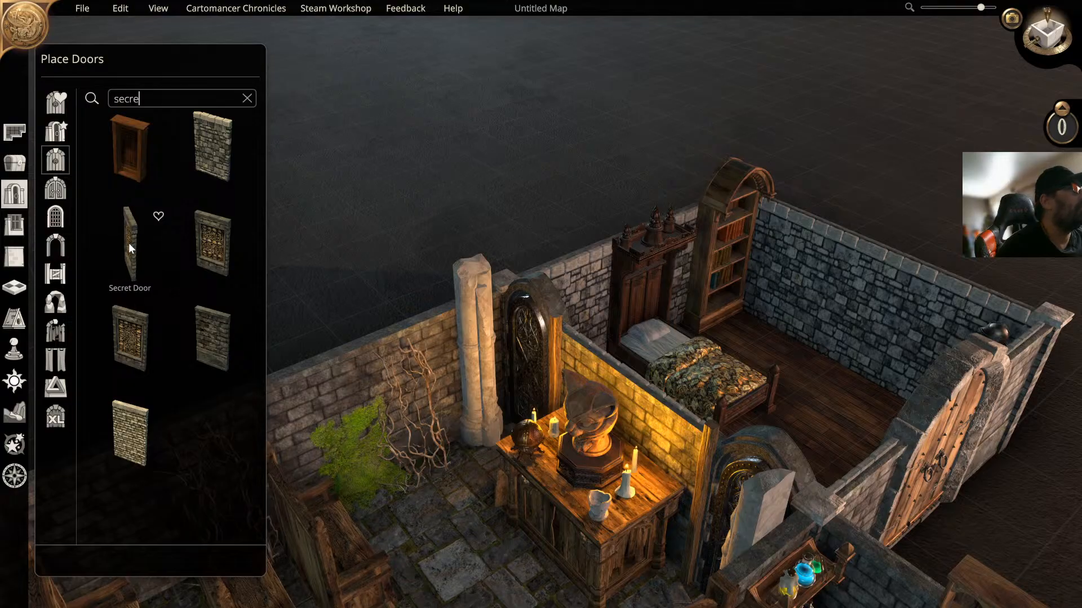
left_click(130, 251)
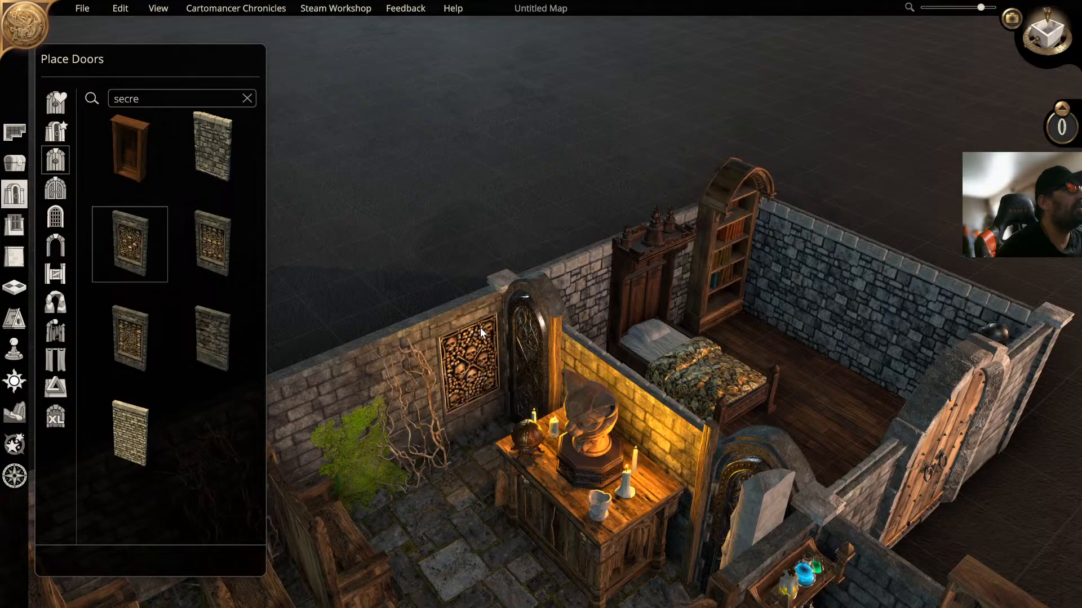
left_click(534, 346)
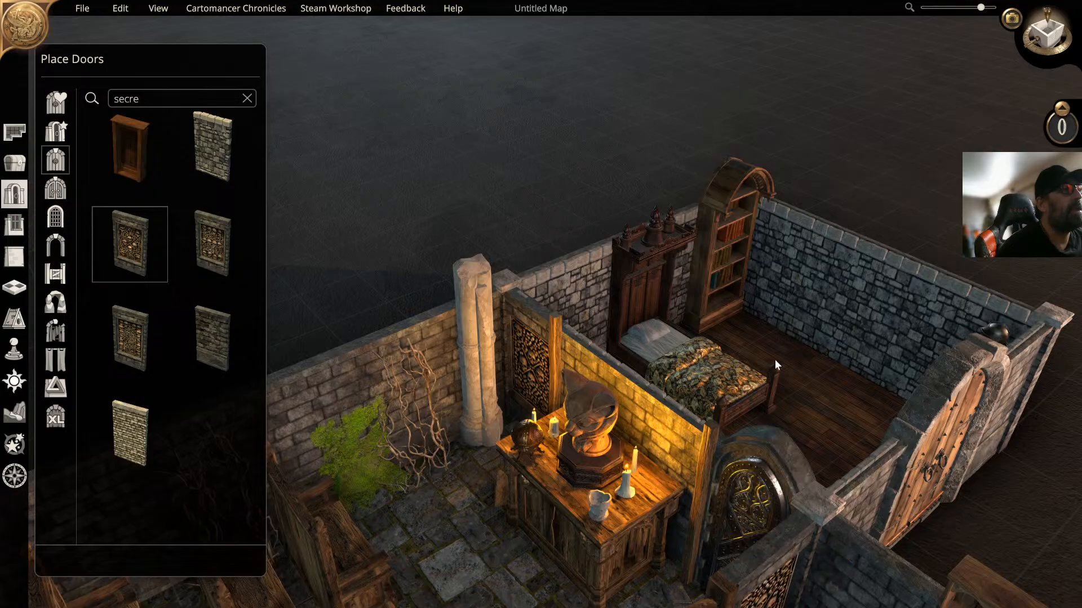
middle_click_drag(757, 351, 698, 295)
right_click_drag(667, 312, 638, 316)
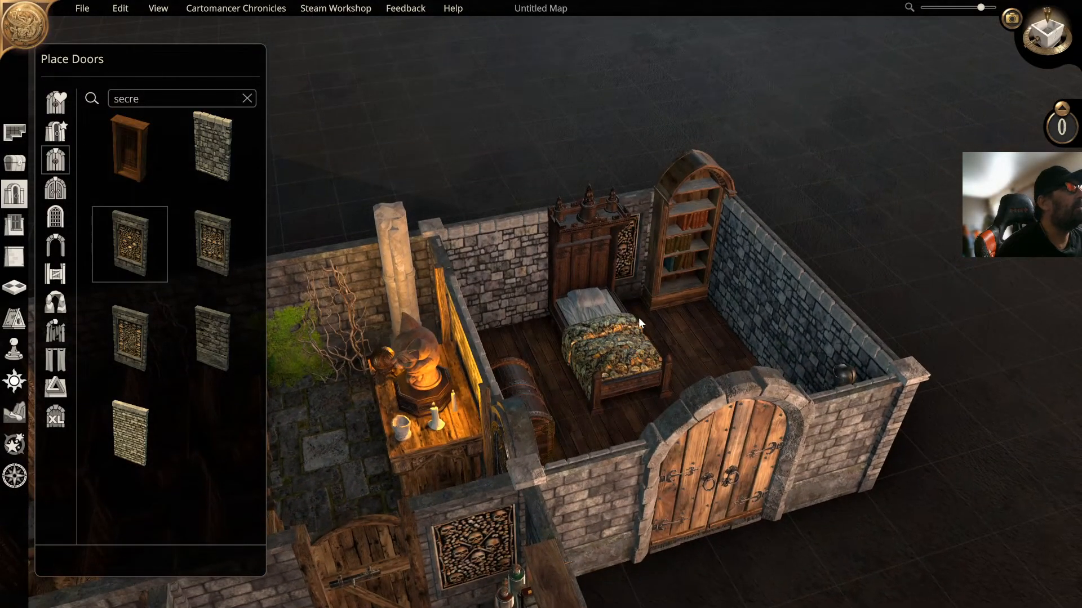
Step: Paint all walls of the new bedroom with Crypt Stone
left_click(19, 257)
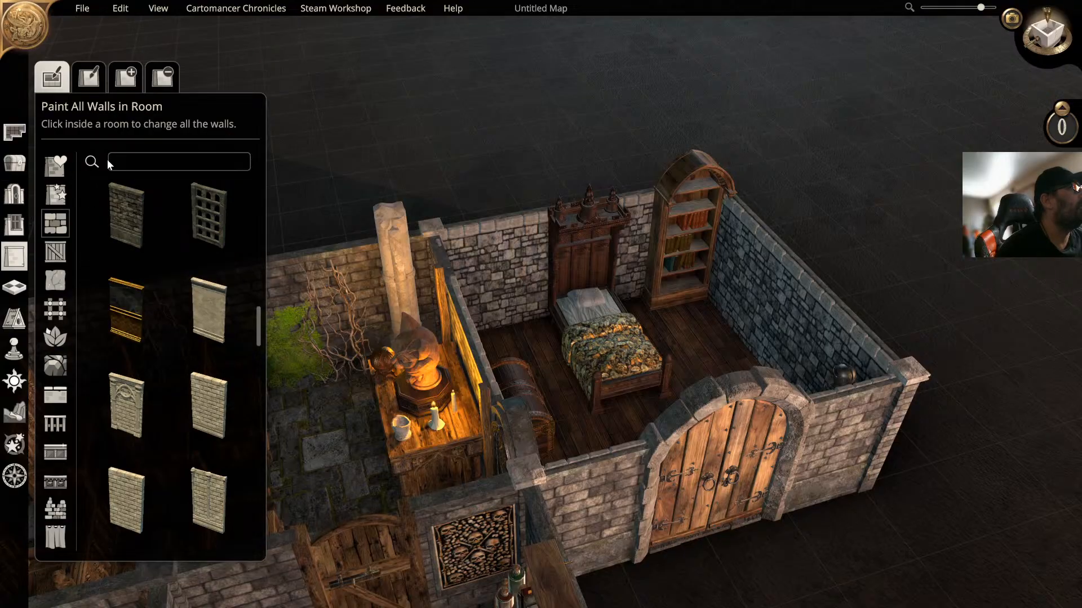
left_click(125, 215)
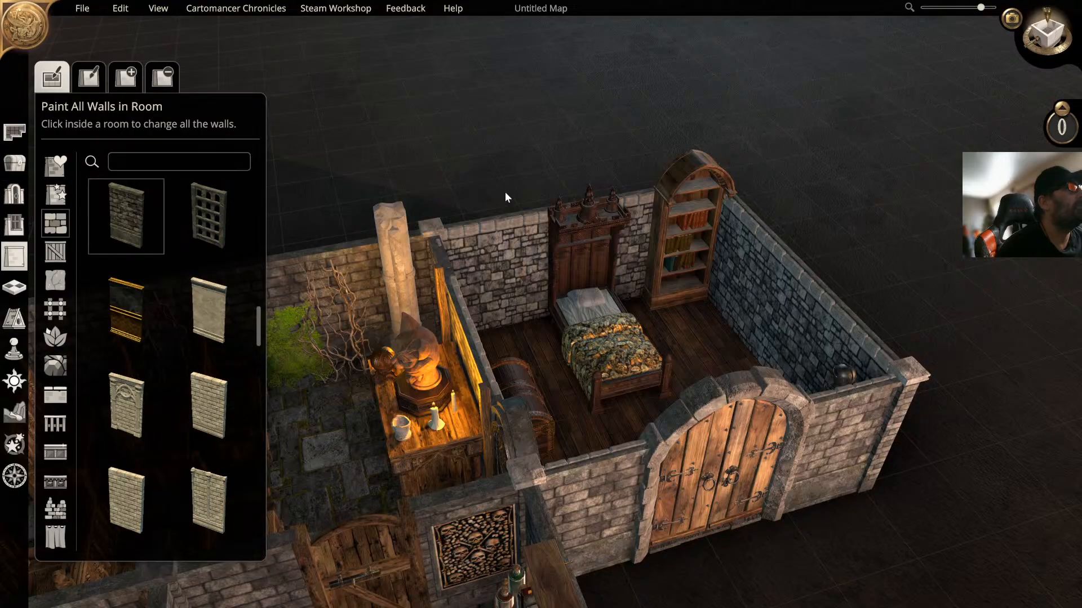
left_click(502, 255)
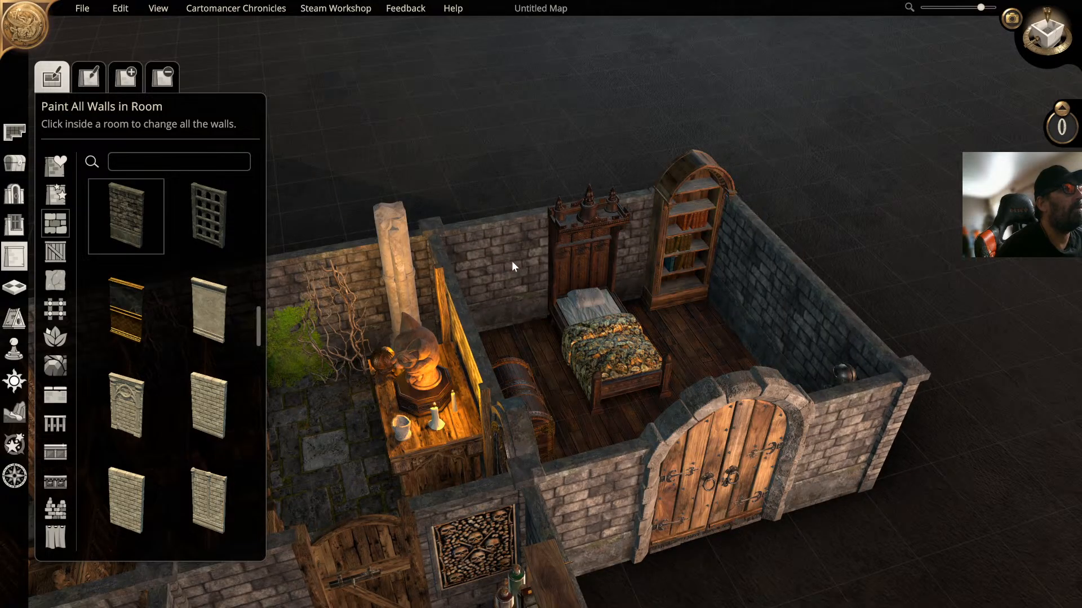
Step: Paint all walls of the new bedroom with the dark panelled wall style
key("a")
right_click_drag(655, 249, 623, 231)
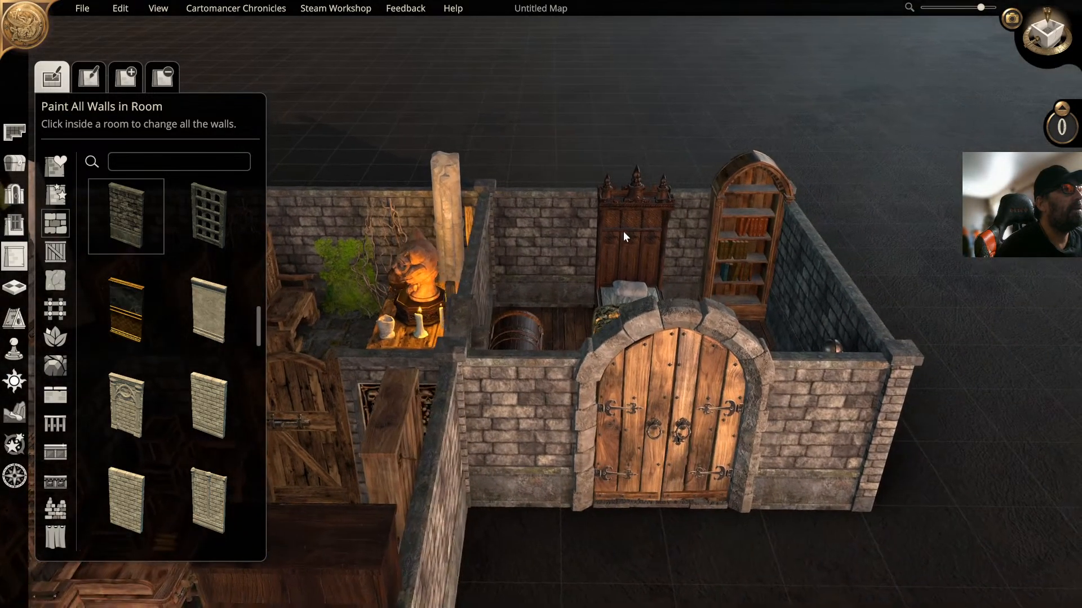
mouse_move(697, 415)
right_mouse_down()
mouse_move(653, 390)
mouse_move(589, 413)
mouse_move(663, 381)
right_mouse_up()
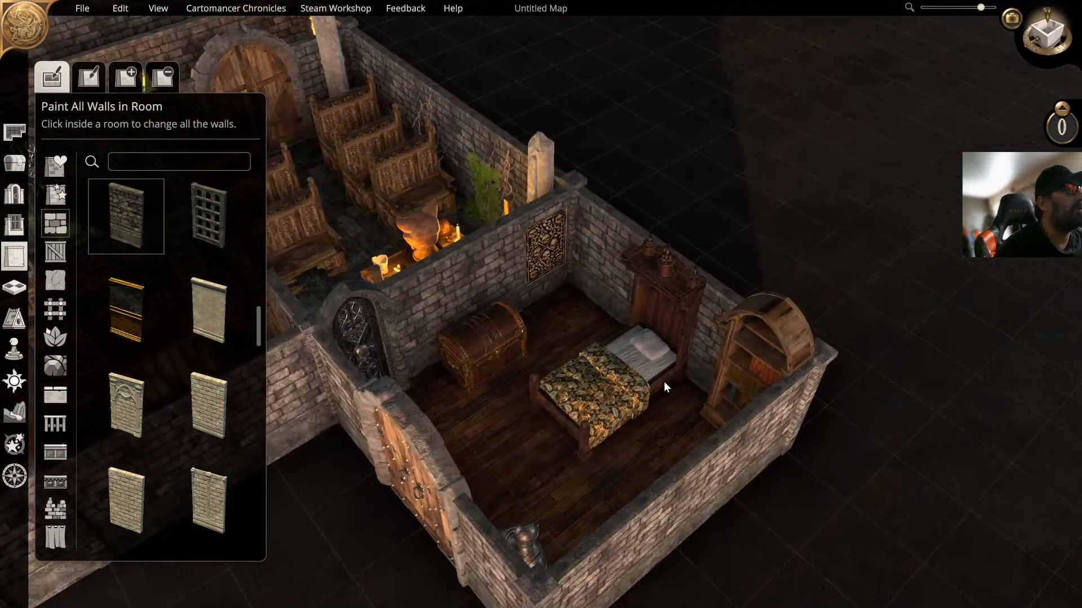
scroll(619, 338, "up", 2)
right_click_drag(614, 330, 658, 341)
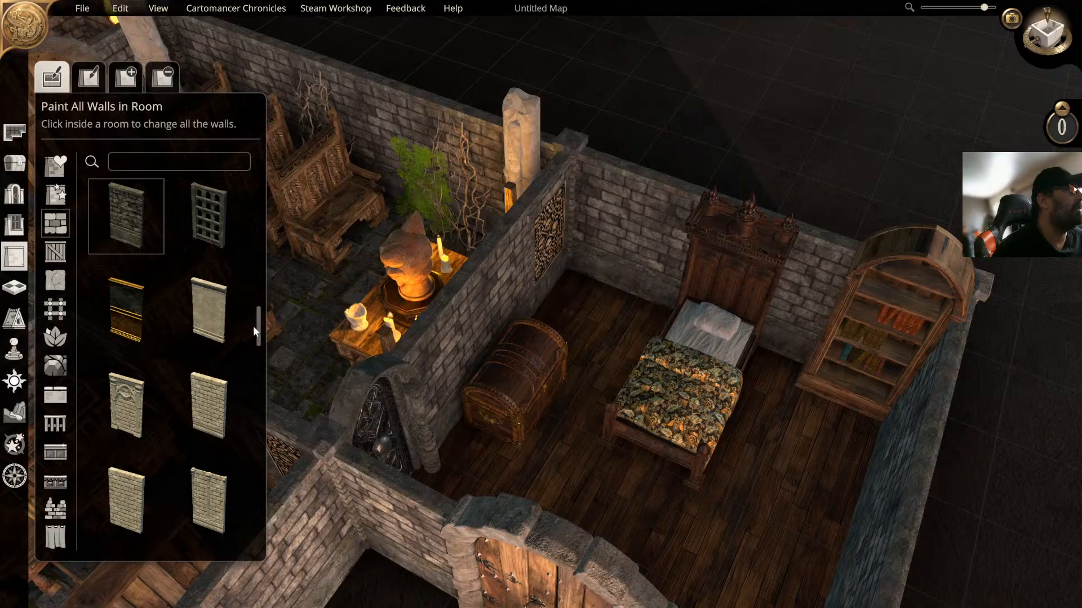
left_click_drag(257, 328, 250, 461)
left_click(127, 226)
left_click(529, 288)
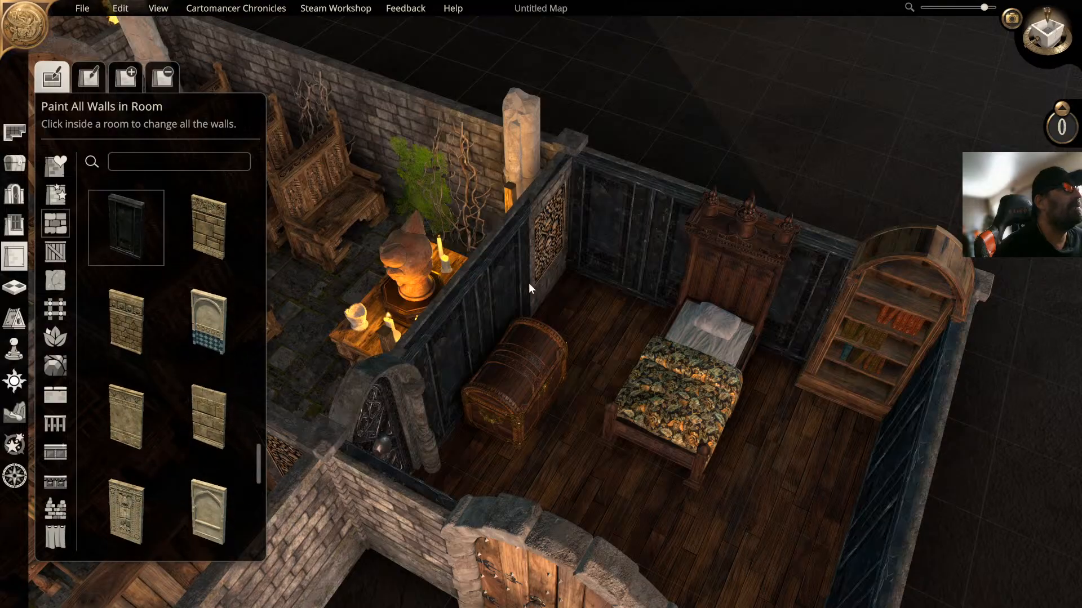
left_click(590, 282)
middle_click_drag(572, 268, 560, 233)
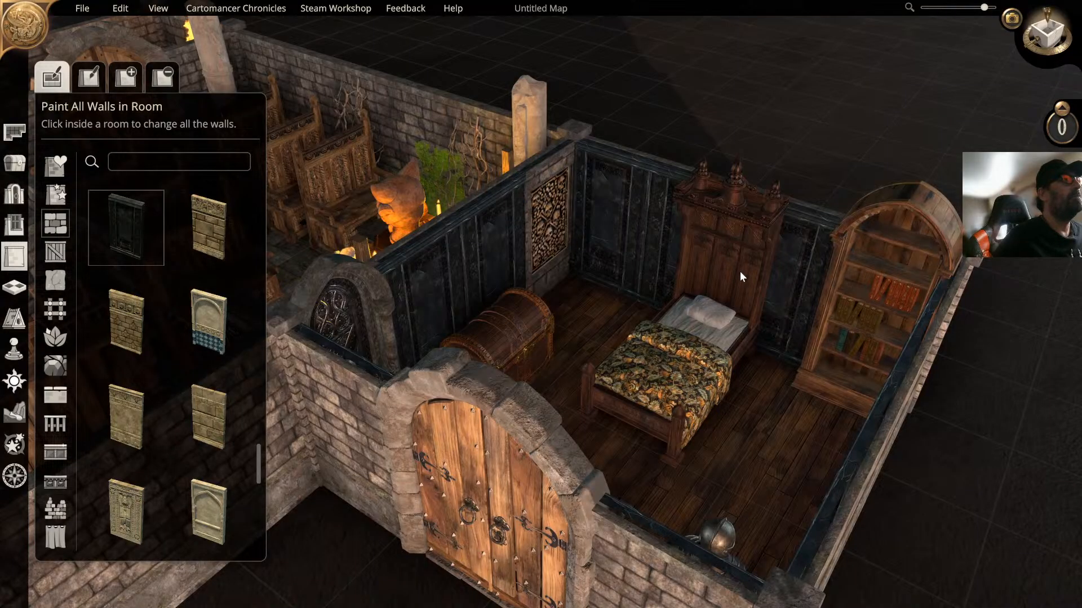
Step: Search the objects for "bed" and place the four-poster bed with the red canopy on the empty ground outside the bedroom
scroll(708, 271, "up", 5)
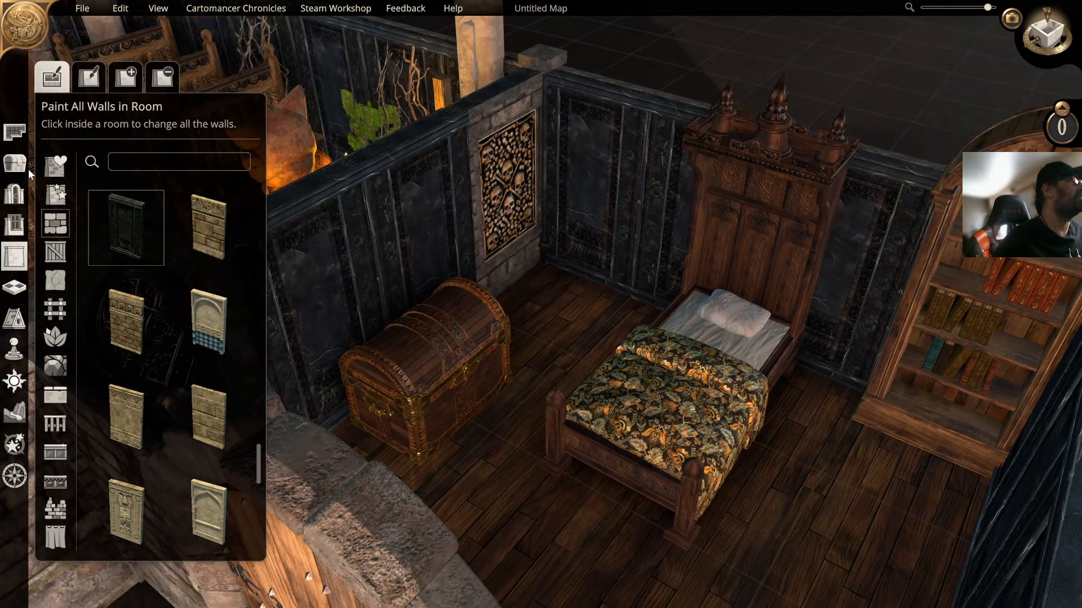
left_click(15, 163)
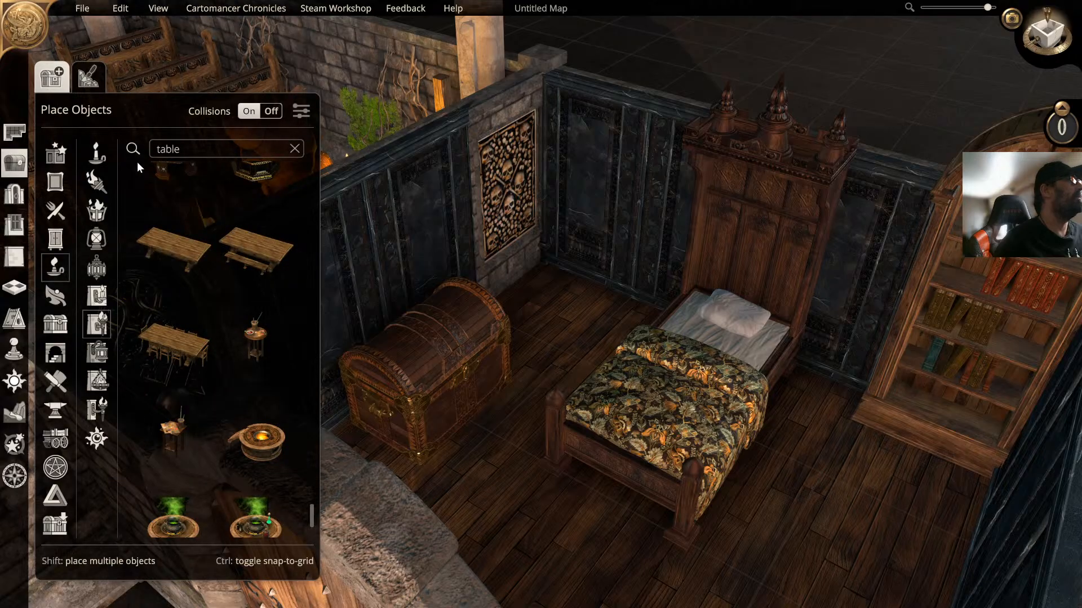
left_click(298, 150)
type("be")
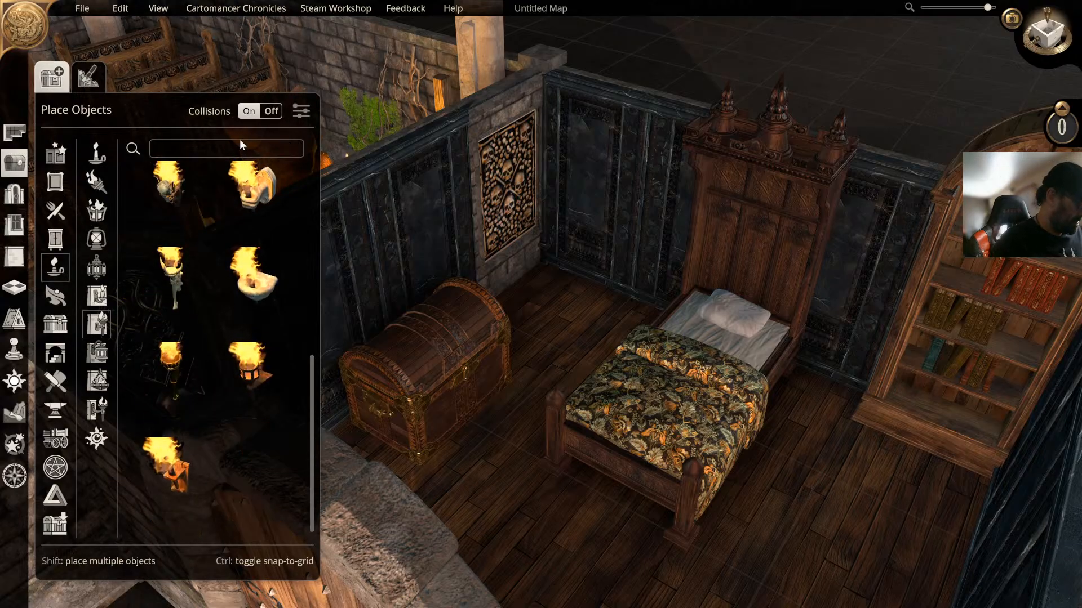
type("d")
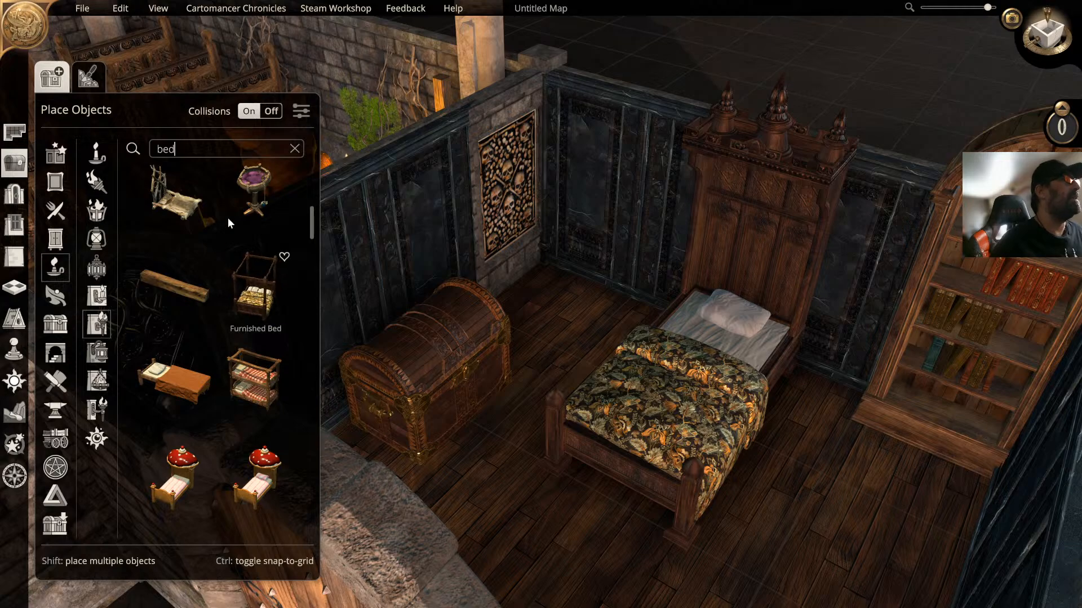
left_click_drag(312, 215, 295, 448)
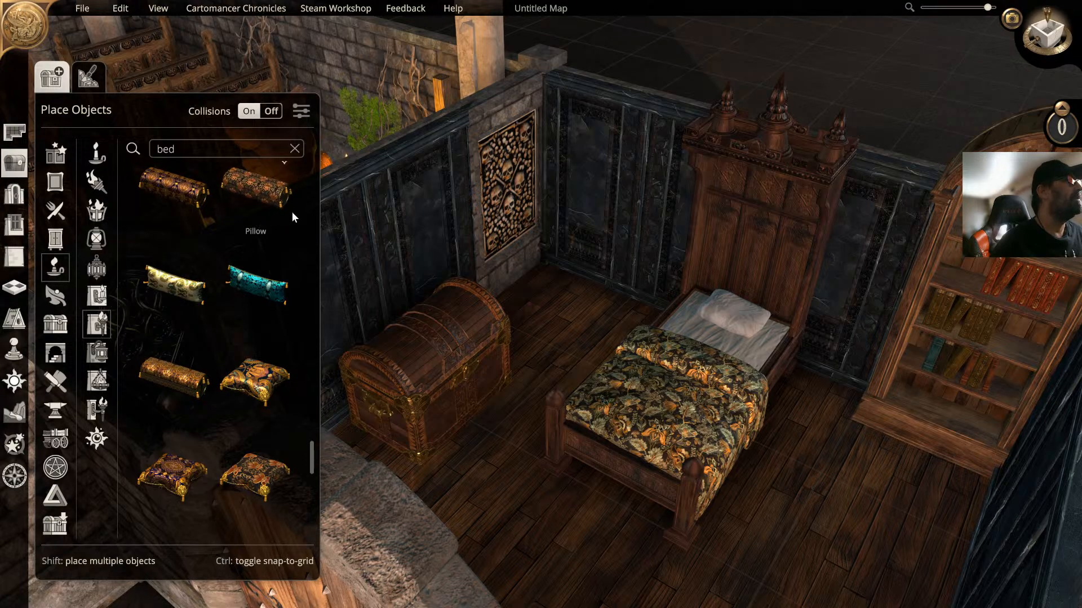
left_click_drag(312, 456, 334, 284)
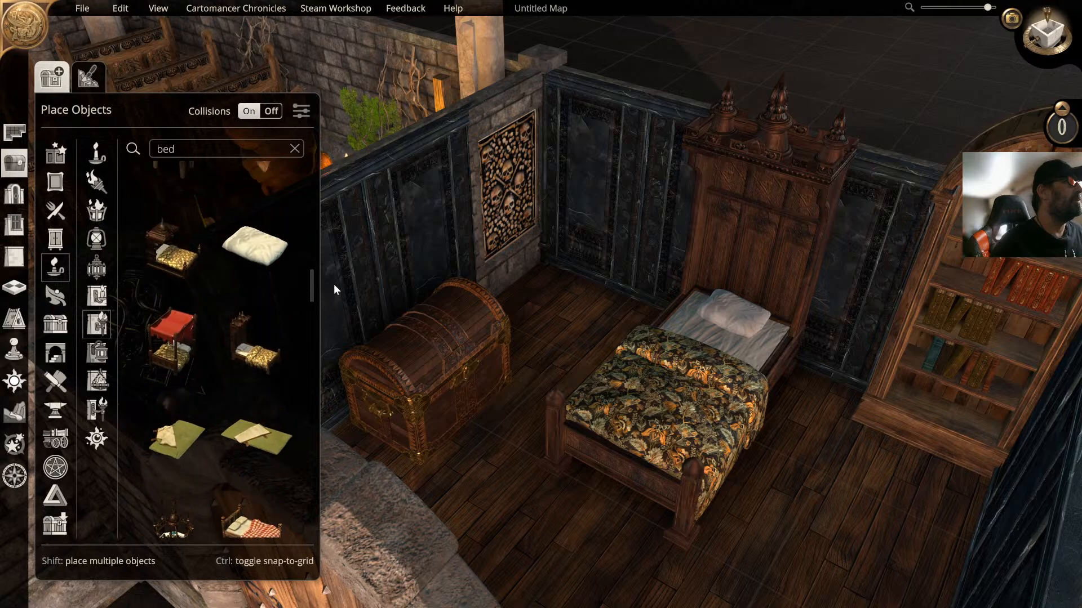
left_click(176, 325)
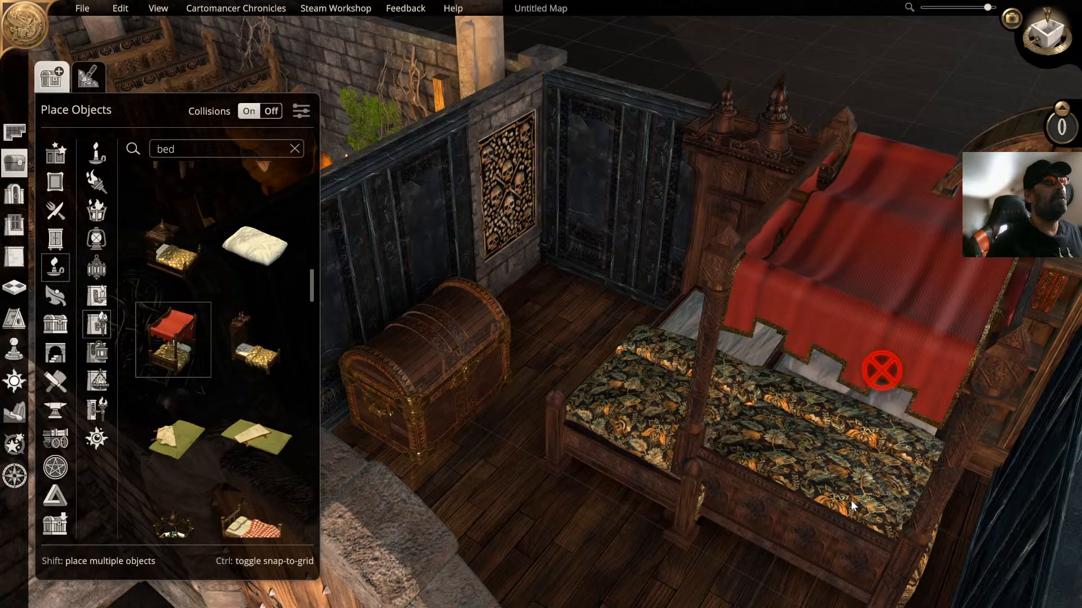
left_click(810, 107)
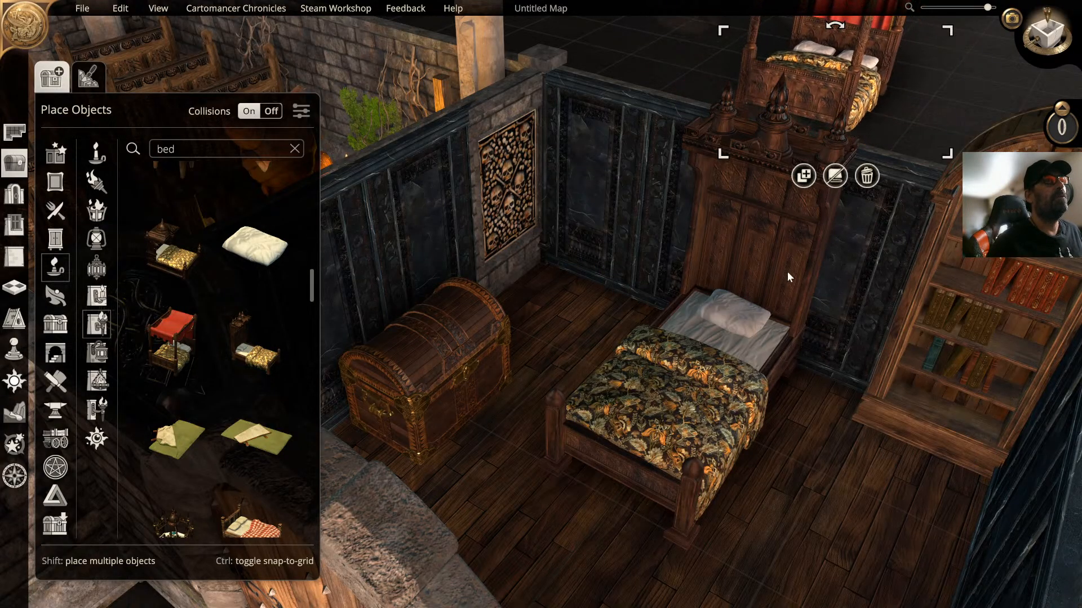
Step: Try the patterned dark grey and plain black blanket colours on the bedroom's existing single bed
left_click(781, 299)
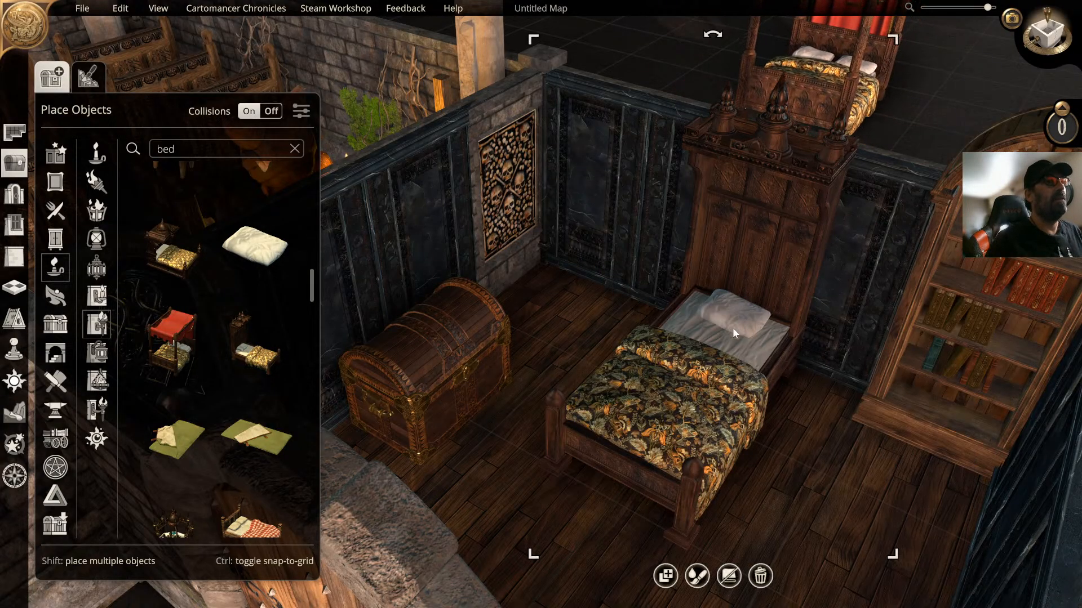
left_click(696, 578)
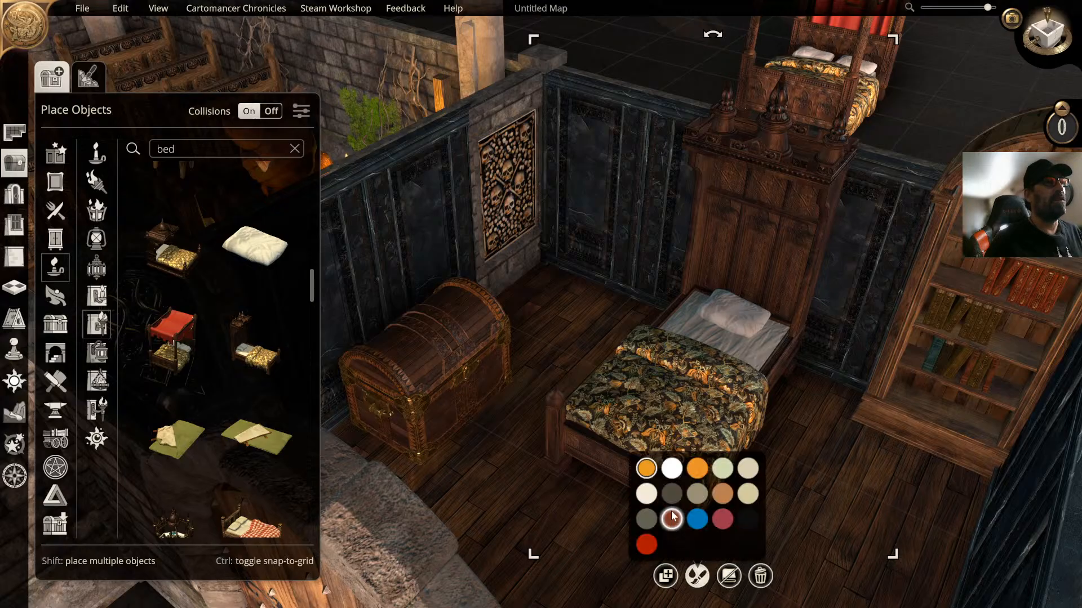
left_click(671, 494)
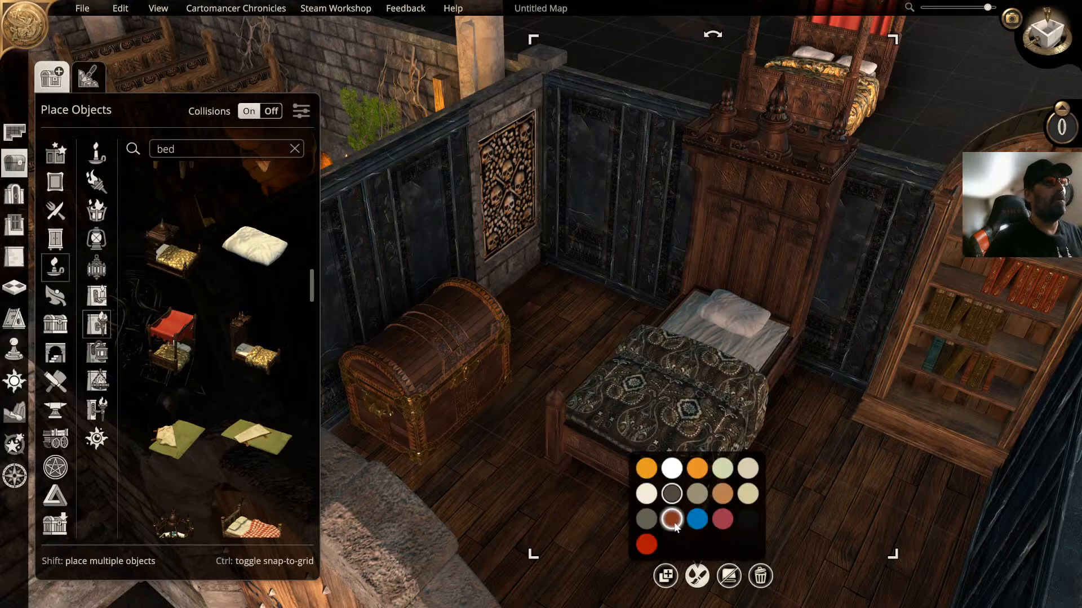
left_click(754, 518)
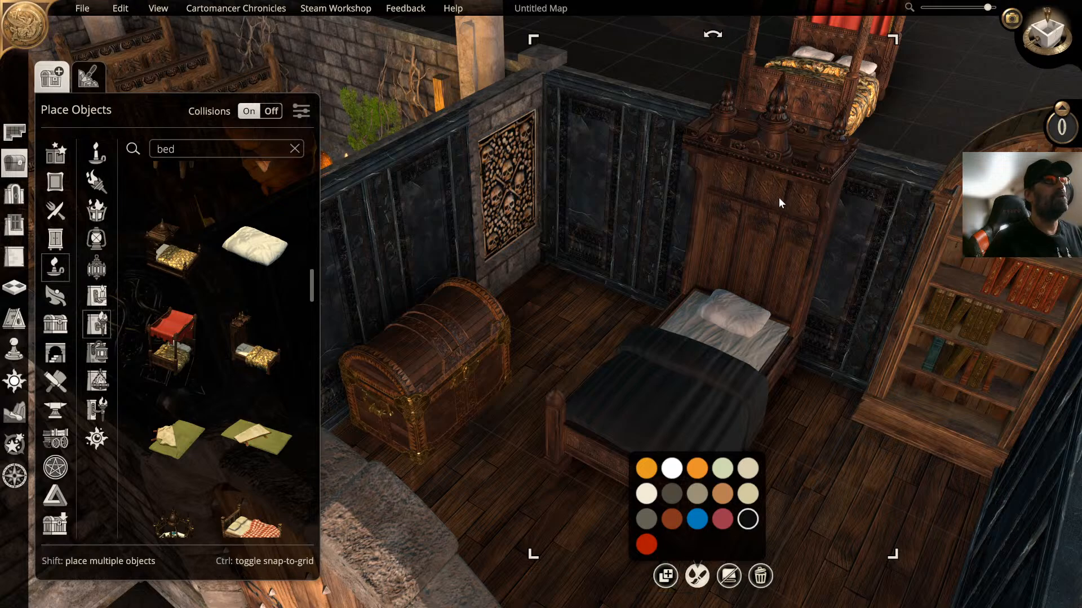
Step: Delete the single bed and move the red-canopied bed into its place against the bedroom's back wall
key("Delete")
left_click(827, 80)
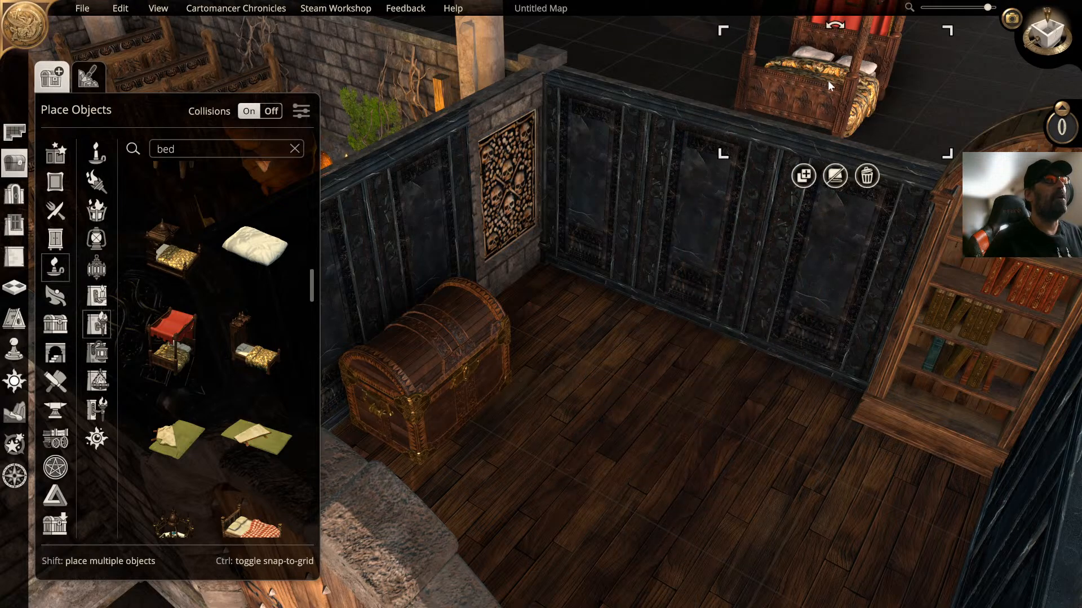
left_click_drag(827, 80, 810, 134)
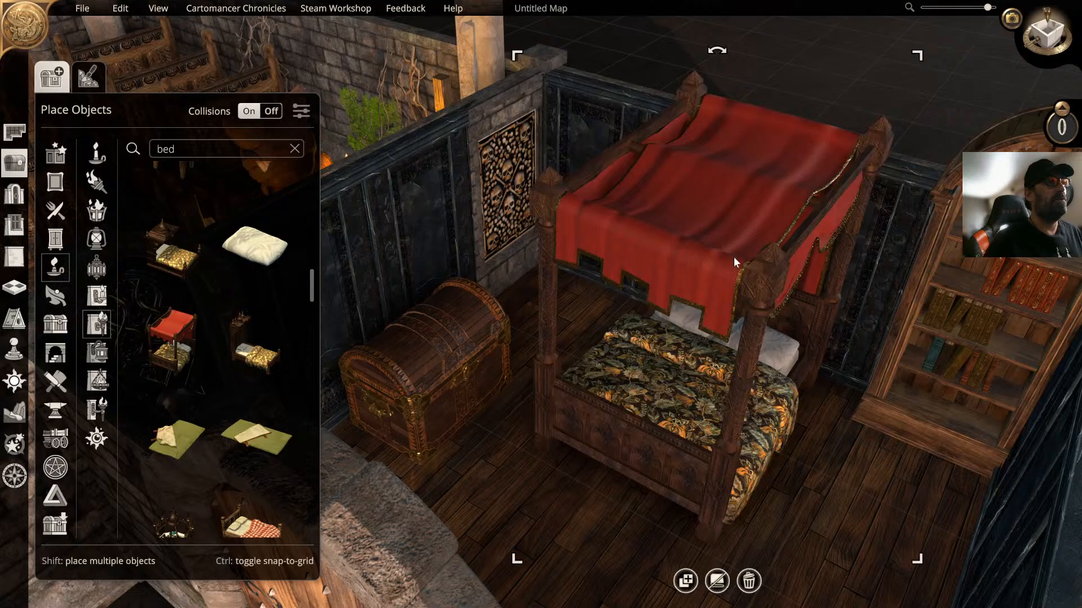
middle_click_drag(734, 269, 713, 225)
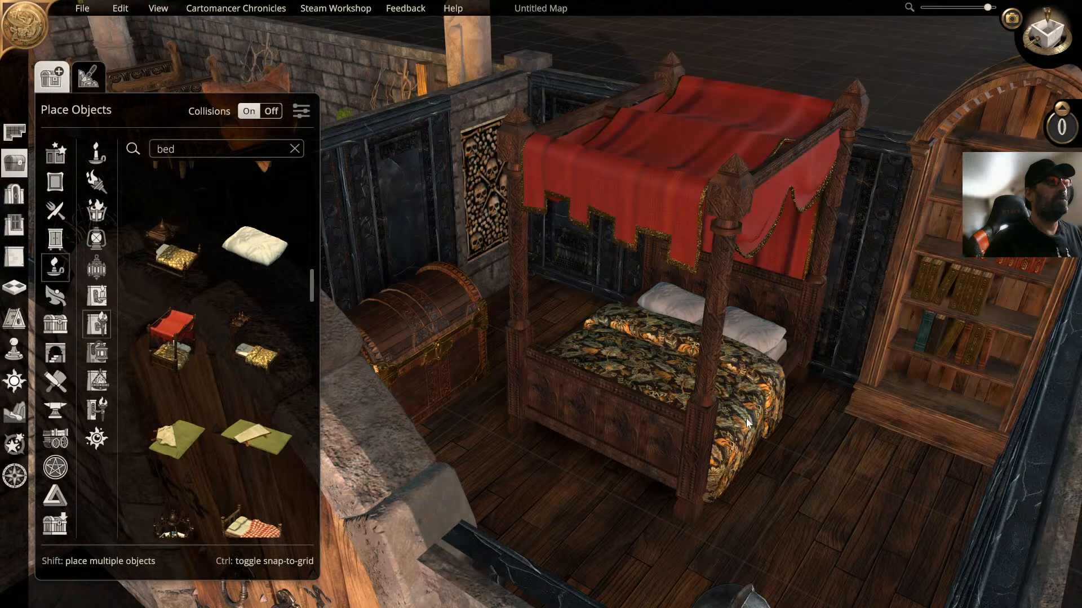
Step: Examine the canopied bed, its blanket and its pillows from several angles for available colour options
left_click(645, 340)
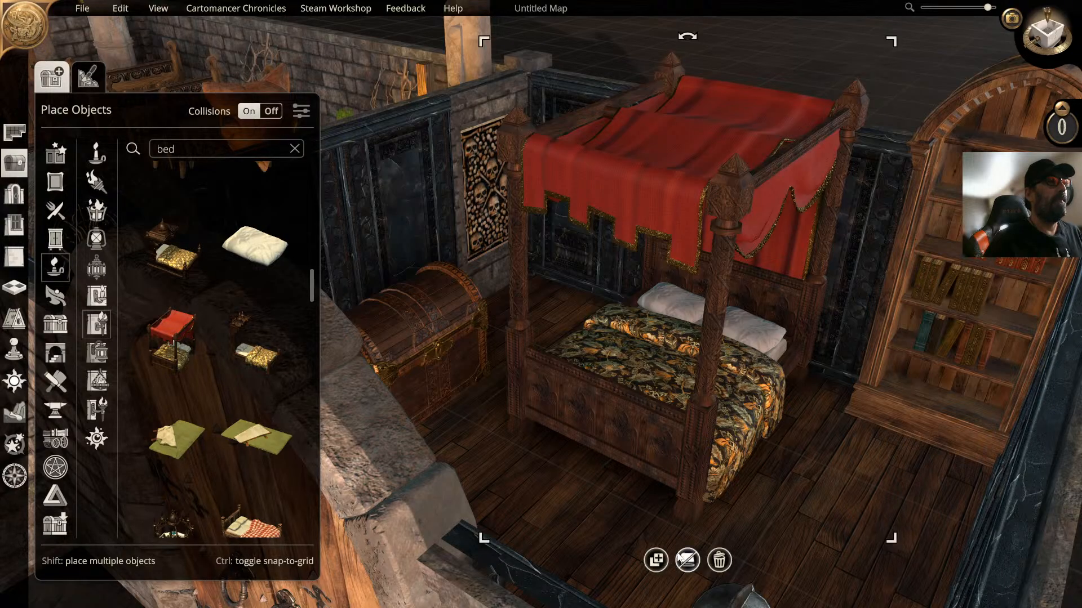
left_click(685, 562)
left_click(686, 562)
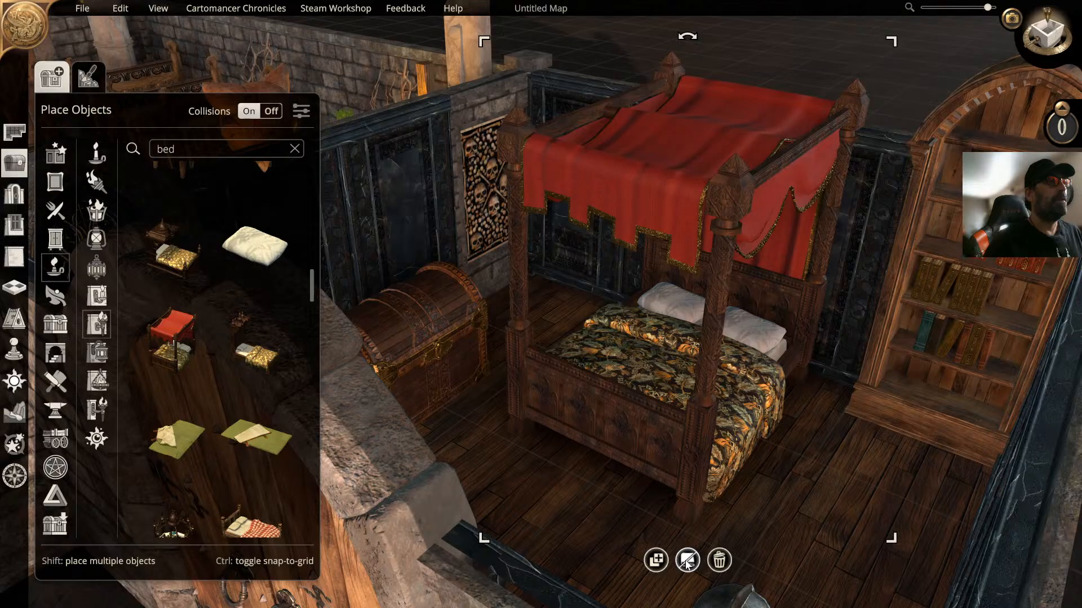
left_click(878, 431)
middle_click_drag(878, 431, 785, 475)
left_click(750, 467)
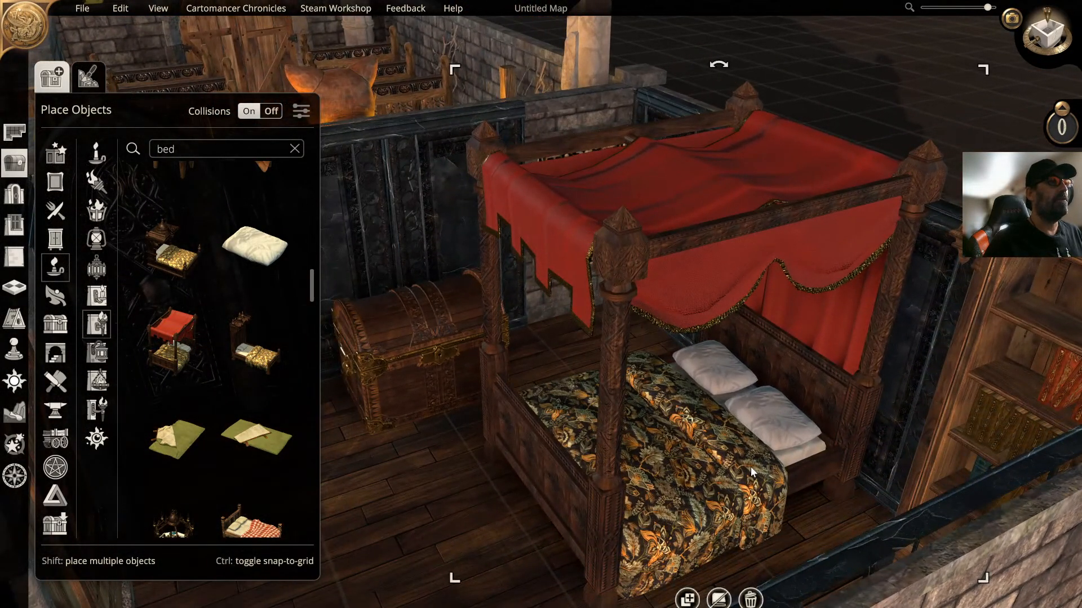
left_click(727, 369)
left_click(789, 424)
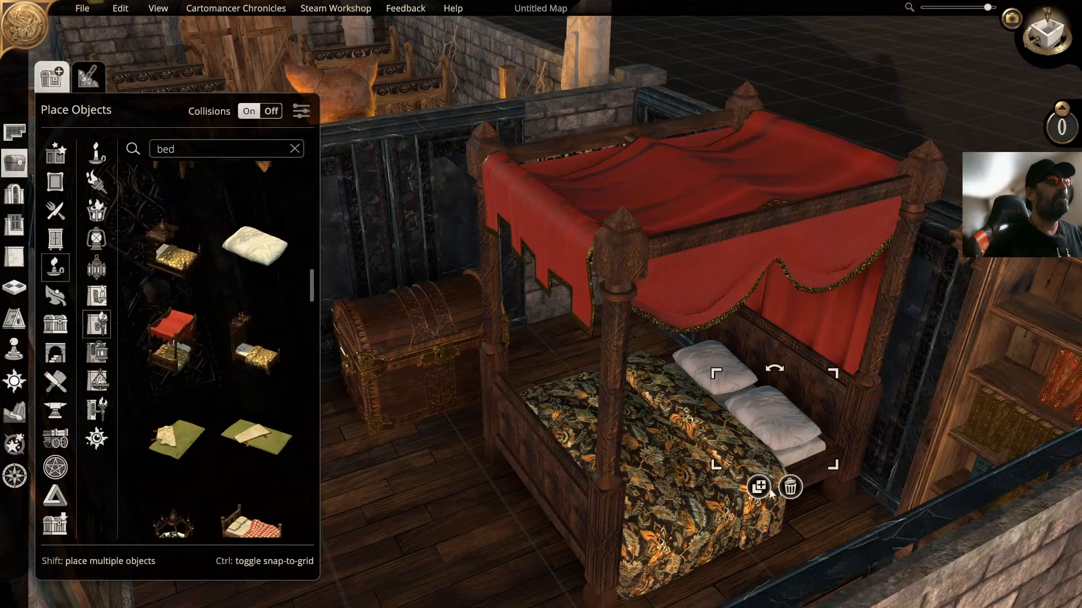
left_click(772, 509)
left_click(685, 504)
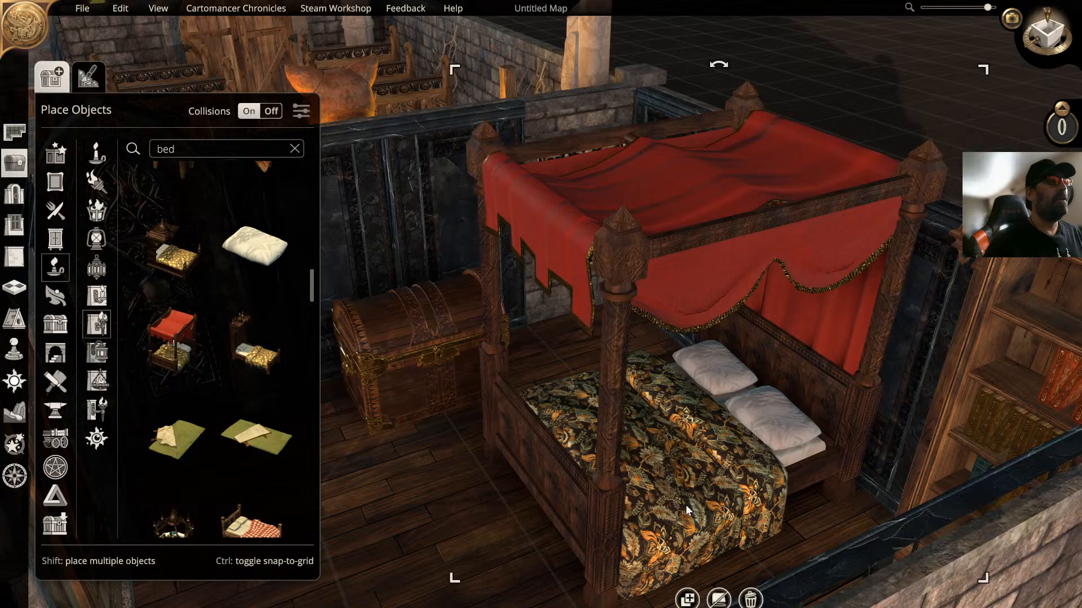
middle_click_drag(681, 503, 704, 385)
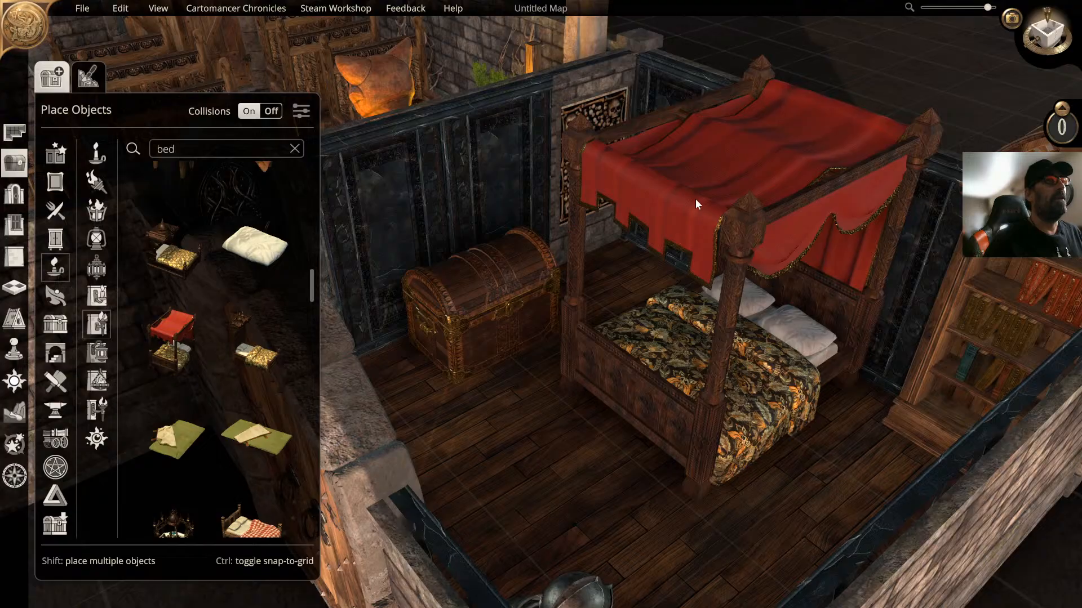
left_click(757, 135)
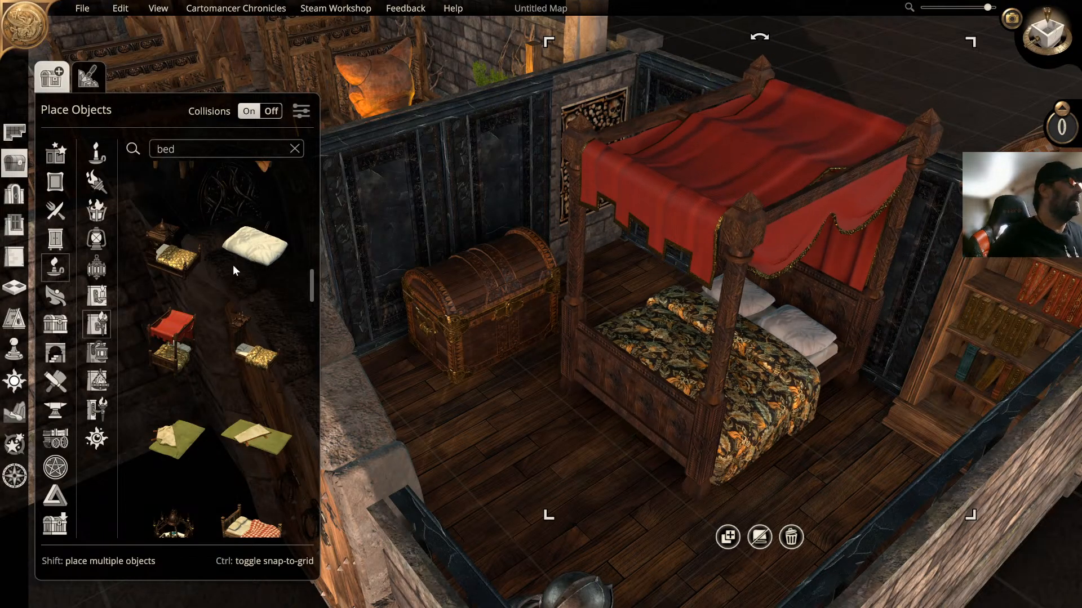
Step: Place the large carved bed with the domed headboard outside the bedroom and recolour its blanket black
left_click(177, 262)
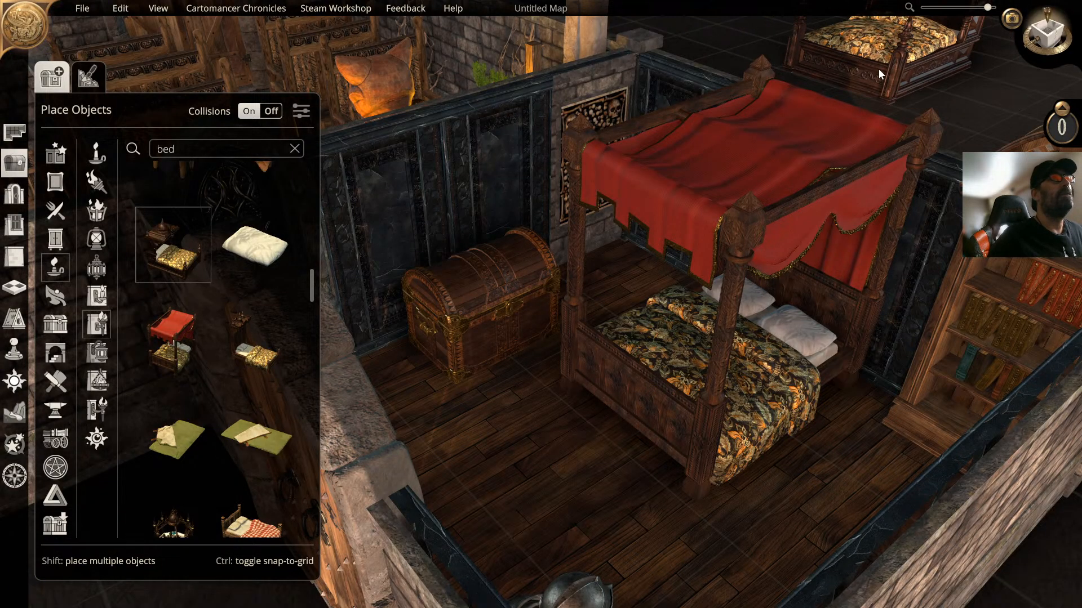
left_click(870, 87)
scroll(822, 195, "up", 5)
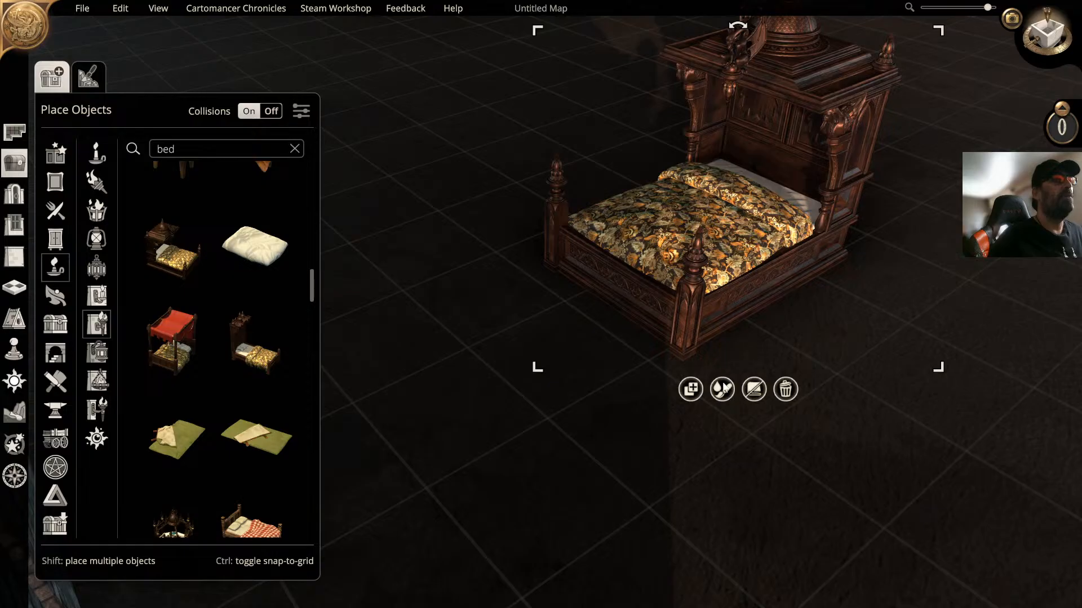
left_click(721, 395)
left_click(772, 472)
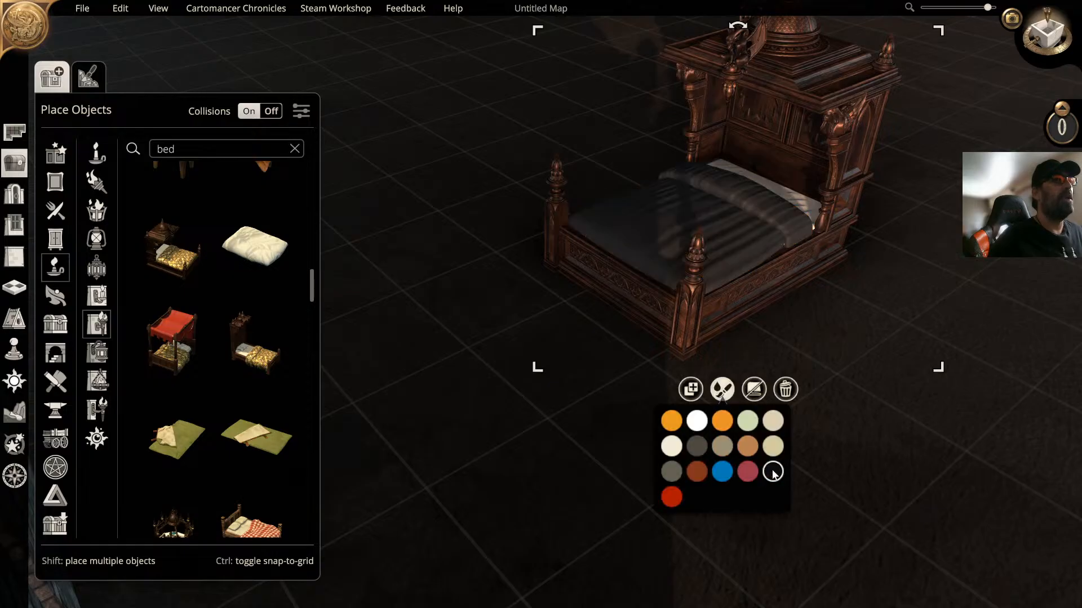
left_click(856, 366)
Step: Delete the red-canopied bed and move the carved bed with the black blanket into its place in the bedroom
scroll(855, 366, "down", 5)
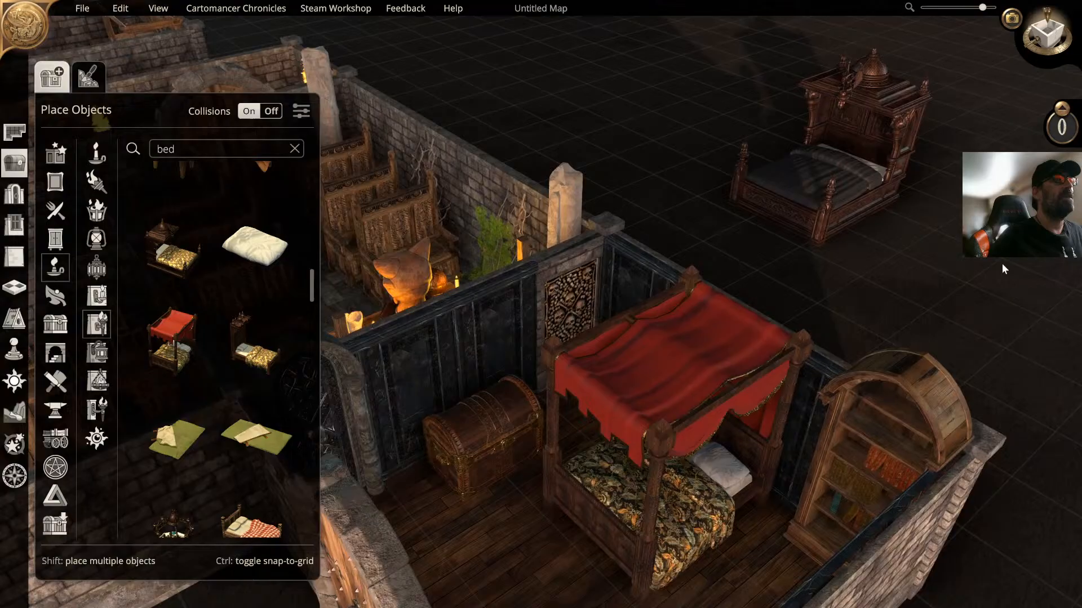
middle_click_drag(1002, 264, 962, 276)
left_click(682, 366)
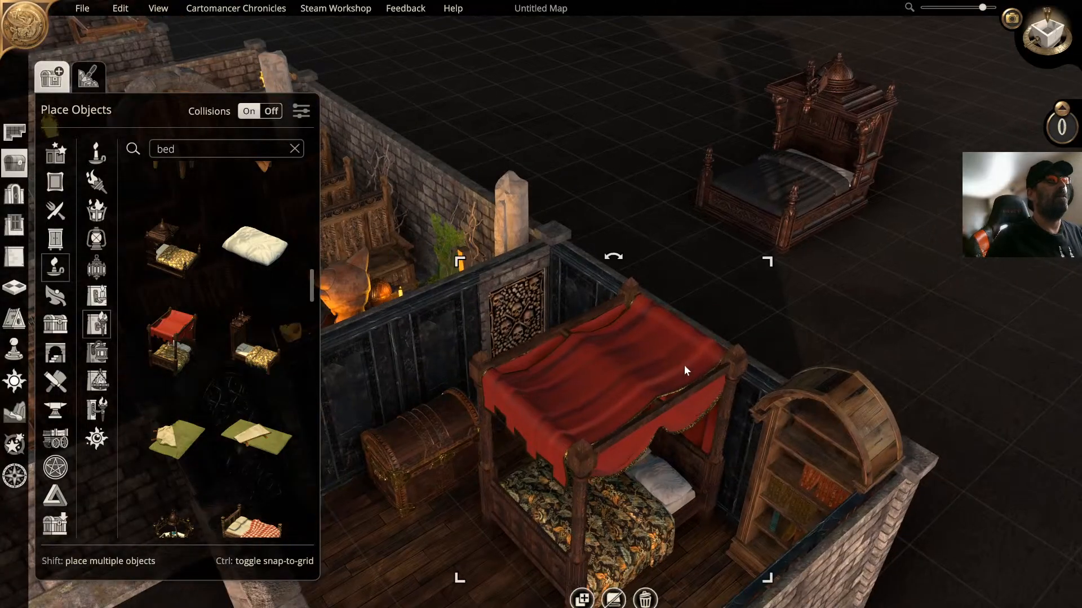
key("Delete")
left_click(816, 172)
left_click_drag(816, 172, 698, 400)
middle_click_drag(715, 353, 789, 276)
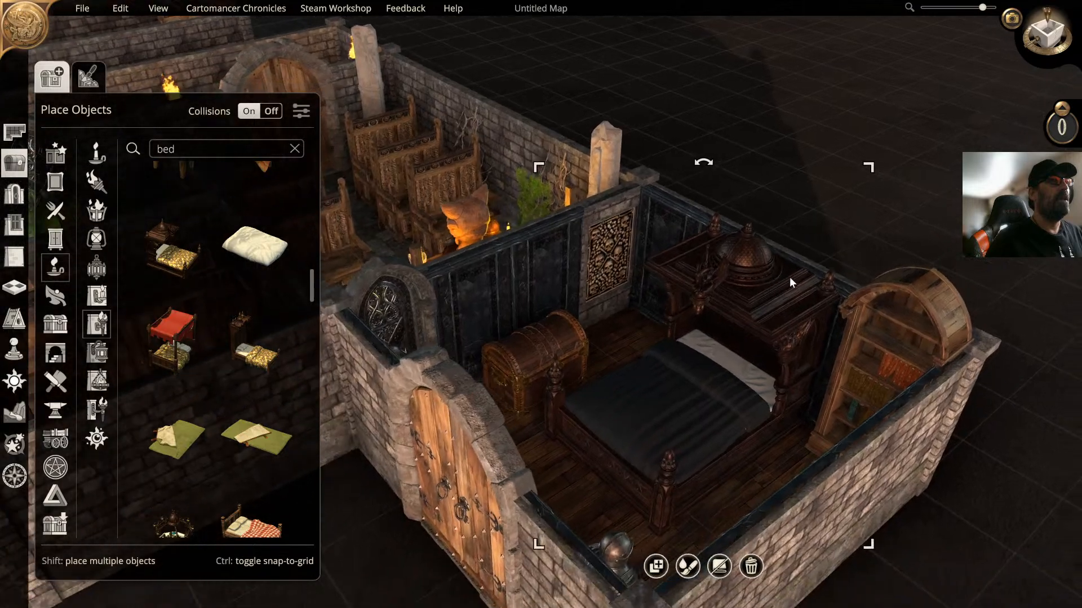
Step: Try a purple tint on the arched bookcase beside the bed and settle on black
right_click_drag(789, 276, 840, 266)
left_click(921, 250)
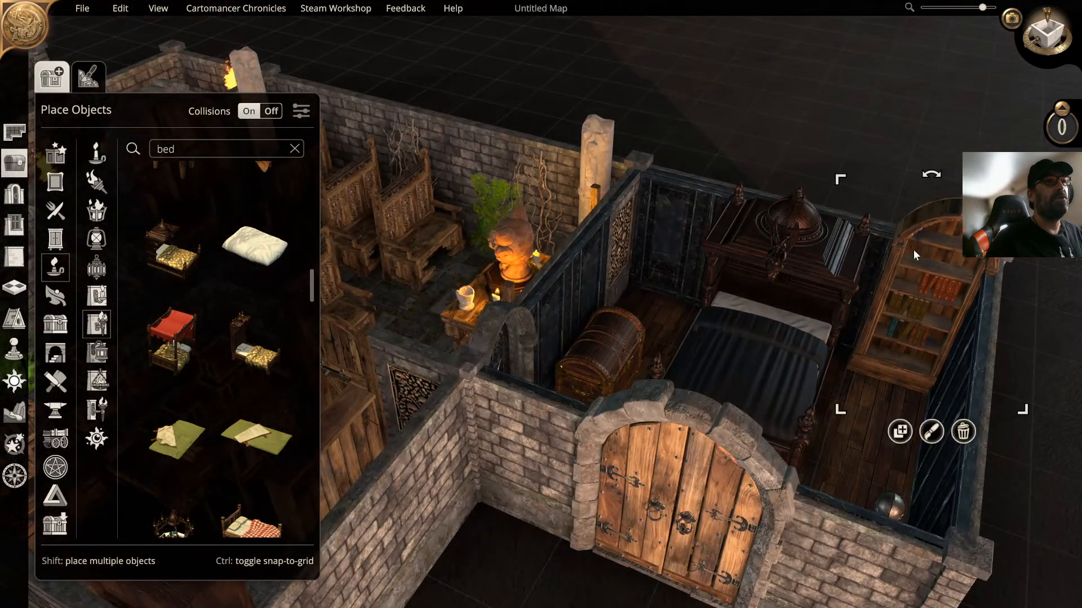
left_click(931, 432)
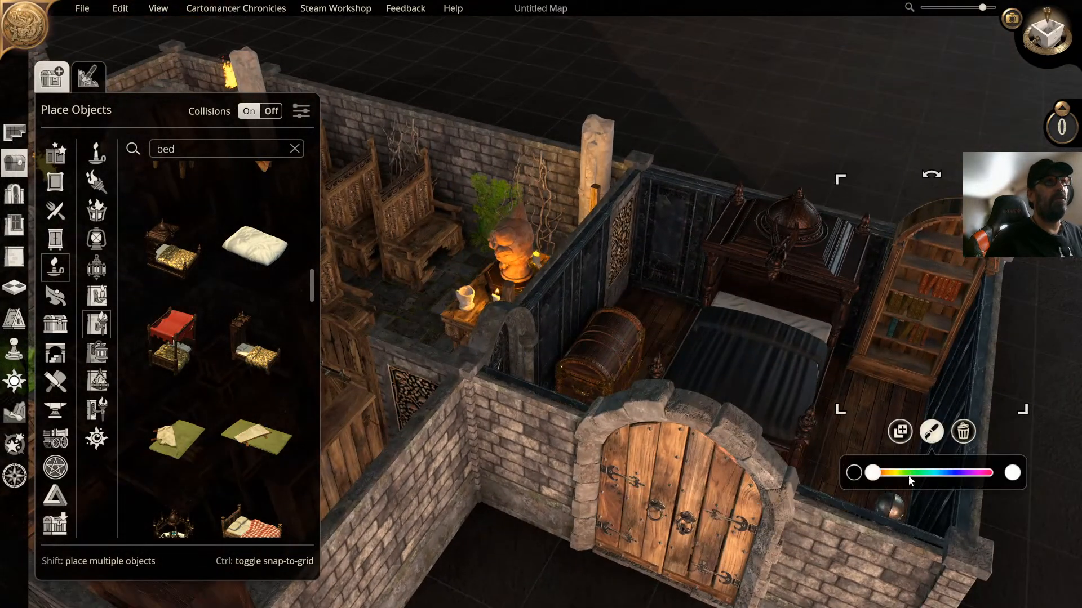
left_click_drag(908, 475, 962, 482)
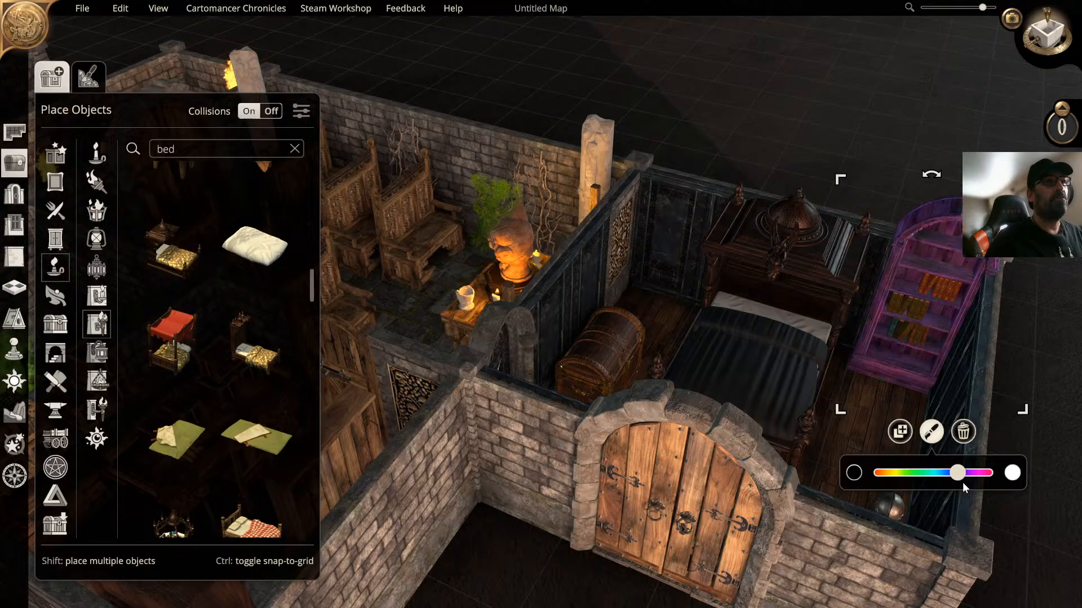
left_click(855, 476)
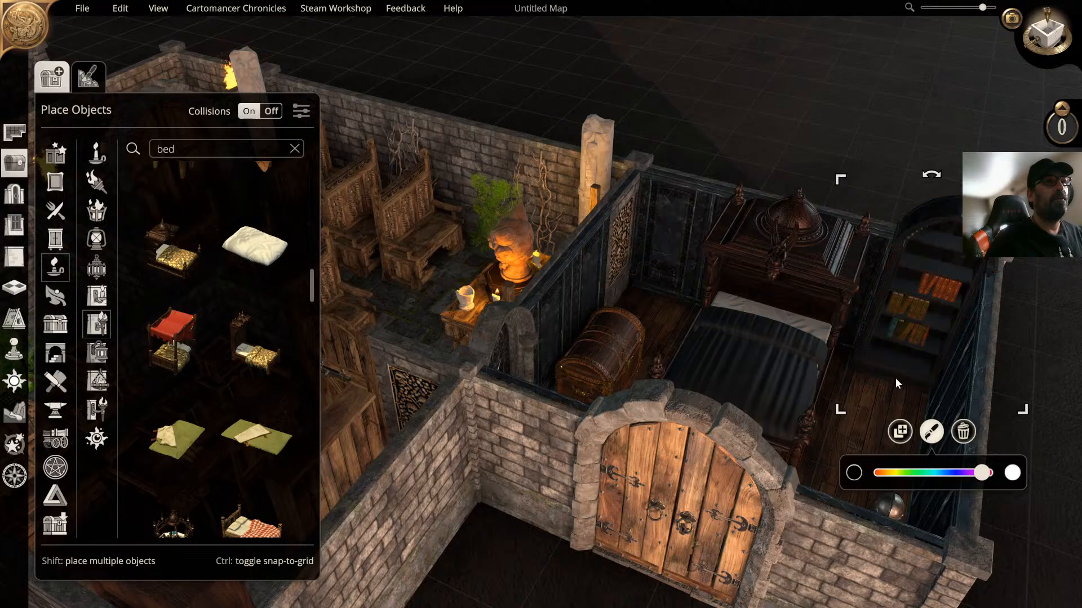
Step: Flip the bedroom's arched wooden double door so its other side faces into the room
left_click(641, 334)
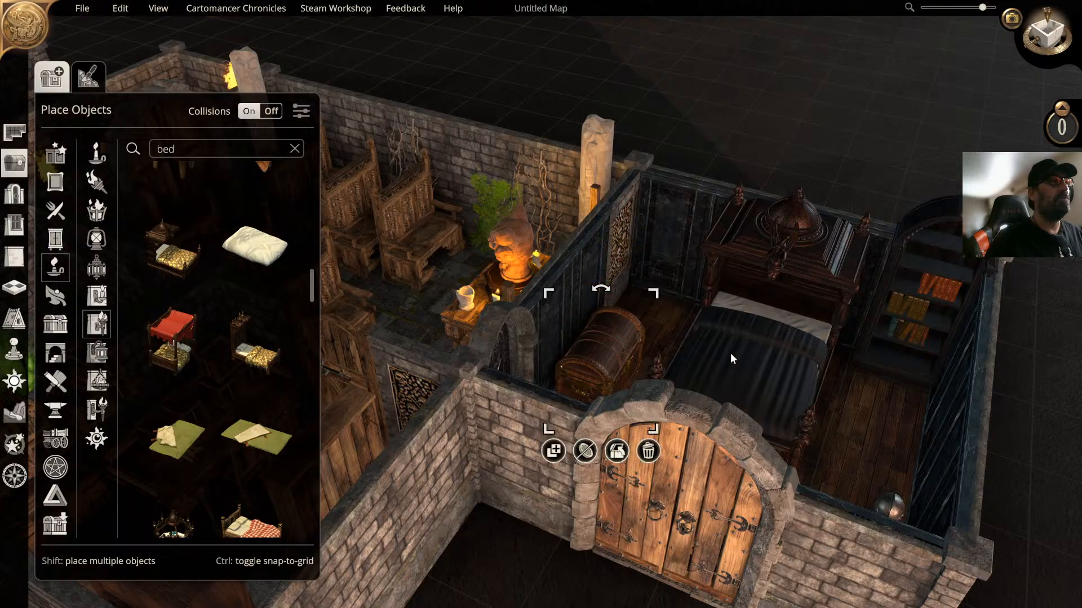
right_click_drag(730, 353, 591, 338)
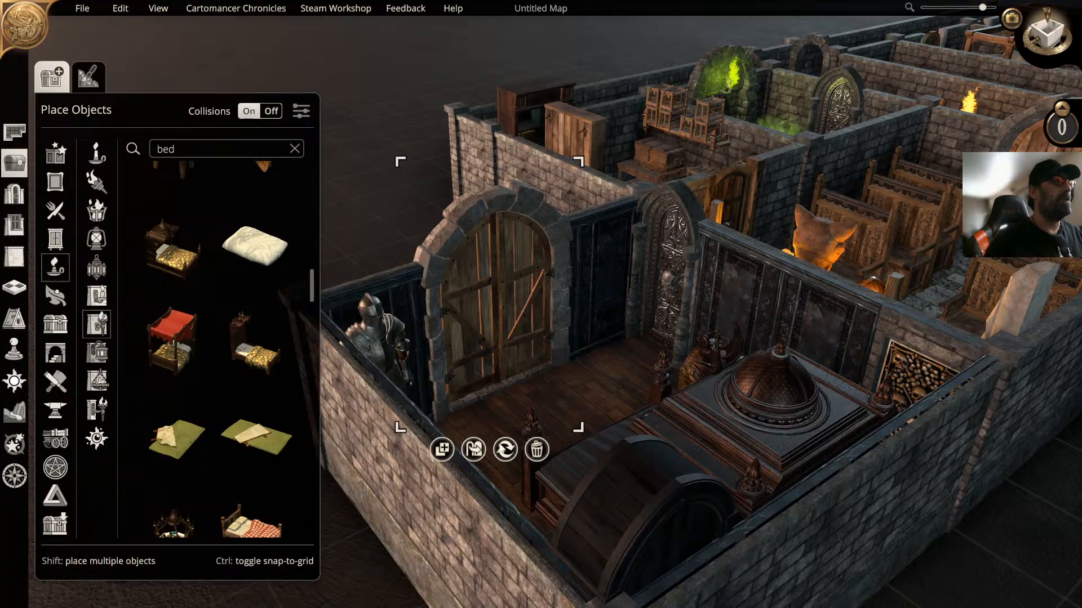
left_click(505, 450)
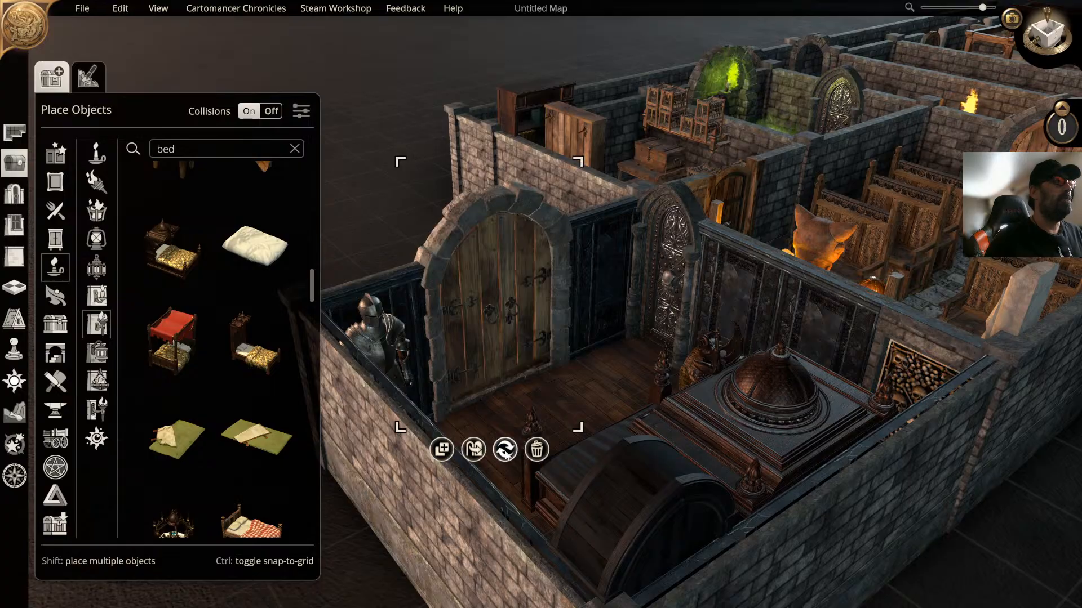
Step: Delete the suit of armour standing in the bedroom corner beside the arched double door
left_click(505, 450)
right_click_drag(538, 346, 579, 350)
middle_click_drag(558, 352, 459, 347)
right_click_drag(460, 347, 648, 423)
key("r")
left_click(423, 296)
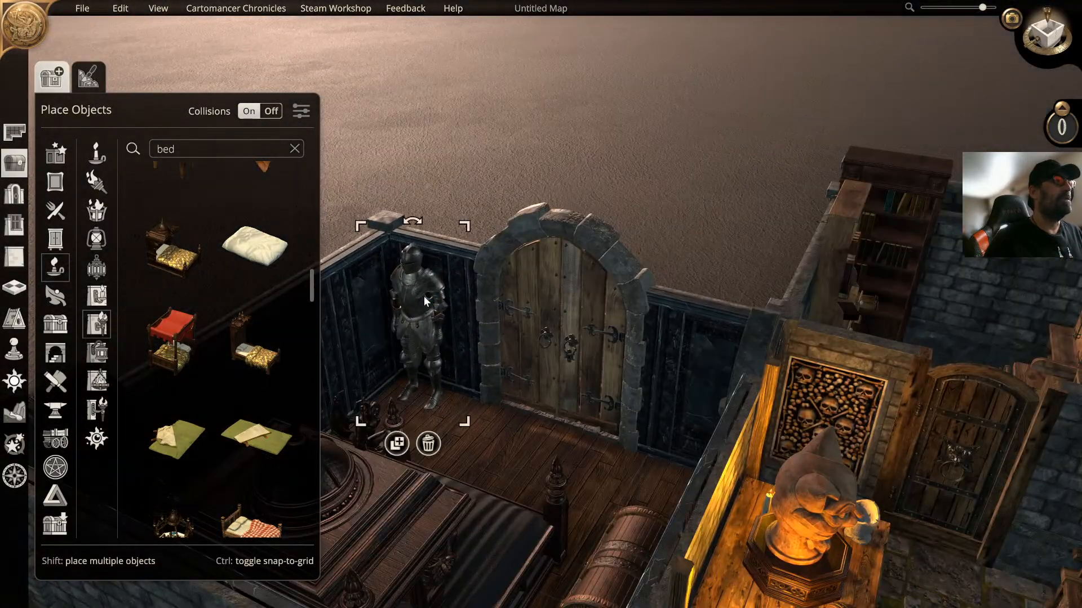
key("Delete")
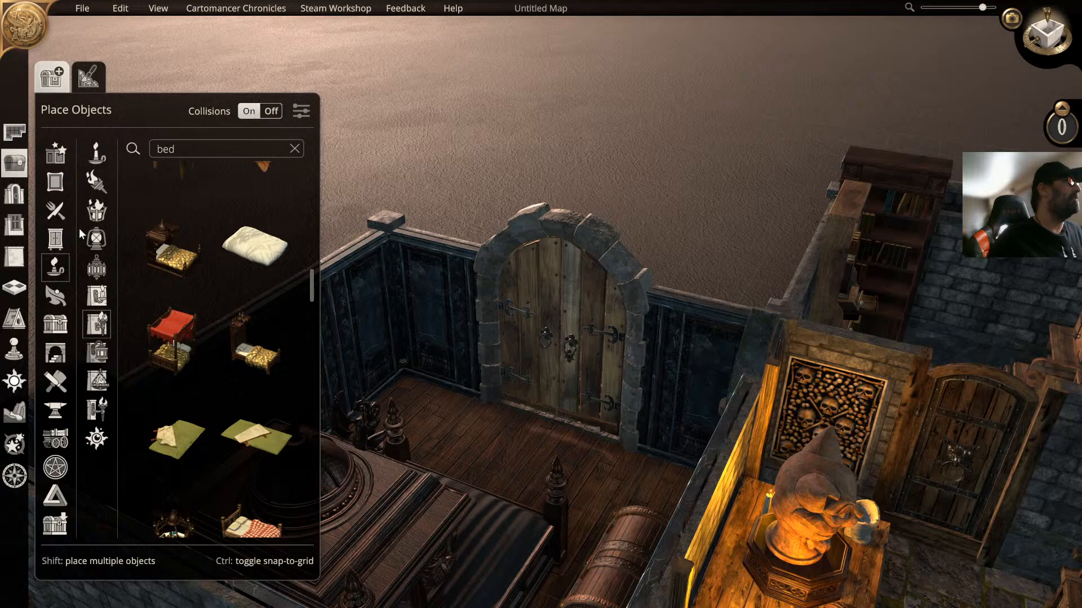
Step: Search the objects for "statu" and mount the horned gargoyle head on the bedroom wall between the double door and the altar-side wall
left_click(295, 148)
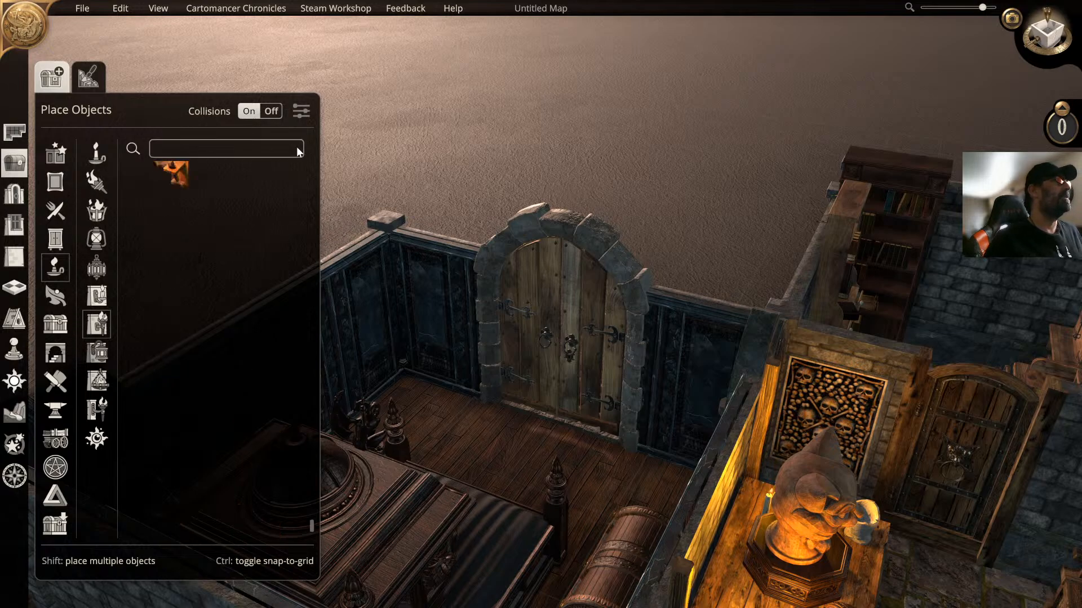
left_click(235, 146)
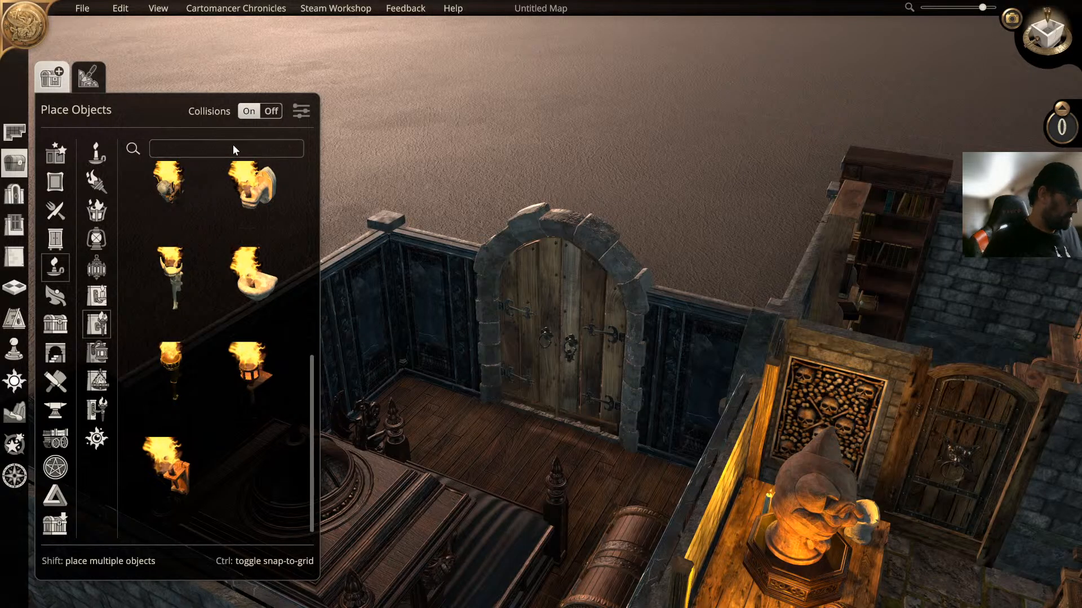
type("statu")
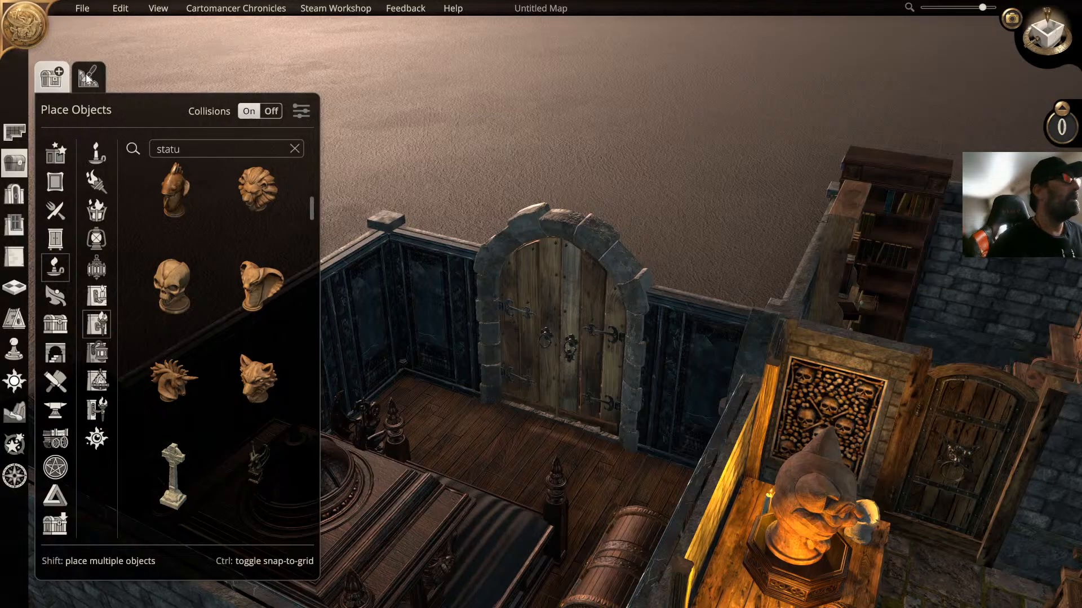
left_click_drag(309, 204, 310, 244)
left_click(260, 250)
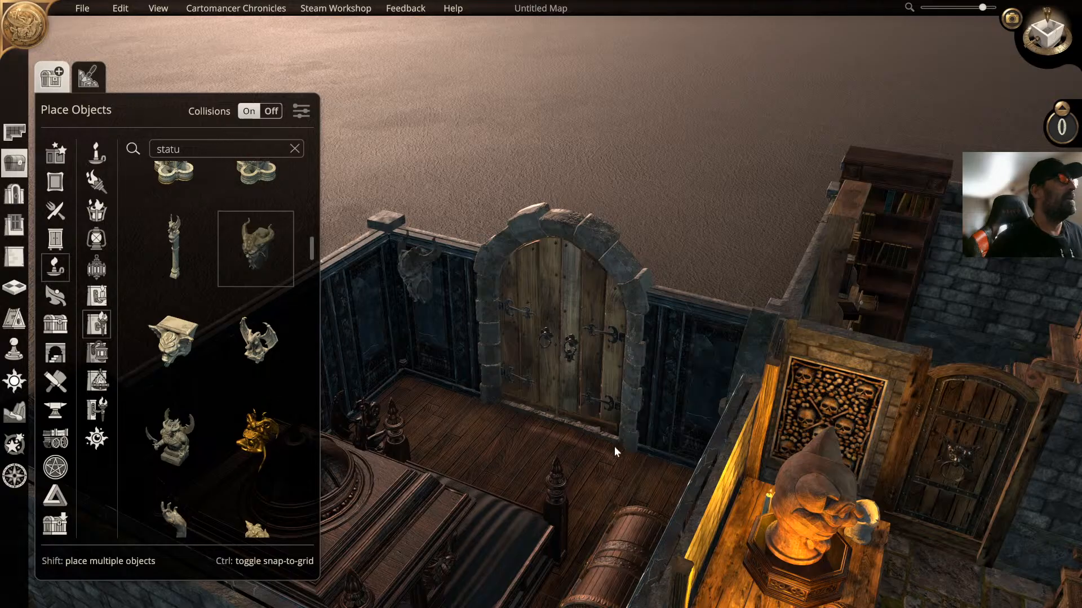
left_click(623, 453)
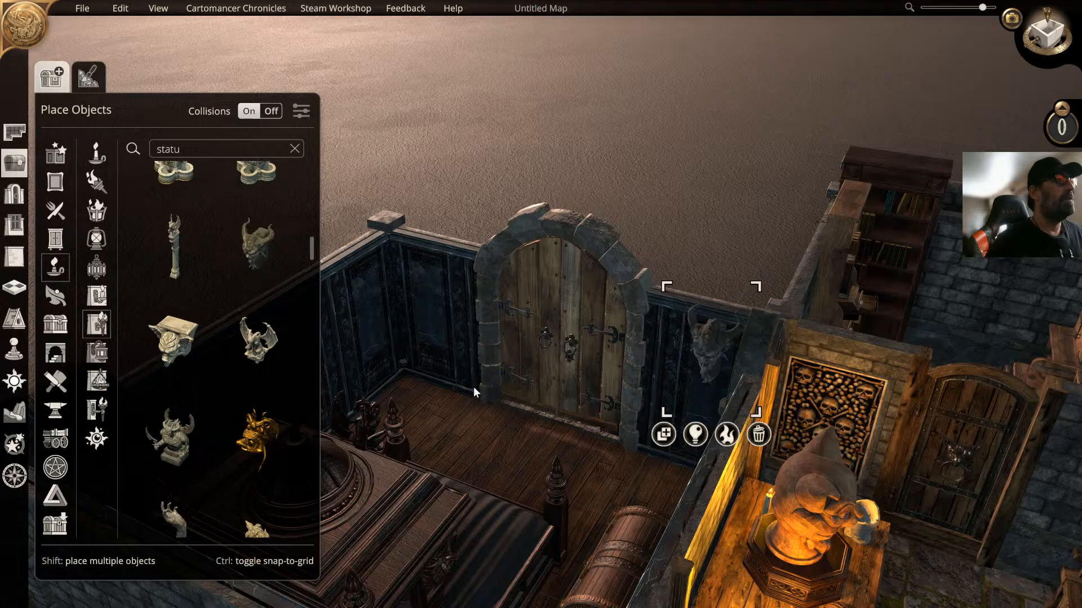
Step: Mount a second horned gargoyle head on the bedroom wall at the other side of the arched double door
scroll(234, 383, "down", 2)
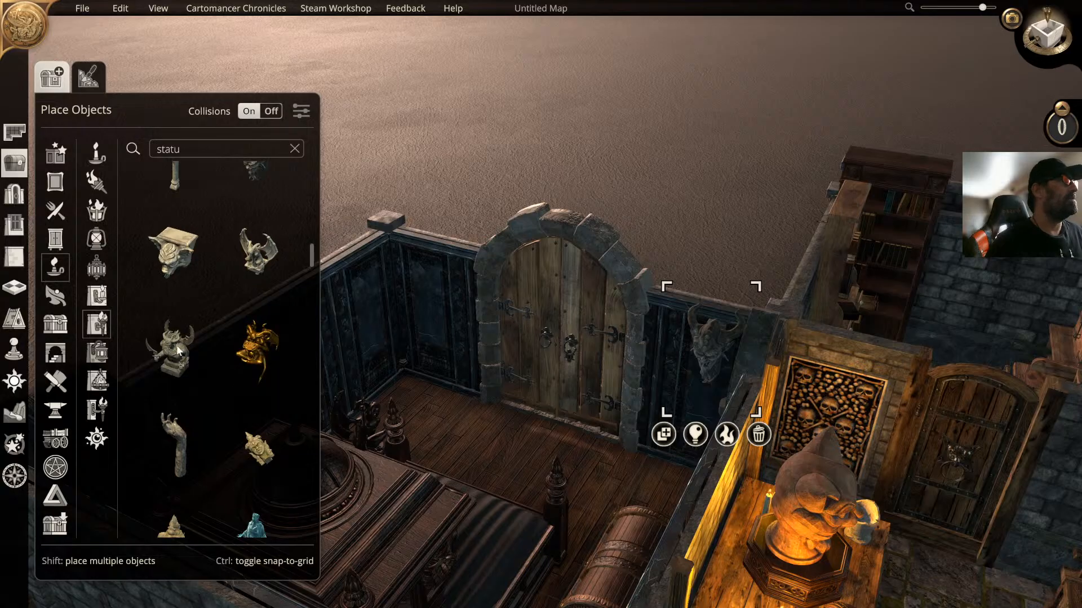
scroll(197, 293, "up", 3)
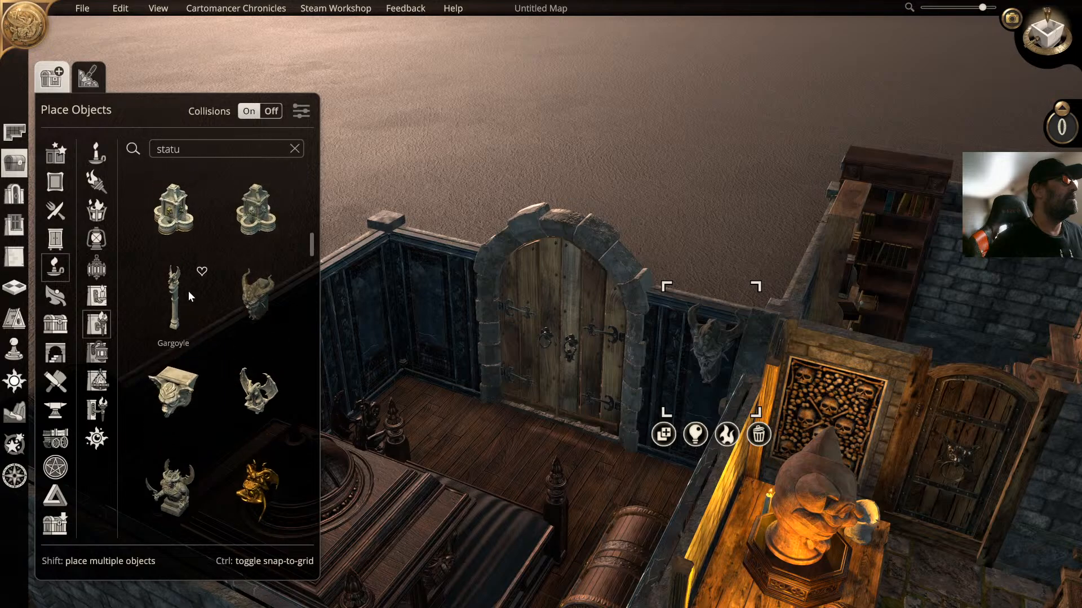
left_click(243, 306)
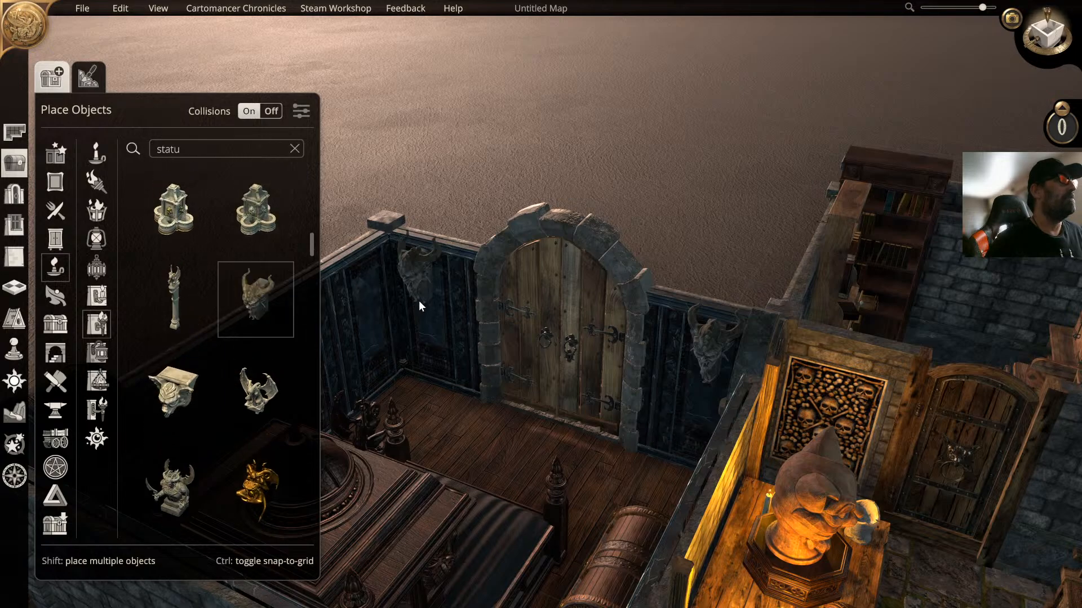
left_click(419, 307)
Step: Take the chest out of the bedroom, rotate it a quarter turn and place it against the wall beside the bed's headboard
middle_click_drag(411, 302, 449, 308)
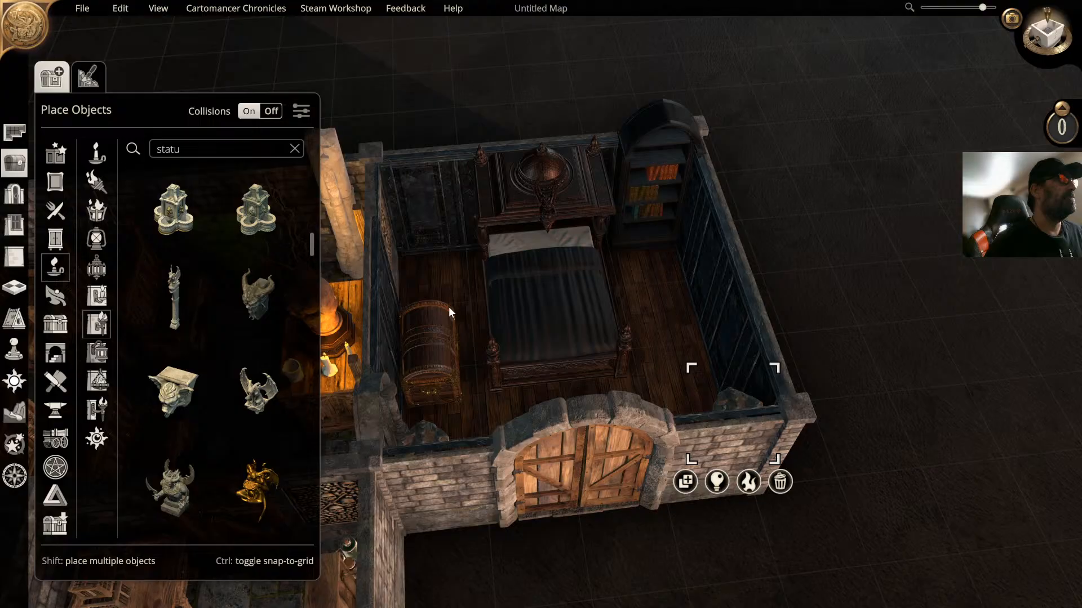
left_click(431, 330)
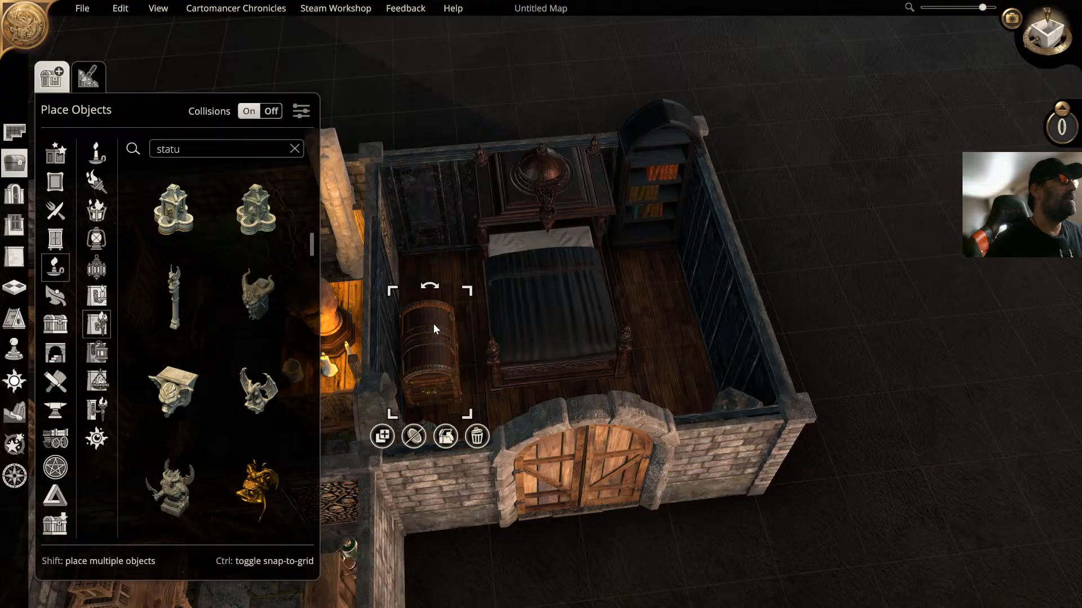
left_click_drag(430, 286, 911, 272)
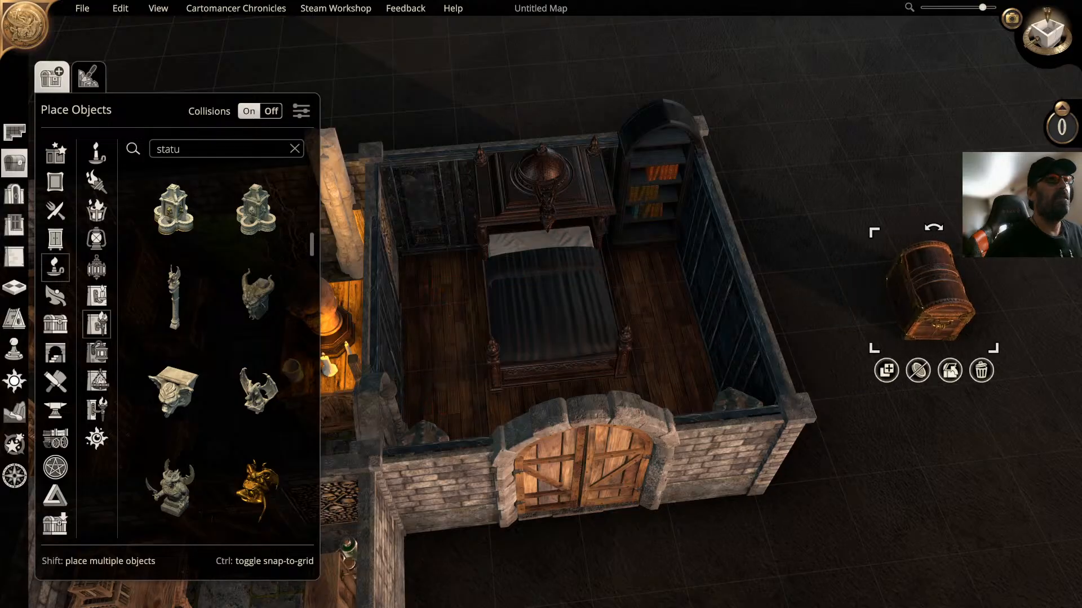
left_click_drag(933, 228, 1037, 275)
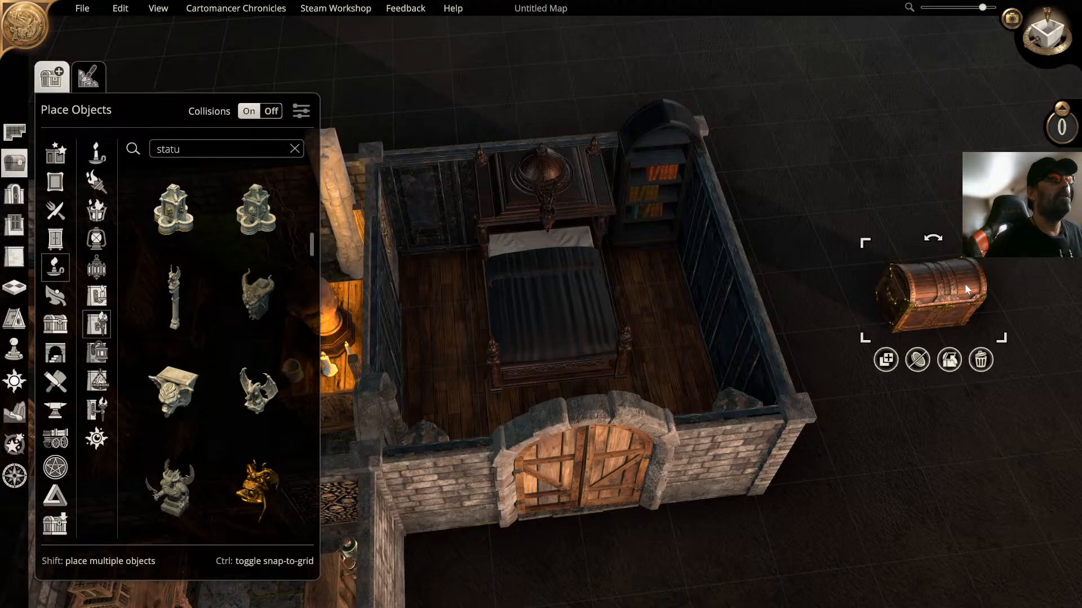
left_click_drag(964, 282, 465, 245)
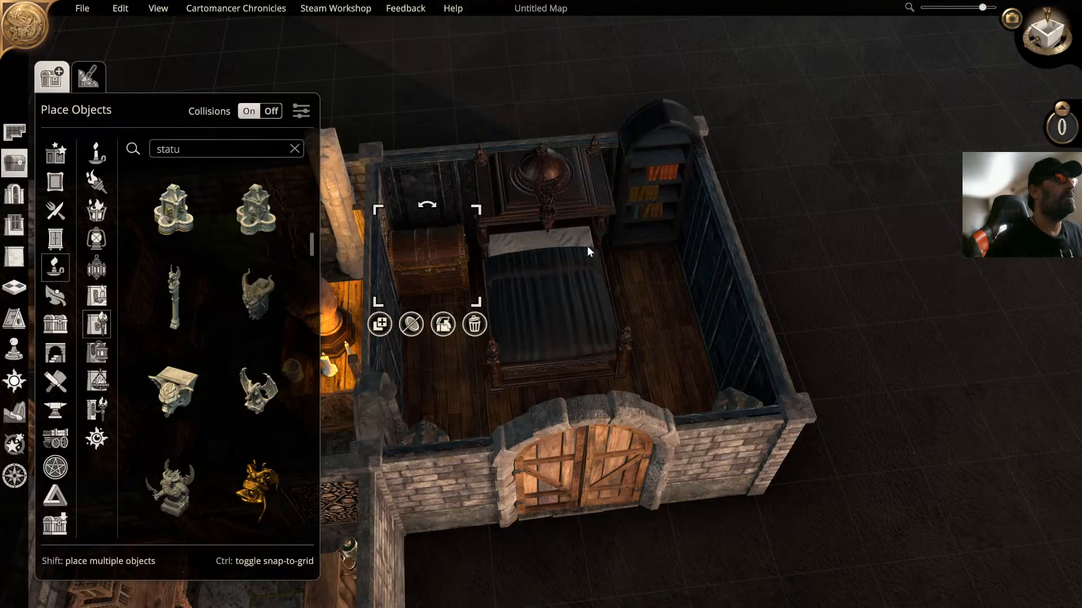
Step: Shift the chest slightly closer to the bed with collisions off
key("a")
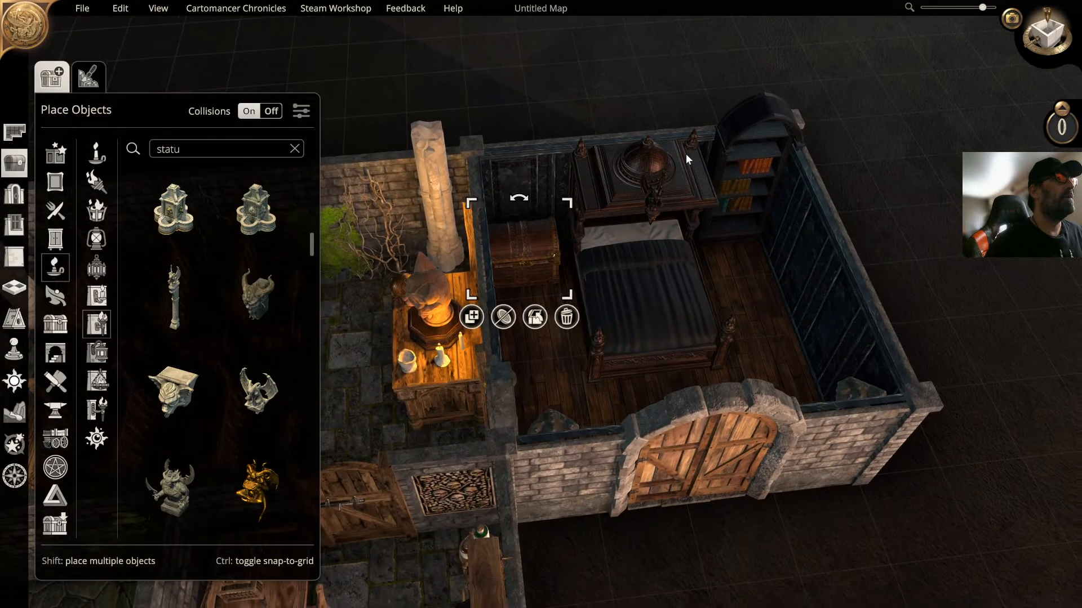
left_click(685, 153)
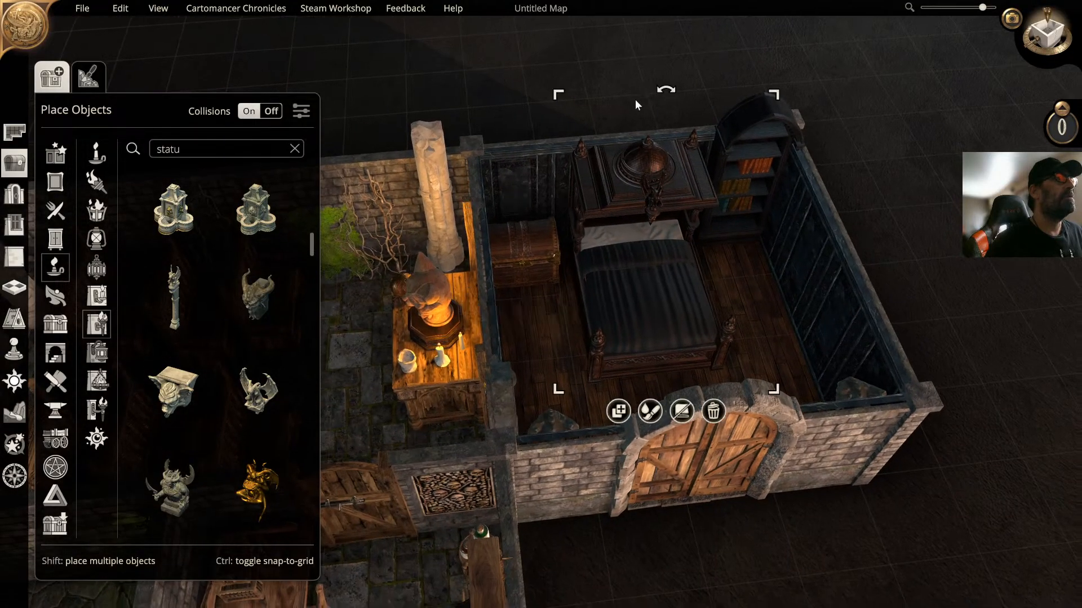
left_click(523, 231)
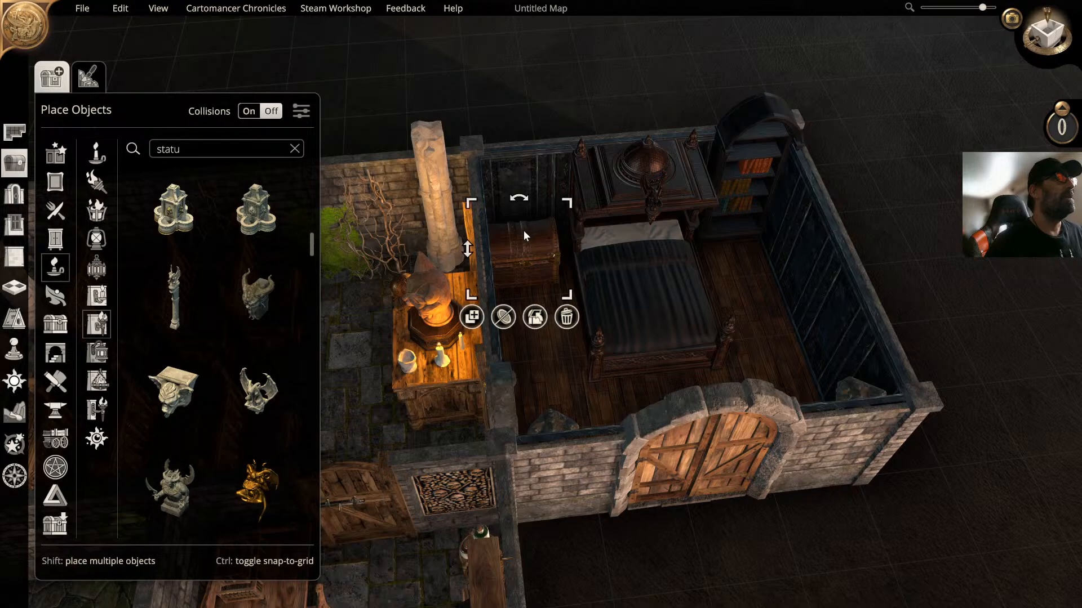
left_click_drag(535, 233, 537, 231)
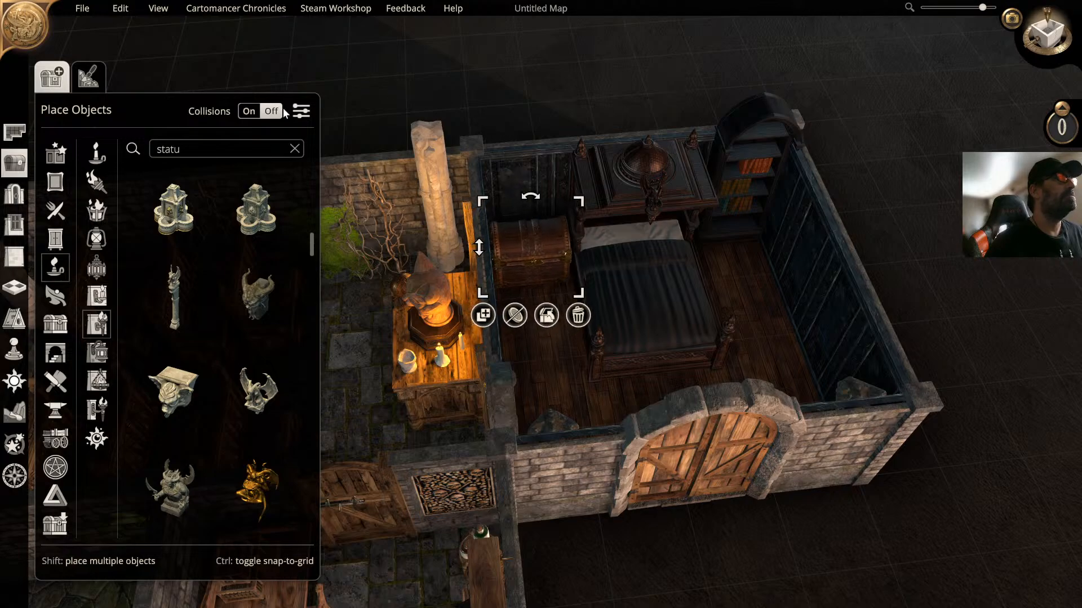
Step: Open the lid of the chest beside the bed's headboard
mouse_move(448, 102)
middle_mouse_down()
mouse_move(519, 71)
mouse_move(420, 95)
mouse_move(460, 115)
mouse_move(358, 87)
middle_mouse_up()
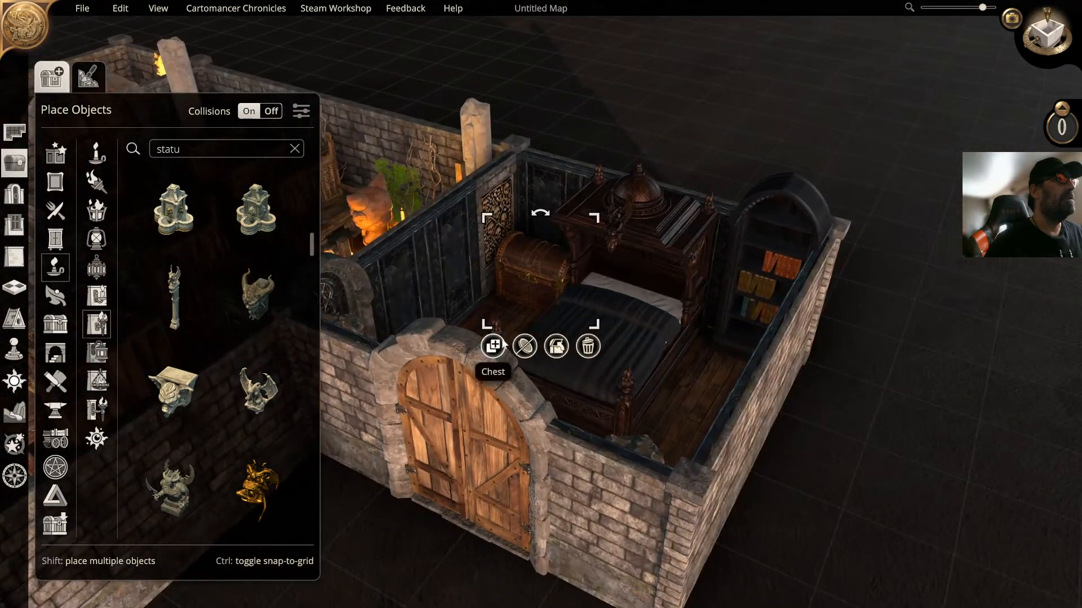
left_click(556, 347)
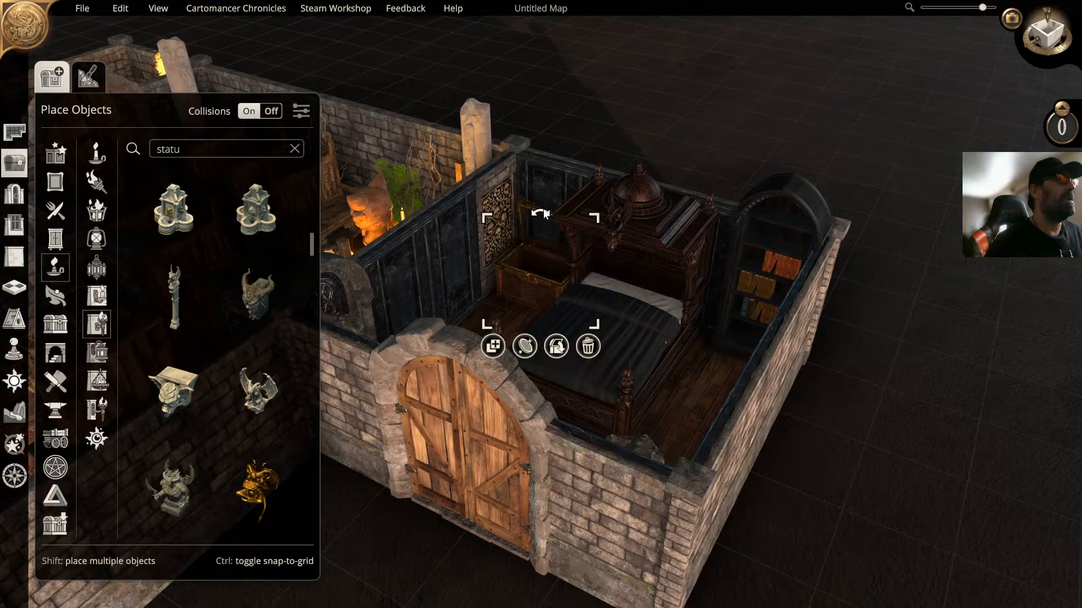
left_click(557, 347)
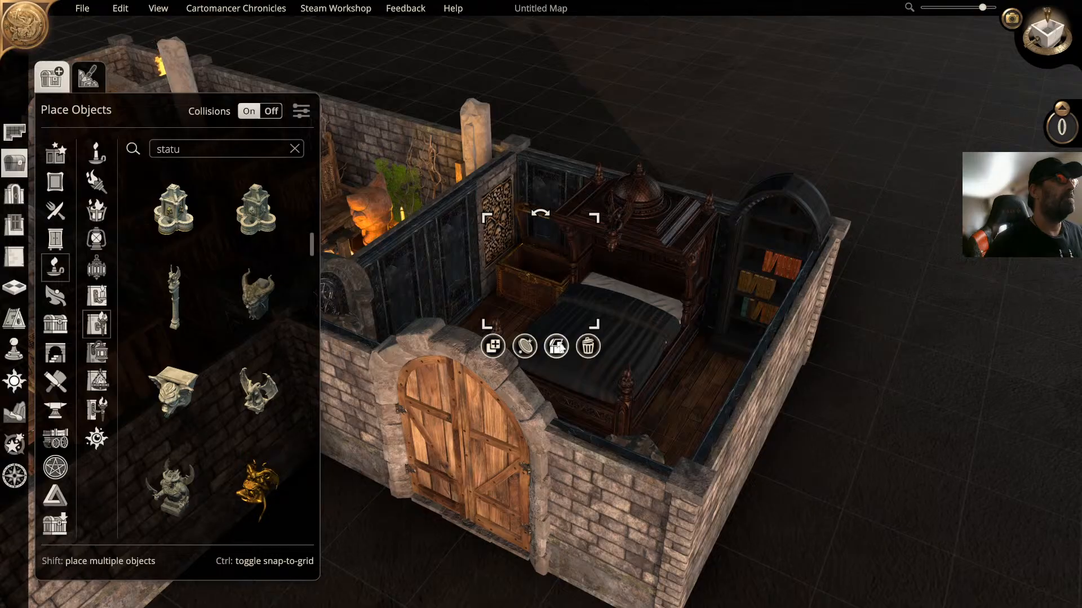
Step: Pick the raised hand statue from the search results and place it on the bedroom floor at the foot of the bed
middle_click_drag(525, 261, 572, 246)
scroll(225, 310, "down", 3)
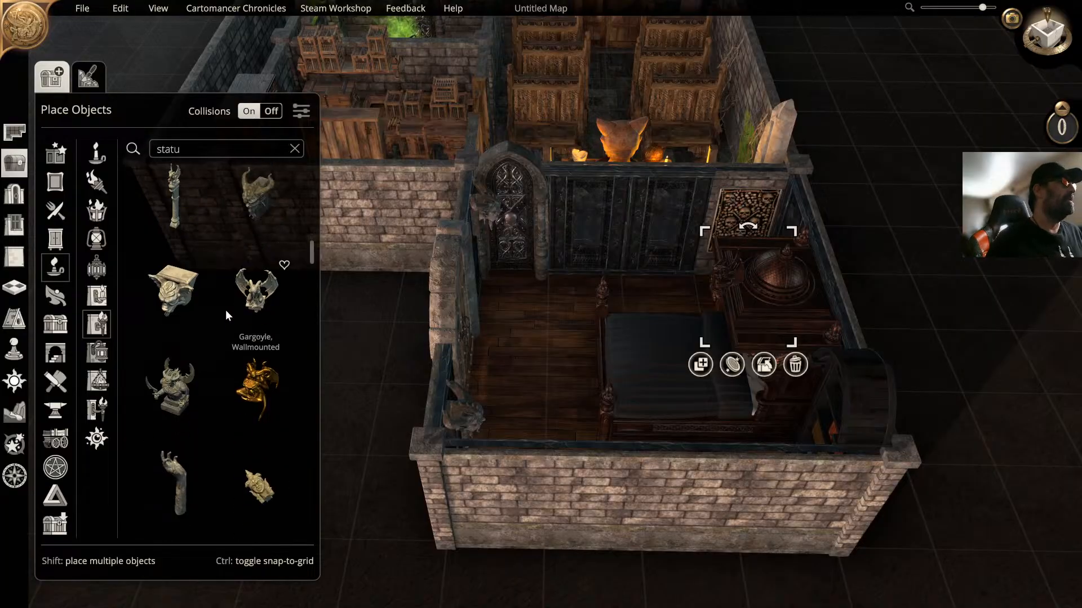
scroll(225, 310, "down", 2)
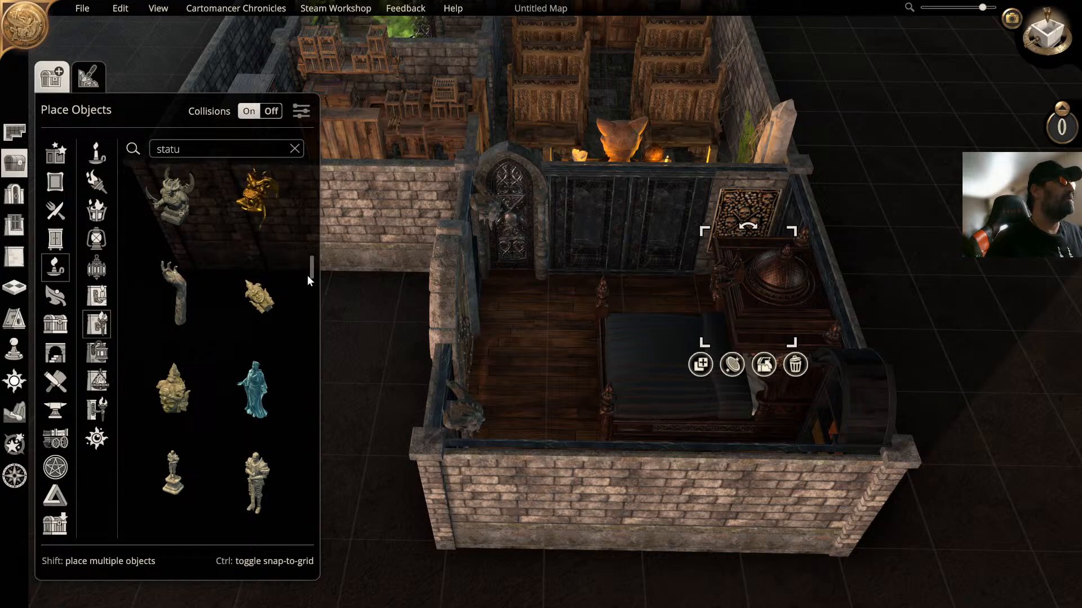
left_click_drag(311, 265, 311, 270)
left_click(189, 238)
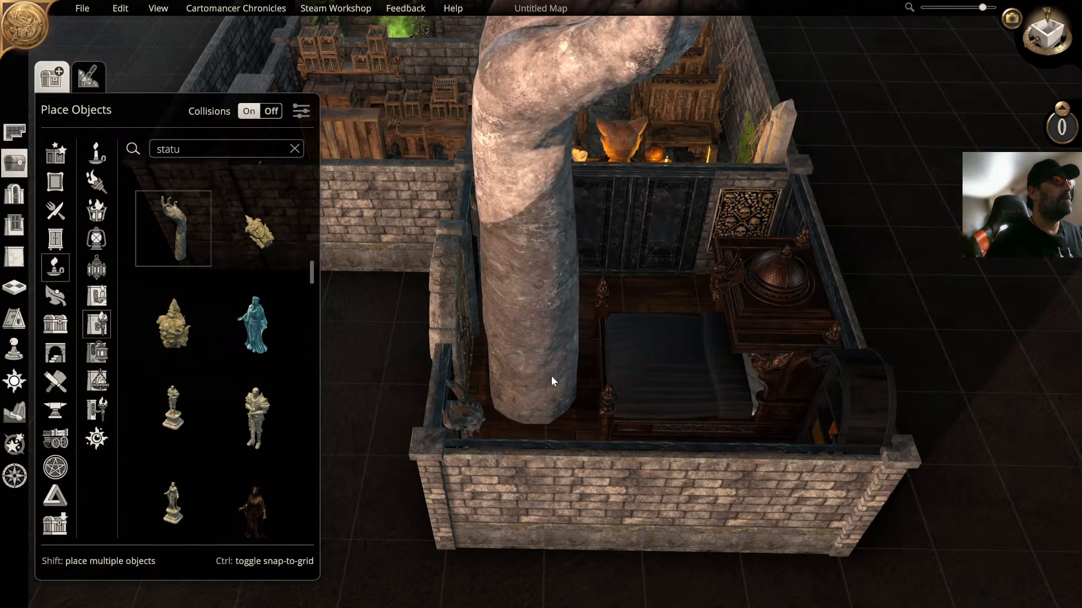
left_click(549, 377)
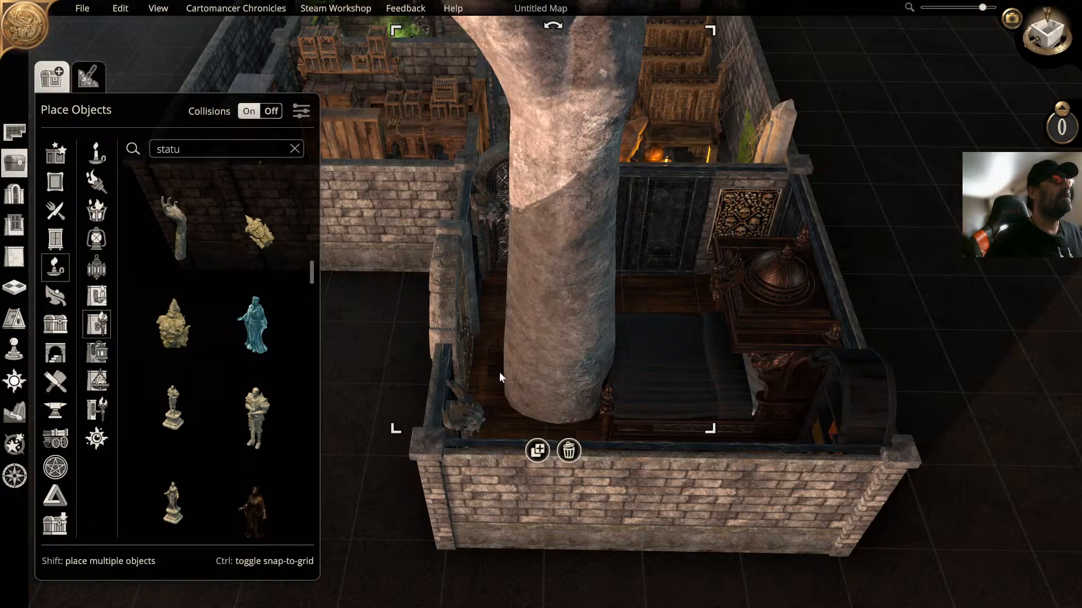
Step: Scale the giant hand statue down to fit inside the bedroom and turn it toward the bed
left_click(787, 316)
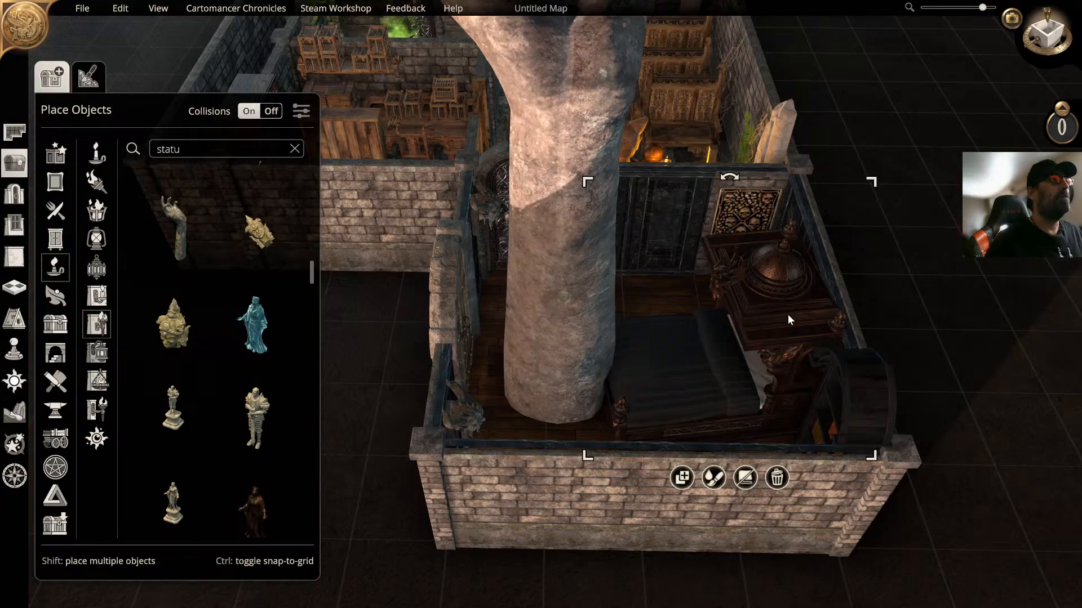
left_click(974, 292)
scroll(974, 292, "down", 3)
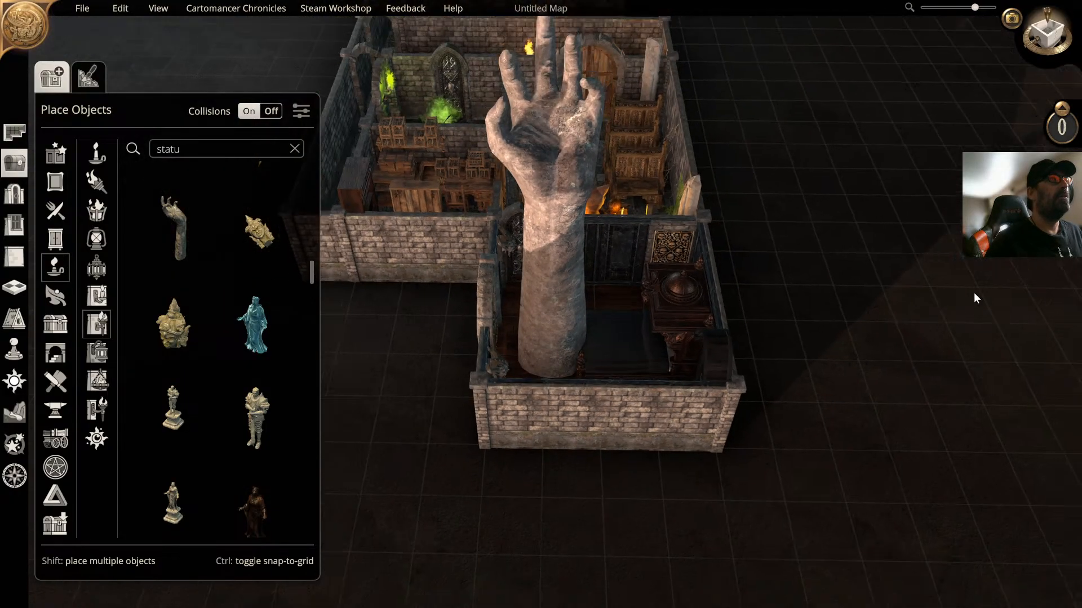
middle_click_drag(974, 293, 994, 316)
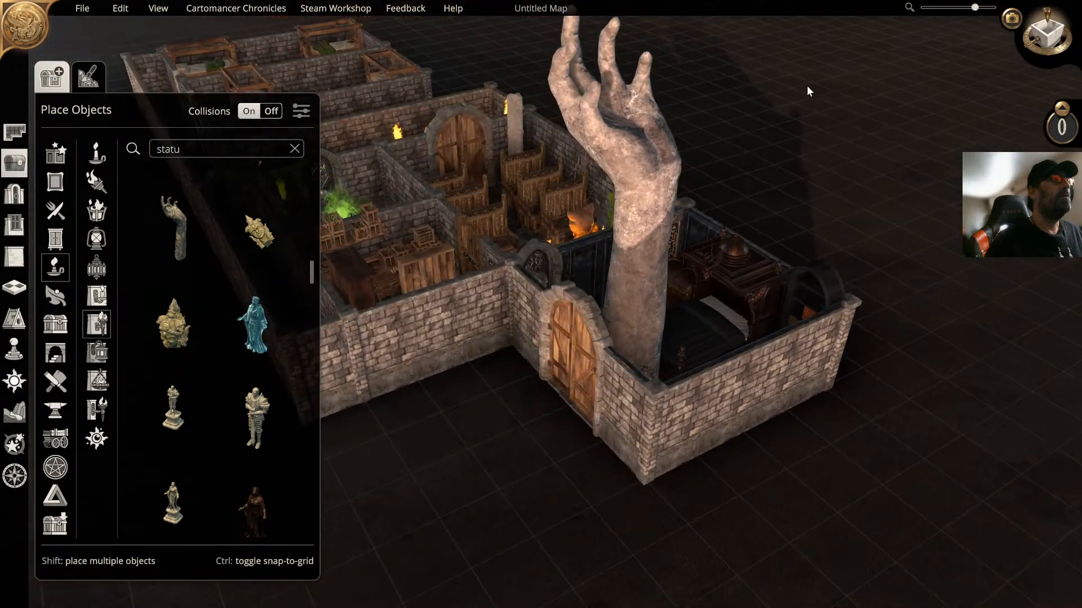
left_click(623, 114)
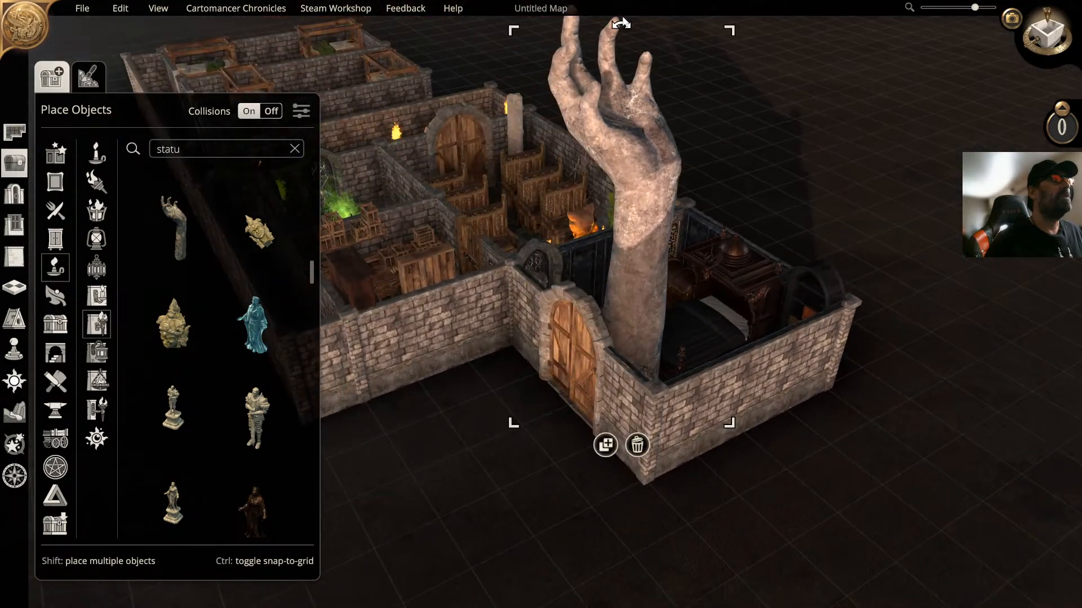
left_click_drag(615, 21, 609, 26)
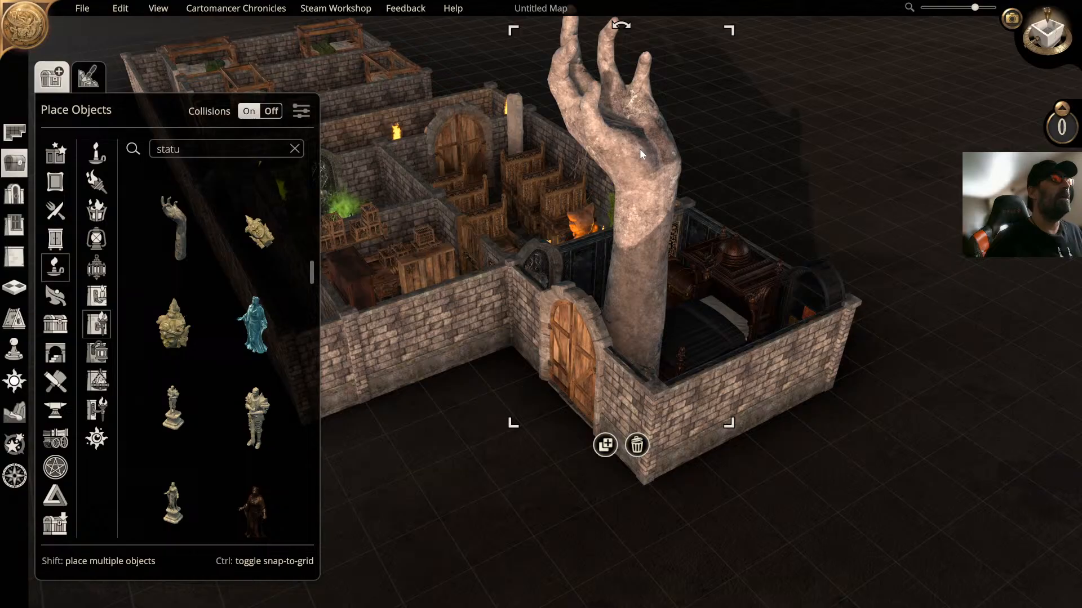
scroll(654, 186, "up", 3)
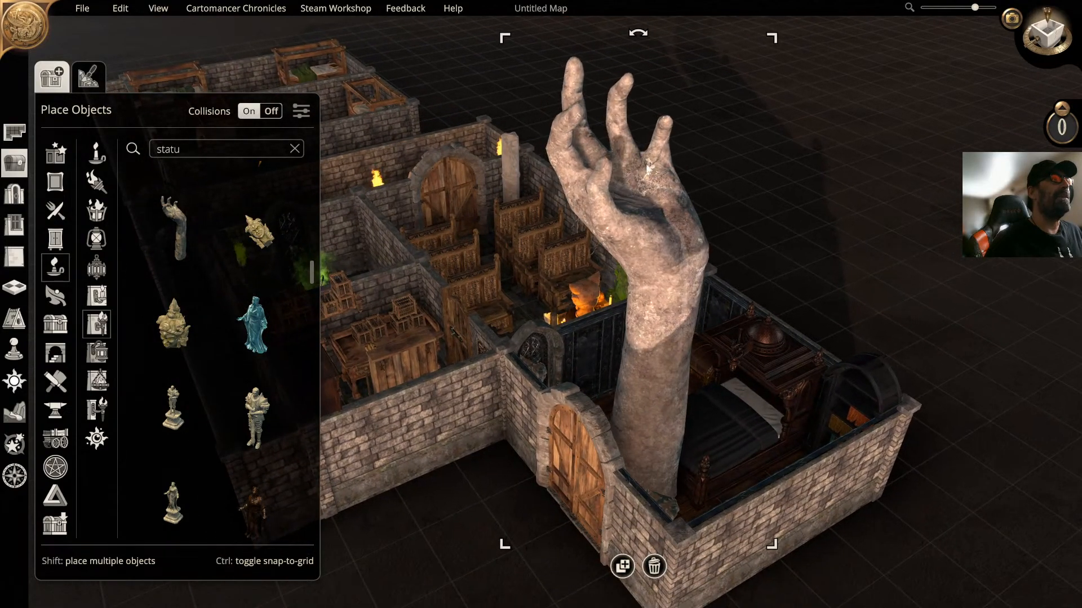
mouse_move(651, 234)
left_mouse_down()
mouse_move(642, 220)
mouse_move(651, 227)
left_mouse_up()
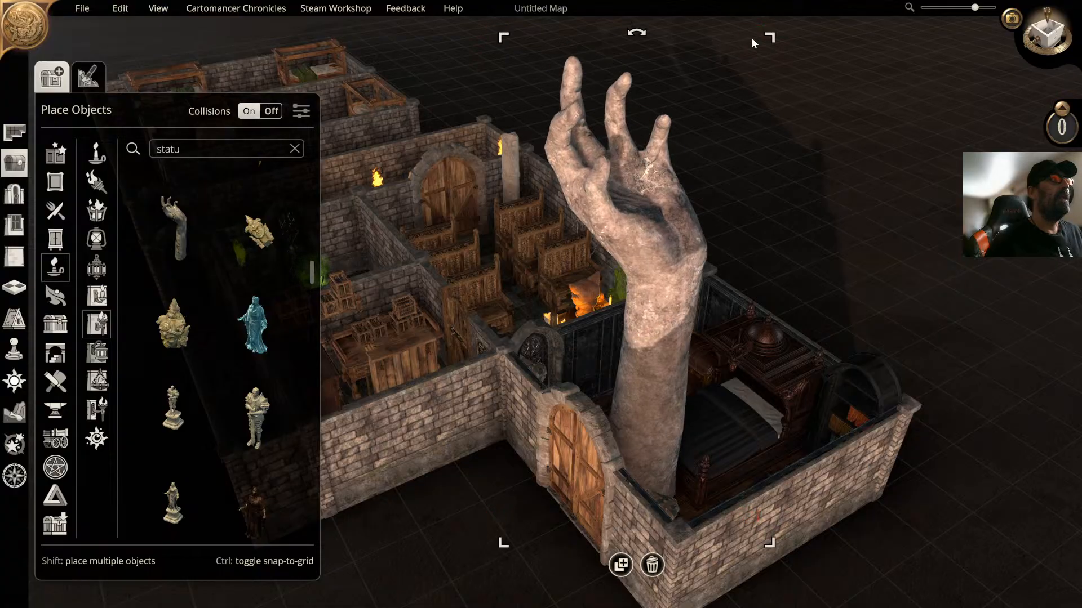
left_click_drag(767, 38, 570, 308)
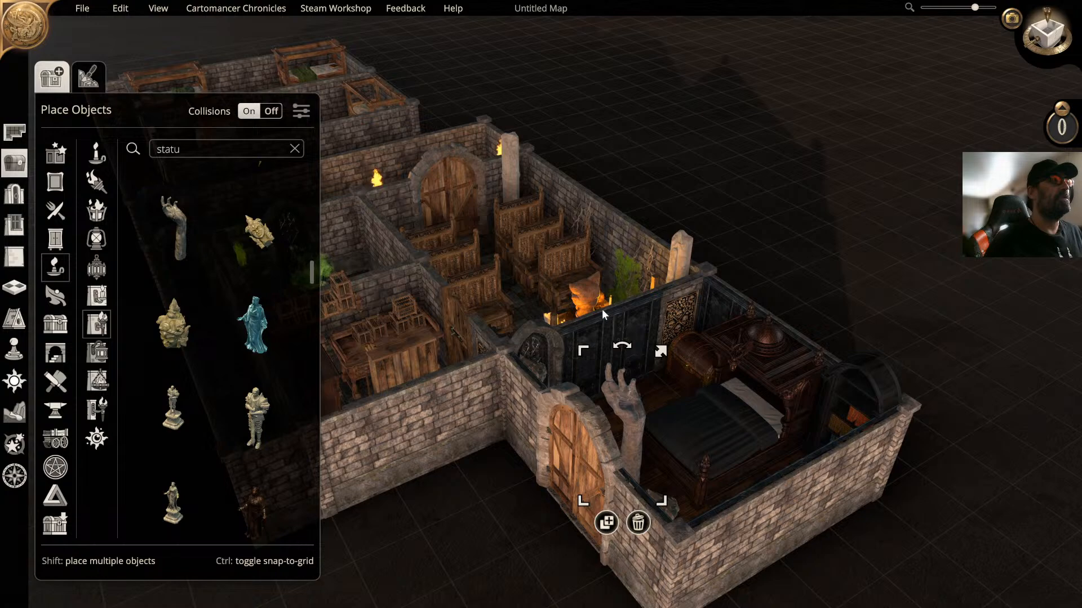
middle_click_drag(602, 309, 580, 275)
left_click_drag(601, 299, 566, 285)
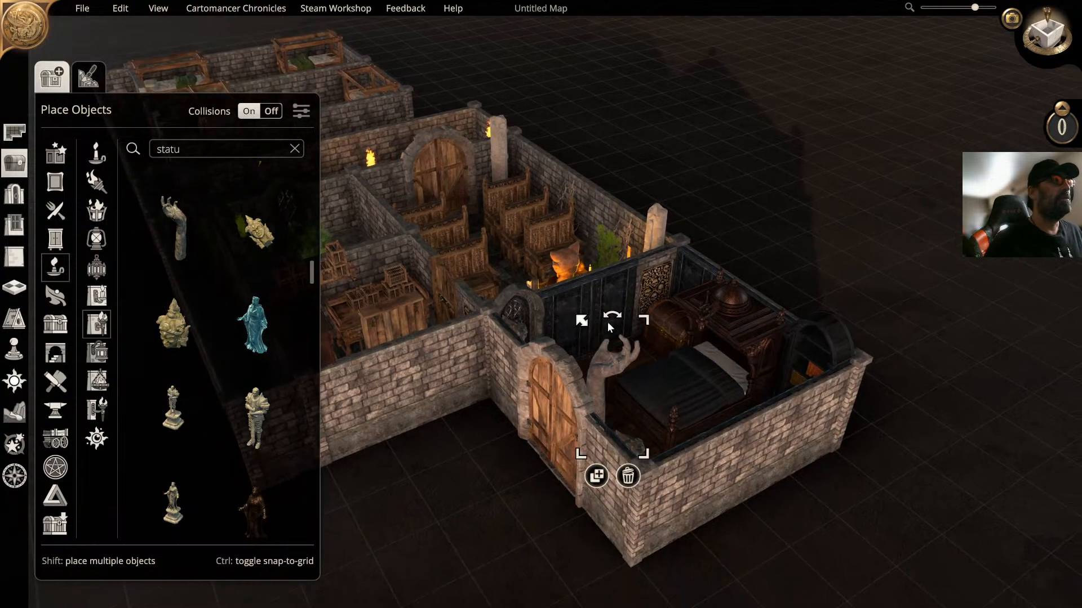
Step: Turn the giant hand statue at the foot of the bed and scale it down slightly
left_click_drag(607, 322, 573, 304)
left_click(587, 289)
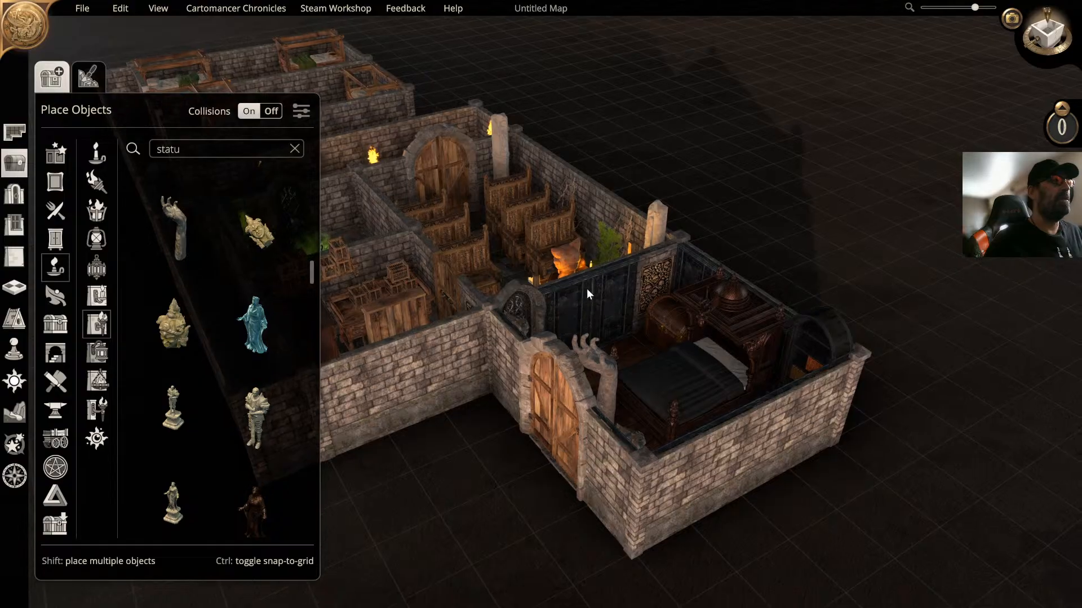
right_click_drag(586, 289, 665, 222)
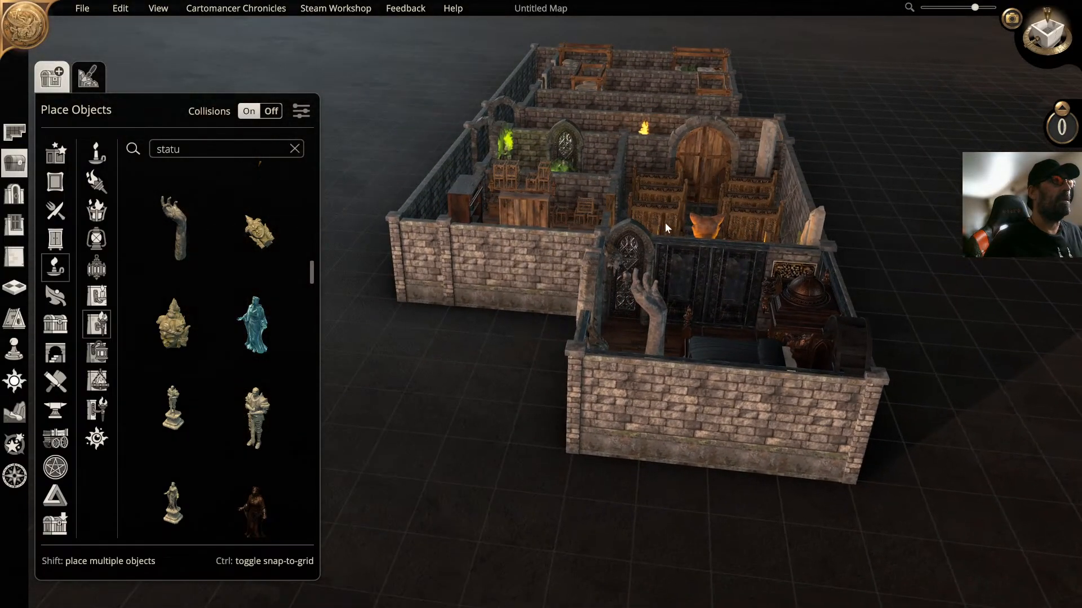
scroll(665, 222, "up", 6)
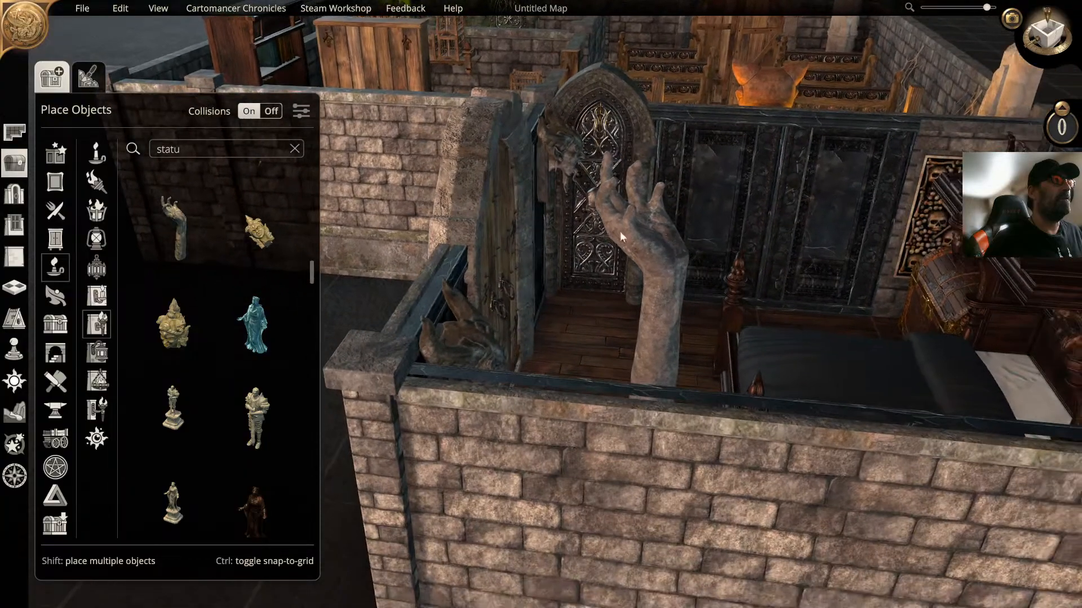
left_click(641, 238)
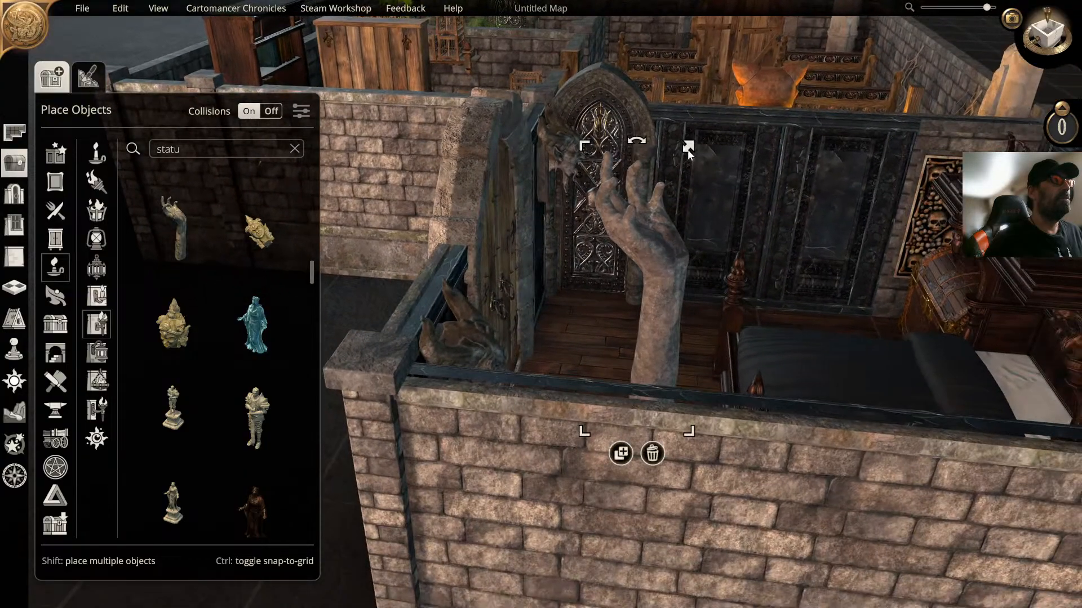
left_click_drag(687, 150, 593, 196)
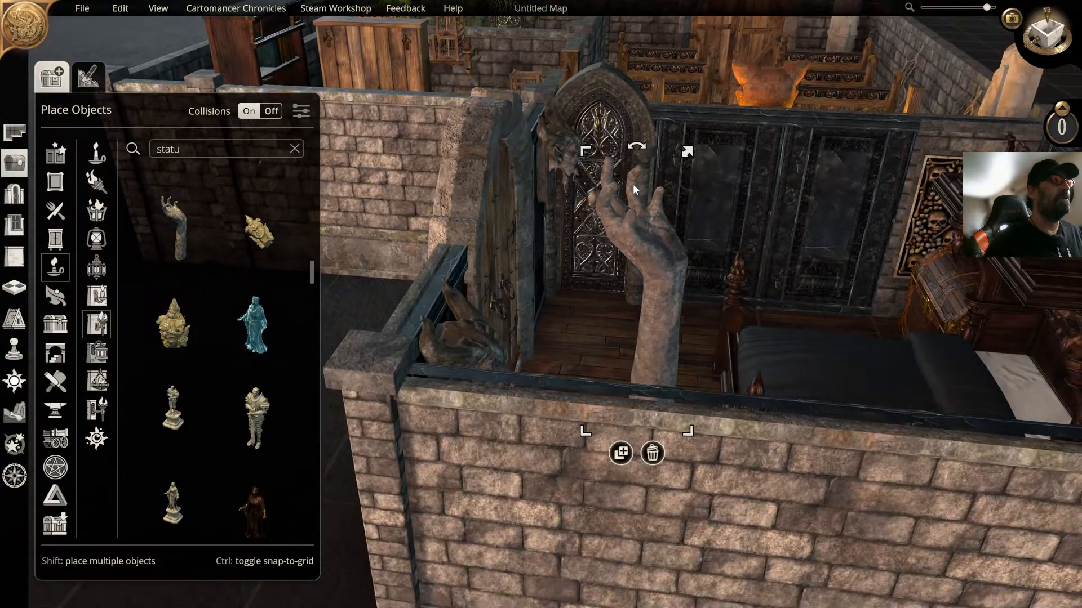
Step: Rotate the hand statue on the bedroom floor so its palm faces a different direction
key("w")
key("a")
middle_click_drag(683, 210, 671, 188)
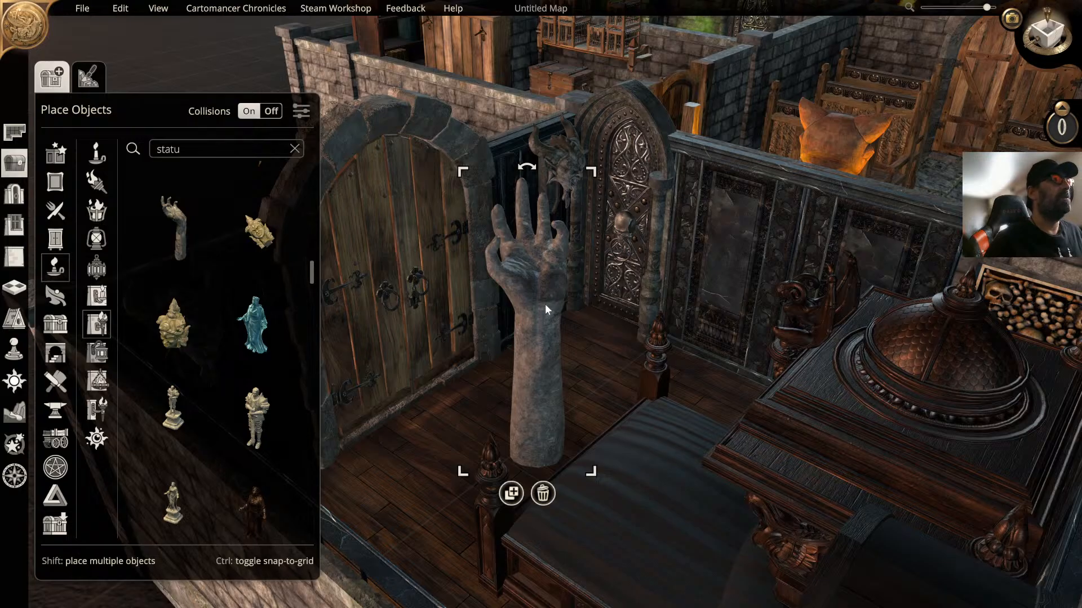
middle_click_drag(546, 303, 680, 287)
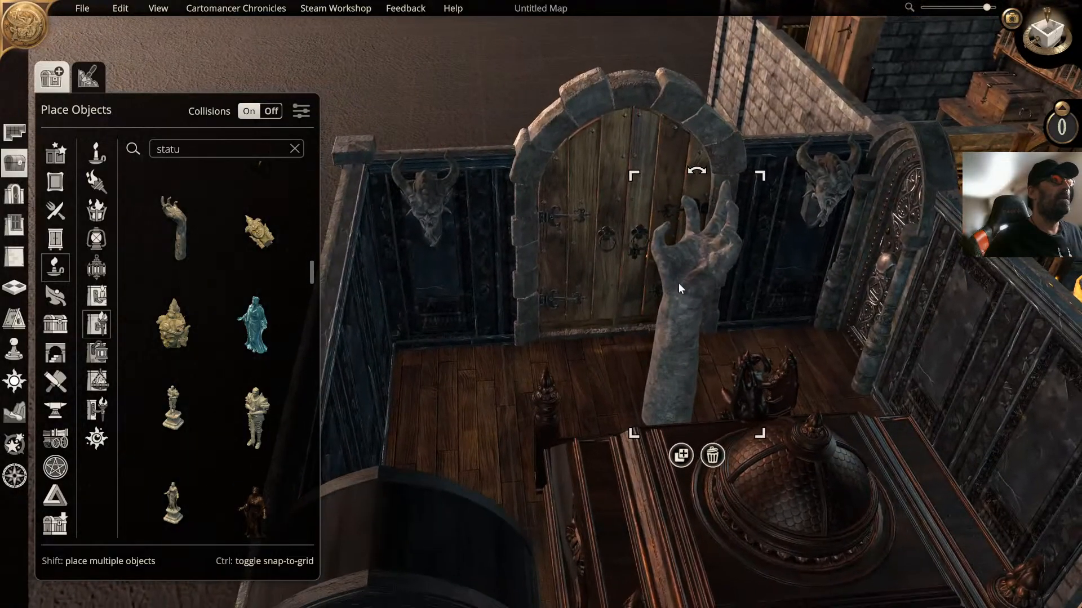
left_click(593, 300)
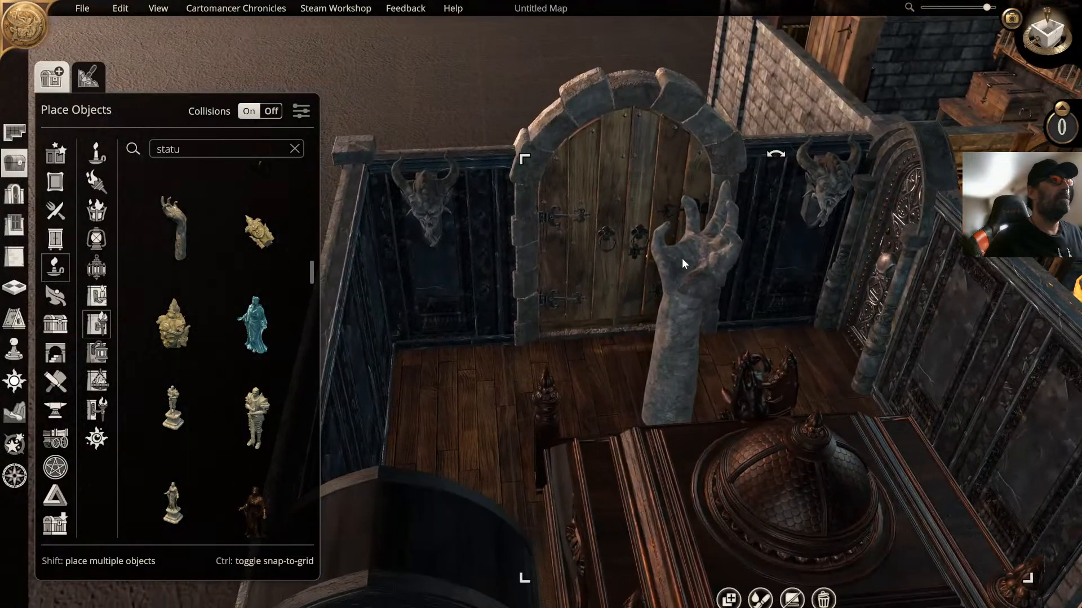
left_click(726, 113)
left_click(705, 238)
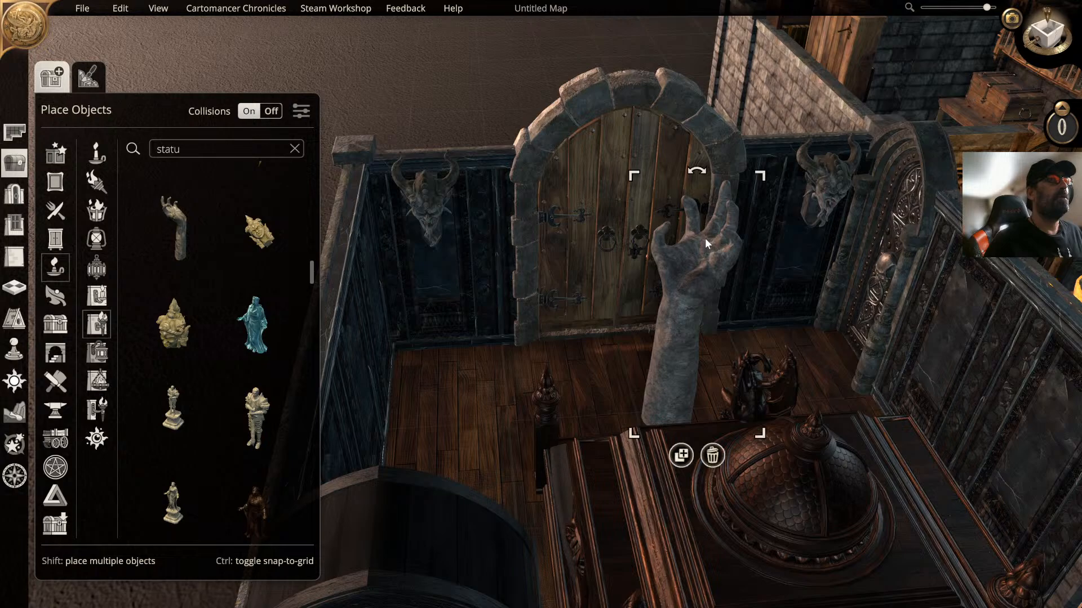
left_click_drag(697, 175, 546, 252)
left_click(610, 297)
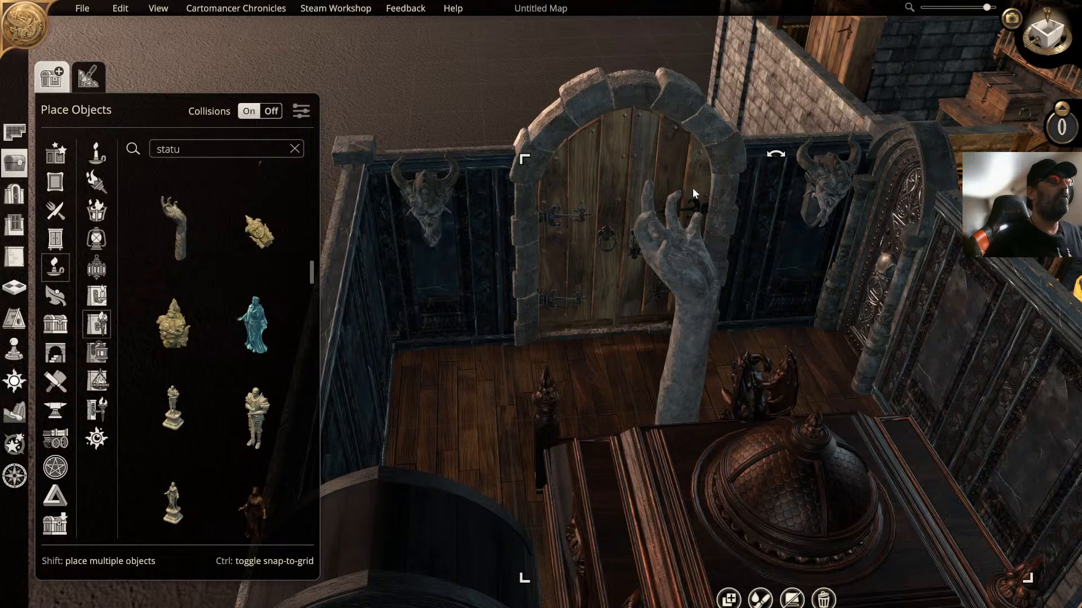
Step: Move the hand statue into the bedroom corner beneath the gargoyle head beside the double door
left_click(729, 93)
left_click(693, 355)
left_click_drag(674, 222, 434, 241)
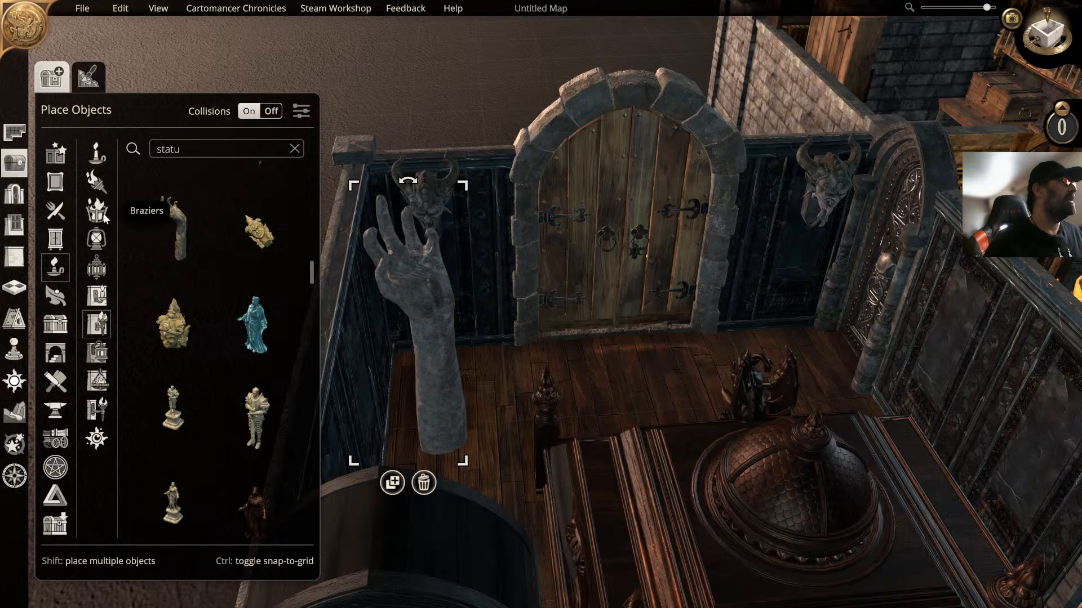
Step: Search the objects for "fire" and place a flame in the palm of the hand statue
left_click(294, 148)
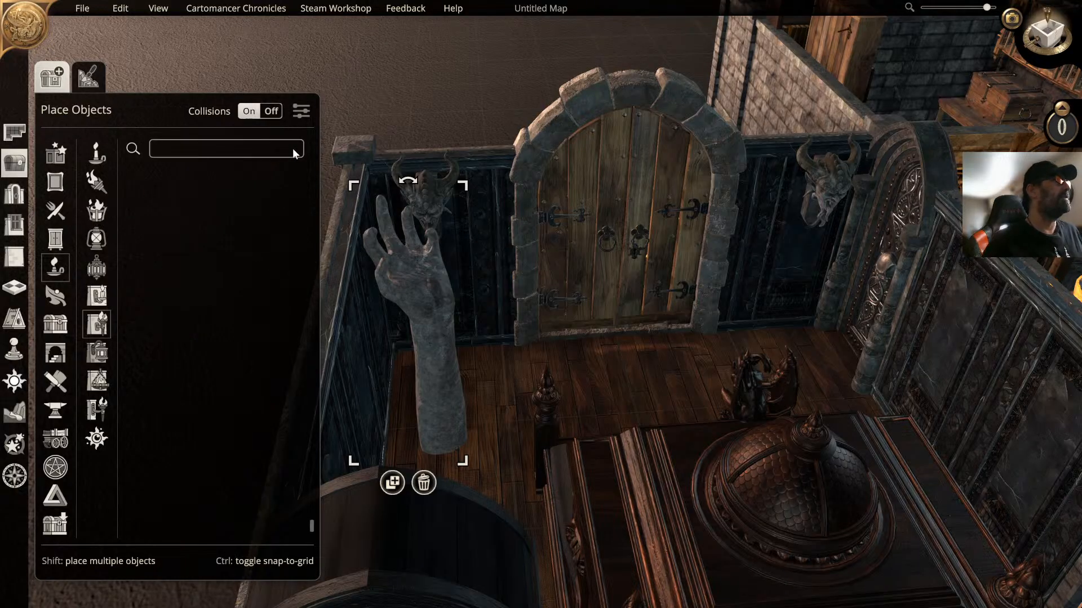
left_click(247, 145)
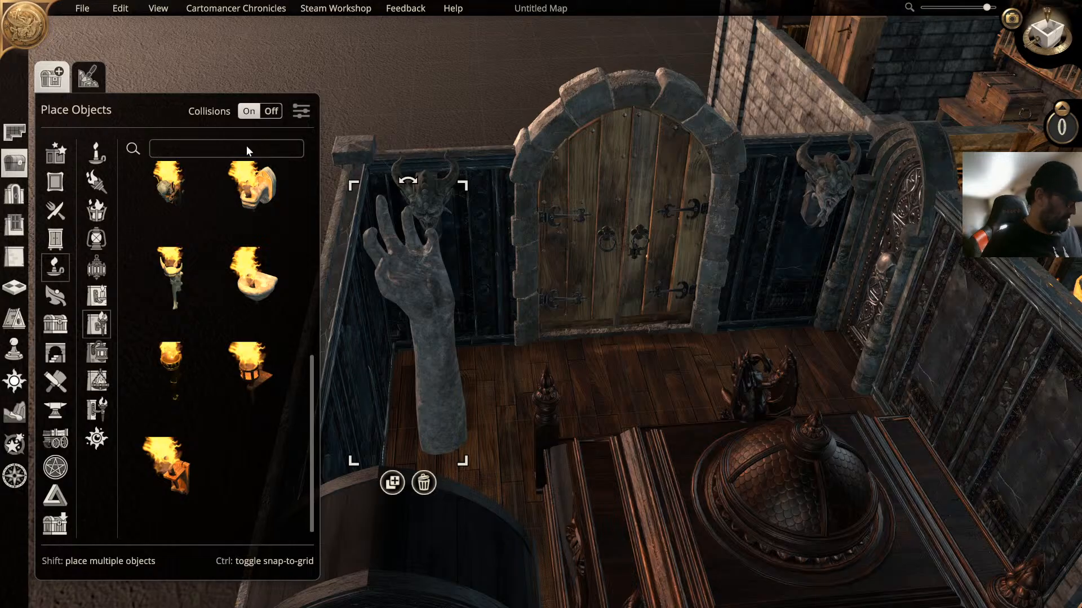
type("fire")
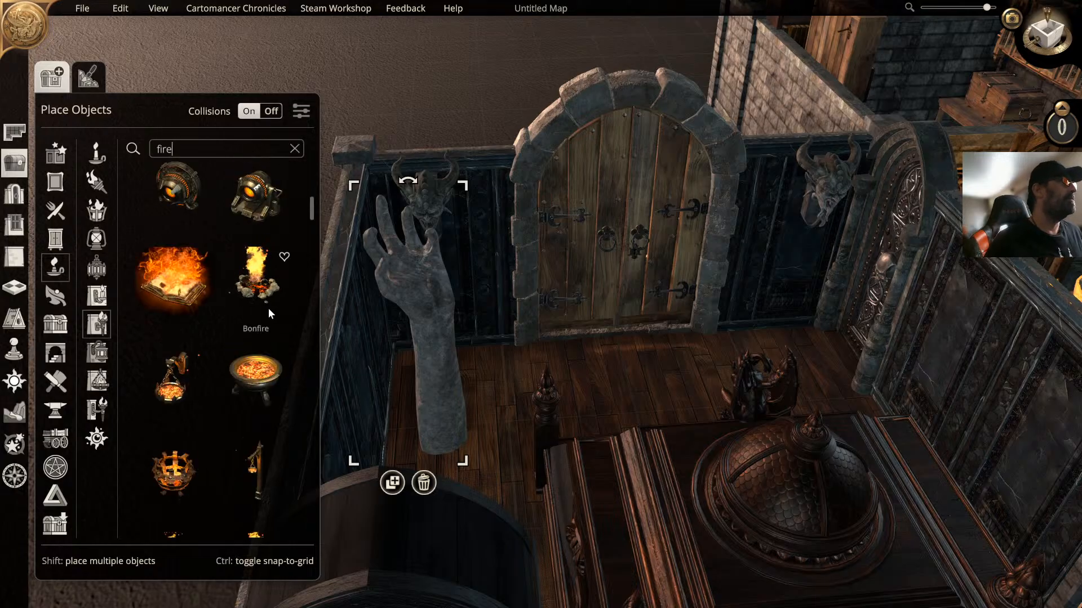
scroll(270, 309, "down", 1)
scroll(269, 310, "down", 3)
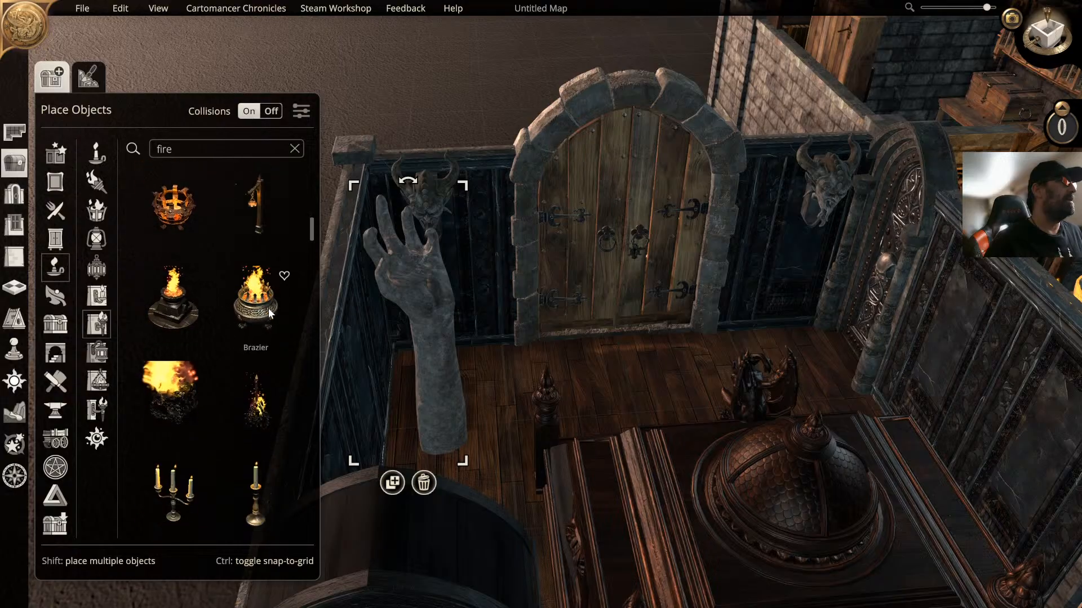
scroll(268, 307, "down", 1)
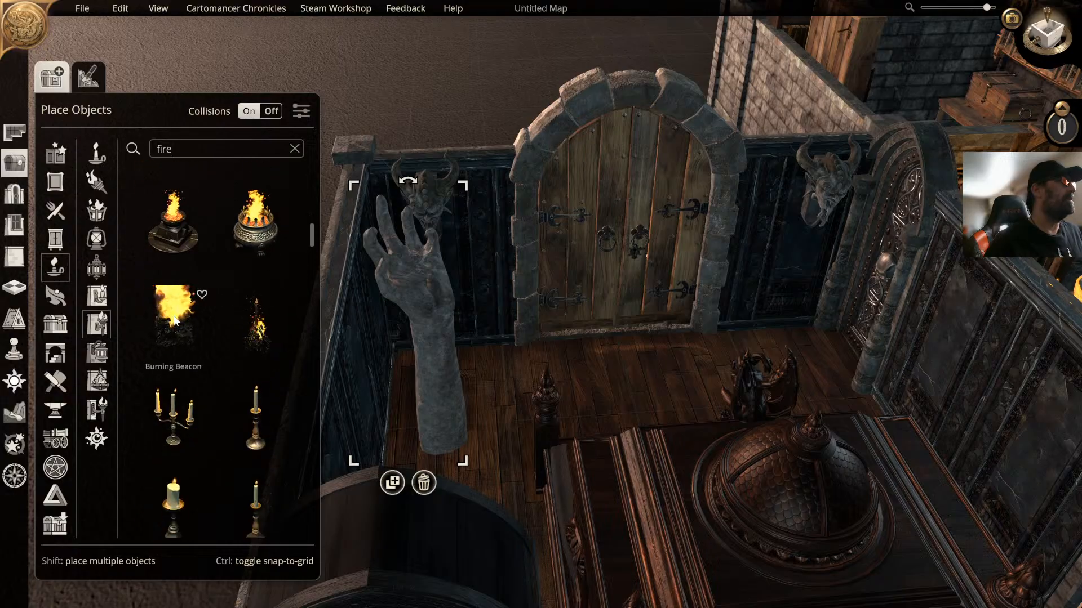
scroll(175, 320, "down", 1)
left_click(173, 248)
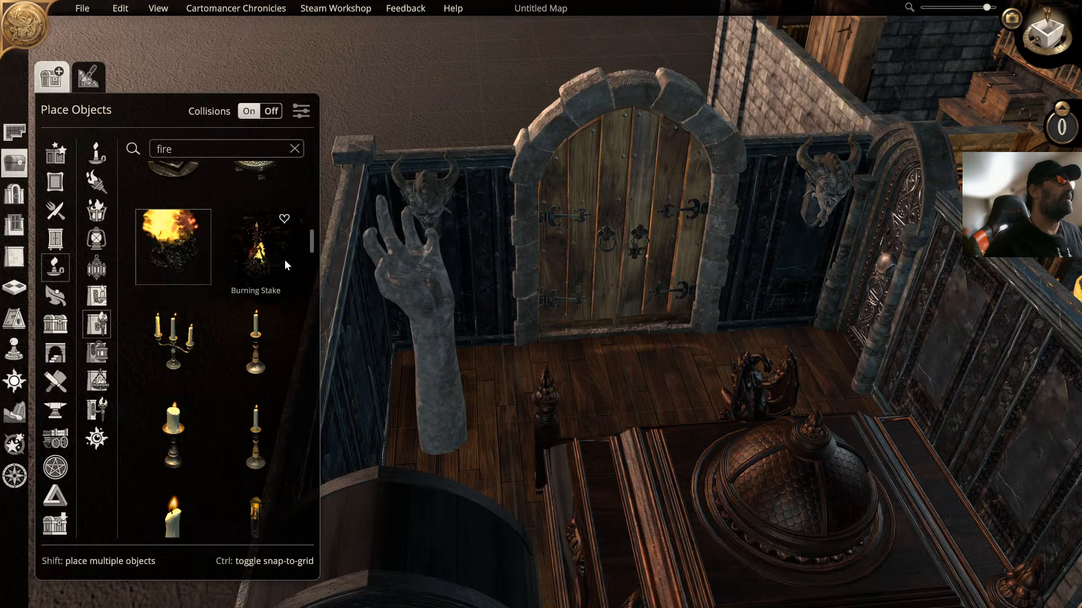
left_click_drag(311, 238, 287, 333)
left_click(255, 256)
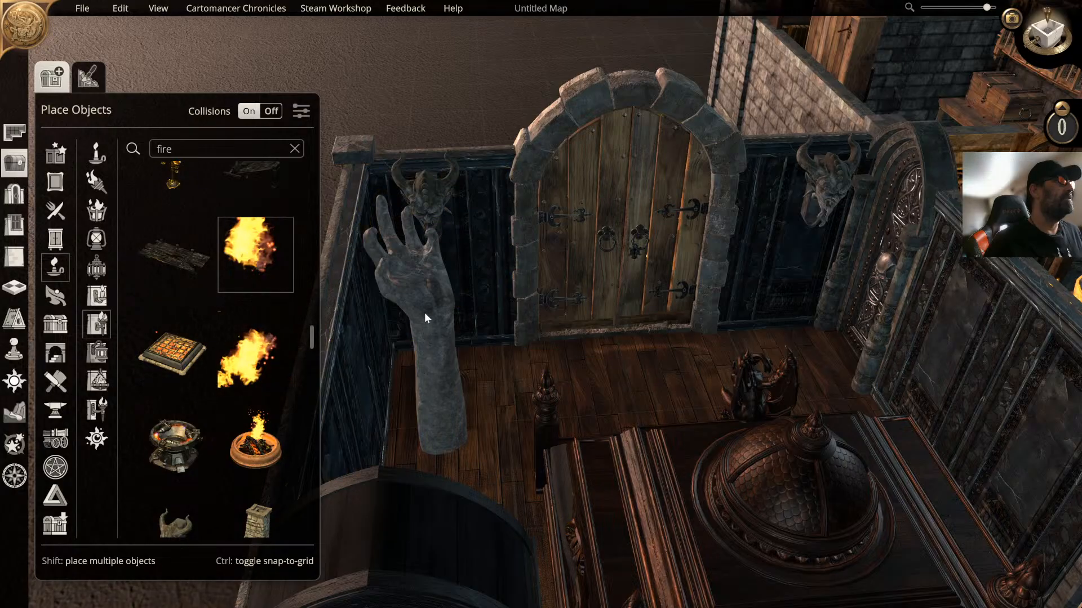
left_click(417, 273)
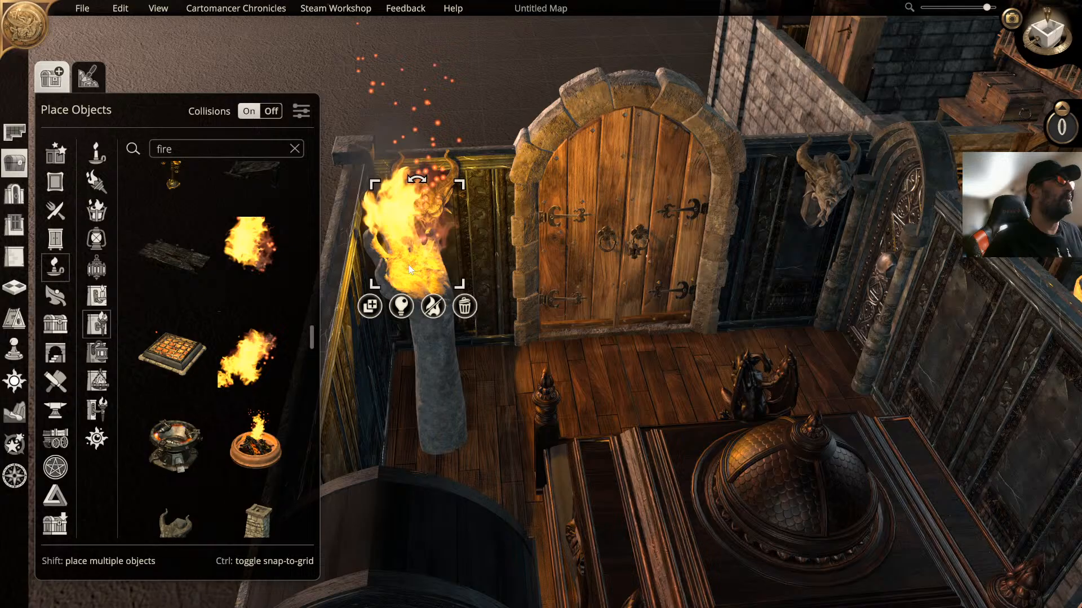
Step: Move the gargoyle head near the hand statue from the door wall to the adjacent wall beside the bed
right_click_drag(516, 299, 614, 349)
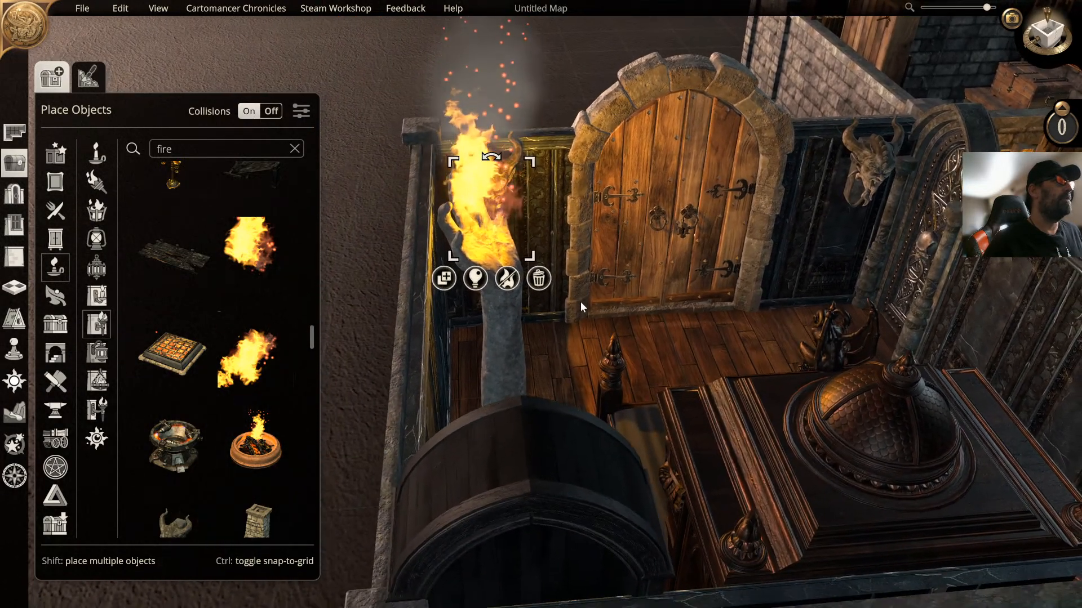
left_click(580, 304)
middle_click_drag(614, 349, 560, 351)
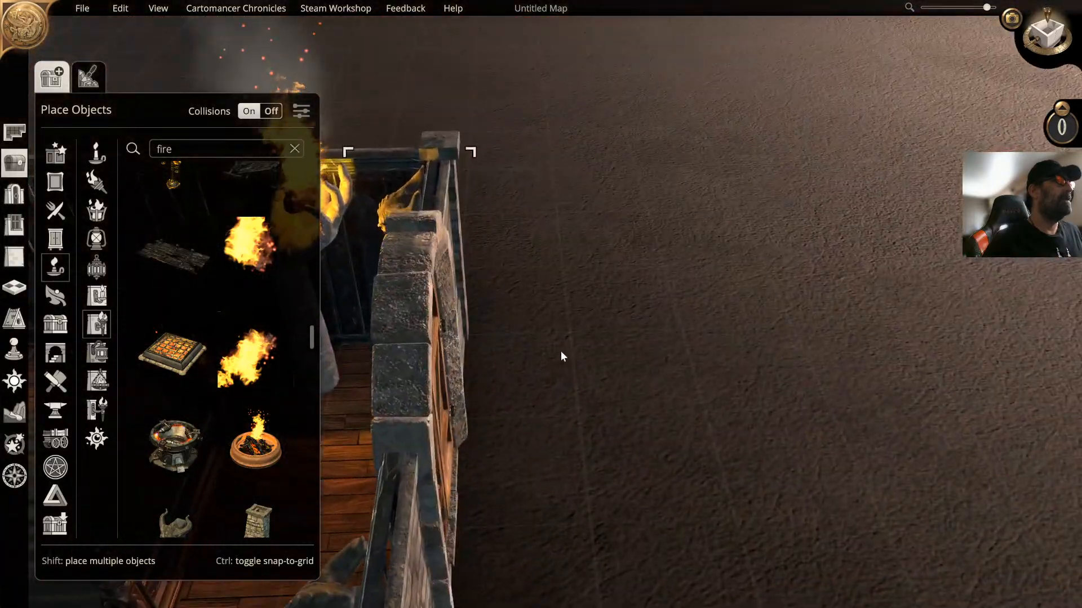
right_click_drag(560, 352, 829, 381)
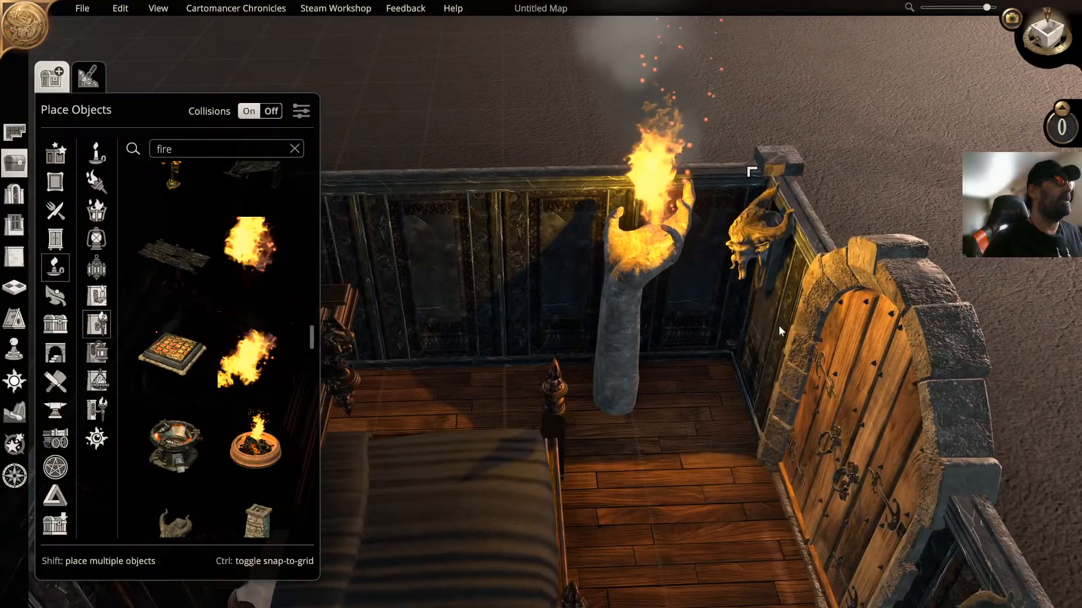
left_click(741, 241)
left_click_drag(756, 224, 451, 278)
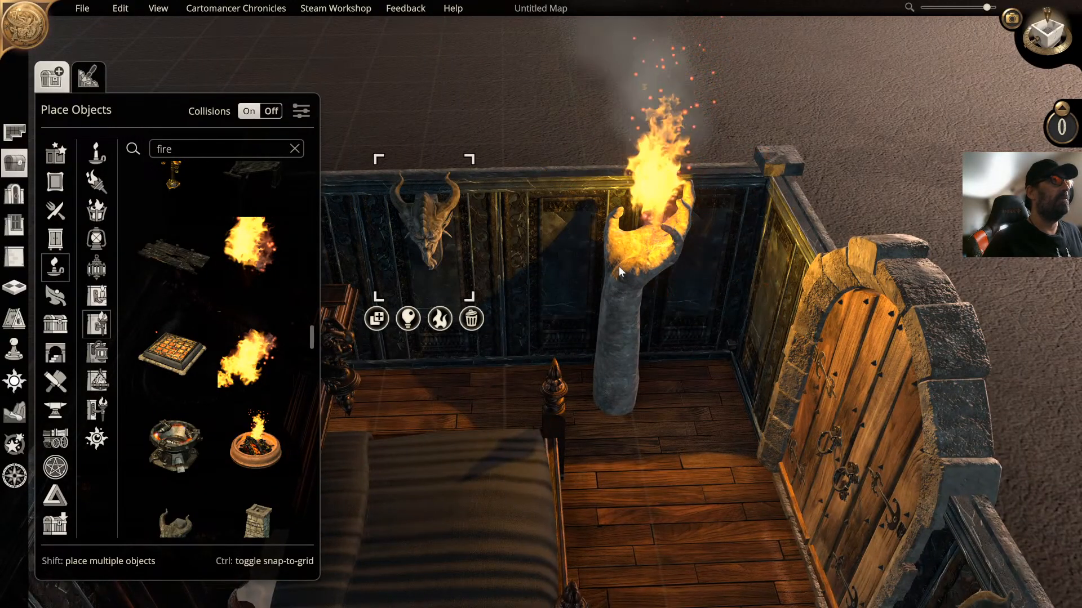
Step: Shift the hand statue with its flame closer to the bedroom corner beside the door
left_click(637, 264)
left_click_drag(649, 289, 702, 291)
key("w")
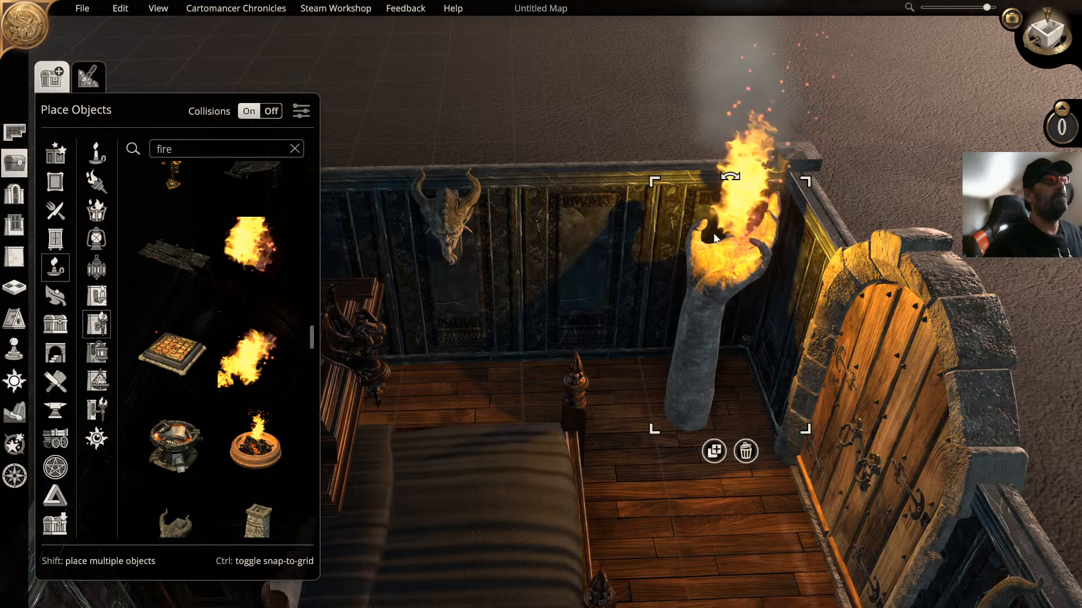
Step: Change the colour of the flame in the hand statue's palm to green
left_click(729, 211)
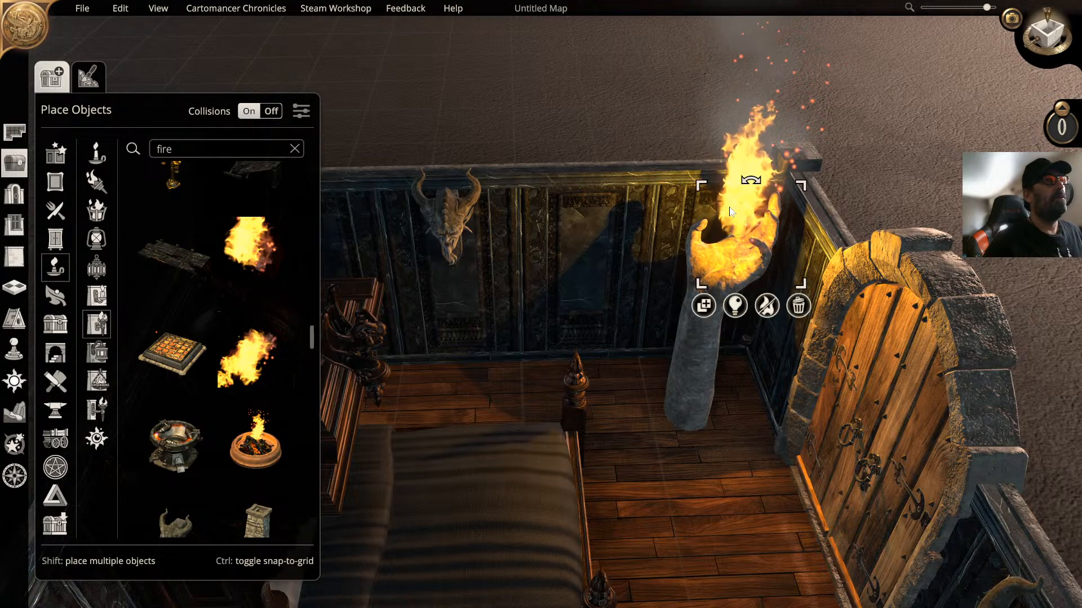
left_click(735, 305)
left_click(759, 349)
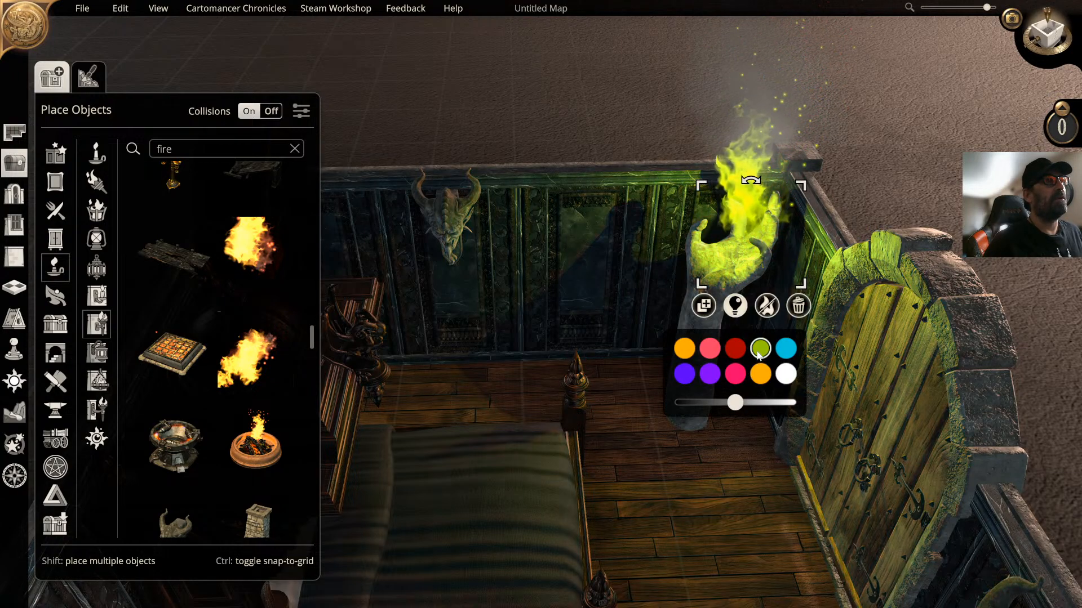
left_click(637, 119)
Step: Look over the map from several angles to examine the finished rooms and the open area outside the bedroom door
scroll(636, 120, "down", 3)
right_click_drag(633, 144, 607, 233)
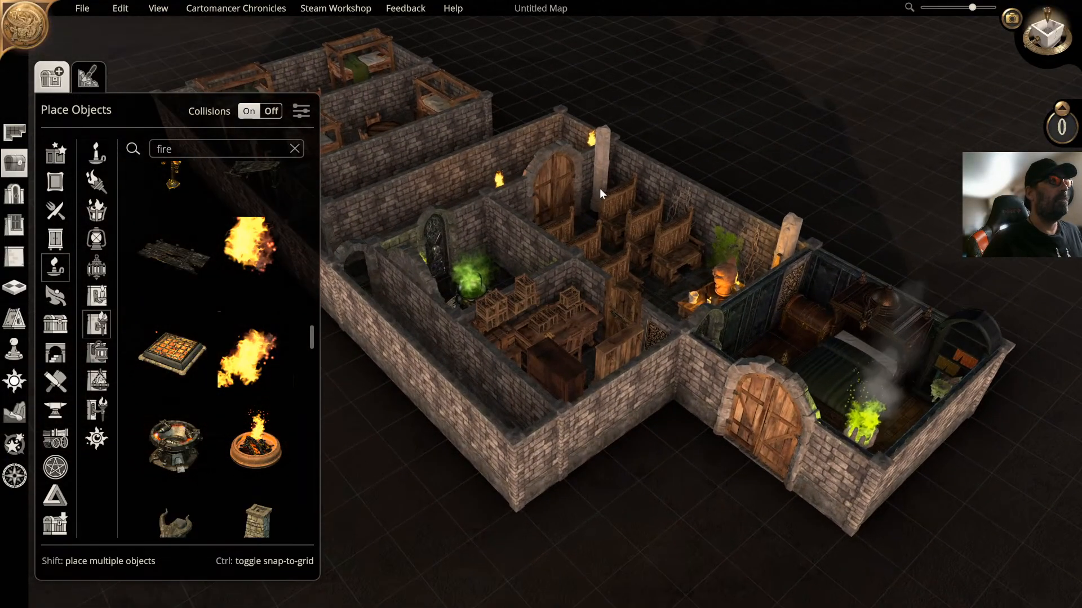
scroll(609, 218, "up", 3)
scroll(602, 178, "down", 1)
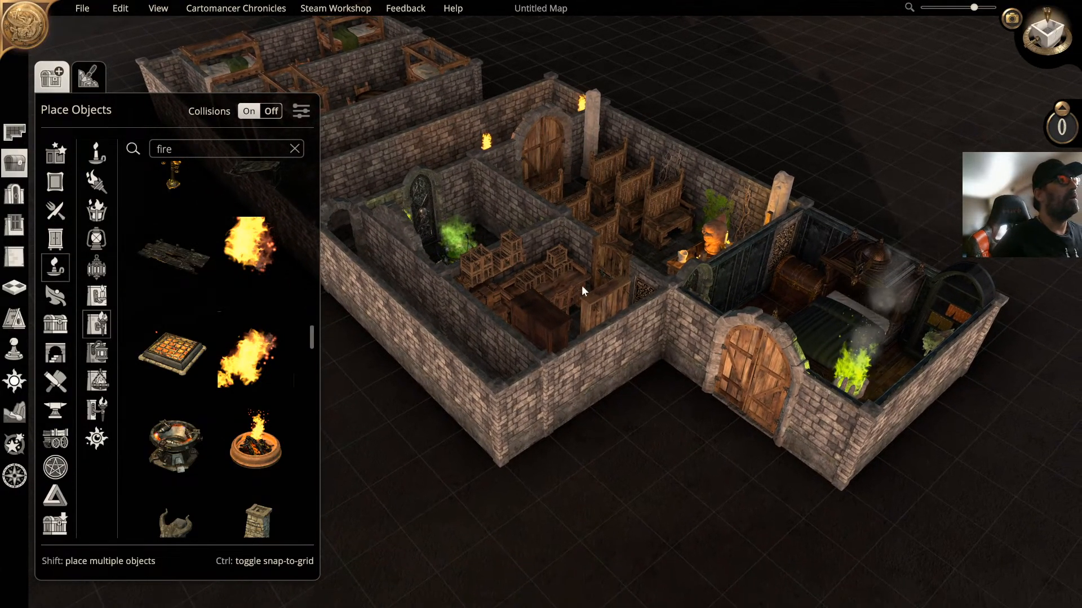
middle_click_drag(640, 248, 733, 208)
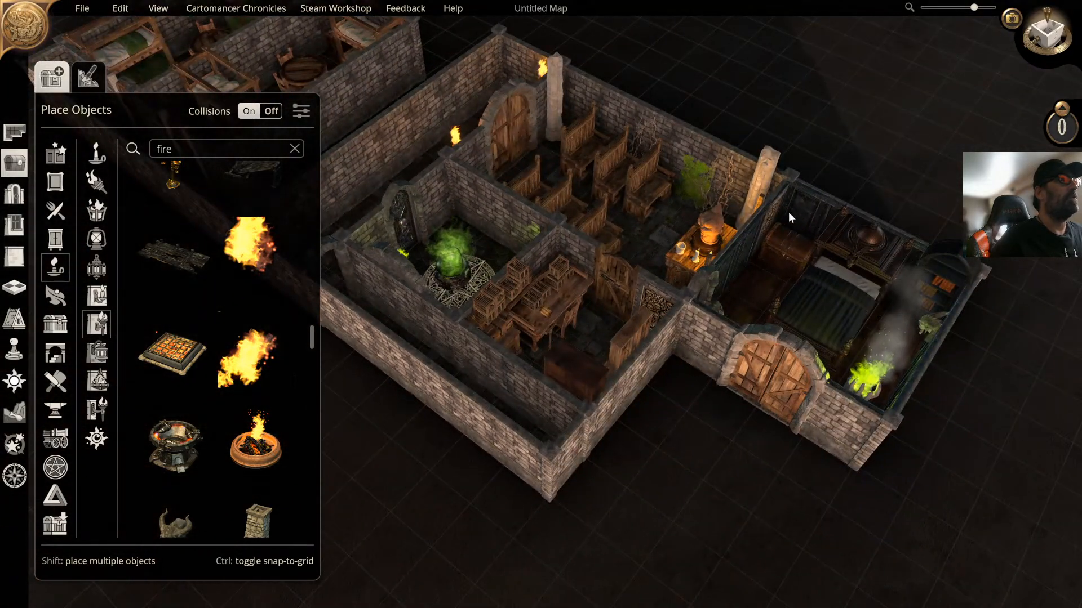
middle_click_drag(713, 252, 623, 350)
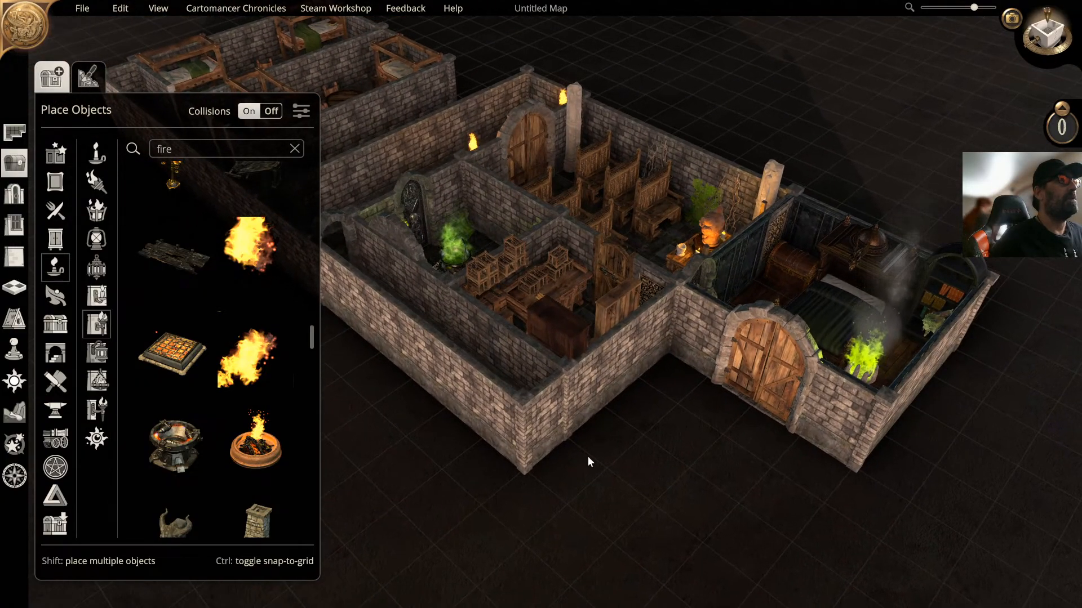
scroll(619, 388, "down", 2)
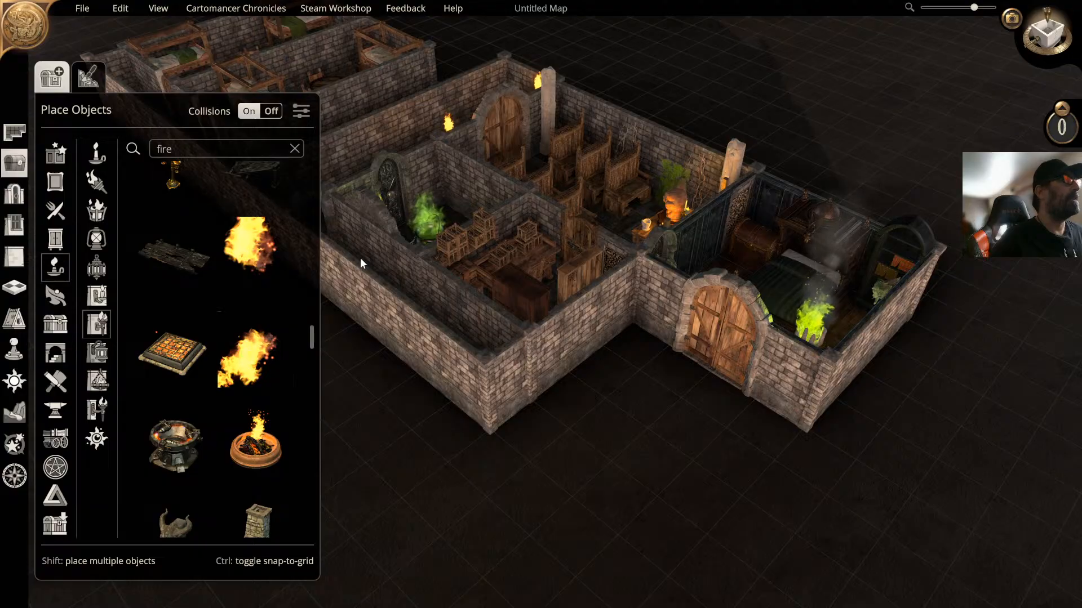
Step: Draw a Castle Dungeon room filling the open corner outside the bedroom's double door and build it
left_click(13, 138)
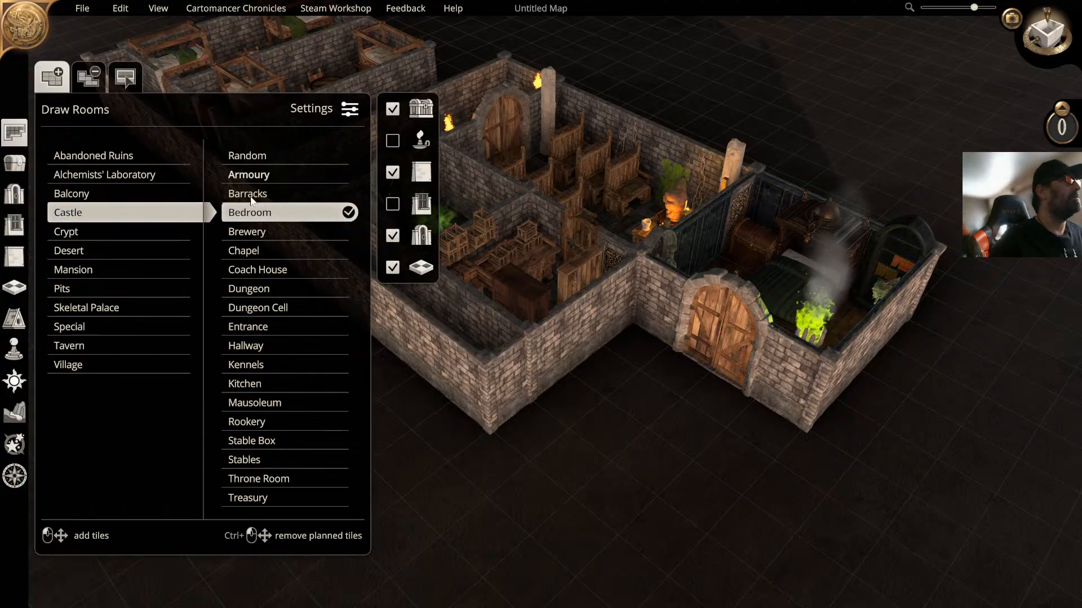
left_click(262, 291)
left_click_drag(519, 448, 749, 432)
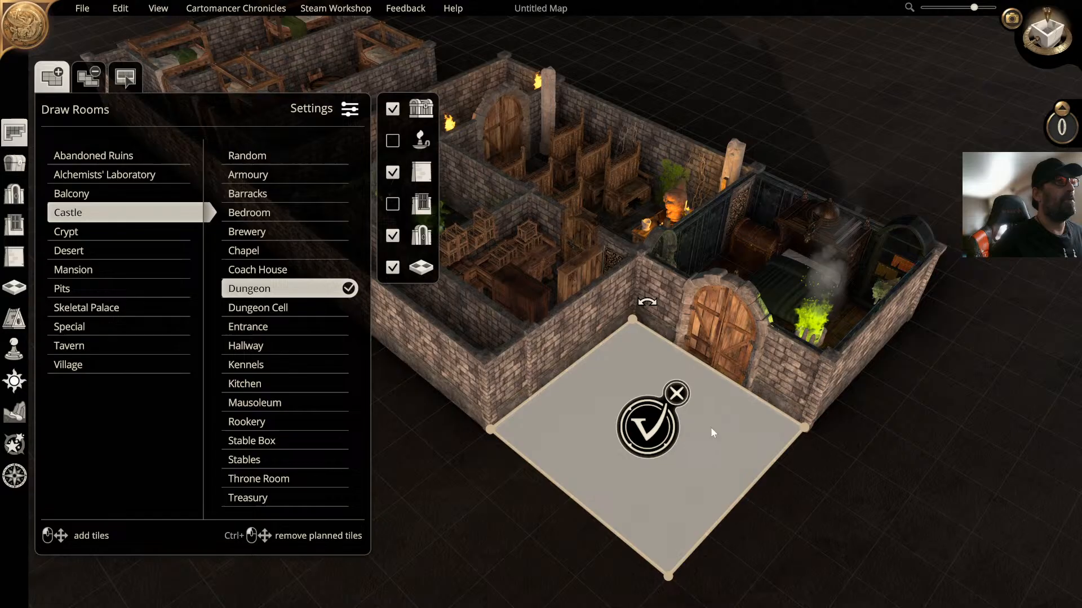
left_click(647, 429)
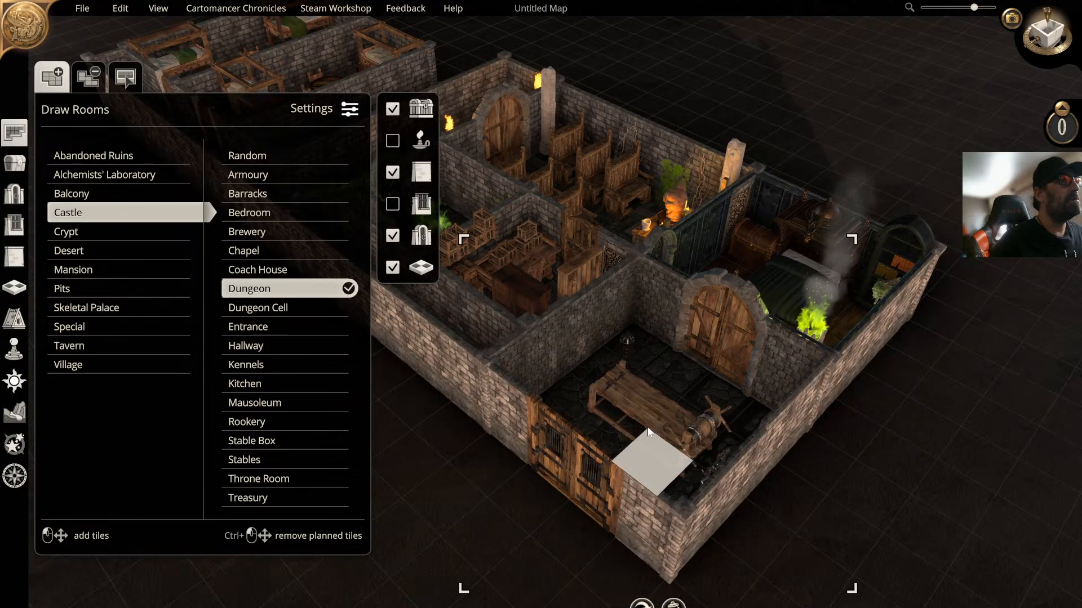
middle_click_drag(665, 393, 623, 381)
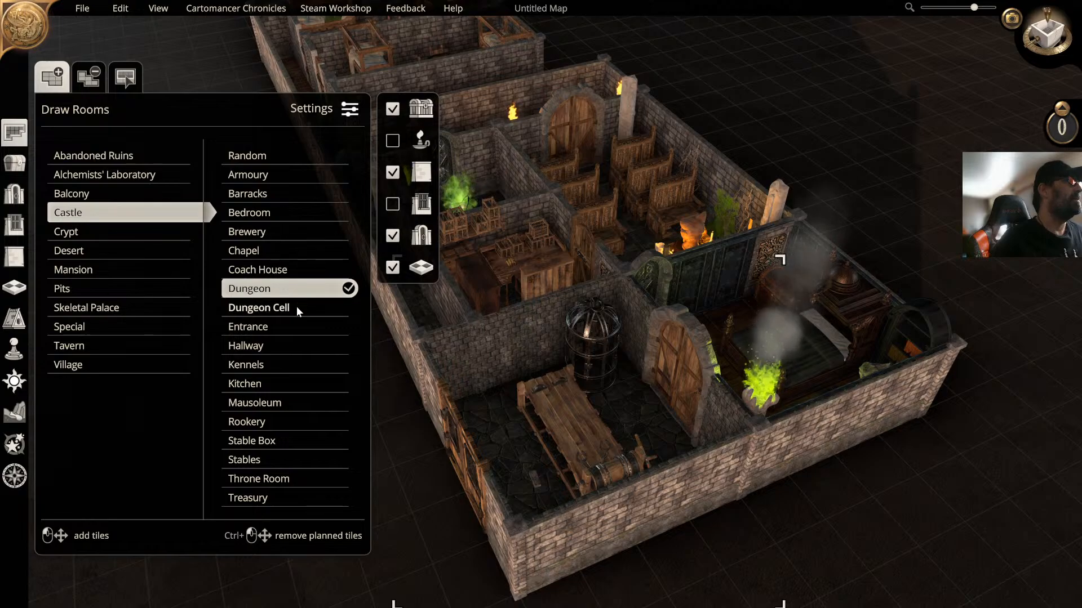
Step: Redraw the corner dungeon room outside the bedroom's double door as a Castle Hallway and build it
left_click(271, 345)
left_click_drag(523, 552, 606, 367)
left_click(579, 455)
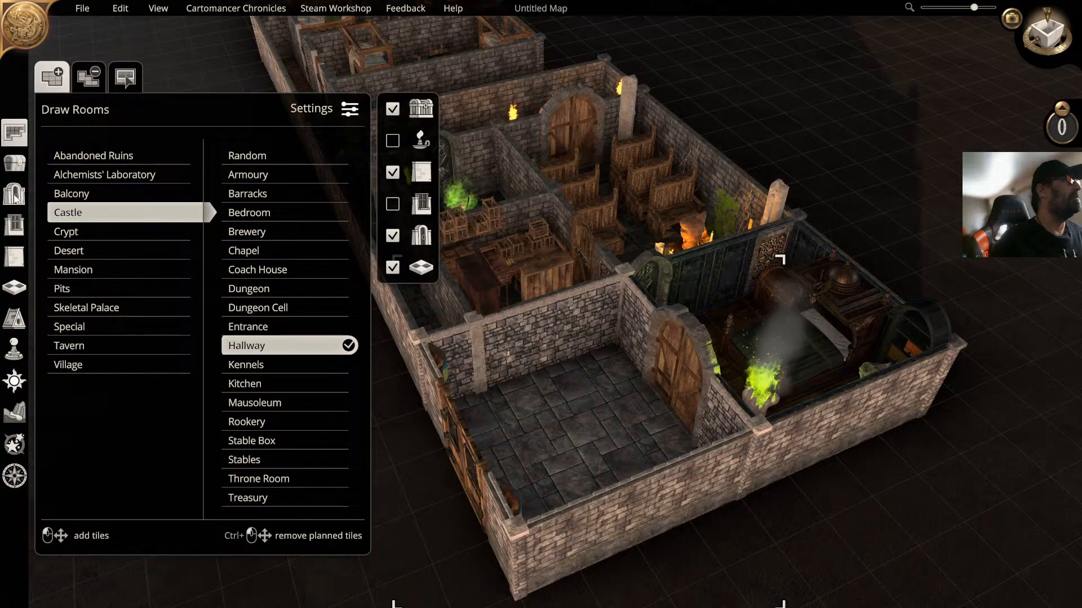
Step: Paint all walls of the new corner hallway with the dark grey stone brick wall from the stone walls
left_click(14, 256)
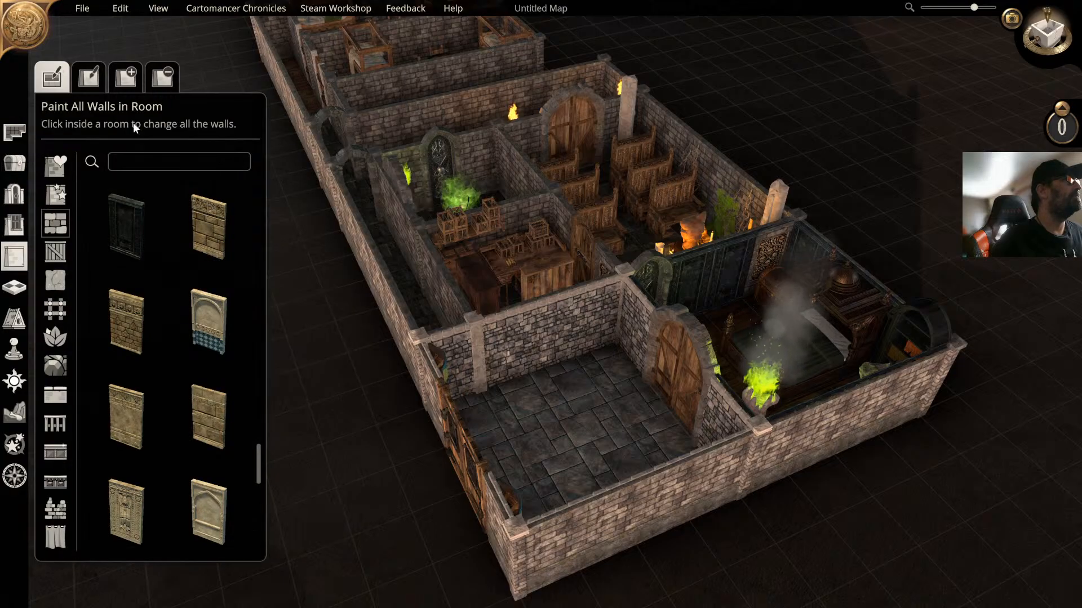
scroll(150, 246, "up", 3)
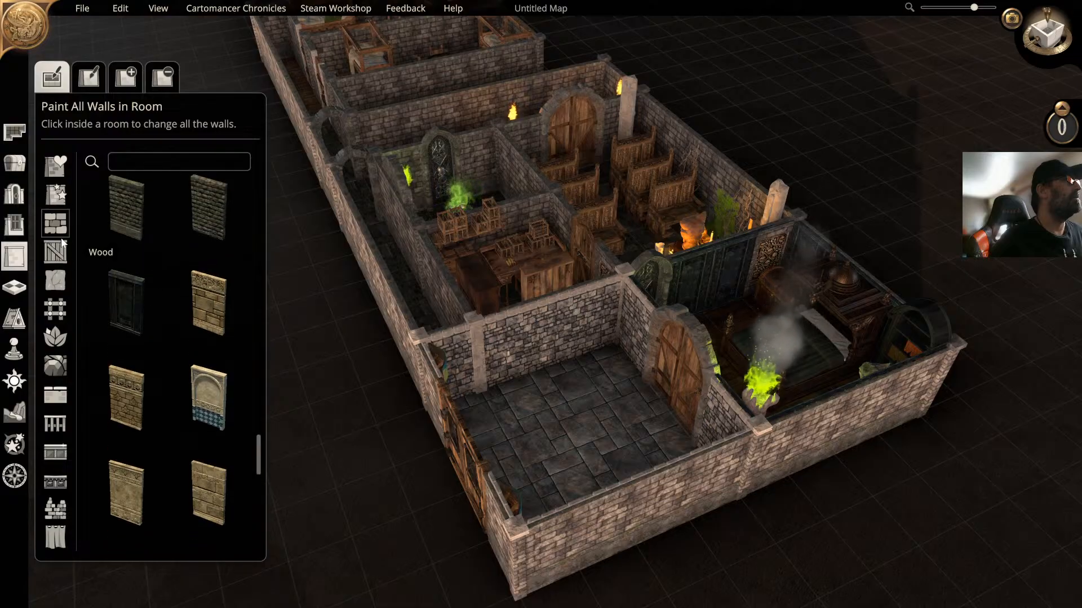
scroll(181, 220, "up", 1)
scroll(180, 221, "up", 1)
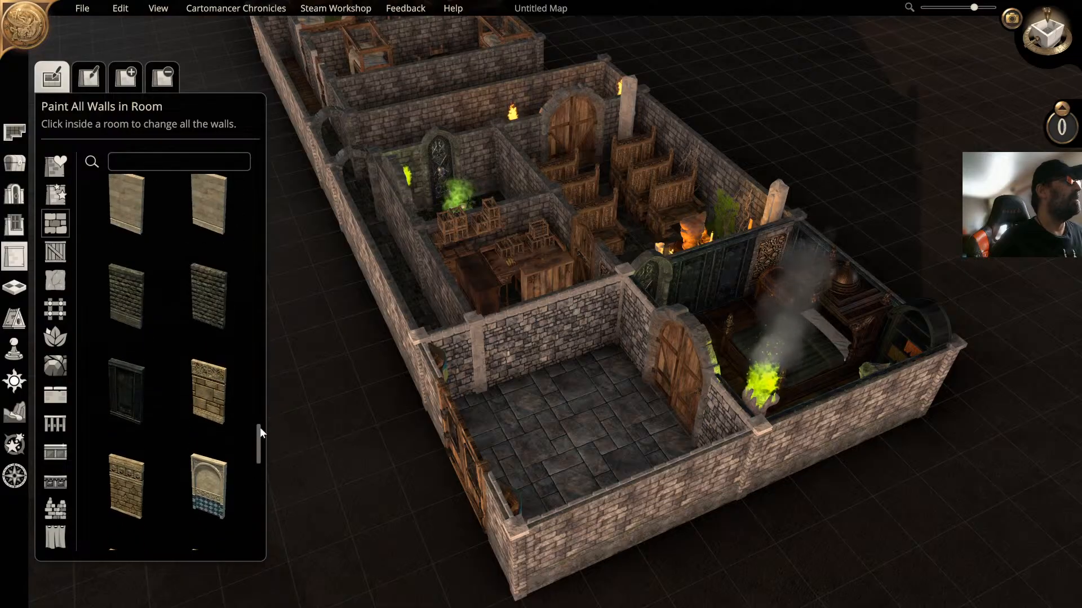
left_click_drag(259, 433, 259, 156)
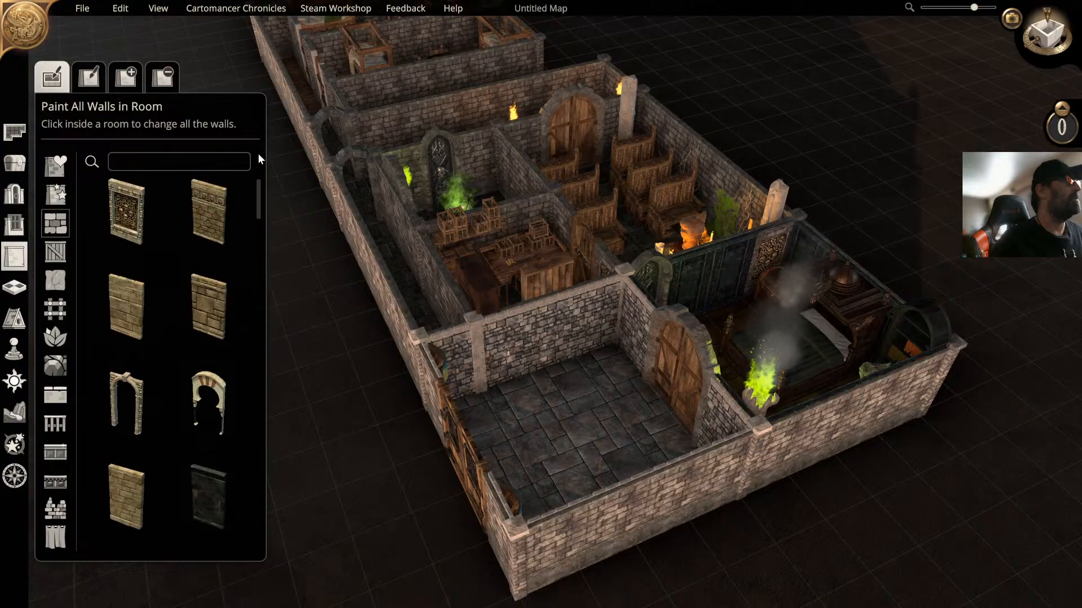
scroll(254, 192, "down", 5)
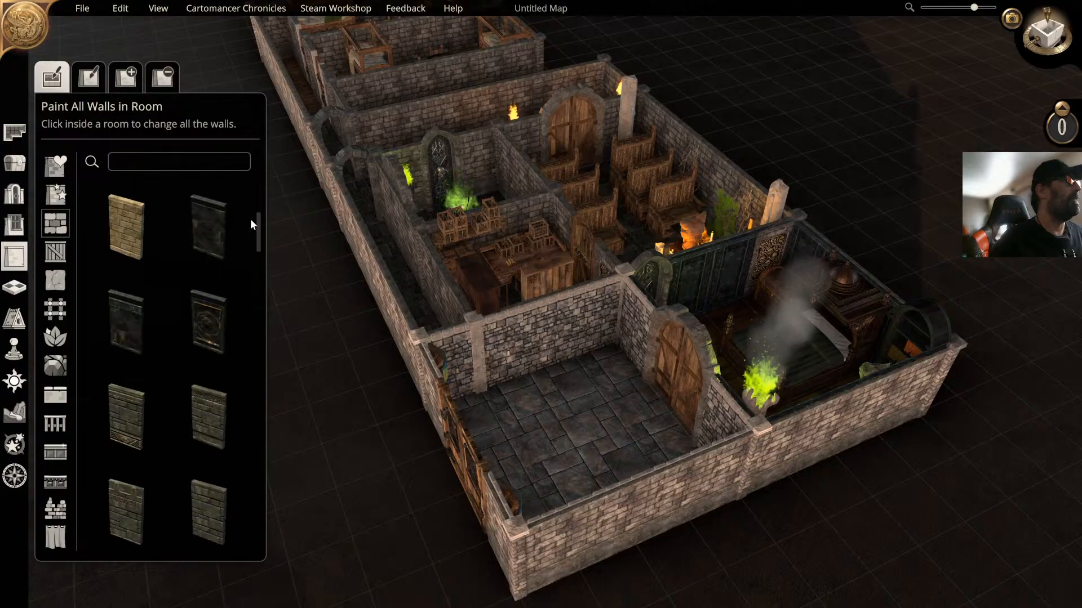
scroll(251, 220, "down", 3)
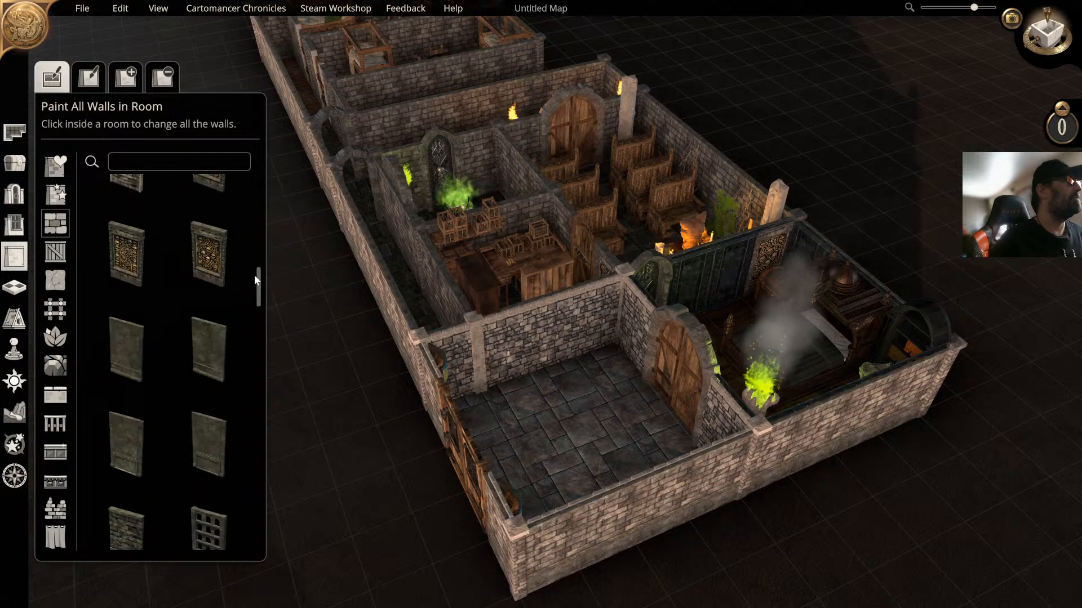
scroll(257, 288, "down", 3)
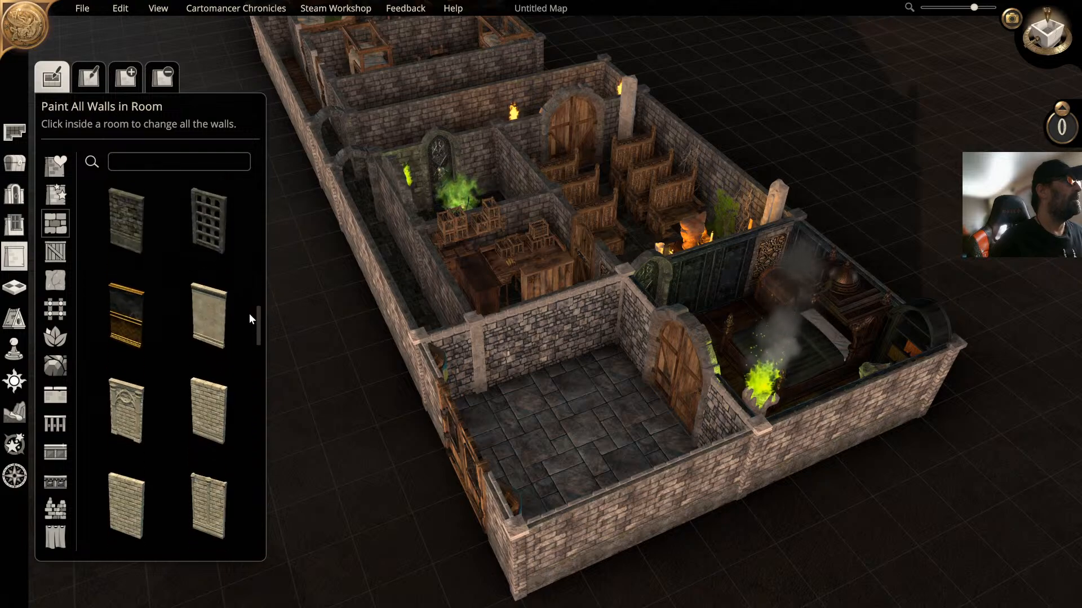
left_click(125, 225)
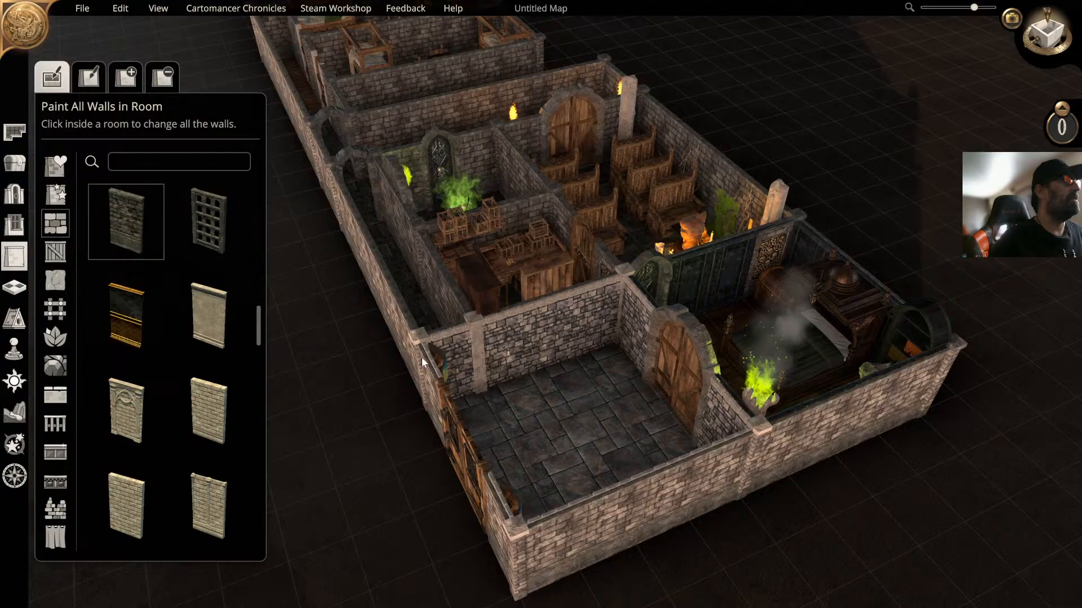
left_click(517, 346)
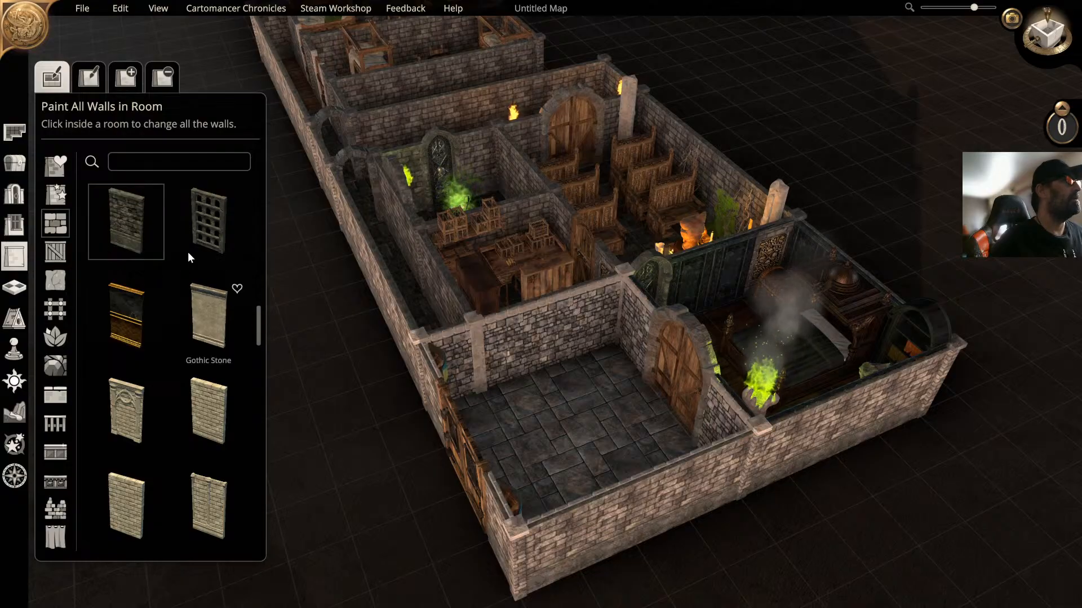
left_click(527, 367)
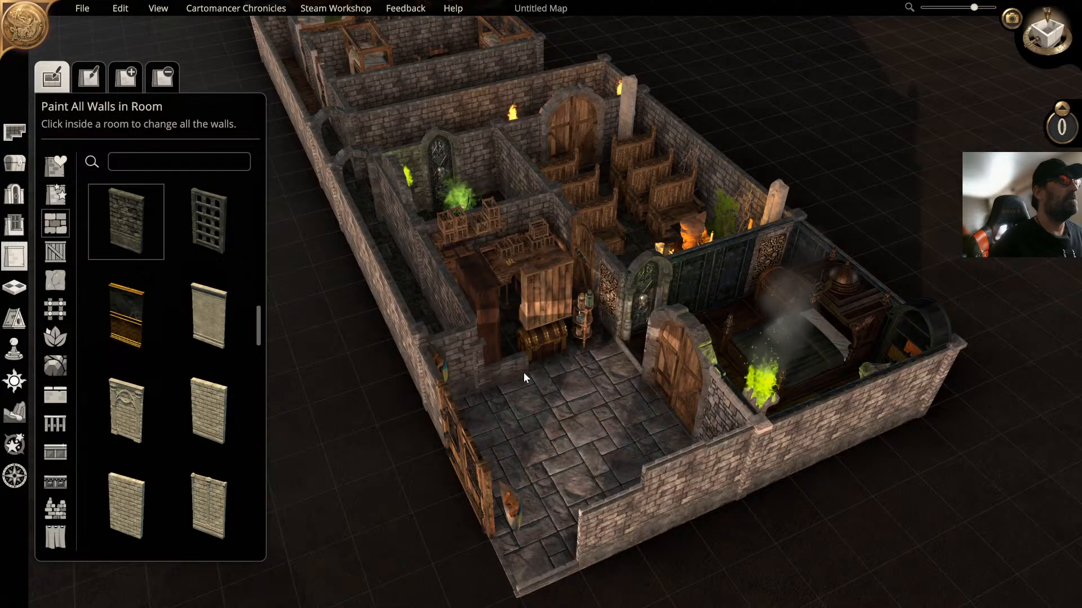
middle_click_drag(513, 367, 571, 362)
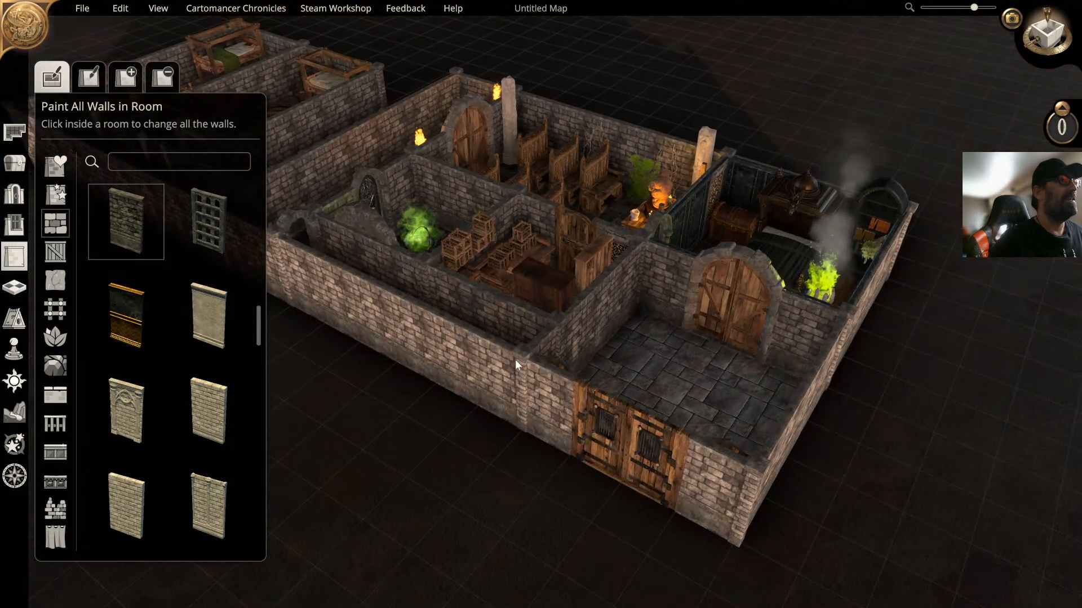
middle_click_drag(515, 359, 421, 278)
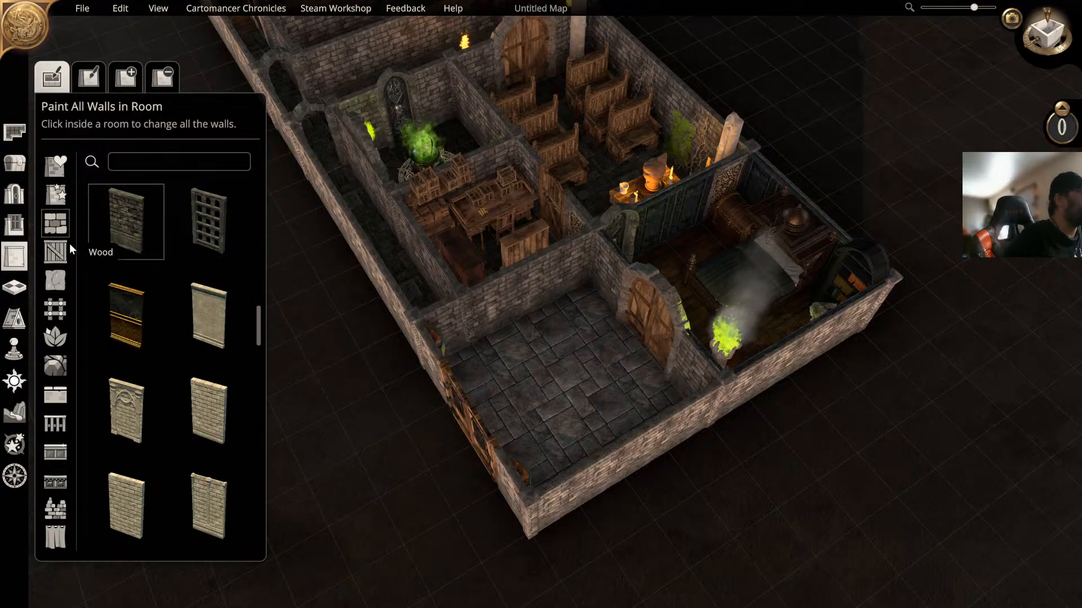
Step: Try the near-black and the brown bone-patterned floor tiles across the corner hallway
left_click(14, 288)
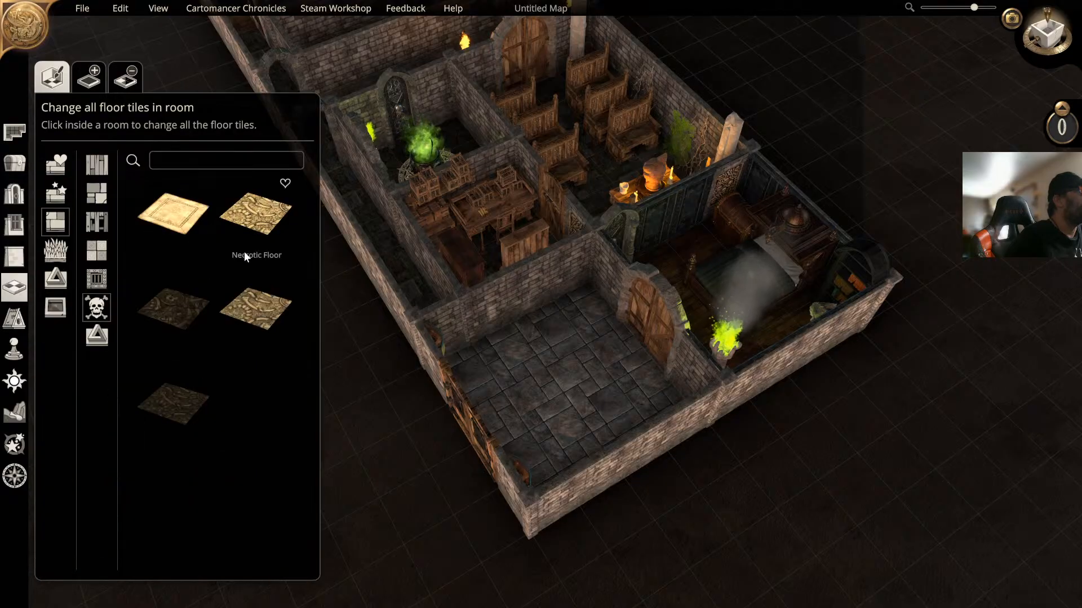
left_click(180, 306)
left_click(485, 386)
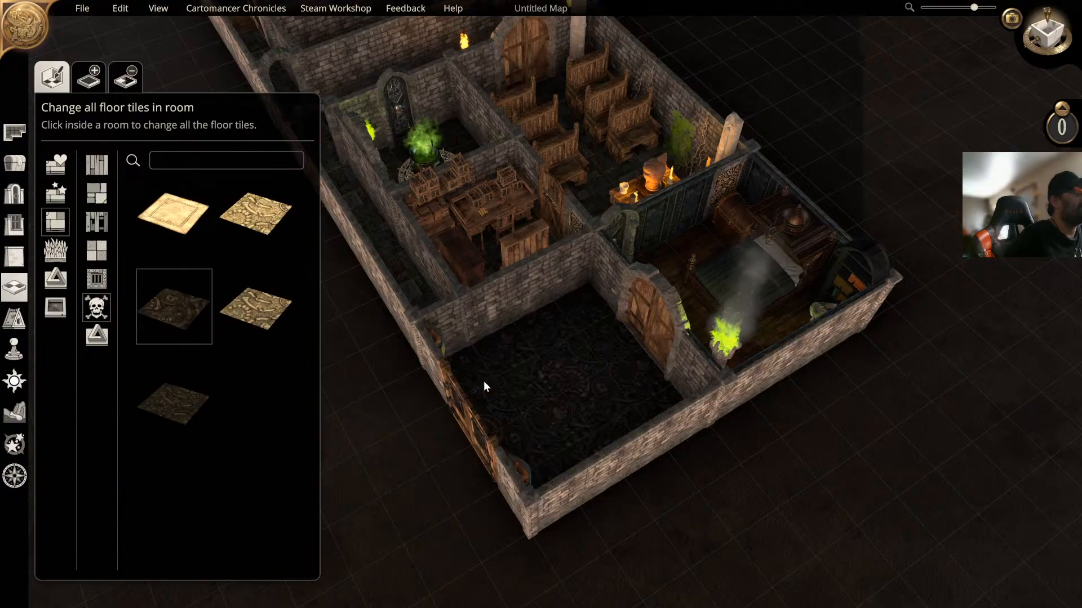
left_click(255, 307)
left_click(570, 377)
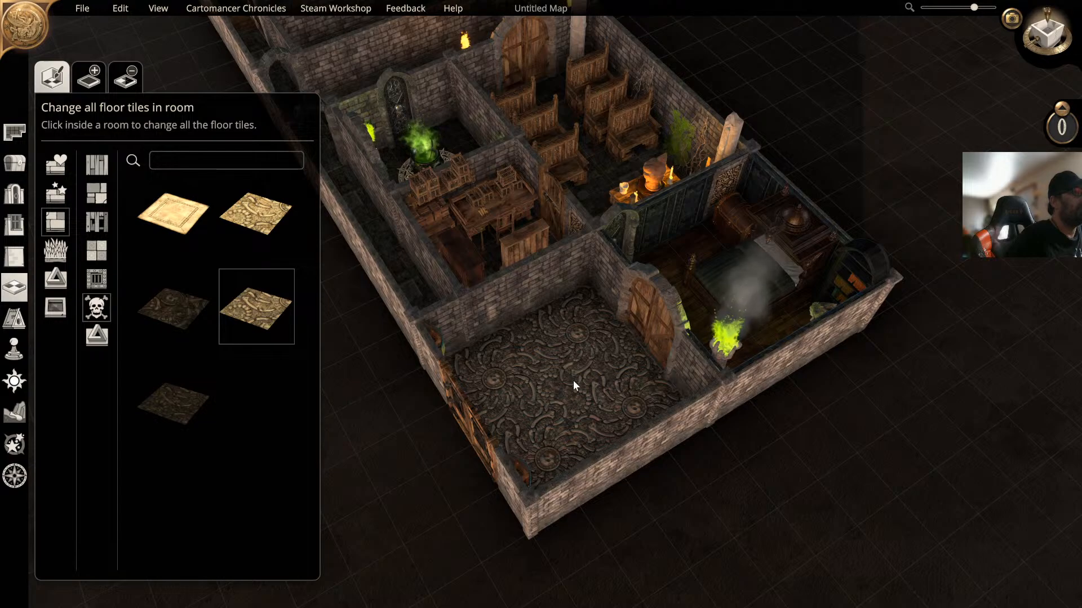
left_click(255, 211)
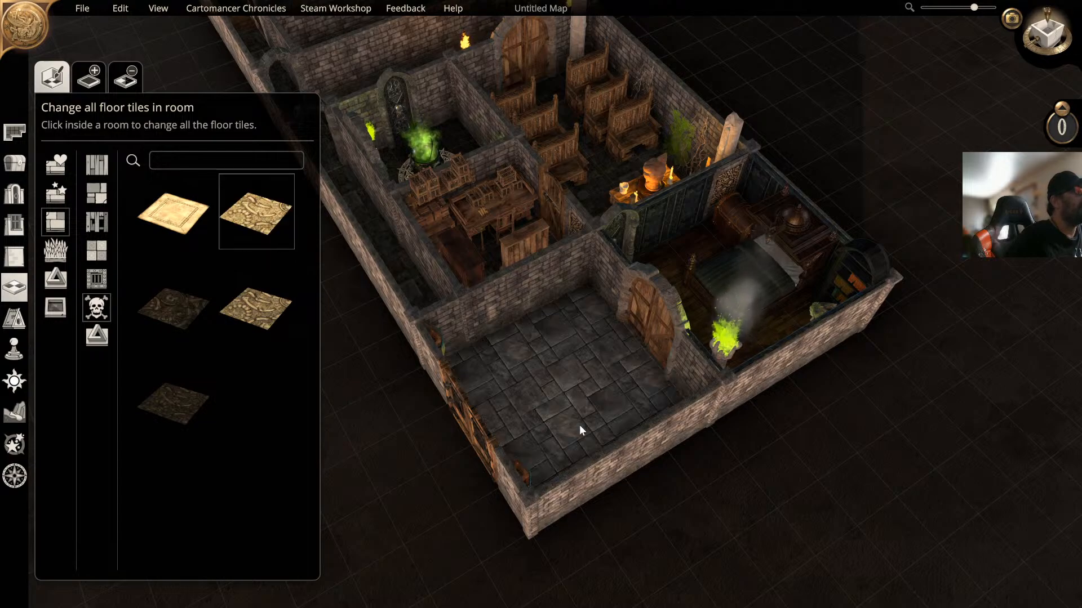
Step: Change the corner hallway's whole floor to the square stone tiles with an engraved border
left_click(172, 210)
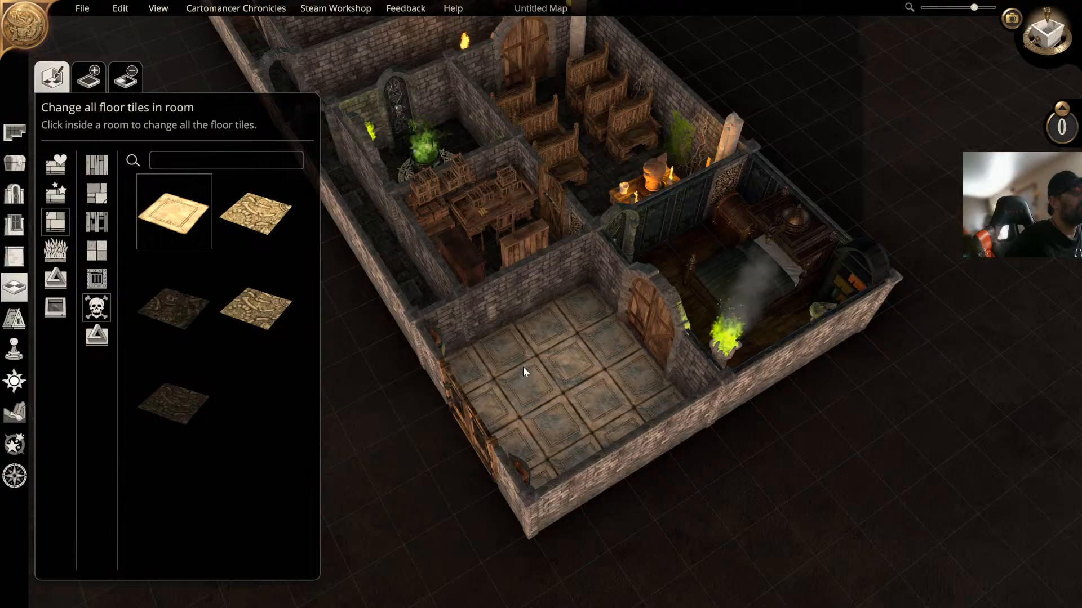
left_click(567, 370)
middle_click_drag(583, 374, 715, 314)
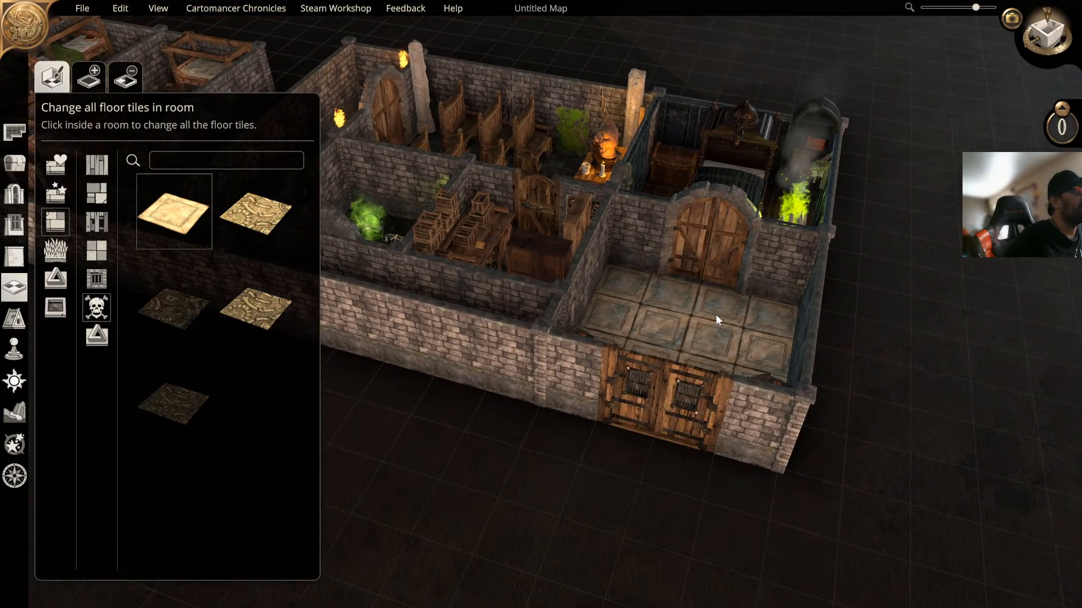
Step: Replace the wooden double door between the corner hallway and the bedroom with the golden arched double door
left_click(13, 196)
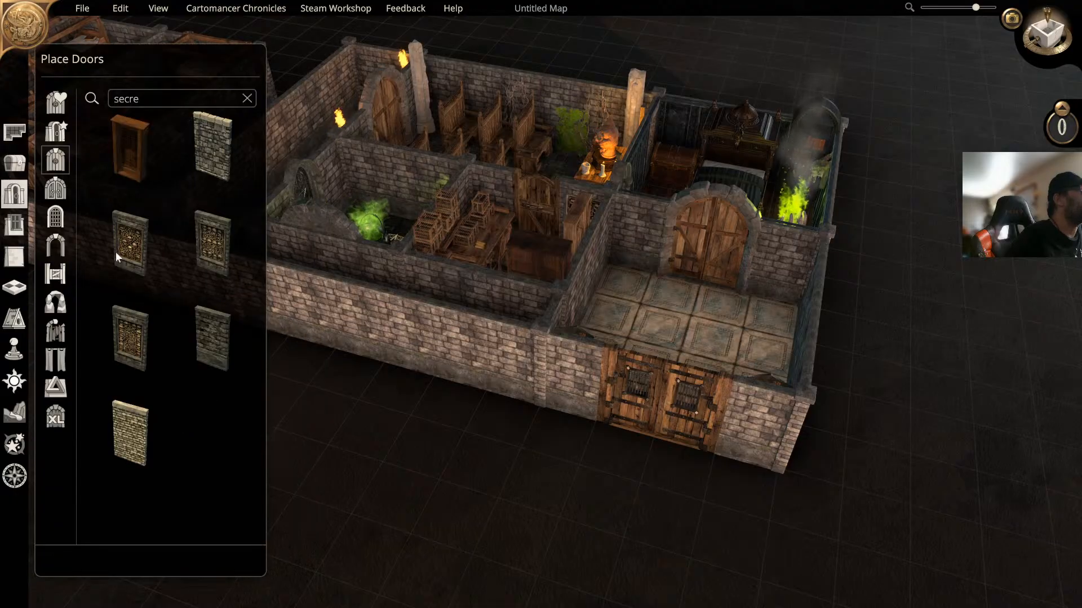
left_click(55, 189)
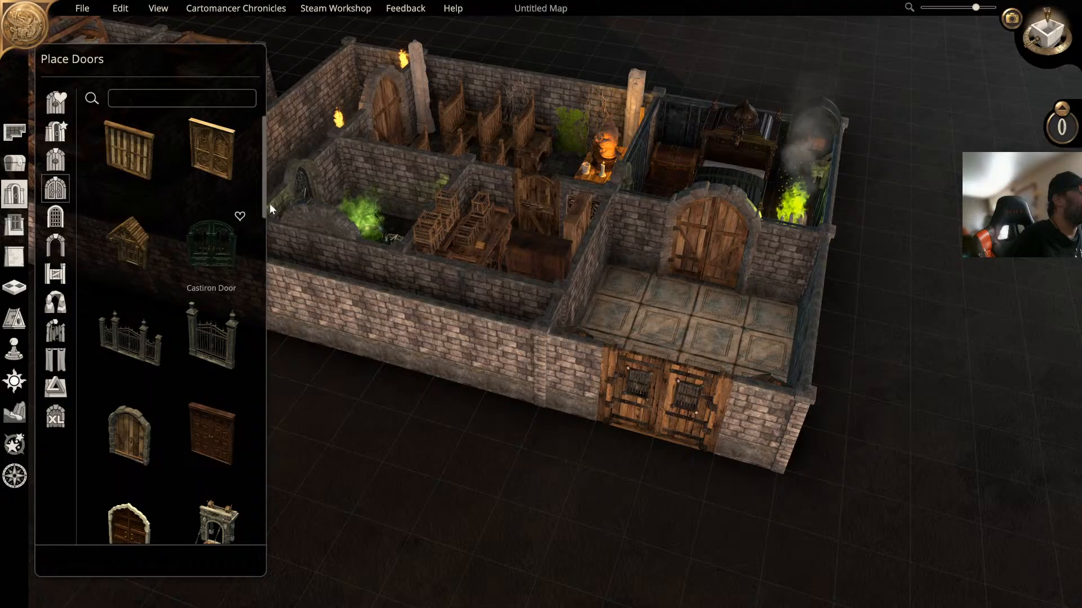
left_click_drag(263, 188, 241, 394)
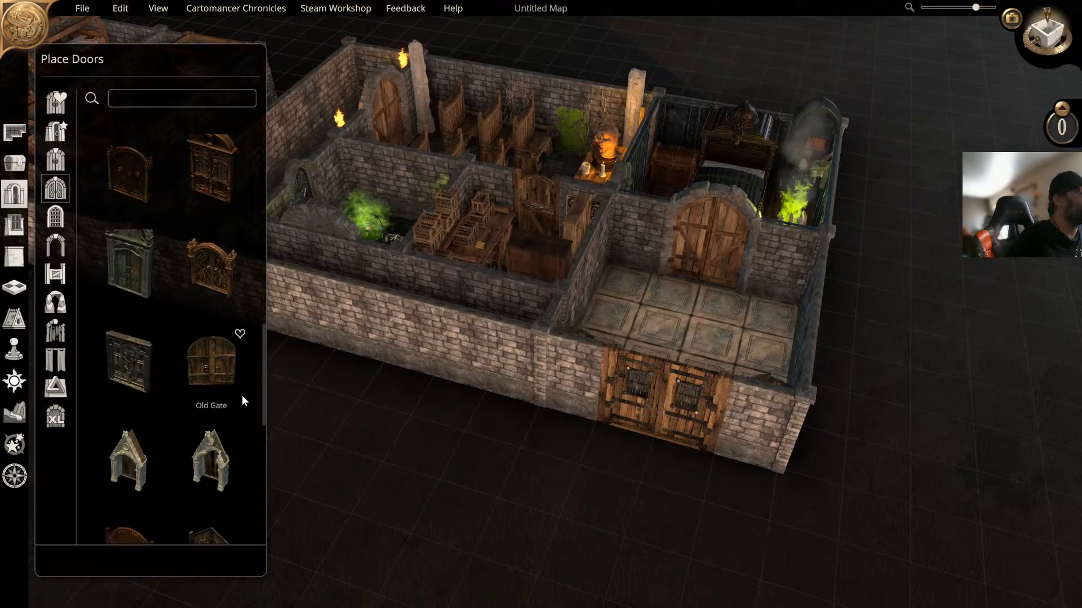
left_click(224, 275)
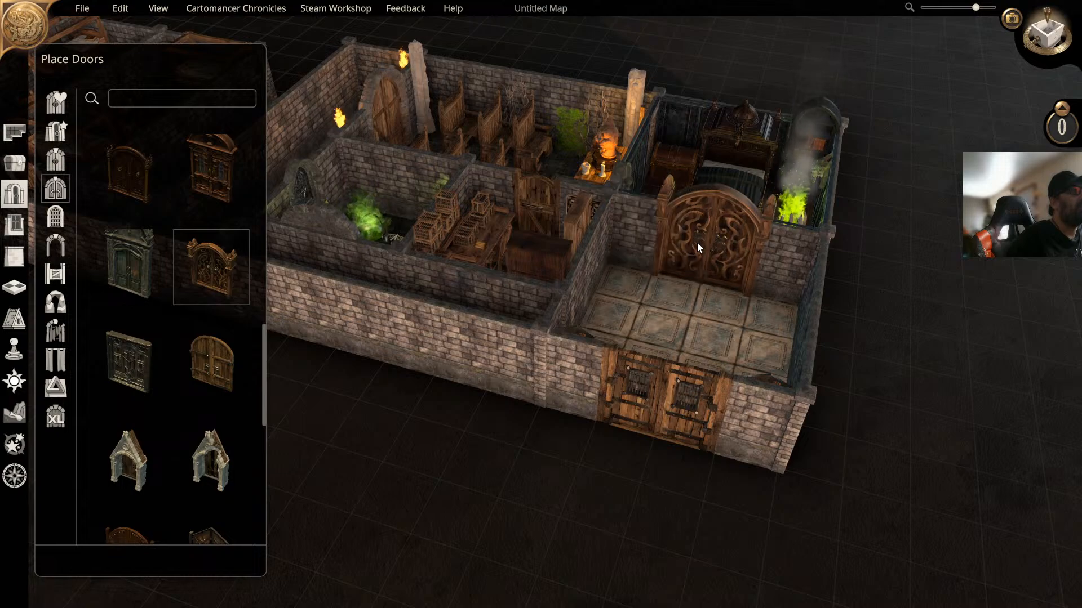
scroll(698, 243, "up", 1)
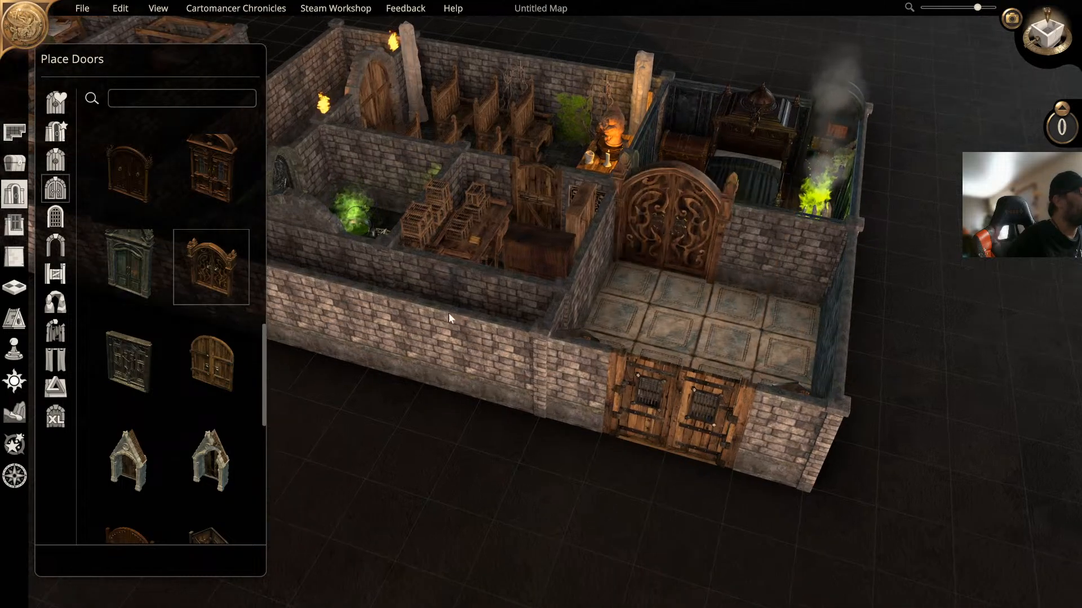
left_click_drag(264, 353, 253, 457)
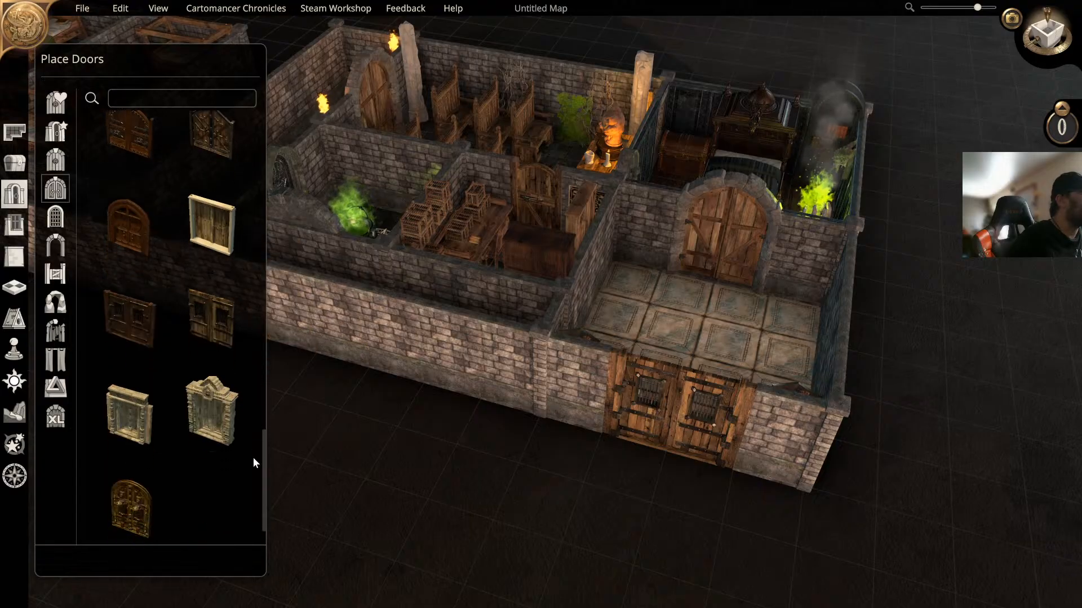
left_click(209, 136)
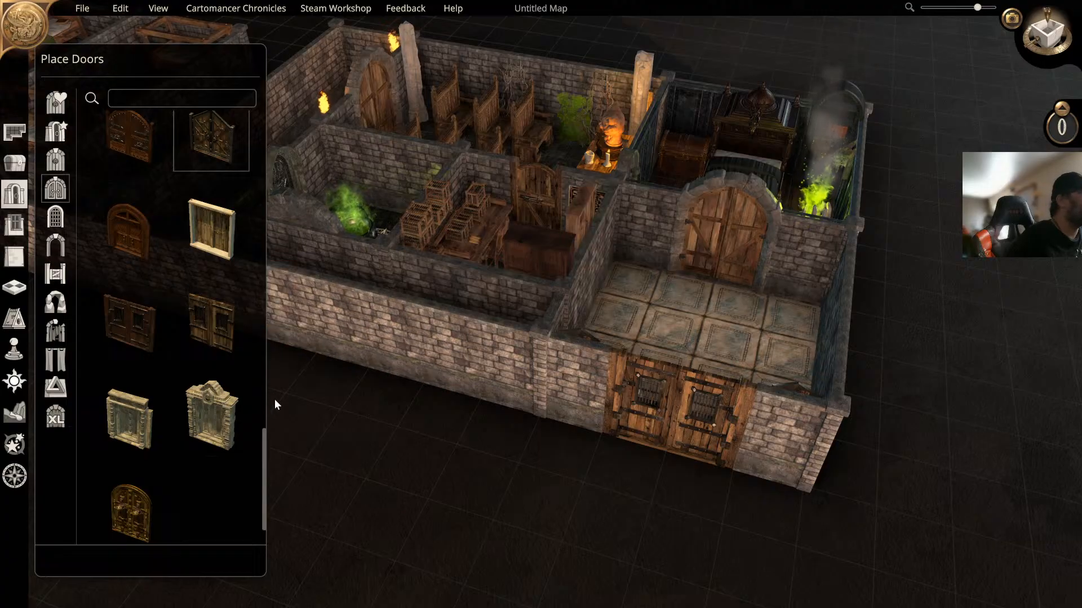
left_click(123, 506)
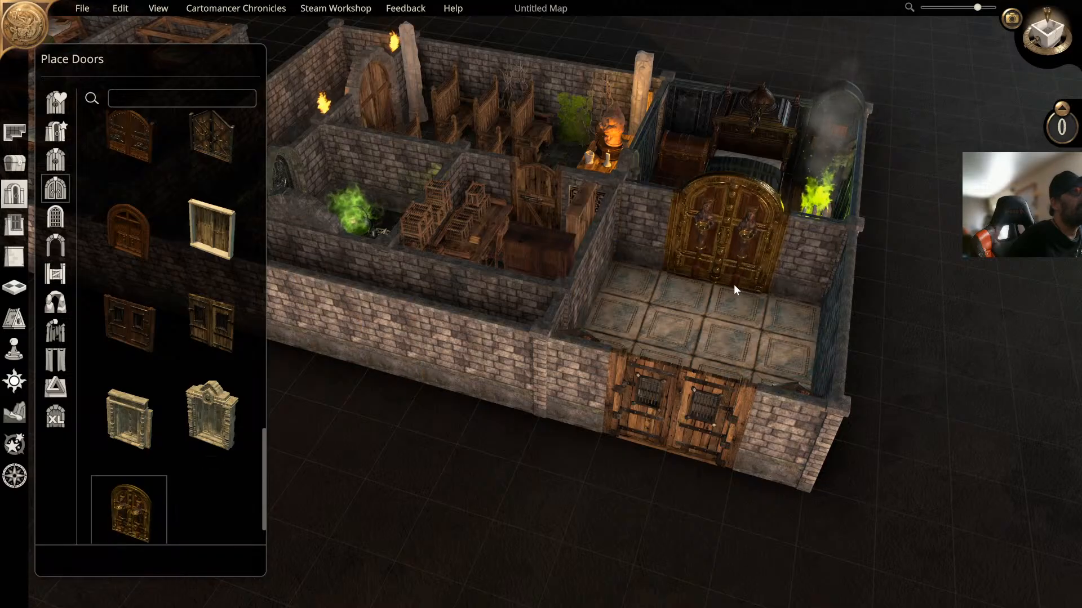
left_click(734, 285)
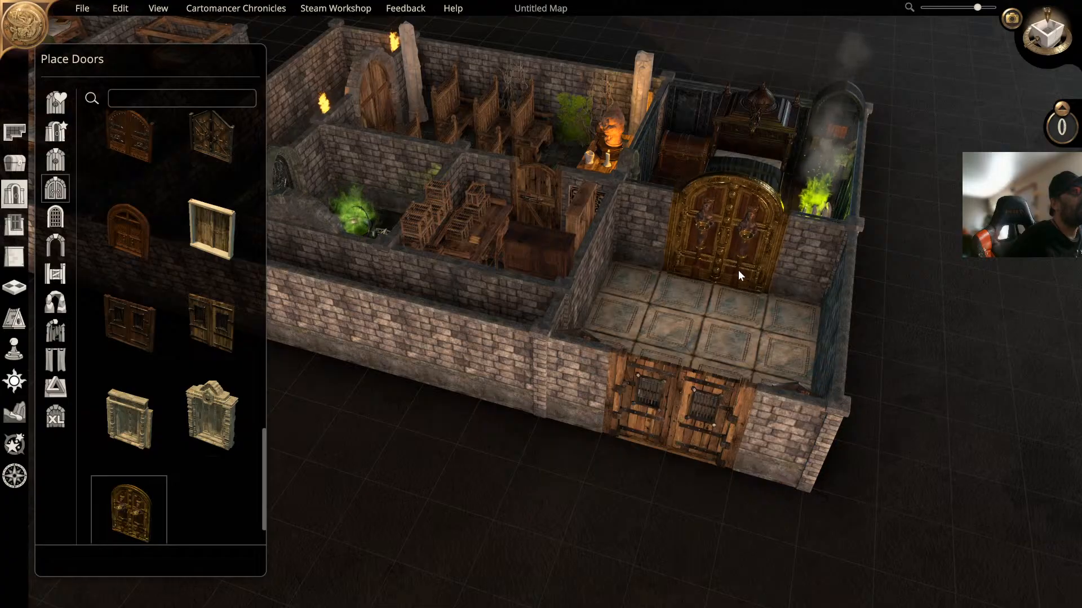
Step: Swap the golden bedroom door for the carved stone double door with an ornate pediment
left_click(213, 225)
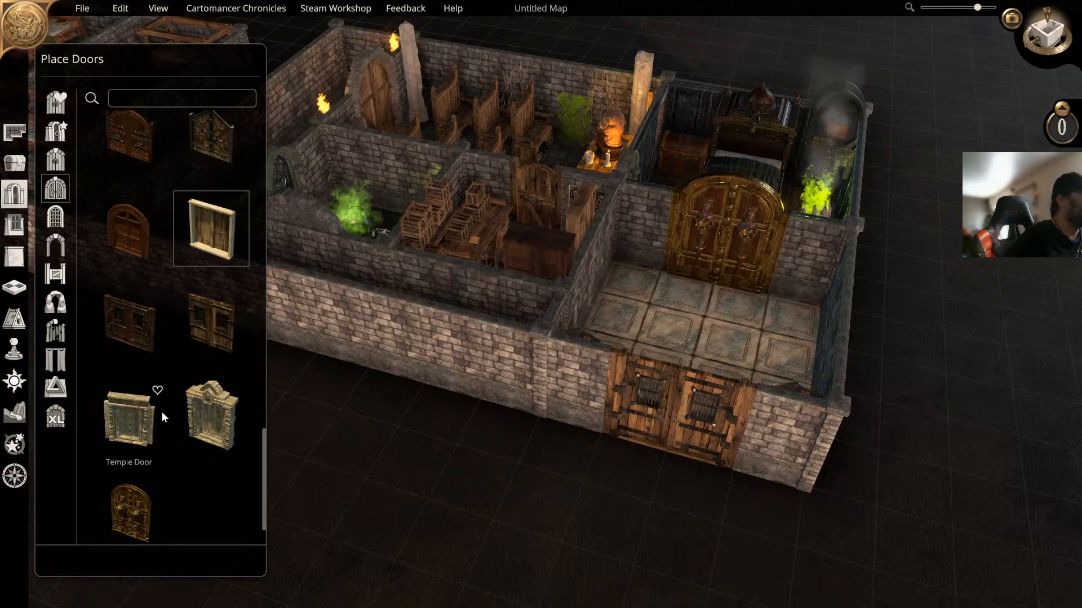
left_click(129, 509)
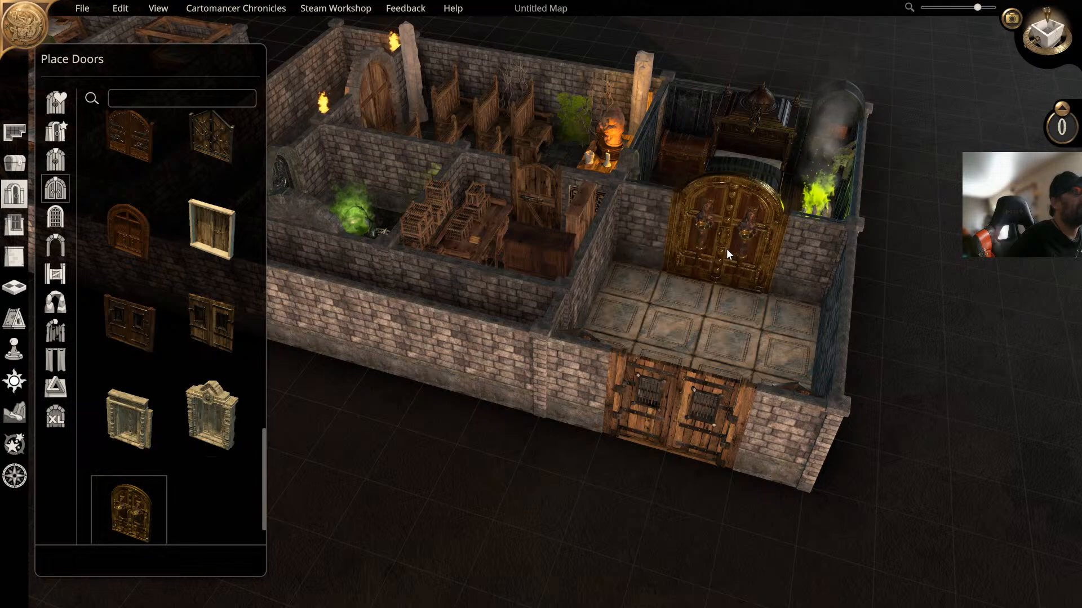
left_click(740, 236)
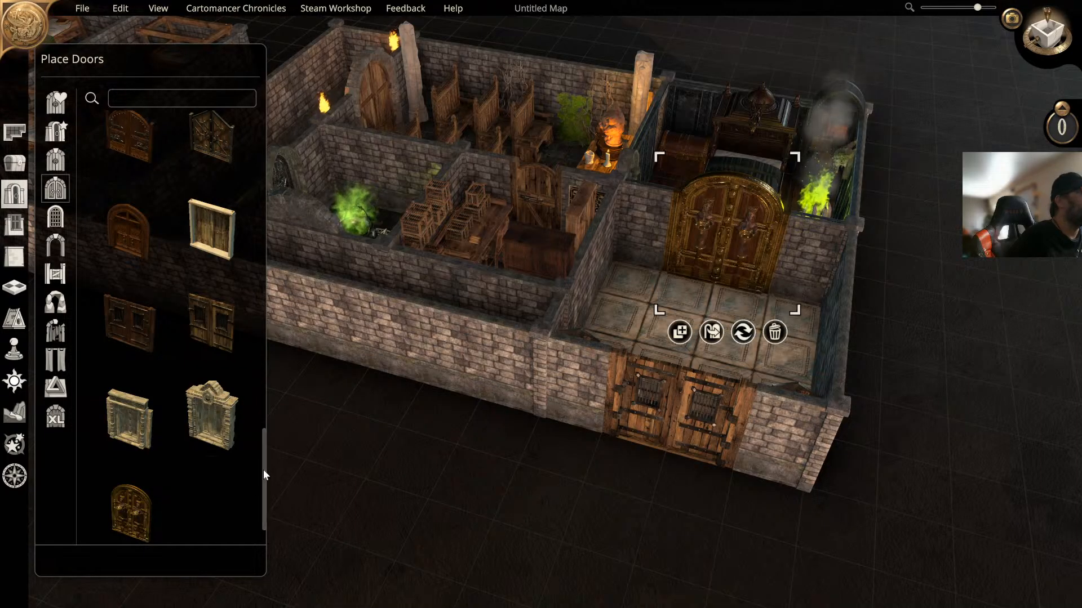
left_click(212, 418)
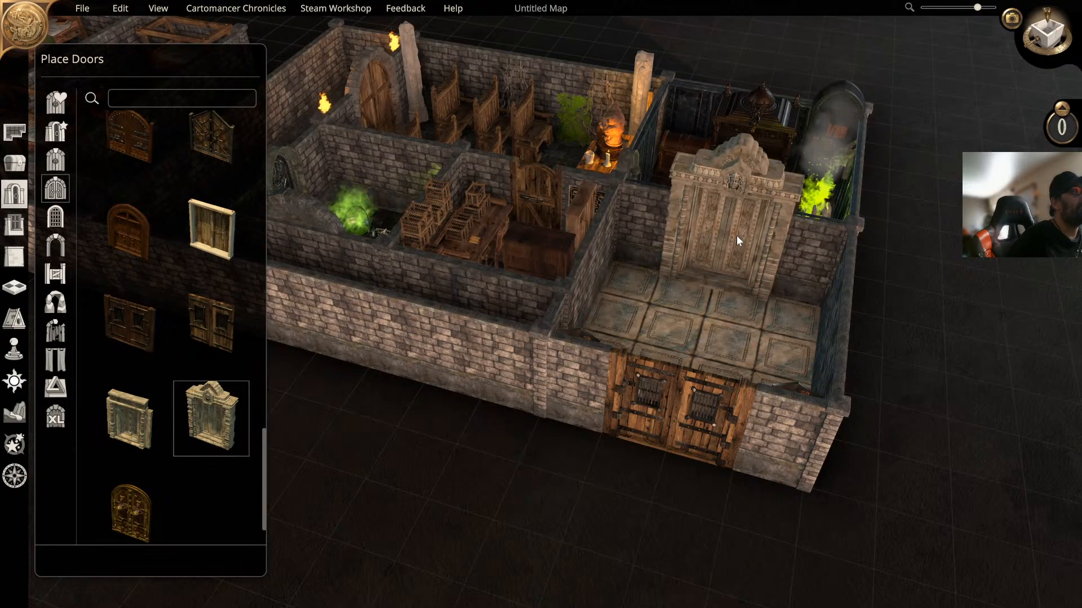
left_click(736, 236)
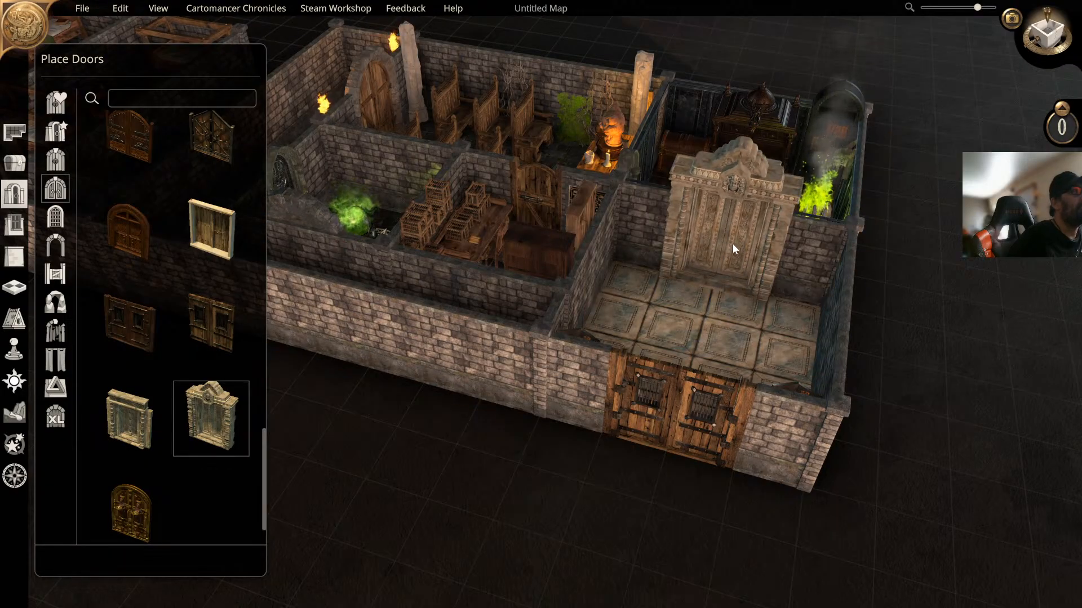
Step: Try the red and blue colour options on the bed in the dark-themed bedroom and return it to black
left_click(725, 221)
left_click(733, 267)
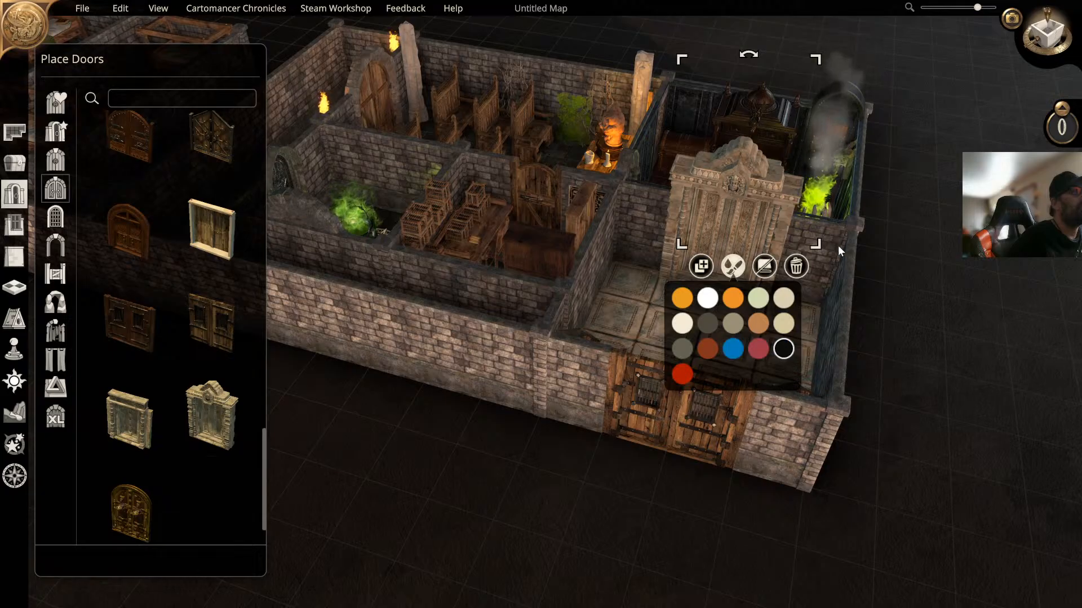
right_click_drag(829, 268, 832, 300)
middle_click_drag(833, 300, 627, 280)
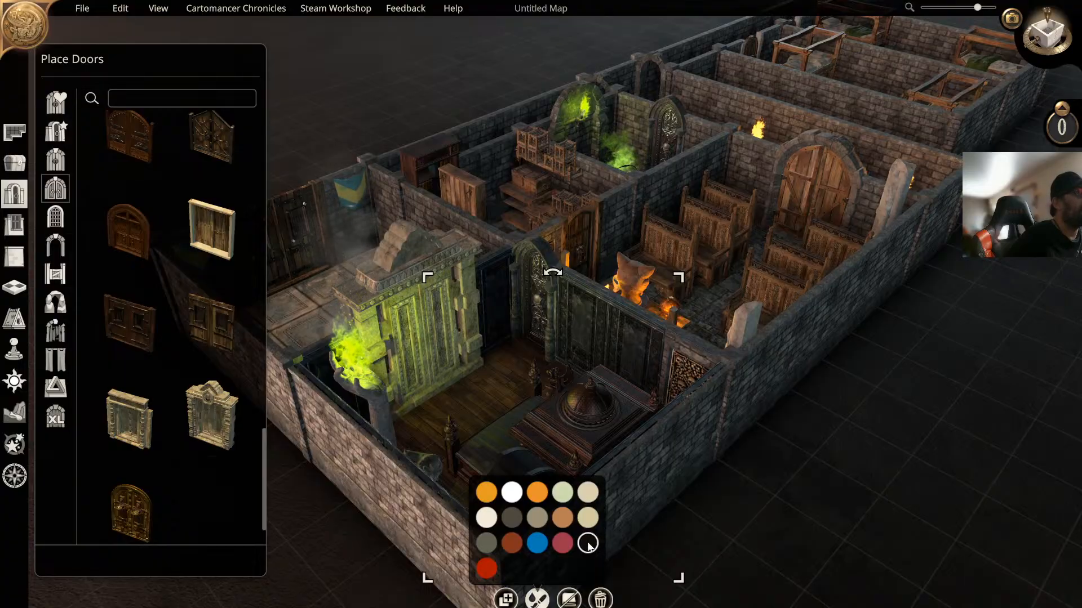
left_click(563, 542)
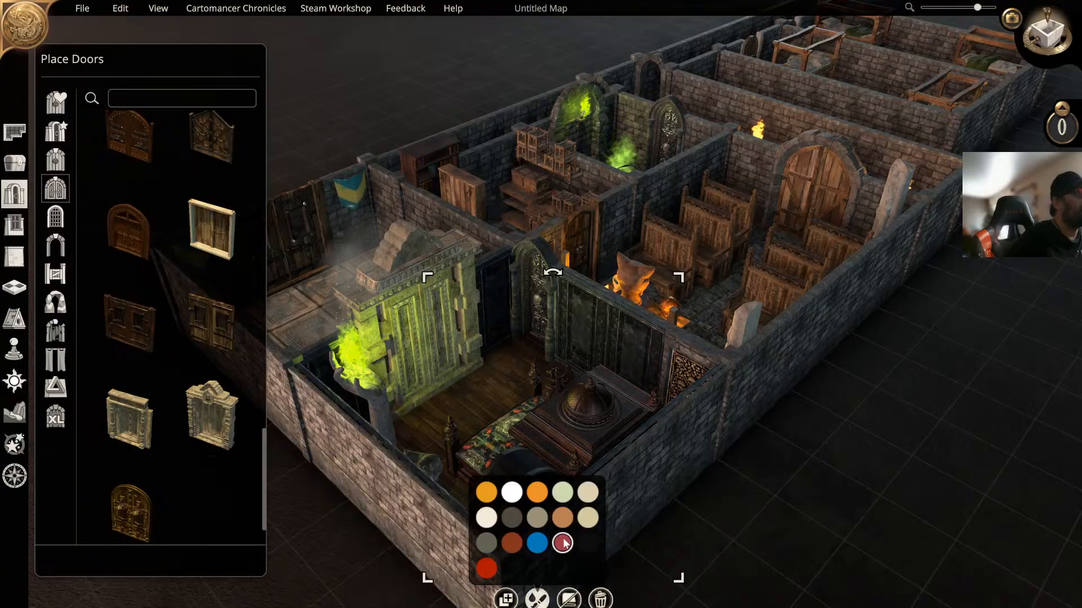
left_click(537, 540)
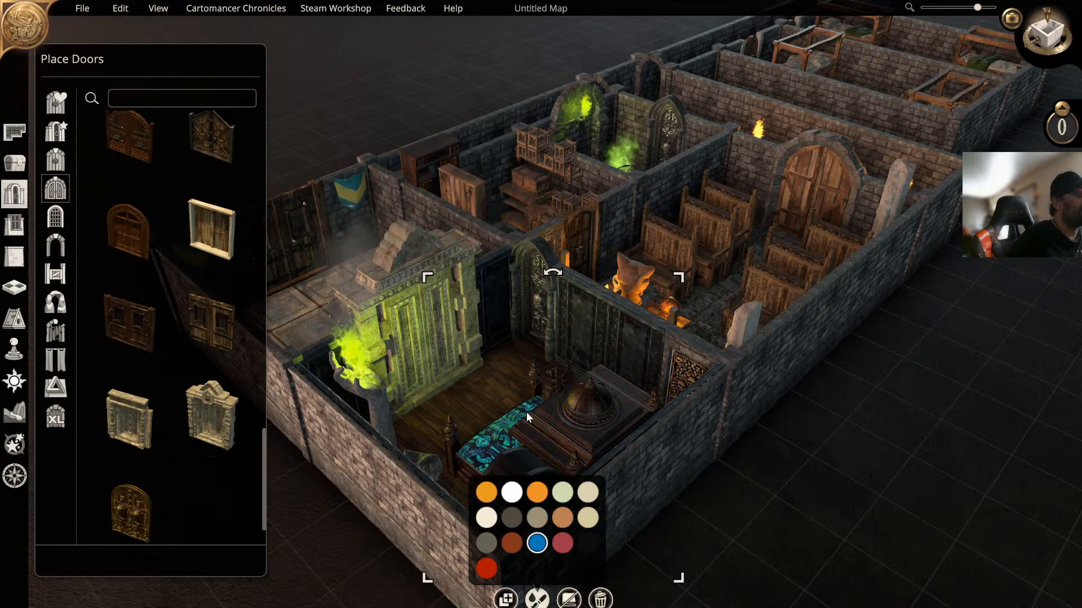
left_click(588, 543)
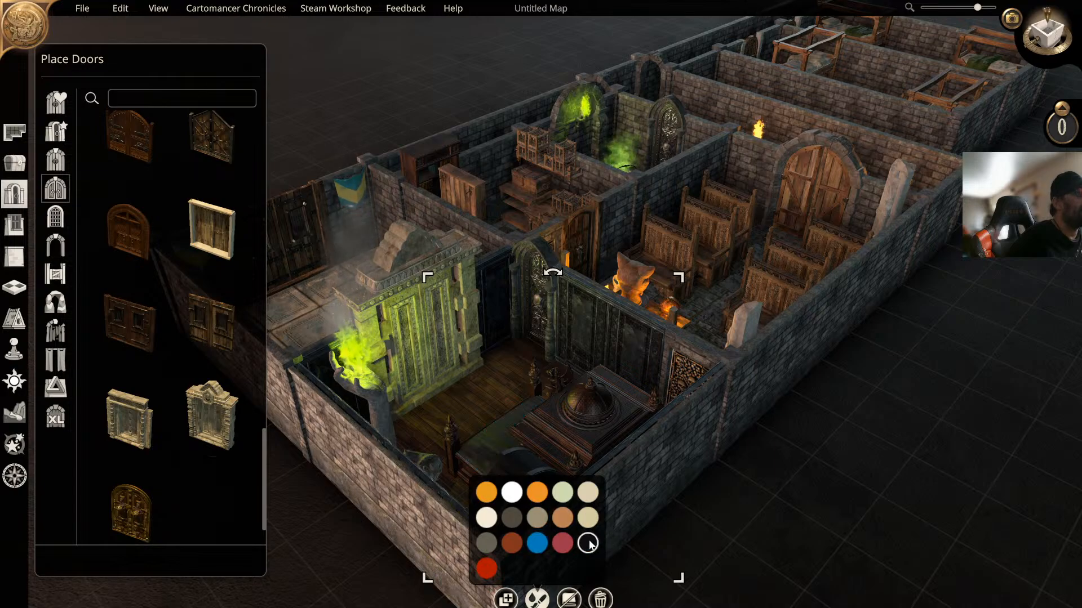
Step: Replace the carved stone double door between the corner hallway and the bedroom with the Gothic Wood double door
left_click(397, 249)
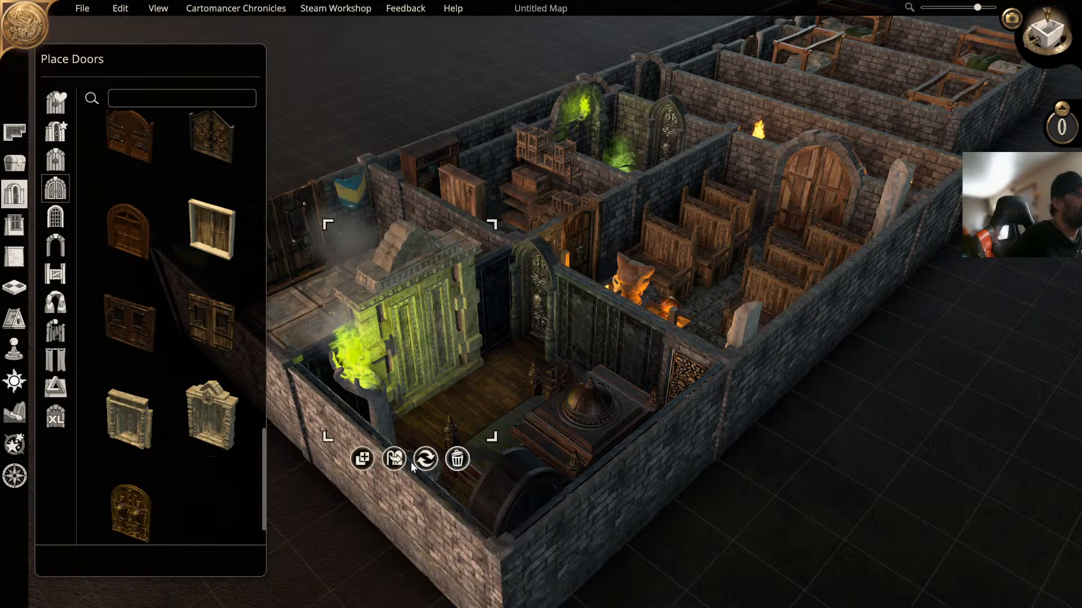
right_click_drag(448, 353, 553, 349)
middle_click_drag(553, 350, 745, 347)
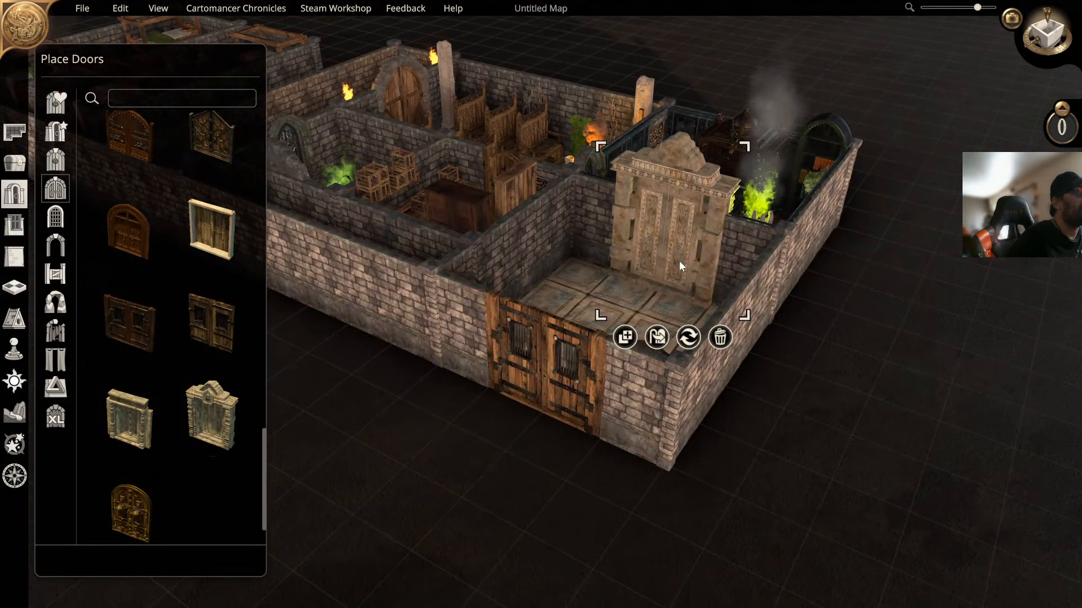
key("Escape")
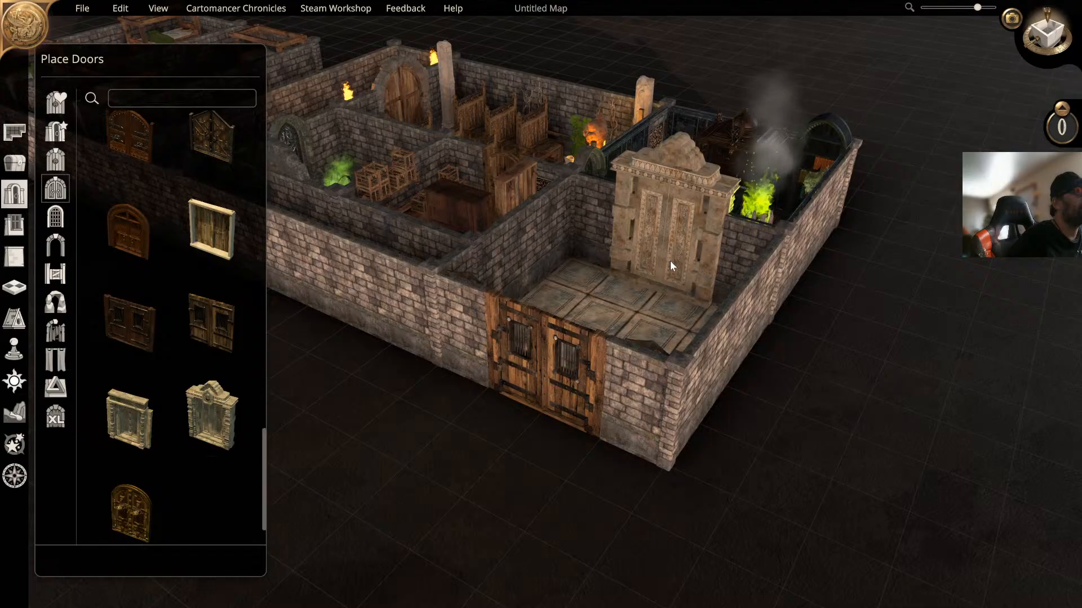
scroll(662, 216, "up", 1)
left_click(668, 175)
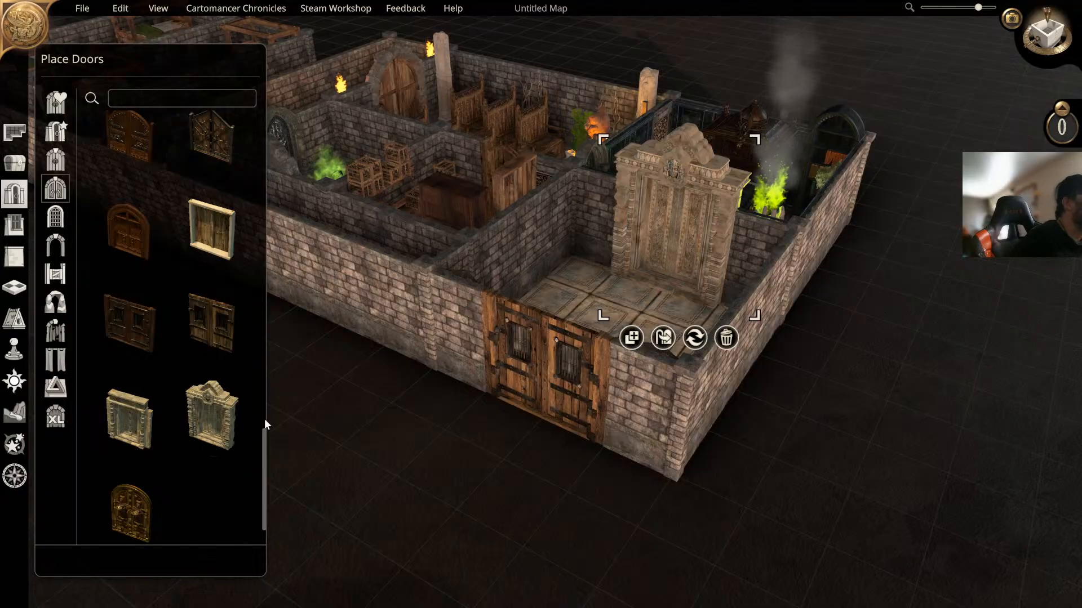
left_click_drag(263, 469, 255, 332)
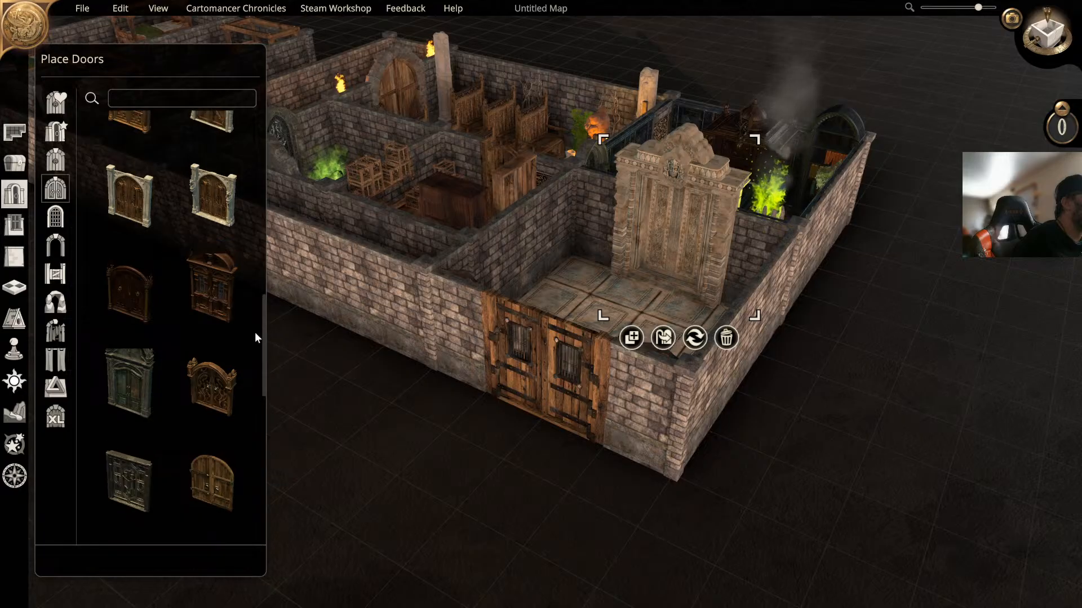
left_click(153, 282)
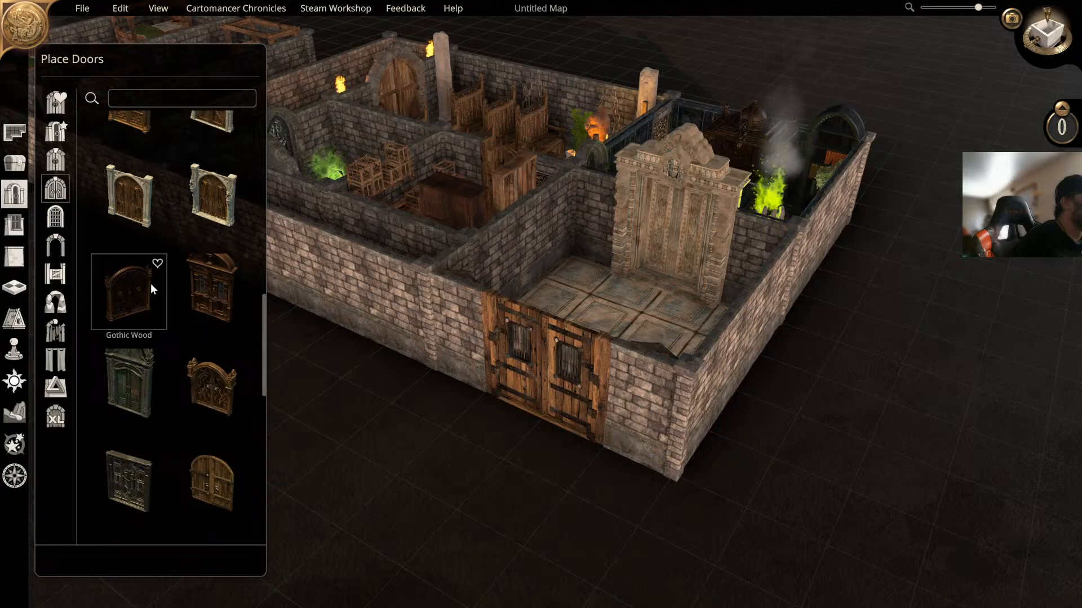
left_click_drag(711, 223, 686, 218)
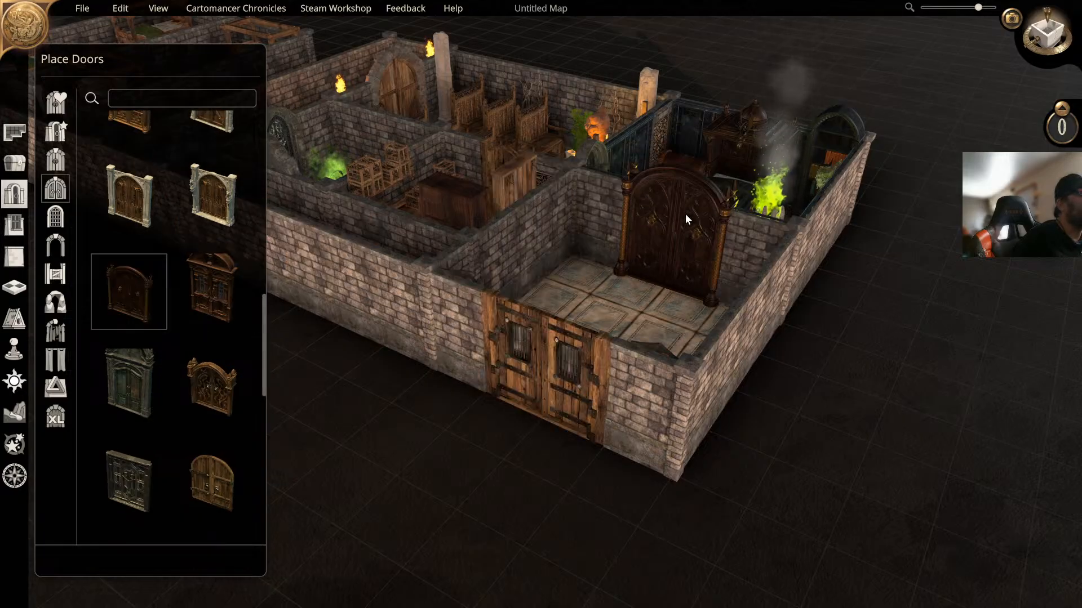
left_click(670, 219)
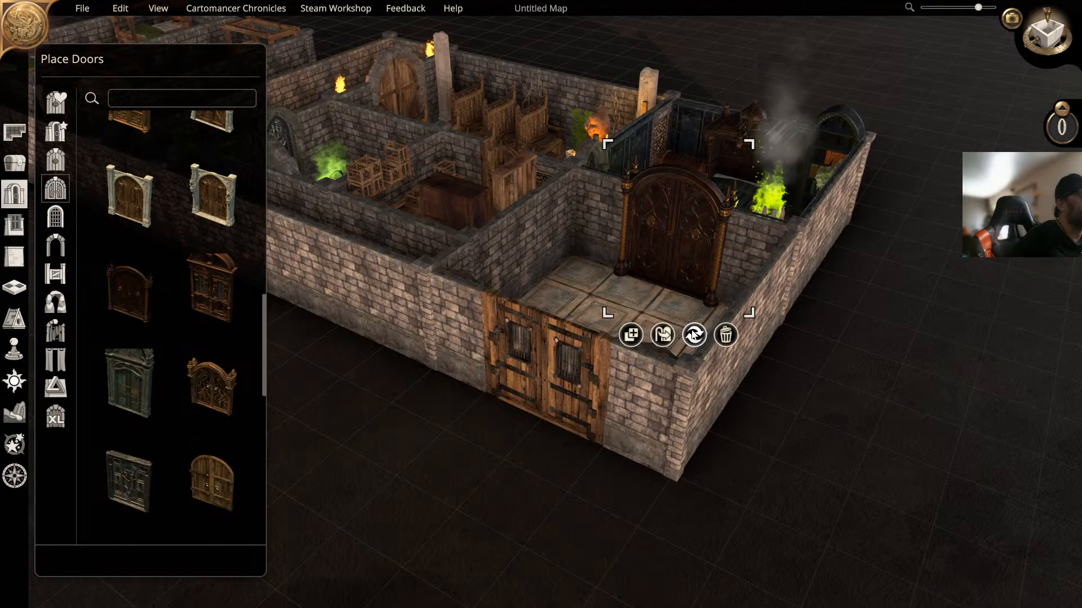
right_click_drag(714, 246, 872, 288)
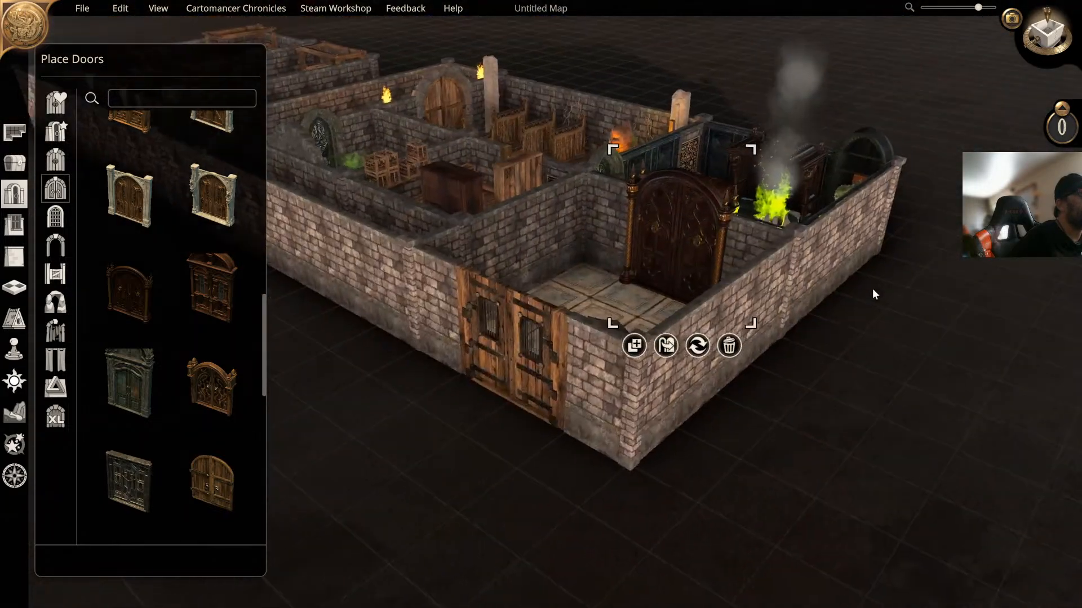
middle_click_drag(684, 245, 816, 316)
scroll(733, 349, "up", 3)
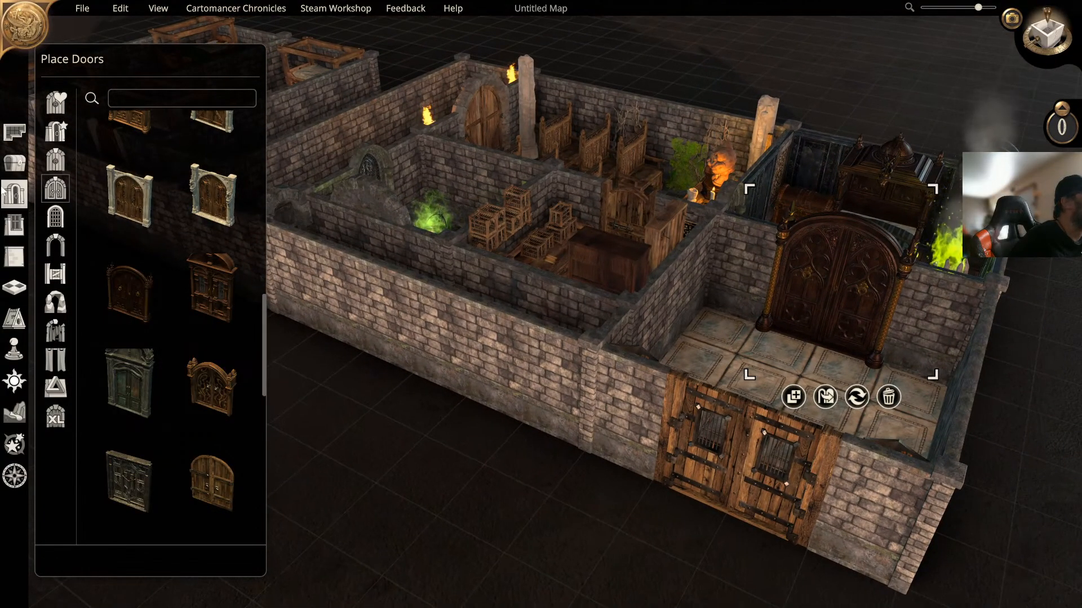
Step: Delete the barred wooden double door from the corner hallway's outer wall, leaving solid wall between the banners
left_click(15, 203)
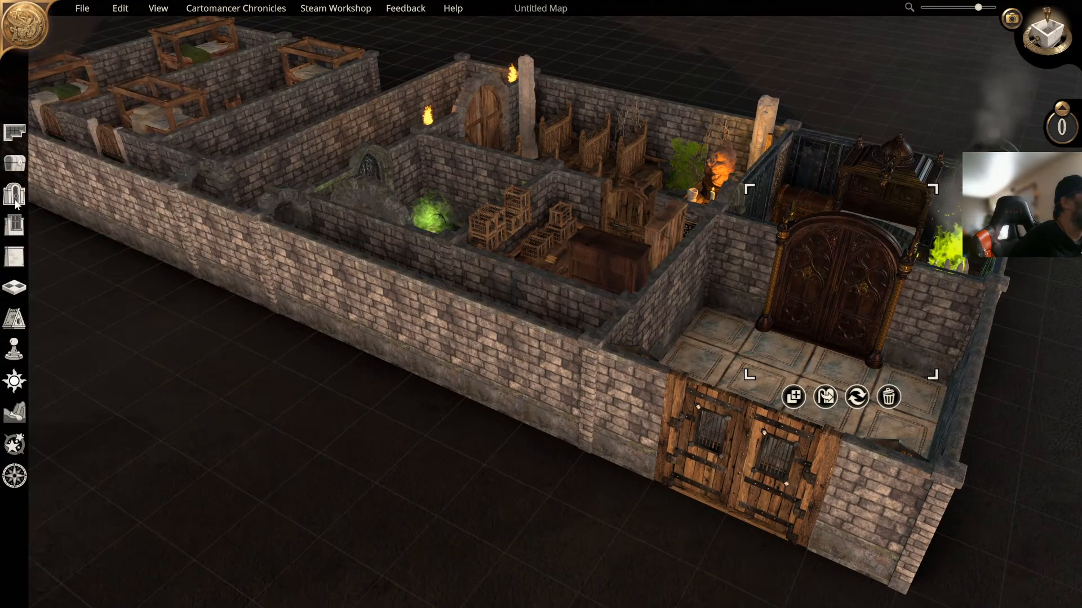
left_click(757, 468)
left_click(811, 563)
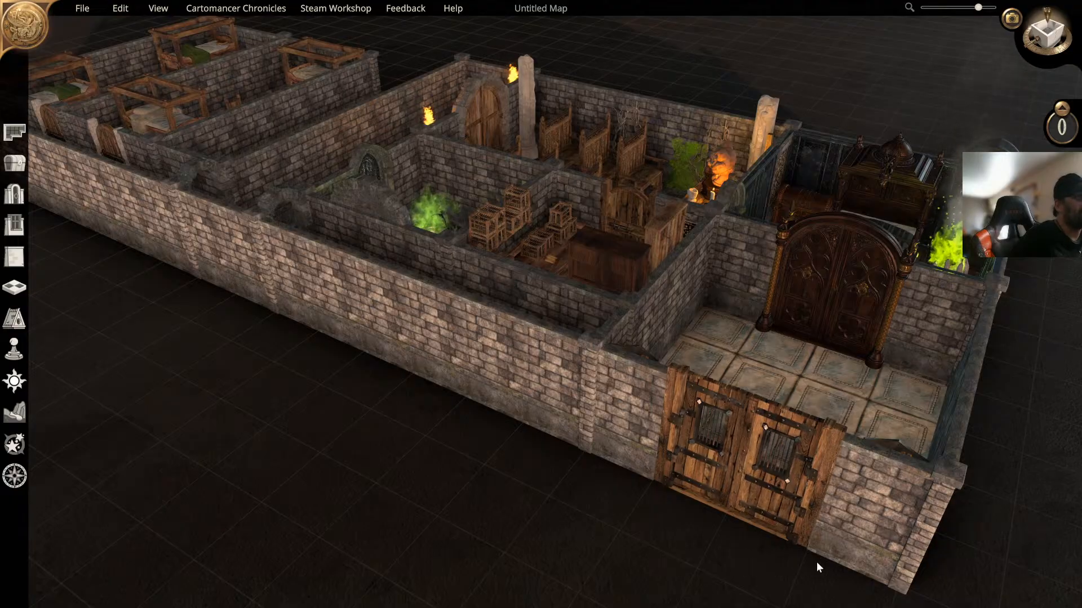
right_click_drag(780, 456, 652, 445)
scroll(565, 360, "up", 3)
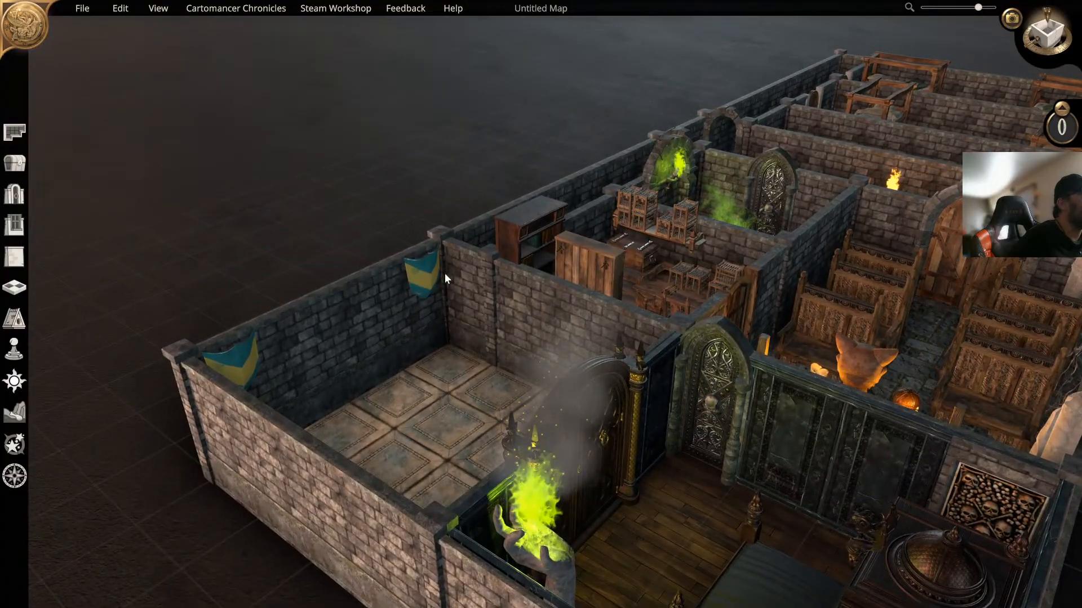
Step: Delete both blue-and-yellow banners from the long outer wall of the tiled room
left_click(427, 268)
left_click(462, 345)
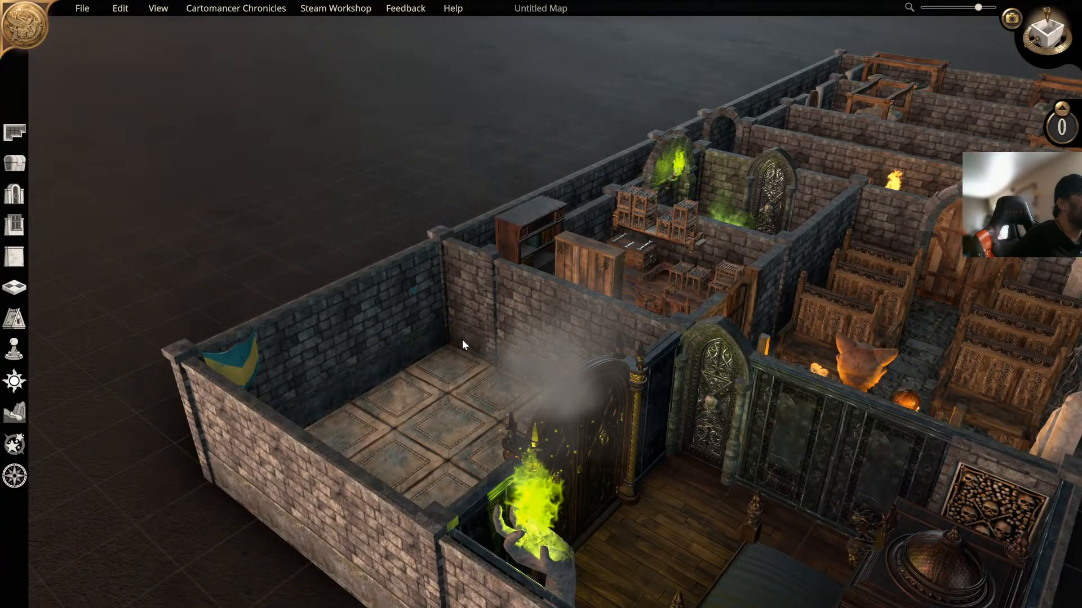
left_click(237, 361)
left_click(269, 440)
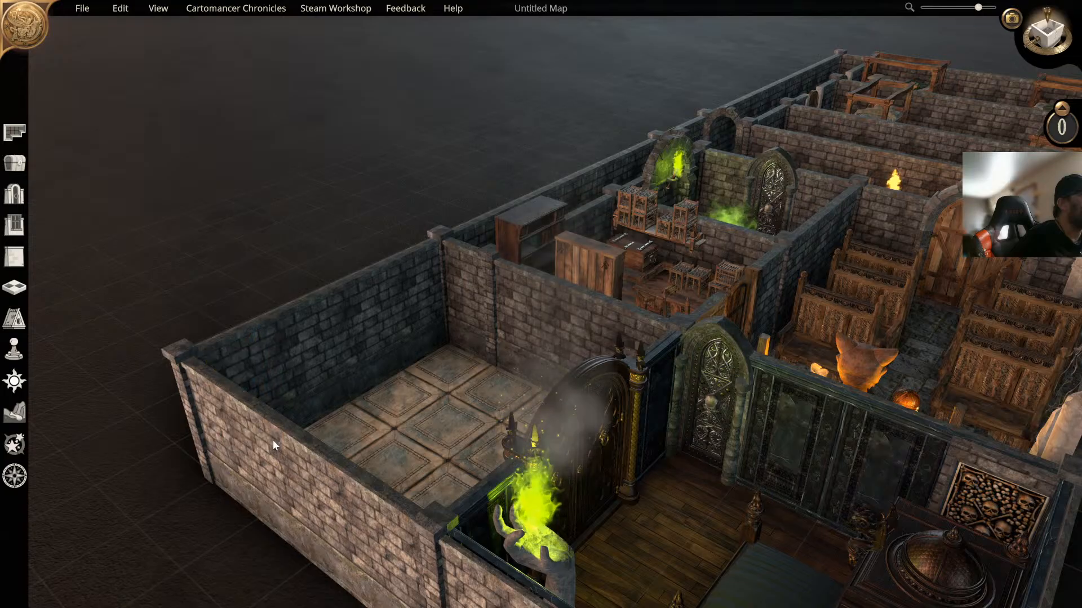
Step: Place a narrow, round-topped stone arch in the tiled room's wall where it meets the long side corridor
right_click_drag(300, 397, 371, 443)
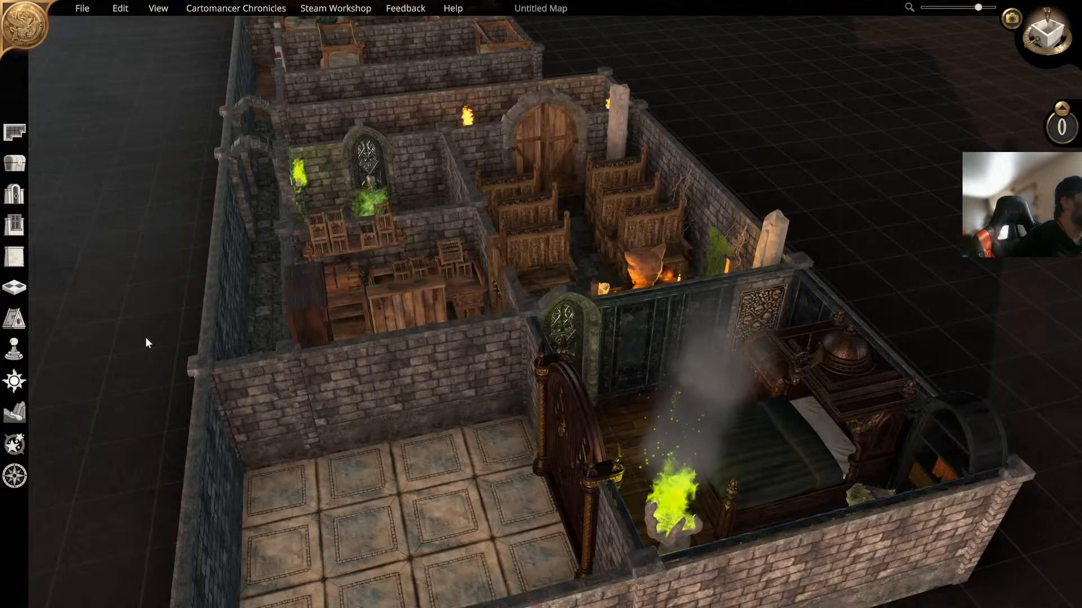
left_click(14, 194)
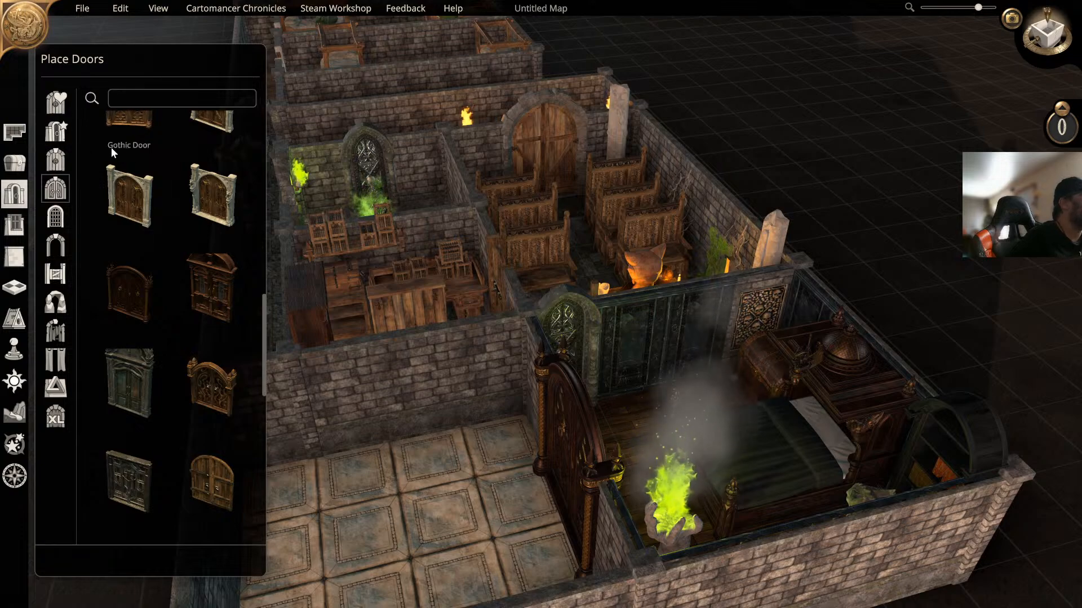
left_click(59, 248)
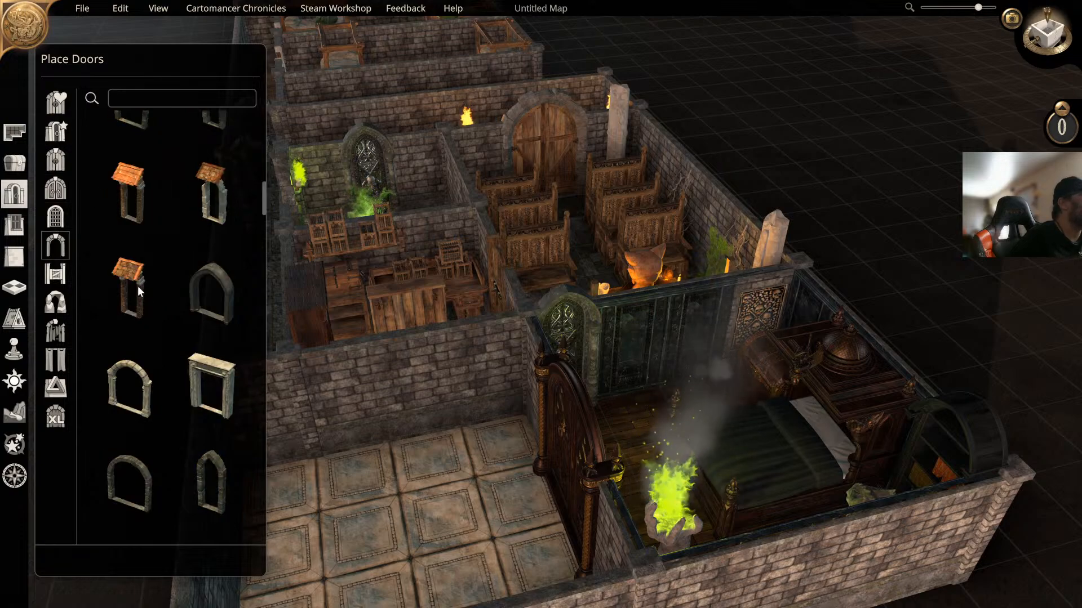
scroll(190, 279, "down", 1)
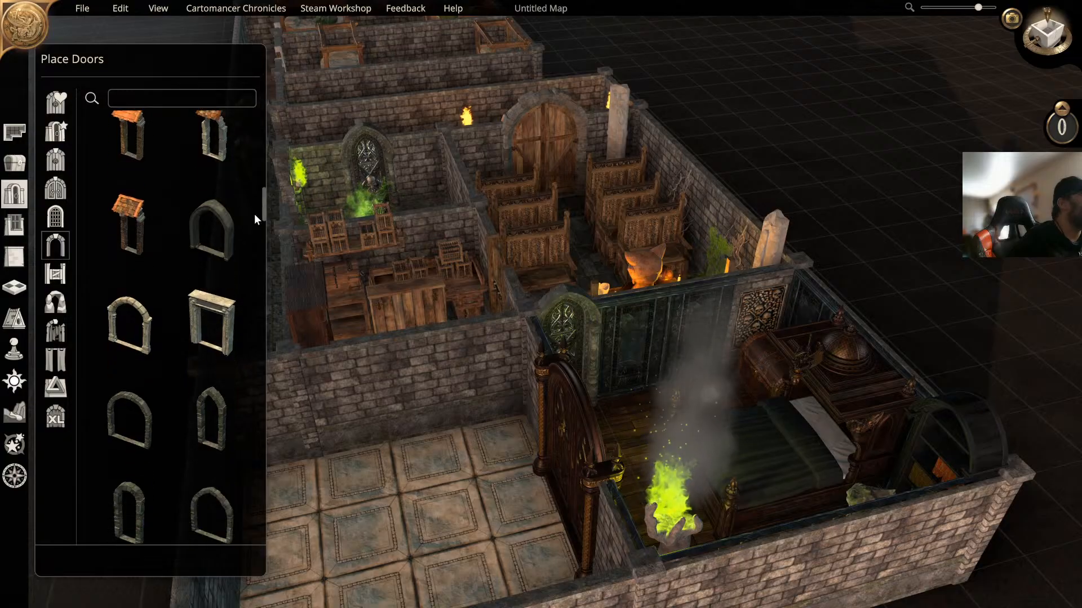
left_click(223, 231)
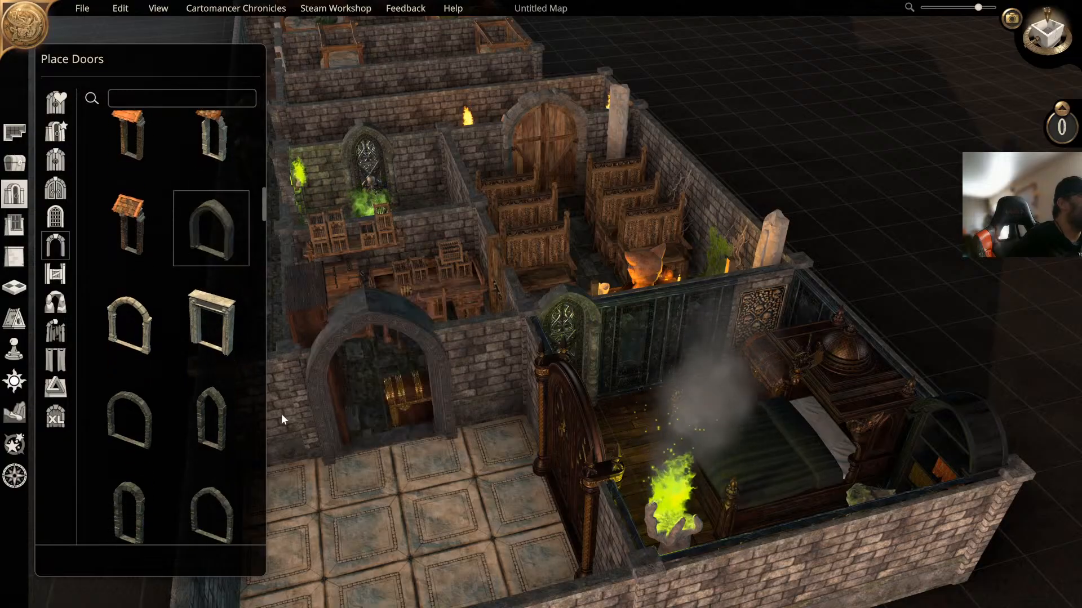
middle_click_drag(305, 193, 451, 173)
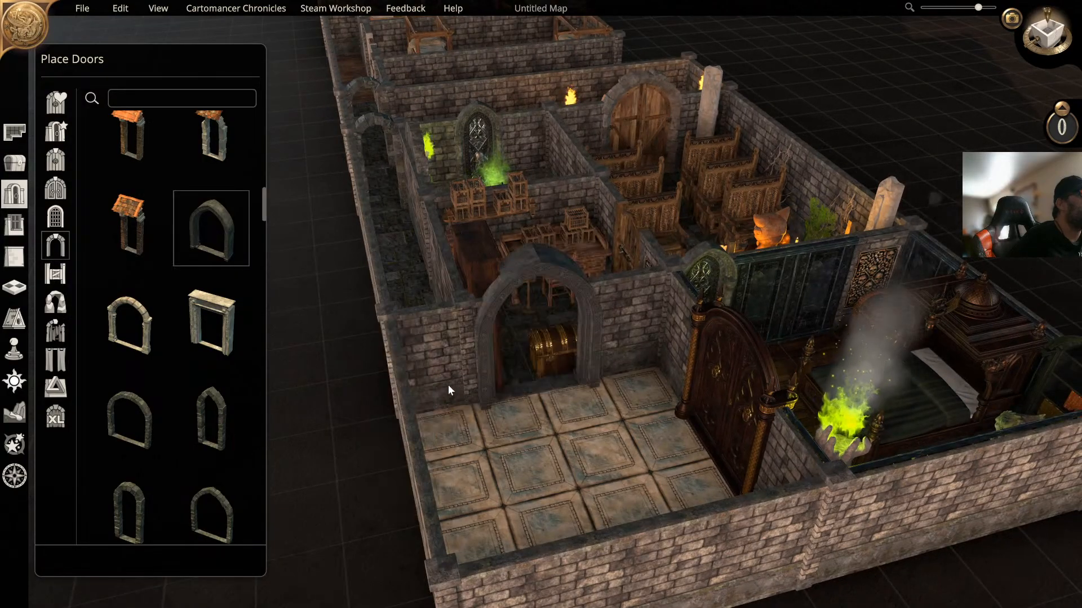
scroll(222, 327, "down", 2)
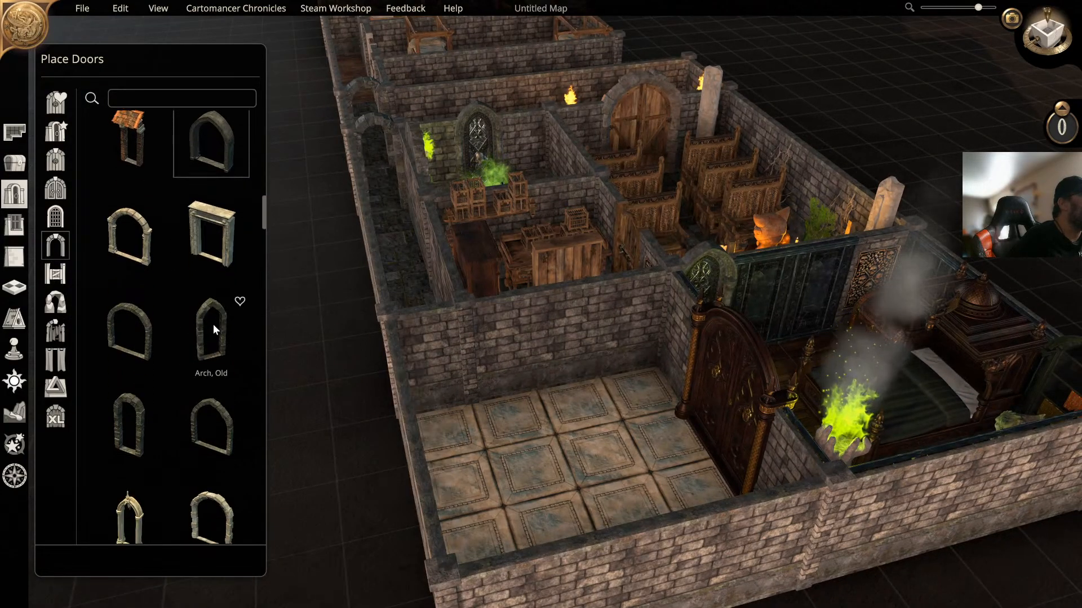
left_click(213, 324)
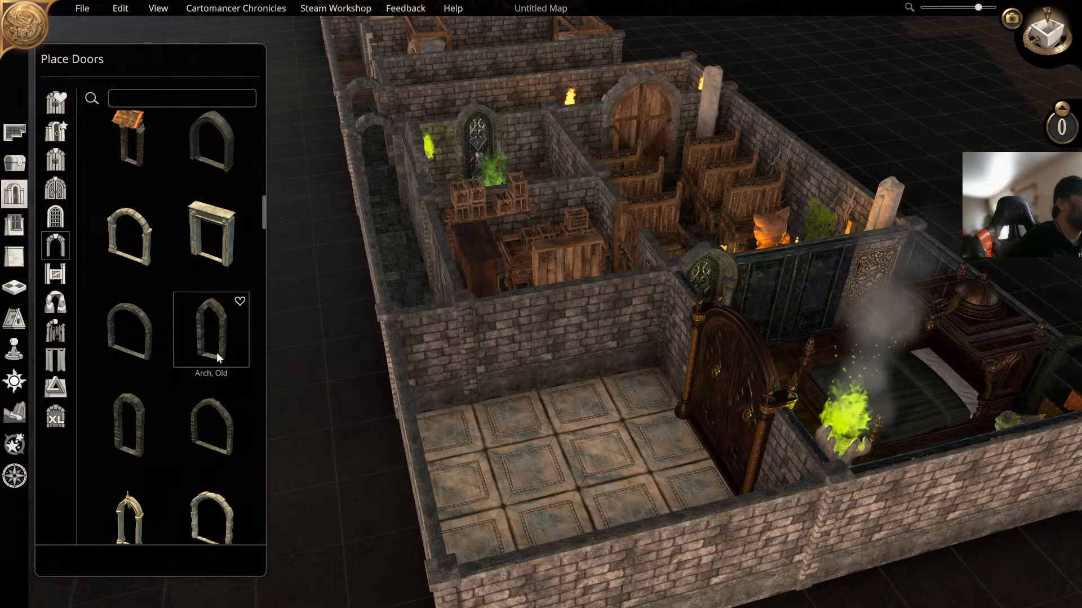
scroll(180, 363, "down", 2)
left_click(142, 329)
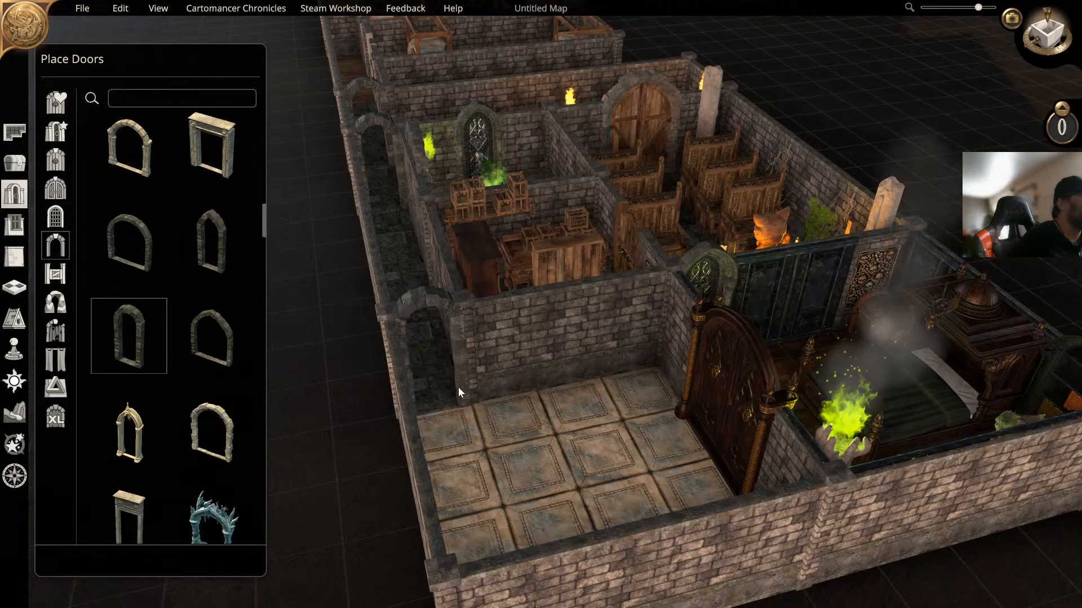
scroll(350, 278, "up", 2)
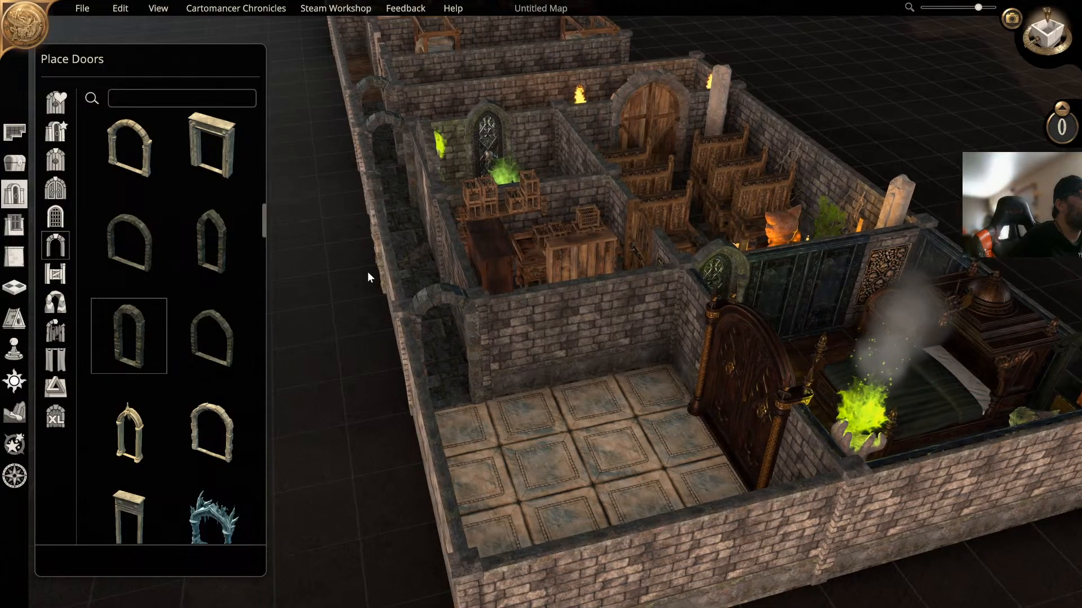
Step: Search the placeable objects for "statue"
middle_click_drag(349, 282, 522, 276)
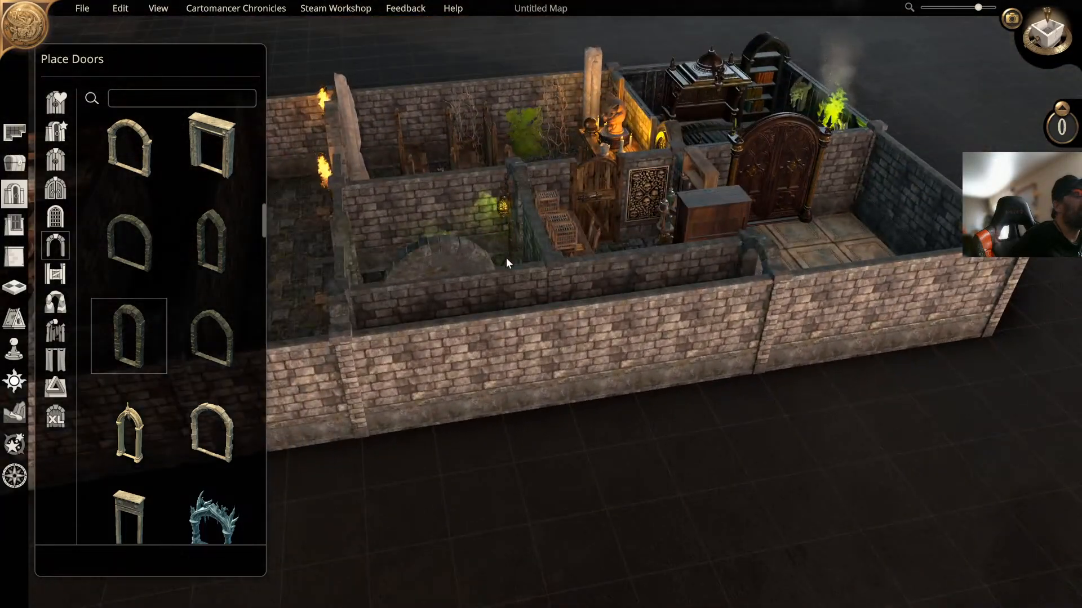
right_click_drag(506, 258, 349, 344)
right_click_drag(550, 281, 427, 347)
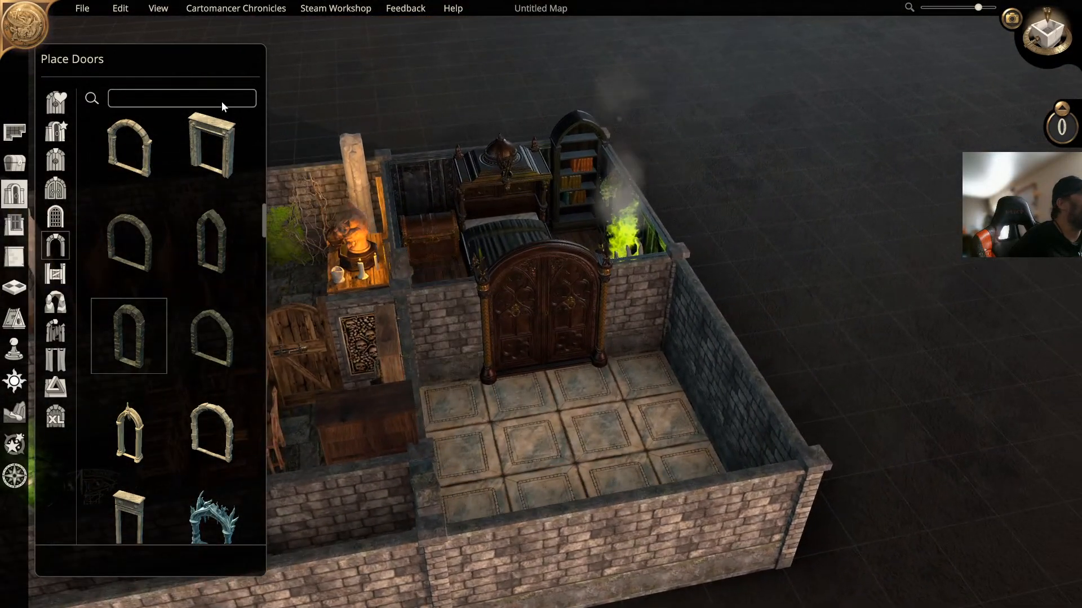
left_click(167, 95)
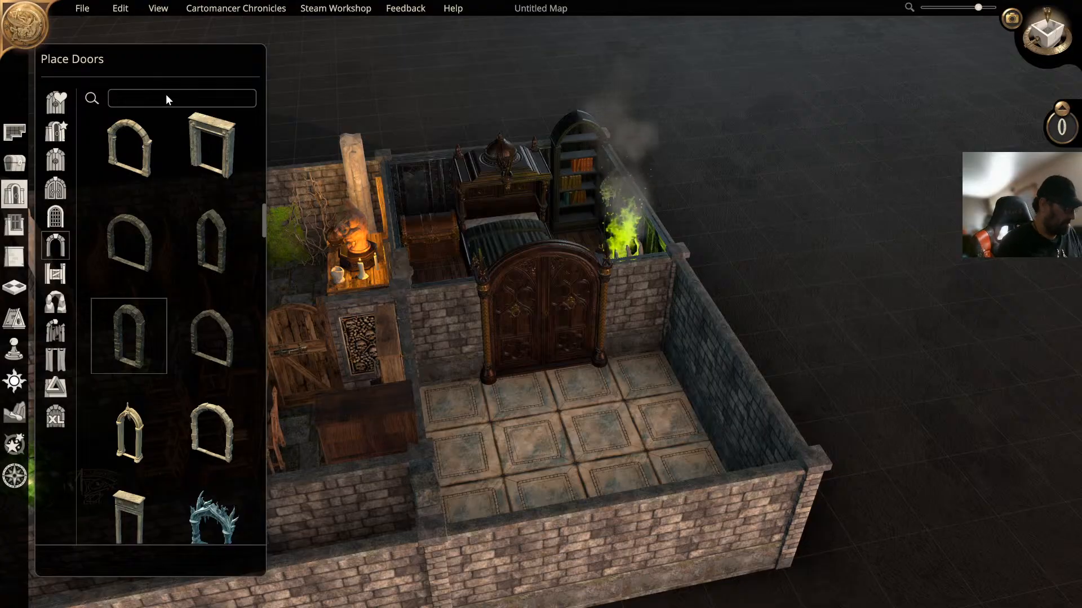
type("state")
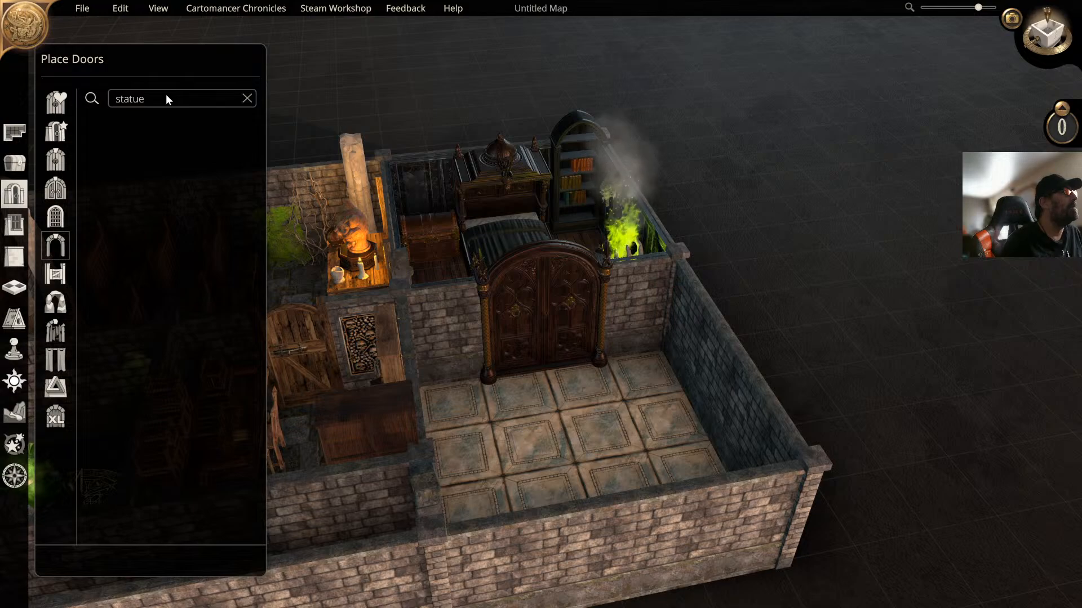
left_click(26, 160)
left_click(187, 152)
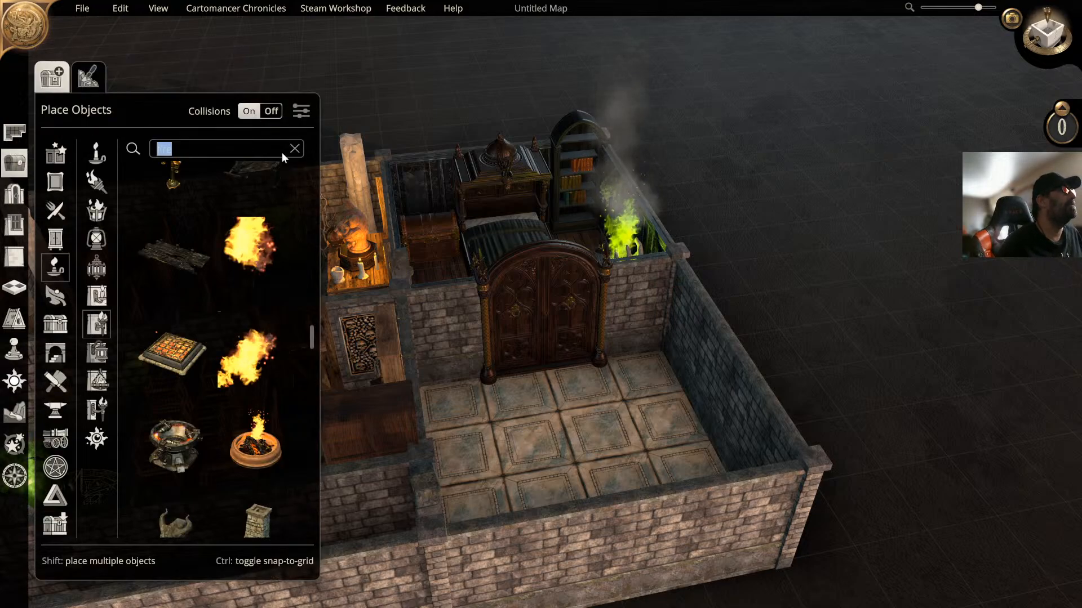
key("BackSpace")
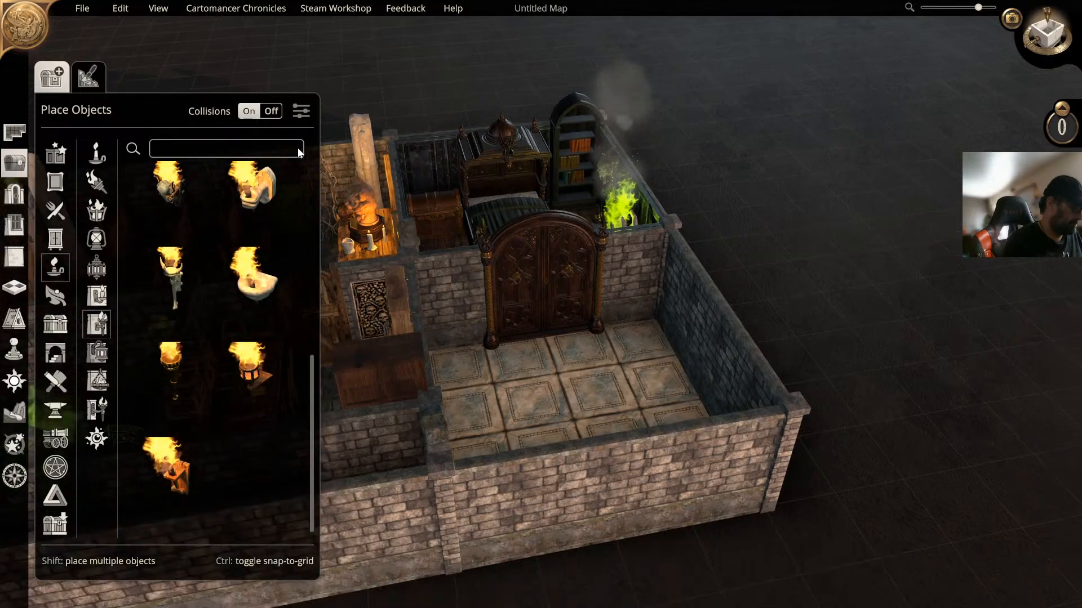
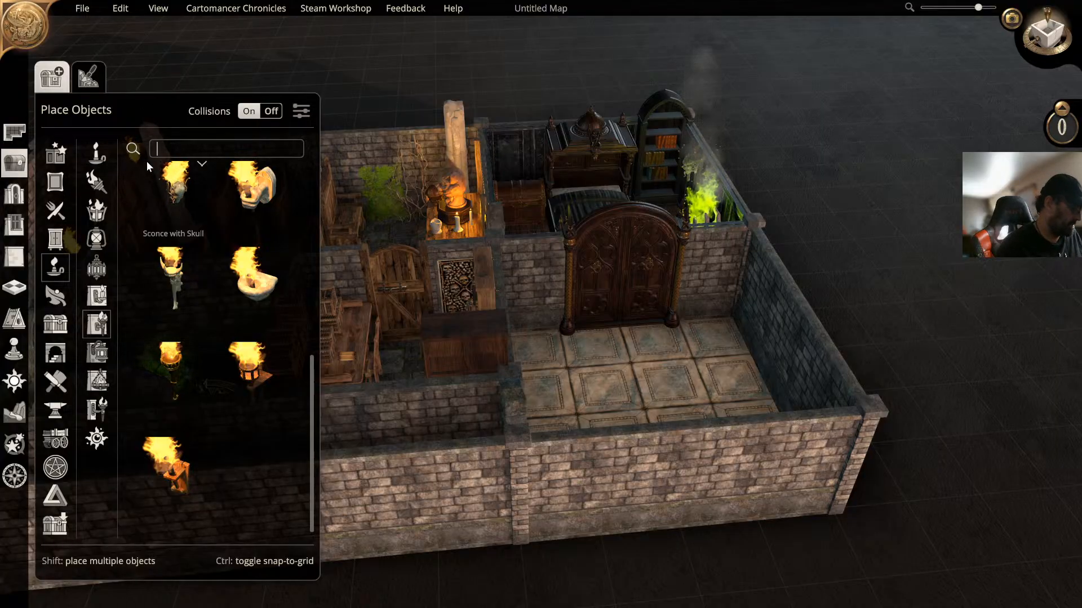
type("sta")
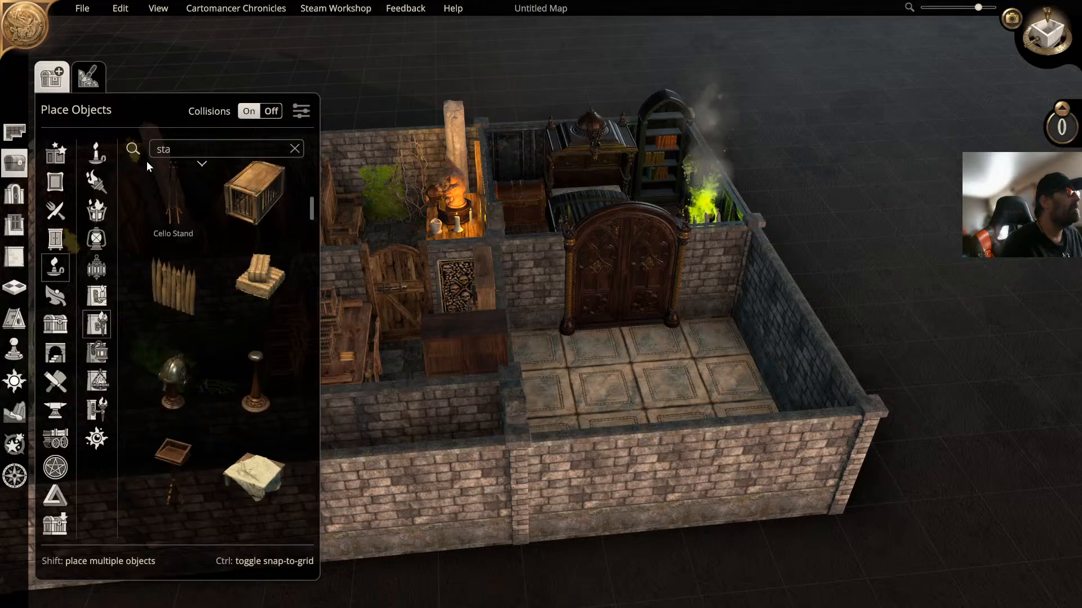
type("t")
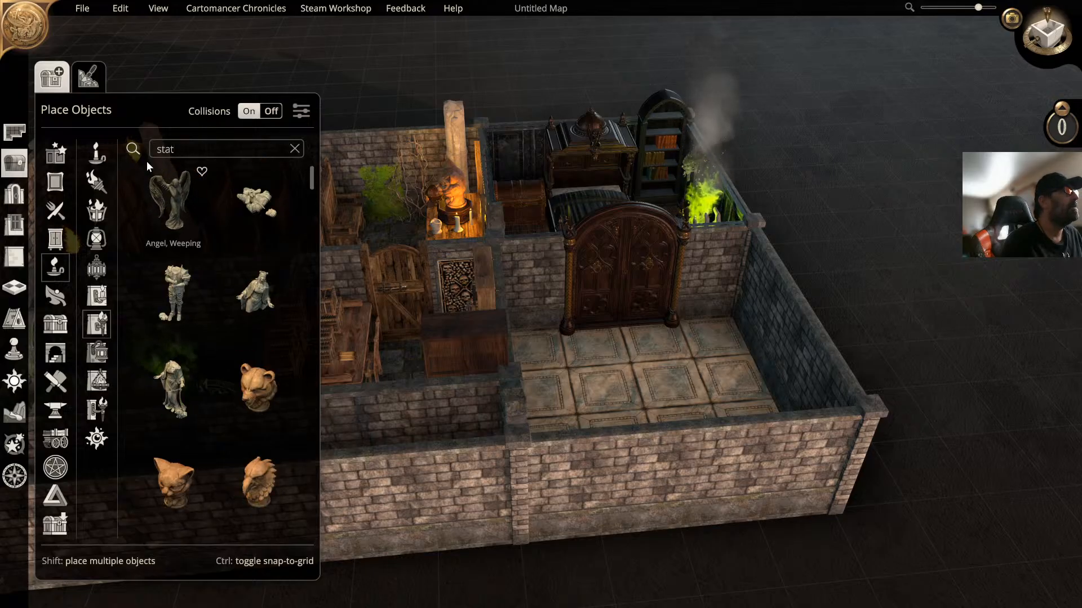
type("ue")
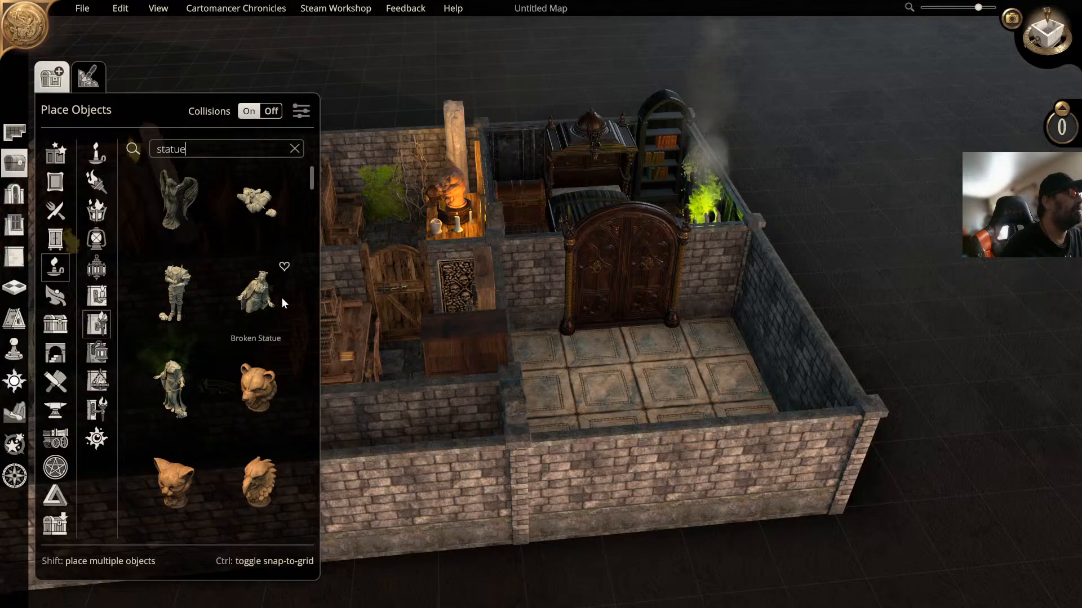
Step: Look through the statues, busts, pedestals and sculptures for a decoration that suits the tiled room
scroll(280, 299, "down", 1)
scroll(277, 297, "down", 3)
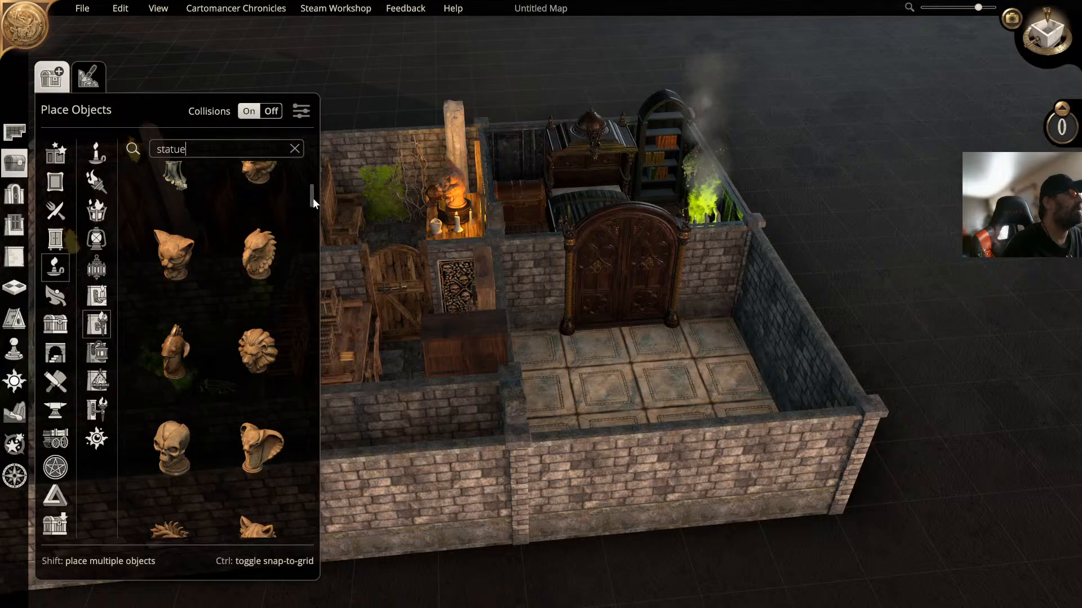
left_click_drag(313, 198, 279, 427)
scroll(278, 427, "down", 3)
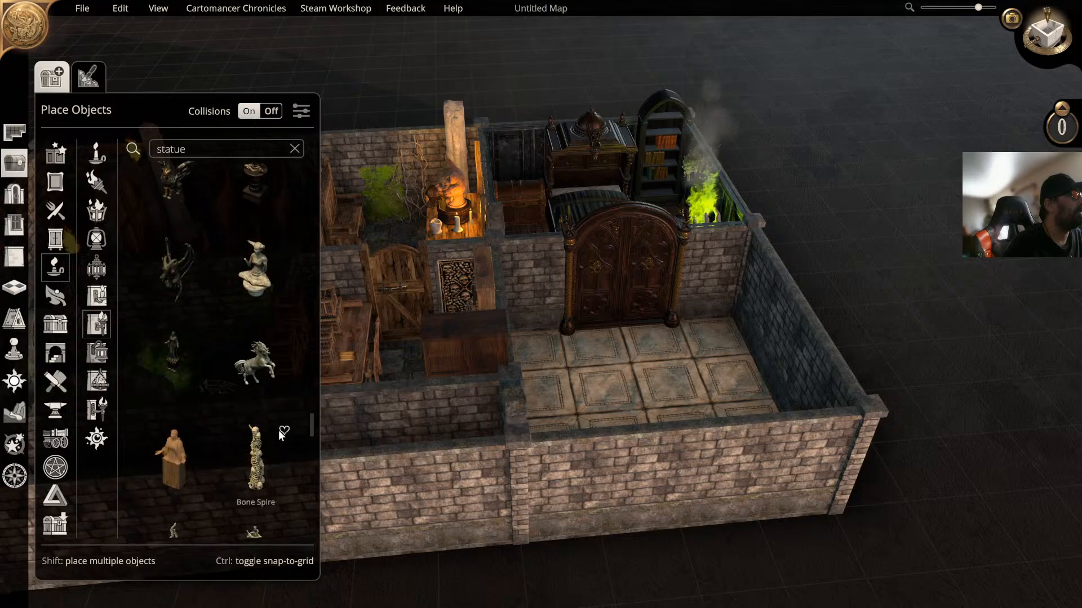
scroll(278, 443, "down", 3)
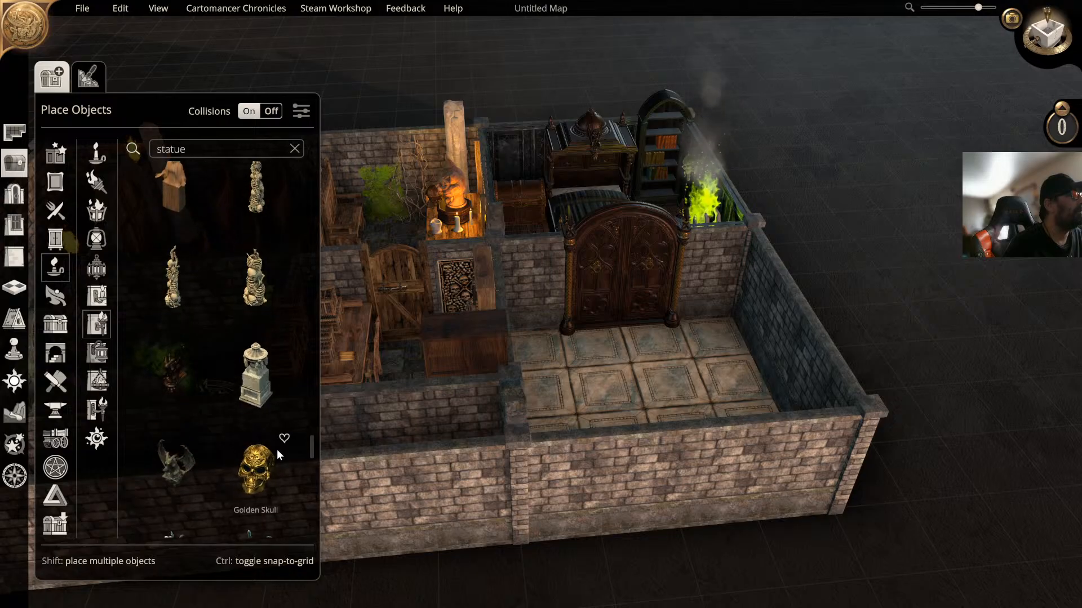
scroll(276, 458, "down", 3)
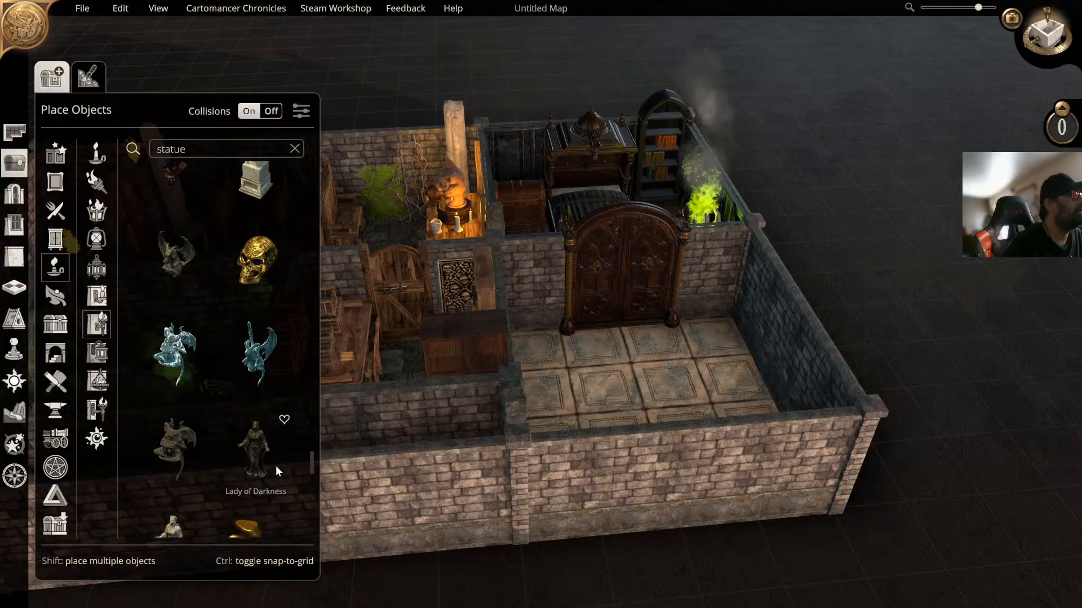
scroll(275, 473, "down", 5)
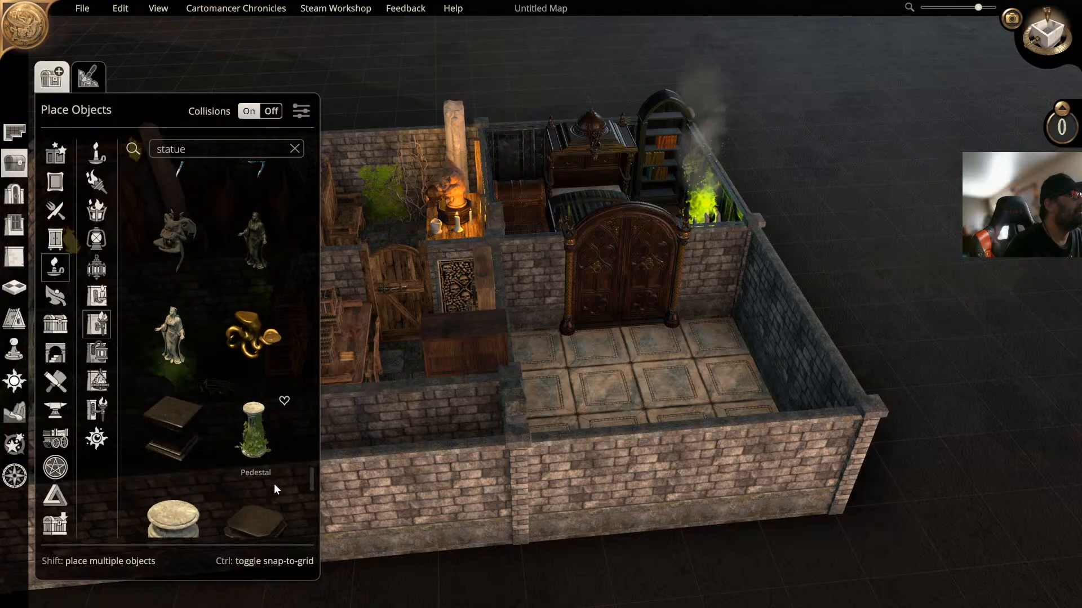
scroll(273, 498, "down", 5)
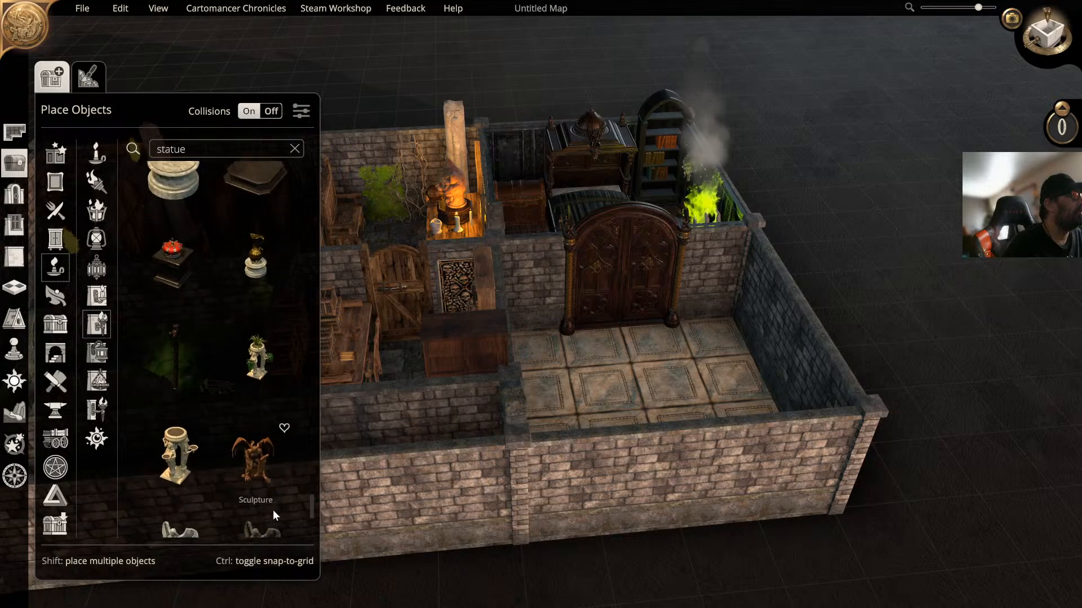
scroll(273, 523, "down", 3)
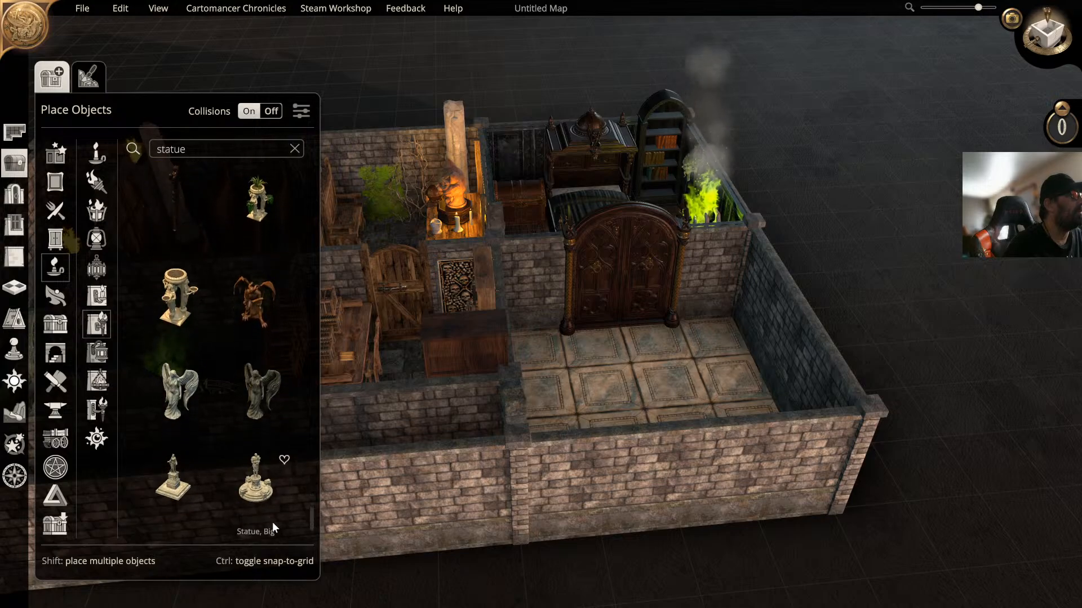
scroll(276, 484, "up", 8)
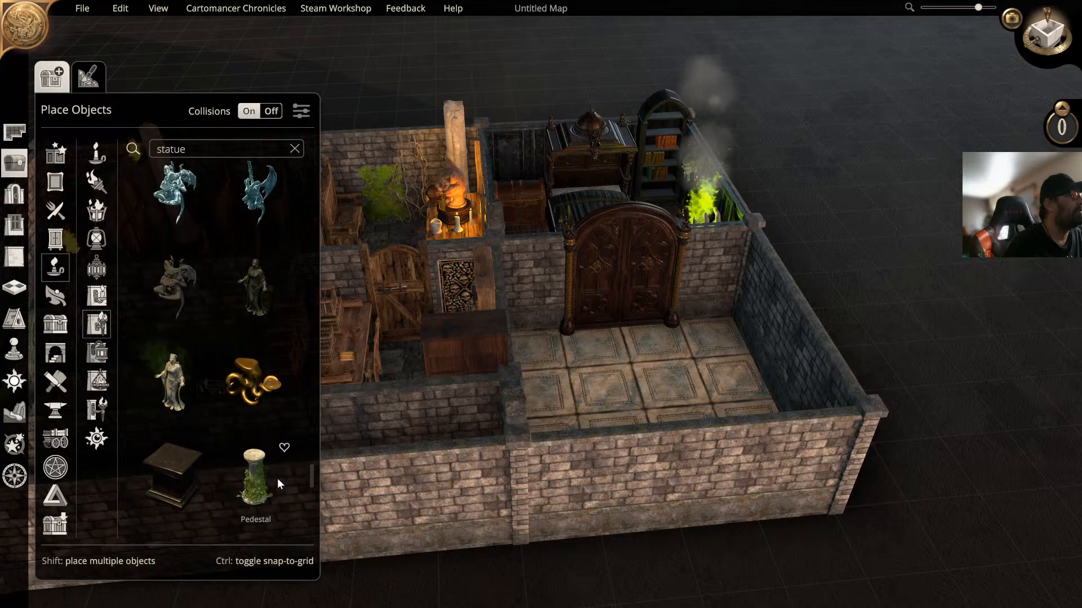
scroll(279, 453, "up", 6)
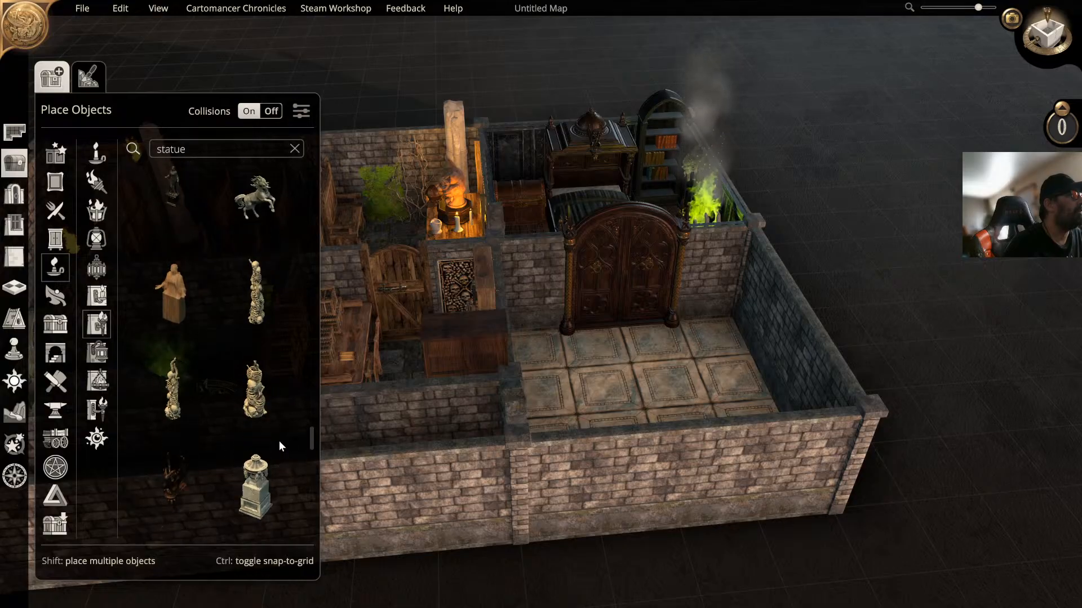
scroll(279, 437, "up", 10)
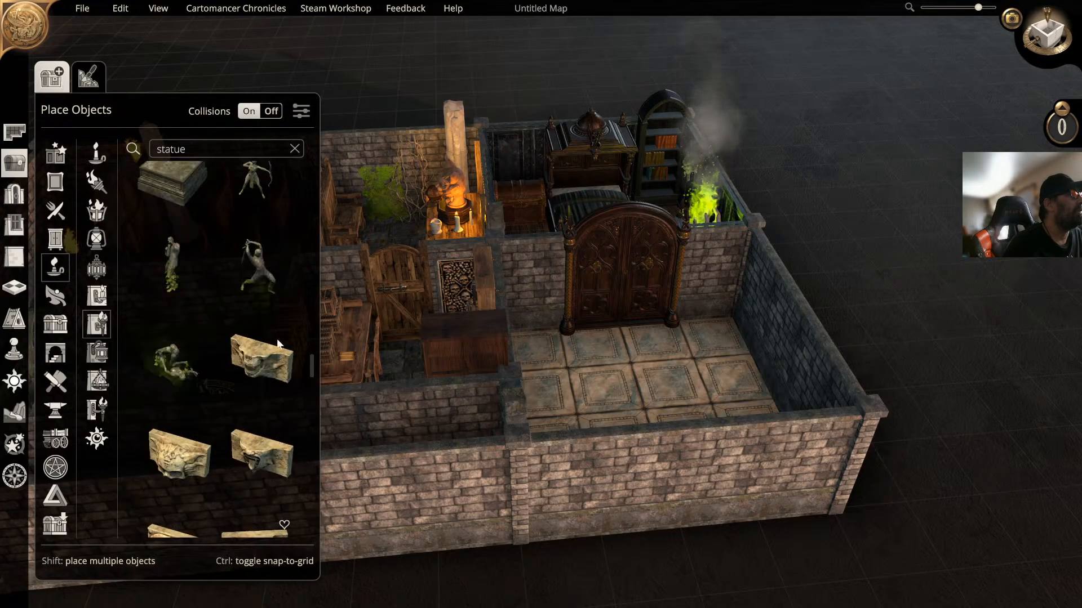
scroll(276, 315, "up", 10)
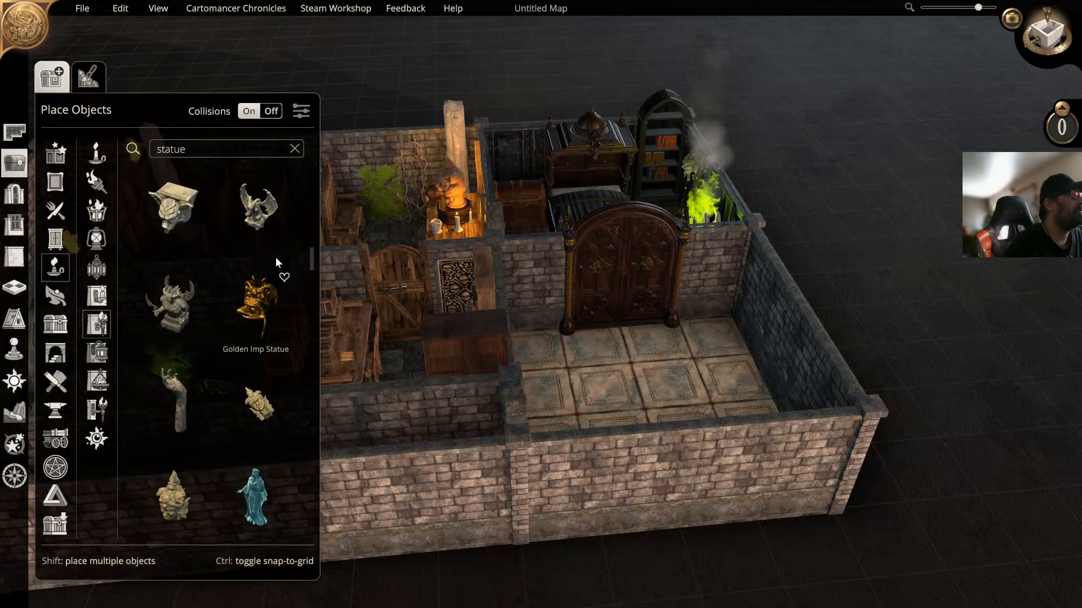
scroll(276, 223, "up", 8)
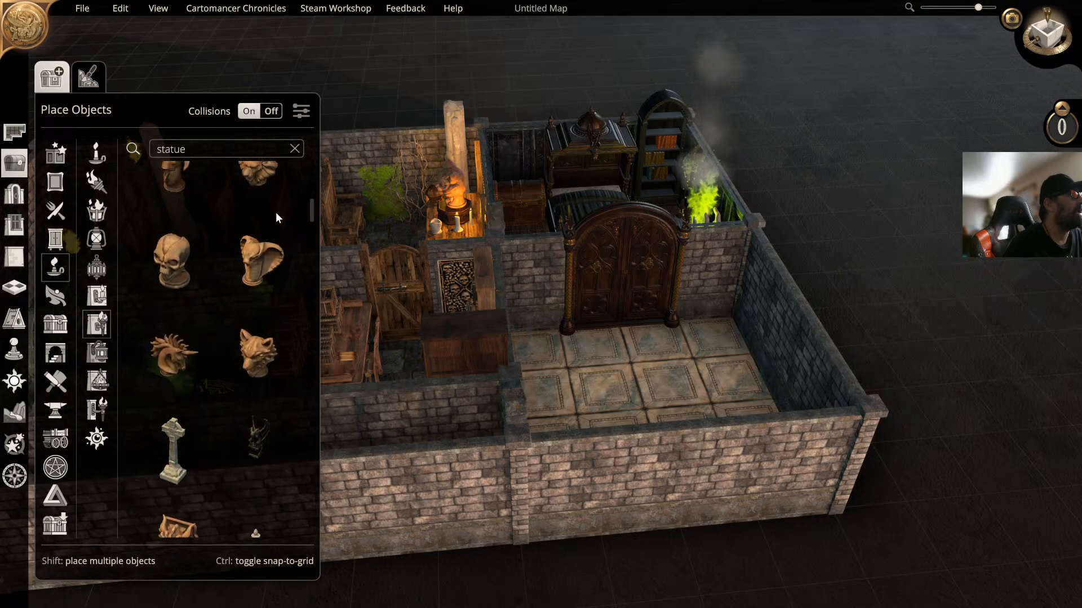
scroll(276, 205, "up", 5)
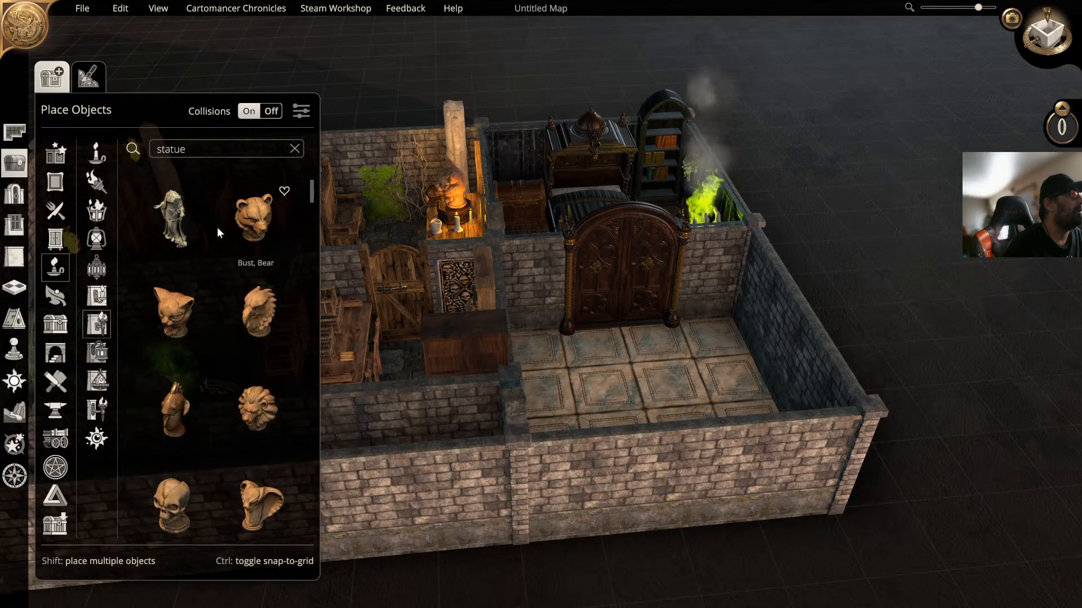
Step: Place the pointed-eared animal head bust on the tiled room's floor
scroll(177, 307, "up", 2)
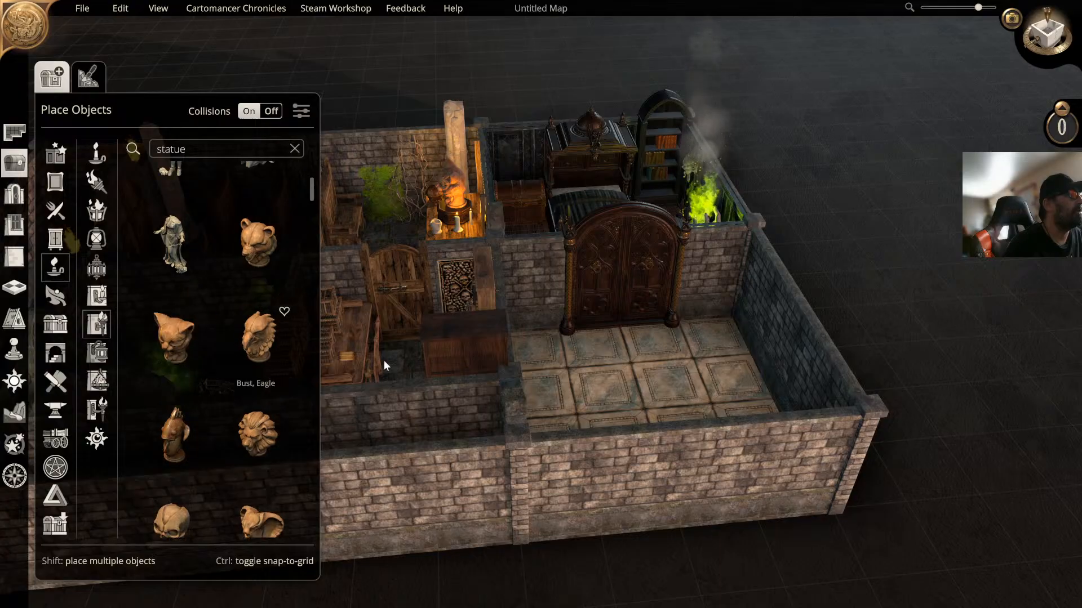
left_click(183, 352)
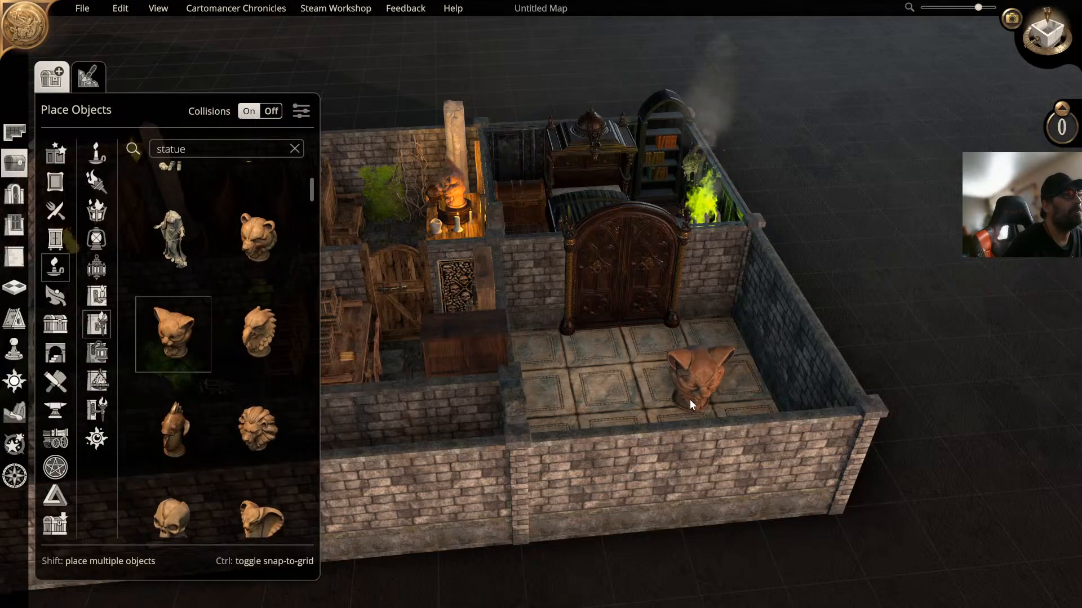
left_click(689, 399)
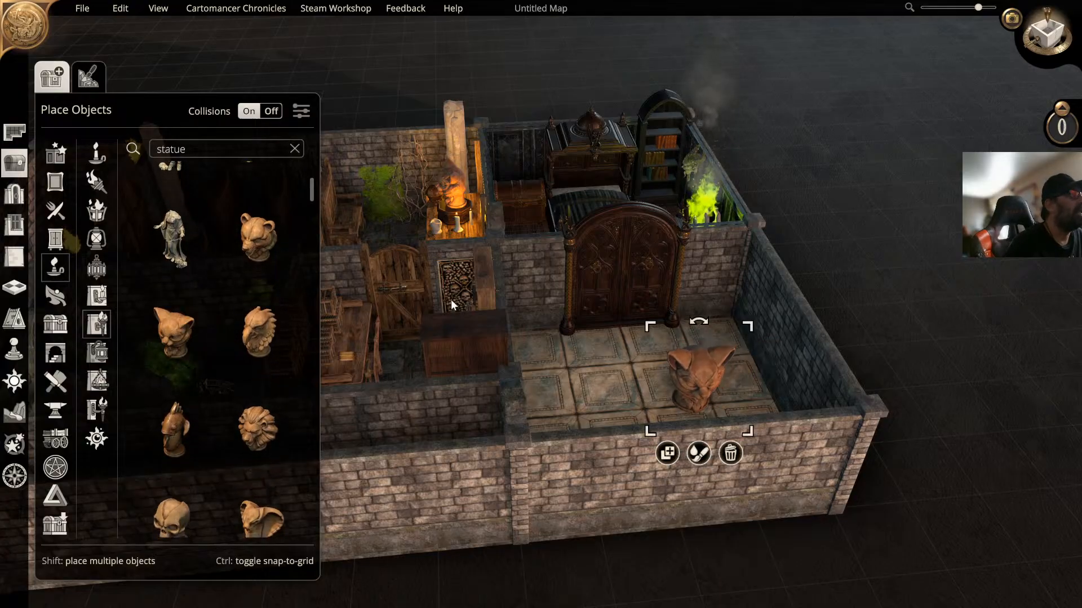
Step: Search the placeable objects for "pedestal"
left_click(294, 149)
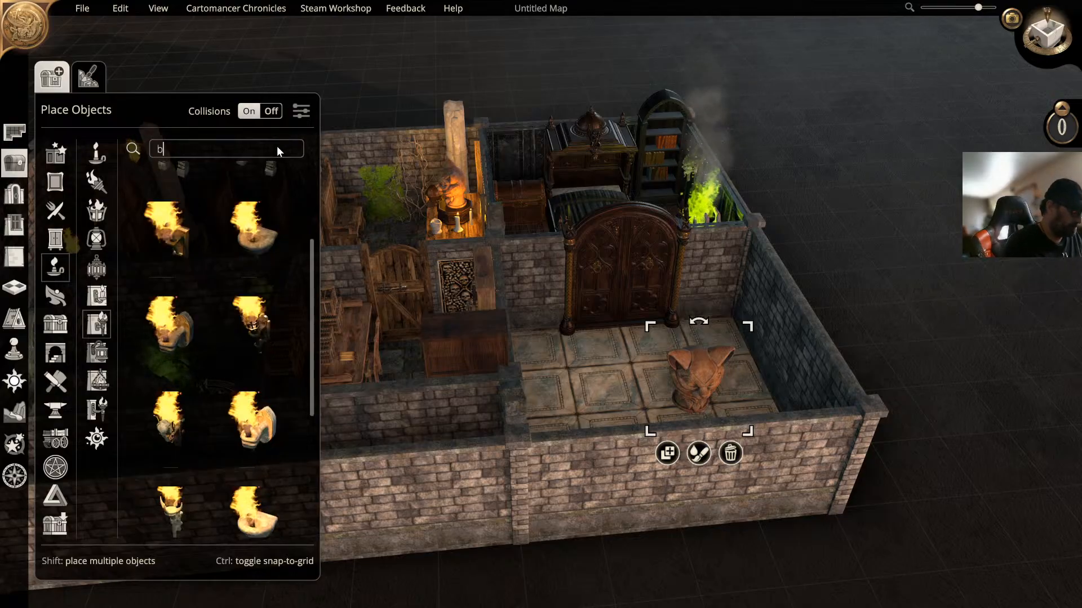
type("pedestal")
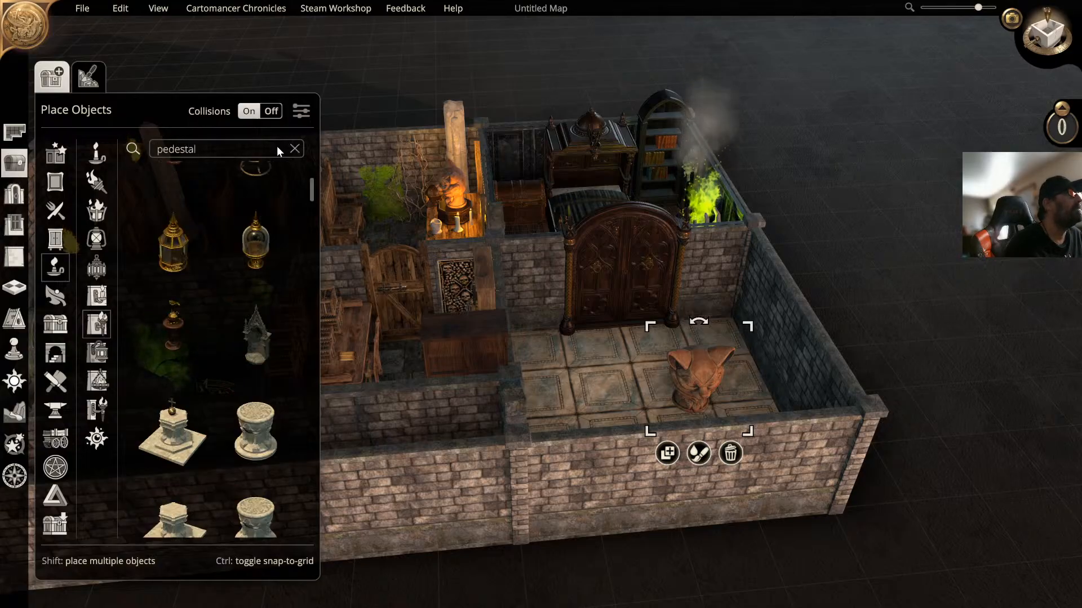
double_click(215, 149)
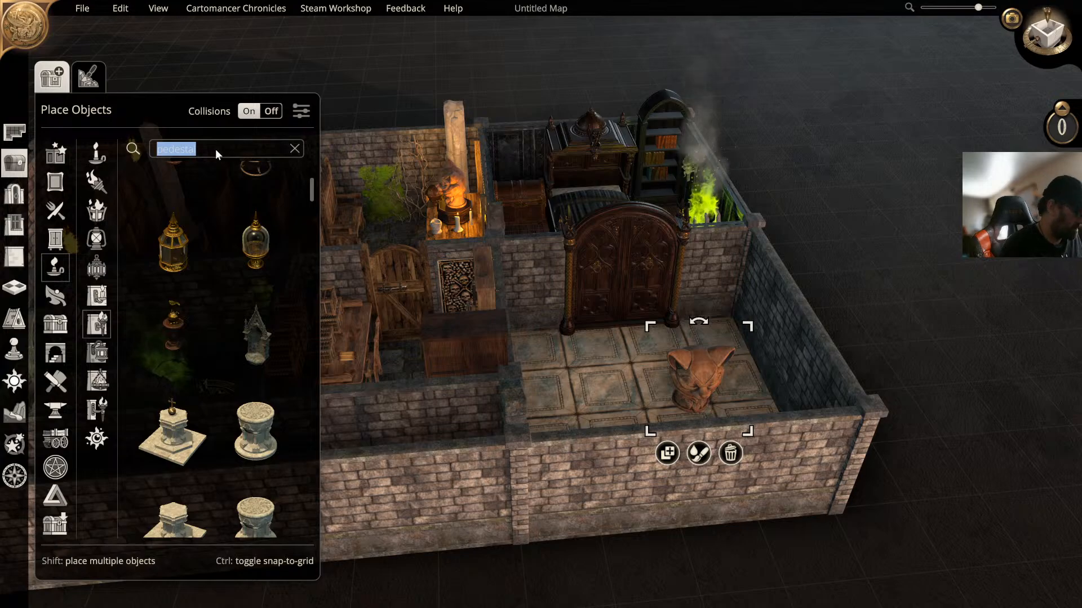
key("ctrl+c")
left_click(26, 162)
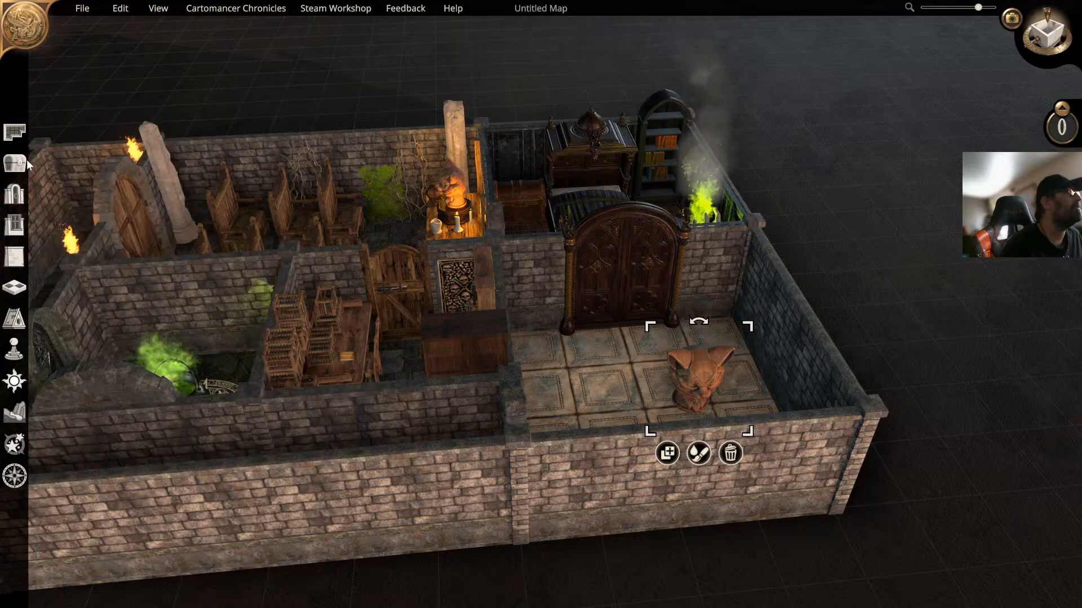
left_click(25, 162)
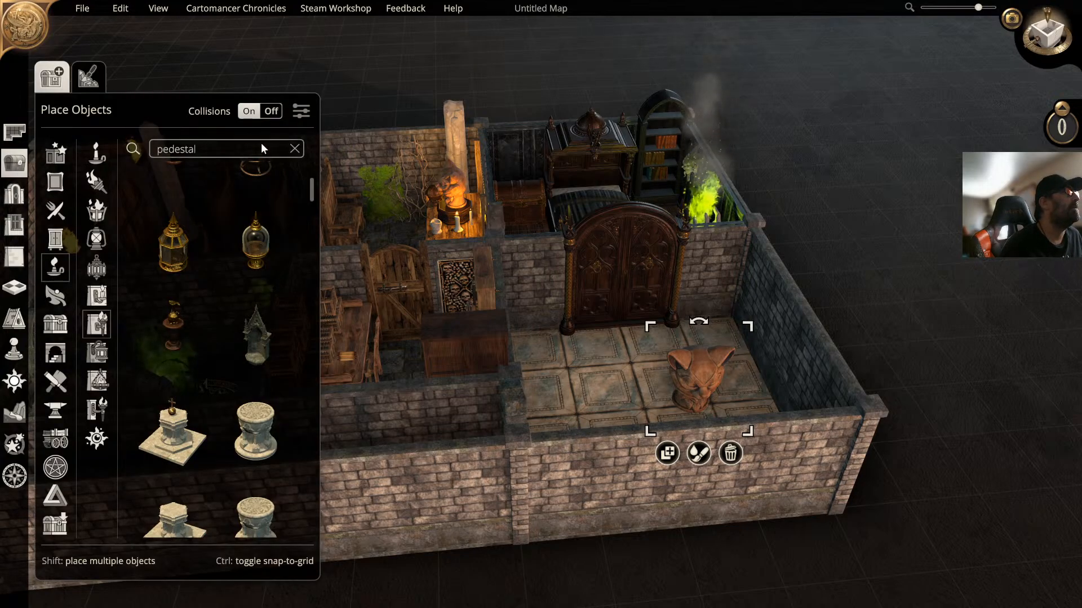
double_click(240, 146)
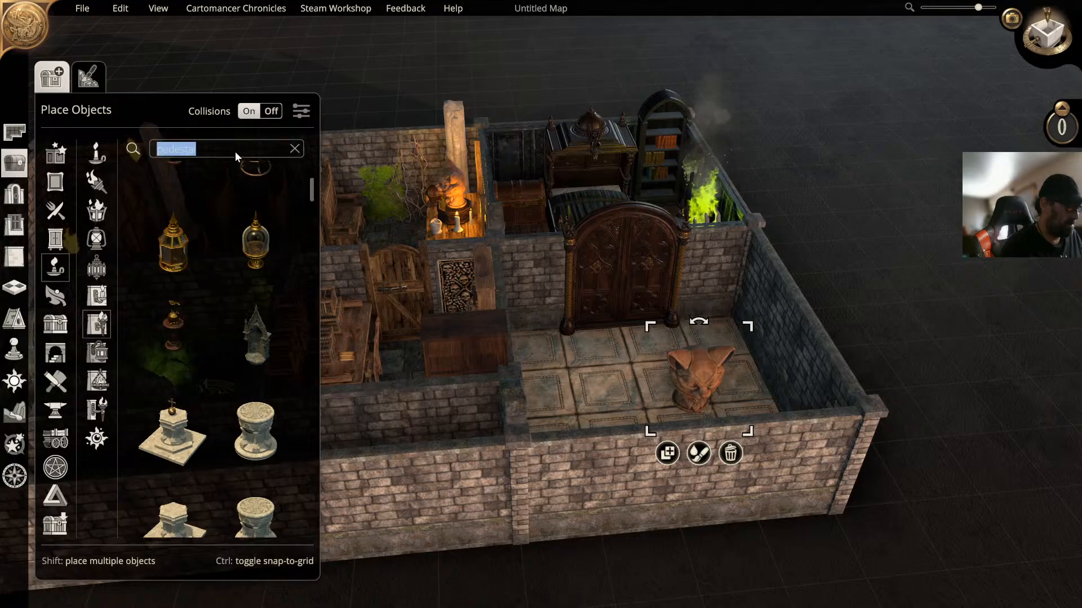
left_click(235, 148)
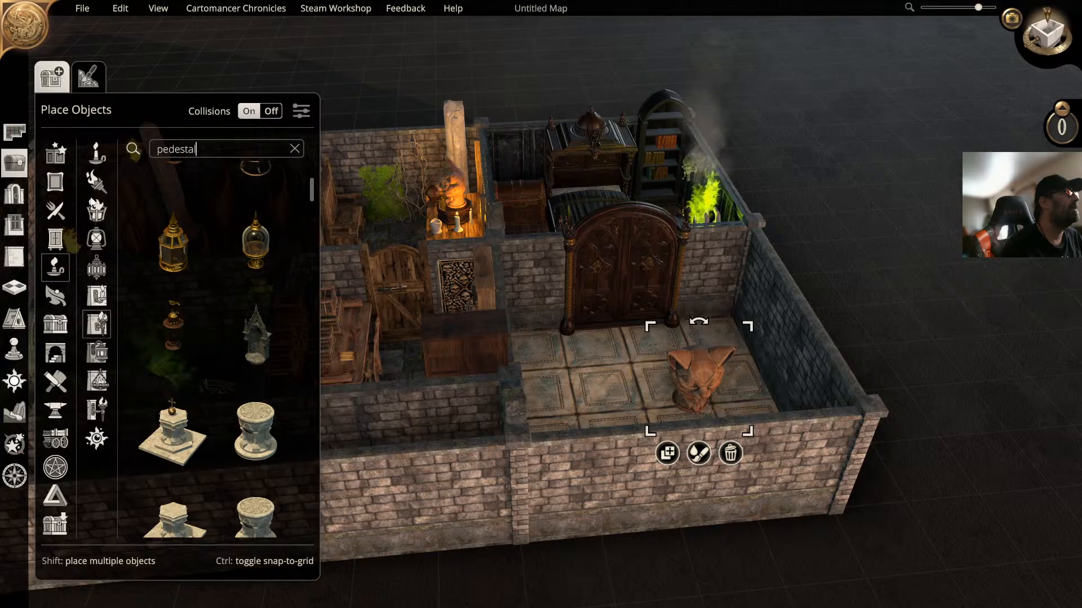
Step: Reset the object search by switching to the food category, and search for "pedestal" again
left_click(56, 210)
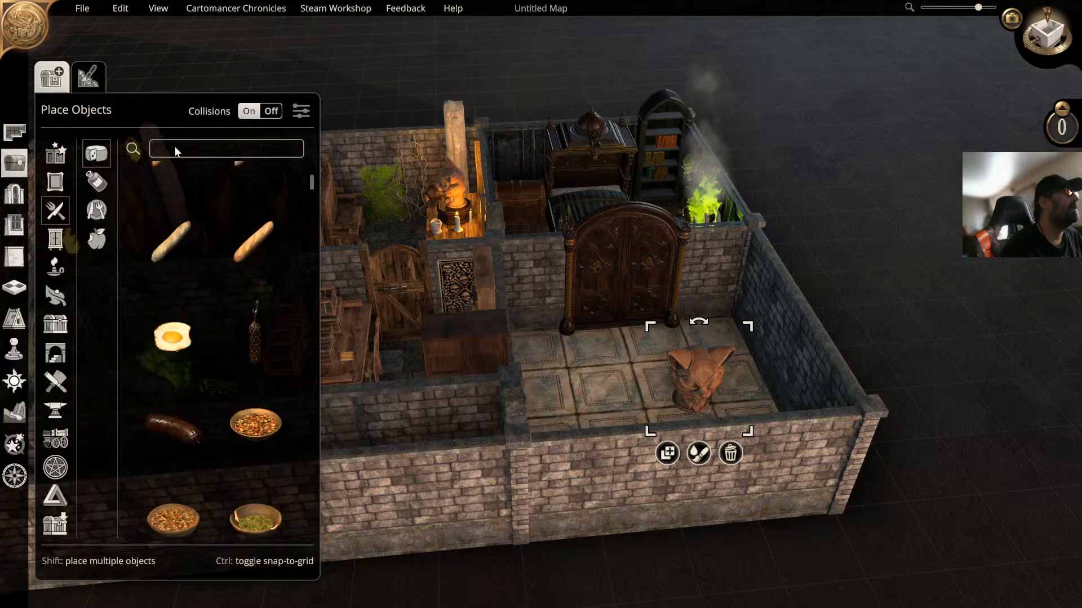
left_click(19, 166)
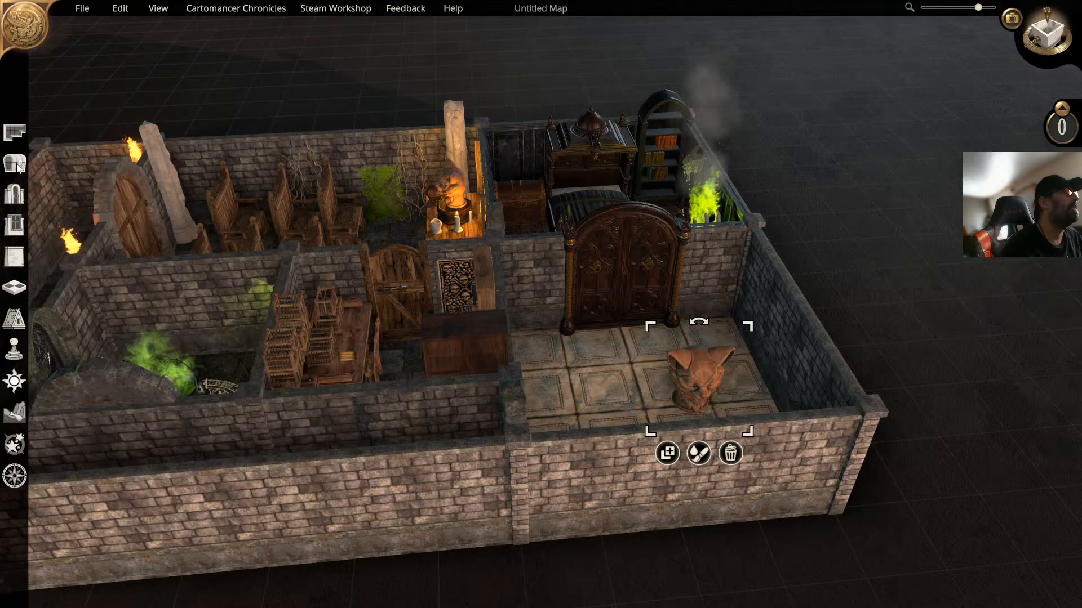
left_click(19, 166)
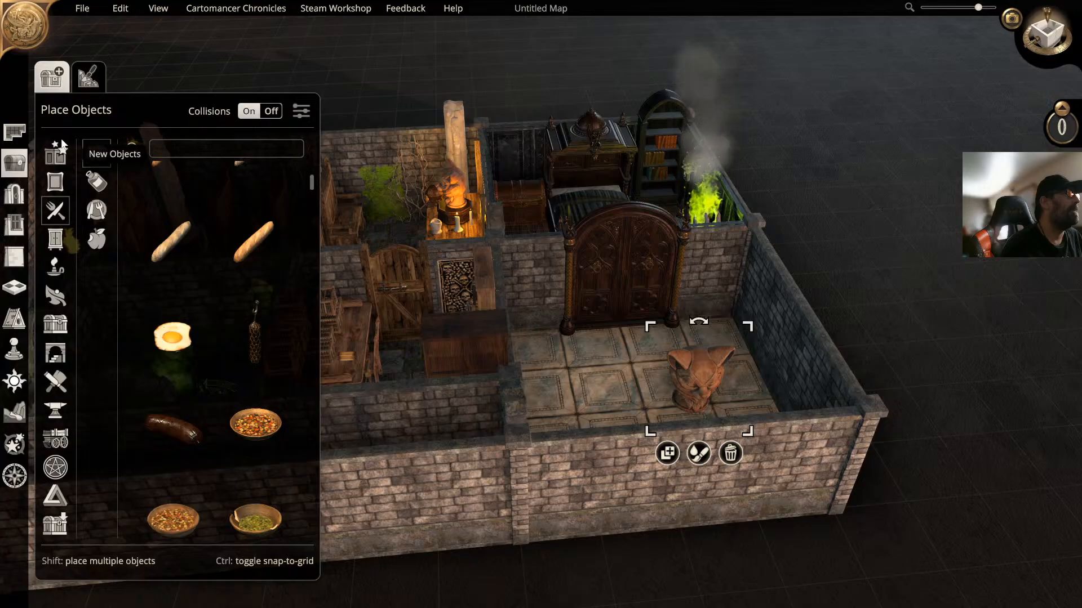
left_click(164, 149)
type("p")
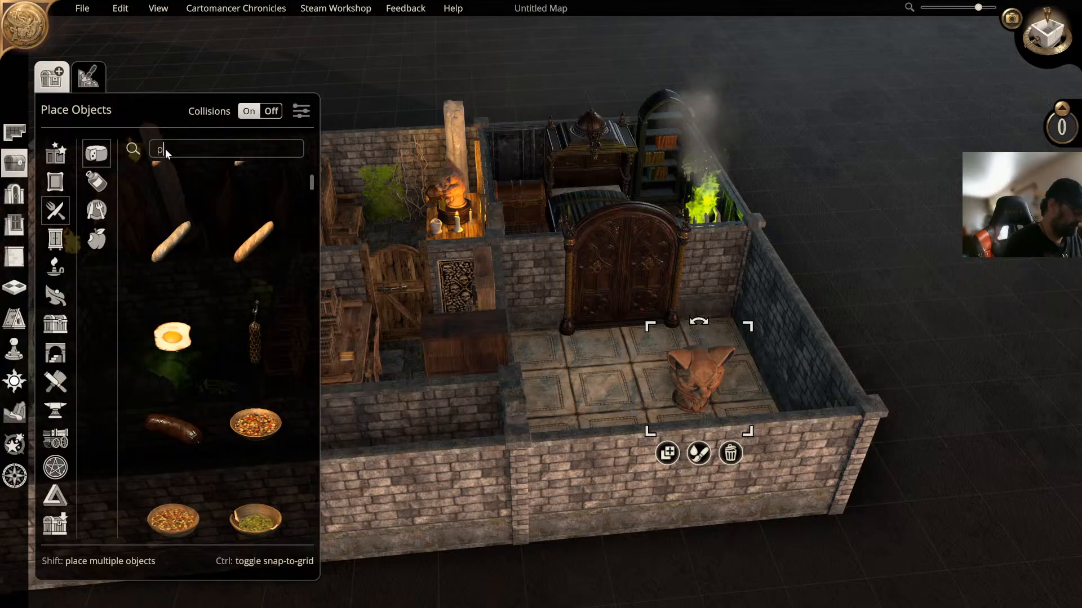
type("edestal")
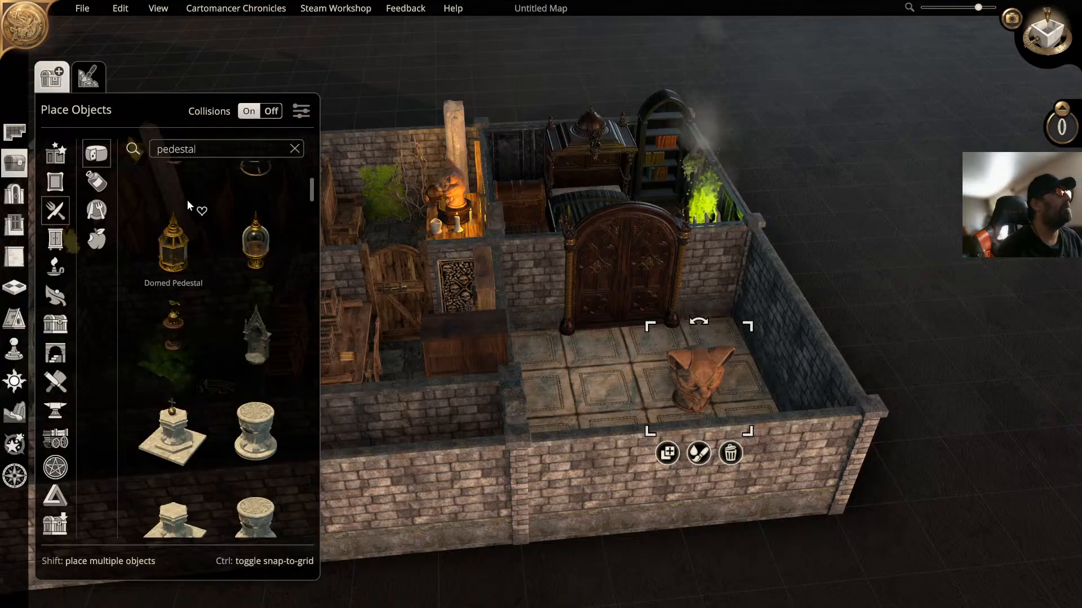
Step: Look through the pedestals, display cases and plinths for a plain stand that suits the bust
scroll(187, 201, "up", 3)
scroll(218, 185, "up", 1)
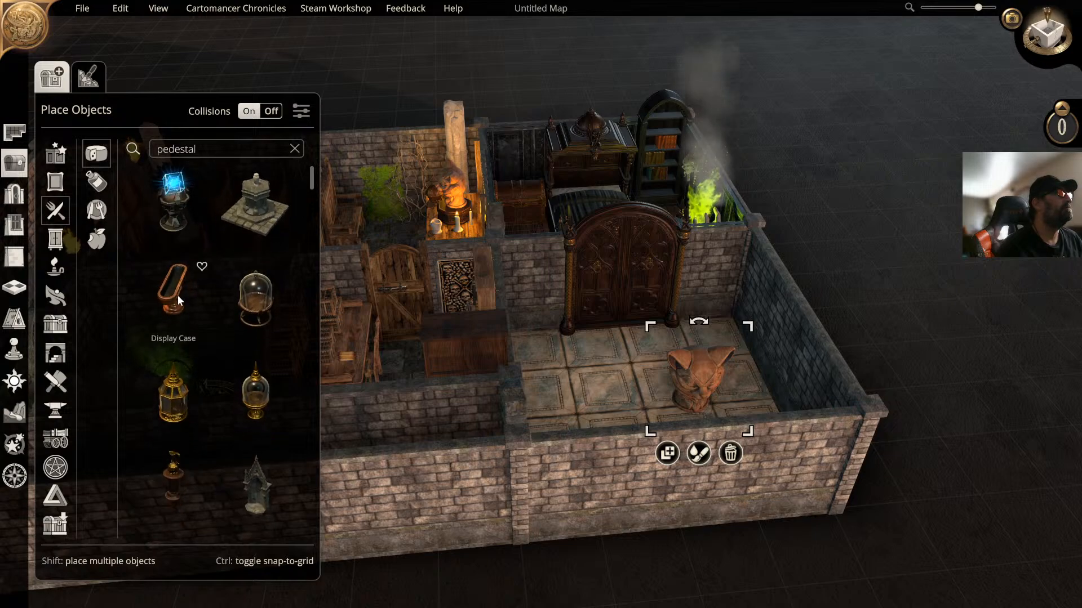
scroll(256, 290, "down", 3)
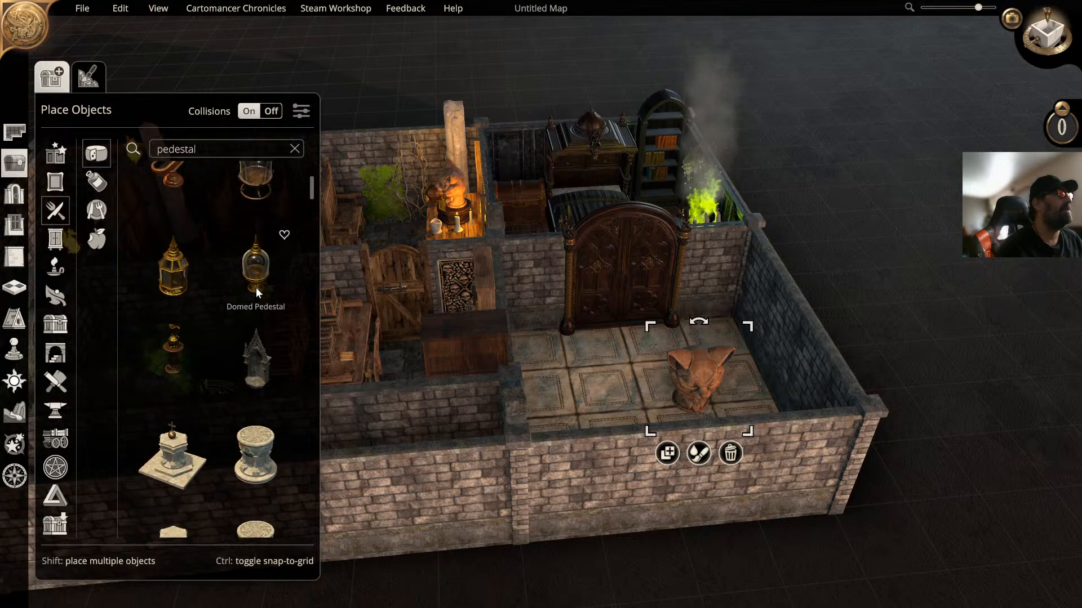
scroll(256, 288, "down", 5)
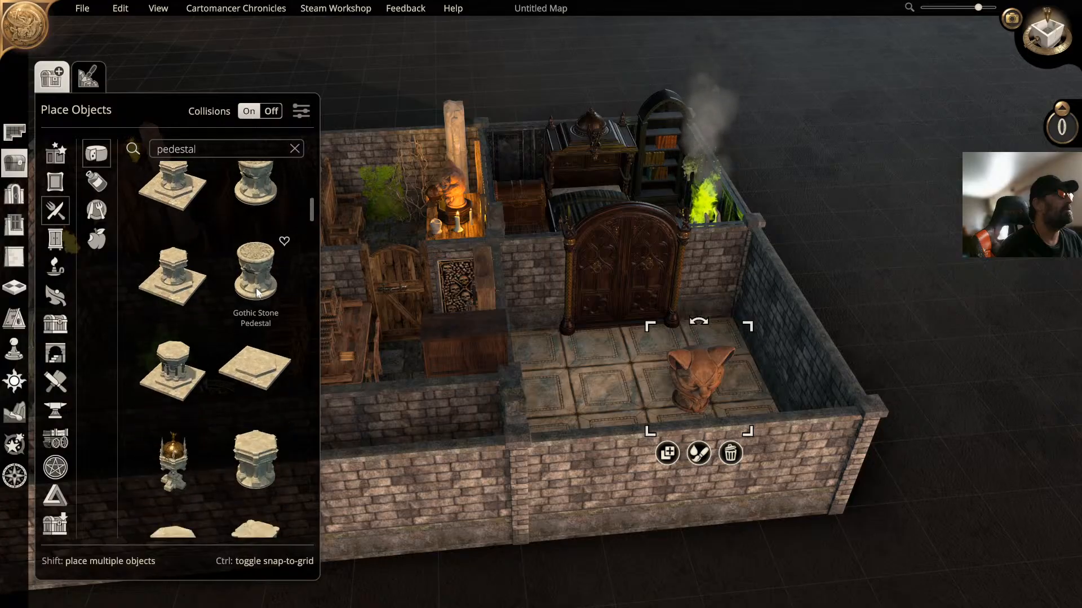
scroll(256, 287, "down", 5)
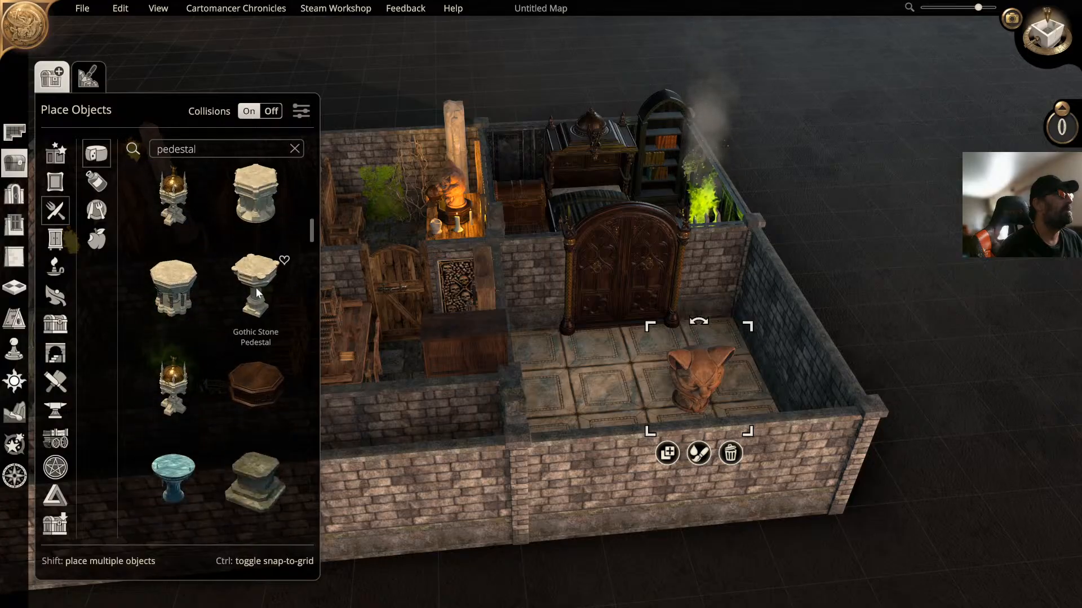
left_click_drag(312, 235, 287, 335)
scroll(286, 336, "down", 2)
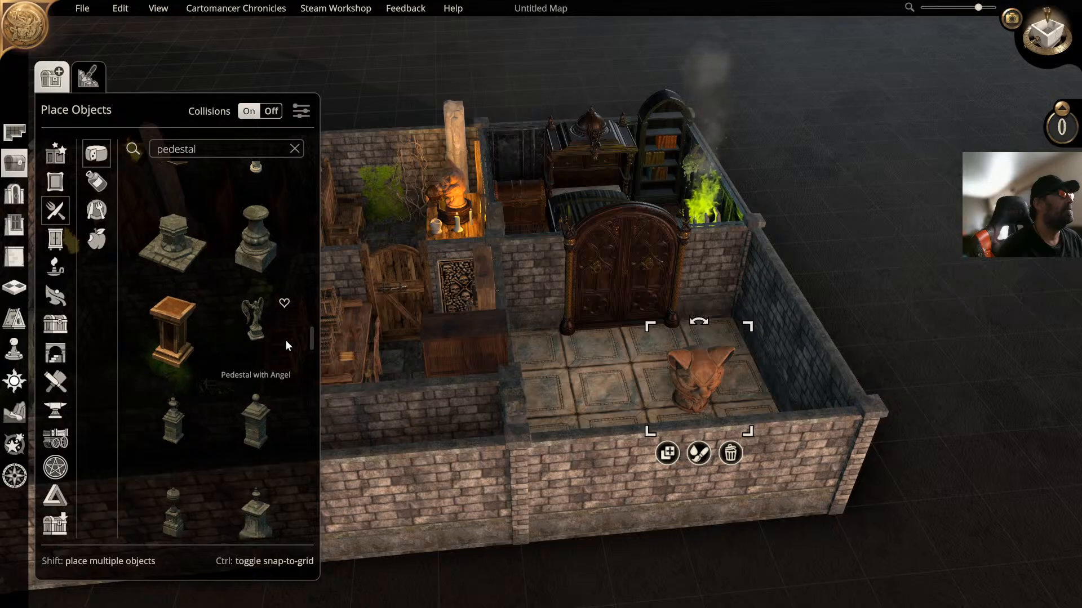
scroll(286, 340, "down", 2)
scroll(285, 343, "down", 4)
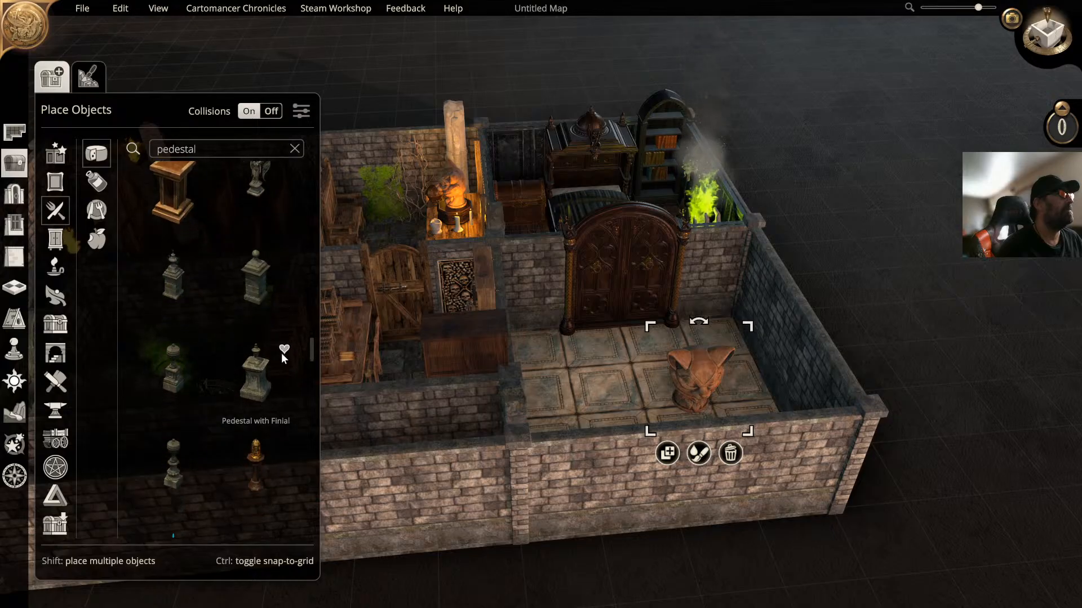
scroll(278, 374, "down", 3)
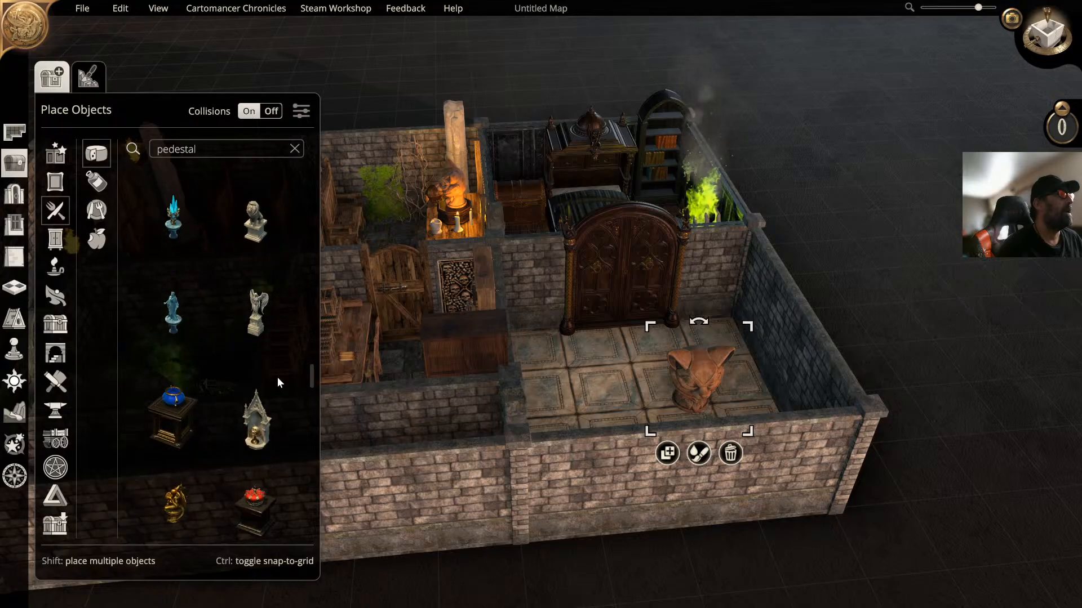
scroll(277, 386, "down", 6)
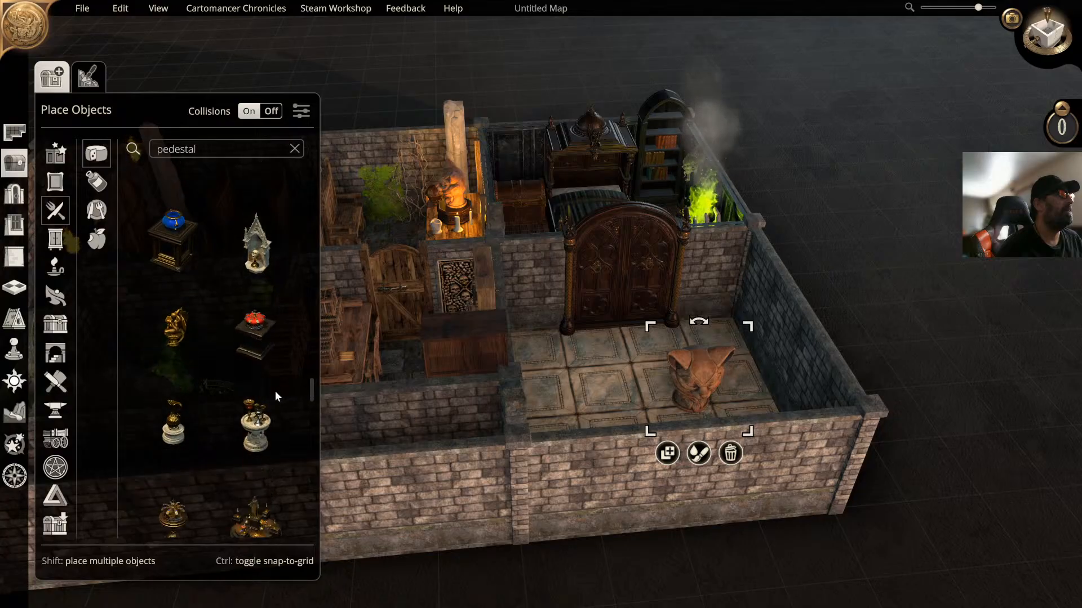
scroll(275, 401, "down", 5)
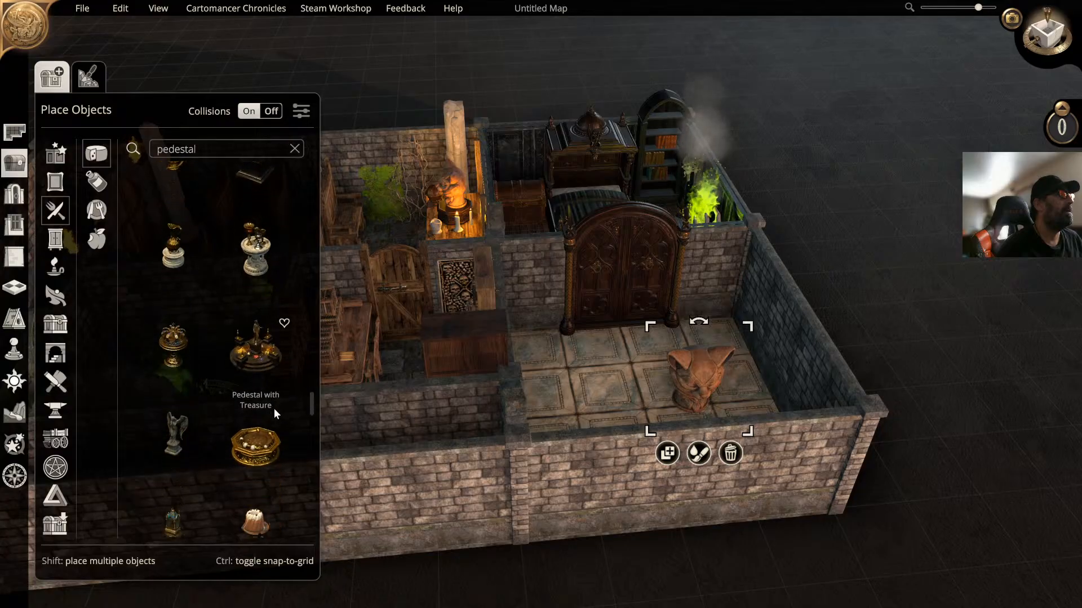
scroll(277, 433, "down", 6)
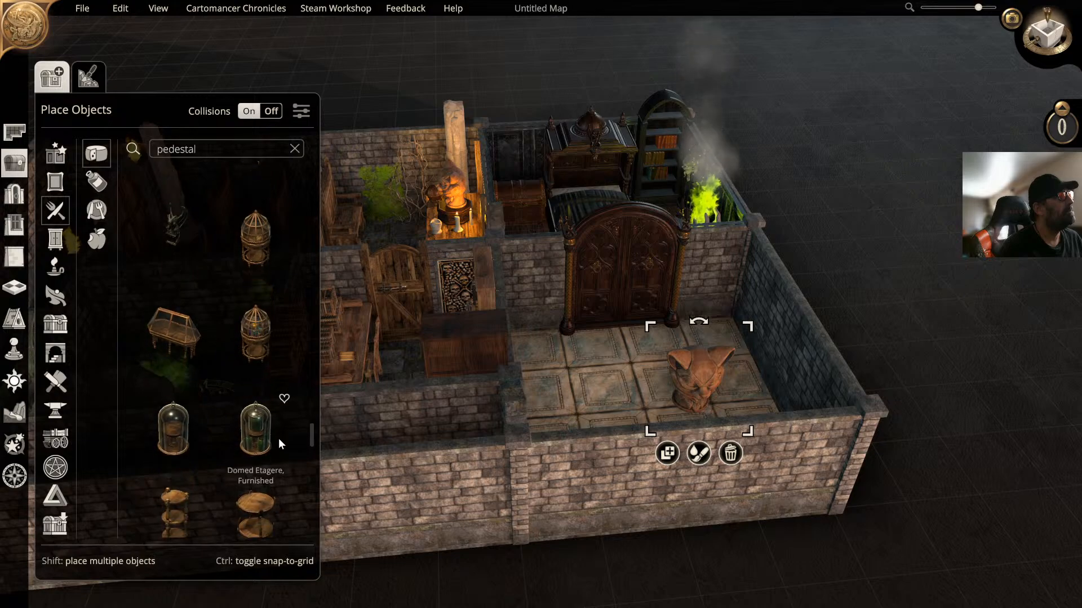
scroll(278, 458, "down", 6)
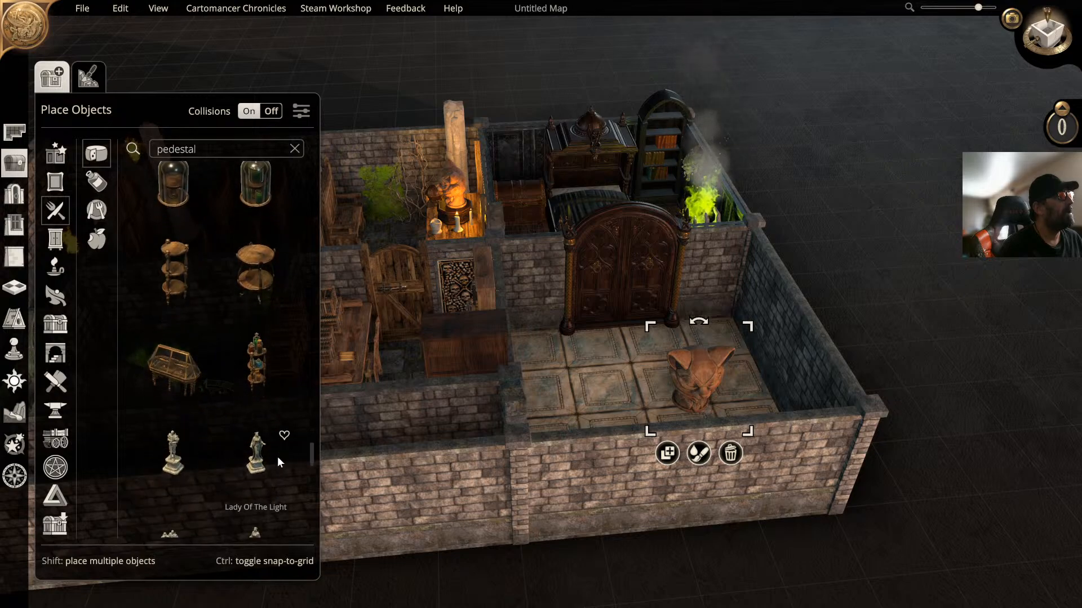
scroll(276, 474, "down", 8)
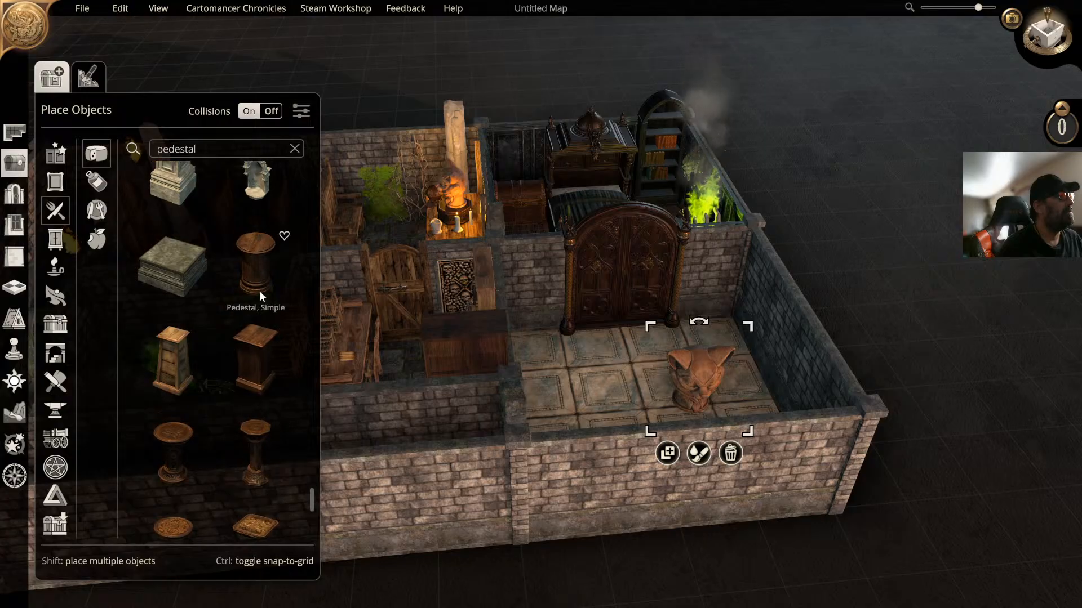
Step: Place the round wooden "Pedestal, Simple" on the corridor side of the large double door and set the animal bust on top
left_click(259, 249)
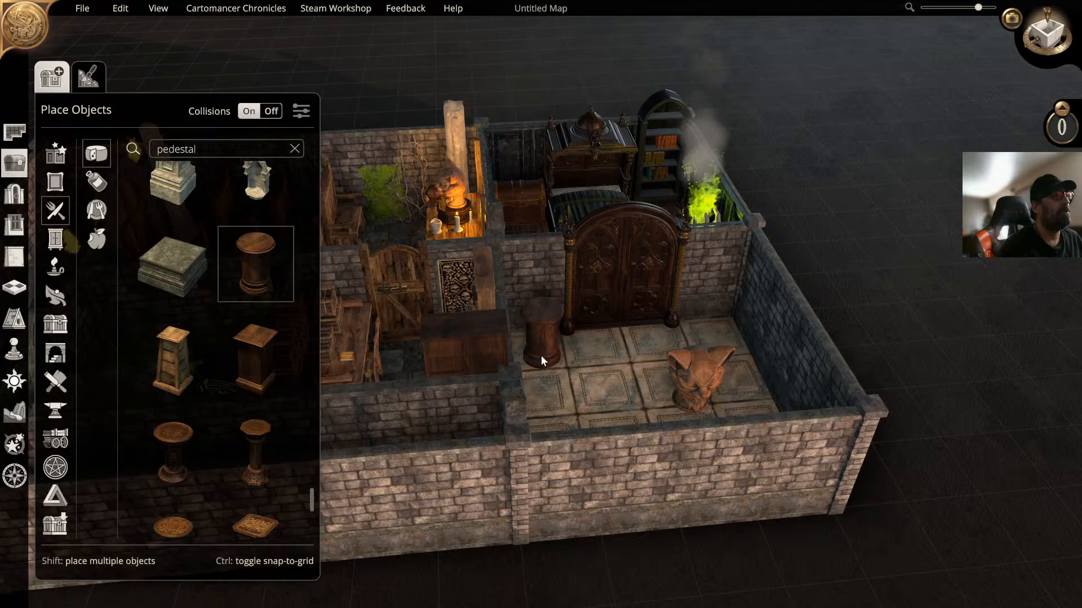
left_click(541, 354)
left_click(694, 365)
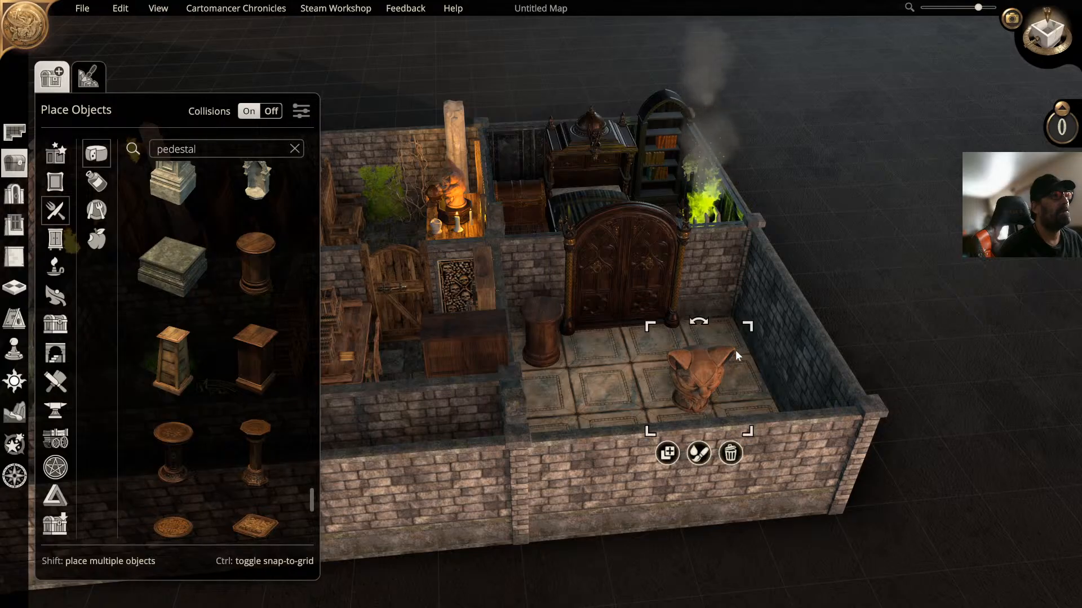
left_click_drag(751, 326, 542, 284)
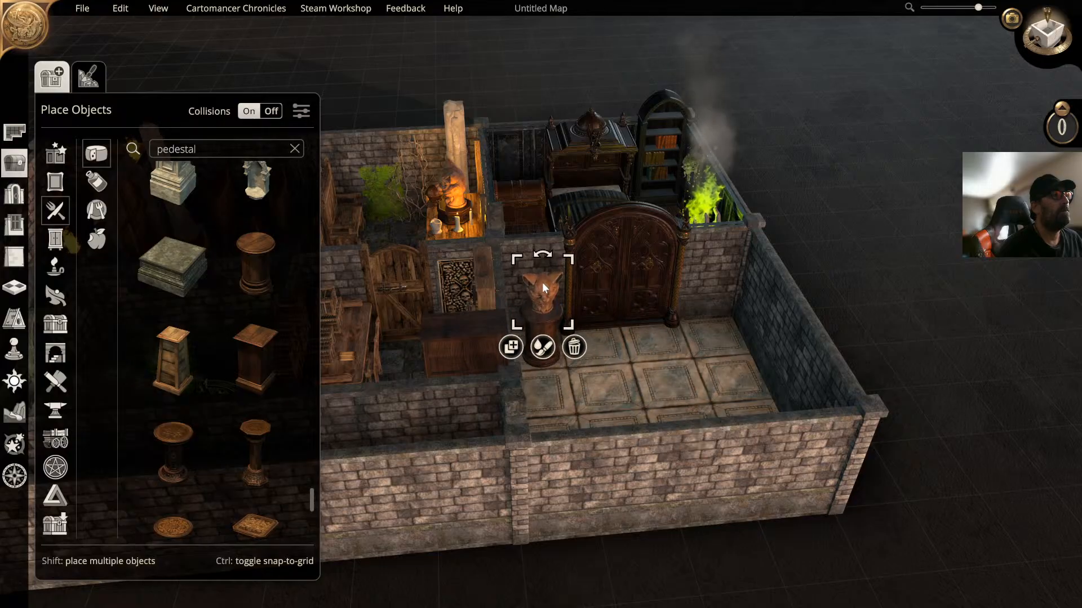
Step: Recolor the animal bust on the pedestal to the dark grey variant
left_click(542, 347)
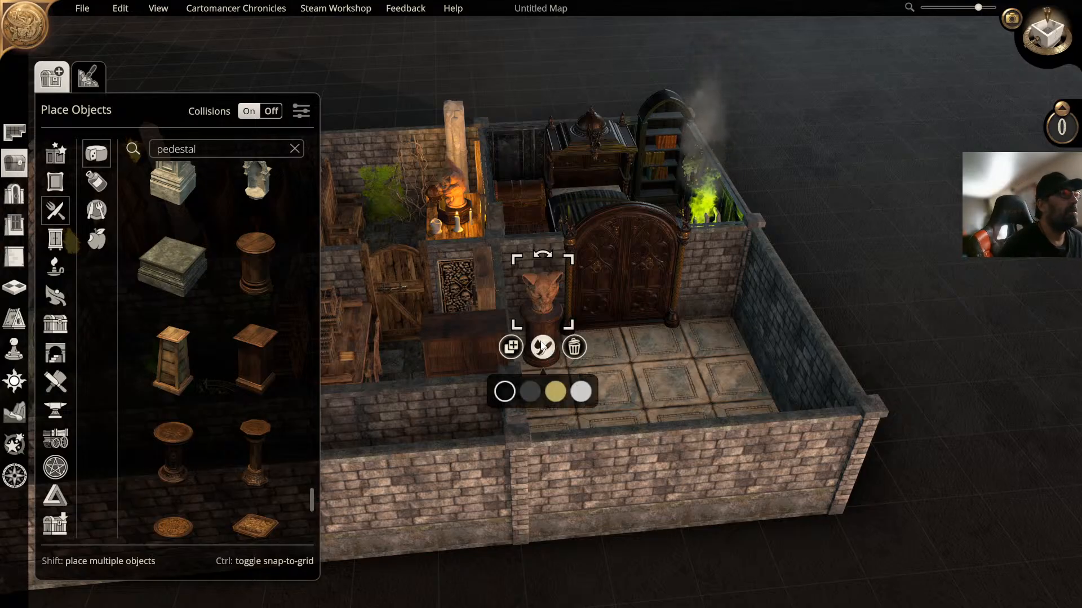
left_click(530, 392)
left_click(550, 329)
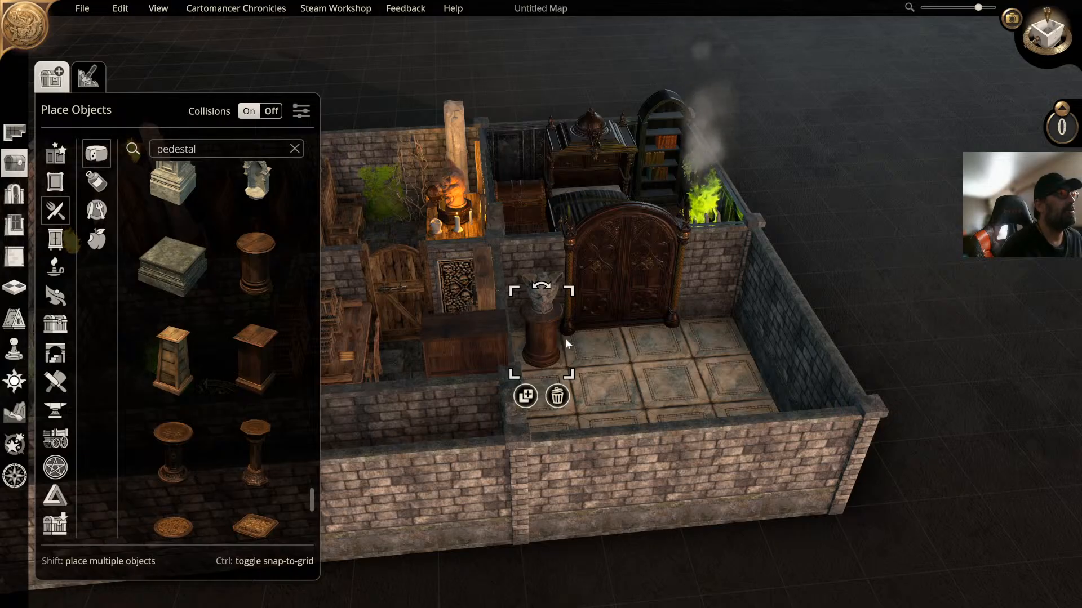
left_click(622, 346)
left_click(548, 333)
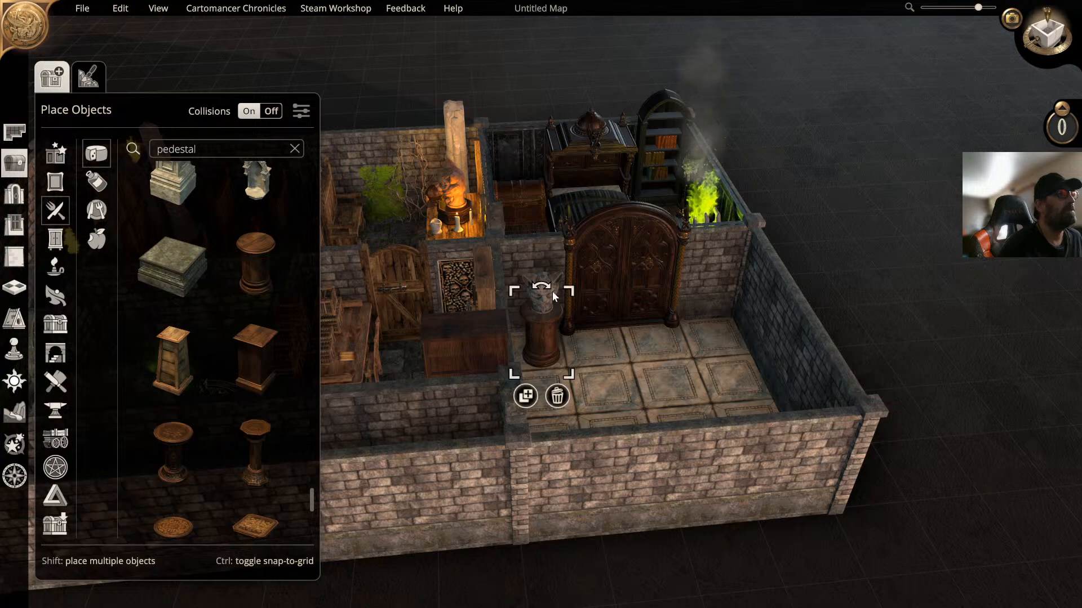
left_click_drag(562, 287, 557, 326)
key("ctrl+z")
Step: Duplicate the round wooden pedestal to the other side of the double door and top it with a copy of the dark grey animal bust
left_click(544, 330)
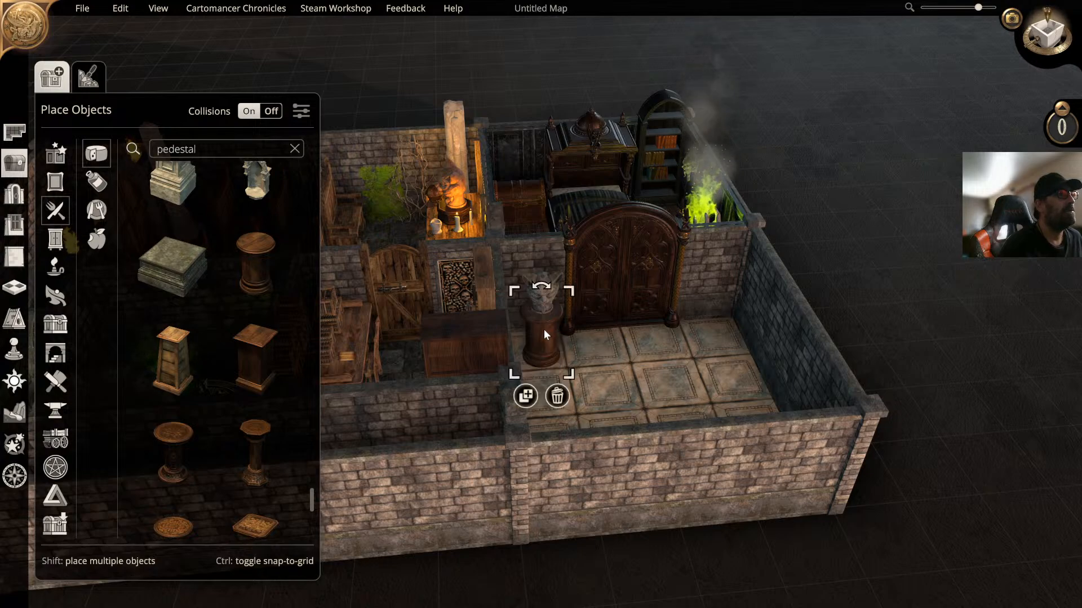
left_click(526, 396)
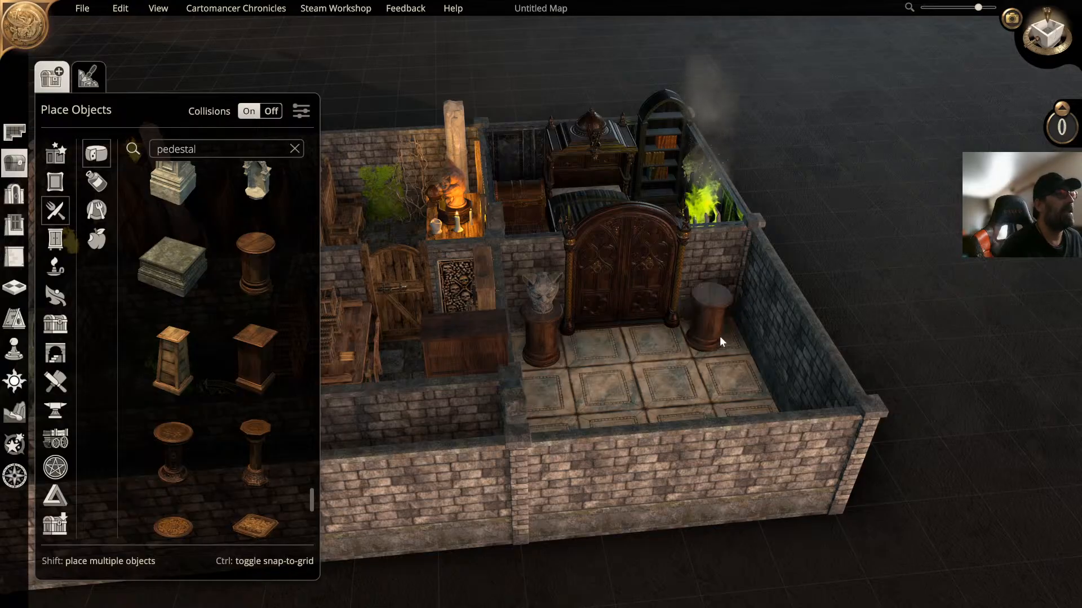
left_click(707, 346)
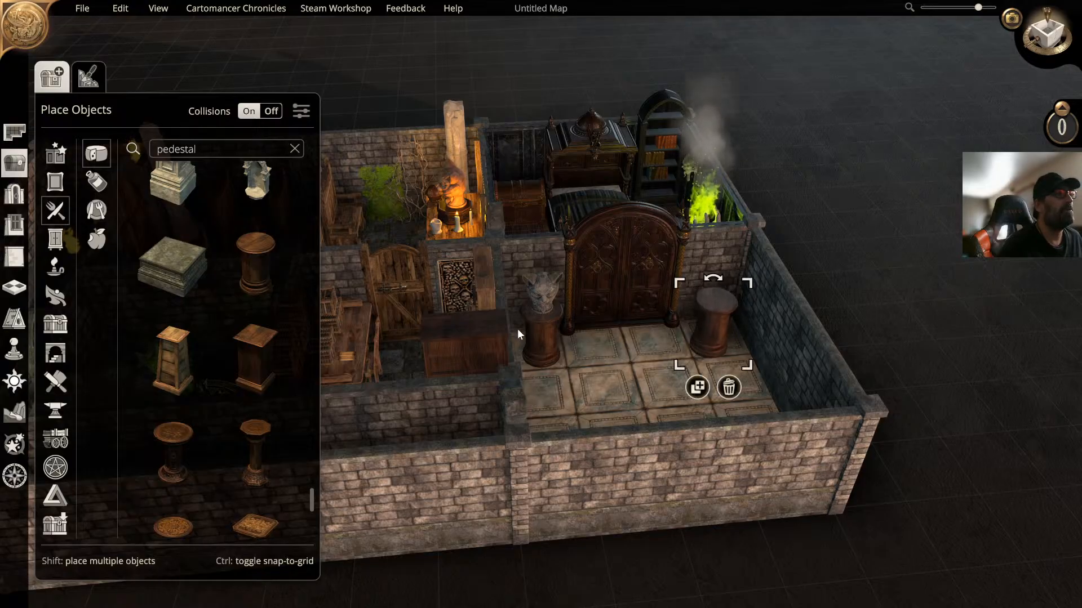
left_click(536, 290)
left_click(511, 342)
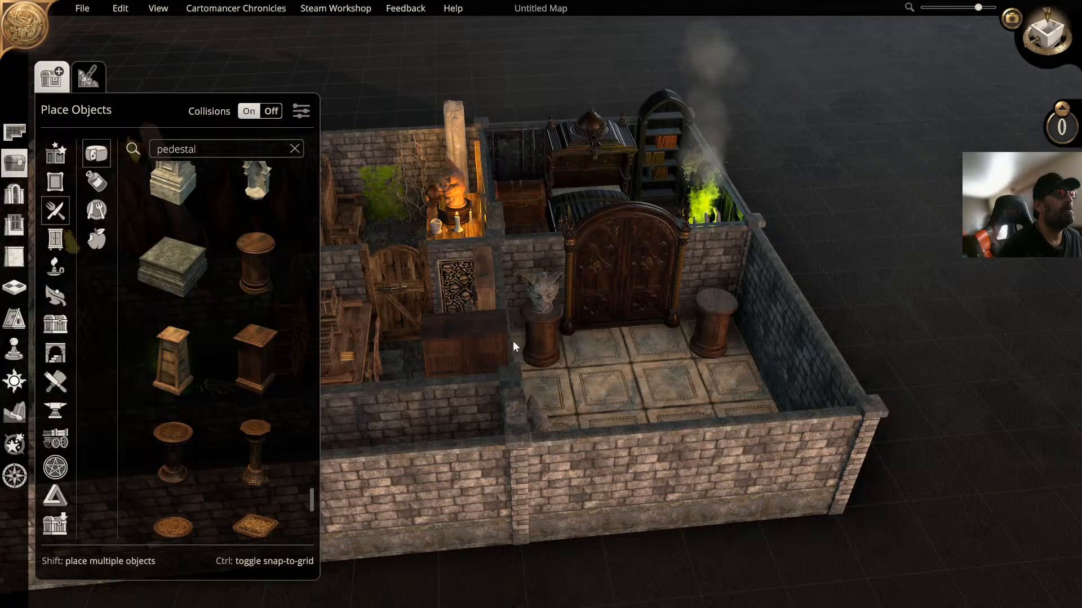
left_click(718, 302)
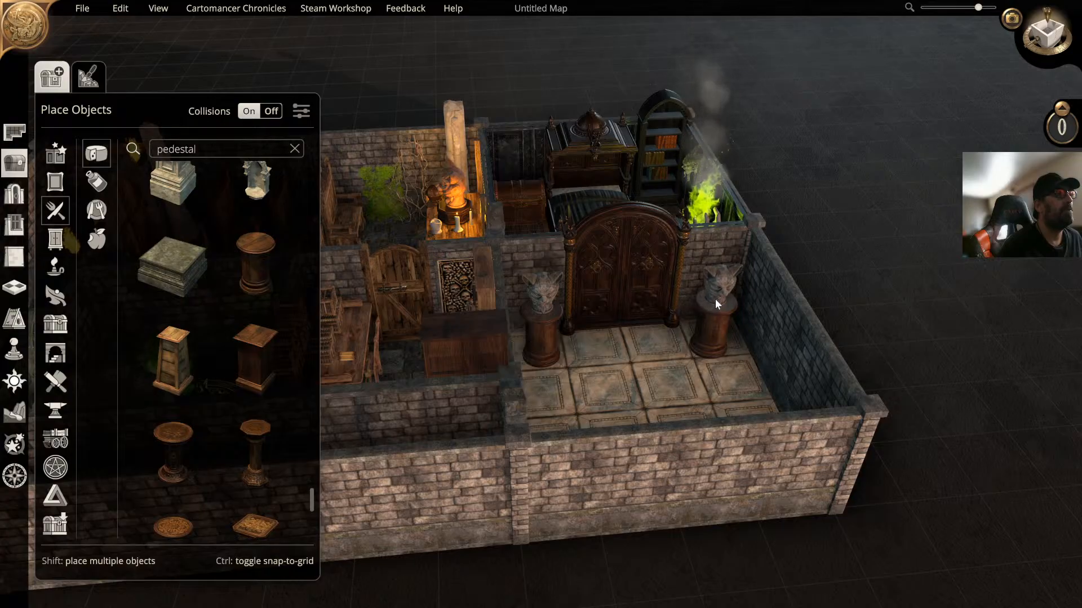
Step: Nudge both bust-topped pedestals closer to the wall on either side of the double door
middle_click_drag(854, 232, 731, 268)
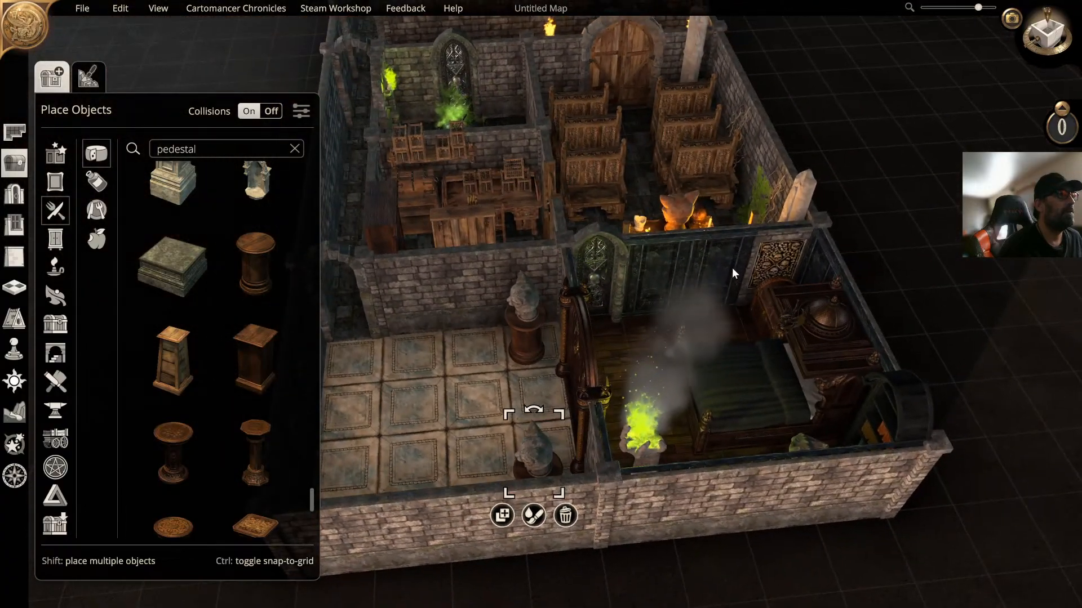
left_click(524, 324)
mouse_move(526, 316)
left_mouse_down()
mouse_move(536, 311)
mouse_move(527, 316)
mouse_move(536, 330)
left_mouse_up()
left_click(522, 334)
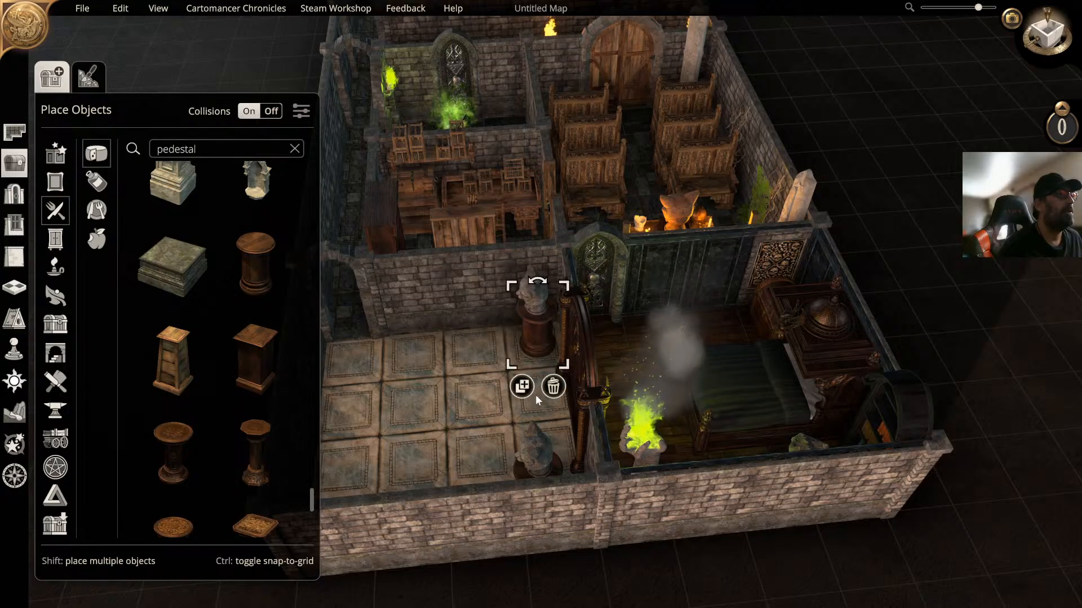
right_click_drag(525, 330, 602, 310)
left_click(642, 435)
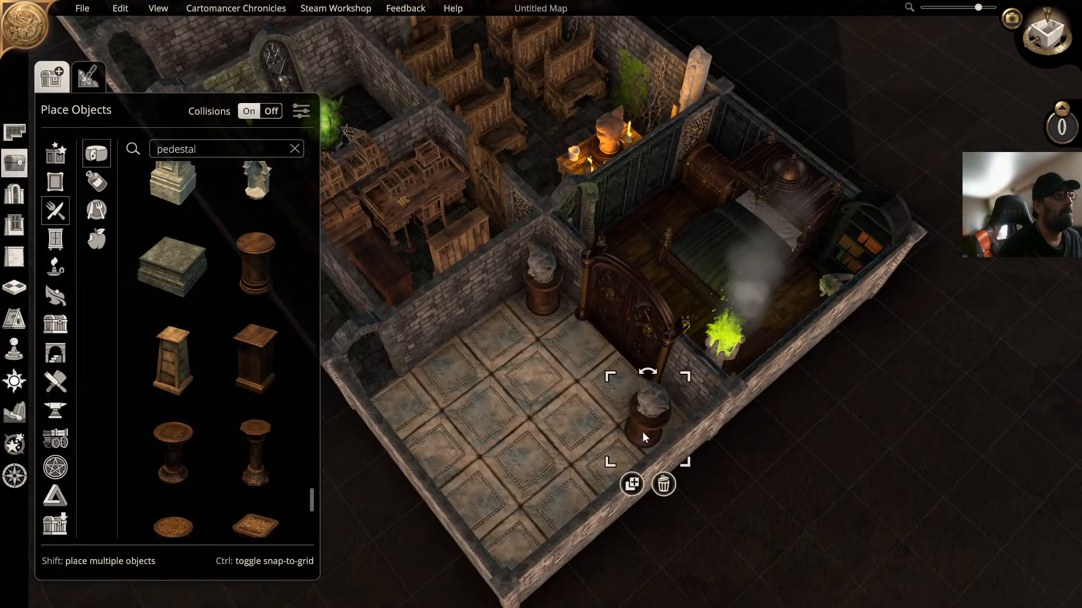
left_click_drag(653, 425, 665, 422)
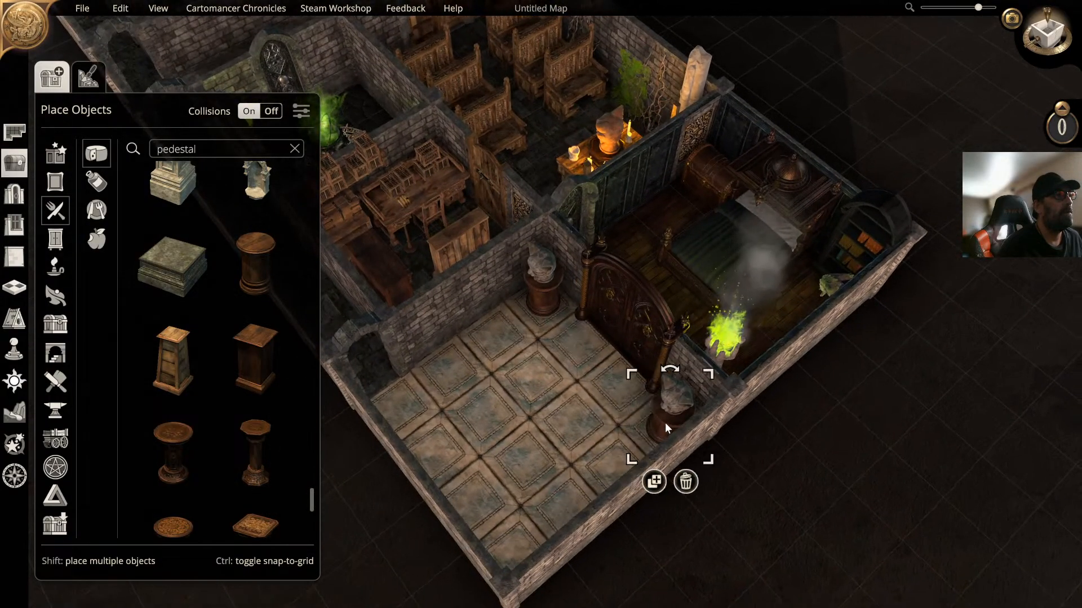
Step: Switch the map to the flat top-down view and set its lighting to daytime
left_click(912, 380)
right_click_drag(908, 380, 833, 270)
scroll(954, 318, "down", 1)
middle_click_drag(833, 271, 871, 333)
scroll(871, 334, "down", 2)
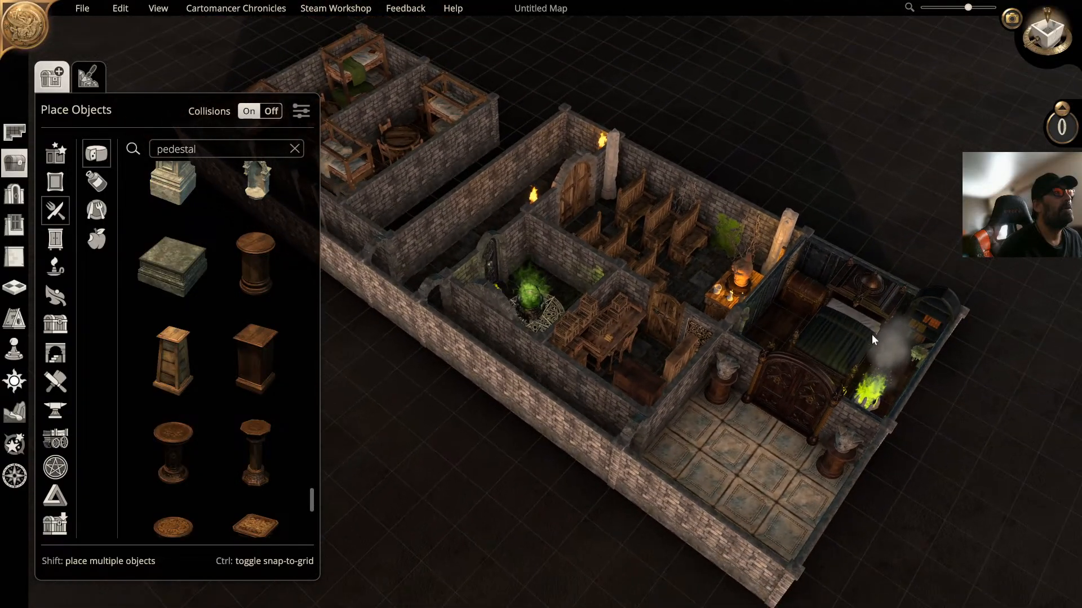
left_click(1046, 34)
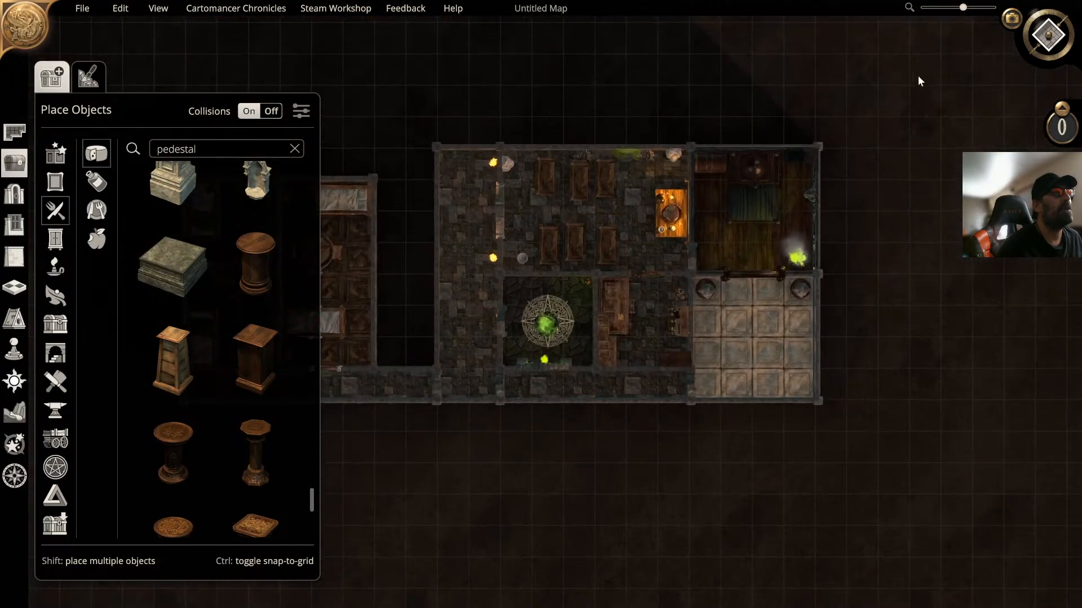
middle_click_drag(812, 115, 952, 190)
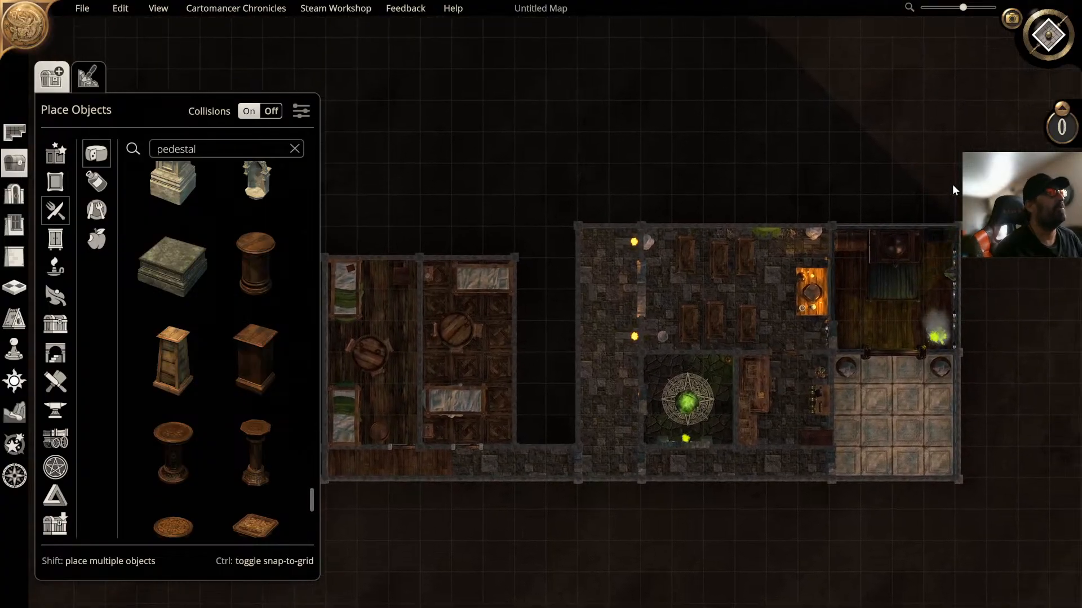
left_click(15, 380)
left_click(130, 285)
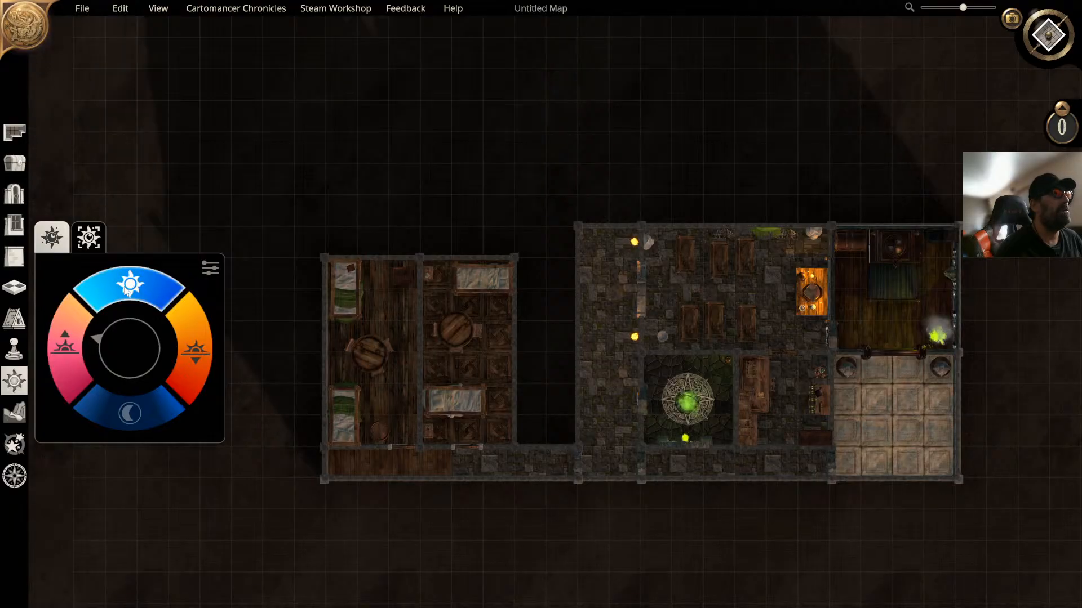
key("d")
key("s")
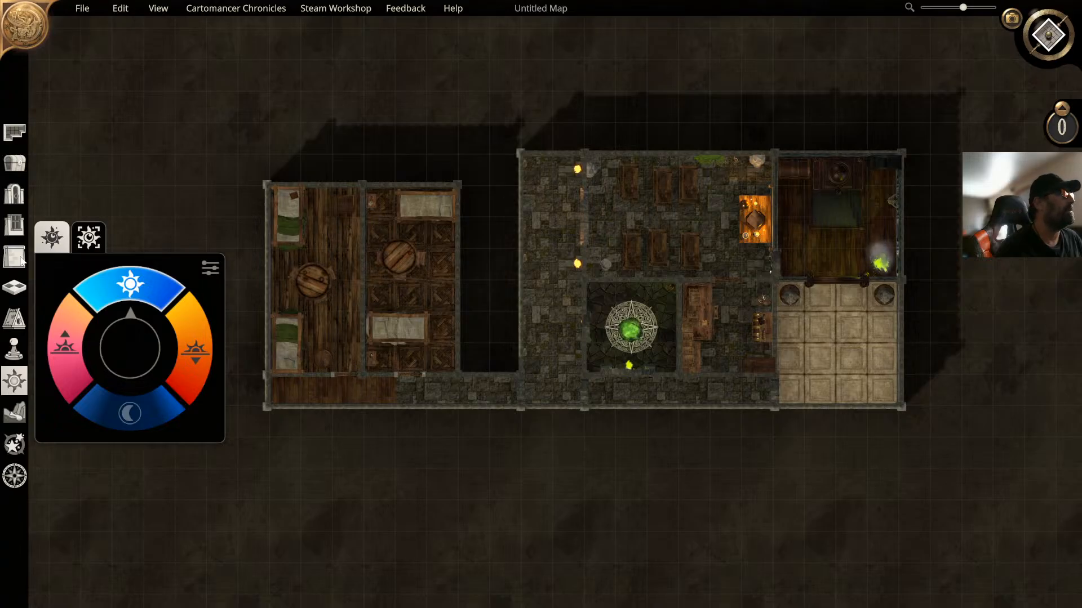
Step: Replace the wooden floors of the corridor end and both bunk rooms with the grey ruined cobblestone floor
left_click(14, 287)
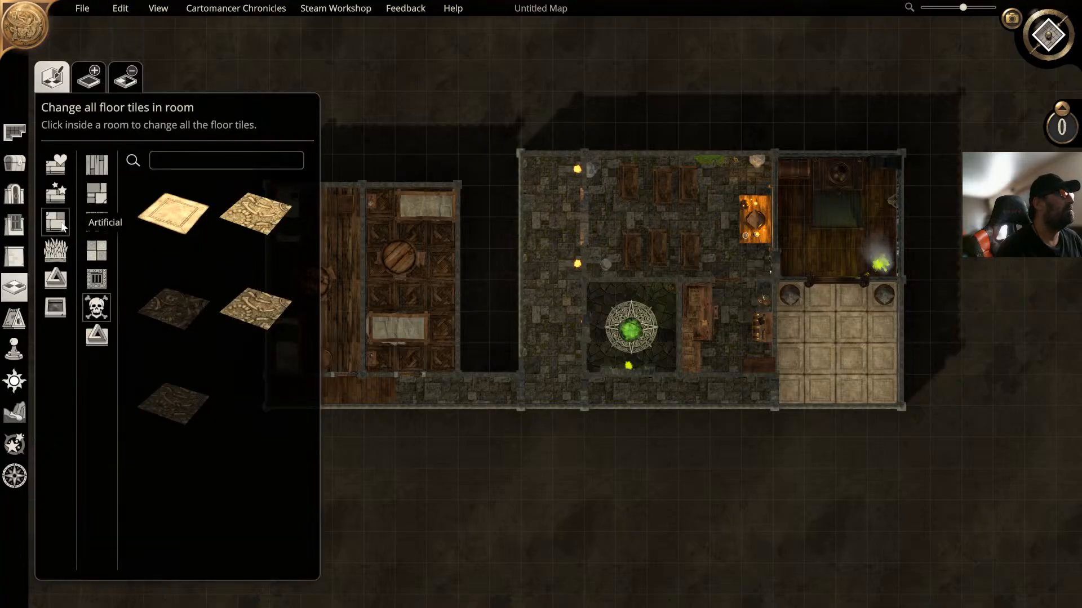
left_click(93, 200)
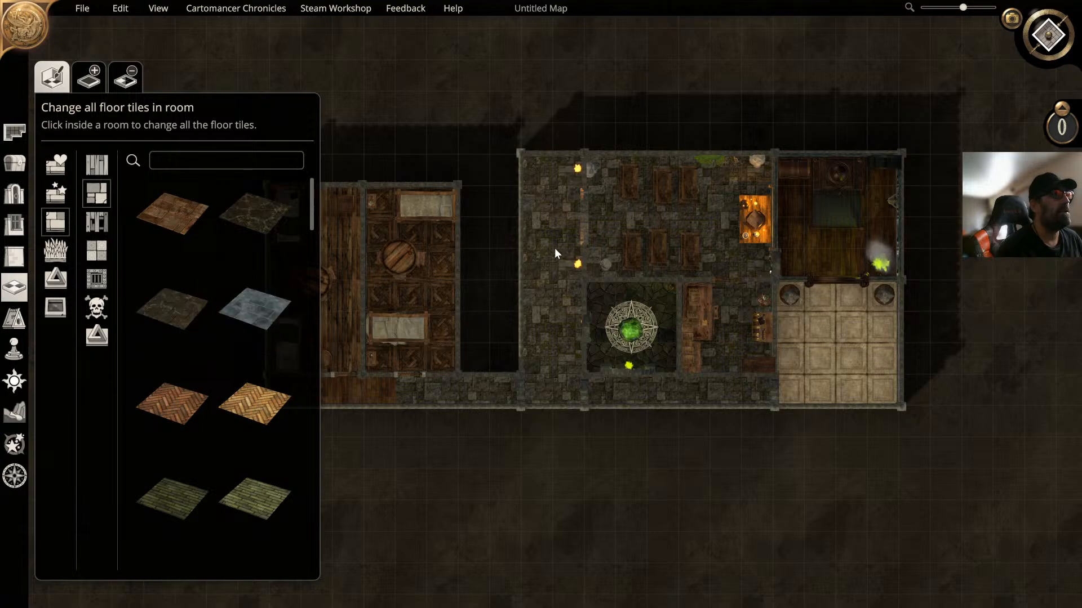
left_click(97, 221)
left_click(256, 210)
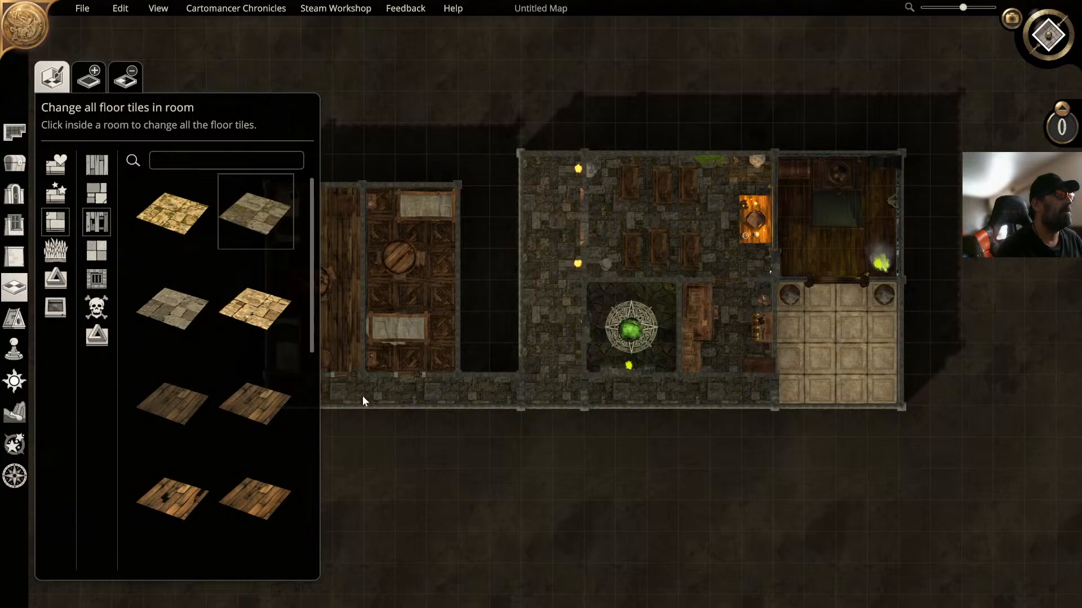
left_click(435, 300)
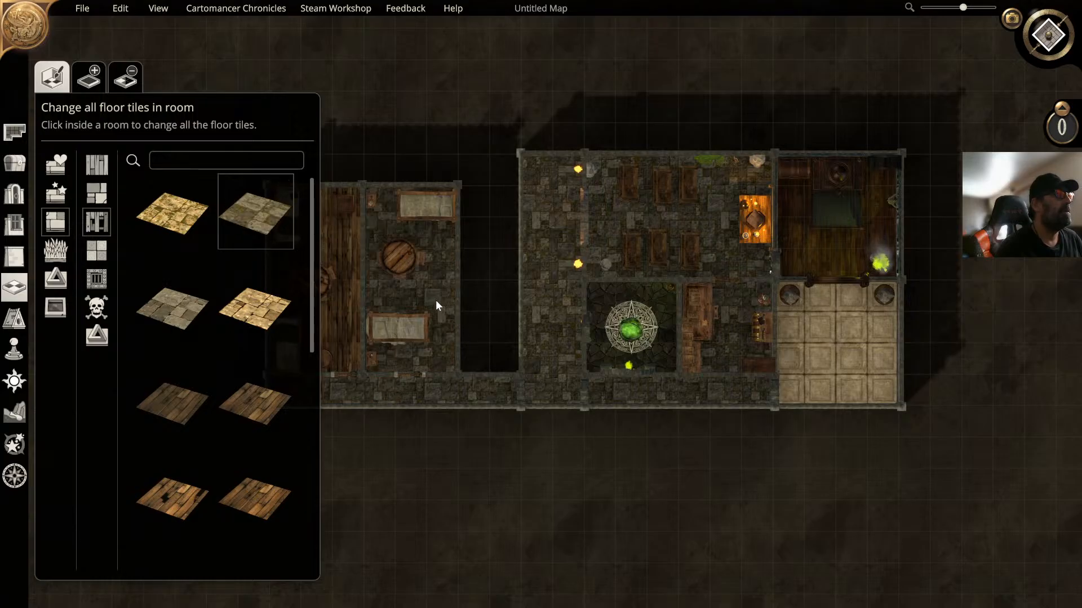
left_click(350, 315)
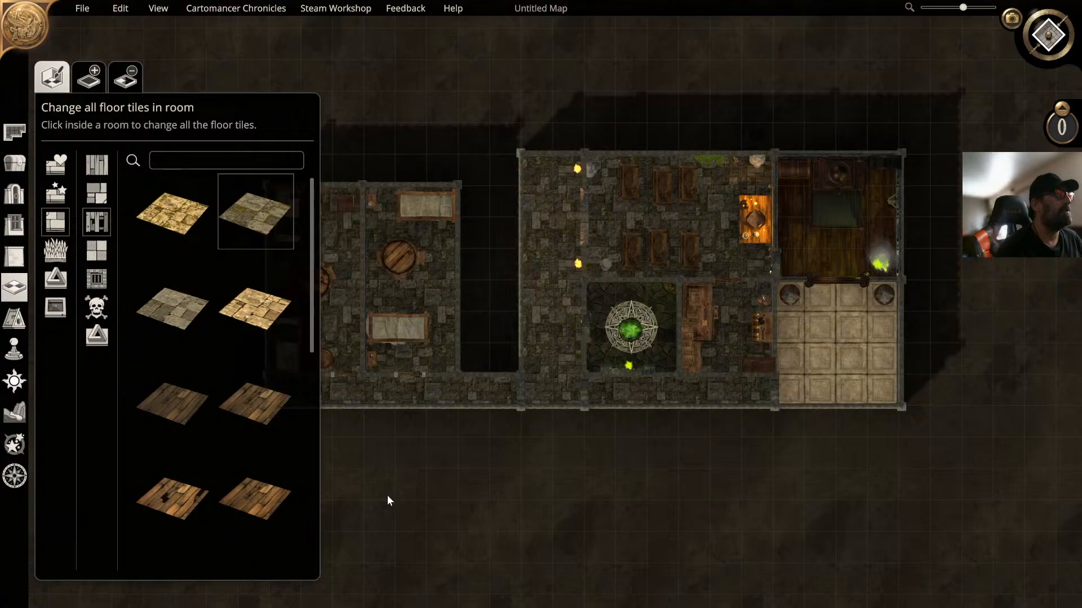
right_click_drag(403, 467, 456, 481)
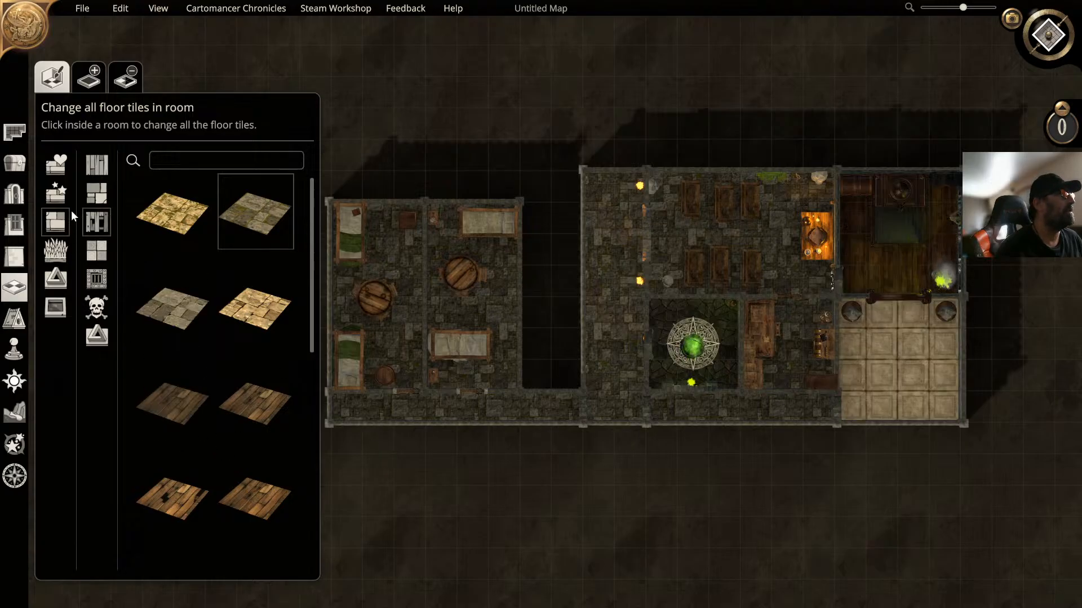
Step: Compare the stone and tiled floors, and lay the dark cracked stone floor in the bedroom behind the double door
left_click(99, 195)
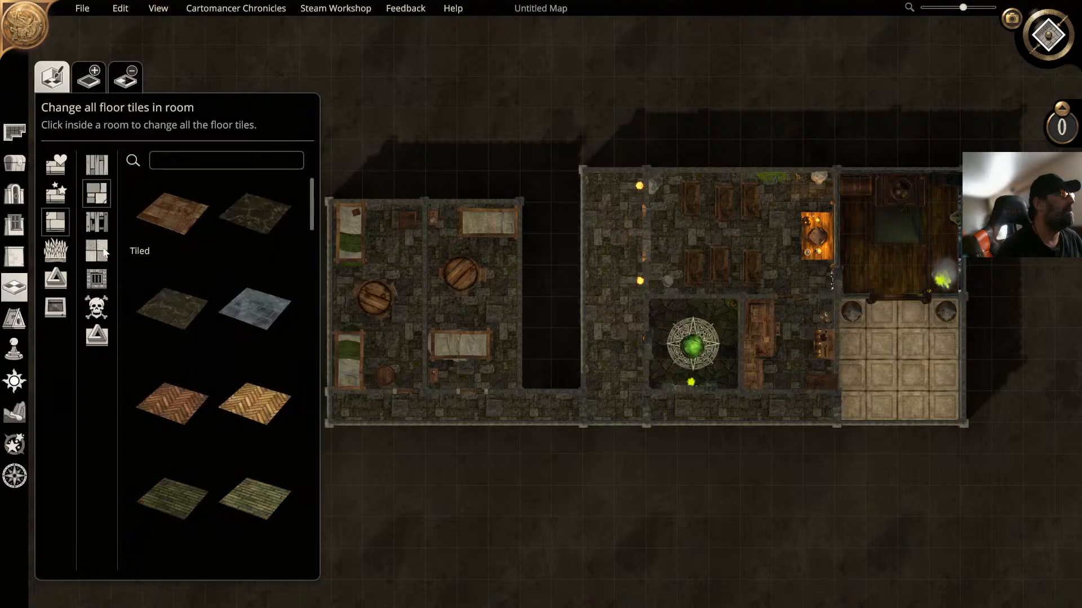
left_click(99, 252)
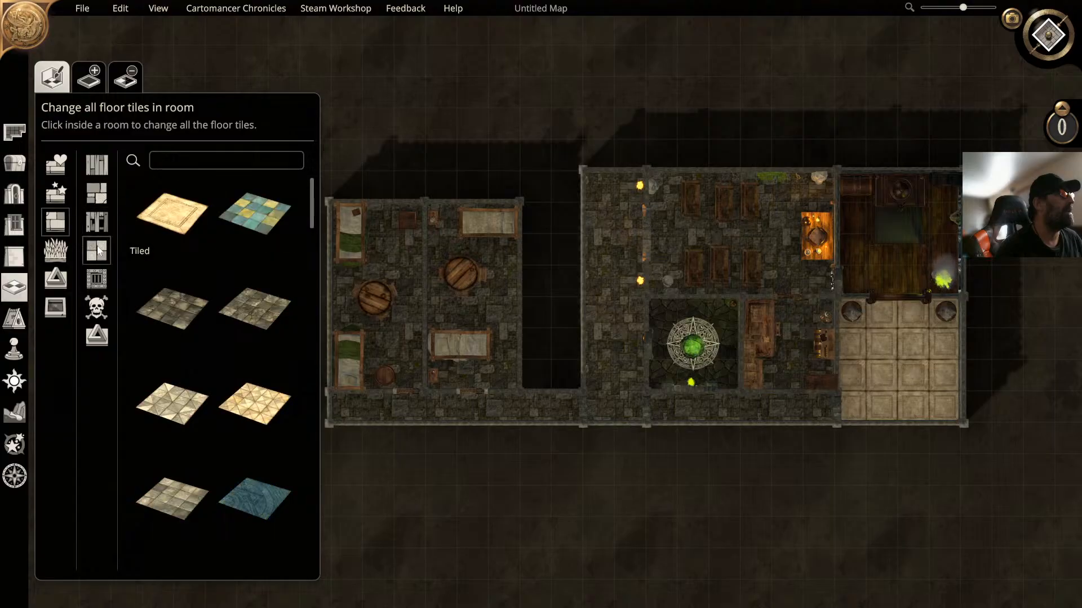
left_click(161, 304)
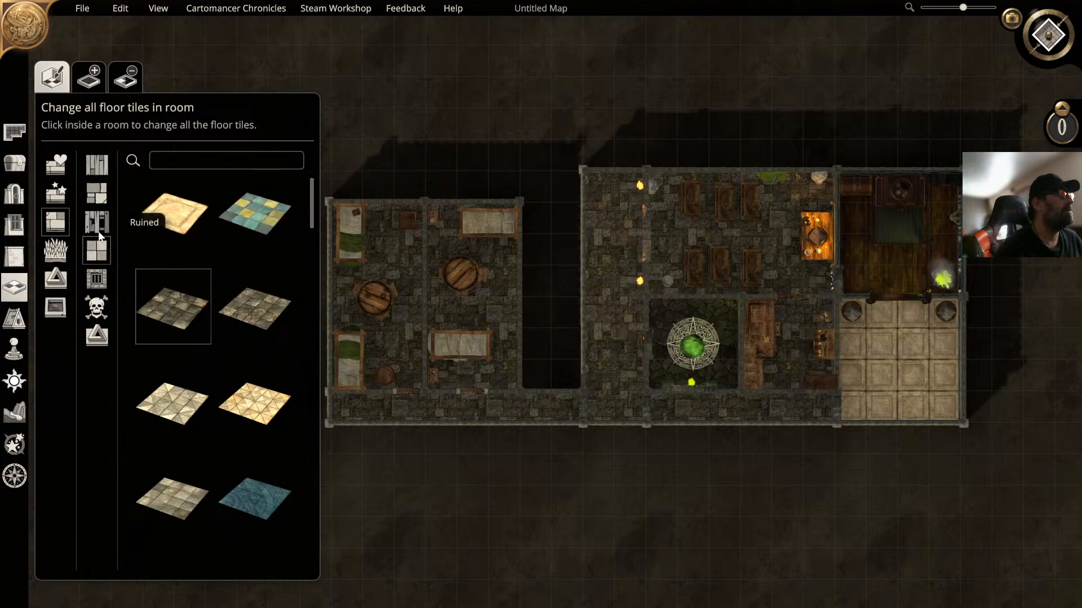
left_click(102, 196)
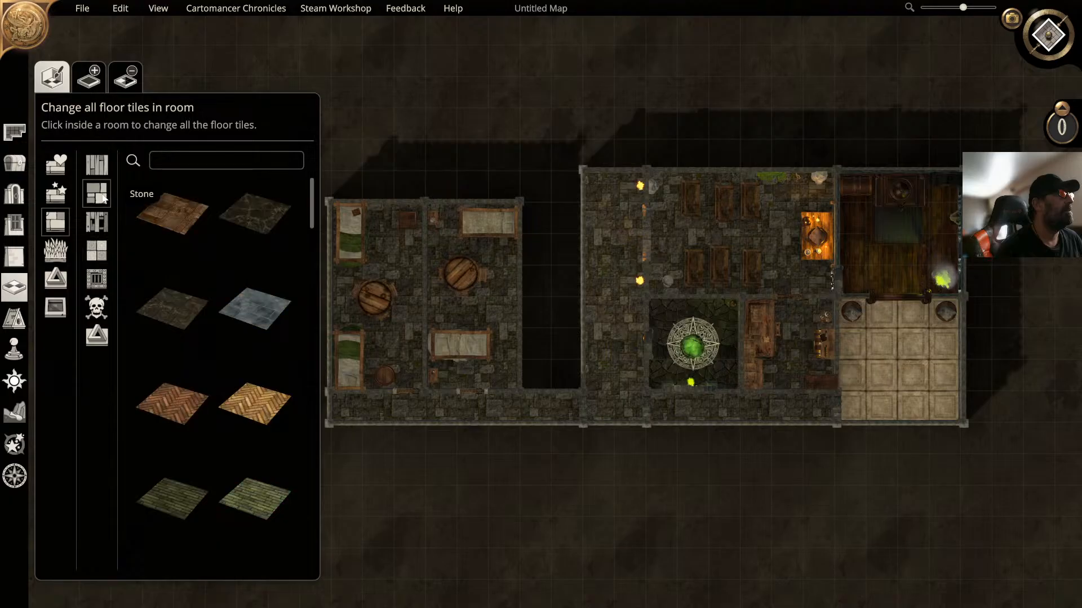
left_click(241, 208)
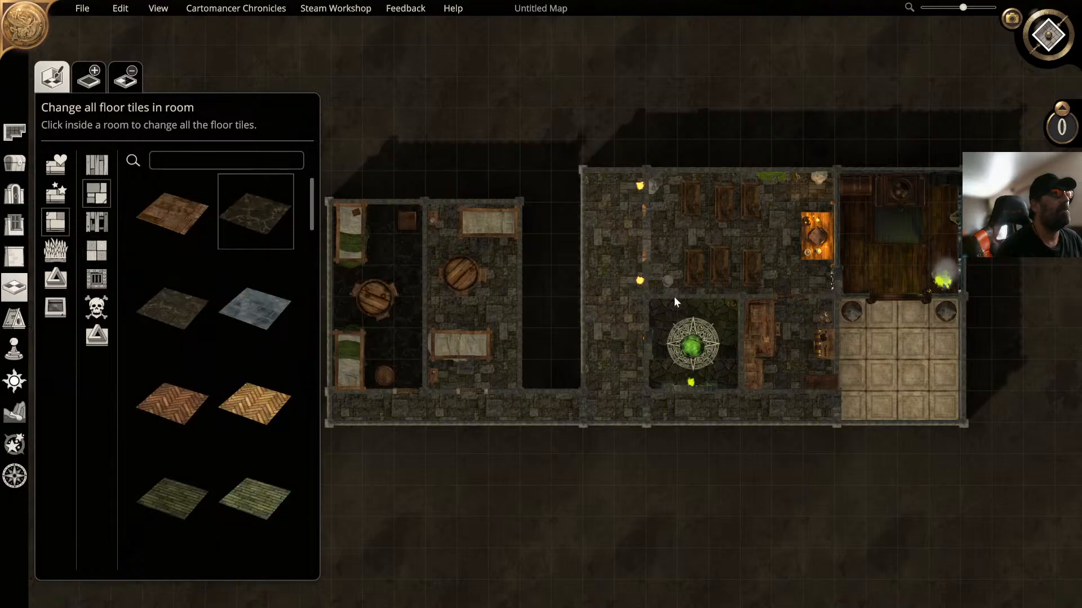
left_click(902, 276)
middle_click_drag(808, 94, 822, 116)
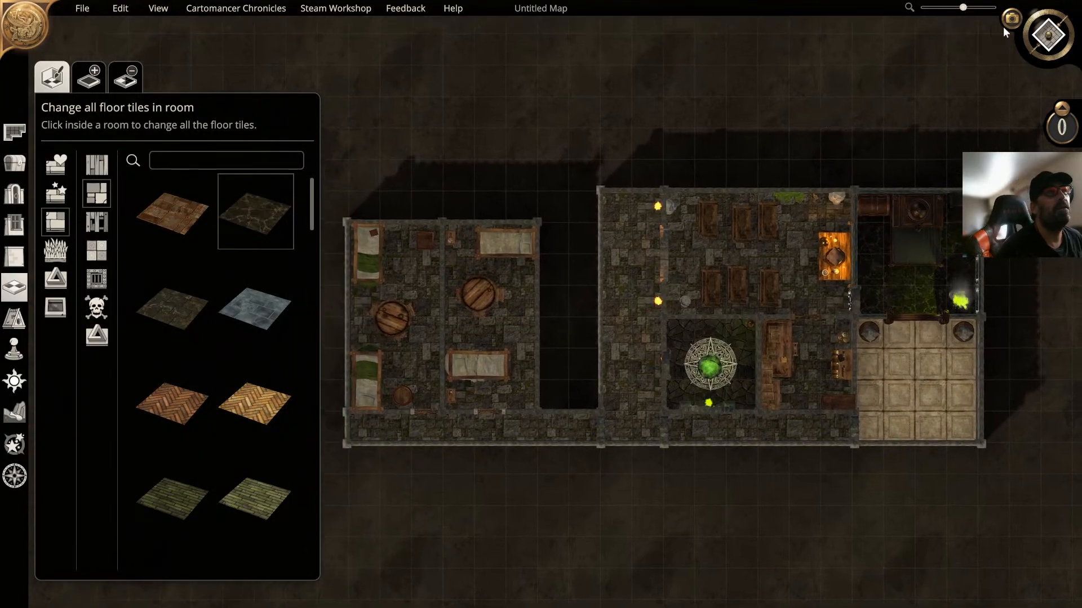
Step: Inspect the whole dungeon in the 3D view from several sides, down to the bunk rooms and the gap beside them
left_click(1049, 48)
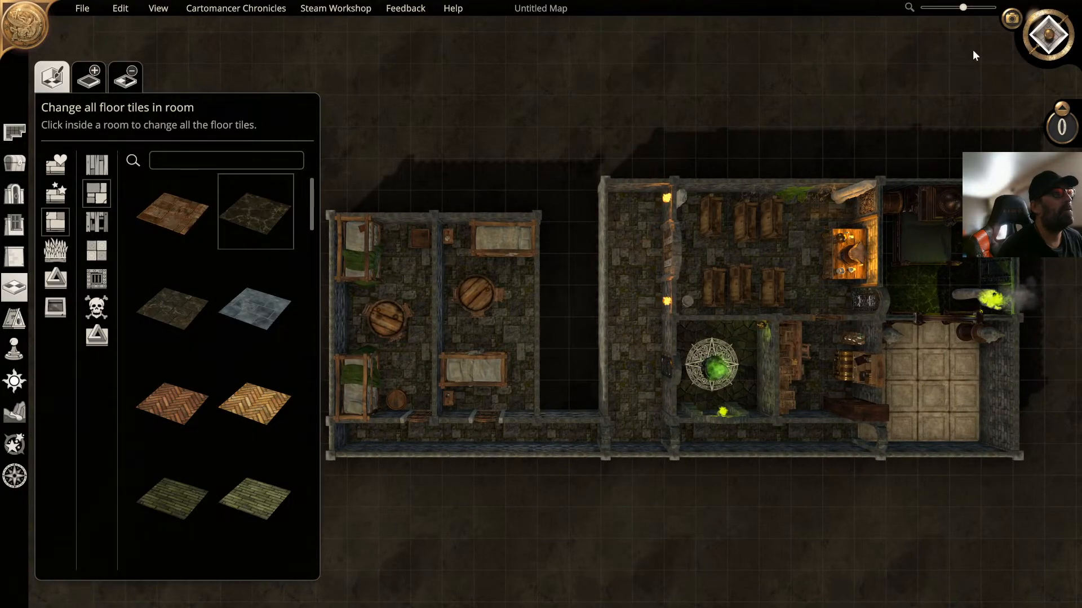
middle_click_drag(972, 50, 947, 110)
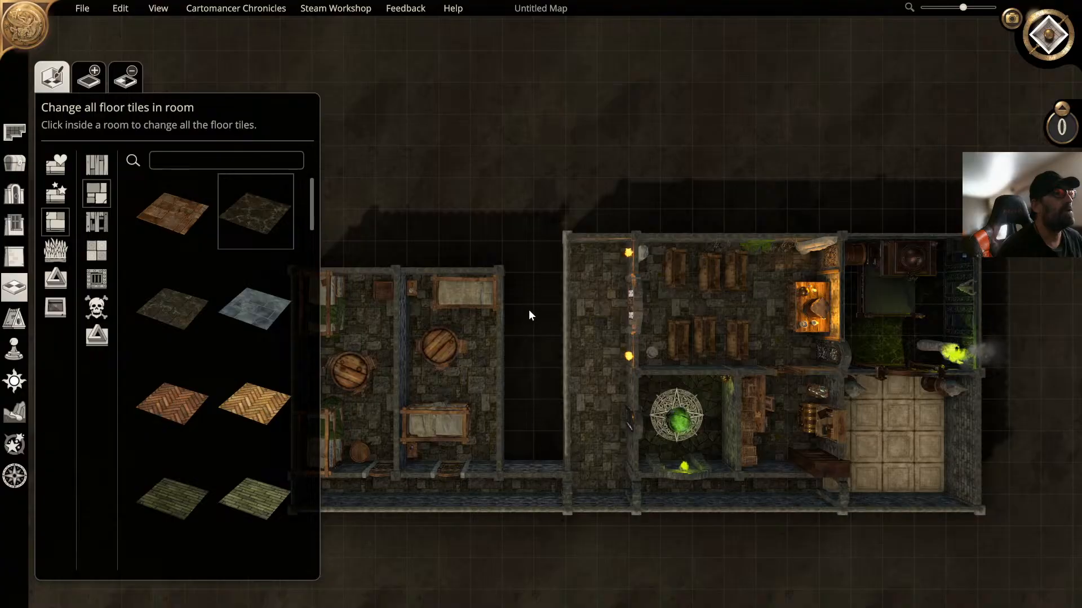
scroll(528, 315, "down", 3)
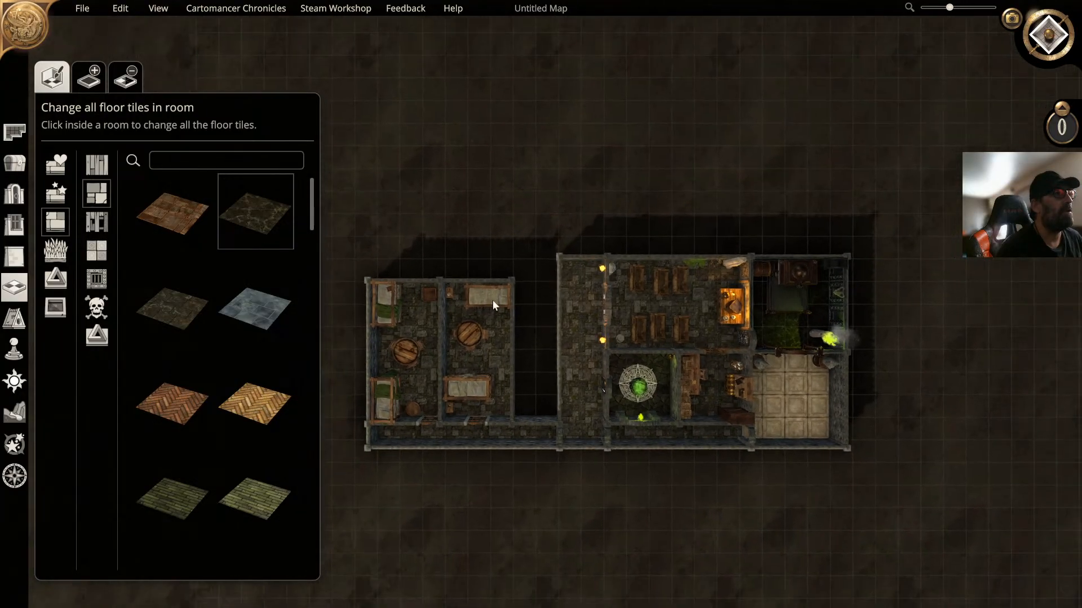
right_click_drag(533, 265, 461, 169)
middle_click_drag(468, 159, 560, 138)
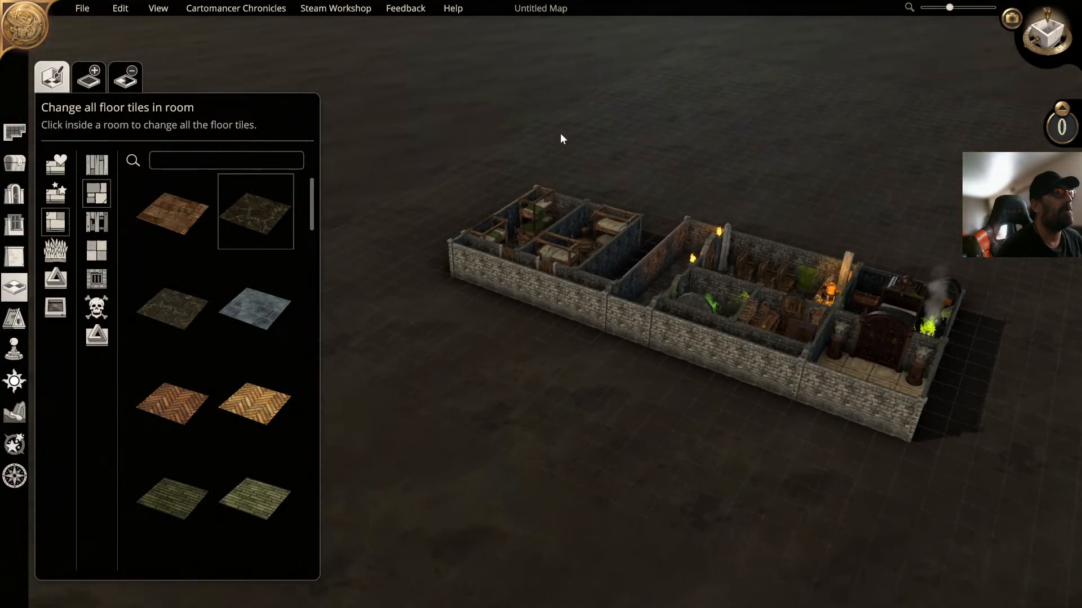
right_click_drag(553, 148, 424, 164)
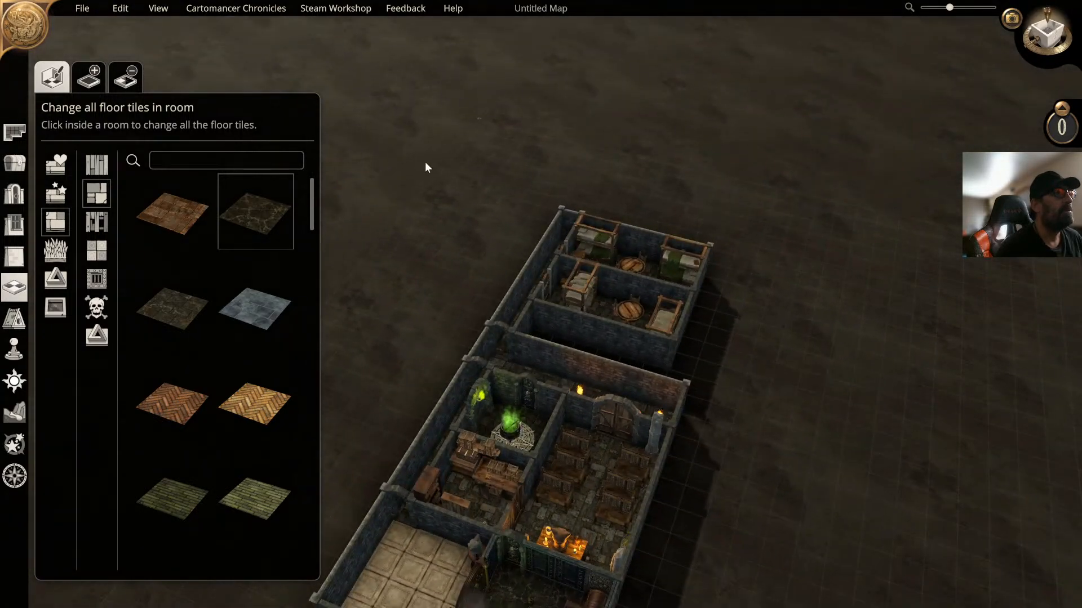
mouse_move(526, 196)
right_mouse_down()
mouse_move(414, 194)
mouse_move(542, 187)
right_mouse_up()
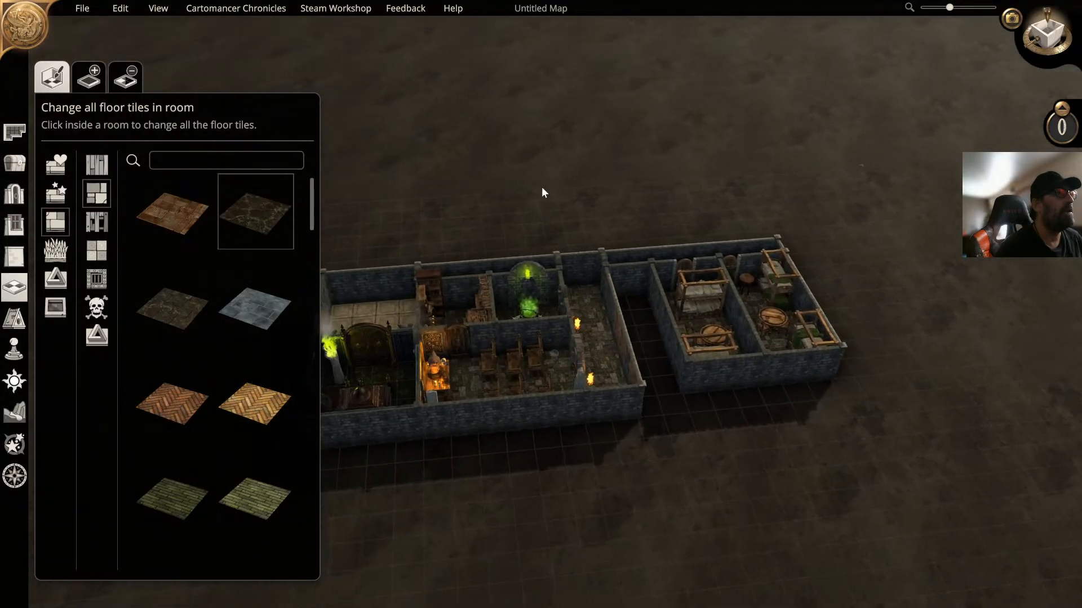
scroll(606, 188, "up", 5)
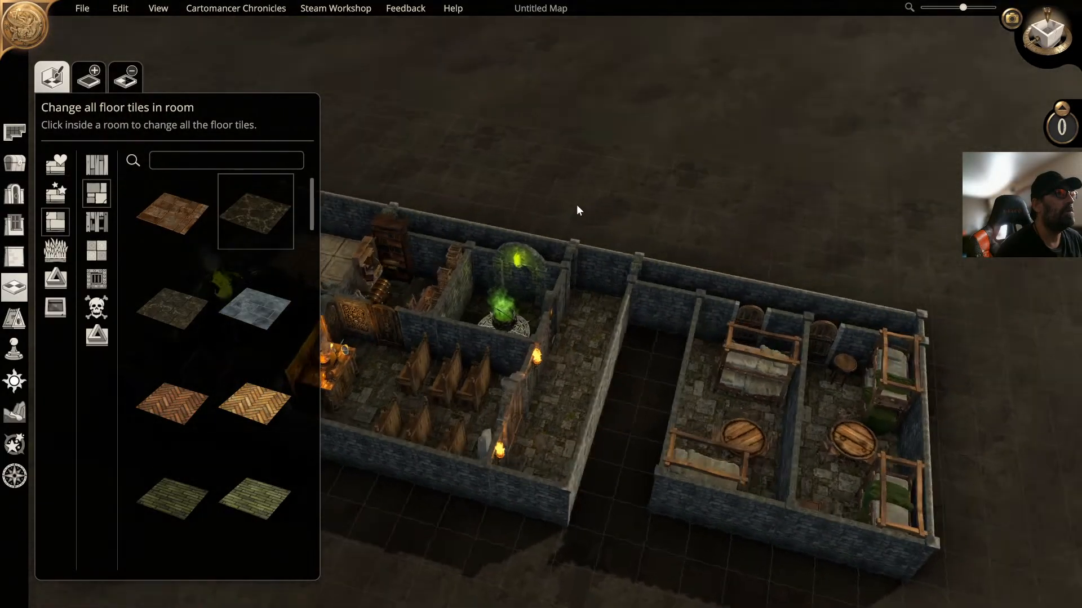
right_click_drag(577, 204, 583, 220)
key("d")
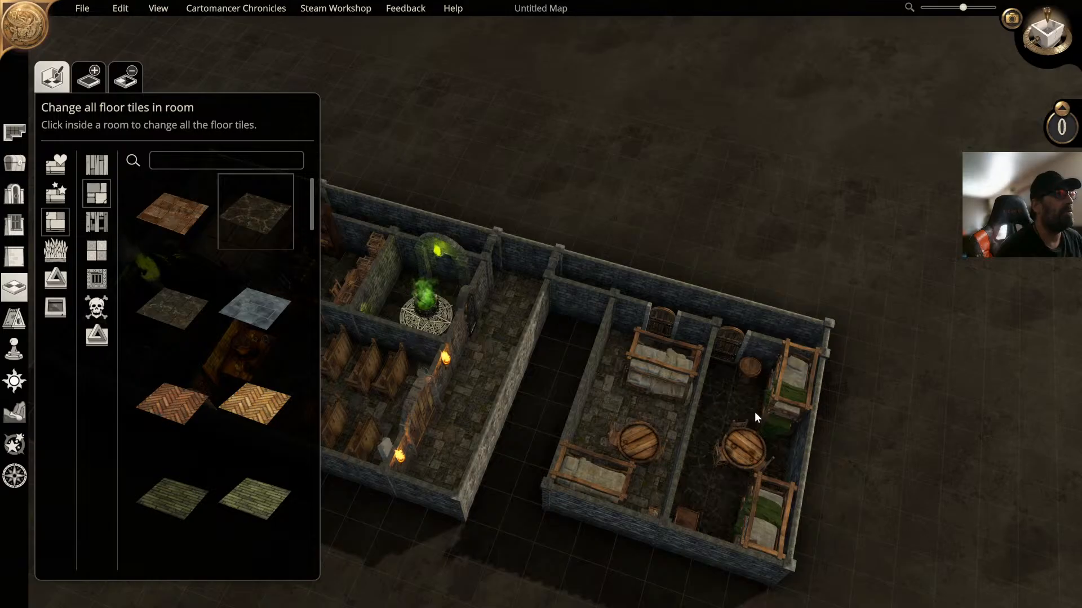
scroll(565, 347, "up", 3)
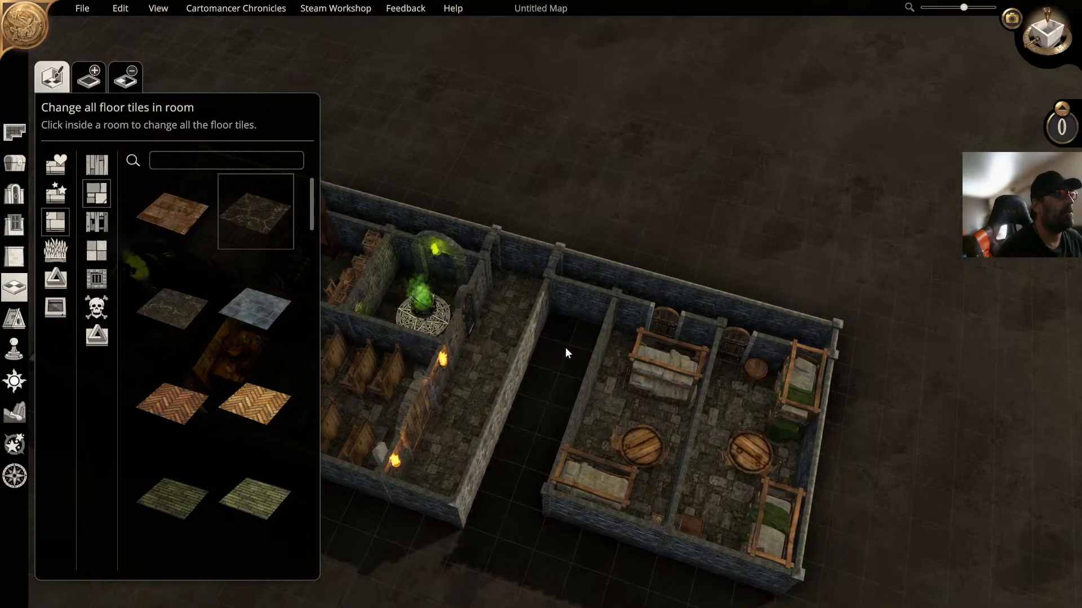
Step: Examine the unfinished gap between the torchlit corridor wall and the bunk rooms from several angles and distances
scroll(565, 346, "up", 2)
scroll(565, 345, "up", 2)
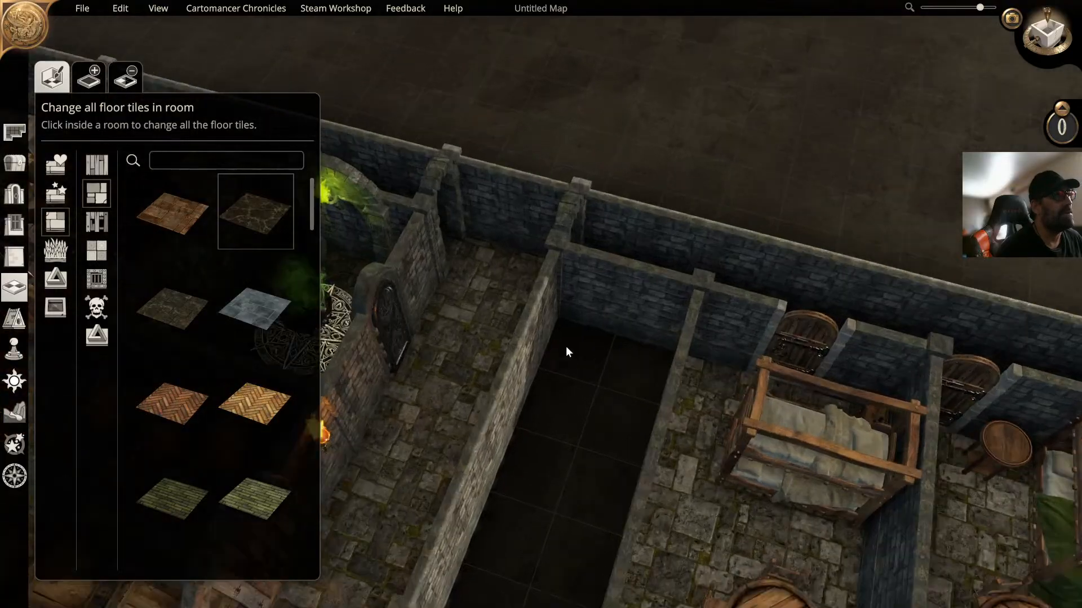
scroll(553, 352, "down", 4)
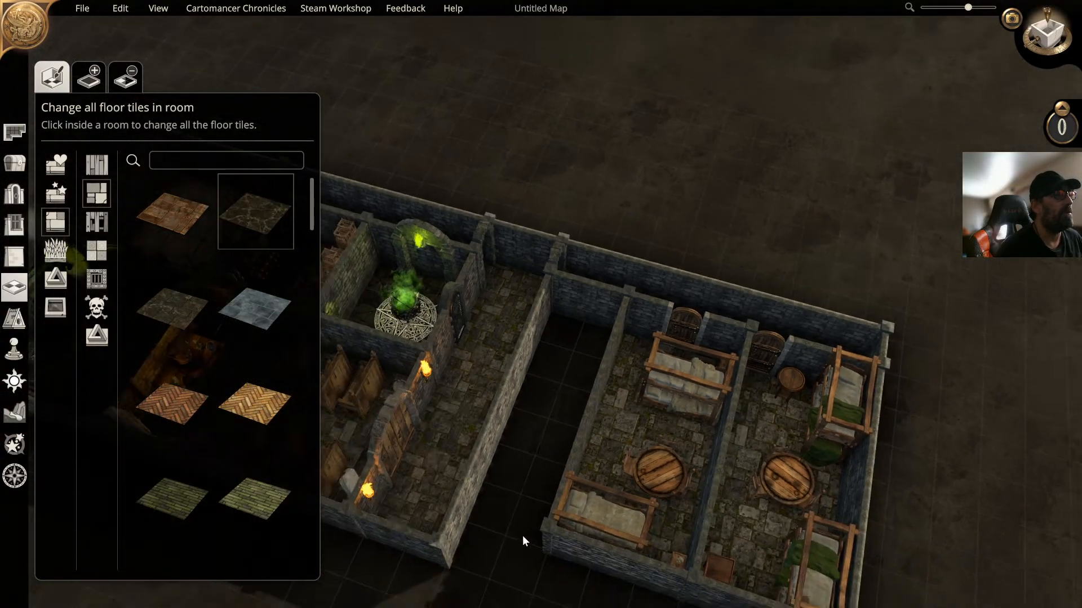
right_click_drag(524, 467, 613, 363)
right_click_drag(596, 284, 663, 320)
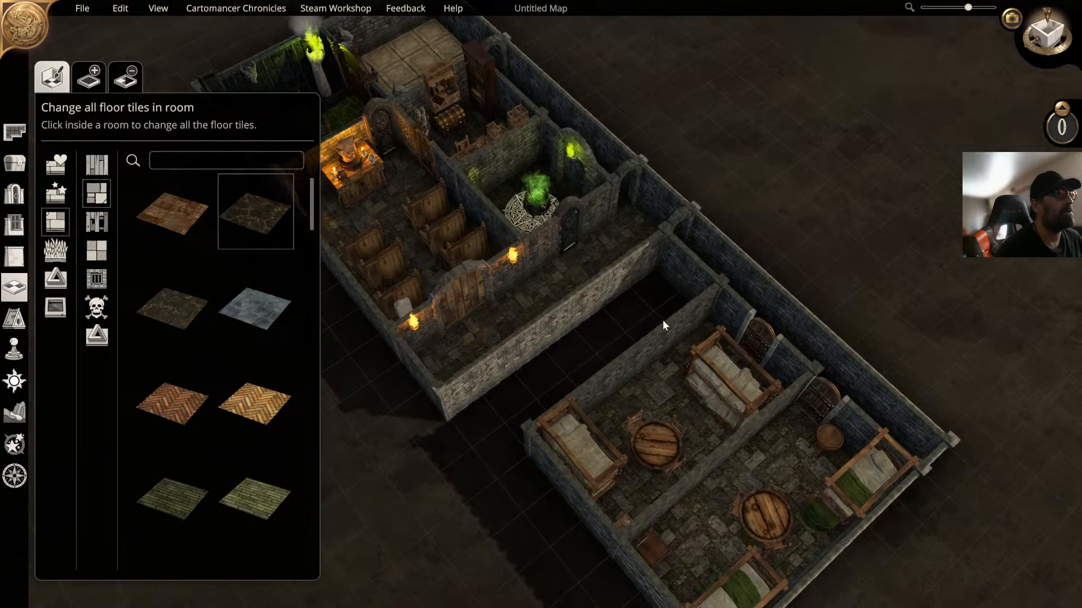
scroll(675, 314, "up", 2)
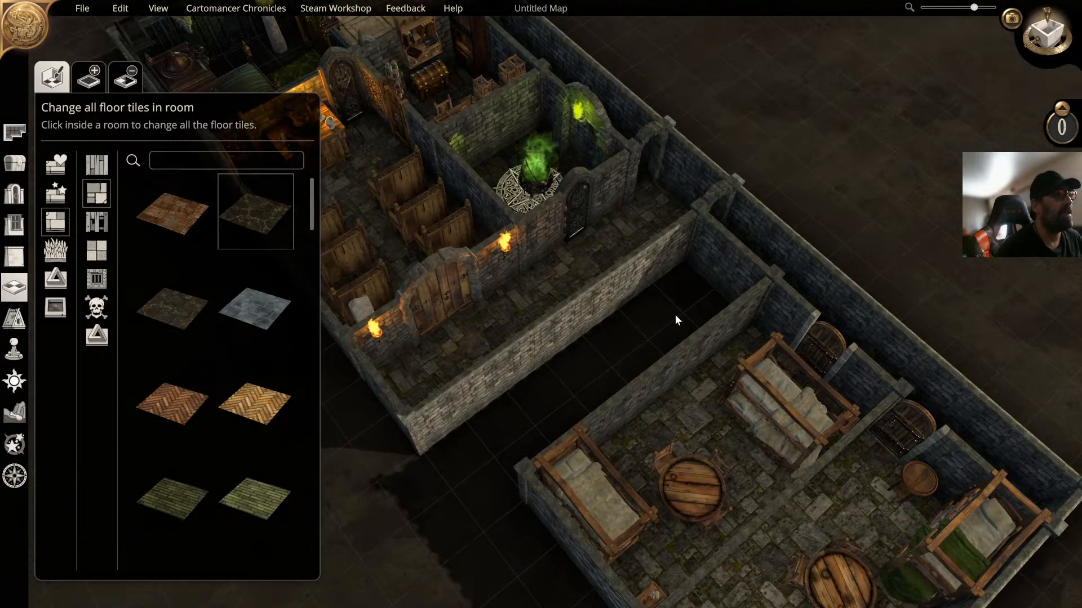
right_click_drag(675, 315, 628, 313)
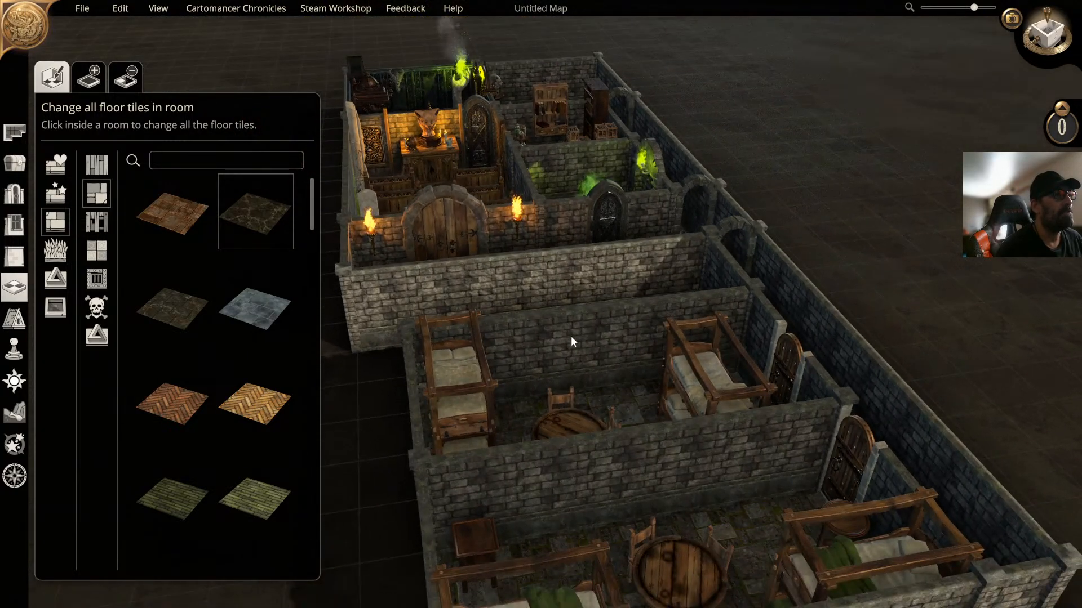
left_click(581, 399)
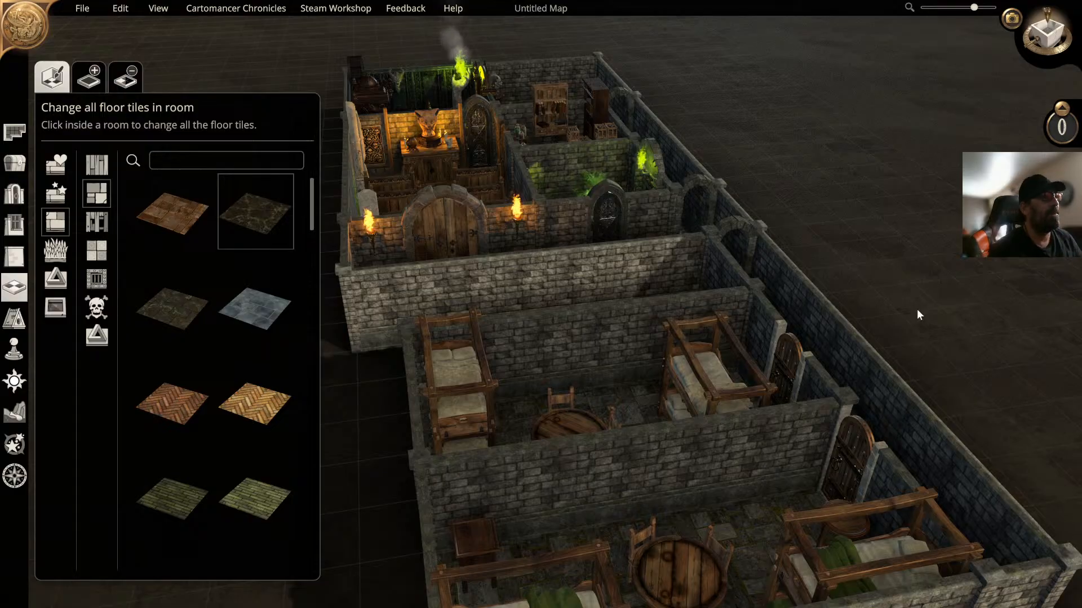
middle_click_drag(800, 288, 702, 317)
mouse_move(702, 317)
right_mouse_down()
mouse_move(877, 310)
mouse_move(705, 305)
right_mouse_up()
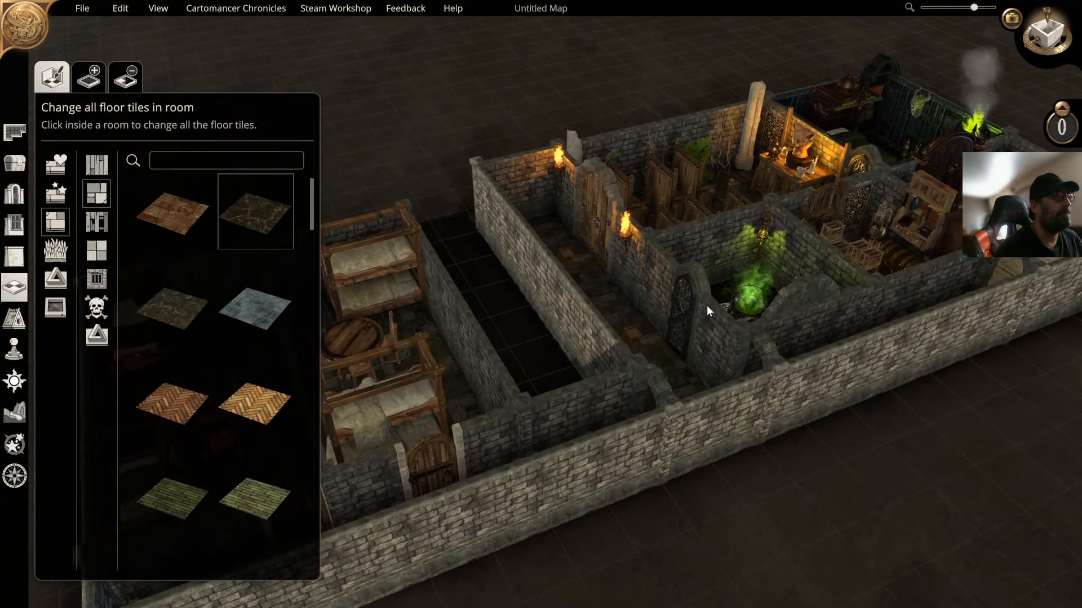
Step: Place a rectangular wooden plank door in the short wall between the side hallway and the empty gap beside the bunk room
left_click(15, 193)
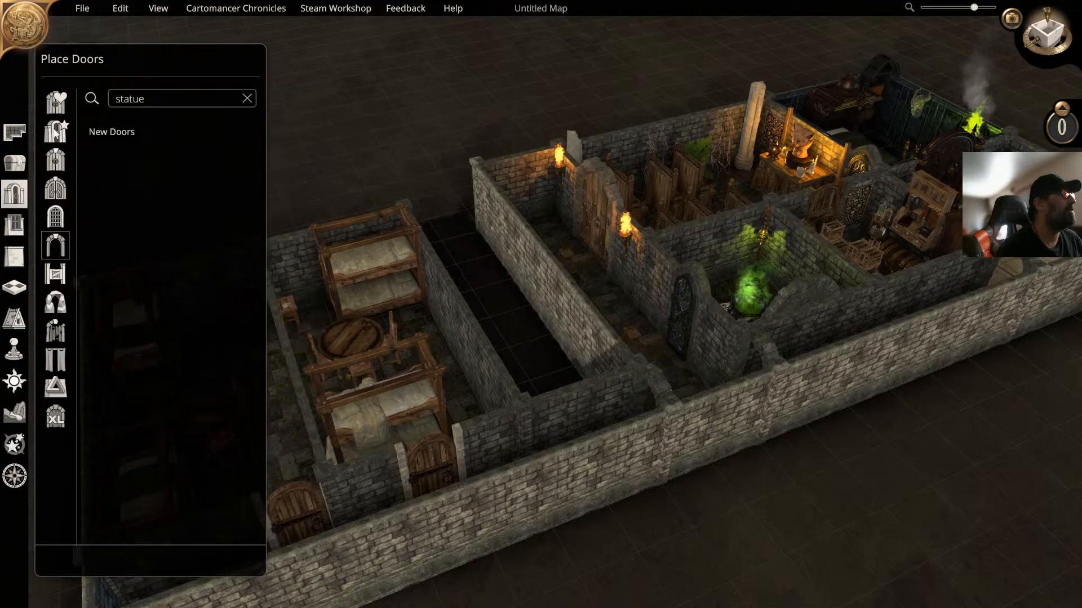
left_click(56, 161)
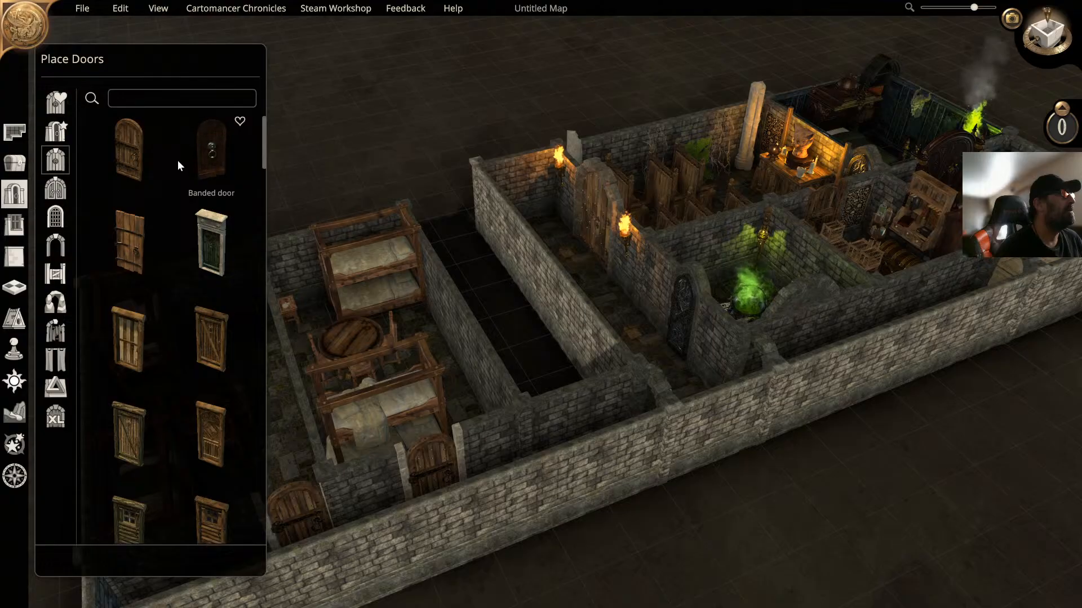
left_click(133, 238)
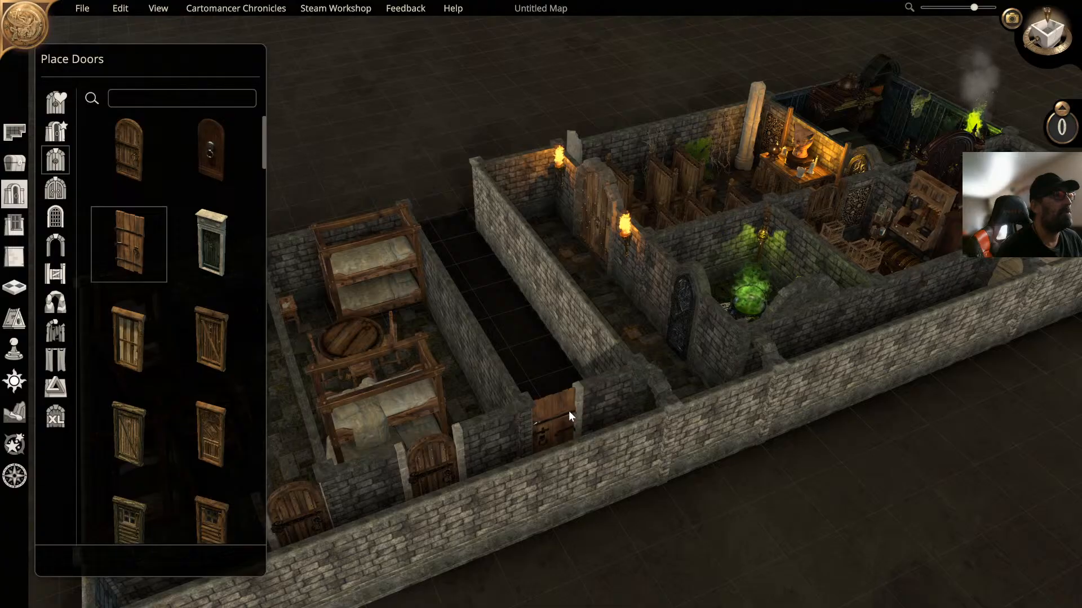
left_click(564, 411)
middle_click_drag(490, 258, 525, 314)
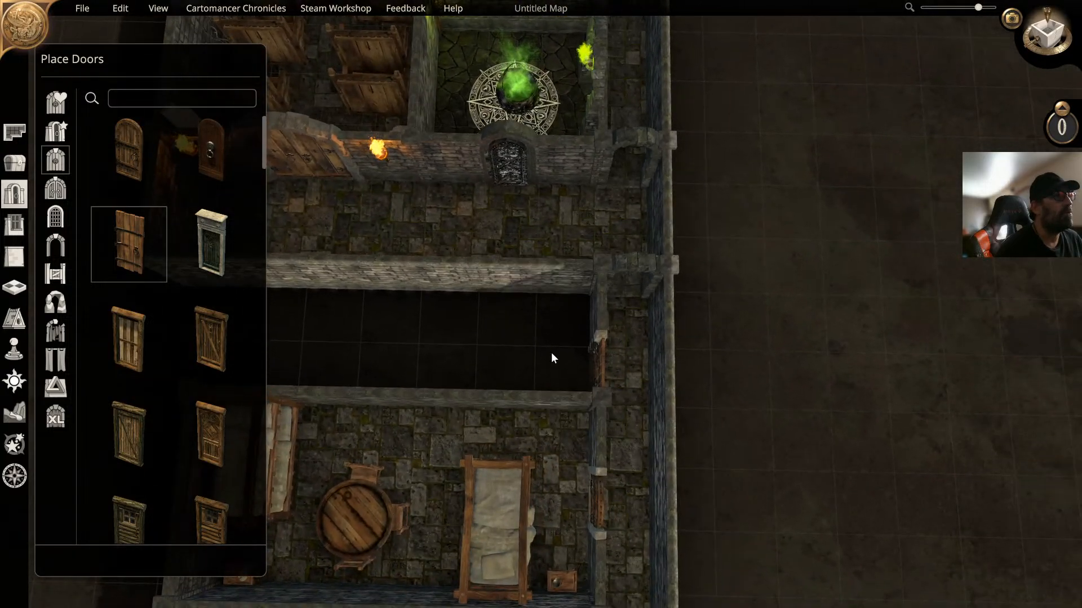
left_click(14, 132)
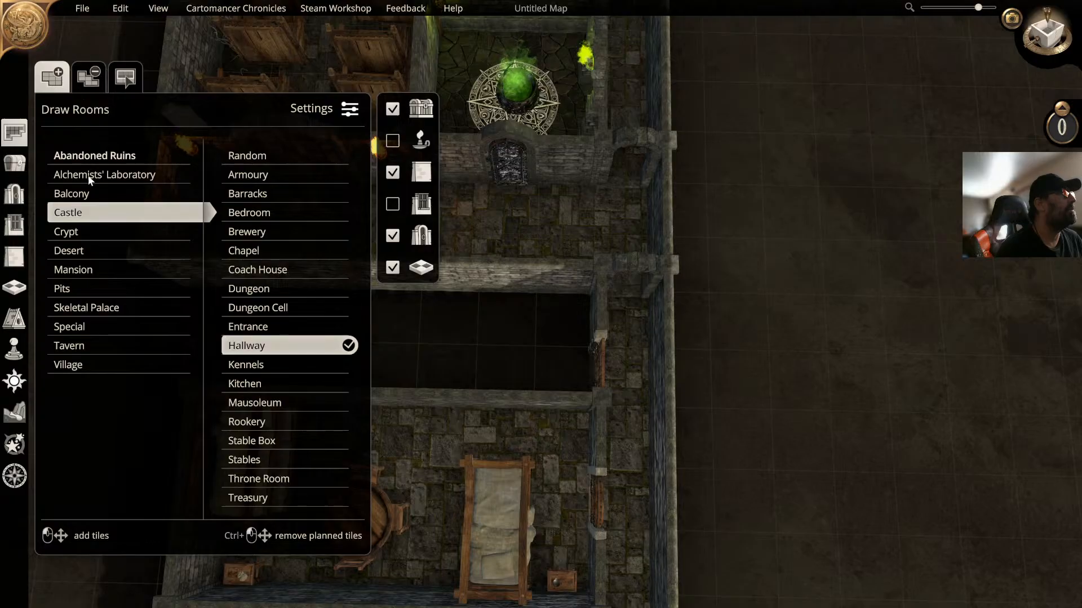
left_click(123, 290)
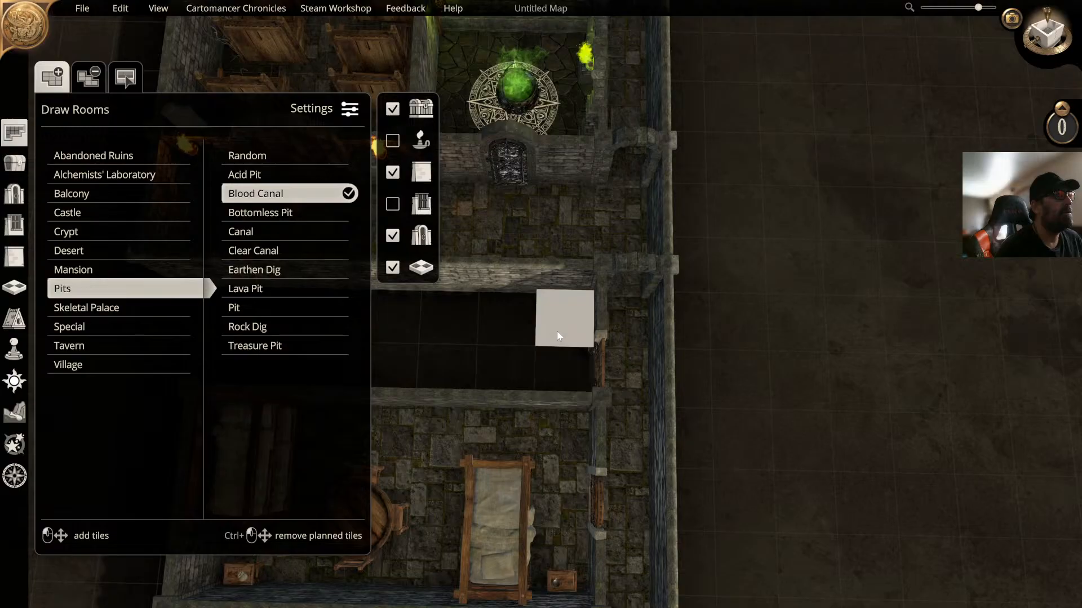
left_click(558, 330)
left_click(562, 319)
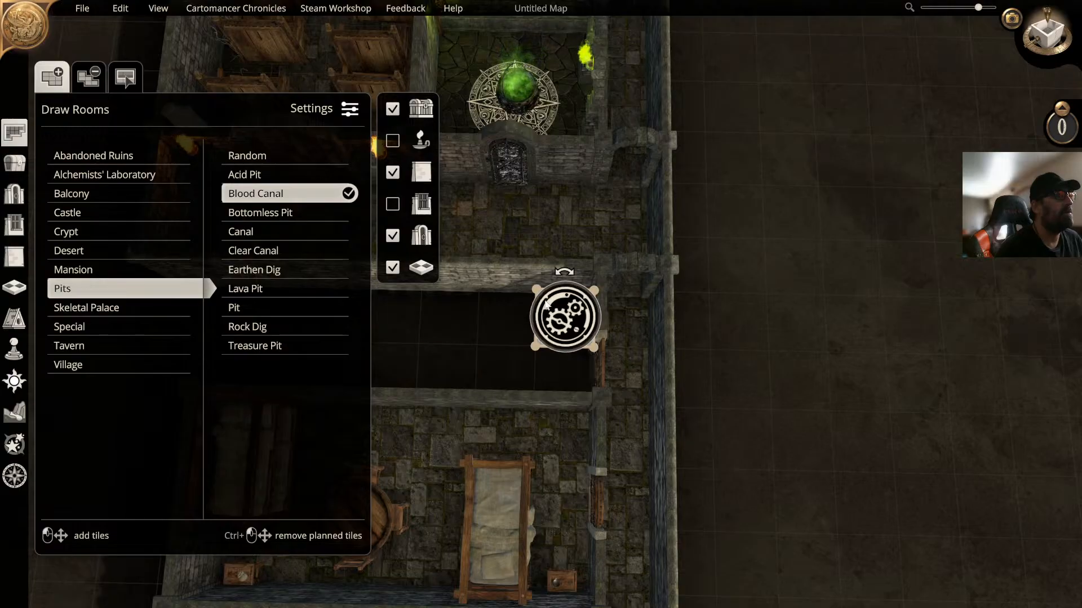
middle_click_drag(658, 195, 738, 147)
key("ctrl+z")
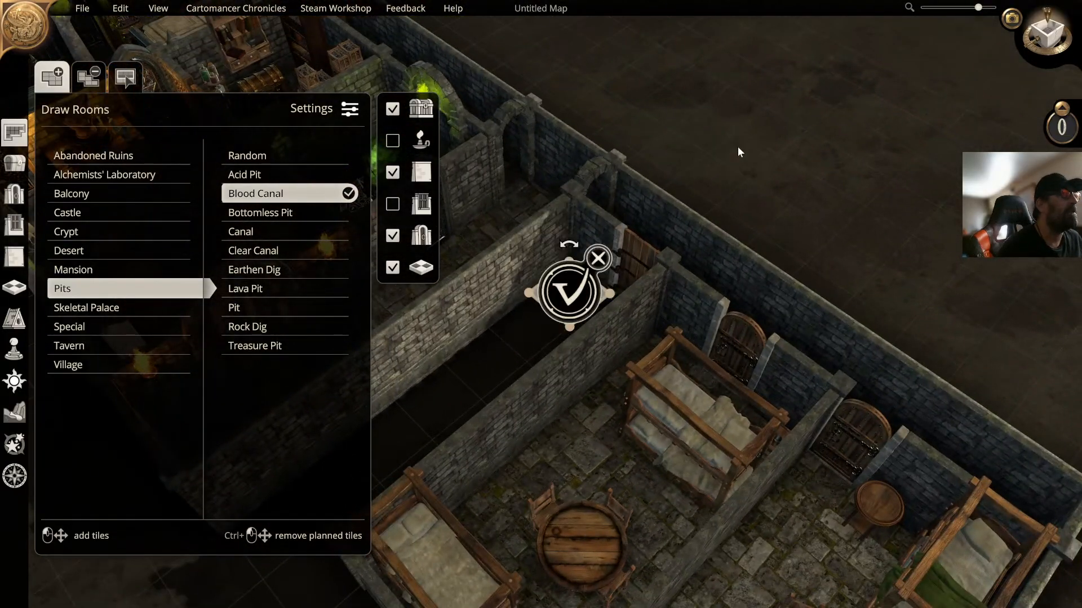
left_click(598, 258)
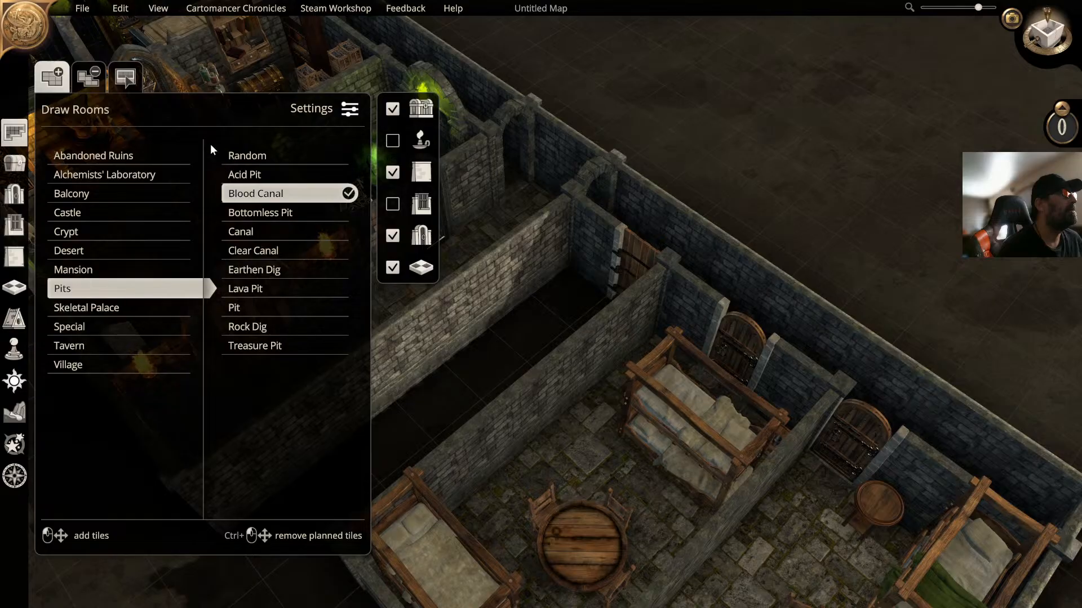
Step: Draw a two-tile Storage Room from the Alchemists' Laboratory set at the hallway end of the gap, behind the plank door
left_click(104, 214)
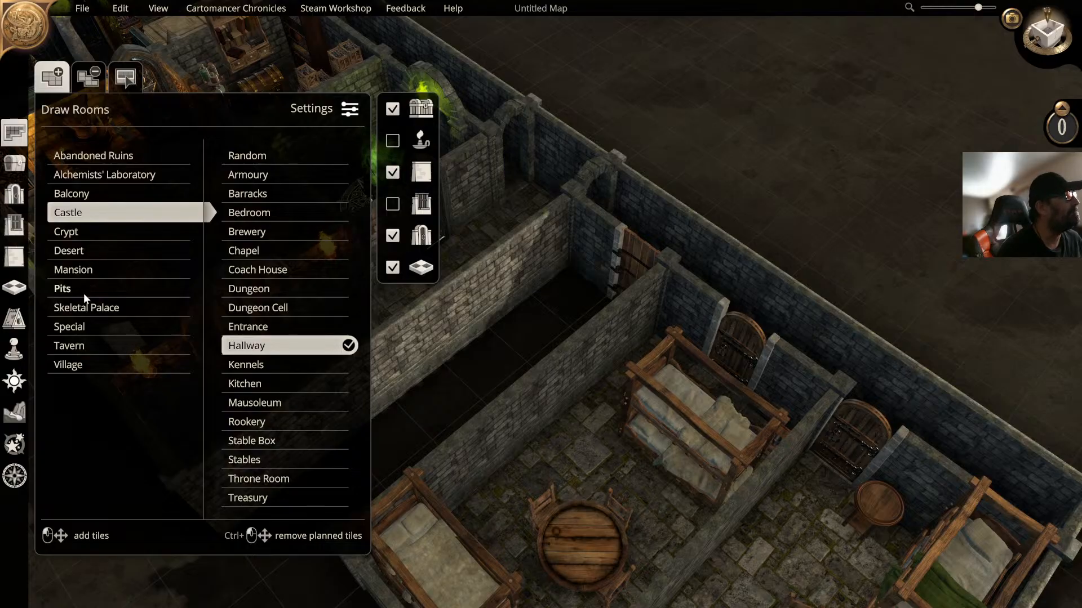
left_click(86, 327)
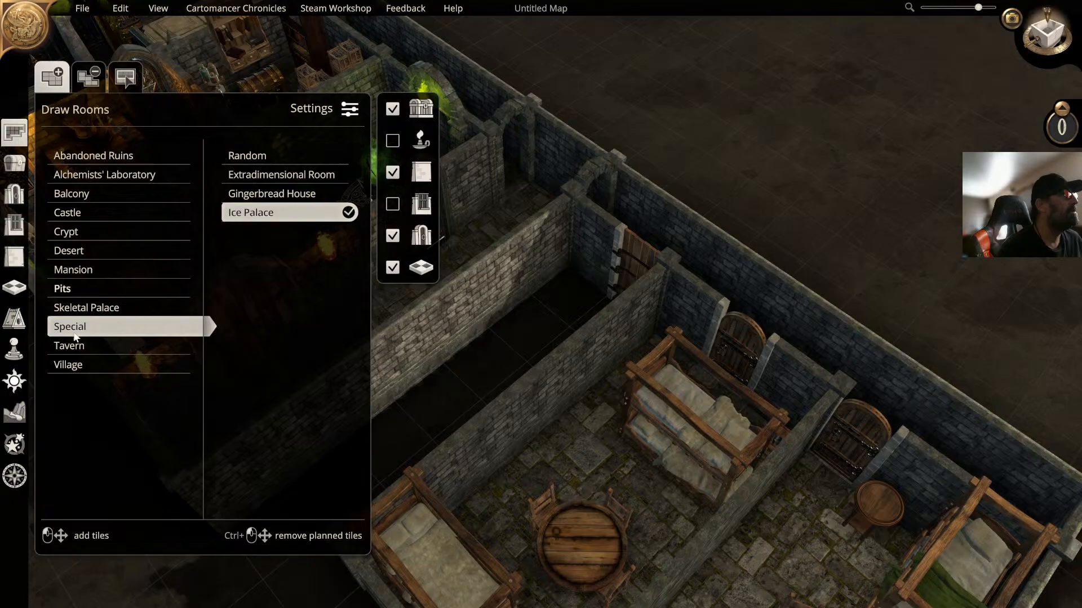
left_click(71, 367)
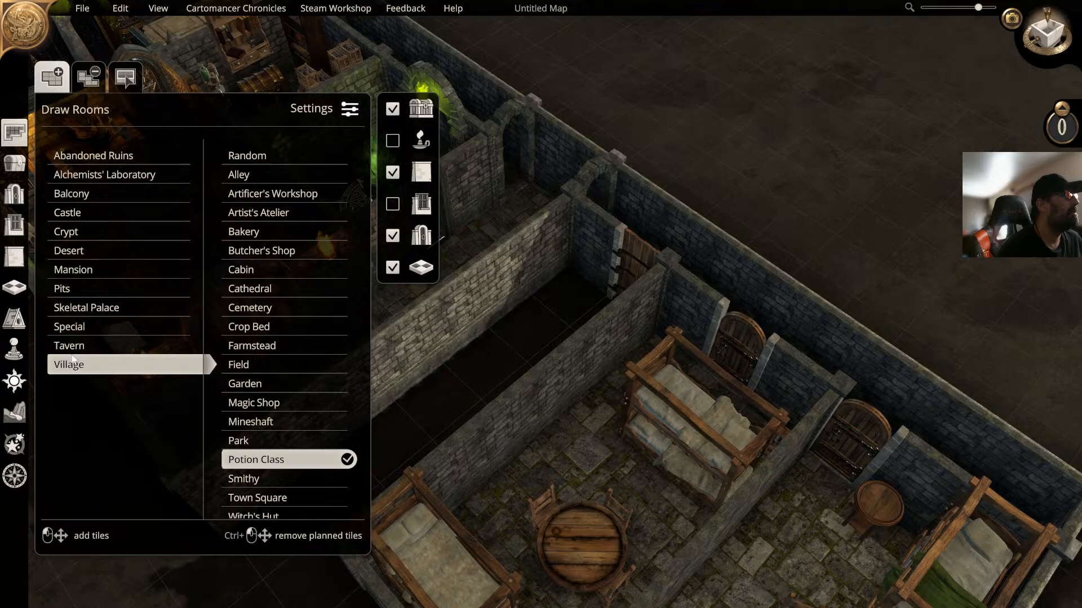
scroll(275, 293, "down", 2)
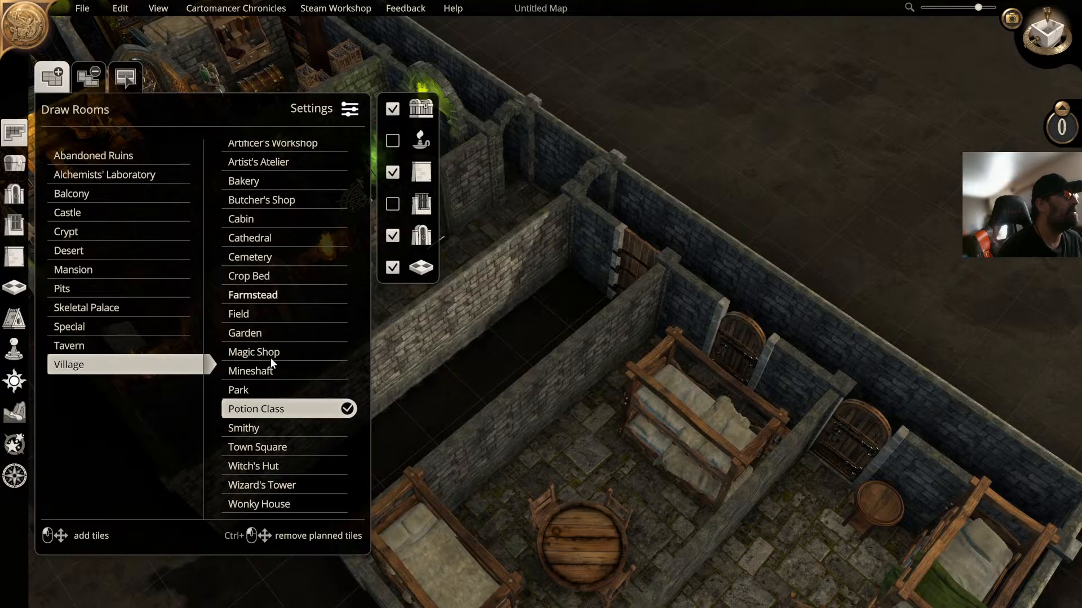
left_click(110, 179)
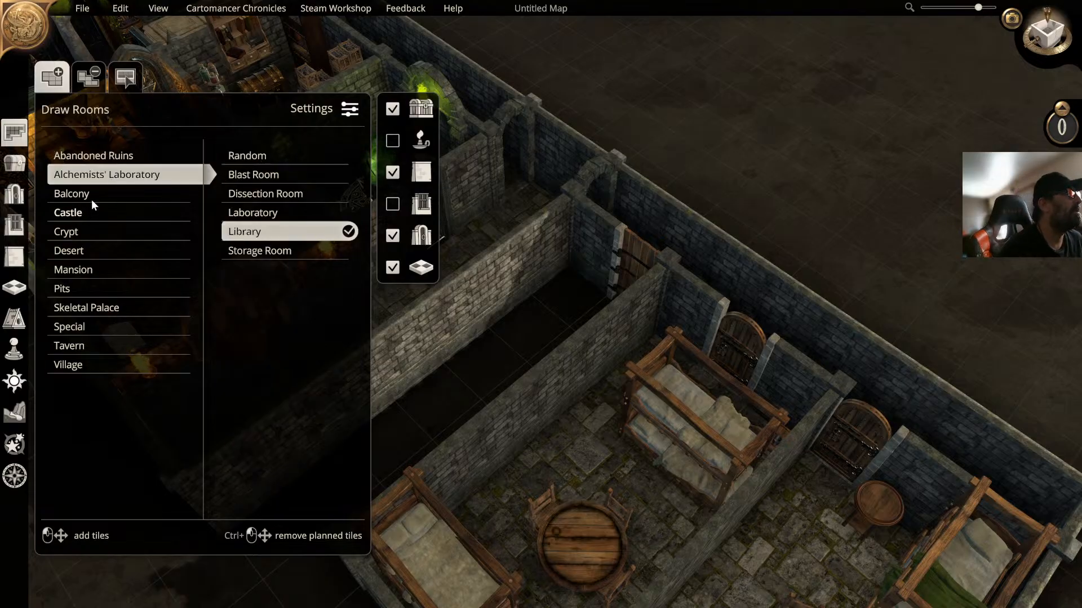
left_click(236, 251)
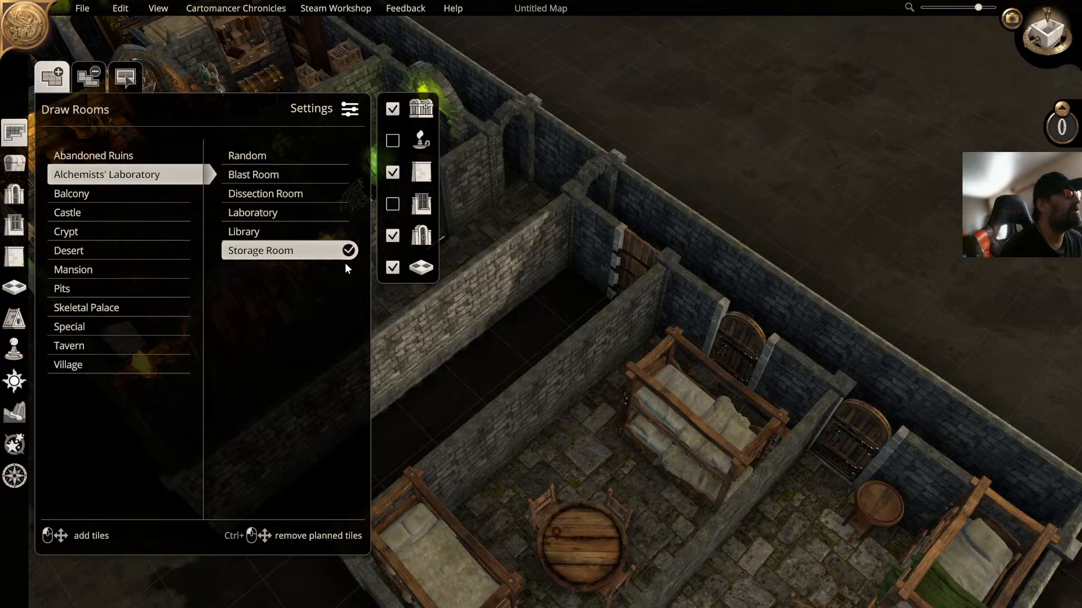
middle_click_drag(554, 254, 620, 317)
left_click_drag(620, 312, 569, 296)
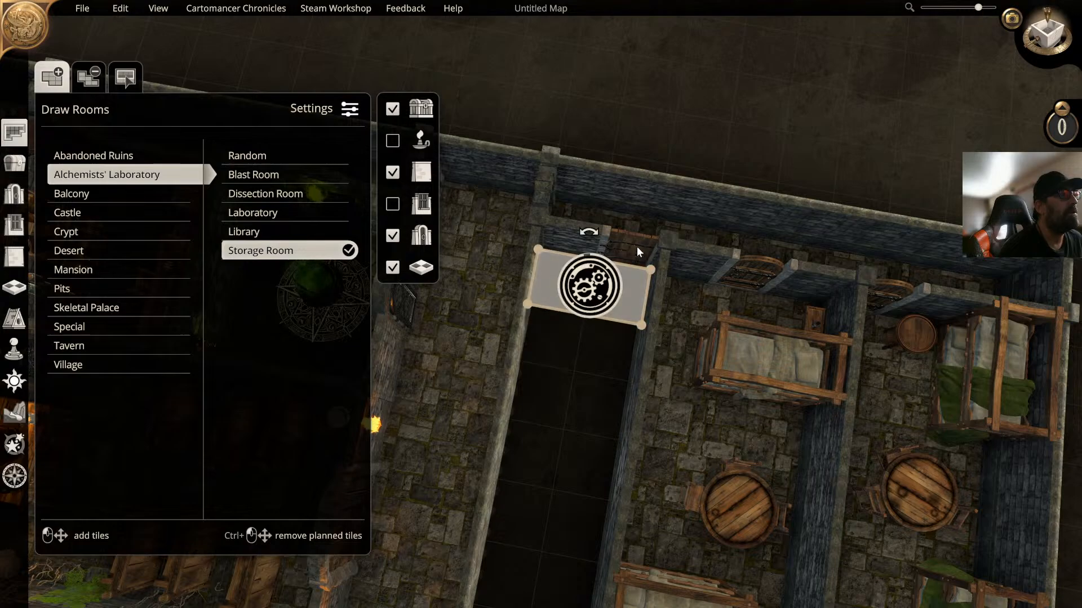
scroll(622, 238, "up", 2)
scroll(622, 240, "up", 2)
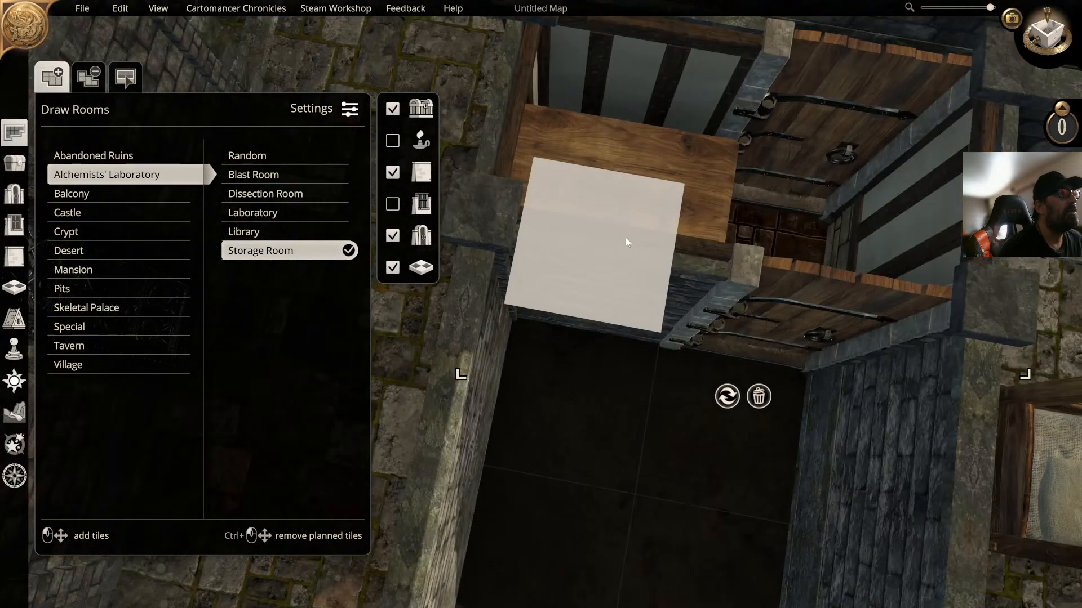
Step: Delete the wooden furniture from the small storage room so that it is empty
middle_click_drag(625, 240, 435, 215)
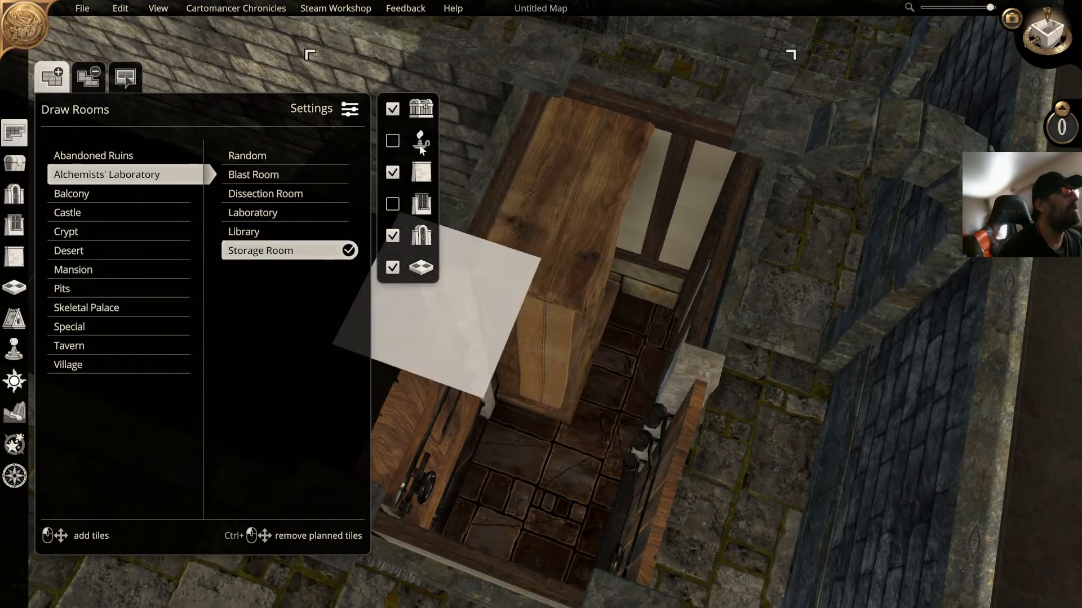
left_click(16, 169)
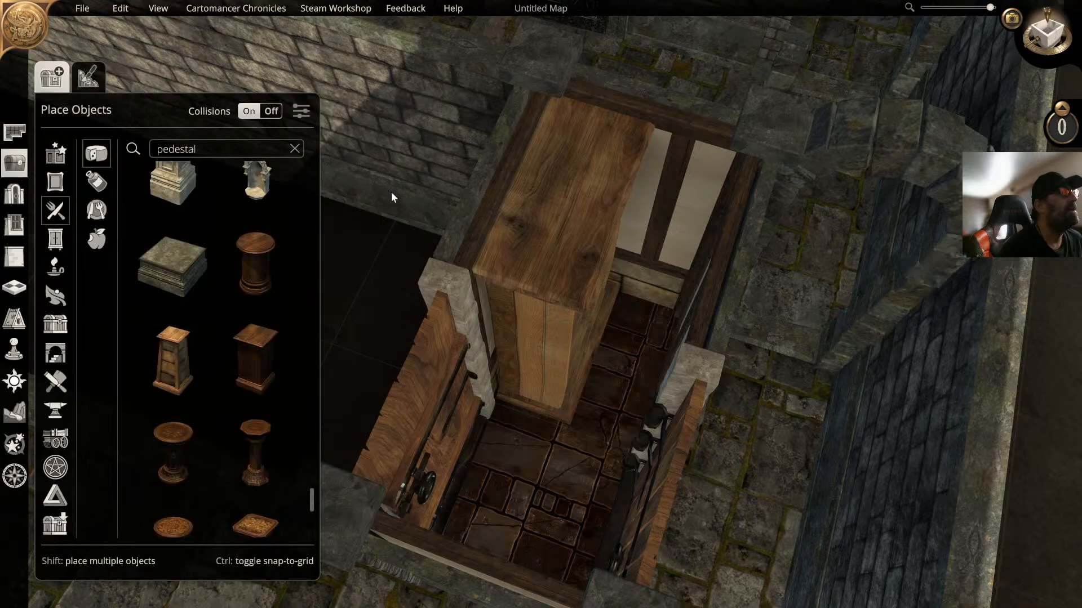
left_click(522, 246)
key("Delete")
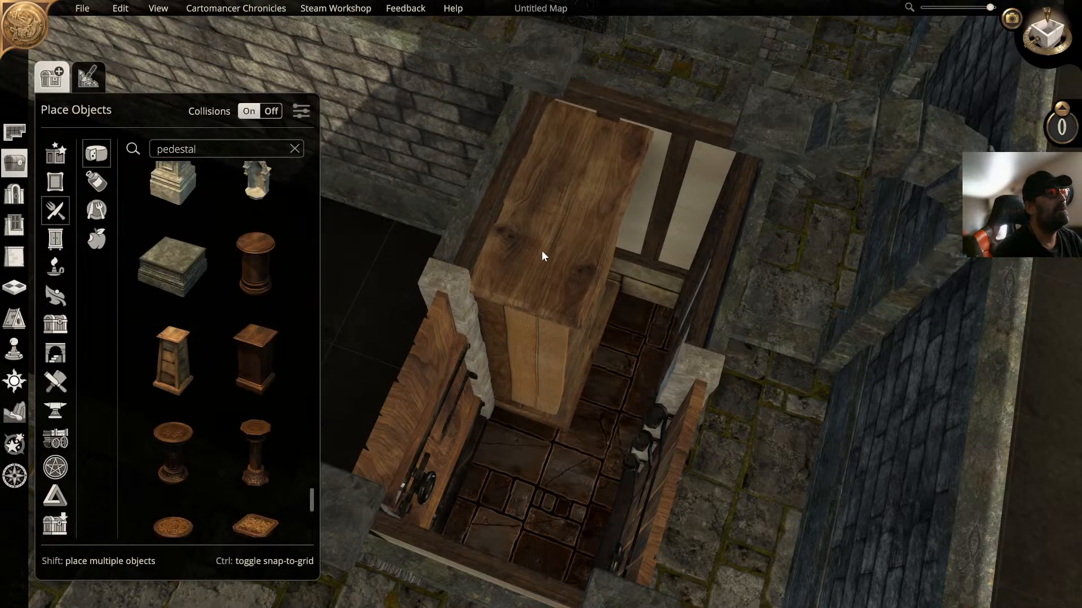
scroll(542, 257, "down", 5)
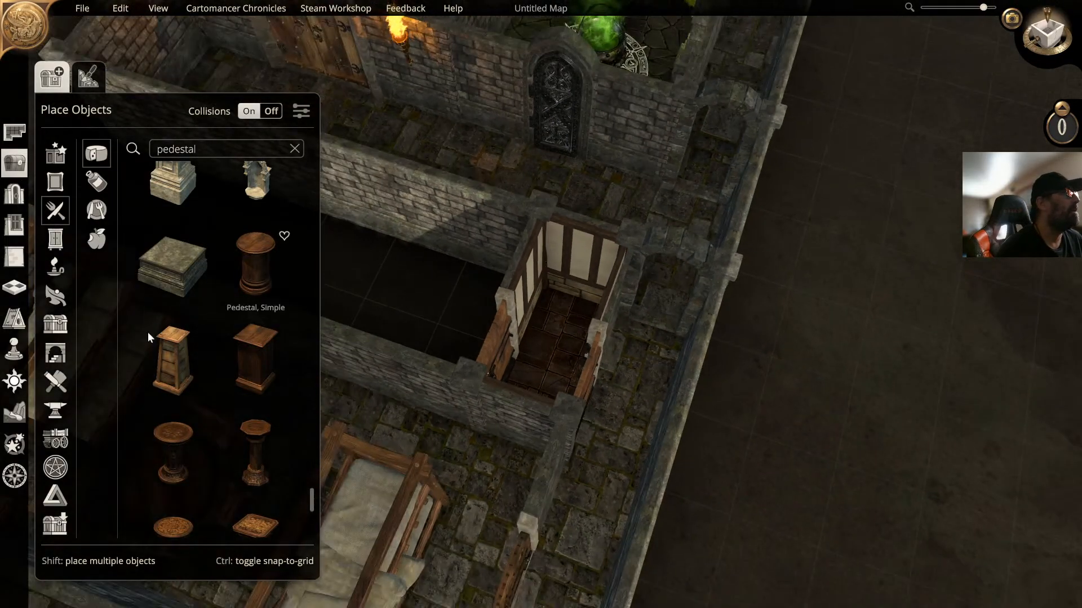
Step: Replace the small storage room's dark floor with the ruined-style Ancient Floor
left_click(15, 288)
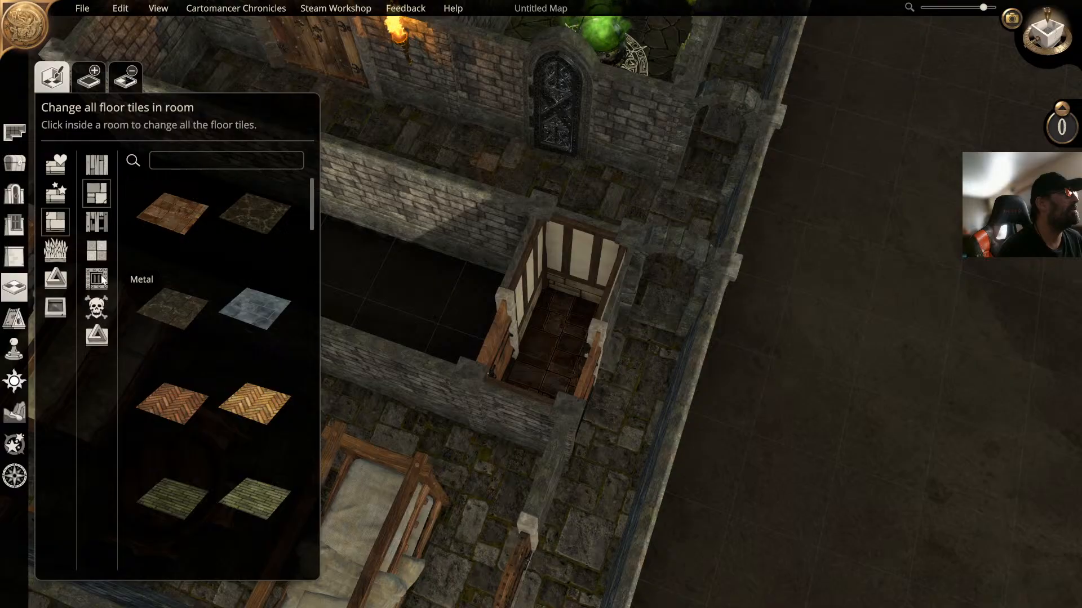
left_click(89, 223)
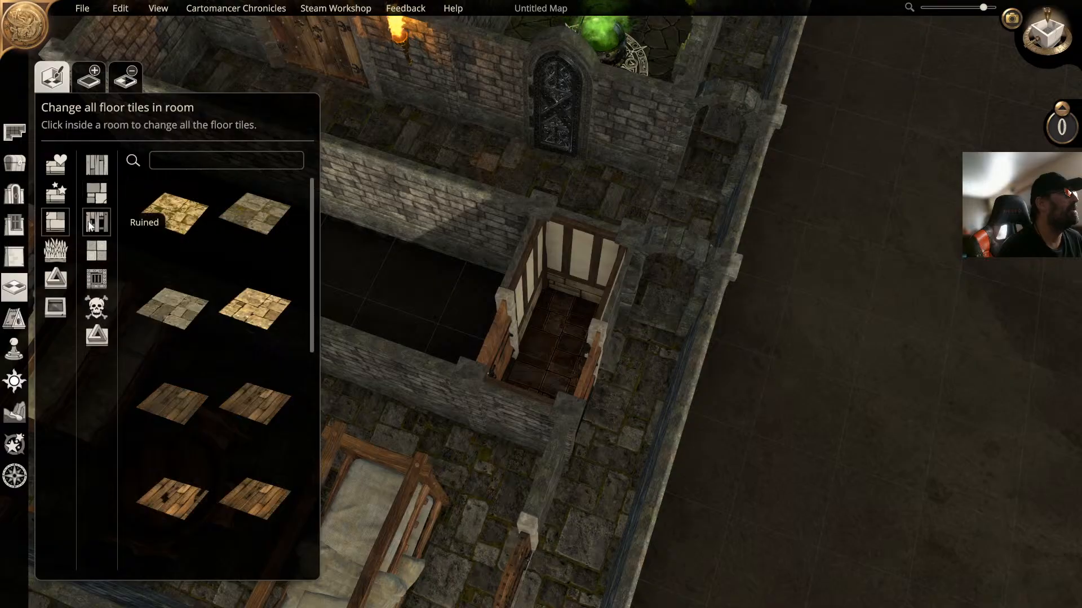
left_click(255, 220)
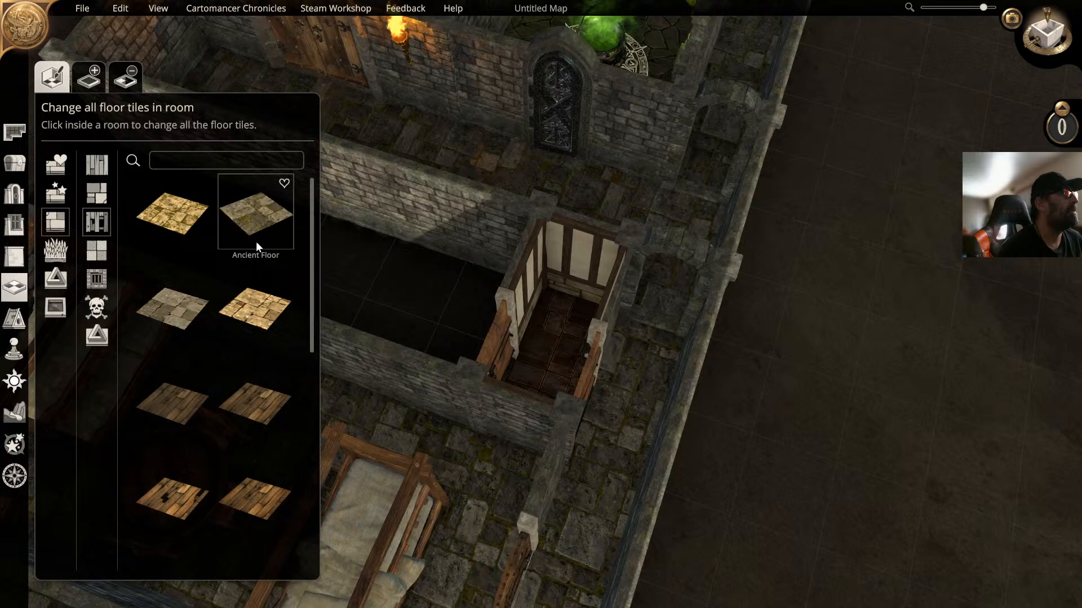
left_click(533, 365)
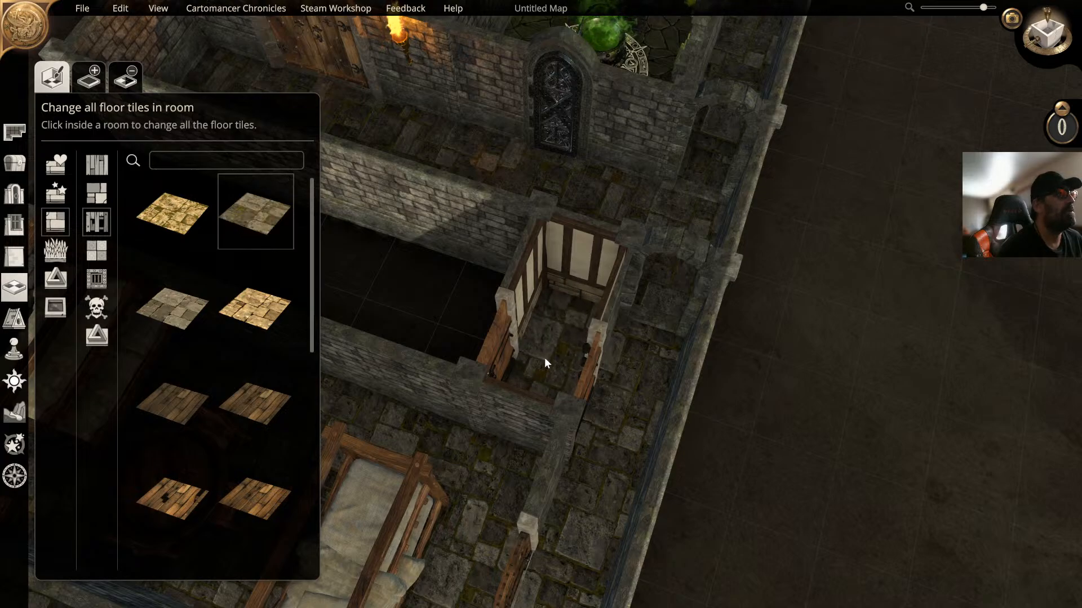
Step: Paint all walls of the small storage room with Crypt Stone in place of the timber-framed plaster
middle_click_drag(544, 357, 521, 341)
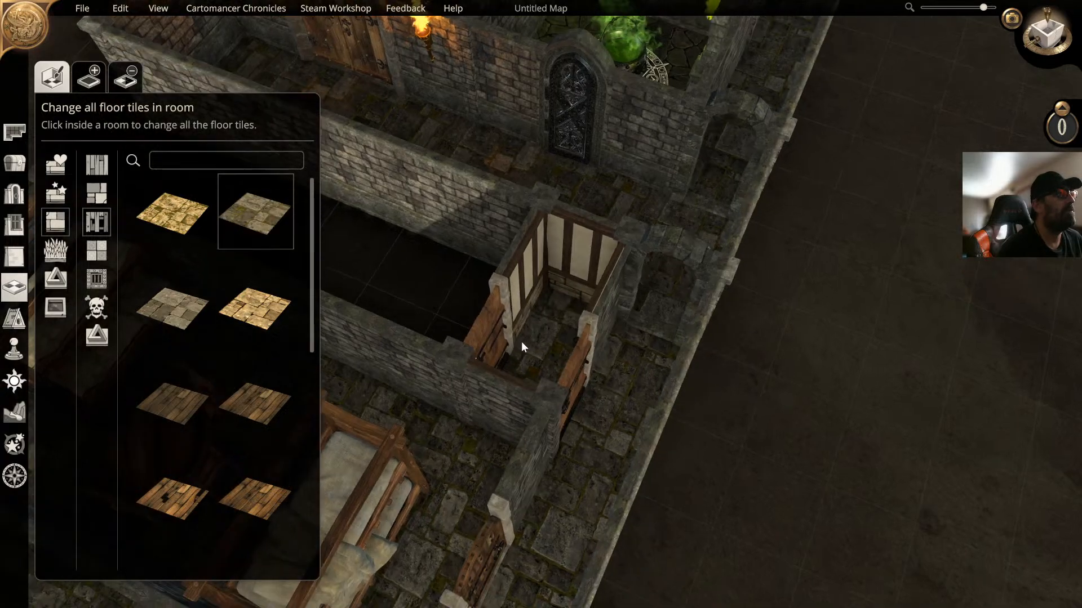
left_click(14, 257)
left_click(133, 205)
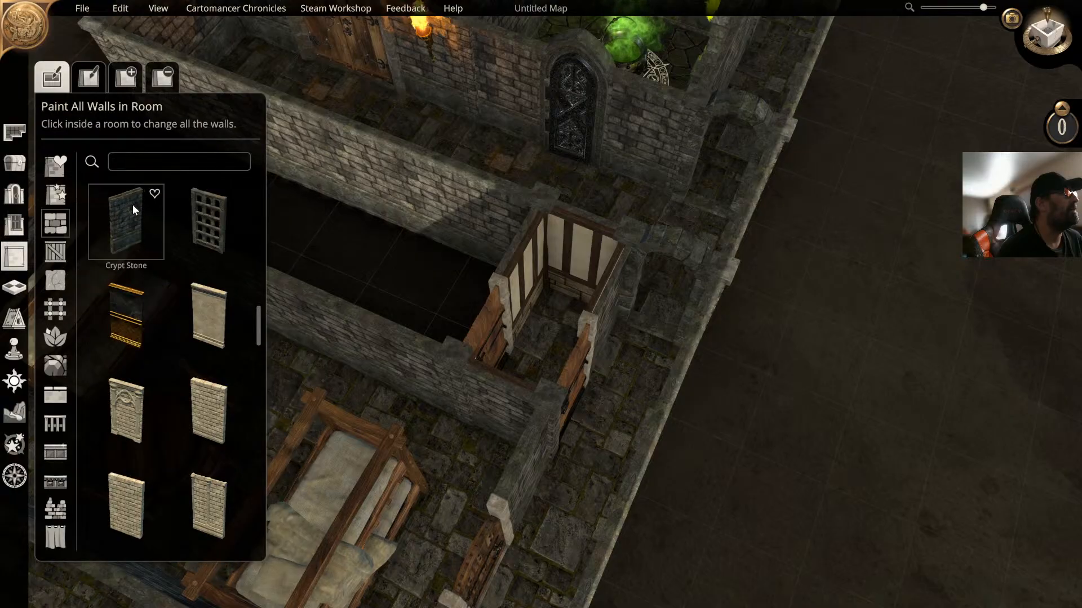
left_click(537, 298)
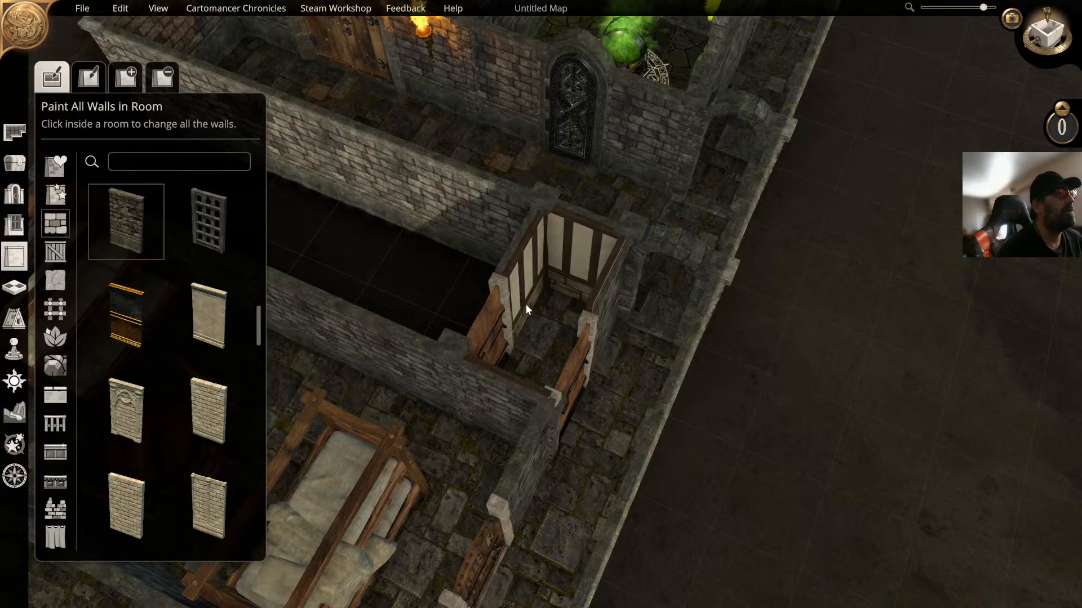
Step: Tint both plank doors of the small storage room black
middle_click_drag(508, 328, 441, 315)
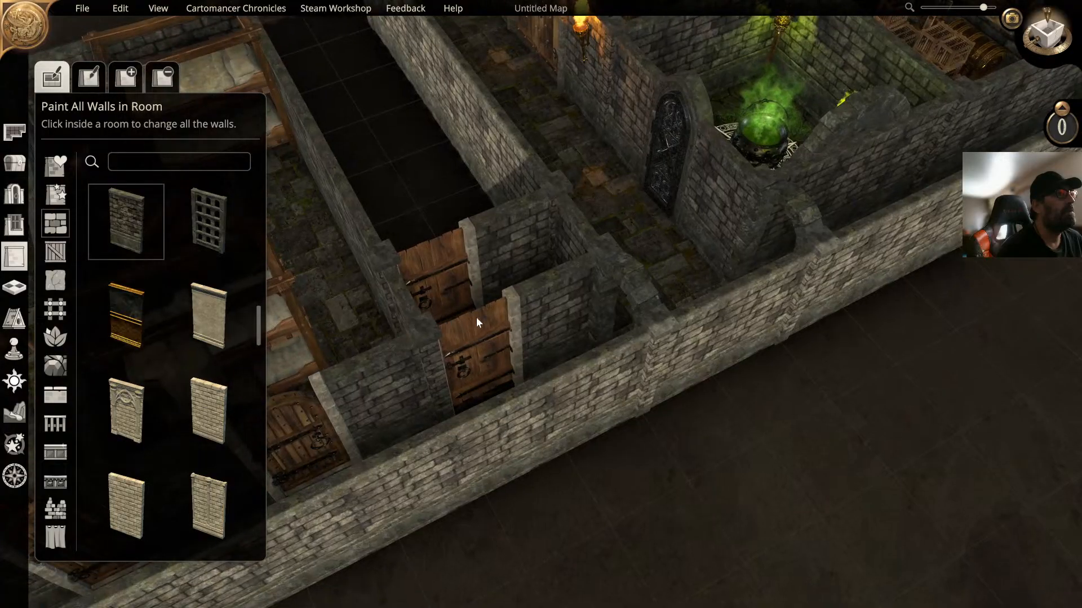
right_click_drag(475, 317, 553, 347)
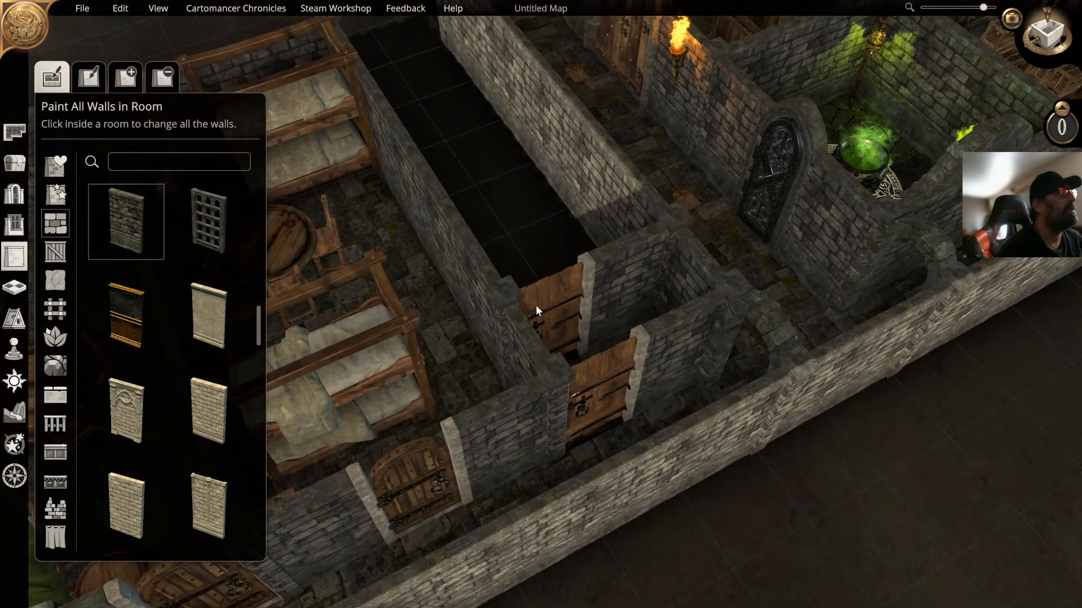
left_click(15, 163)
left_click(557, 296)
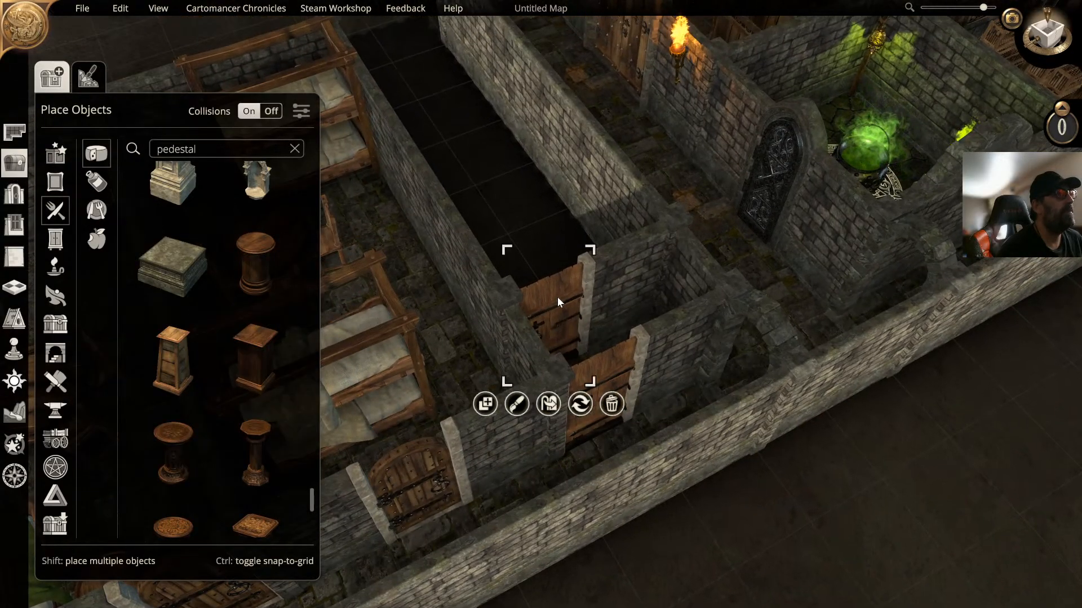
left_click(518, 405)
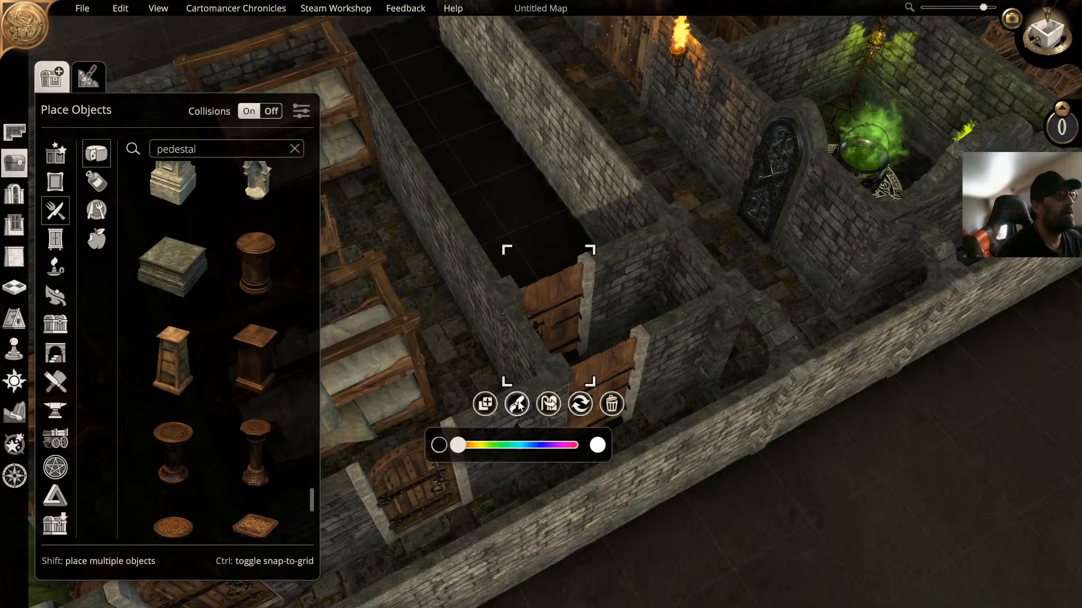
left_click(438, 446)
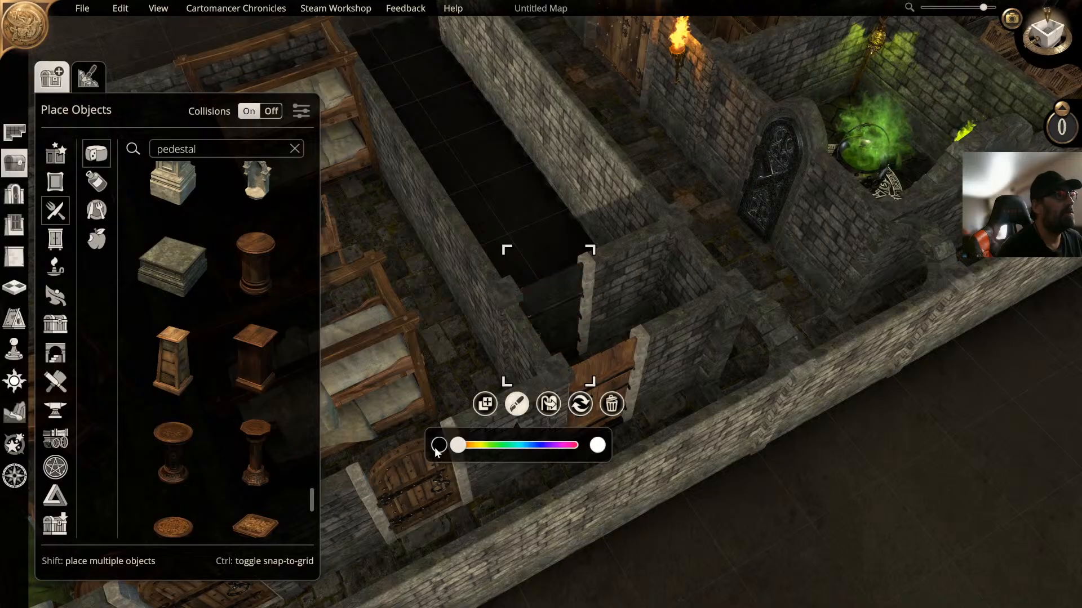
left_click(603, 372)
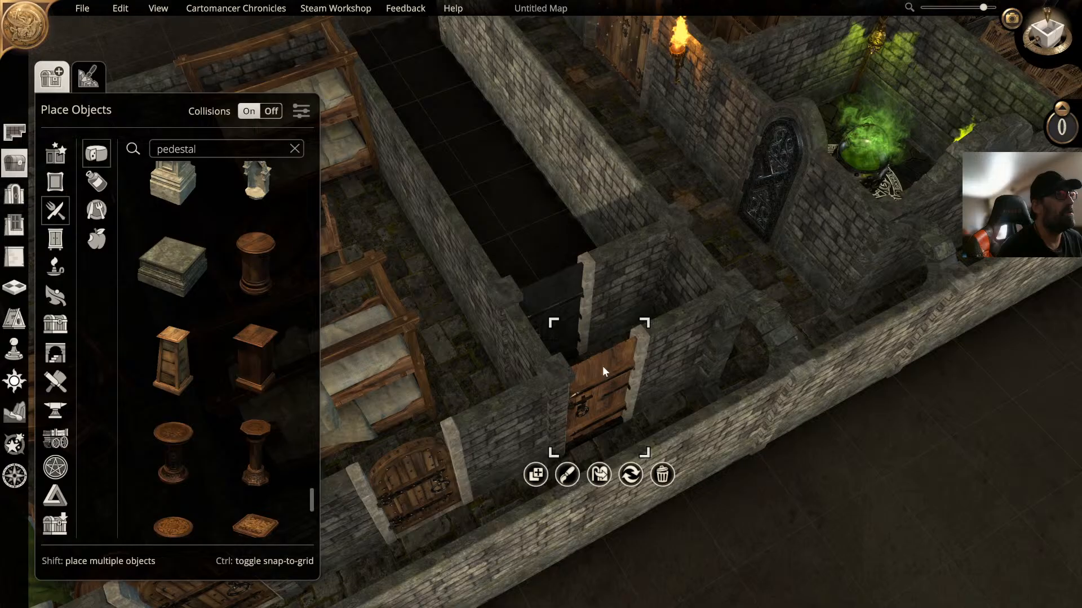
left_click(574, 473)
left_click(488, 515)
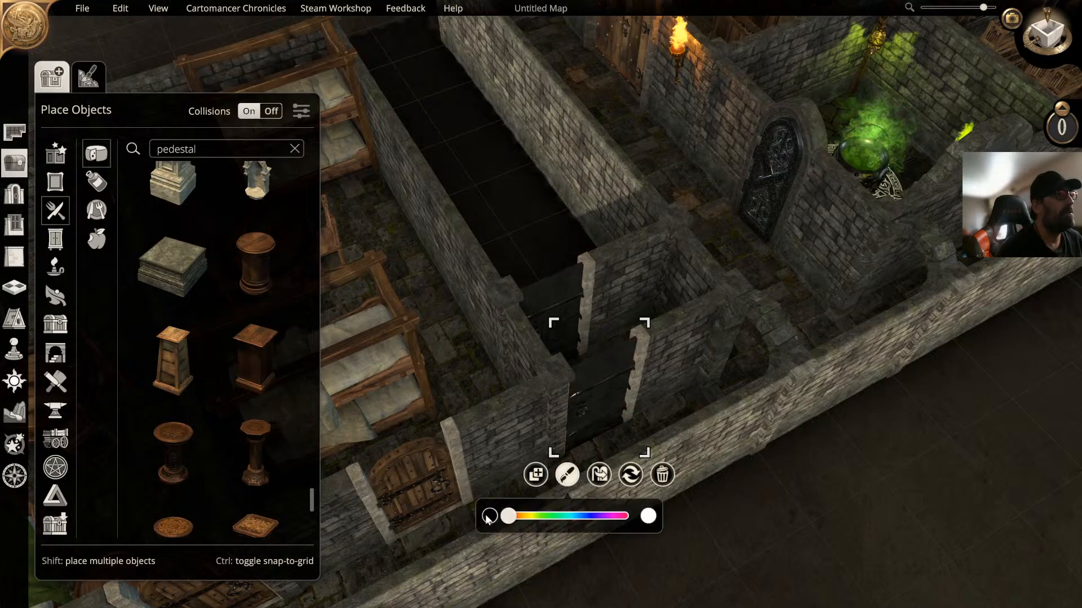
left_click(530, 222)
middle_click_drag(529, 222, 482, 257)
left_click(512, 374)
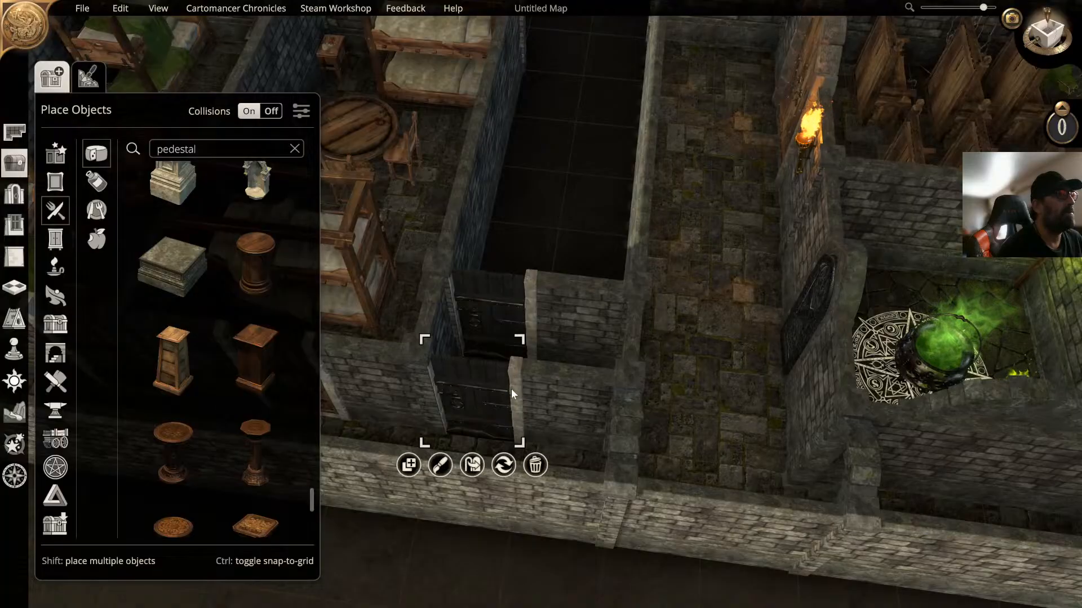
left_click(441, 465)
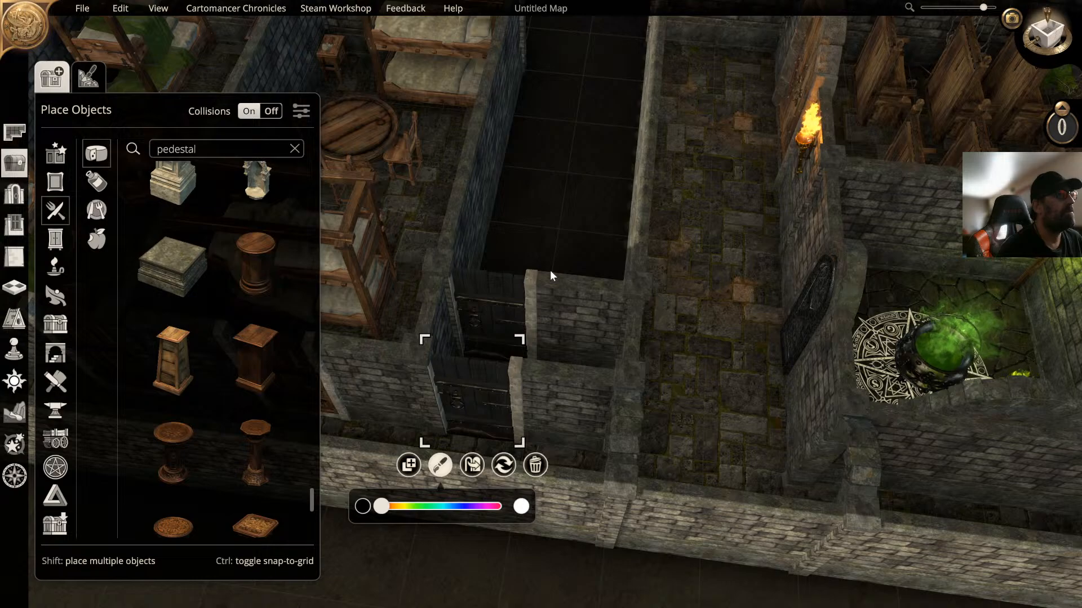
Step: Search the object library for "toilet" and place the wood-topped stone latrine against the small room's end wall, away from the doors
middle_click_drag(549, 211, 655, 233)
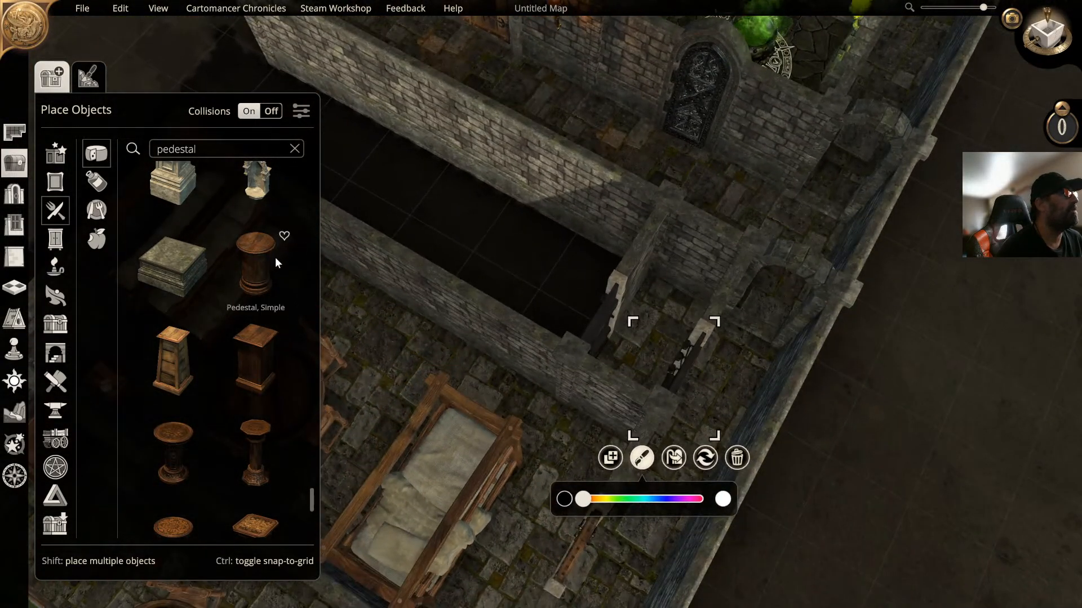
scroll(218, 276, "down", 1)
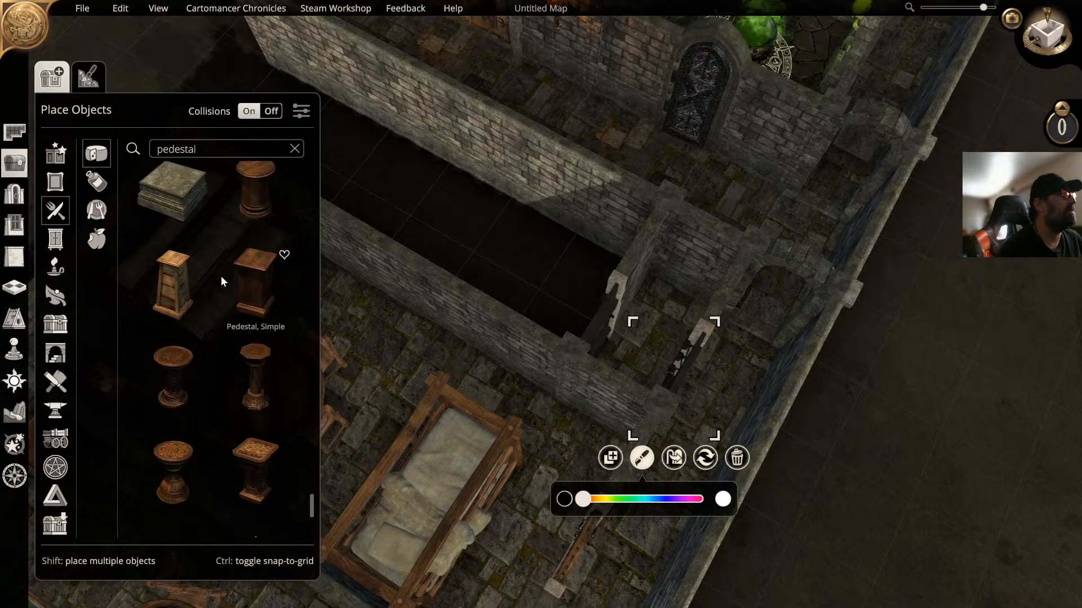
scroll(221, 276, "down", 1)
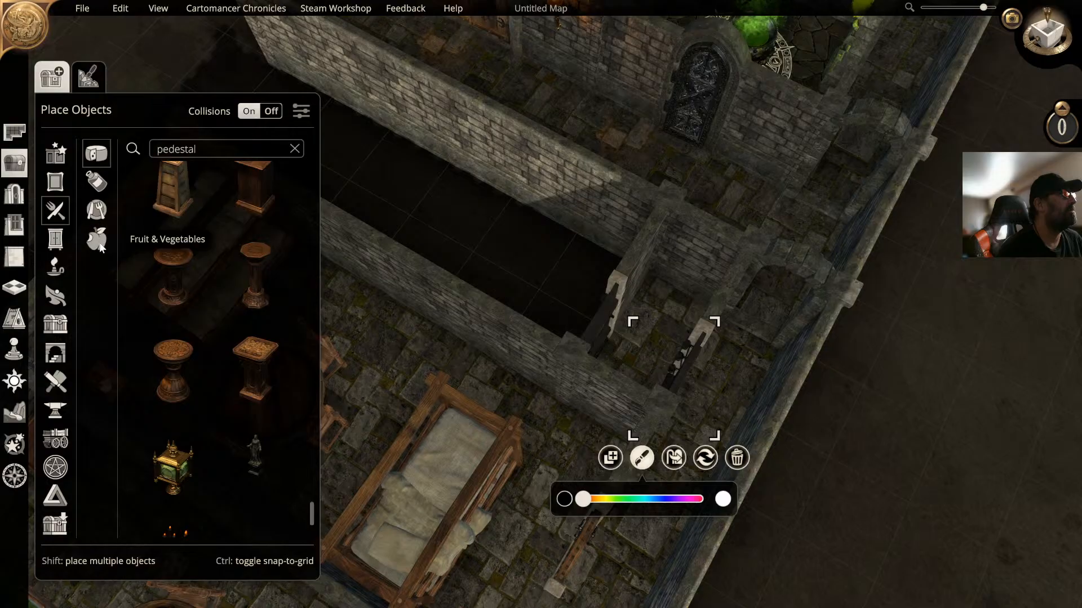
left_click_drag(311, 509, 302, 161)
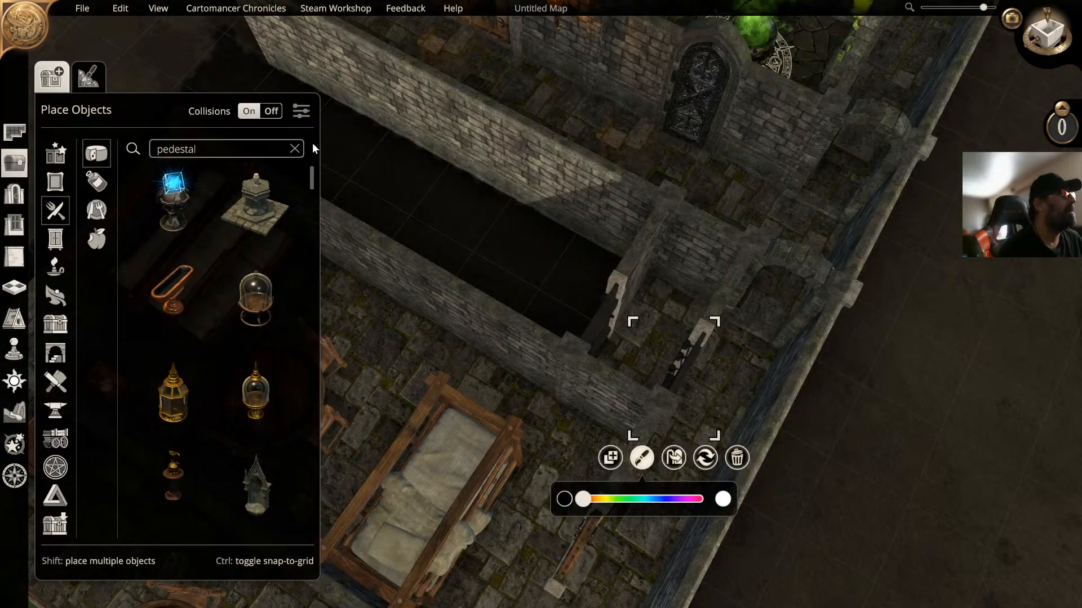
left_click(293, 149)
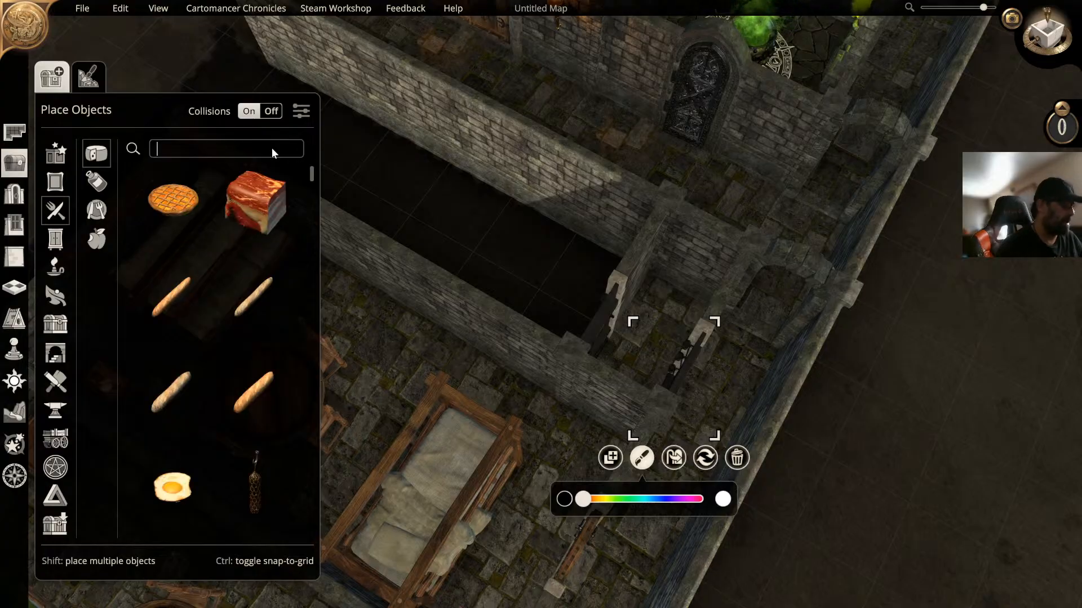
type("t")
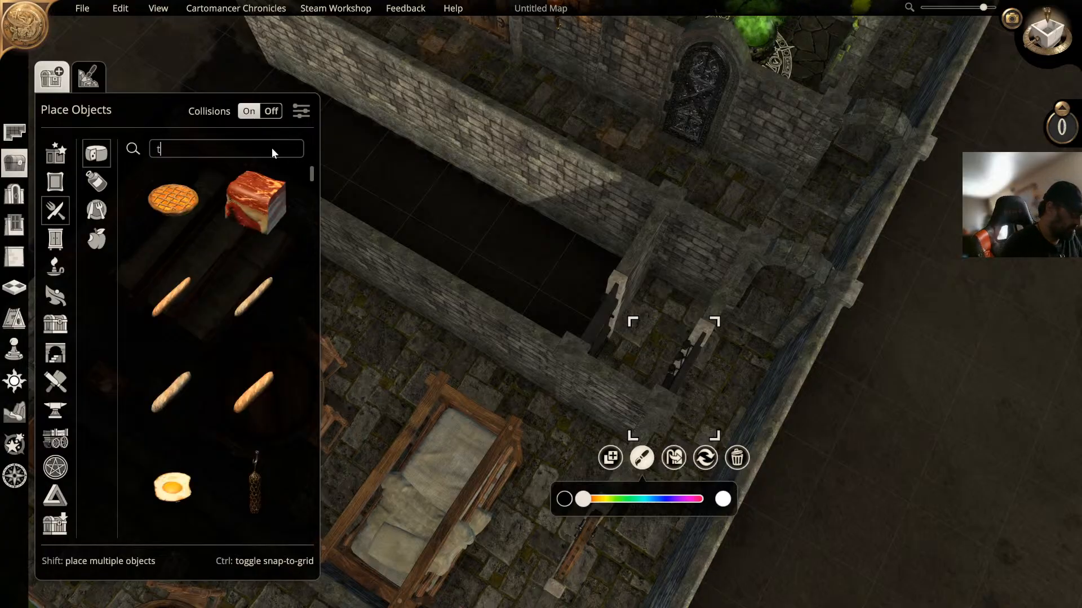
type("oilet")
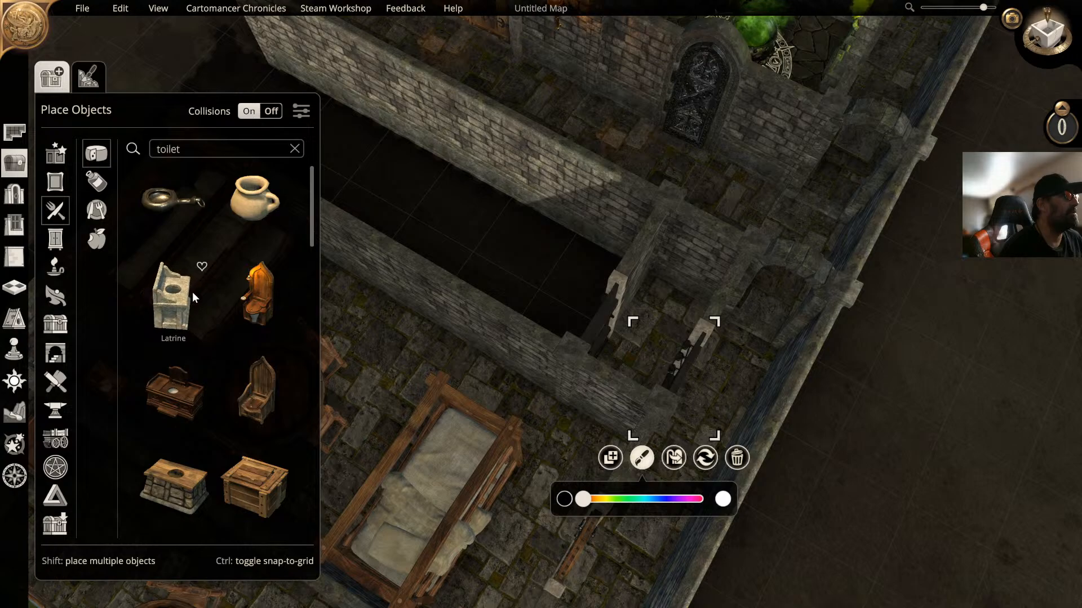
scroll(192, 292, "down", 2)
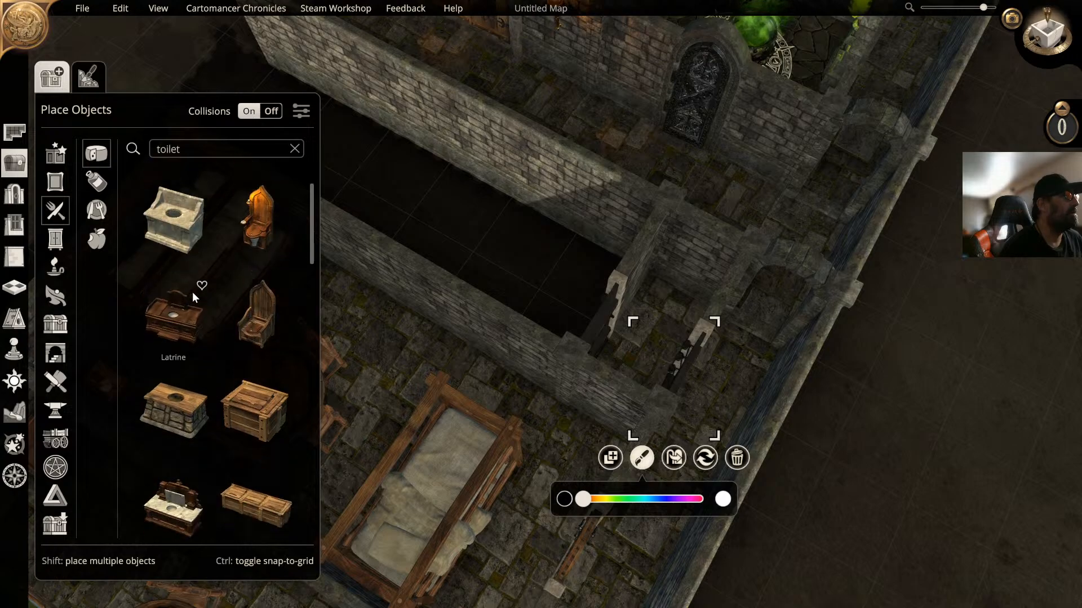
left_click(173, 405)
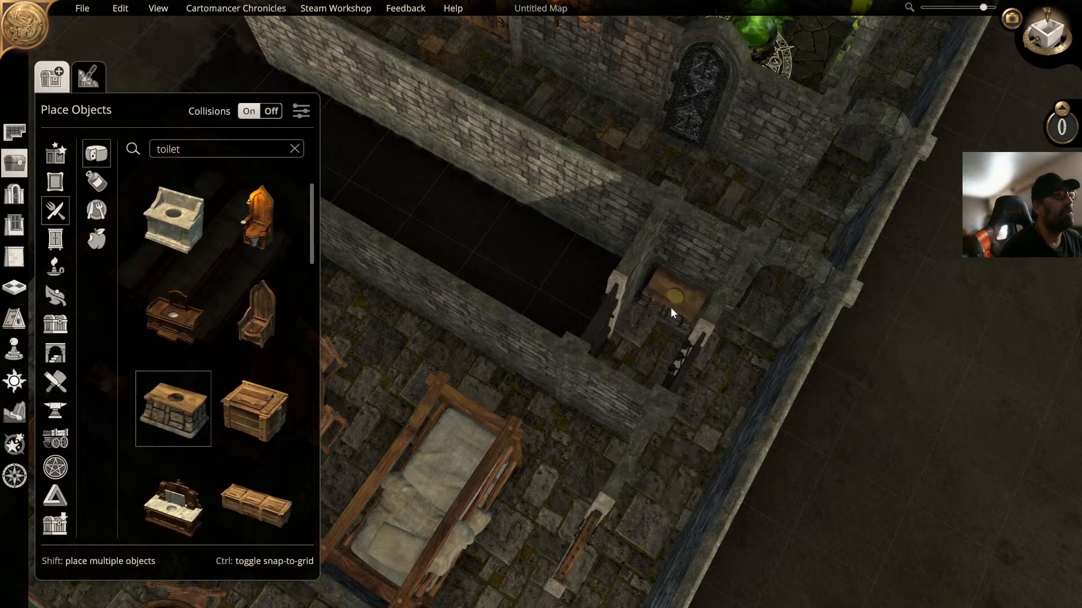
left_click(670, 306)
Step: Delete the black door between the small latrine room and the empty gap behind it
middle_click_drag(593, 320, 547, 320)
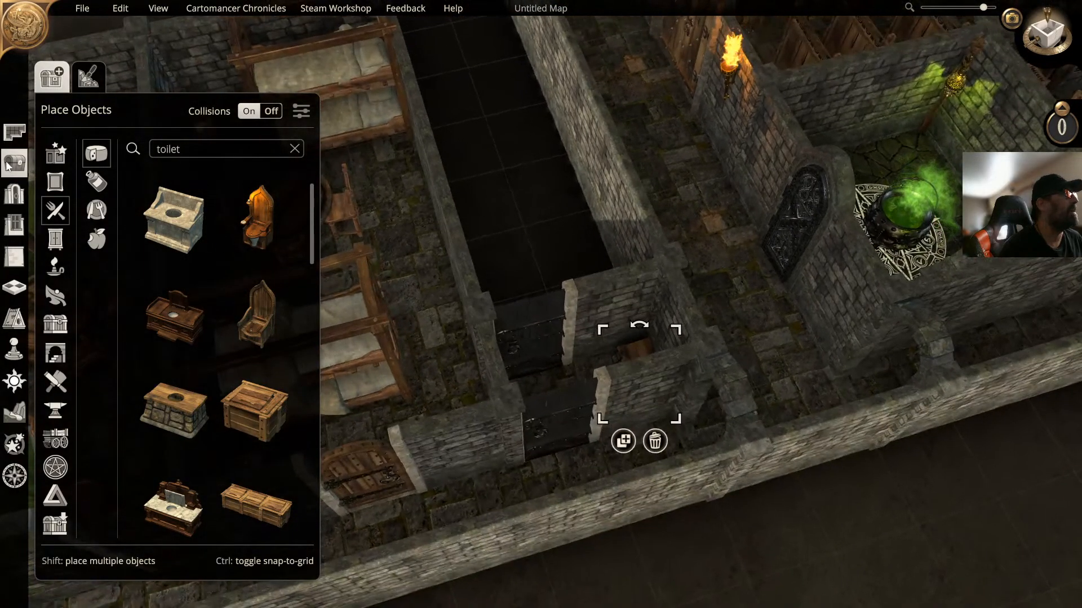
left_click(15, 194)
left_click(528, 320)
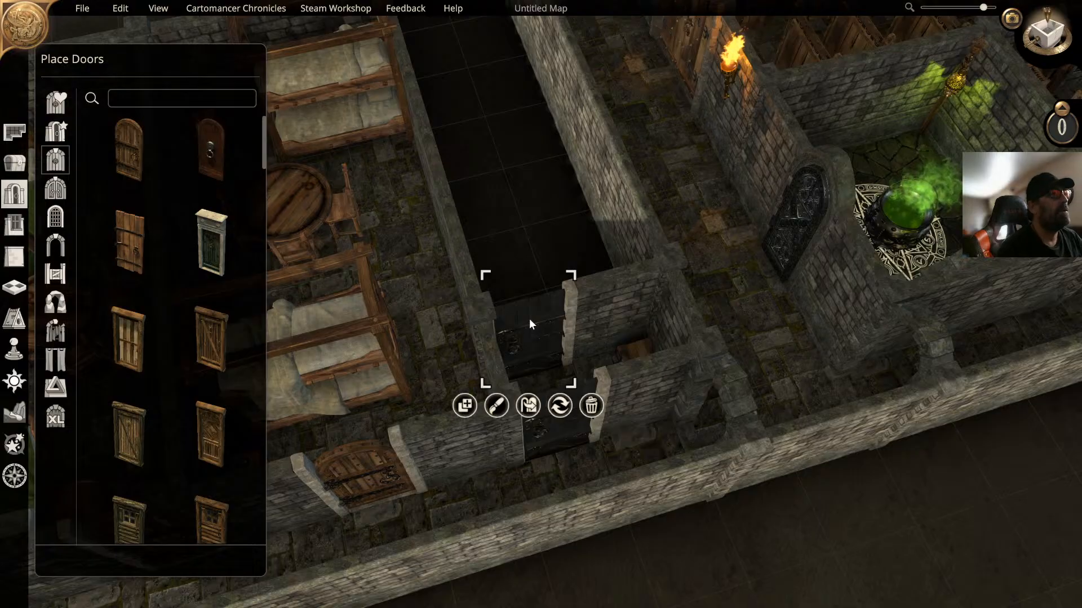
key("Delete")
middle_click_drag(545, 305, 483, 316)
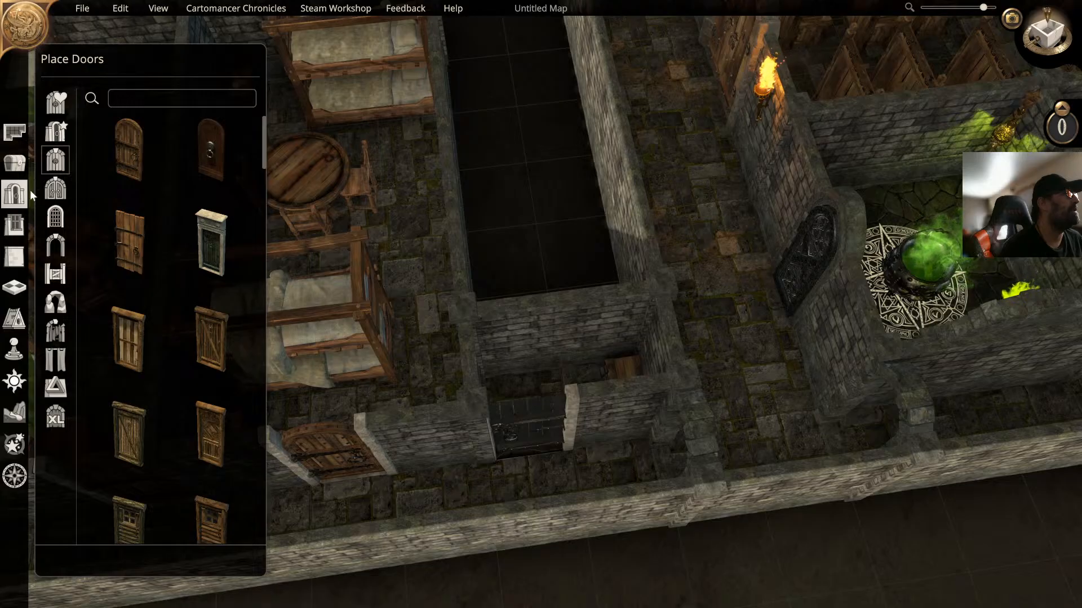
Step: Search the object library for "lantern" in place of the toilet search
left_click(15, 160)
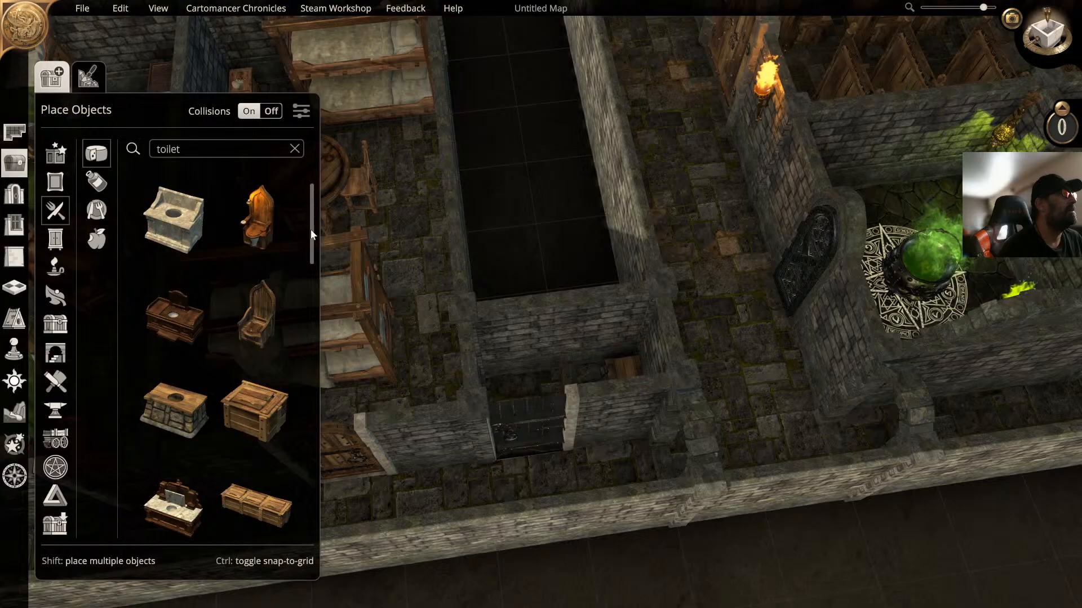
mouse_move(312, 232)
left_mouse_down()
mouse_move(317, 464)
mouse_move(327, 277)
mouse_move(308, 495)
left_mouse_up()
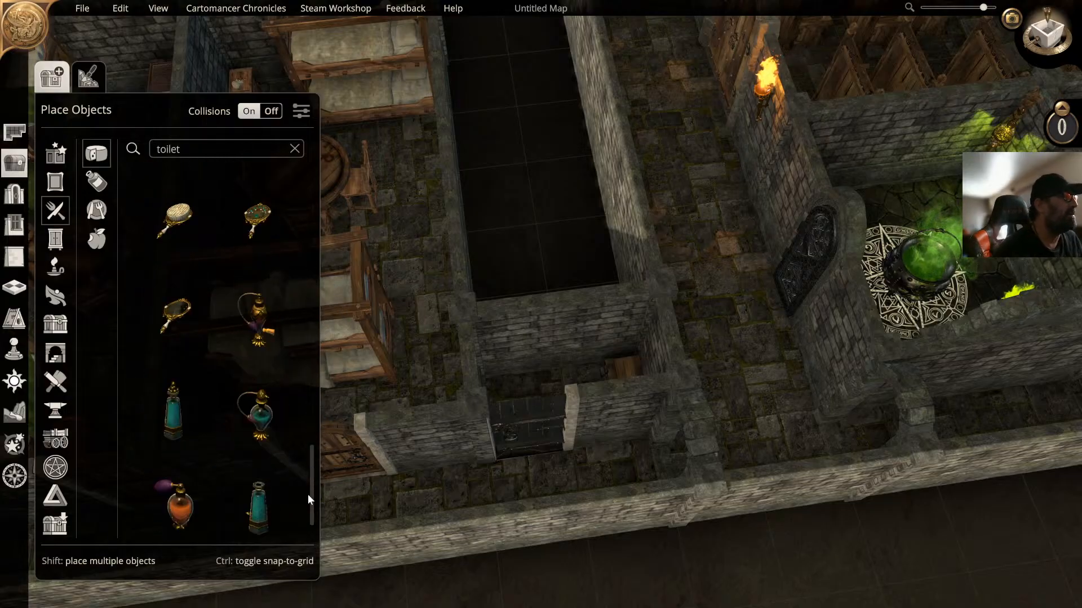
left_click(295, 149)
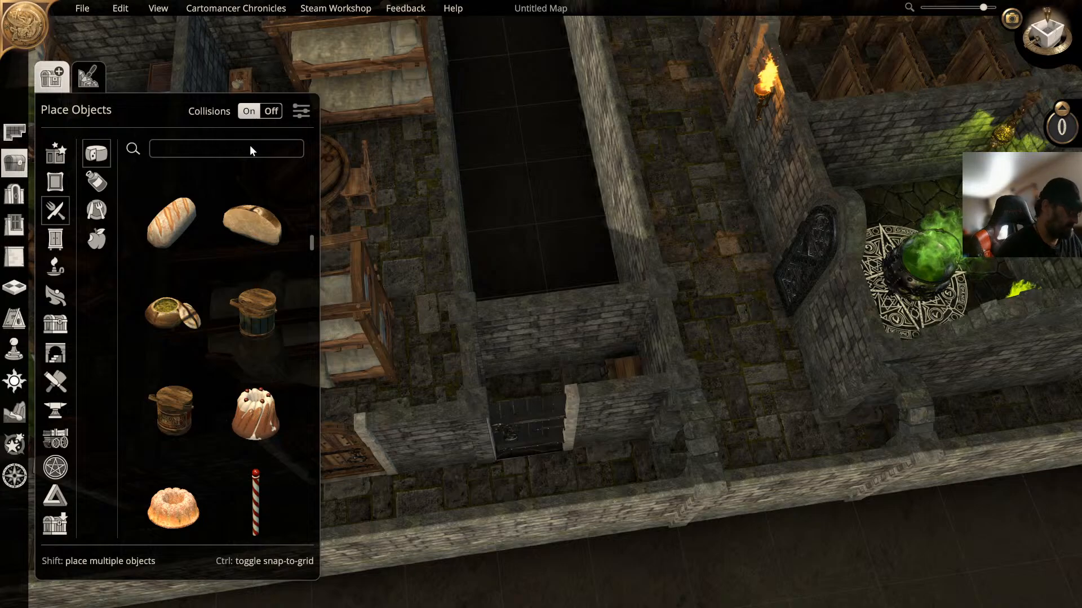
left_click(249, 144)
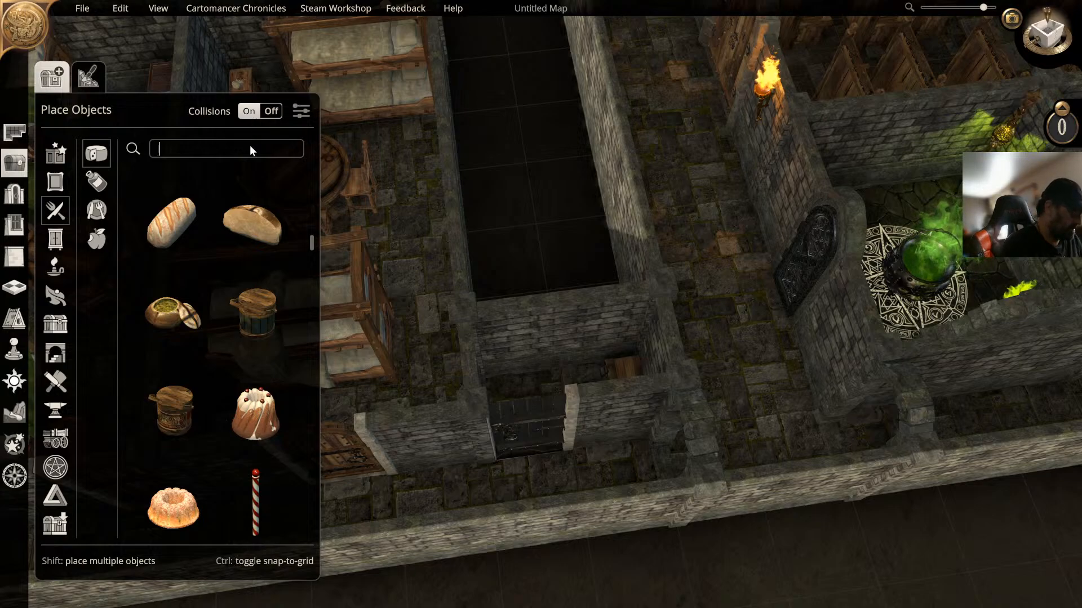
type("lanter")
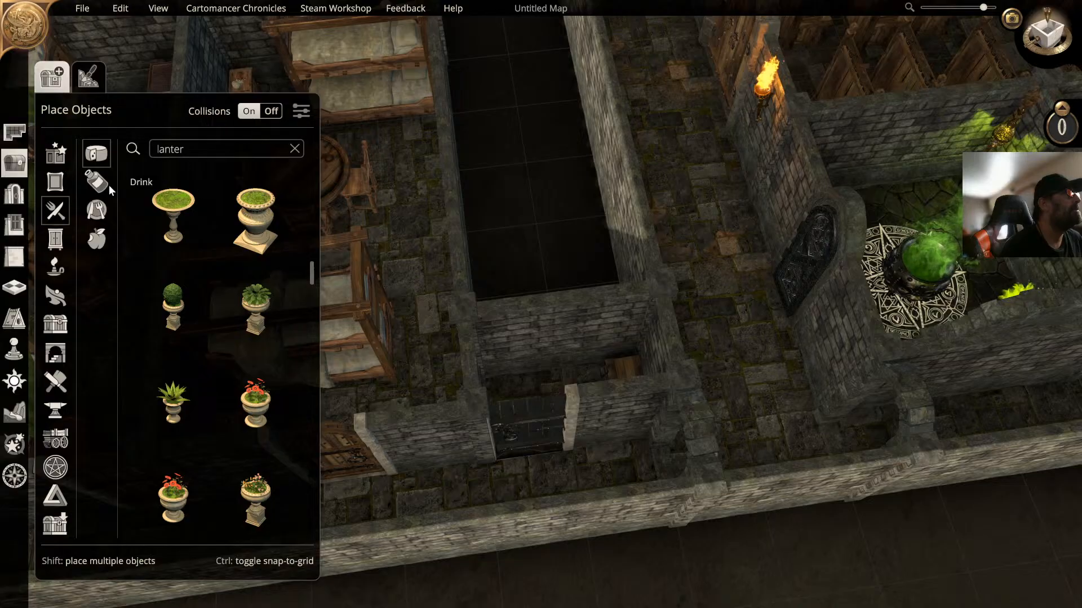
left_click(22, 163)
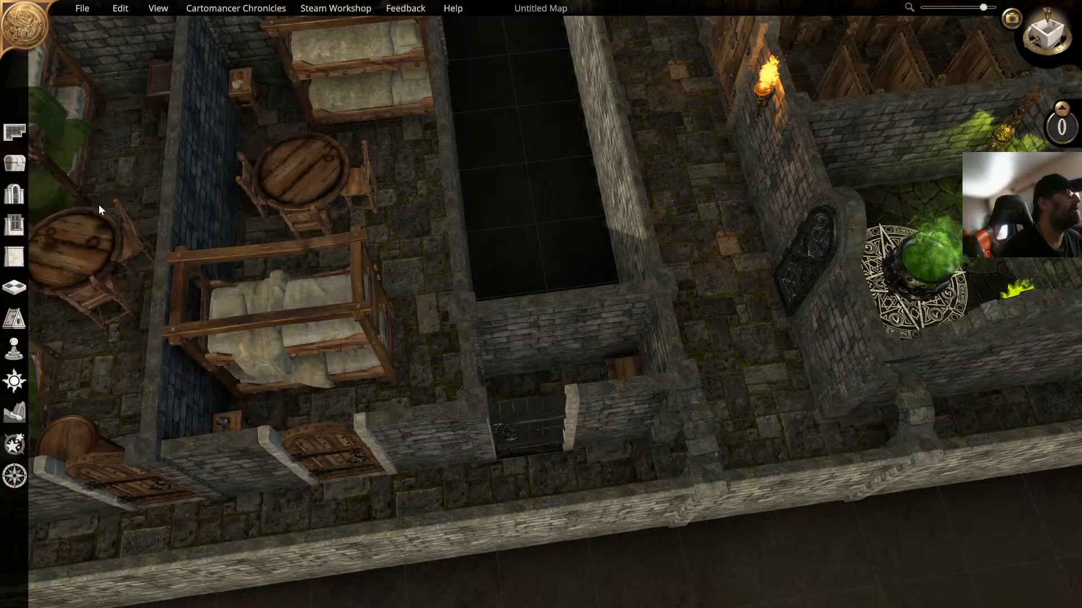
left_click(17, 164)
left_click(251, 147)
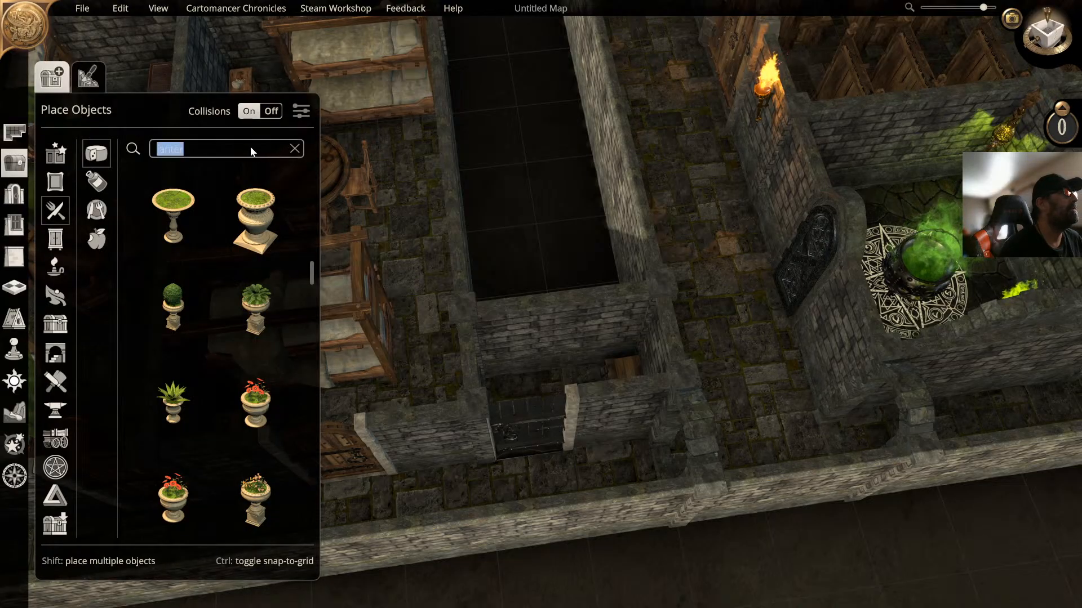
left_click(251, 147)
type("n")
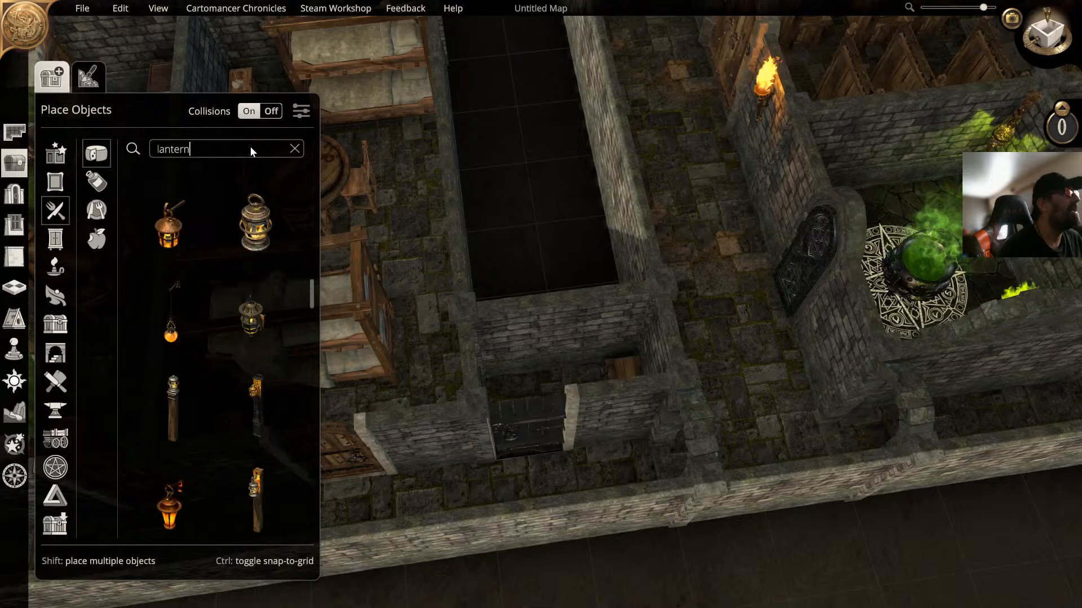
Step: Try a bracketed hanging lantern on the latrine room's wall opposite the latrine, check it from other angles, and delete it
left_click(169, 225)
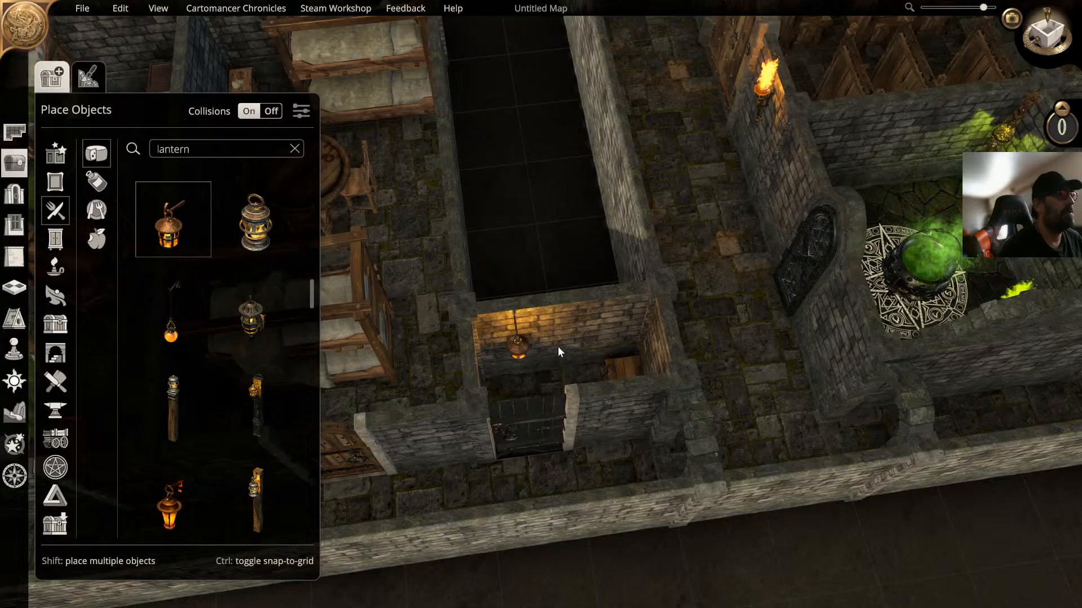
left_click(479, 373)
right_click_drag(557, 346, 393, 350)
right_click_drag(474, 314, 583, 335)
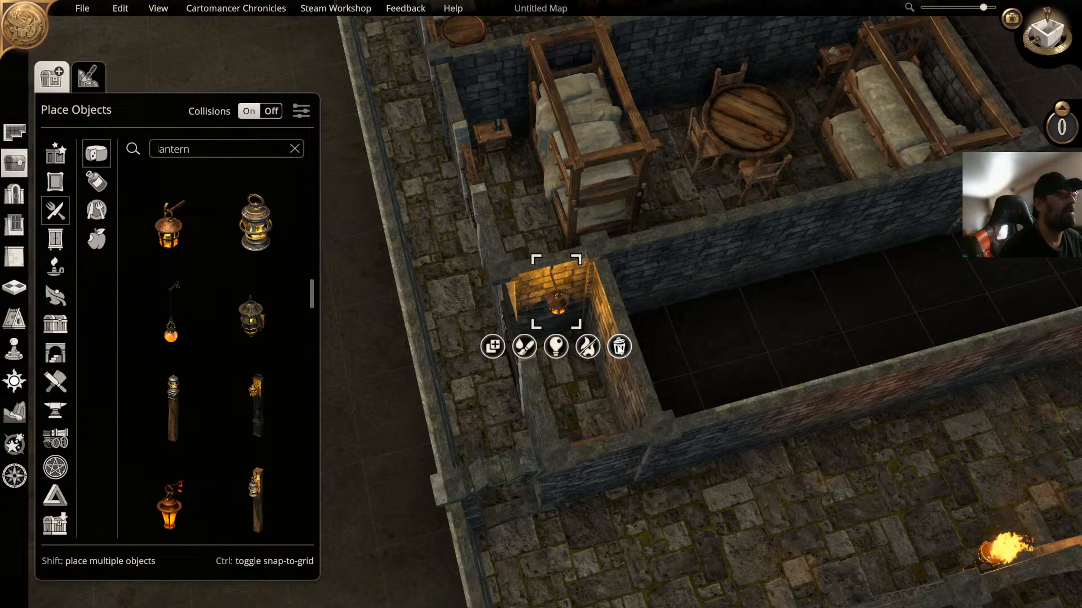
left_click(619, 346)
left_click(258, 226)
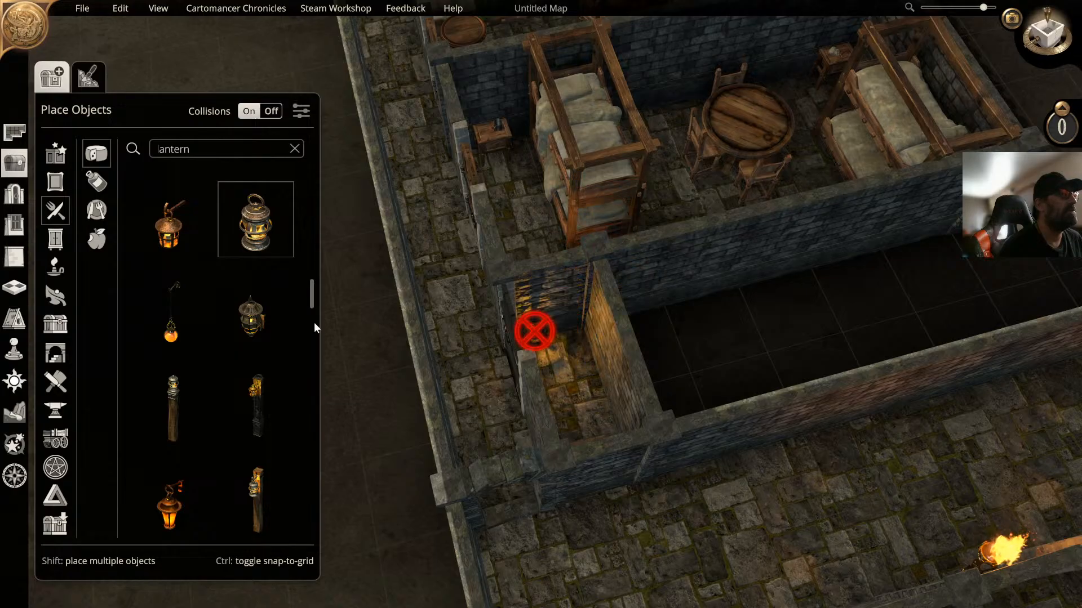
left_click(176, 319)
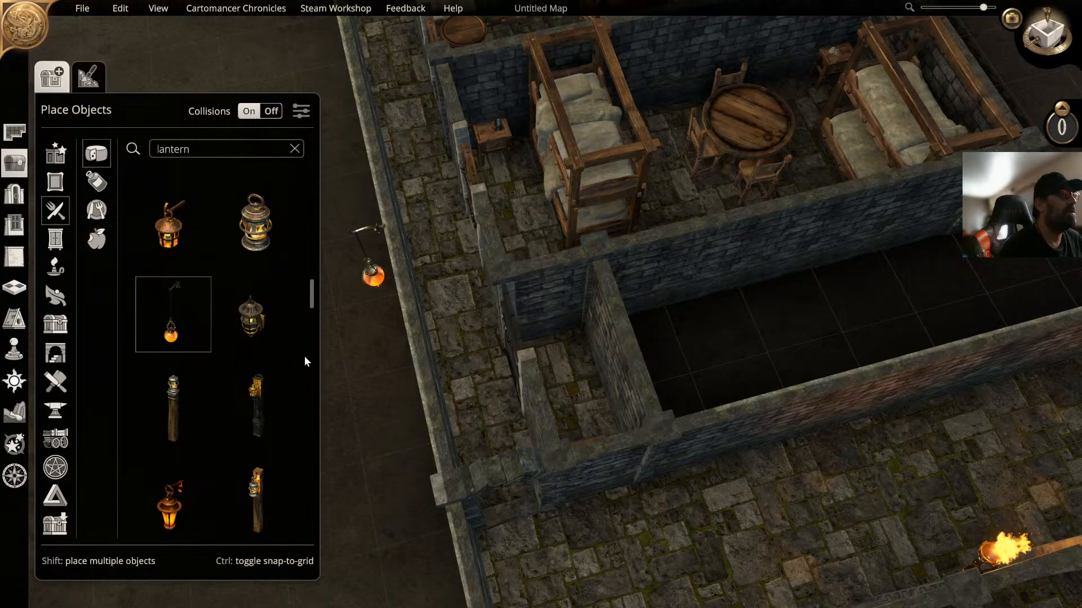
left_click(248, 319)
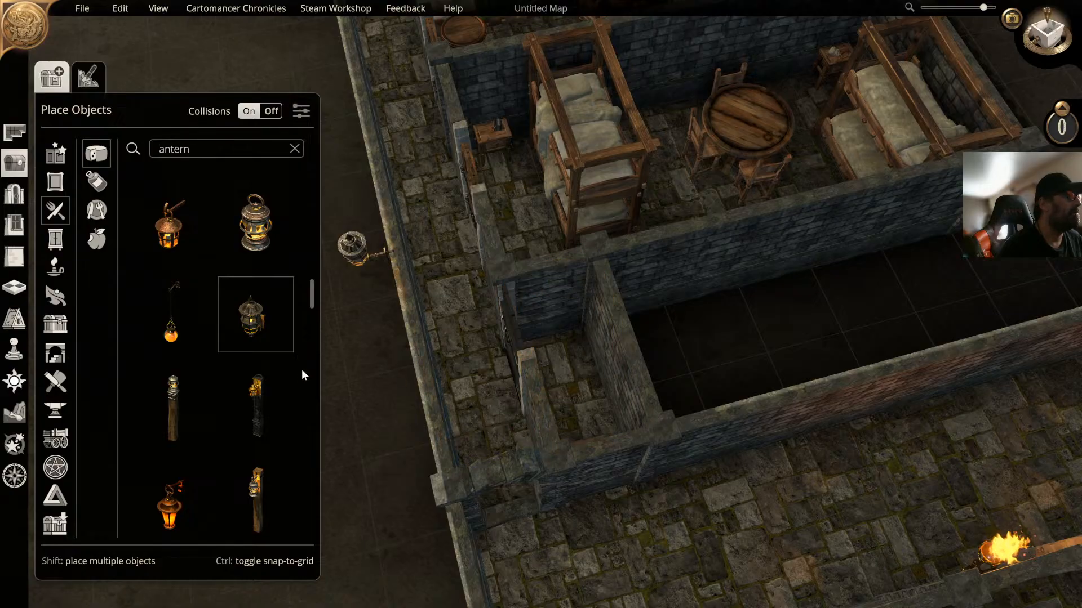
scroll(302, 370, "down", 2)
scroll(302, 375, "down", 5)
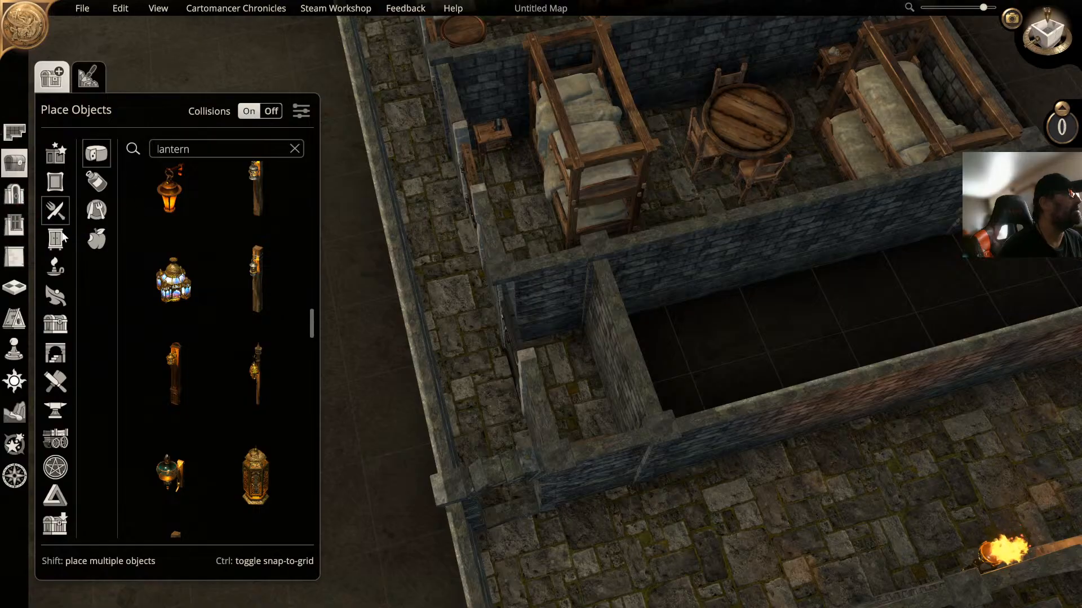
scroll(52, 230, "up", 1)
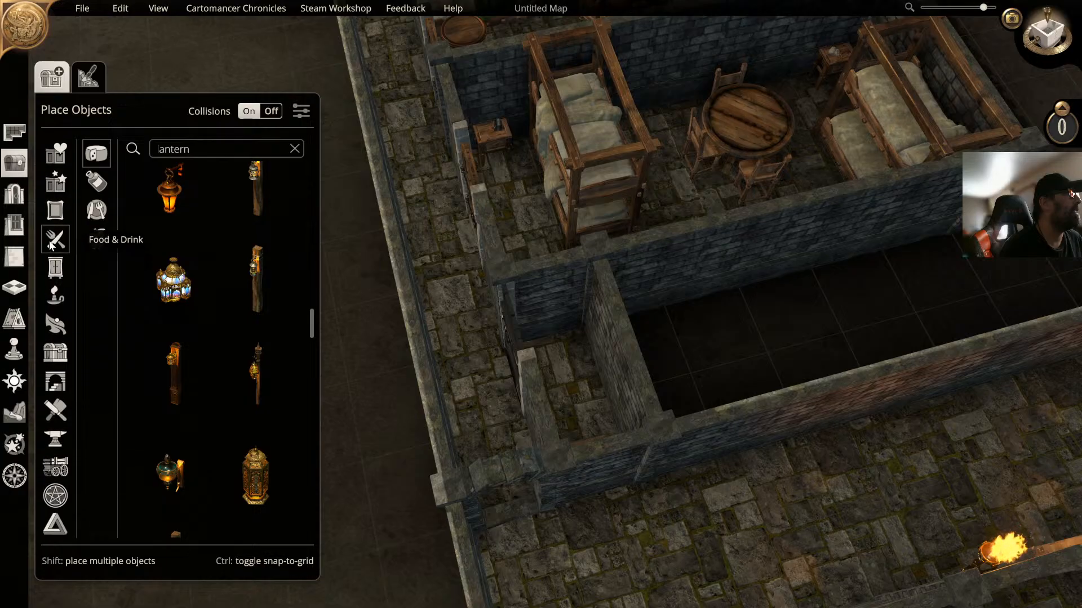
Step: Switch the object library to the wall-mounted lanterns of the lighting category and preview two of them
left_click(55, 295)
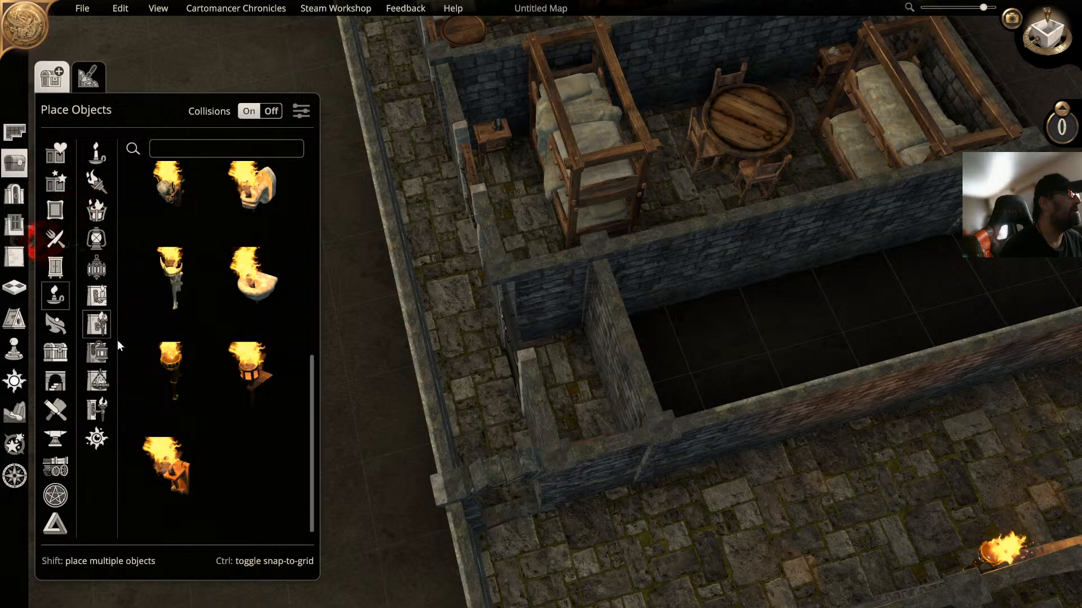
left_click(101, 353)
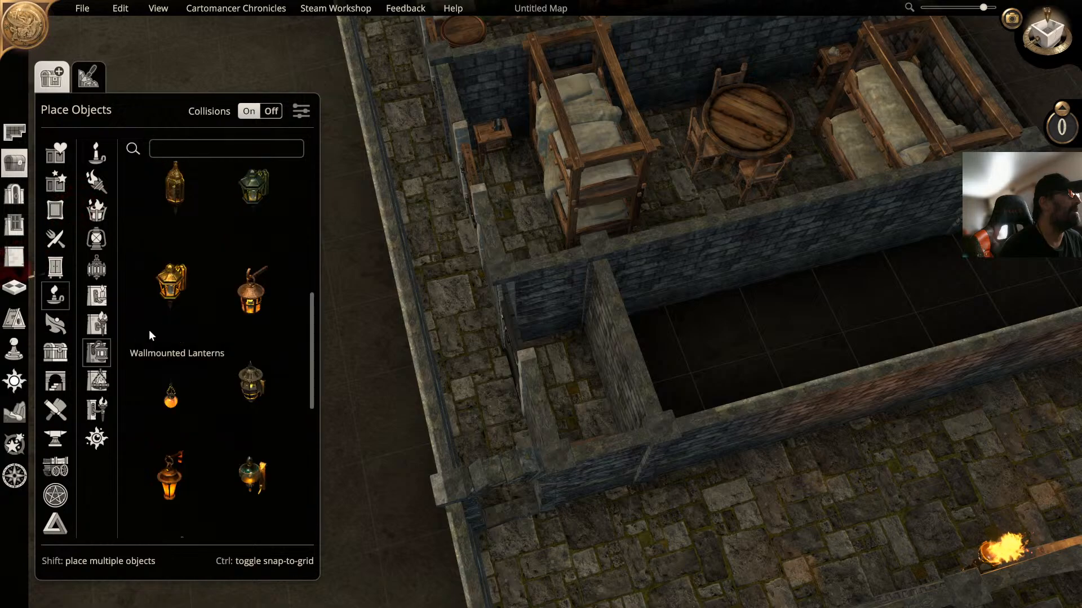
left_click(258, 294)
left_click(251, 383)
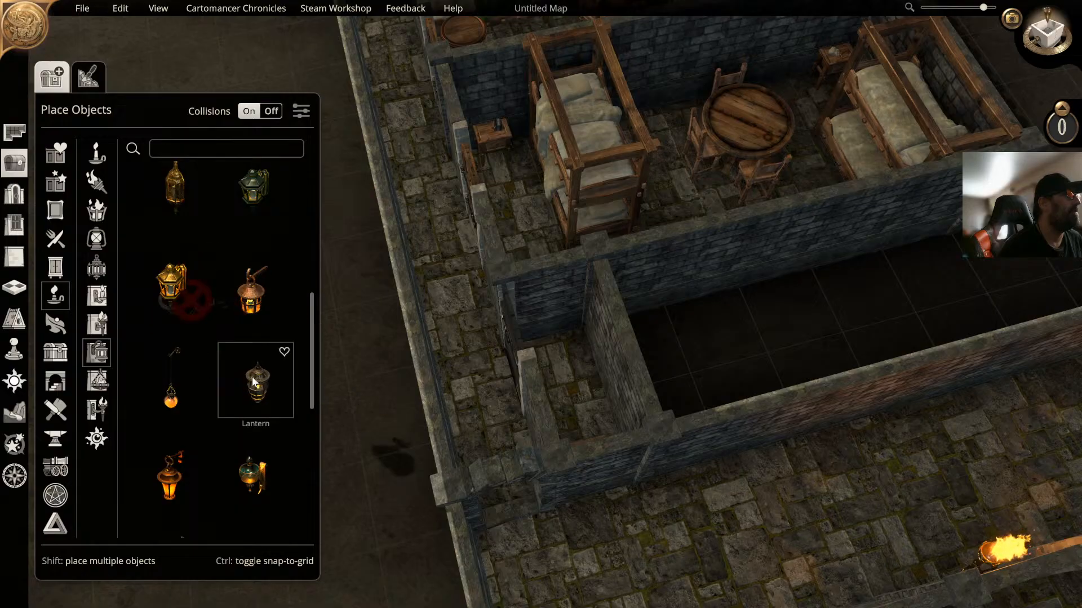
scroll(265, 413, "down", 1)
Step: Try the green glass wall lantern on the small latrine room's inner wall and check it from other angles
left_click(258, 413)
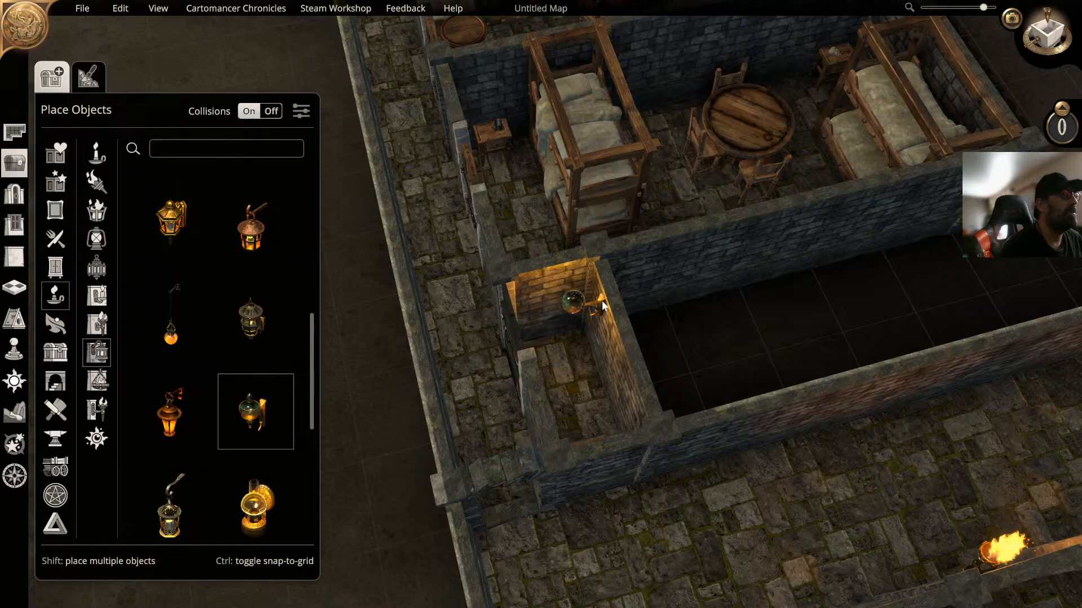
left_click(607, 296)
scroll(519, 312, "up", 3)
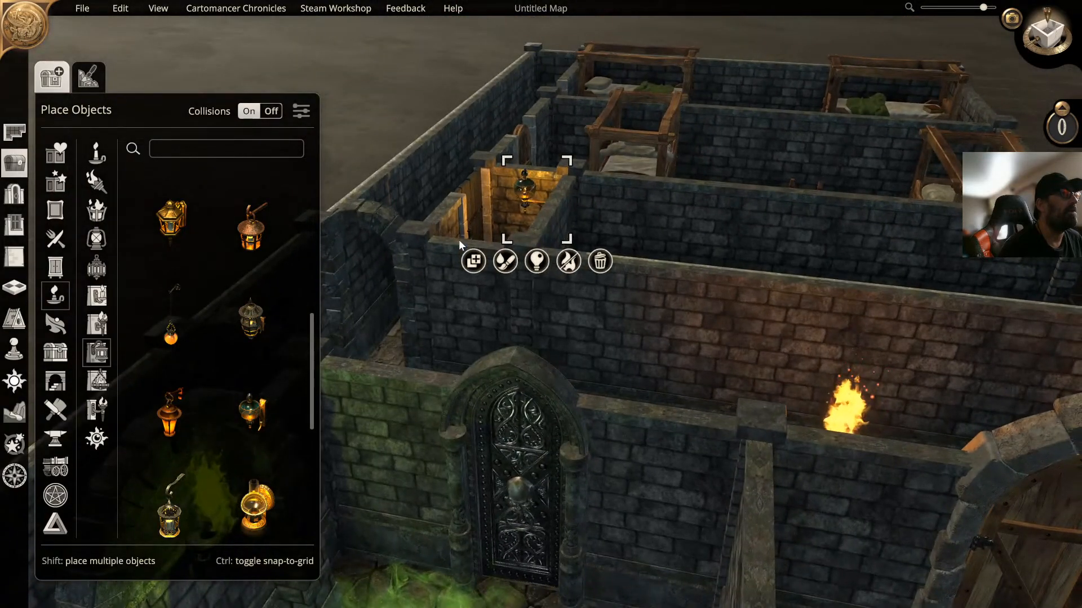
middle_click_drag(459, 239, 631, 251)
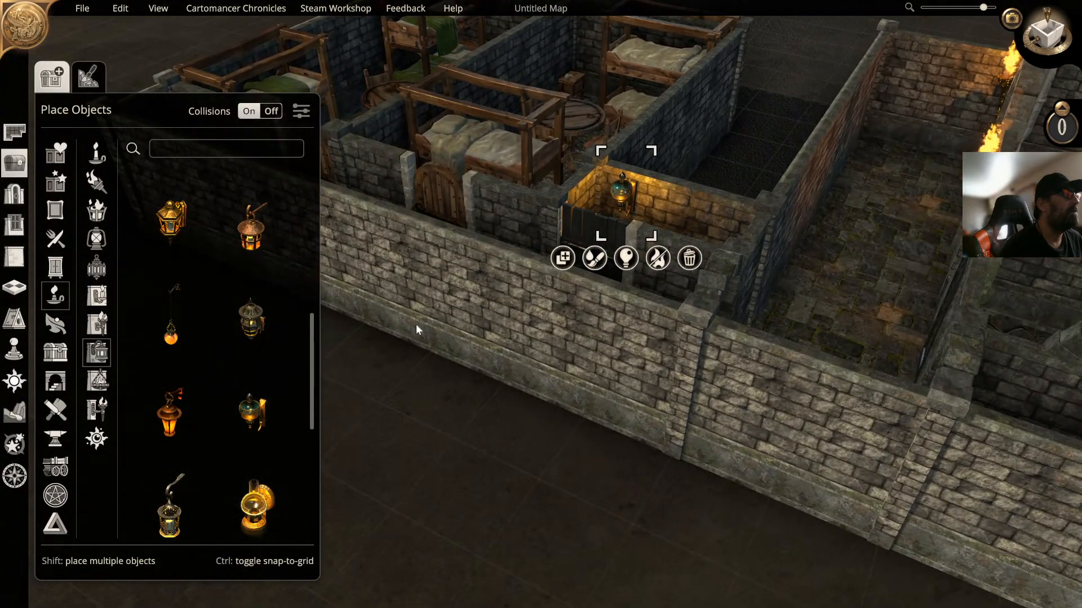
scroll(185, 422, "down", 2)
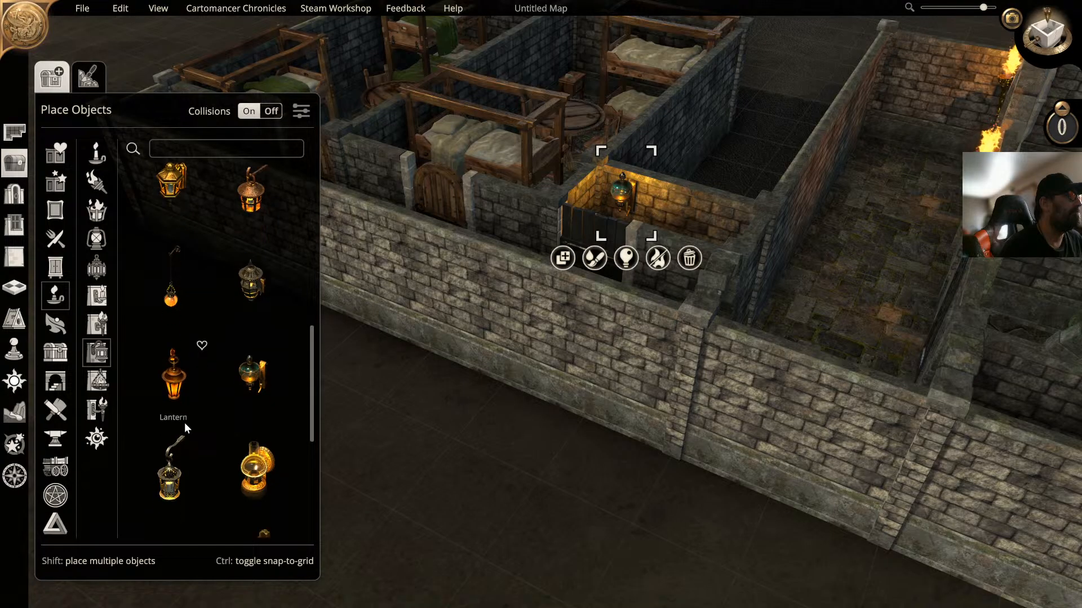
Step: Try the orange hanging lantern in the latrine room instead of the green glass one and delete it
left_click(177, 350)
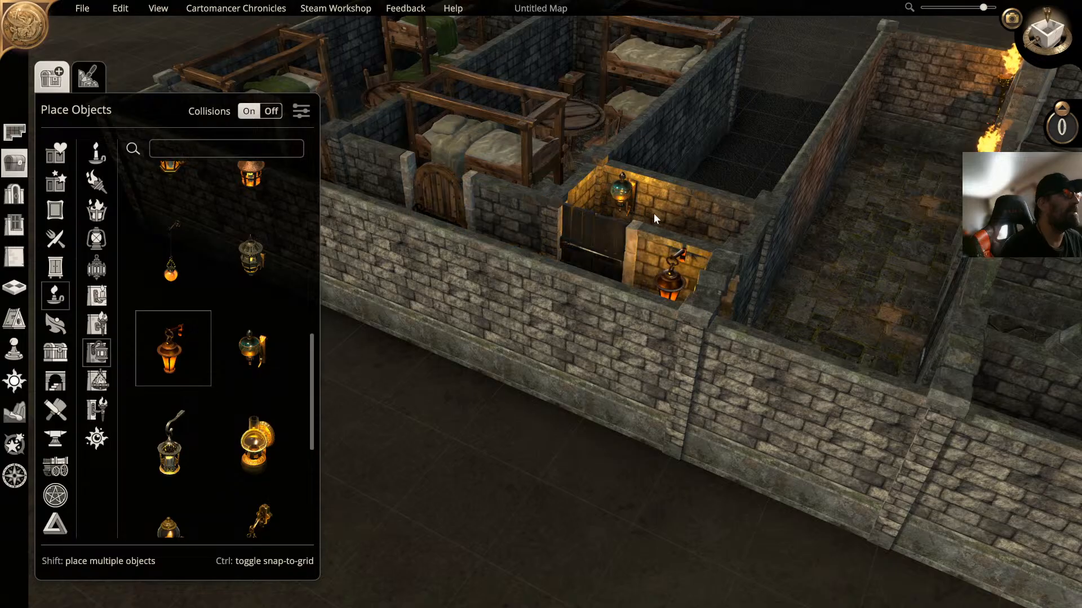
middle_click_drag(653, 213, 558, 274)
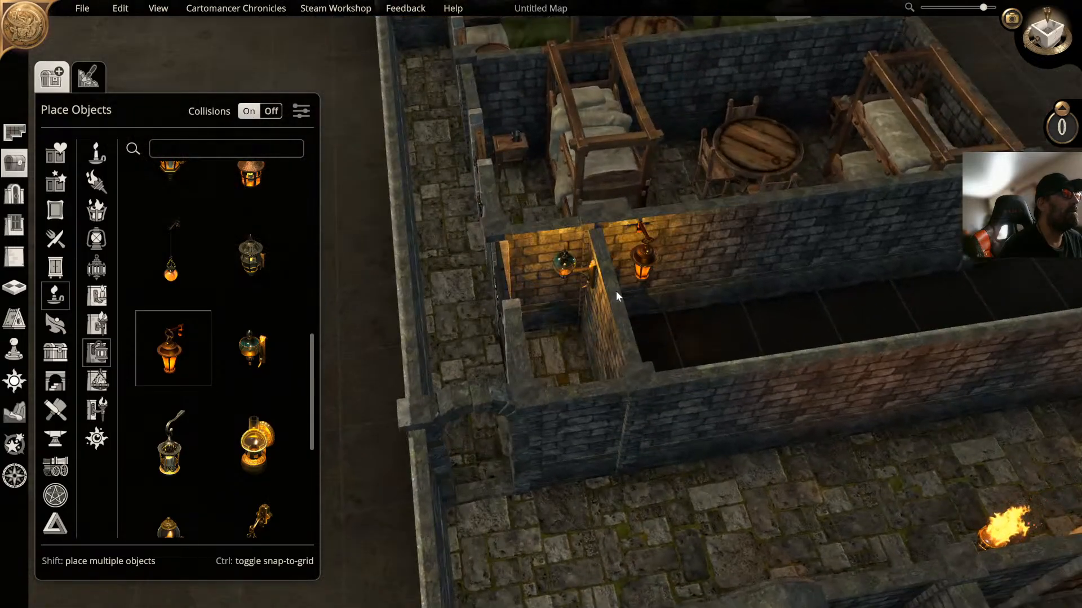
left_click(604, 281)
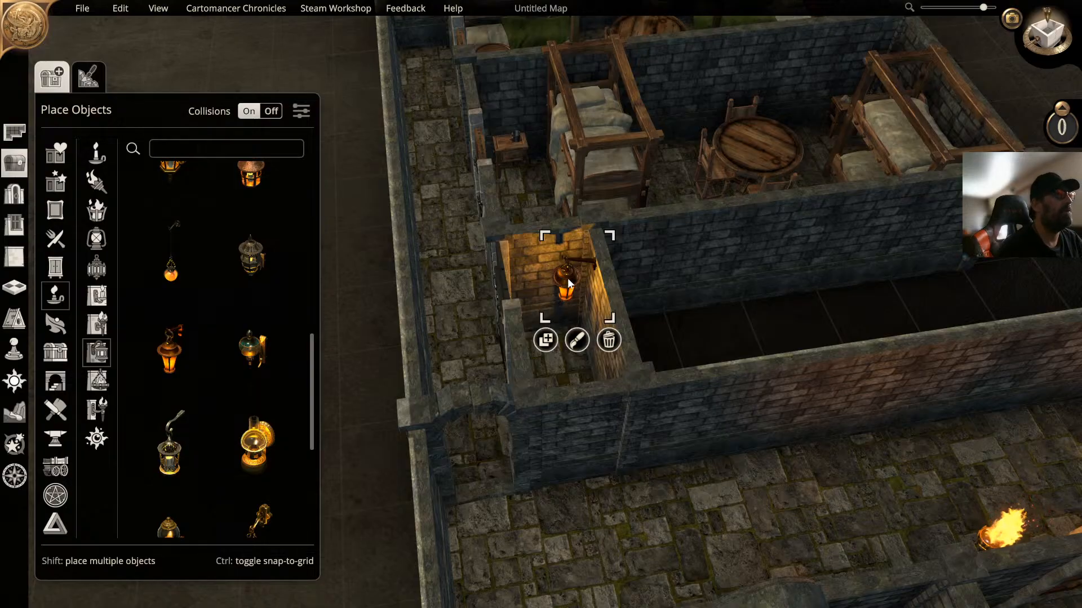
key("Delete")
Step: Try the wide-hooded hanging lantern in the latrine room and move it along the wall to above the latrine
scroll(252, 411, "down", 5)
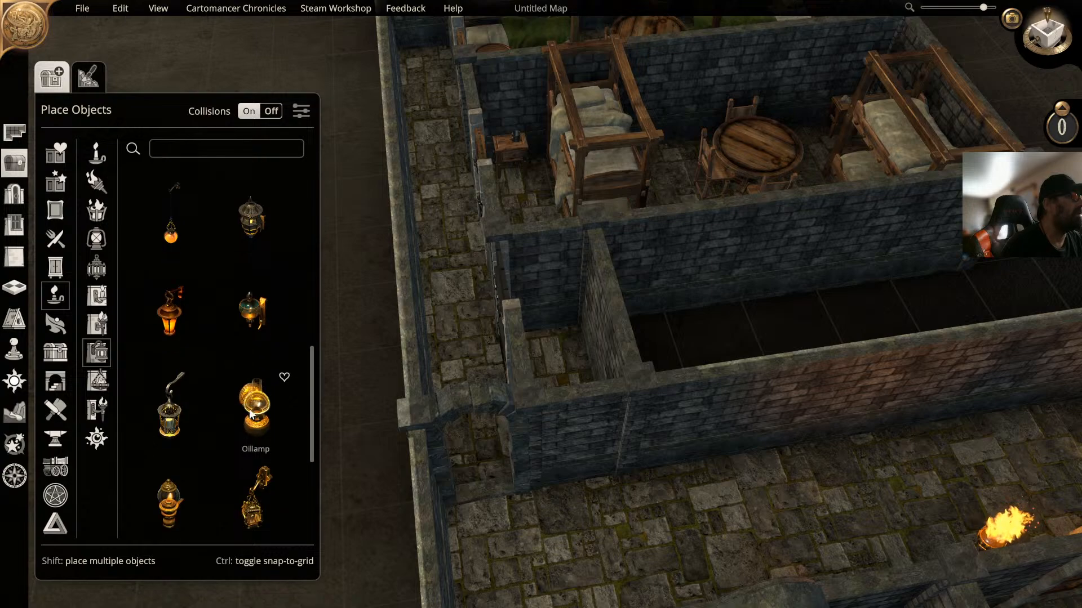
scroll(251, 411, "down", 2)
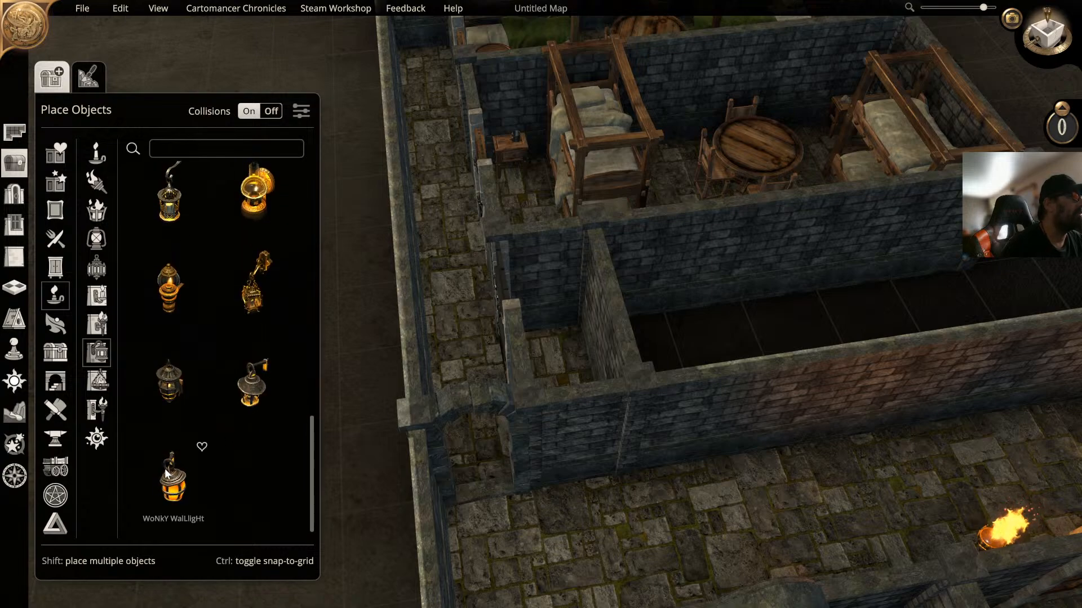
left_click(238, 384)
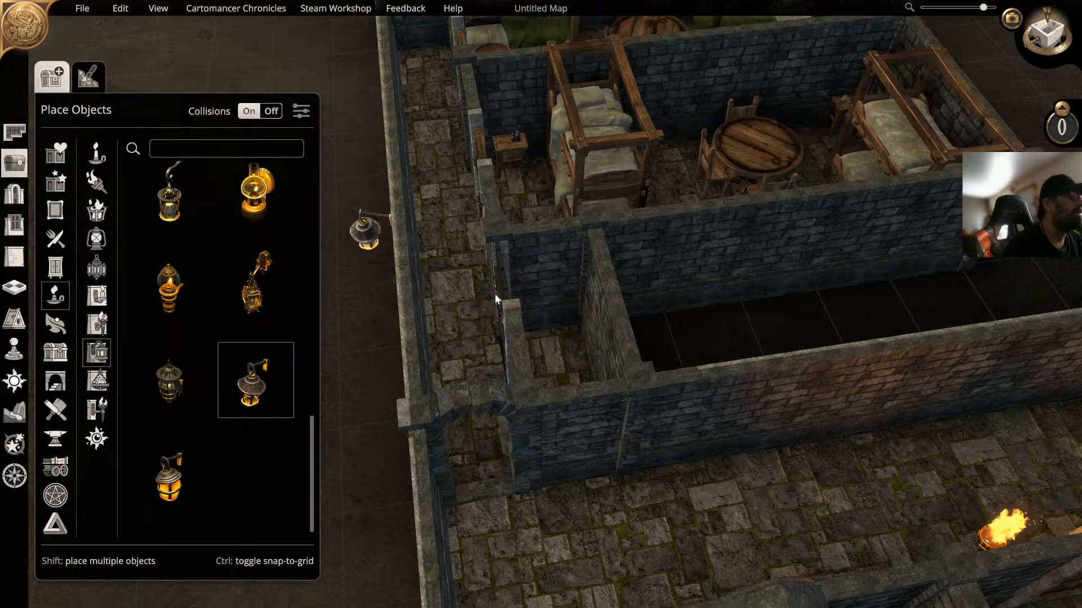
left_click(586, 275)
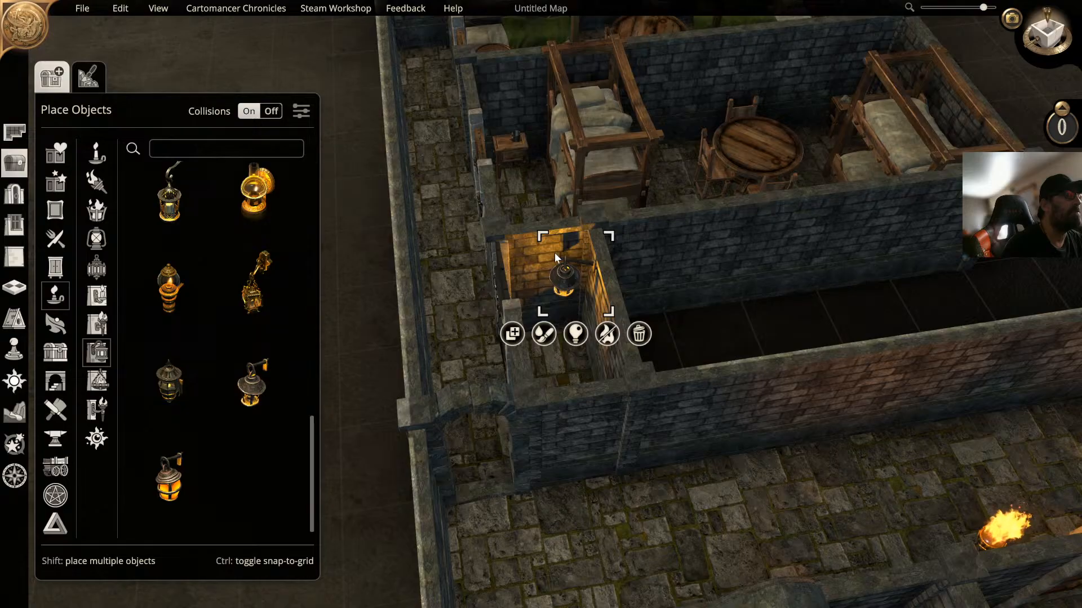
middle_click_drag(555, 257, 693, 344)
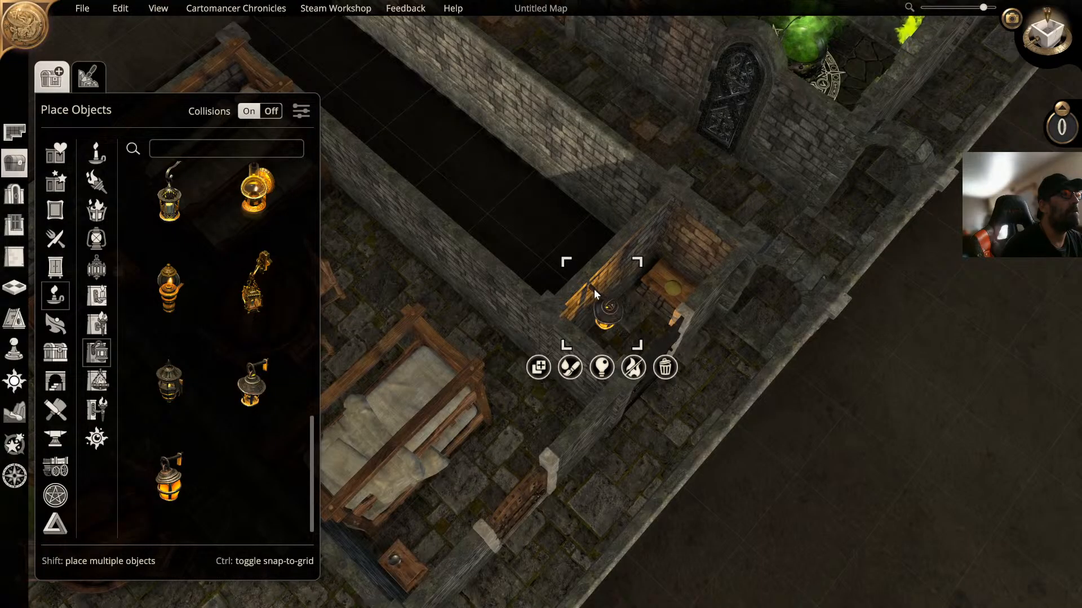
left_click_drag(594, 289, 619, 278)
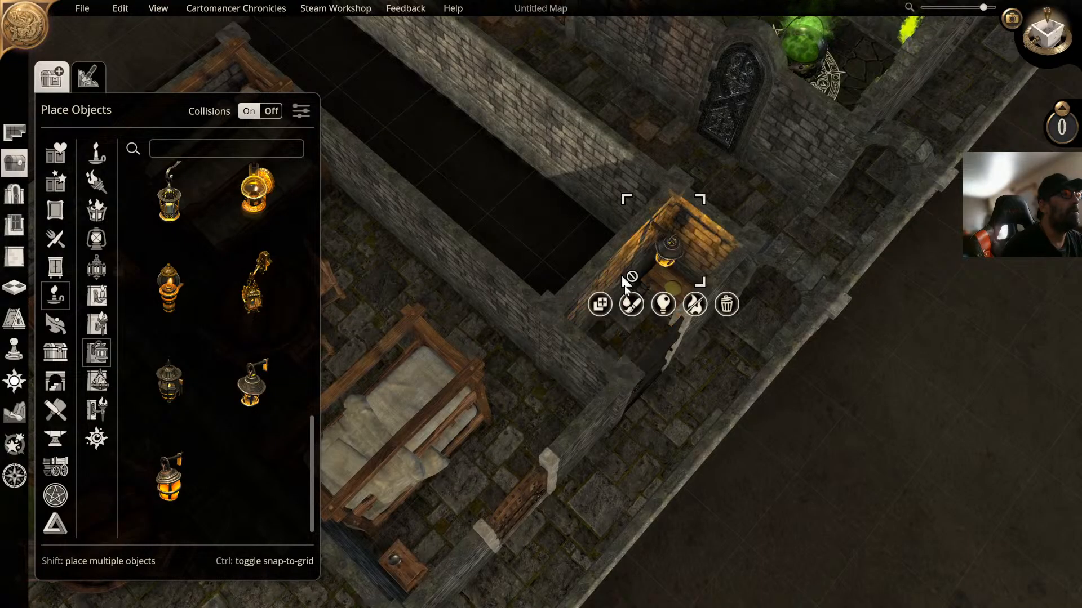
left_click(547, 246)
middle_click_drag(546, 246, 612, 343)
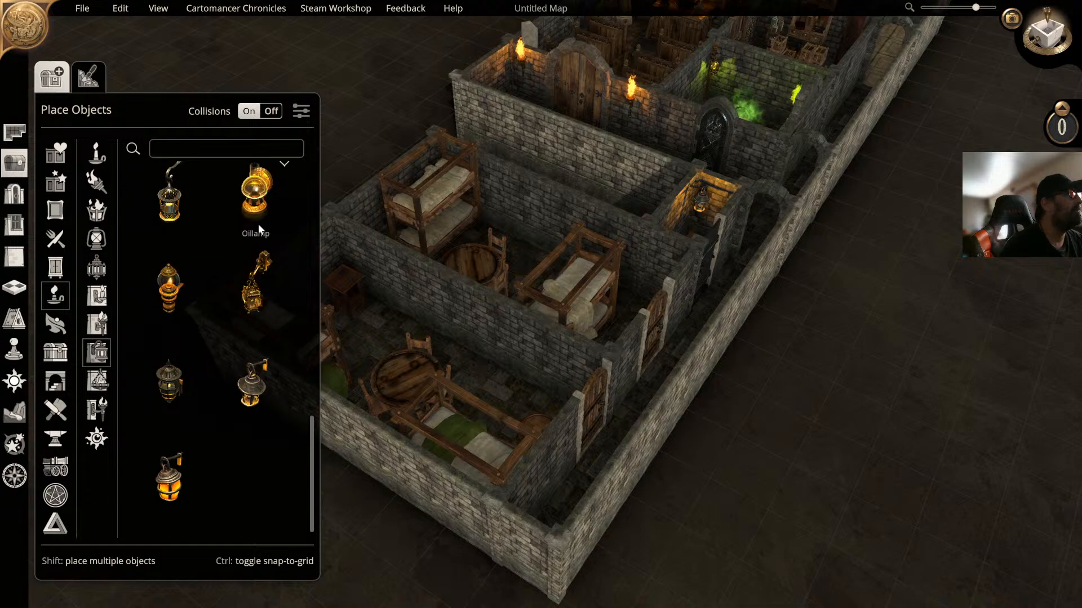
Step: Place a Burner Light on the corridor wall between the two bunk rooms' doors
scroll(313, 457, "up", 5)
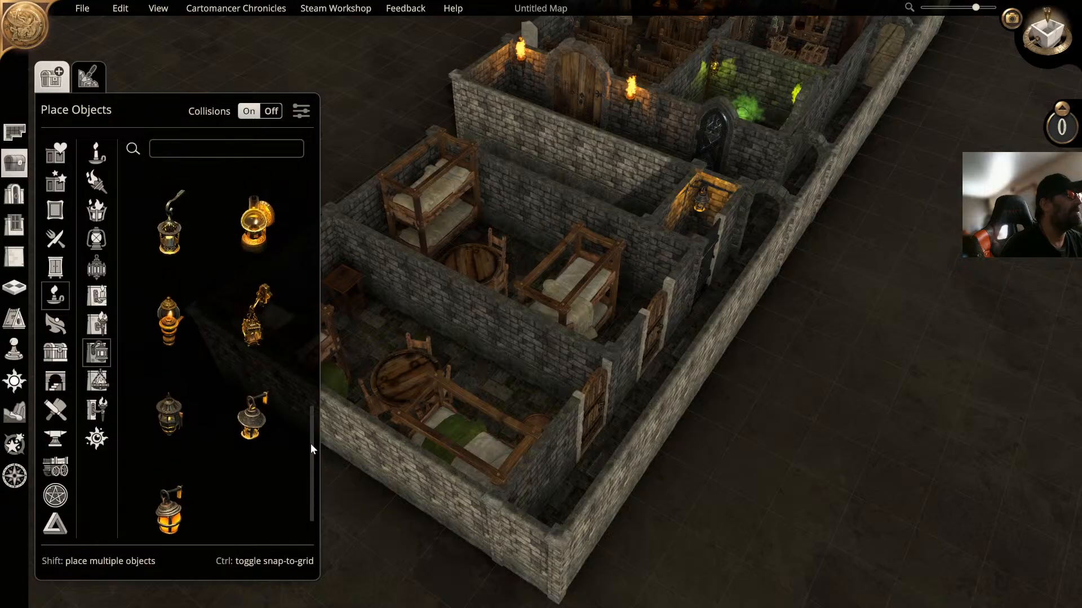
scroll(305, 349, "up", 5)
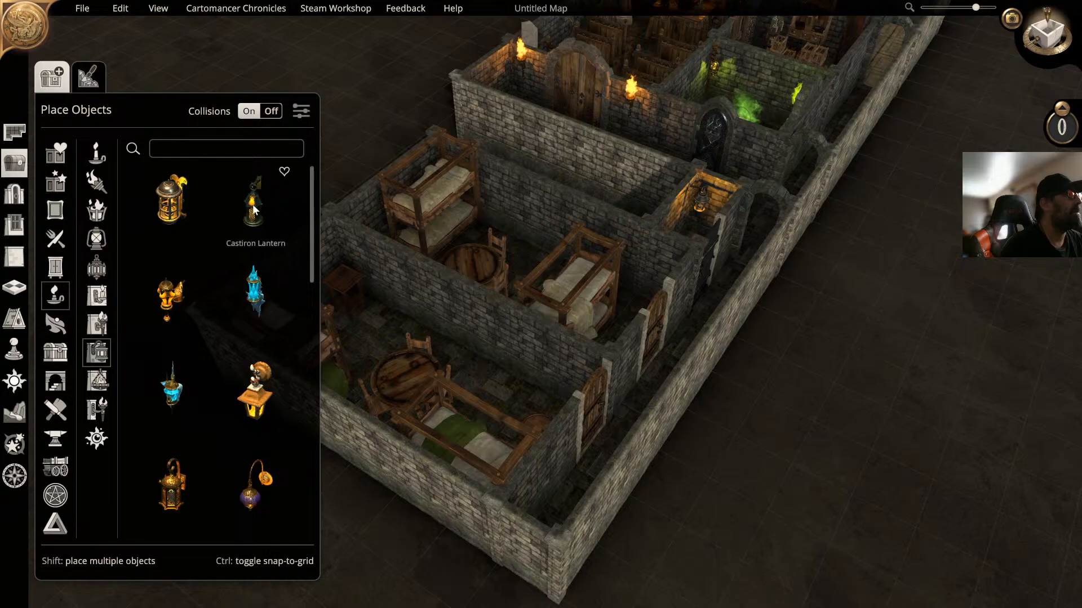
left_click(171, 200)
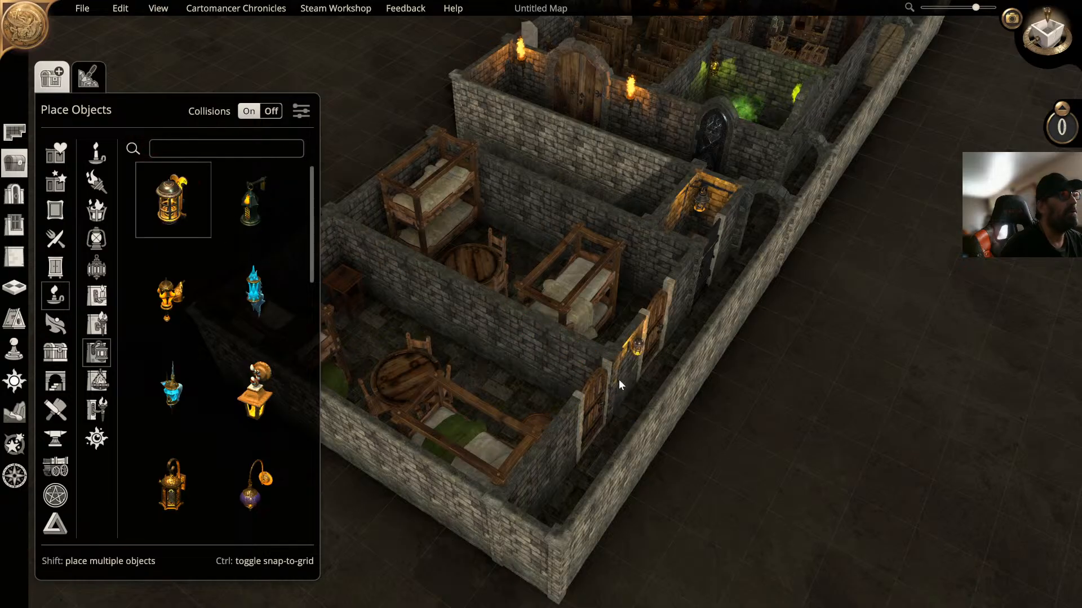
left_click(618, 379)
Step: Replace the hooded lantern in the latrine room with a duplicate of the corridor's Burner Light
left_click(701, 191)
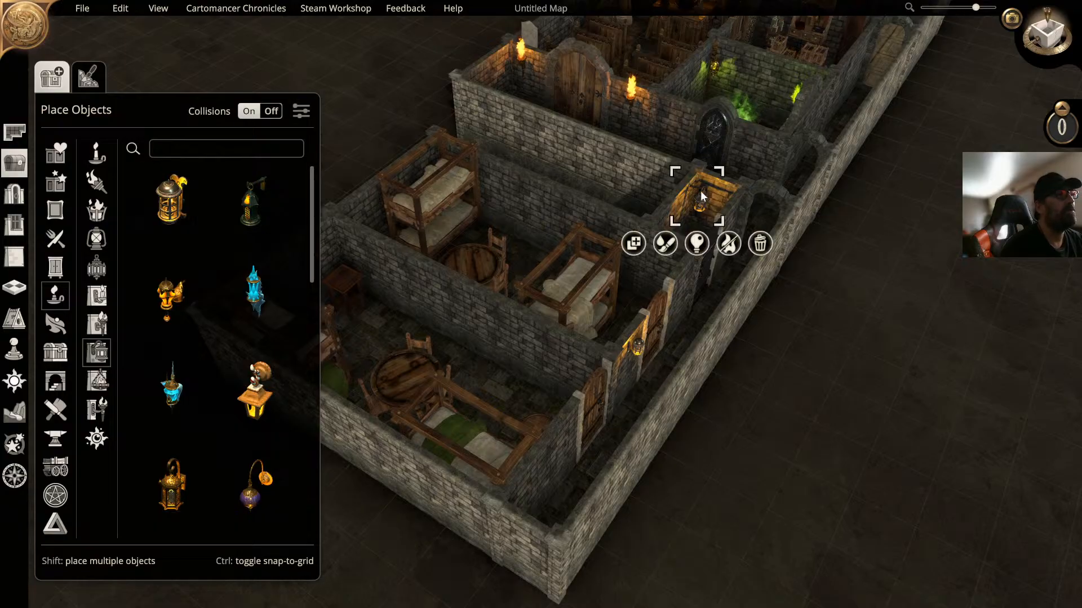
key("Delete")
left_click(637, 349)
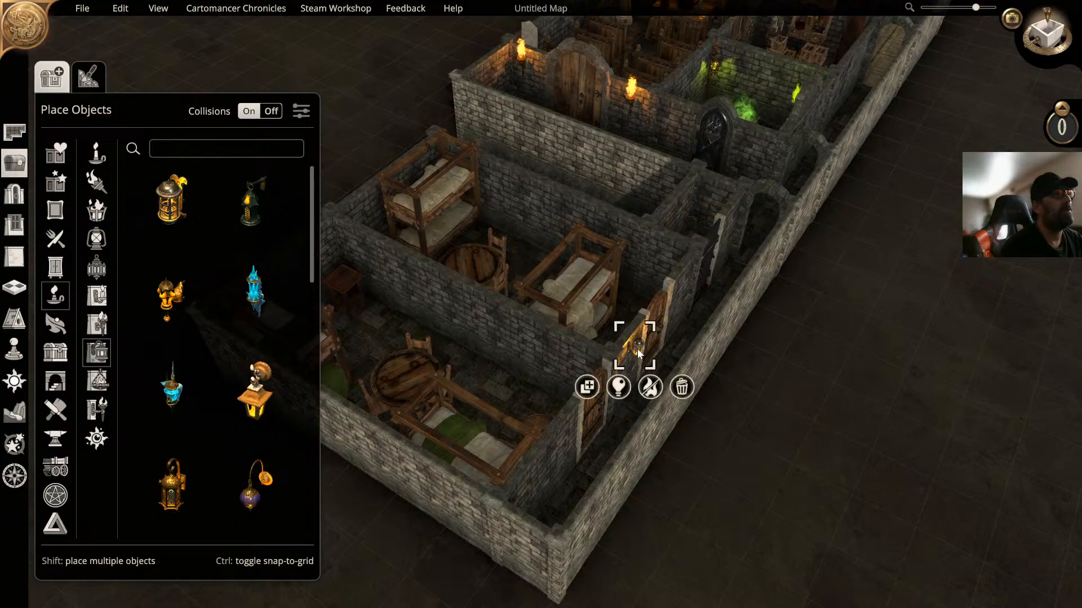
left_click(588, 388)
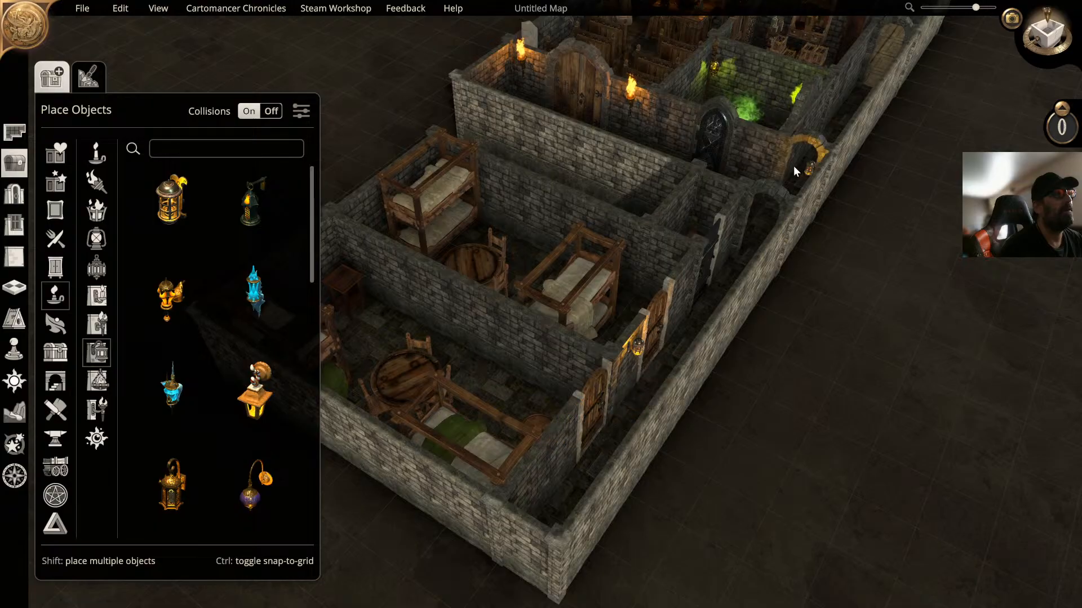
left_click(705, 199)
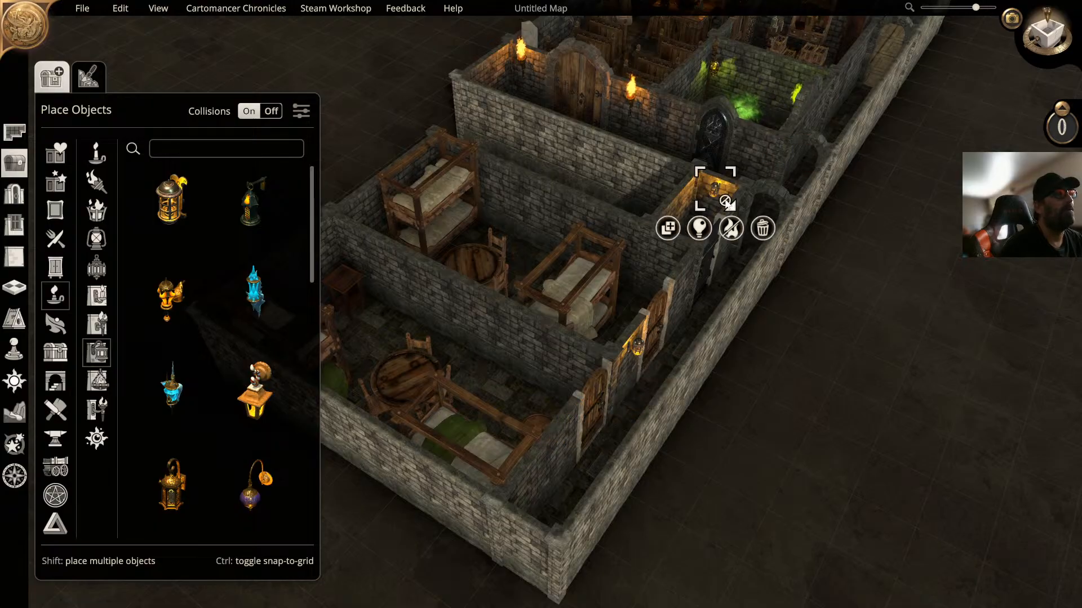
left_click(755, 276)
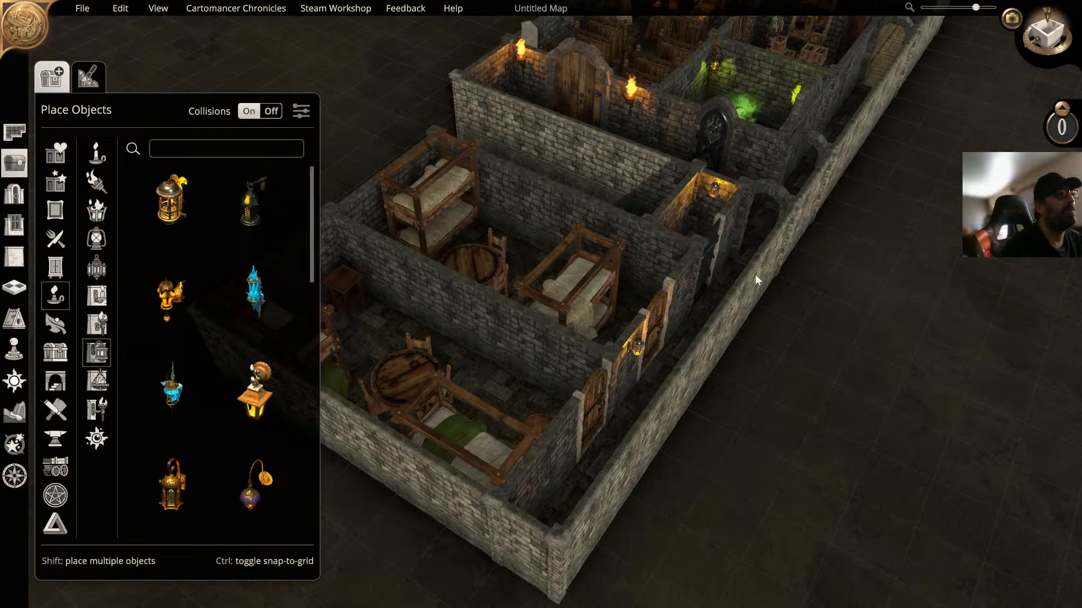
Step: Move the latrine room's Burner Light away from the latrine, toward the bunk room end of the small room
middle_click_drag(756, 276, 514, 333)
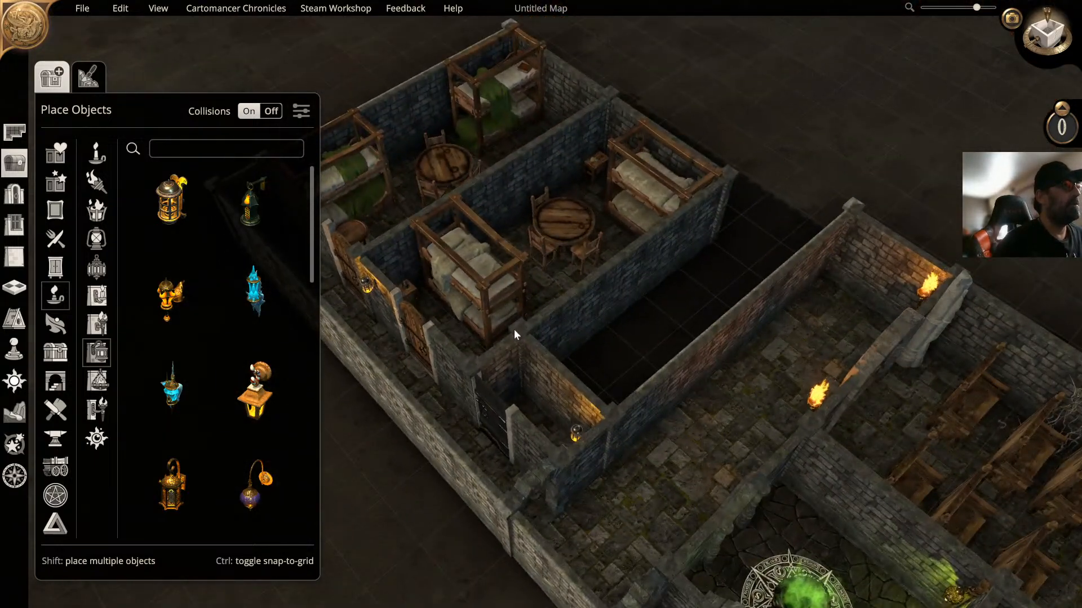
middle_click_drag(567, 292, 559, 348)
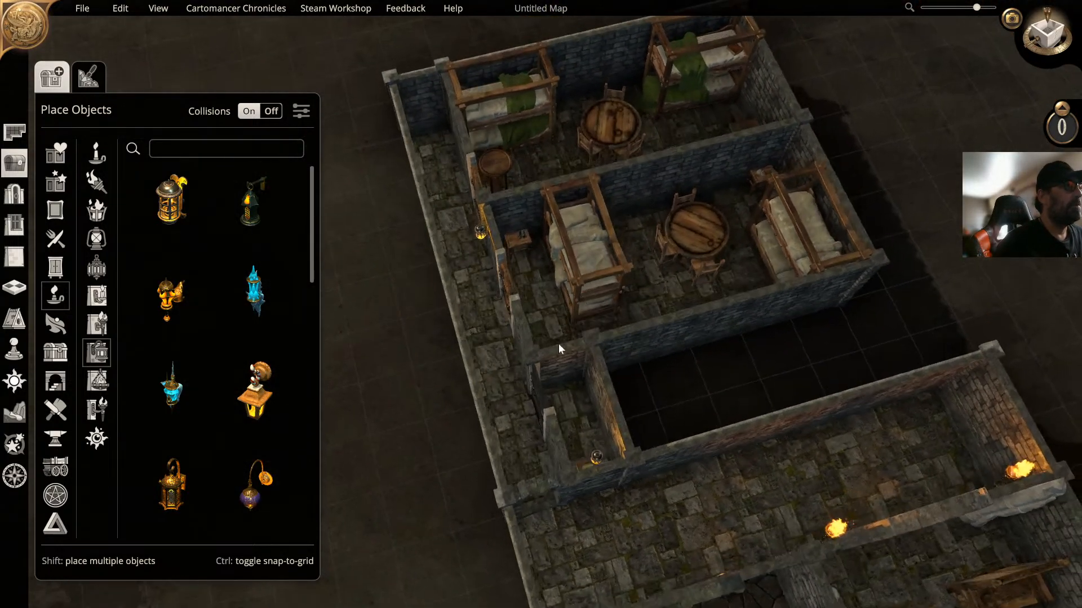
left_click(596, 459)
left_click_drag(597, 456, 568, 388)
left_click(695, 360)
middle_click_drag(694, 359, 750, 453)
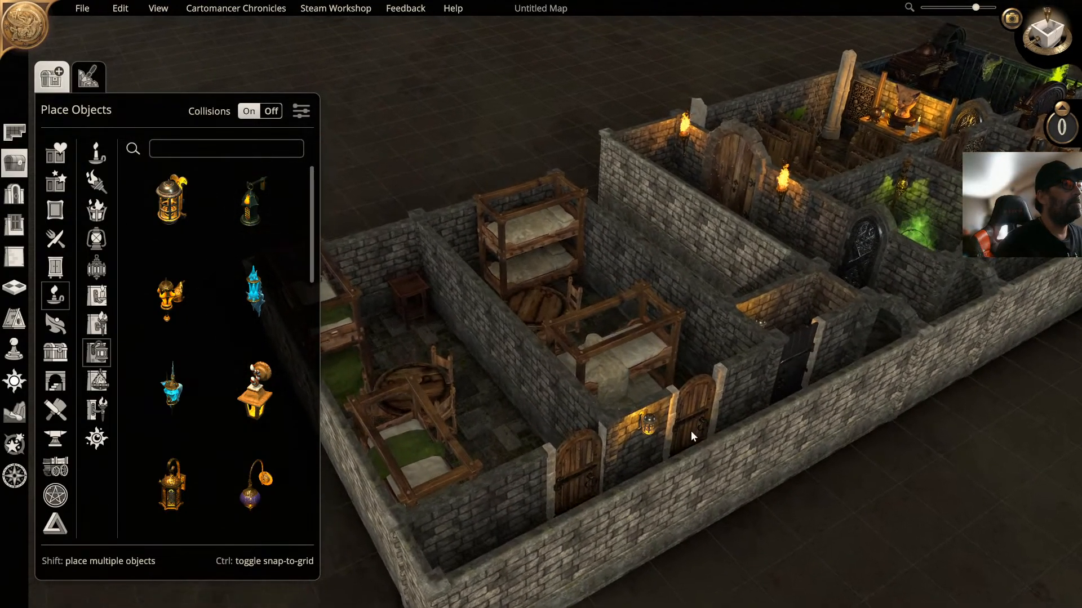
Step: Place a Burner Light in the cream-bunk room, between the bunks on the wall opposite the dividing wall
mouse_move(691, 431)
middle_mouse_down()
mouse_move(732, 433)
mouse_move(687, 427)
middle_mouse_up()
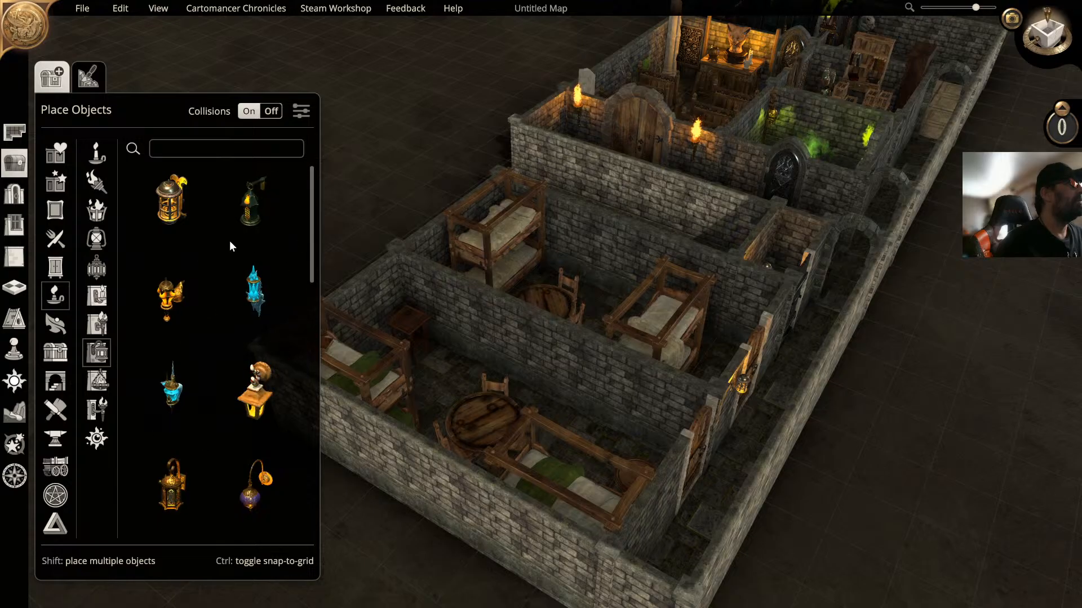
left_click(189, 224)
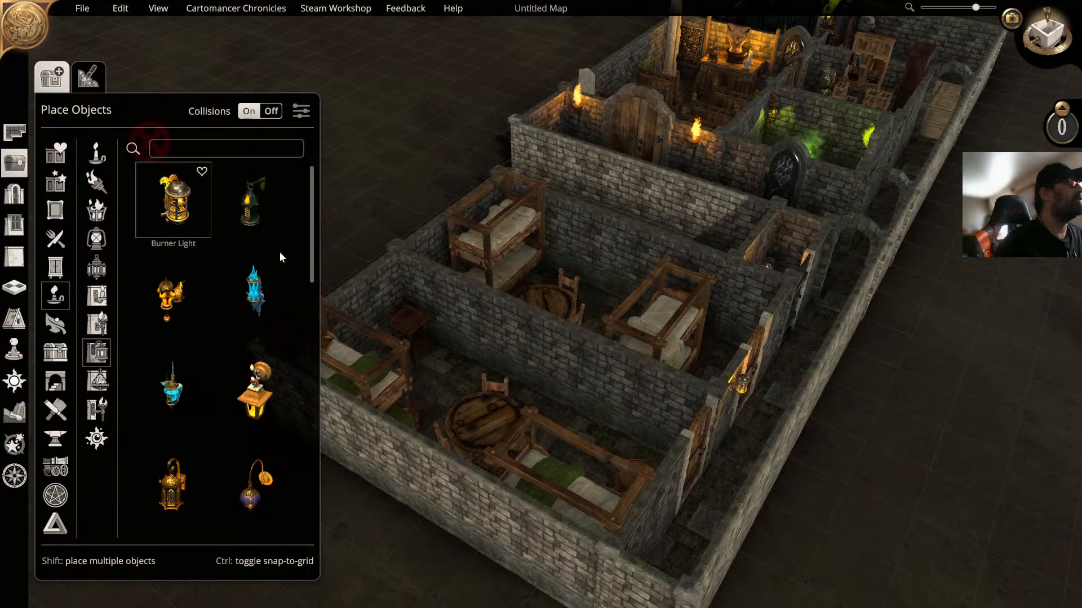
left_click(608, 282)
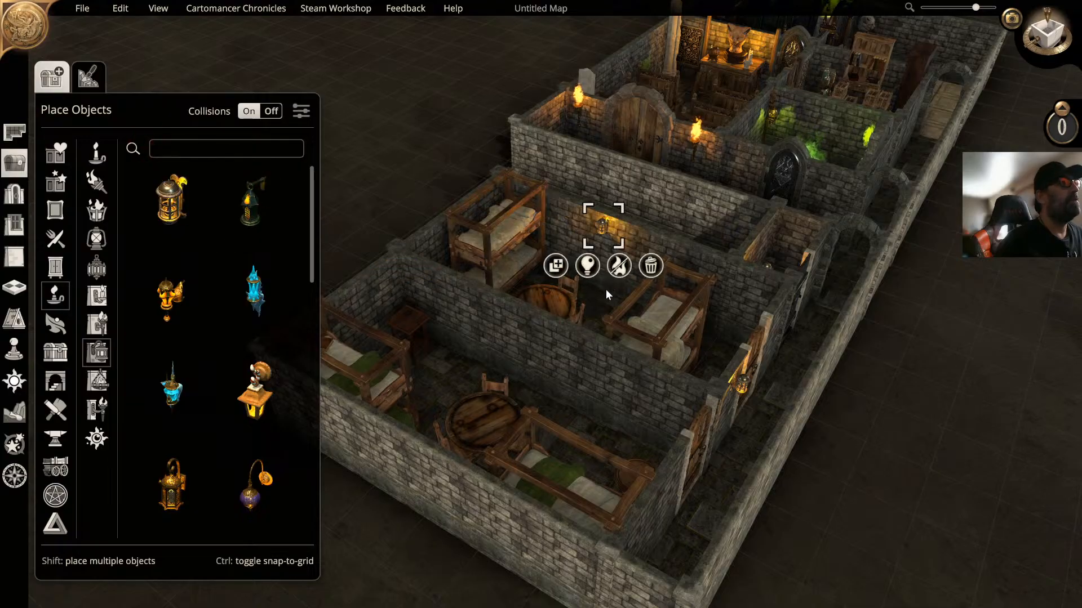
Step: Duplicate the Burner Light onto the outer wall of the green-bunk room, between its two bunks near the round table
right_click_drag(606, 289, 458, 295)
middle_click_drag(458, 296, 656, 325)
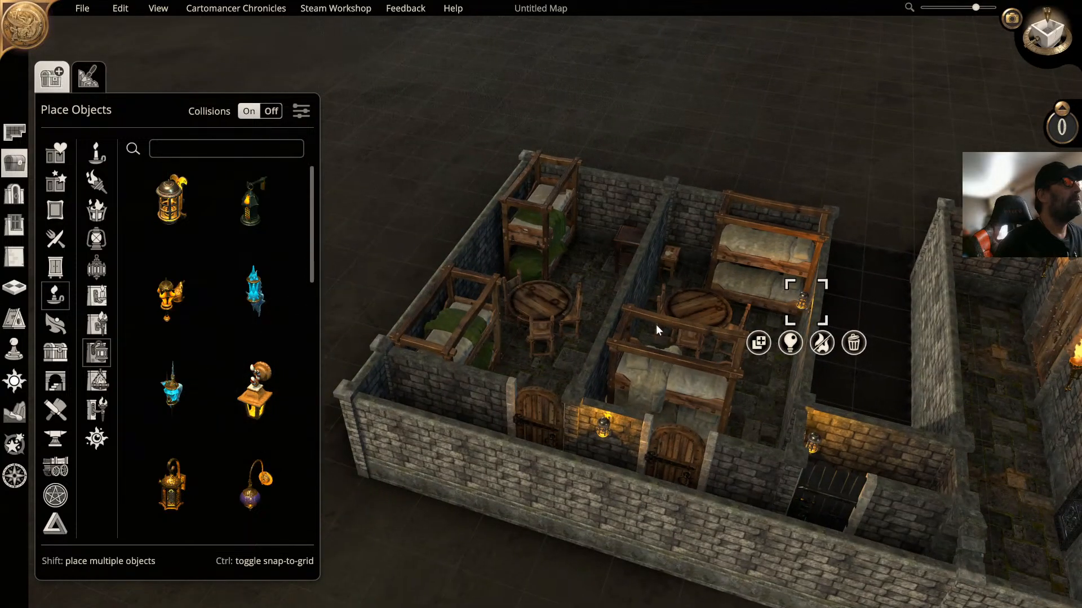
right_click_drag(655, 324, 440, 320)
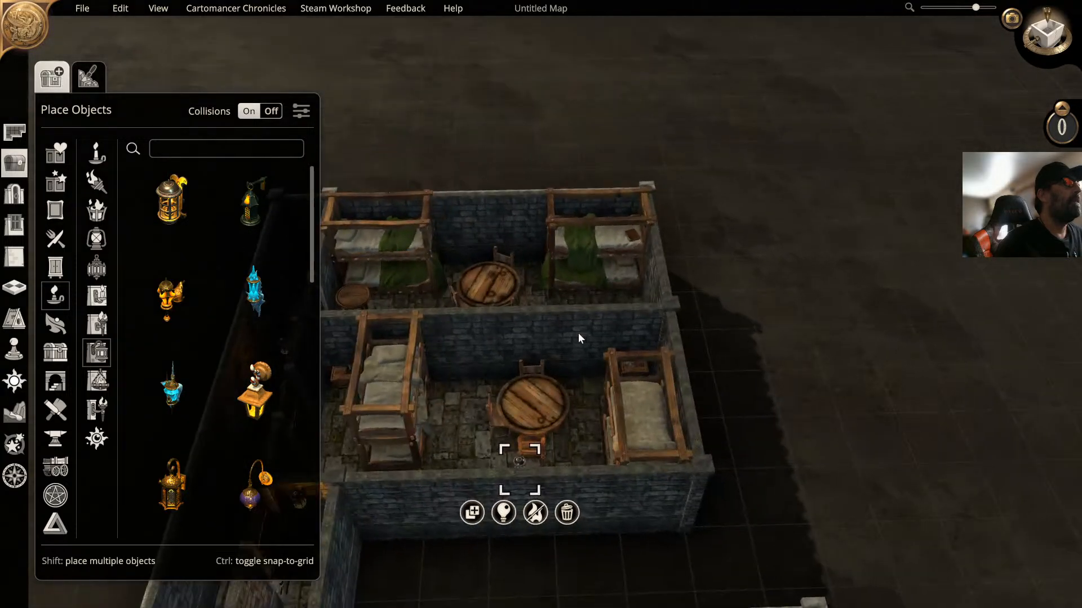
left_click(472, 512)
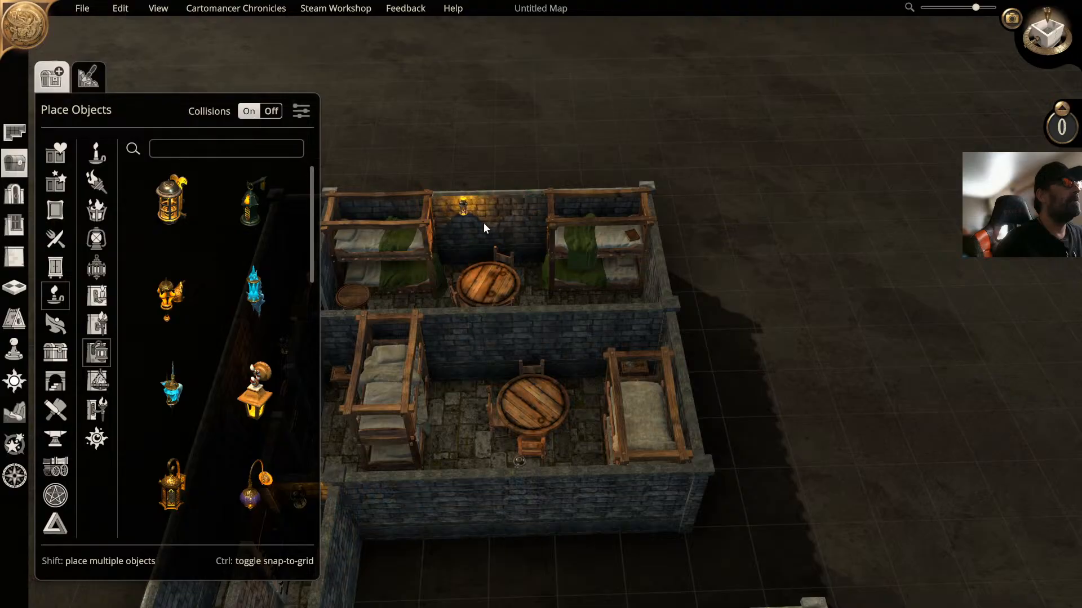
left_click(511, 222)
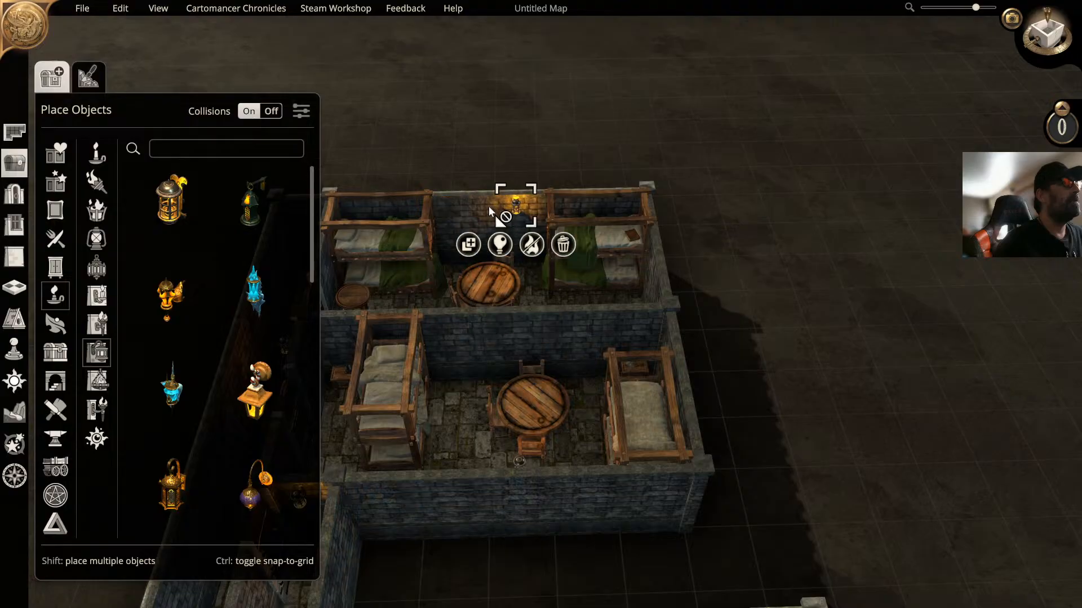
Step: Duplicate the Burner Light onto the green-bunk room's door-side wall above the small round table and onto the opposite end wall above the desk
middle_click_drag(543, 188, 623, 199)
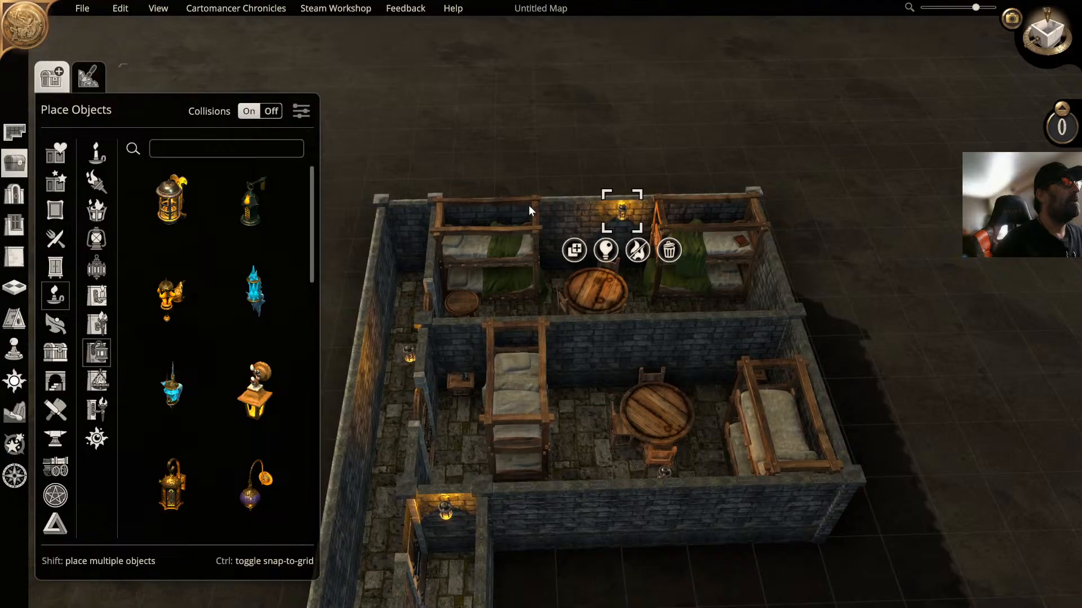
right_click_drag(580, 169, 448, 160)
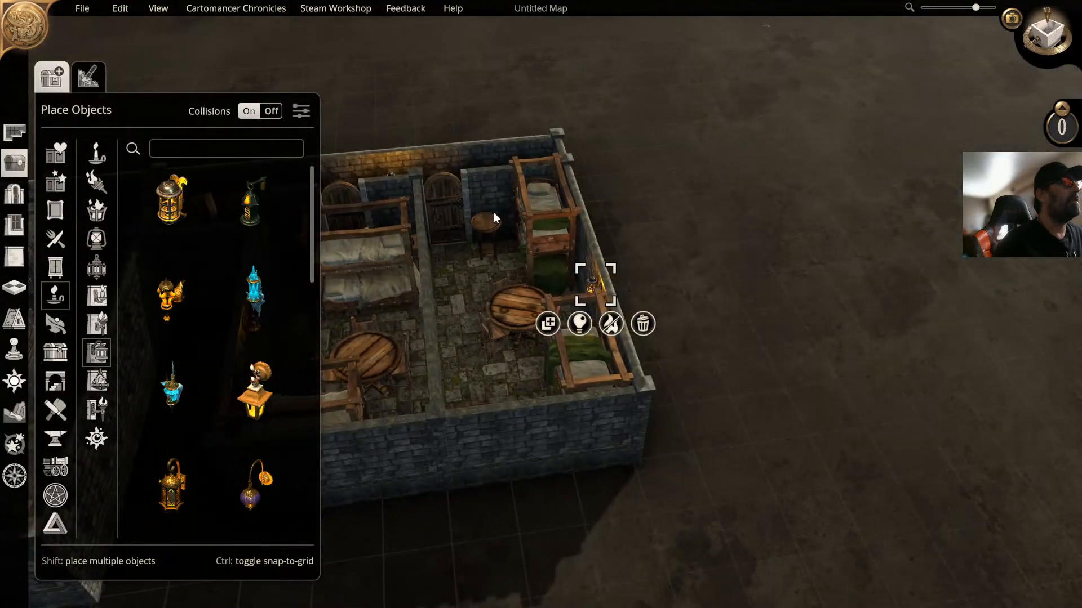
left_click(548, 324)
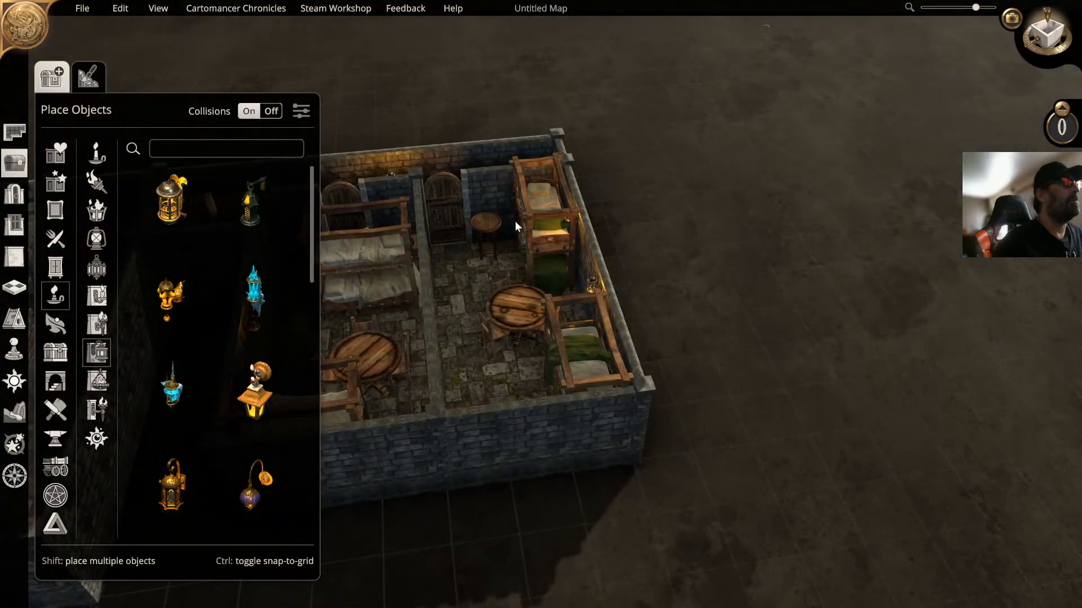
left_click(502, 201)
right_click_drag(502, 201, 374, 207)
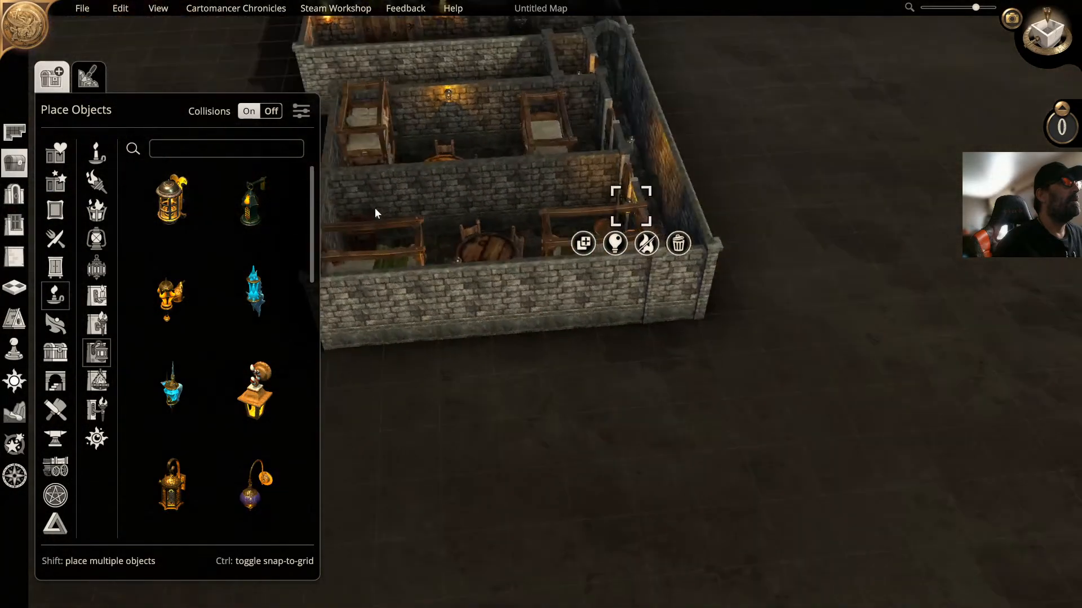
middle_click_drag(374, 207, 588, 255)
right_click_drag(588, 256, 406, 263)
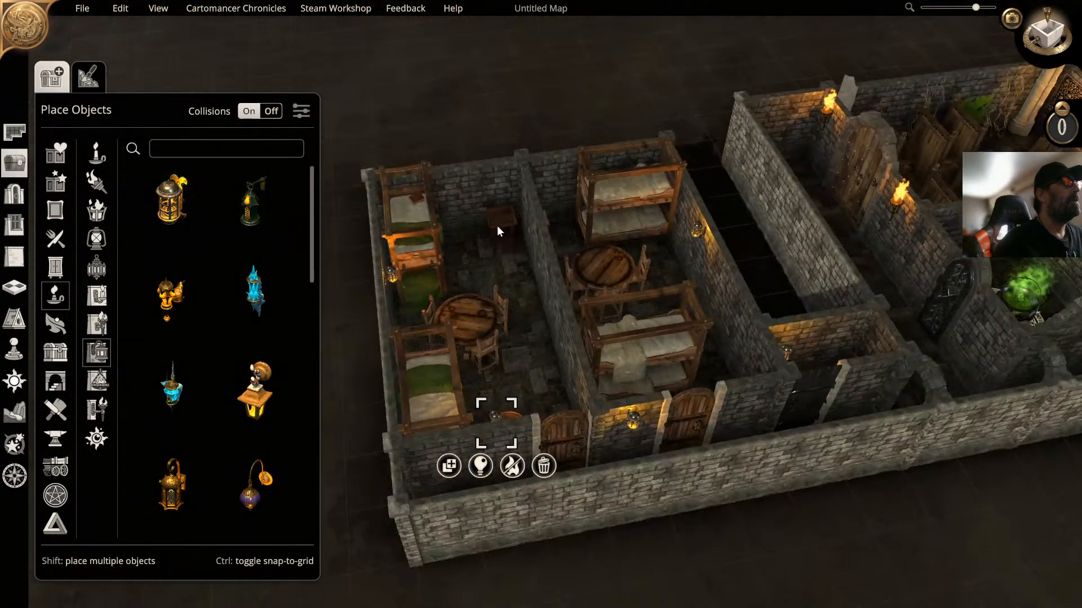
left_click(449, 465)
left_click(489, 184)
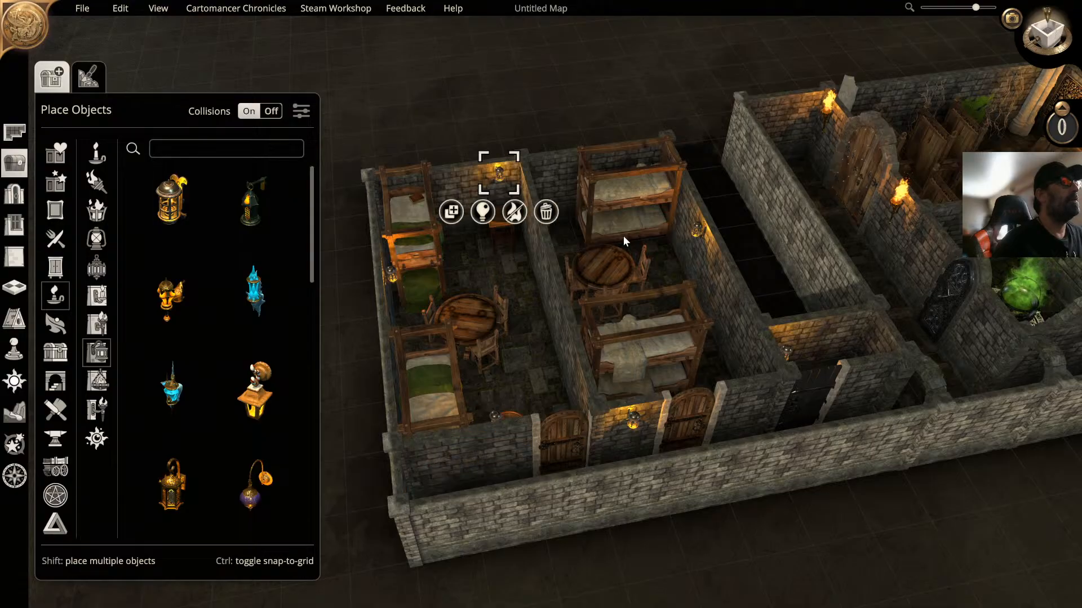
Step: Duplicate the Burner Light onto the cream-bunk room's dividing wall above the table and onto its door-side wall beside the bunk
right_click_drag(603, 227, 454, 219)
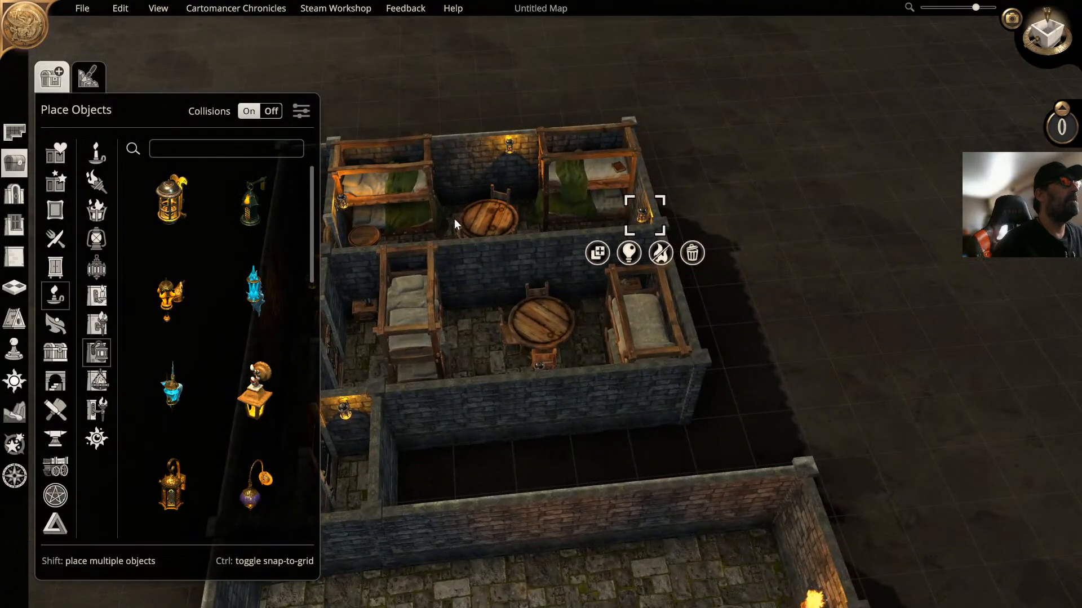
left_click(597, 253)
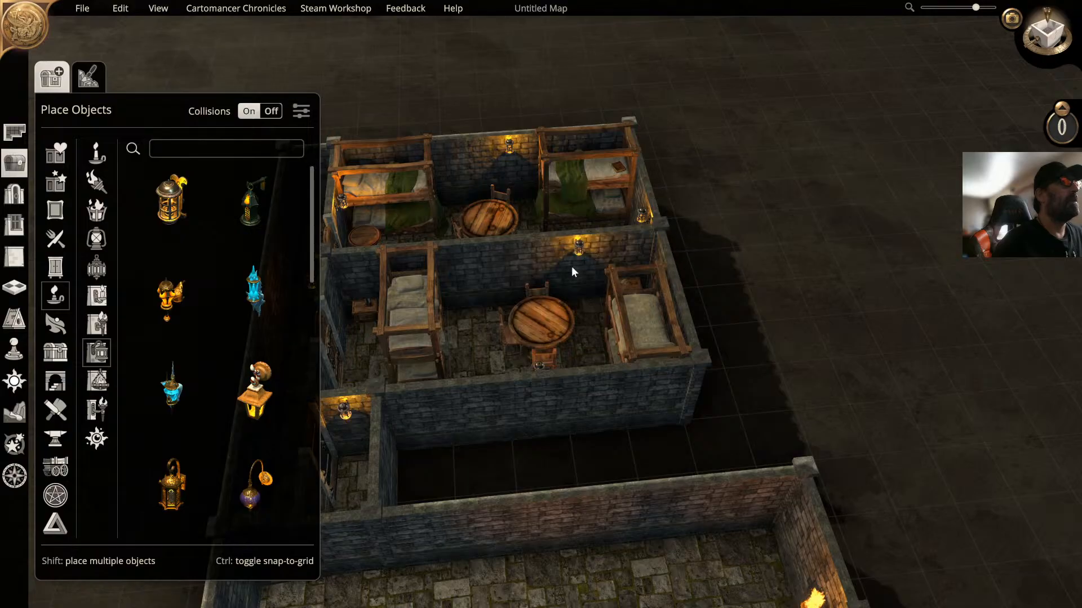
left_click(529, 275)
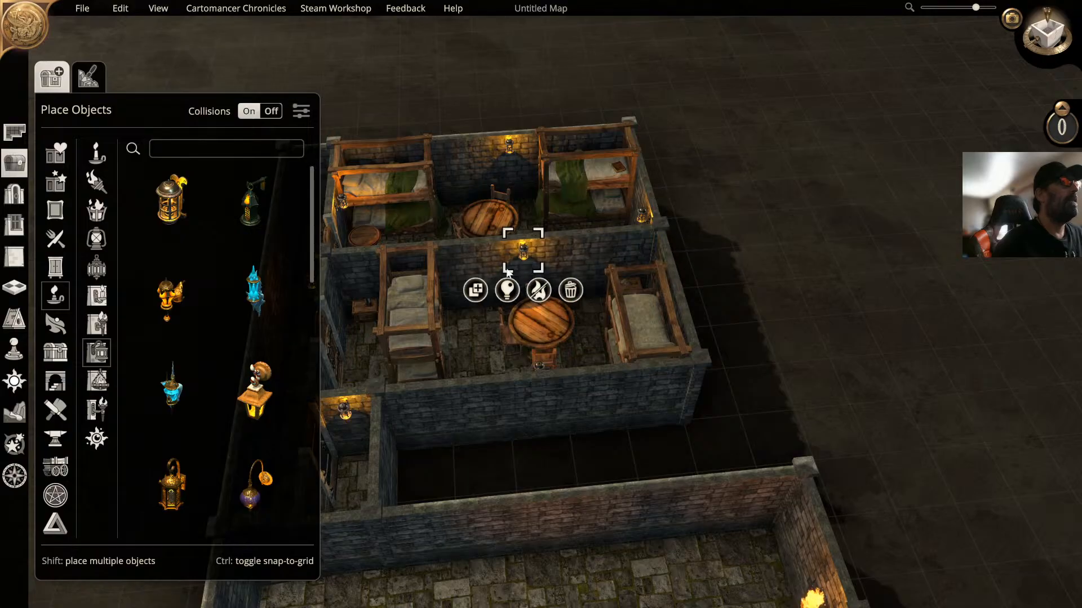
right_click_drag(529, 275, 428, 266)
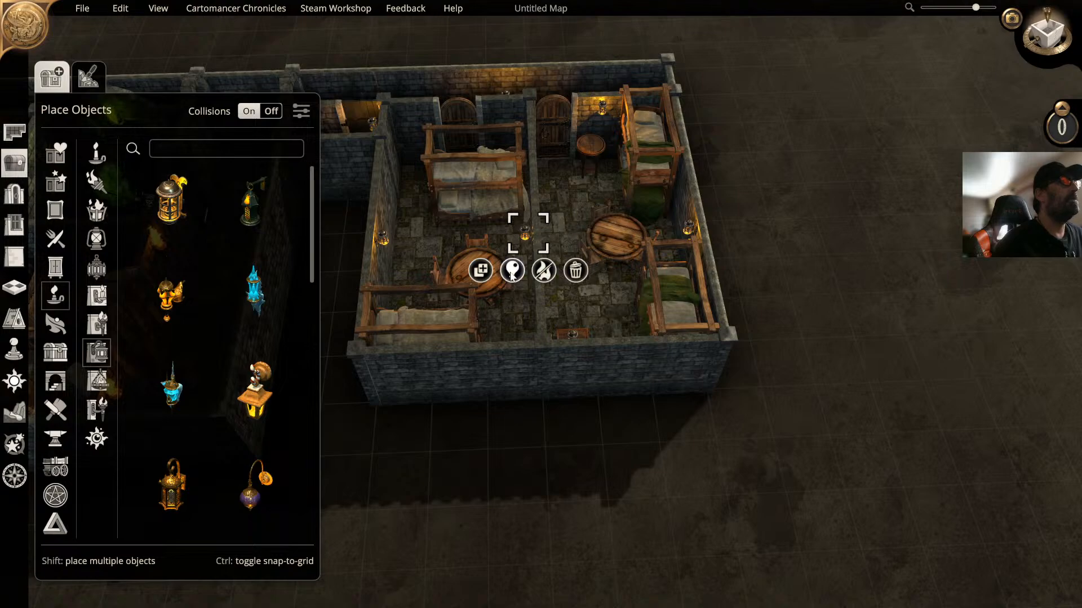
left_click(480, 271)
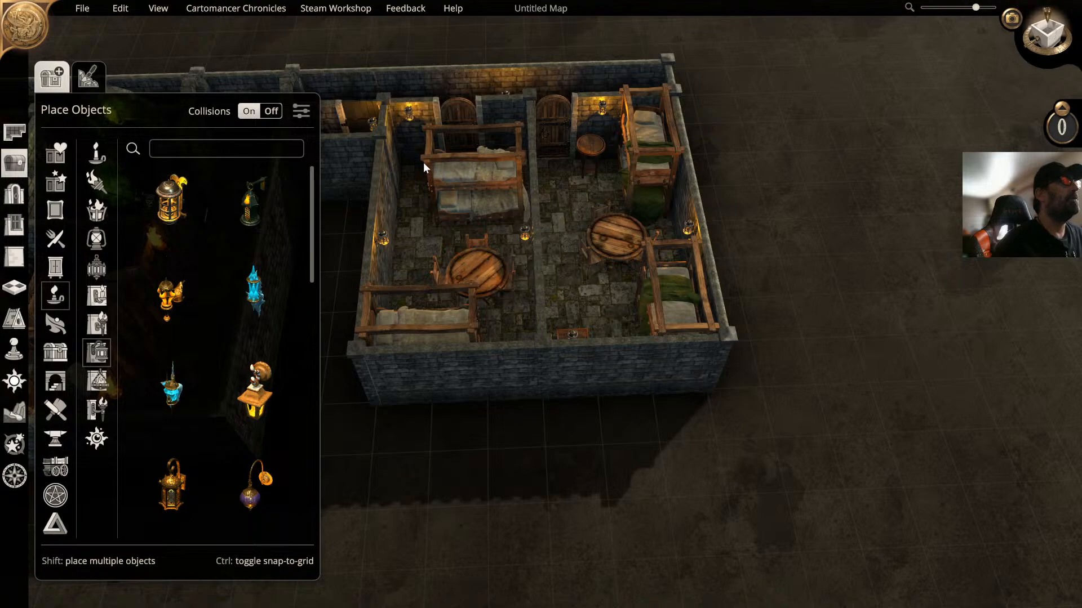
left_click(424, 162)
left_click(767, 184)
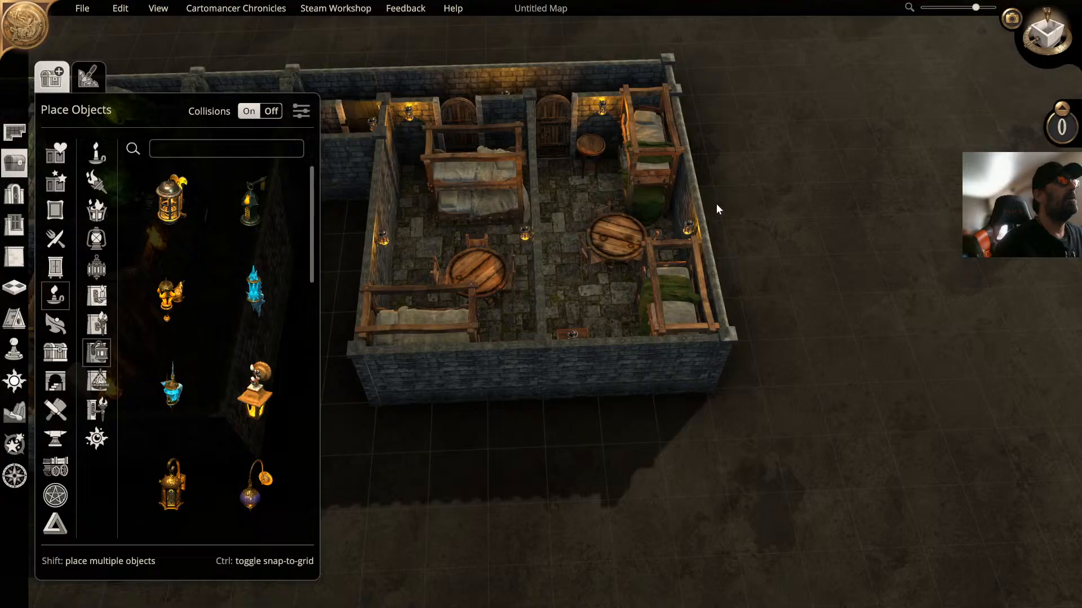
Step: Change the colour of the creature bust on the chapel's altar to dark grey
middle_click_drag(716, 204, 879, 197)
right_click_drag(800, 181, 944, 157)
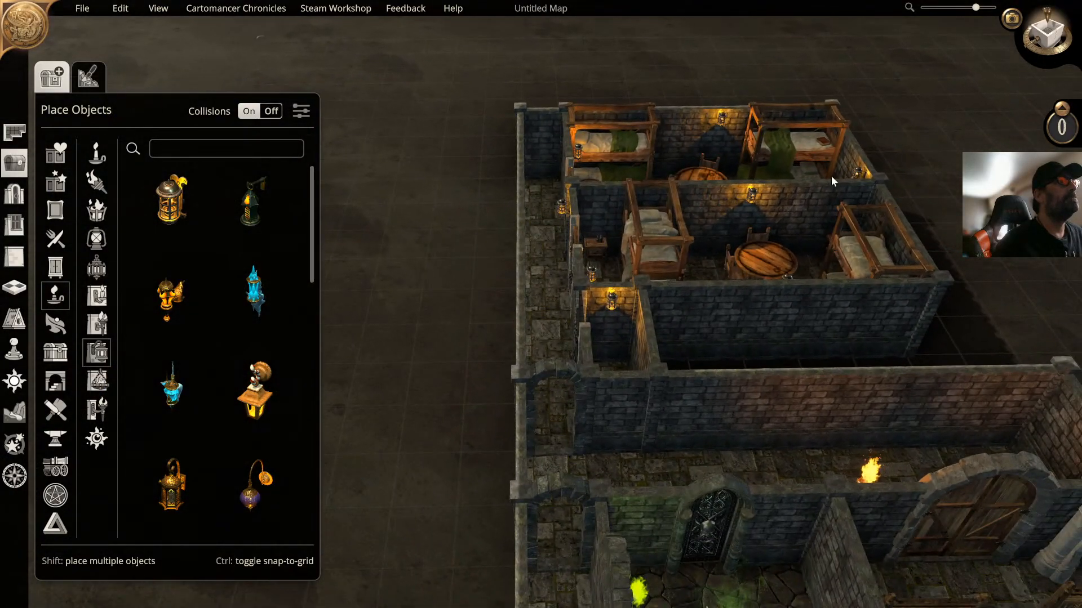
middle_click_drag(830, 176, 908, 190)
right_click_drag(908, 190, 777, 171)
scroll(706, 327, "up", 5)
scroll(620, 270, "up", 5)
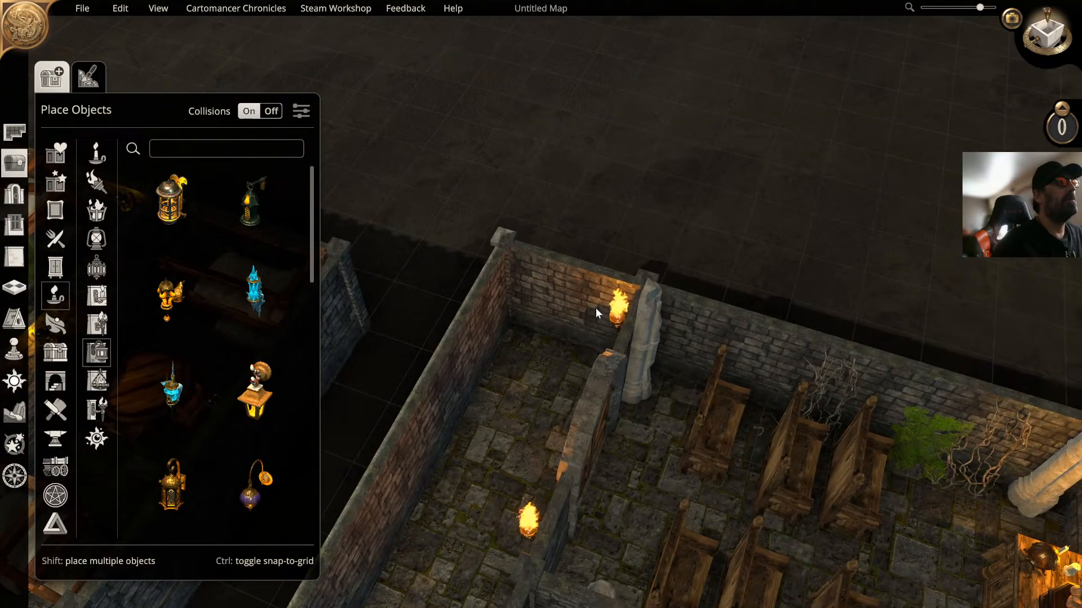
middle_click_drag(596, 307, 633, 299)
right_click_drag(634, 300, 586, 310)
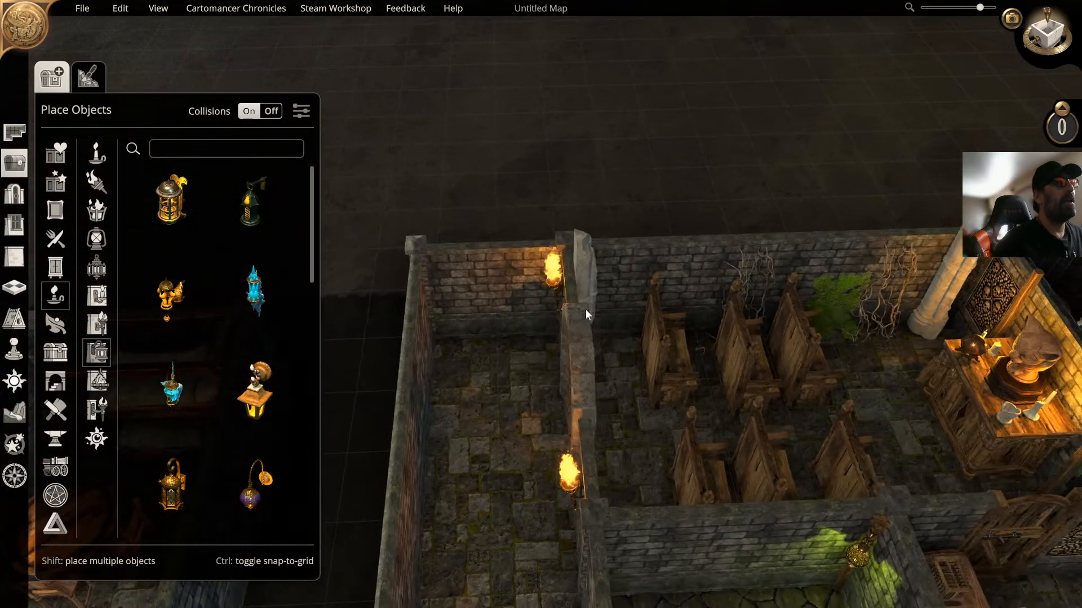
left_click(1036, 349)
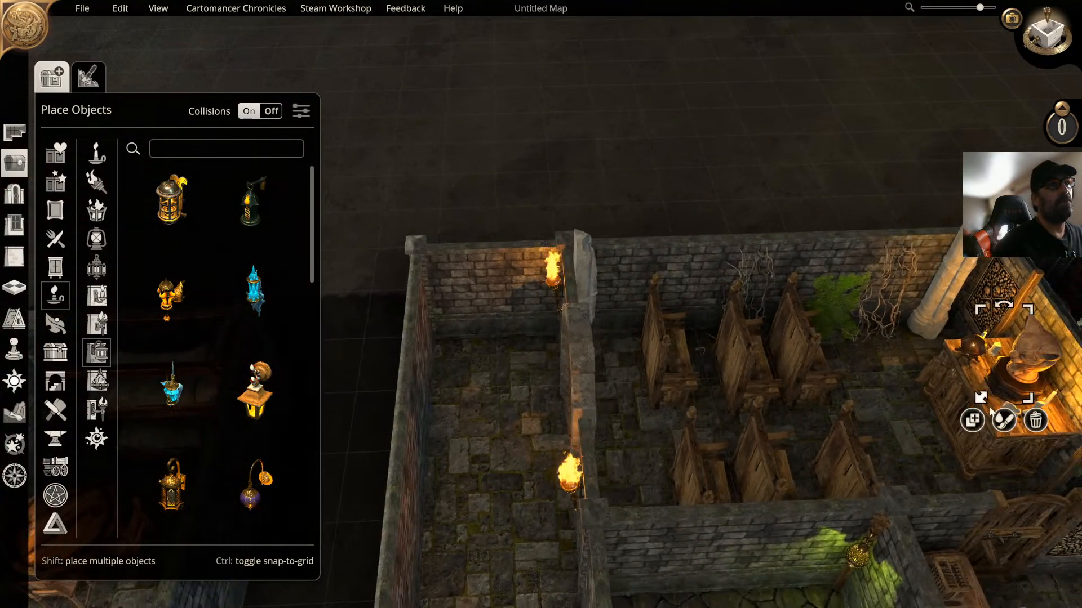
left_click(1003, 420)
left_click(997, 469)
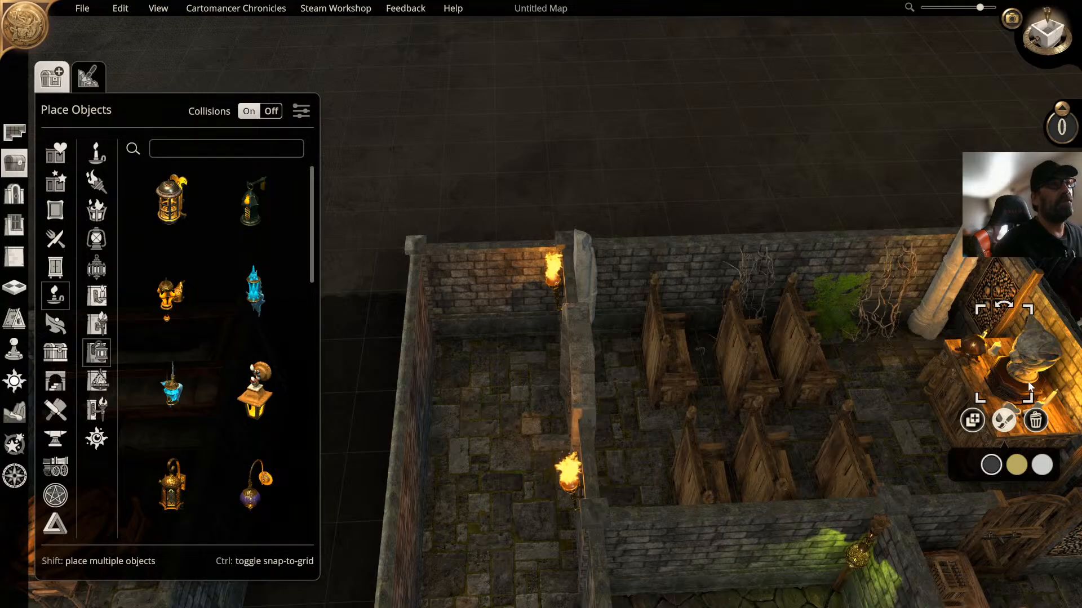
Step: Duplicate the Simple Pedestal from beside the ornate double doors into the far corner of the hallway outside the chapel
right_click_drag(810, 364, 602, 414)
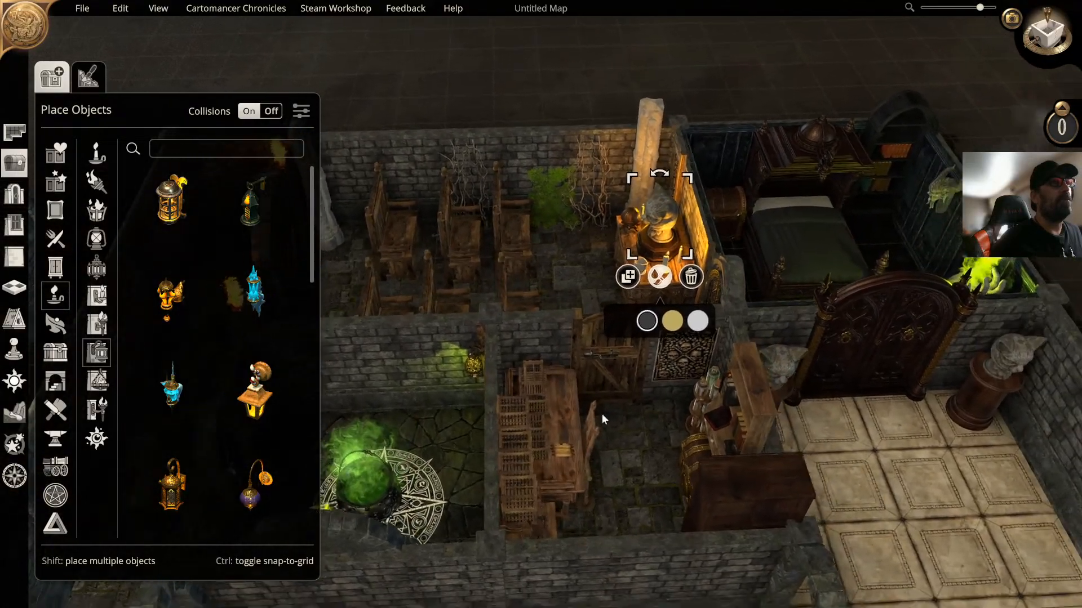
left_click(1034, 358)
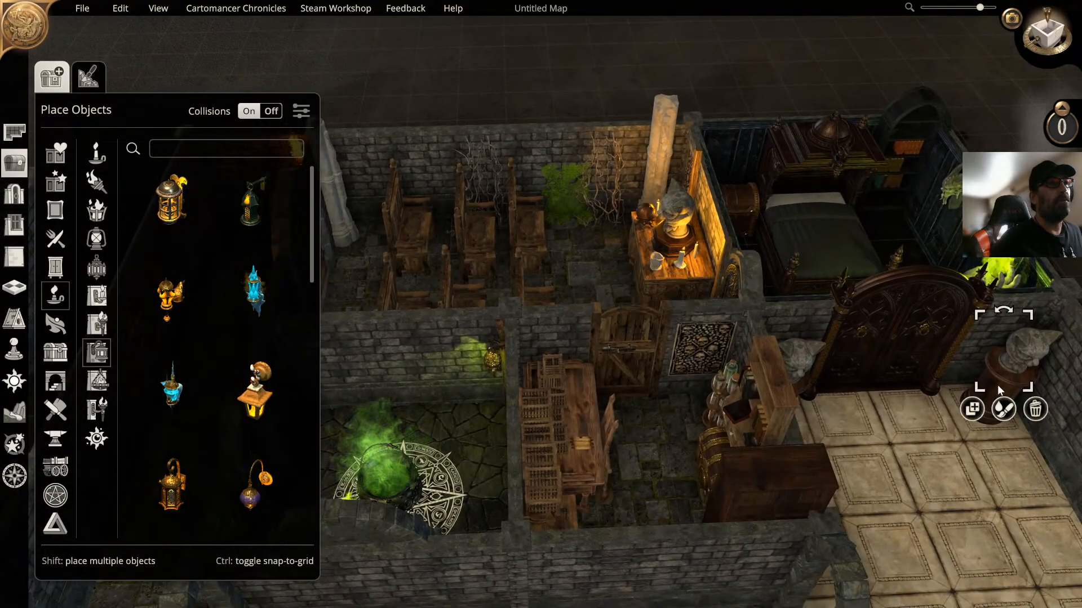
left_click(988, 418)
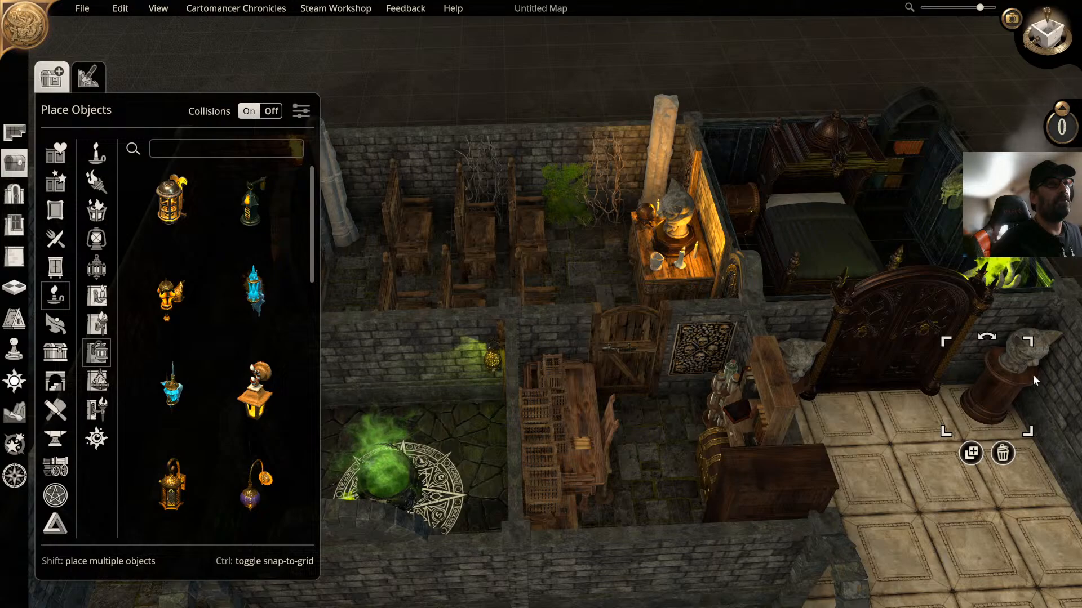
left_click(1055, 336)
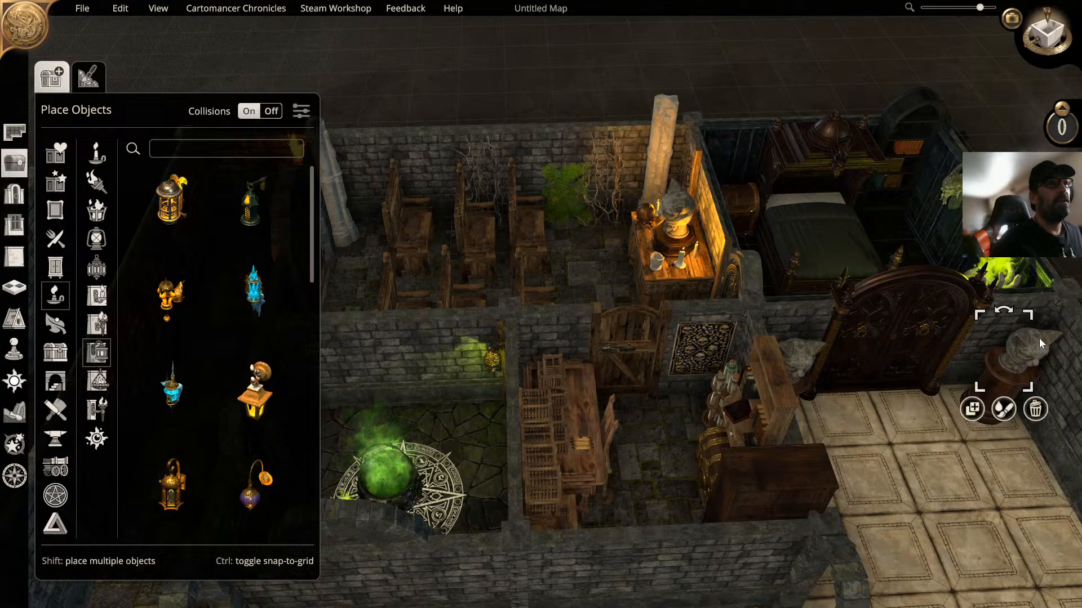
left_click(995, 427)
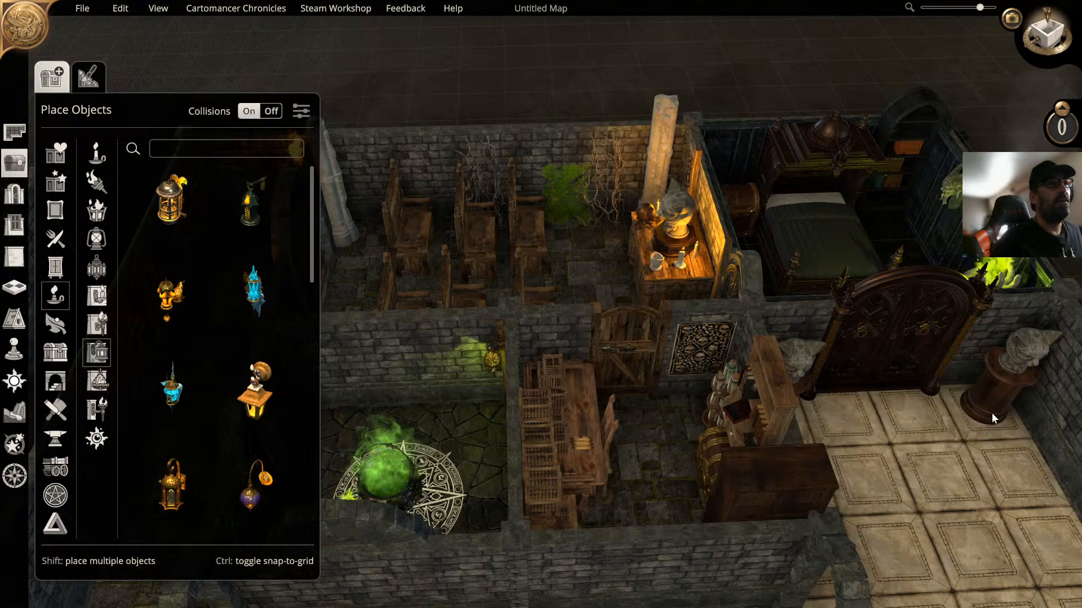
left_click(992, 418)
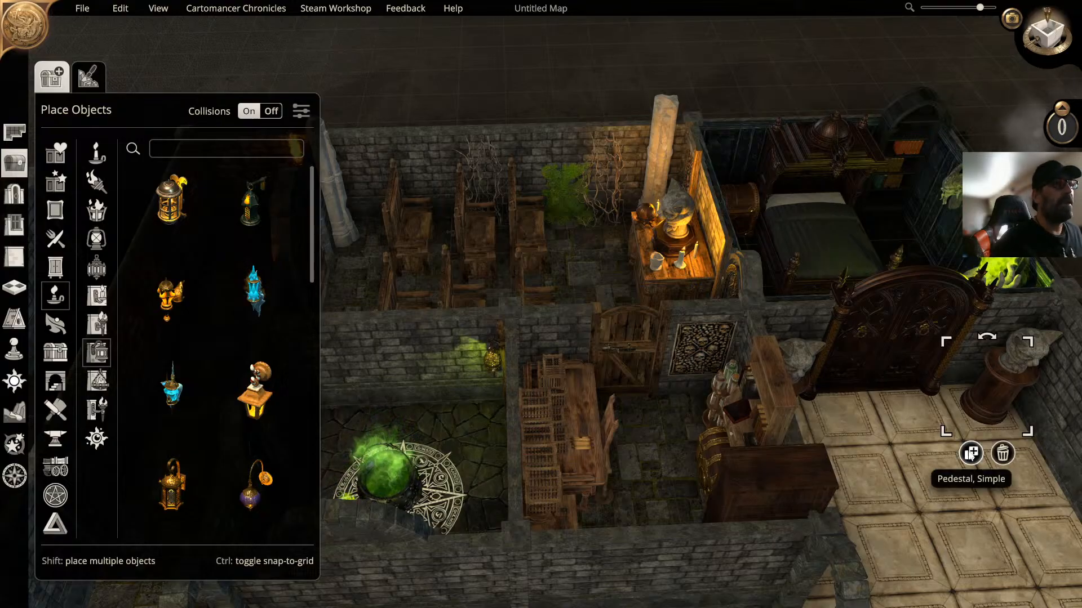
left_click(971, 454)
key("a")
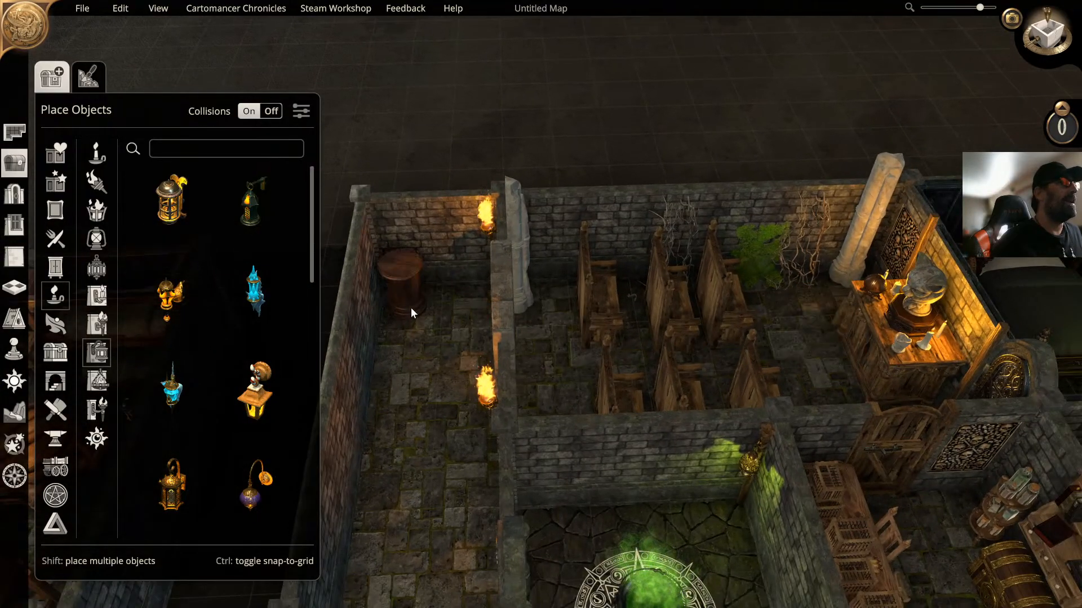
left_click(410, 308)
Step: Examine the hallway corner with the new pedestal from several angles
key("a")
middle_click_drag(526, 360, 621, 357)
key("w")
key("w")
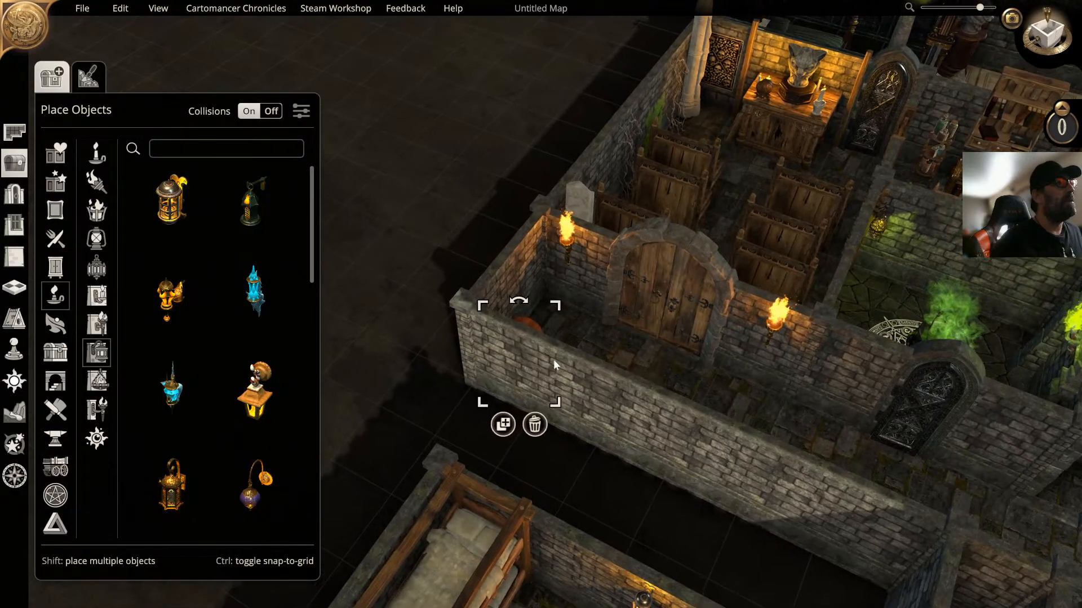
right_click_drag(553, 360, 495, 401)
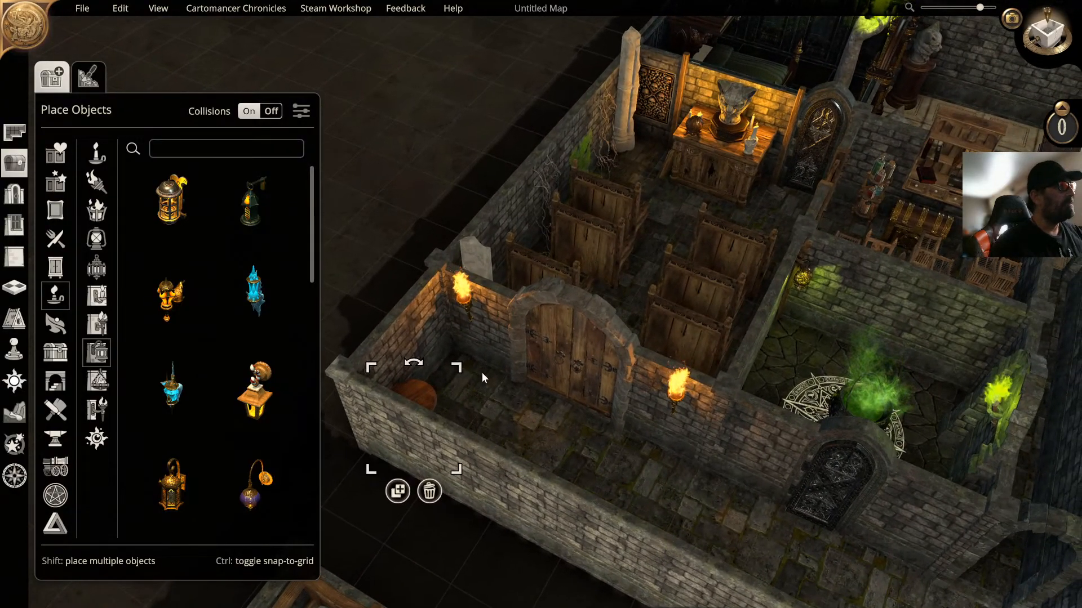
right_click_drag(518, 350, 481, 336)
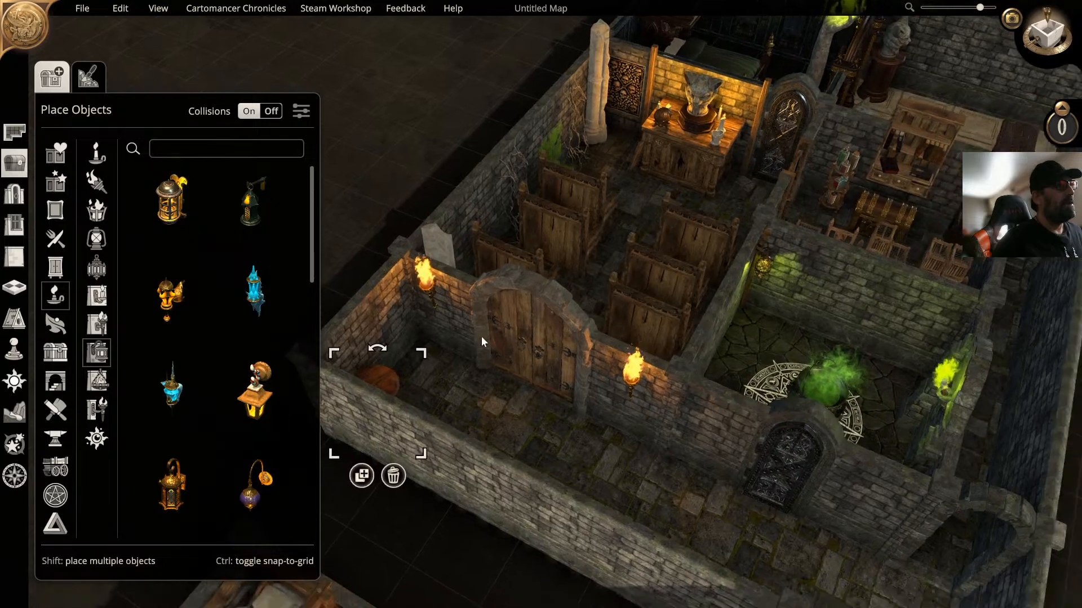
middle_click_drag(481, 336, 540, 332)
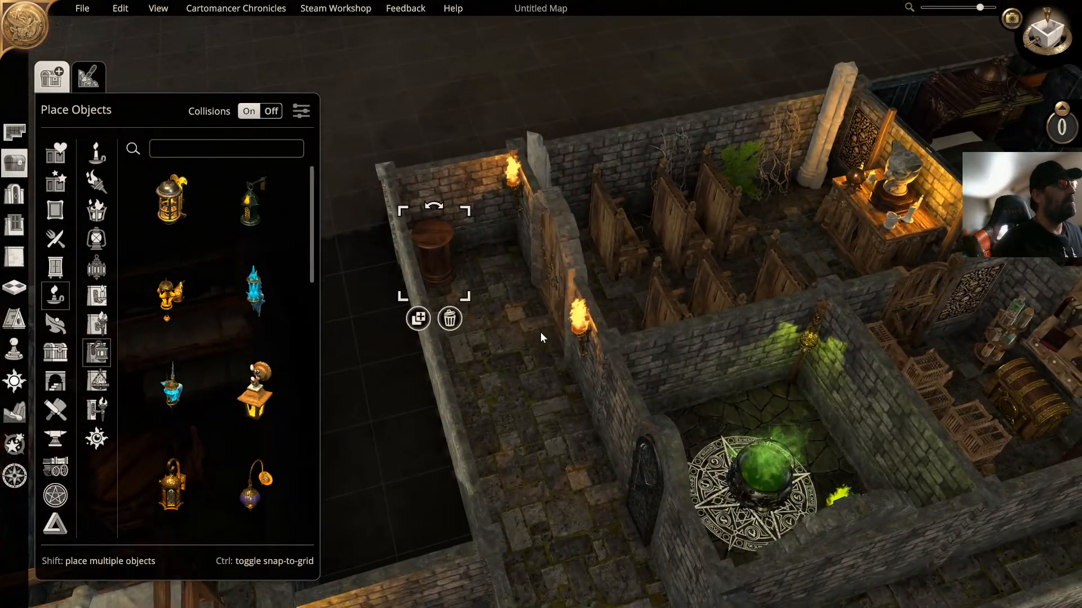
Step: Duplicate the cat bust from beside the ornate double doors onto the hallway's corner pedestal and rotate it to face along the hallway
right_click_drag(614, 341, 427, 386)
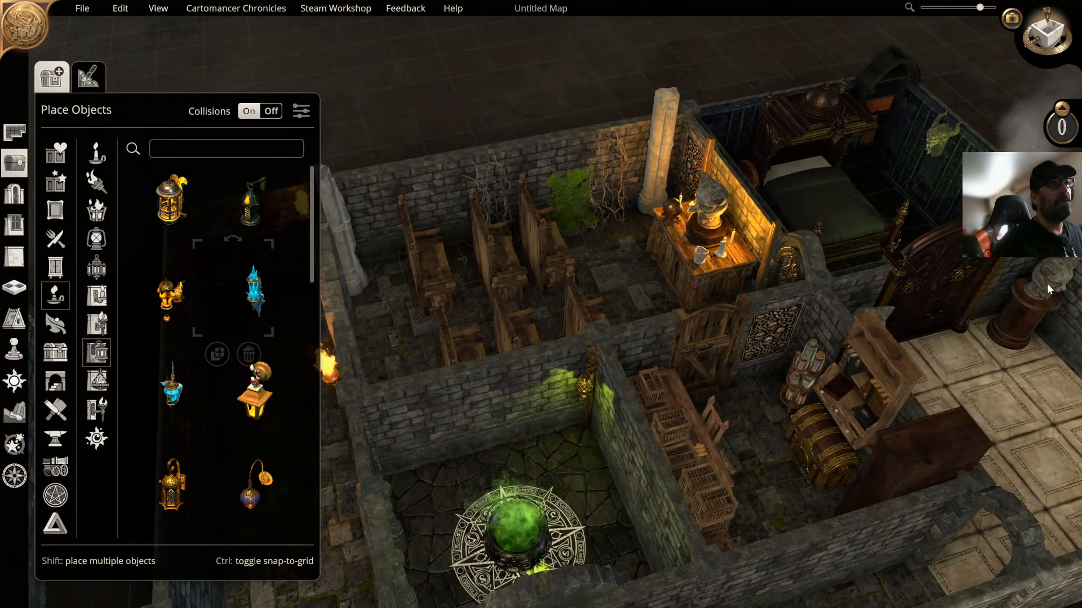
left_click(1046, 283)
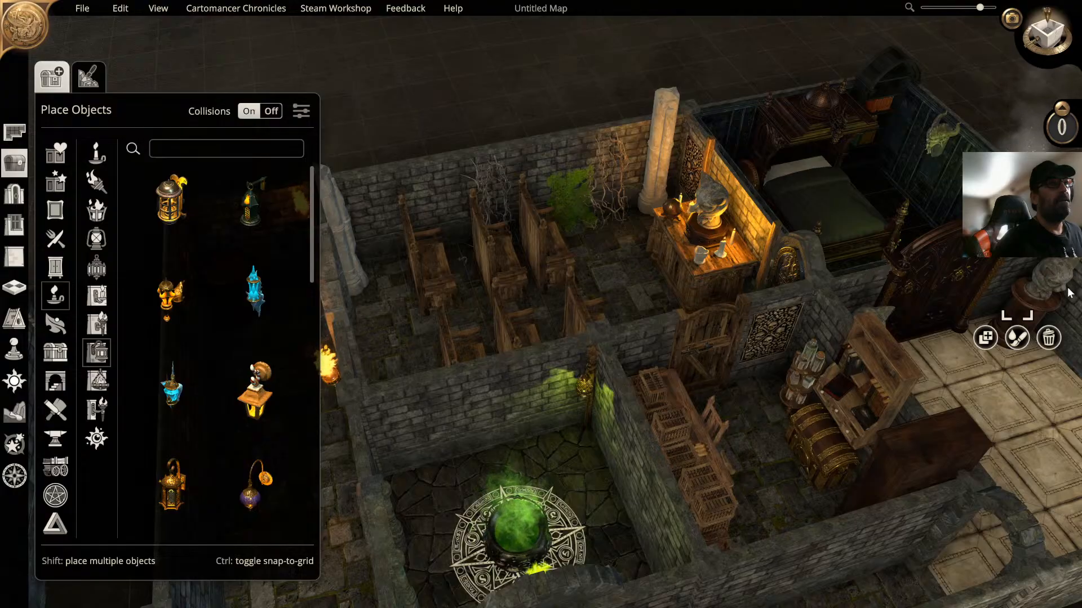
right_click_drag(1069, 292, 861, 303)
left_click(812, 353)
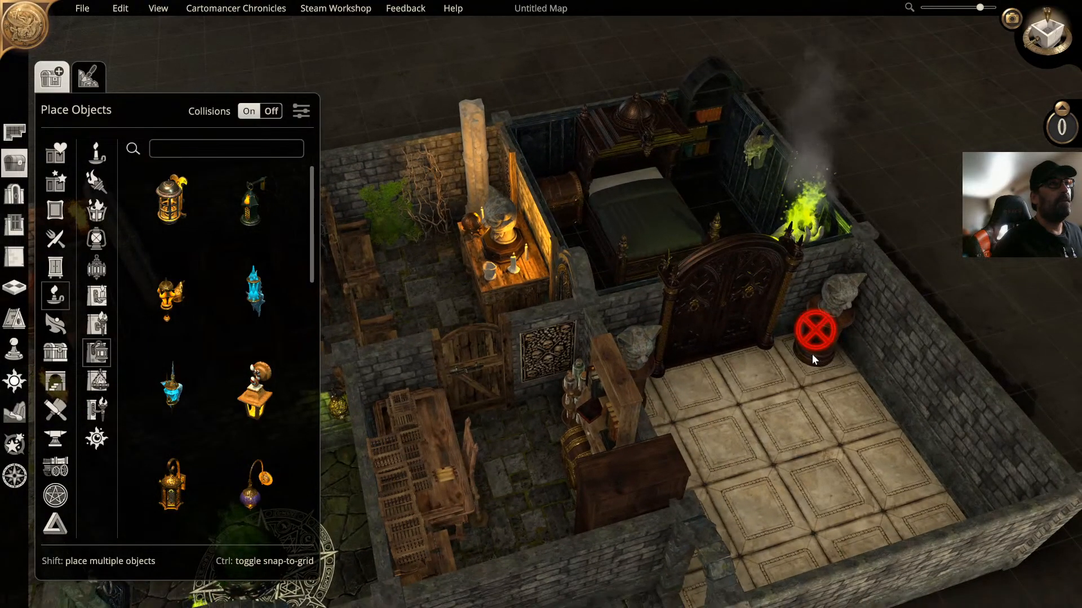
right_click_drag(557, 352, 966, 271)
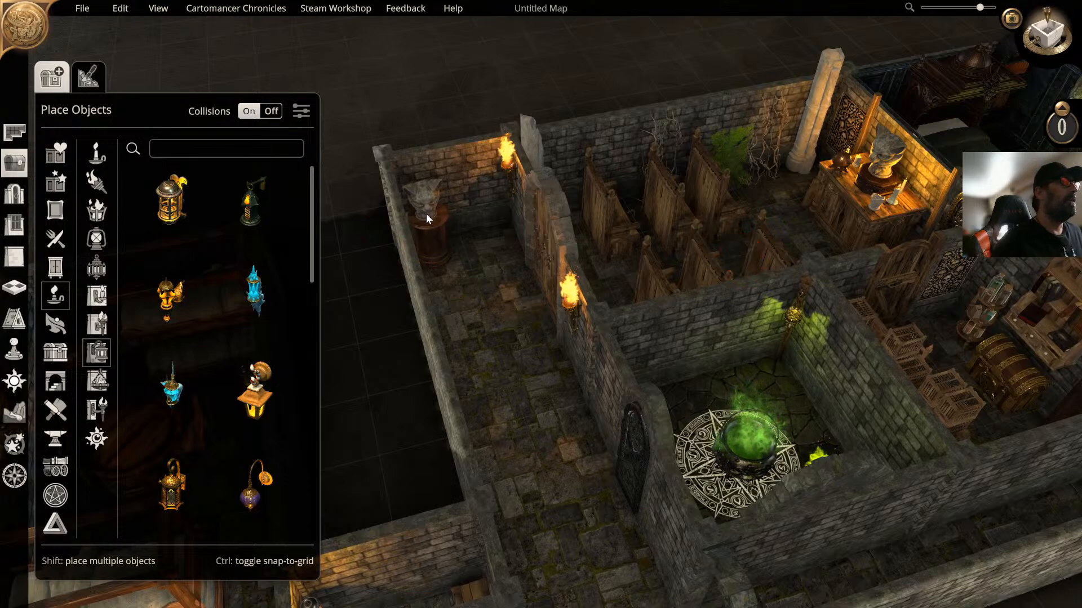
left_click(426, 214)
right_click_drag(497, 227, 579, 280)
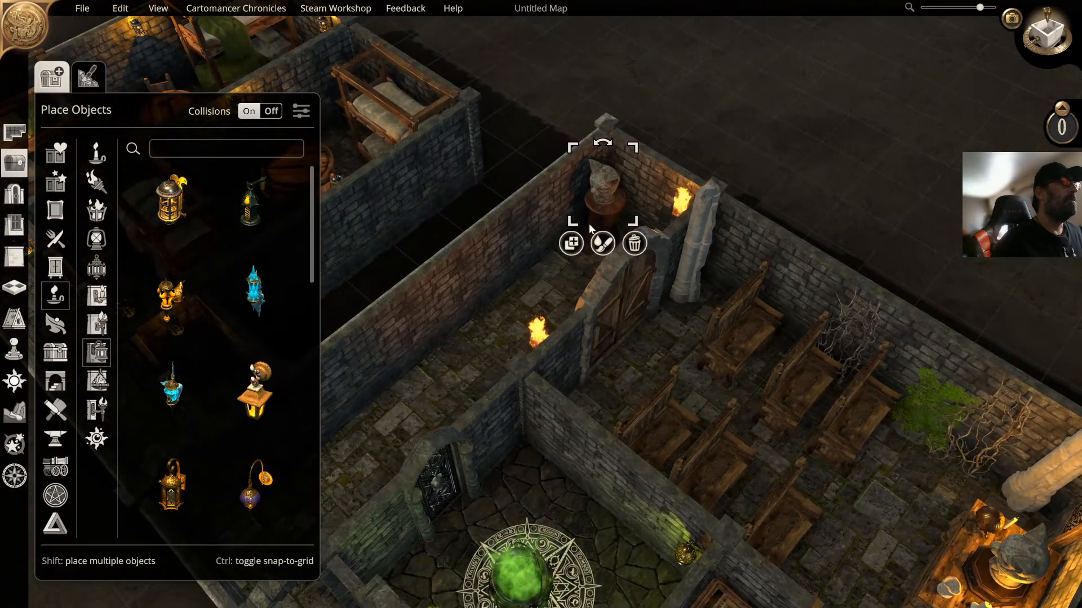
left_click_drag(602, 144, 584, 156)
Step: Duplicate the corner pedestal to a spot farther along the same hallway wall and place a copy of the cat bust on it
left_click(599, 212)
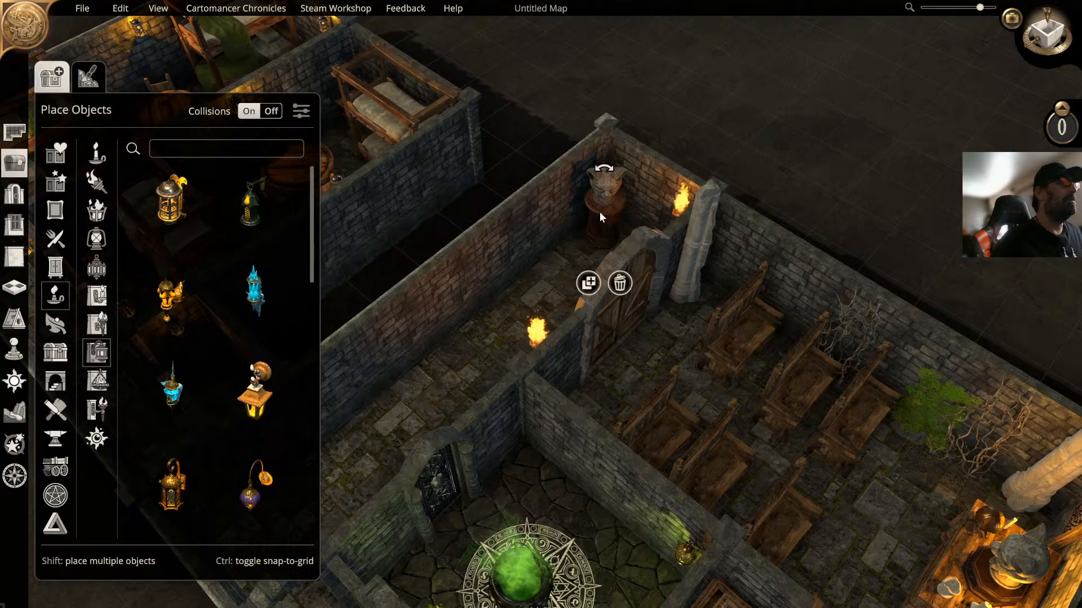
left_click(588, 283)
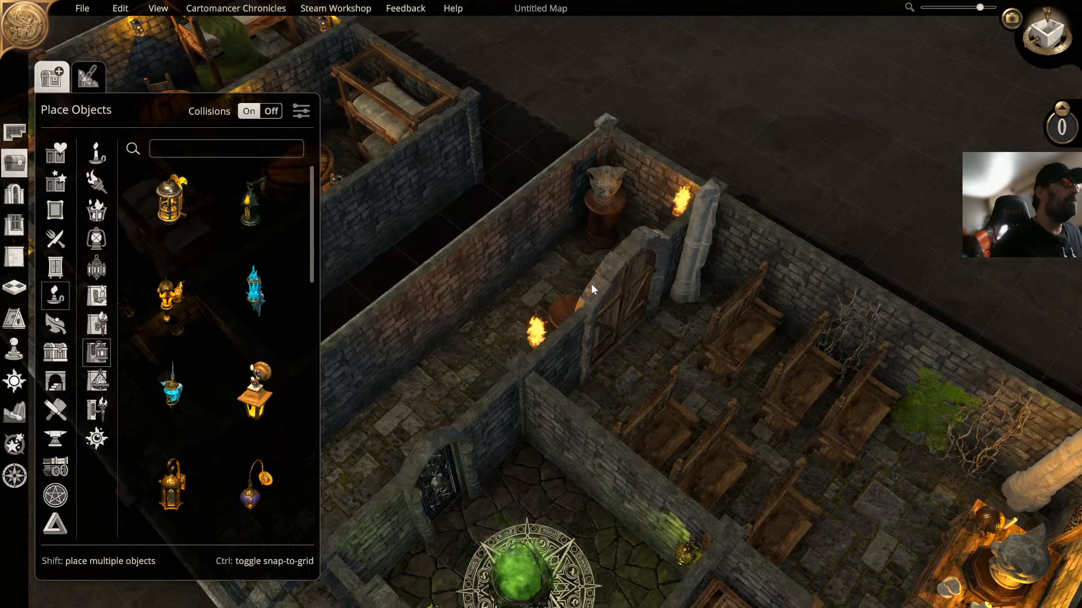
left_click(491, 300)
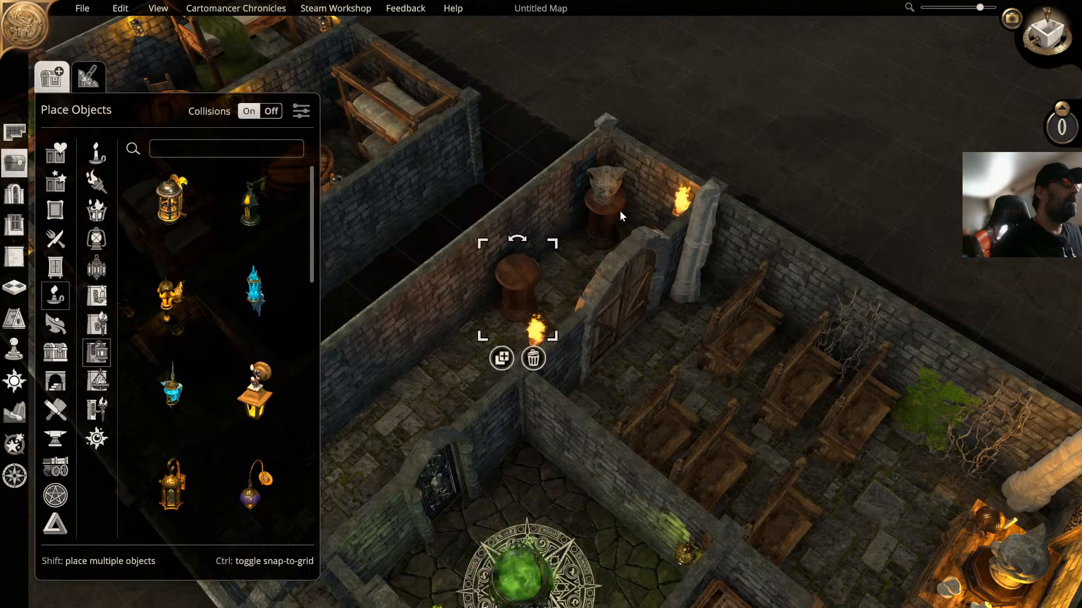
left_click(609, 181)
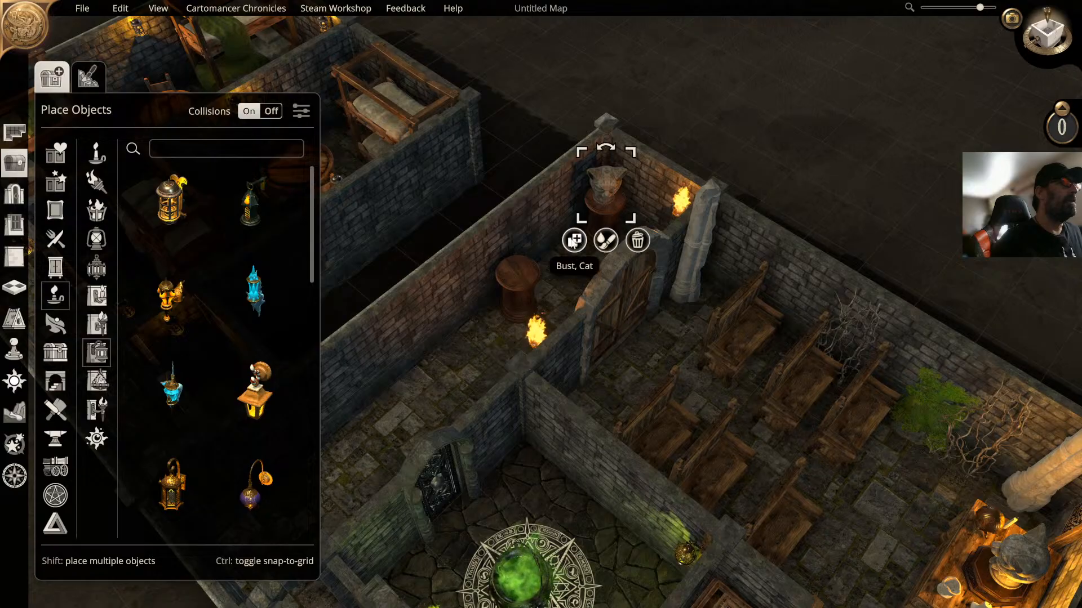
left_click(574, 240)
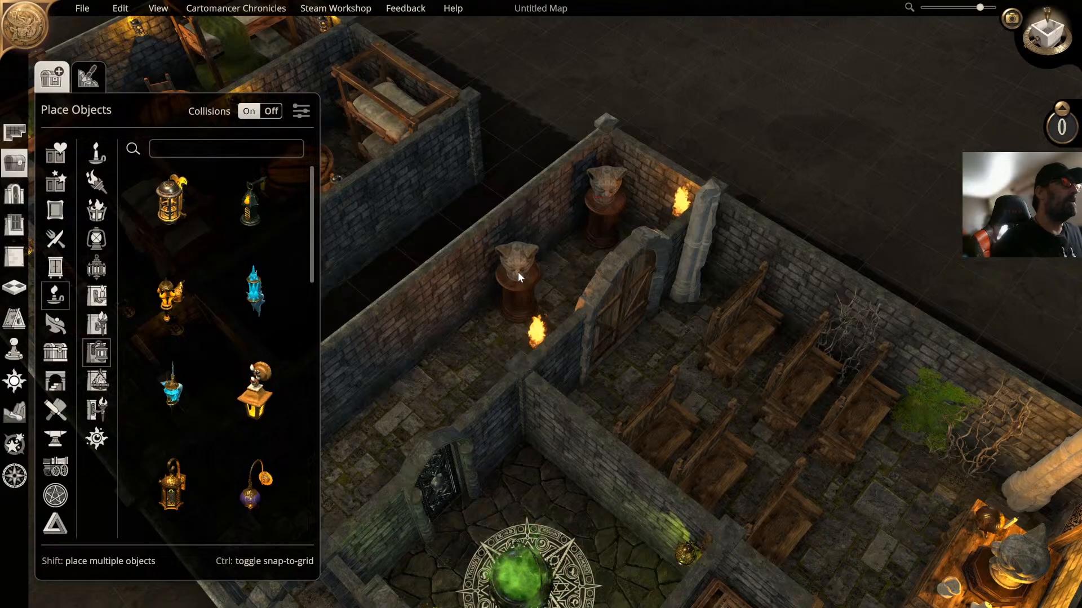
left_click(517, 270)
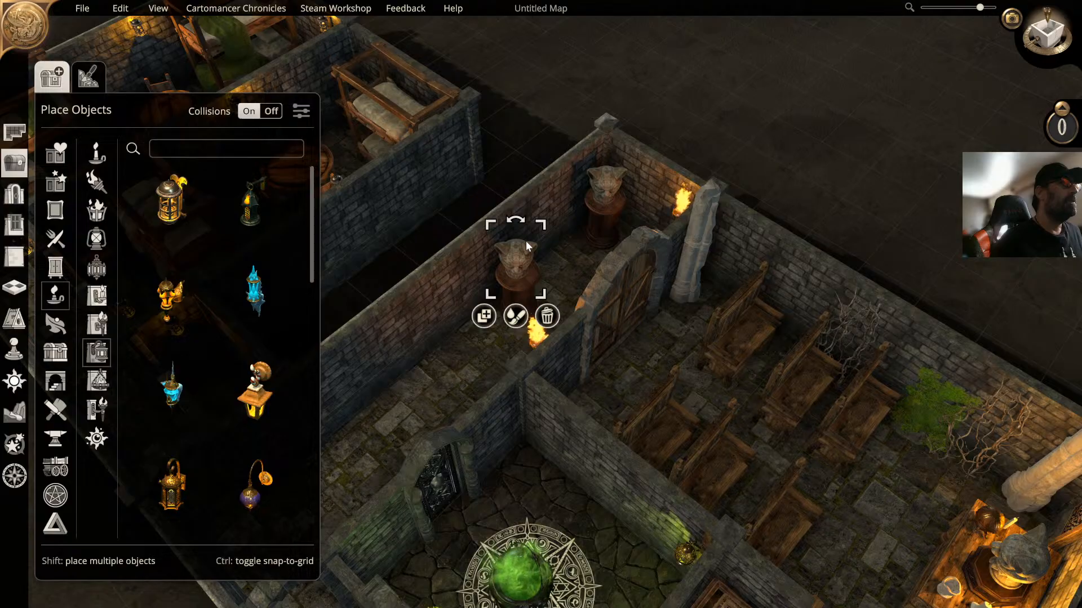
Step: Rotate the second cat bust and move its pedestal farther along the hallway wall, away from the corner
left_click_drag(522, 226, 487, 242)
key("d")
right_click_drag(556, 235, 465, 256)
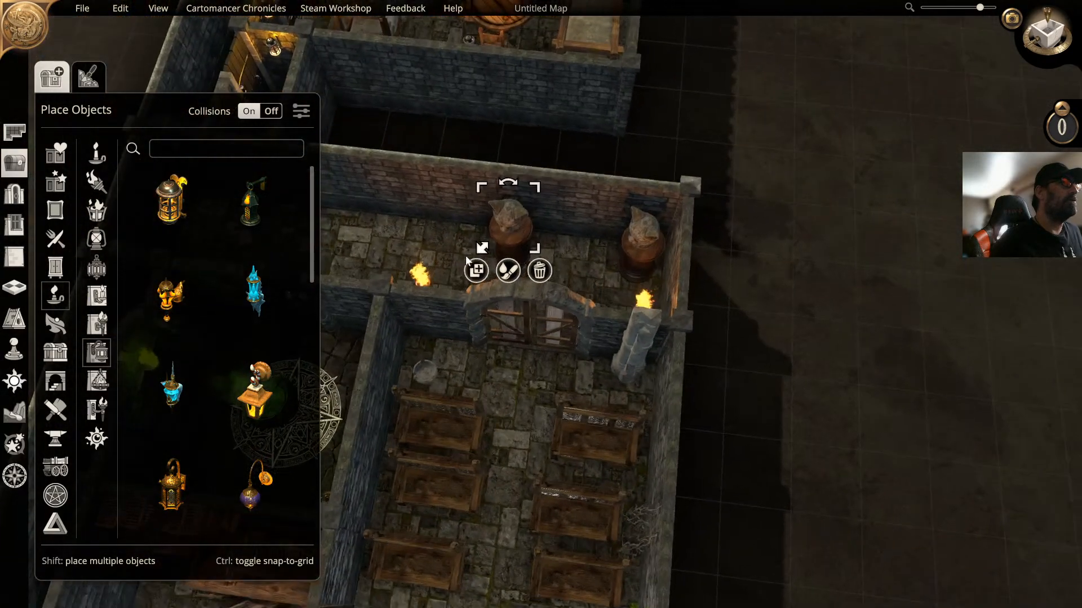
left_click_drag(509, 184, 487, 189)
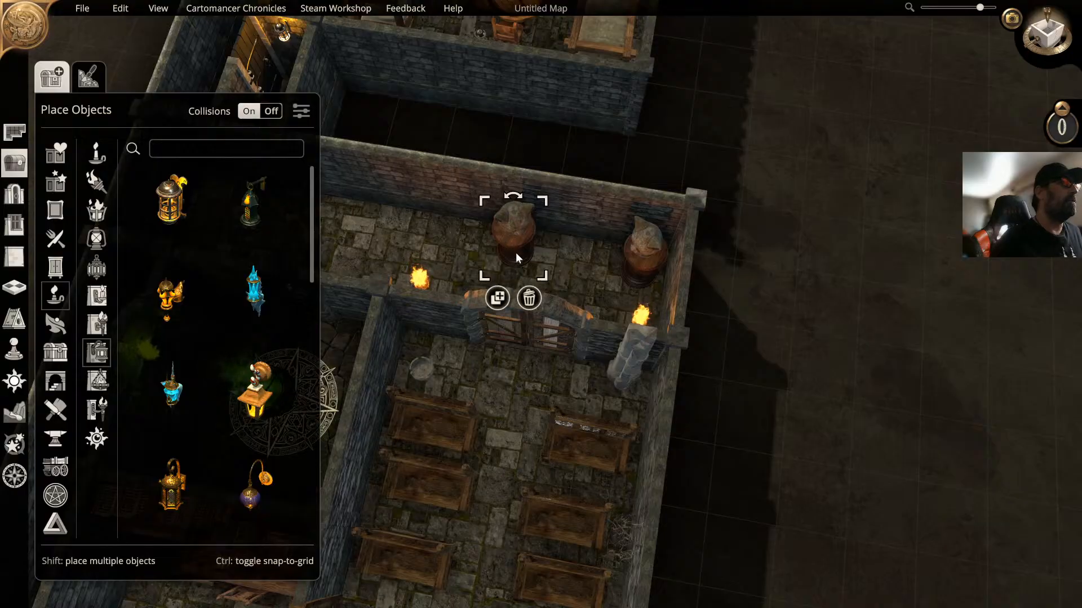
left_click_drag(516, 251, 449, 242)
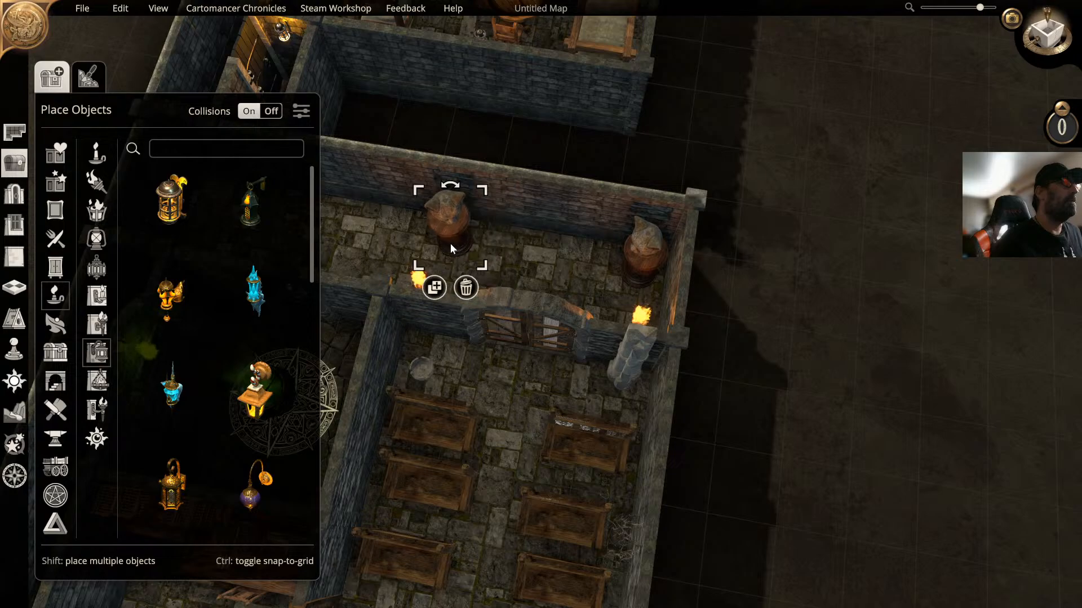
middle_click_drag(469, 242, 565, 221)
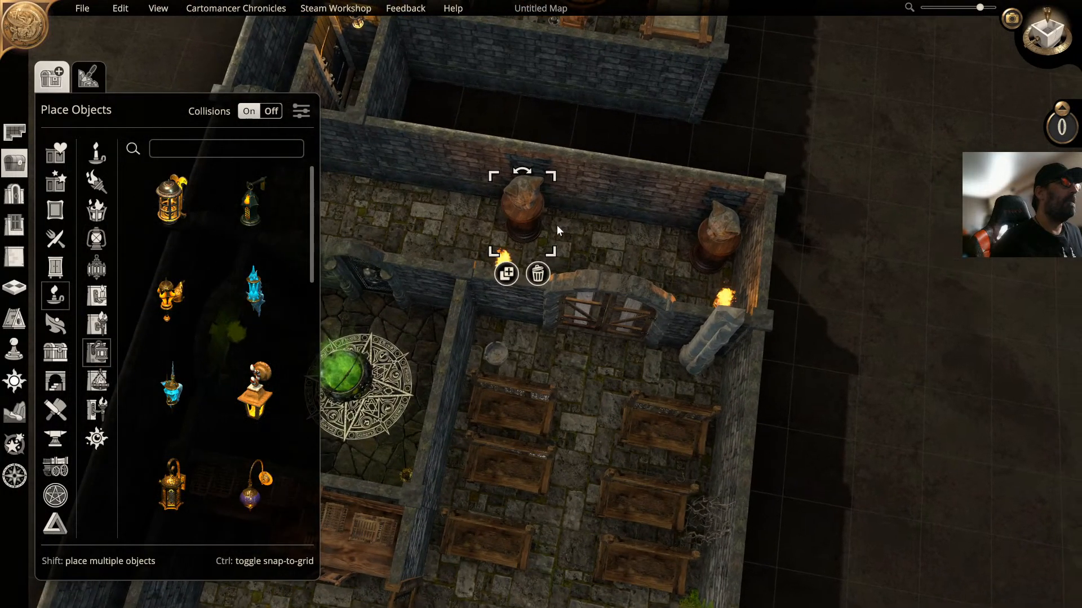
right_click_drag(557, 225, 812, 156)
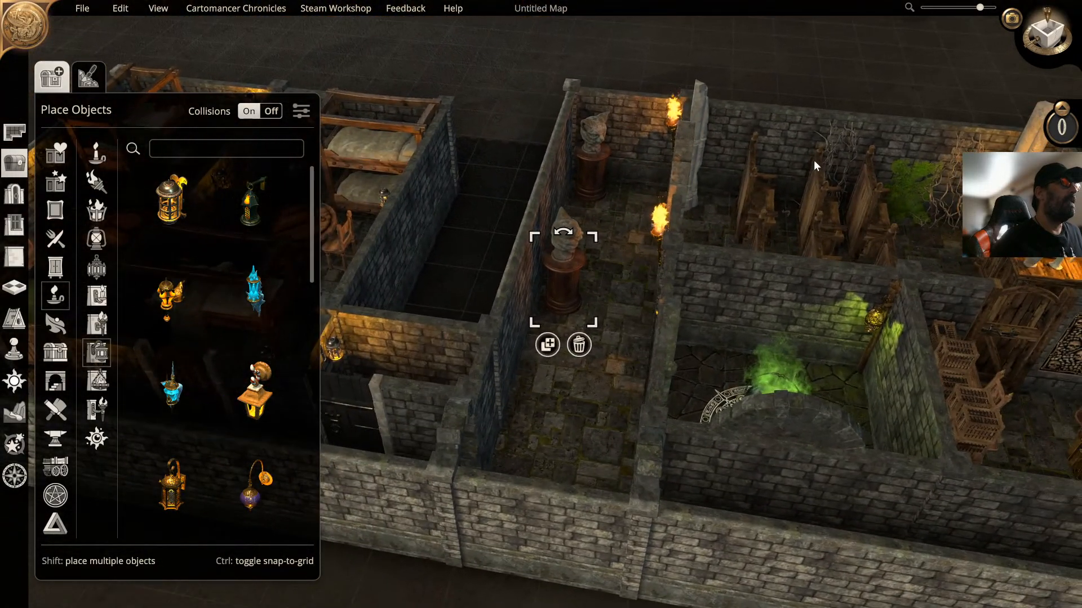
left_click(776, 78)
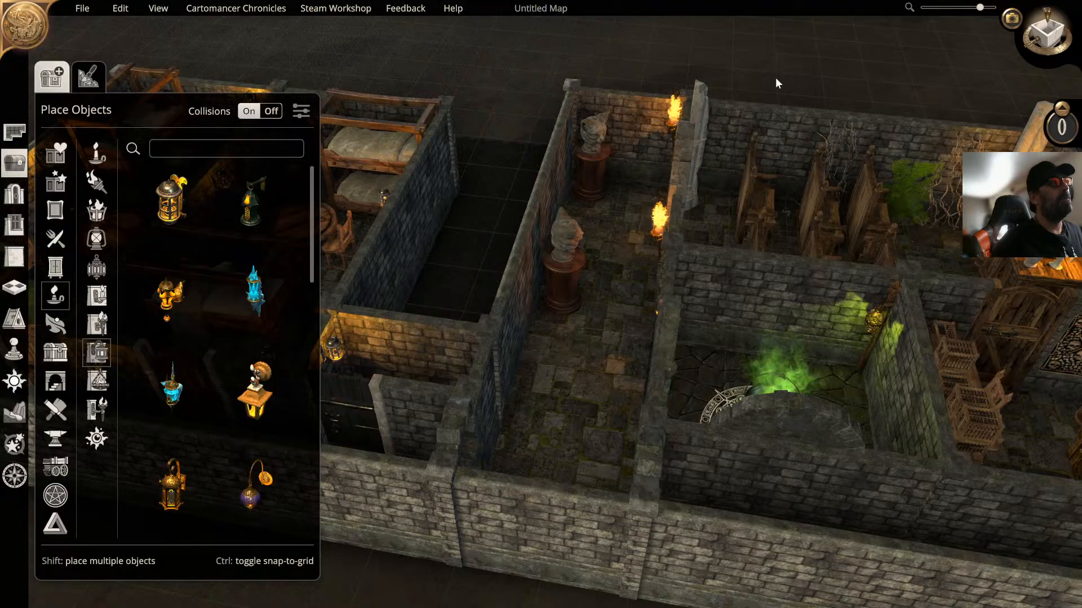
Step: Display the roofs over the whole building and examine them from outside
scroll(781, 77, "down", 1)
middle_click_drag(781, 78, 703, 130)
right_click_drag(703, 134, 827, 135)
scroll(777, 98, "down", 1)
scroll(778, 99, "down", 1)
scroll(867, 96, "down", 1)
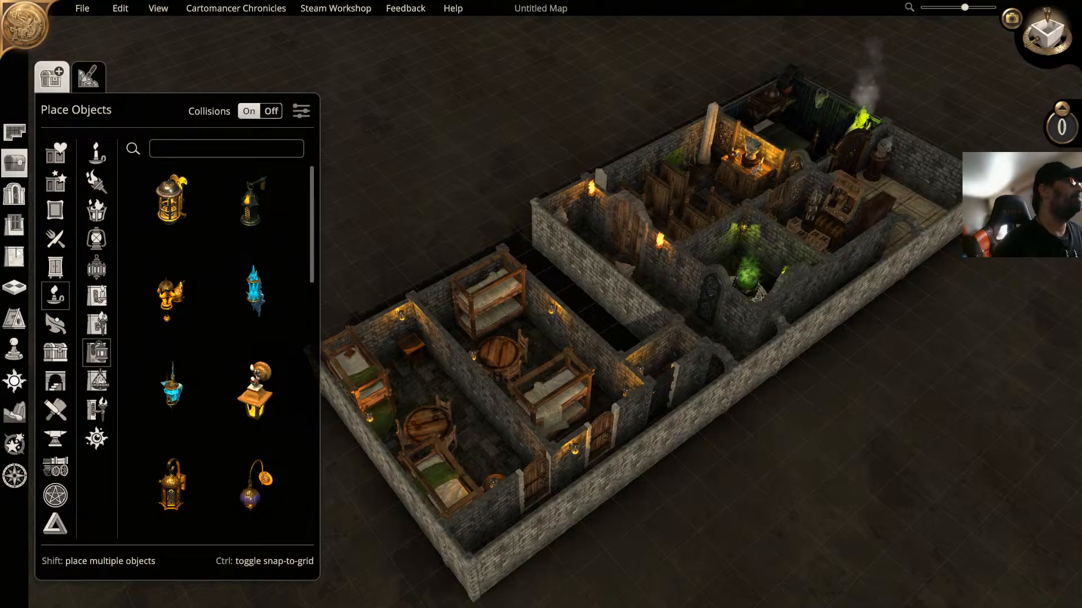
left_click(18, 319)
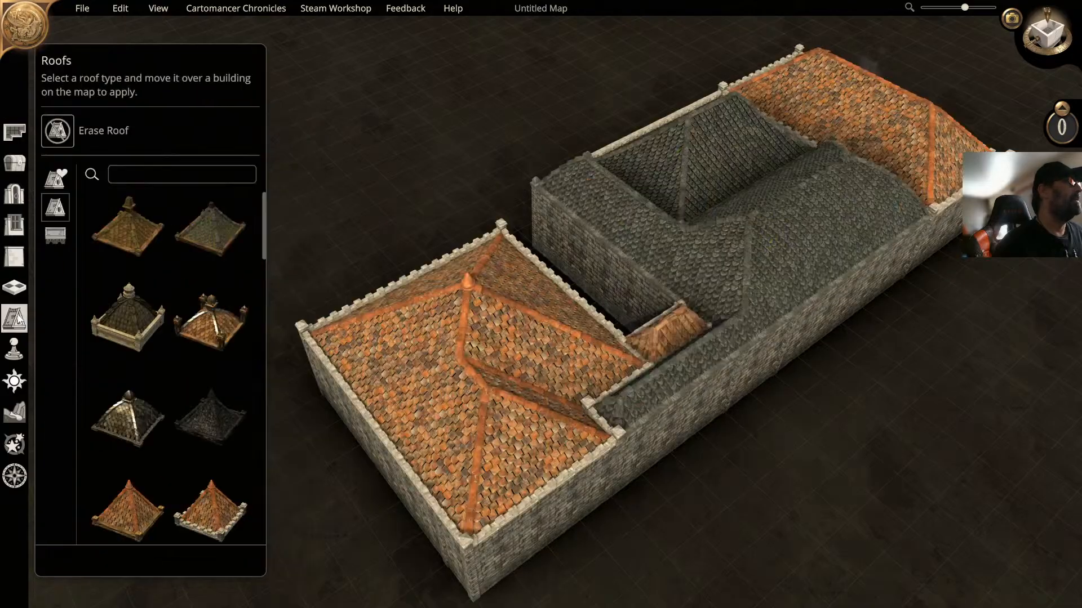
middle_click_drag(411, 307, 516, 180)
middle_click_drag(595, 190, 472, 230)
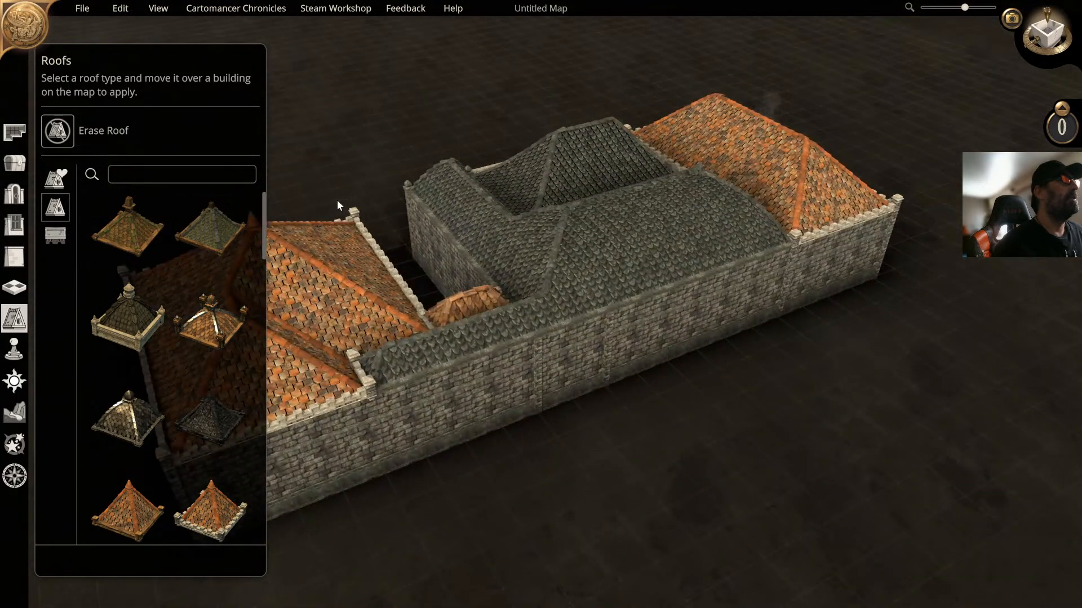
Step: Replace the orange tiled roofs over the bedroom and adjoining tiled entry room with the dark roof edged in pale stone
left_click(148, 234)
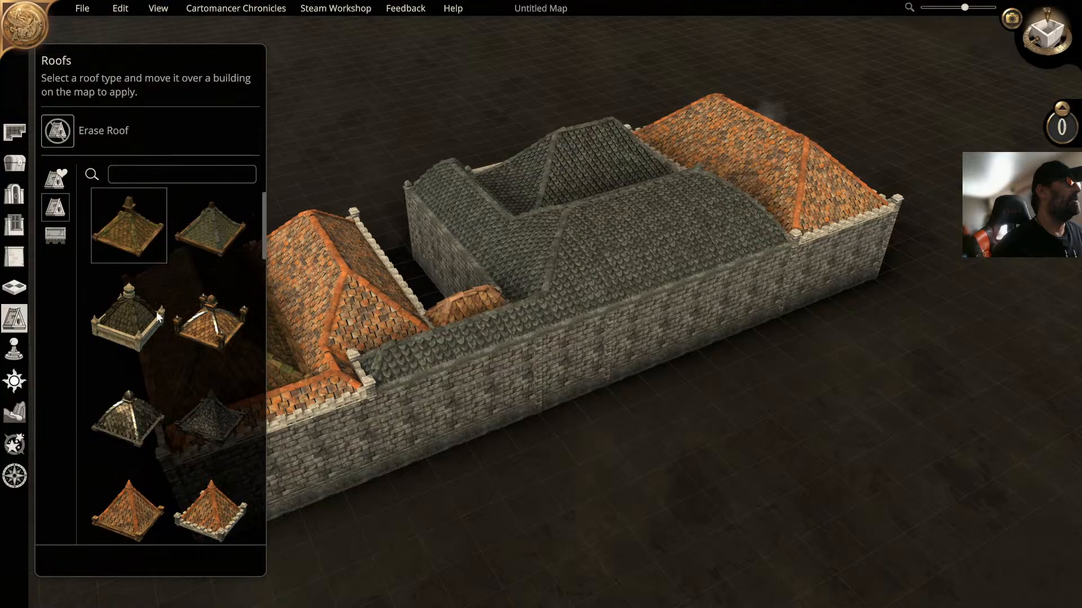
left_click(129, 319)
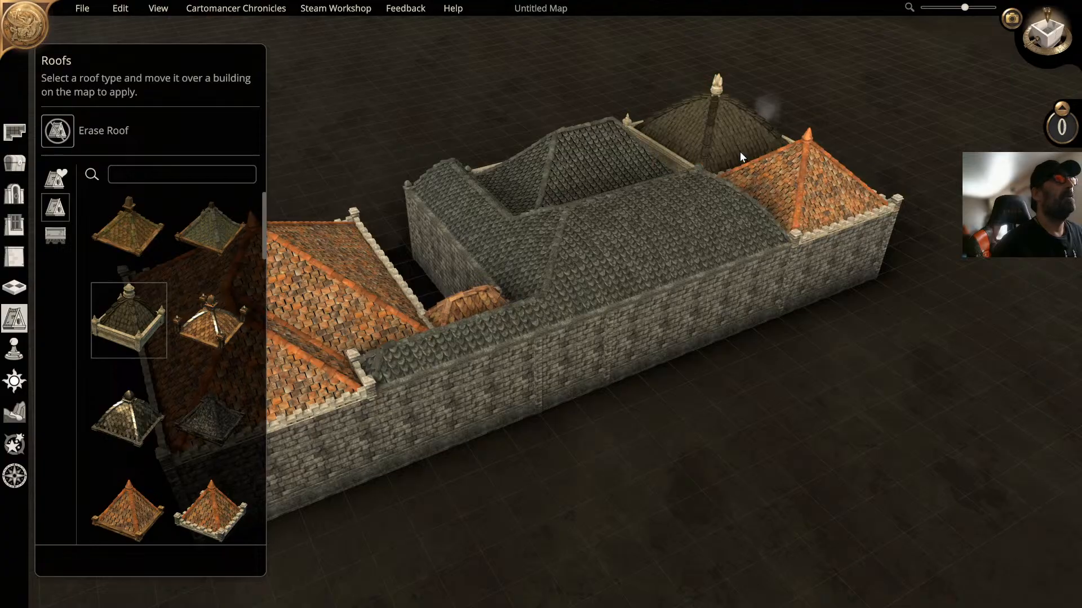
mouse_move(756, 146)
left_mouse_down()
mouse_move(792, 169)
mouse_move(736, 158)
left_mouse_up()
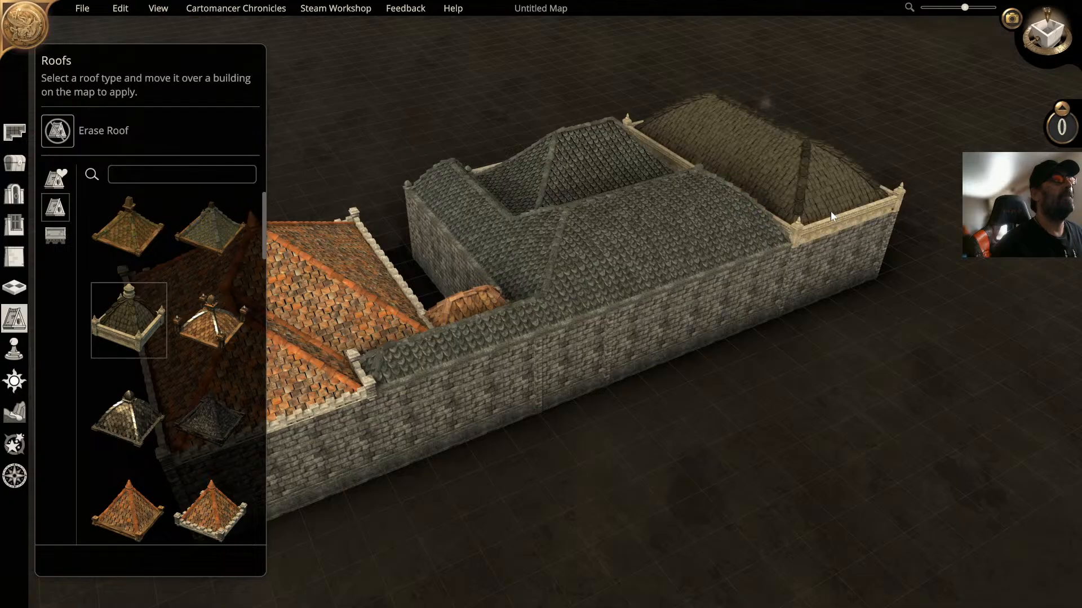
left_click(809, 183)
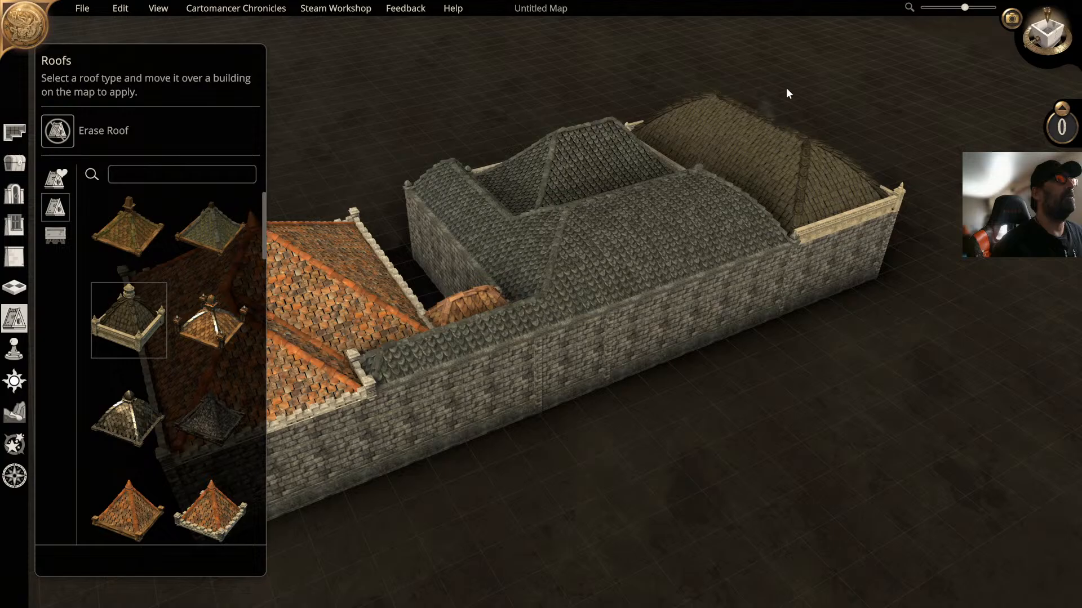
middle_click_drag(779, 119, 652, 120)
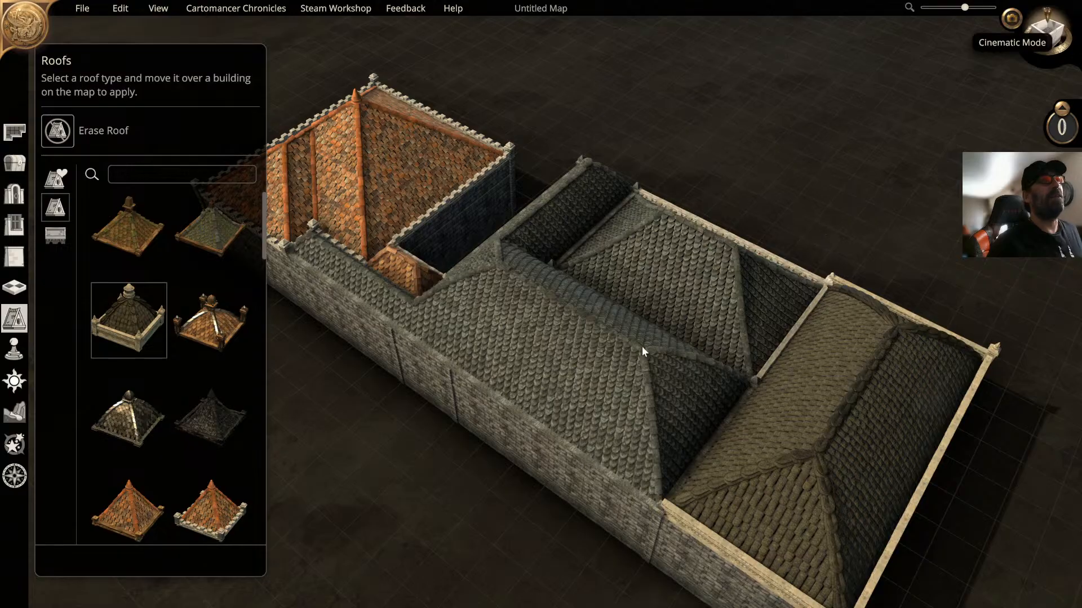
Step: Enter Cinematic Mode and go down into the tiled entry room to view its ornate double doors and cat busts
key("c")
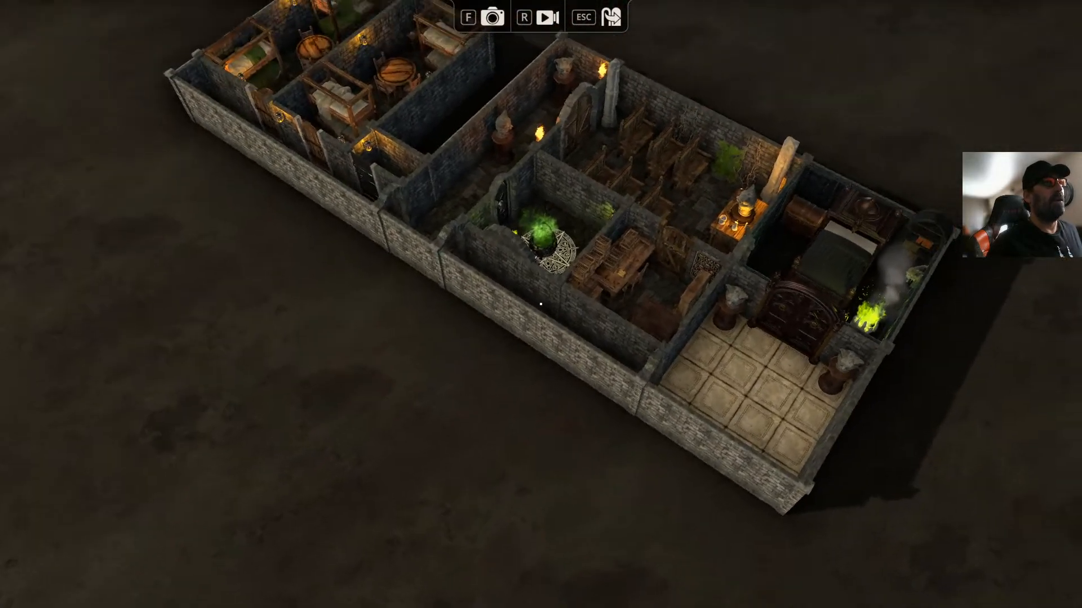
key("w")
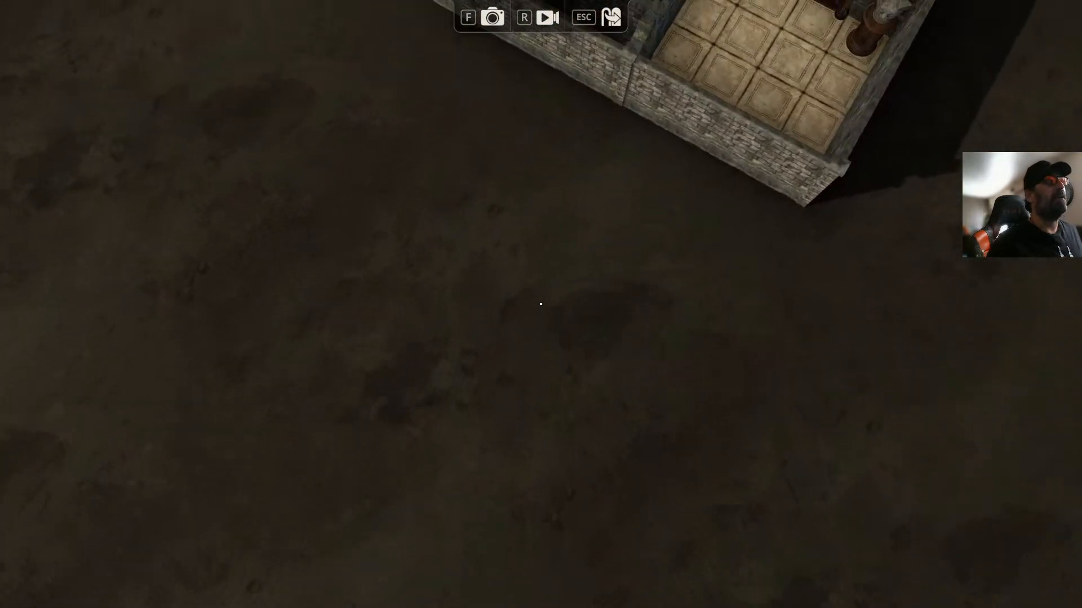
key("w")
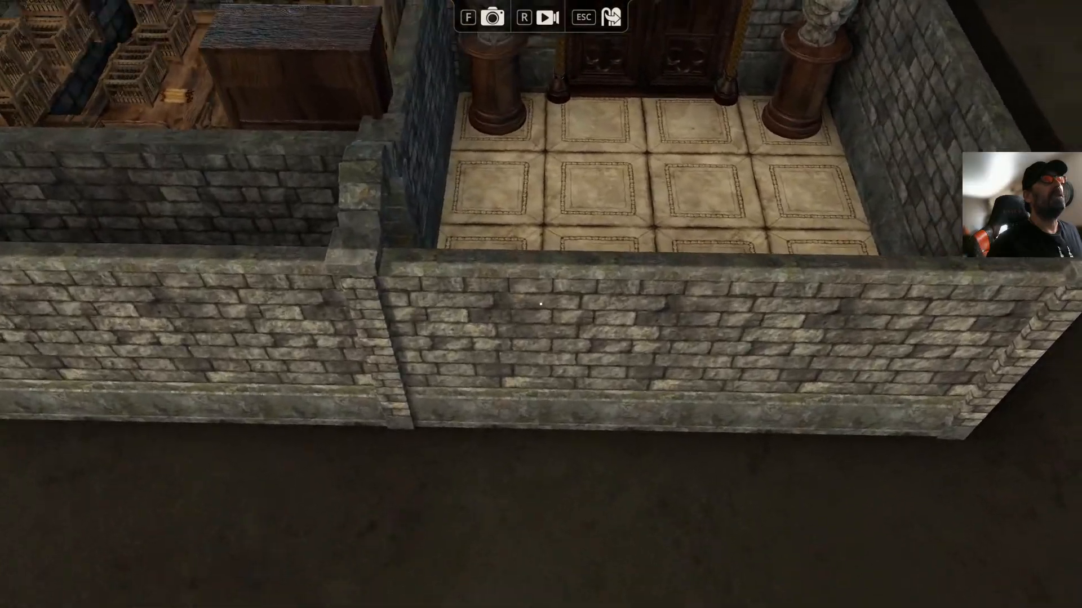
key("s")
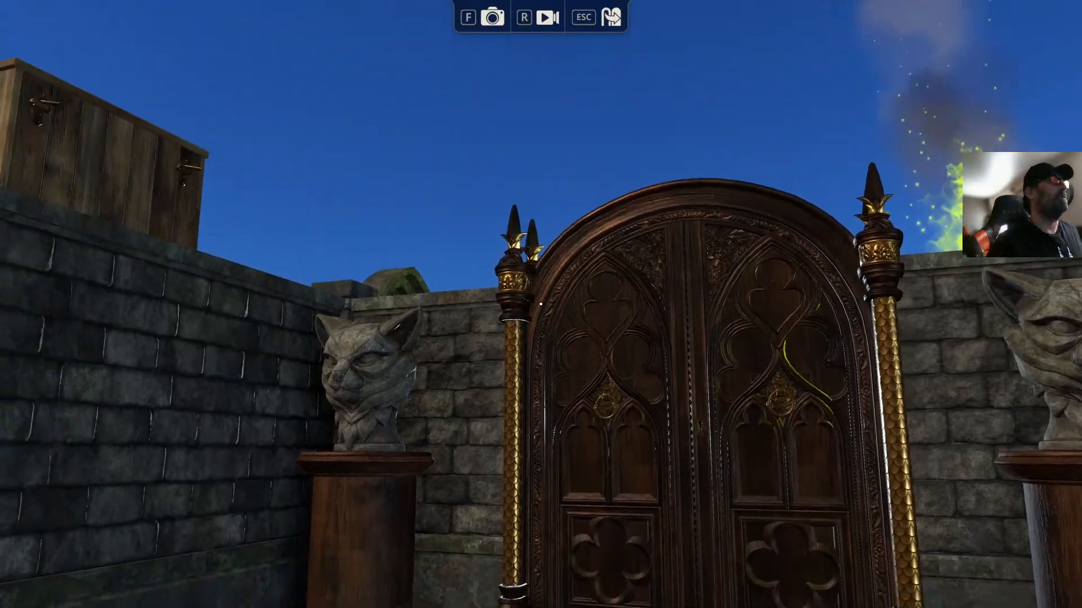
Step: Walk through the long corridor into the torchlit hallway, past both cat busts, and up to the chapel's wooden double doors
key("w")
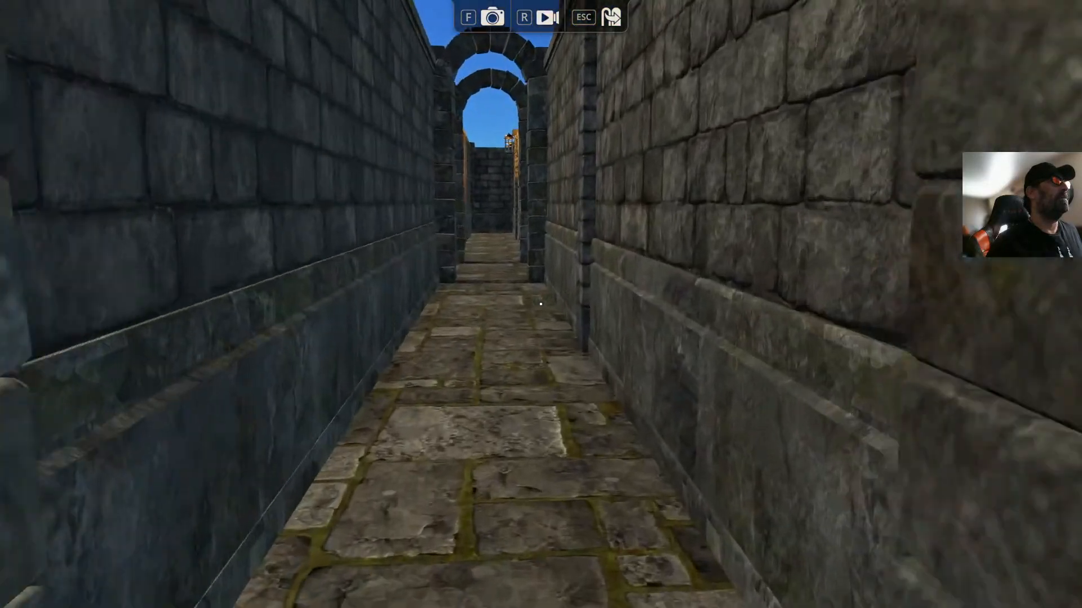
key("w")
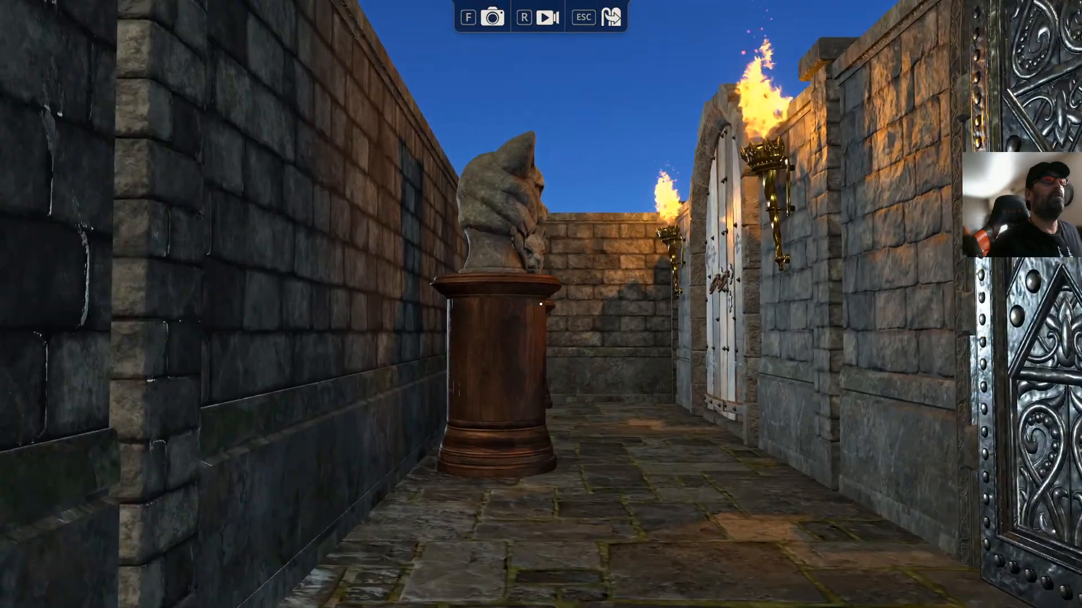
key("w")
key("d")
key("e")
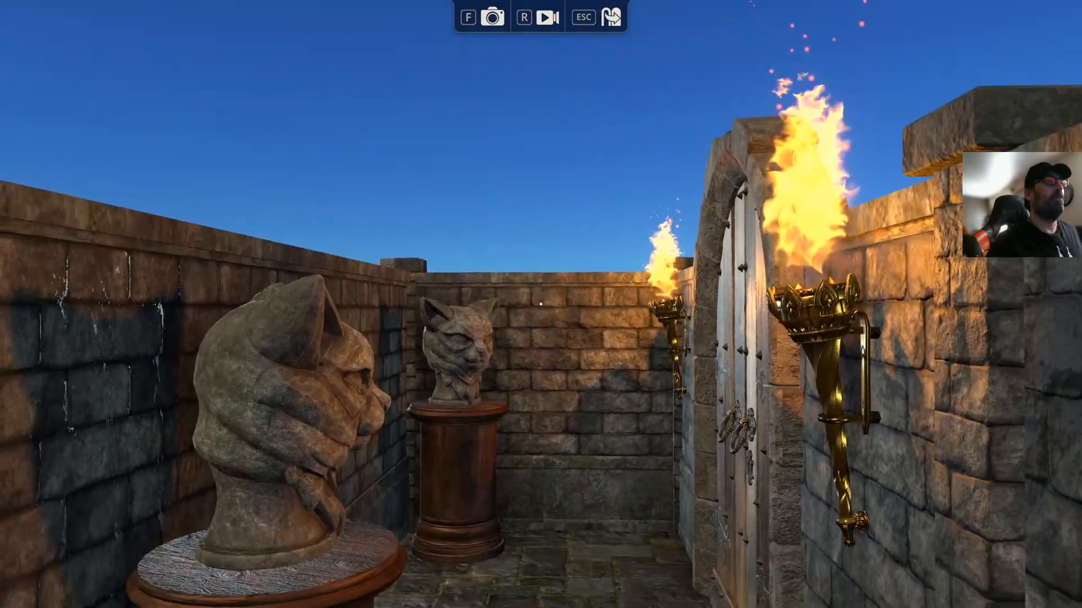
key("w")
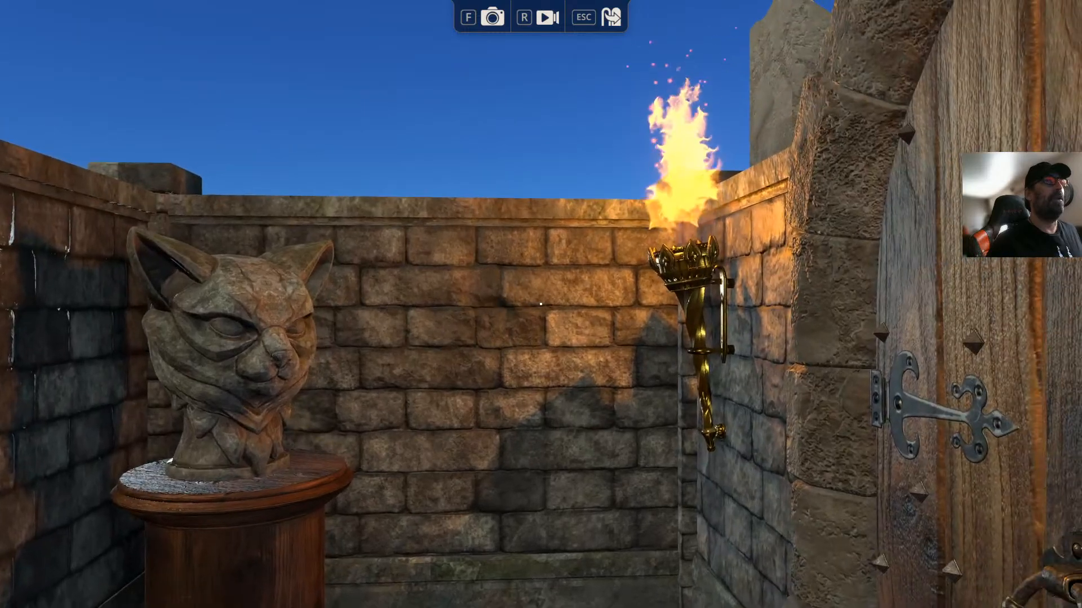
key("w")
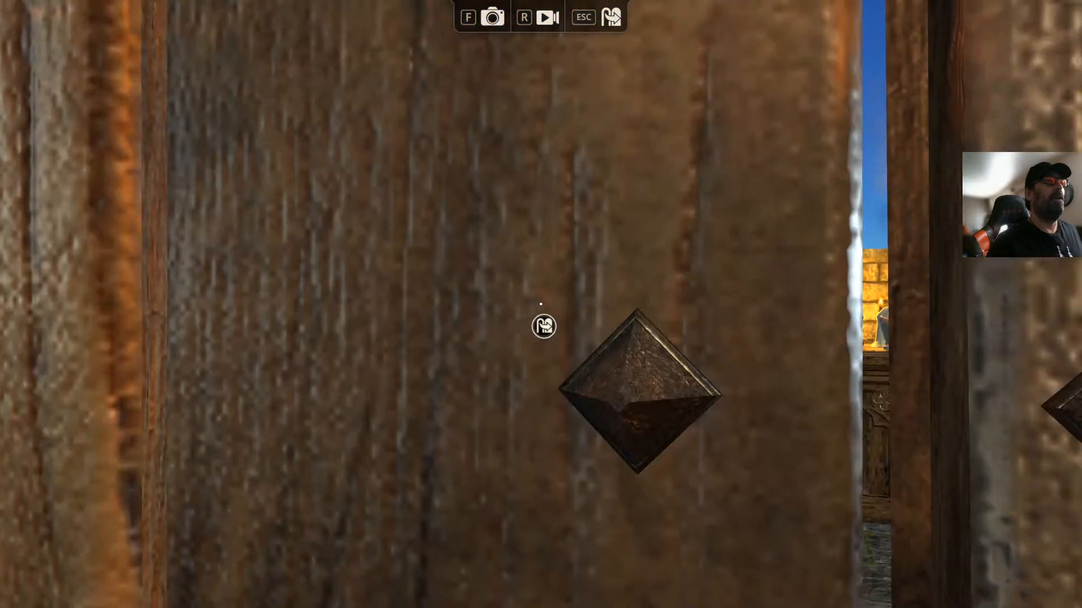
key("s")
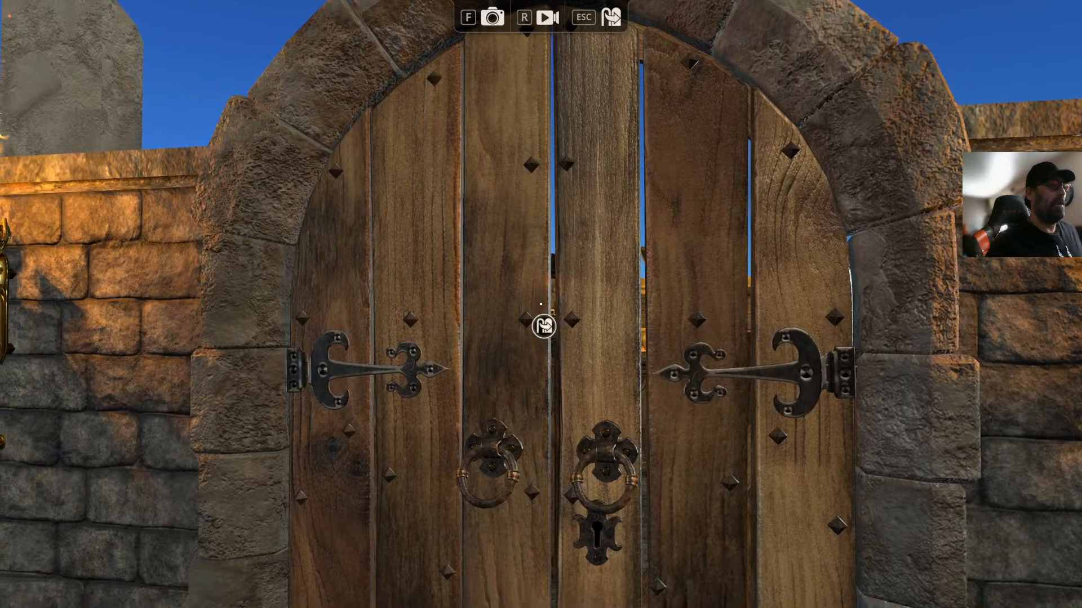
Step: Open the chapel's arched wooden double doors and walk past the pews to examine the cat bust on the candlelit altar
key("w")
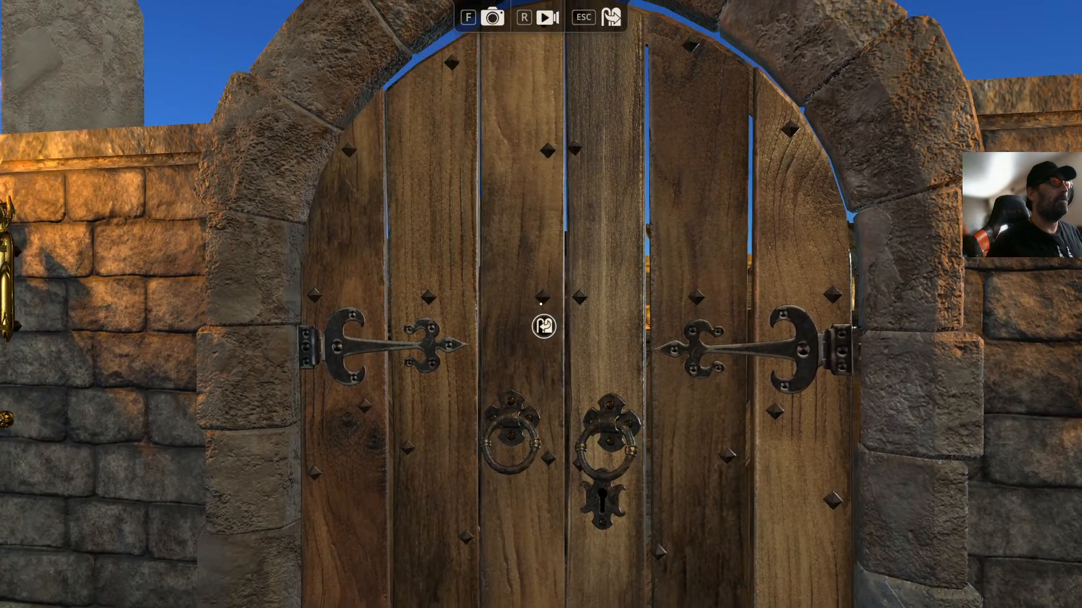
left_click(543, 321)
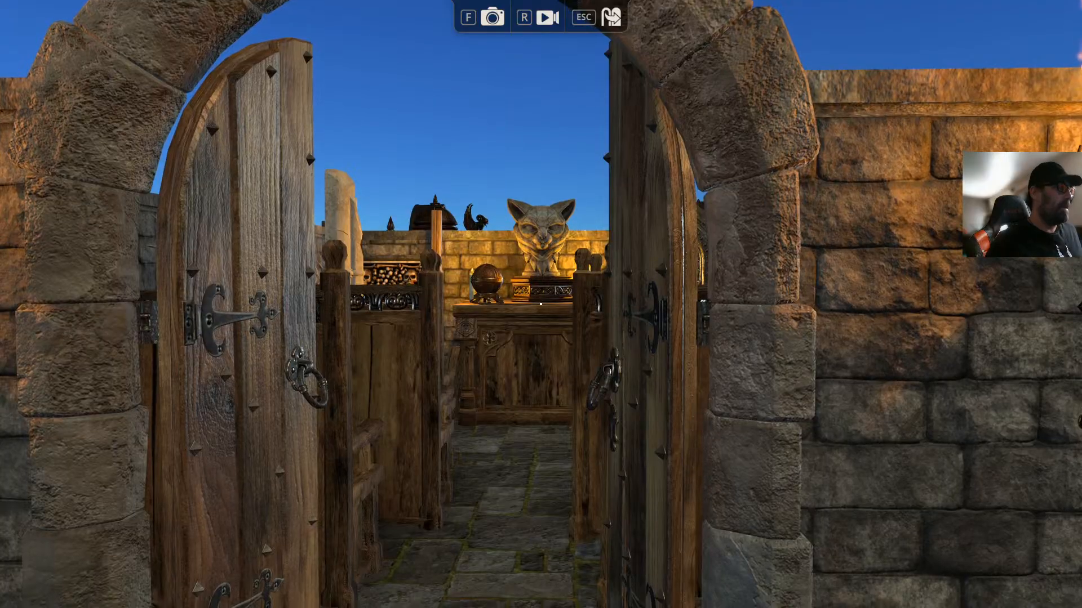
key("w")
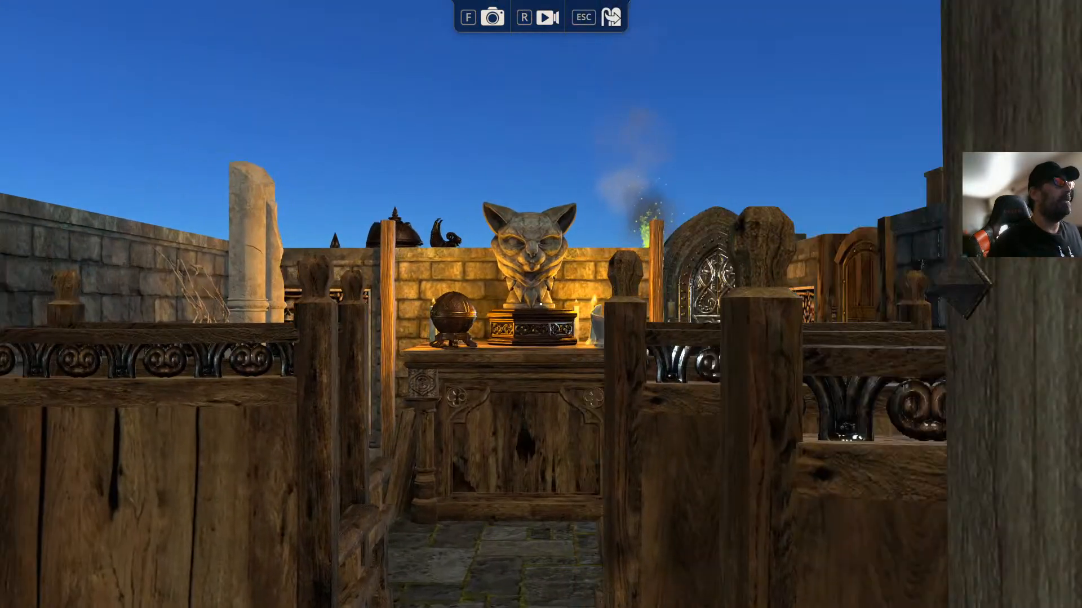
key("w")
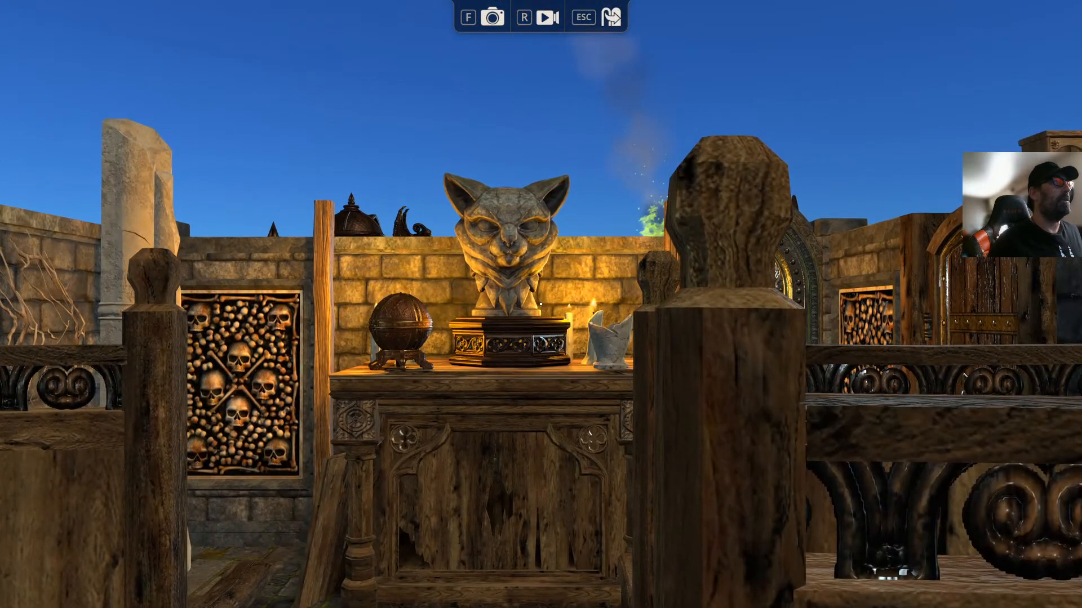
key("w")
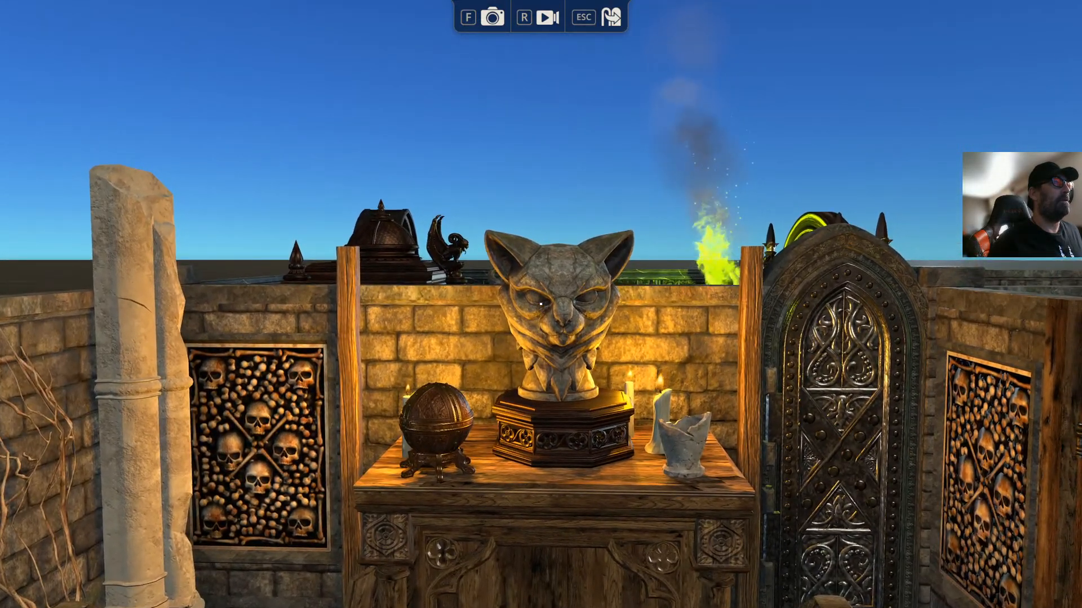
key("s")
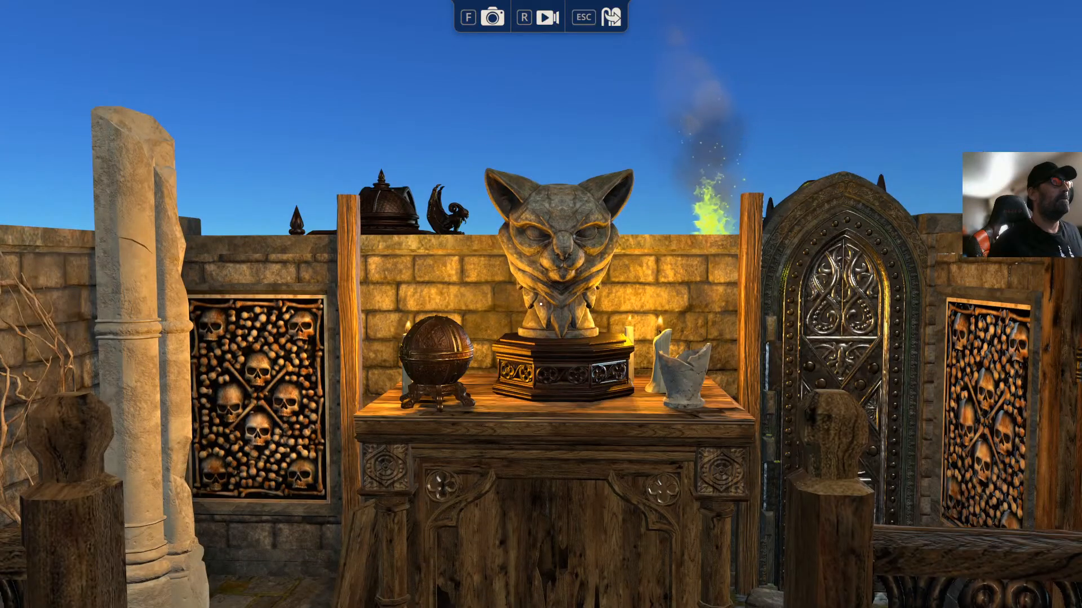
key("w")
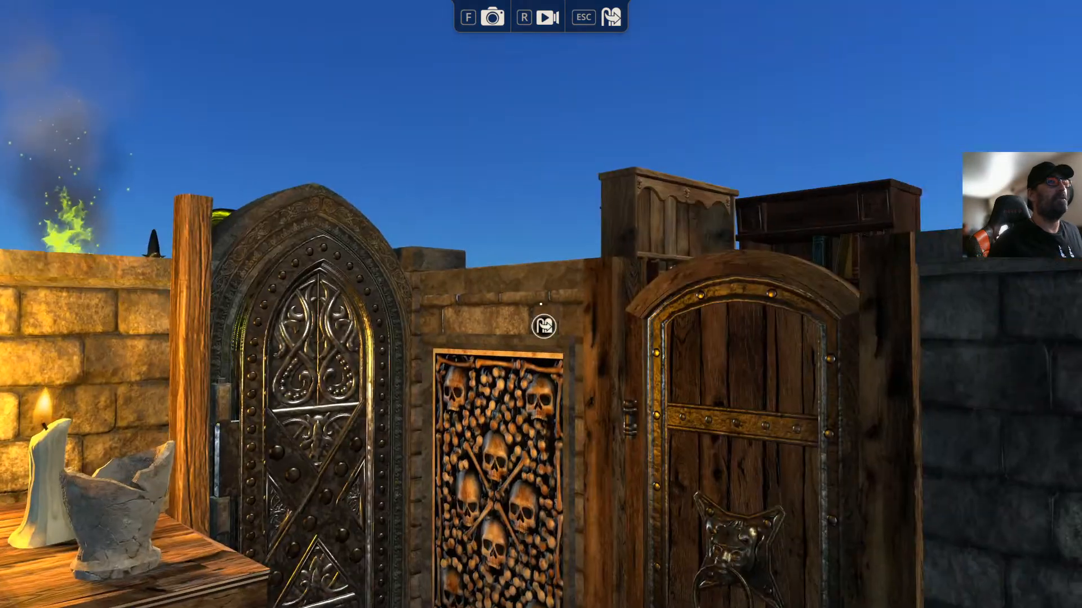
Step: Walk back out through the chapel's double doors into the cat bust hallway and continue along the stone corridor to the study
key("d")
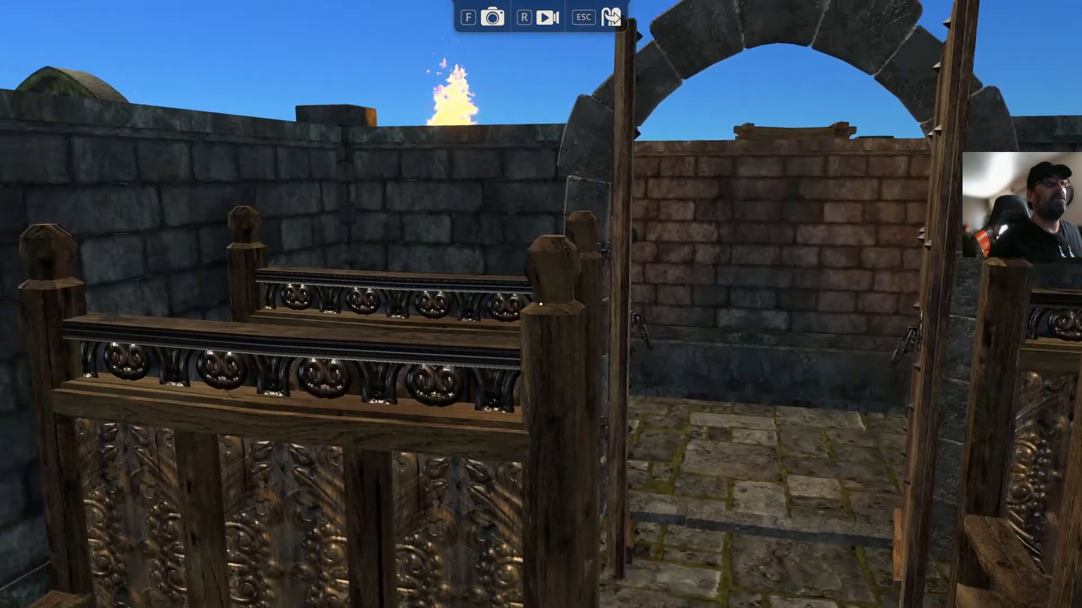
key("w")
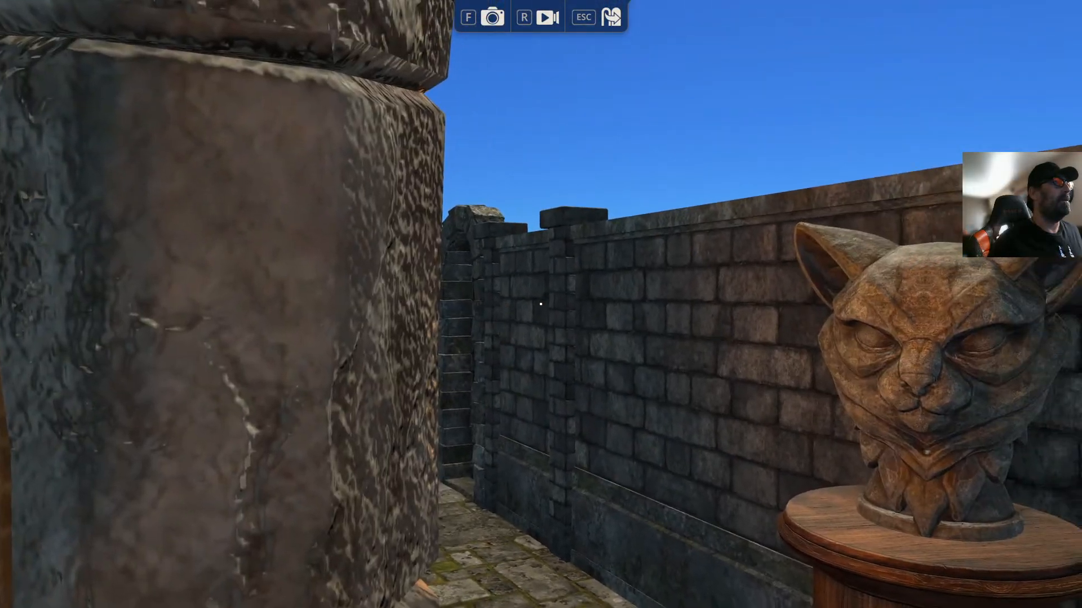
key("d")
key("w")
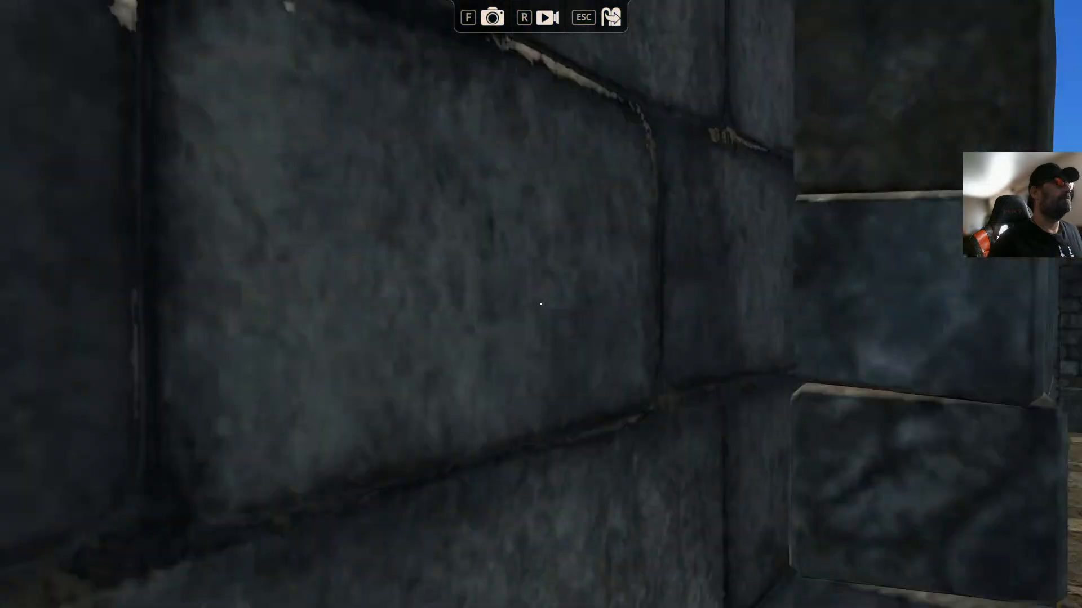
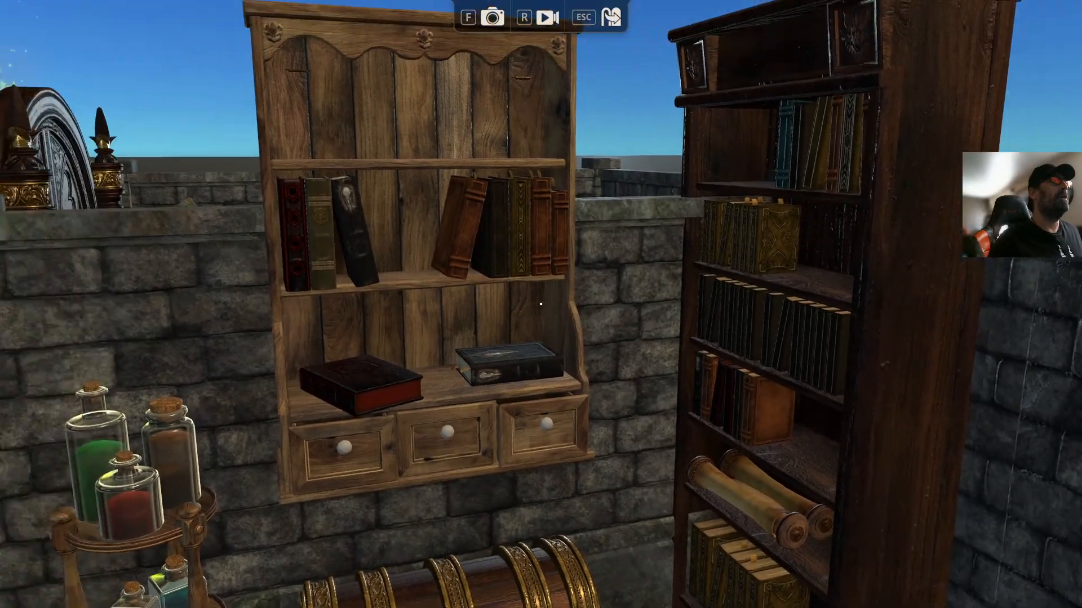
Step: Tour the dark-panelled bedroom past the bed and the stone hand with green fire, and open its ornate metal door
key("space")
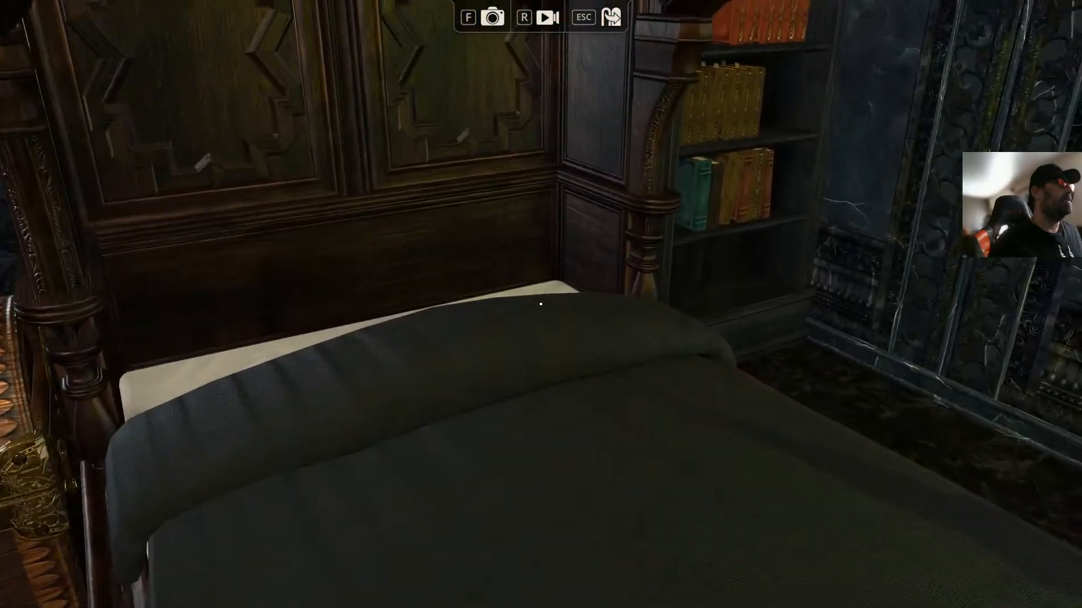
key("d")
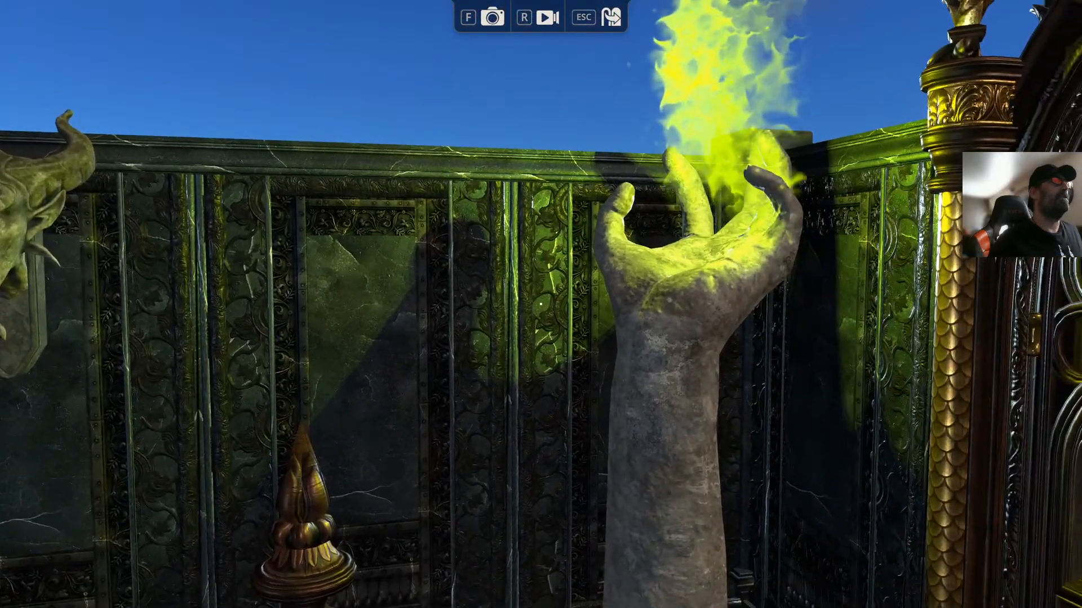
key("d")
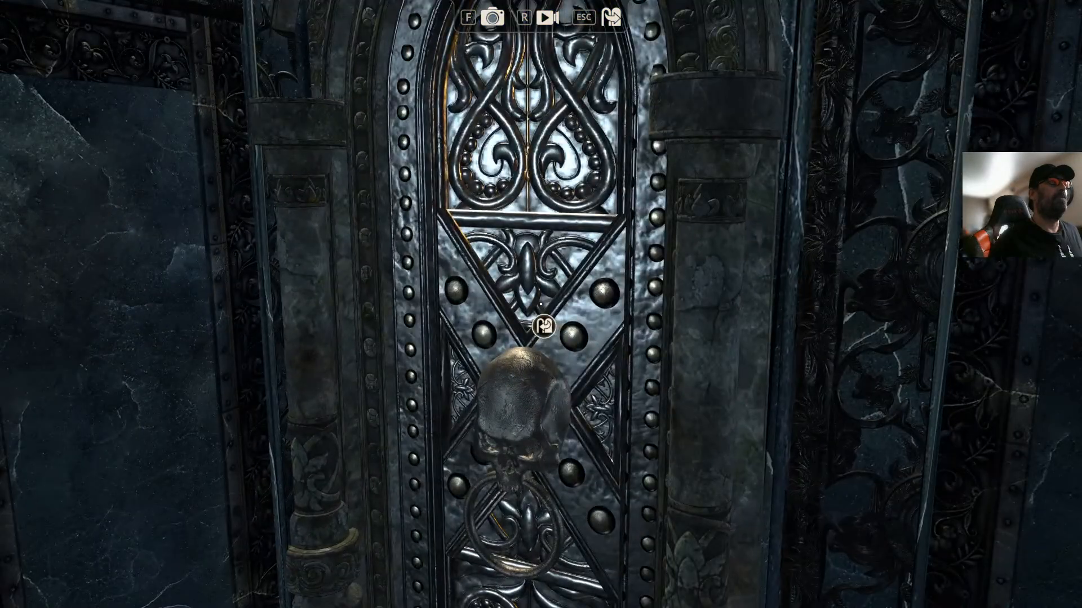
left_click(543, 326)
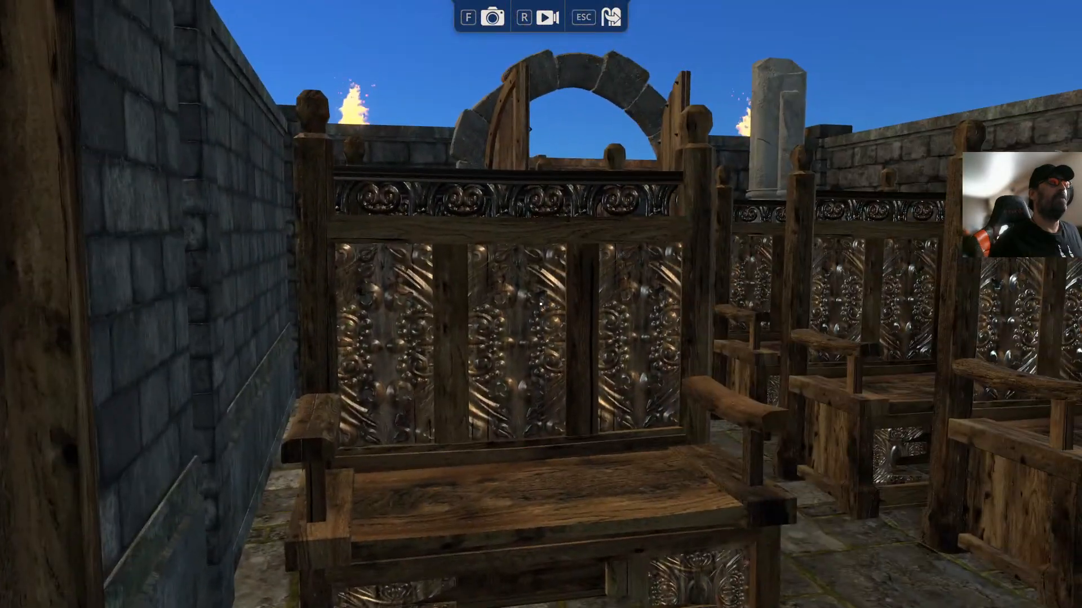
Step: Enter the chapel among the wooden pews, view the ivy-covered wall, and approach the altar's candles up close
key("w")
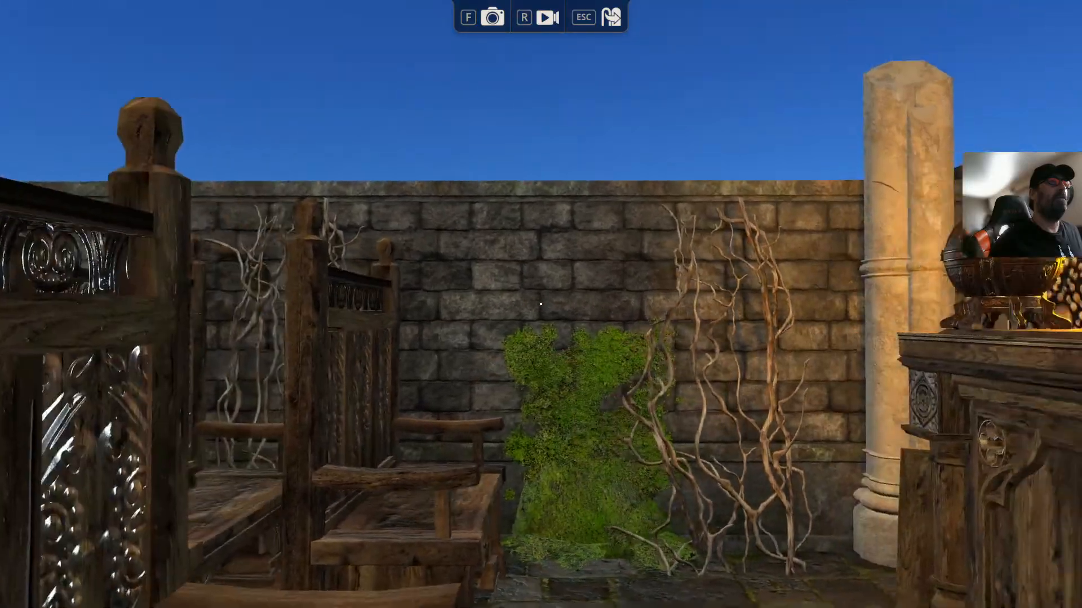
key("w")
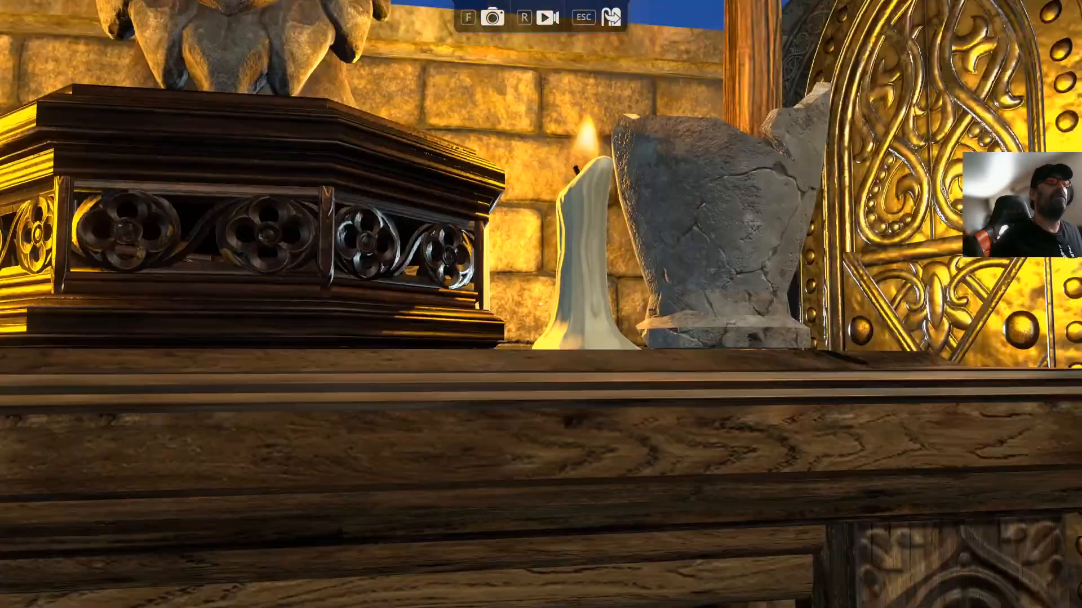
key("s")
Step: Rise above the altar to view the open metal door and the neighbouring rooms from overhead, and leave Cinematic Mode
key("space")
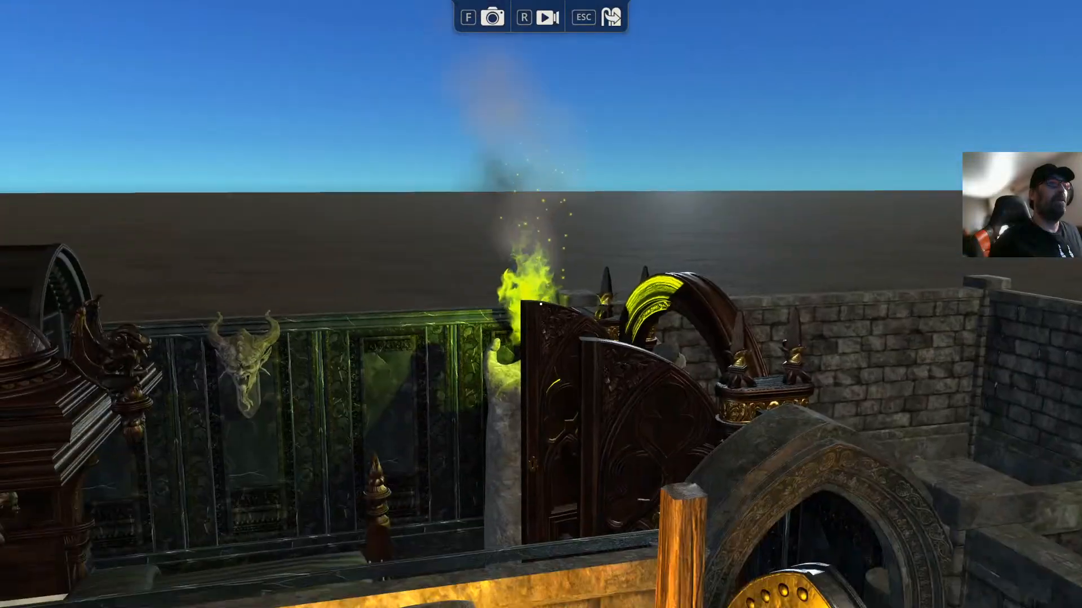
key("s")
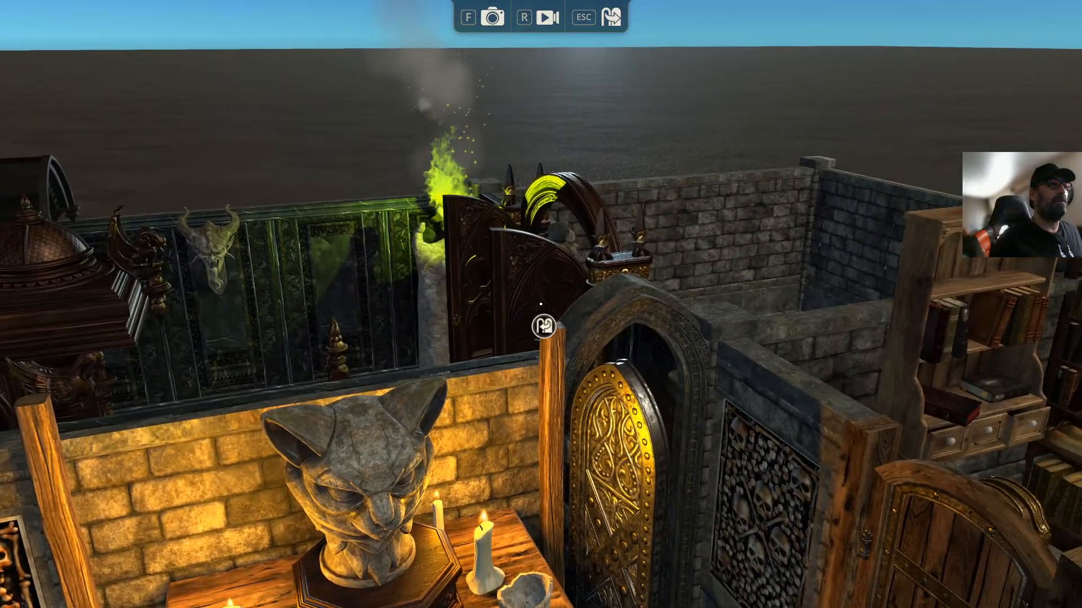
key("s")
key("d")
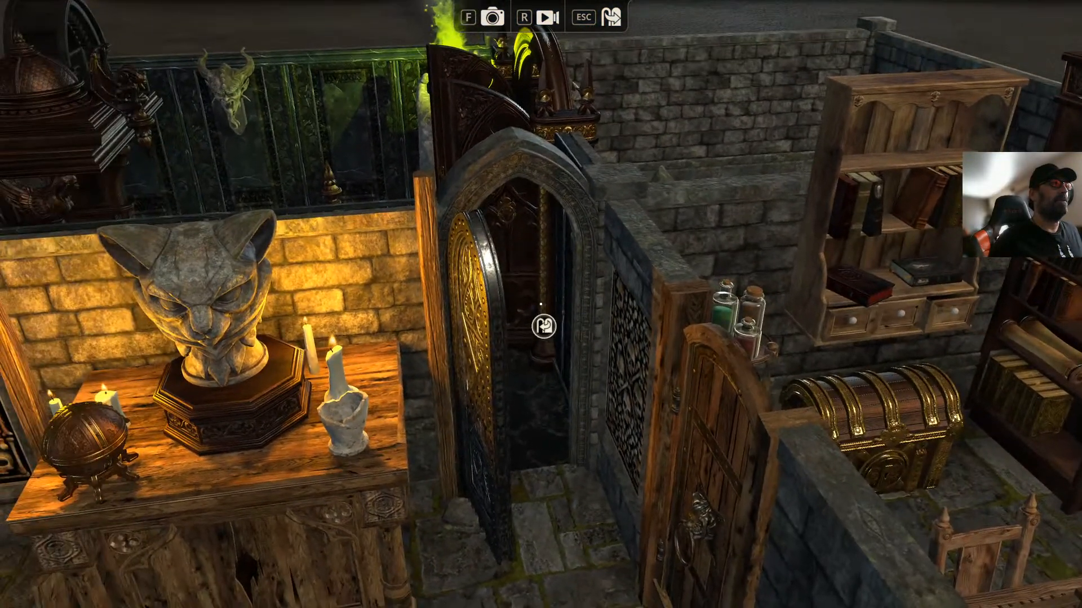
key("s")
key("a")
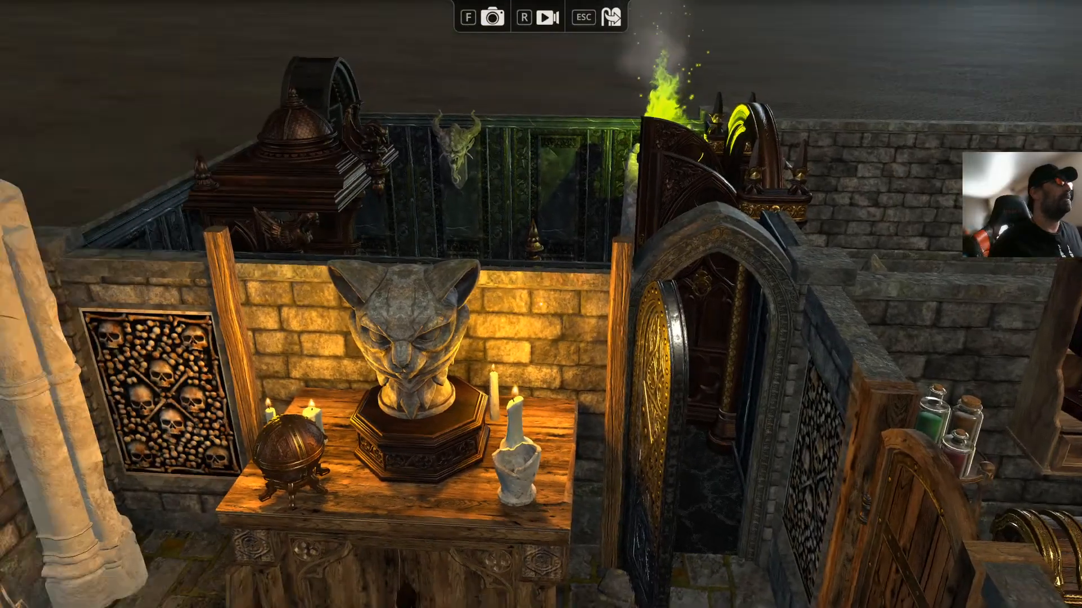
key("s")
key("d")
key("Escape")
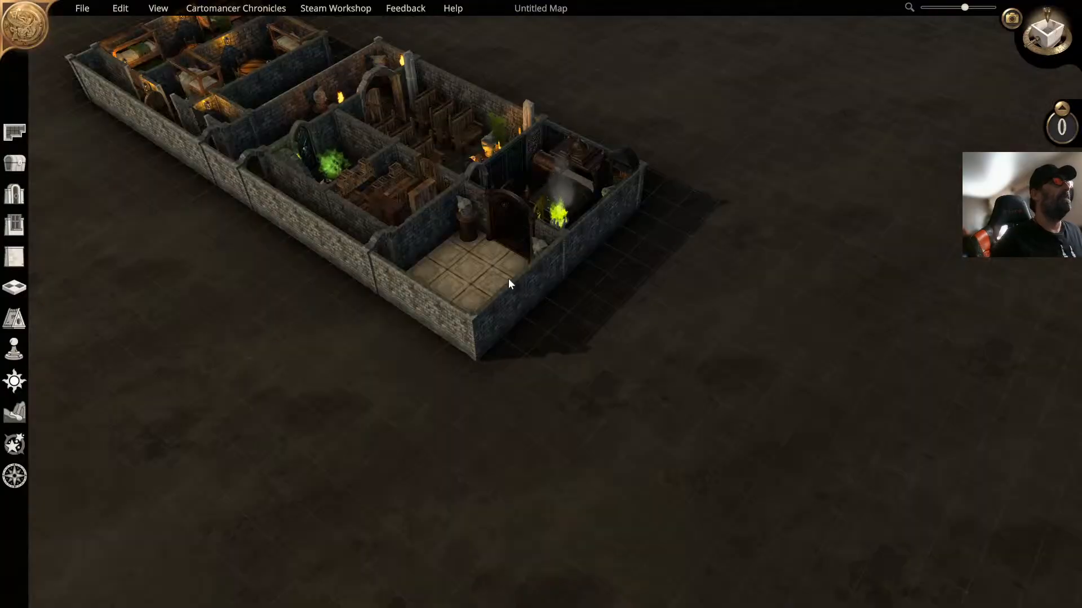
Step: Close the ornate metal door beside the chapel's cat bust altar
key("q")
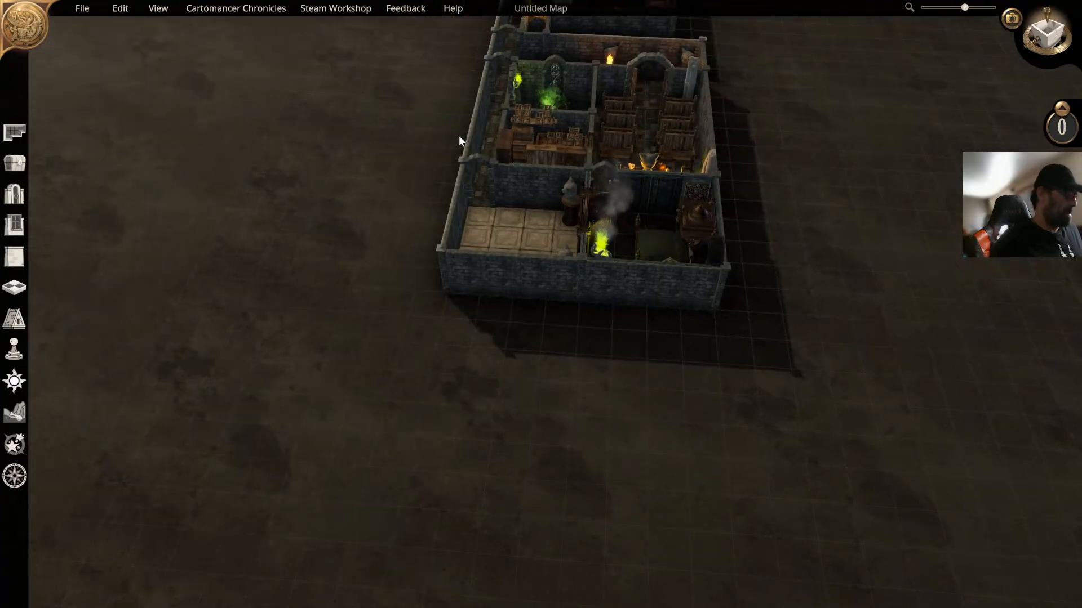
key("w")
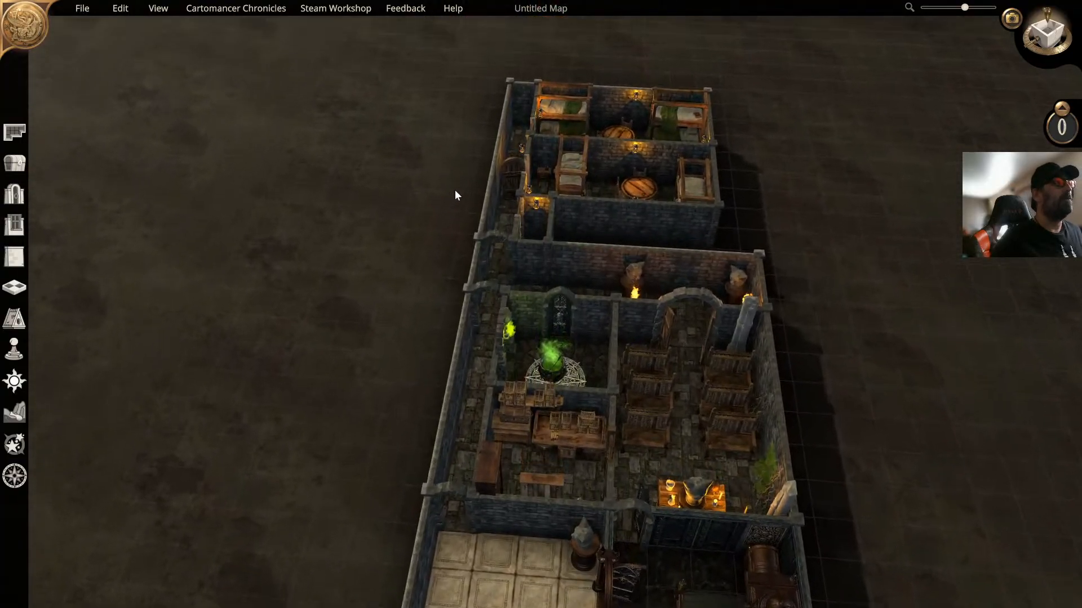
right_click_drag(629, 319, 856, 262)
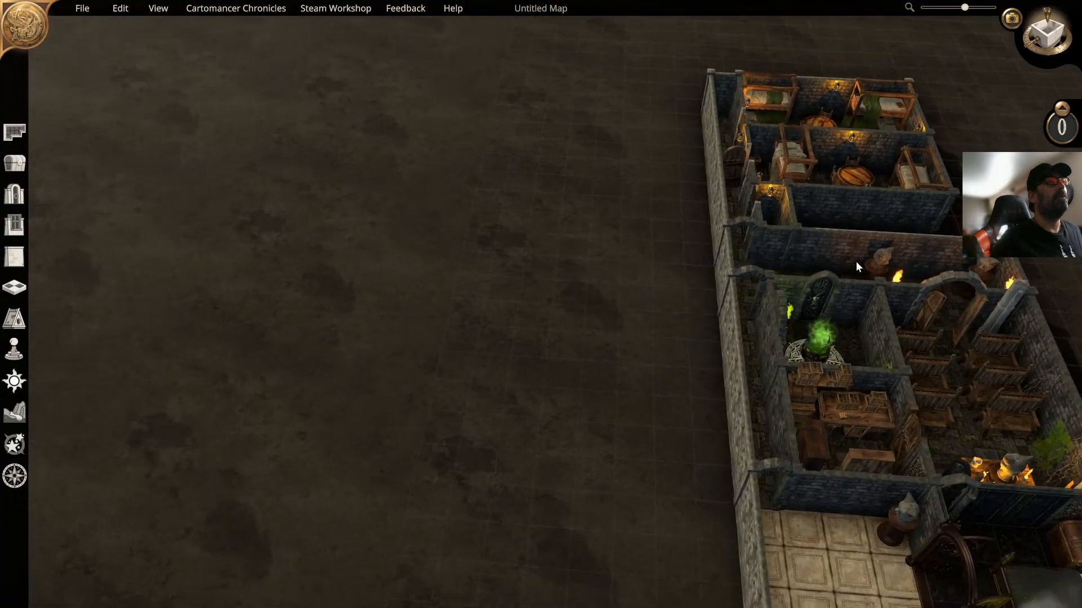
scroll(812, 245, "down", 5)
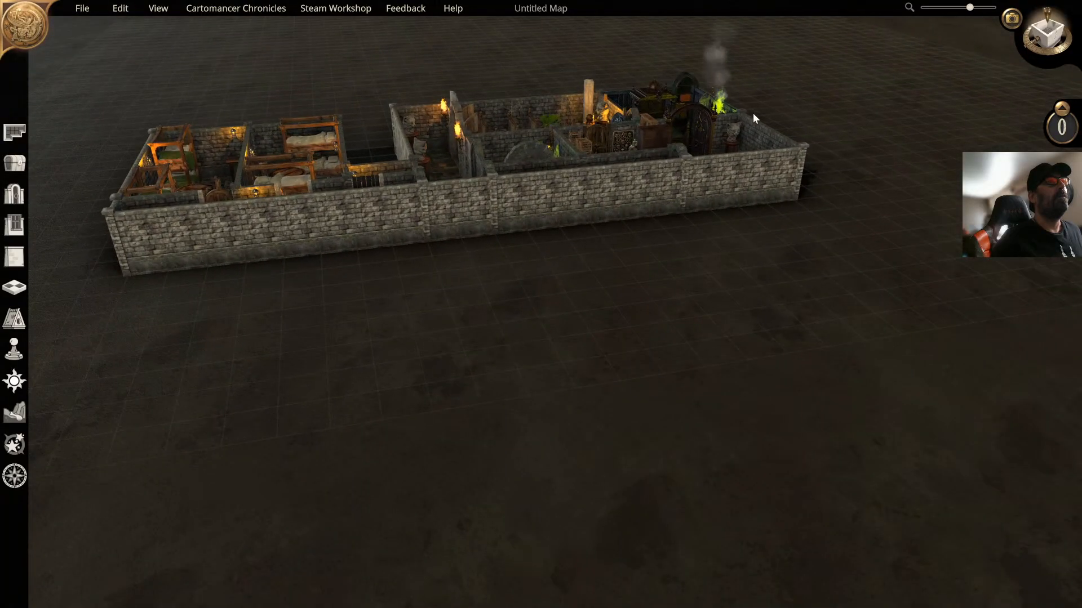
scroll(755, 117, "up", 5)
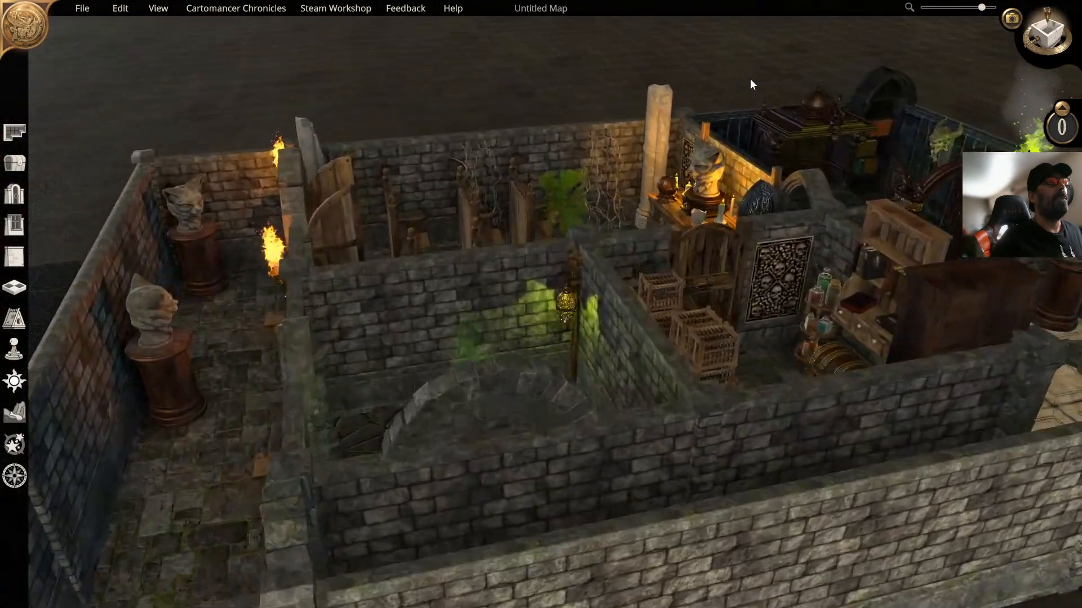
right_click_drag(750, 79, 745, 114)
middle_click_drag(746, 115, 841, 128)
right_click_drag(841, 129, 741, 168)
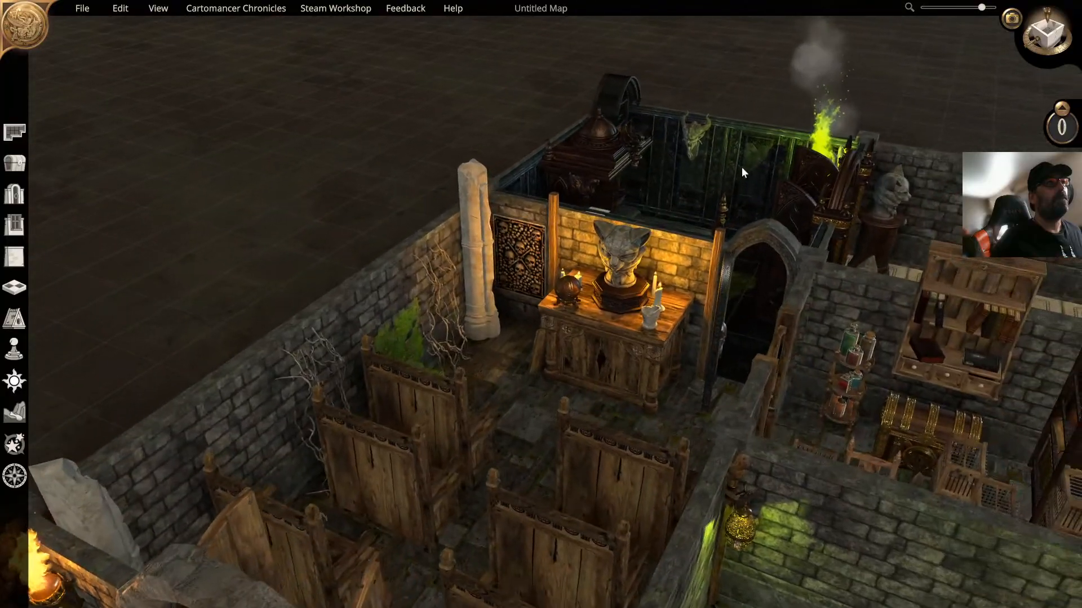
scroll(741, 166, "up", 2)
left_click(841, 212)
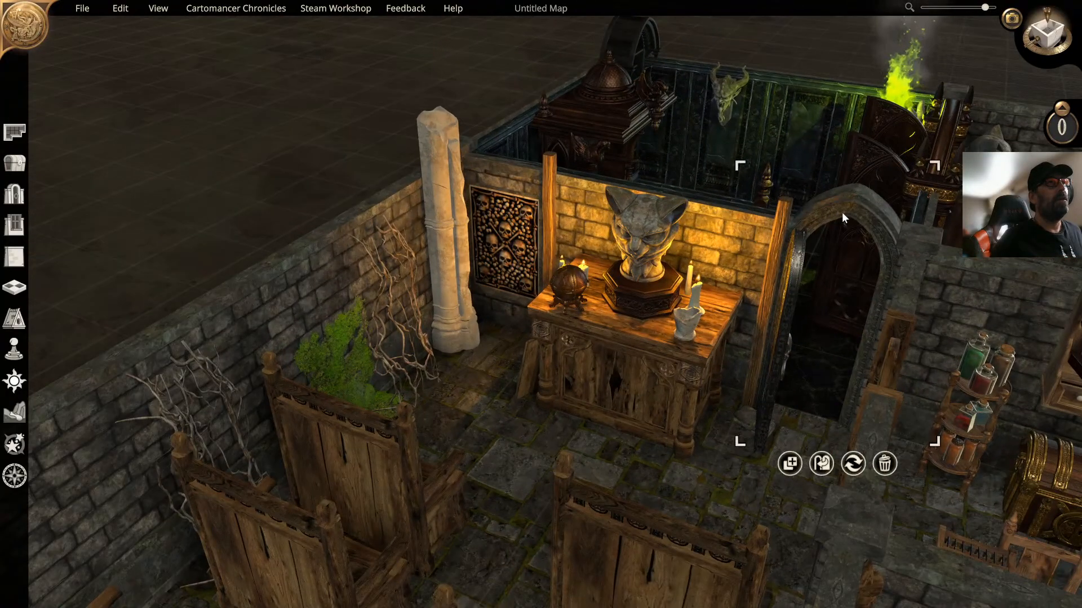
left_click(821, 463)
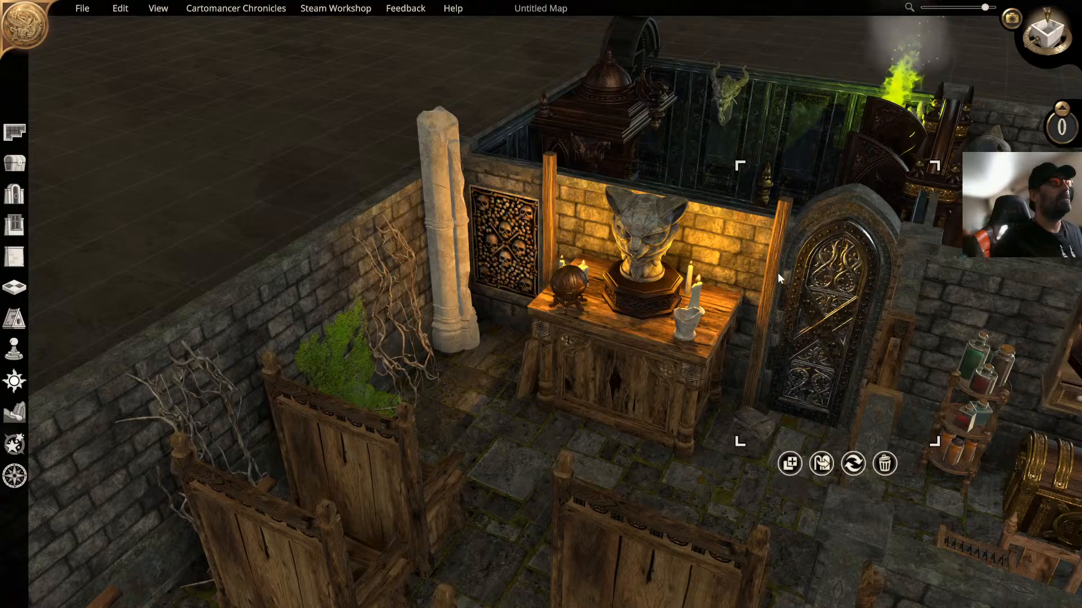
Step: Search the doors for "secre" and replace the metal door beside the altar with the secret door panelled in skulls and bones
left_click(14, 194)
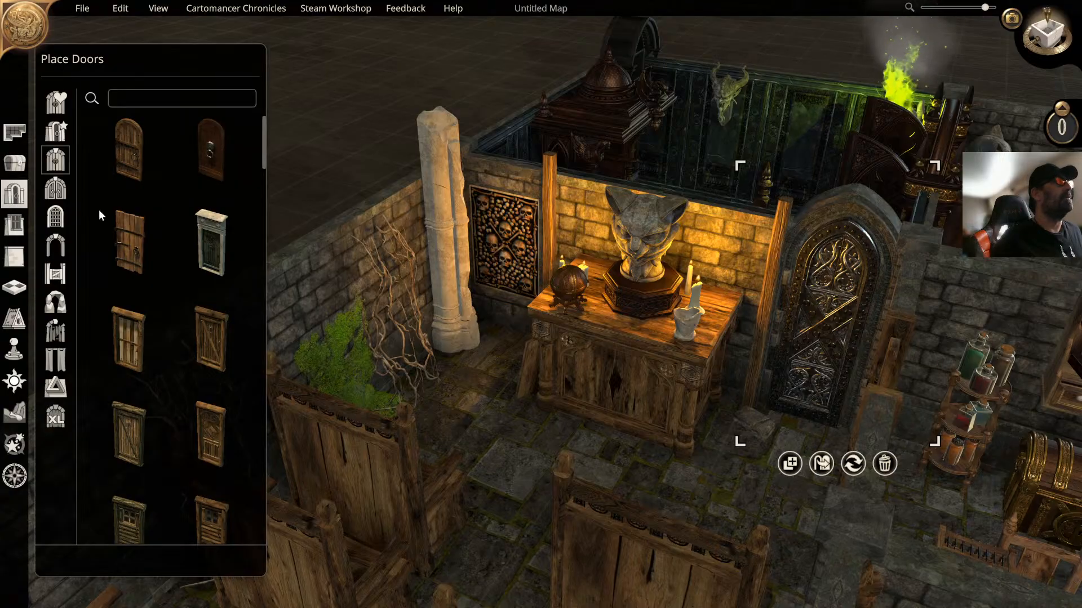
left_click(139, 98)
type("sec")
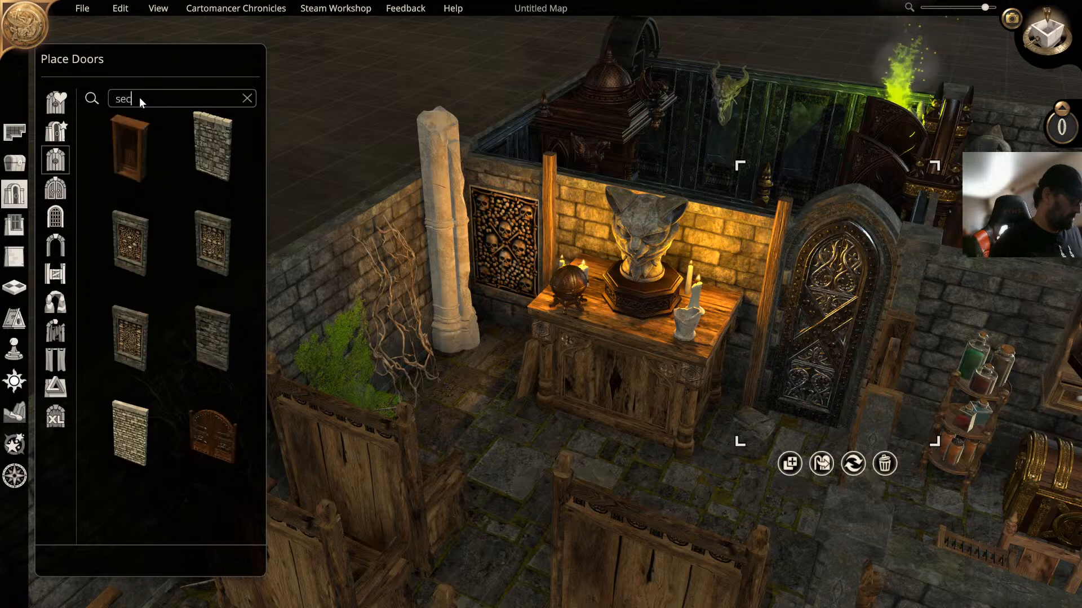
type("re")
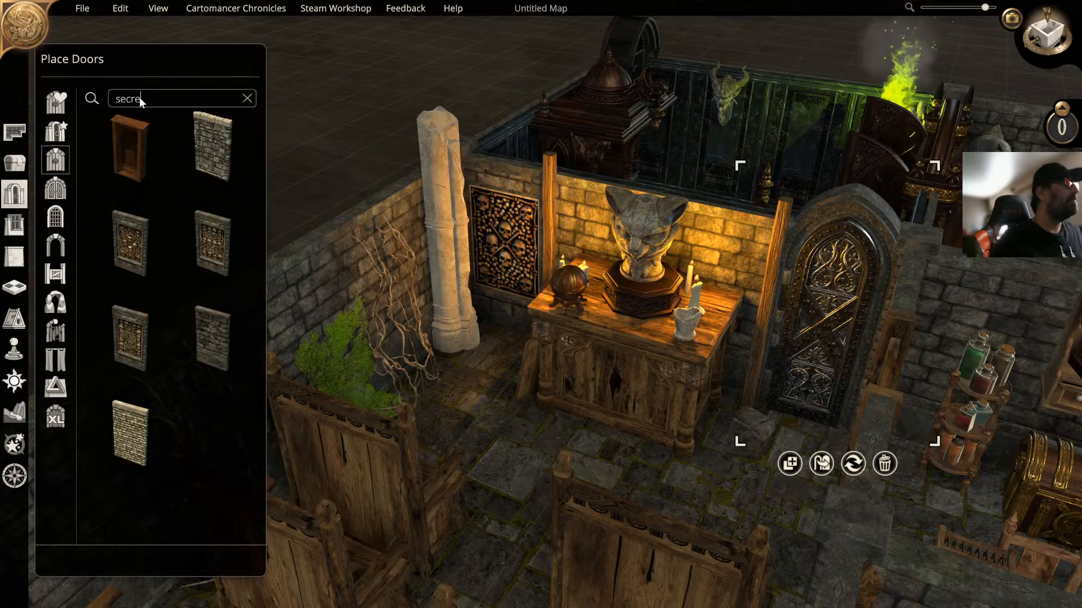
left_click(133, 238)
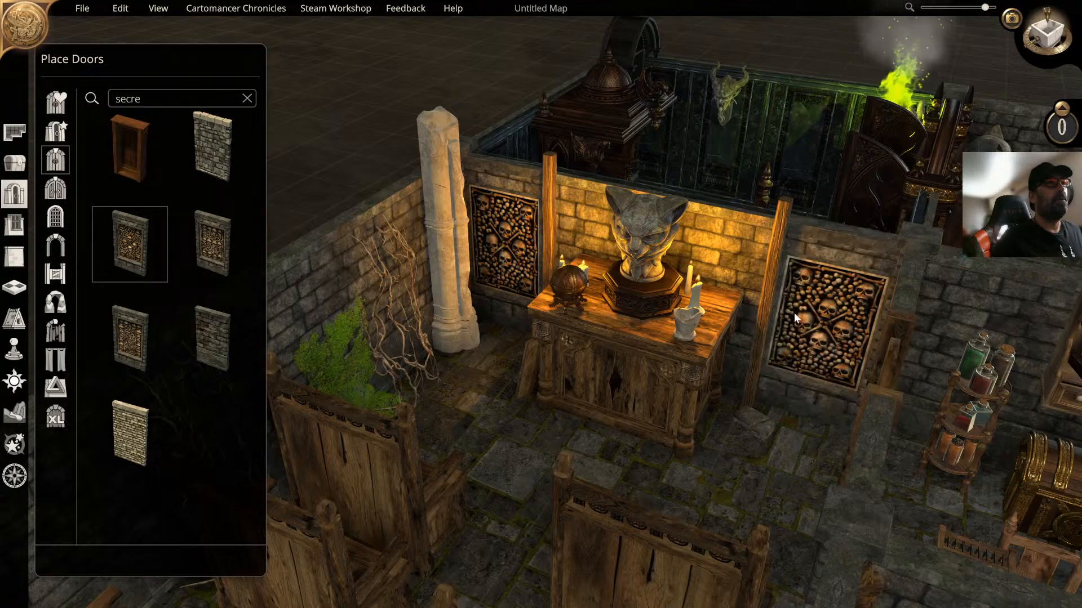
left_click(793, 313)
middle_click_drag(798, 310, 901, 312)
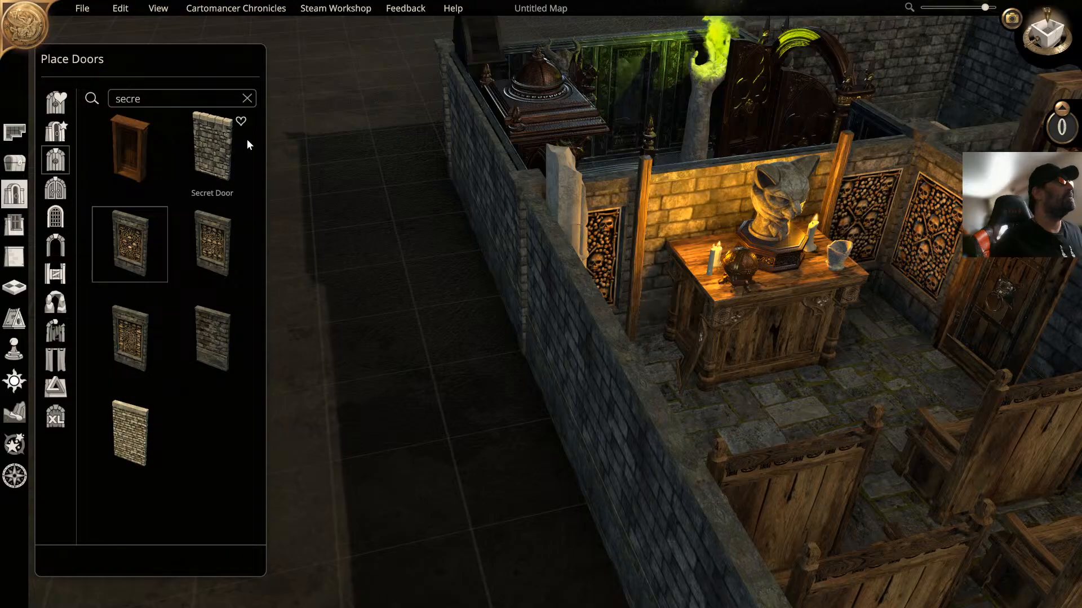
Step: Stop placing doors and delete the skull-panelled door on the chapel's side wall, next to the wooden door
left_click(15, 193)
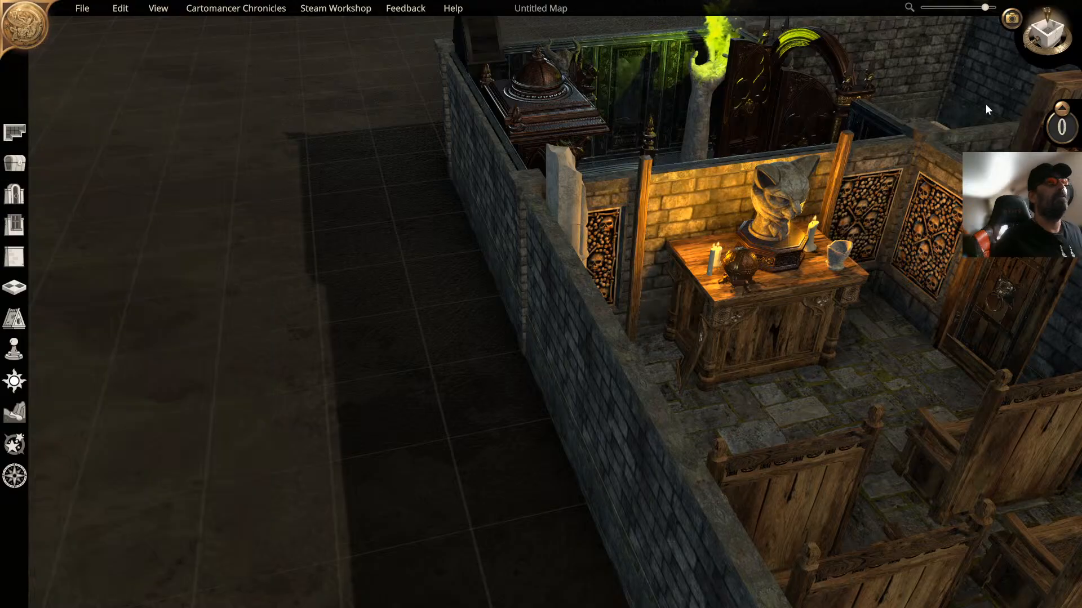
left_click(930, 202)
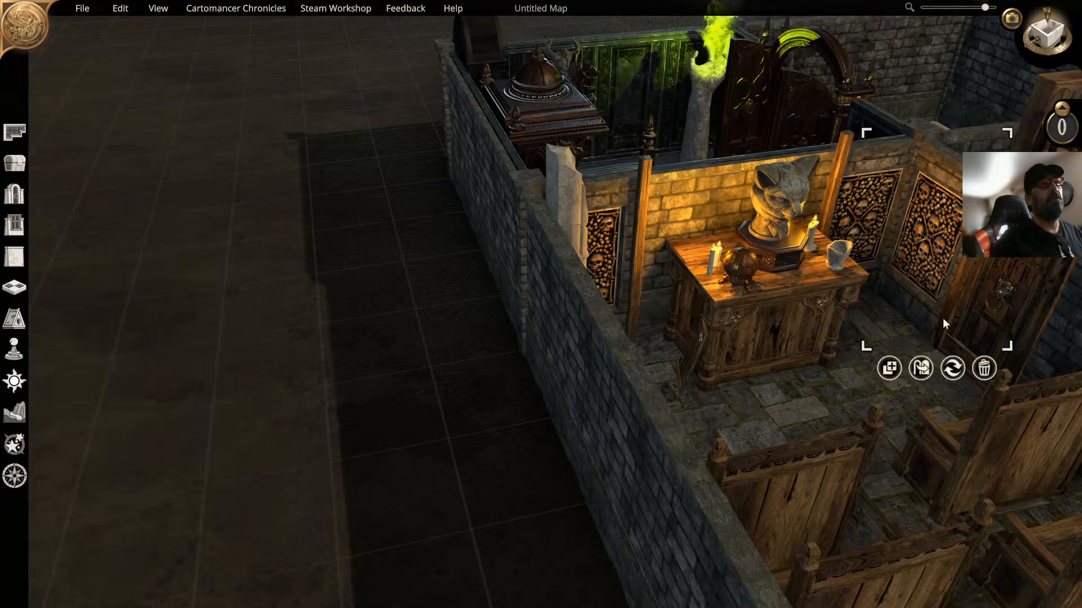
key("Delete")
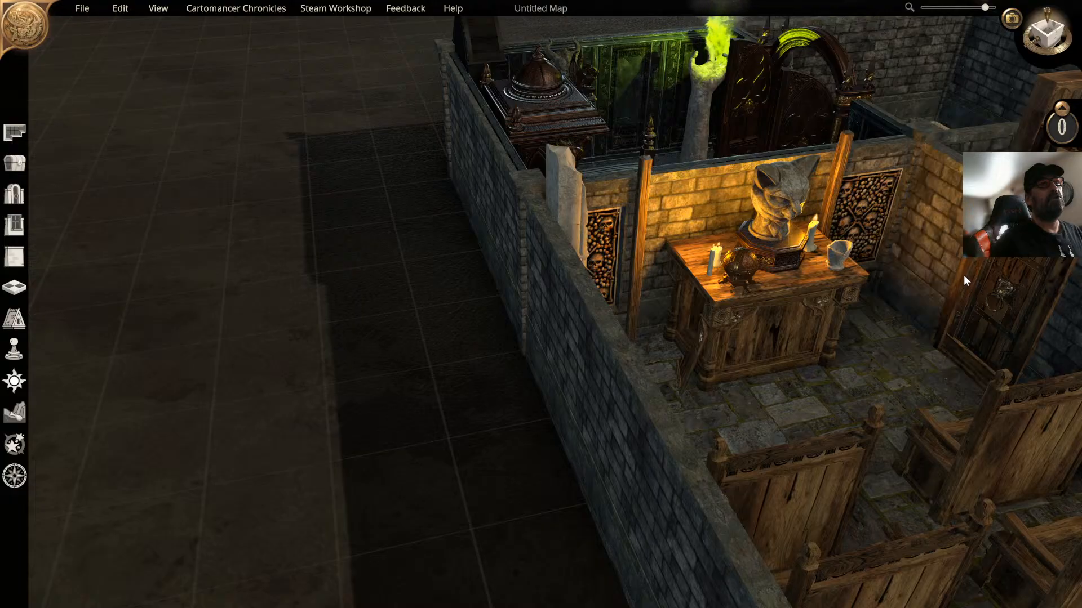
Step: Open the secret door between the altar and the bedroom, and rotate it until it swings into the bedroom against the side wall
right_click_drag(964, 275, 636, 309)
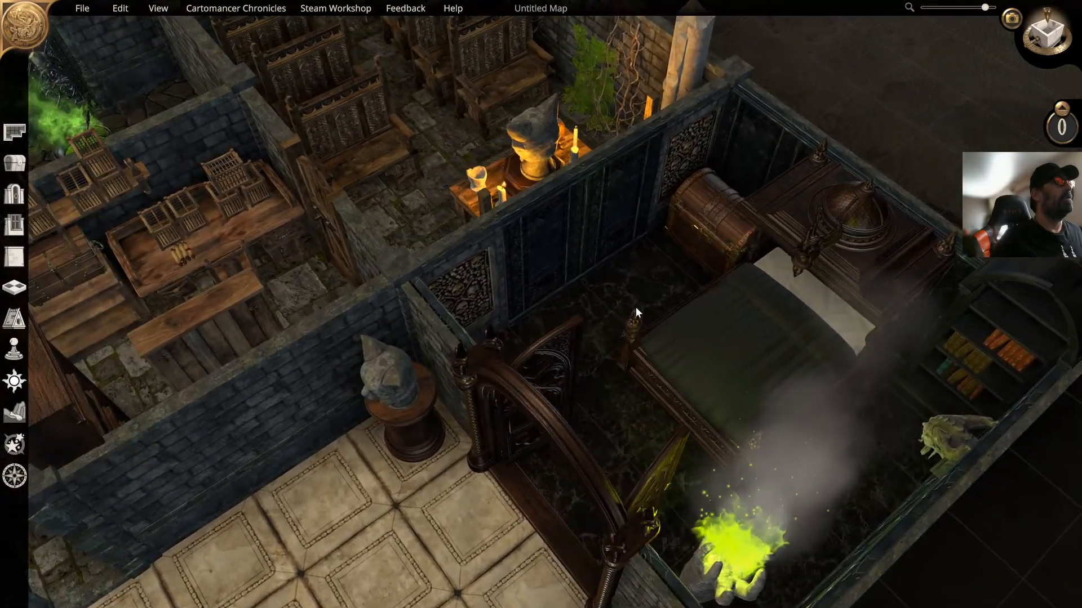
scroll(595, 285, "up", 2)
left_click(431, 282)
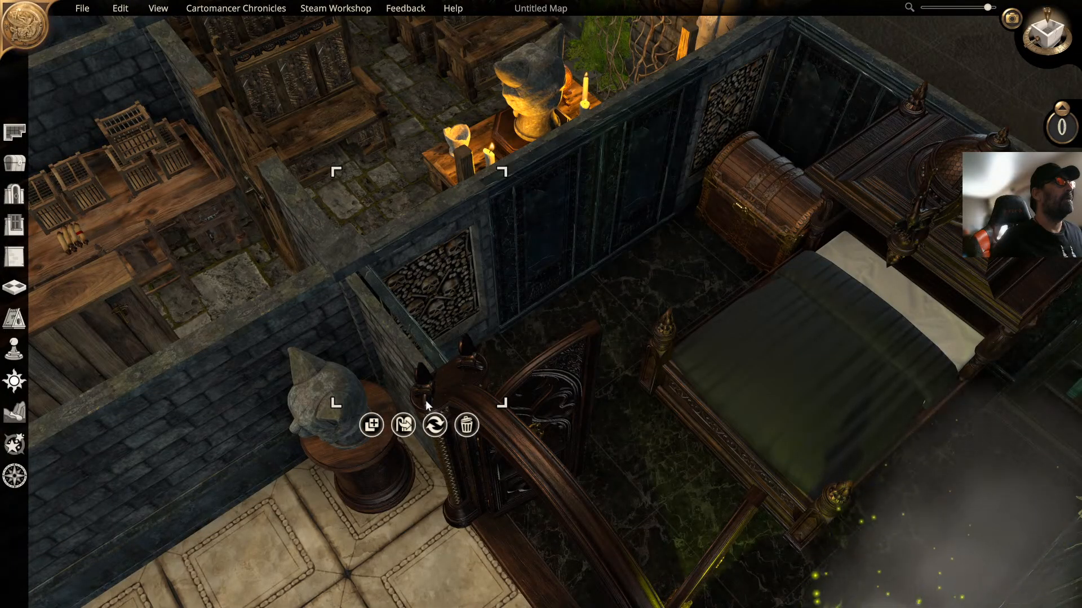
left_click(403, 425)
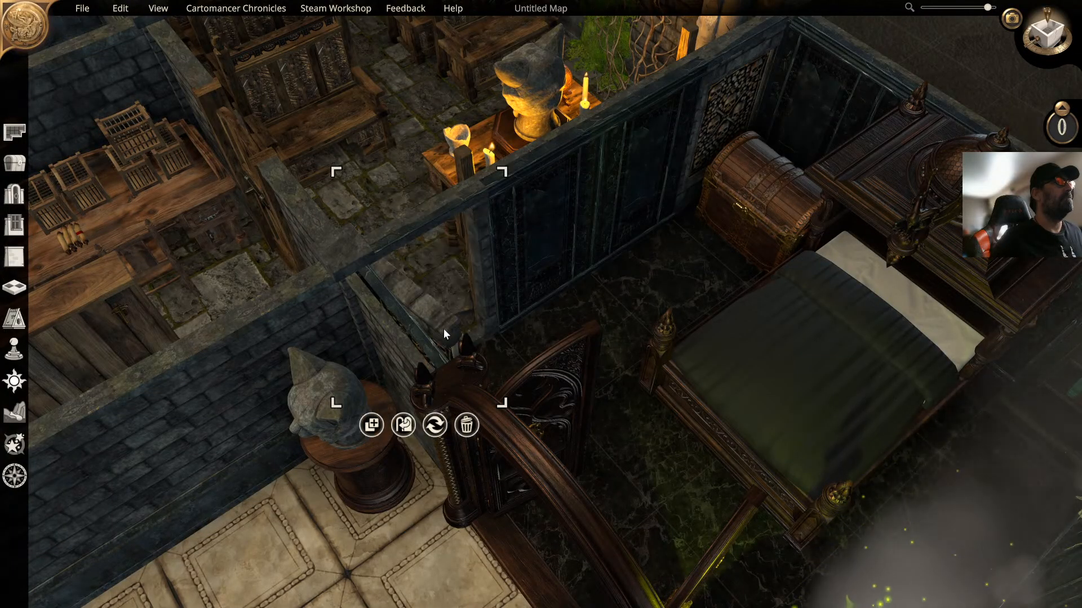
right_click_drag(444, 329, 385, 334)
middle_click_drag(327, 345, 692, 315)
key("r")
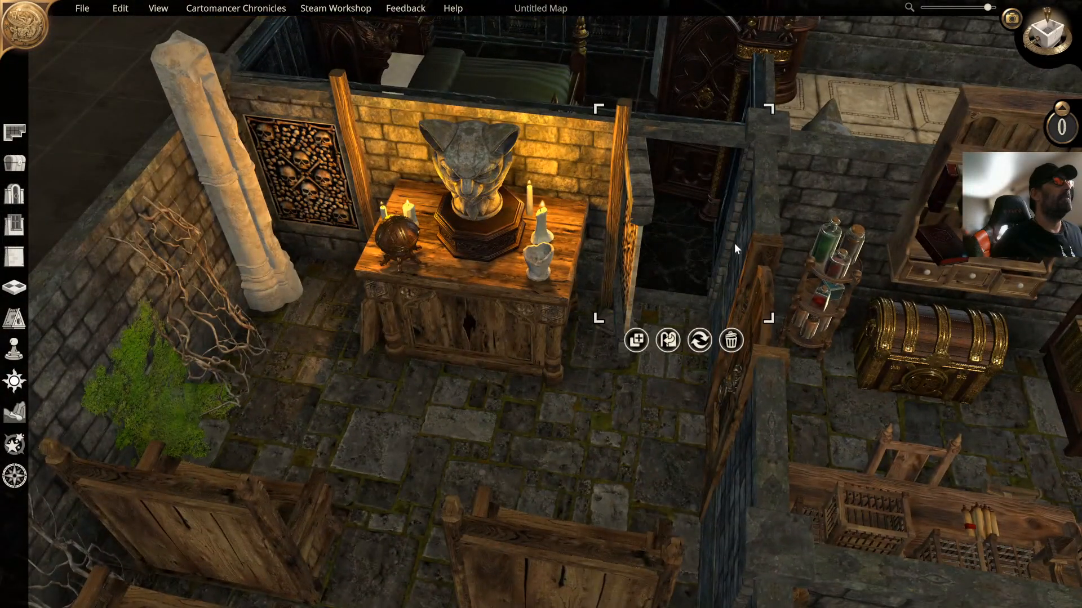
key("r")
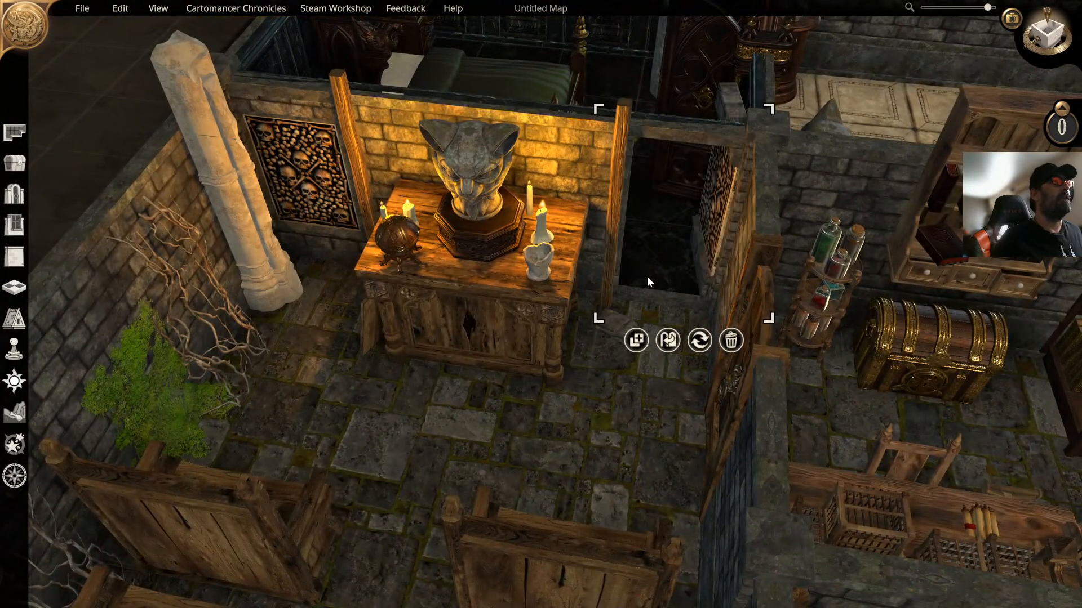
left_click(647, 276)
Step: Try opening and closing the other skull-panelled door, between the stone column and the altar
left_click(323, 197)
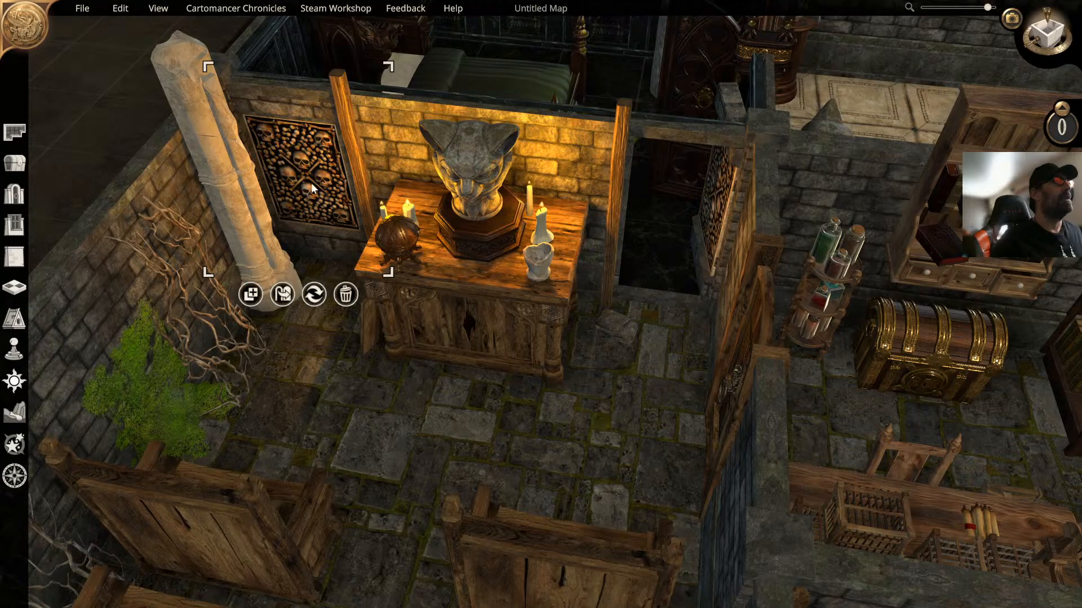
left_click(283, 295)
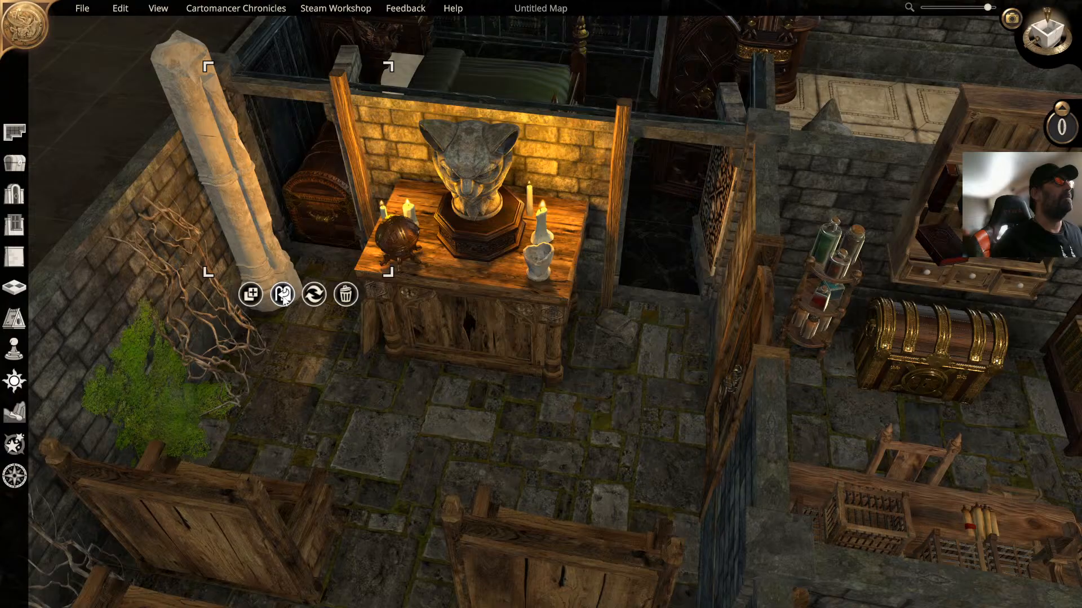
left_click(284, 295)
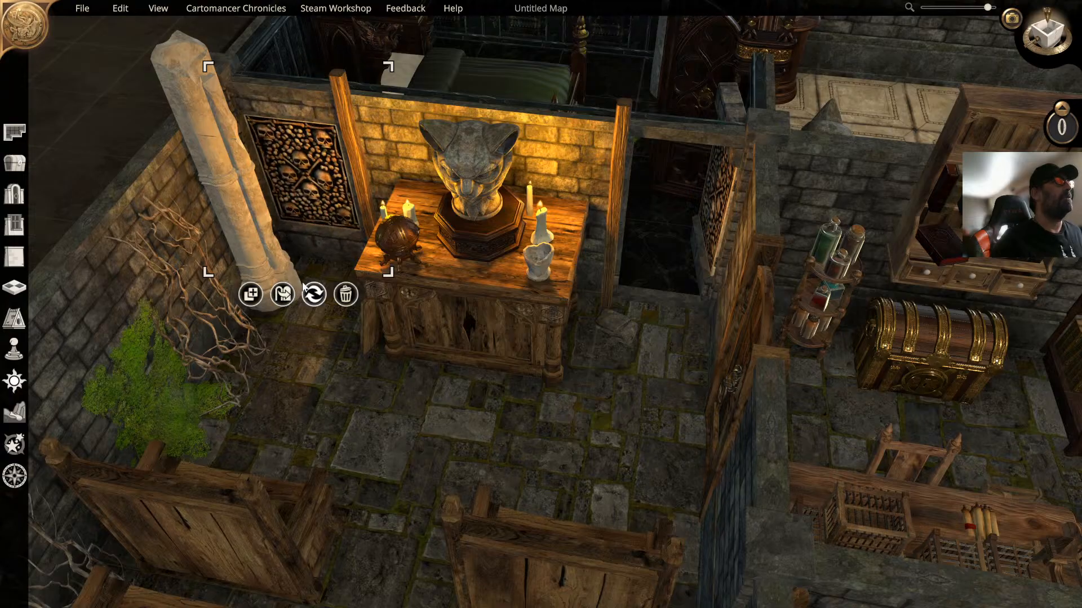
Step: Delete the skull-panelled door behind the bedroom's chest, restoring the plain brick wall beside the chapel's stone column
right_click_drag(436, 222, 380, 245)
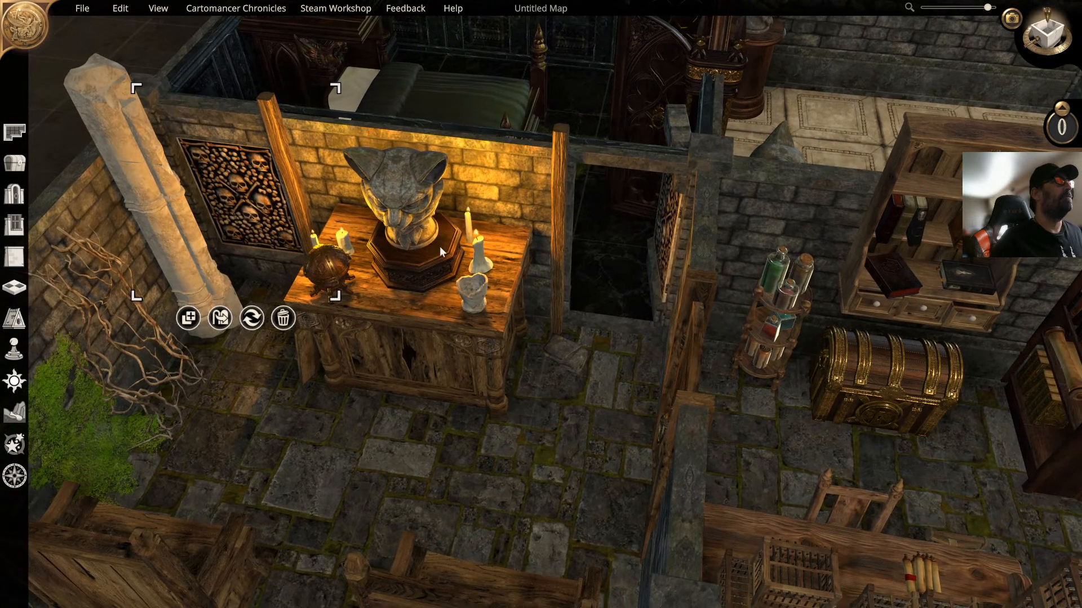
middle_click_drag(440, 246, 273, 258)
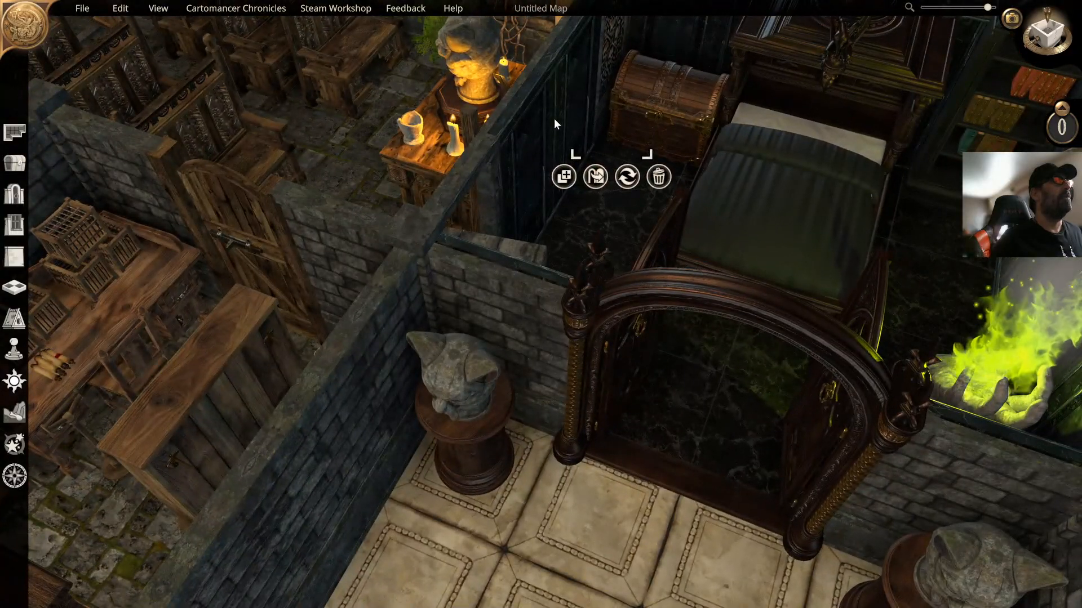
right_click_drag(553, 119, 485, 308)
left_click(516, 147)
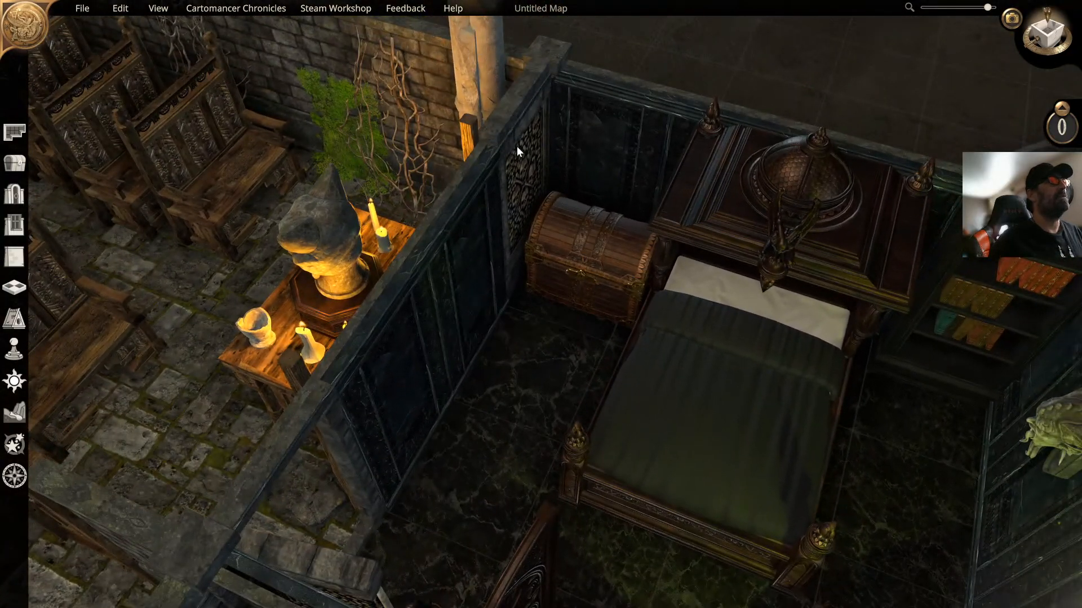
middle_click_drag(509, 153, 722, 152)
right_click_drag(722, 153, 687, 158)
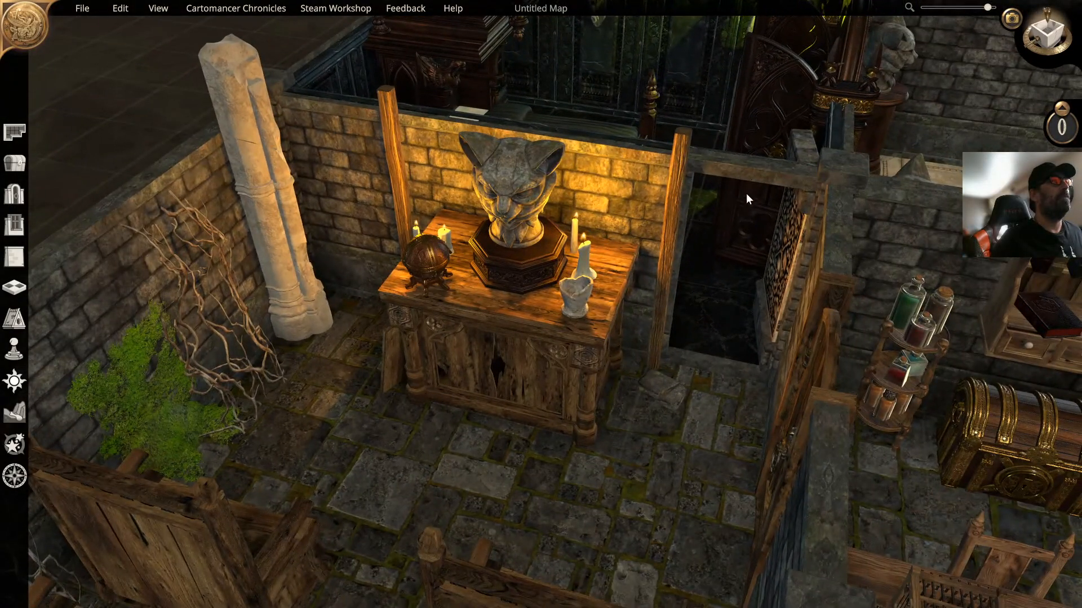
Step: View the chapel and neighbouring rooms from above, and look over the whole dungeon from outside its walls
scroll(739, 201, "down", 5)
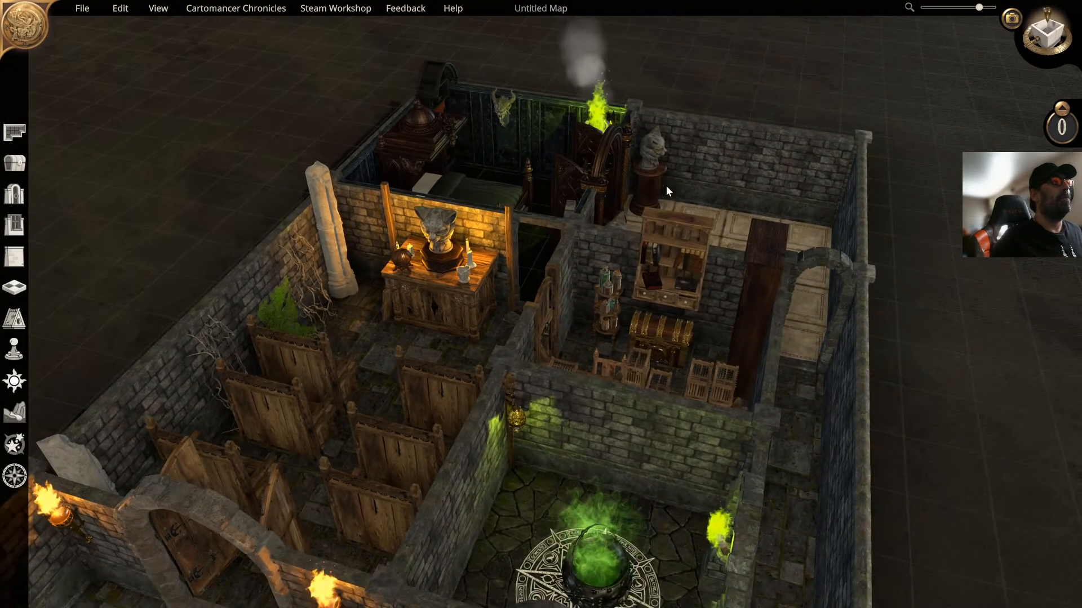
scroll(667, 186, "down", 2)
middle_click_drag(667, 186, 653, 143)
scroll(680, 157, "down", 4)
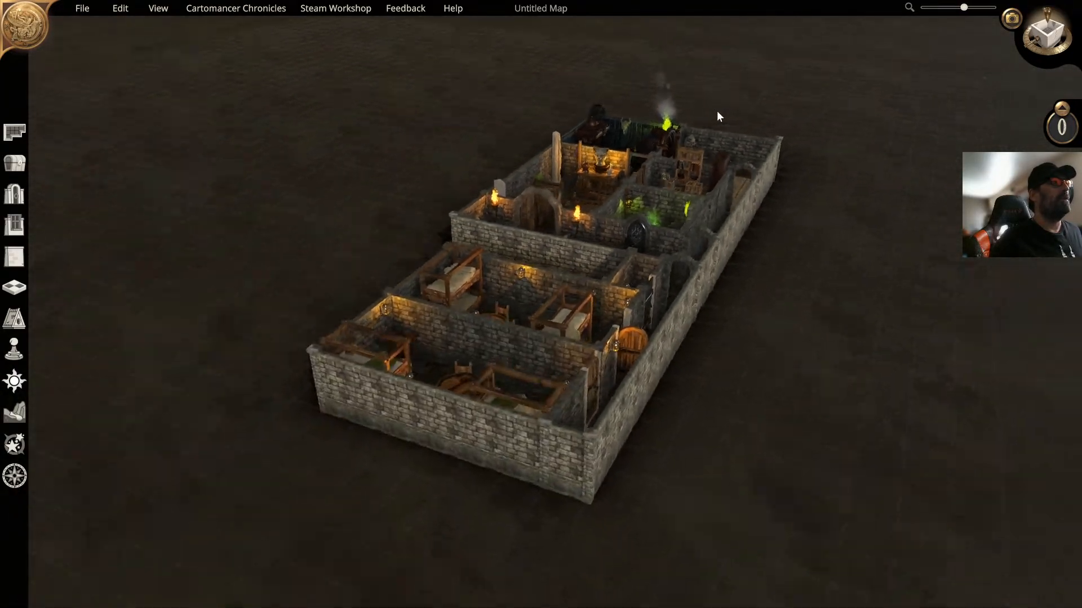
mouse_move(717, 110)
middle_mouse_down()
mouse_move(694, 129)
mouse_move(630, 115)
mouse_move(715, 107)
middle_mouse_up()
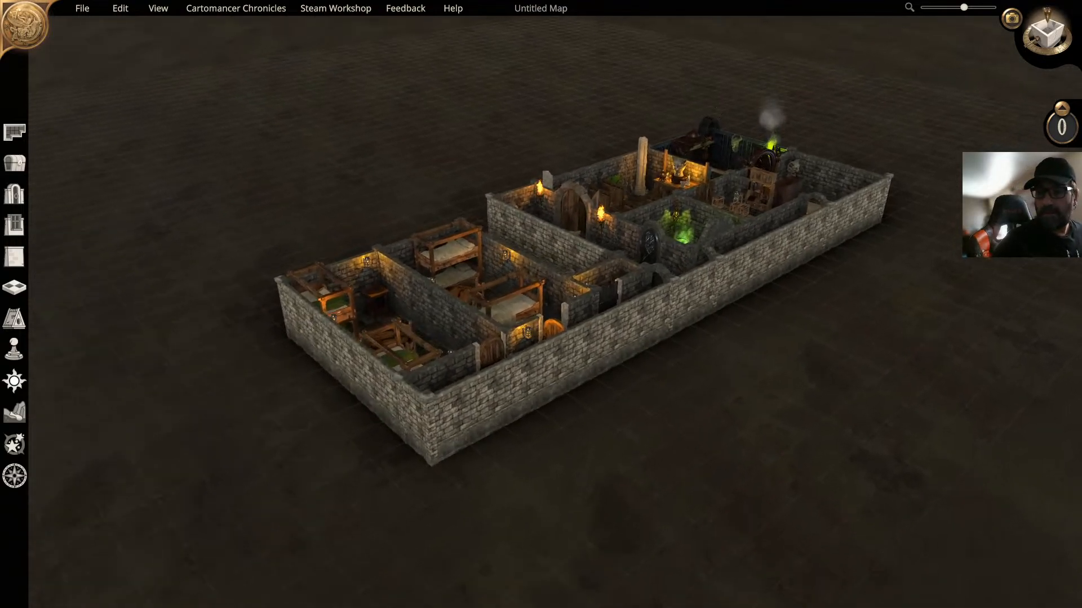